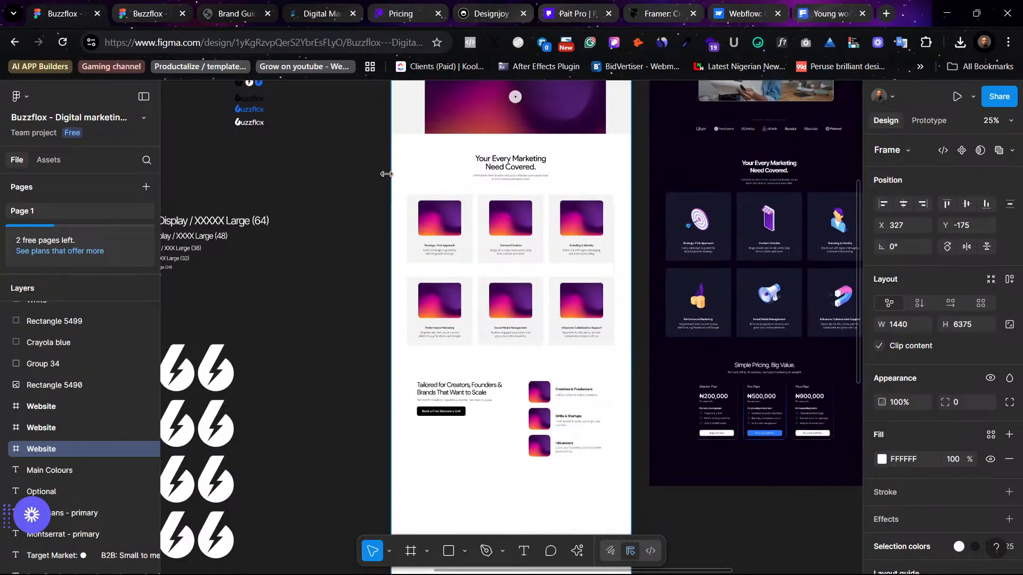
# Step: Review the white Website wireframe alongside the dark versions, from the hero down to the Getting Started and testimonial sections
pyautogui.hscroll(5, 386, 174)
pyautogui.hscroll(4, 627, 395)
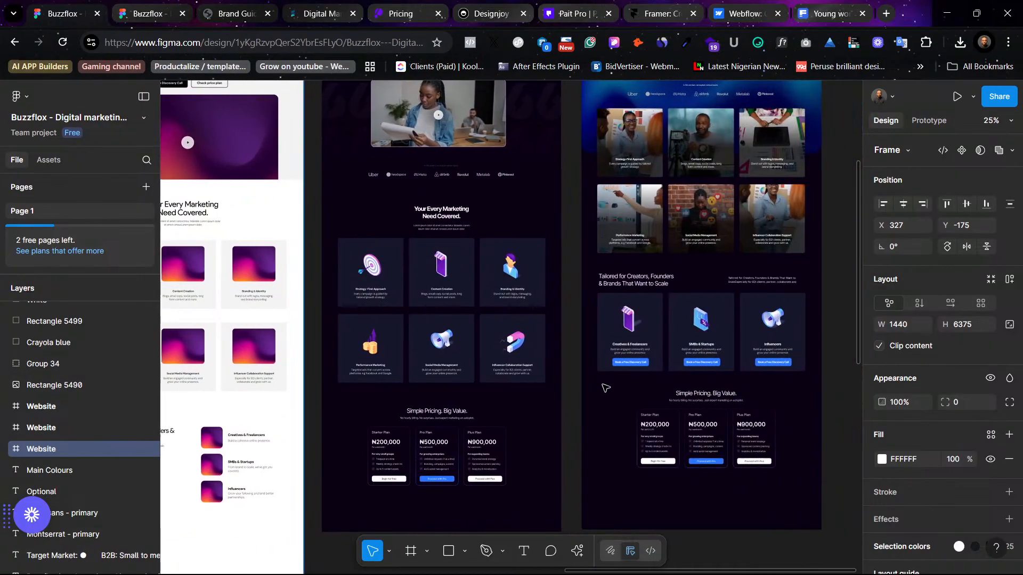
pyautogui.scroll(4, 586, 373)
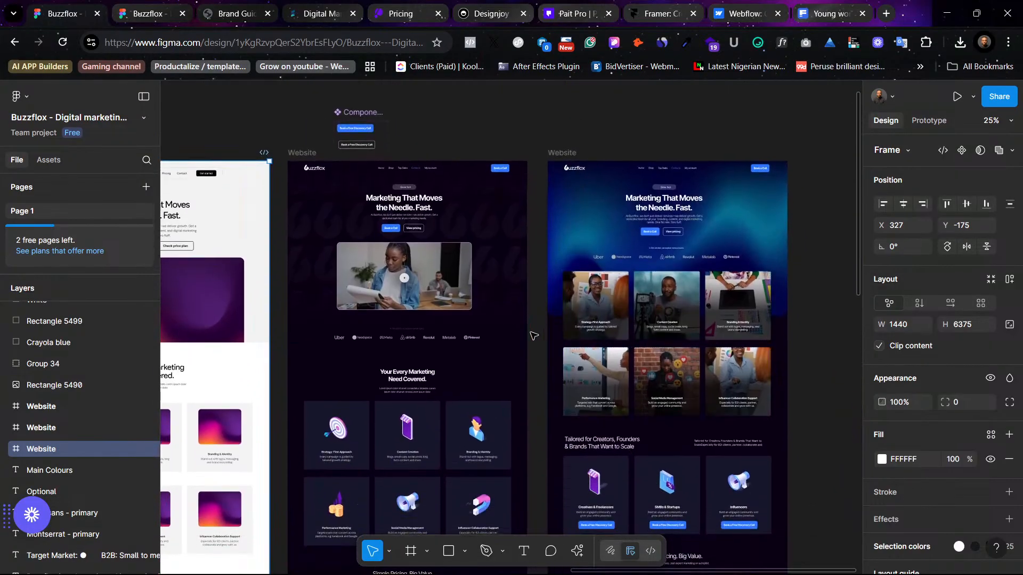
pyautogui.scroll(-2, 660, 322)
pyautogui.hscroll(-6, 659, 322)
pyautogui.hscroll(-1, 659, 322)
pyautogui.scroll(-12, 658, 322)
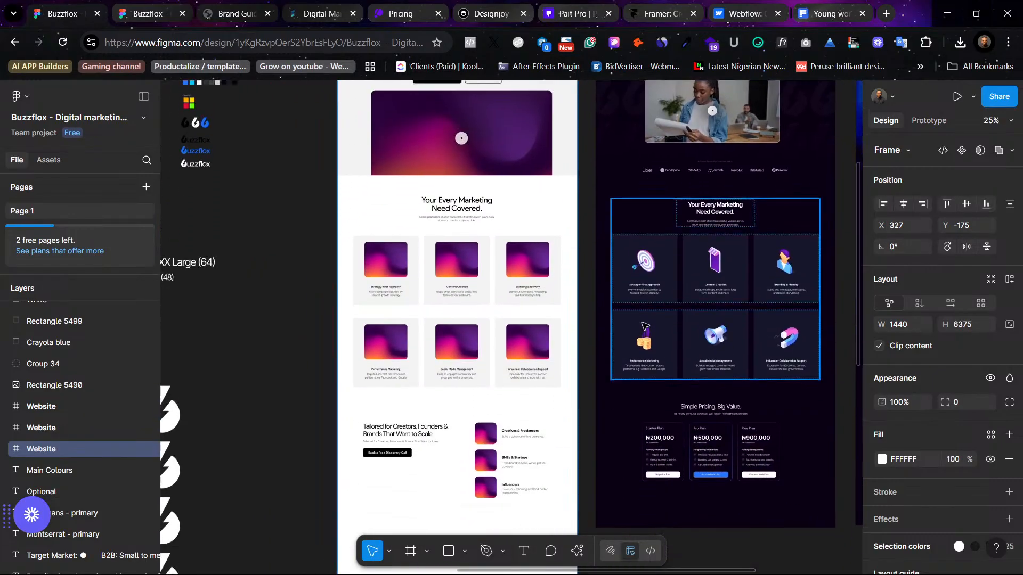
pyautogui.scroll(3, 560, 324)
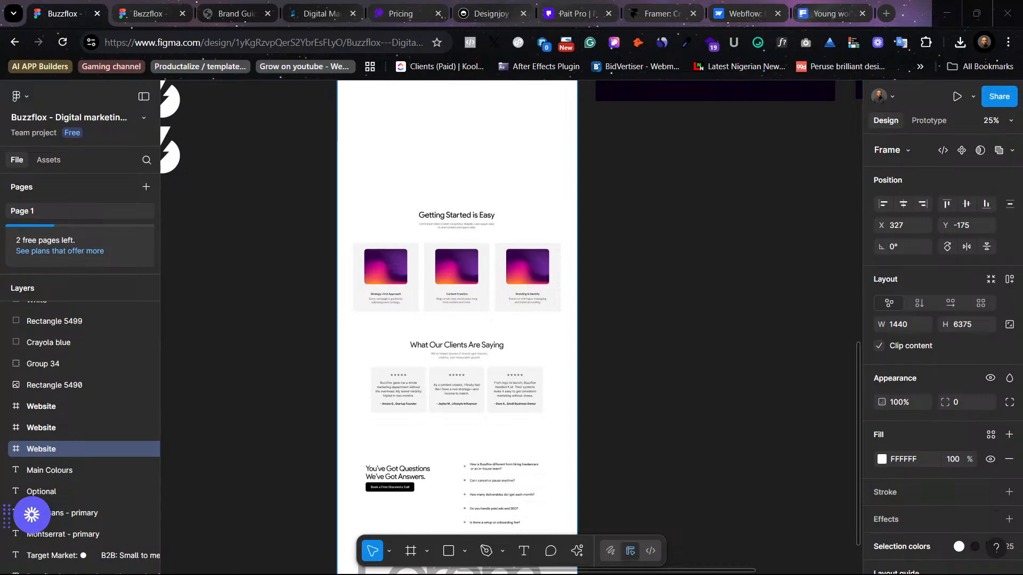
pyautogui.scroll(2, 555, 291)
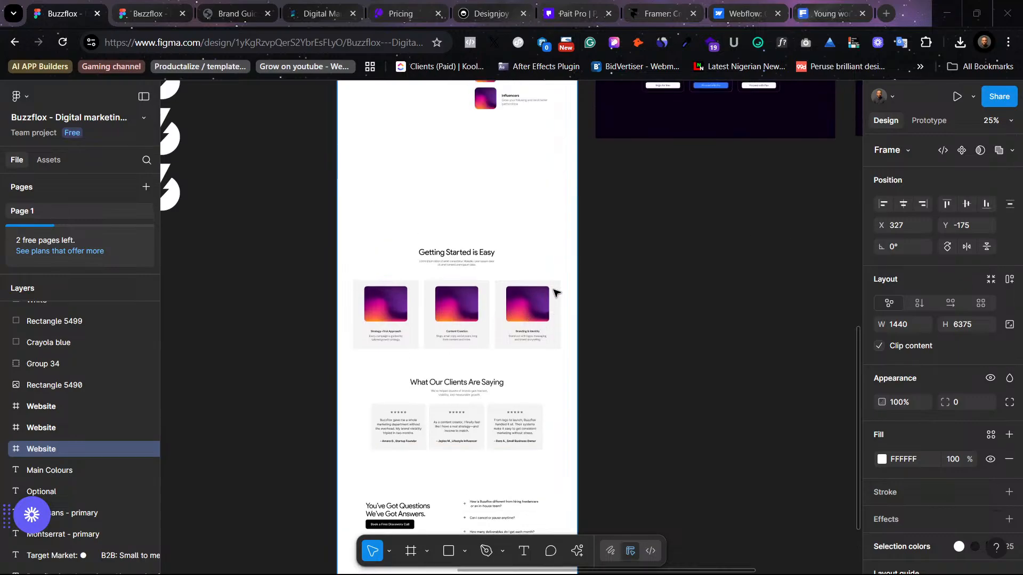
# Step: Compare the two dark Website designs from their hero areas down to the pricing cards
pyautogui.hscroll(10, 555, 292)
pyautogui.scroll(10, 555, 292)
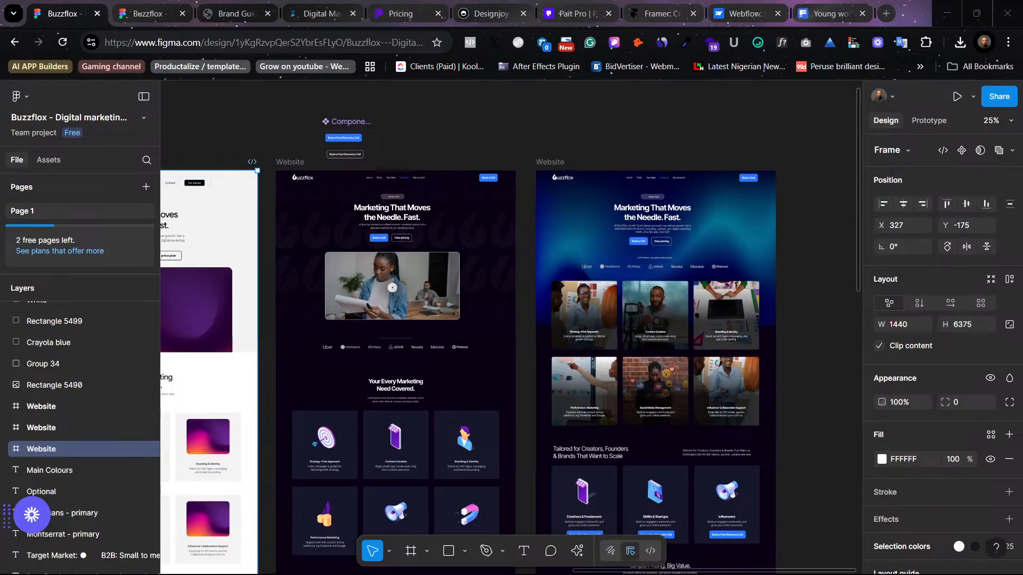
pyautogui.hscroll(3, 535, 303)
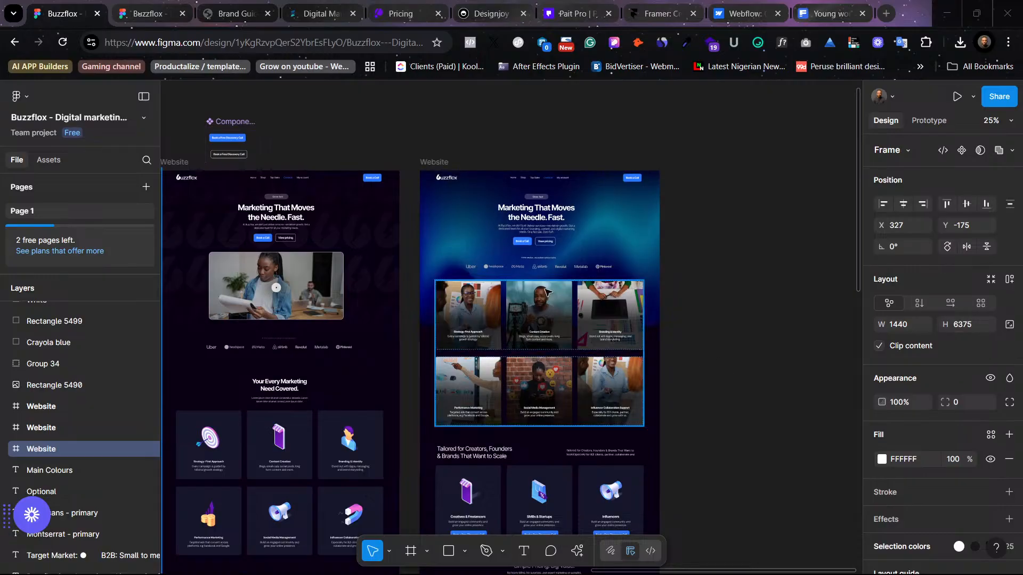
pyautogui.scroll(-2, 519, 344)
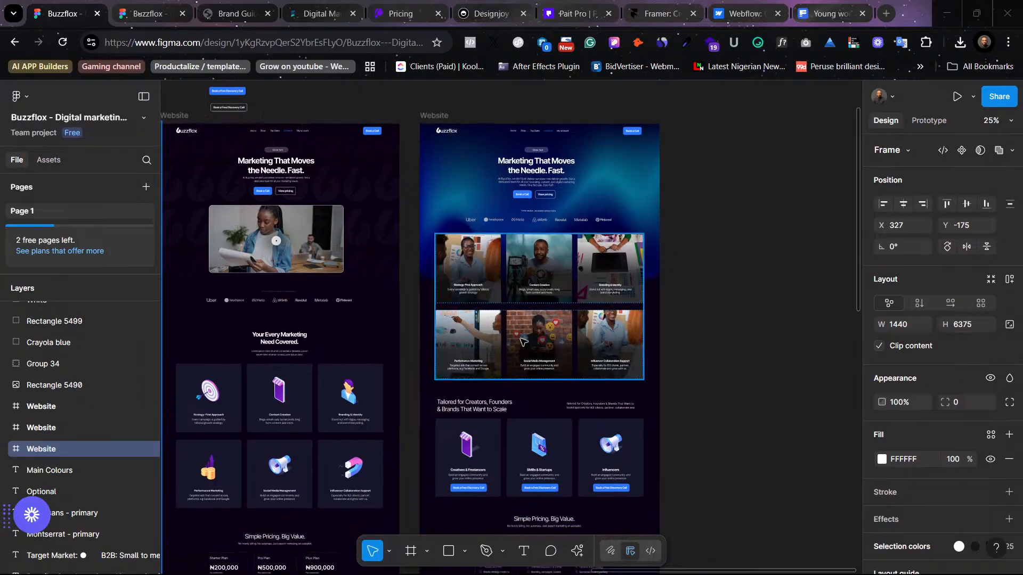
pyautogui.hscroll(-3, 524, 354)
pyautogui.scroll(-1, 524, 355)
pyautogui.hscroll(-1, 526, 356)
pyautogui.scroll(-7, 526, 356)
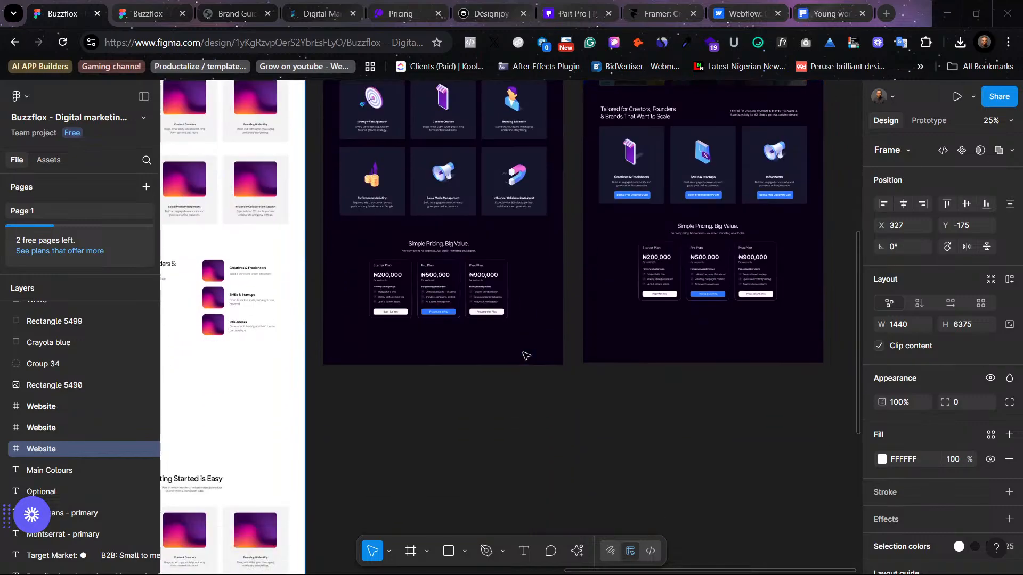
pyautogui.scroll(3, 533, 302)
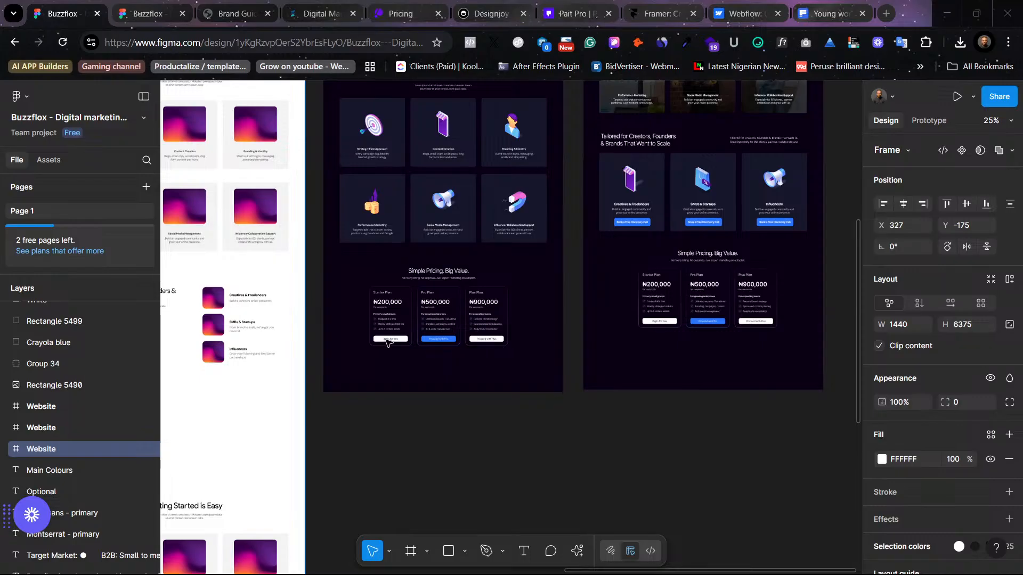
pyautogui.scroll(5, 552, 326)
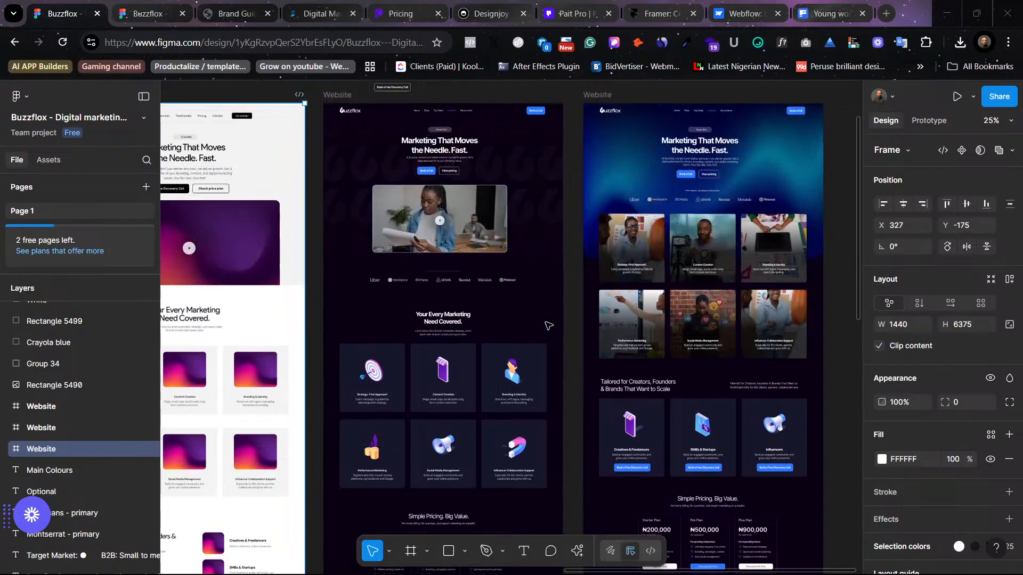
pyautogui.scroll(3, 421, 112)
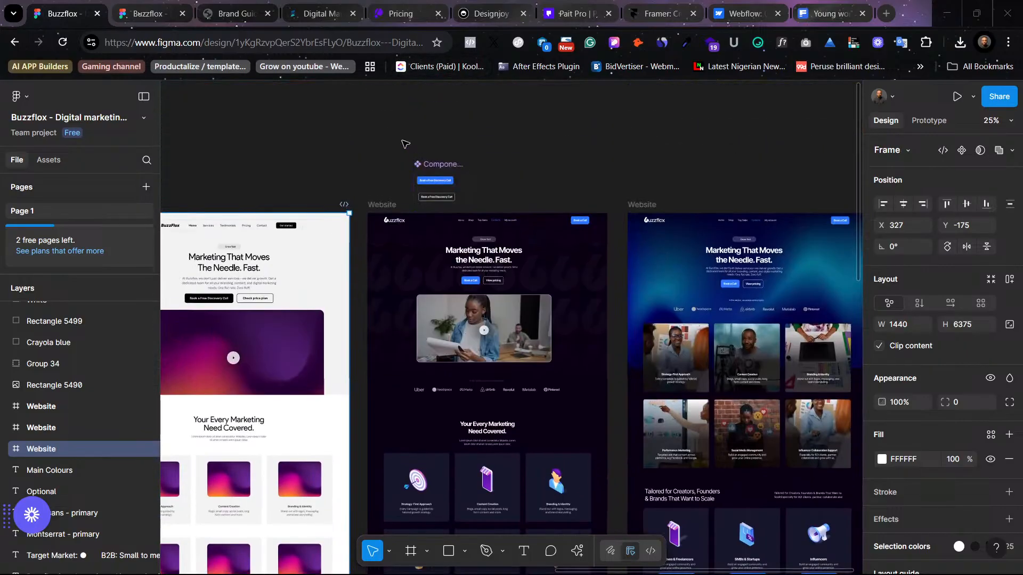
# Step: Extend the bottom edge of the dark Website frame next to the white wireframe to a height of about 4309
pyautogui.click(381, 208)
pyautogui.hotkey('ctrl', '=')
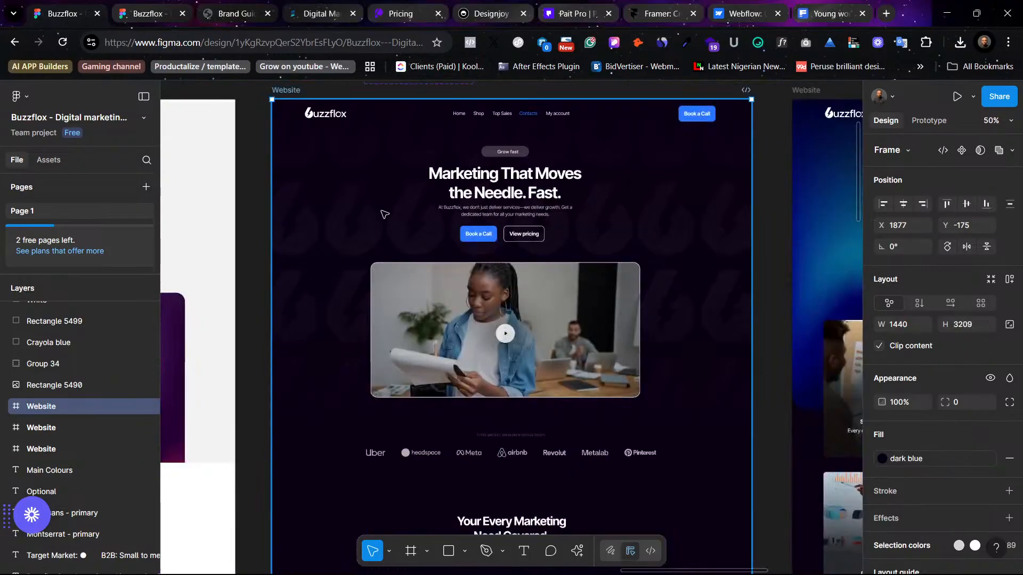
pyautogui.scroll(-5, 406, 219)
pyautogui.scroll(-6, 552, 261)
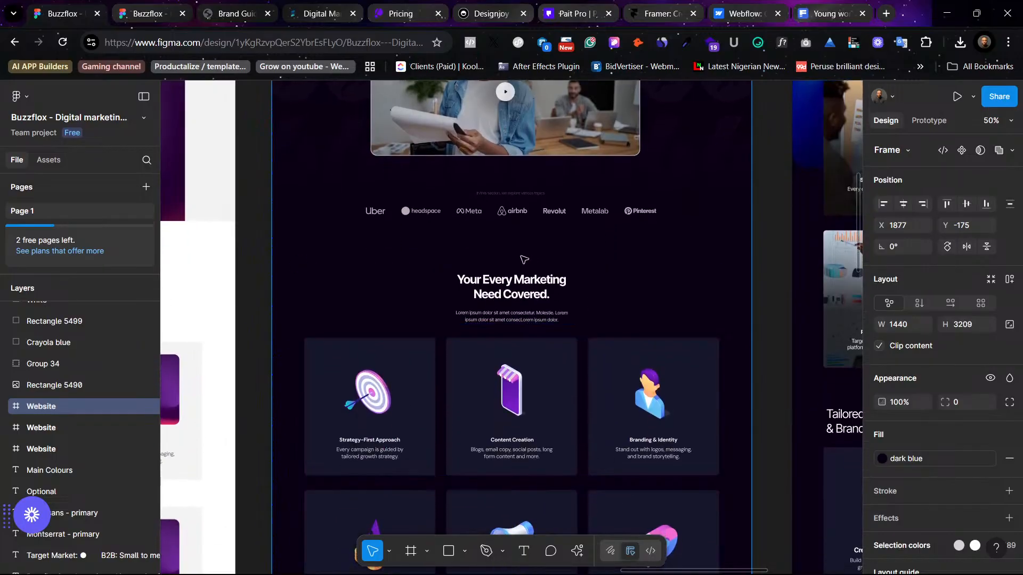
pyautogui.scroll(-10, 584, 424)
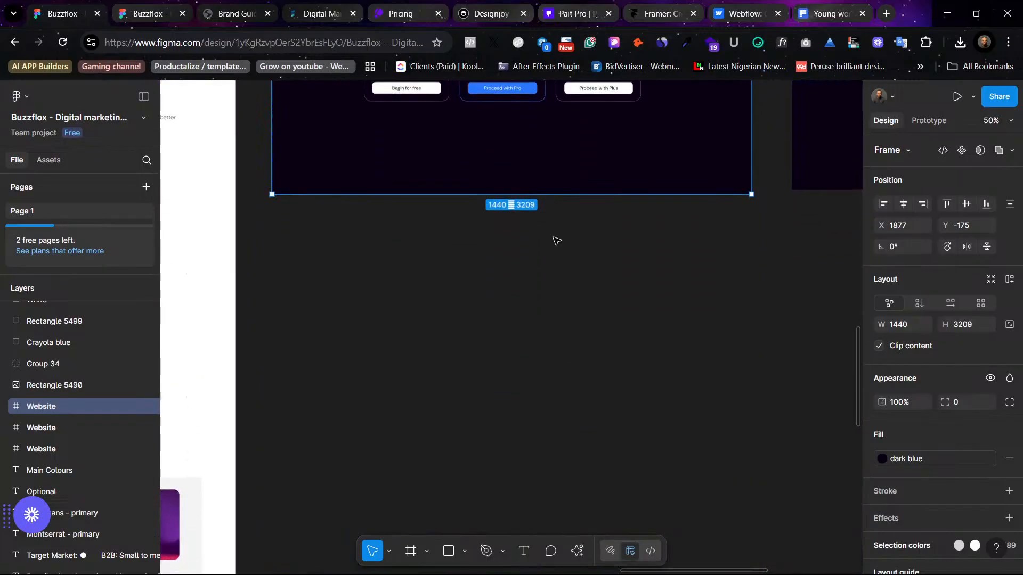
pyautogui.moveTo(554, 195); pyautogui.dragTo(539, 563)
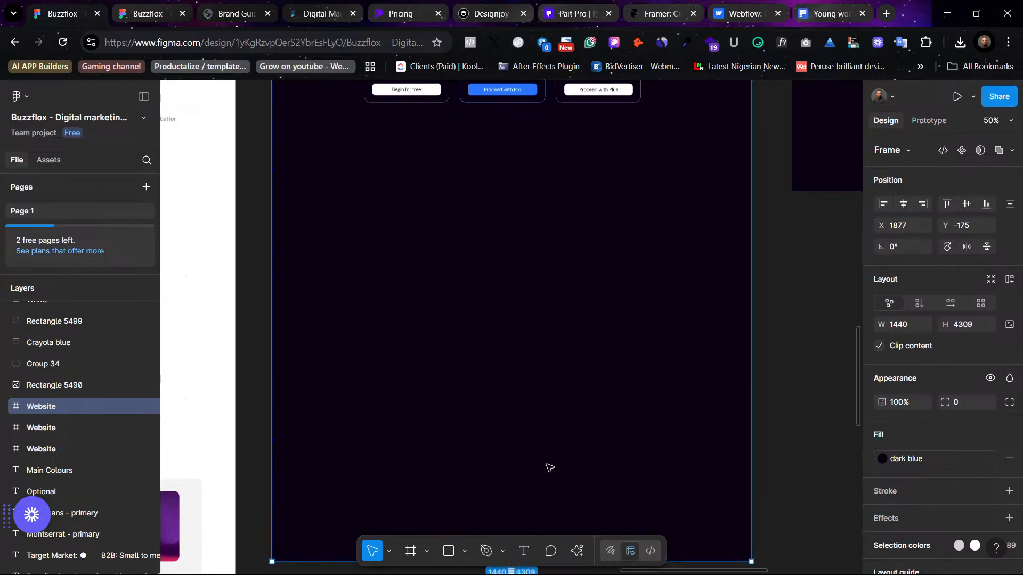
# Step: Look over the extended dark Website frame from its empty lower area to the hero and back to the pricing cards
pyautogui.hscroll(-8, 548, 468)
pyautogui.hscroll(4, 438, 477)
pyautogui.hscroll(5, 476, 442)
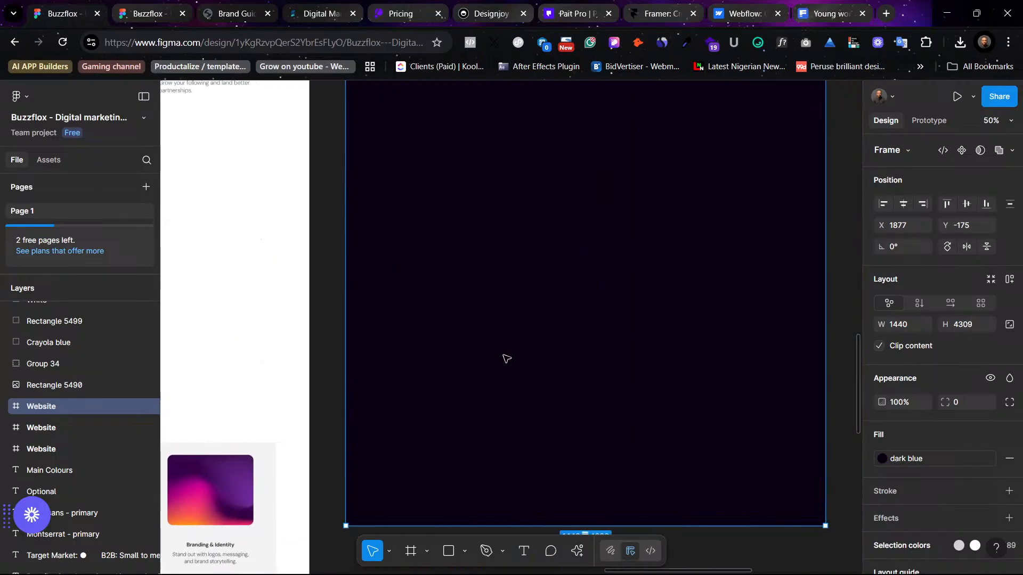
pyautogui.scroll(15, 530, 293)
pyautogui.scroll(10, 529, 292)
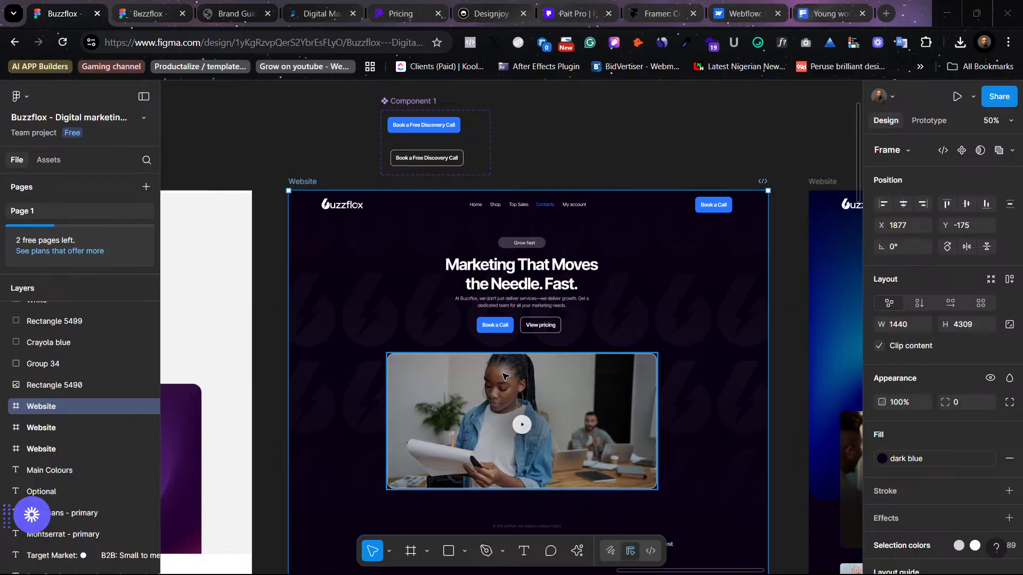
pyautogui.scroll(-15, 506, 376)
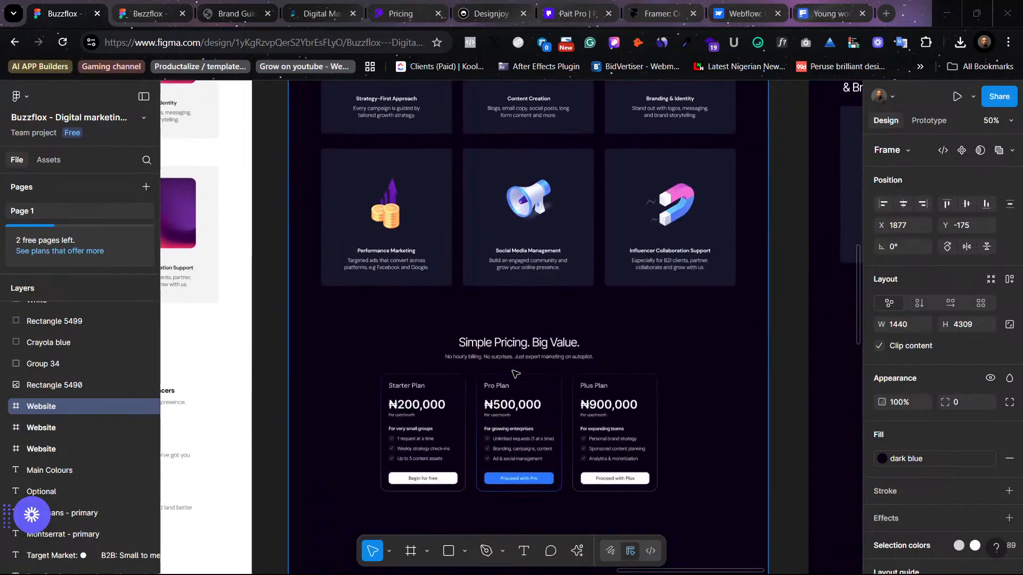
pyautogui.scroll(-2, 515, 373)
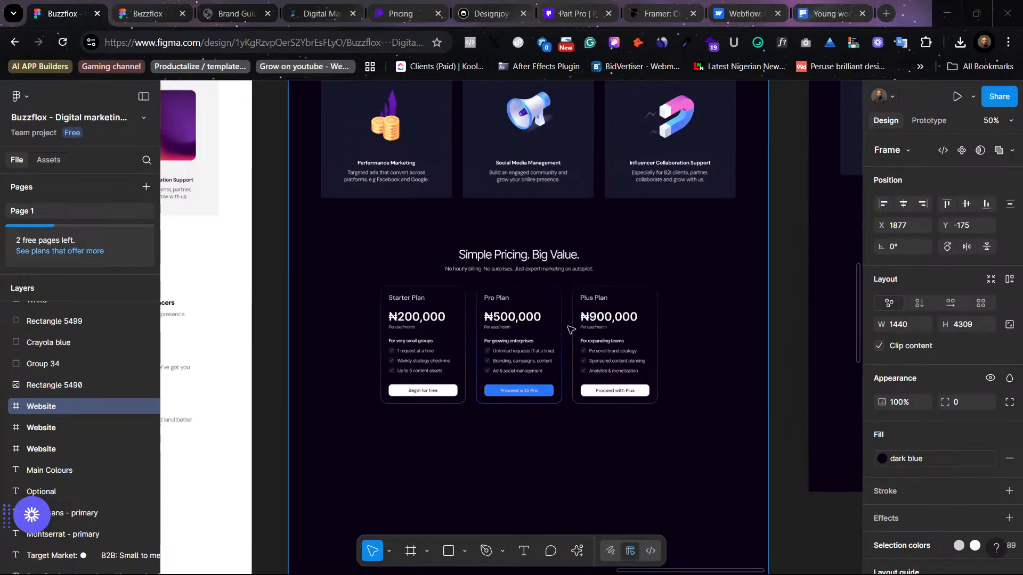
# Step: Duplicate the white wireframe's "Getting Started is Easy" section into the dark frame below the pricing cards, at about X 0, Y 3052
pyautogui.hscroll(-5, 564, 327)
pyautogui.scroll(-3, 562, 328)
pyautogui.hscroll(-5, 456, 334)
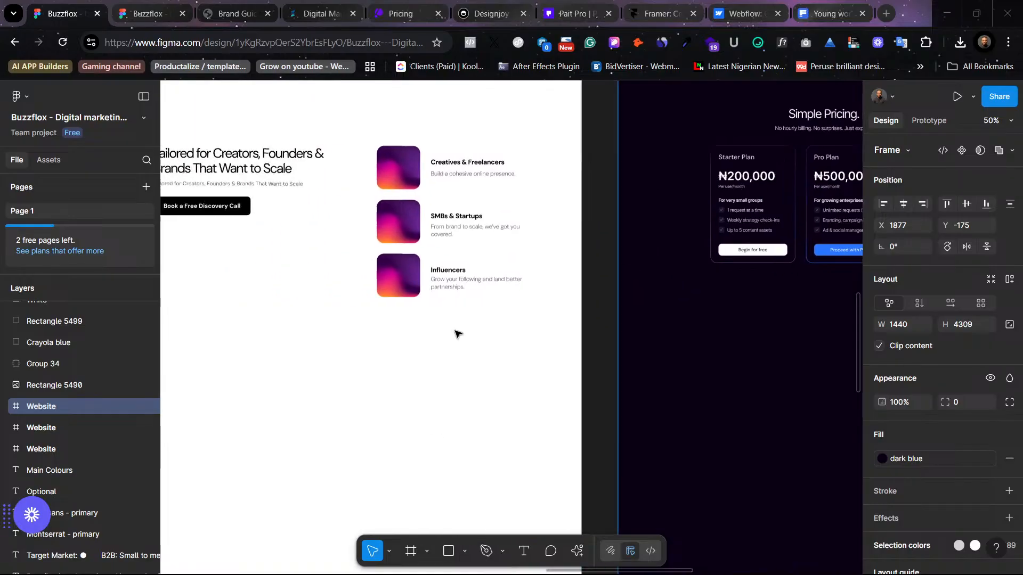
pyautogui.scroll(-5, 445, 335)
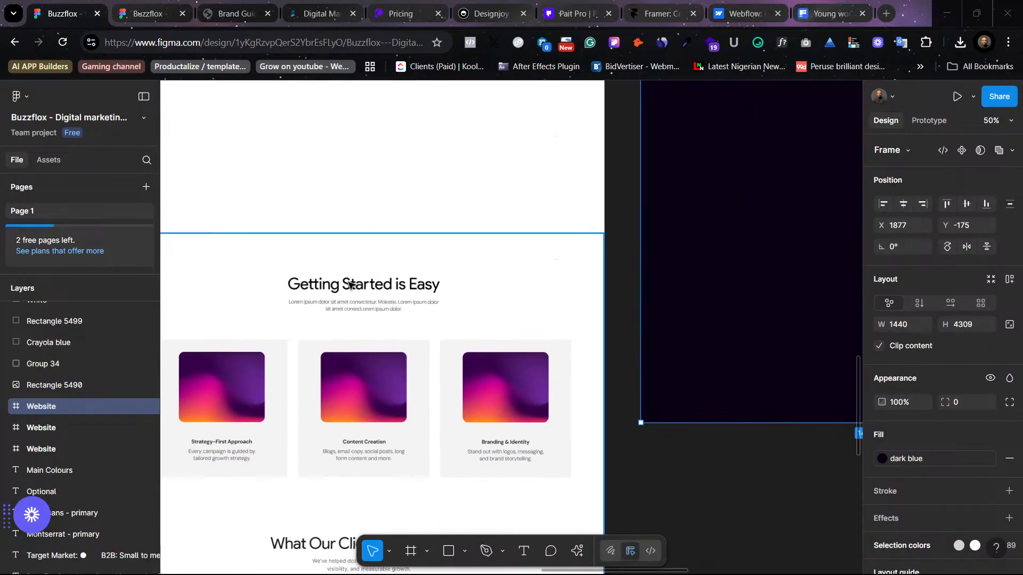
pyautogui.click(347, 304)
pyautogui.hscroll(5, 282, 340)
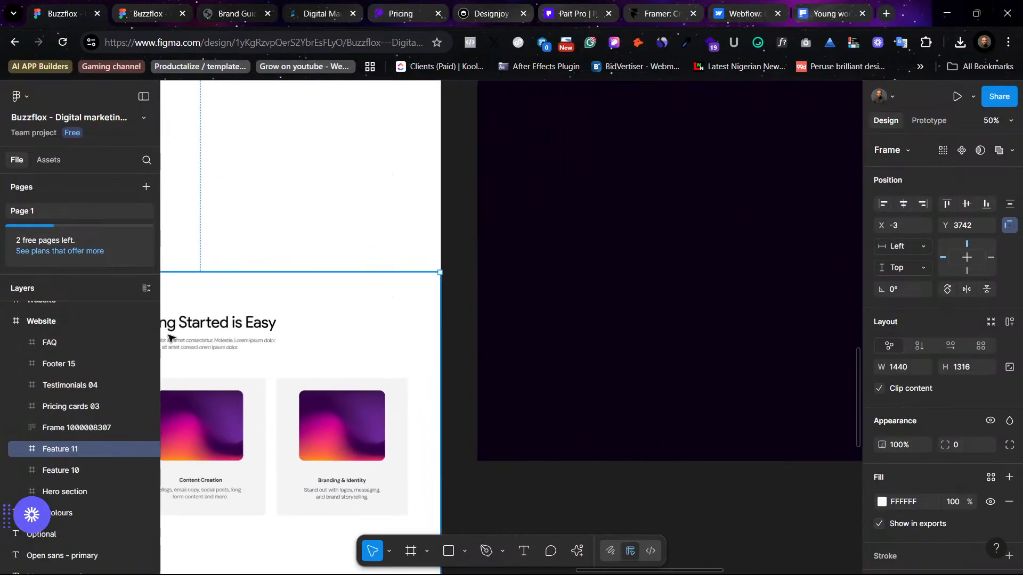
pyautogui.moveTo(199, 335); pyautogui.dragTo(597, 347)
pyautogui.scroll(3, 612, 296)
pyautogui.scroll(-2, 597, 347)
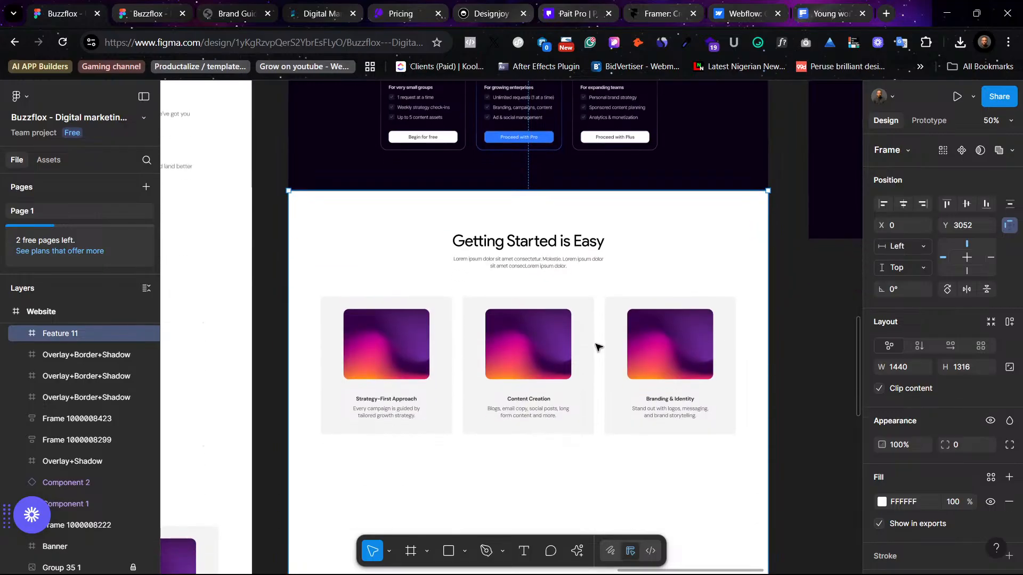
# Step: Separate the heading-and-cards frame from the copied Feature 11 section, keeping it on the dark frame with the empty white section outside
pyautogui.scroll(-4, 602, 349)
pyautogui.scroll(2, 607, 354)
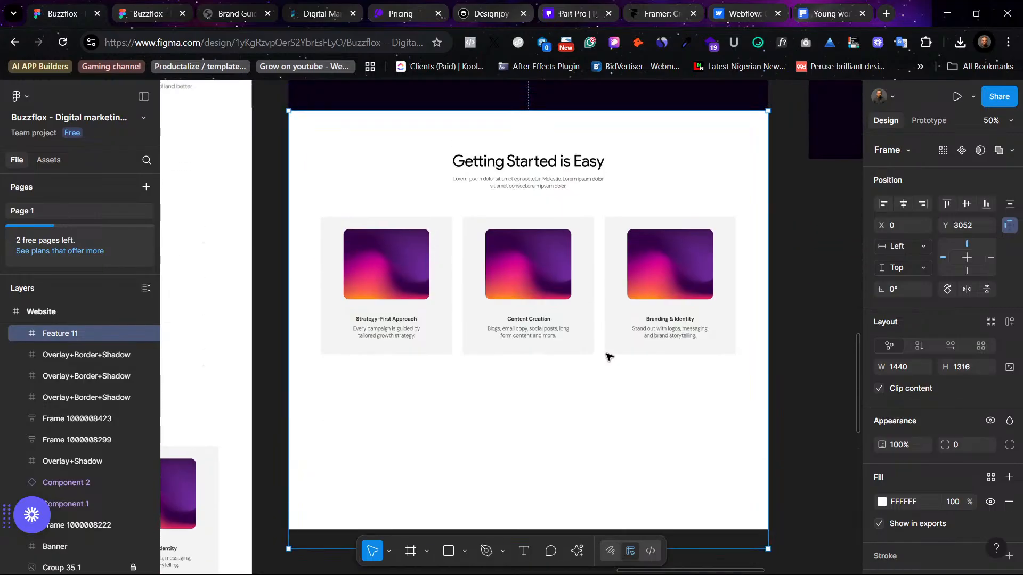
pyautogui.moveTo(508, 189); pyautogui.dragTo(253, 201)
pyautogui.click(797, 277)
pyautogui.scroll(4, 533, 298)
pyautogui.hscroll(-3, 533, 298)
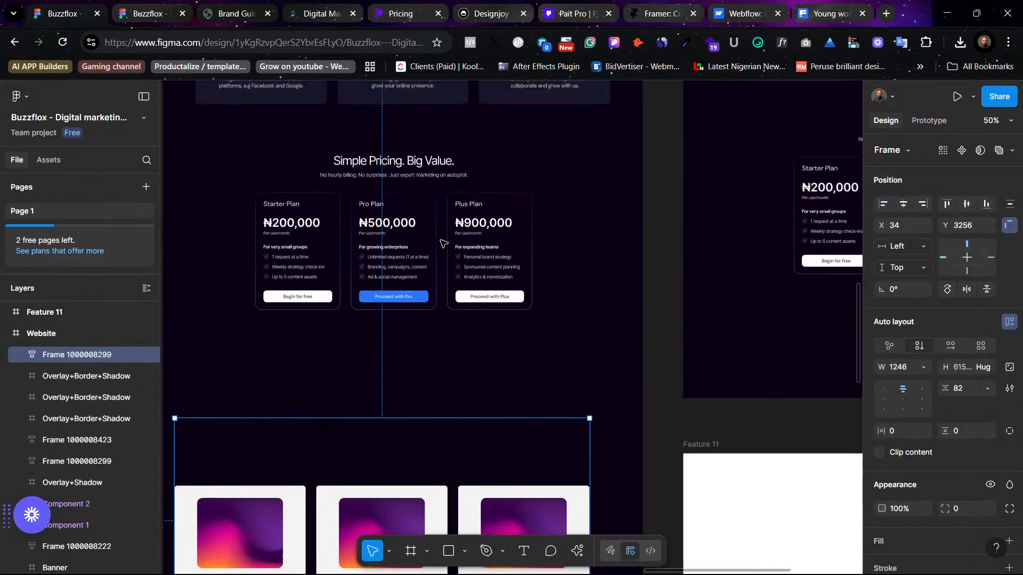
# Step: Move the heading-and-cards frame up closer to the pricing cards in the dark frame
pyautogui.scroll(-2, 597, 341)
pyautogui.moveTo(450, 366); pyautogui.dragTo(459, 290)
pyautogui.click(611, 205)
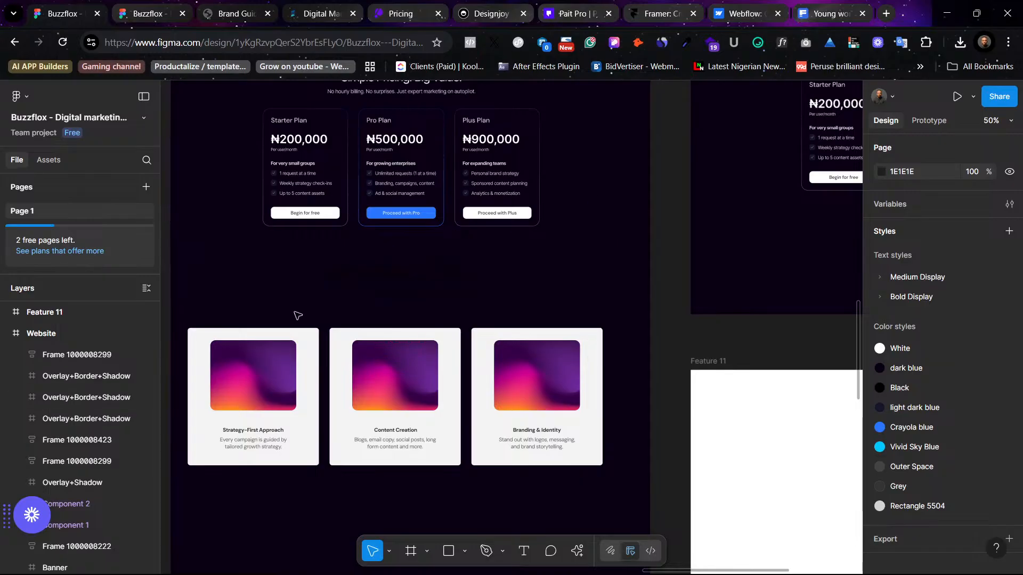
# Step: Apply the White colour style to the "Getting Started is Easy" heading below the pricing cards in the dark frame
pyautogui.scroll(6, 483, 358)
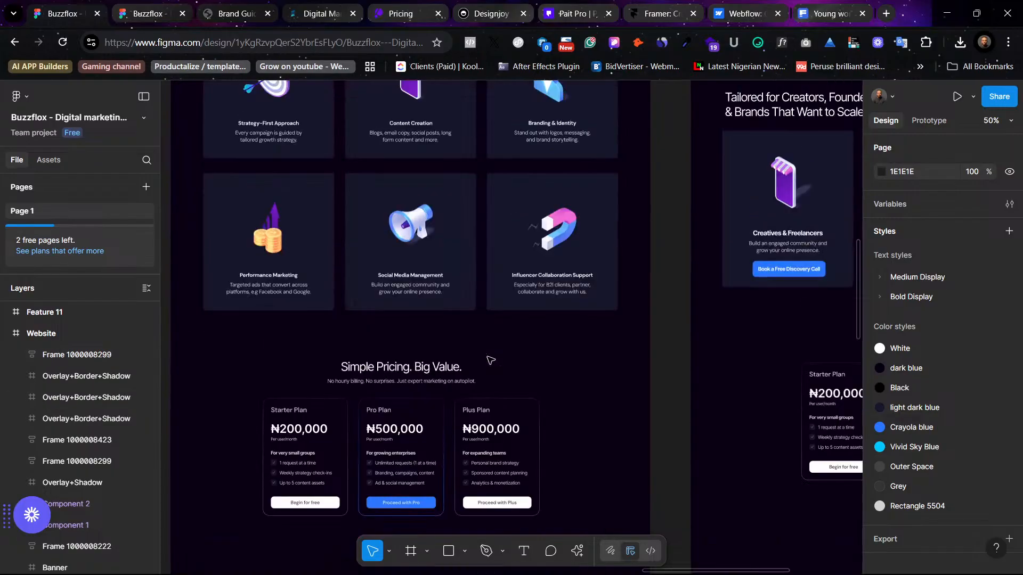
pyautogui.scroll(-6, 491, 360)
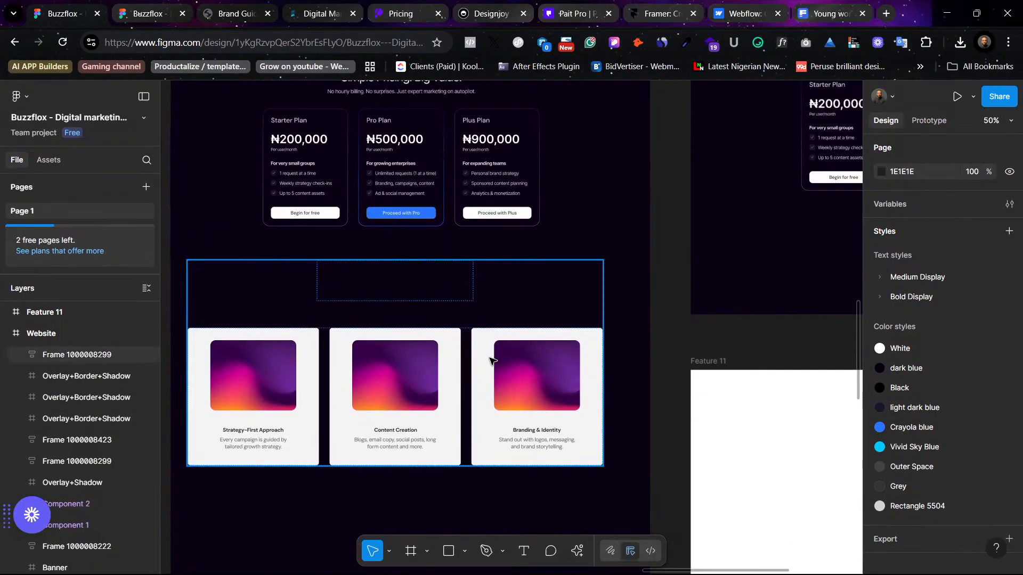
pyautogui.scroll(5, 588, 332)
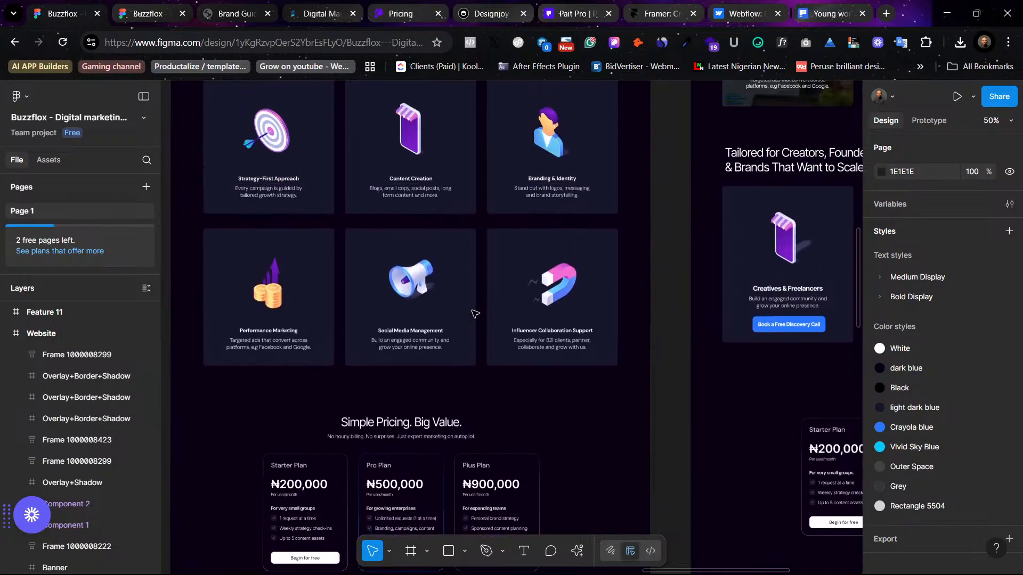
pyautogui.scroll(-4, 474, 313)
pyautogui.scroll(-1, 475, 314)
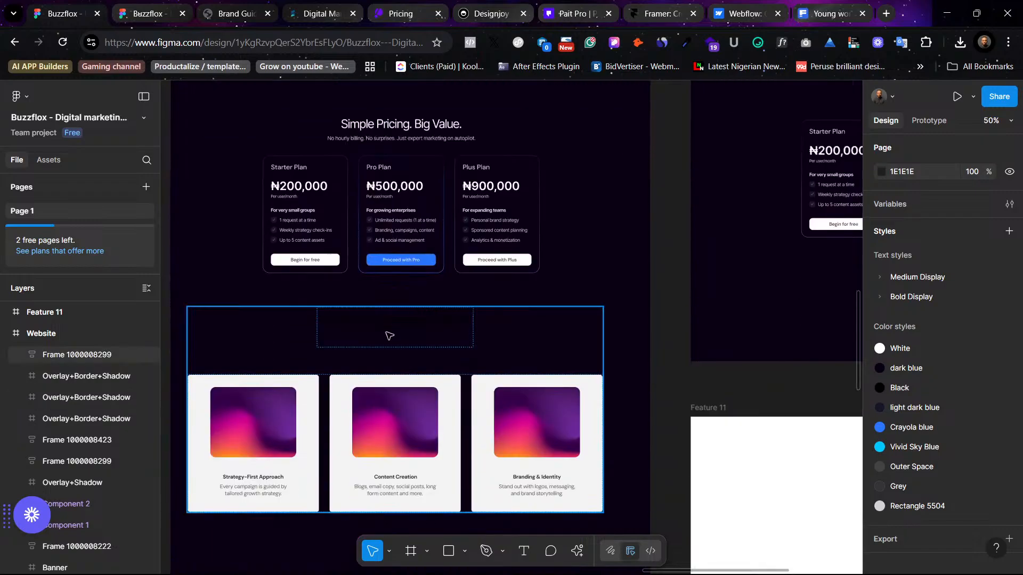
pyautogui.keyDown('ctrl'); pyautogui.click(389, 327); pyautogui.keyUp('ctrl')
pyautogui.keyDown('ctrl'); pyautogui.keyDown('shift'); pyautogui.click(411, 346); pyautogui.keyUp('shift'); pyautogui.keyUp('ctrl')
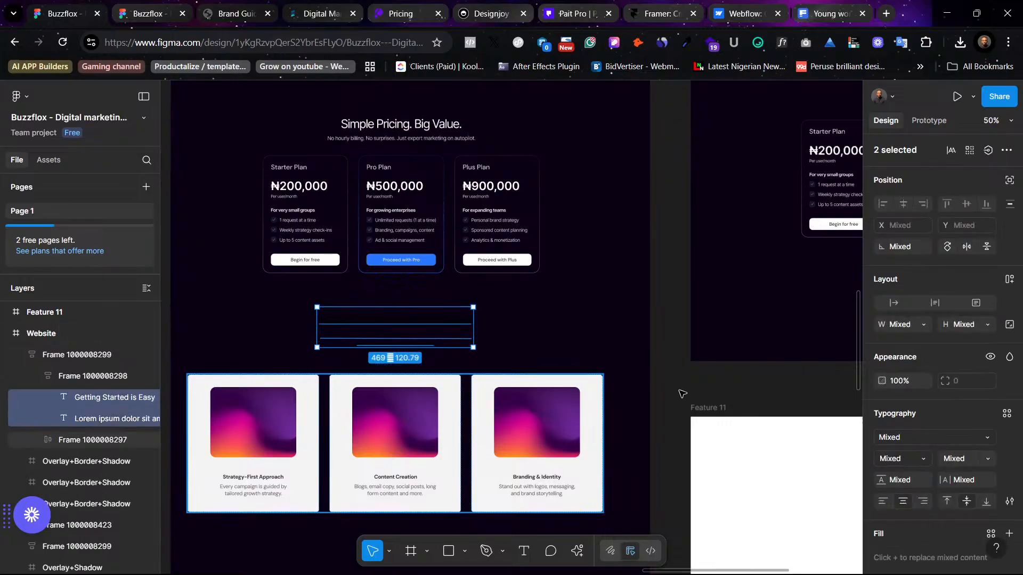
pyautogui.keyDown('ctrl'); pyautogui.click(399, 316); pyautogui.keyUp('ctrl')
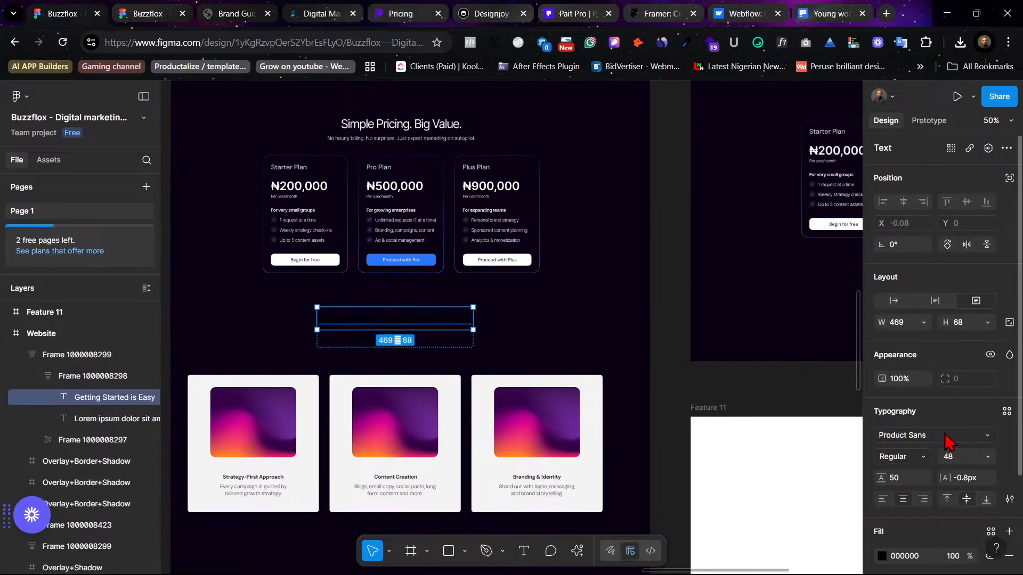
pyautogui.scroll(-3, 948, 445)
pyautogui.click(882, 440)
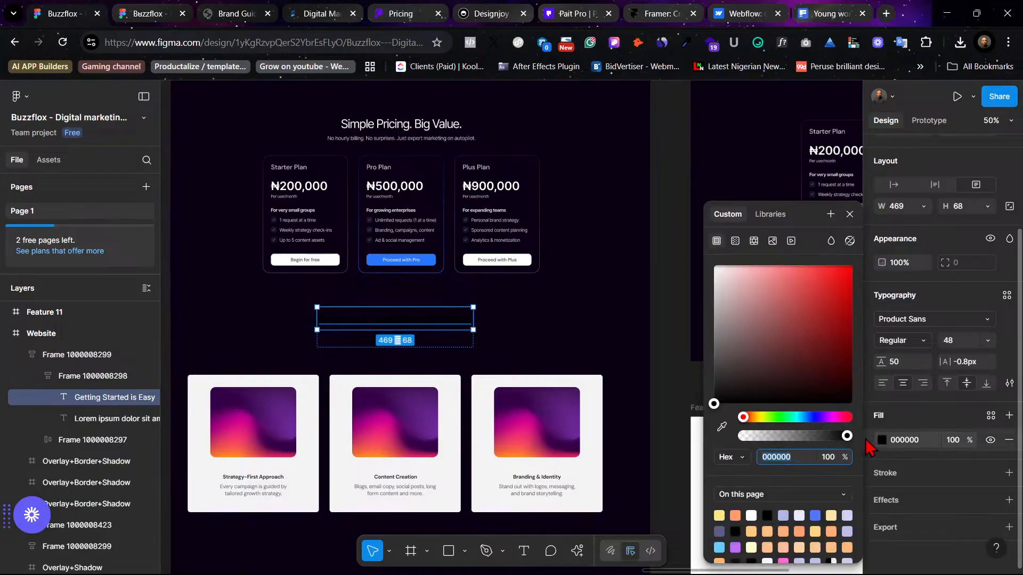
pyautogui.click(991, 416)
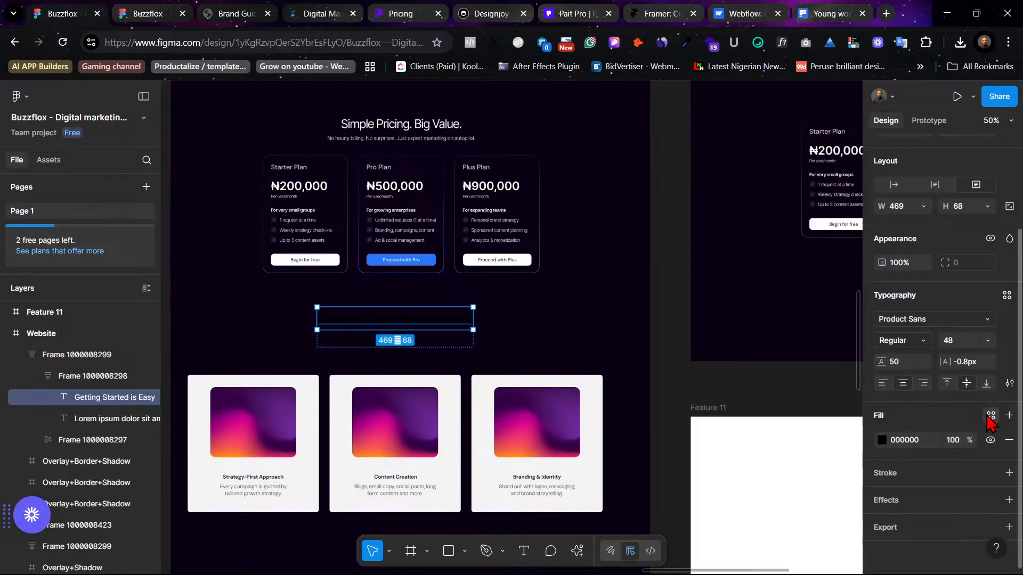
pyautogui.click(748, 378)
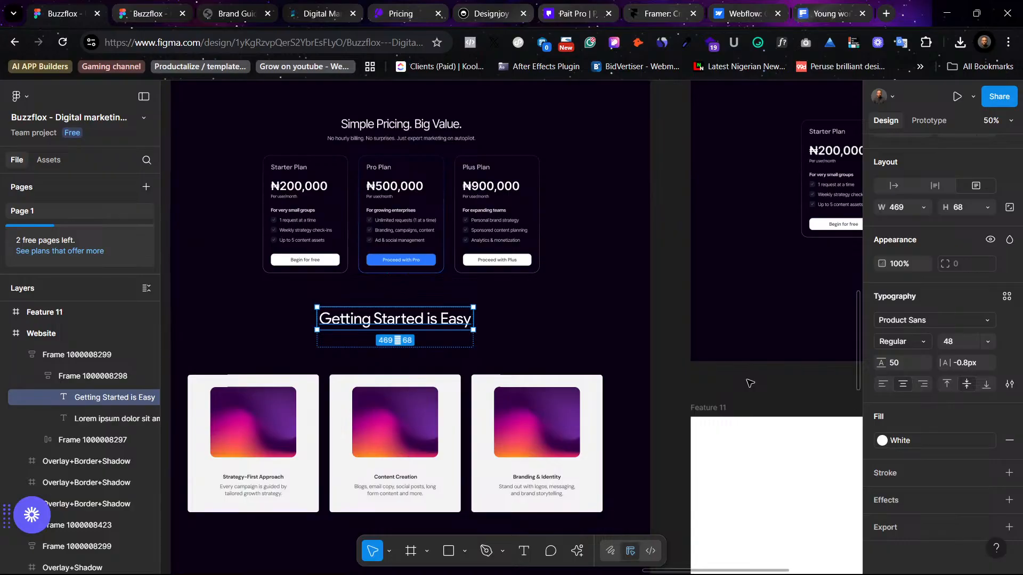
# Step: Apply the Rectangle 5504 colour style to the lorem ipsum paragraph under the "Getting Started is Easy" heading
pyautogui.click(415, 342)
pyautogui.click(990, 416)
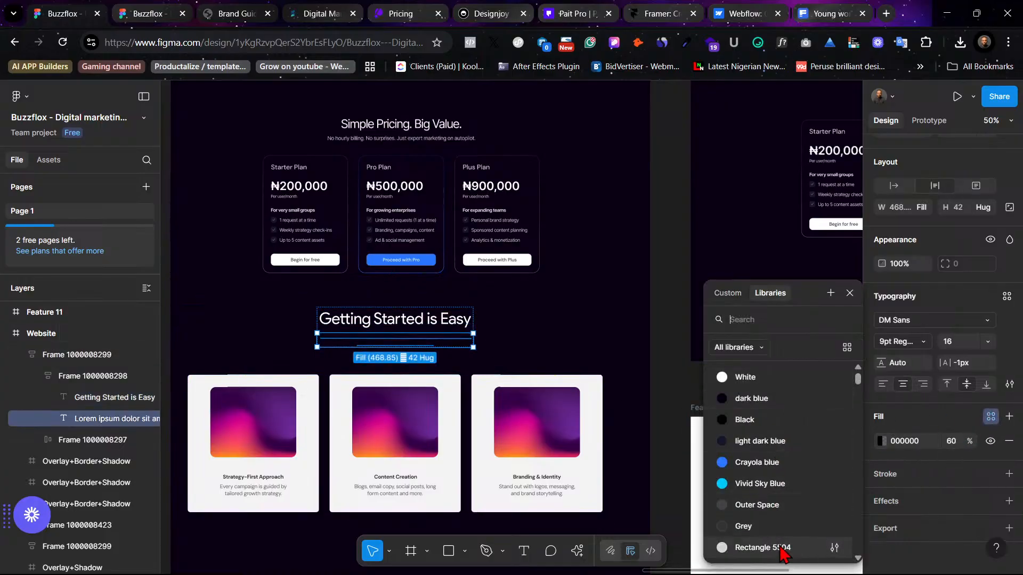
pyautogui.click(762, 548)
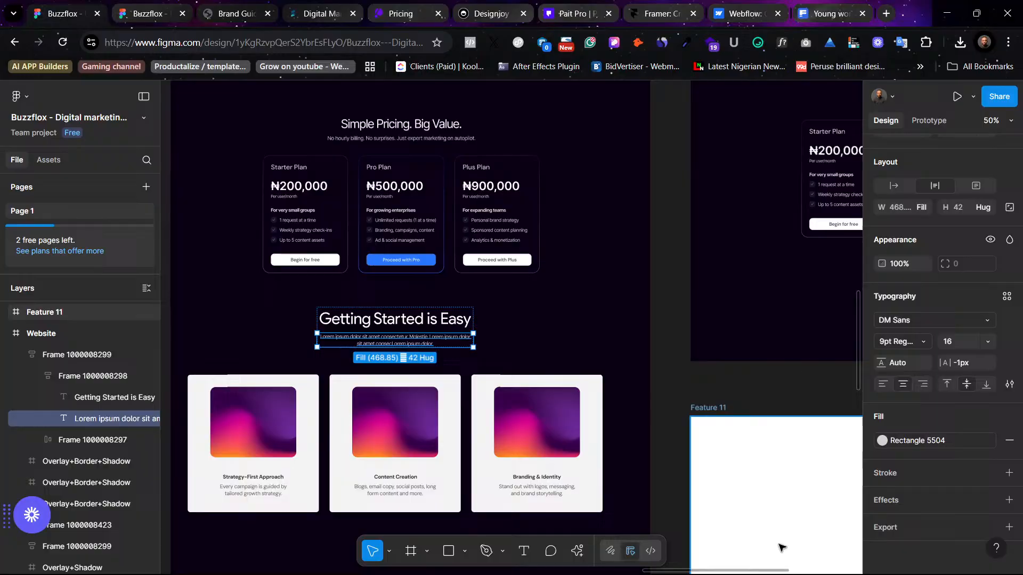
# Step: Reorder the page's colour styles so that Rectangle 5504 sits directly below White
pyautogui.click(674, 267)
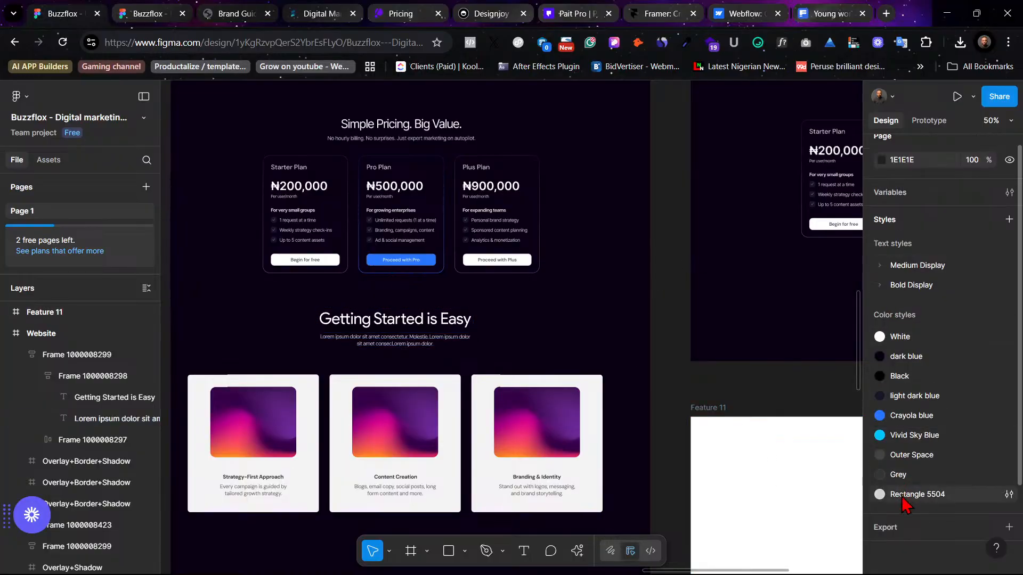
pyautogui.moveTo(904, 504); pyautogui.dragTo(907, 360)
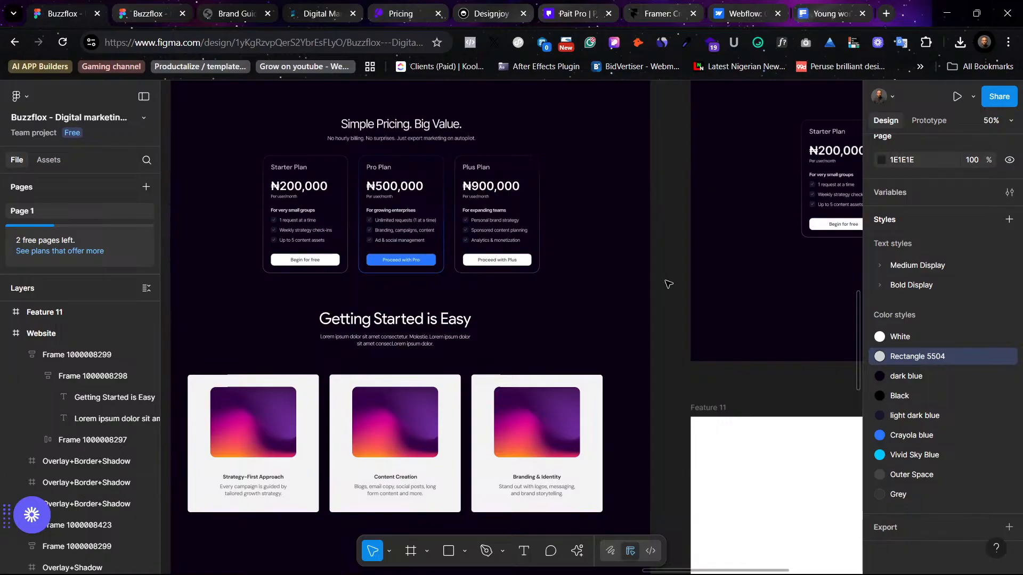
pyautogui.scroll(-1, 528, 337)
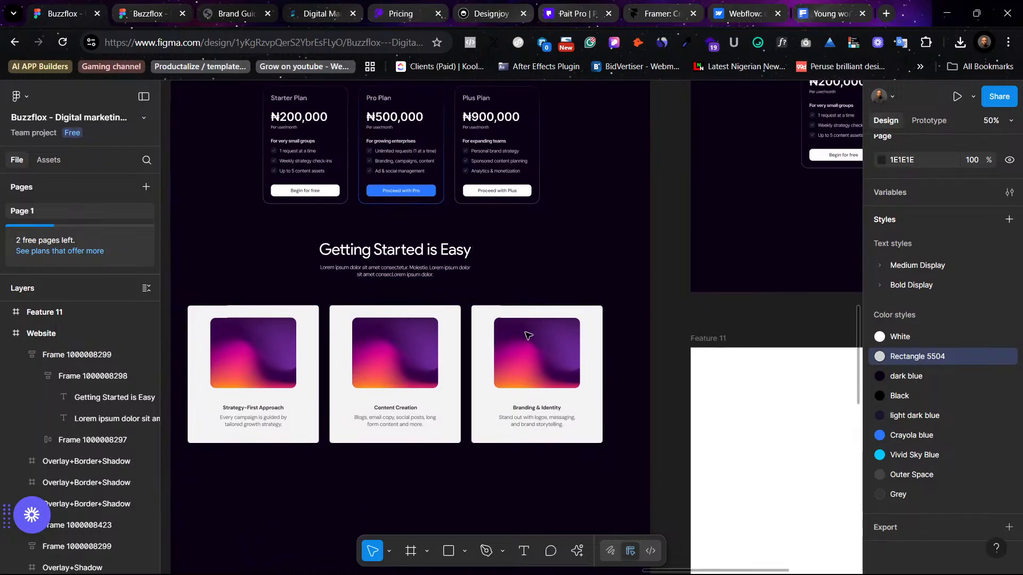
# Step: Match the "Getting Started is Easy" heading to the "Simple Pricing. Big Value." heading with the Medium Display XXX Large (36) text style
pyautogui.scroll(5, 519, 341)
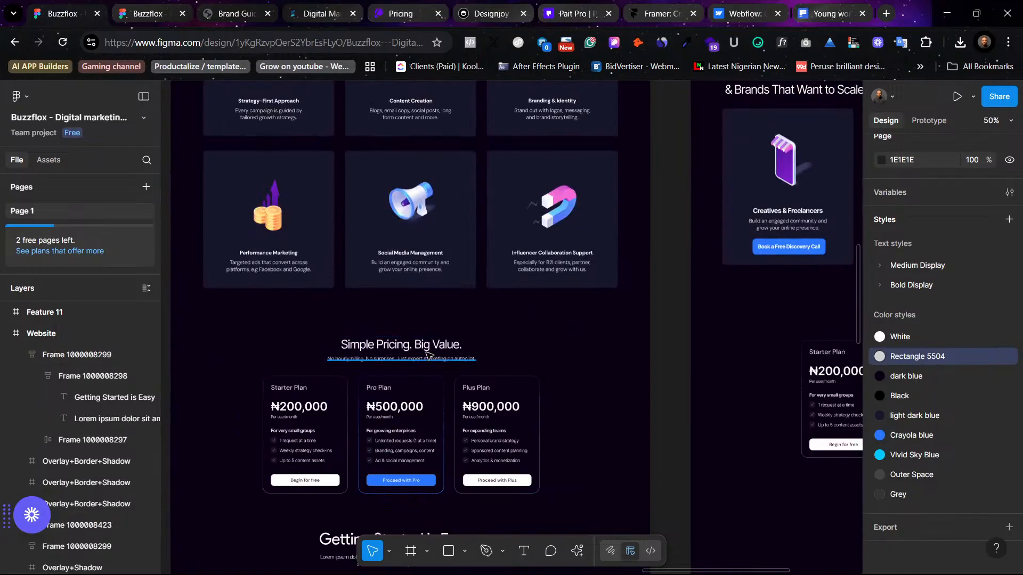
pyautogui.click(401, 345)
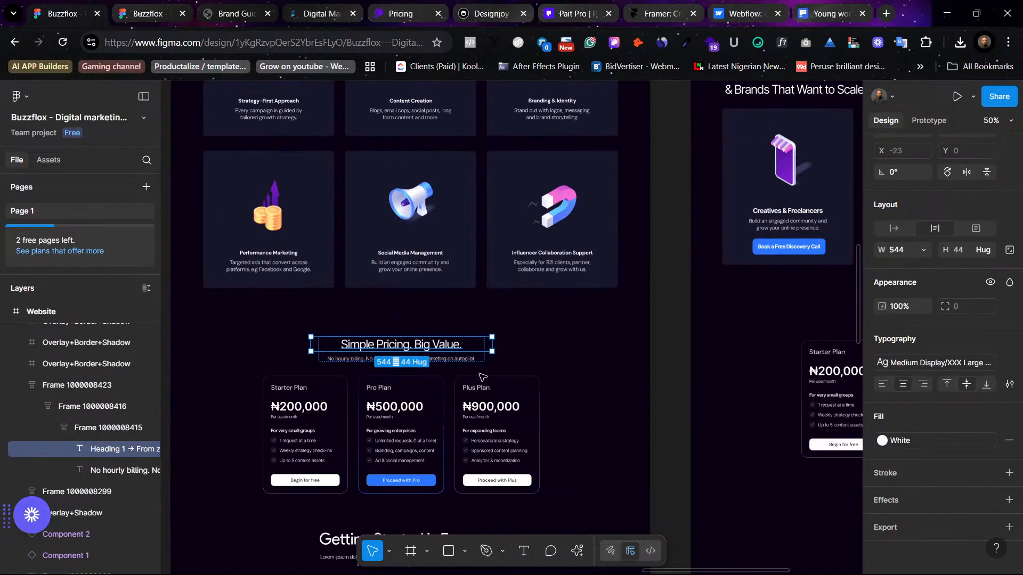
pyautogui.click(933, 363)
pyautogui.scroll(-1, 454, 393)
pyautogui.scroll(-5, 454, 392)
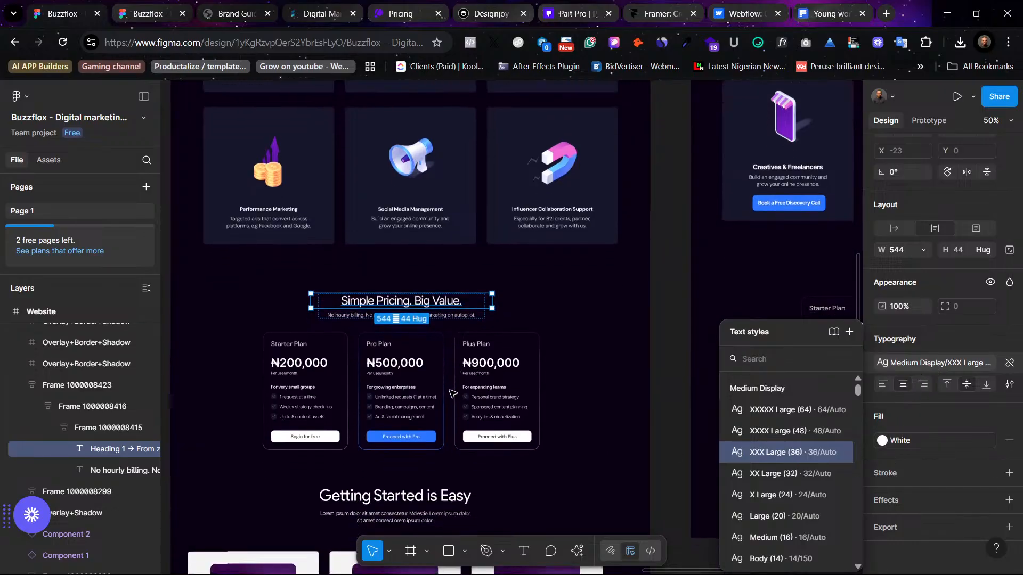
pyautogui.click(600, 409)
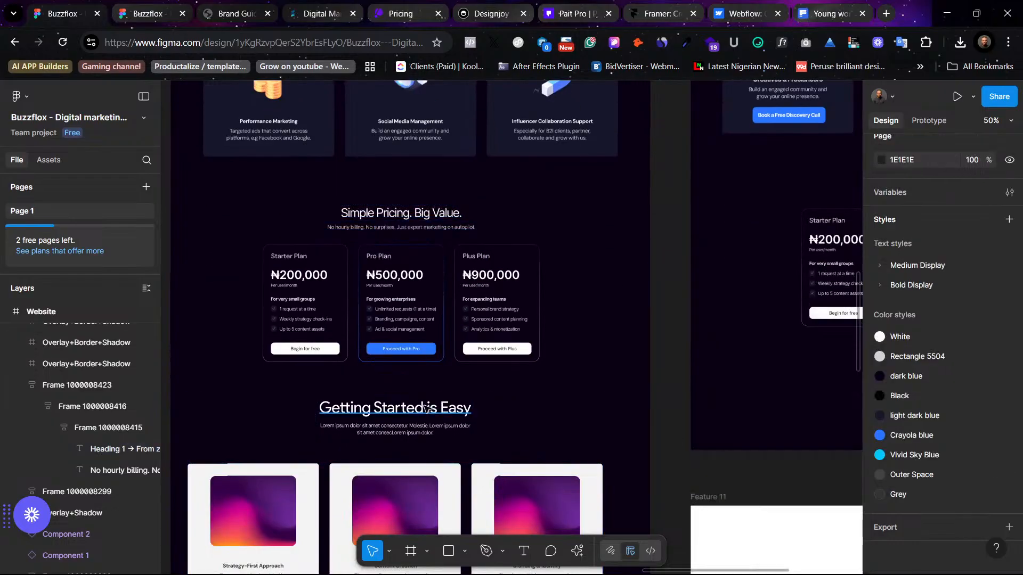
pyautogui.click(426, 409)
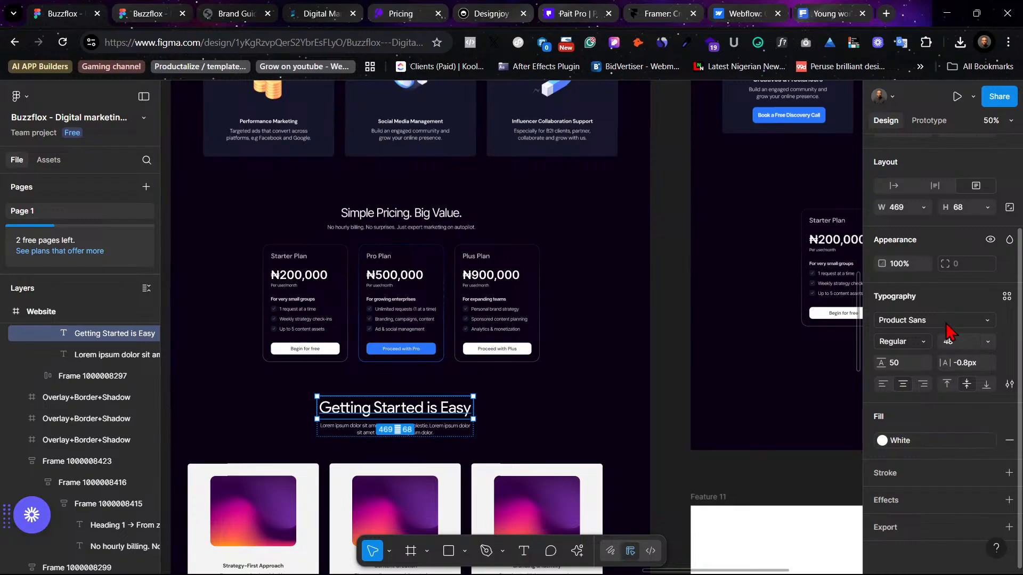
pyautogui.click(1007, 297)
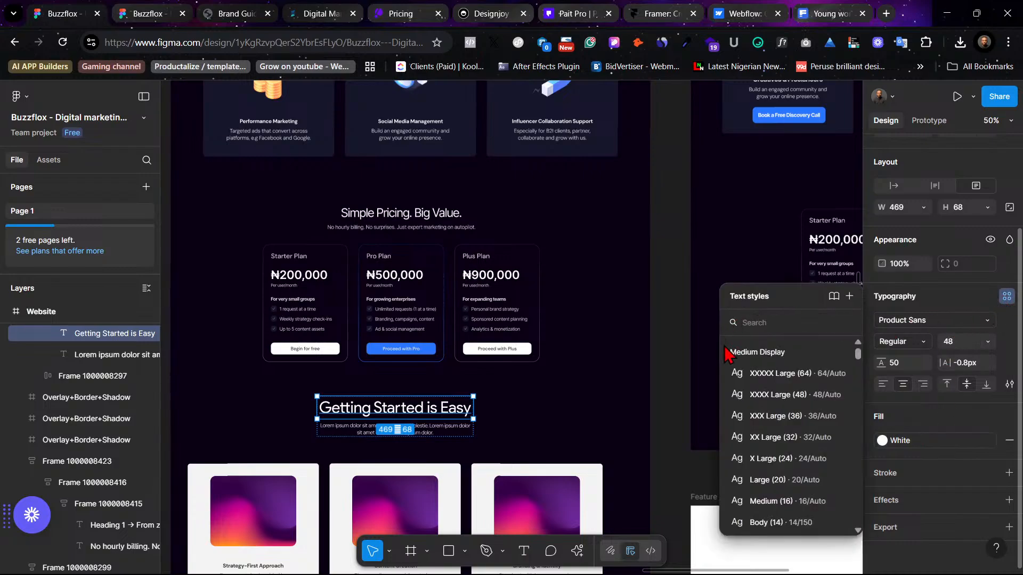
pyautogui.click(799, 416)
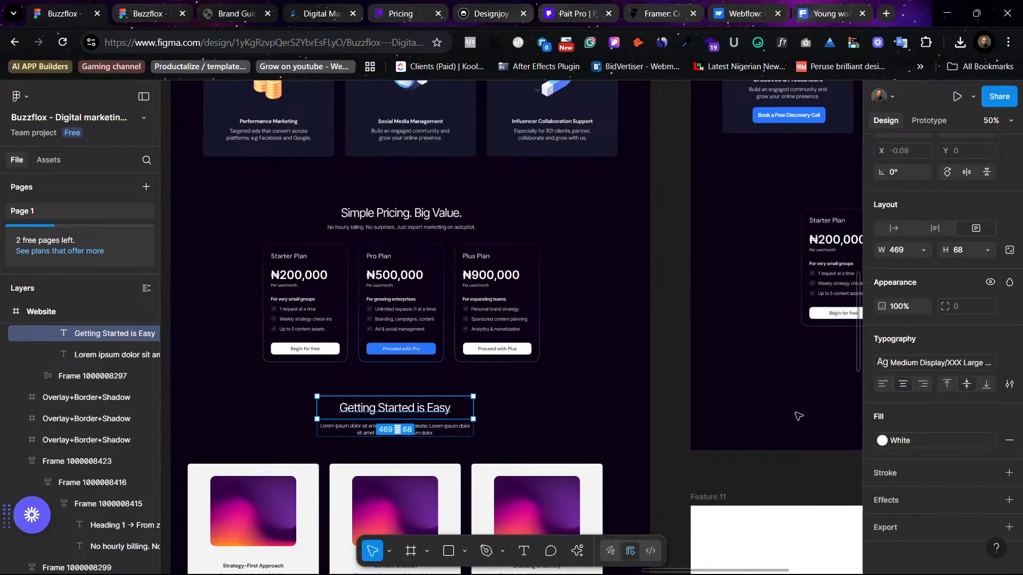
# Step: Apply the Medium Display Medium (16) text style to the lorem ipsum paragraph and compare it with the pricing subtitle's style
pyautogui.scroll(-1, 311, 418)
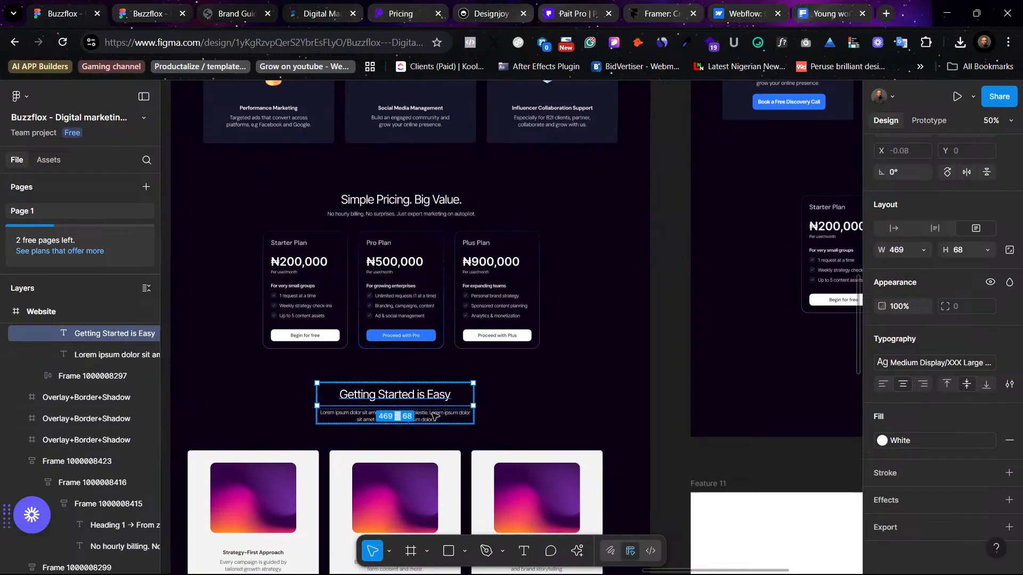
pyautogui.click(383, 415)
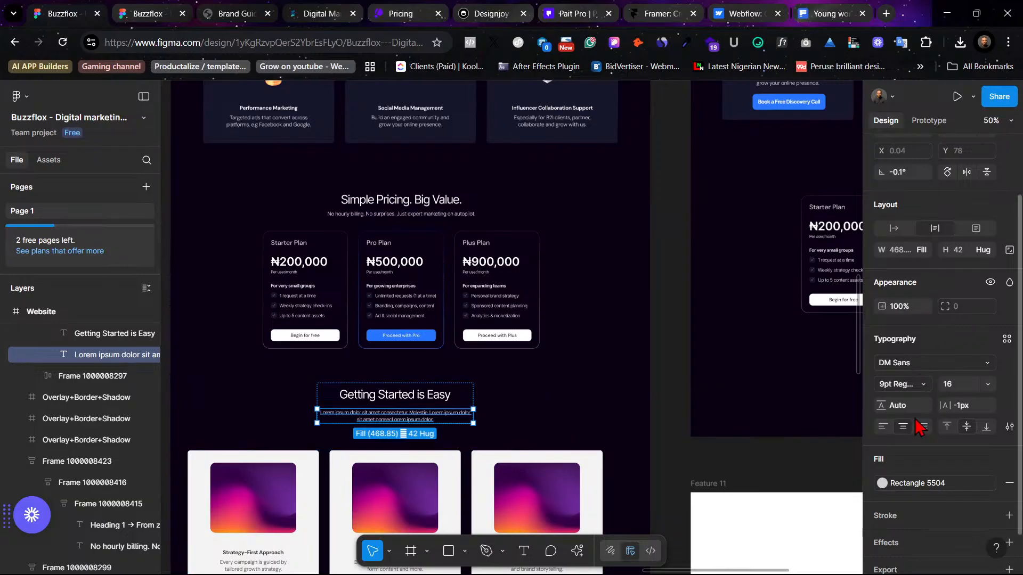
pyautogui.click(1006, 339)
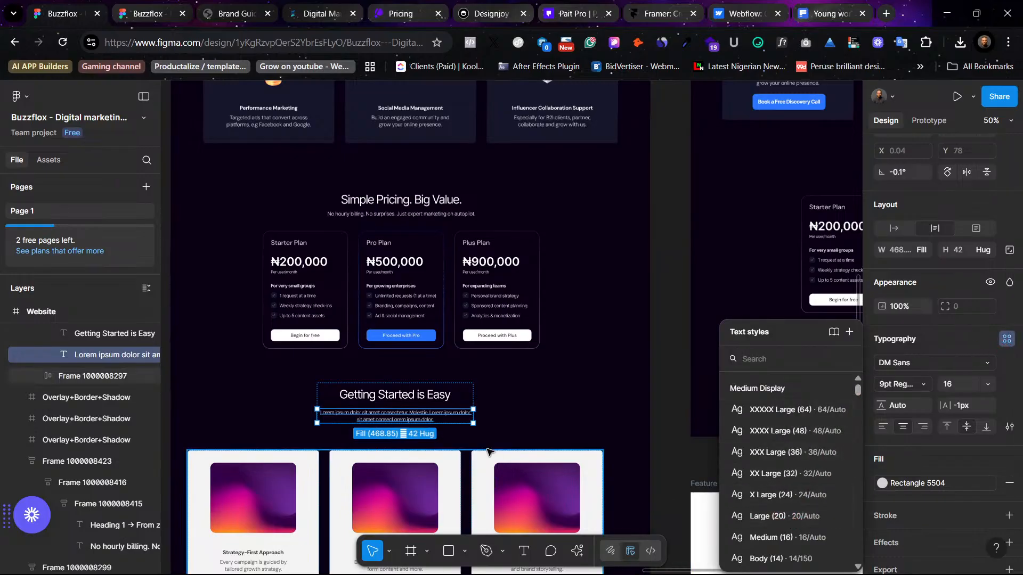
pyautogui.scroll(1, 487, 420)
pyautogui.scroll(-2, 490, 415)
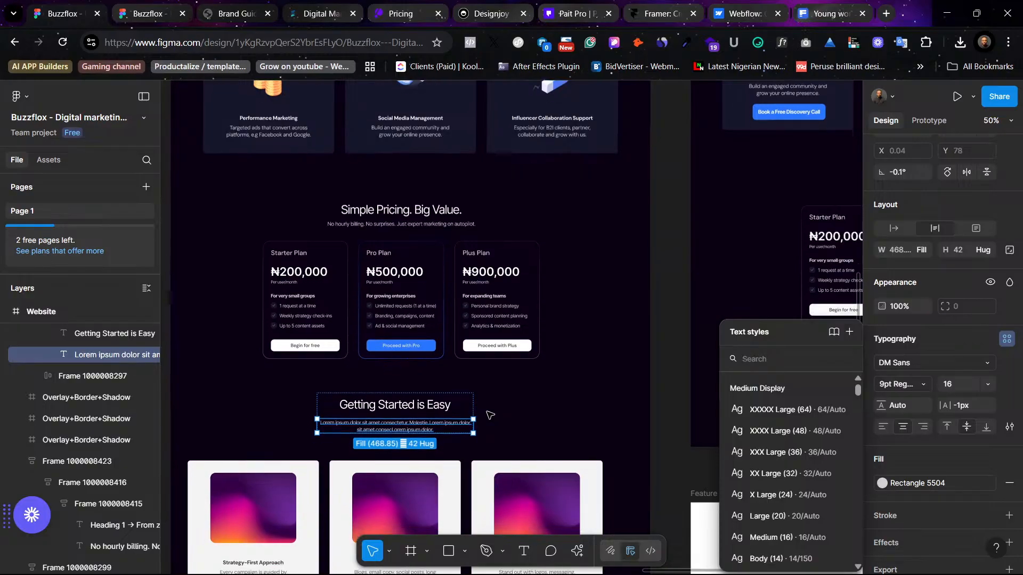
pyautogui.scroll(-5, 741, 479)
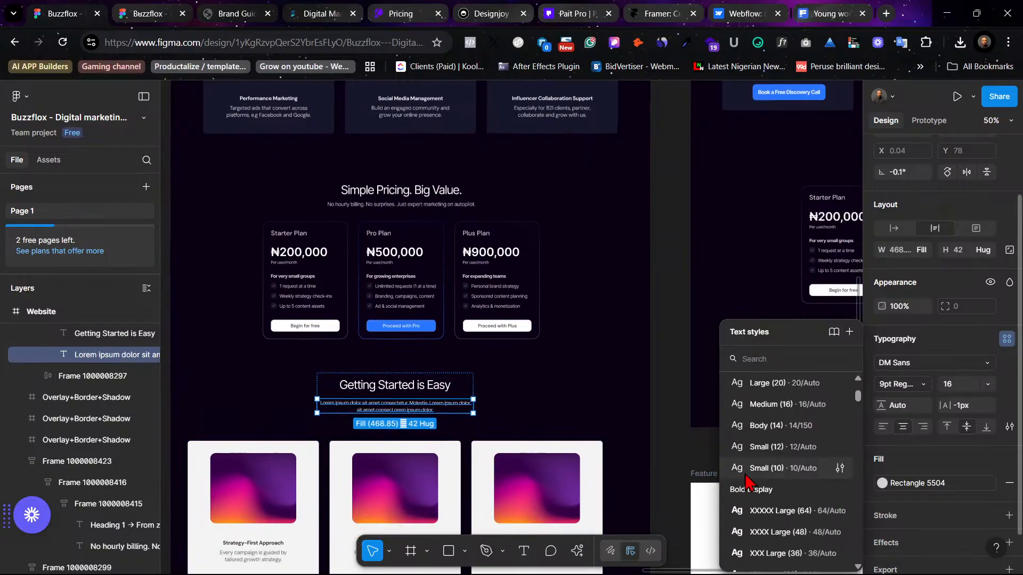
pyautogui.click(788, 405)
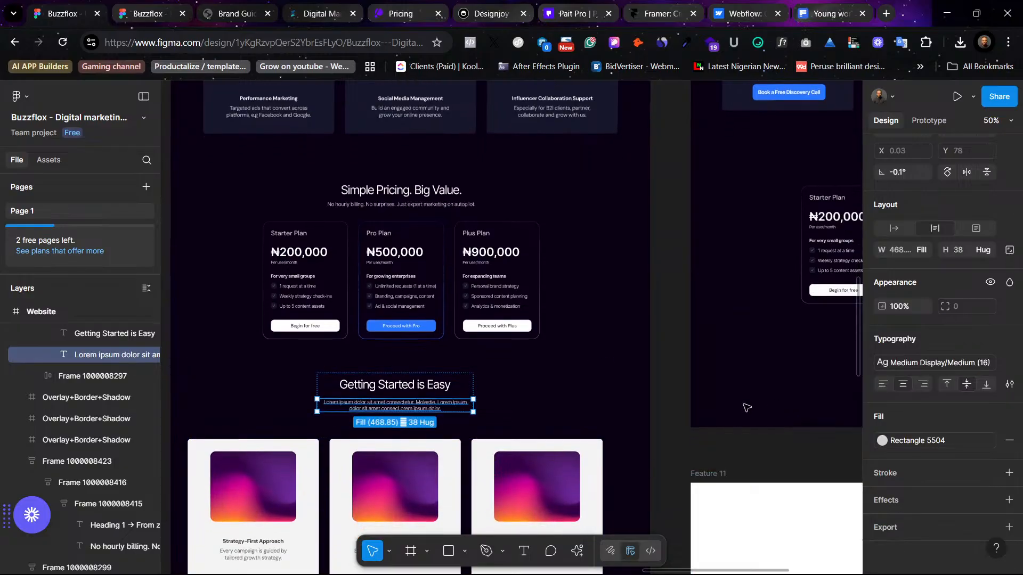
pyautogui.click(393, 206)
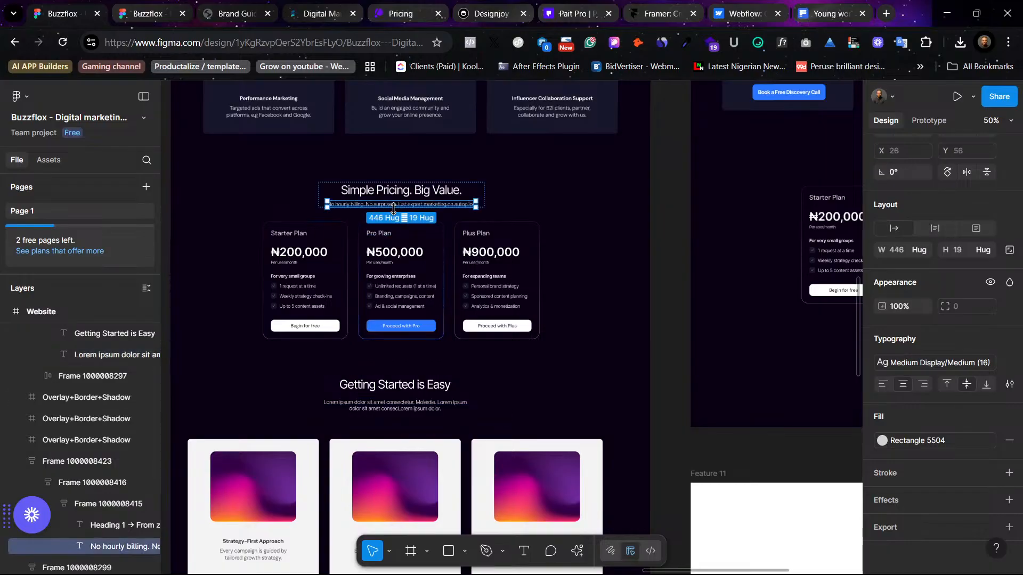
pyautogui.click(618, 367)
# Step: Fill the background rectangles of all three cards under "Getting Started is Easy" with the light dark blue colour style
pyautogui.scroll(-3, 624, 372)
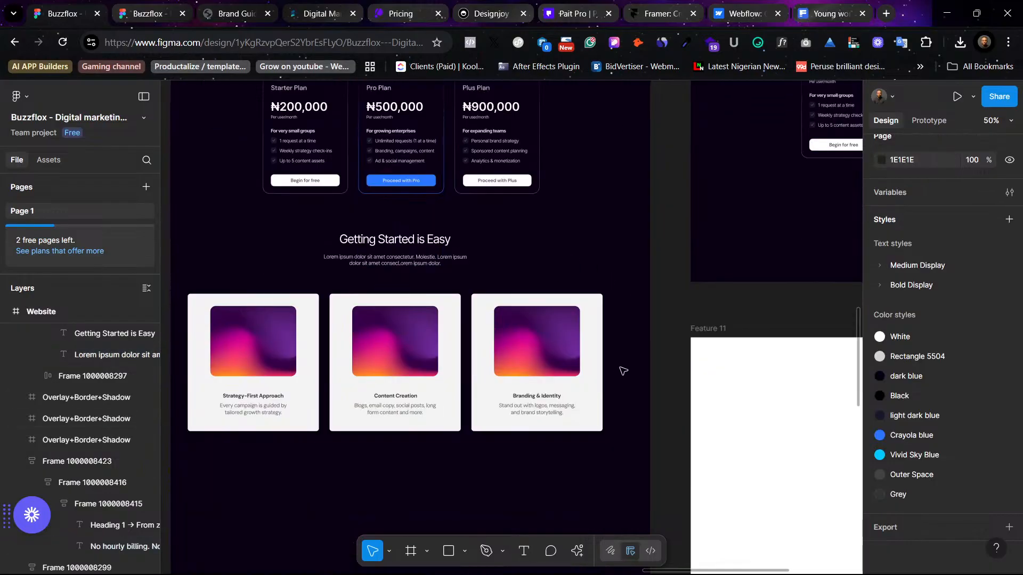
pyautogui.click(446, 314)
pyautogui.click(615, 326)
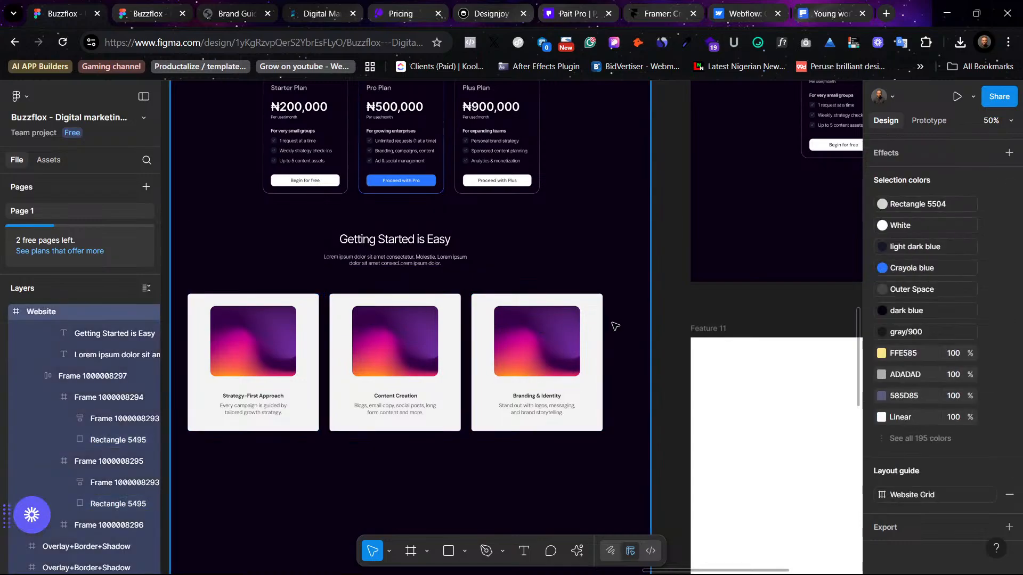
pyautogui.click(612, 325)
pyautogui.doubleClick(592, 318)
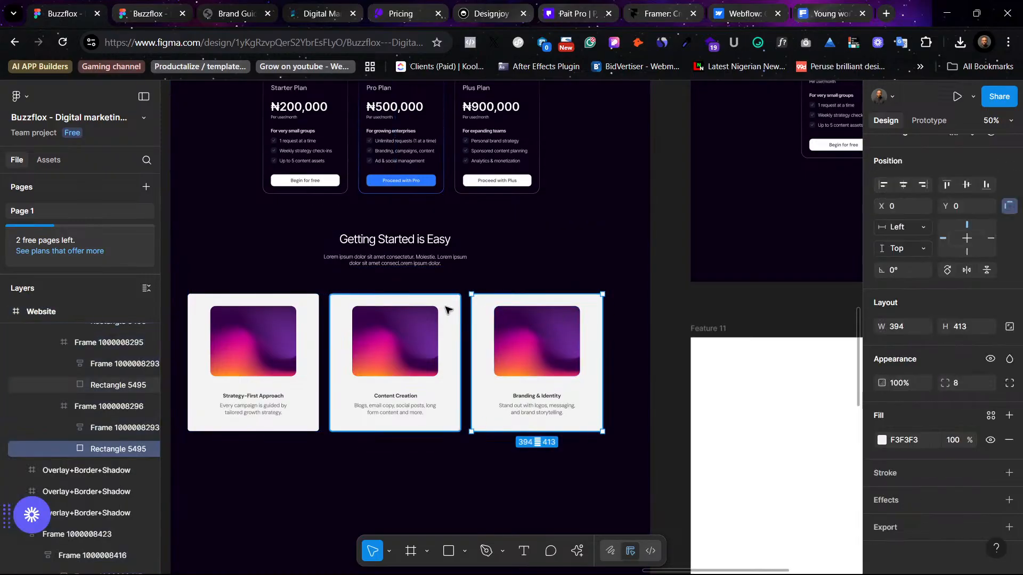
pyautogui.keyDown('shift'); pyautogui.click(446, 311); pyautogui.keyUp('shift')
pyautogui.keyDown('shift'); pyautogui.click(299, 305); pyautogui.keyUp('shift')
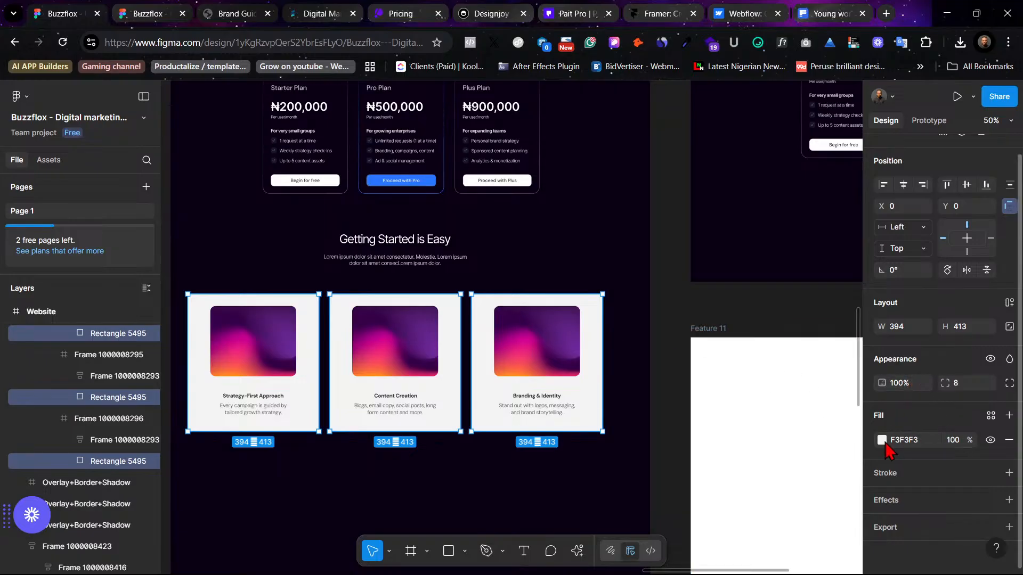
pyautogui.click(991, 415)
pyautogui.scroll(3, 441, 223)
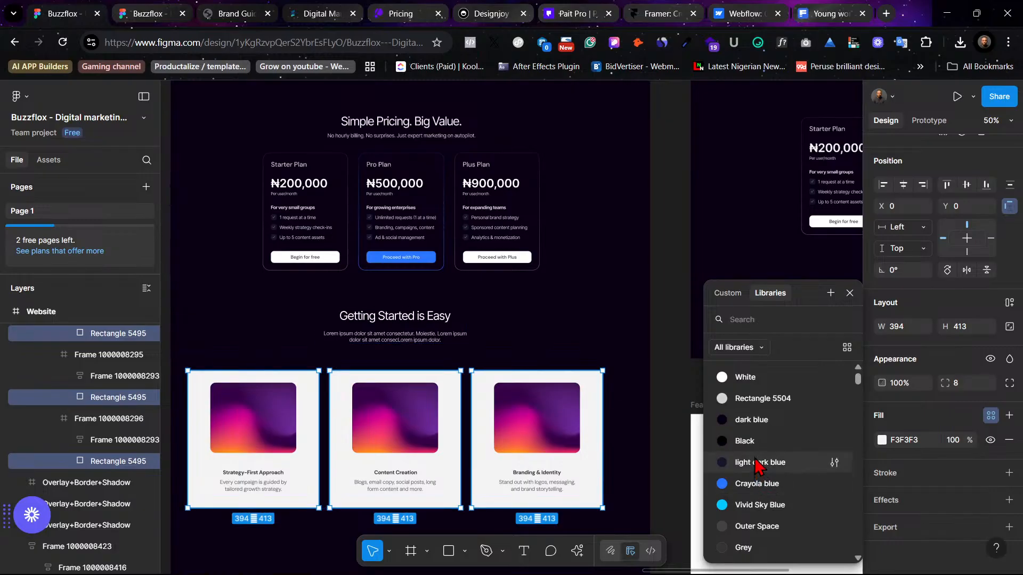
pyautogui.click(780, 461)
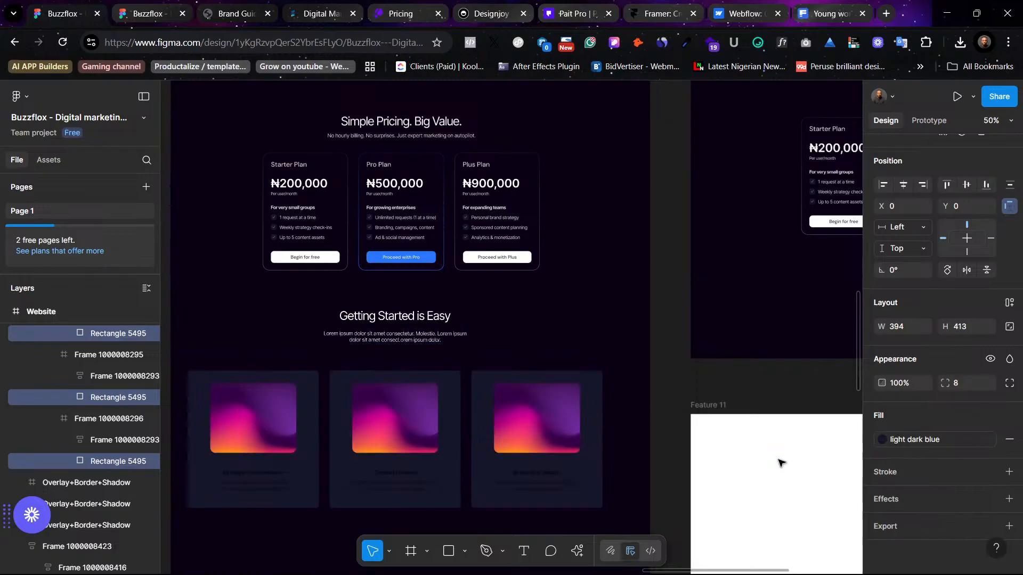
pyautogui.scroll(8, 666, 269)
pyautogui.scroll(-5, 668, 264)
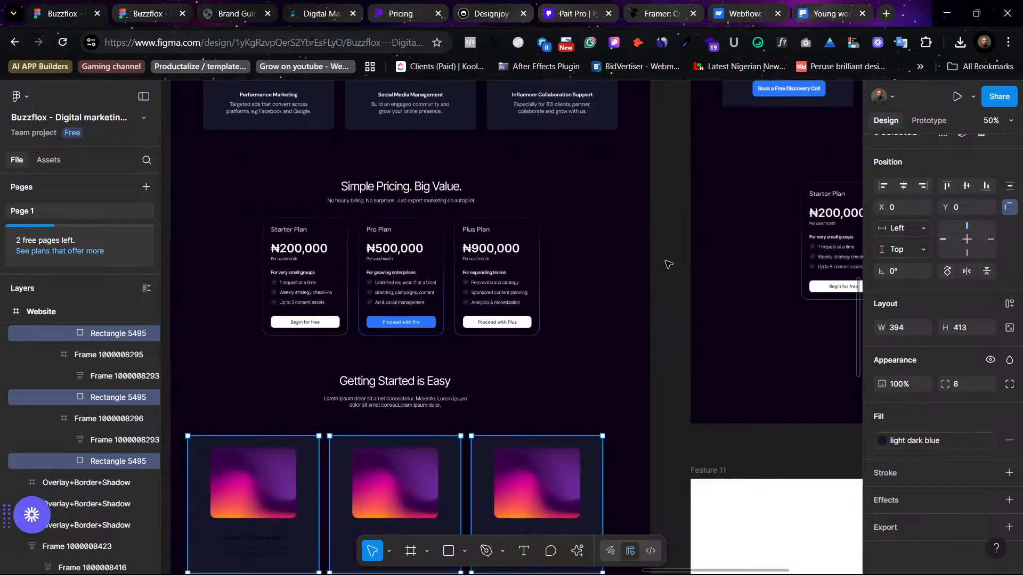
# Step: Compare the new card backgrounds with the fill style of the Influencer Collaboration Support card above the pricing section
pyautogui.scroll(-1, 668, 264)
pyautogui.scroll(2, 668, 264)
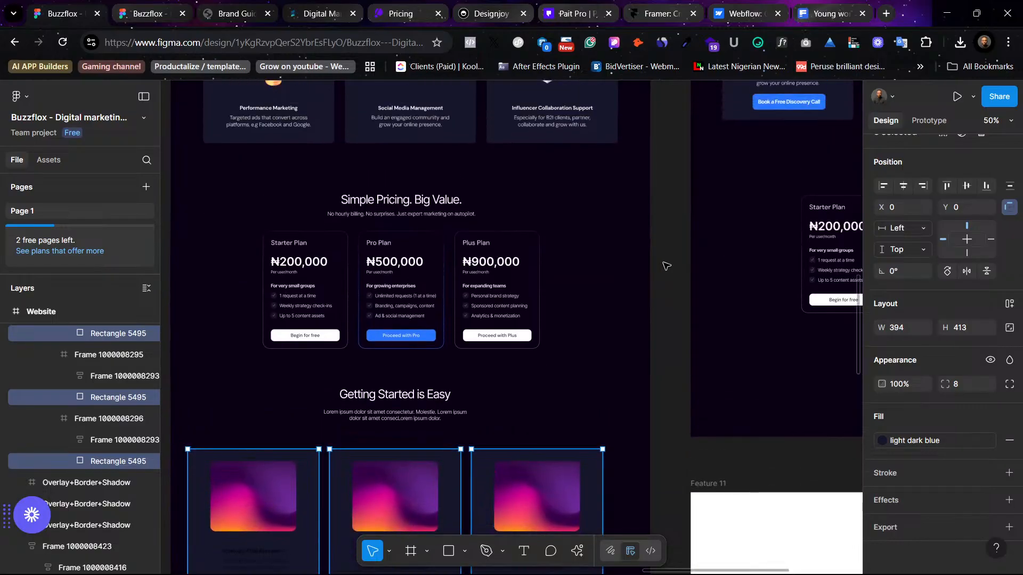
pyautogui.click(609, 118)
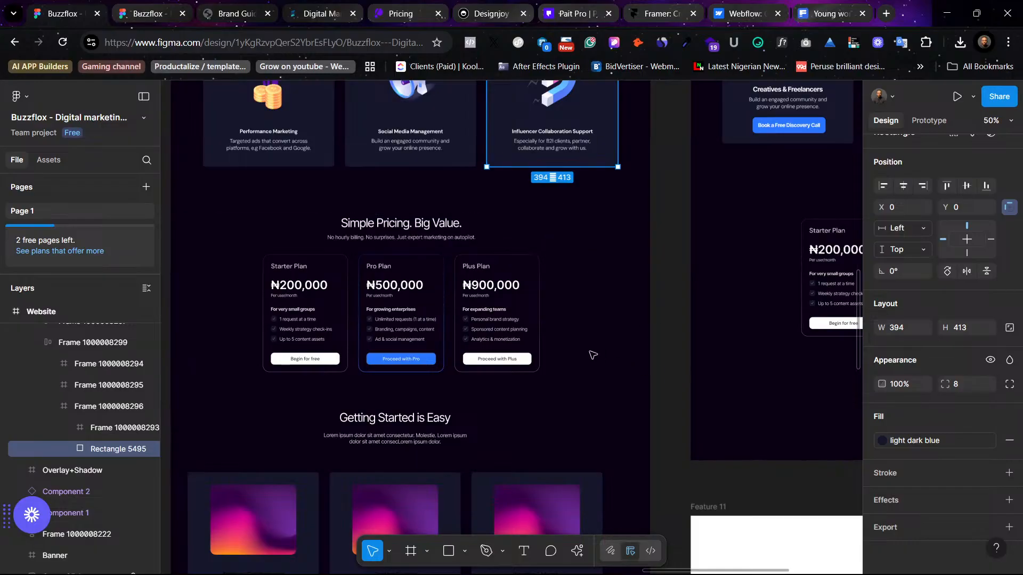
pyautogui.scroll(-3, 591, 355)
pyautogui.scroll(5, 471, 318)
pyautogui.hscroll(-2, 472, 318)
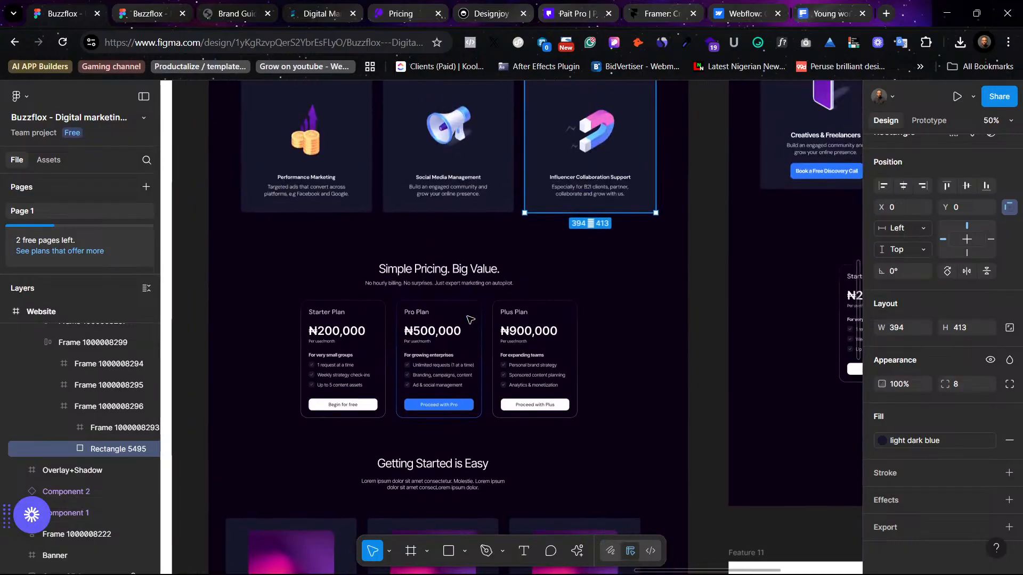
# Step: Apply the White colour style to the titles and descriptions of all three cards under "Getting Started is Easy"
pyautogui.scroll(-5, 471, 319)
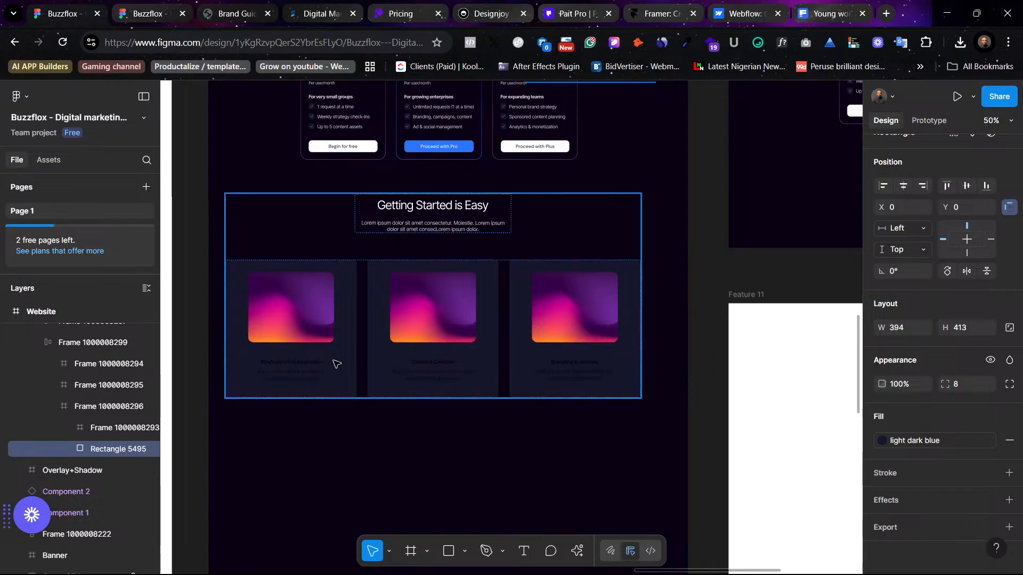
pyautogui.click(298, 368)
pyautogui.press('Return')
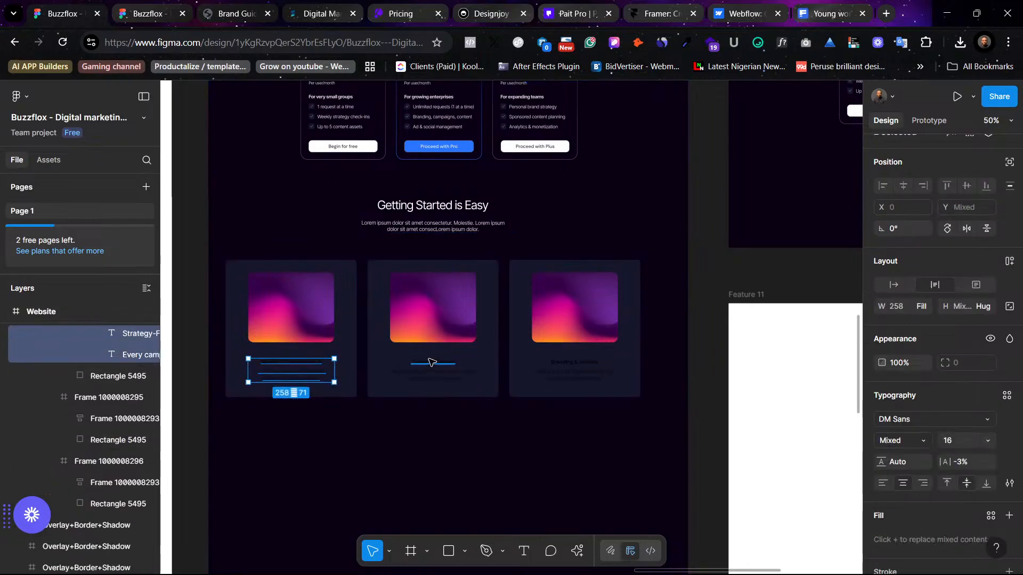
pyautogui.keyDown('shift'); pyautogui.click(430, 362); pyautogui.keyUp('shift')
pyautogui.keyDown('shift'); pyautogui.click(447, 389); pyautogui.keyUp('shift')
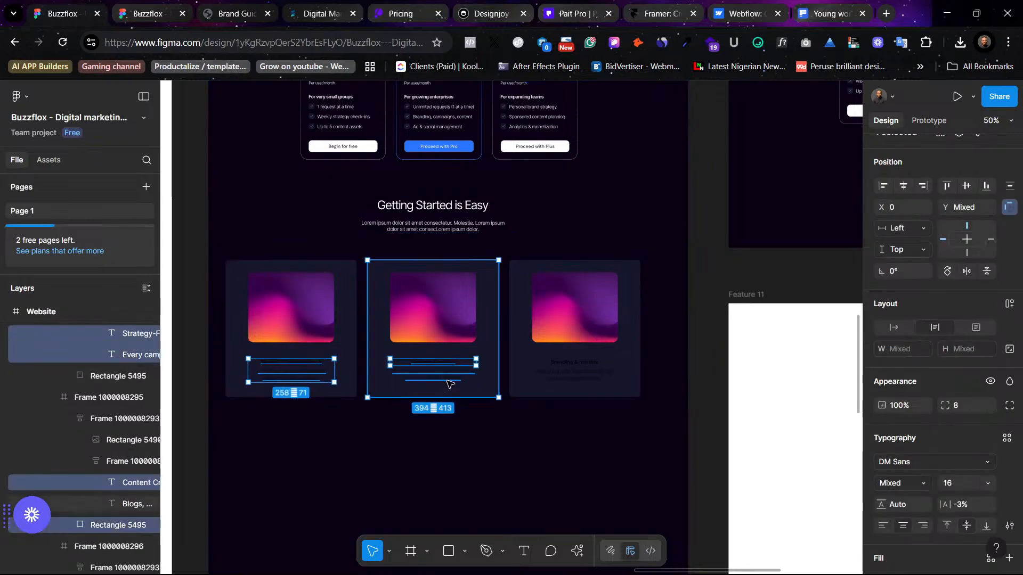
pyautogui.keyDown('shift'); pyautogui.click(470, 392); pyautogui.keyUp('shift')
pyautogui.keyDown('shift'); pyautogui.click(452, 379); pyautogui.keyUp('shift')
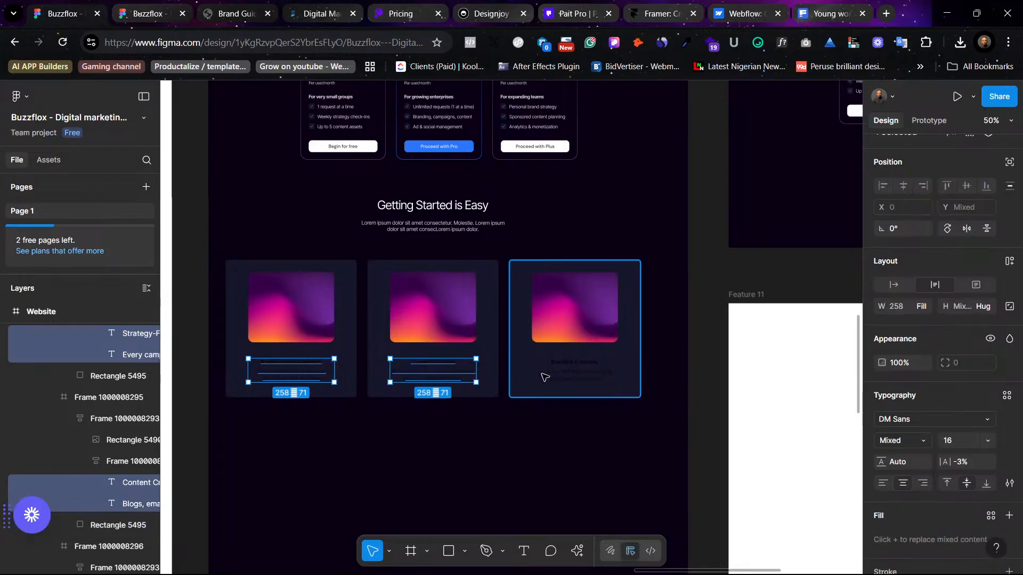
pyautogui.keyDown('shift'); pyautogui.click(563, 372); pyautogui.keyUp('shift')
pyautogui.scroll(-5, 911, 480)
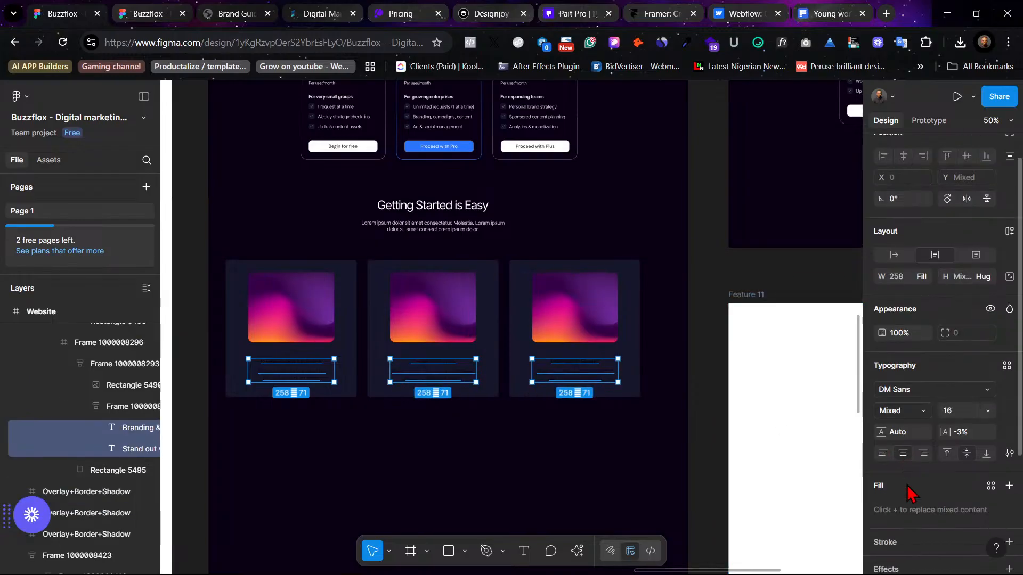
pyautogui.click(990, 339)
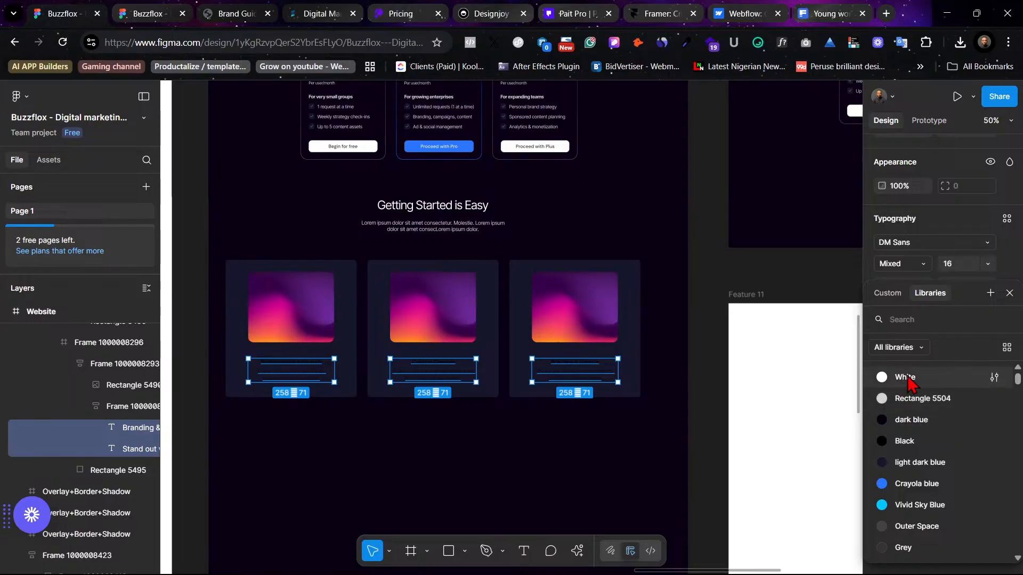
pyautogui.click(893, 380)
pyautogui.click(311, 400)
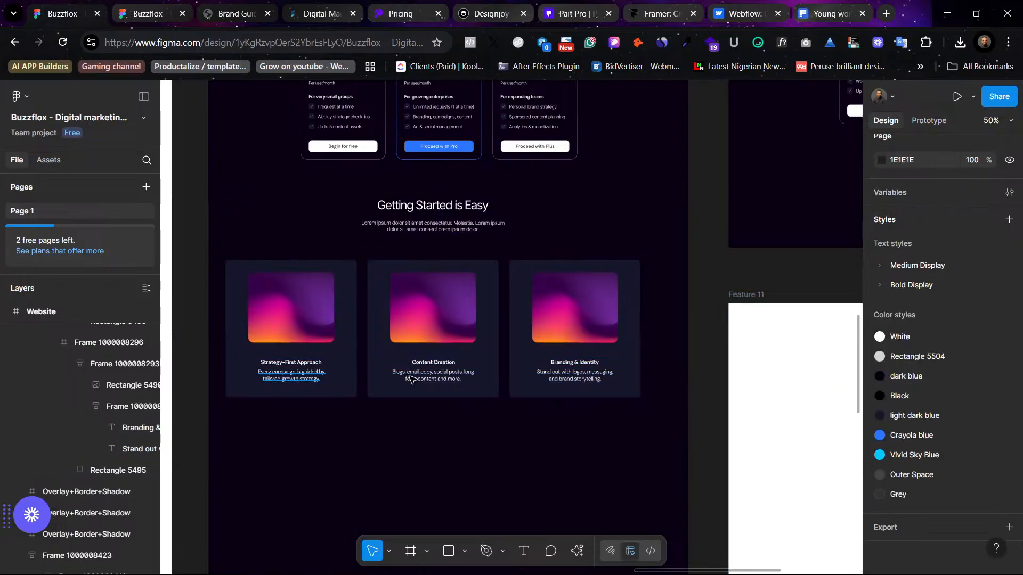
# Step: Recolour only the three card descriptions under "Getting Started is Easy" with the Rectangle 5504 colour style
pyautogui.click(291, 375)
pyautogui.keyDown('shift'); pyautogui.click(432, 375); pyautogui.keyUp('shift')
pyautogui.keyDown('shift'); pyautogui.click(574, 375); pyautogui.keyUp('shift')
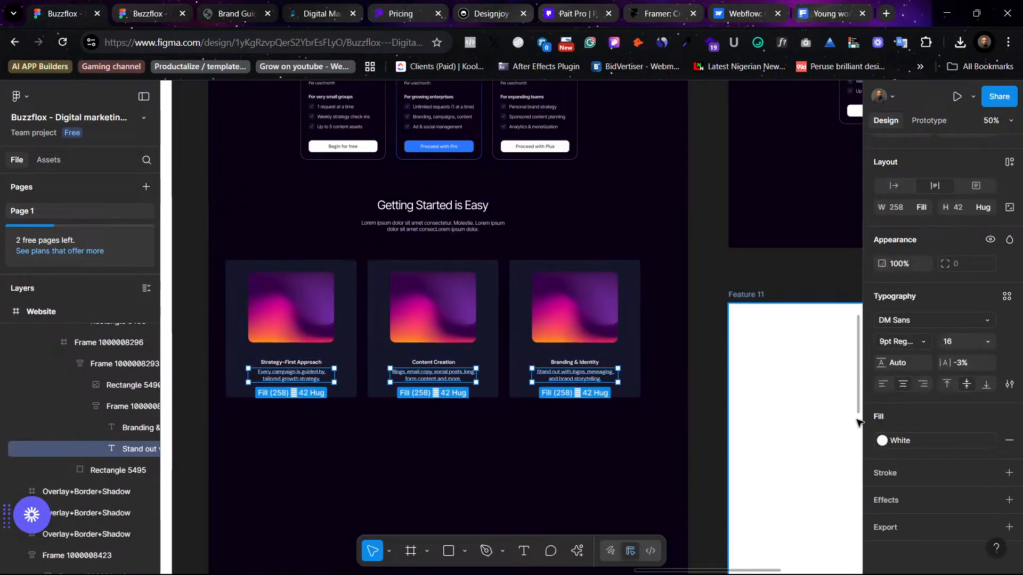
pyautogui.click(882, 440)
pyautogui.click(766, 398)
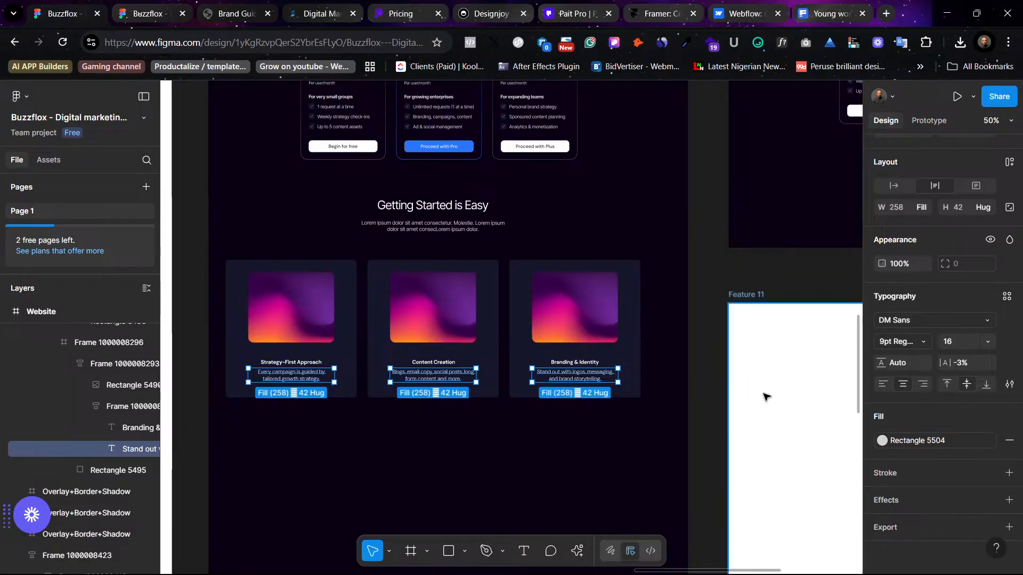
pyautogui.click(632, 444)
# Step: Examine the restyled "Getting Started is Easy" section beside the light version, and view the Strategy-First Approach card title at 100%
pyautogui.scroll(3, 688, 416)
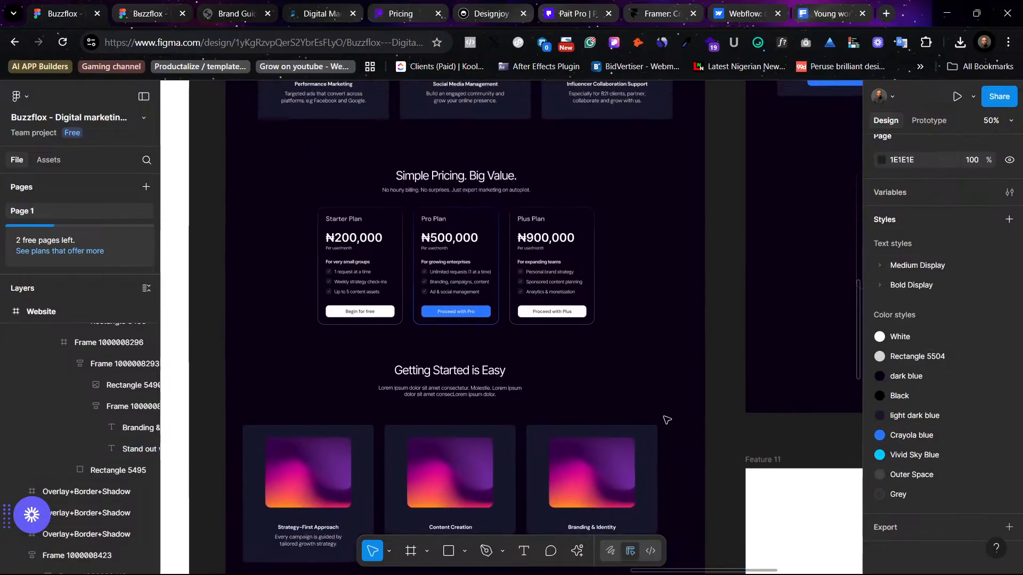
pyautogui.scroll(-2, 660, 419)
pyautogui.scroll(-1, 659, 418)
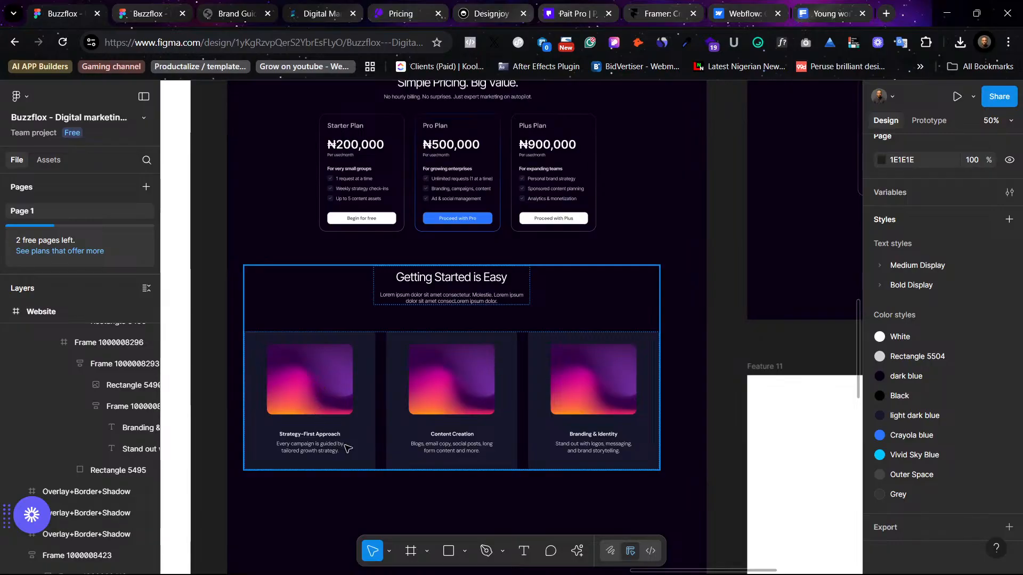
pyautogui.hscroll(8, 355, 459)
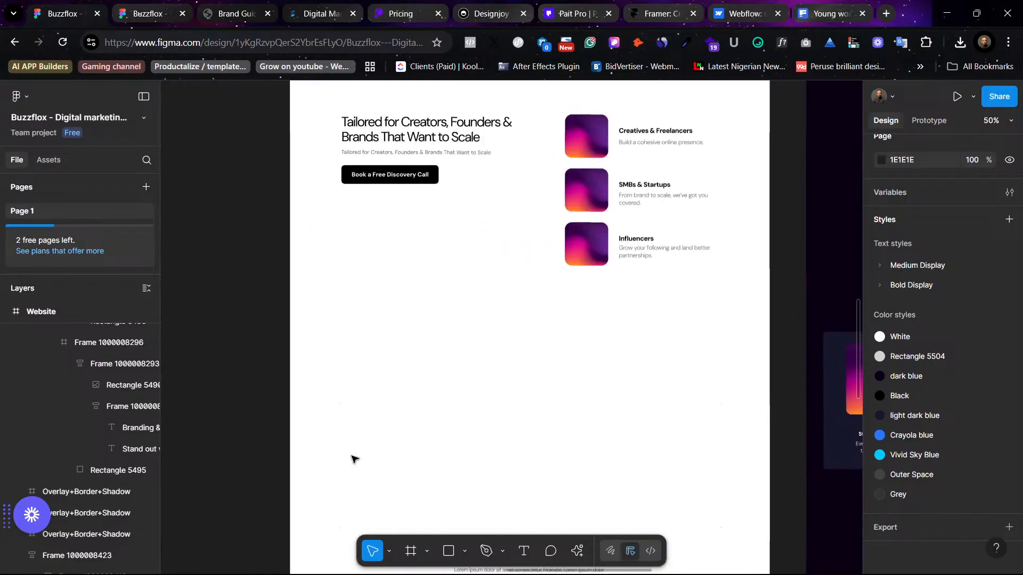
pyautogui.scroll(-6, 355, 459)
pyautogui.hscroll(8, 456, 450)
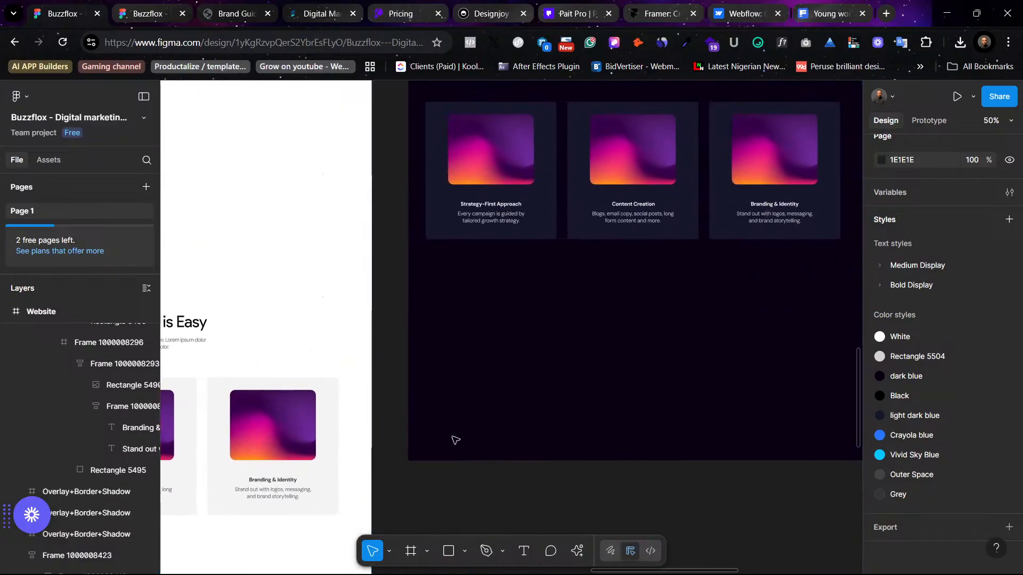
pyautogui.scroll(3, 457, 434)
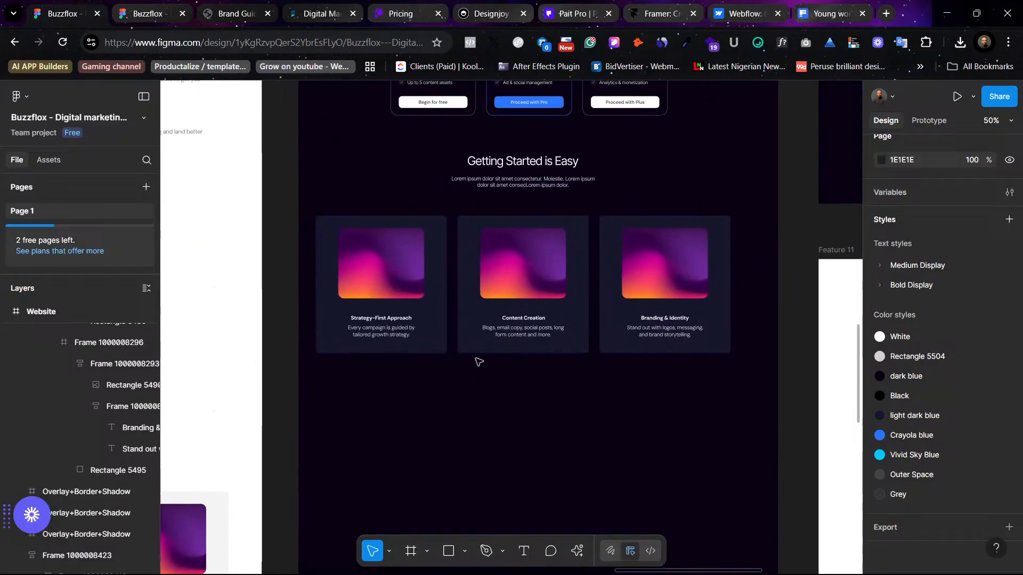
pyautogui.click(393, 322)
pyautogui.hotkey('shift', '0')
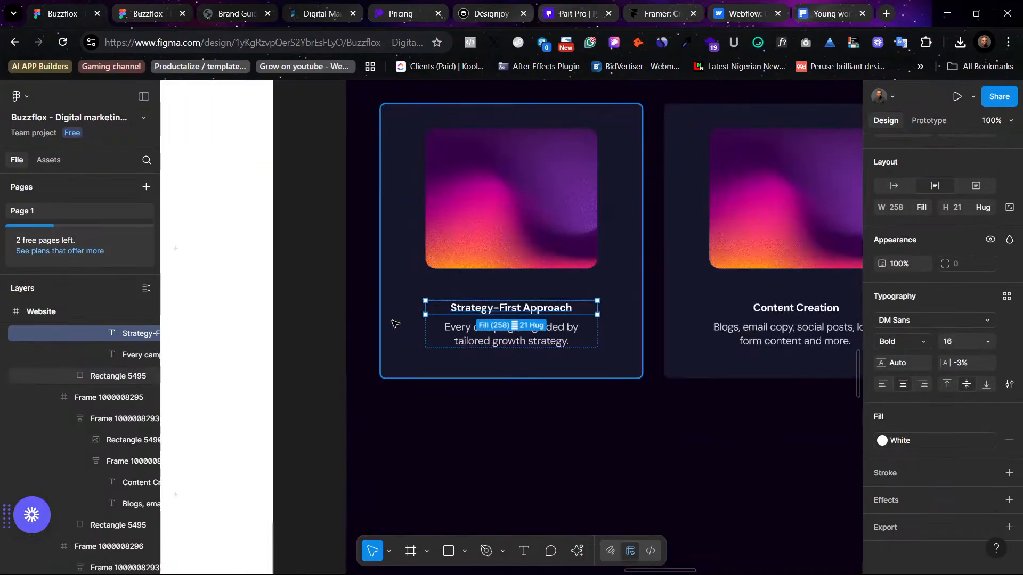
pyautogui.hscroll(3, 395, 324)
pyautogui.scroll(1, 395, 323)
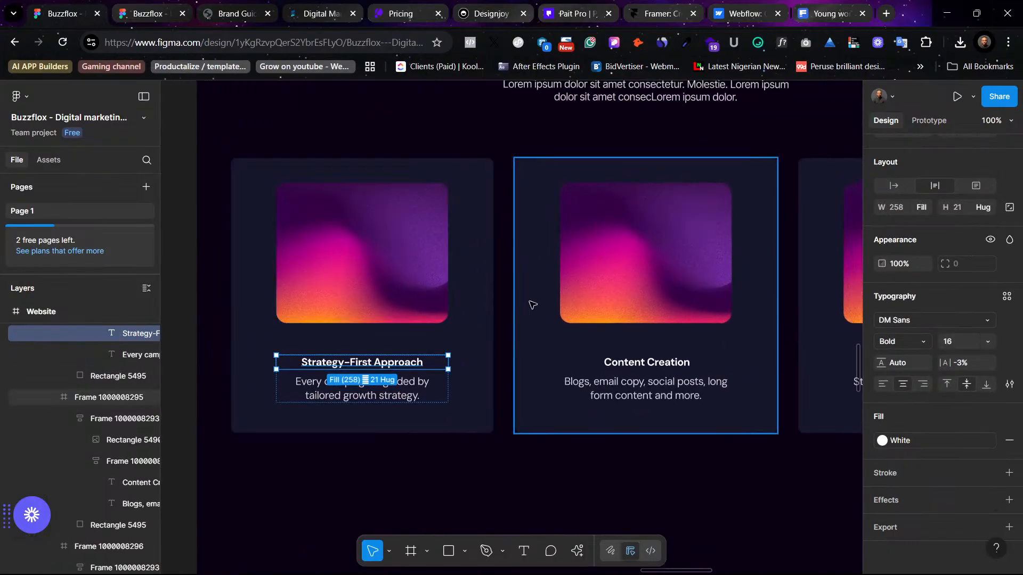
# Step: Switch to the Designjoy website and look through its sections for a reference for the three getting-started cards
pyautogui.click(487, 14)
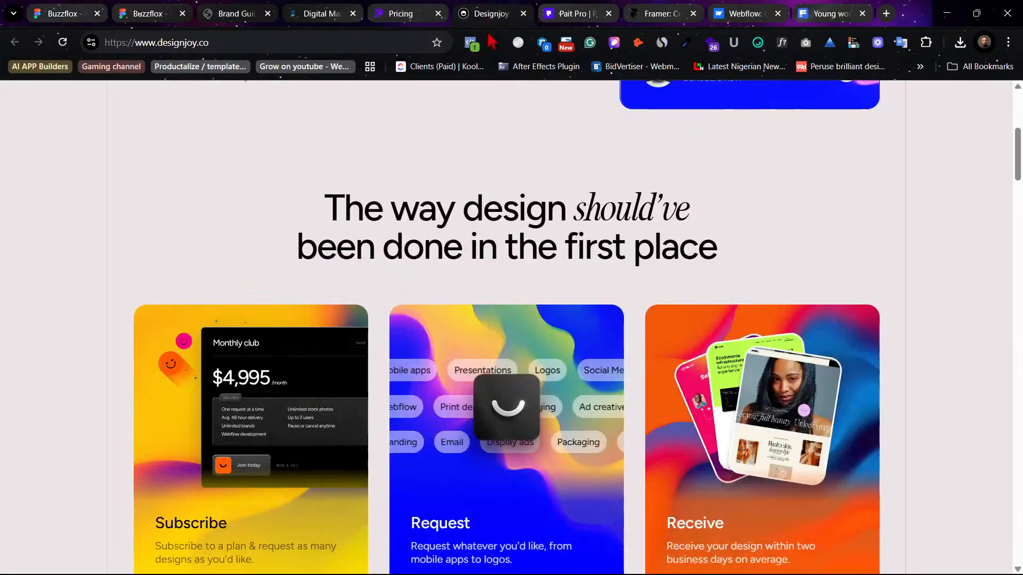
pyautogui.scroll(-20, 667, 280)
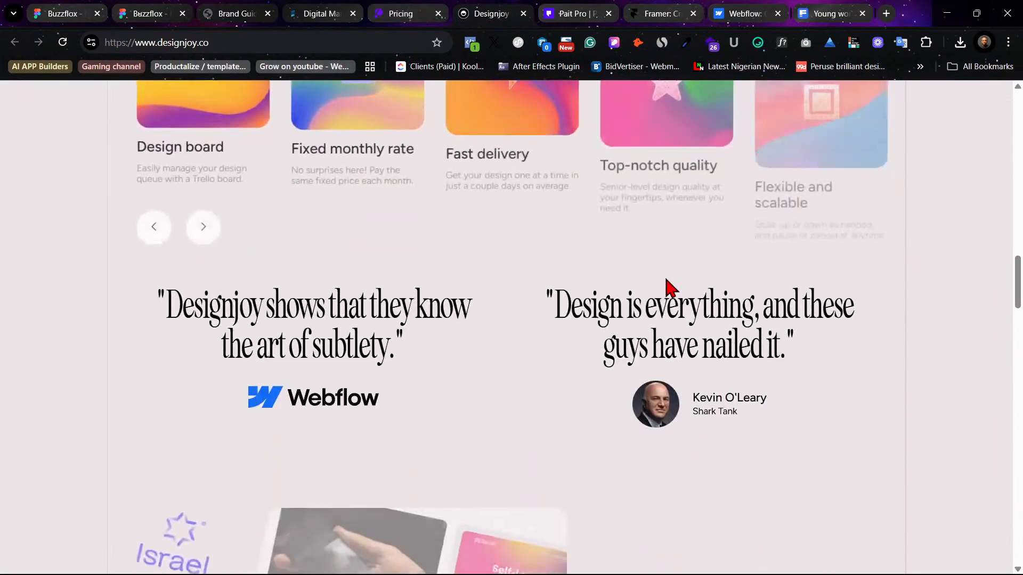
pyautogui.scroll(-20, 668, 288)
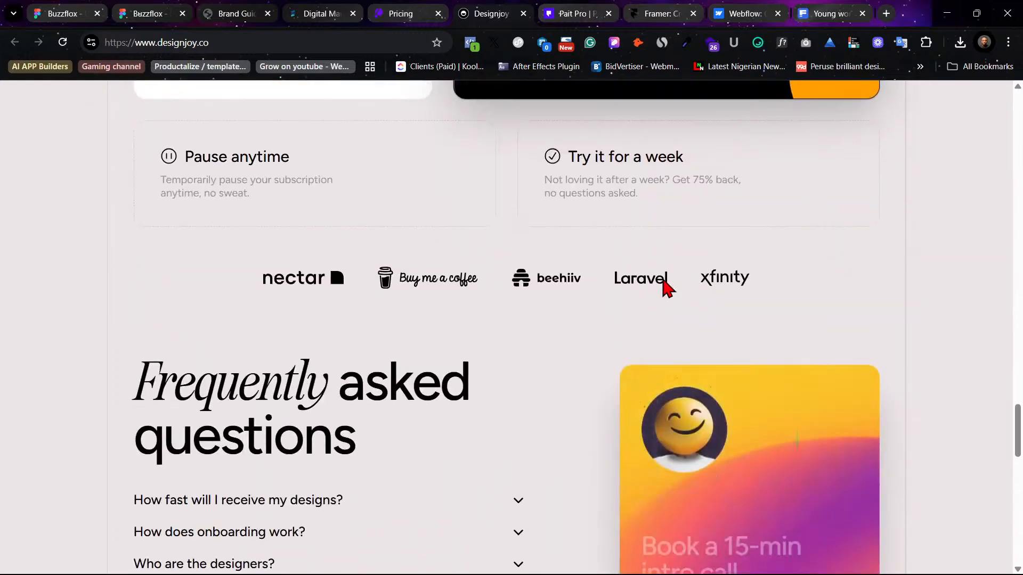
pyautogui.scroll(-8, 664, 290)
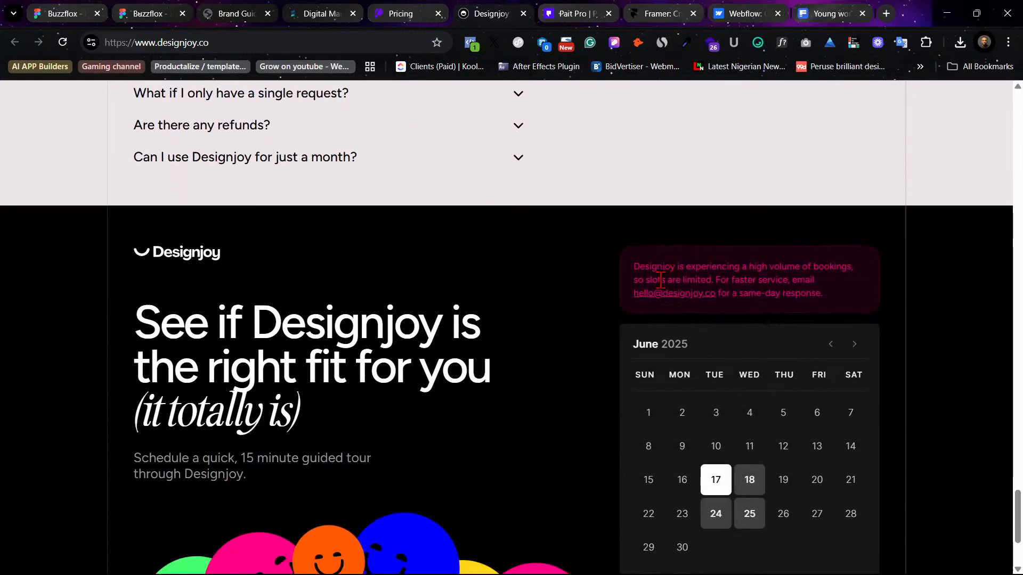
pyautogui.scroll(20, 664, 291)
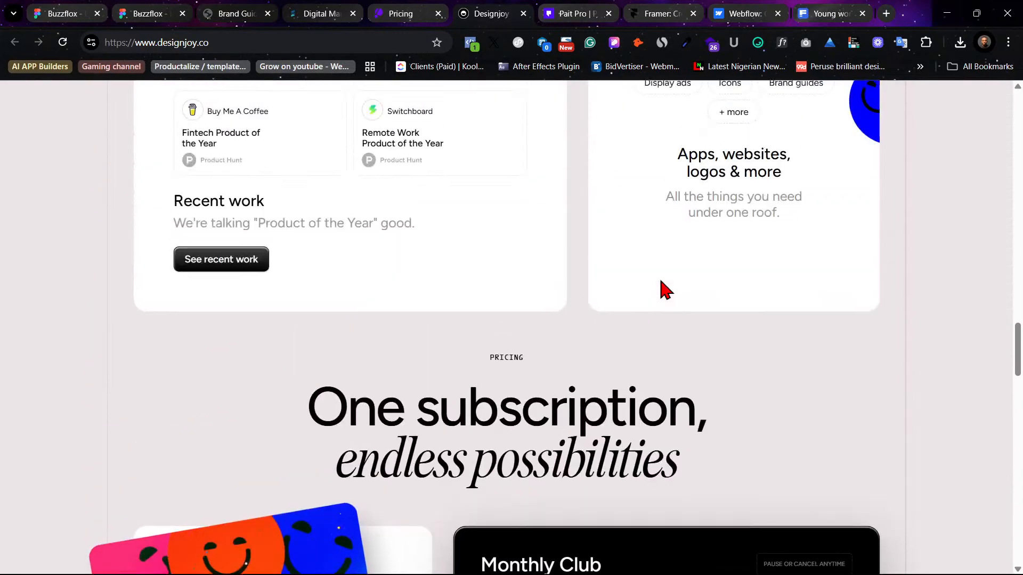
pyautogui.scroll(9, 664, 291)
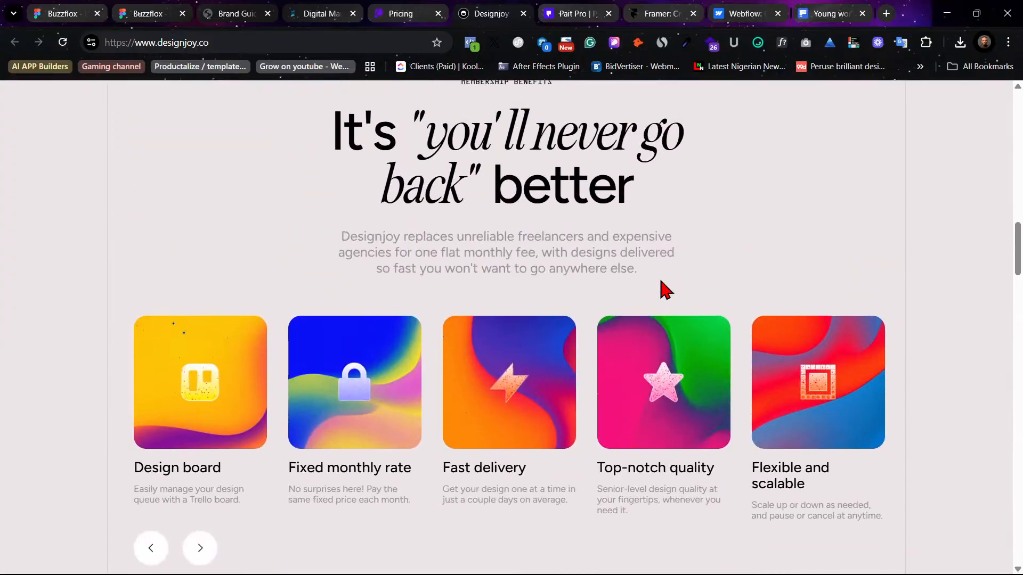
pyautogui.scroll(10, 664, 290)
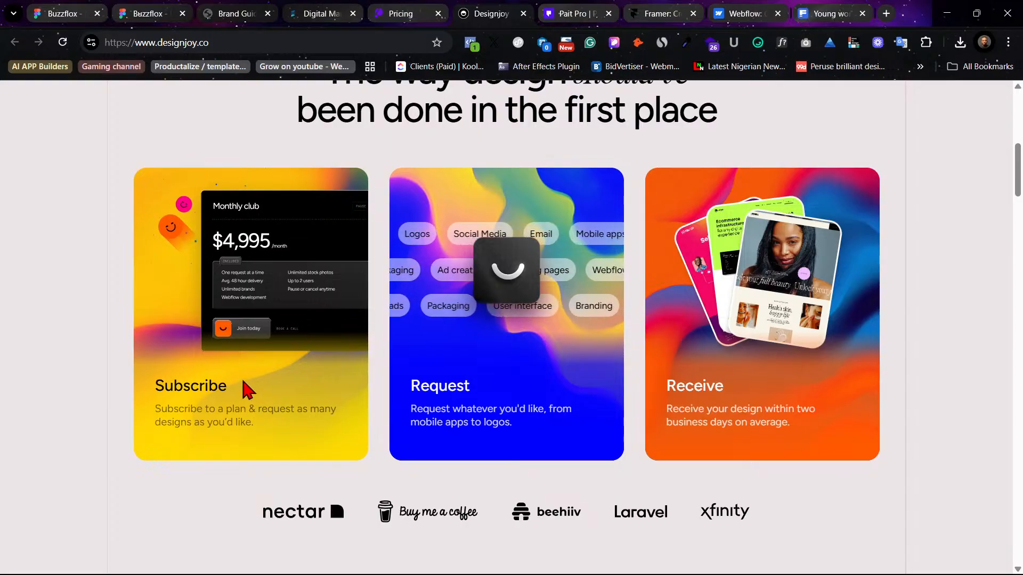
# Step: Select the "Subscribe" title text on the first card of the Designjoy page
pyautogui.moveTo(155, 385); pyautogui.dragTo(227, 385)
pyautogui.click(155, 385)
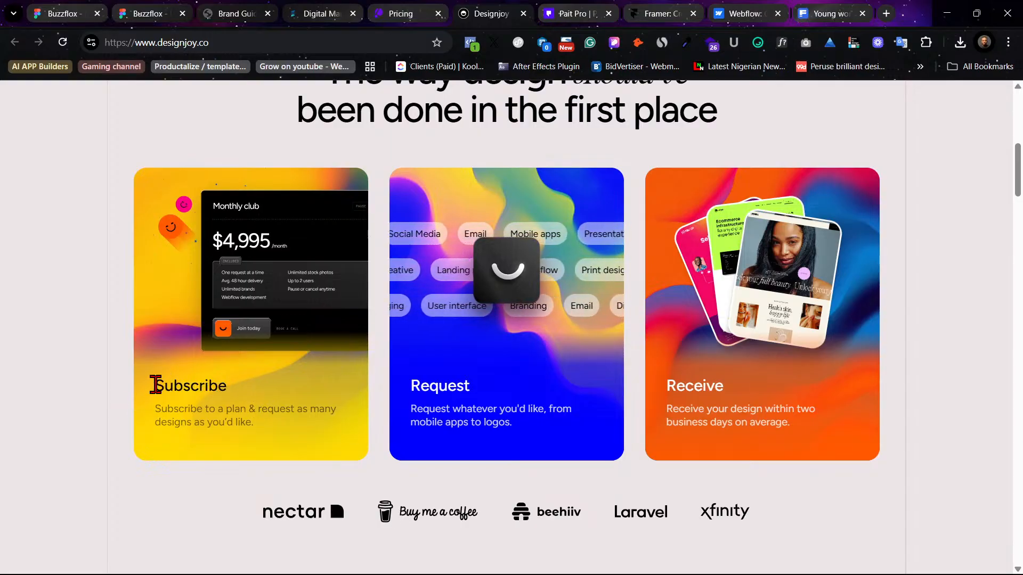
pyautogui.moveTo(156, 384); pyautogui.dragTo(227, 384)
pyautogui.rightClick(230, 382)
pyautogui.click(271, 193)
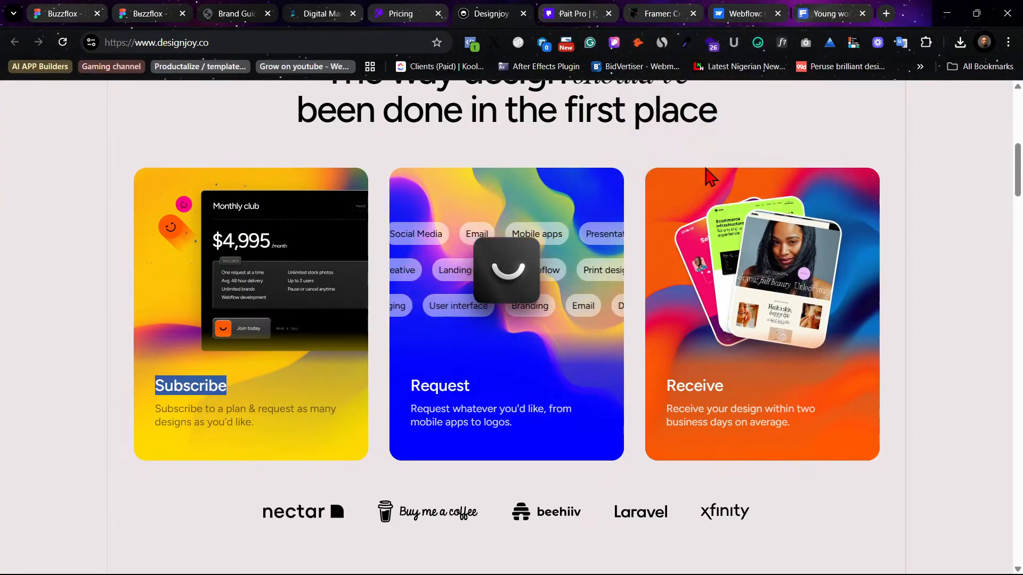
# Step: Look through the other open reference sites and the Buzzflox prototype for inspiration, and return to the Figma design file
pyautogui.click(582, 13)
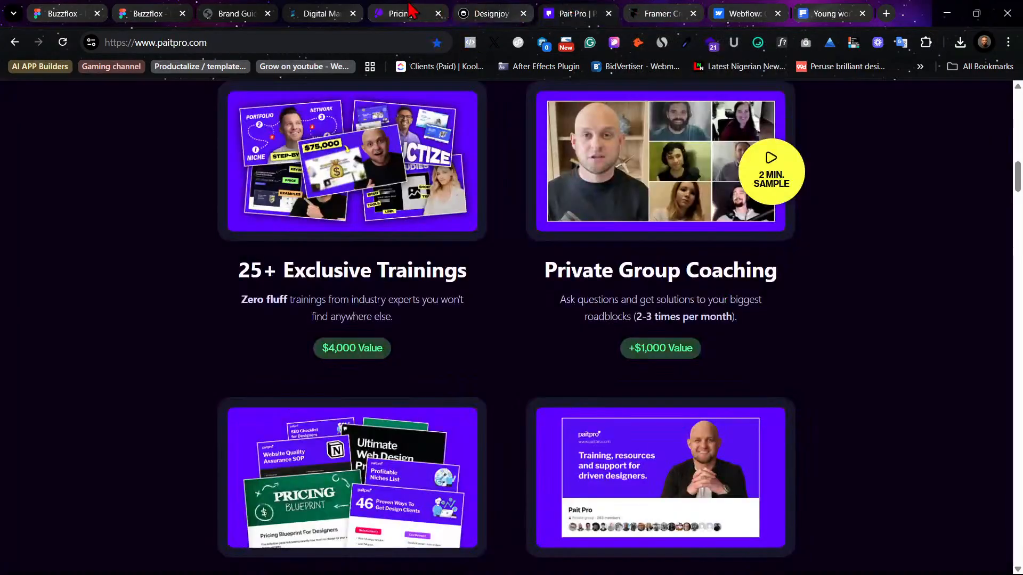
pyautogui.click(420, 12)
pyautogui.hotkey('ctrl', 'Tab')
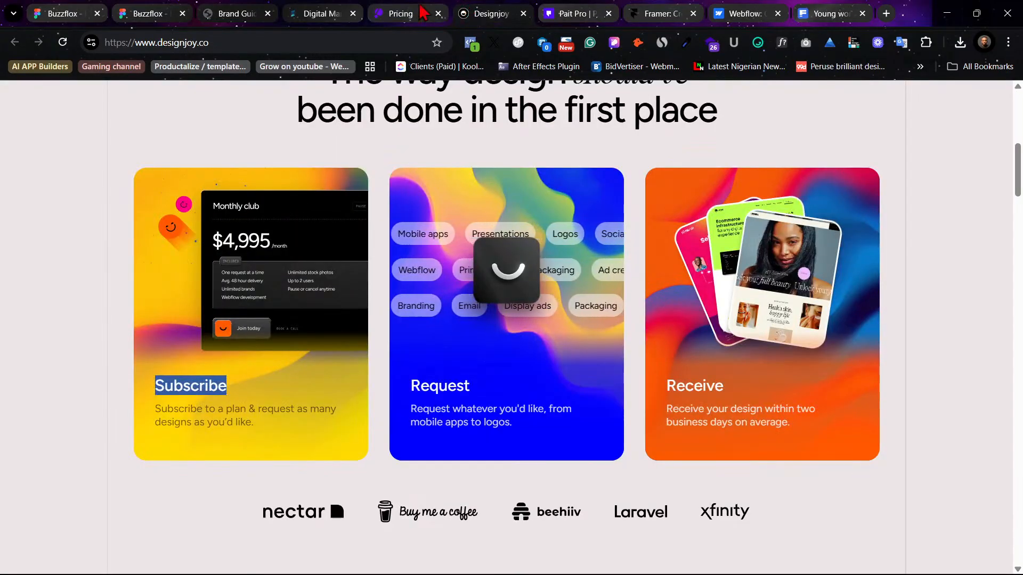
pyautogui.click(230, 11)
pyautogui.click(323, 11)
pyautogui.click(418, 12)
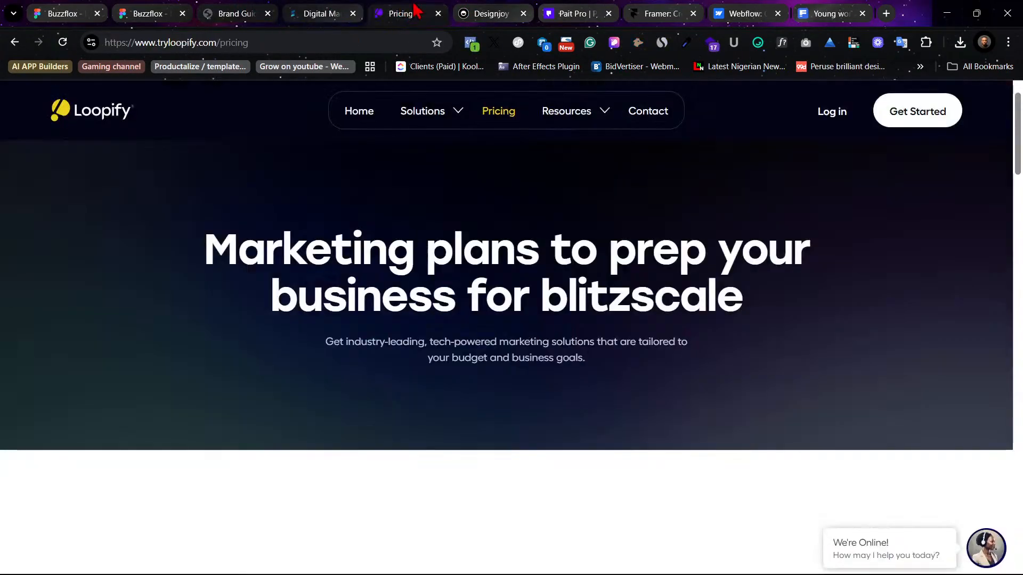
pyautogui.click(482, 12)
pyautogui.click(582, 15)
pyautogui.click(658, 13)
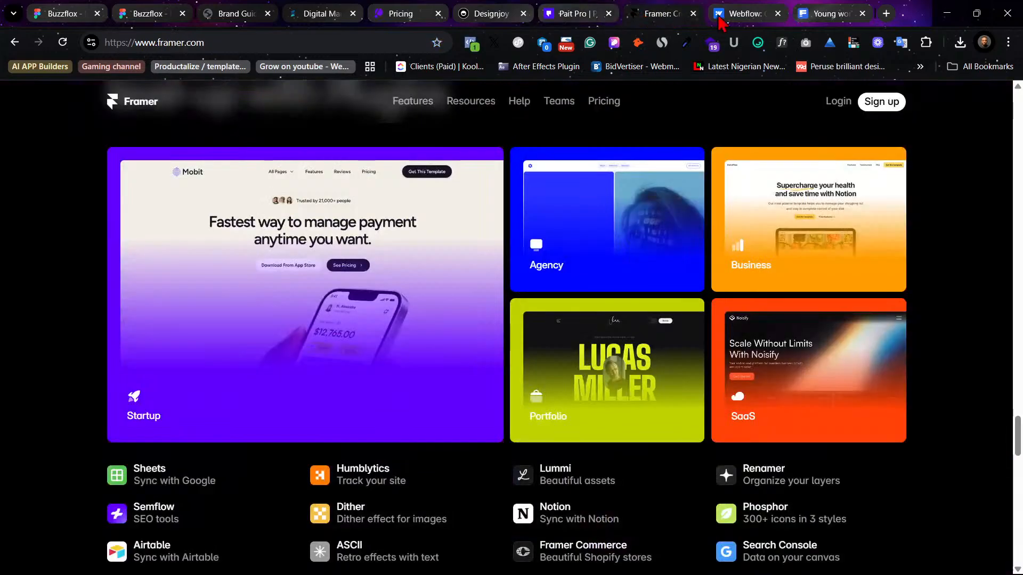
pyautogui.click(744, 13)
pyautogui.click(832, 16)
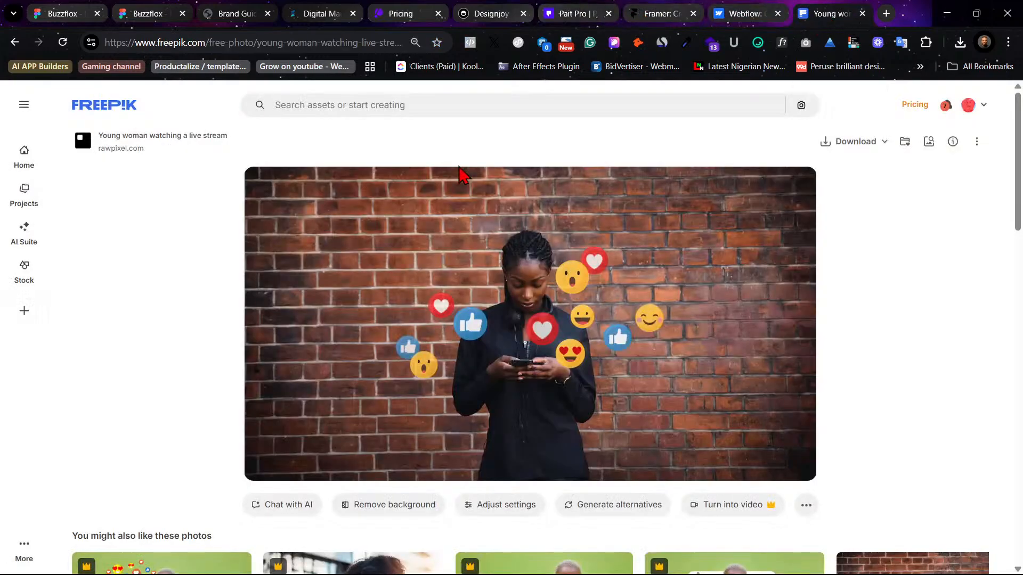
pyautogui.click(145, 9)
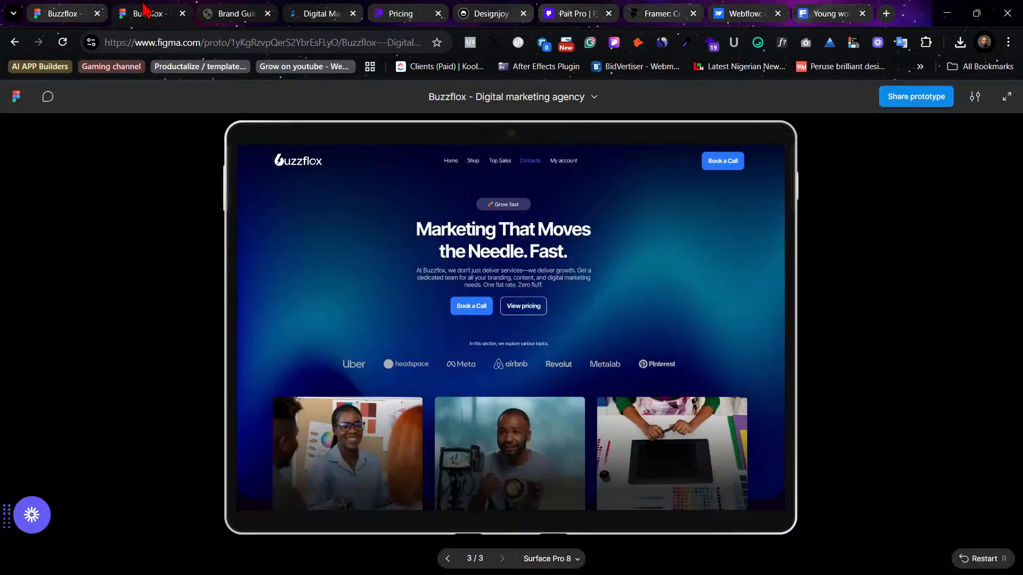
pyautogui.click(224, 10)
pyautogui.click(74, 10)
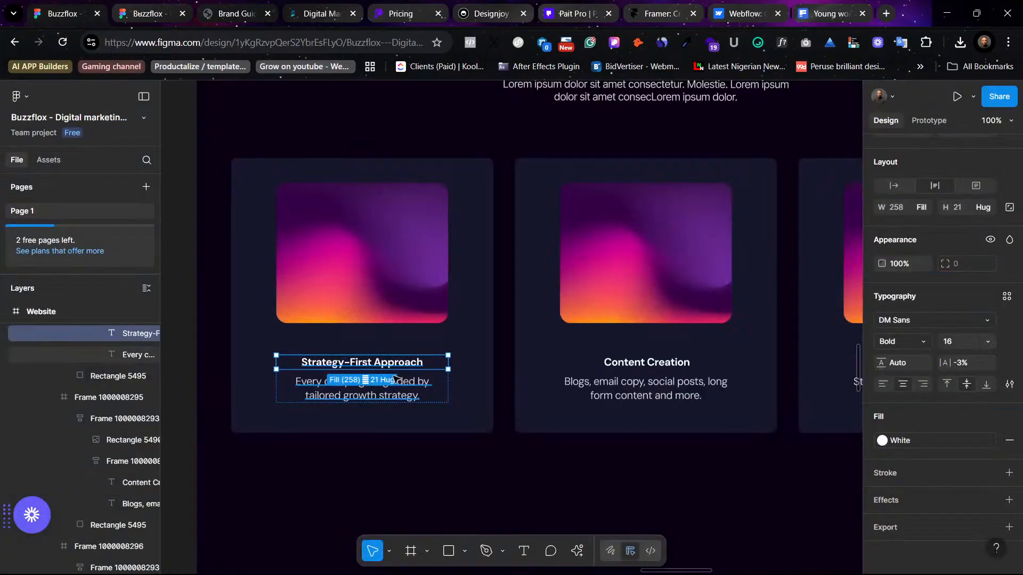
# Step: Replace the title of the first getting-started card with "Subscribe"
pyautogui.doubleClick(377, 364)
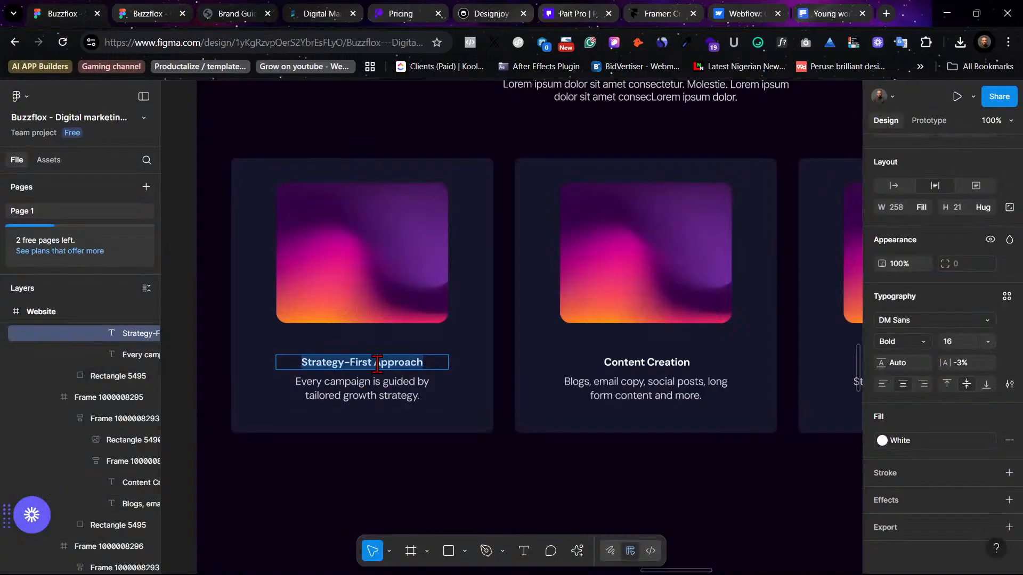
pyautogui.write('Subscribe')
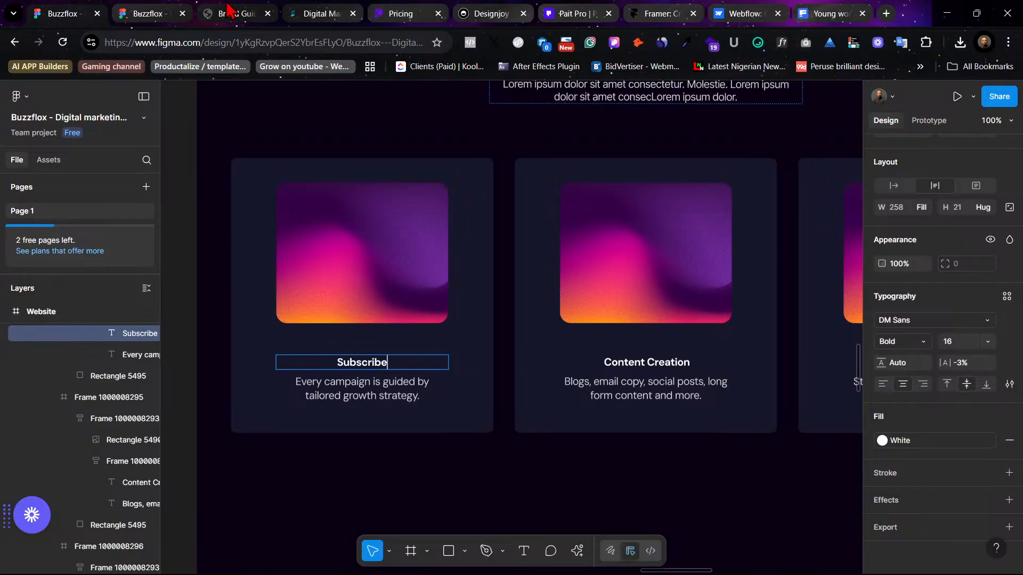
# Step: Switch to the Designjoy website and copy the description text under the Subscribe card's title
pyautogui.click(149, 13)
pyautogui.click(230, 12)
pyautogui.click(335, 12)
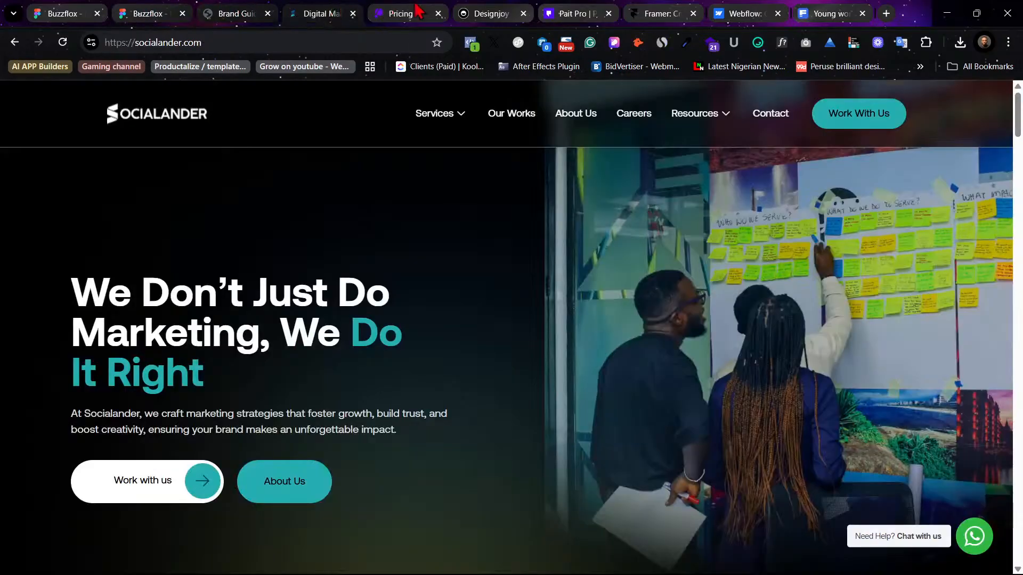
pyautogui.click(421, 12)
pyautogui.click(490, 9)
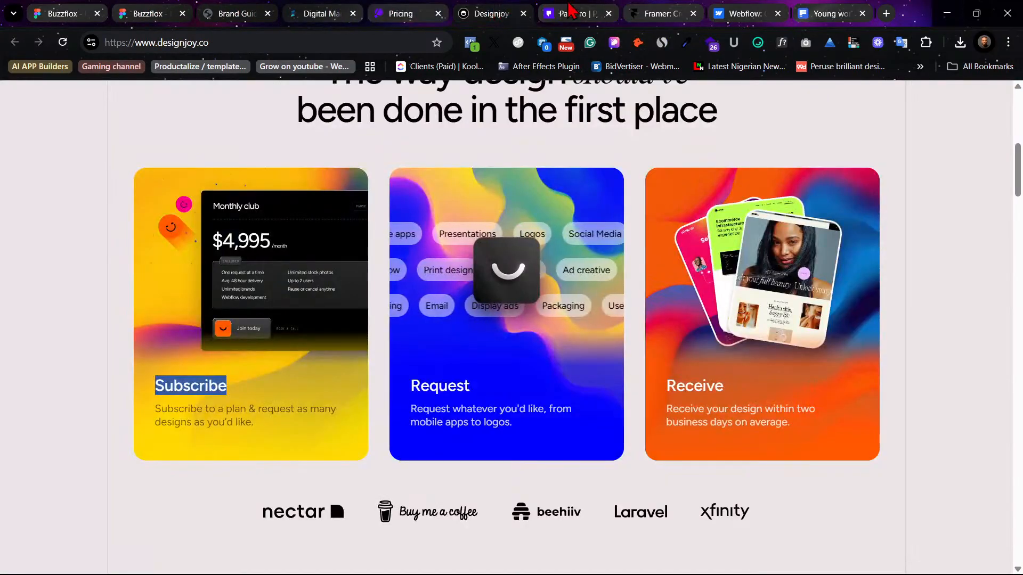
pyautogui.click(573, 12)
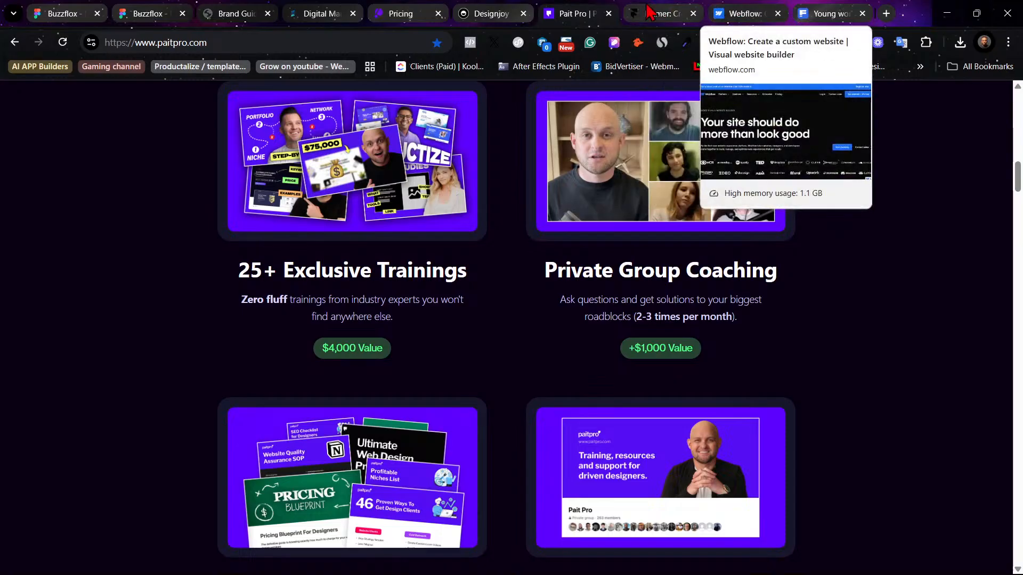
pyautogui.click(500, 15)
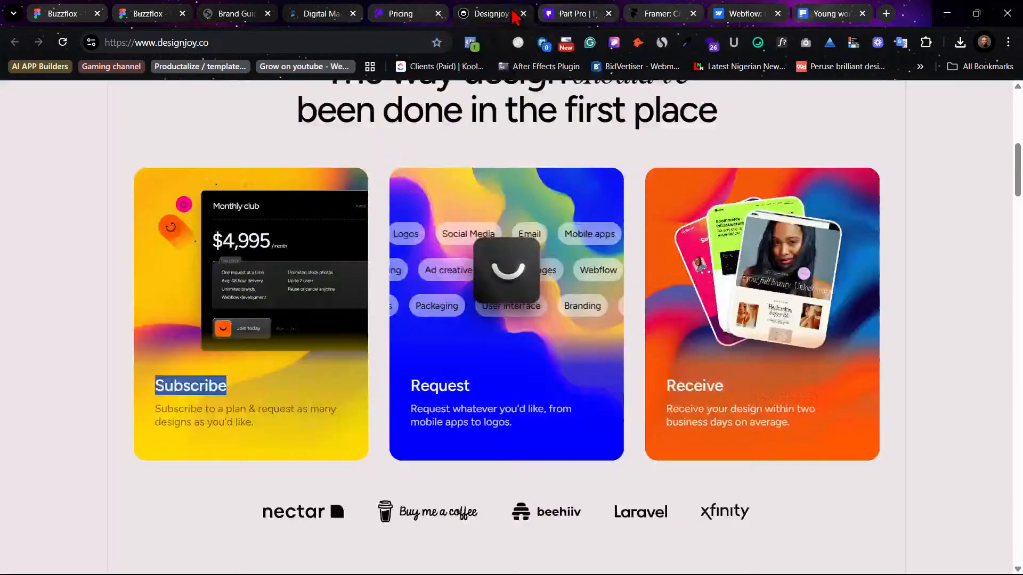
pyautogui.moveTo(414, 378); pyautogui.dragTo(491, 388)
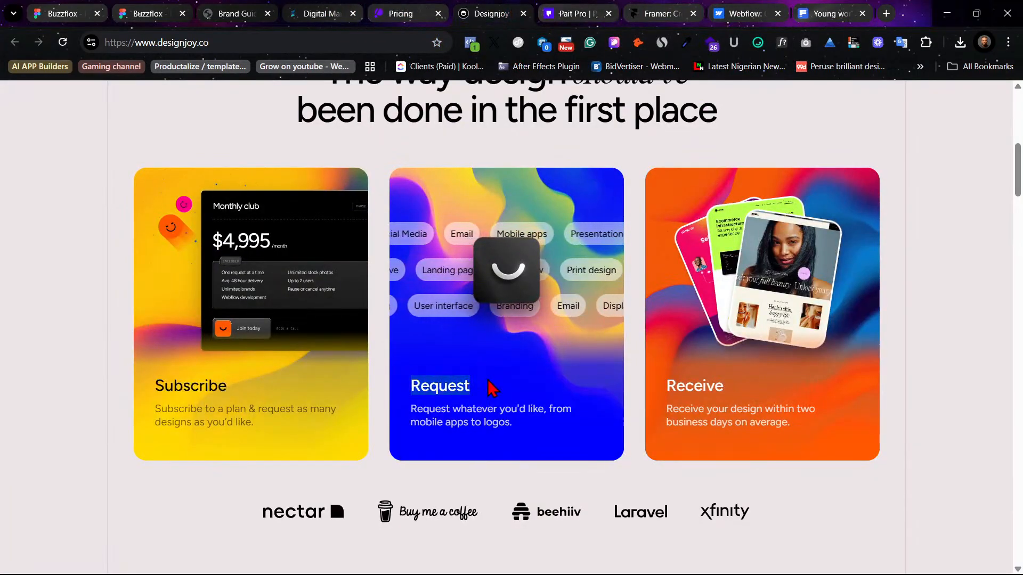
pyautogui.click(250, 428)
pyautogui.moveTo(140, 418); pyautogui.dragTo(264, 419)
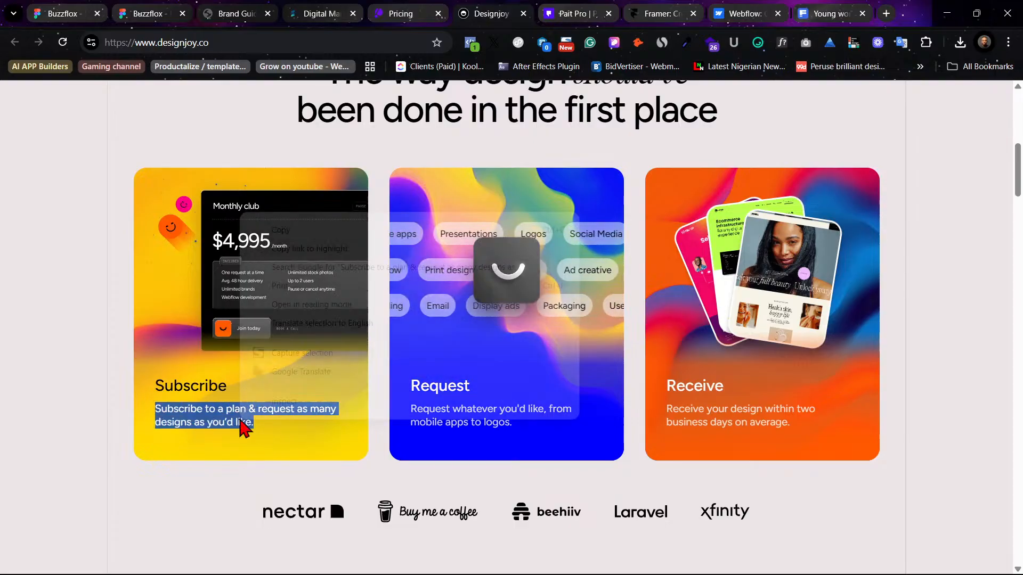
pyautogui.rightClick(244, 425)
pyautogui.click(286, 230)
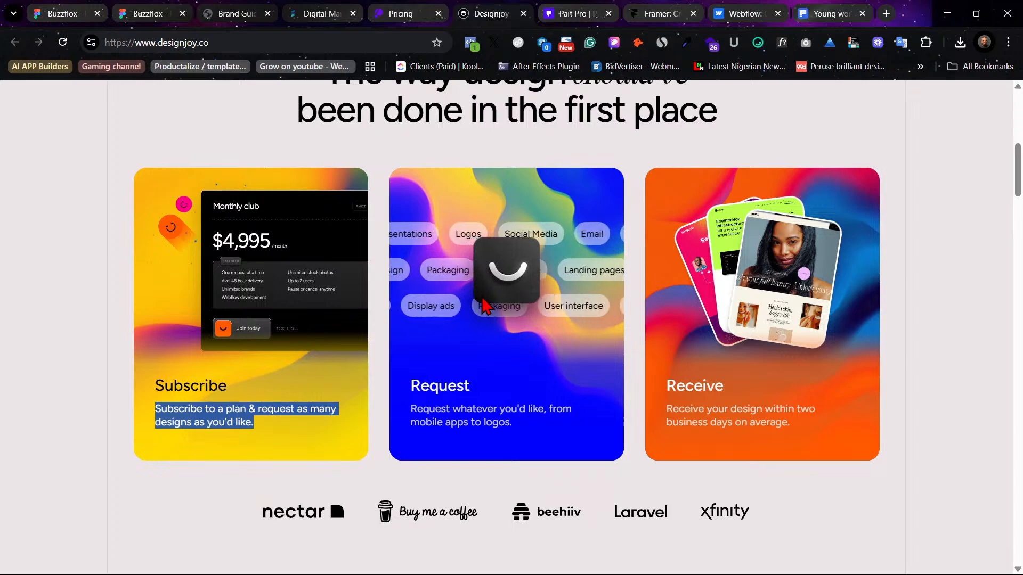
# Step: Return to the Figma design file and replace the first card's description with "Subscribe to a plan & request as many designs as you'd like."
pyautogui.click(285, 12)
pyautogui.click(261, 10)
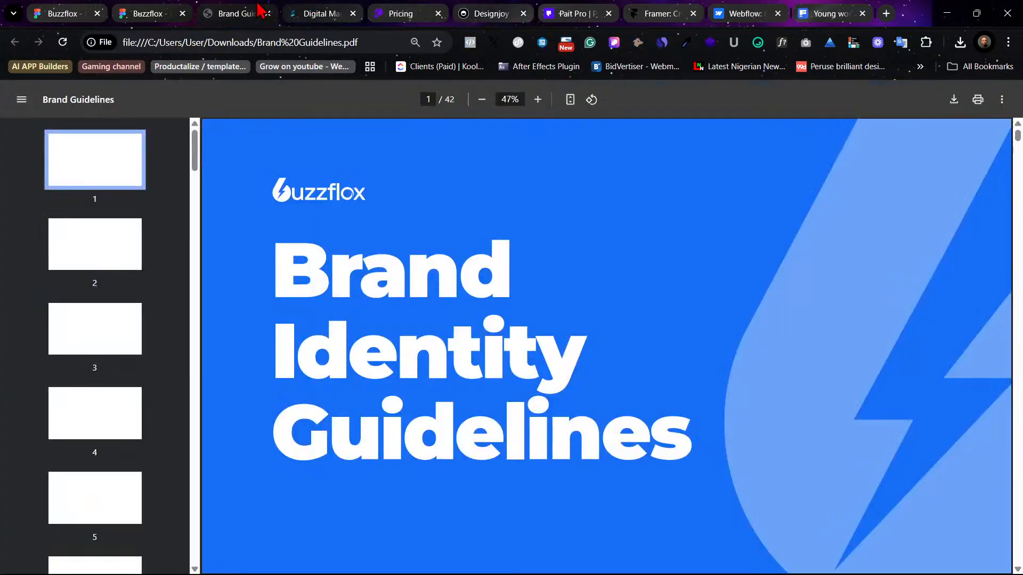
pyautogui.click(135, 10)
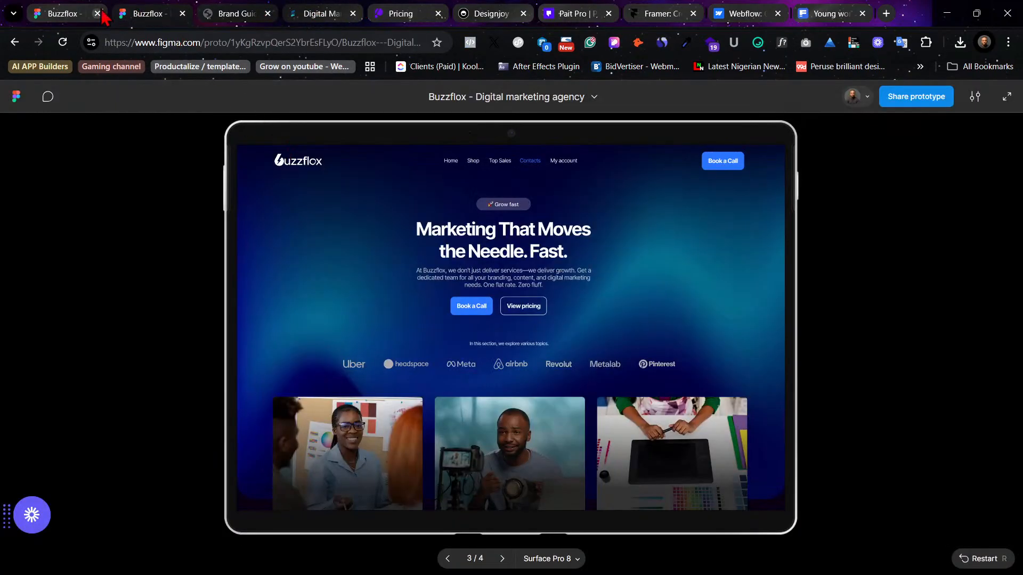
pyautogui.click(330, 11)
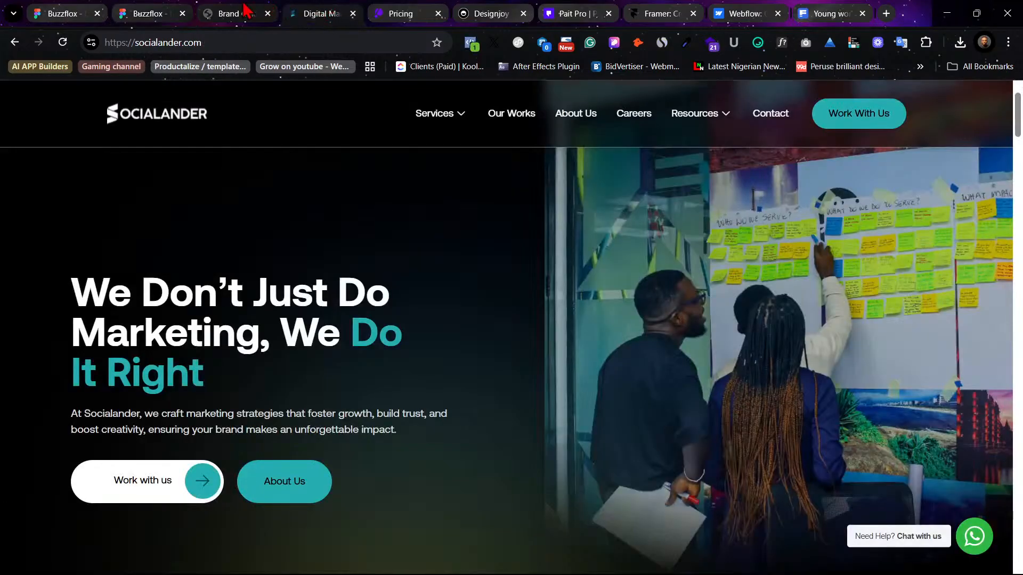
pyautogui.click(408, 11)
pyautogui.click(490, 12)
pyautogui.click(102, 9)
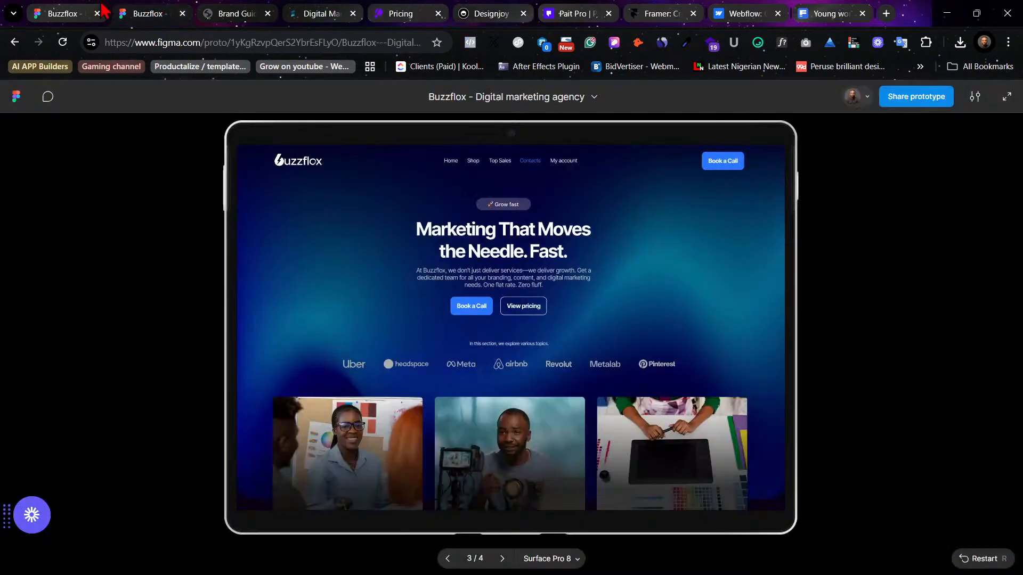
pyautogui.click(64, 8)
pyautogui.click(407, 394)
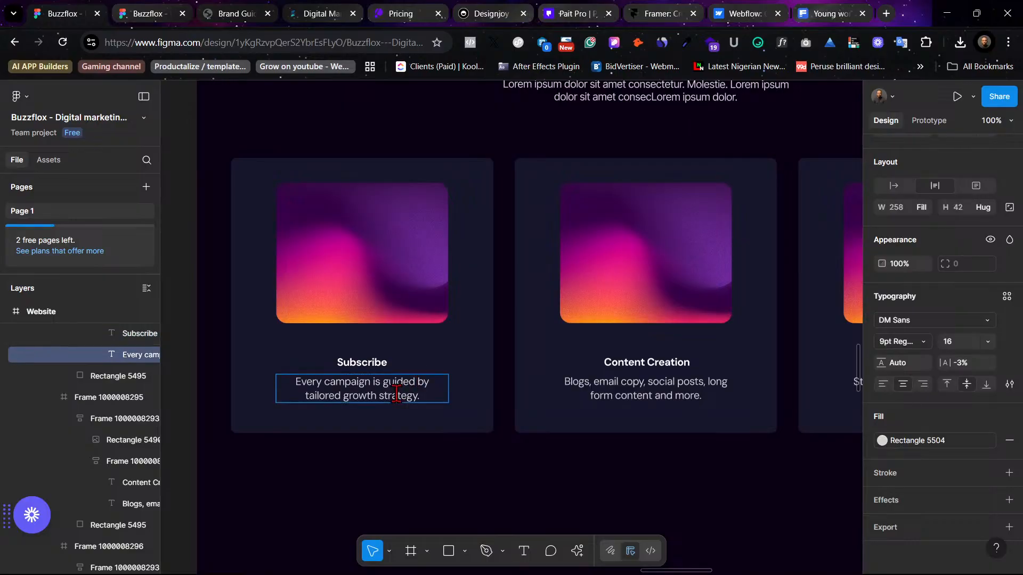
pyautogui.doubleClick(407, 394)
pyautogui.hotkey('ctrl', 'v')
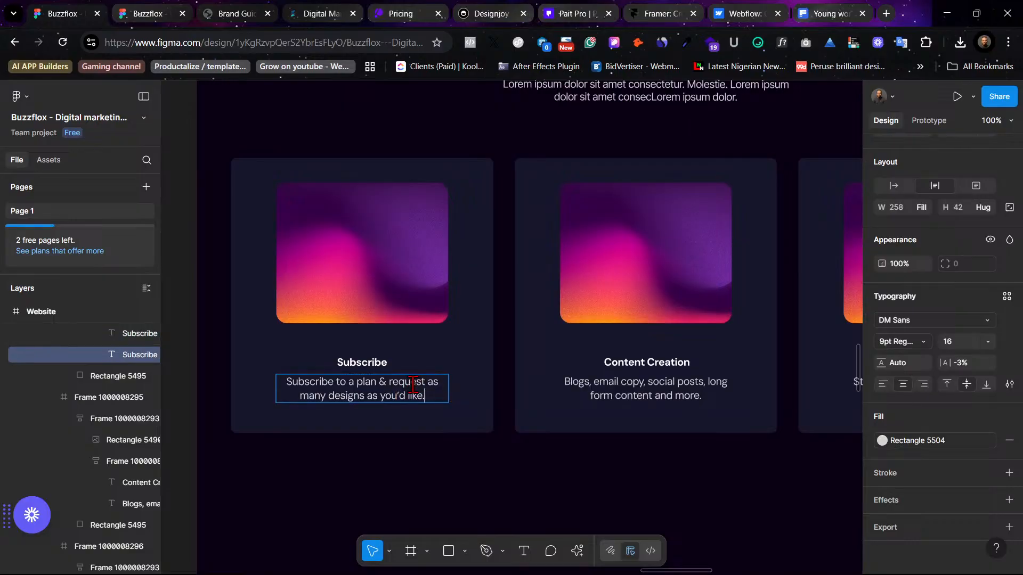
# Step: Take the second card's title from the Designjoy page and set the middle card's title in the Figma design to "Request"
pyautogui.click(327, 11)
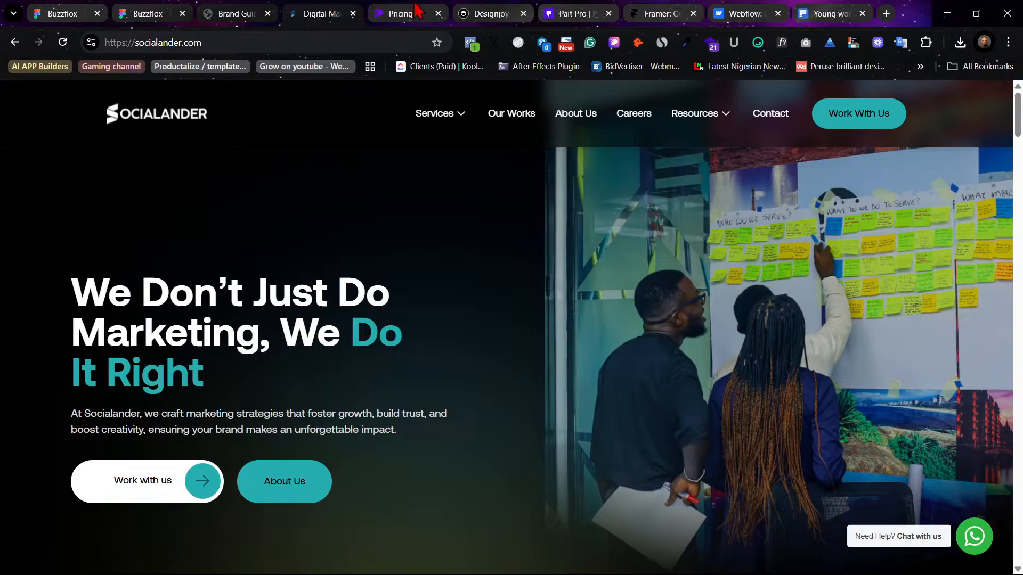
pyautogui.click(385, 9)
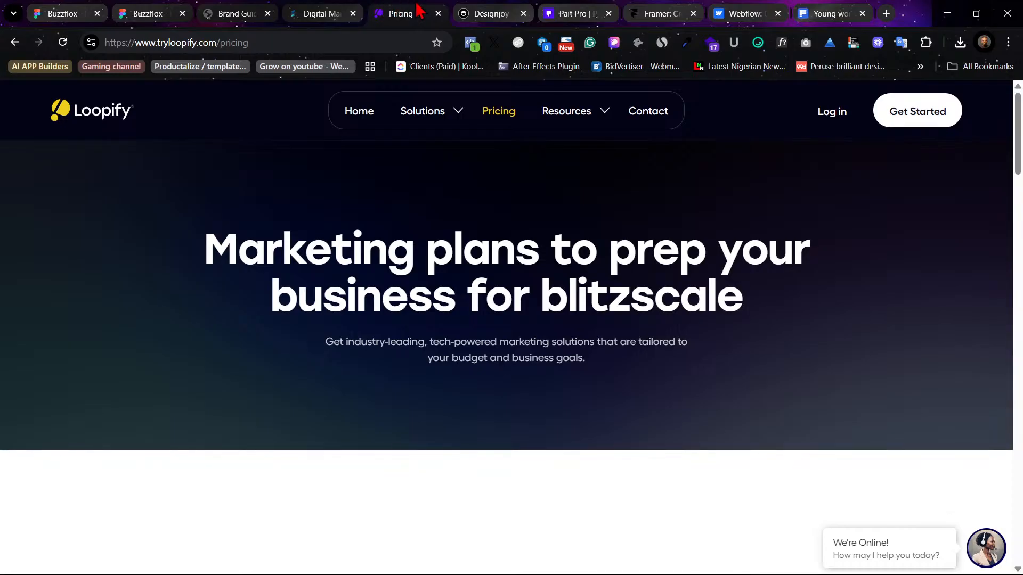
pyautogui.click(484, 11)
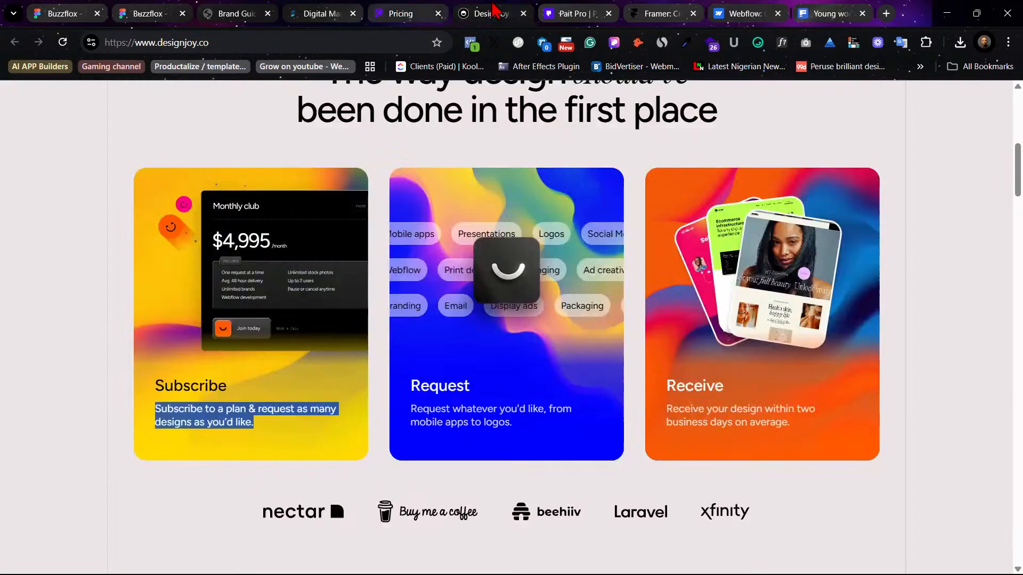
pyautogui.doubleClick(426, 387)
pyautogui.click(147, 10)
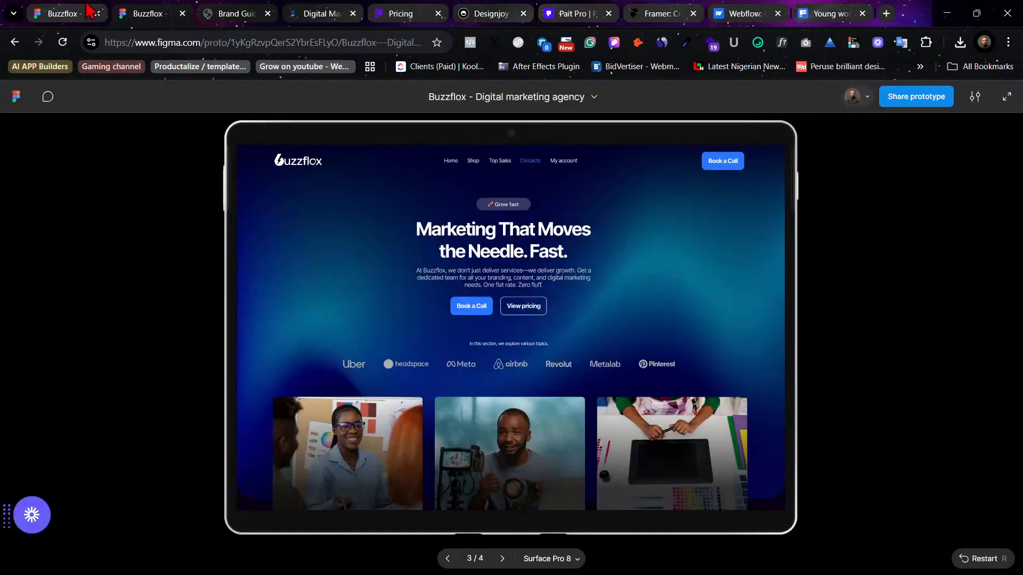
pyautogui.click(89, 12)
pyautogui.click(629, 366)
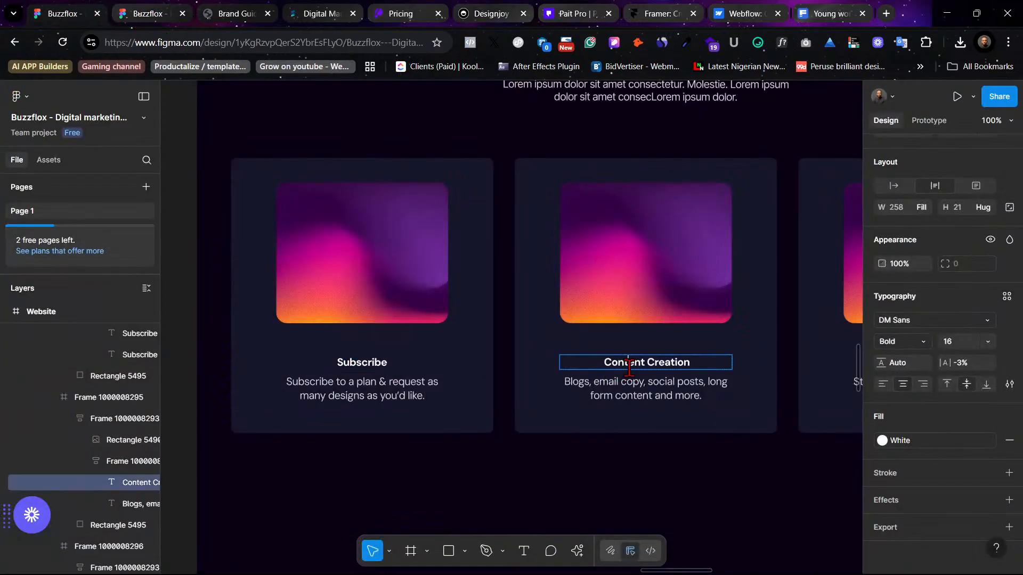
pyautogui.doubleClick(652, 367)
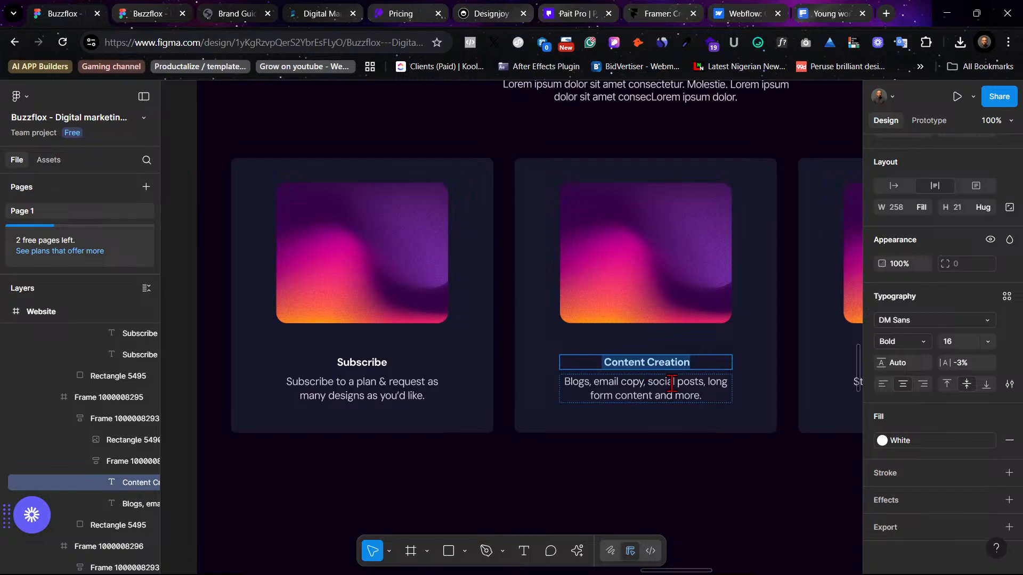
pyautogui.write('Request')
# Step: Copy Designjoy's Request description and replace the middle card's description in Figma with "Request whatever you'd like, from mobile apps to logos."
pyautogui.click(651, 392)
pyautogui.hscroll(6, 586, 394)
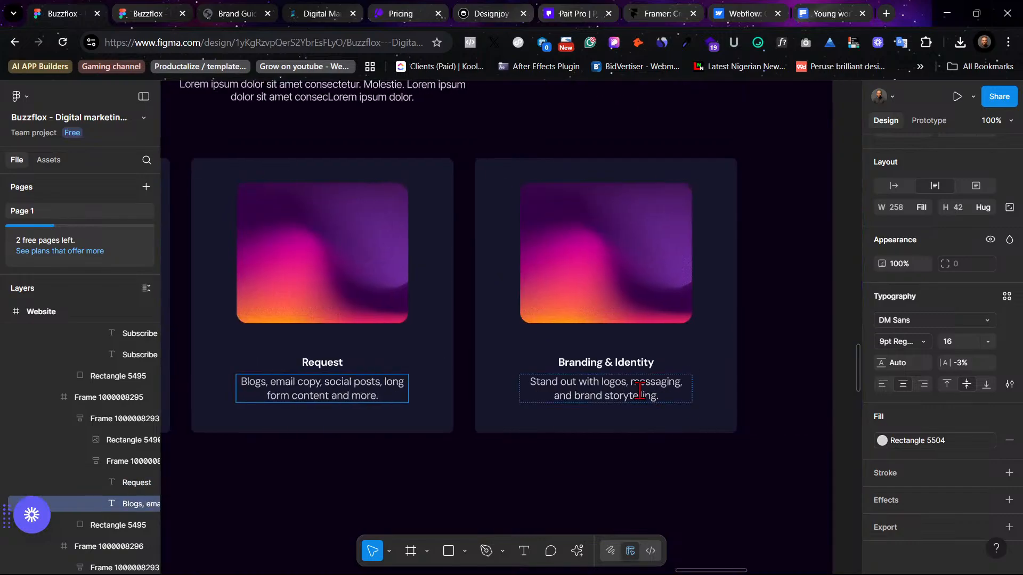
pyautogui.click(488, 14)
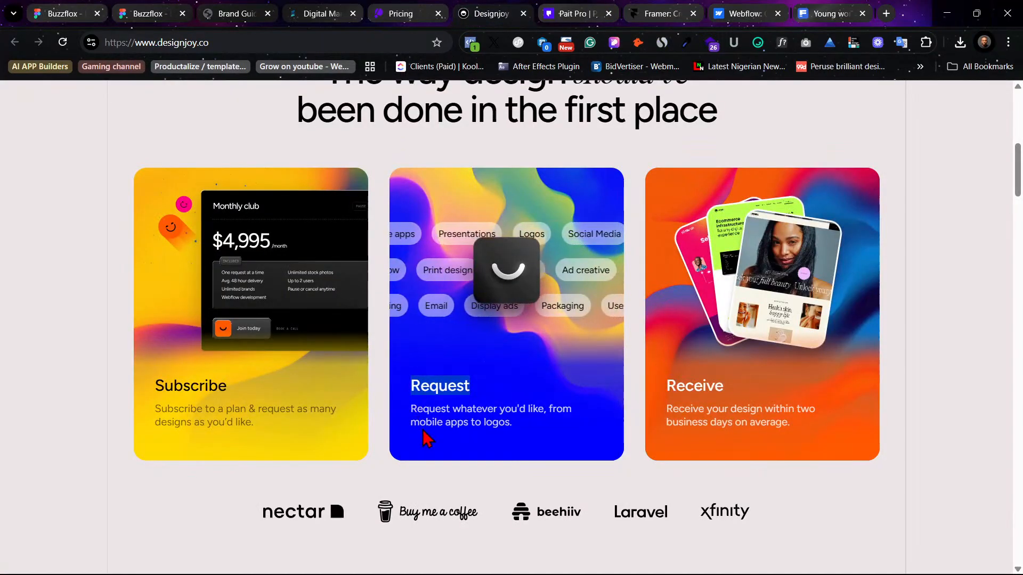
pyautogui.moveTo(411, 408); pyautogui.dragTo(519, 437)
pyautogui.hotkey('ctrl', 'c')
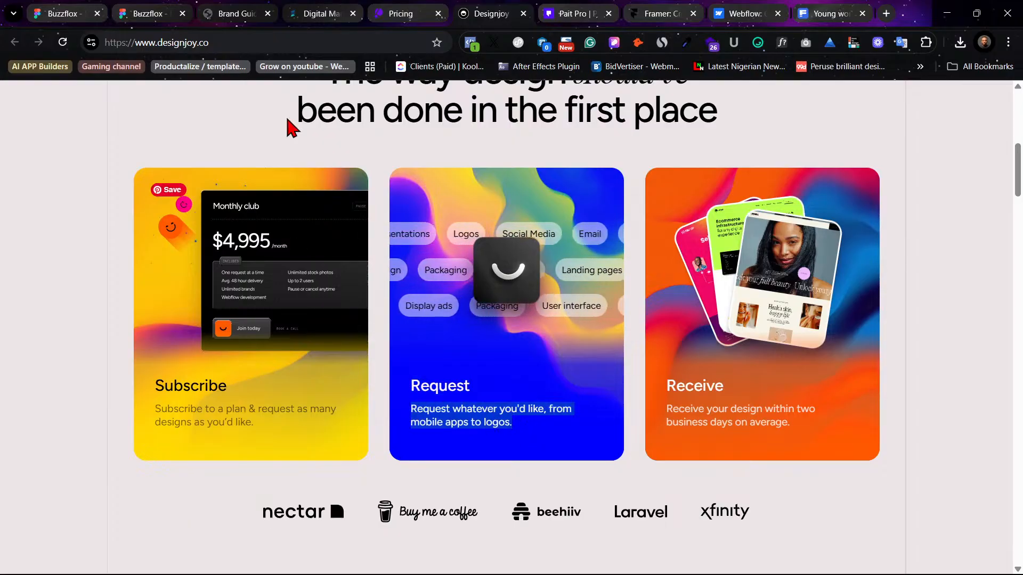
pyautogui.click(72, 8)
pyautogui.click(144, 13)
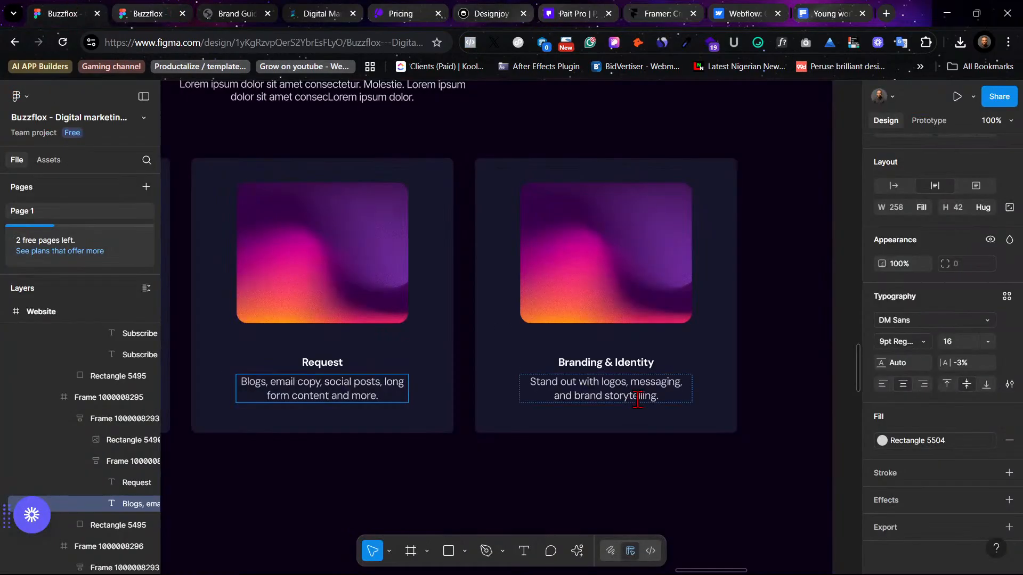
pyautogui.doubleClick(356, 395)
pyautogui.hotkey('ctrl', 'v')
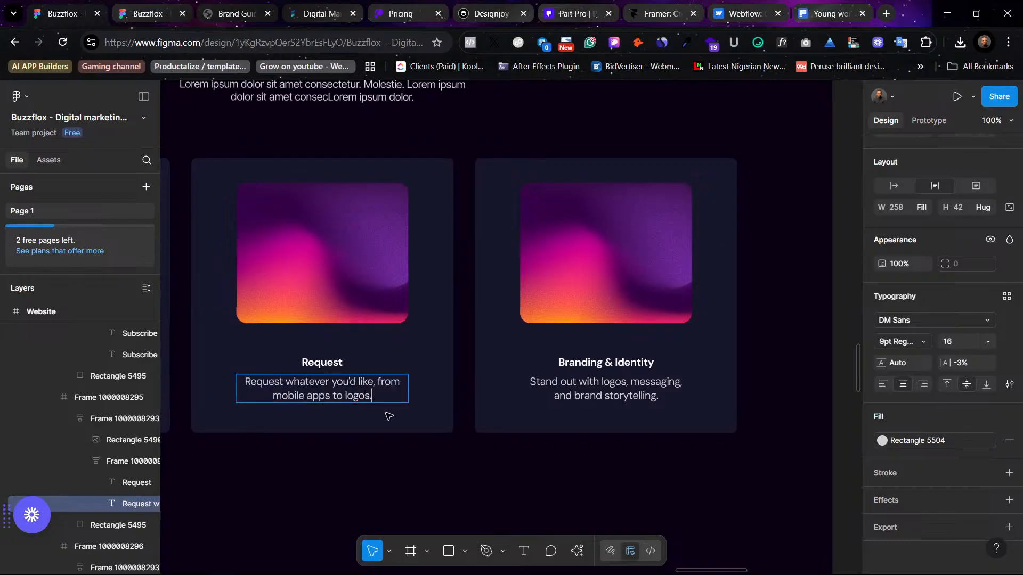
# Step: Copy the third card's title from the Designjoy page and set the last card's title in the Figma design to "Receive"
pyautogui.click(522, 9)
pyautogui.moveTo(668, 386); pyautogui.dragTo(744, 395)
pyautogui.hotkey('ctrl', 'c')
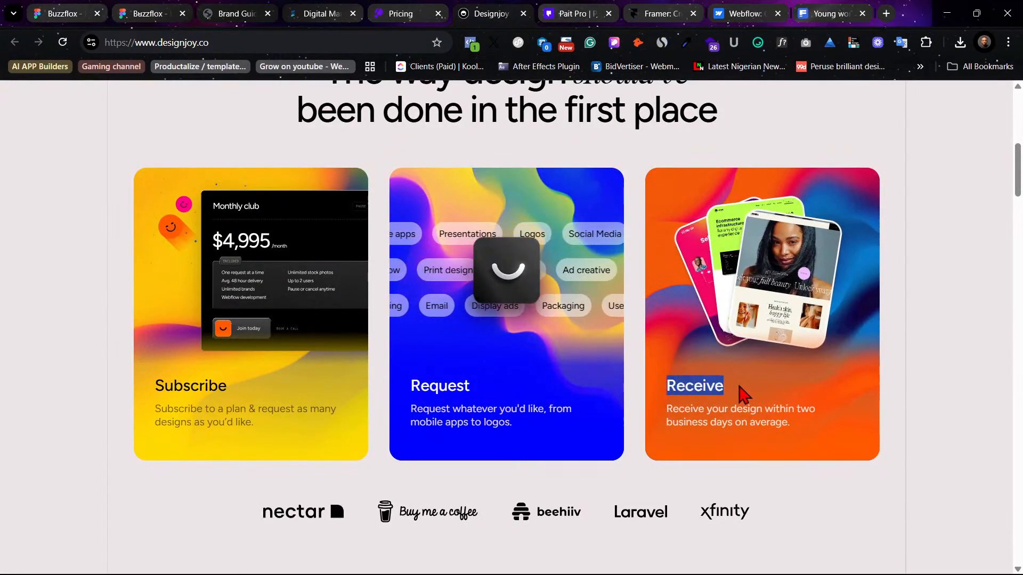
pyautogui.hotkey('ctrl', '1')
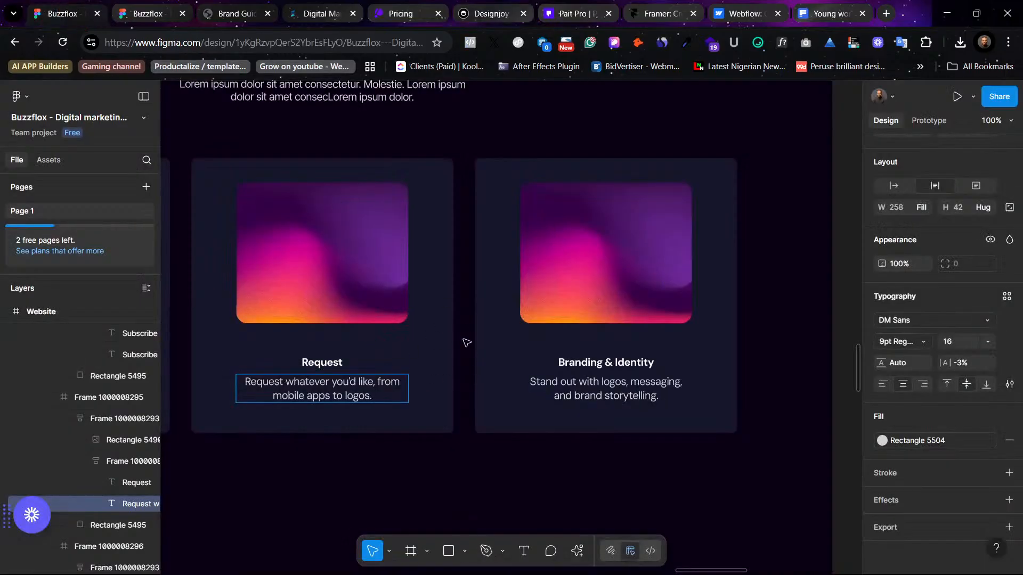
pyautogui.click(580, 361)
pyautogui.doubleClick(581, 360)
pyautogui.hotkey('ctrl', 'v')
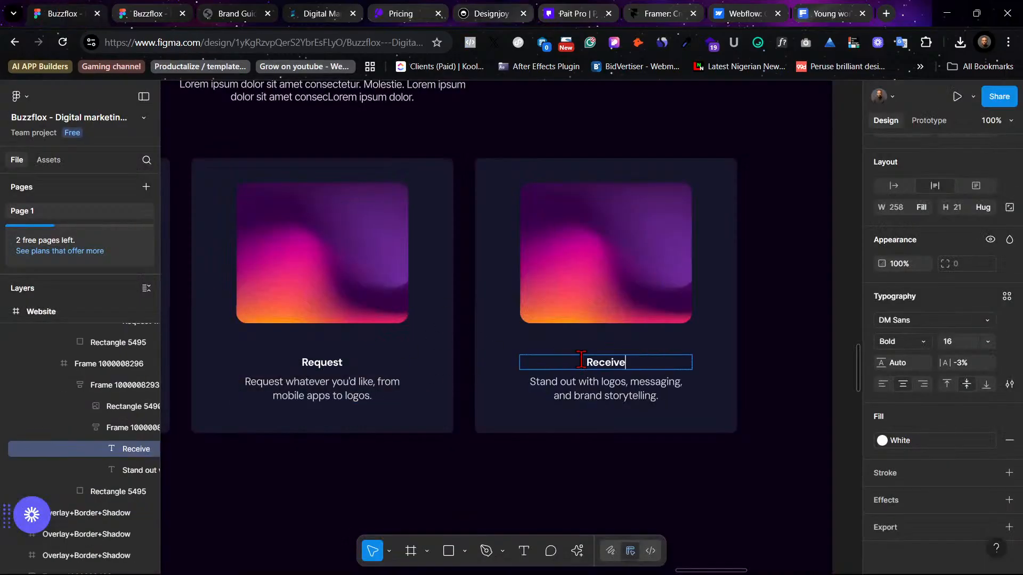
# Step: Copy Designjoy's Receive description and replace the last card's description in Figma with "Receive your design within two business days on average"
pyautogui.click(647, 392)
pyautogui.click(500, 11)
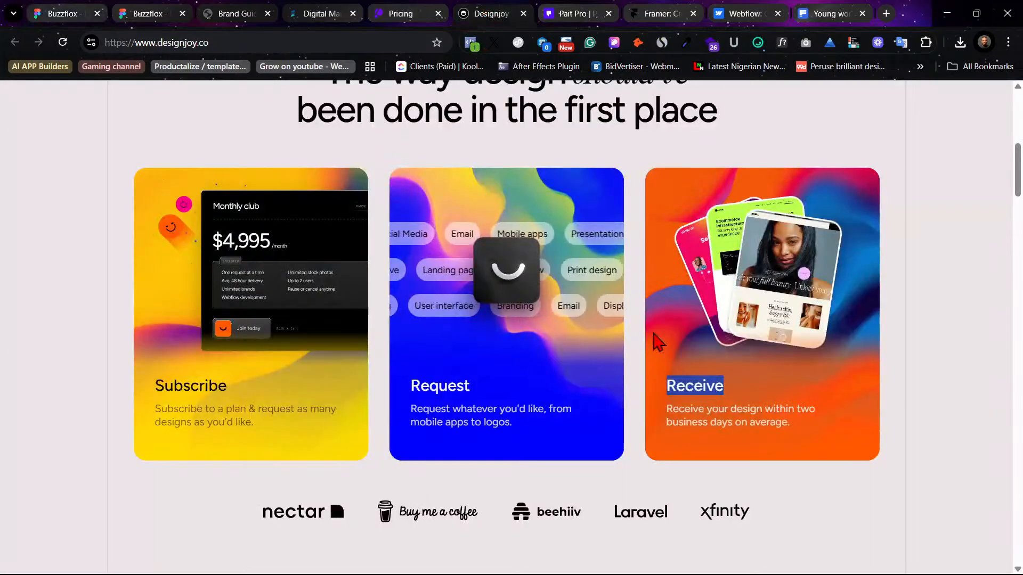
pyautogui.moveTo(794, 426); pyautogui.dragTo(656, 421)
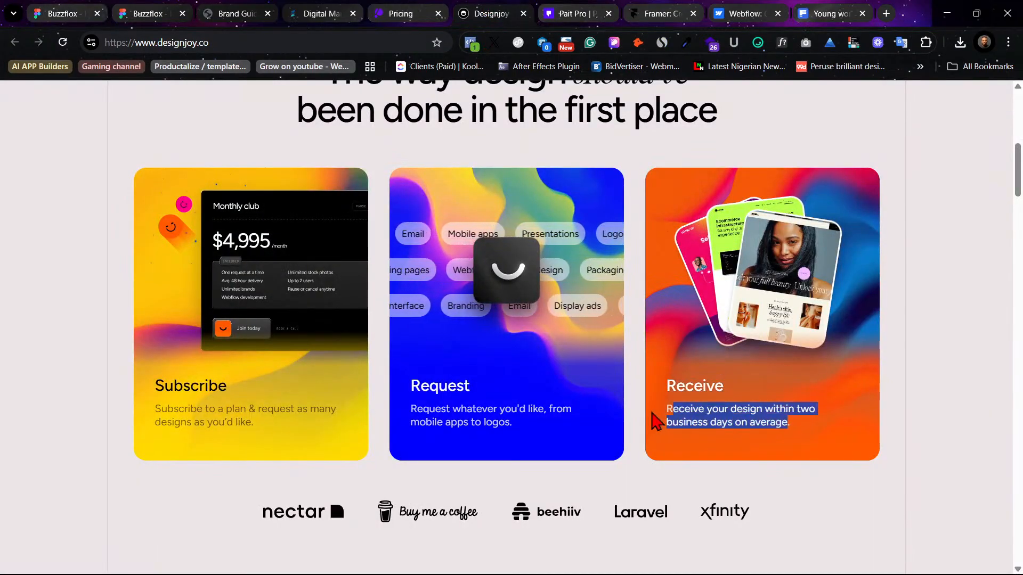
pyautogui.rightClick(687, 415)
pyautogui.click(728, 229)
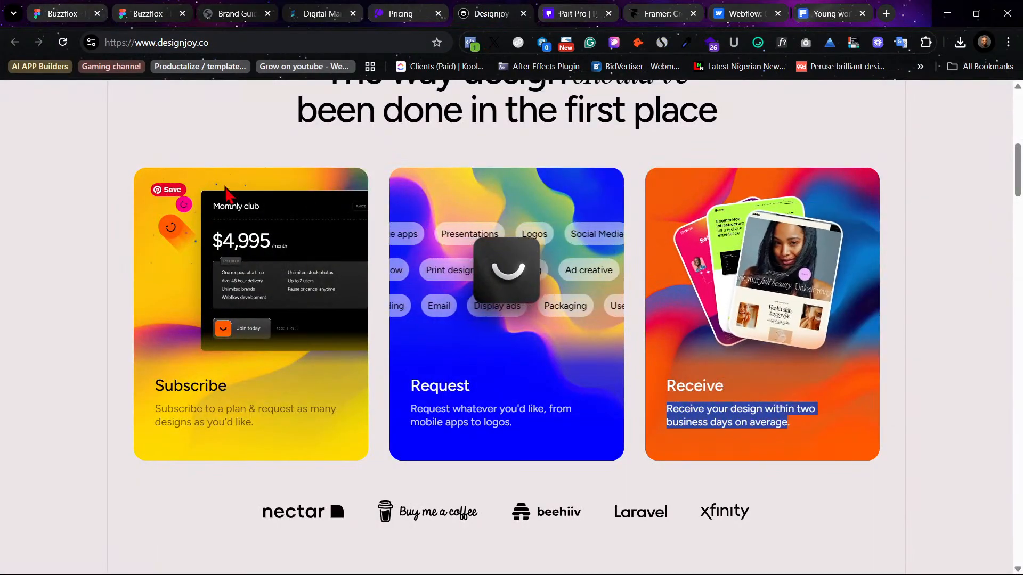
pyautogui.click(63, 13)
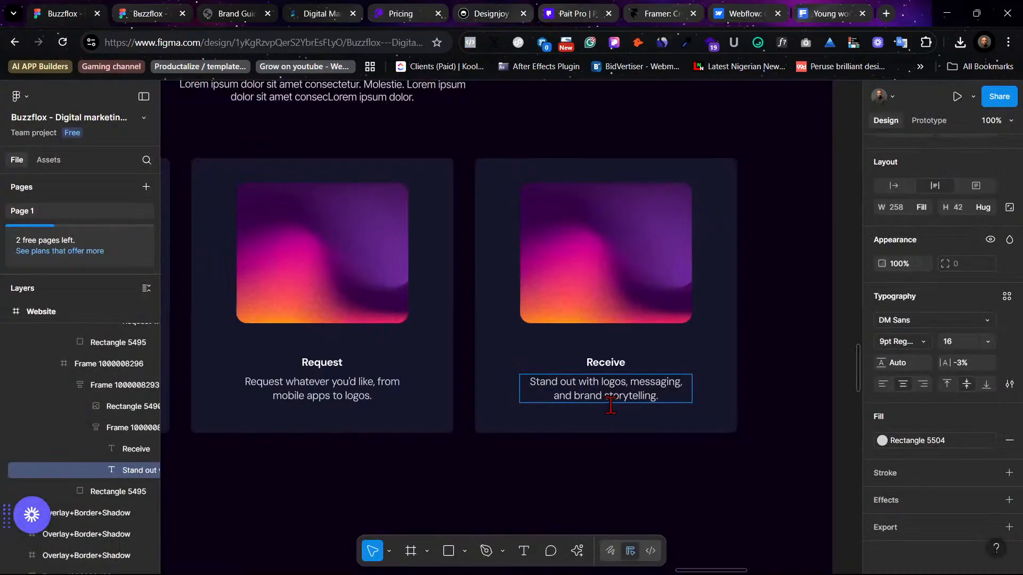
pyautogui.hotkey('ctrl', 'a')
pyautogui.hotkey('ctrl', 'v')
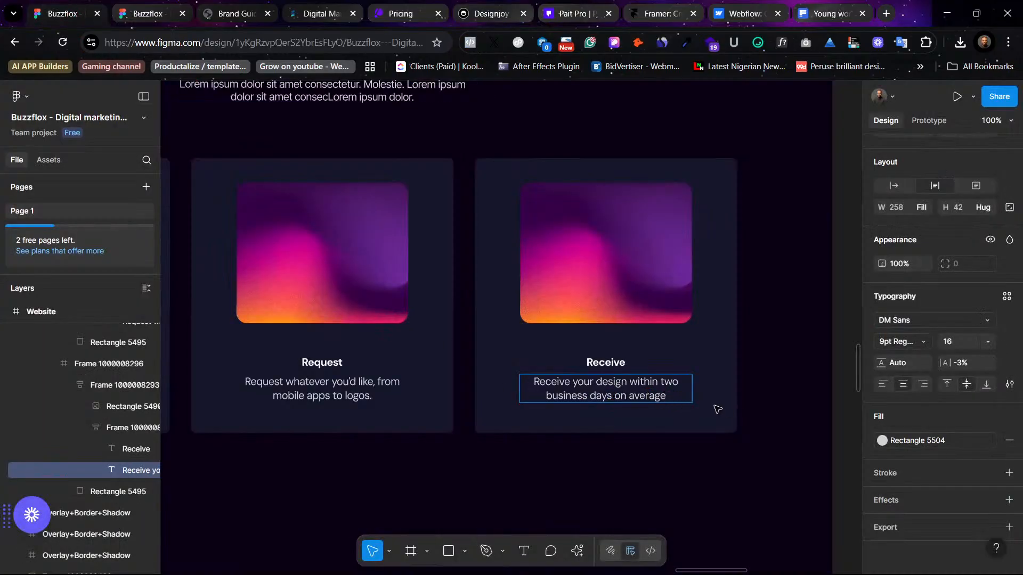
pyautogui.press('Escape')
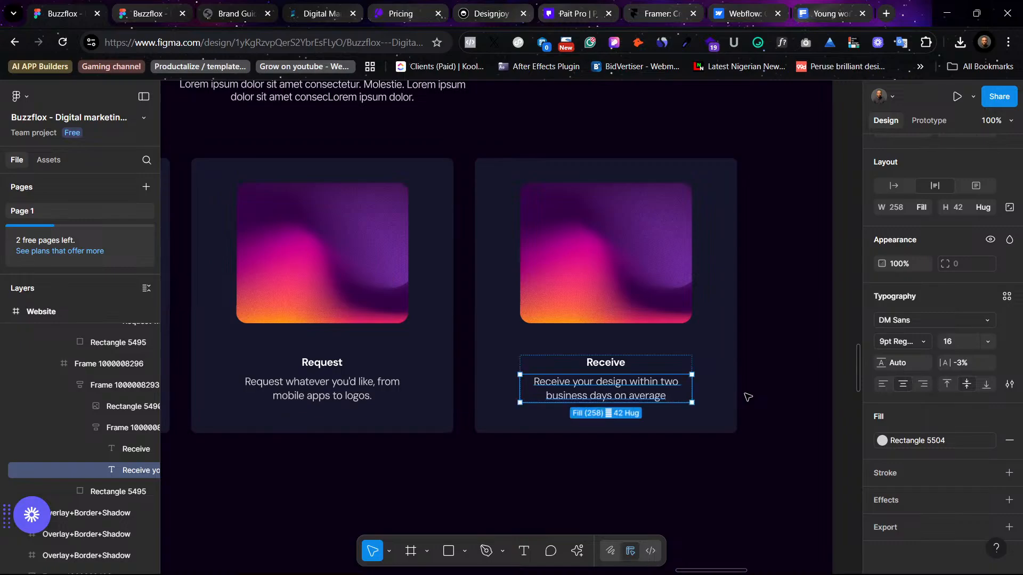
# Step: Review the filled Subscribe, Request and Receive cards and compare them with the Designjoy cards and the Buzzflox prototype
pyautogui.press('Escape')
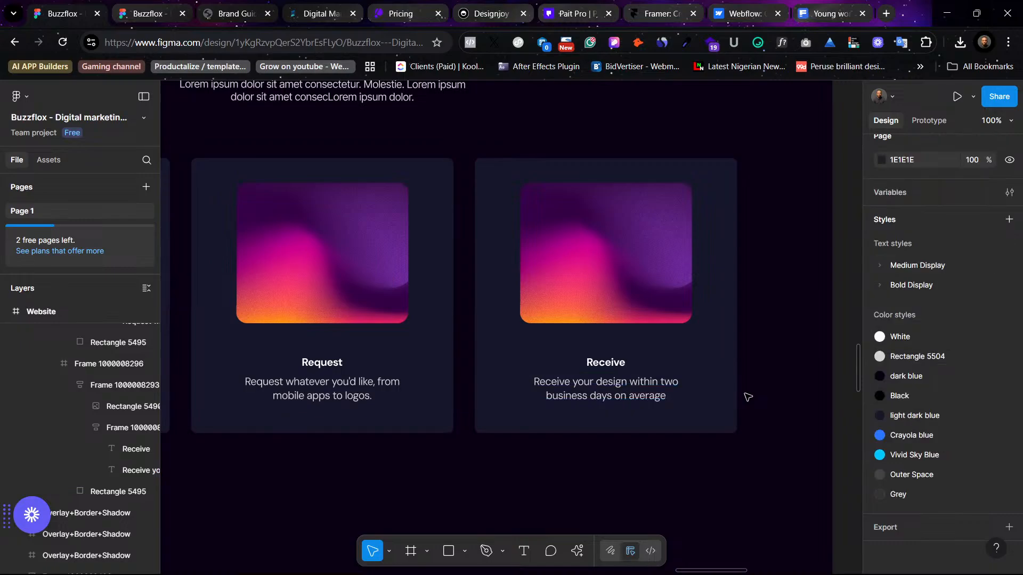
pyautogui.hscroll(-6, 747, 396)
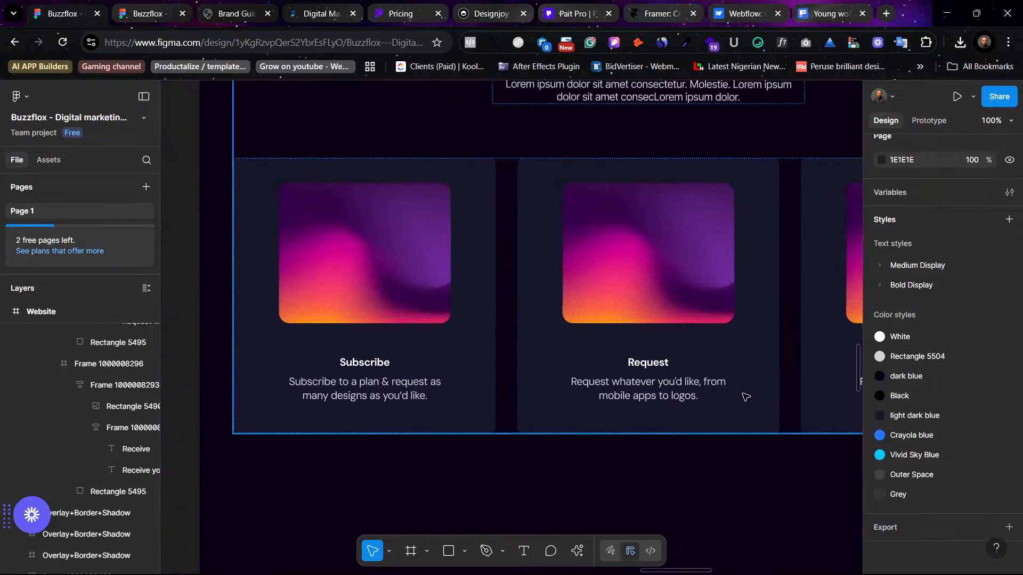
pyautogui.scroll(2, 444, 288)
pyautogui.hscroll(3, 444, 288)
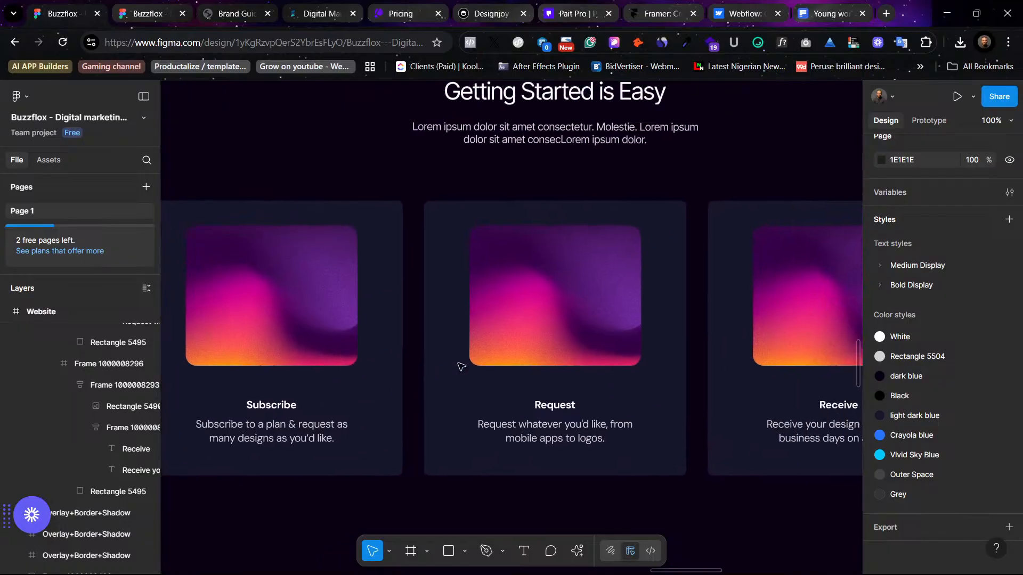
pyautogui.hscroll(-2, 457, 331)
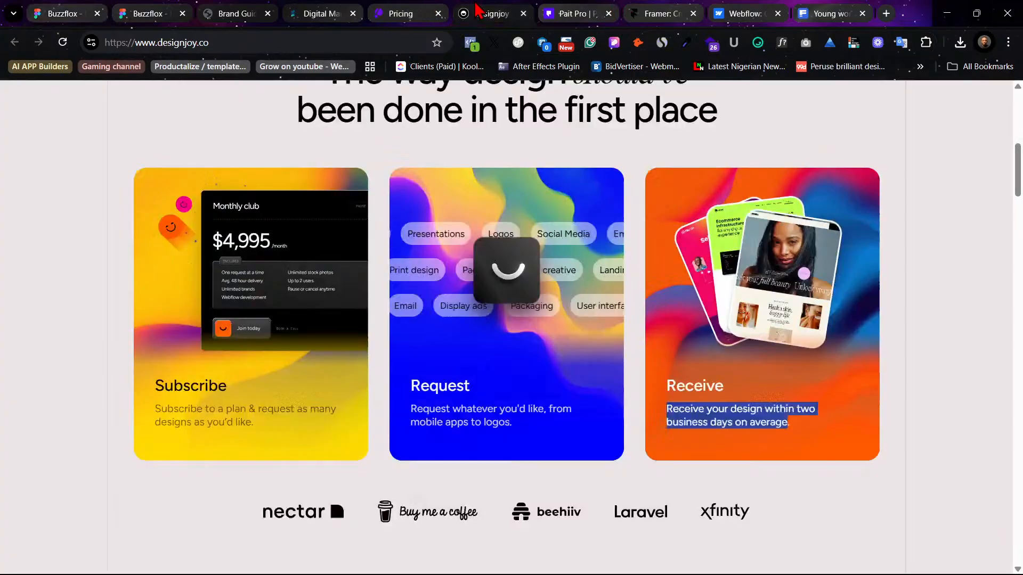
pyautogui.click(482, 14)
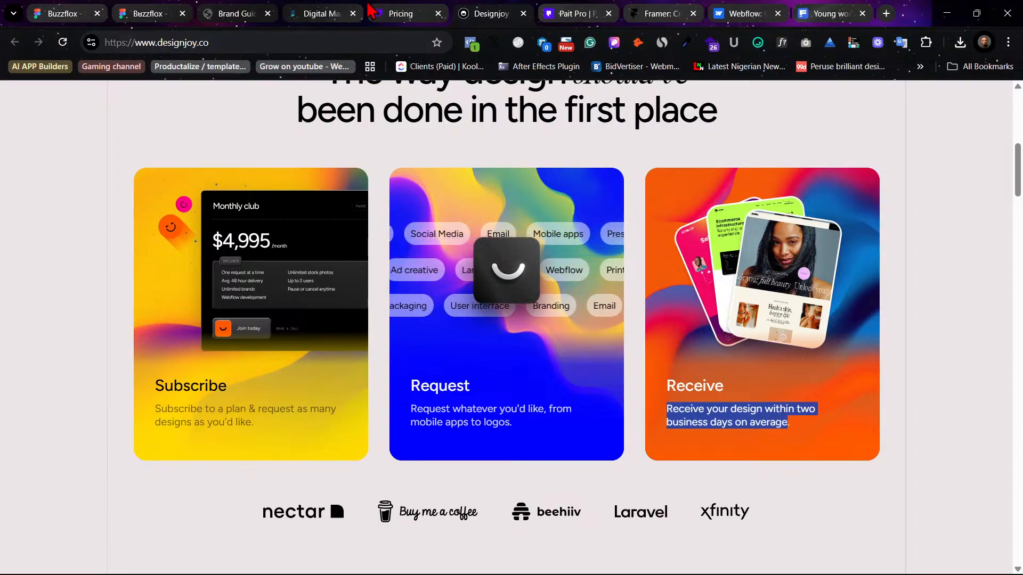
pyautogui.click(326, 14)
pyautogui.click(120, 10)
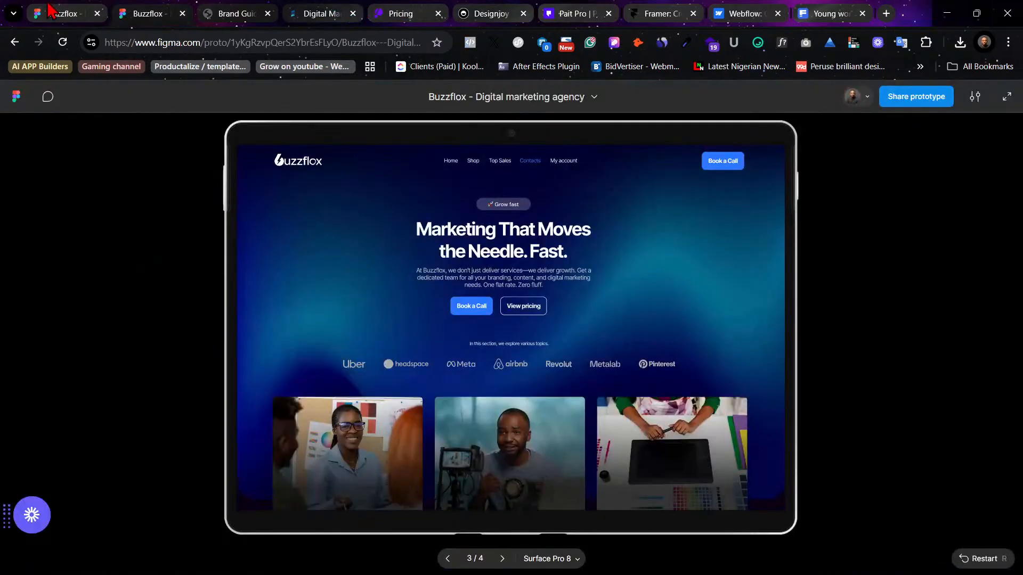
pyautogui.click(54, 13)
pyautogui.hscroll(3, 409, 372)
pyautogui.hscroll(-5, 409, 371)
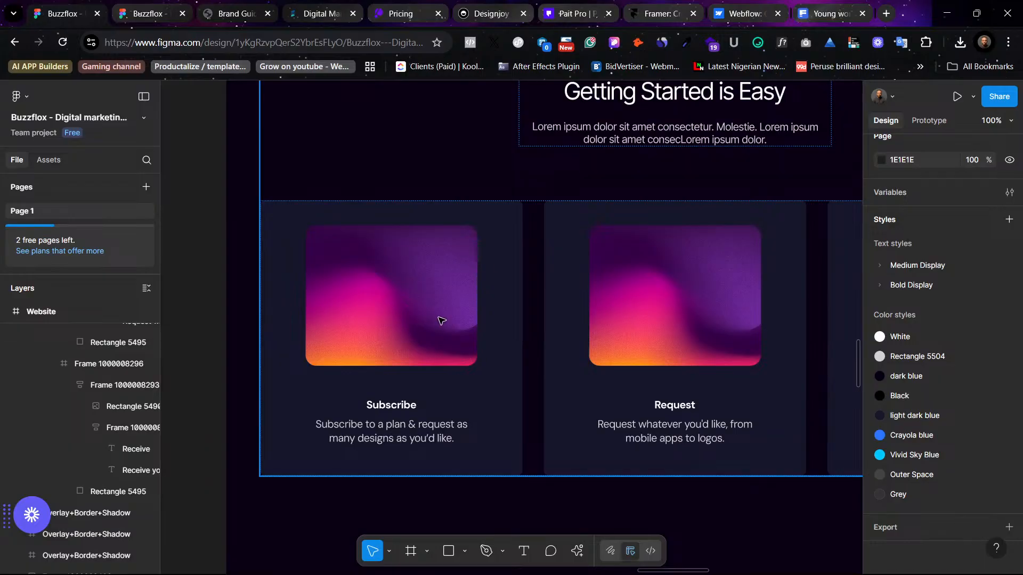
pyautogui.hscroll(5, 441, 321)
pyautogui.hscroll(-4, 441, 321)
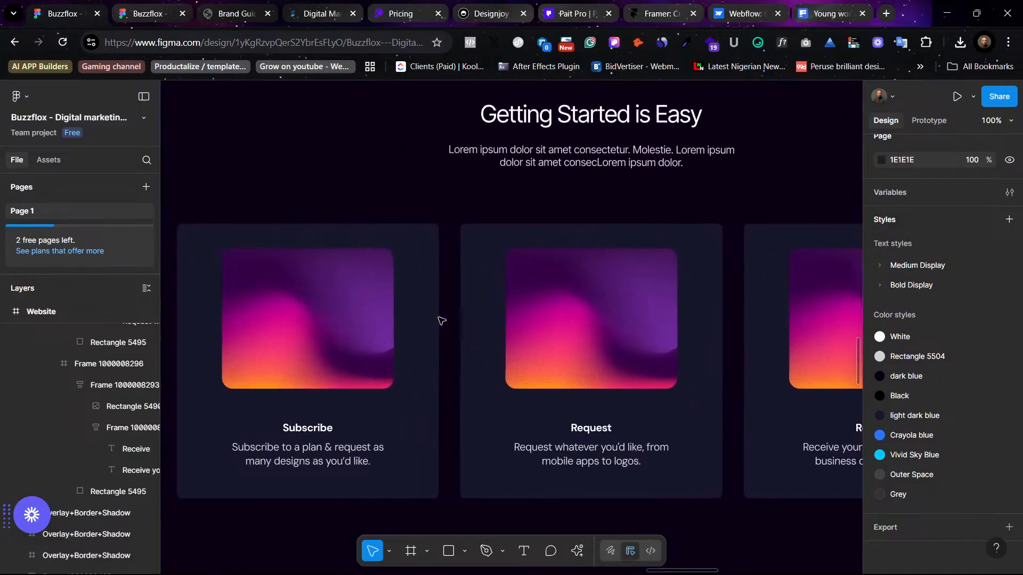
pyautogui.hscroll(-1, 442, 320)
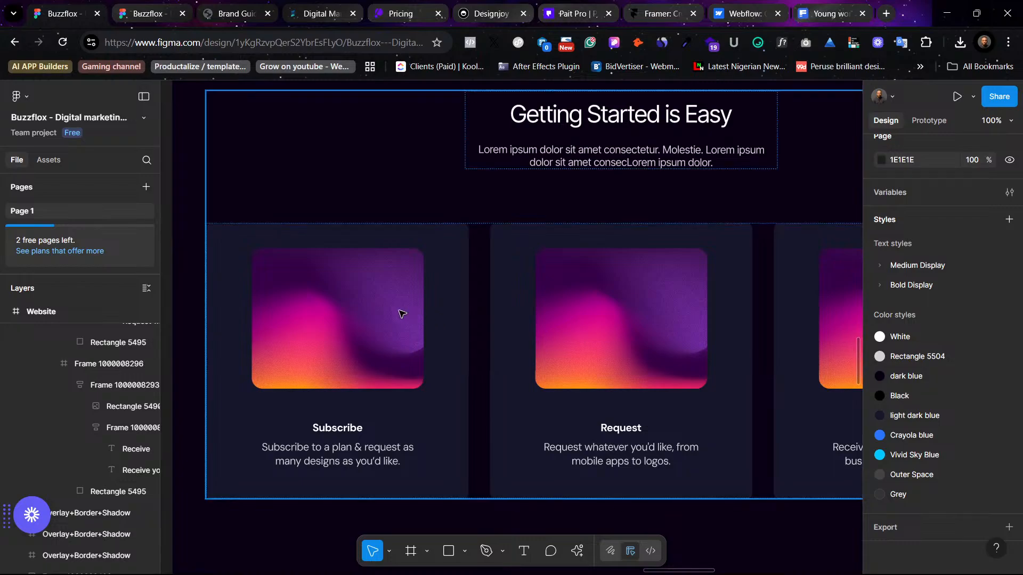
# Step: Replace the Subscribe card's image fill with 5479108.jpg from the gradient-grainy-texture (1) folder in Downloads
pyautogui.click(350, 305)
pyautogui.hotkey('shift', '2')
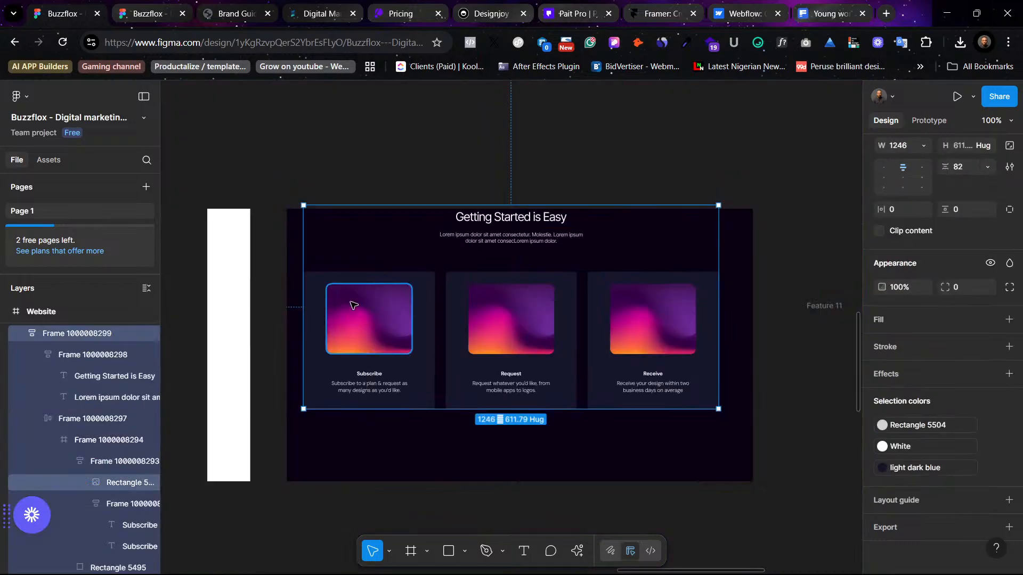
pyautogui.scroll(3, 352, 304)
pyautogui.scroll(-3, 415, 304)
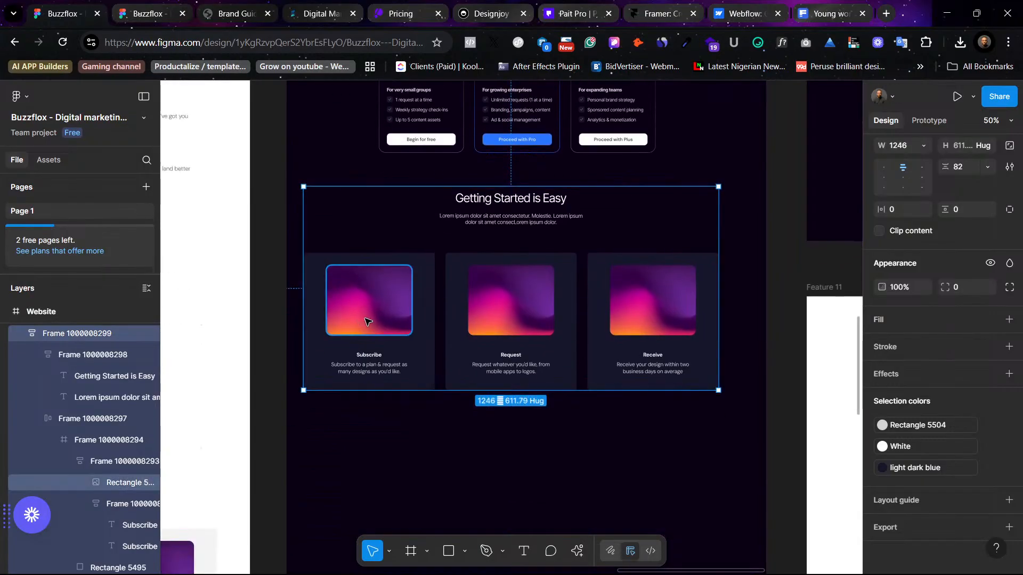
pyautogui.click(366, 321)
pyautogui.hotkey('shift', '2')
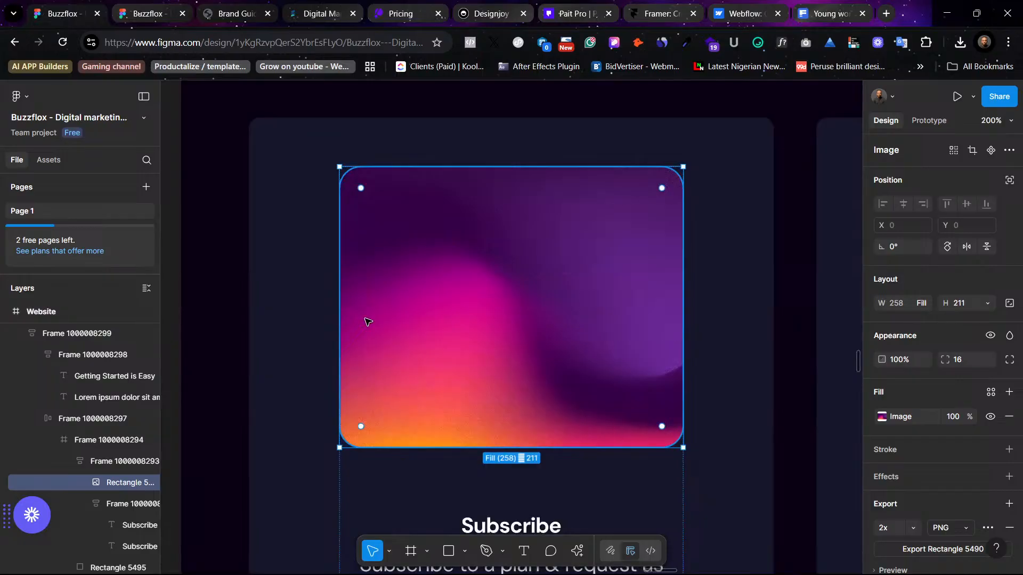
pyautogui.hotkey('shift', '0')
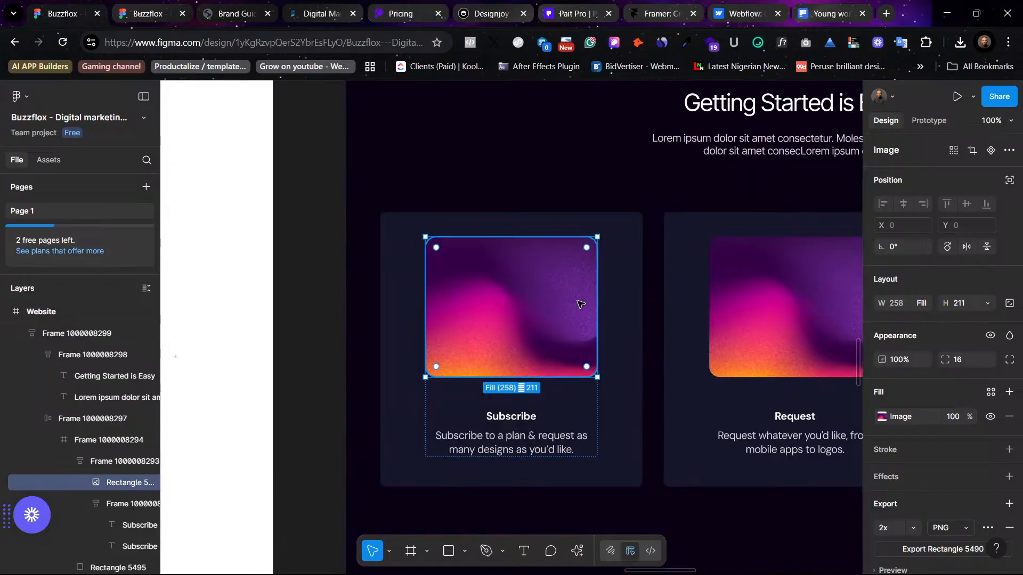
pyautogui.click(882, 417)
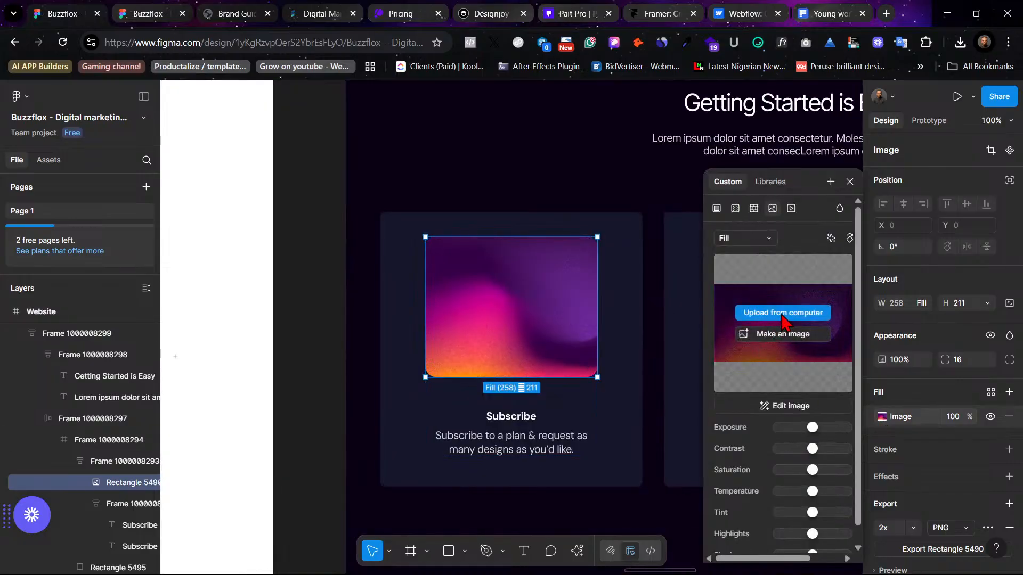
pyautogui.click(782, 313)
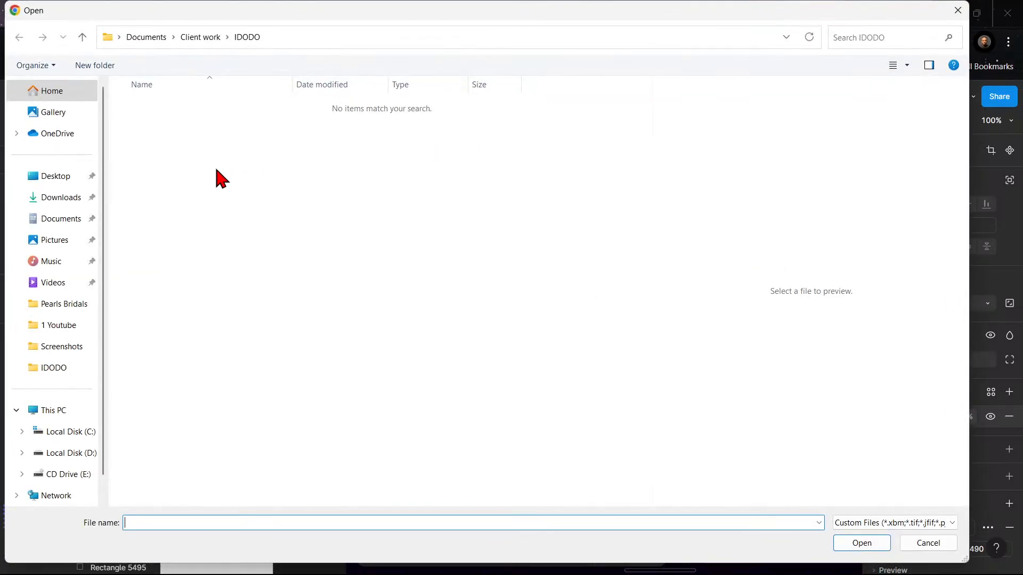
pyautogui.click(61, 198)
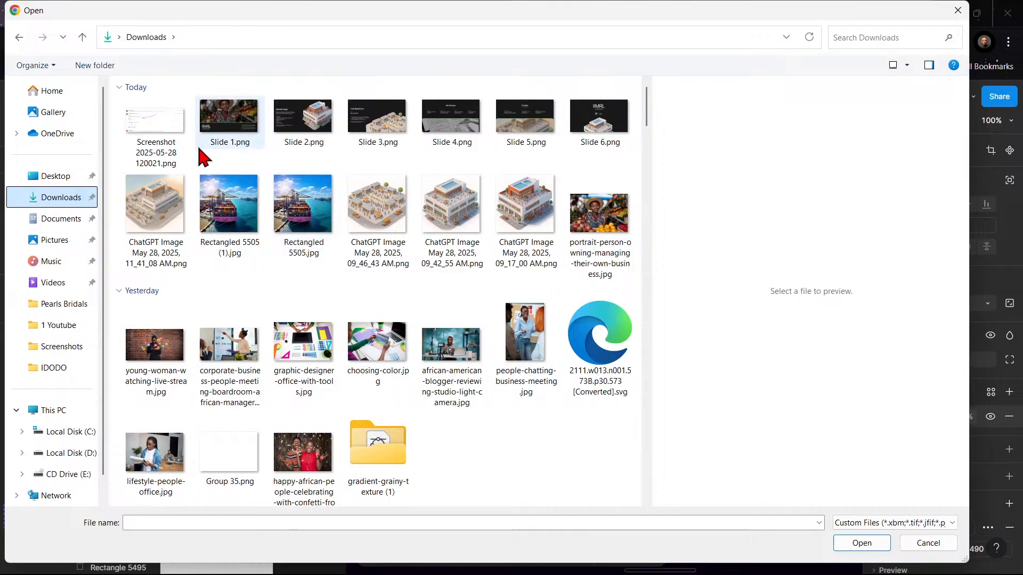
pyautogui.click(394, 334)
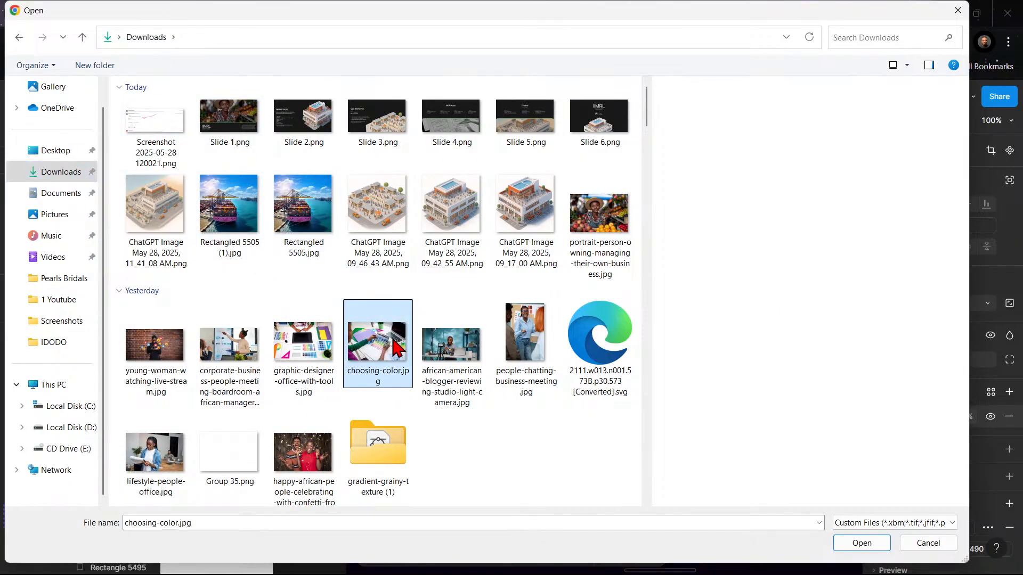
pyautogui.scroll(-10, 395, 330)
pyautogui.scroll(4, 396, 331)
pyautogui.scroll(4, 398, 335)
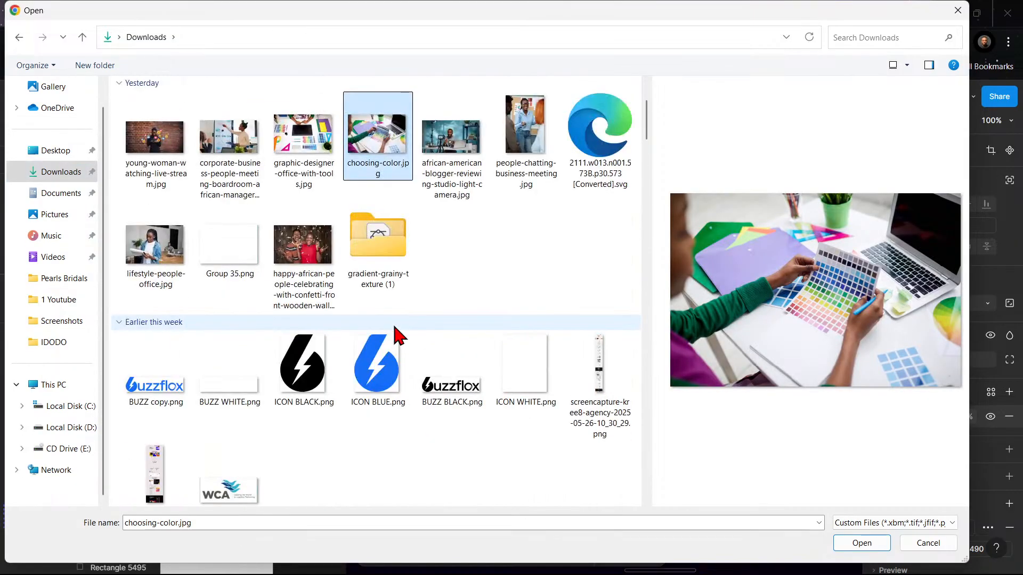
pyautogui.doubleClick(383, 239)
pyautogui.click(149, 123)
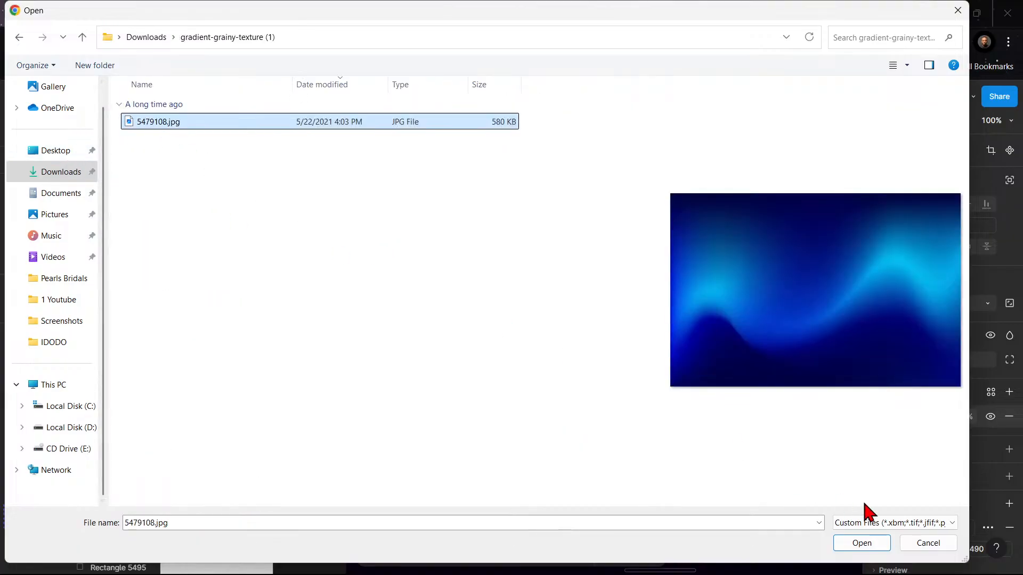
pyautogui.click(862, 542)
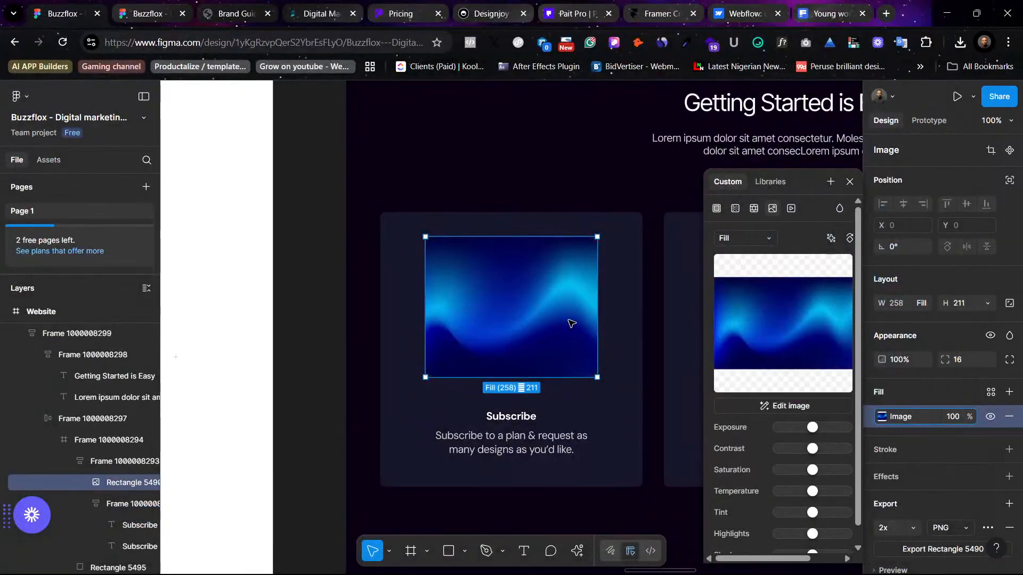
pyautogui.click(605, 166)
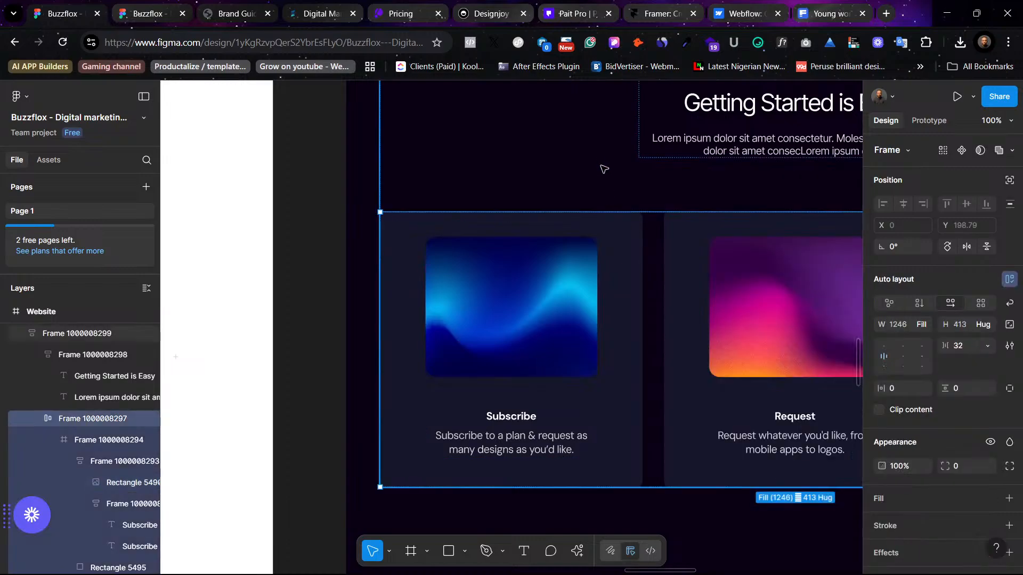
# Step: Switch to the Figma desktop app, open the Design system file and close the IIMRL file
pyautogui.scroll(-3, 599, 154)
pyautogui.scroll(3, 441, 324)
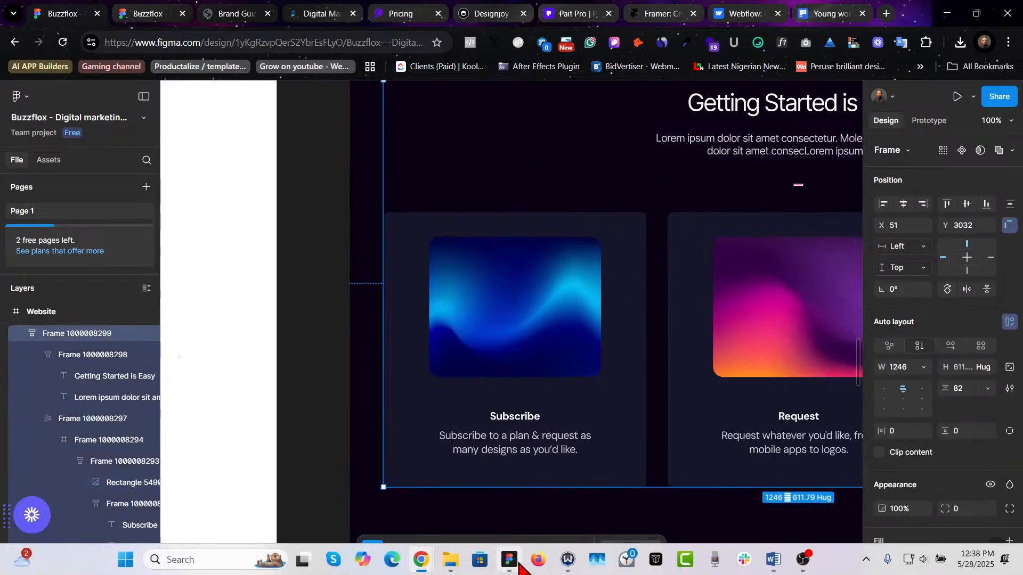
pyautogui.moveTo(511, 543)
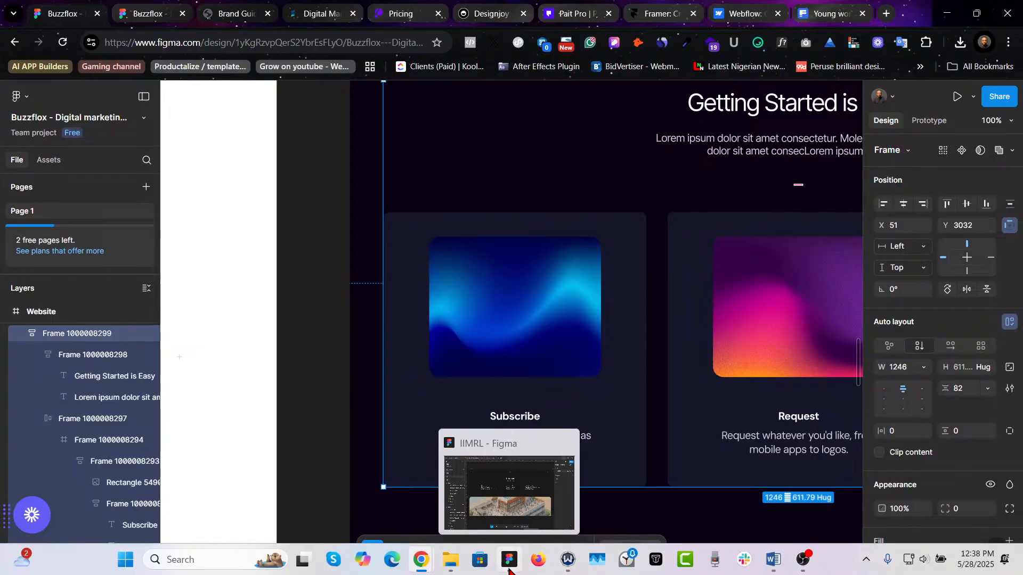
pyautogui.click(509, 560)
pyautogui.click(366, 12)
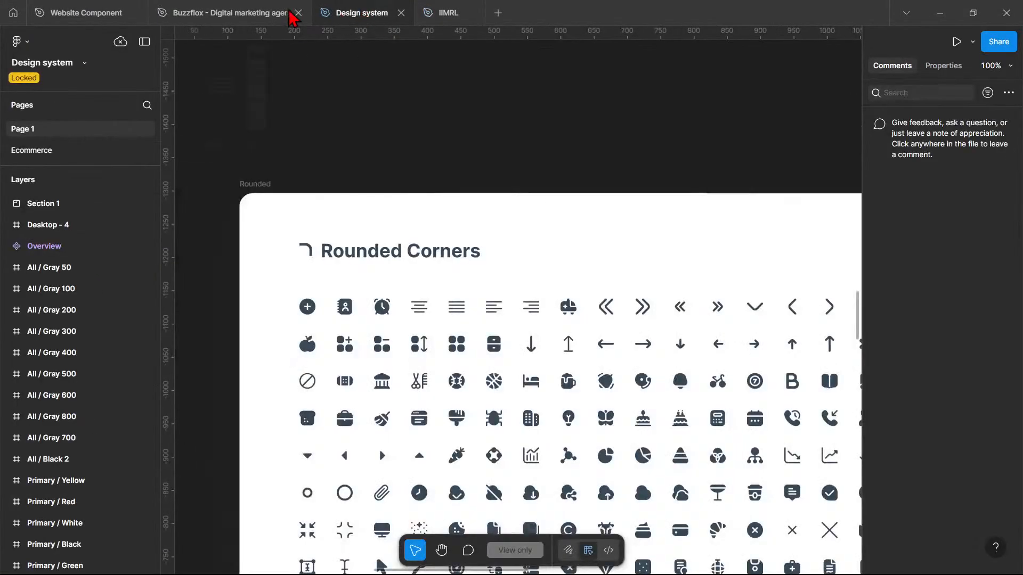
pyautogui.click(471, 13)
# Step: Browse the icons in the Design system's Rounded Corners set
pyautogui.scroll(-4, 586, 380)
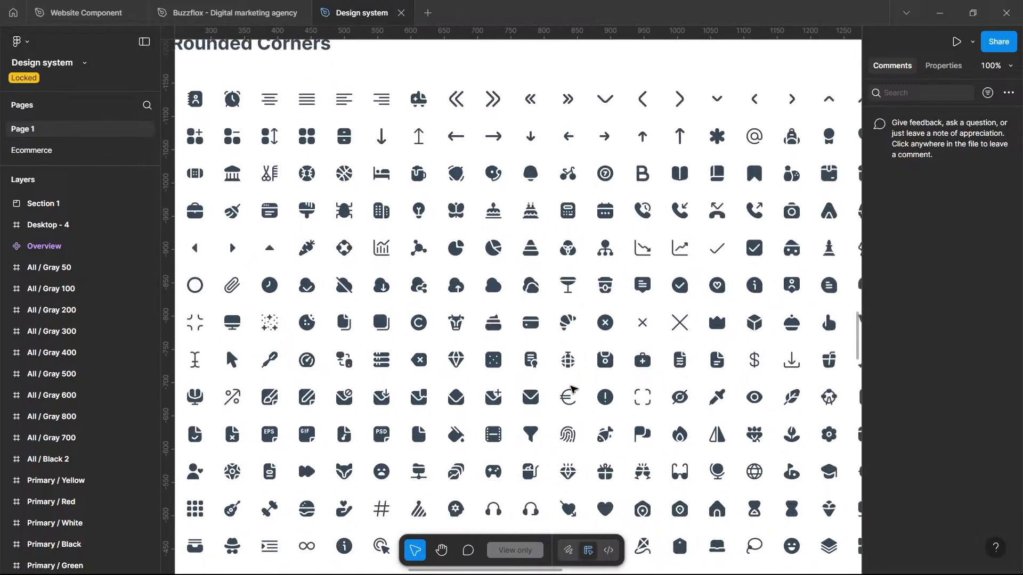
pyautogui.hscroll(5, 597, 389)
pyautogui.scroll(1, 600, 198)
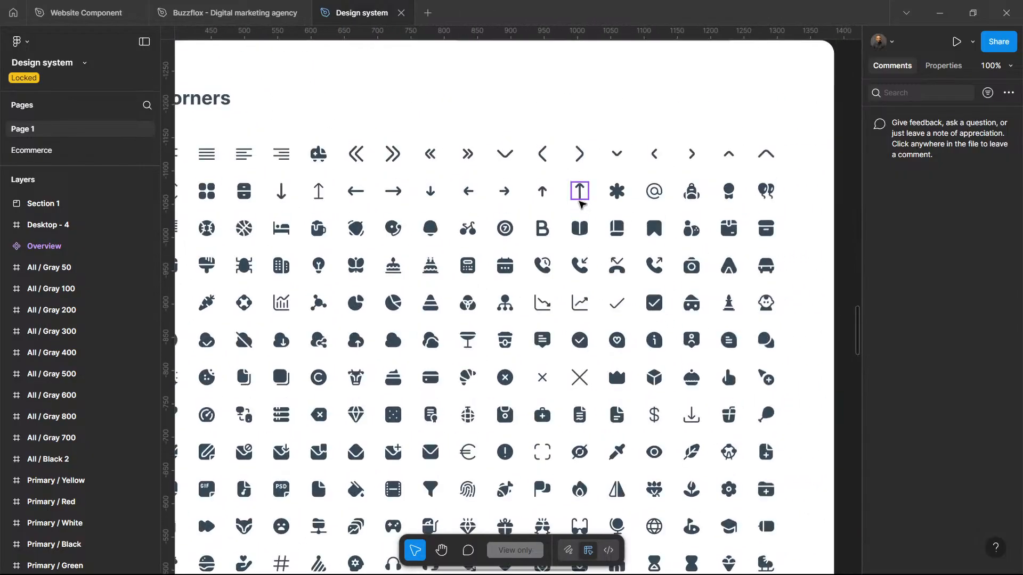
pyautogui.hscroll(-2, 520, 221)
pyautogui.scroll(-5, 522, 268)
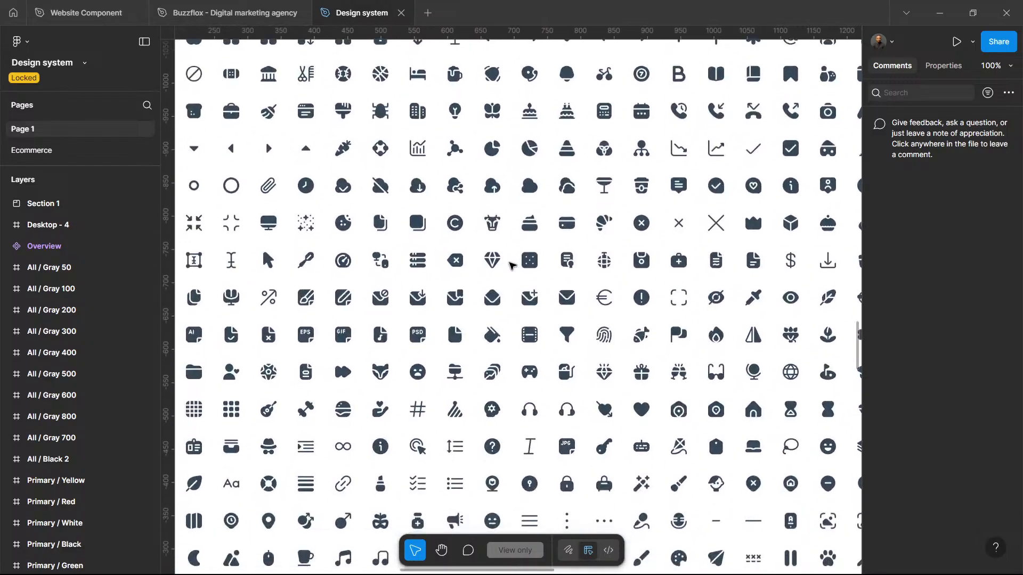
pyautogui.hscroll(-3, 470, 258)
pyautogui.scroll(10, 447, 303)
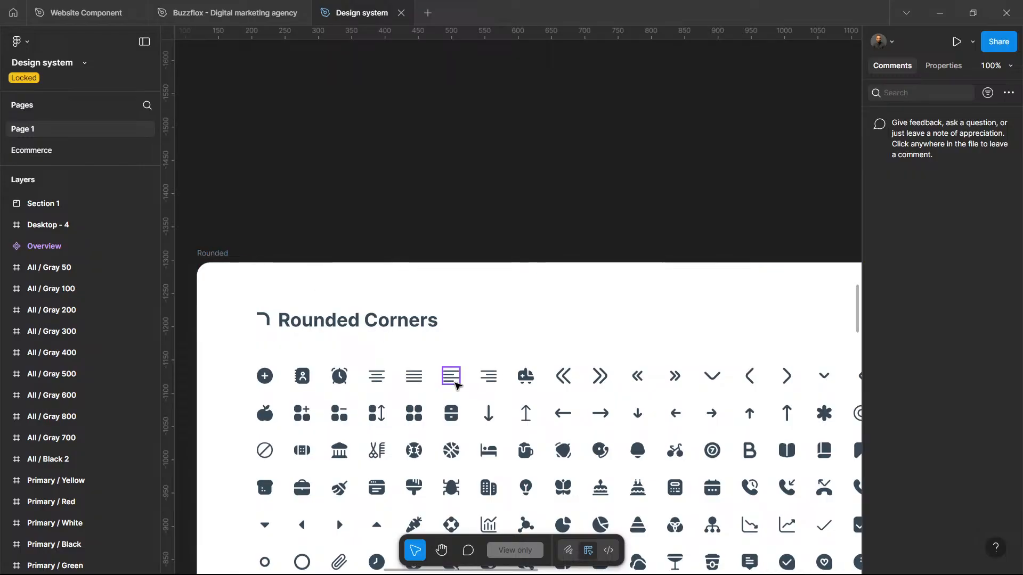
# Step: Inspect the align-left icon and its Rounded frame, and examine the whole icon sheet down to its source credit
pyautogui.click(455, 383)
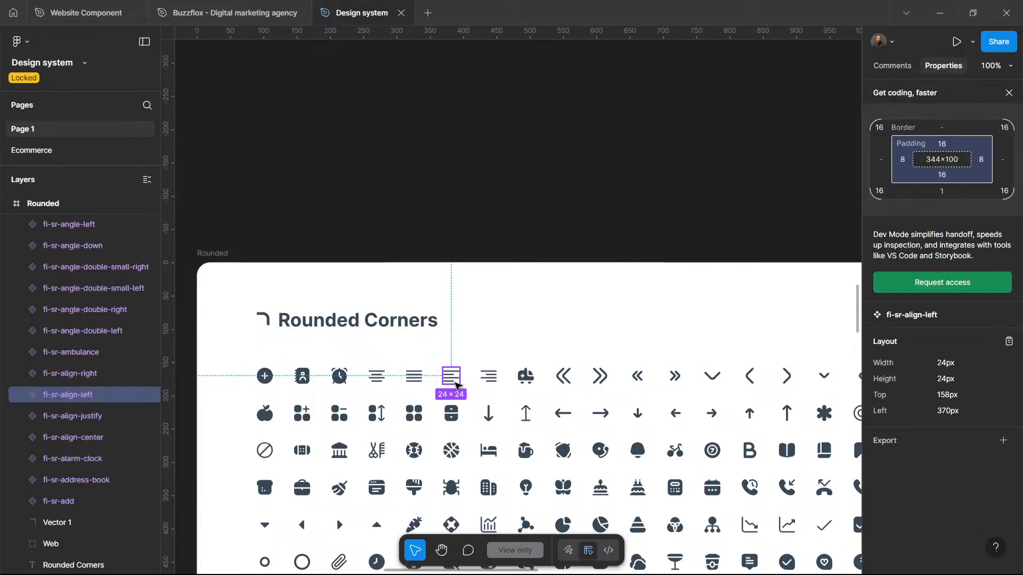
pyautogui.scroll(-10, 455, 384)
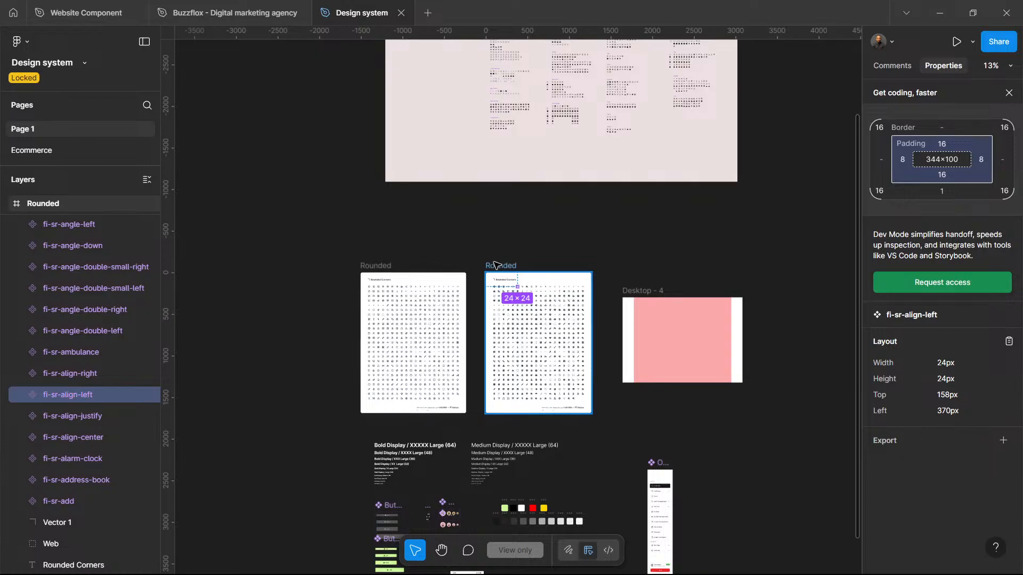
pyautogui.click(497, 266)
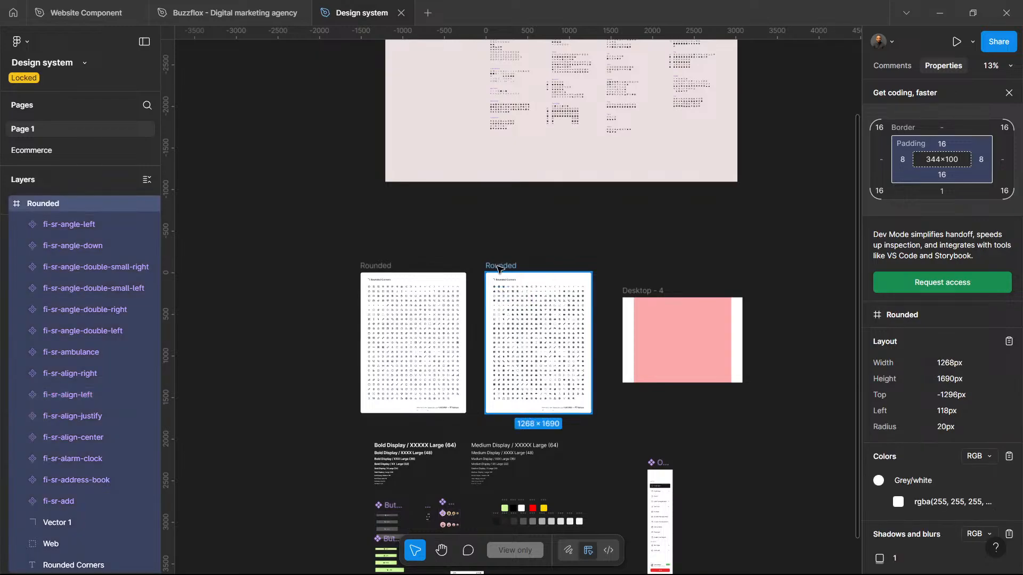
pyautogui.press('+')
pyautogui.press('+')
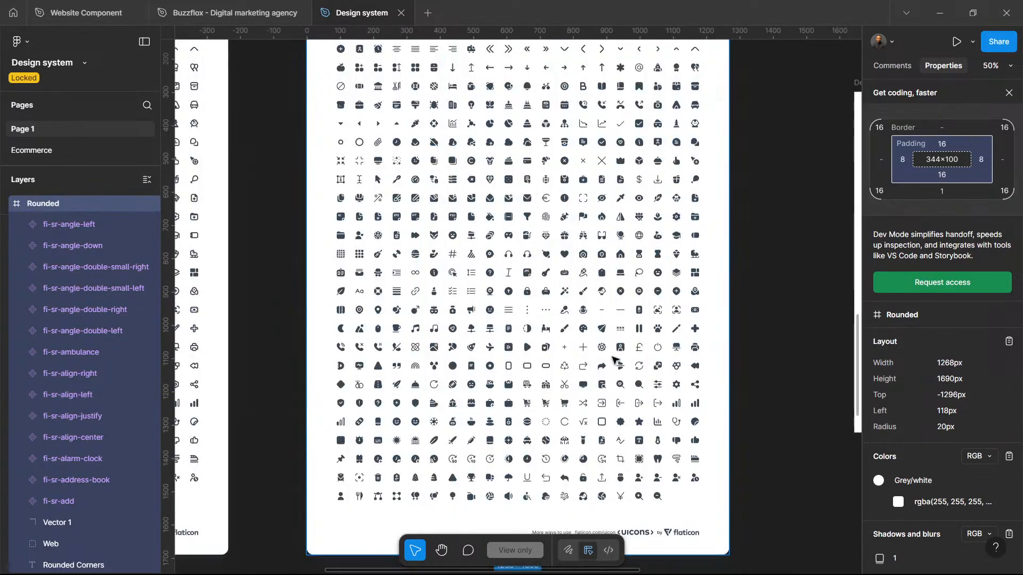
pyautogui.scroll(-3, 614, 360)
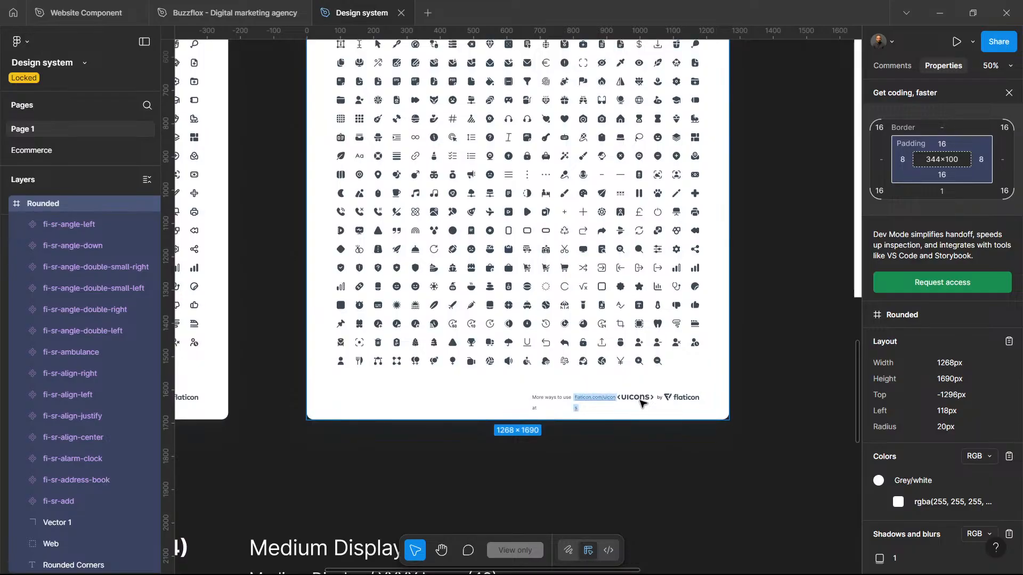
pyautogui.press('Escape')
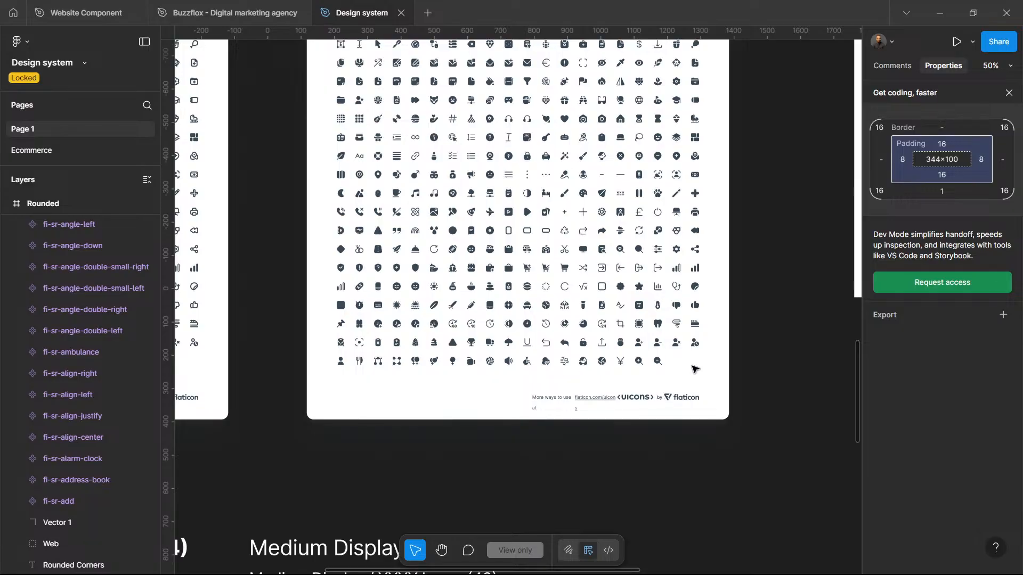
pyautogui.scroll(5, 486, 216)
pyautogui.hscroll(-5, 486, 216)
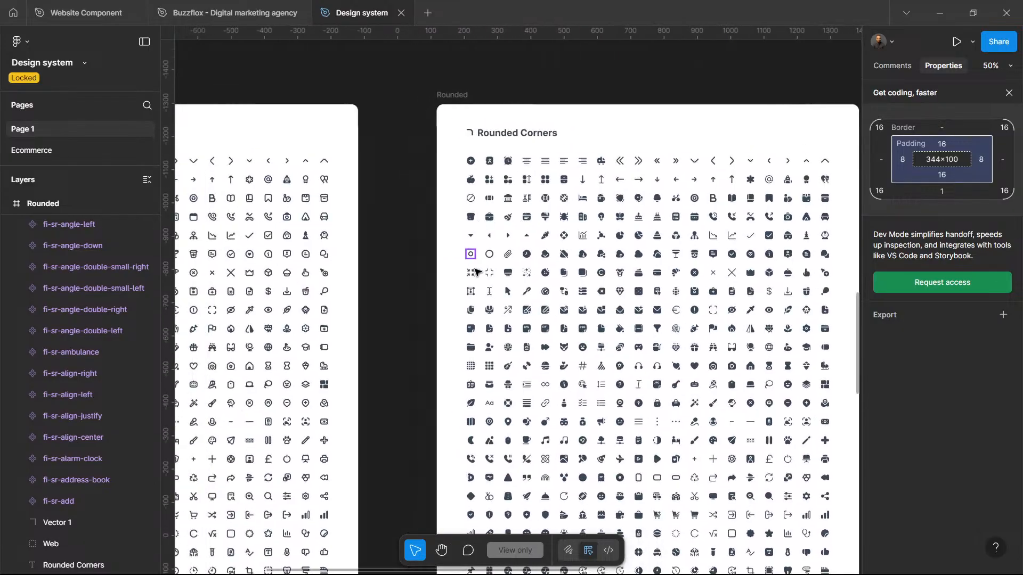
# Step: Compare the two Rounded Corners icon sheets for a suitable card icon and inspect the birthday cake icon
pyautogui.hscroll(-4, 495, 301)
pyautogui.scroll(2, 495, 301)
pyautogui.scroll(-4, 480, 299)
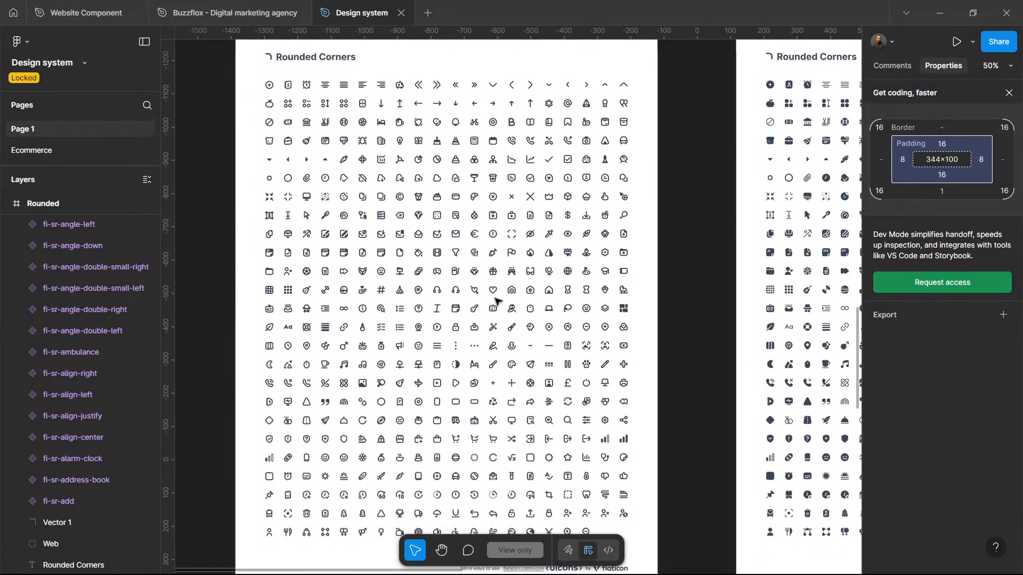
pyautogui.scroll(2, 437, 287)
pyautogui.hscroll(5, 453, 251)
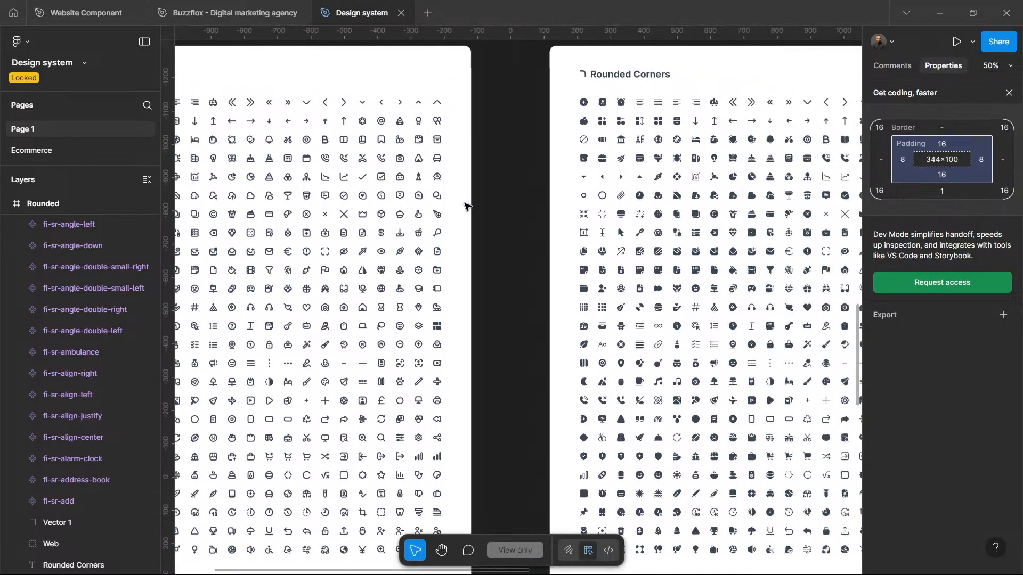
pyautogui.hscroll(3, 466, 206)
pyautogui.scroll(-2, 506, 266)
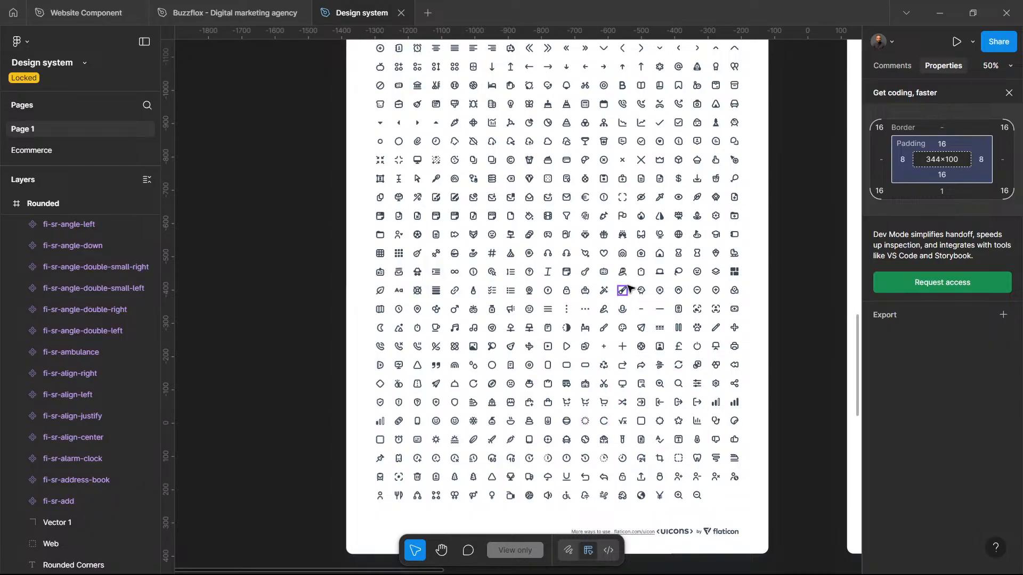
pyautogui.scroll(3, 554, 213)
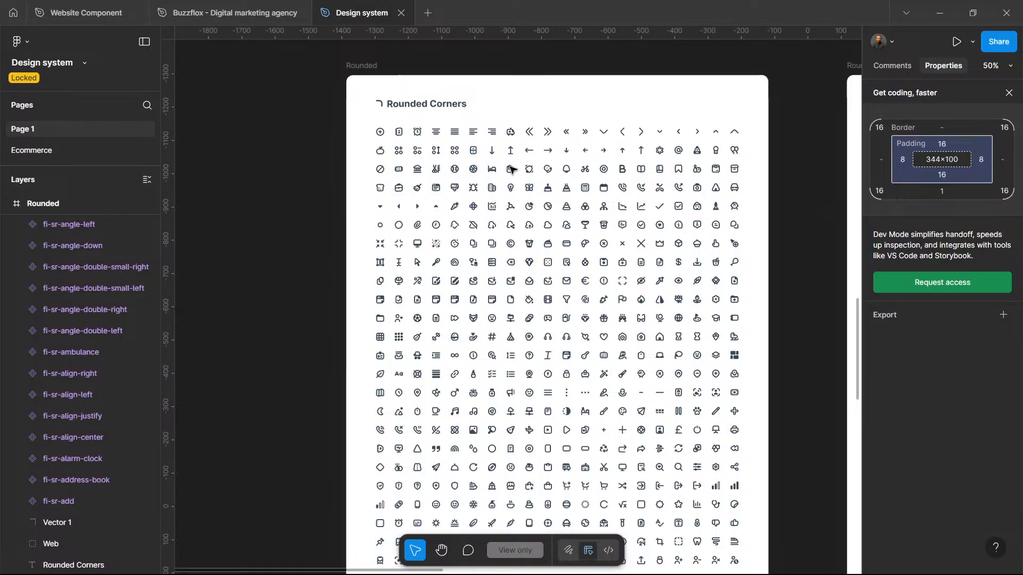
pyautogui.click(549, 188)
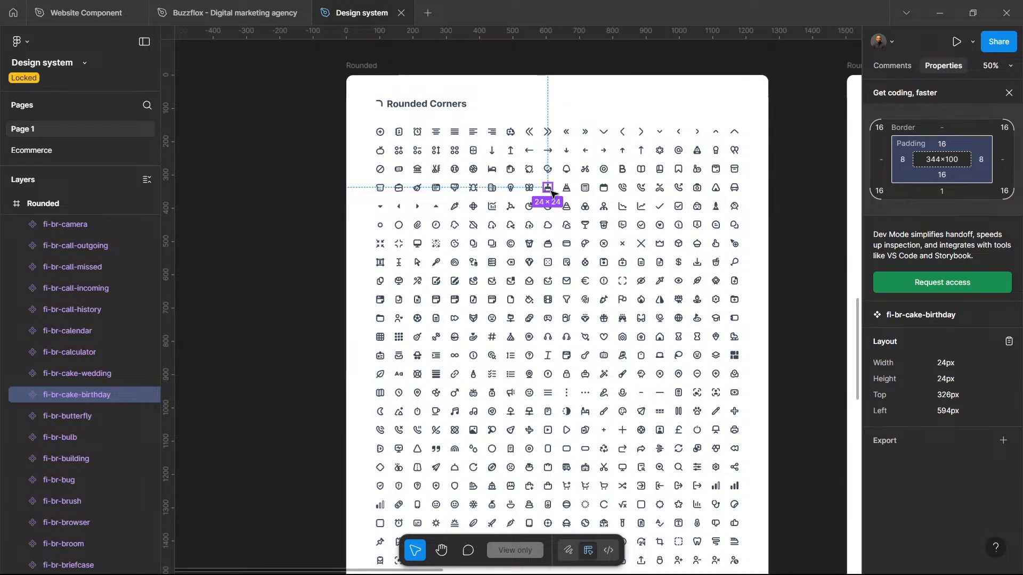
pyautogui.scroll(-4, 552, 193)
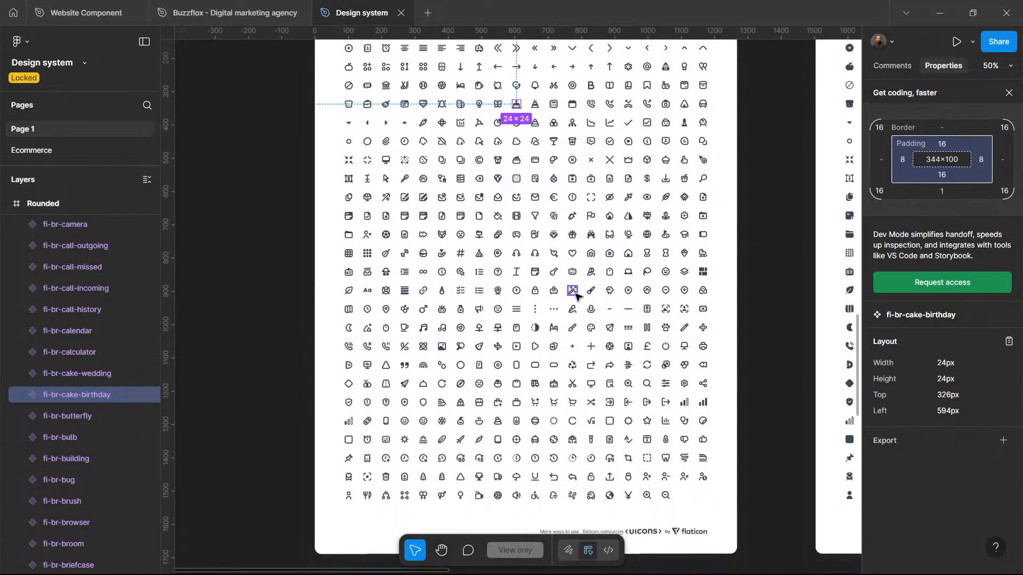
pyautogui.scroll(2, 569, 300)
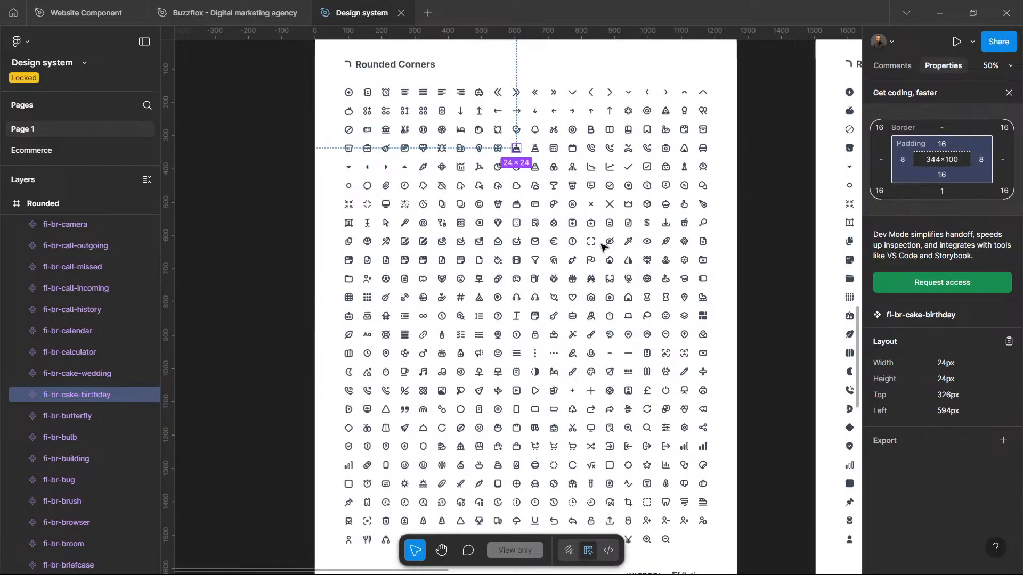
# Step: Search the Design system file for "pay" and inspect the Payment menu text match
pyautogui.click(148, 105)
pyautogui.write('pay')
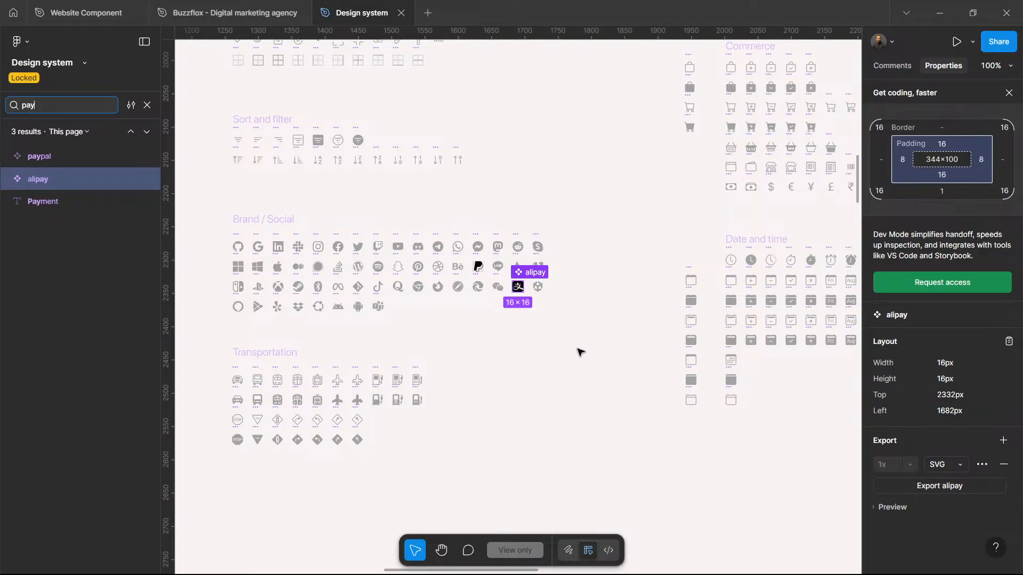
pyautogui.click(47, 201)
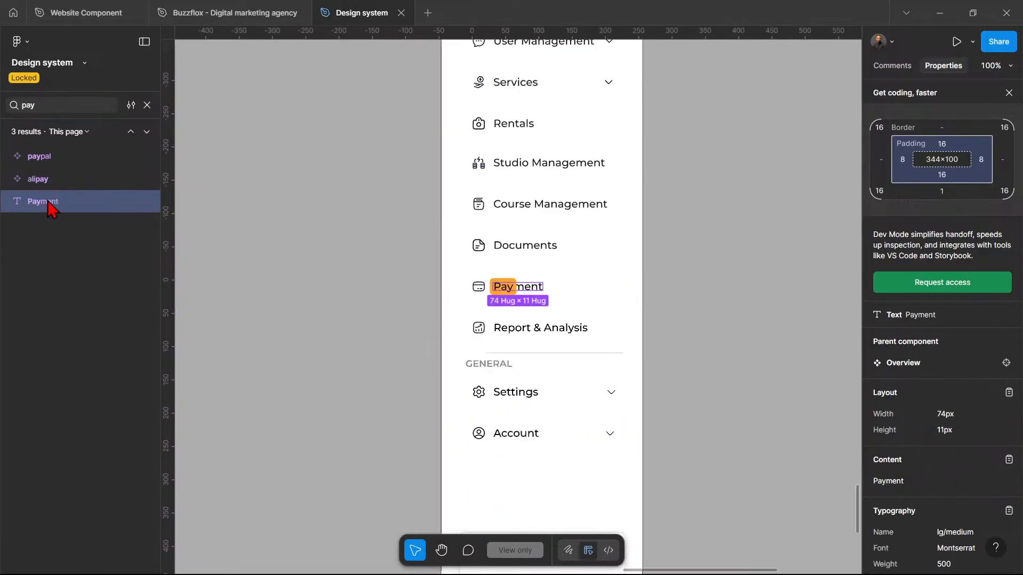
# Step: Search the file for "card" and inspect the card-heading, card-list, card-checklist, sd-card and sd-card-fill icons
pyautogui.click(53, 102)
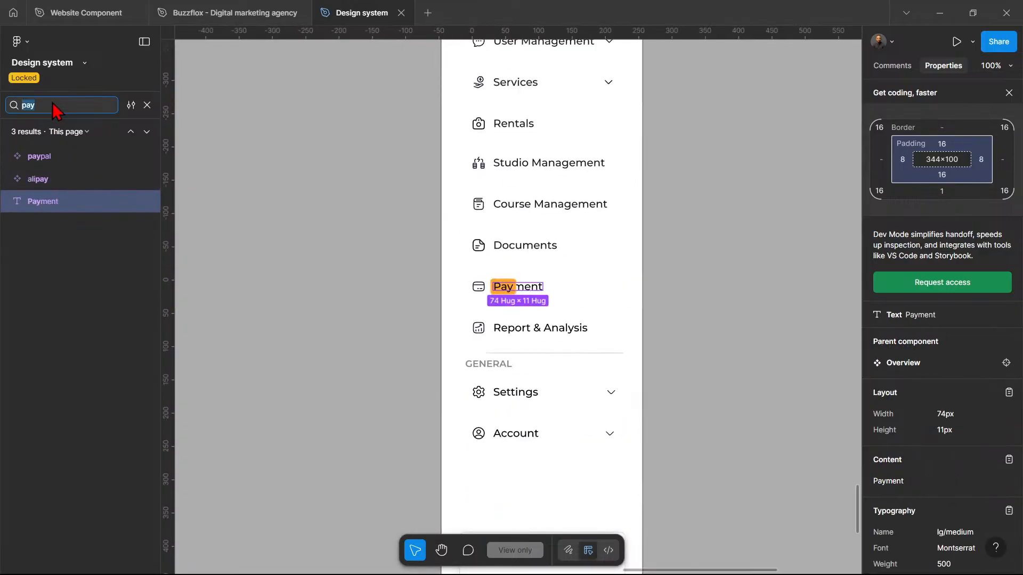
pyautogui.write('card')
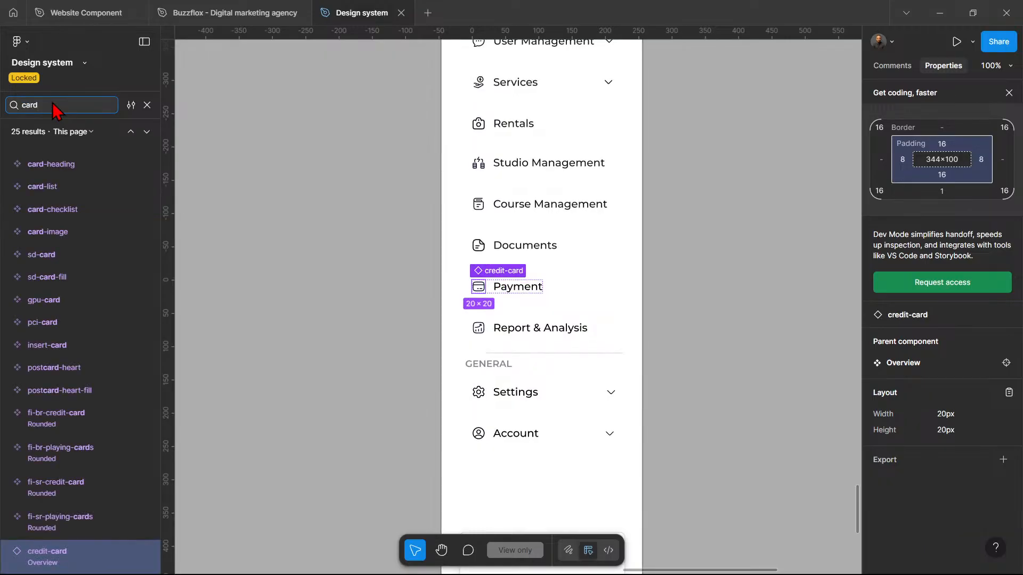
pyautogui.click(63, 167)
pyautogui.click(64, 187)
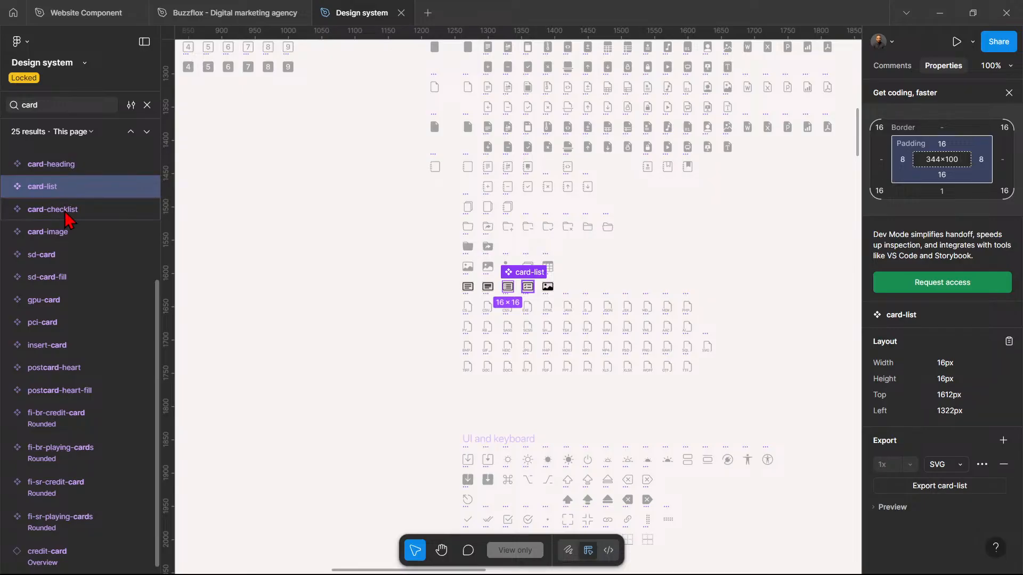
pyautogui.click(64, 211)
pyautogui.click(65, 254)
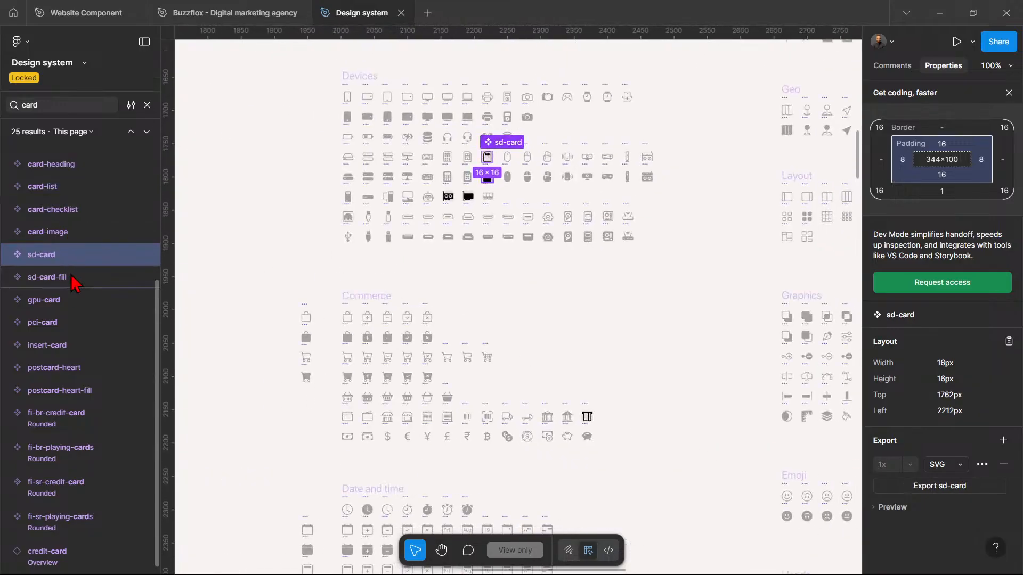
pyautogui.click(71, 277)
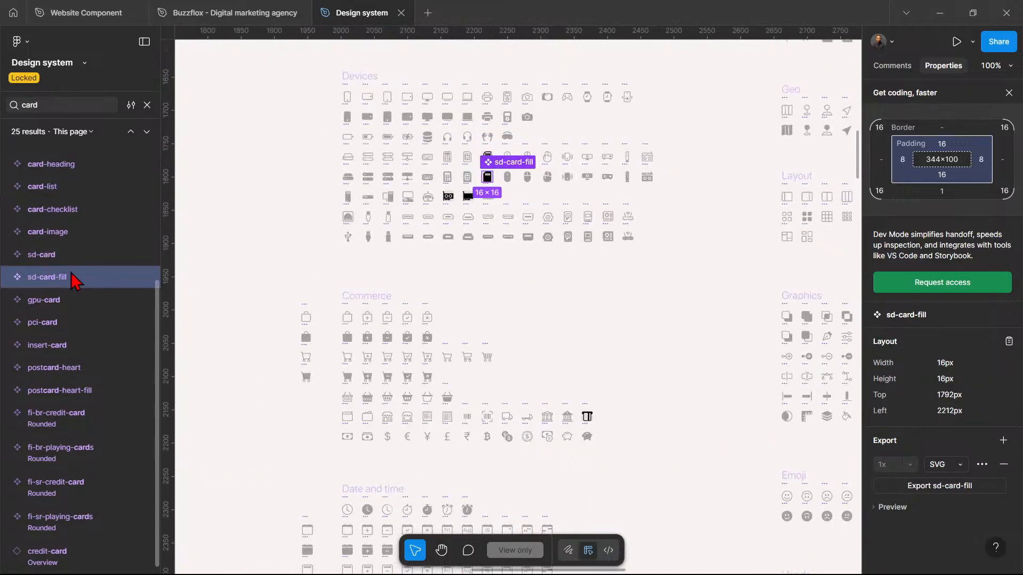
# Step: Search the file for "credi" and copy the credit-card-2-back icon from the Real world group
pyautogui.click(54, 106)
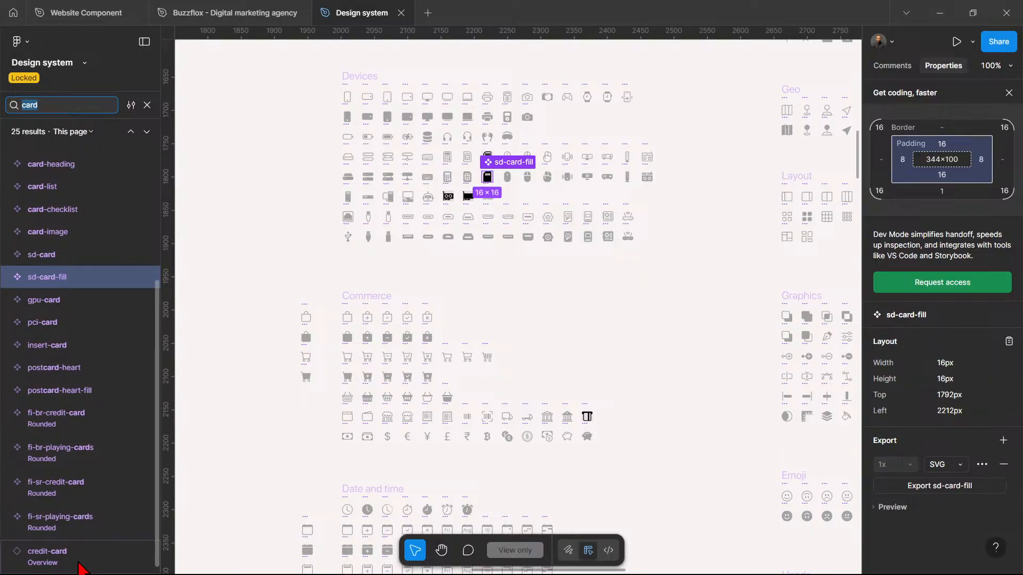
pyautogui.write('credi')
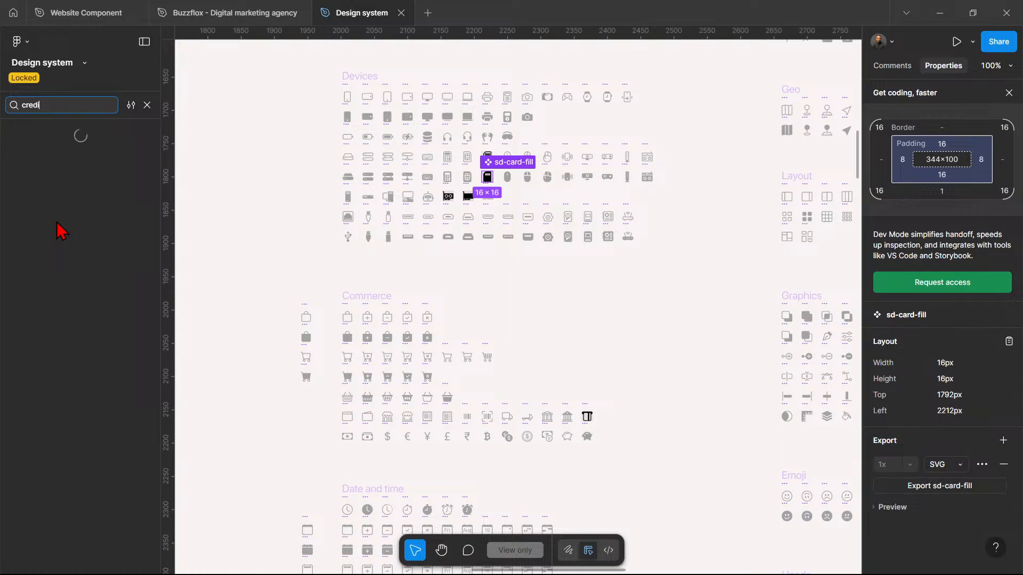
pyautogui.click(62, 156)
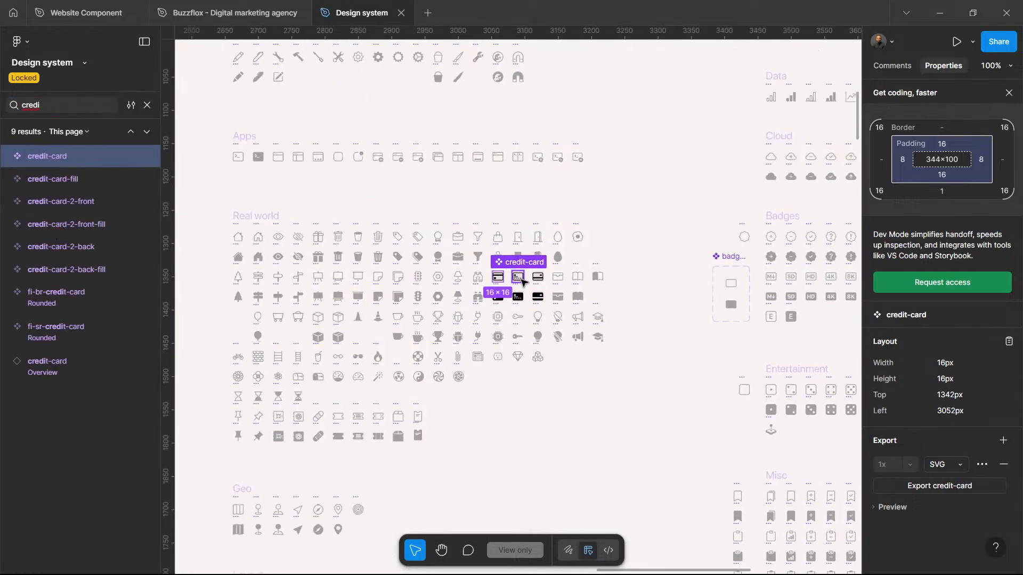
pyautogui.click(537, 280)
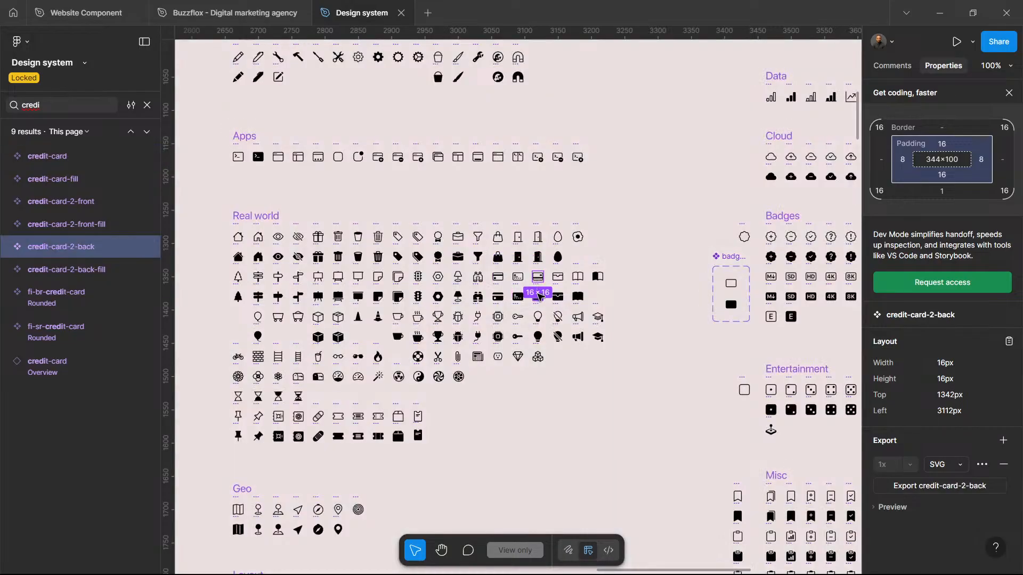
# Step: Switch to the Buzzflox file in the browser, paste the credit-card-2-back icon and move it toward the Subscribe card
pyautogui.click(939, 14)
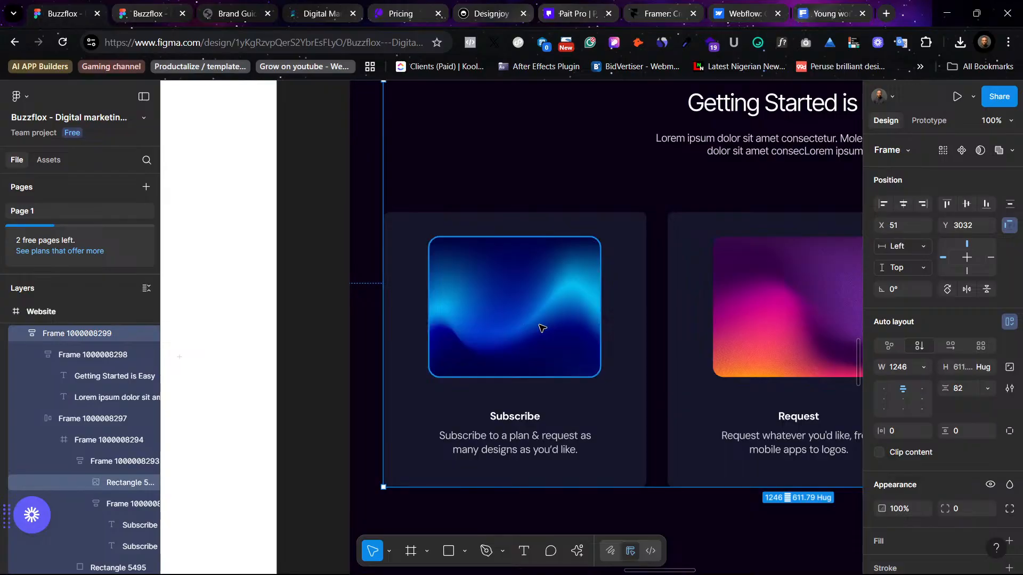
pyautogui.hotkey('ctrl', 'v')
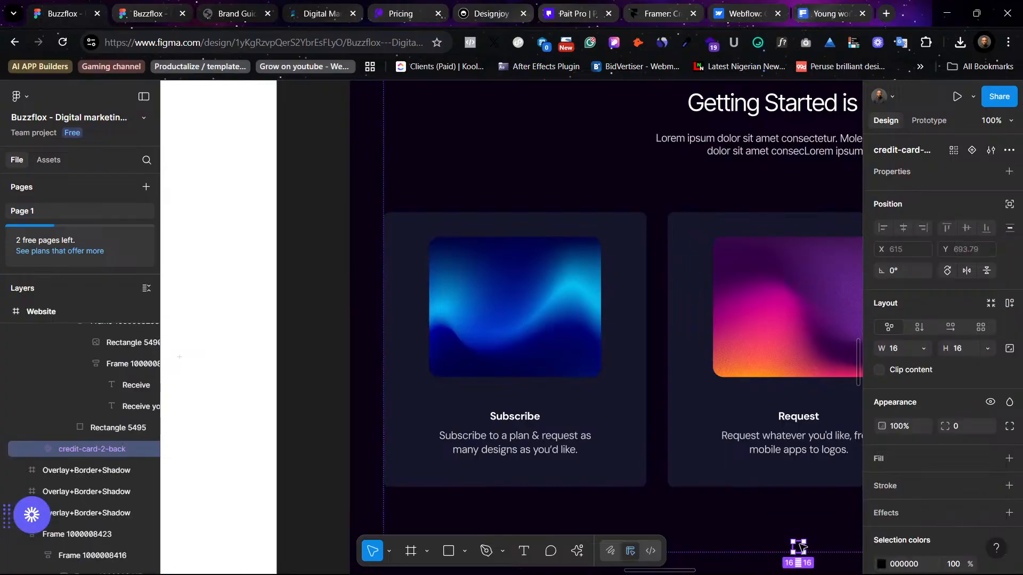
pyautogui.moveTo(798, 546); pyautogui.dragTo(532, 377)
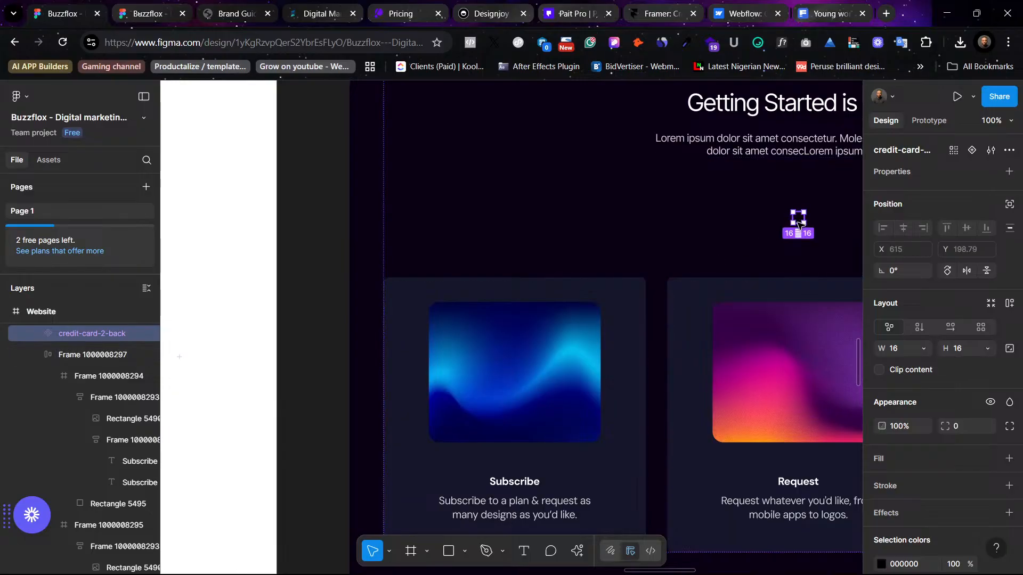
# Step: Remove auto layout from the frame that holds the three Getting Started cards
pyautogui.click(565, 347)
pyautogui.hotkey('shift', '2')
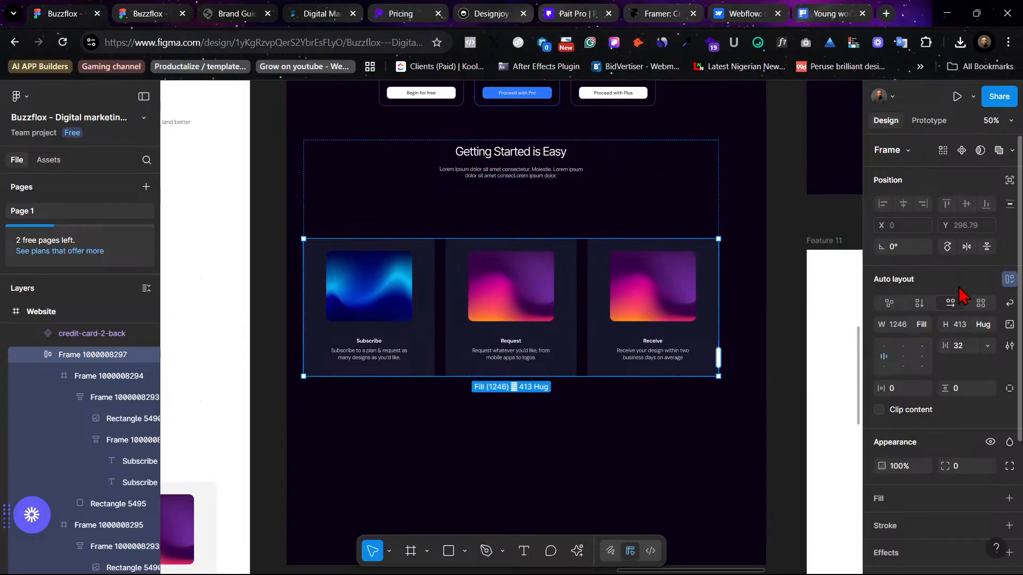
pyautogui.click(1010, 279)
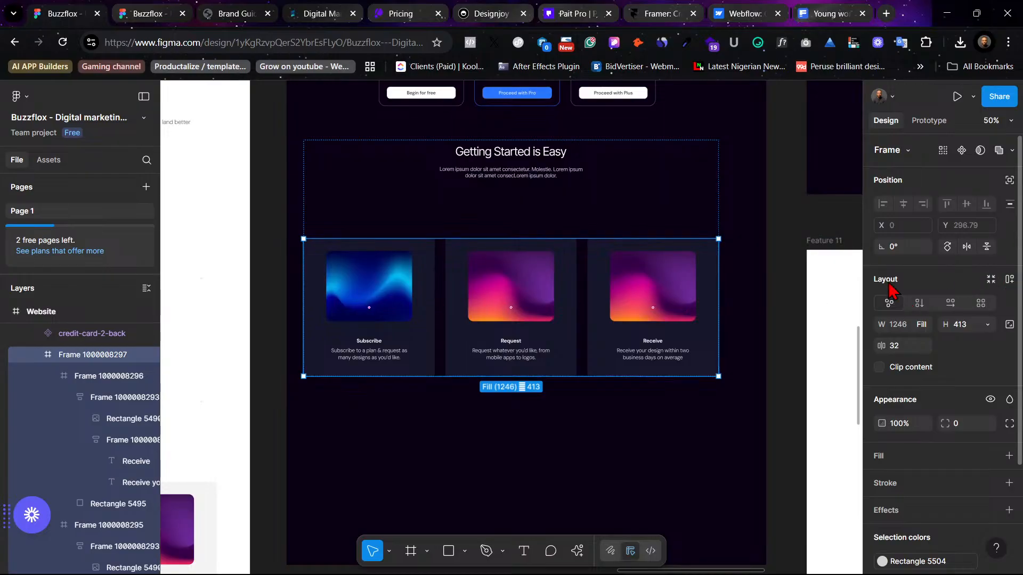
pyautogui.press('Return')
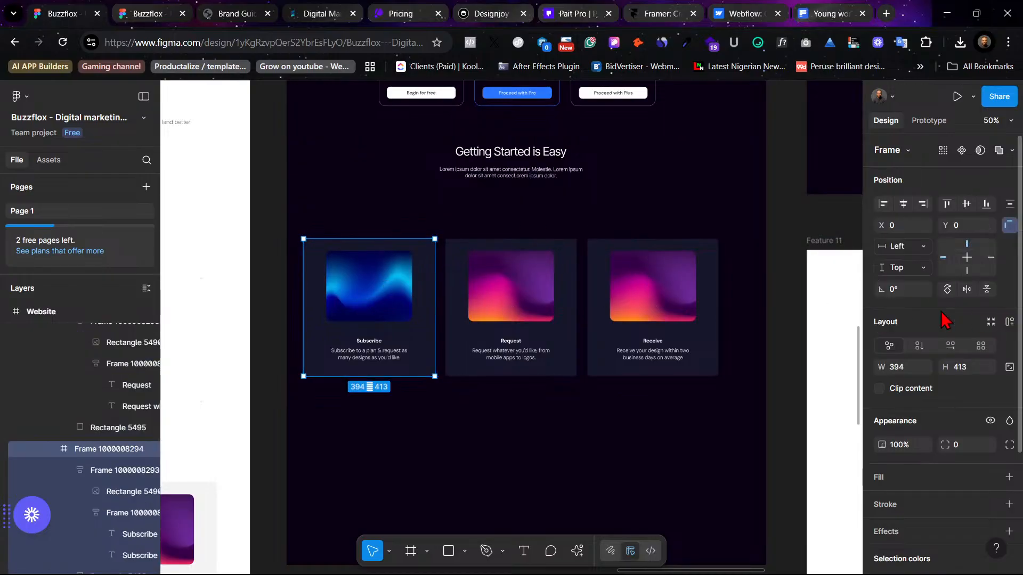
# Step: Move the credit-card-2-back icon out of the Website frame onto the empty canvas beside it
pyautogui.click(510, 210)
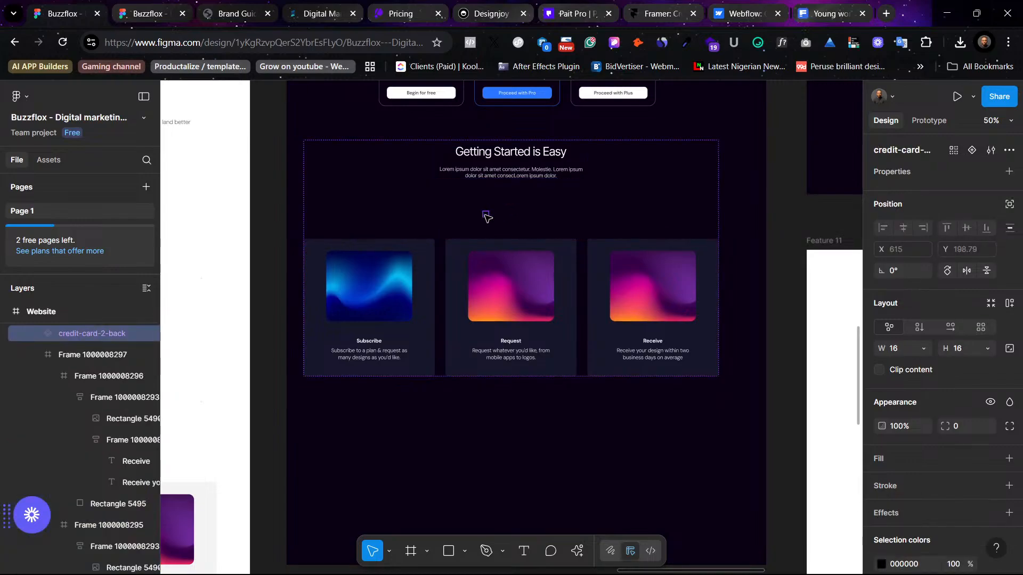
pyautogui.press('Escape')
pyautogui.moveTo(511, 210); pyautogui.dragTo(260, 278)
pyautogui.click(268, 295)
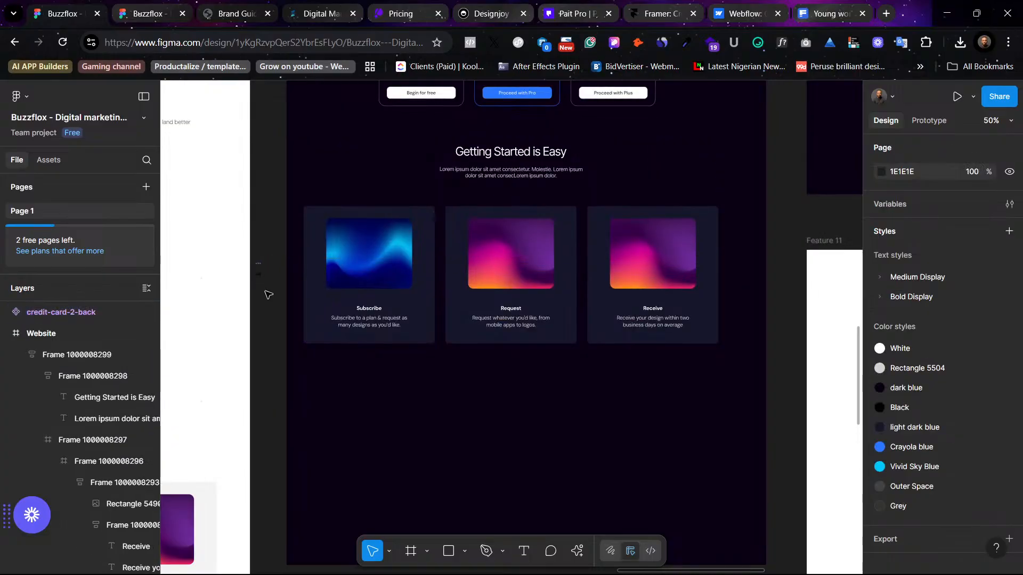
pyautogui.click(260, 270)
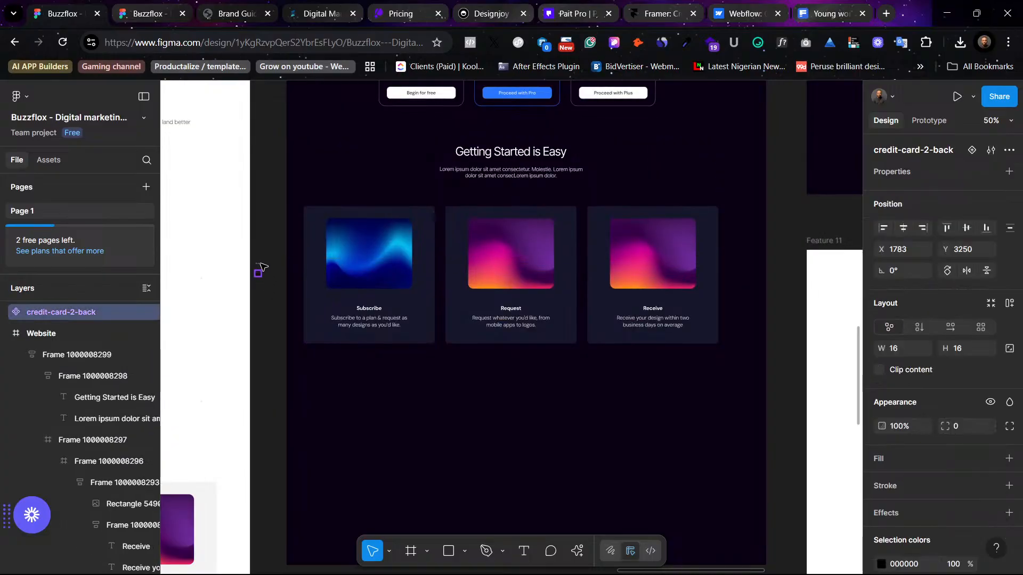
# Step: Try to place the credit-card-2-back icon on the Subscribe card's blue gradient image, then undo the move
pyautogui.hotkey('shift', '2')
pyautogui.click(484, 298)
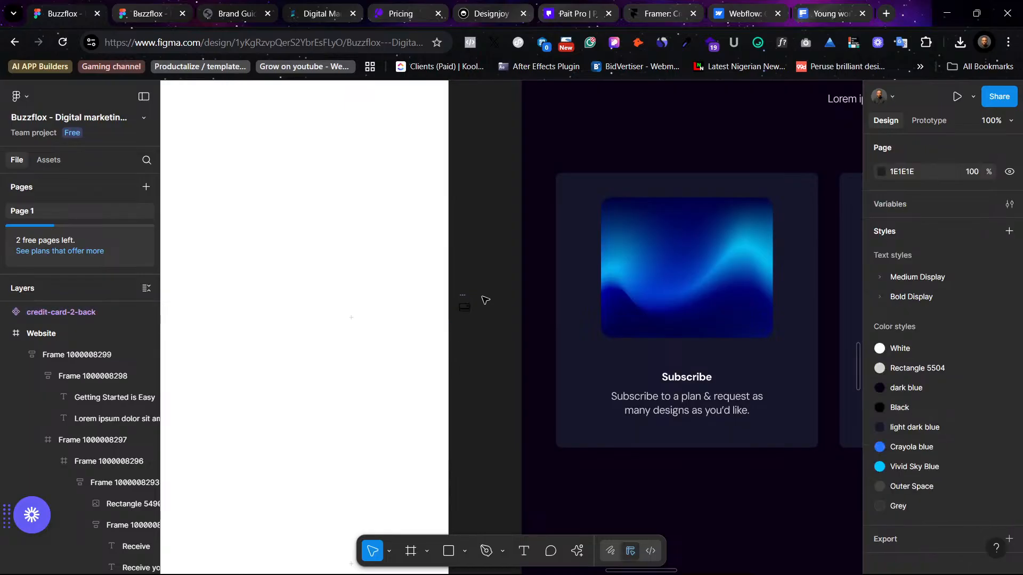
pyautogui.click(463, 297)
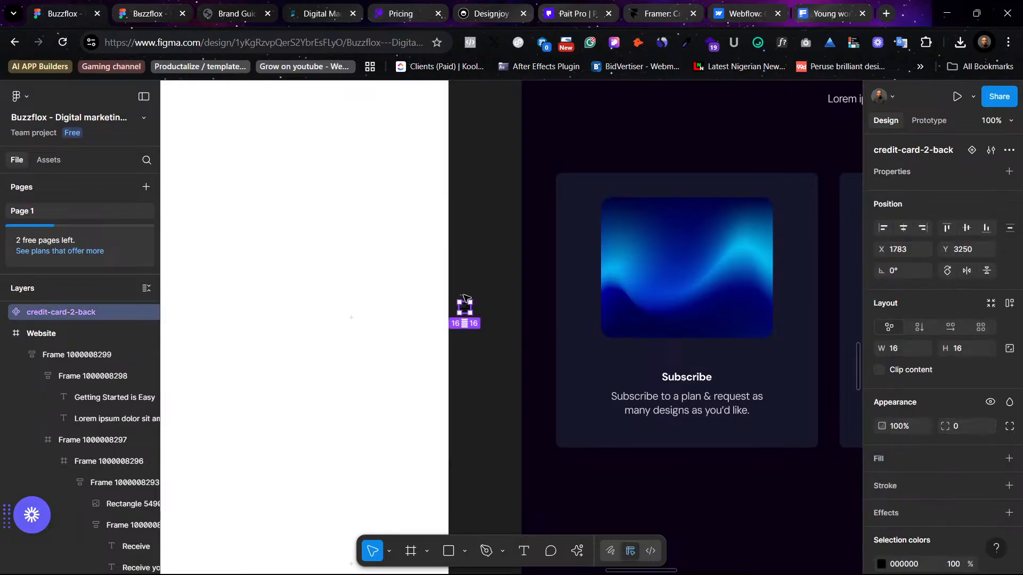
pyautogui.moveTo(463, 297); pyautogui.dragTo(695, 264)
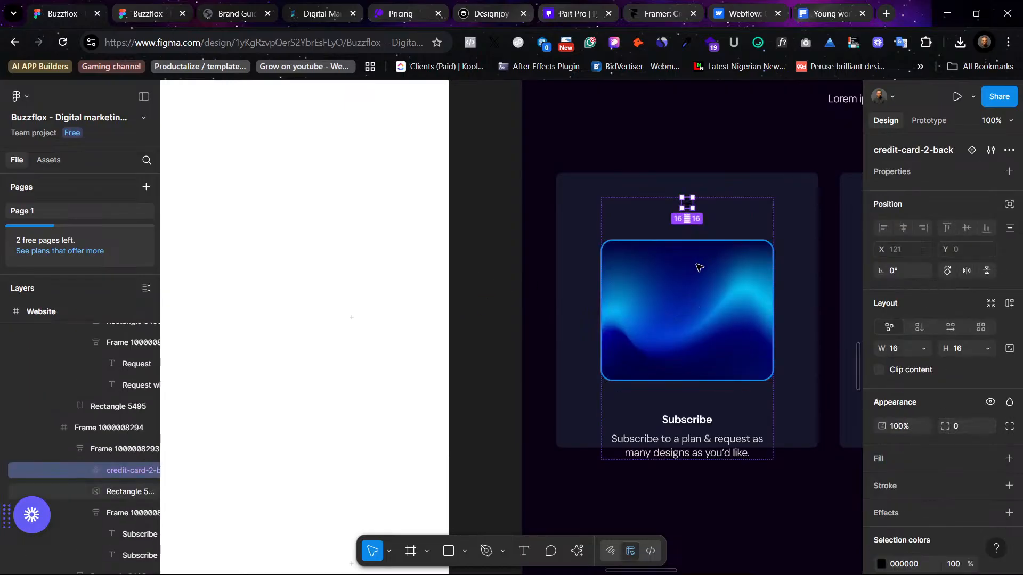
pyautogui.hotkey('ctrl', 'z')
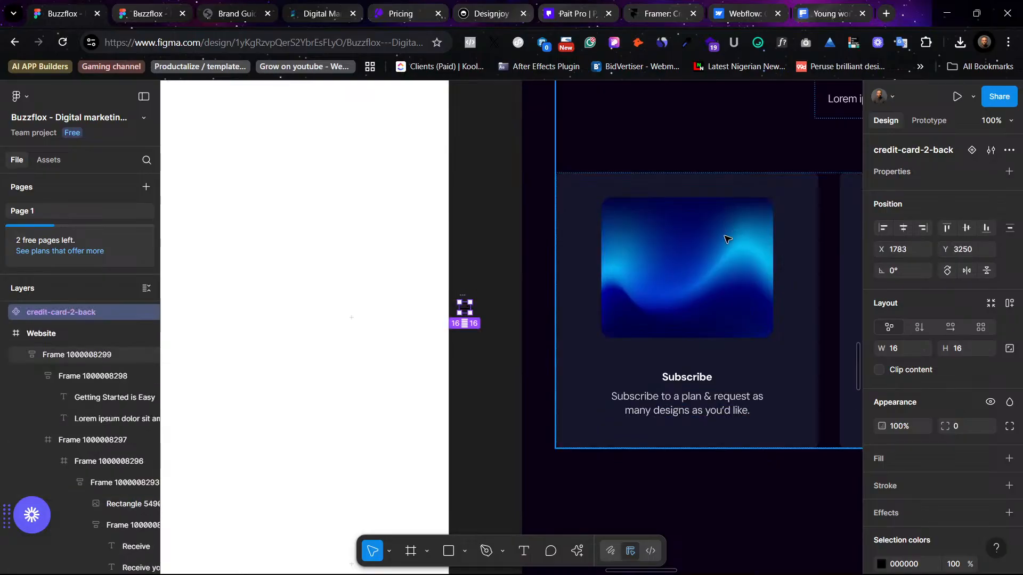
# Step: Remove auto layout from the Subscribe card's content frame and place the credit-card icon over its image at about X 119, Y 99
pyautogui.click(724, 239)
pyautogui.click(724, 239)
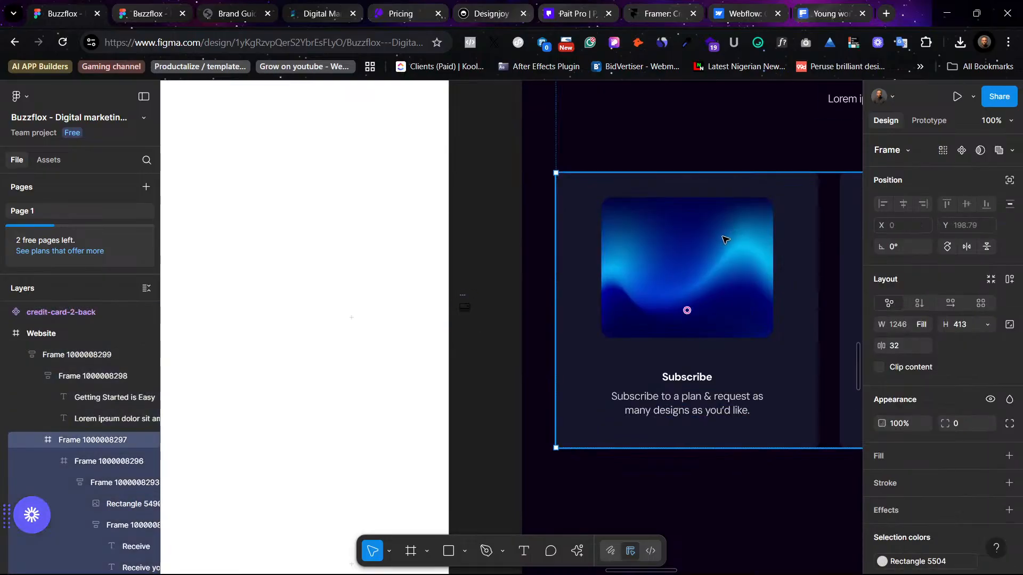
pyautogui.click(725, 239)
pyautogui.click(724, 239)
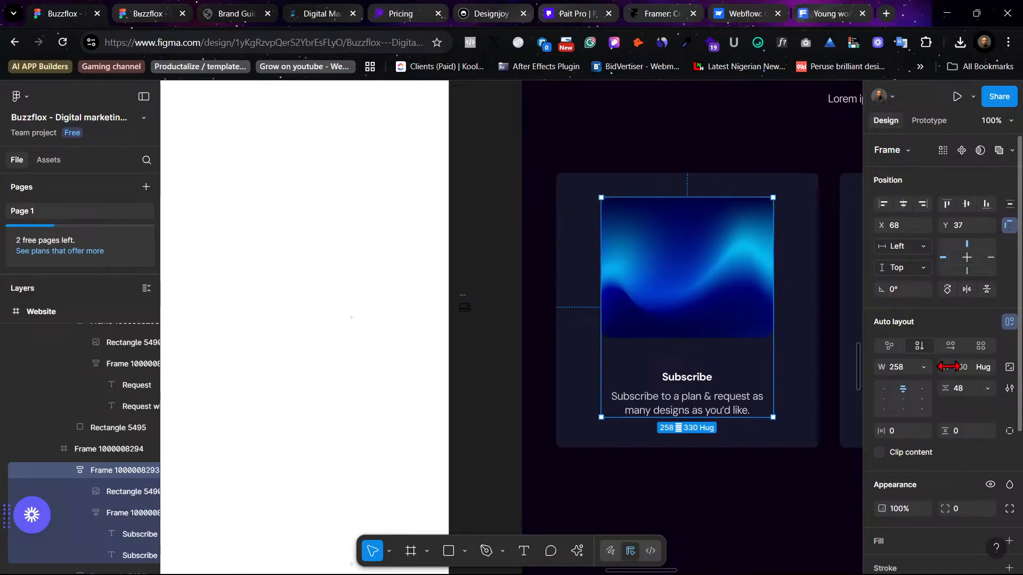
pyautogui.click(1012, 323)
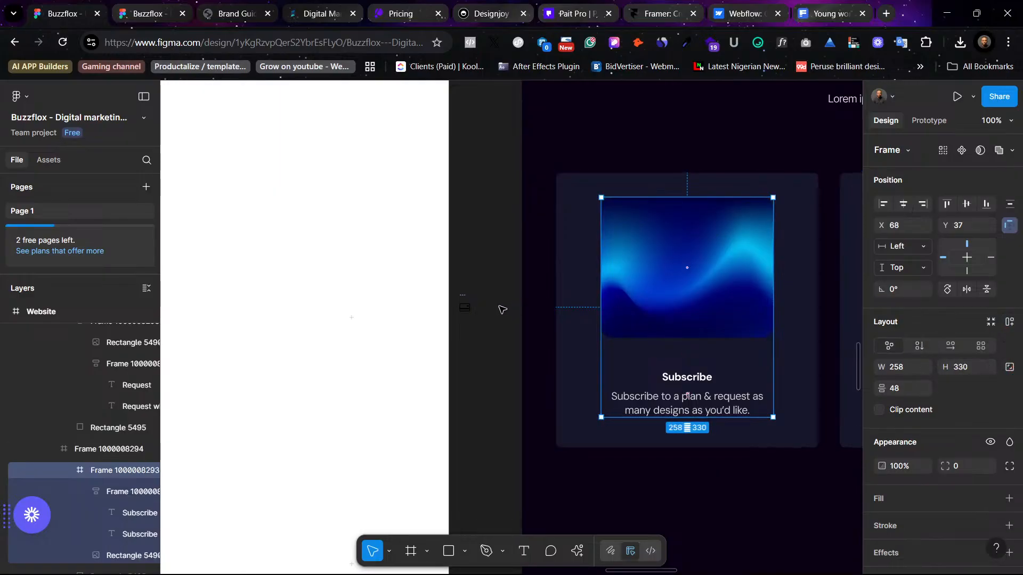
pyautogui.moveTo(472, 304); pyautogui.dragTo(687, 263)
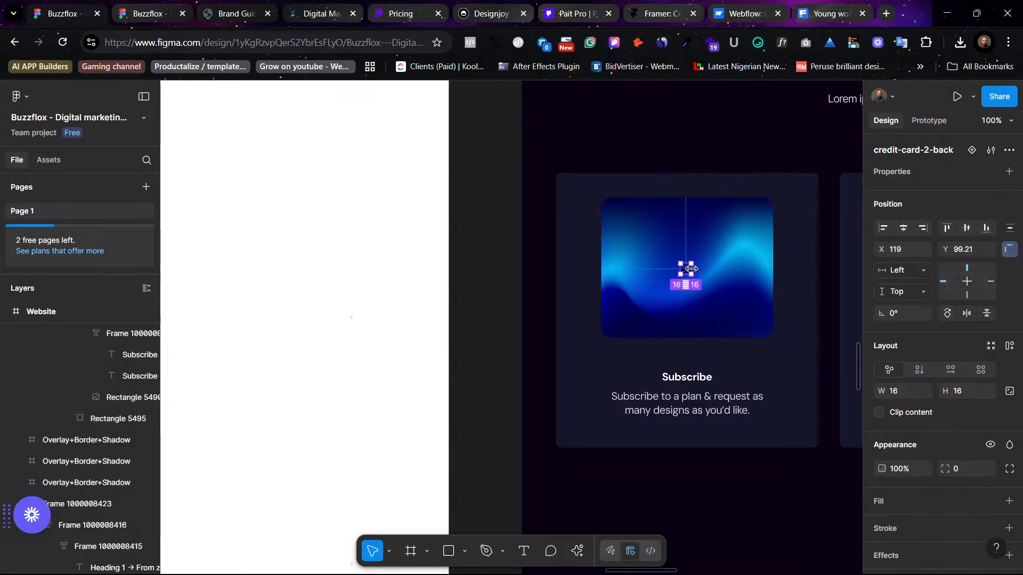
# Step: Scale the credit-card icon on the Subscribe card's image up to 62 × 62 about its center, at X 98, Y 74.21
pyautogui.press('k')
pyautogui.moveTo(693, 268)
pyautogui.mouseDown()
pyautogui.moveTo(723, 268)
pyautogui.moveTo(699, 272)
pyautogui.mouseUp()
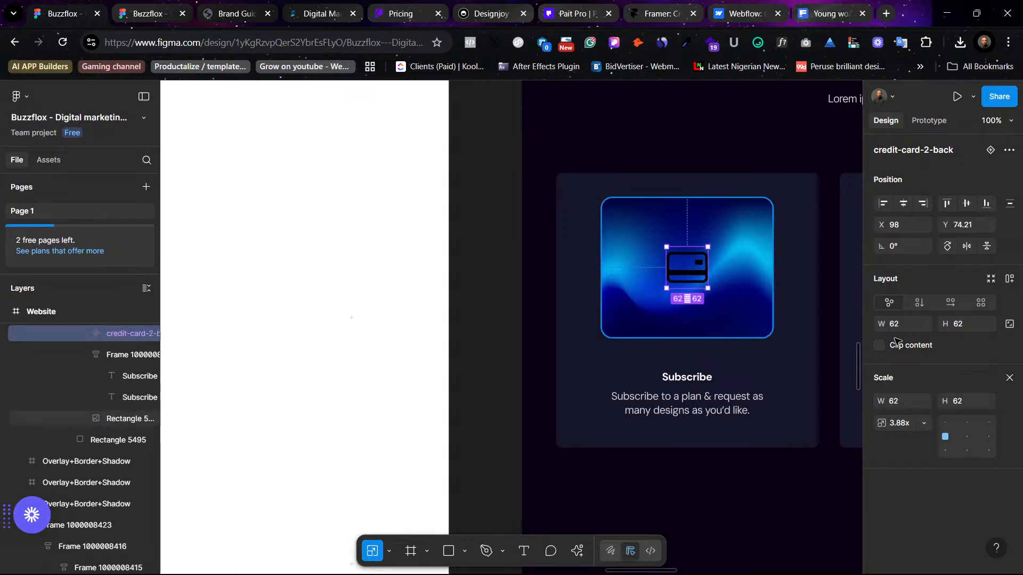
pyautogui.press('v')
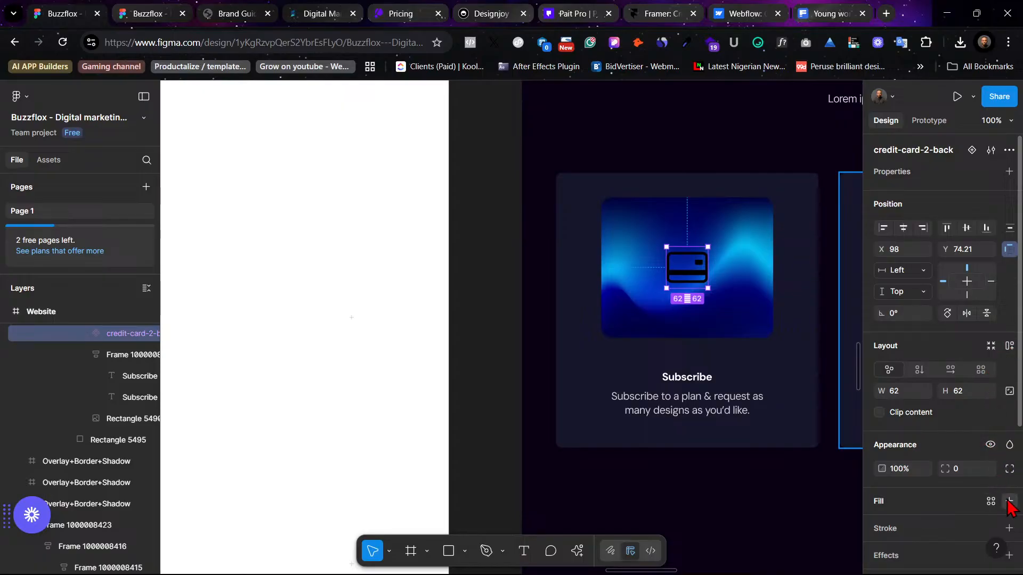
# Step: Recolor the Subscribe card's credit-card icon from black to the library color White
pyautogui.click(1008, 502)
pyautogui.click(1009, 521)
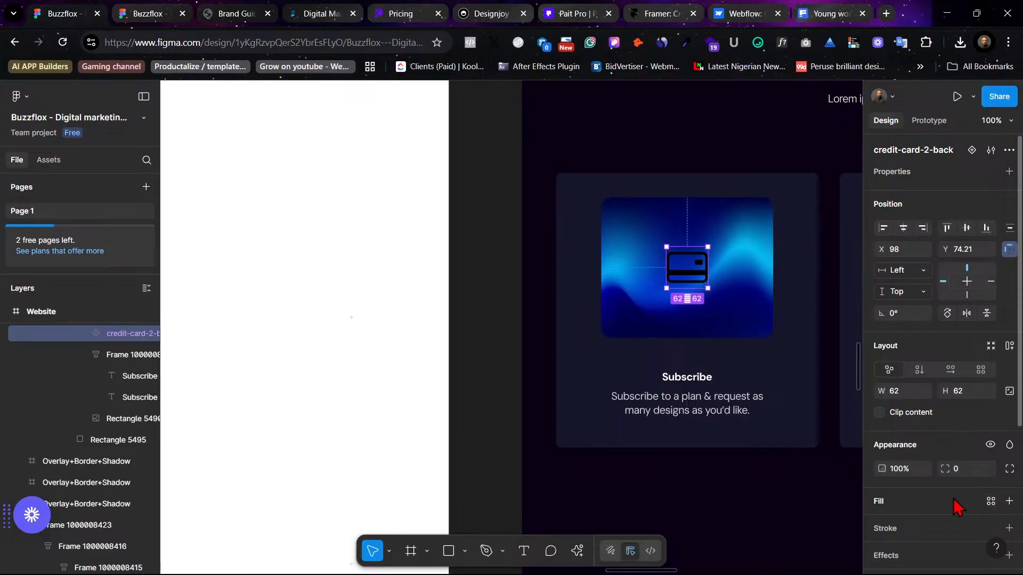
pyautogui.scroll(-2, 954, 506)
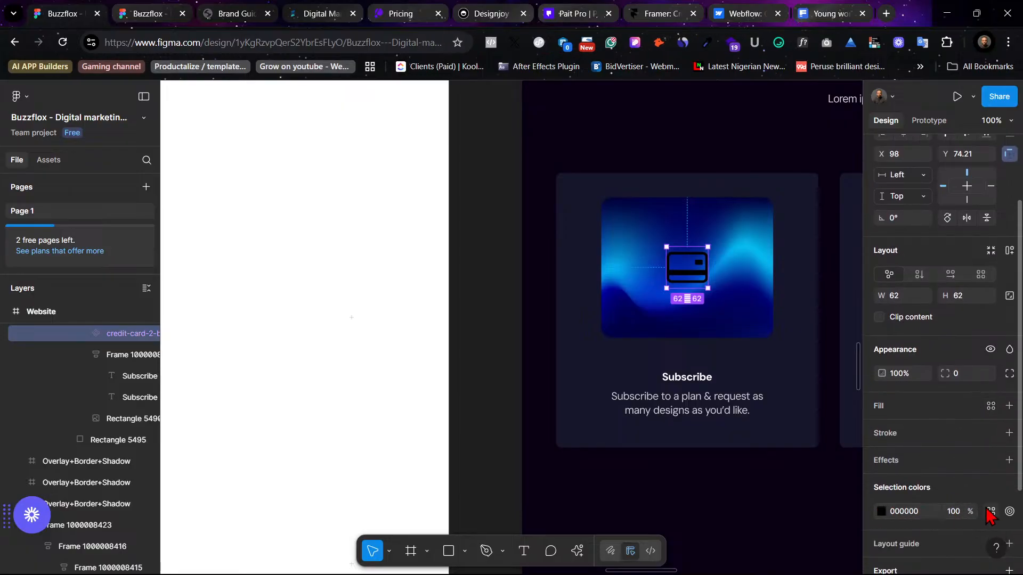
pyautogui.click(991, 511)
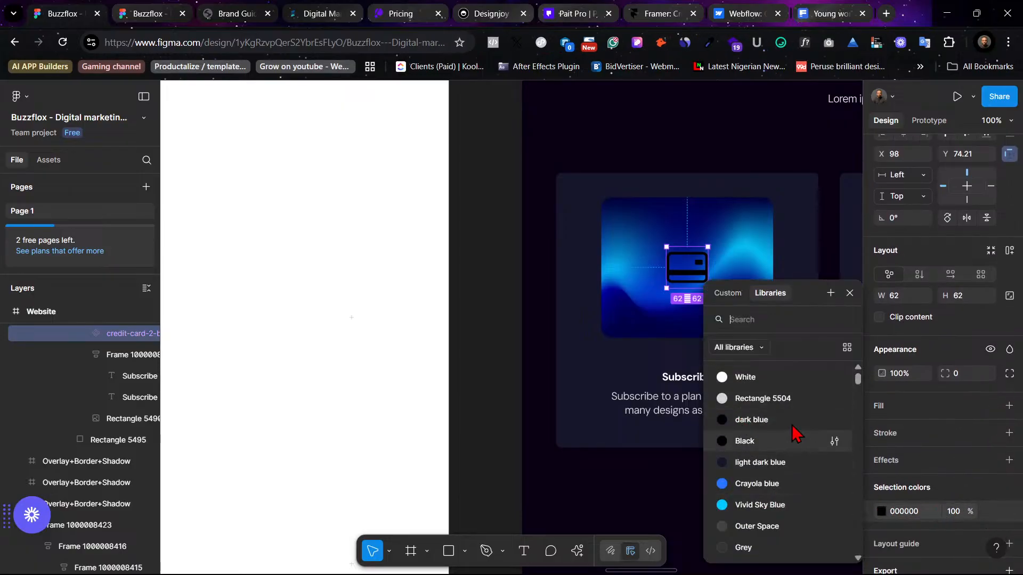
pyautogui.click(783, 378)
pyautogui.hscroll(2, 737, 522)
pyautogui.click(737, 522)
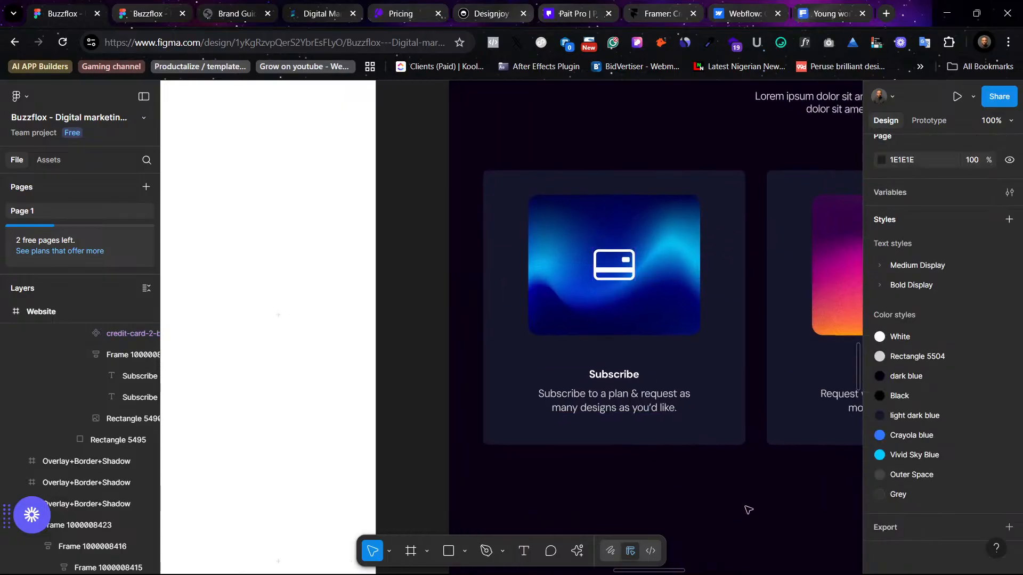
# Step: Copy the Subscribe card's blue gradient image and paste it to replace the Request card's purple image
pyautogui.hotkey('ctrl', '-')
pyautogui.hscroll(2, 747, 511)
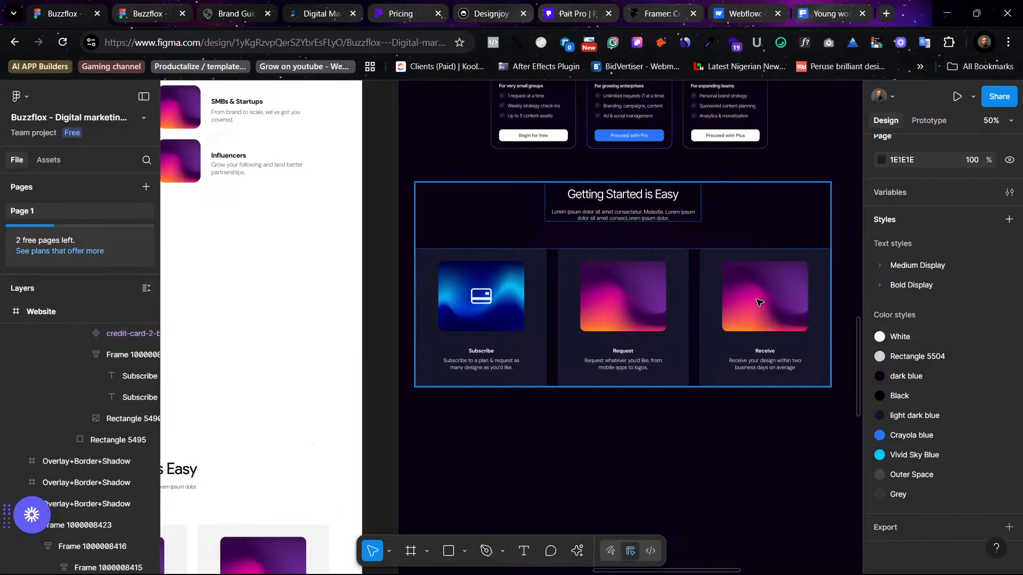
pyautogui.hscroll(1, 751, 299)
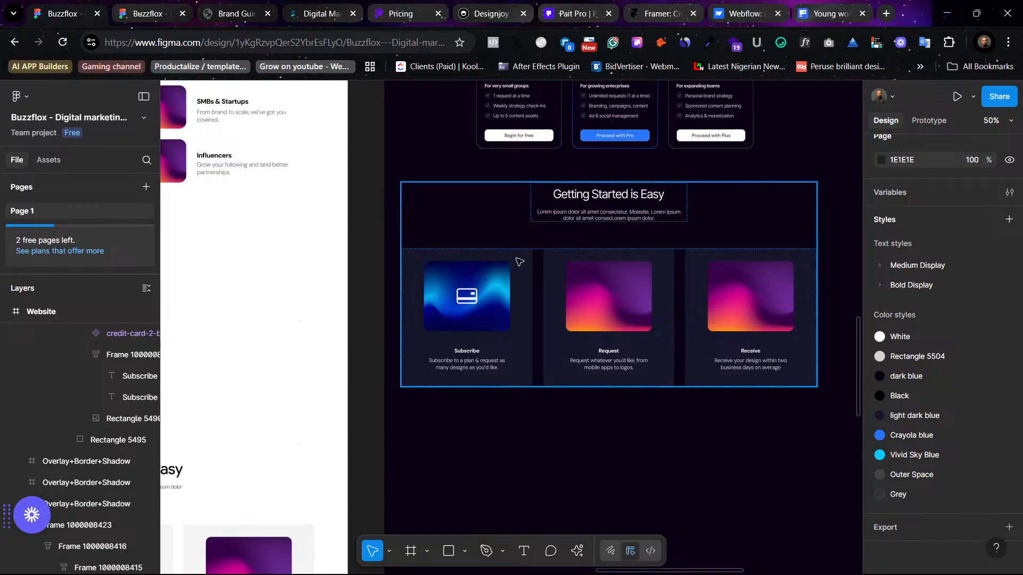
pyautogui.scroll(6, 586, 299)
pyautogui.scroll(-7, 519, 261)
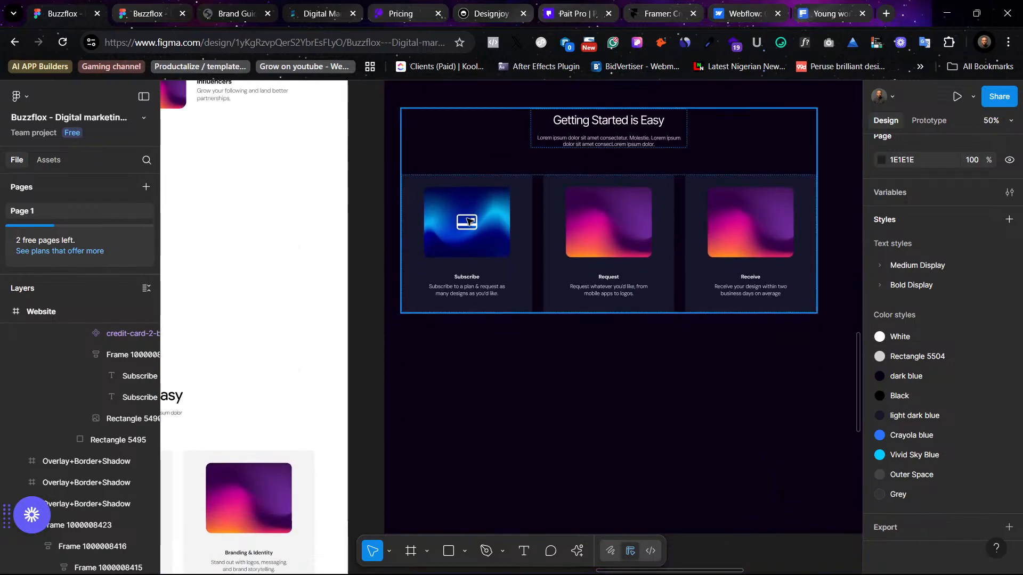
pyautogui.doubleClick(467, 221)
pyautogui.doubleClick(467, 221)
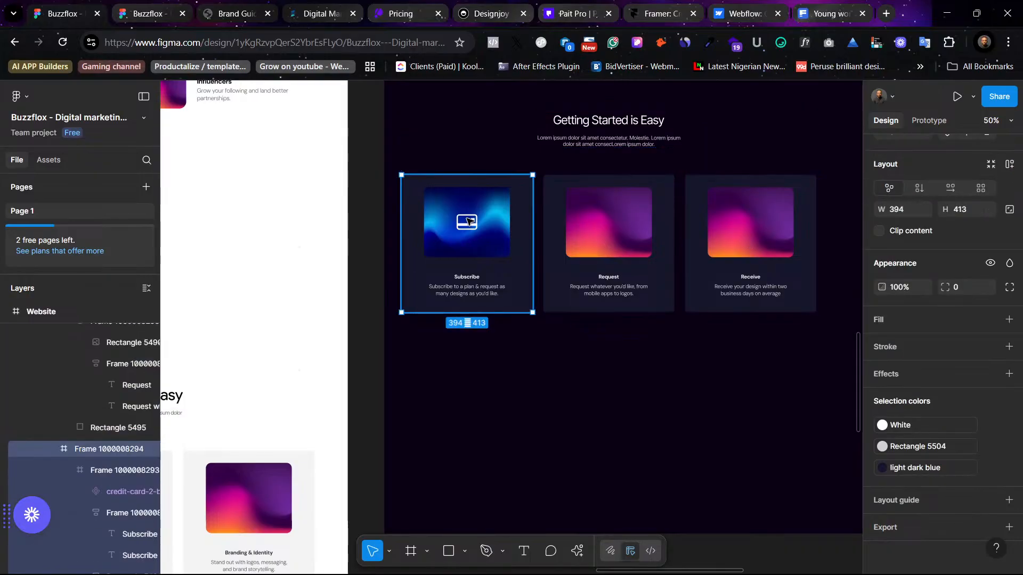
pyautogui.doubleClick(466, 221)
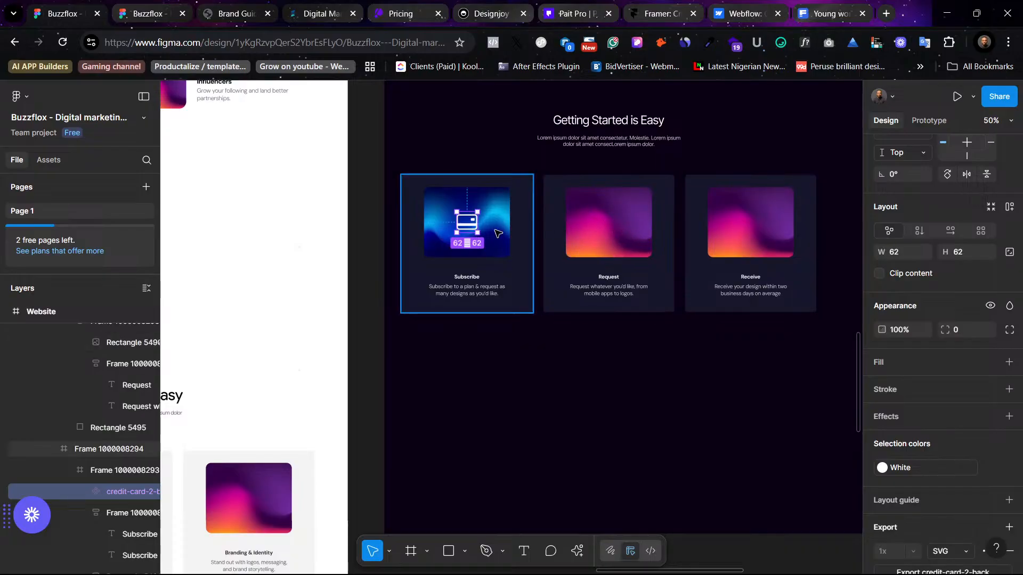
pyautogui.click(520, 229)
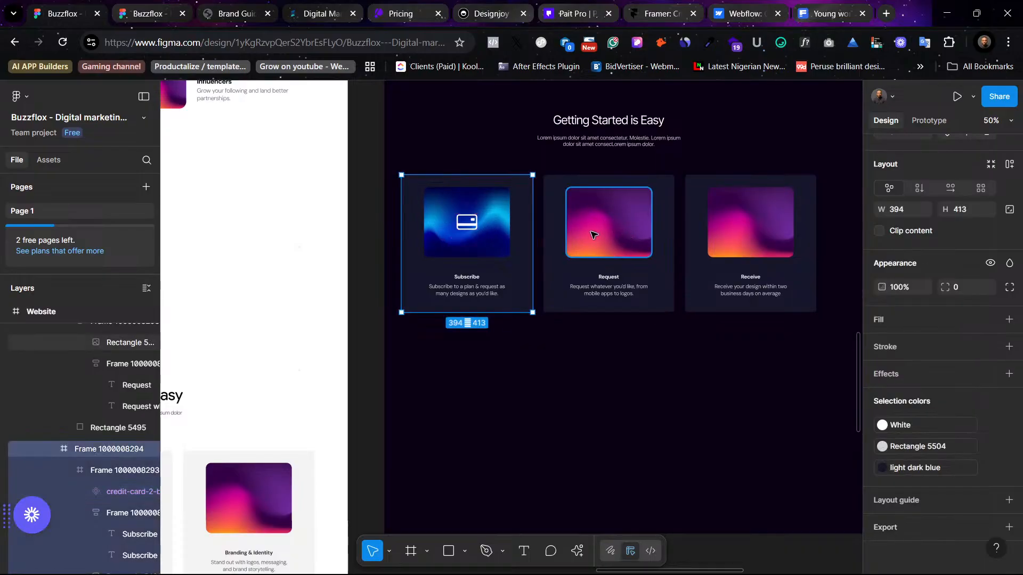
pyautogui.click(501, 234)
pyautogui.click(648, 226)
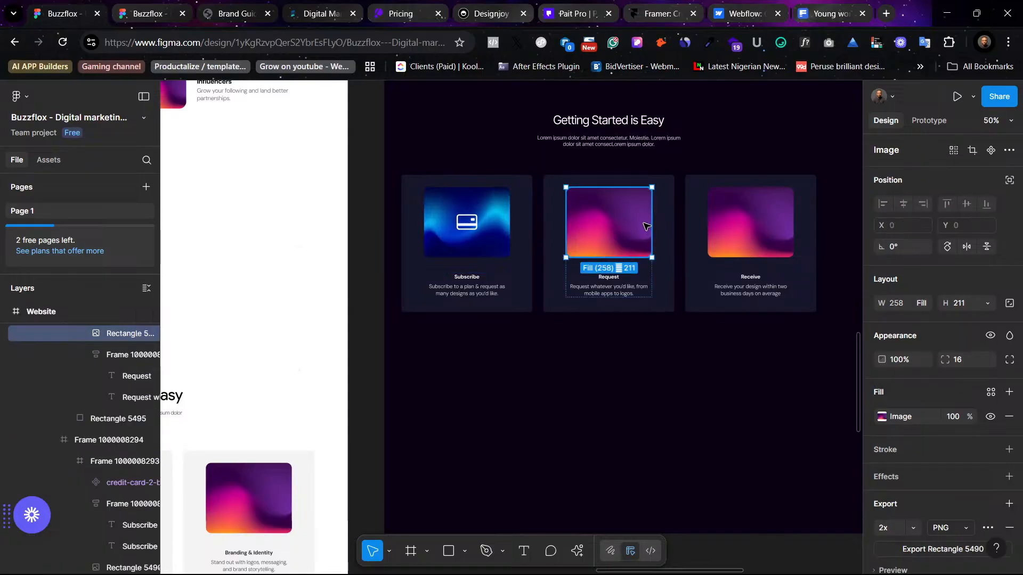
pyautogui.rightClick(648, 226)
pyautogui.click(715, 167)
pyautogui.hotkey('ctrl', 'z')
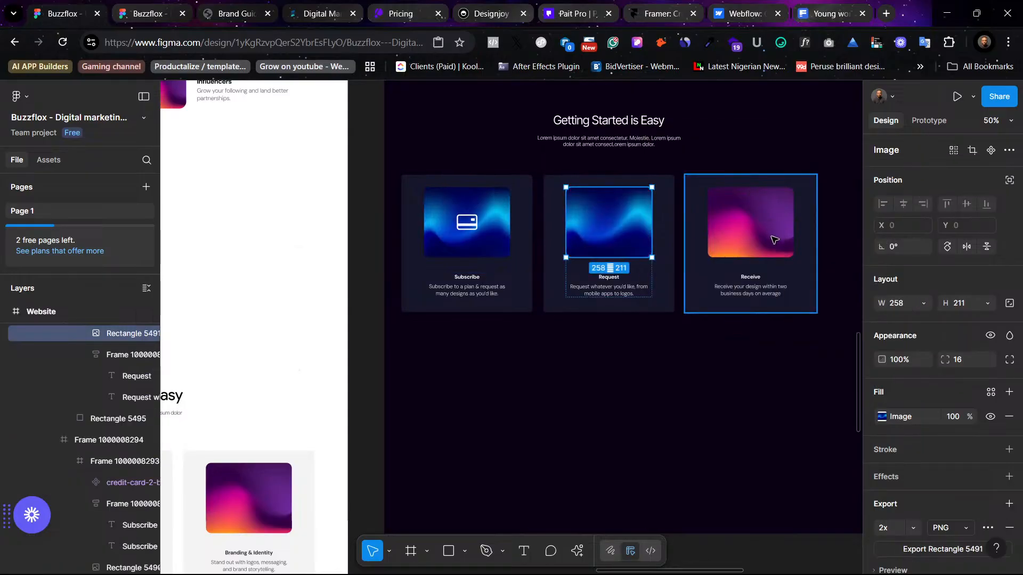
# Step: Replace the Receive card's purple image with the copied blue gradient image
pyautogui.click(788, 241)
pyautogui.rightClick(788, 241)
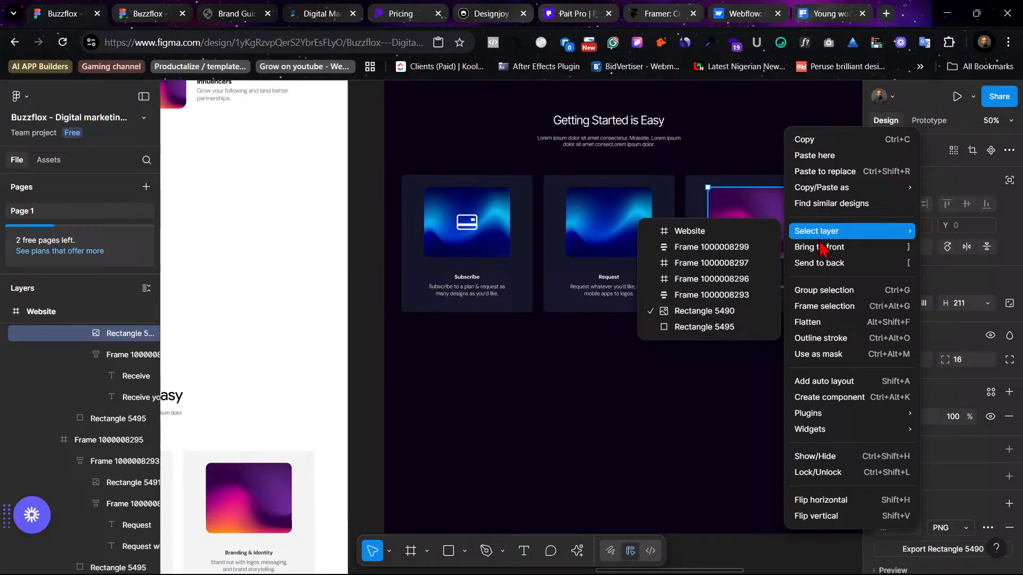
pyautogui.click(852, 171)
pyautogui.click(772, 388)
# Step: Remove auto layout from the Request card's content frame holding its image and text
pyautogui.scroll(5, 775, 388)
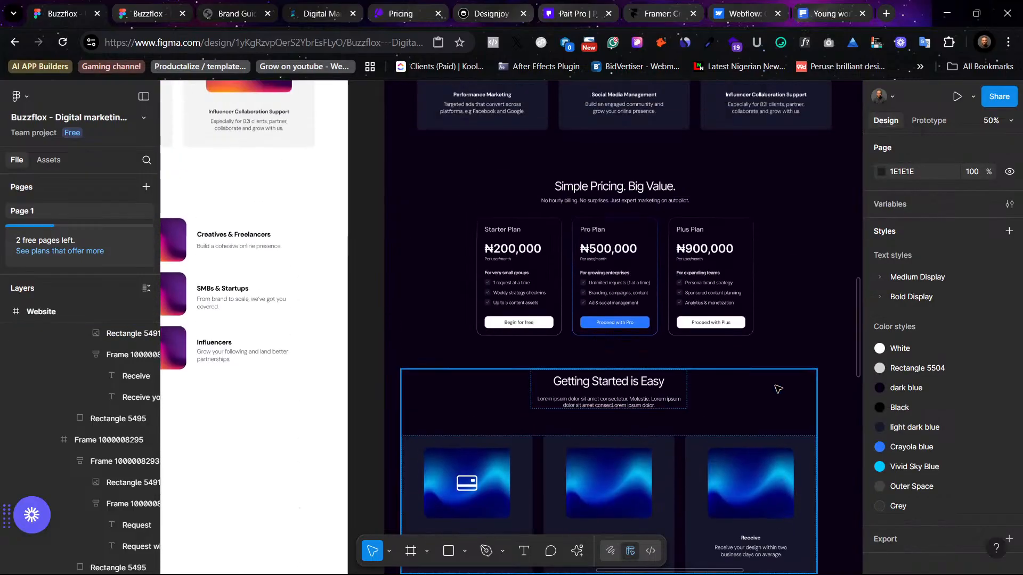
pyautogui.scroll(-3, 778, 389)
pyautogui.click(468, 315)
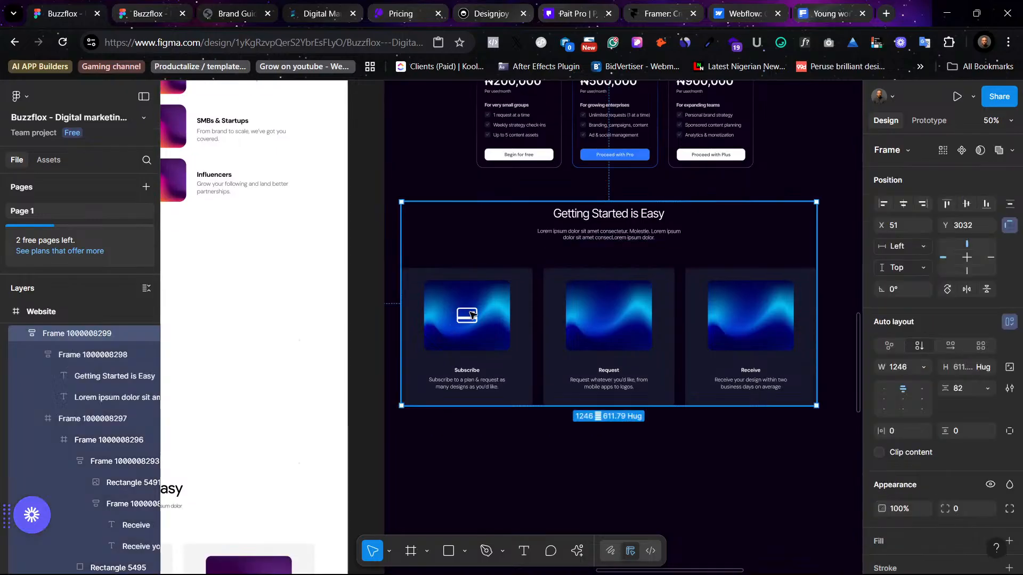
pyautogui.click(610, 332)
pyautogui.click(611, 332)
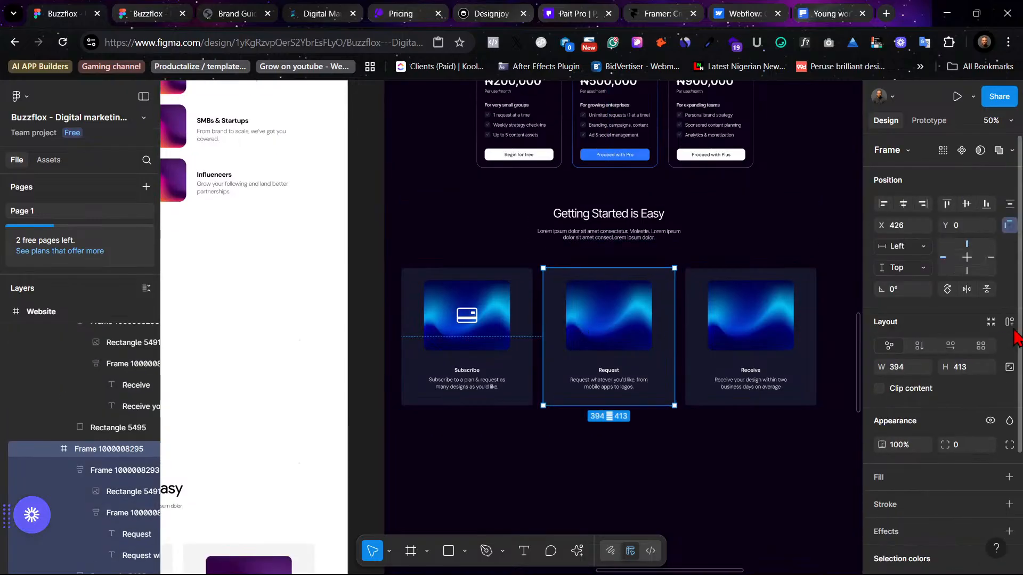
pyautogui.press('Return')
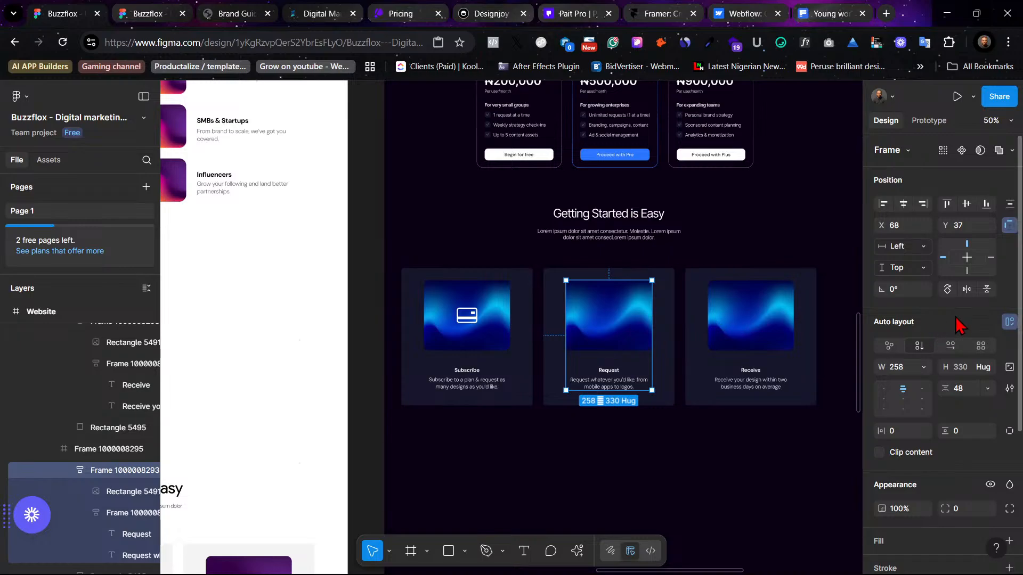
# Step: Remove auto layout from the Receive card's content frame holding its image and text
pyautogui.click(744, 301)
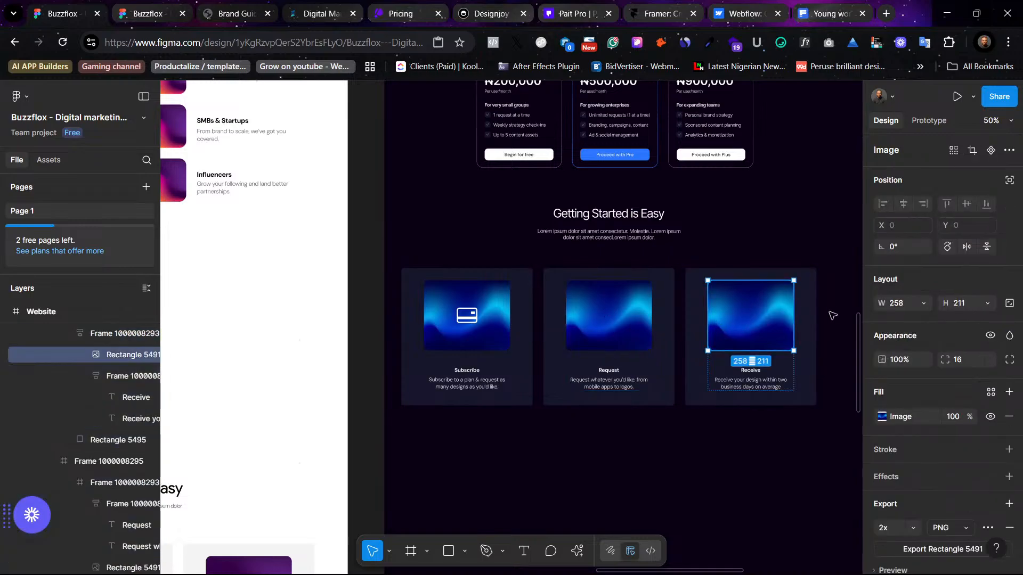
pyautogui.press('Escape')
pyautogui.click(768, 318)
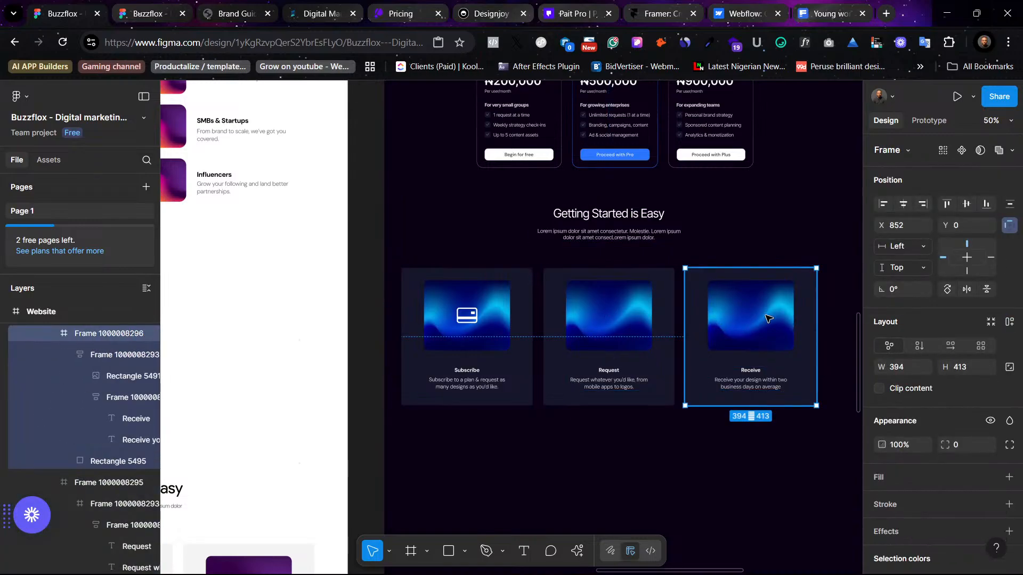
pyautogui.doubleClick(767, 318)
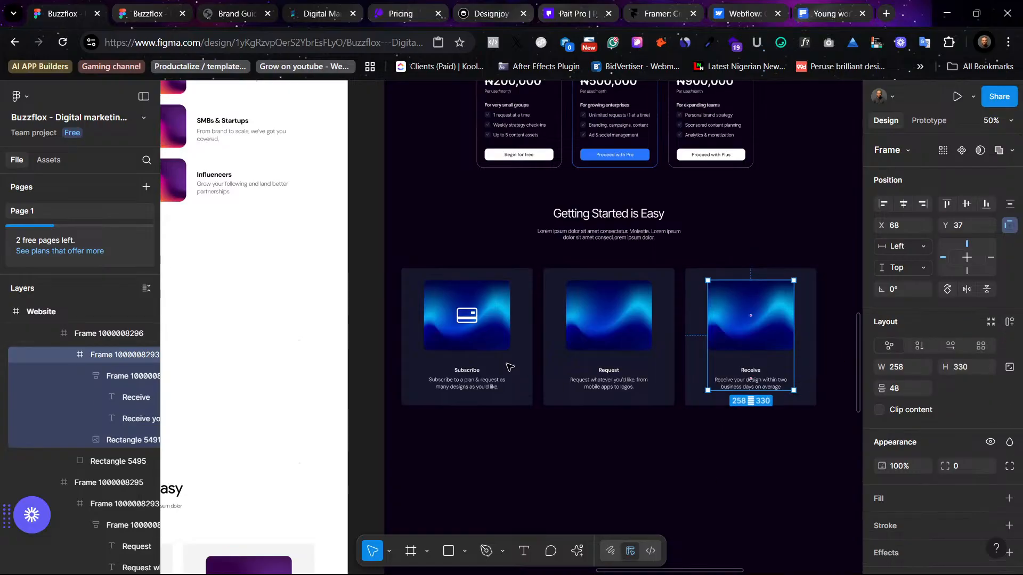
# Step: Duplicate the white credit-card icon onto the Request and Receive card images, placing the Receive copy at X 98, Y 74.21
pyautogui.press('Escape')
pyautogui.click(463, 318)
pyautogui.doubleClick(463, 318)
pyautogui.doubleClick(464, 318)
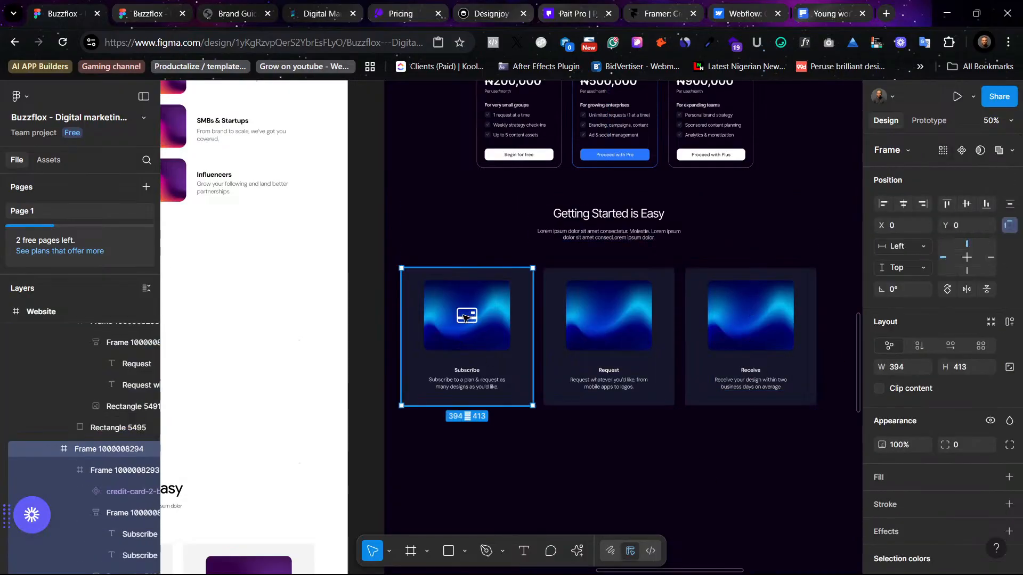
pyautogui.doubleClick(463, 318)
pyautogui.doubleClick(464, 318)
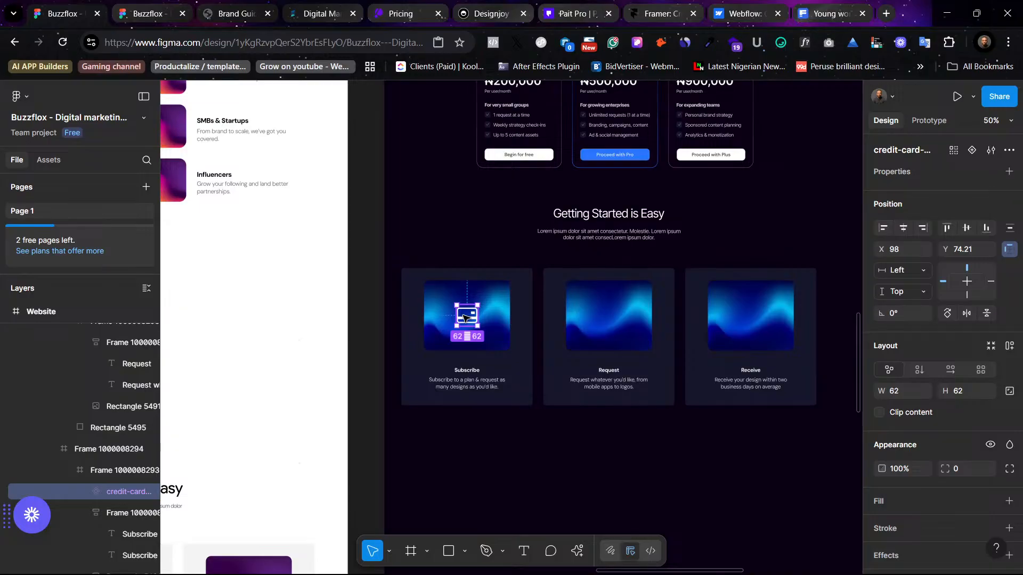
pyautogui.moveTo(464, 318); pyautogui.dragTo(748, 323)
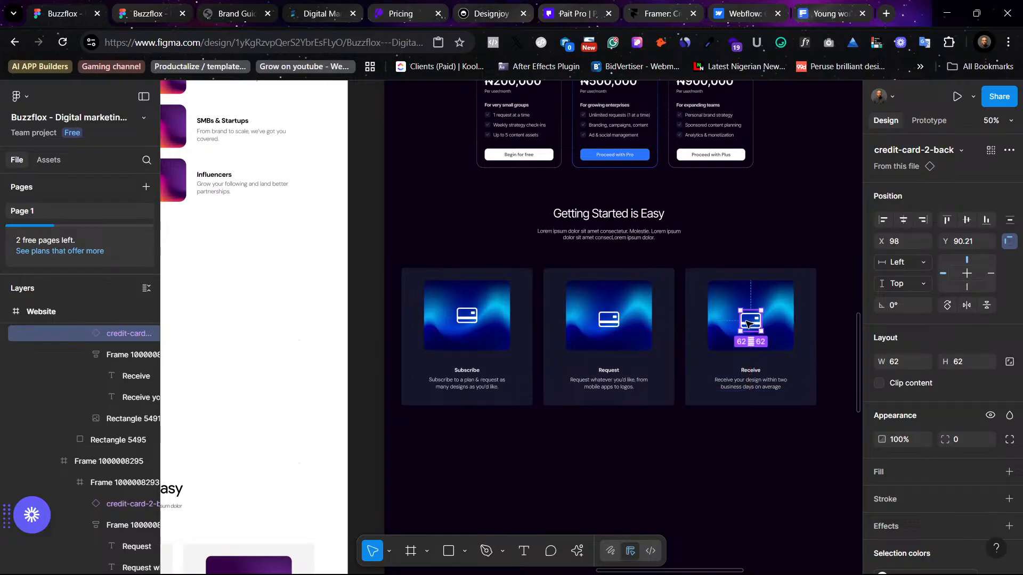
pyautogui.moveTo(744, 321); pyautogui.dragTo(751, 318)
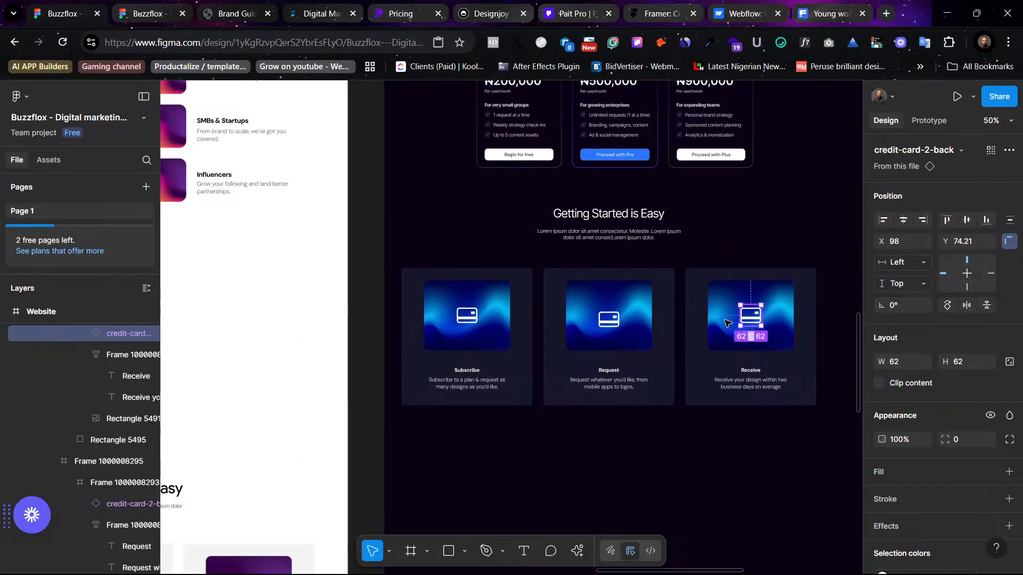
pyautogui.click(621, 450)
pyautogui.click(503, 362)
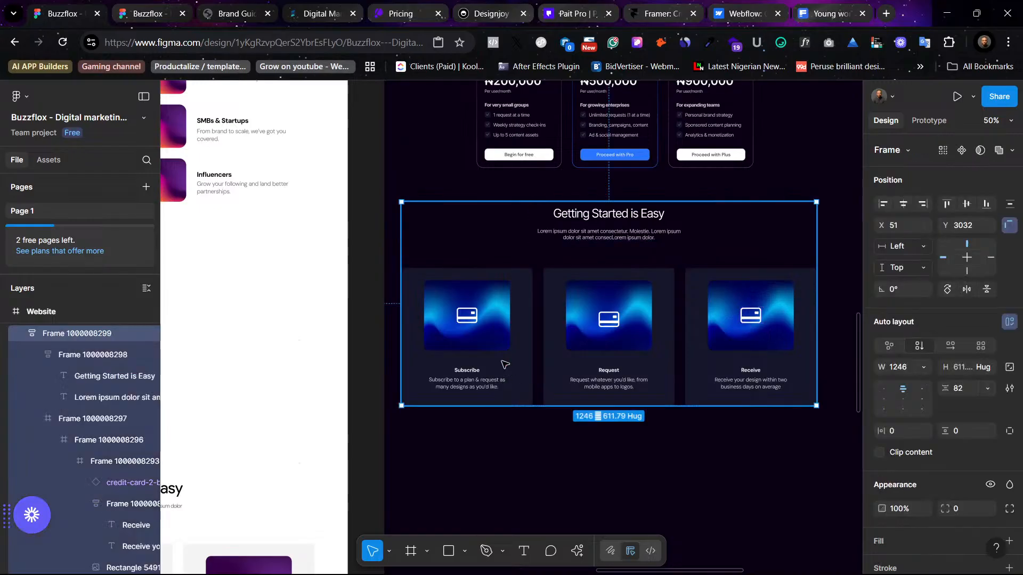
pyautogui.hotkey('shift', '0')
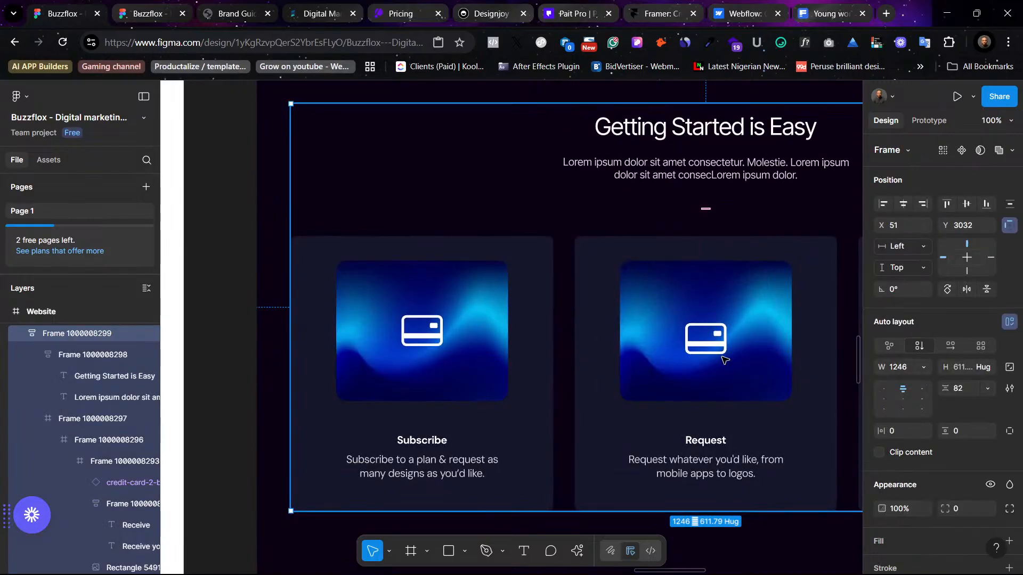
pyautogui.hscroll(3, 725, 361)
pyautogui.click(607, 343)
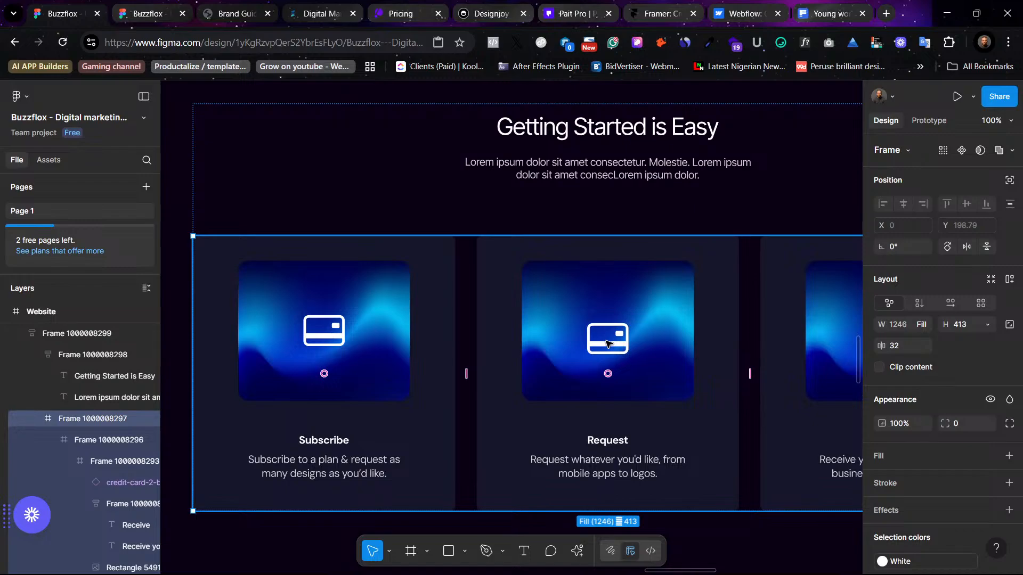
pyautogui.doubleClick(607, 344)
pyautogui.doubleClick(607, 343)
pyautogui.doubleClick(607, 343)
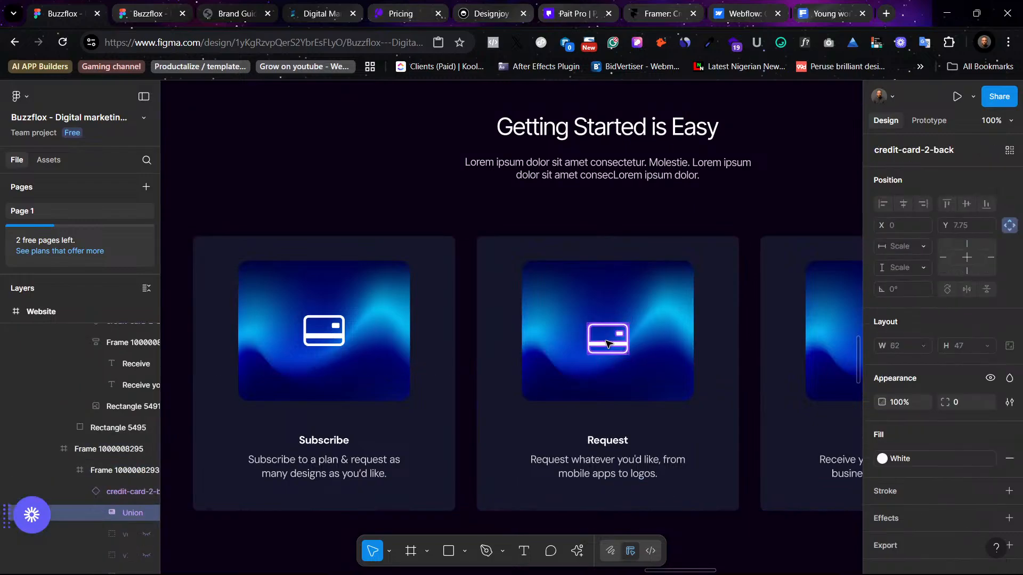
pyautogui.click(685, 375)
pyautogui.click(606, 356)
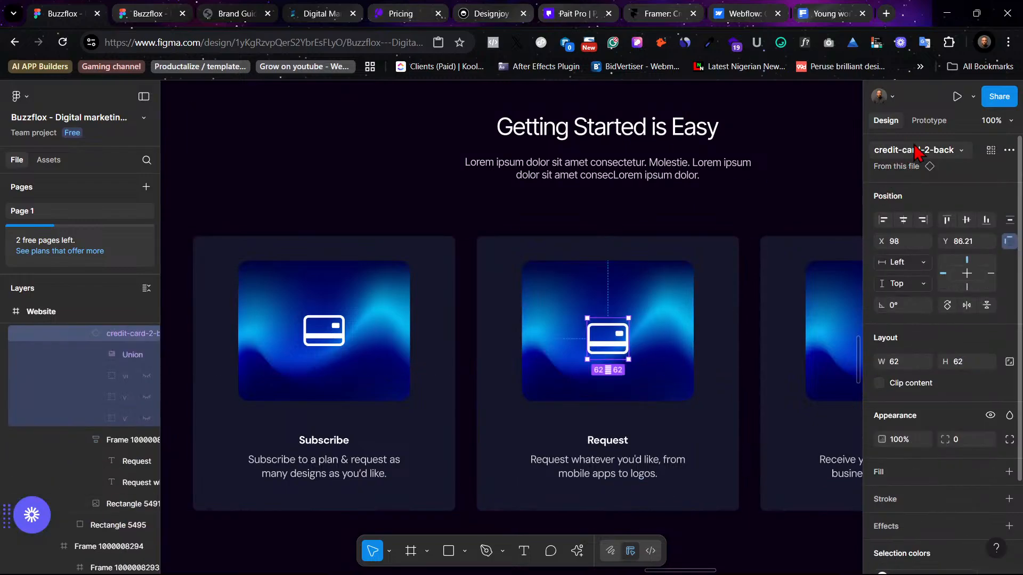
pyautogui.click(950, 153)
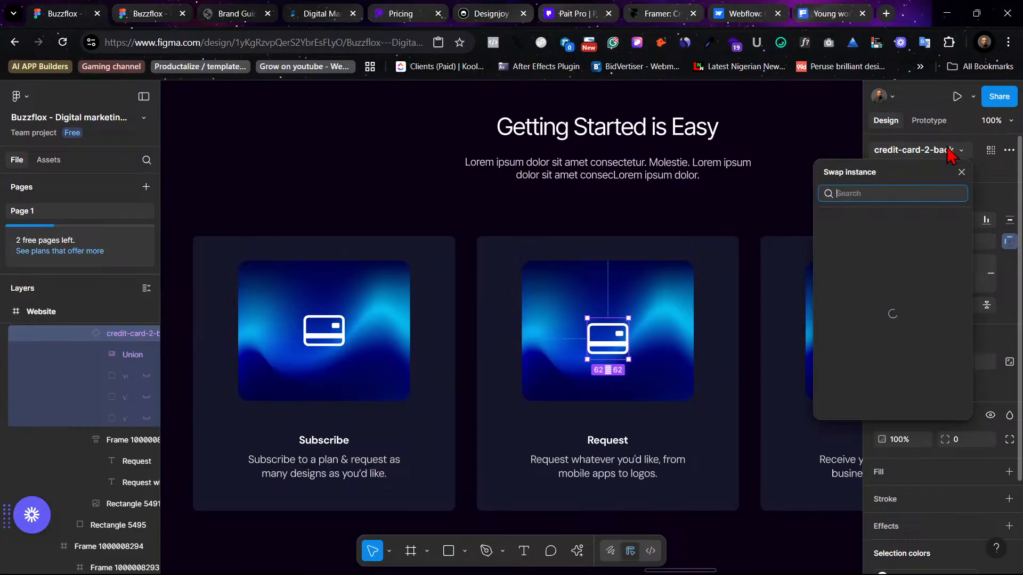
pyautogui.click(814, 124)
# Step: Switch to the Design system file and copy Section 1, the section containing all the icon components
pyautogui.hotkey('ctrl', '-')
pyautogui.hotkey('ctrl', '-')
pyautogui.hotkey('ctrl', '-')
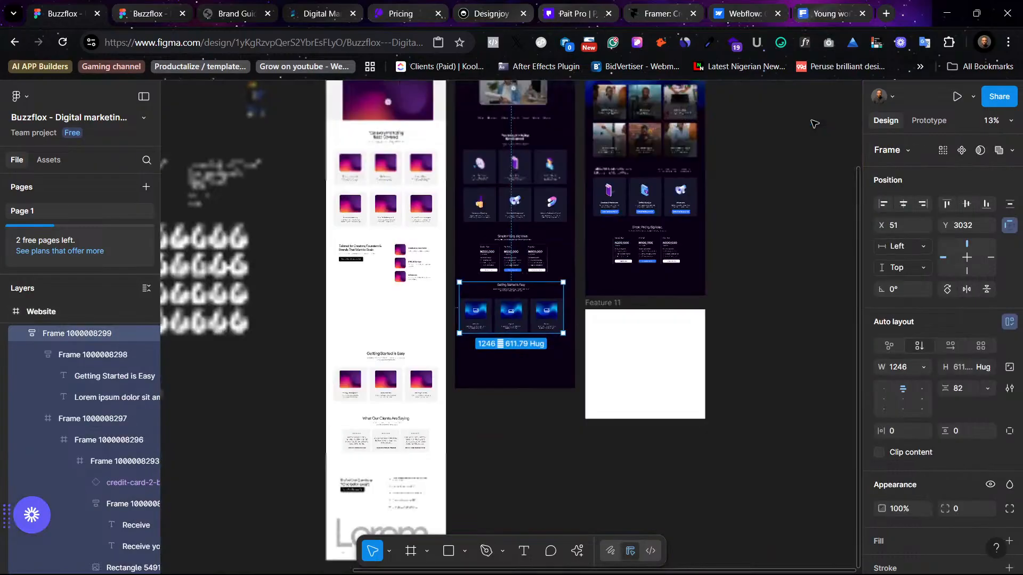
pyautogui.moveTo(506, 560)
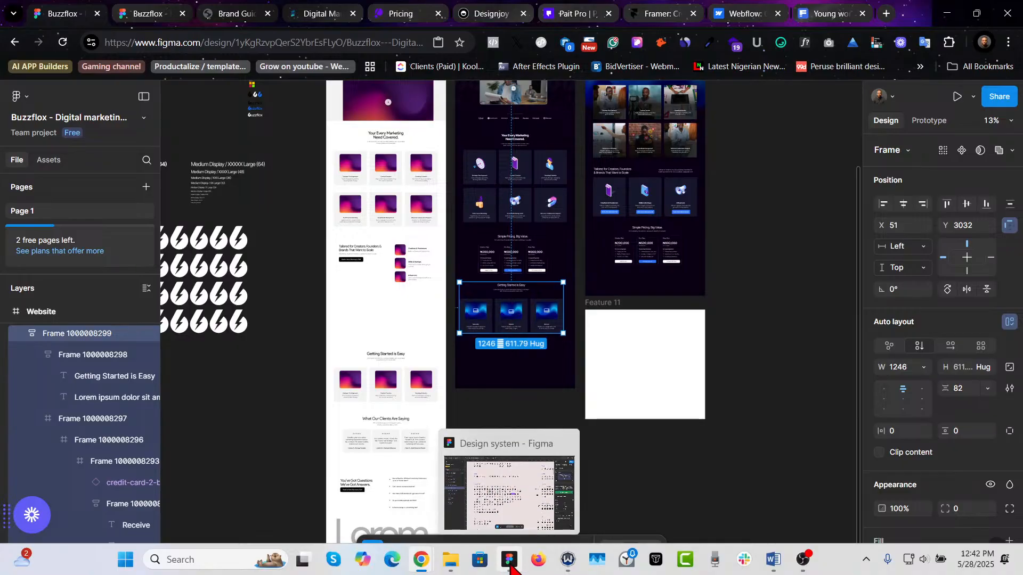
pyautogui.click(509, 482)
pyautogui.click(497, 277)
pyautogui.scroll(-5, 496, 278)
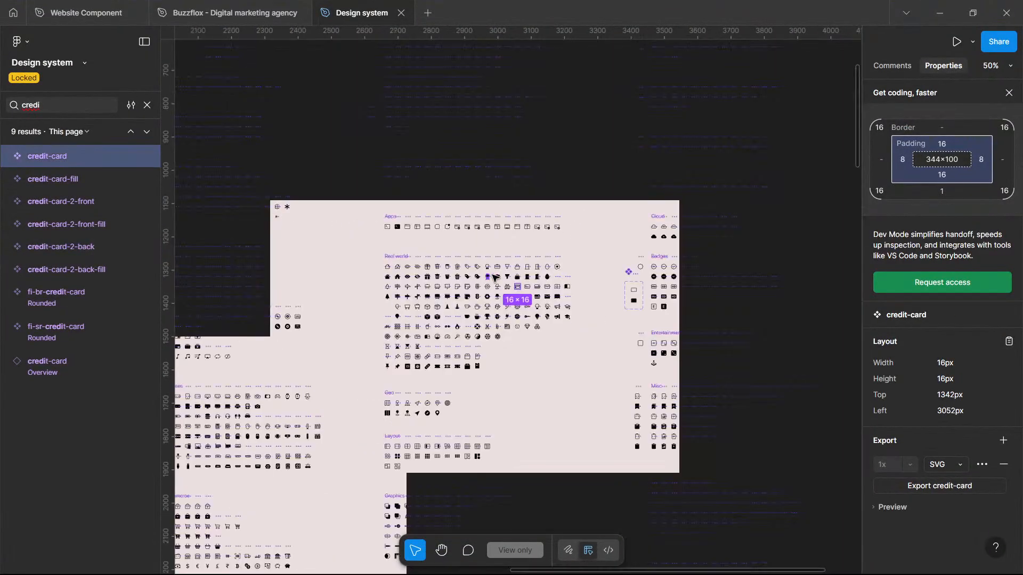
pyautogui.scroll(-3, 559, 304)
pyautogui.click(652, 338)
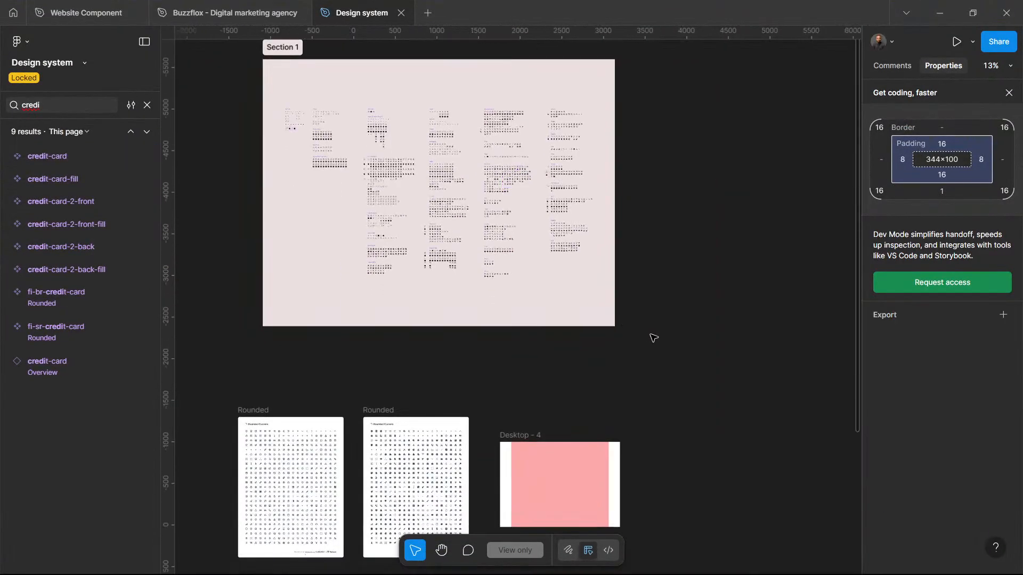
pyautogui.click(275, 56)
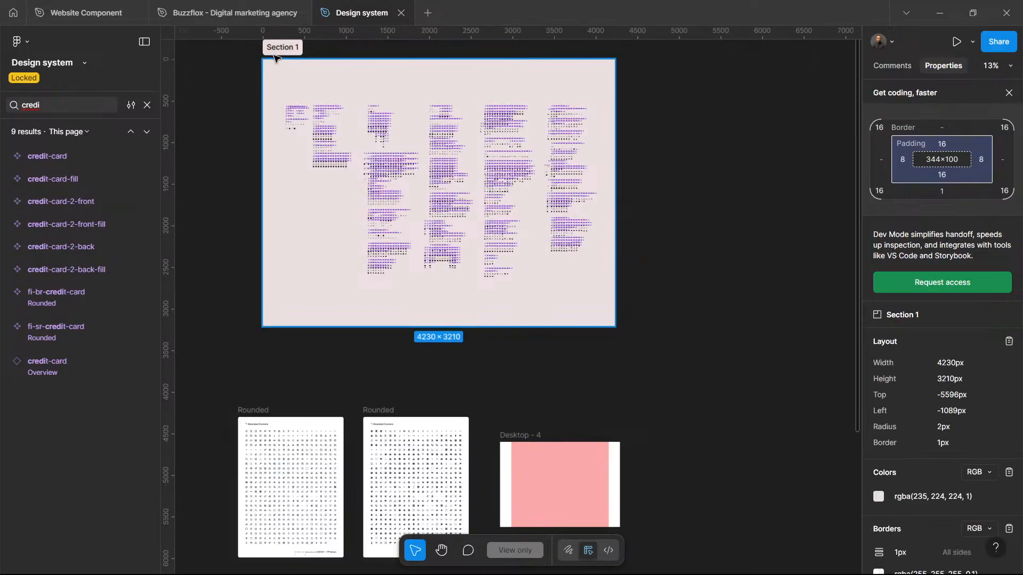
# Step: Return to the Buzzflox file and paste Section 1 on the empty canvas beside the text style samples
pyautogui.click(939, 12)
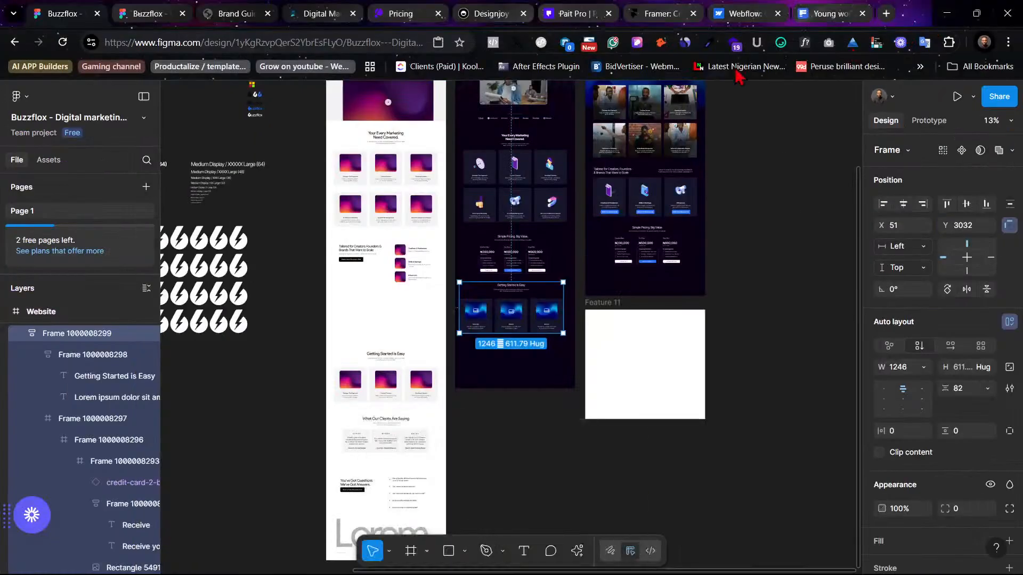
pyautogui.hscroll(-8, 745, 231)
pyautogui.rightClick(290, 180)
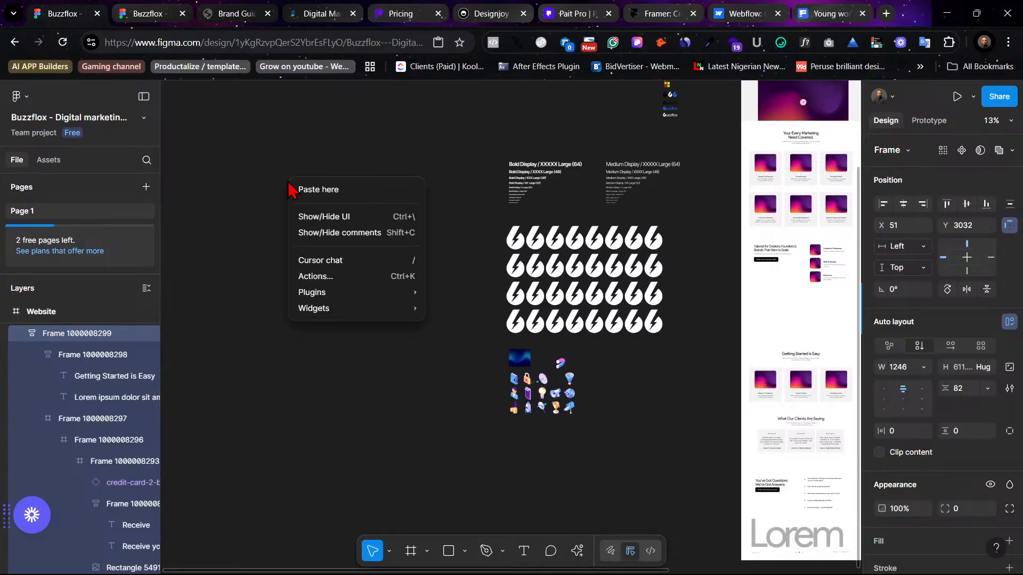
pyautogui.click(331, 190)
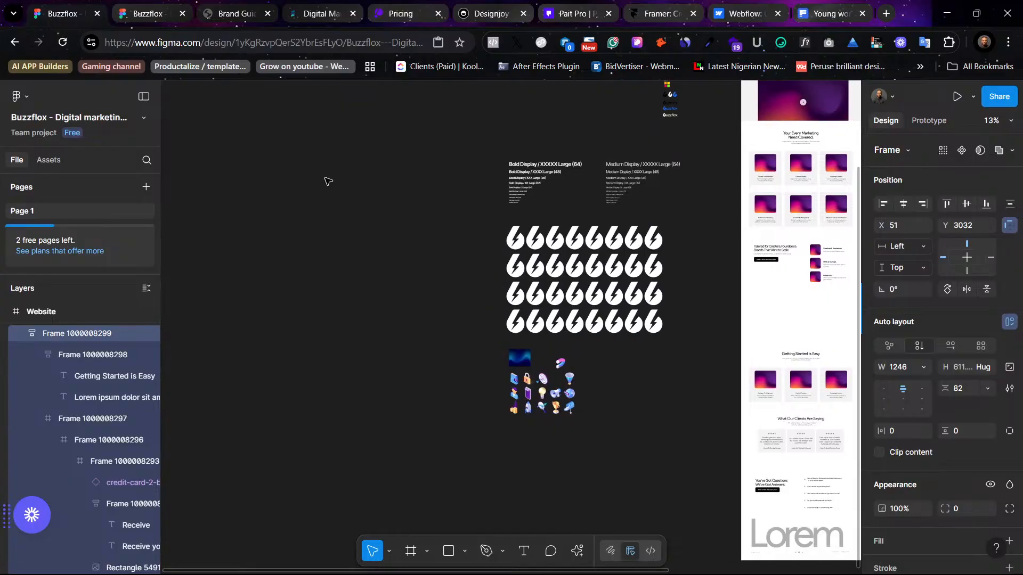
pyautogui.moveTo(299, 174)
pyautogui.mouseDown()
pyautogui.moveTo(149, 160)
pyautogui.moveTo(168, 172)
pyautogui.moveTo(172, 190)
pyautogui.moveTo(307, 193)
pyautogui.mouseUp()
pyautogui.moveTo(397, 171); pyautogui.dragTo(442, 168)
pyautogui.hscroll(5, 345, 191)
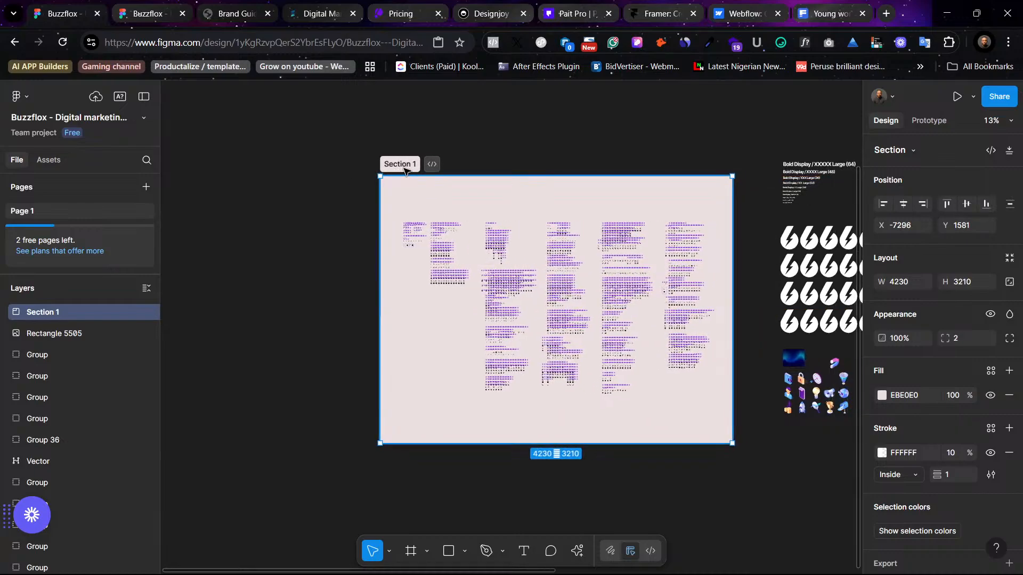
# Step: Select the credit-card icon on the Request card's image and open its instance swap list
pyautogui.hscroll(10, 406, 171)
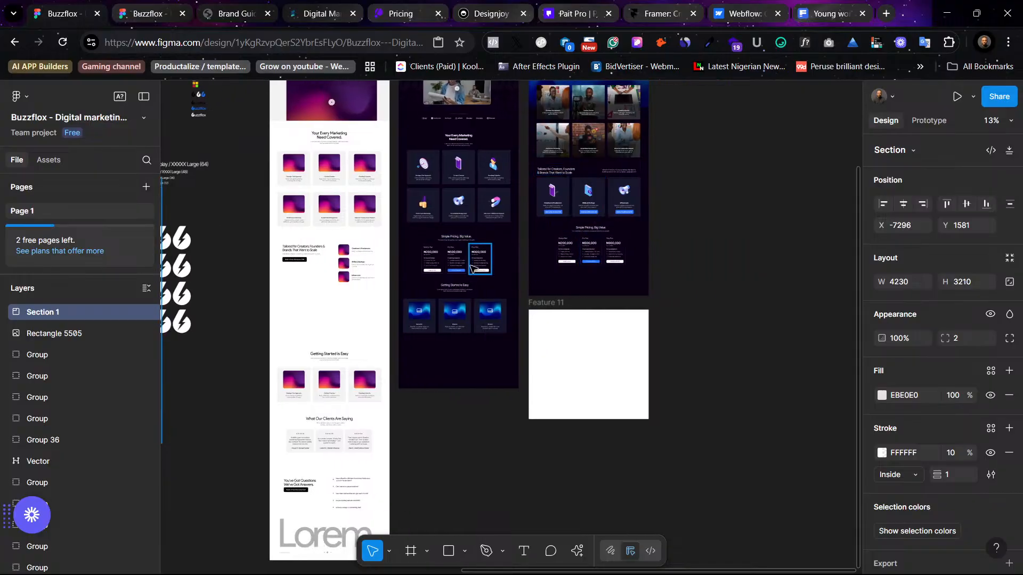
pyautogui.click(453, 315)
pyautogui.hotkey('shift', '2')
pyautogui.hotkey('shift', '0')
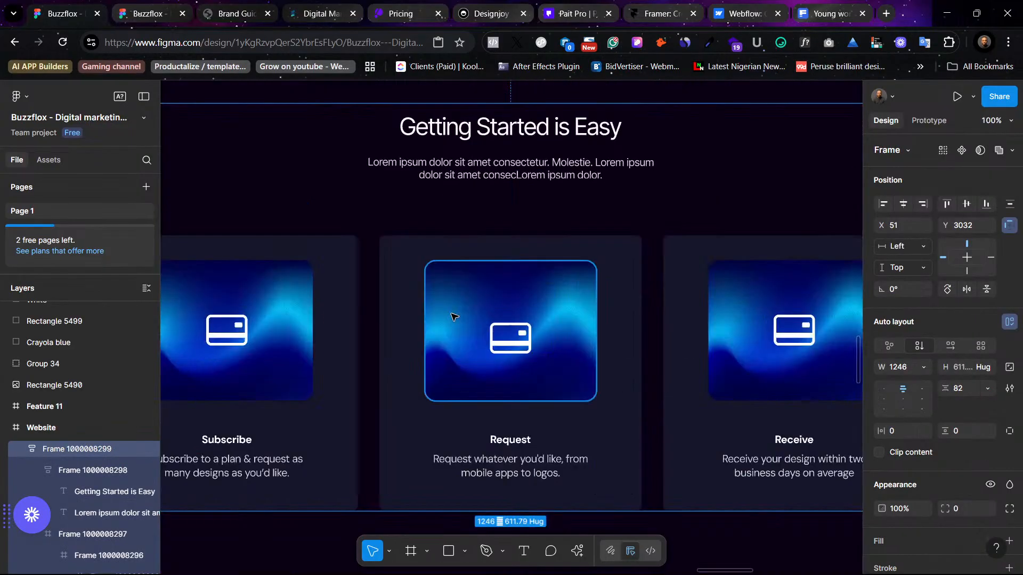
pyautogui.doubleClick(501, 356)
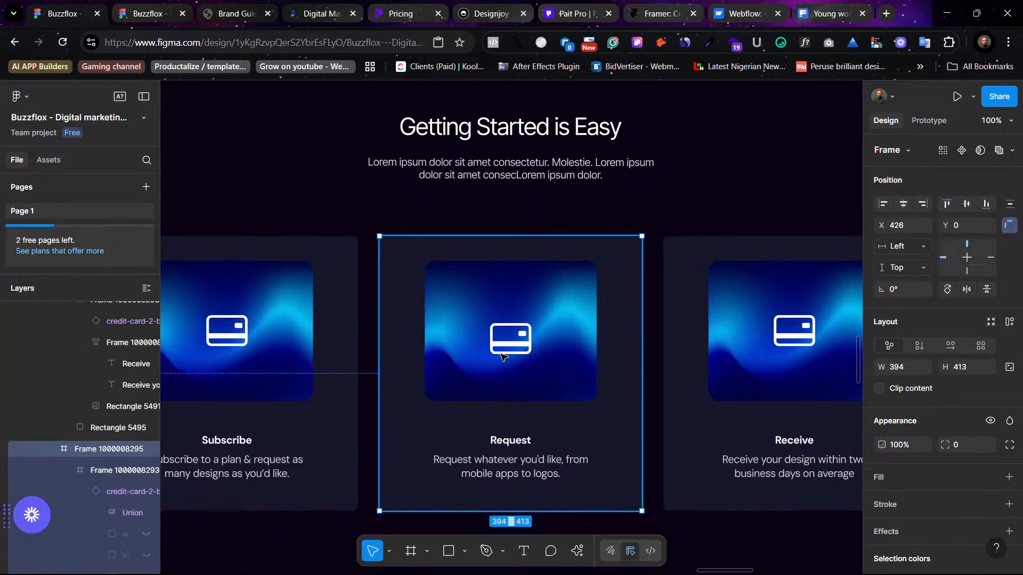
pyautogui.doubleClick(510, 352)
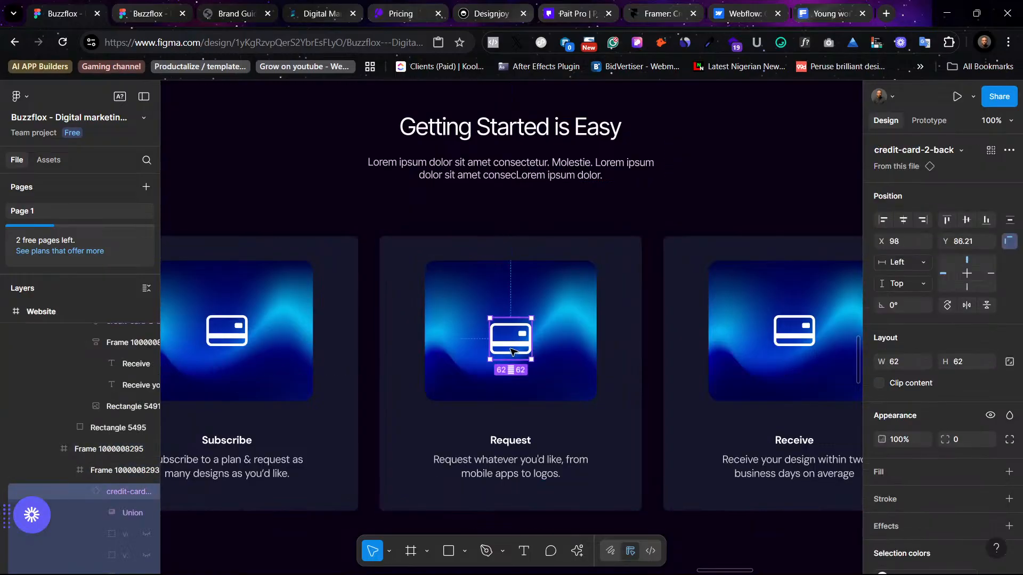
pyautogui.click(215, 343)
pyautogui.doubleClick(215, 343)
pyautogui.doubleClick(216, 343)
pyautogui.click(249, 341)
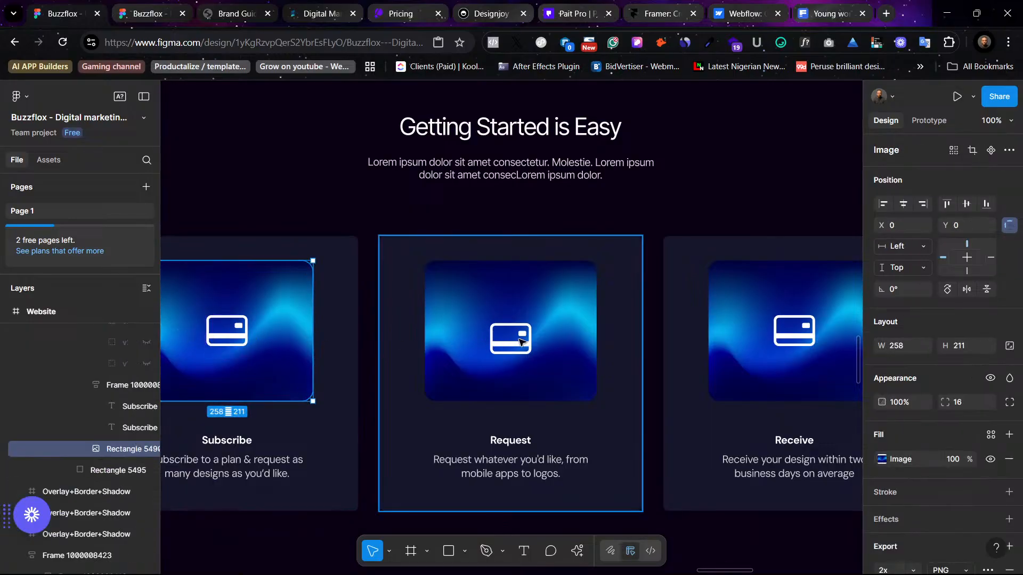
pyautogui.click(519, 341)
pyautogui.doubleClick(519, 341)
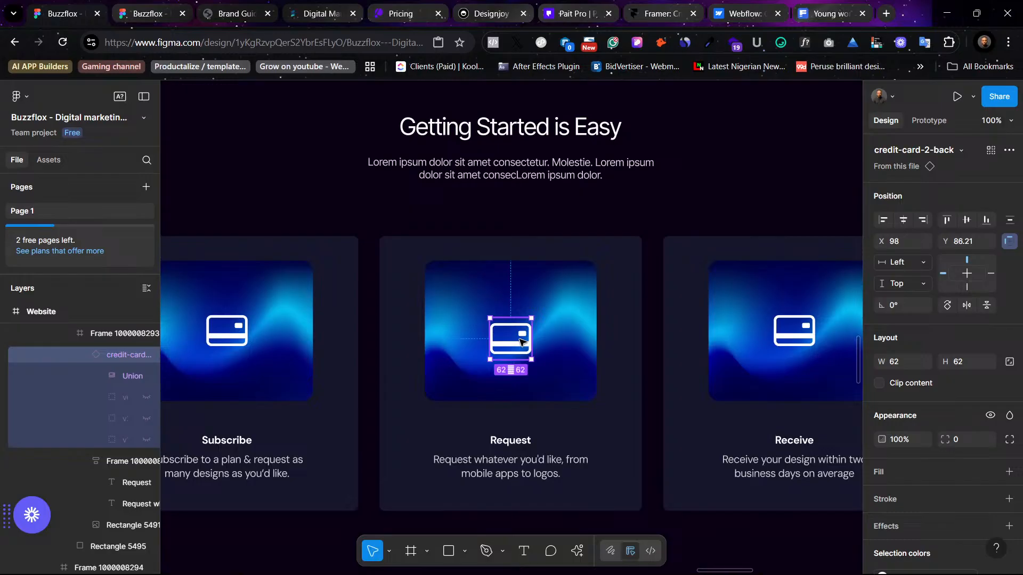
pyautogui.click(909, 155)
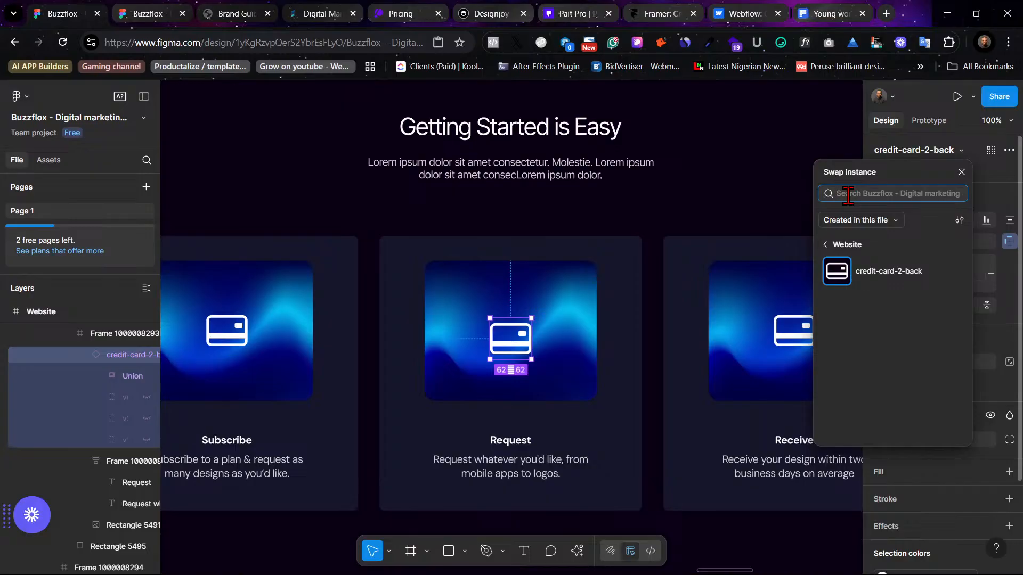
pyautogui.write('qut')
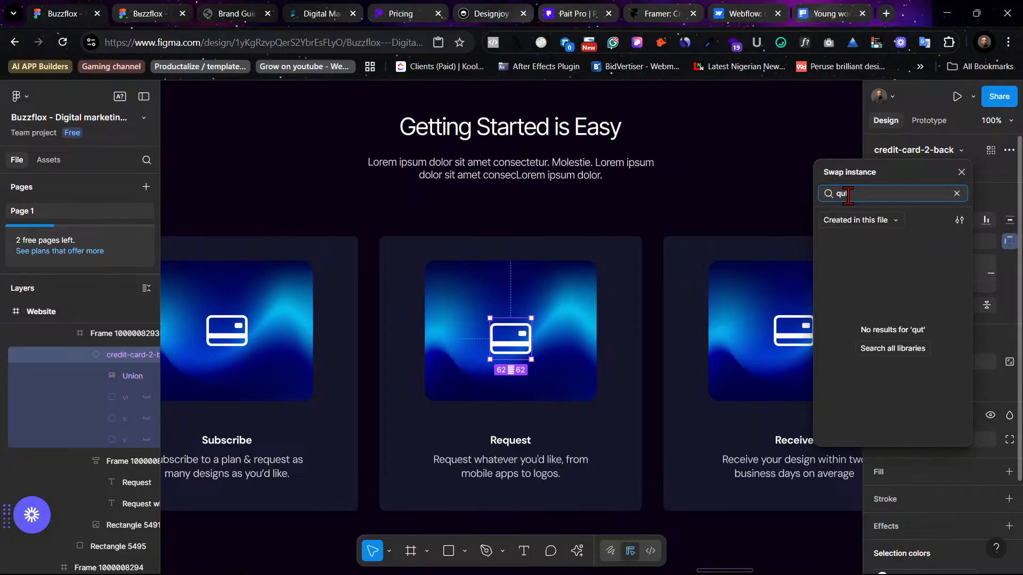
pyautogui.press('BackSpace')
pyautogui.write('ery')
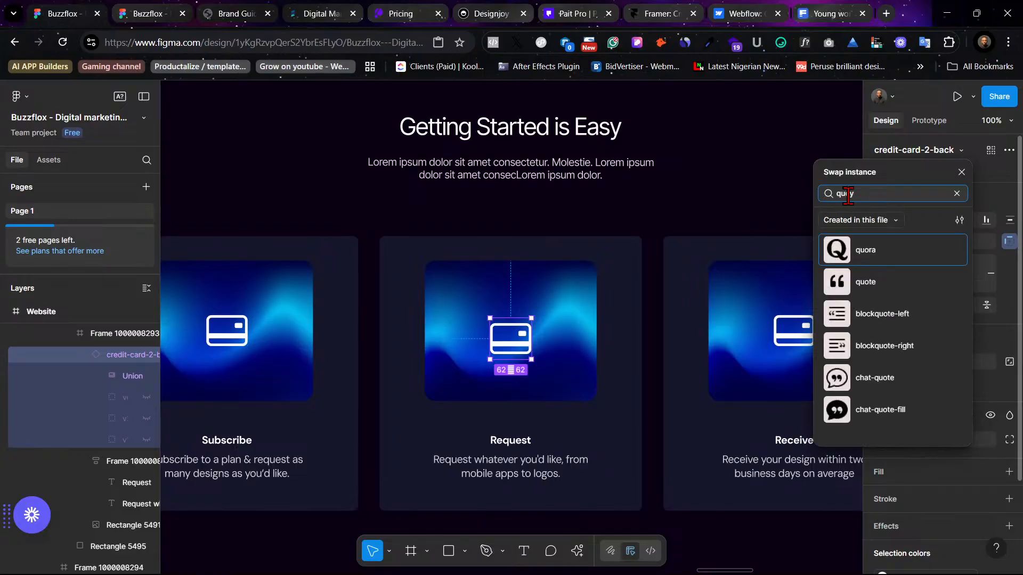
pyautogui.press('BackSpace')
pyautogui.press('BackSpace')
pyautogui.press('BackSpace')
pyautogui.press('BackSpace')
pyautogui.press('BackSpace')
# Step: Search the components for "check" and swap the Request card's credit-card icon for card-checklist
pyautogui.write('ch')
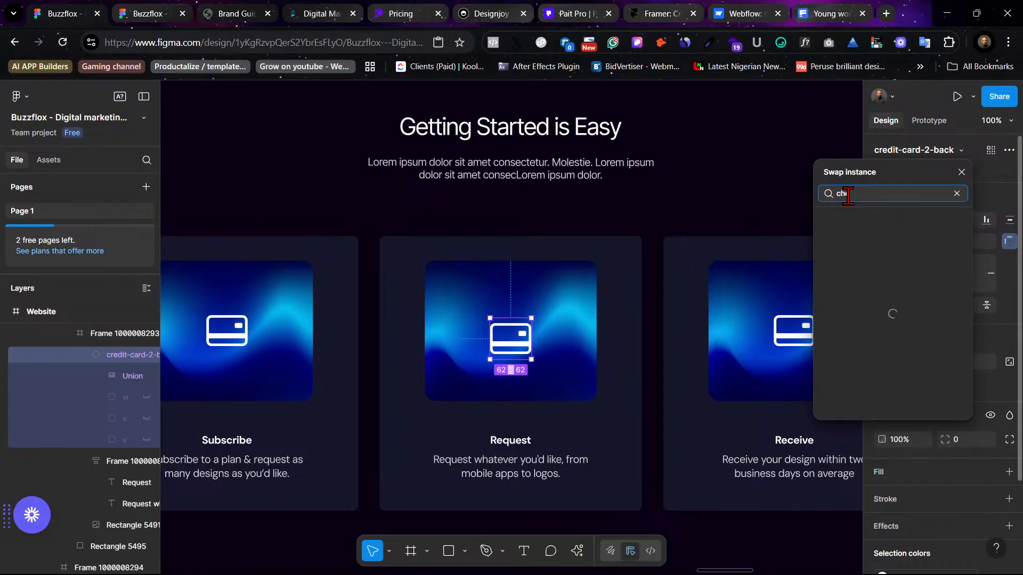
pyautogui.write('eck')
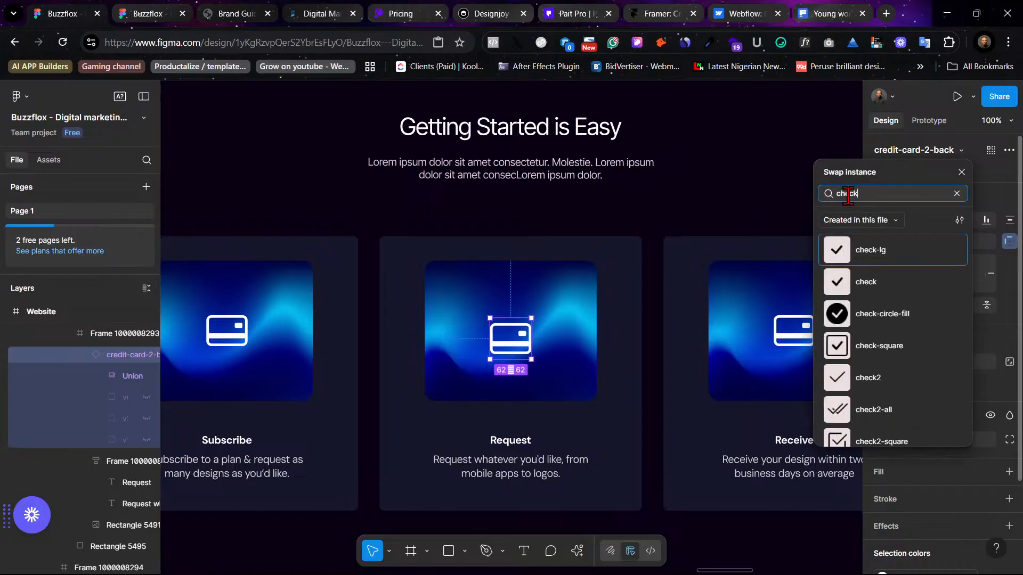
pyautogui.scroll(-5, 862, 367)
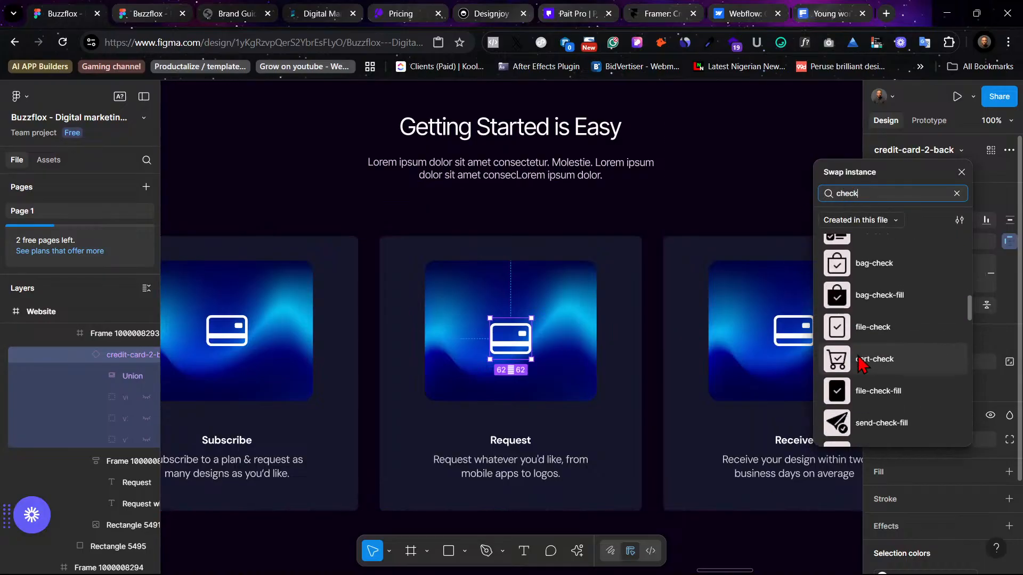
pyautogui.scroll(-5, 862, 367)
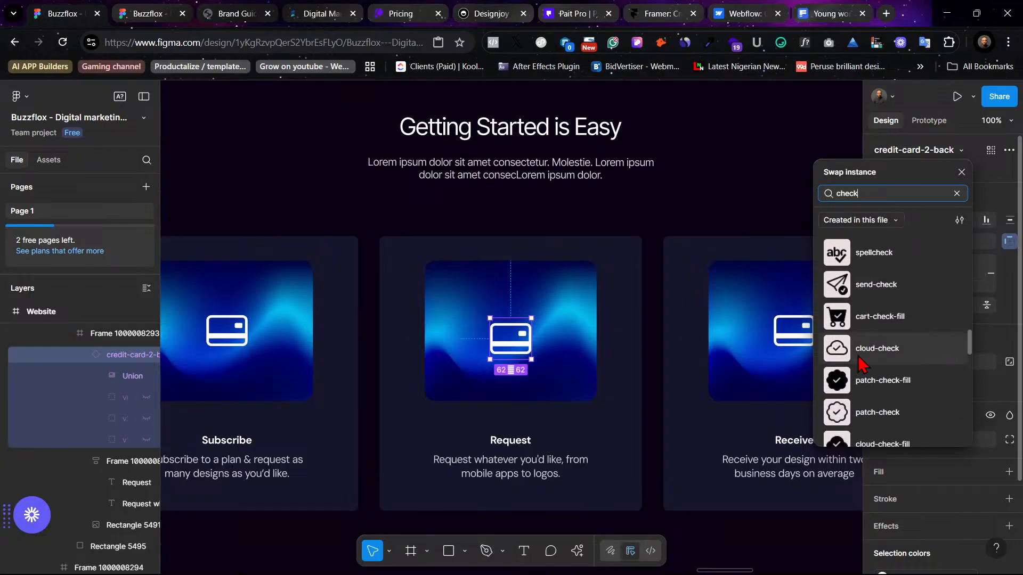
pyautogui.scroll(-5, 861, 367)
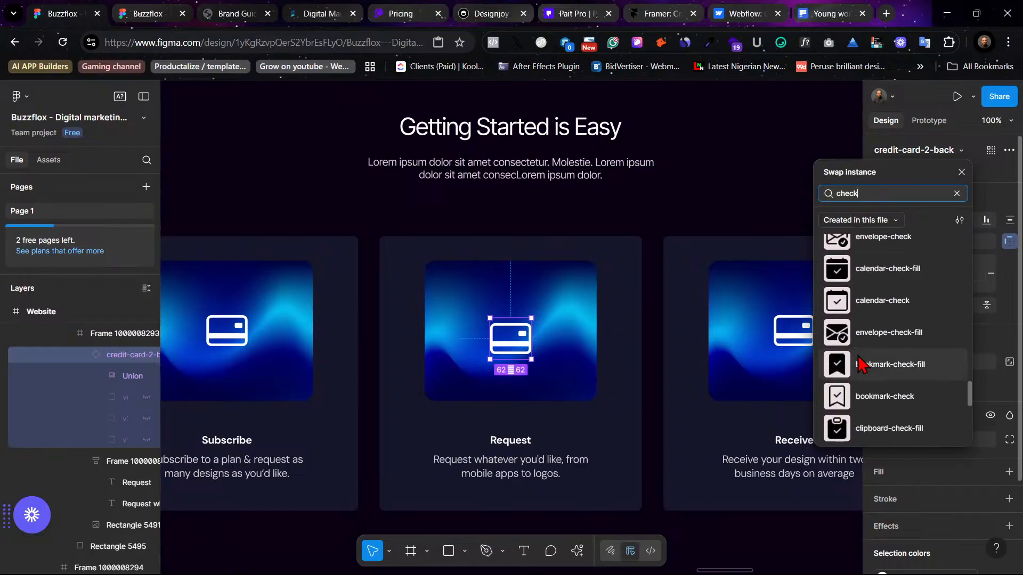
pyautogui.scroll(-5, 862, 367)
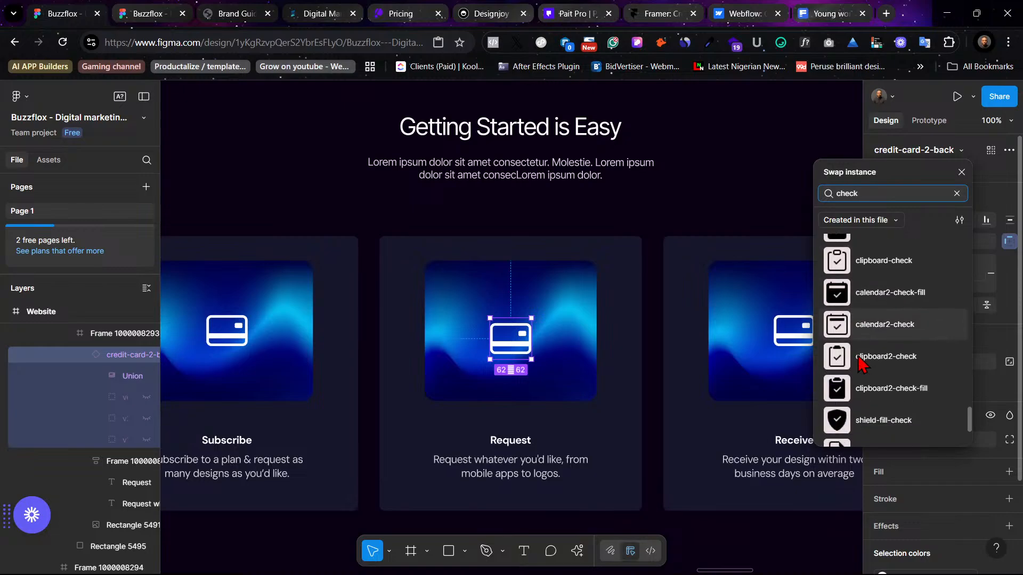
pyautogui.scroll(-2, 862, 366)
pyautogui.scroll(10, 861, 367)
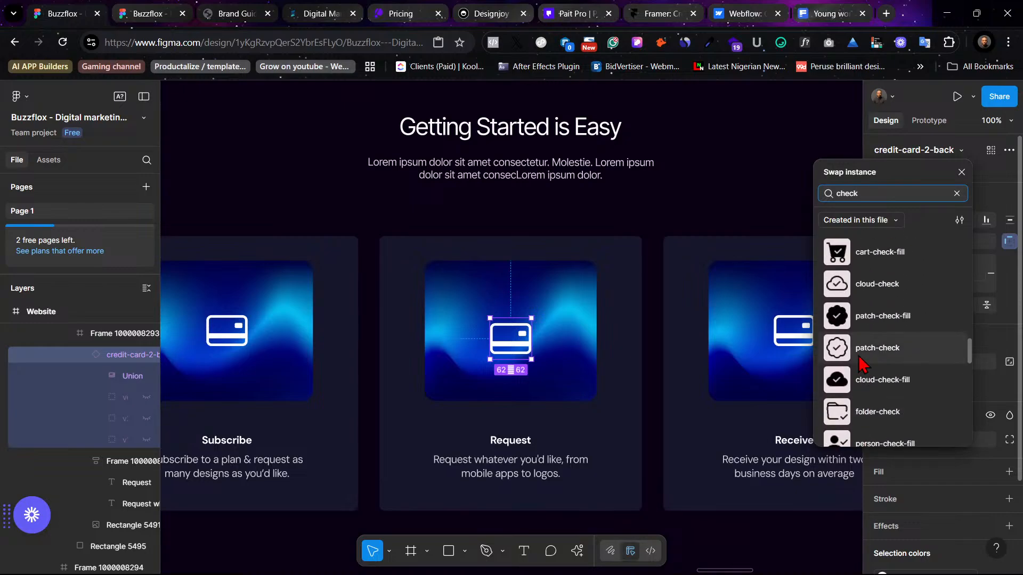
pyautogui.scroll(5, 860, 362)
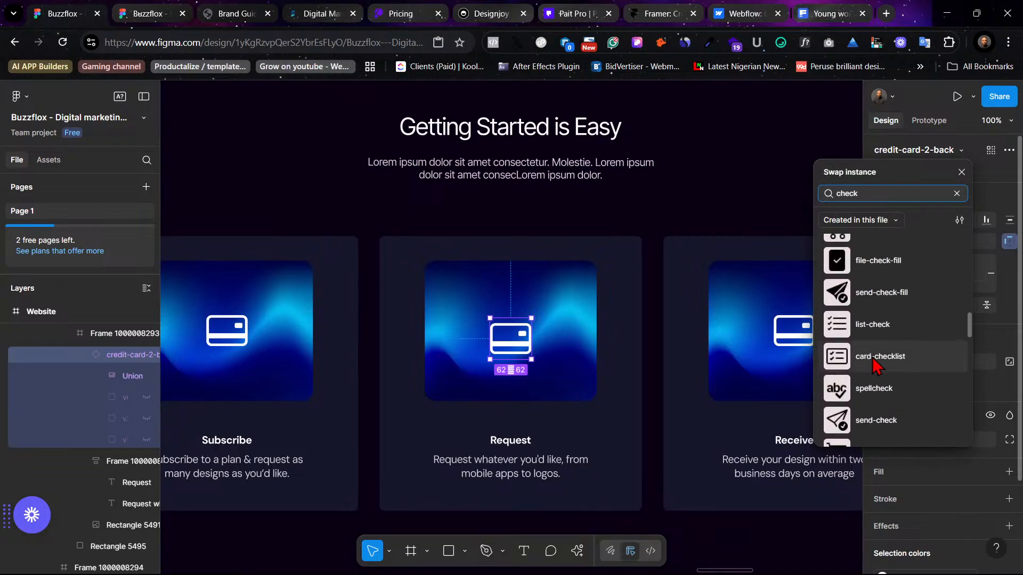
pyautogui.click(871, 357)
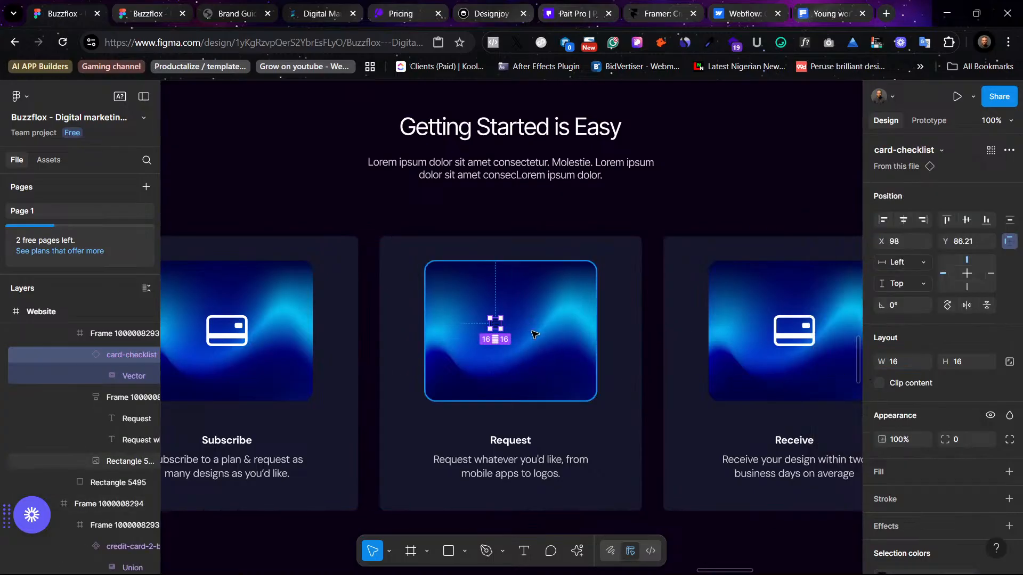
# Step: Lock the aspect ratio of the Request card's checklist icon and set its size to 62 by 62, matching the Subscribe icon
pyautogui.click(224, 332)
pyautogui.click(225, 332)
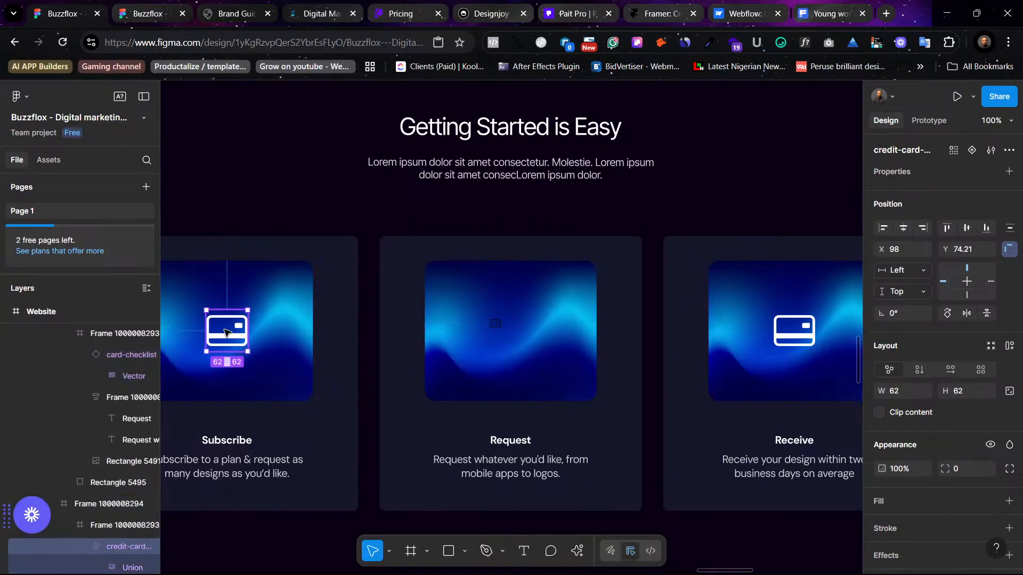
pyautogui.click(498, 330)
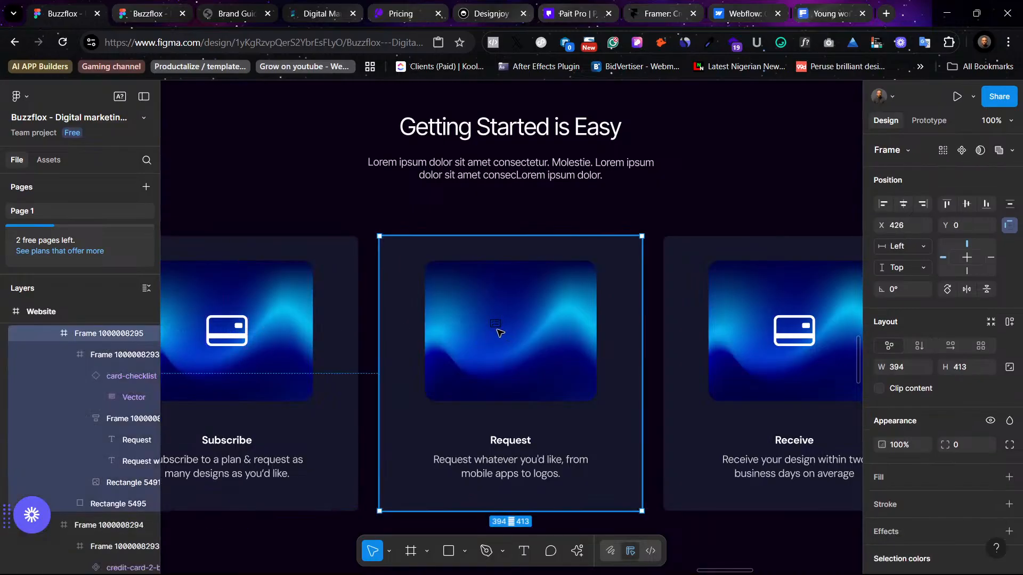
pyautogui.click(496, 327)
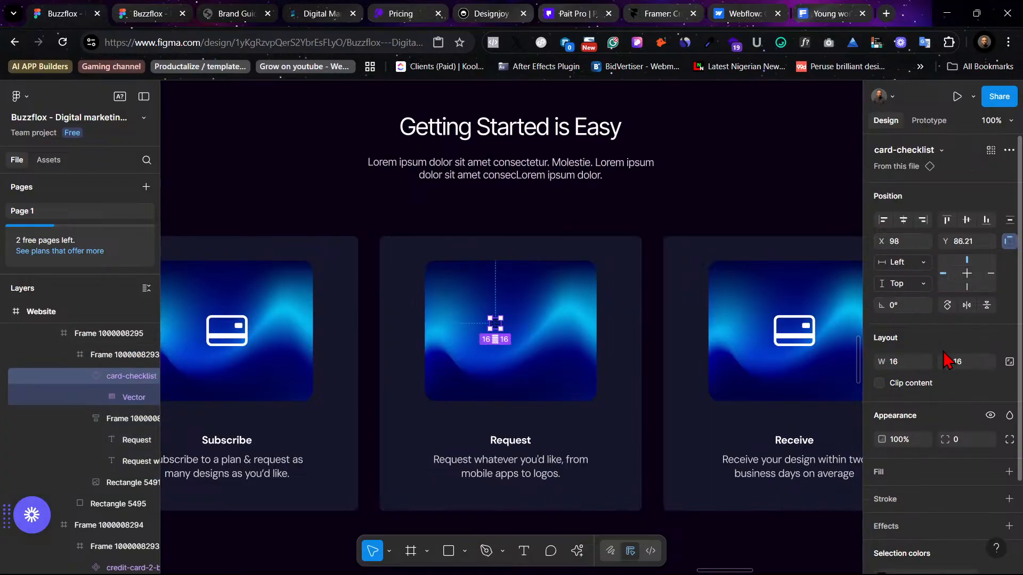
pyautogui.click(1009, 362)
pyautogui.click(898, 361)
pyautogui.press('Return')
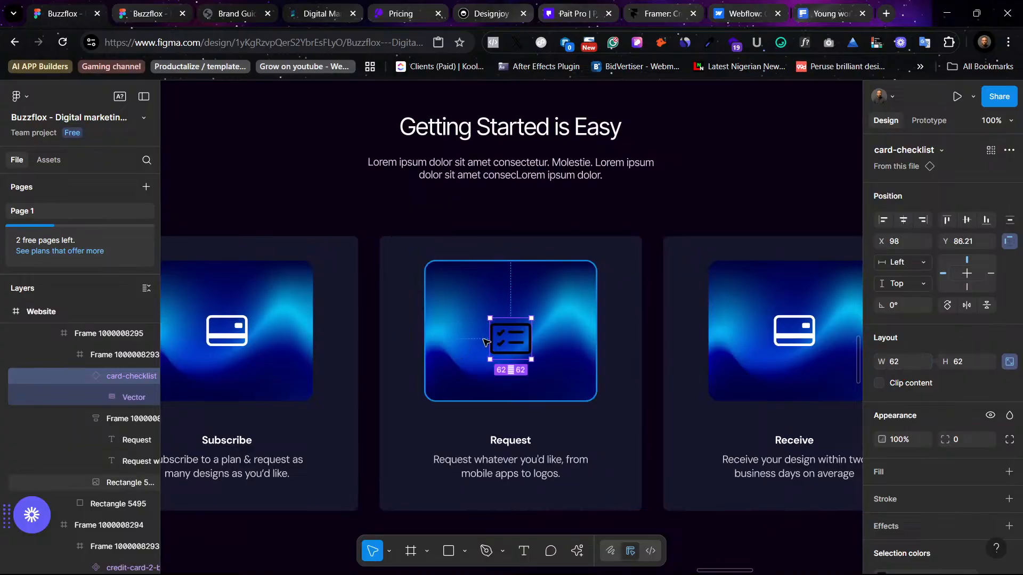
# Step: Apply the White color style to the Request card's checklist icon and move it up level with the neighbouring cards' icons
pyautogui.scroll(-2, 945, 469)
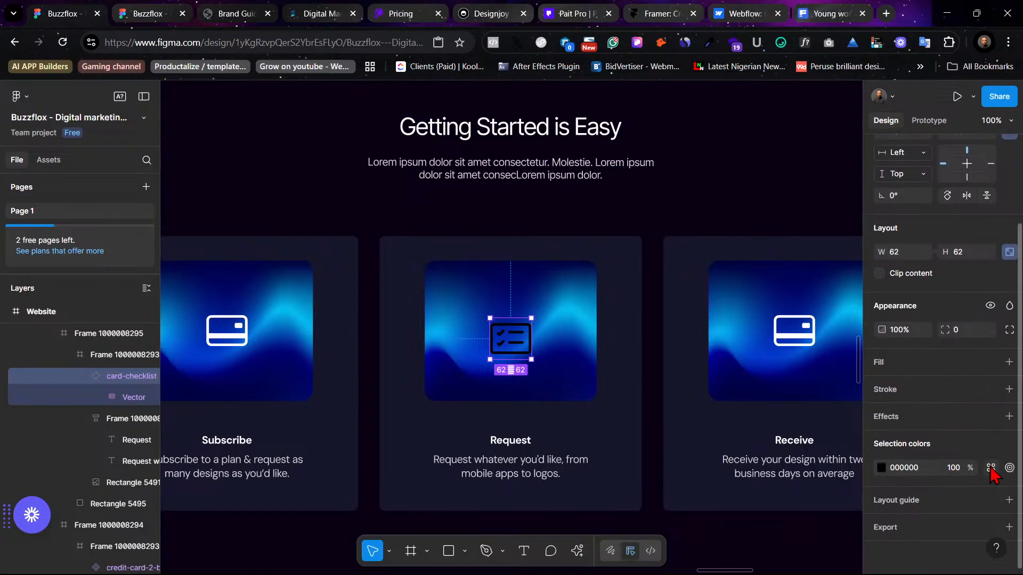
pyautogui.click(992, 467)
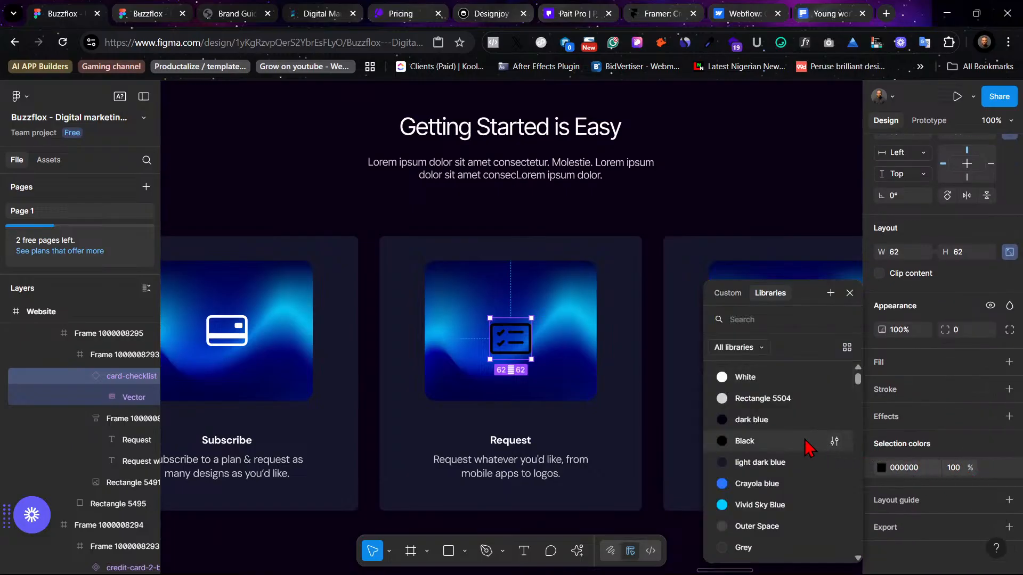
pyautogui.click(771, 379)
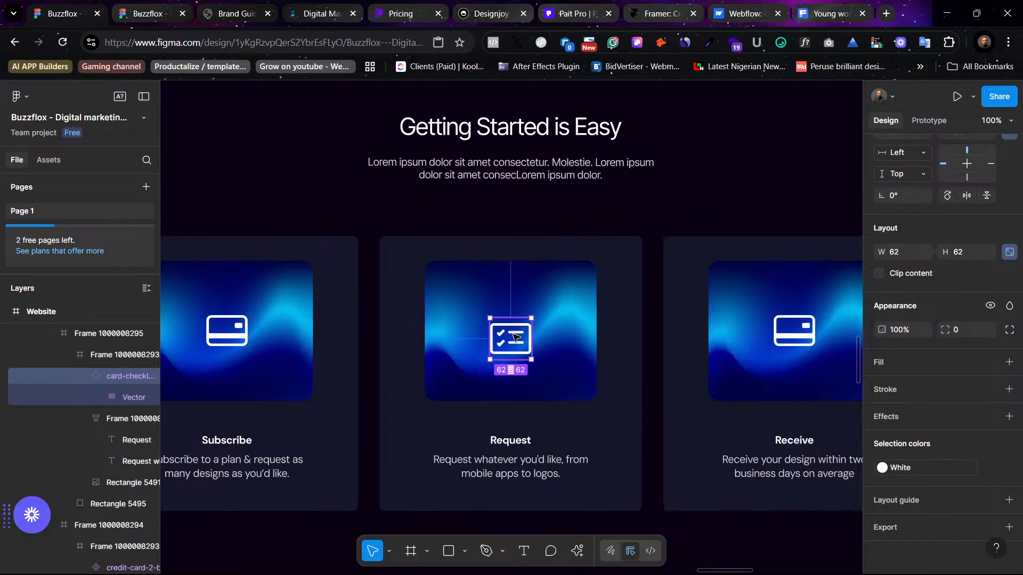
pyautogui.moveTo(514, 337); pyautogui.dragTo(514, 327)
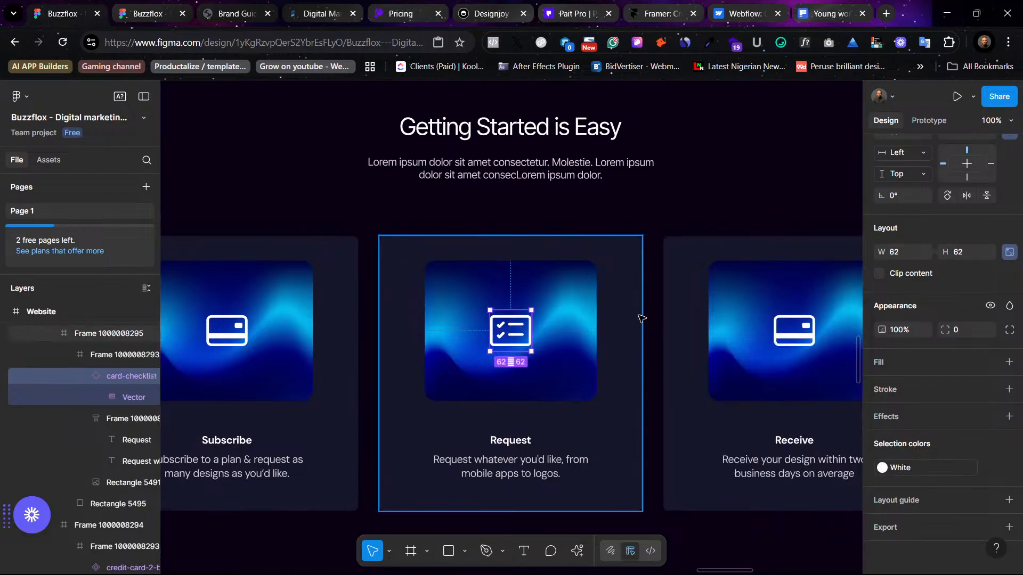
# Step: Reduce the vertical spacing between the "Getting Started is Easy" heading block and the cards to 44
pyautogui.click(661, 207)
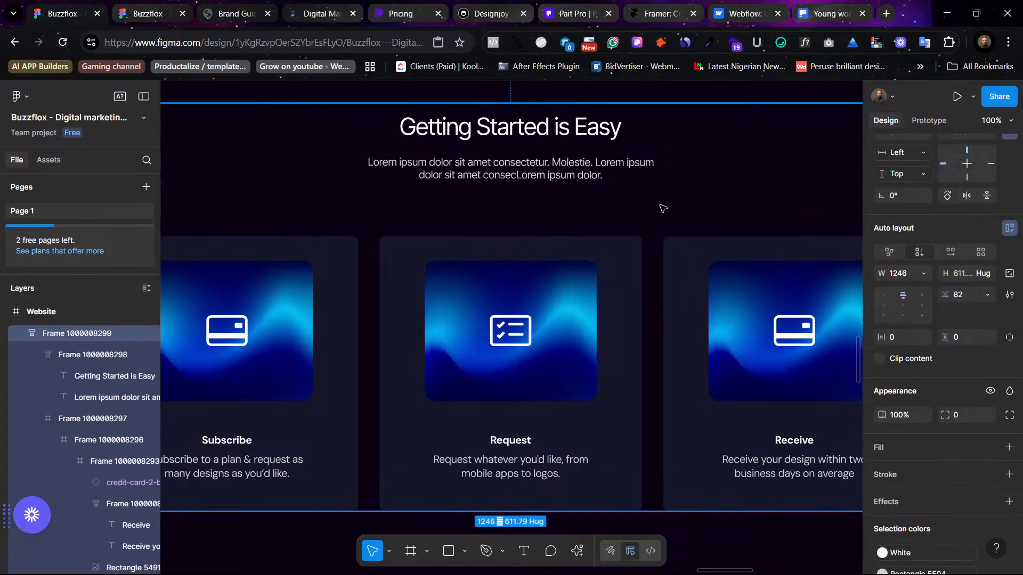
pyautogui.moveTo(501, 213); pyautogui.dragTo(506, 198)
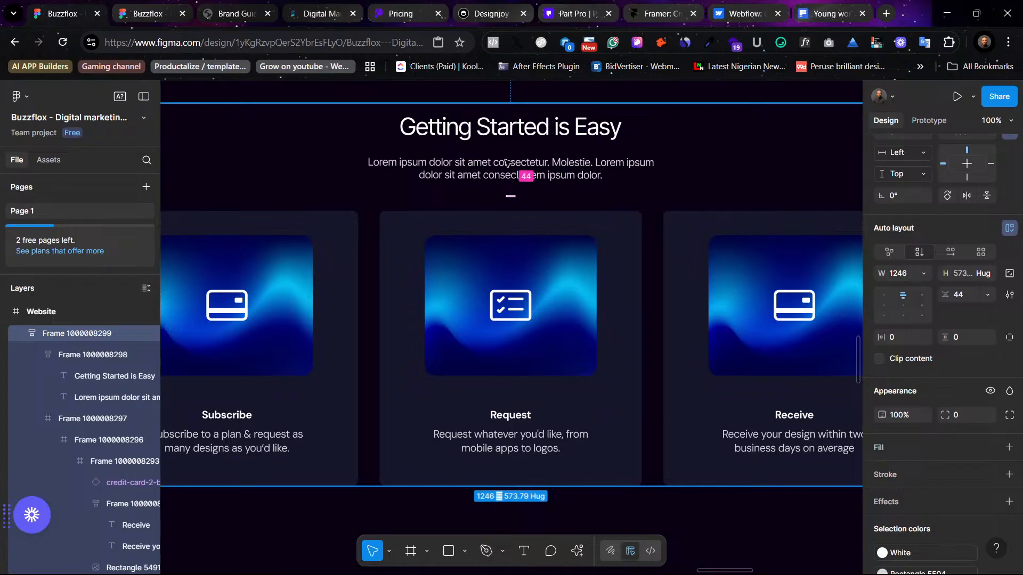
pyautogui.hscroll(3, 765, 390)
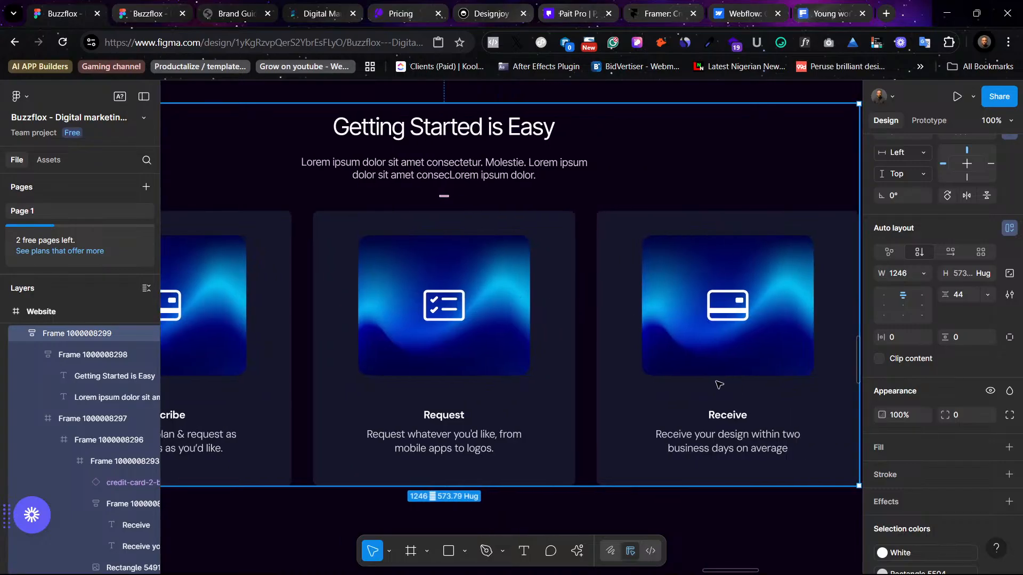
pyautogui.hscroll(3, 494, 482)
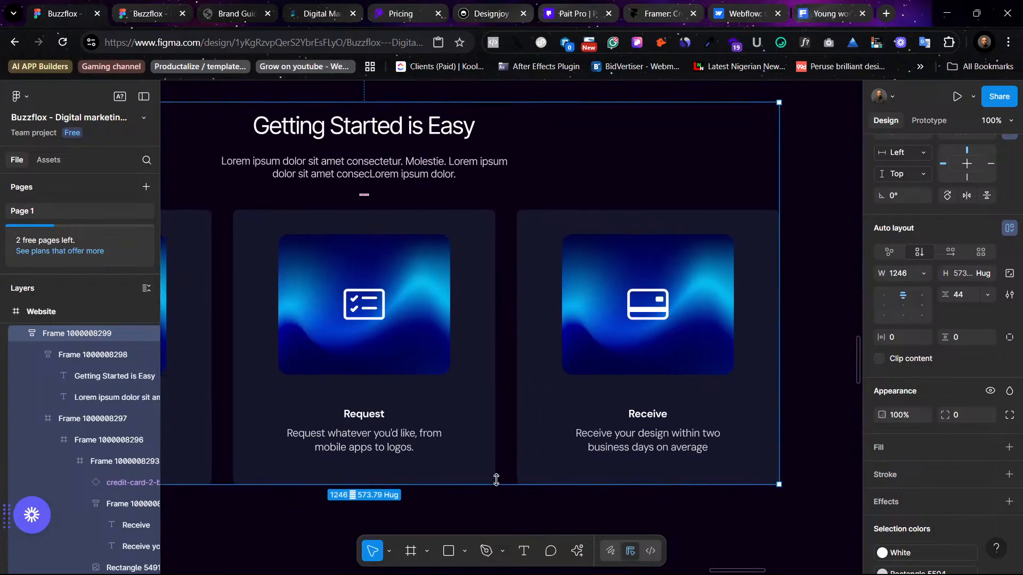
pyautogui.doubleClick(648, 309)
pyautogui.doubleClick(647, 309)
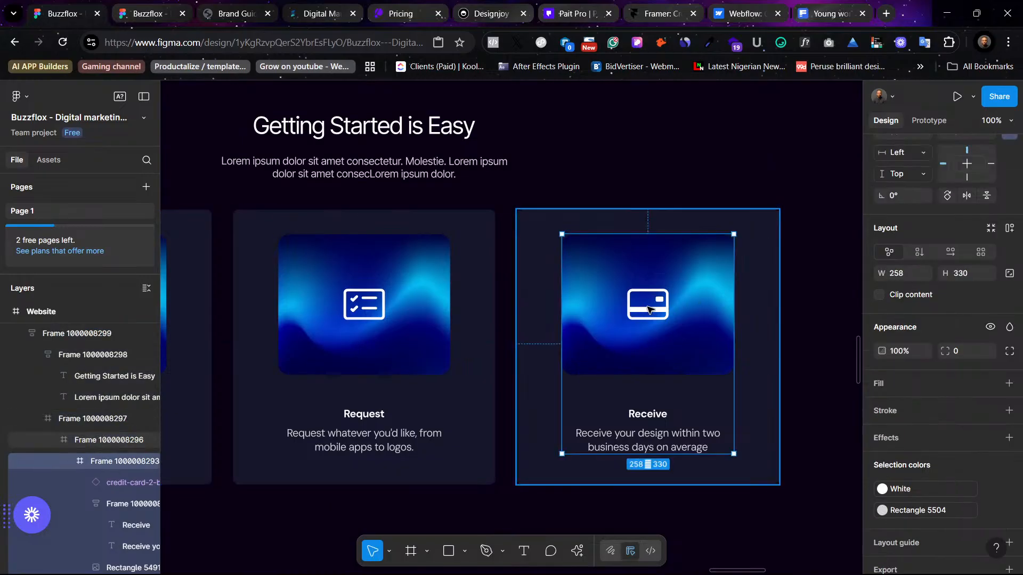
pyautogui.doubleClick(648, 309)
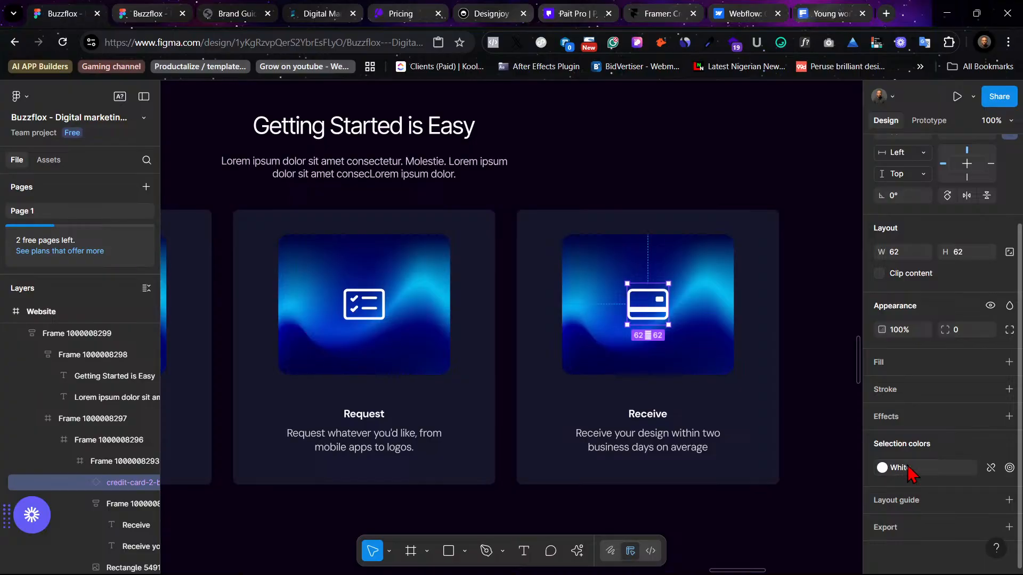
pyautogui.click(883, 467)
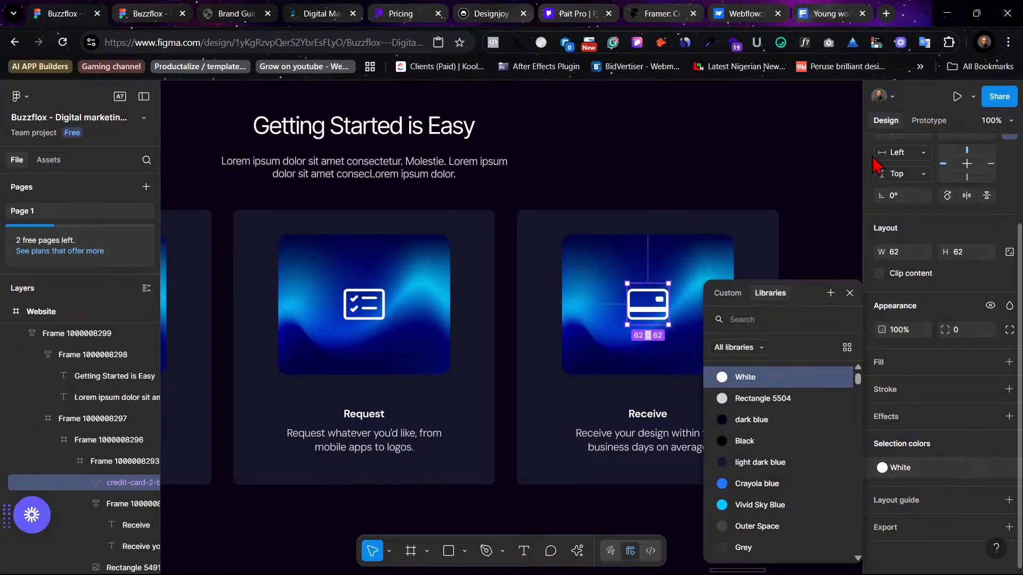
pyautogui.click(717, 224)
# Step: Search the swap components for "smile" and replace the Receive card's credit-card icon with emoji-smile
pyautogui.doubleClick(663, 299)
pyautogui.doubleClick(663, 300)
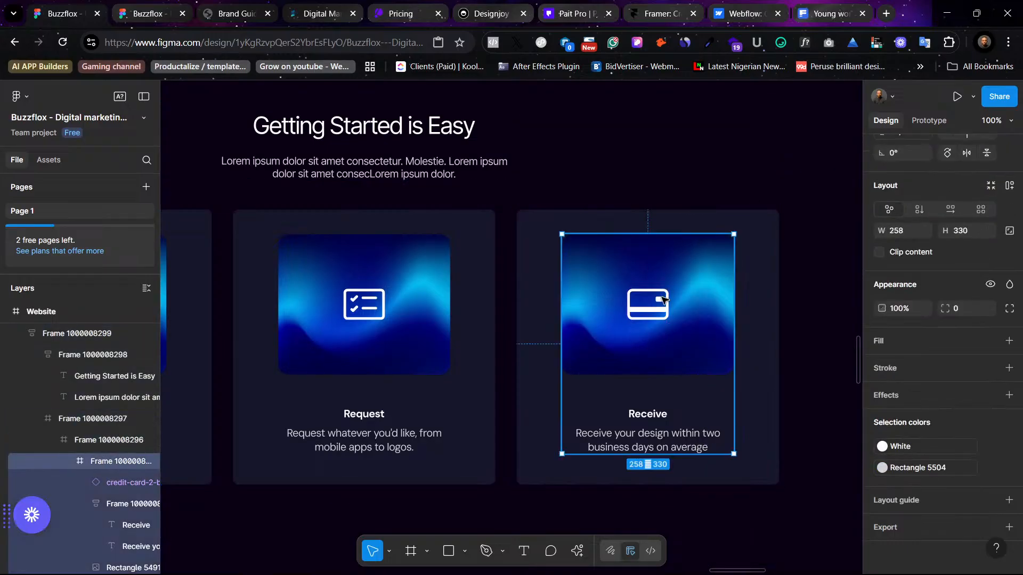
pyautogui.doubleClick(663, 300)
pyautogui.click(118, 483)
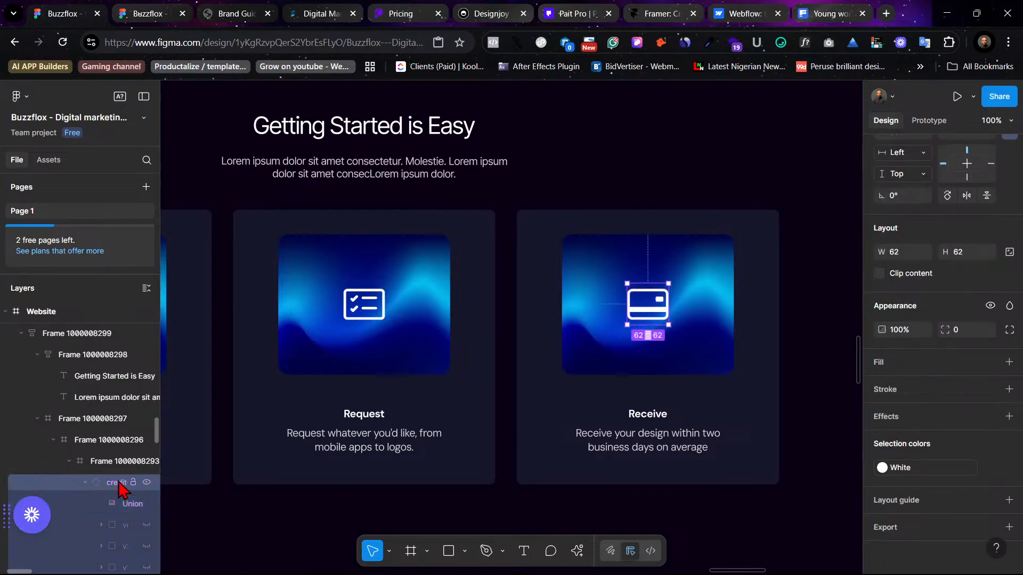
pyautogui.scroll(3, 870, 173)
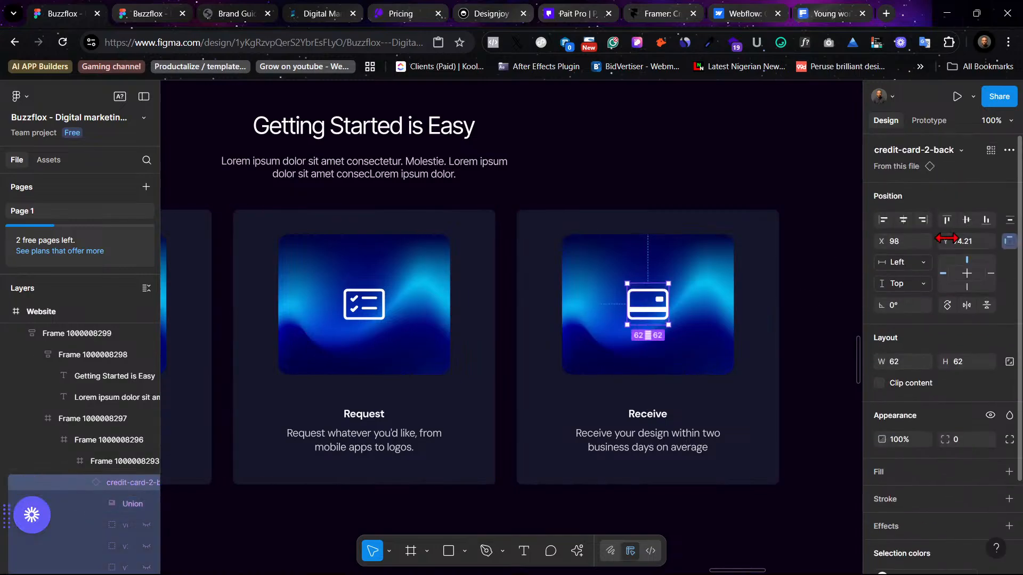
pyautogui.click(927, 151)
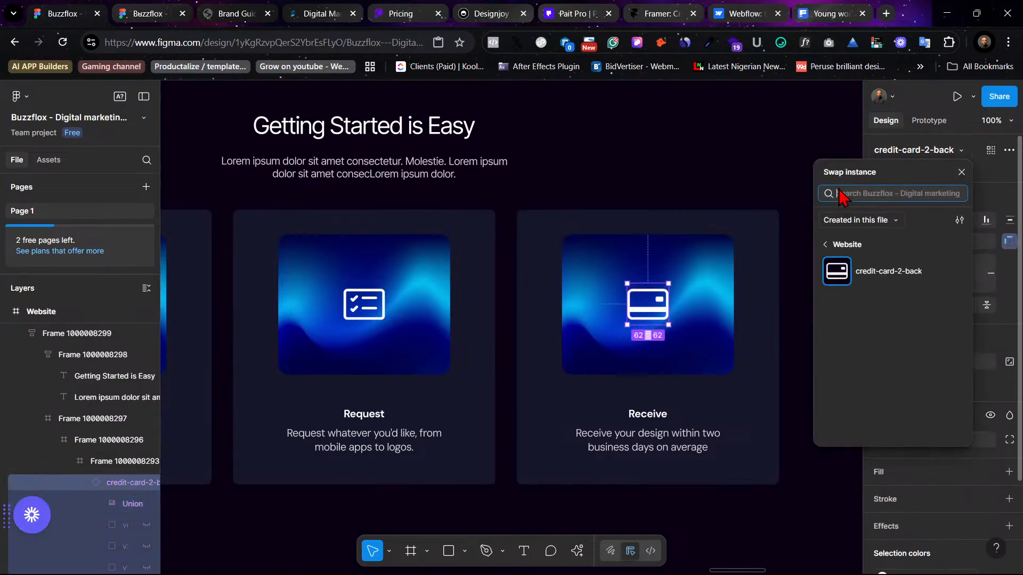
pyautogui.write('smile')
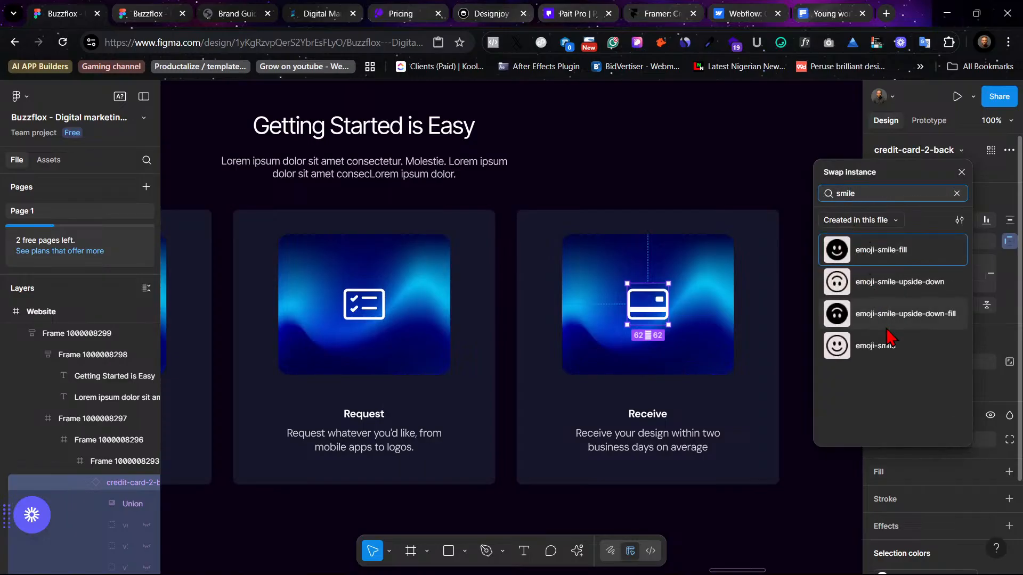
pyautogui.click(887, 349)
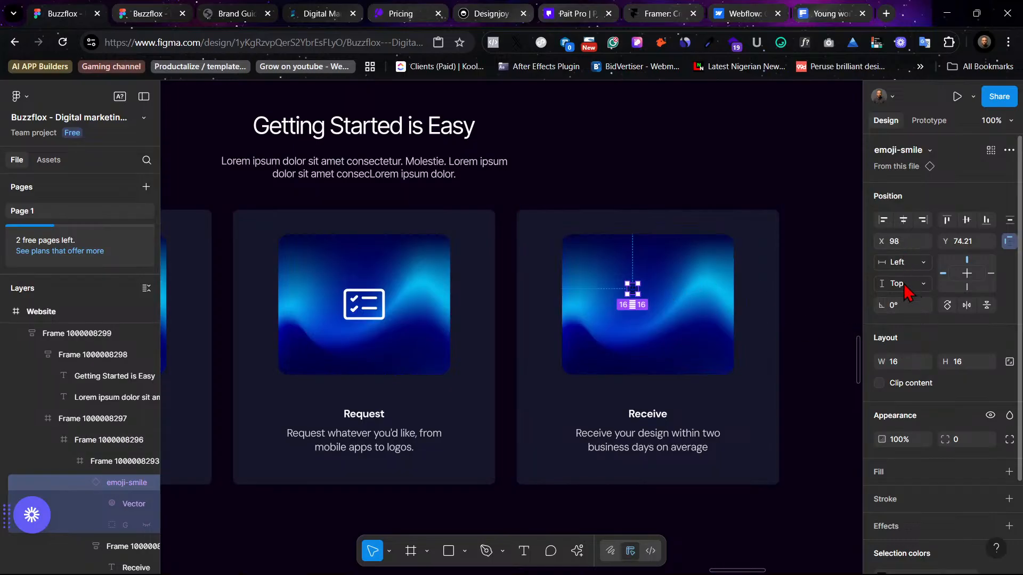
pyautogui.click(908, 362)
pyautogui.write('62')
pyautogui.press('Return')
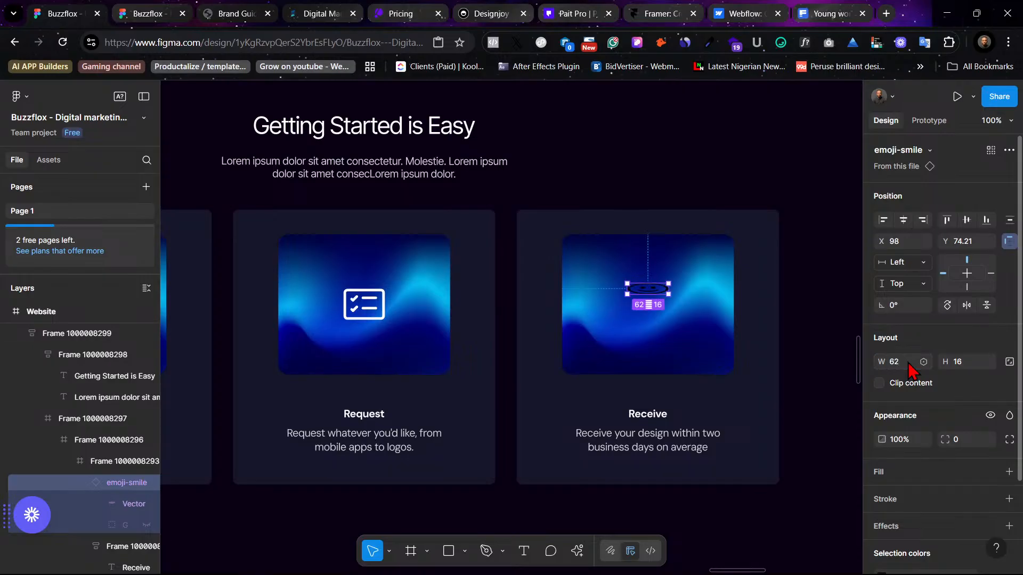
pyautogui.hotkey('ctrl', 'z')
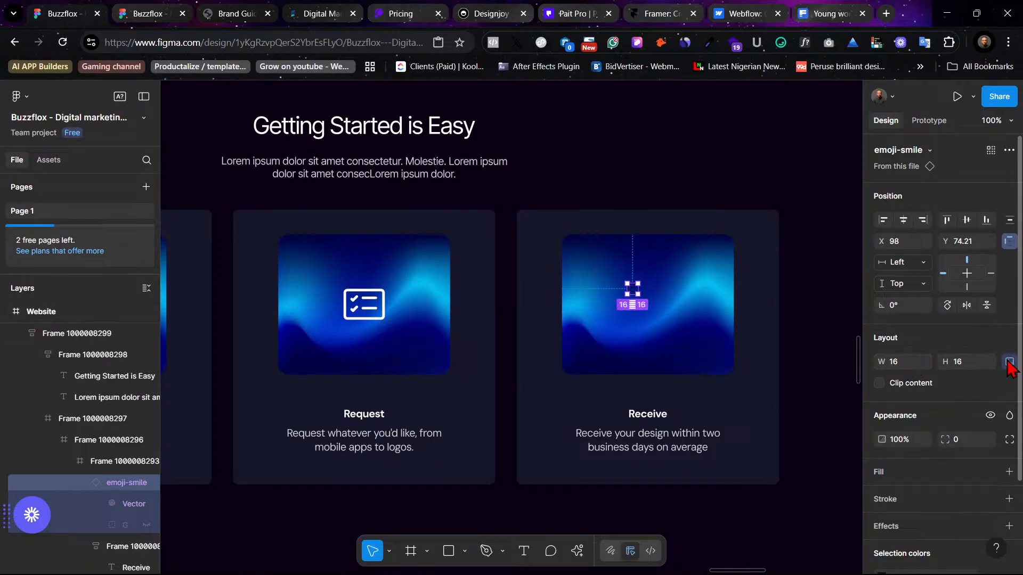
# Step: Lock the aspect ratio of the Receive card's smile icon and set its size to 62 by 62
pyautogui.click(1009, 362)
pyautogui.click(912, 365)
pyautogui.press('Return')
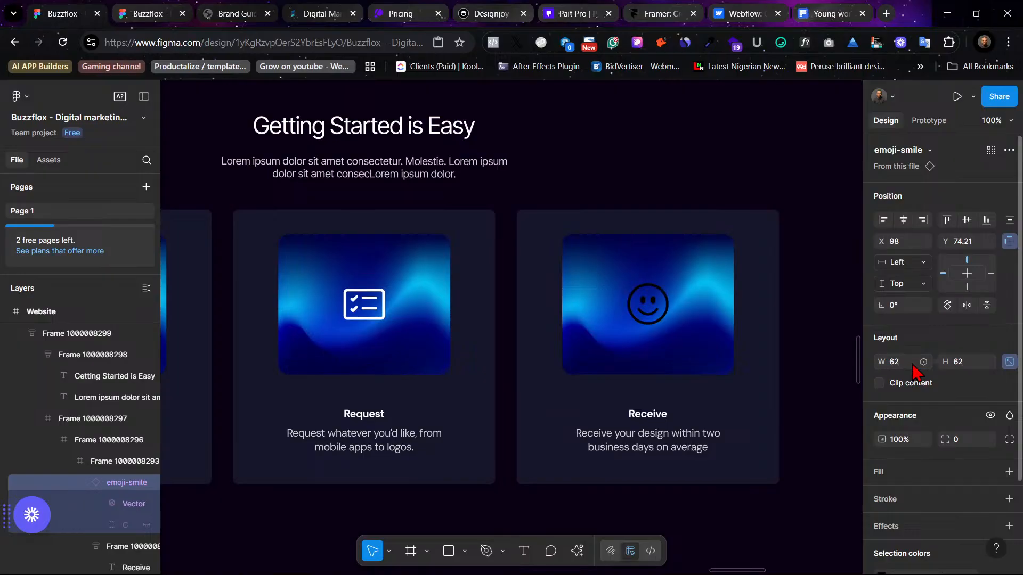
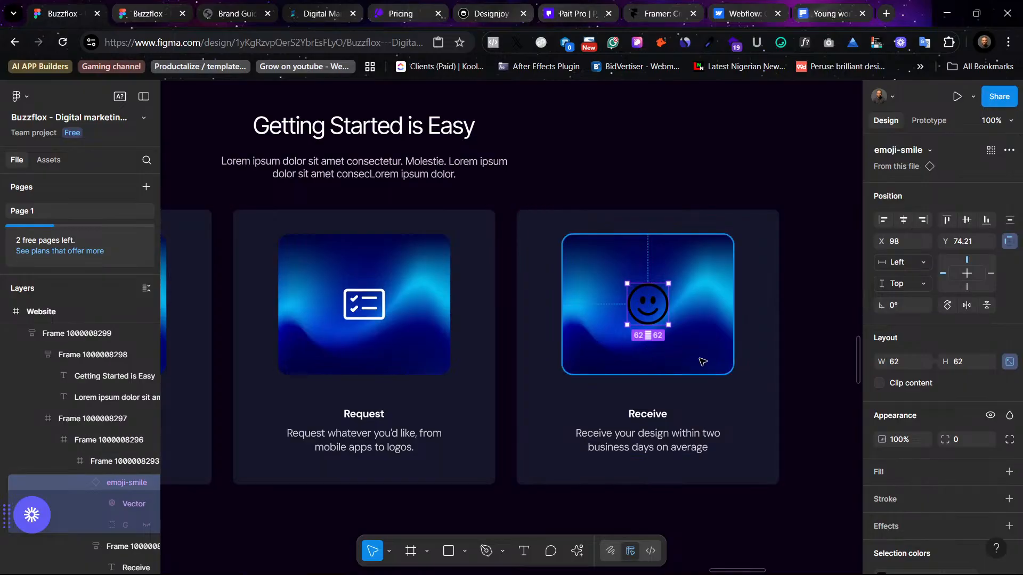
# Step: Recolor the Receive card's smile icon to white and deselect everything
pyautogui.scroll(-2, 889, 453)
pyautogui.click(882, 468)
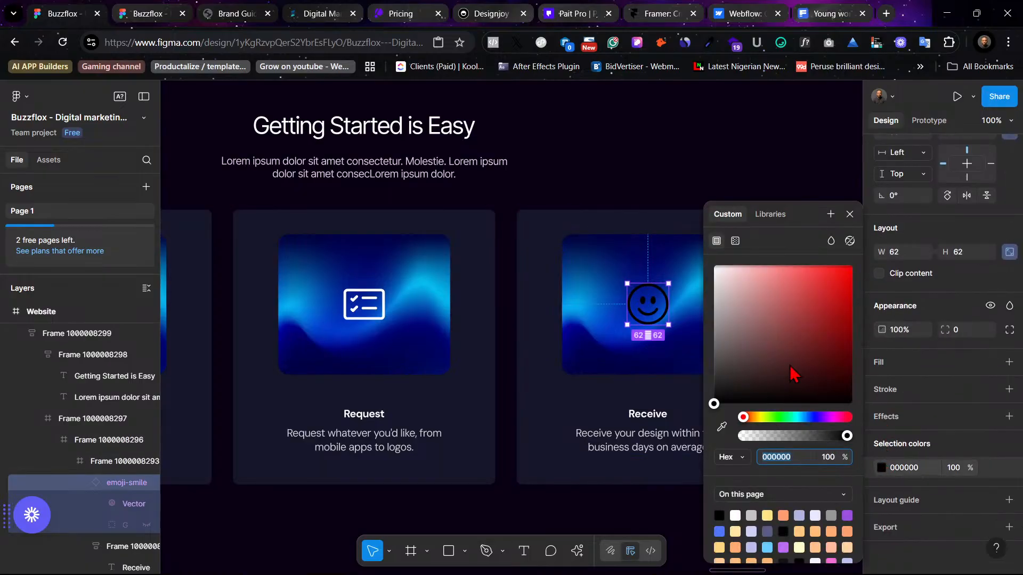
pyautogui.click(725, 270)
pyautogui.click(640, 157)
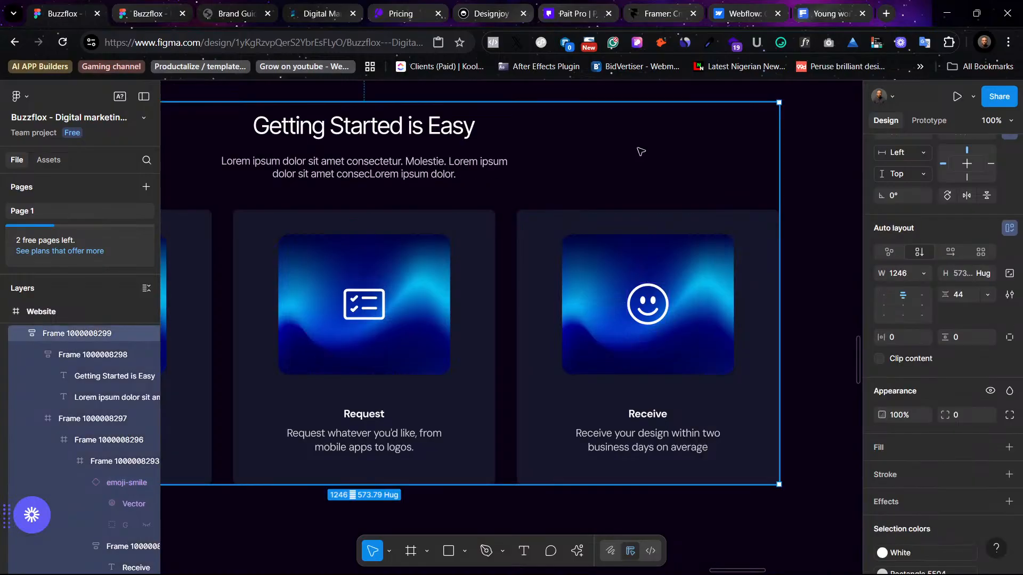
pyautogui.click(806, 178)
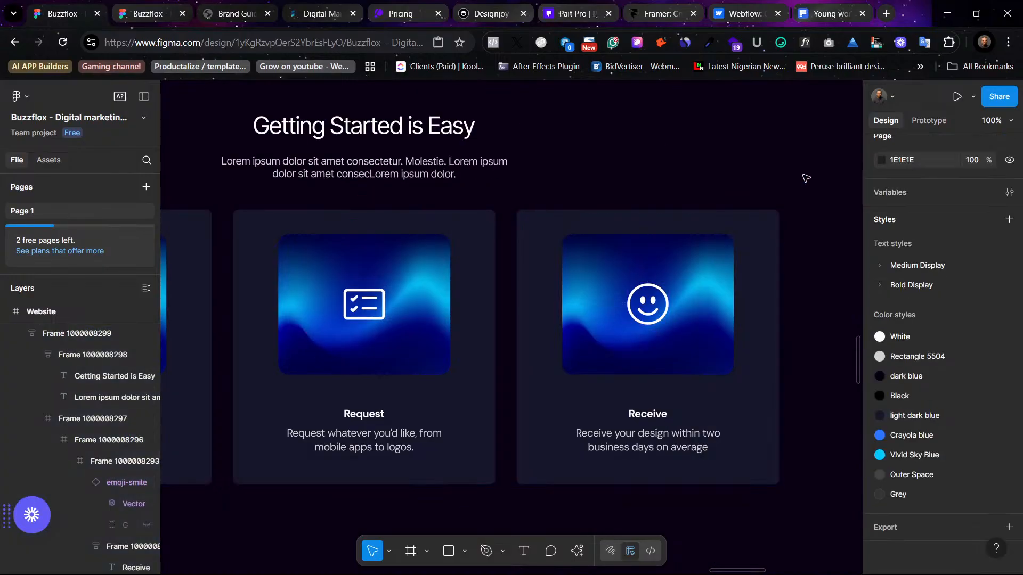
# Step: Delete the blank white Feature 11 frame beneath the second Website design
pyautogui.hotkey('ctrl', '-')
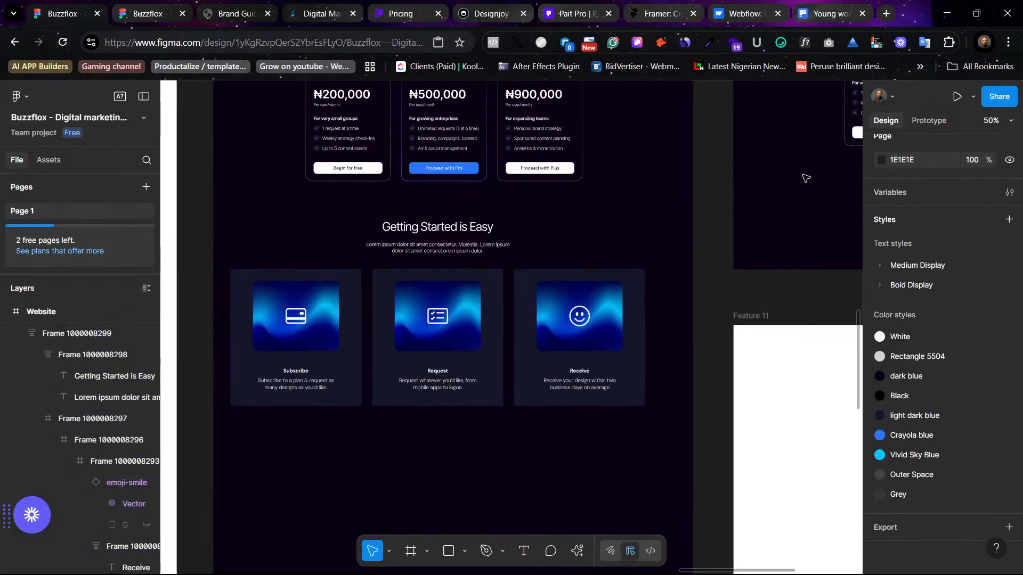
pyautogui.scroll(2, 732, 270)
pyautogui.scroll(-3, 660, 340)
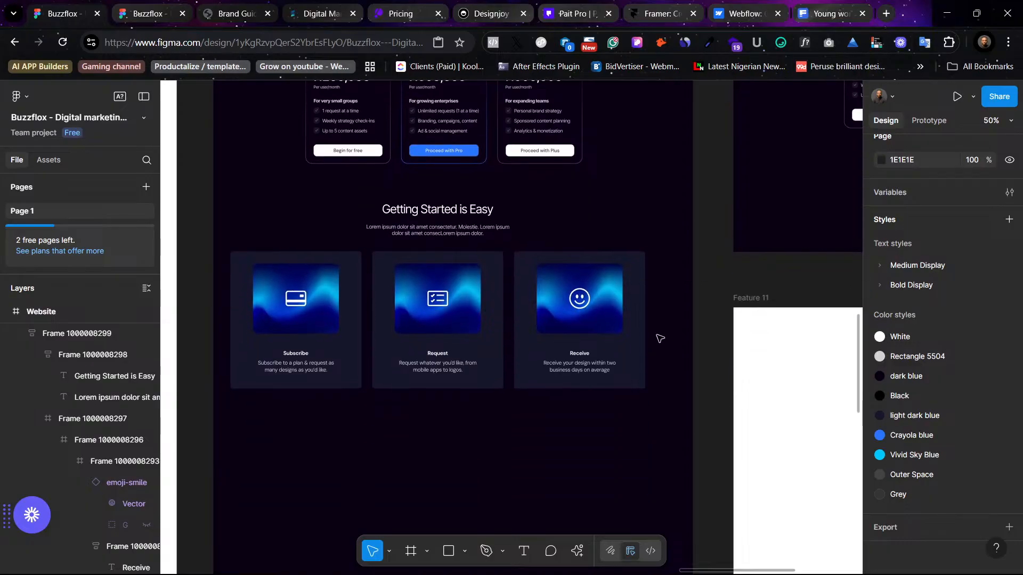
pyautogui.click(473, 233)
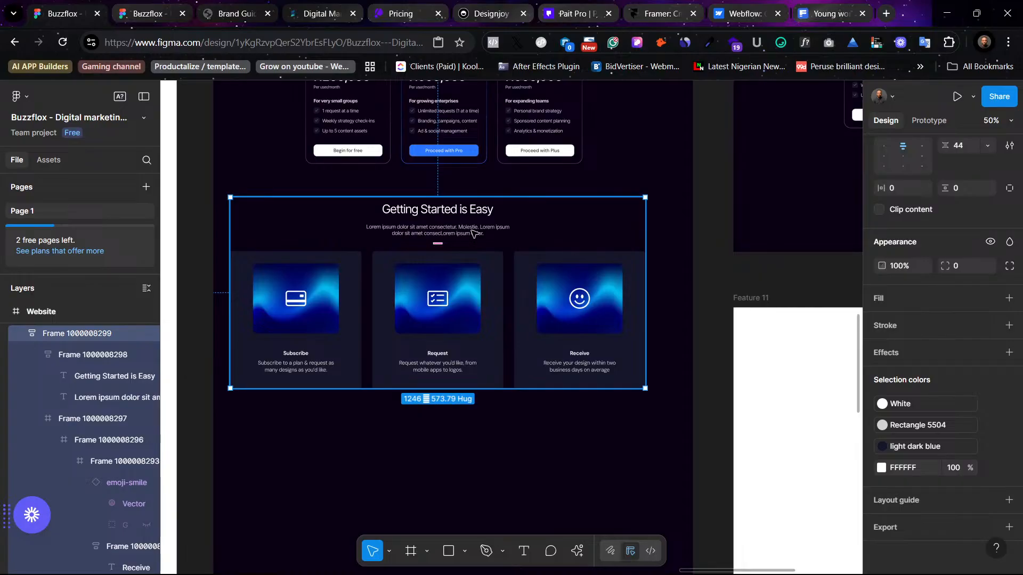
pyautogui.hscroll(6, 617, 307)
pyautogui.scroll(2, 788, 296)
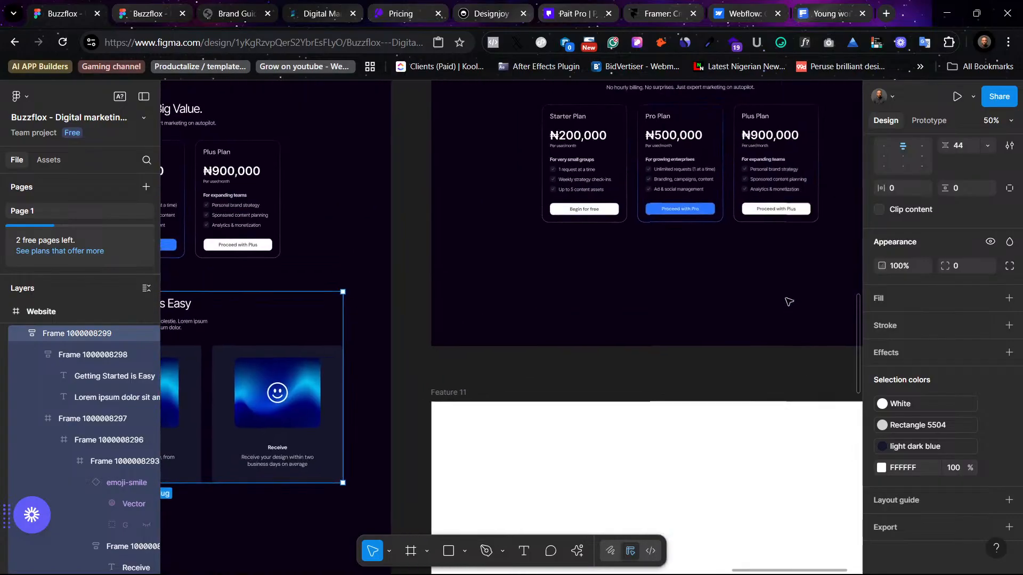
pyautogui.click(457, 402)
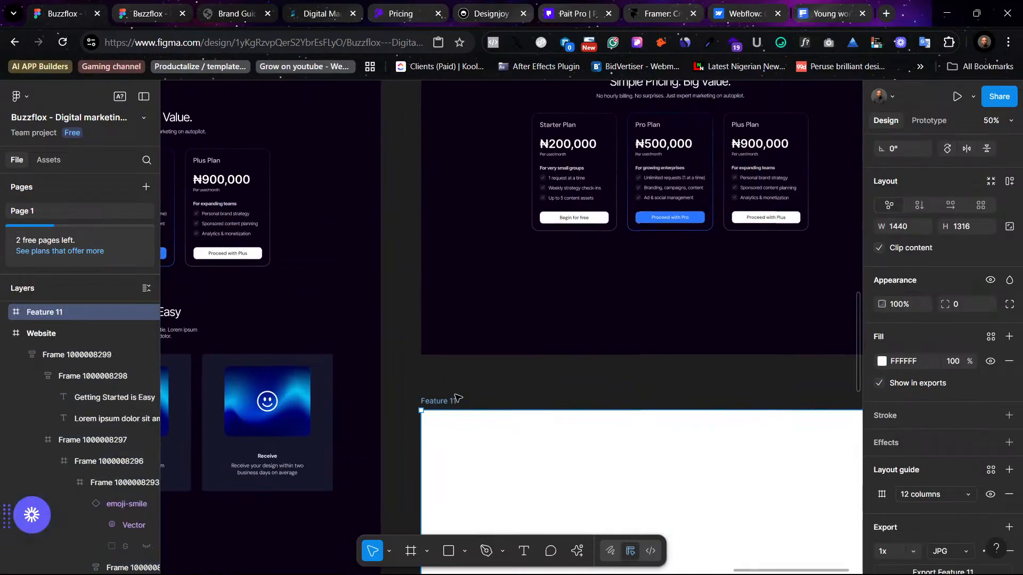
pyautogui.press('Delete')
# Step: Extend the second Website frame downward to make room for another section below its pricing cards
pyautogui.scroll(-3, 457, 399)
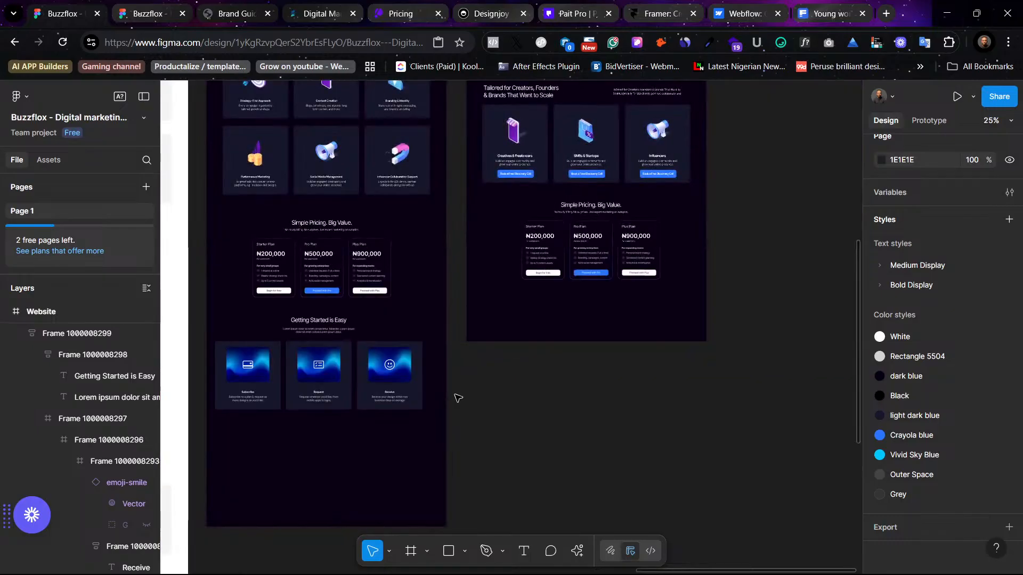
pyautogui.scroll(10, 473, 393)
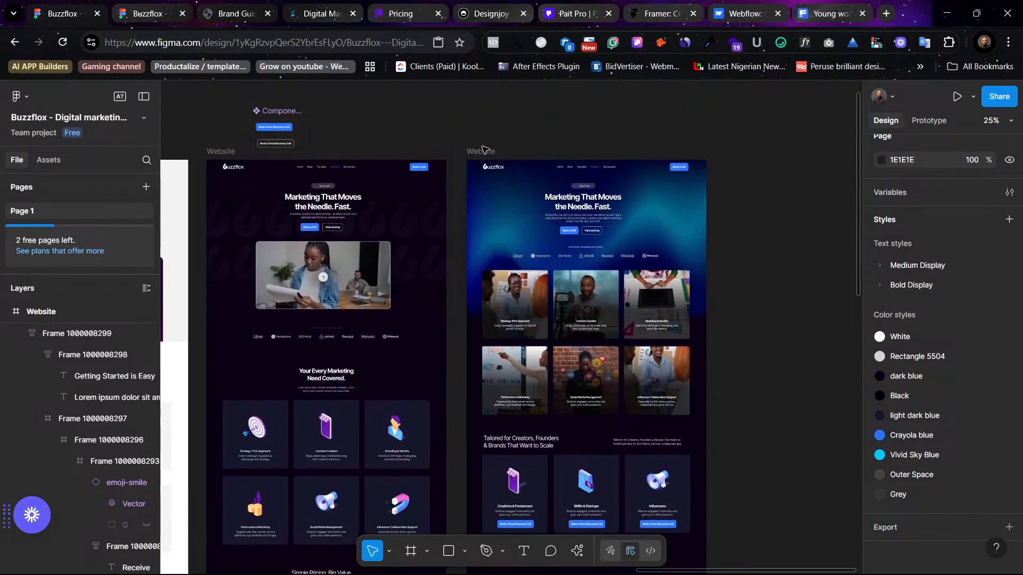
pyautogui.click(484, 150)
pyautogui.scroll(-4, 659, 263)
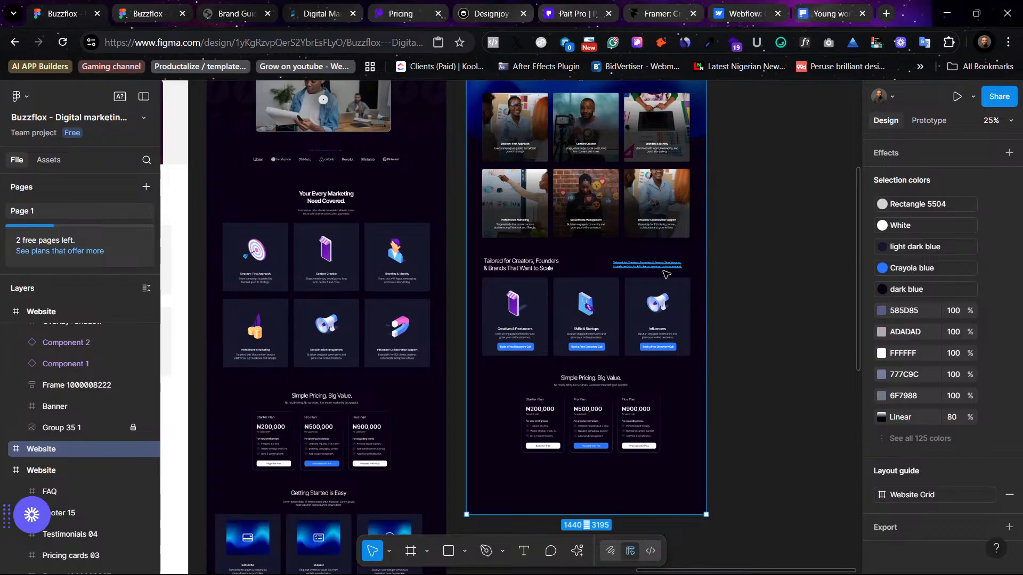
pyautogui.scroll(-2, 678, 388)
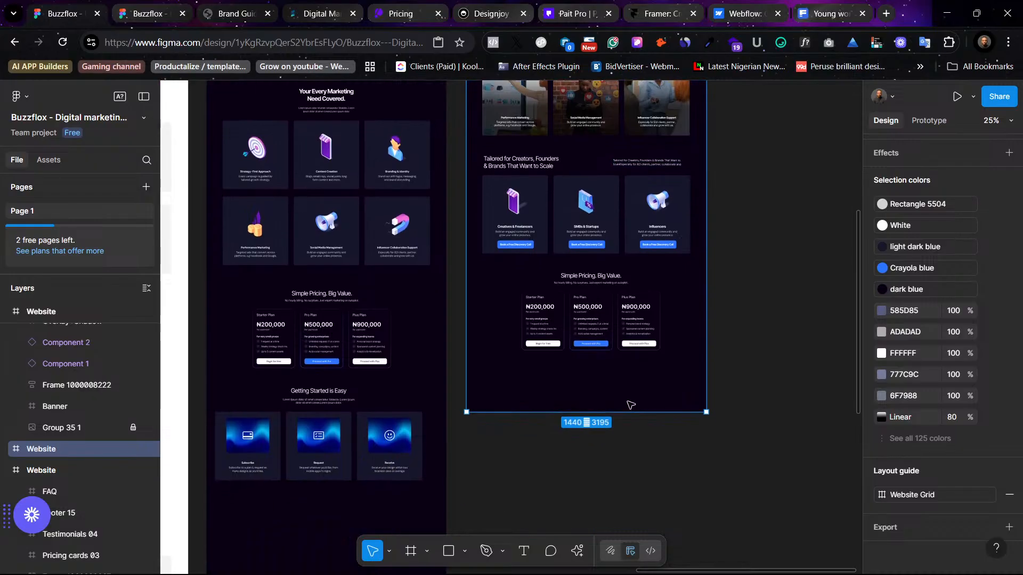
pyautogui.moveTo(614, 413); pyautogui.dragTo(612, 526)
# Step: Duplicate the "Getting Started is Easy" section into the second Website frame below pricing at about Y 2906 and center it horizontally
pyautogui.click(332, 401)
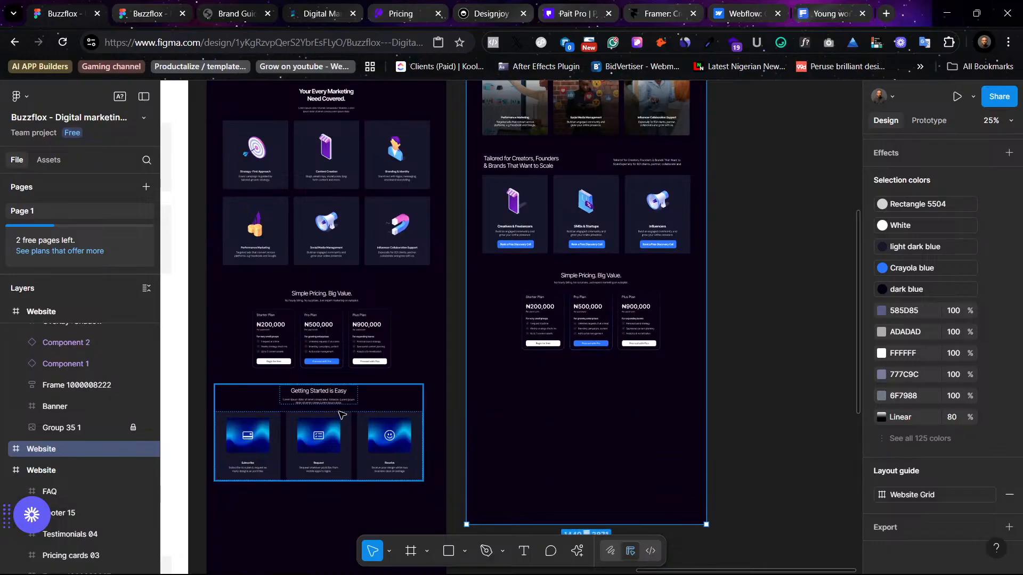
pyautogui.moveTo(320, 403); pyautogui.dragTo(595, 398)
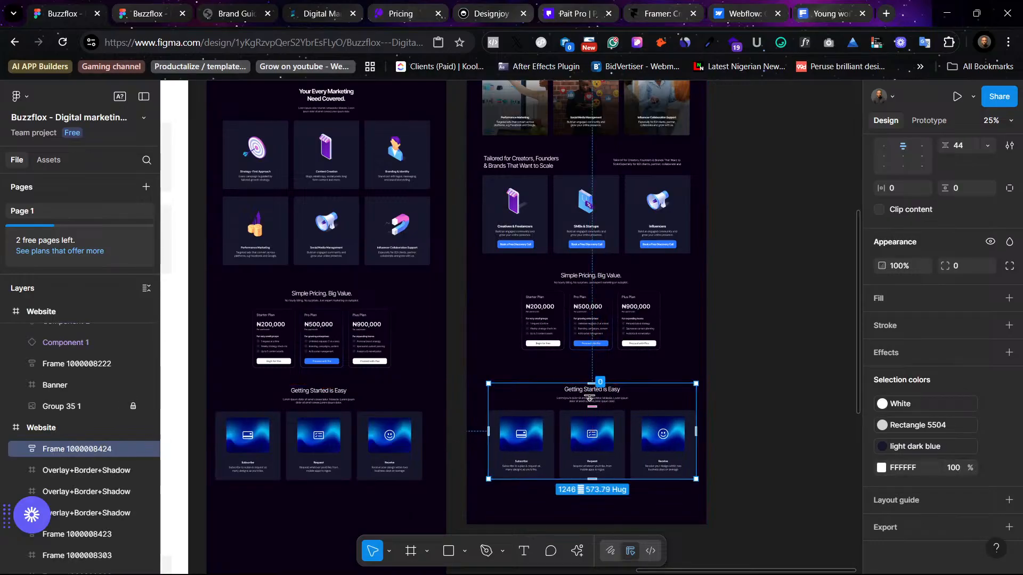
pyautogui.moveTo(612, 396); pyautogui.dragTo(606, 380)
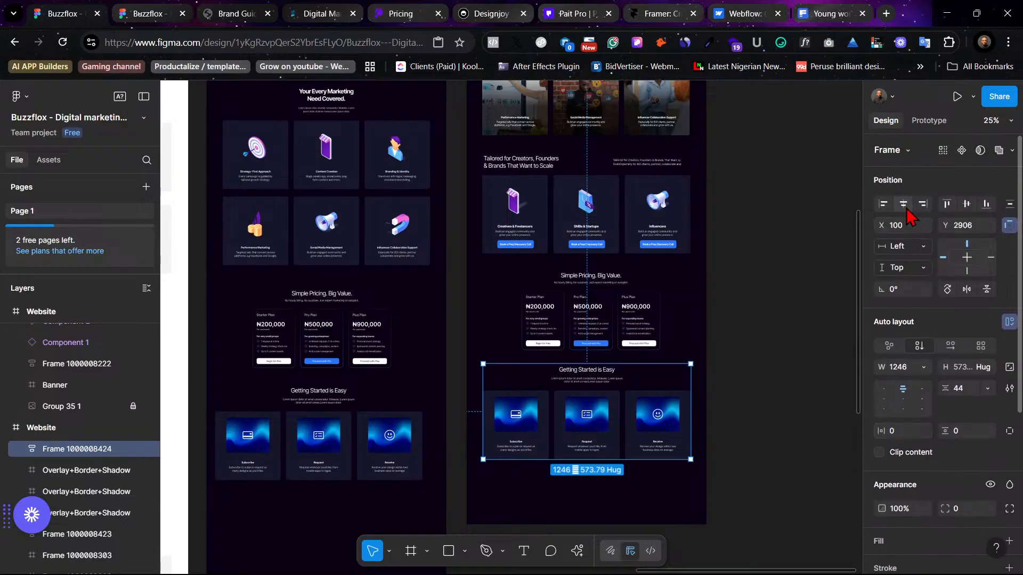
pyautogui.click(904, 205)
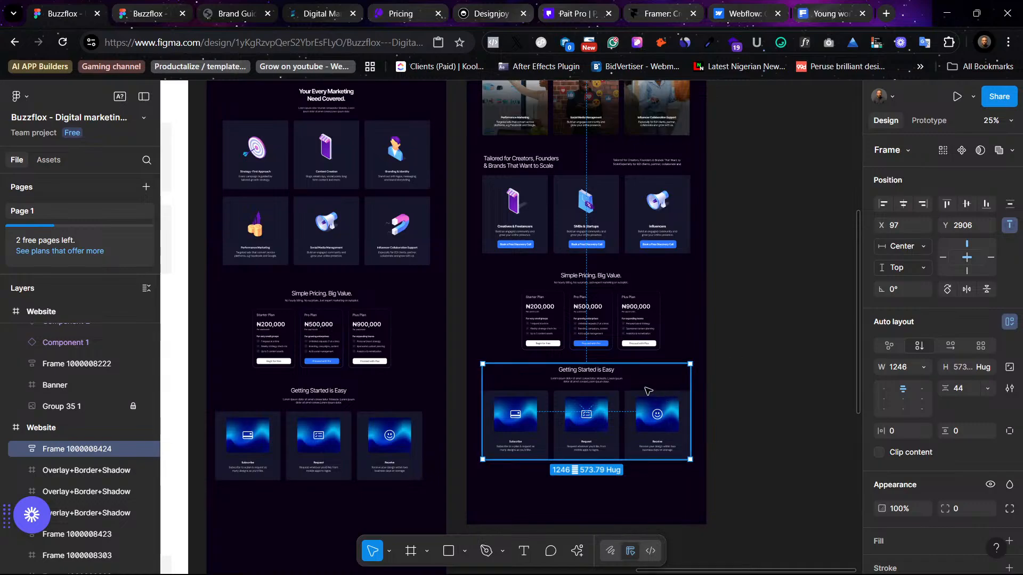
pyautogui.click(771, 369)
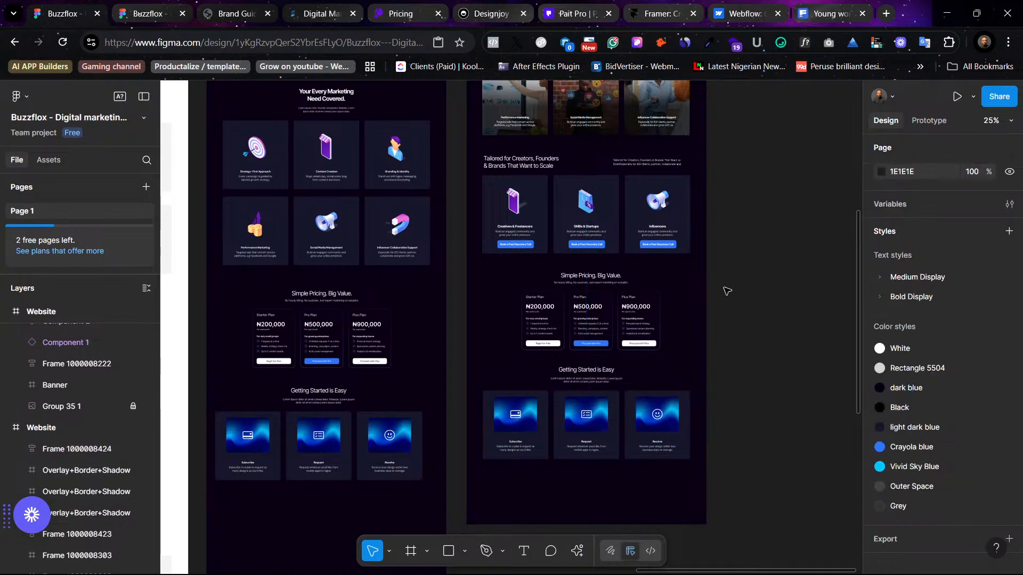
pyautogui.scroll(3, 692, 288)
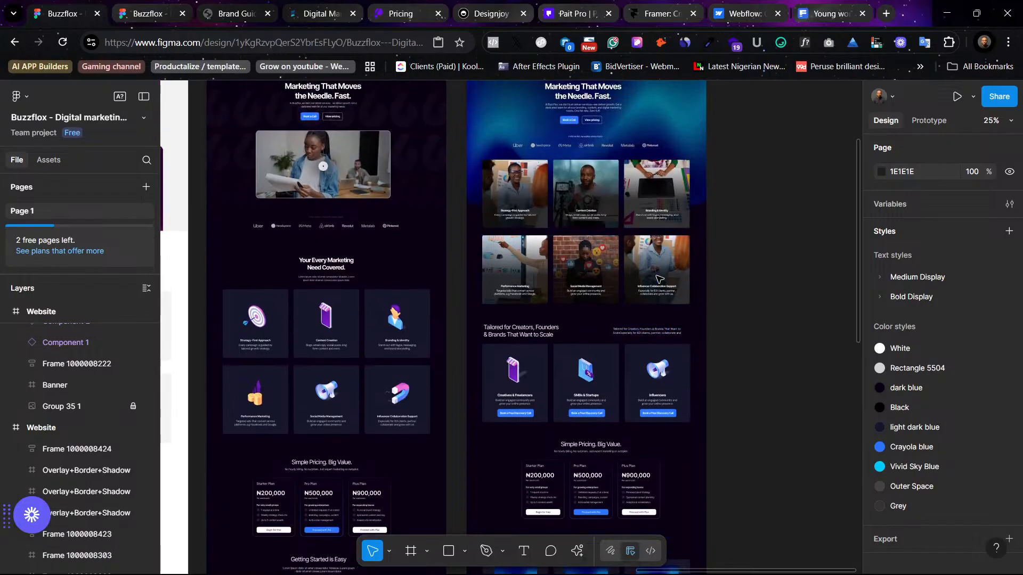
# Step: Review the lower sections of both Website designs, down to their "Getting Started is Easy" cards
pyautogui.scroll(-2, 644, 379)
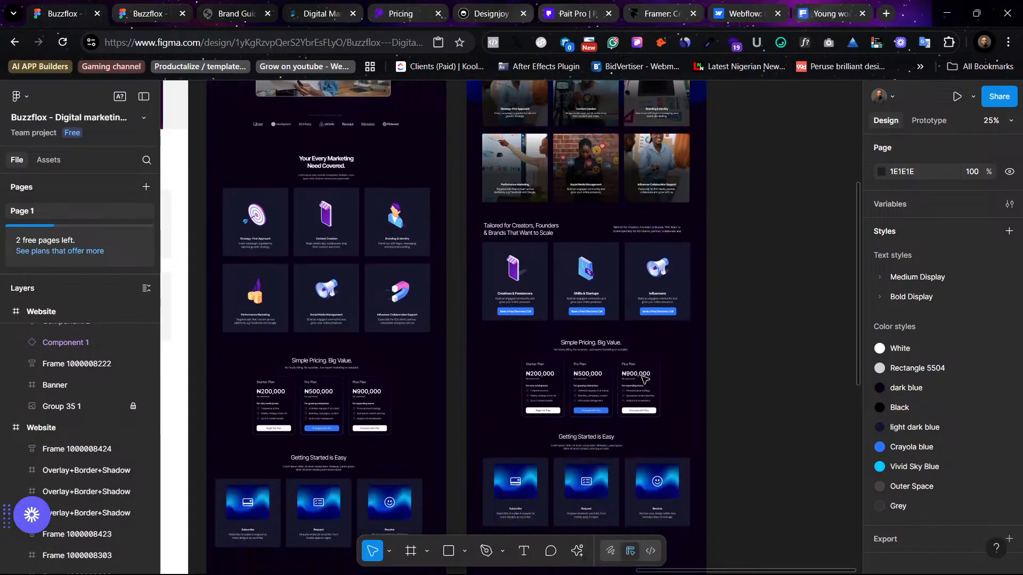
pyautogui.scroll(-2, 644, 379)
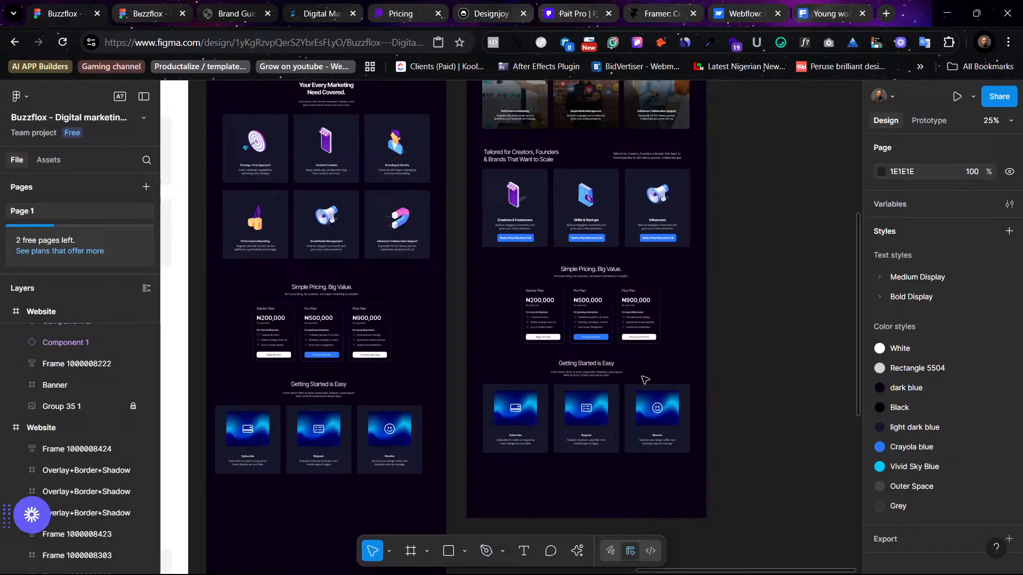
pyautogui.scroll(2, 645, 380)
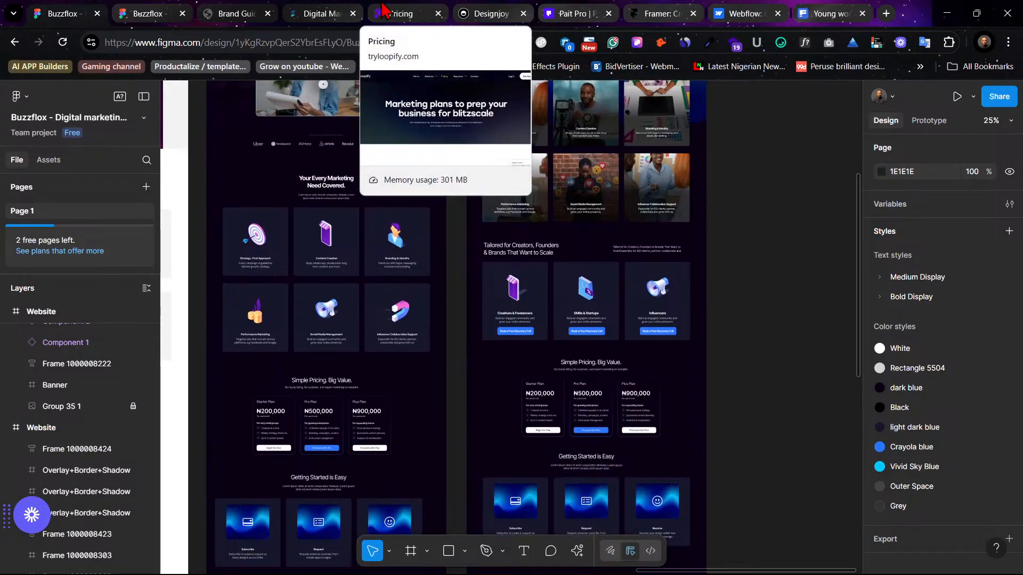
# Step: Switch to the Framer website and examine its homepage sections, from the design canvas showcase down to the closing call to action and footer
pyautogui.click(634, 9)
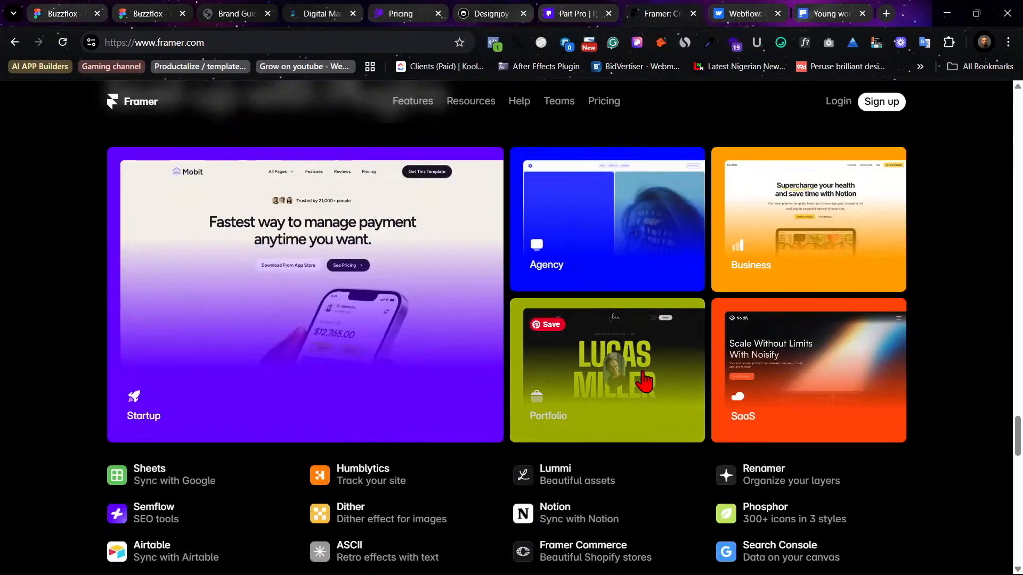
pyautogui.scroll(7, 646, 366)
pyautogui.scroll(15, 649, 368)
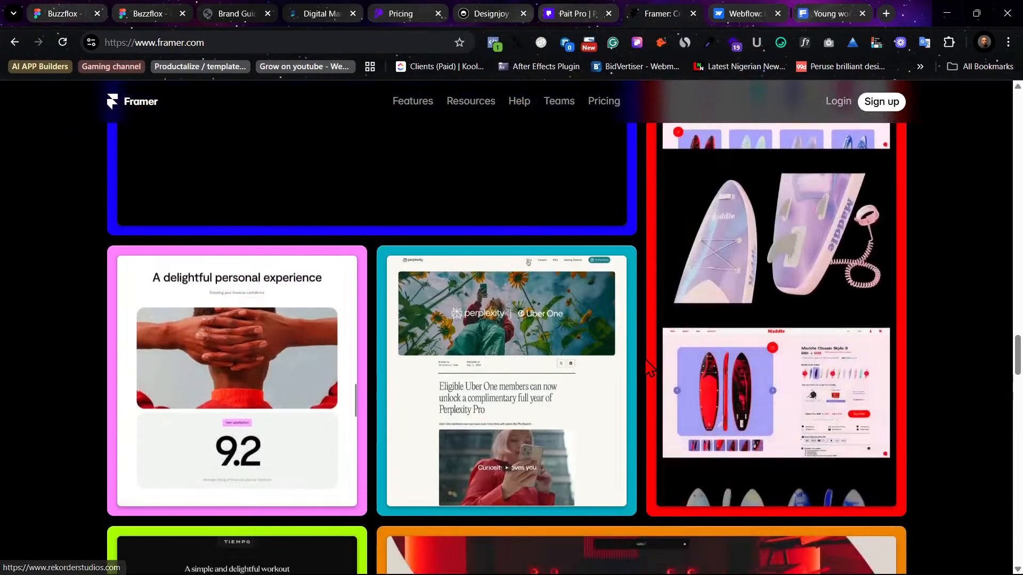
pyautogui.scroll(2, 649, 368)
pyautogui.scroll(-3, 649, 367)
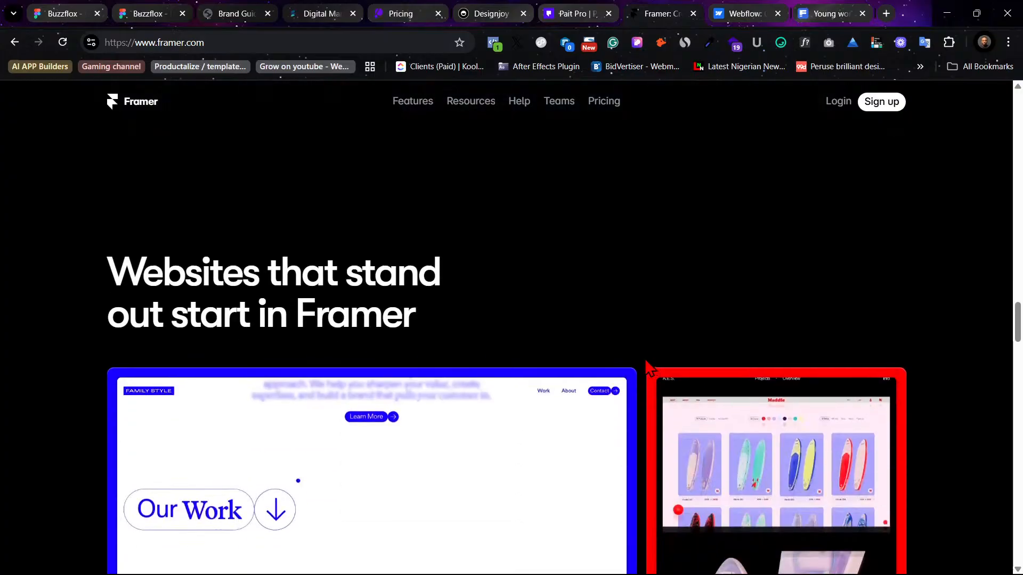
pyautogui.scroll(10, 649, 368)
pyautogui.scroll(12, 644, 359)
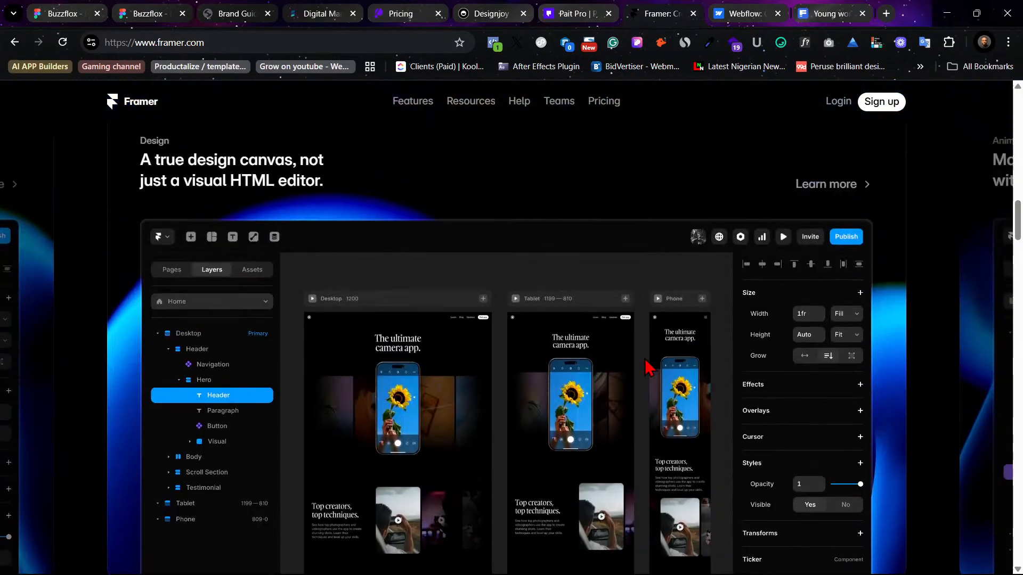
pyautogui.scroll(-12, 644, 359)
pyautogui.scroll(-15, 648, 368)
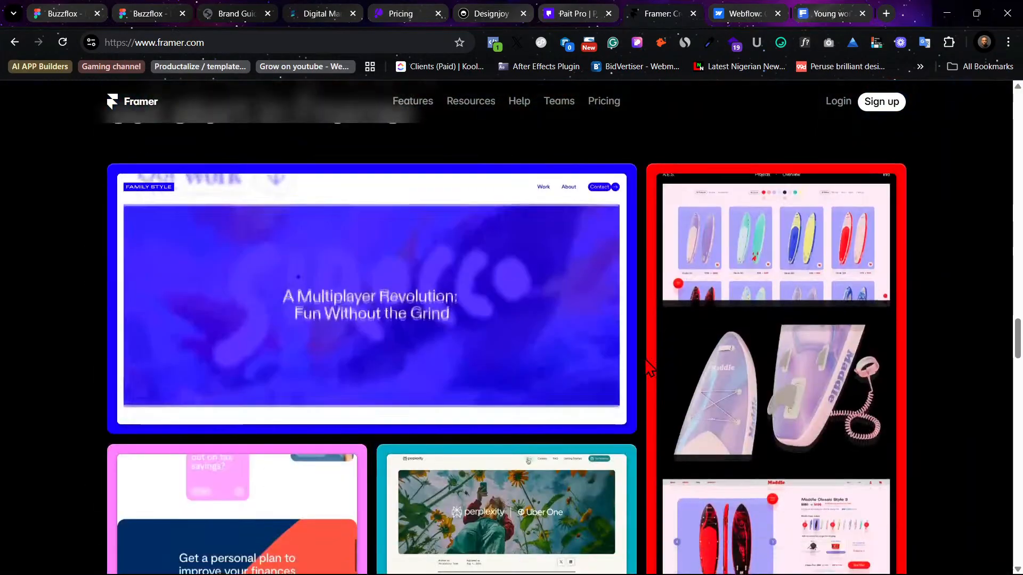
pyautogui.scroll(-20, 649, 368)
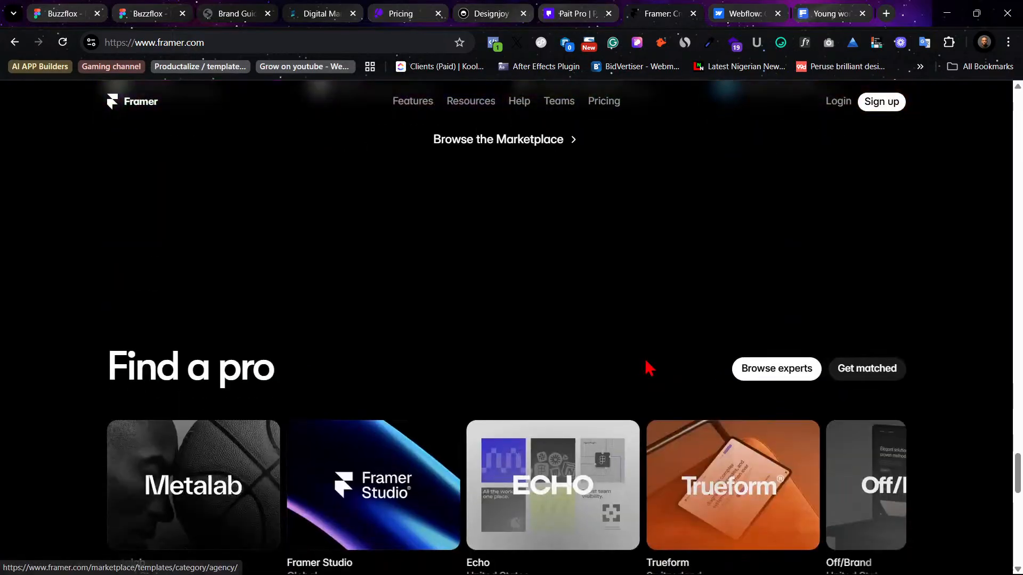
pyautogui.scroll(-4, 646, 361)
pyautogui.scroll(6, 645, 361)
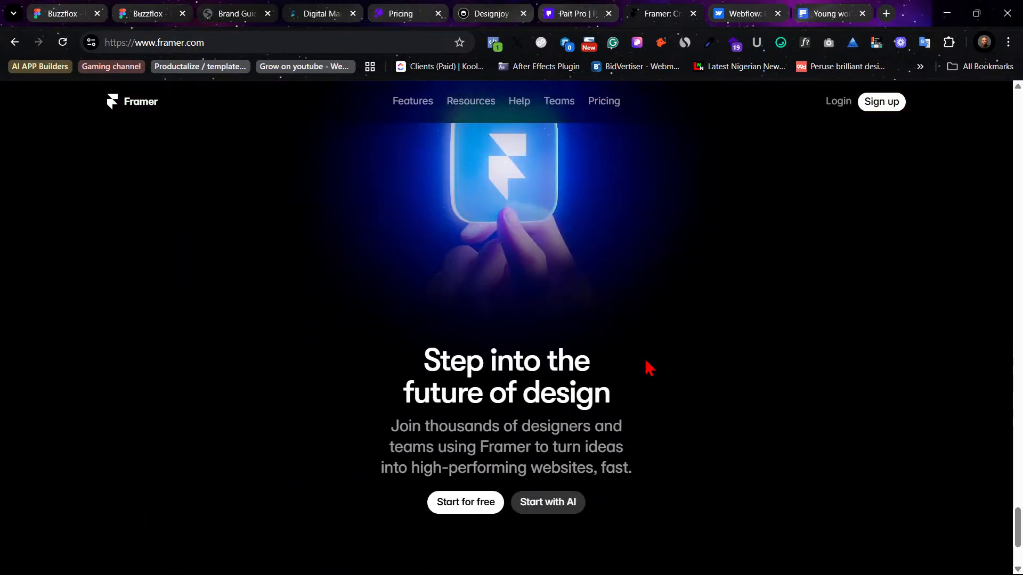
pyautogui.scroll(-2, 645, 362)
pyautogui.scroll(-4, 649, 368)
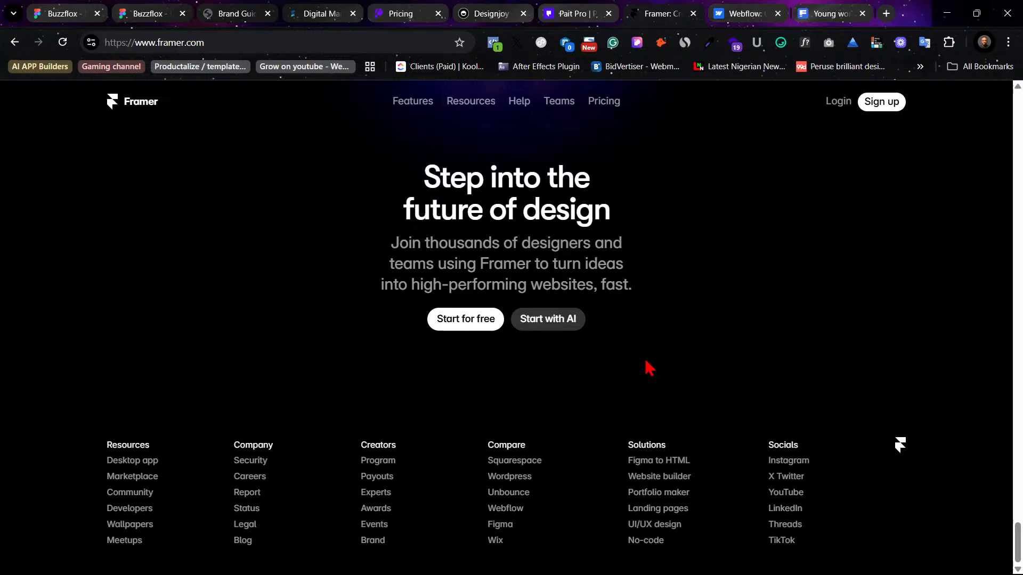
# Step: Switch to the Pait Pro website and examine its card layouts through the Complete Resource Kit section
pyautogui.click(586, 13)
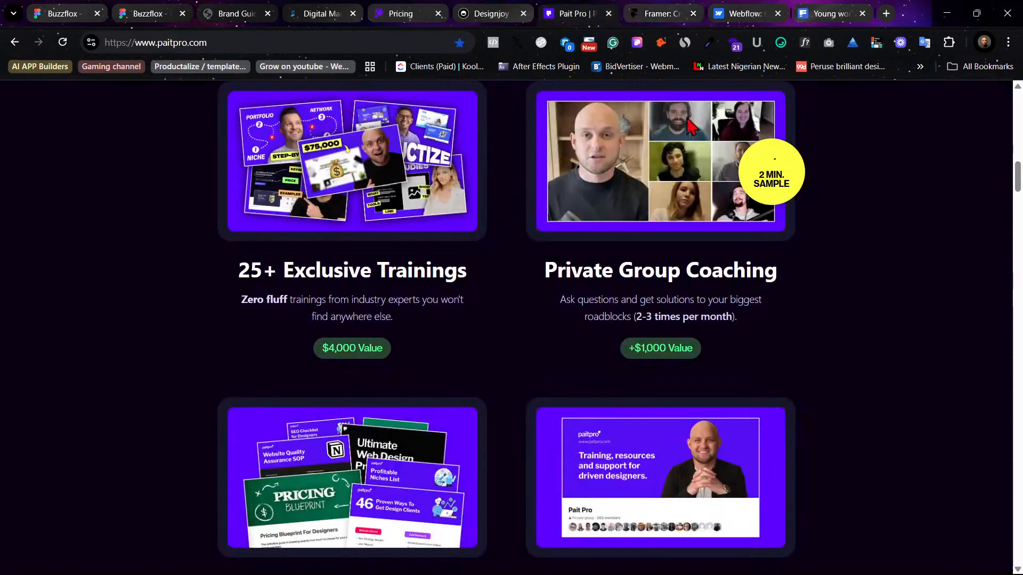
pyautogui.scroll(-15, 820, 313)
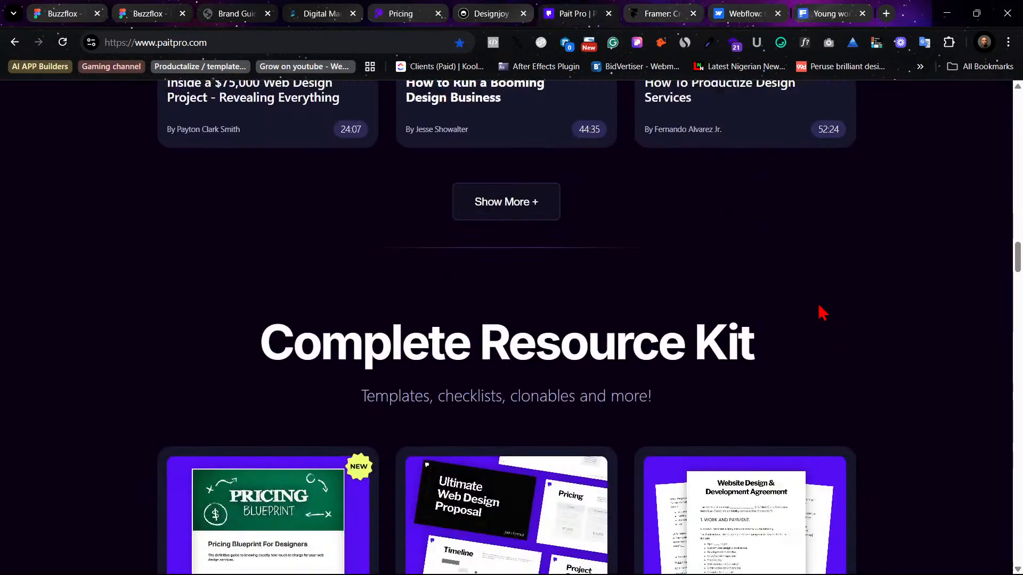
pyautogui.scroll(-10, 822, 313)
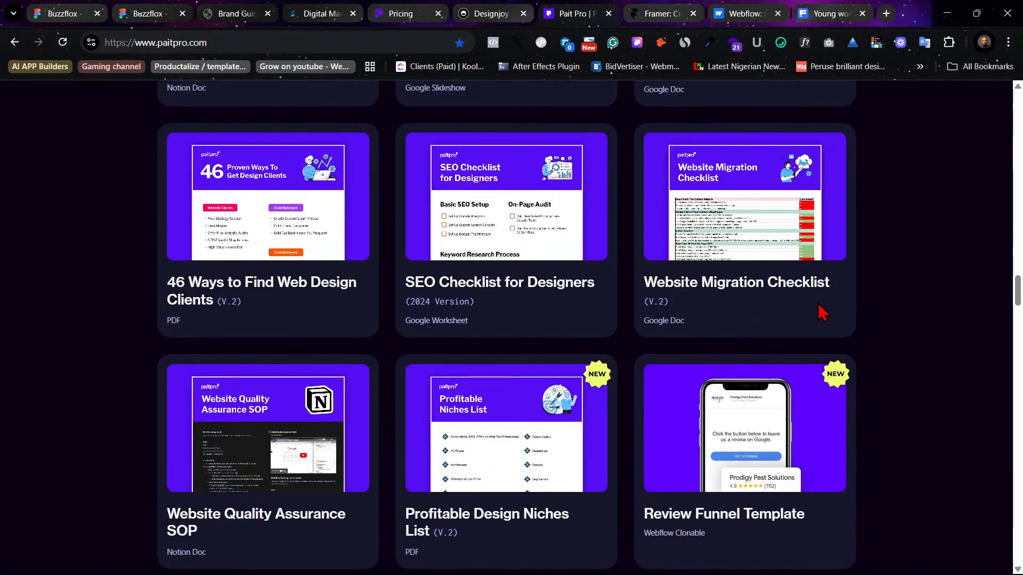
pyautogui.scroll(-6, 823, 313)
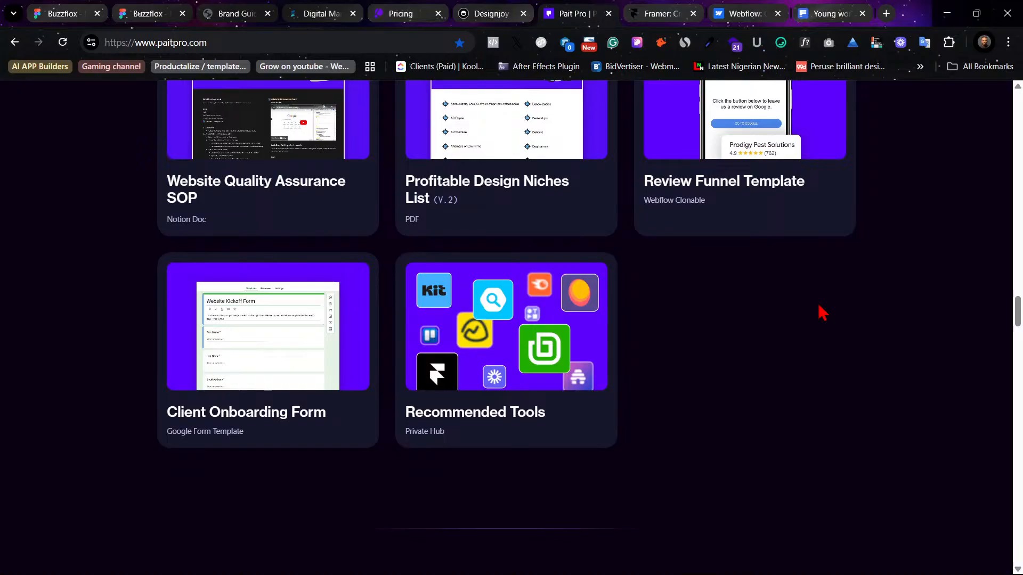
pyautogui.scroll(-5, 823, 313)
pyautogui.scroll(6, 823, 313)
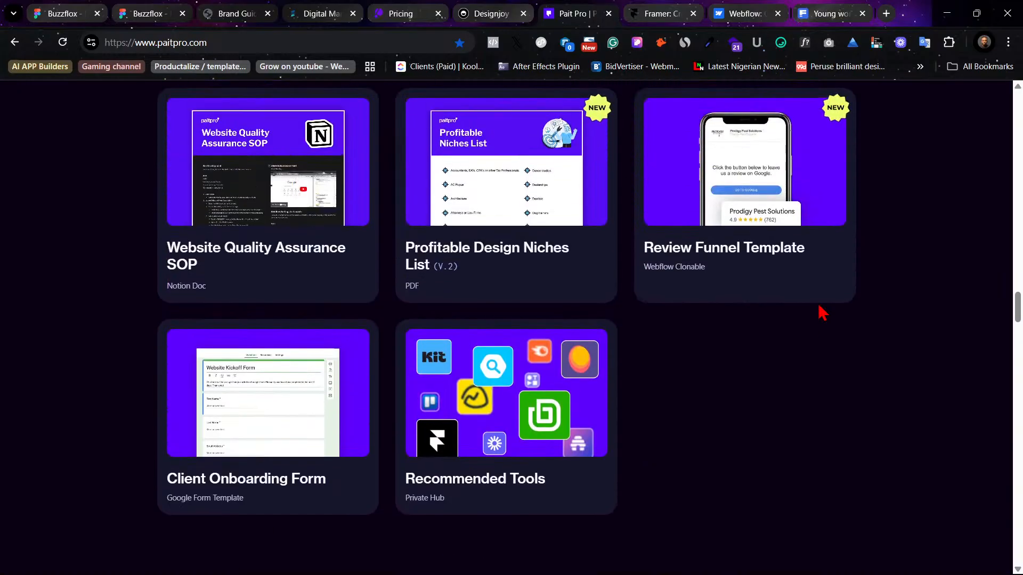
pyautogui.scroll(1, 823, 313)
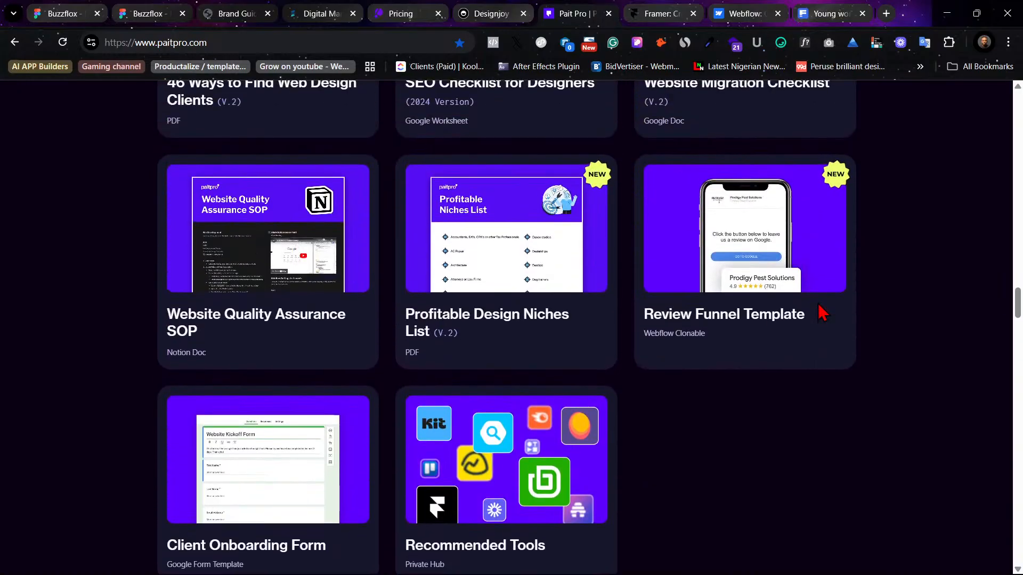
# Step: Examine the Pait Pro page's resource cards, member deals, four-part training series and member testimonials as layout references
pyautogui.scroll(-15, 822, 313)
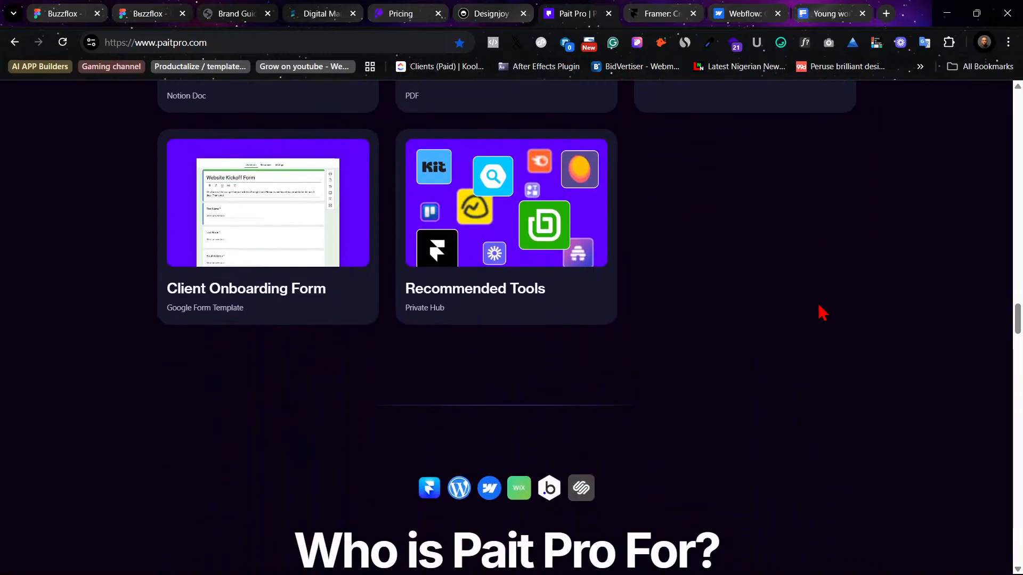
pyautogui.scroll(-11, 823, 313)
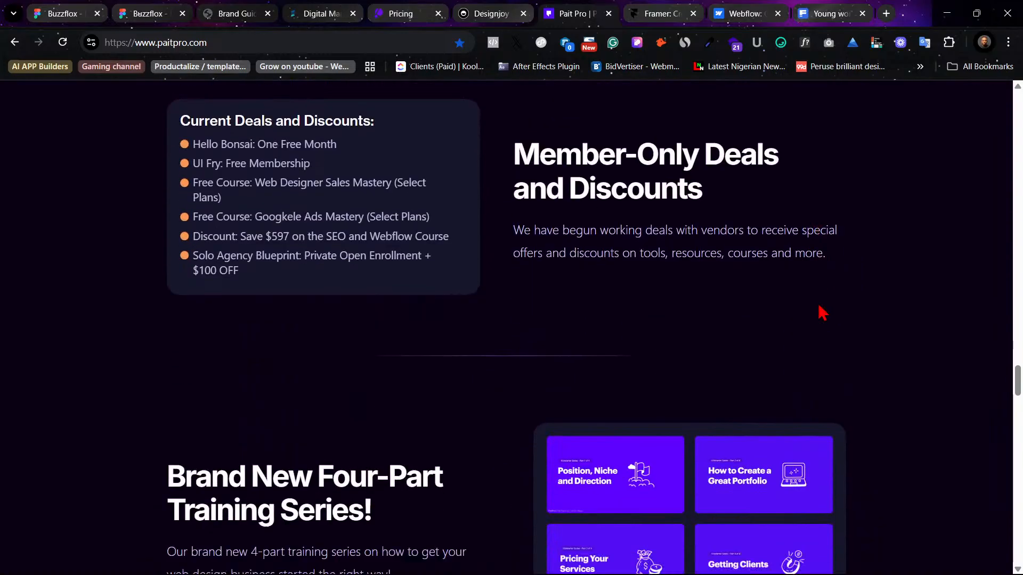
pyautogui.scroll(-2, 823, 313)
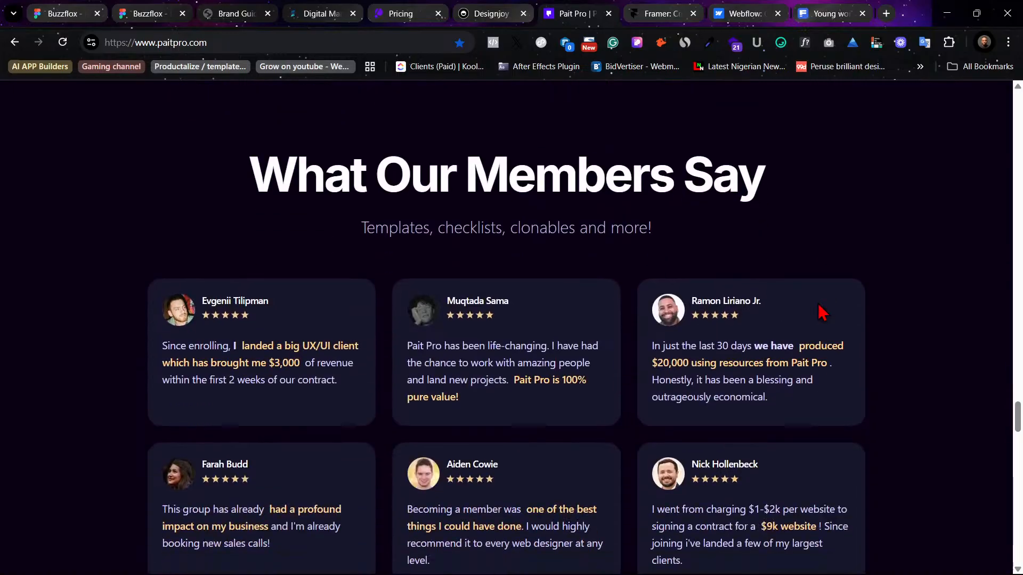
pyautogui.scroll(5, 823, 312)
pyautogui.scroll(2, 823, 312)
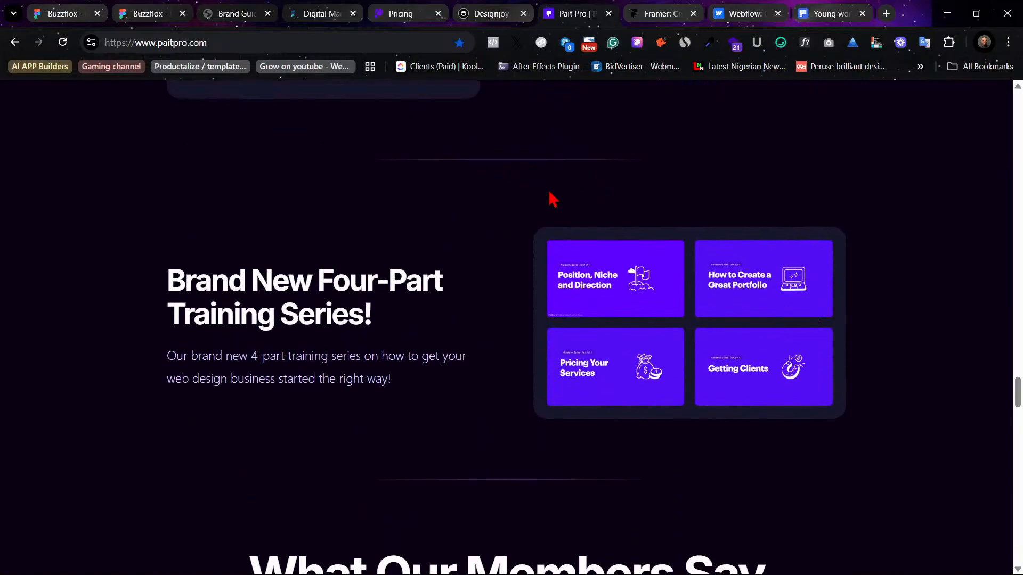
pyautogui.scroll(-13, 594, 234)
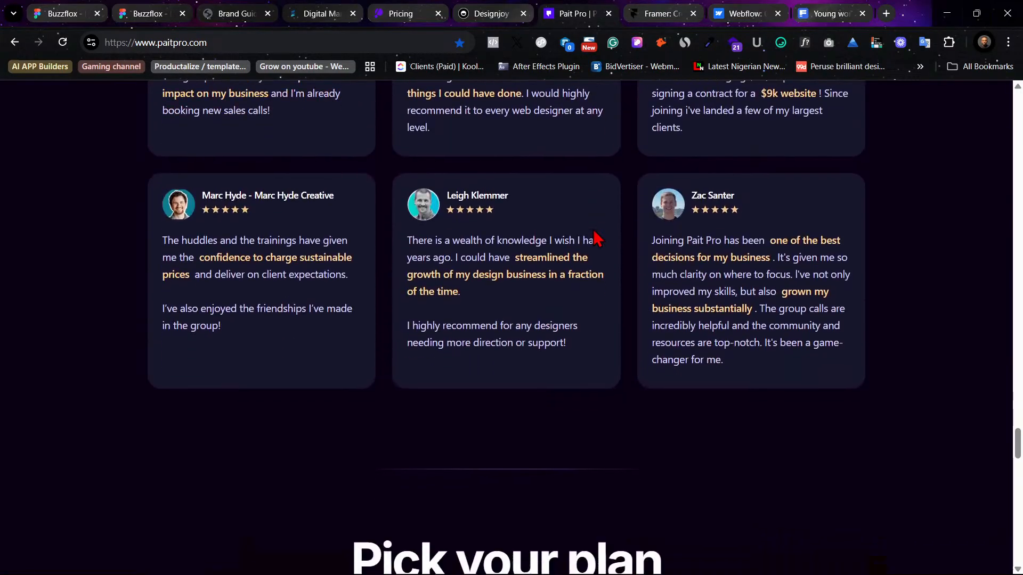
# Step: Examine the Pait Pro pricing plans, their feature lists and bonuses, and the FAQ down to the page footer
pyautogui.scroll(-15, 594, 238)
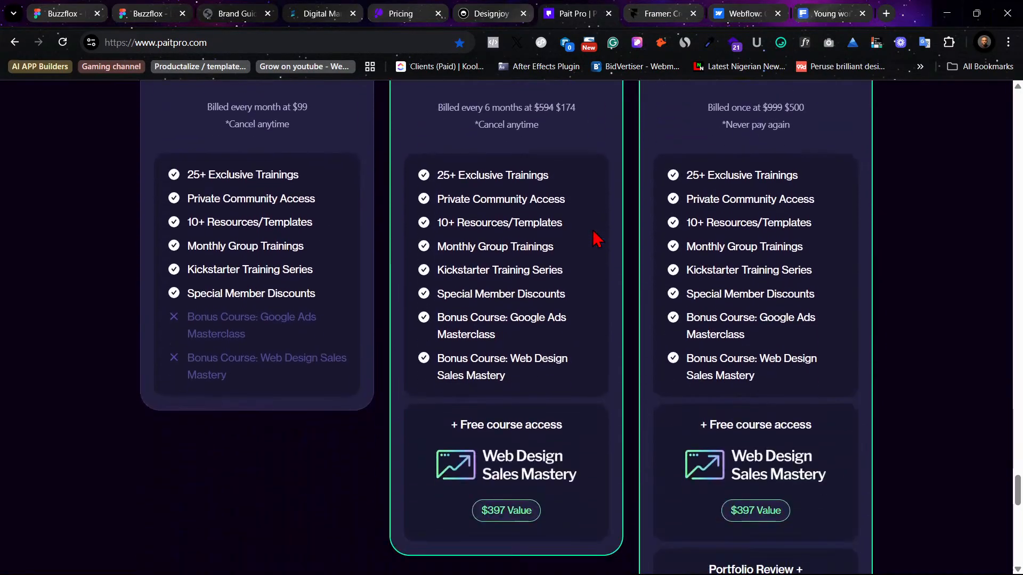
pyautogui.scroll(5, 596, 239)
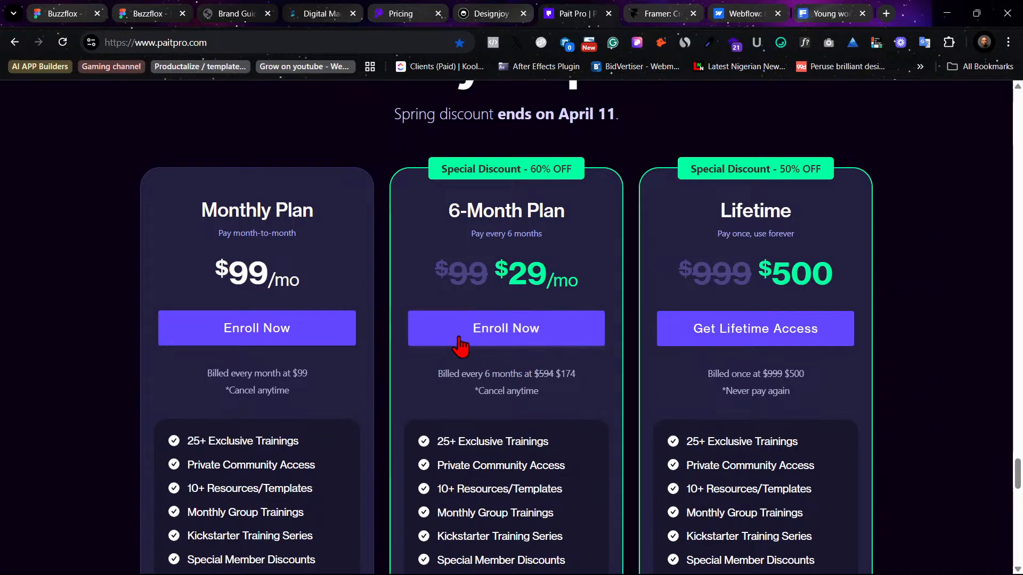
pyautogui.scroll(3, 463, 328)
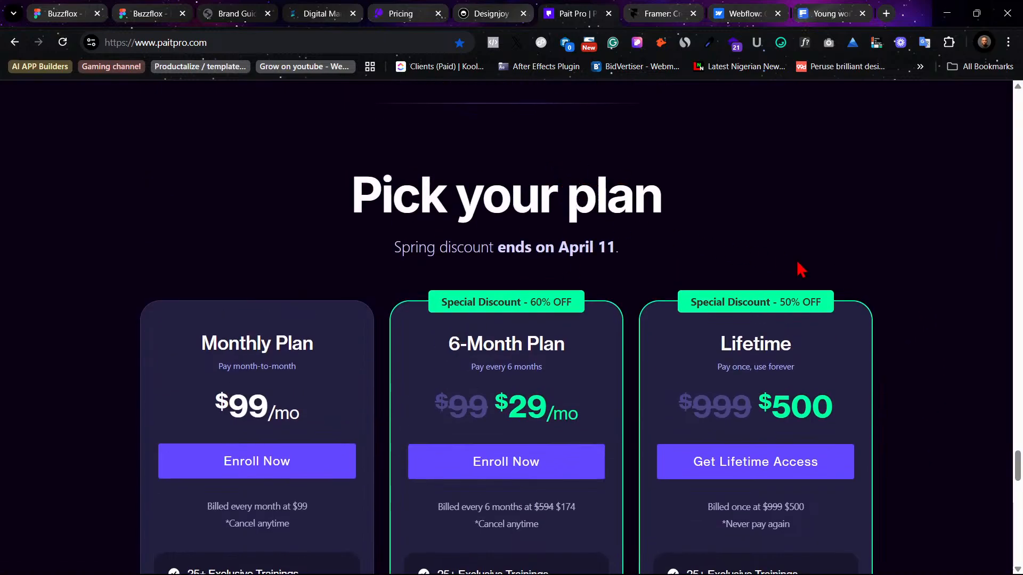
pyautogui.scroll(-3, 893, 389)
pyautogui.scroll(-1, 893, 389)
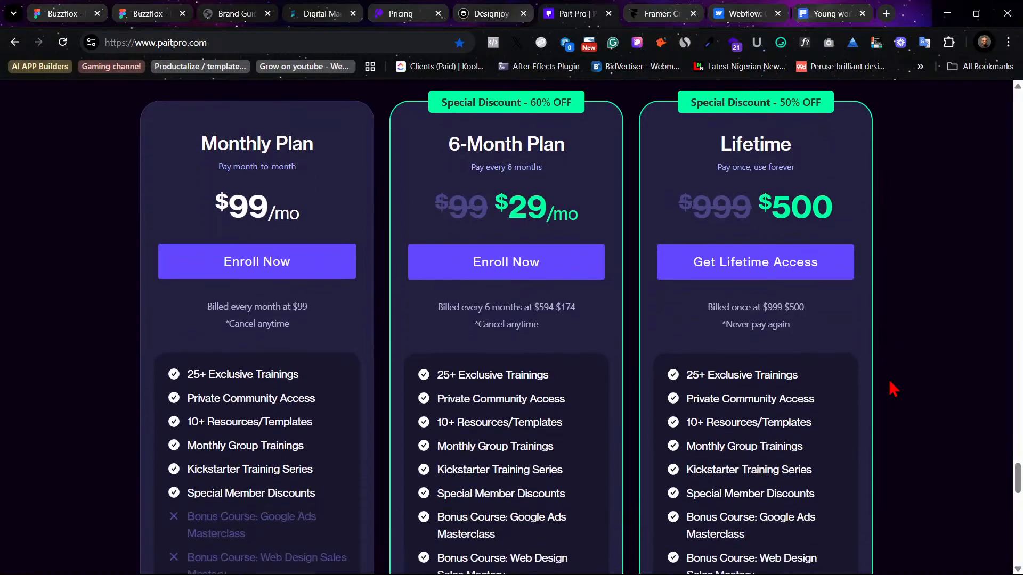
pyautogui.scroll(-2, 894, 389)
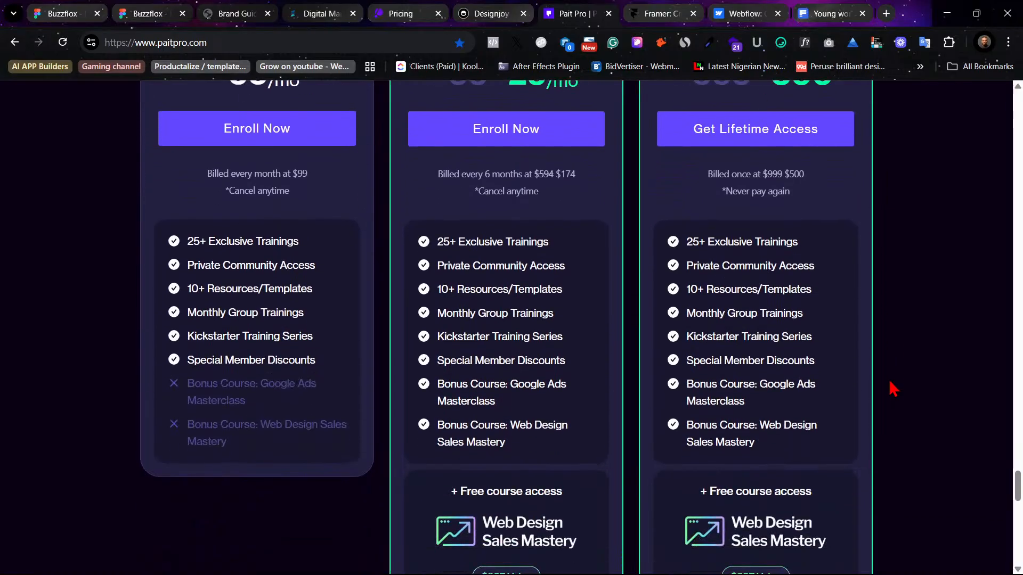
pyautogui.scroll(-5, 894, 389)
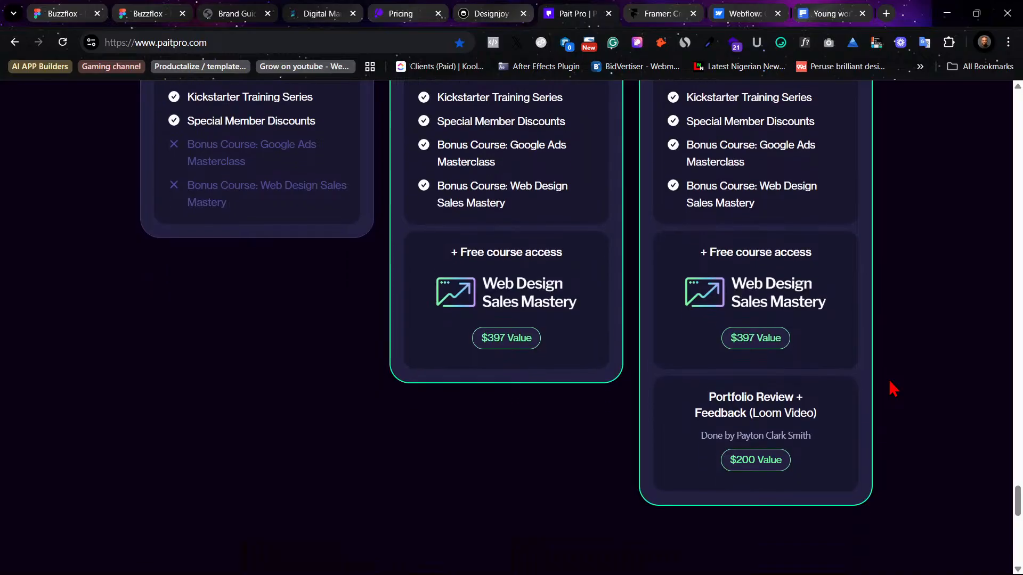
pyautogui.scroll(-10, 894, 389)
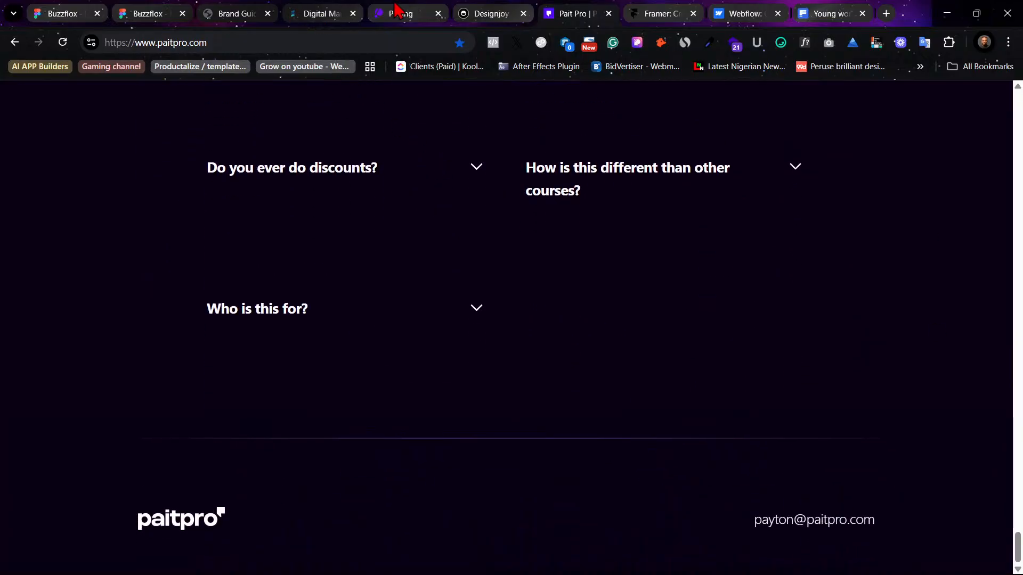
# Step: Switch from the reference websites to the Buzzflox digital marketing design file in Figma
pyautogui.click(488, 9)
pyautogui.click(373, 11)
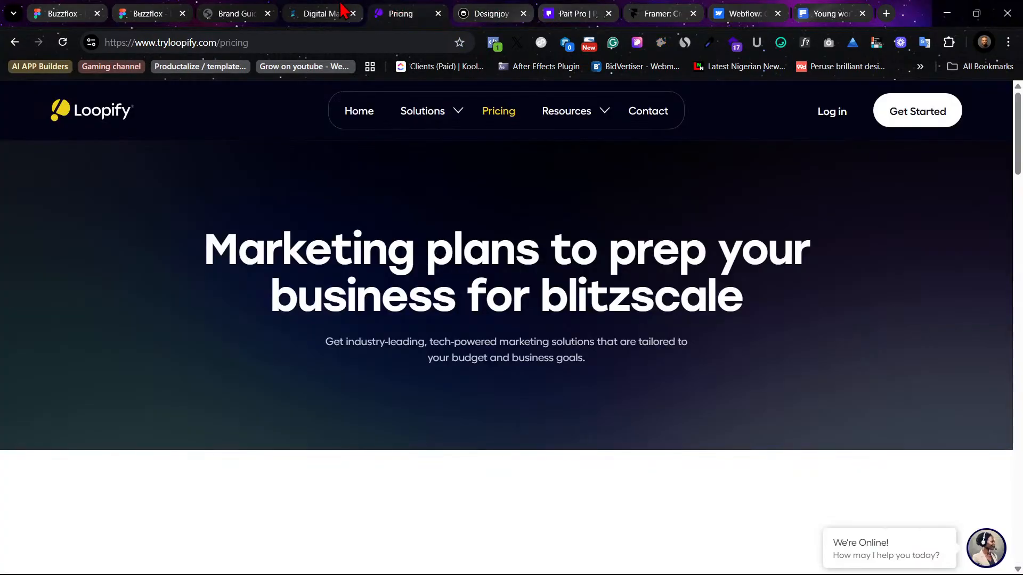
pyautogui.click(222, 9)
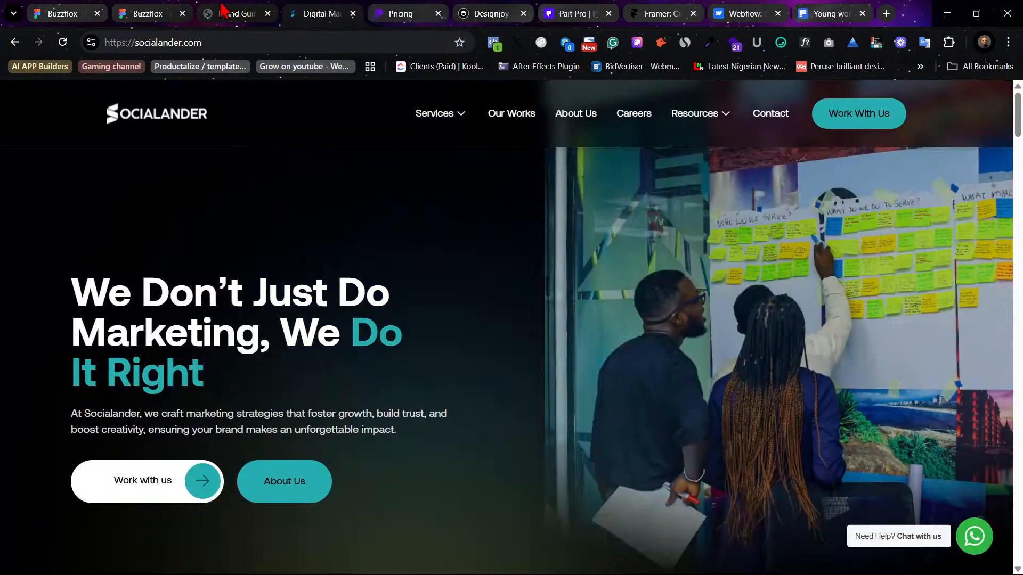
pyautogui.click(123, 9)
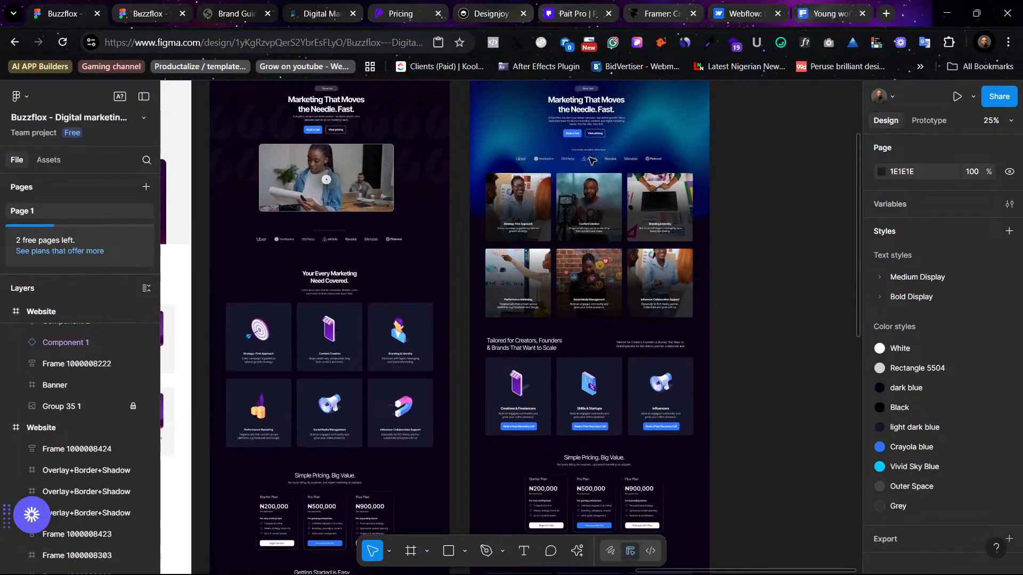
# Step: Delete the credit-card icon from the Subscribe card in the "Getting Started is Easy" section of the image-card homepage version
pyautogui.scroll(-5, 777, 316)
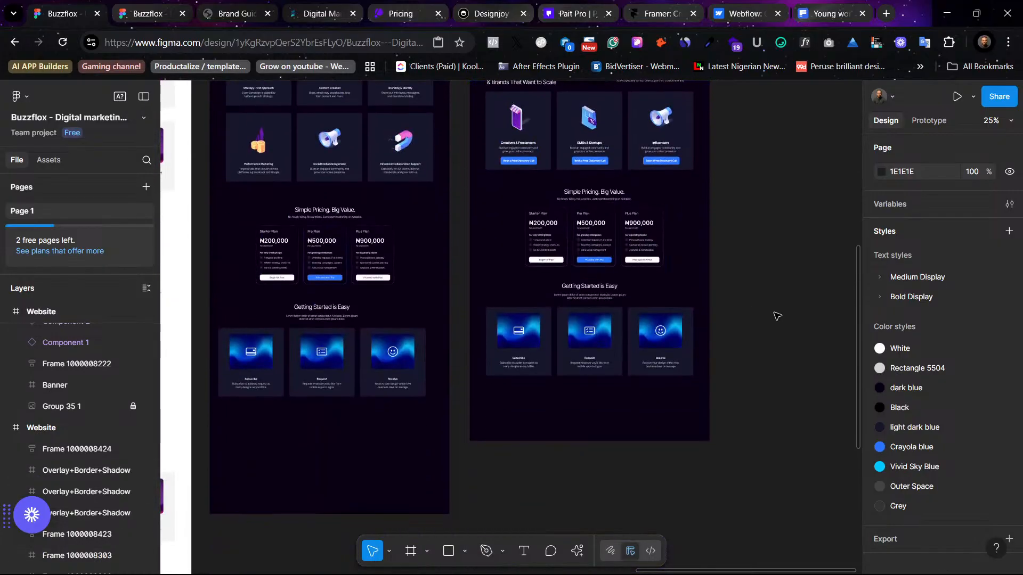
pyautogui.scroll(1, 777, 316)
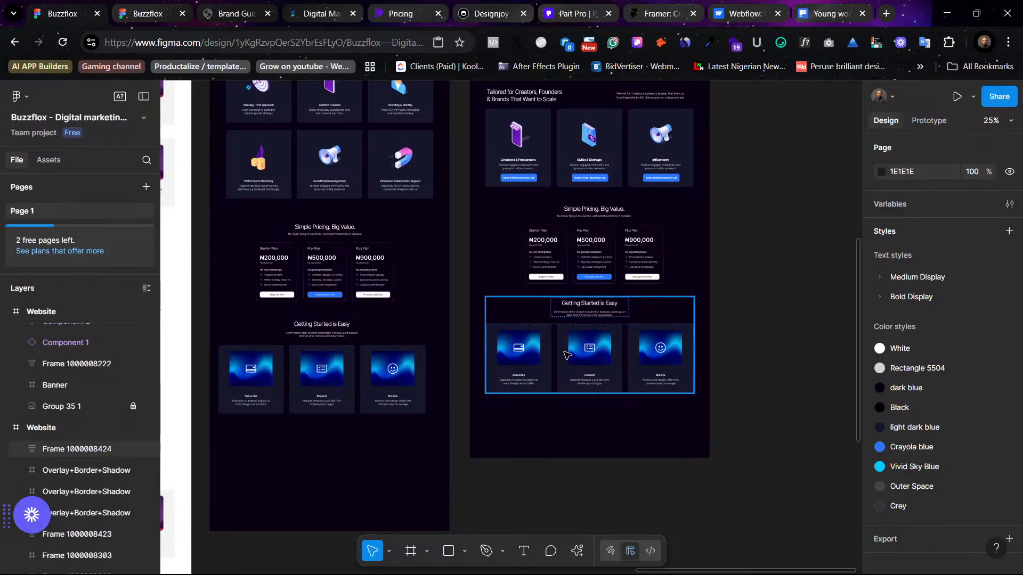
pyautogui.click(539, 350)
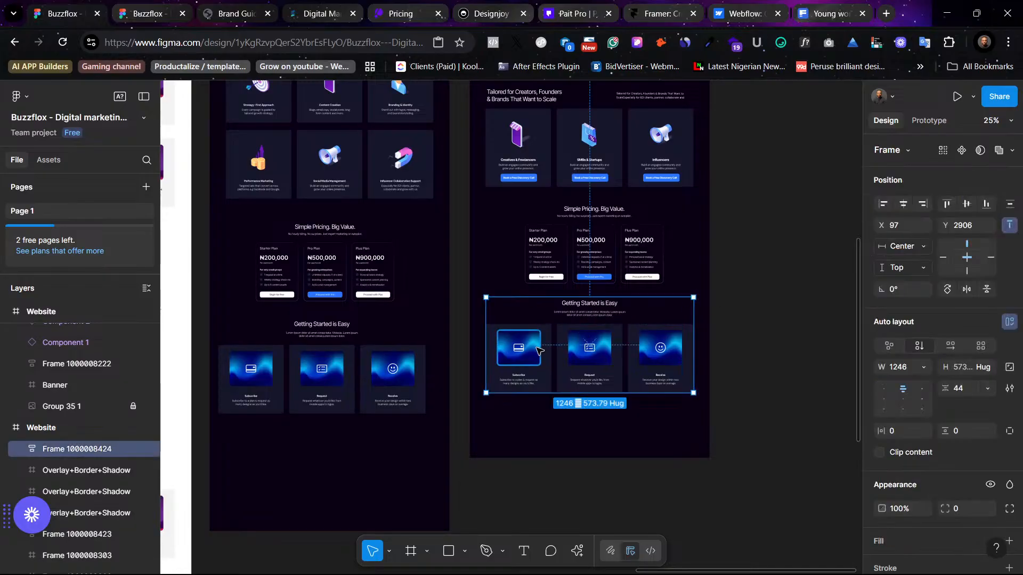
pyautogui.hotkey('shift', '2')
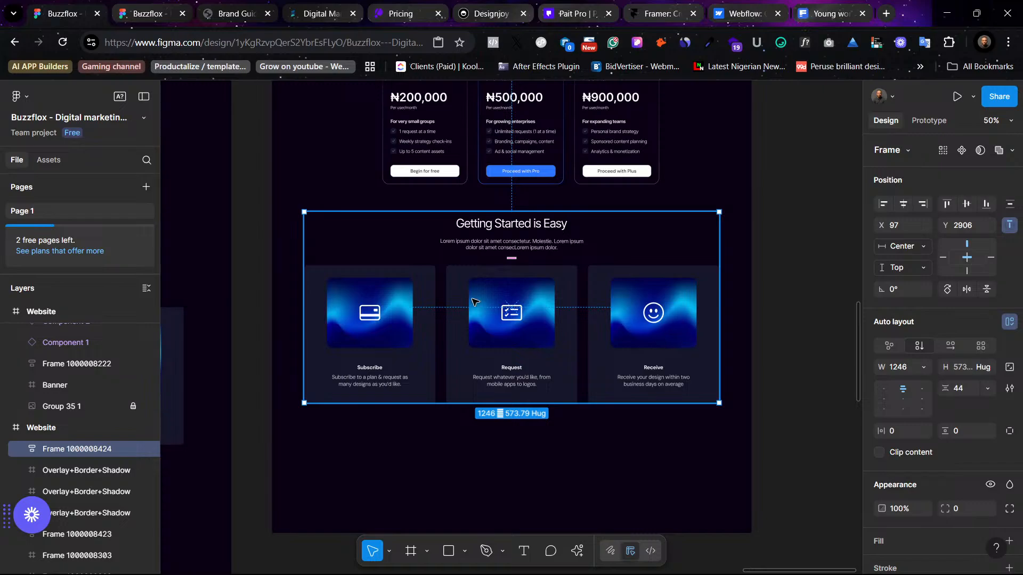
pyautogui.doubleClick(376, 322)
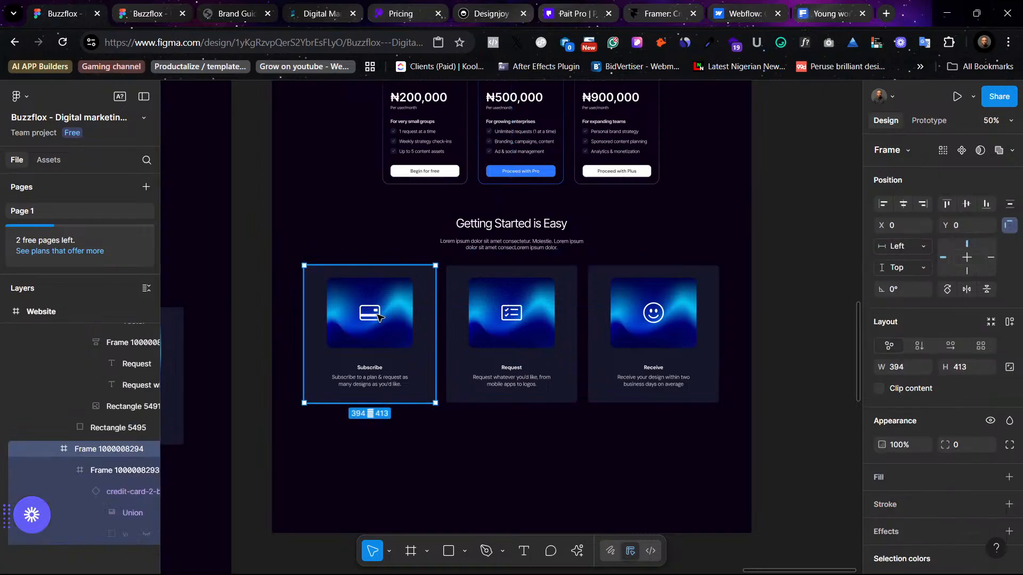
pyautogui.doubleClick(377, 317)
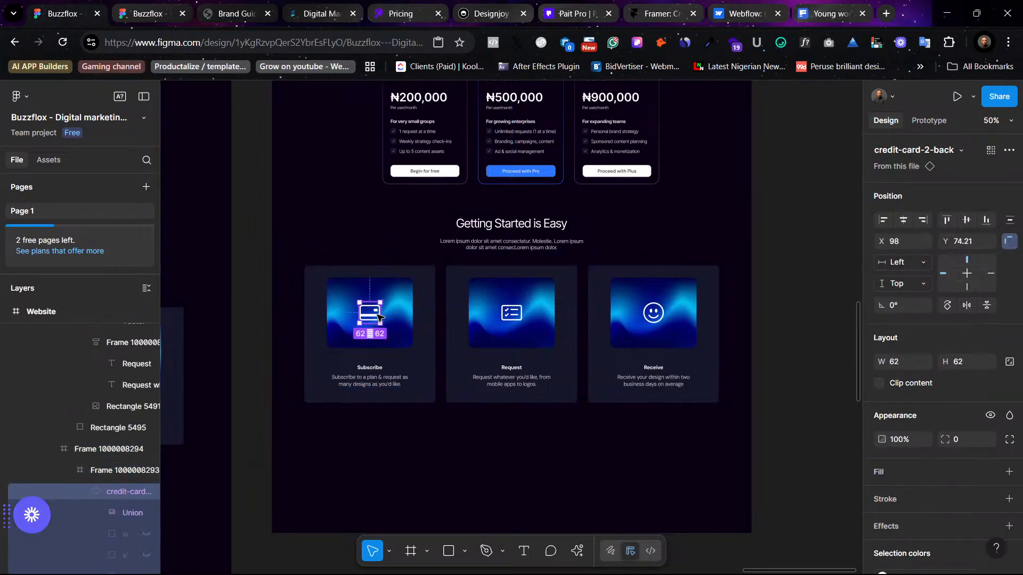
pyautogui.press('Delete')
# Step: Delete the checklist icon over the gradient image in the Request card
pyautogui.click(519, 320)
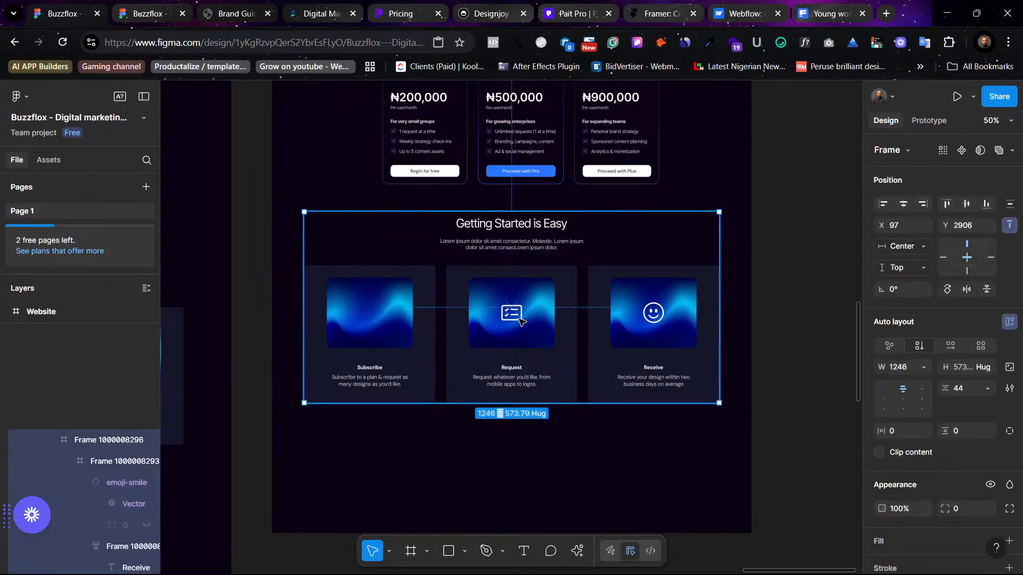
pyautogui.doubleClick(519, 320)
pyautogui.doubleClick(519, 319)
pyautogui.doubleClick(519, 320)
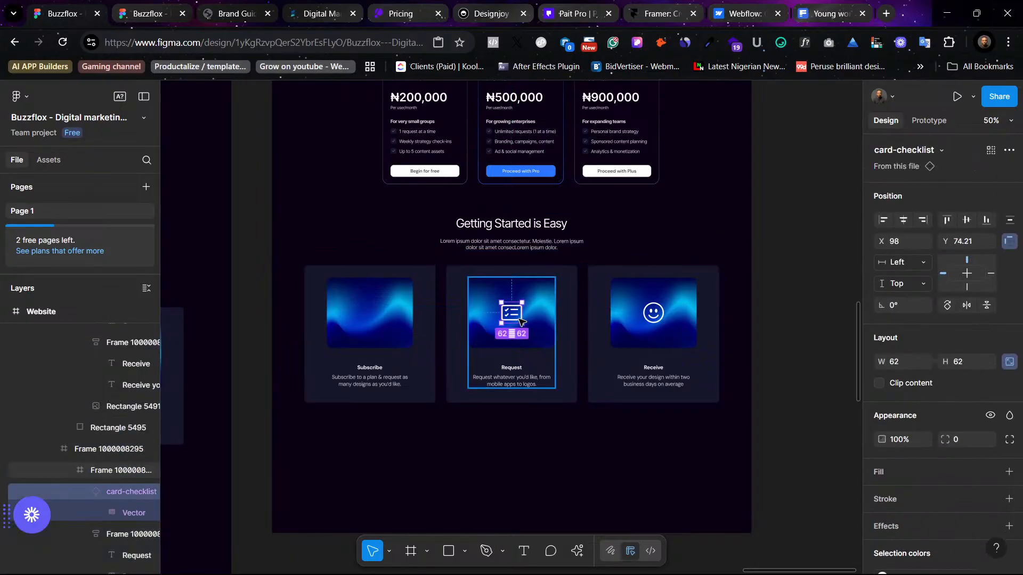
pyautogui.click(513, 319)
pyautogui.click(512, 318)
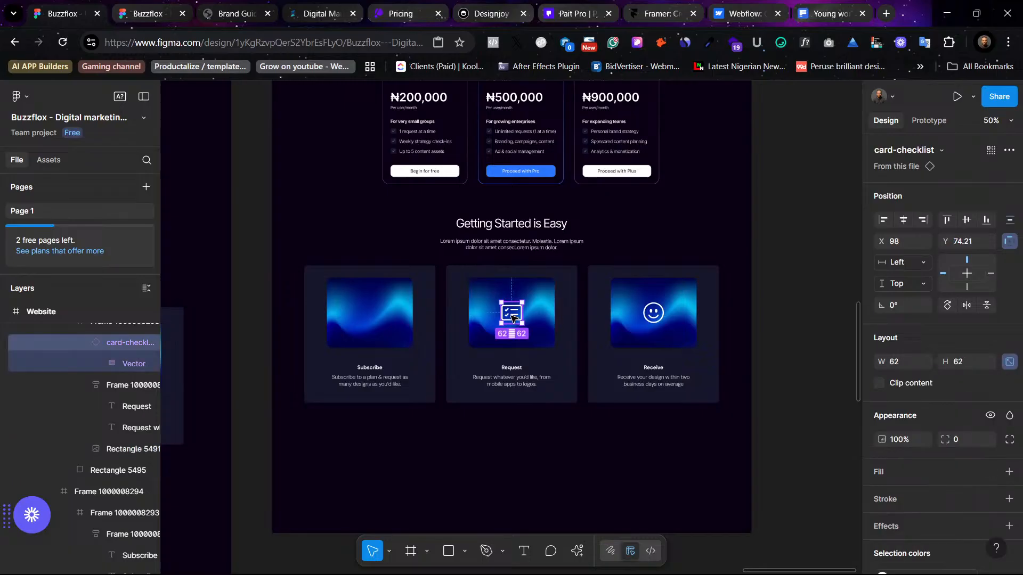
pyautogui.press('Delete')
# Step: Delete the smiley icon over the gradient image in the Receive card
pyautogui.click(666, 314)
pyautogui.doubleClick(663, 314)
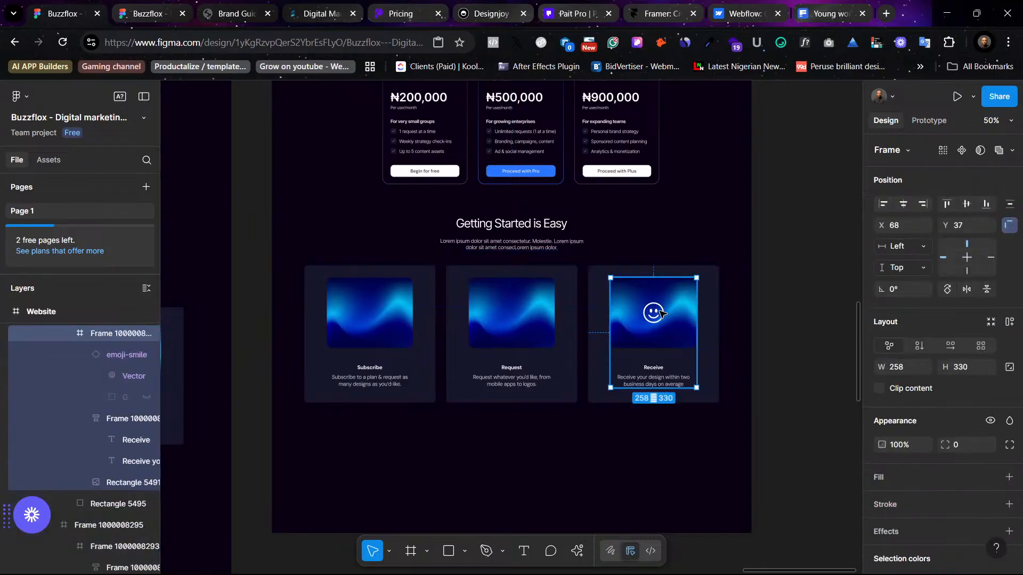
pyautogui.doubleClick(661, 313)
pyautogui.press('Delete')
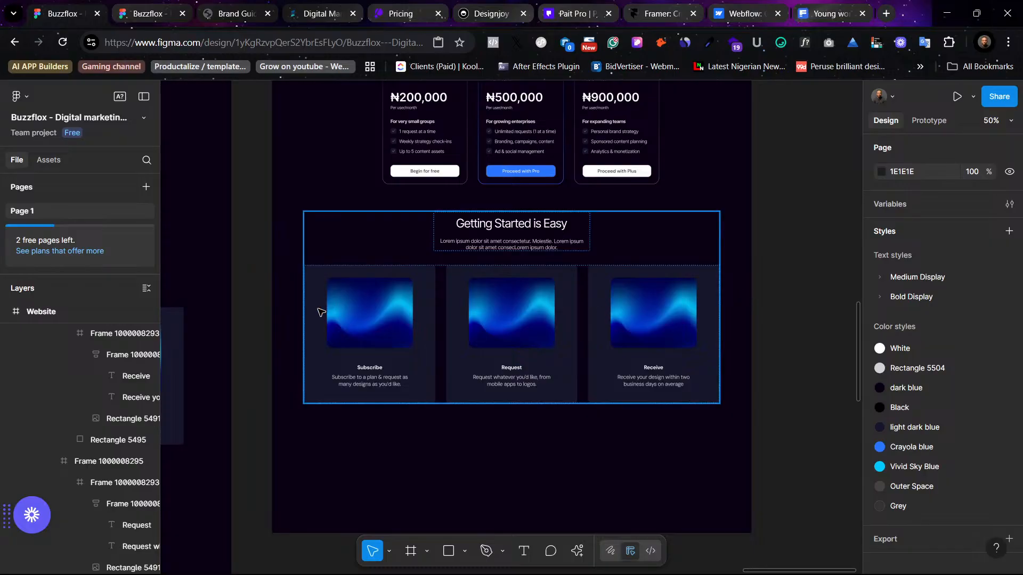
# Step: Replace the Subscribe card's gradient image fill with happy-african-people-celebrating-with-confetti-front-wooden-wall.jpg from the Downloads folder
pyautogui.keyDown('ctrl'); pyautogui.click(375, 319); pyautogui.keyUp('ctrl')
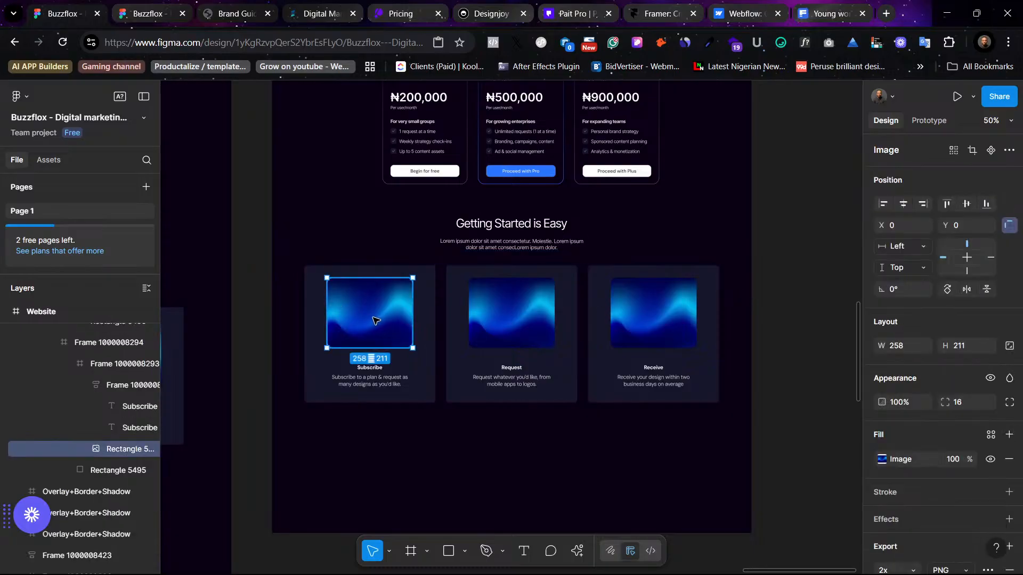
pyautogui.click(444, 489)
pyautogui.keyDown('ctrl'); pyautogui.click(373, 315); pyautogui.keyUp('ctrl')
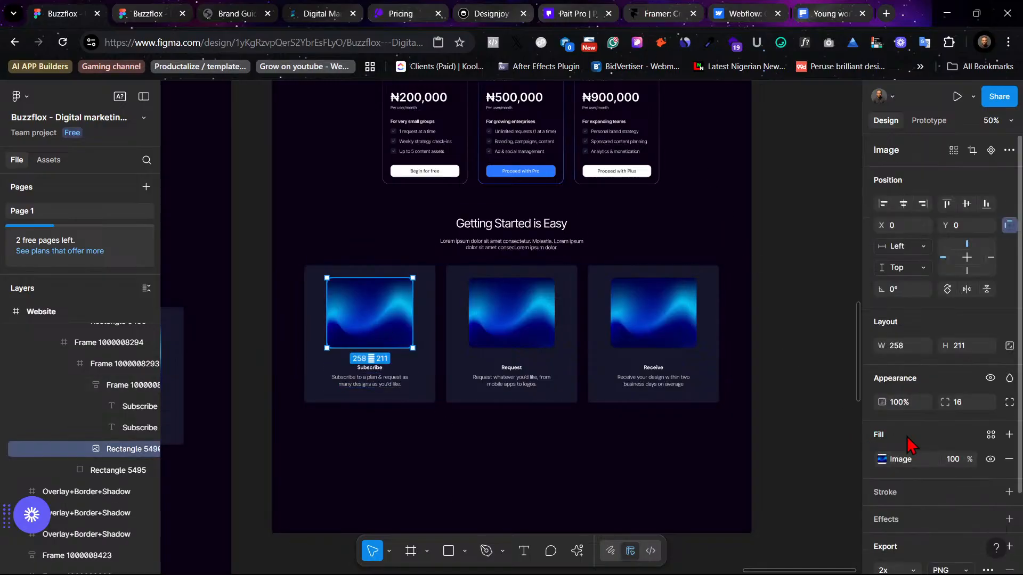
pyautogui.click(884, 461)
pyautogui.click(783, 313)
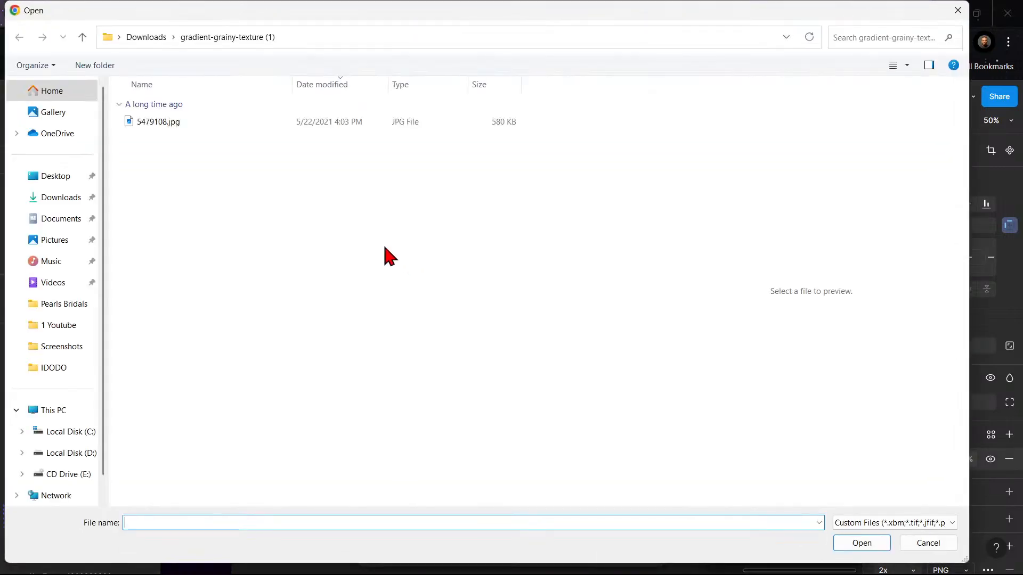
pyautogui.click(60, 198)
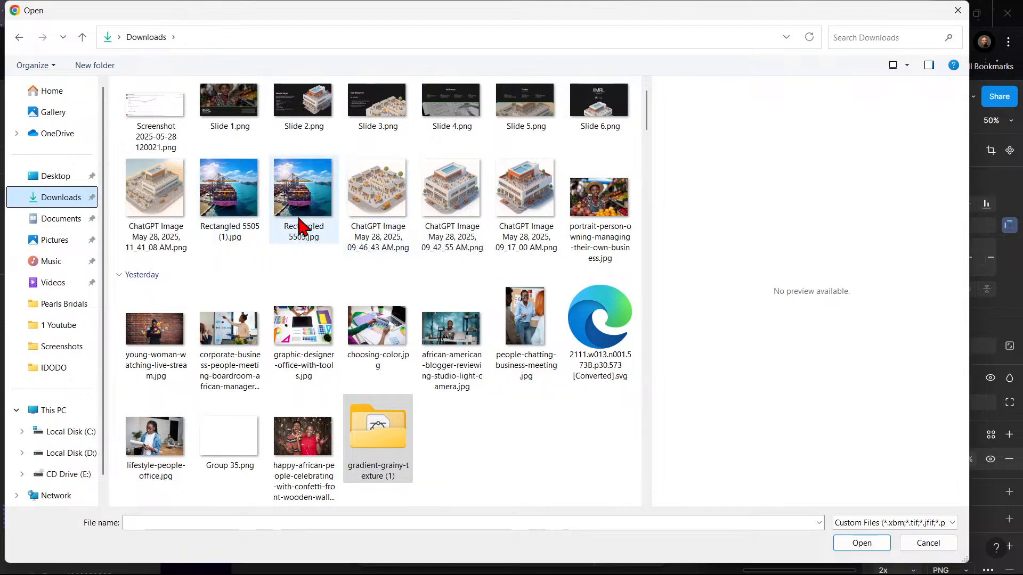
pyautogui.click(404, 340)
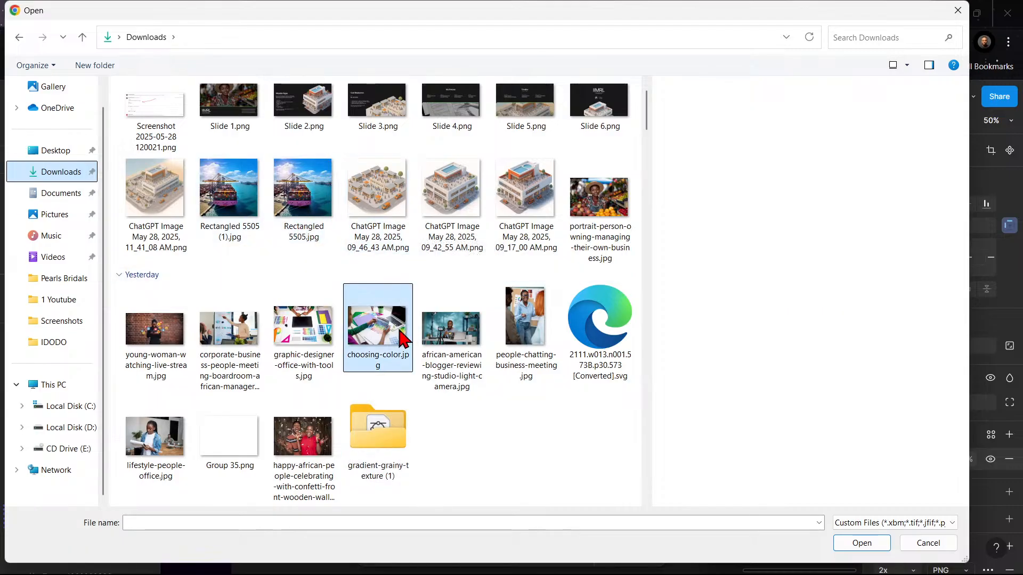
pyautogui.scroll(-5, 404, 339)
pyautogui.scroll(3, 599, 239)
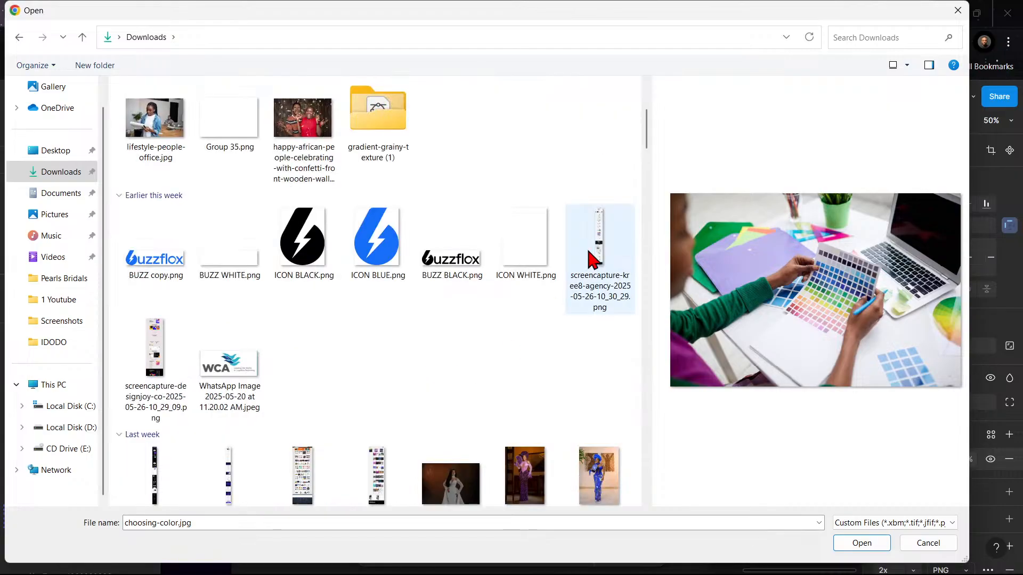
pyautogui.click(323, 160)
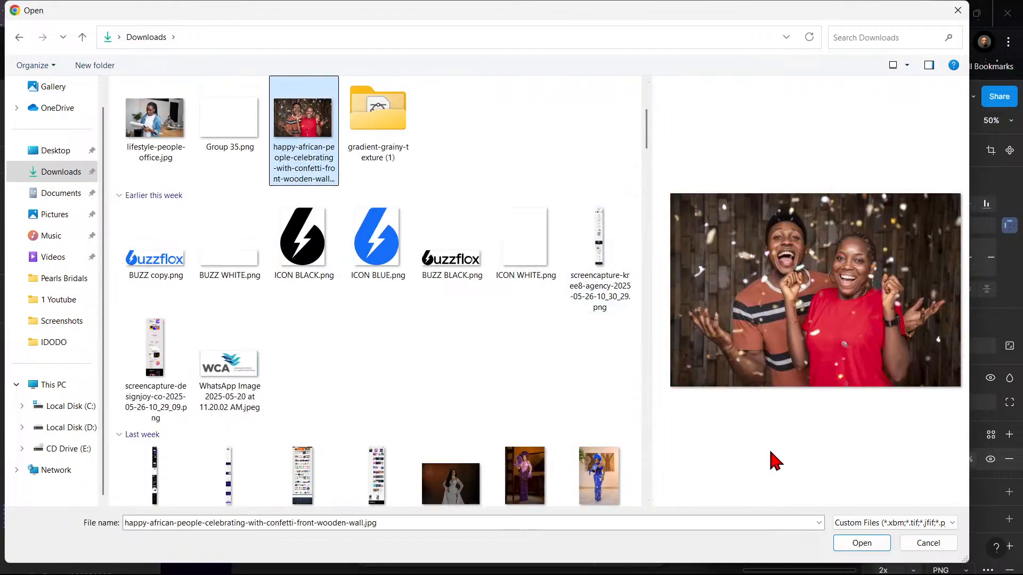
pyautogui.click(861, 542)
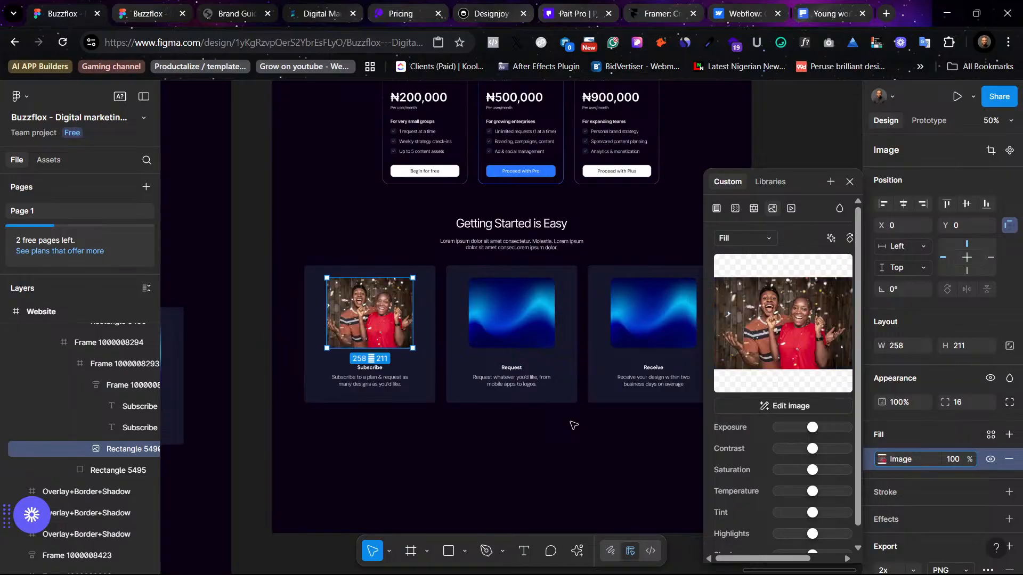
pyautogui.click(574, 425)
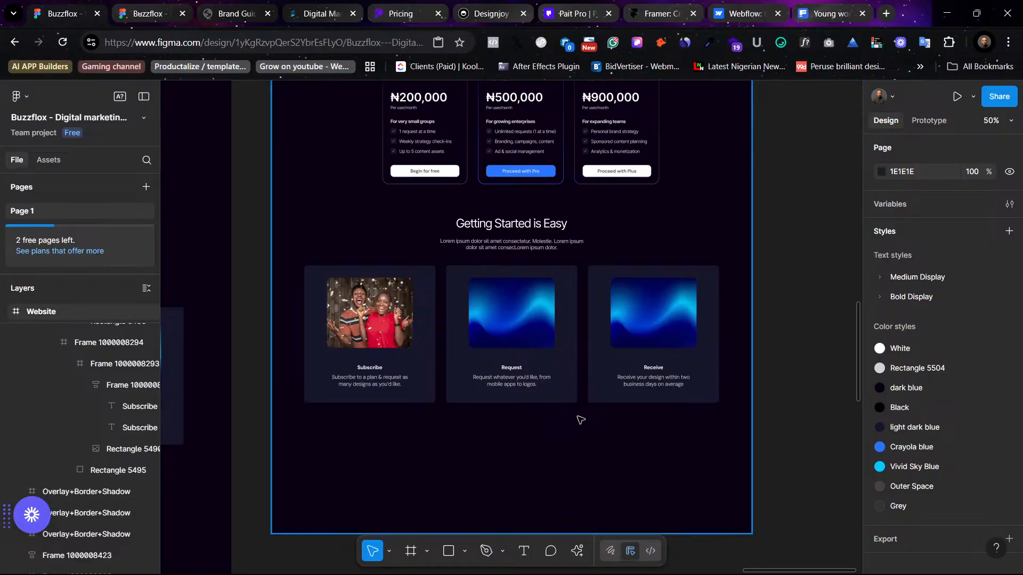
# Step: Undo the Subscribe card's photo fill and the icon deletions in all three "Getting Started is Easy" cards
pyautogui.hotkey('ctrl', 'z')
pyautogui.hotkey('ctrl', 'z')
pyautogui.hotkey('ctrl', 'z')
pyautogui.hotkey('ctrl', 'z')
pyautogui.hotkey('ctrl', 'z')
pyautogui.hotkey('ctrl', 'z')
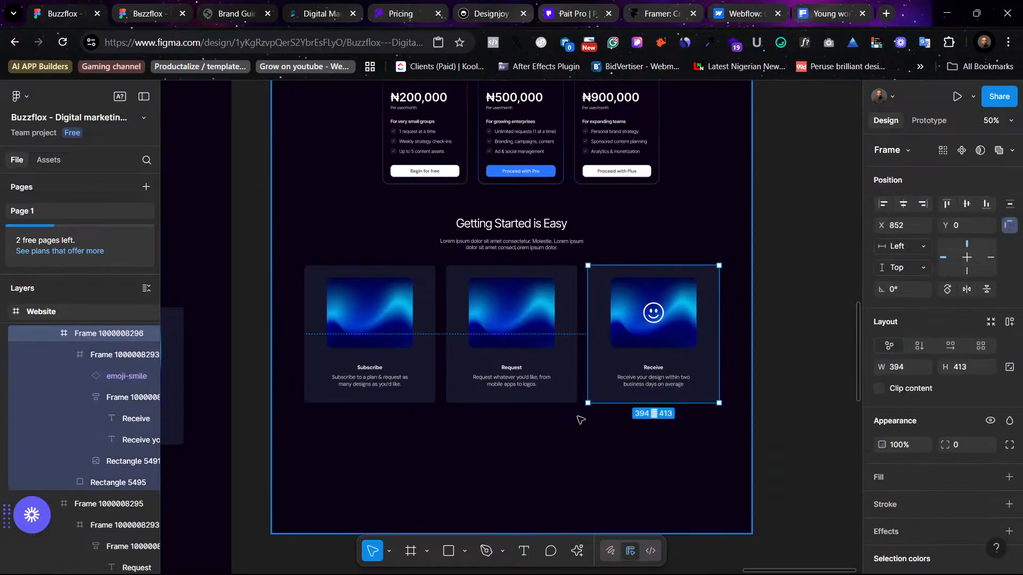
pyautogui.hotkey('ctrl', 'z')
pyautogui.hotkey('ctrl', 'z')
pyautogui.hotkey('ctrl', 'z')
pyautogui.hotkey('ctrl', 'z')
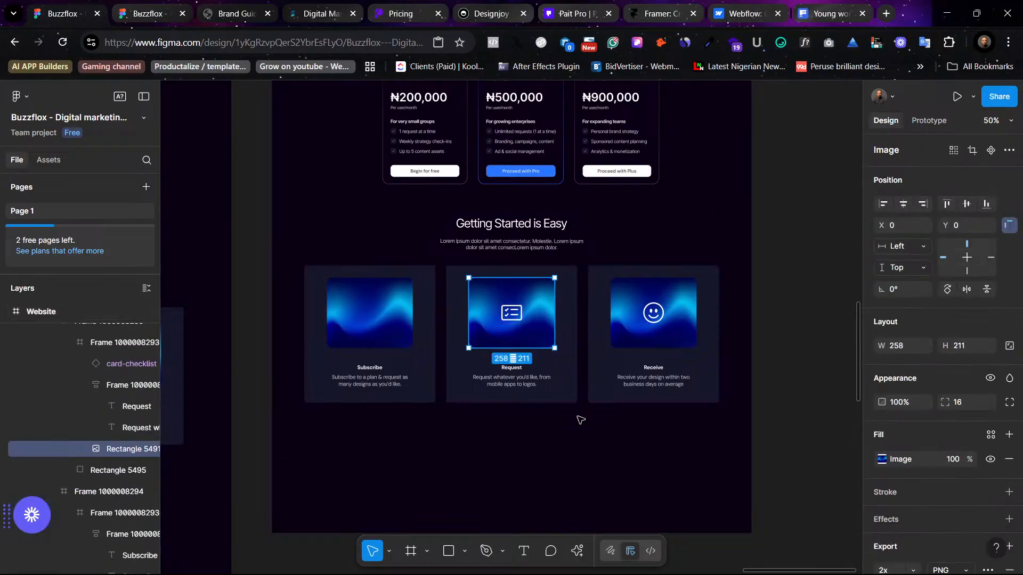
pyautogui.hotkey('ctrl', 'z')
pyautogui.hotkey('ctrl', 'z')
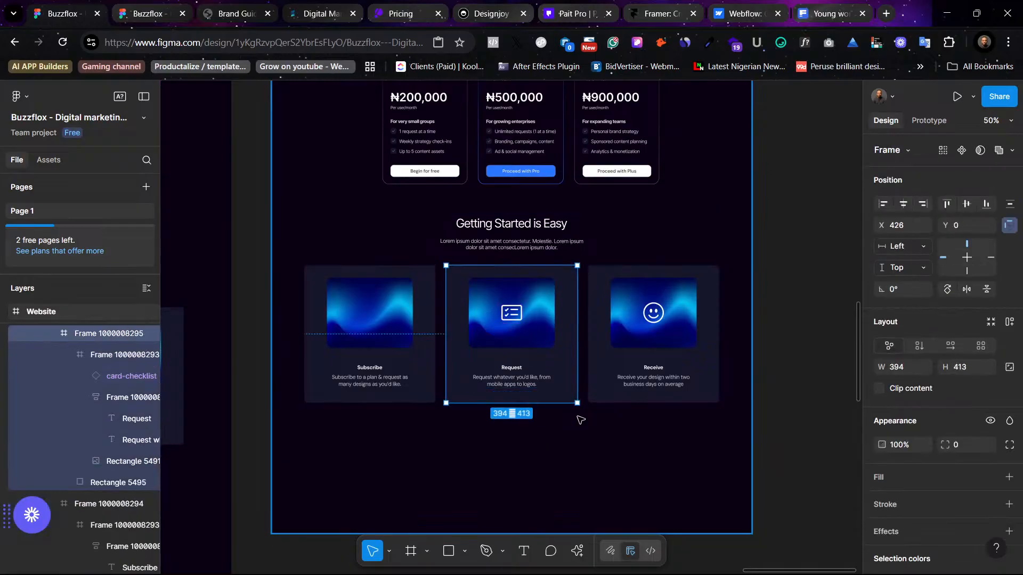
pyautogui.hotkey('ctrl', 'z')
pyautogui.hotkey('ctrl', 'z')
pyautogui.hotkey('ctrl', 'z')
pyautogui.hotkey('ctrl', 'z')
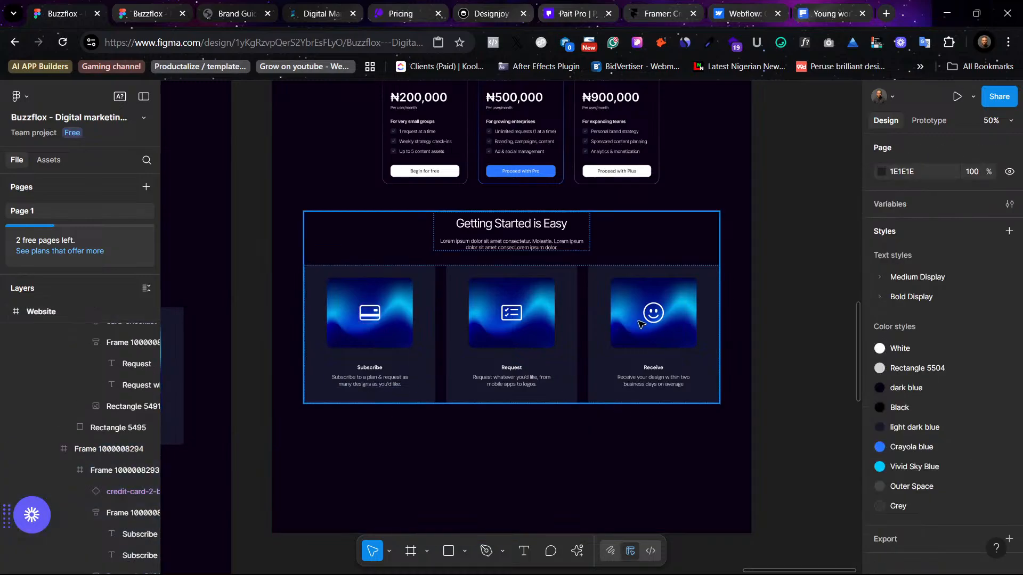
# Step: Duplicate the "What Our Clients Are Saying" testimonials section from the white homepage version onto the canvas beside it
pyautogui.scroll(5, 639, 320)
pyautogui.hscroll(-4, 623, 281)
pyautogui.scroll(-2, 623, 280)
pyautogui.hscroll(4, 622, 281)
pyautogui.scroll(-2, 623, 280)
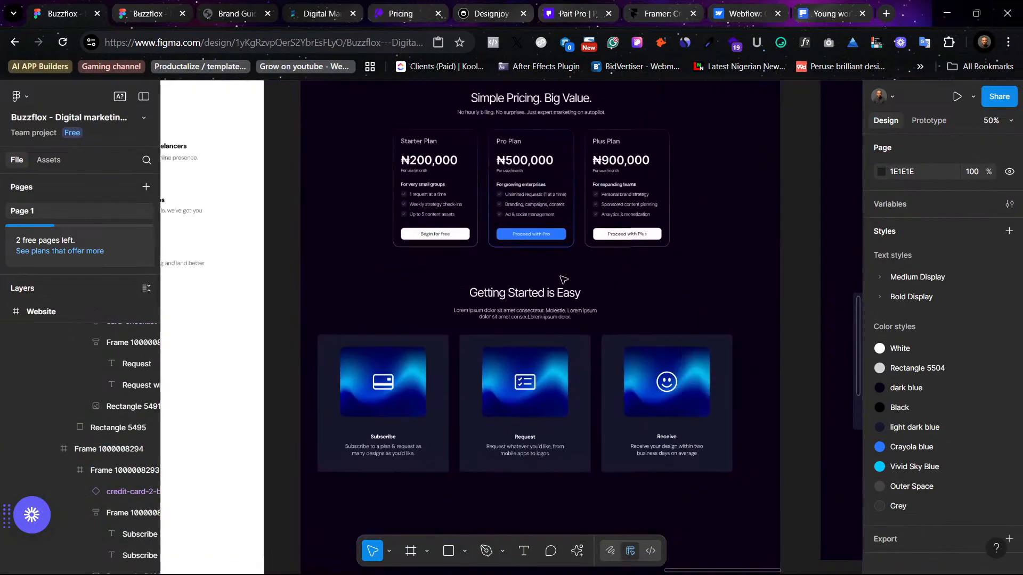
pyautogui.hscroll(-10, 564, 279)
pyautogui.scroll(-5, 447, 274)
pyautogui.scroll(-7, 533, 256)
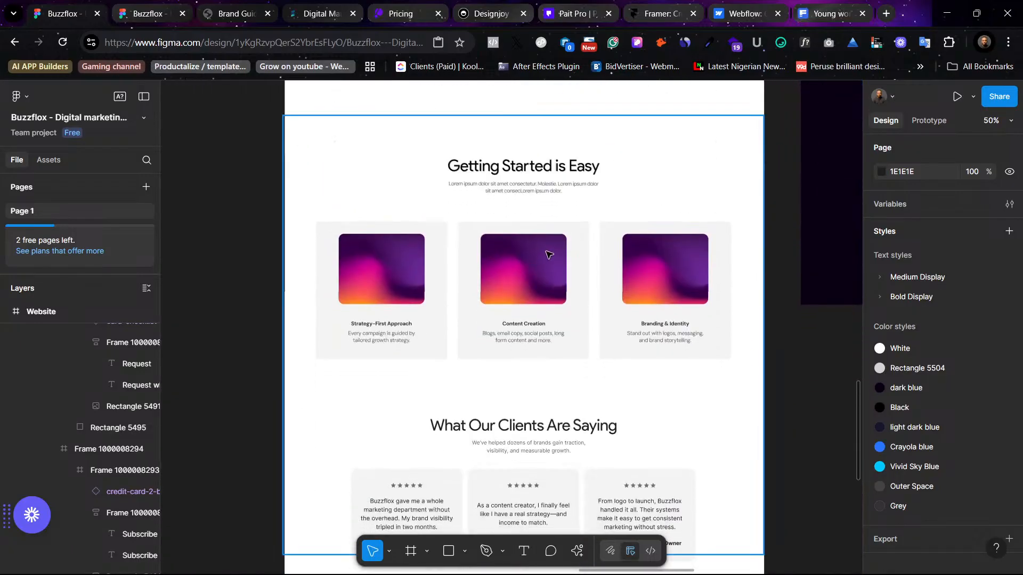
pyautogui.scroll(1, 457, 245)
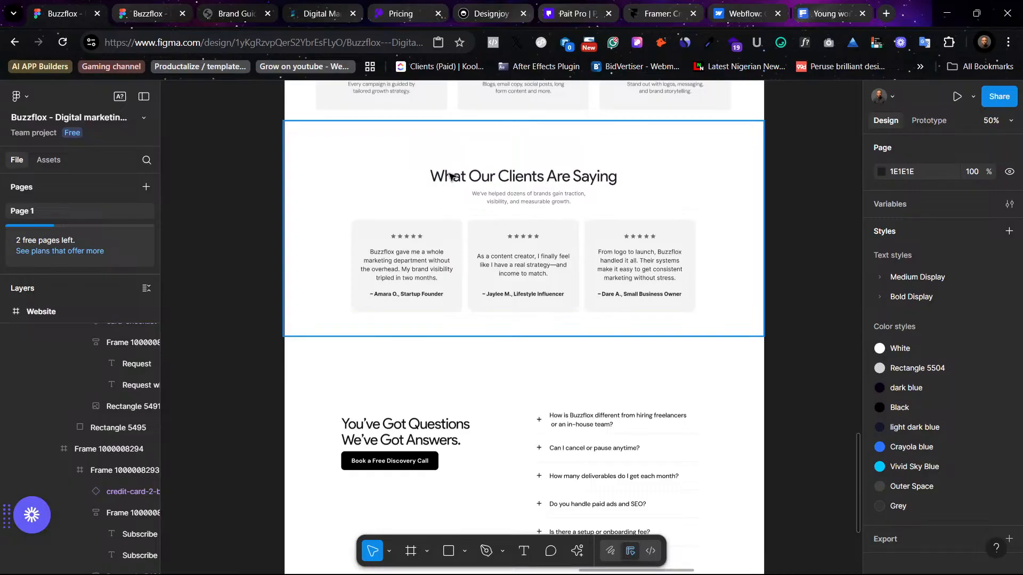
pyautogui.click(486, 188)
pyautogui.hscroll(5, 437, 197)
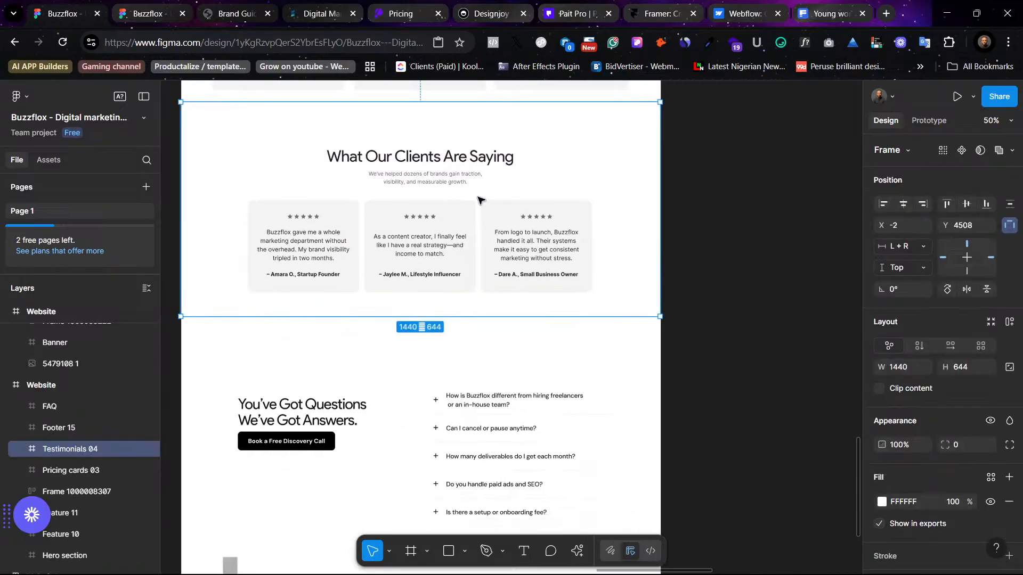
pyautogui.scroll(-1, 415, 201)
pyautogui.hscroll(3, 373, 222)
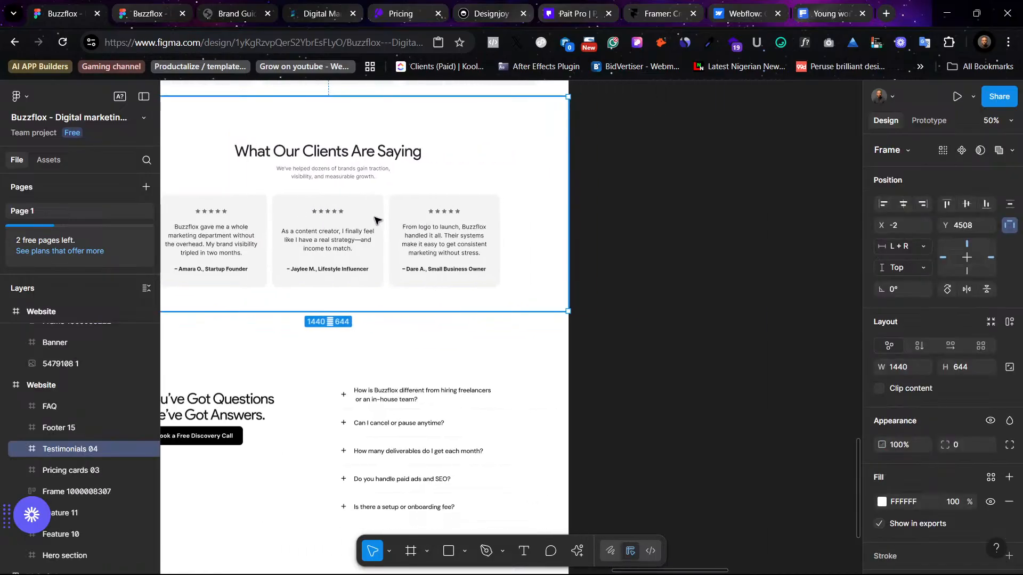
pyautogui.doubleClick(373, 222)
pyautogui.press('Escape')
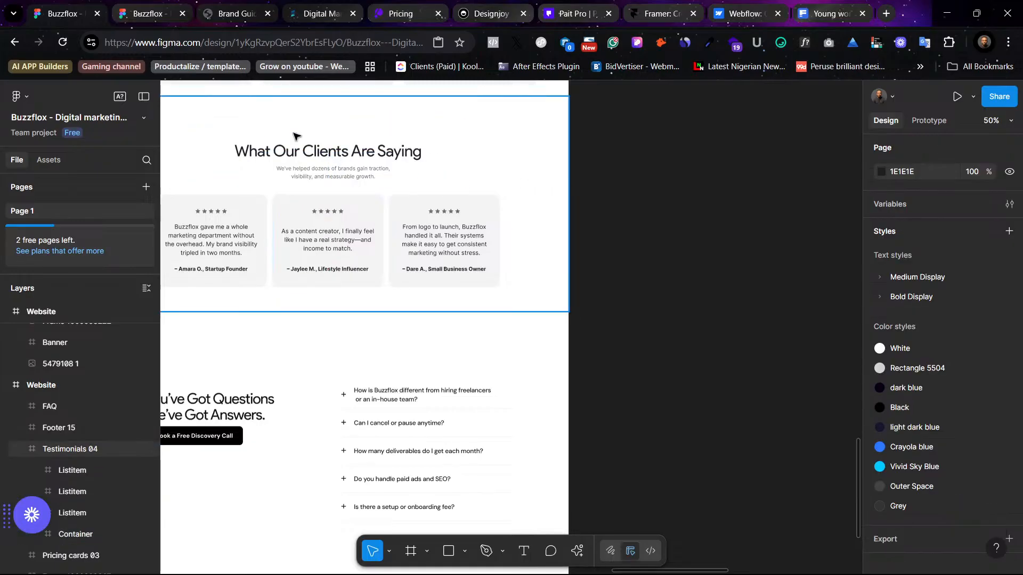
pyautogui.click(301, 141)
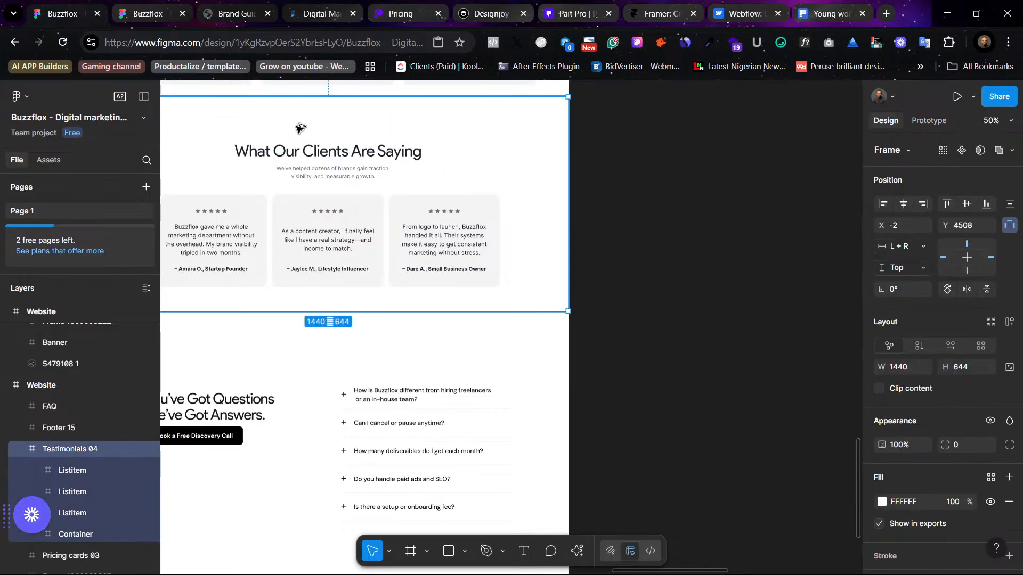
pyautogui.moveTo(299, 128); pyautogui.dragTo(554, 213)
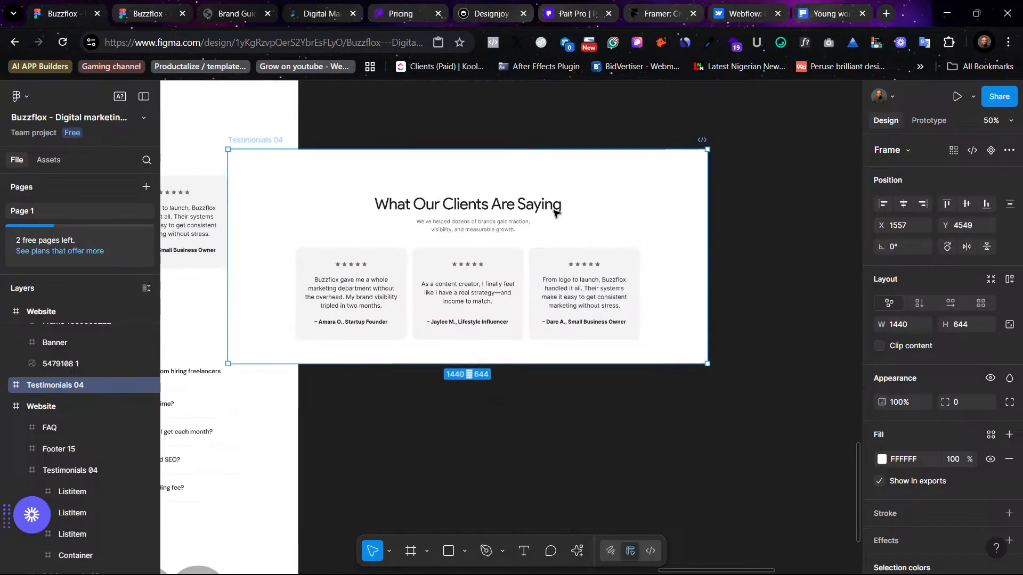
# Step: Move the duplicated testimonials frame clear of the white homepage, to X 2083, Y 4697 below the dark version
pyautogui.hscroll(-6, 598, 214)
pyautogui.scroll(8, 598, 213)
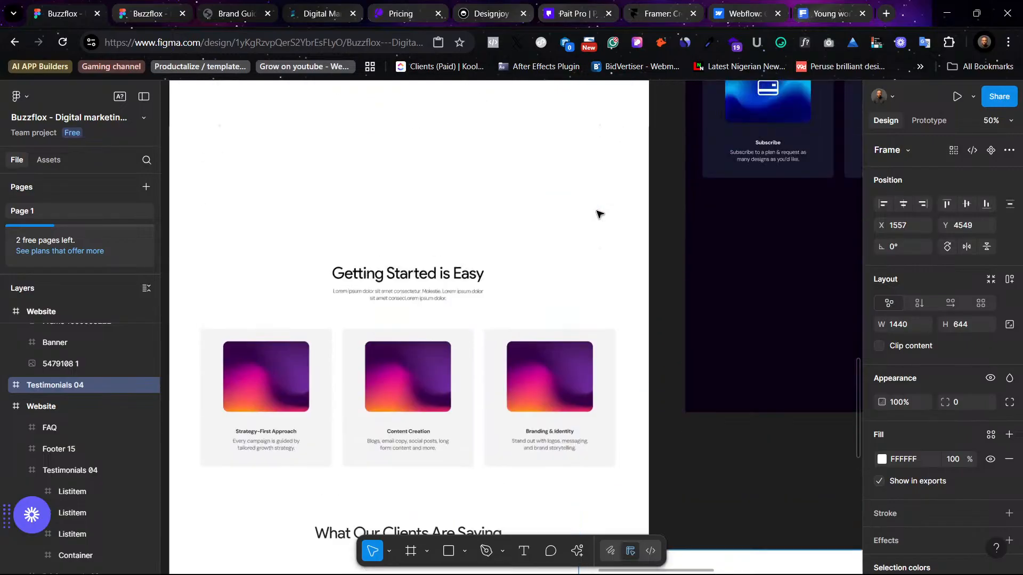
pyautogui.scroll(3, 598, 214)
pyautogui.scroll(-8, 598, 213)
pyautogui.hscroll(5, 598, 213)
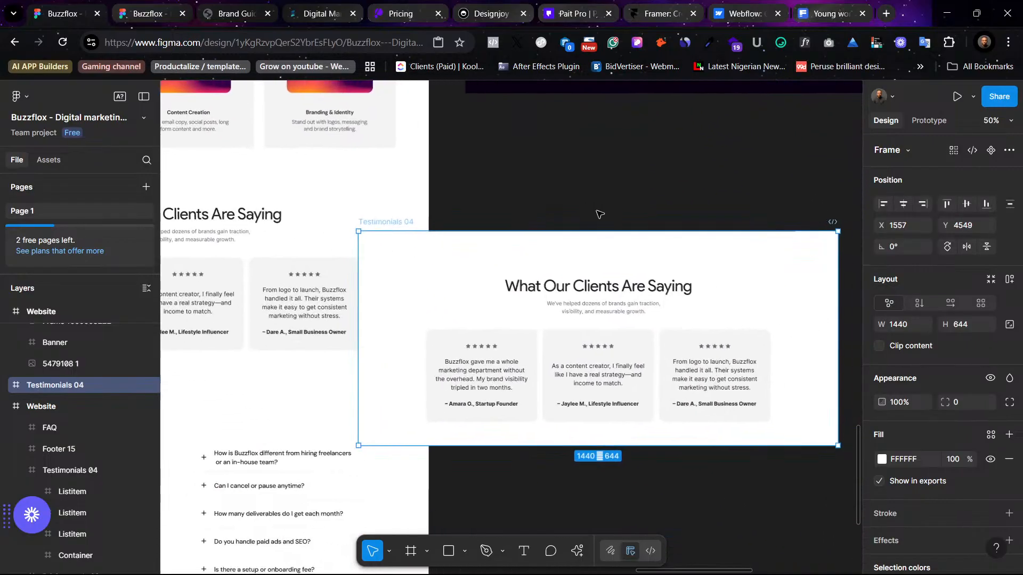
pyautogui.moveTo(735, 250); pyautogui.dragTo(773, 290)
pyautogui.scroll(7, 766, 284)
pyautogui.scroll(-9, 766, 284)
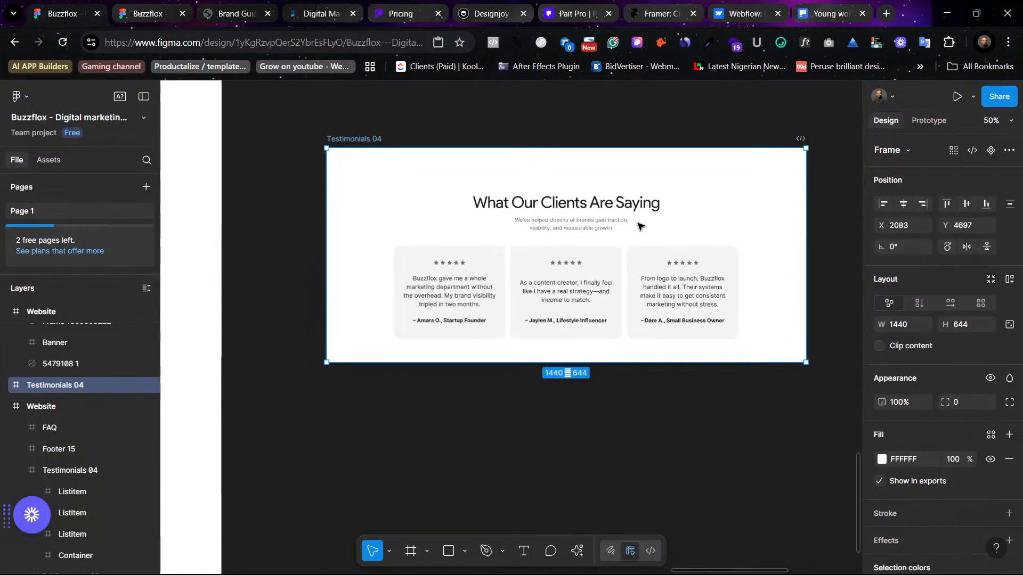
# Step: Move the heading container and three testimonial cards out of the duplicated frame into the dark homepage's empty lower area
pyautogui.click(612, 224)
pyautogui.keyDown('shift'); pyautogui.click(554, 272); pyautogui.keyUp('shift')
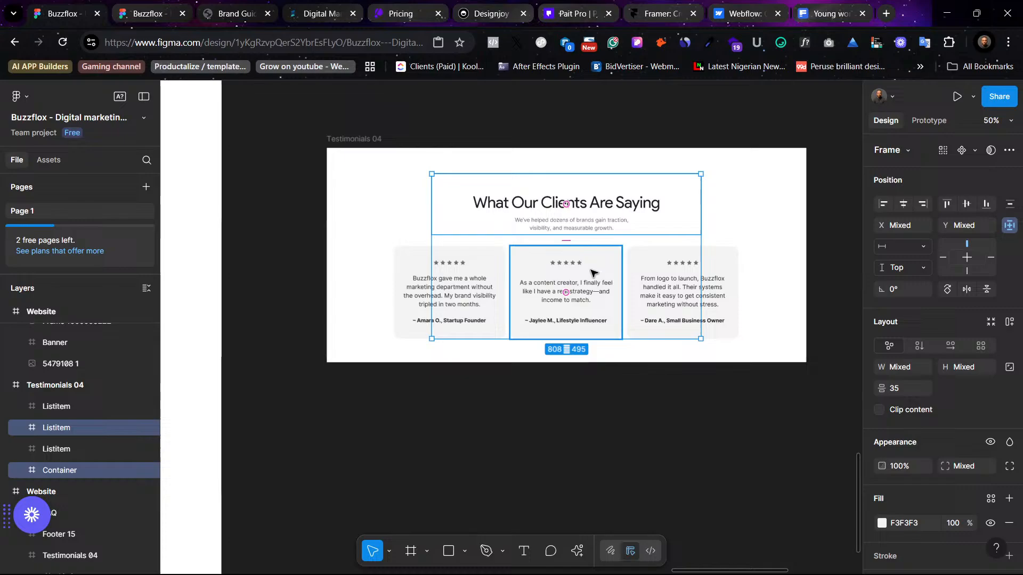
pyautogui.keyDown('shift'); pyautogui.click(466, 271); pyautogui.keyUp('shift')
pyautogui.keyDown('shift'); pyautogui.click(721, 270); pyautogui.keyUp('shift')
pyautogui.scroll(5, 607, 252)
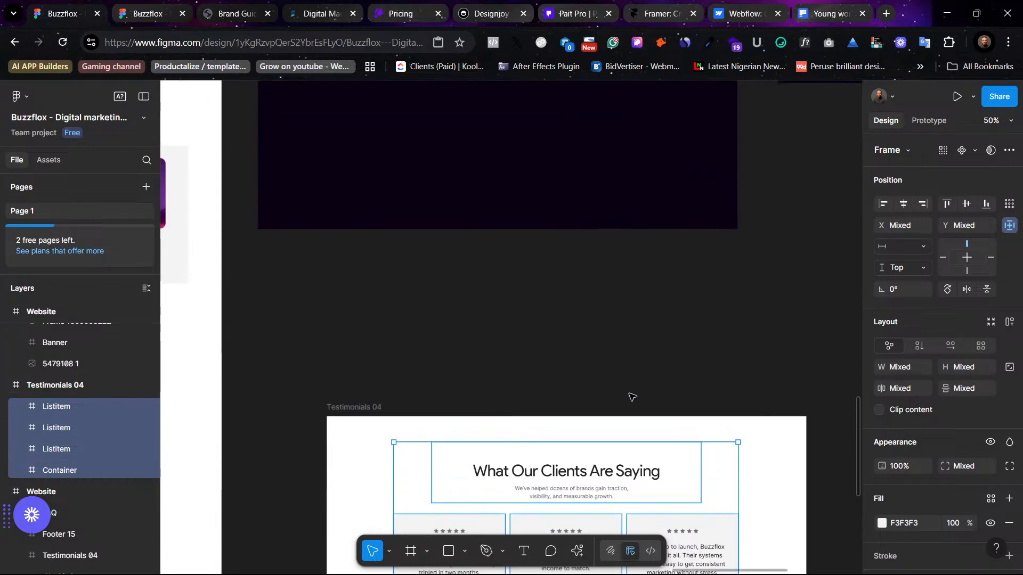
pyautogui.moveTo(593, 474); pyautogui.dragTo(534, 118)
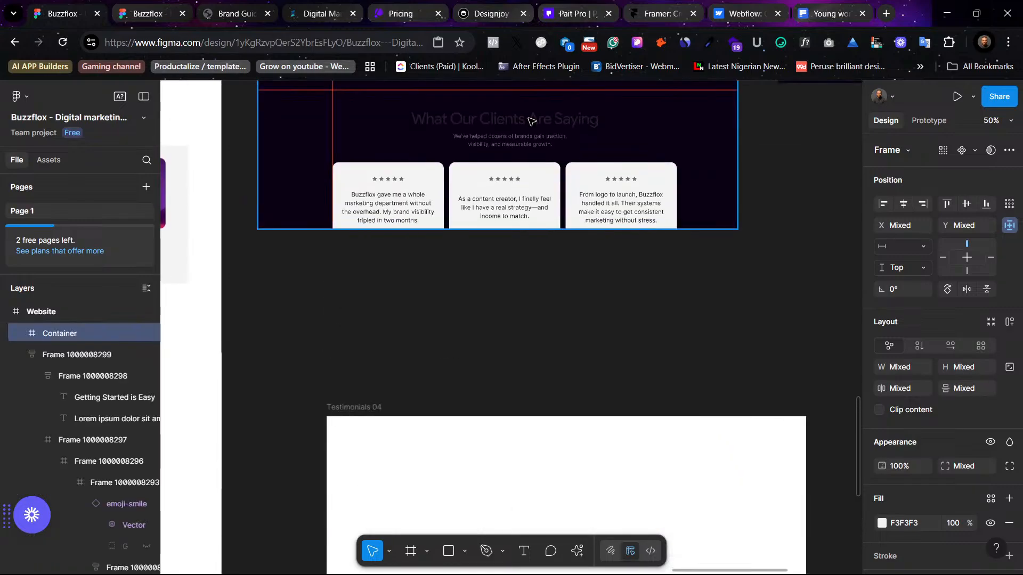
# Step: Reposition the testimonials heading and cards directly beneath the "Getting Started is Easy" cards, inside the dark homepage frame
pyautogui.scroll(3, 538, 266)
pyautogui.scroll(1, 516, 347)
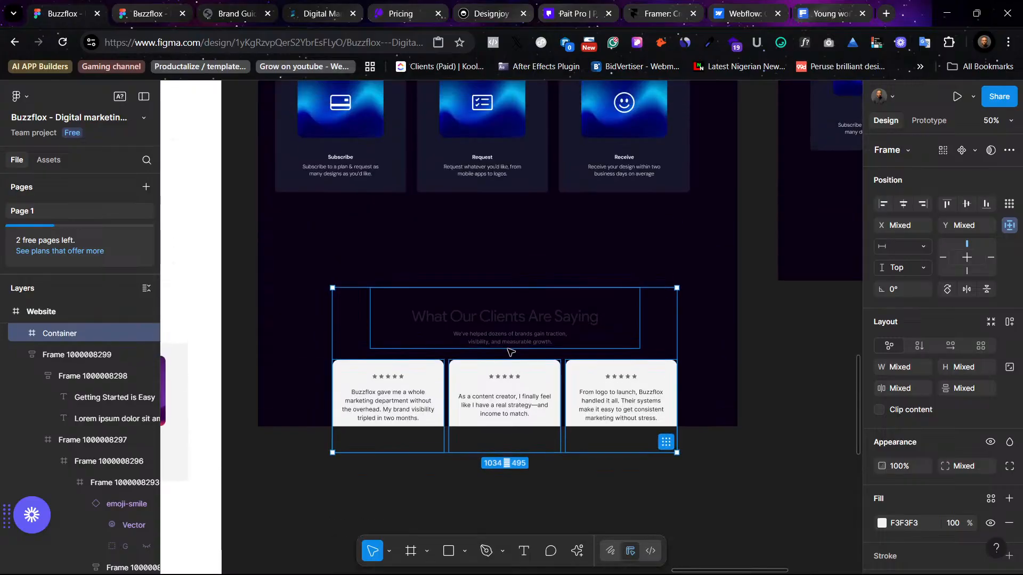
pyautogui.moveTo(521, 293); pyautogui.dragTo(516, 259)
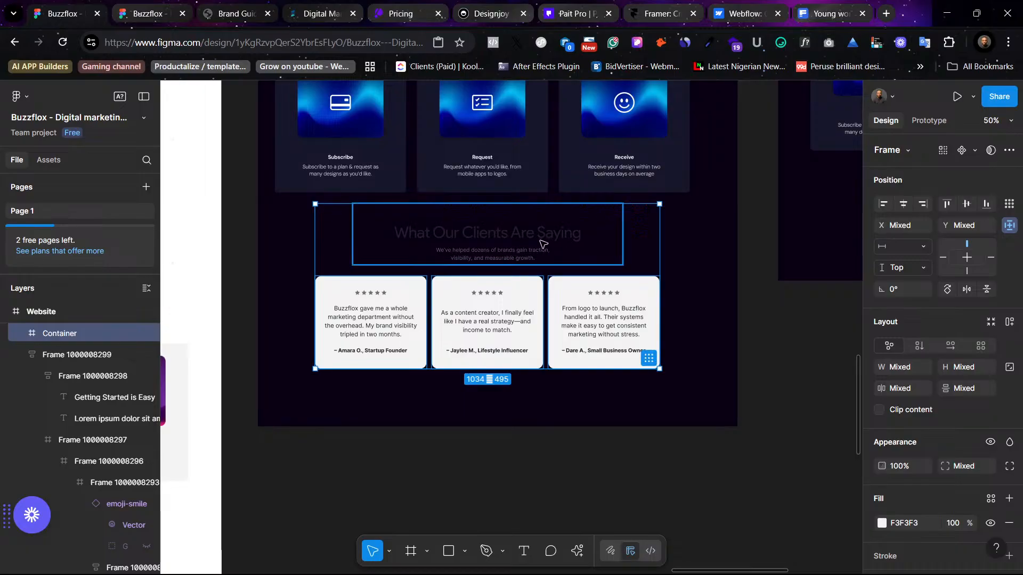
pyautogui.moveTo(542, 241); pyautogui.dragTo(552, 256)
pyautogui.click(739, 349)
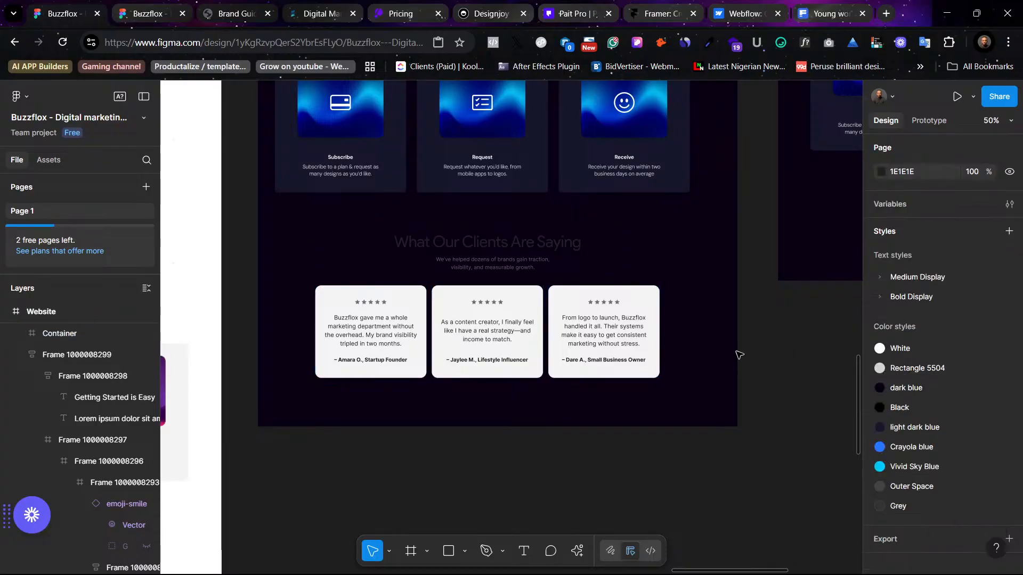
# Step: Compare the two dark homepage versions, from their hero sections through the service cards, pricing and Getting Started sections
pyautogui.scroll(15, 735, 352)
pyautogui.scroll(5, 732, 354)
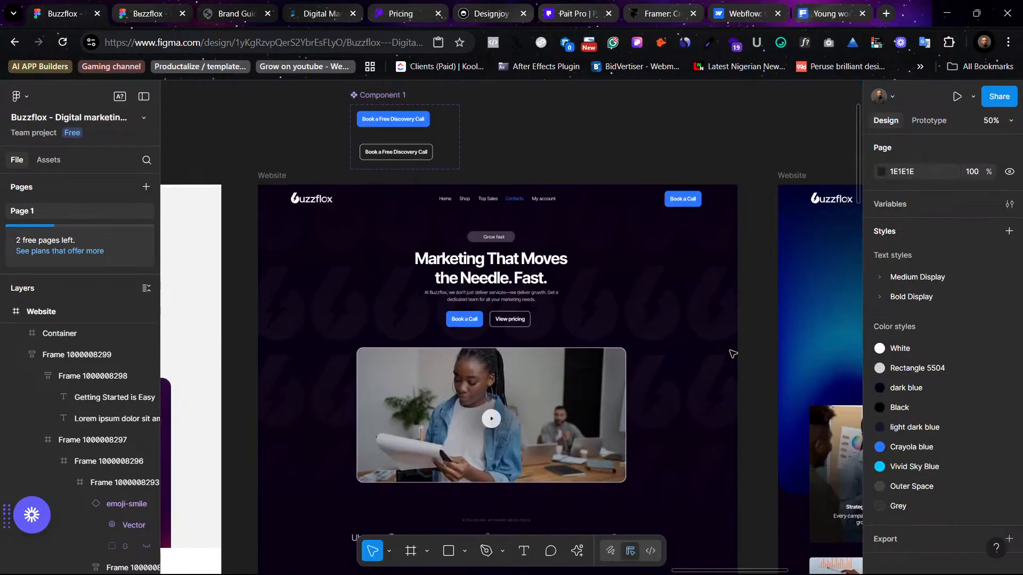
pyautogui.scroll(-5, 733, 354)
pyautogui.hscroll(2, 733, 354)
pyautogui.hscroll(-2, 732, 355)
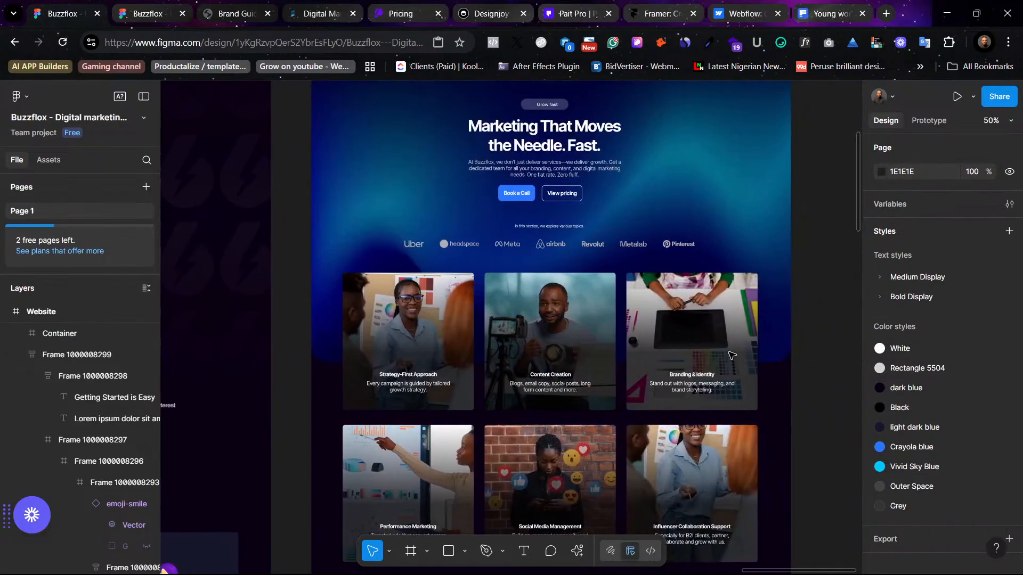
pyautogui.scroll(-15, 732, 356)
pyautogui.scroll(-2, 732, 355)
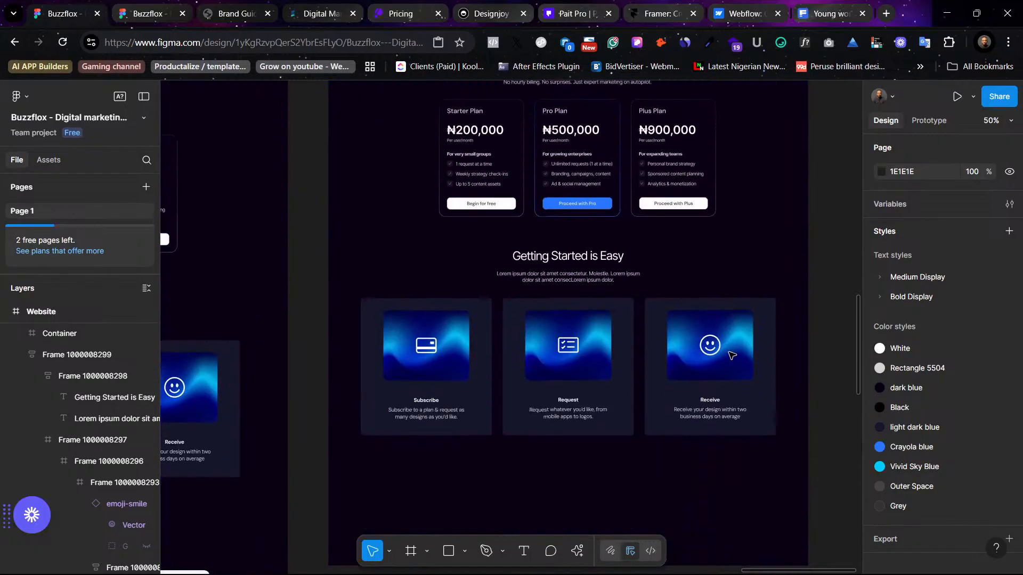
pyautogui.scroll(10, 732, 355)
pyautogui.scroll(10, 732, 355)
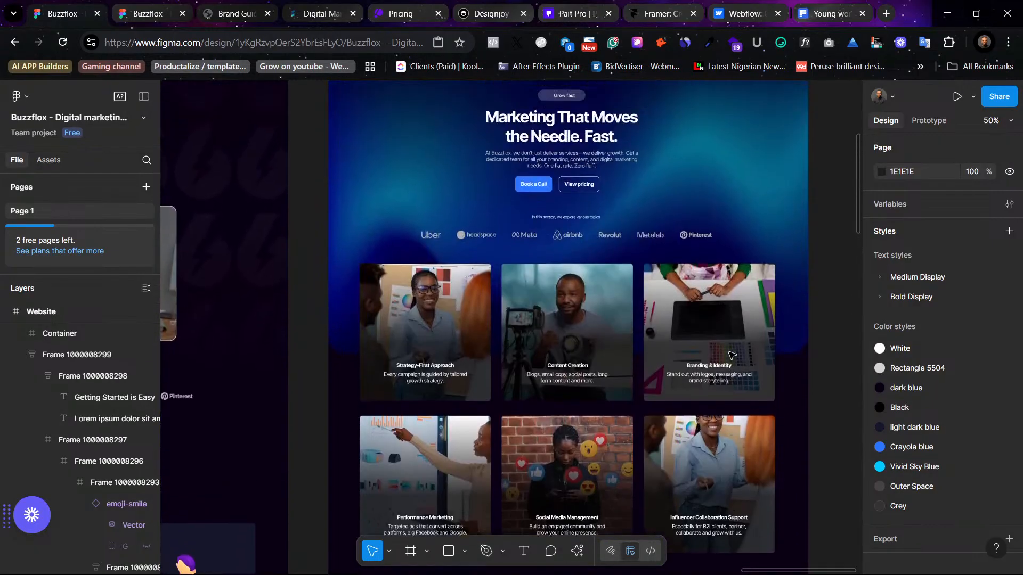
pyautogui.hscroll(2, 725, 354)
pyautogui.scroll(-15, 722, 353)
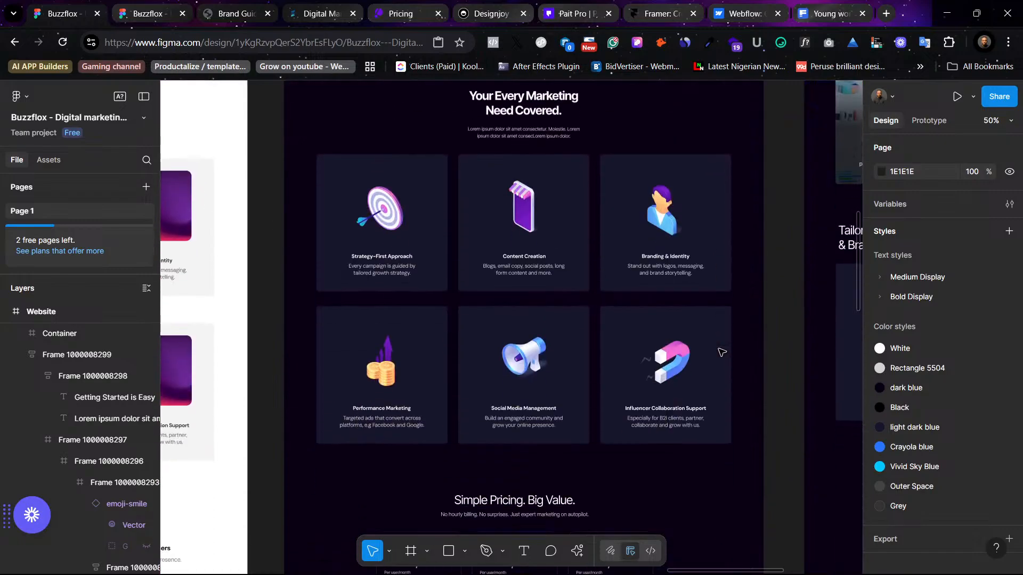
pyautogui.scroll(-5, 719, 348)
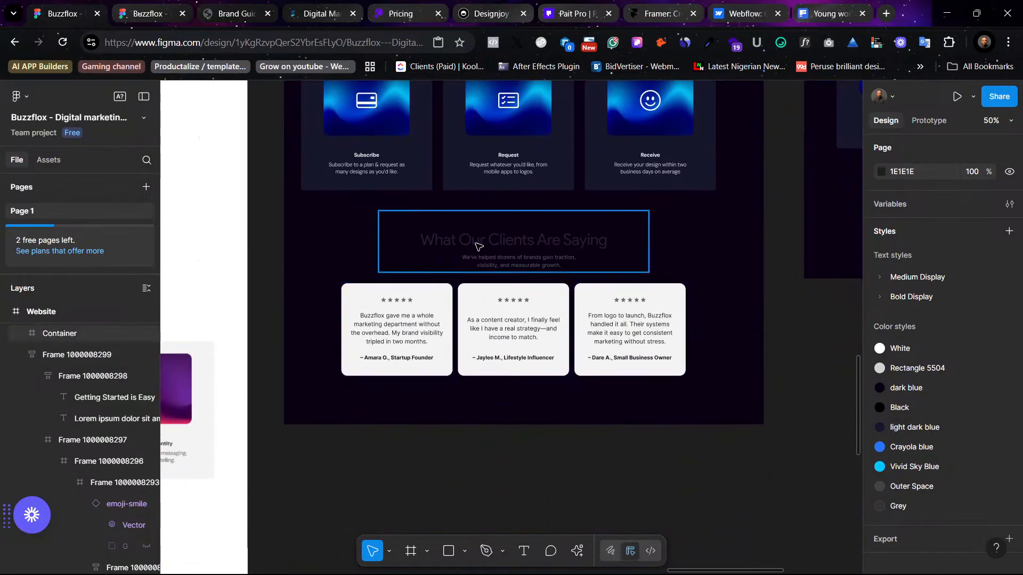
# Step: Apply the White color style to the "What Our Clients Are Saying" heading and its description text
pyautogui.click(481, 243)
pyautogui.click(556, 244)
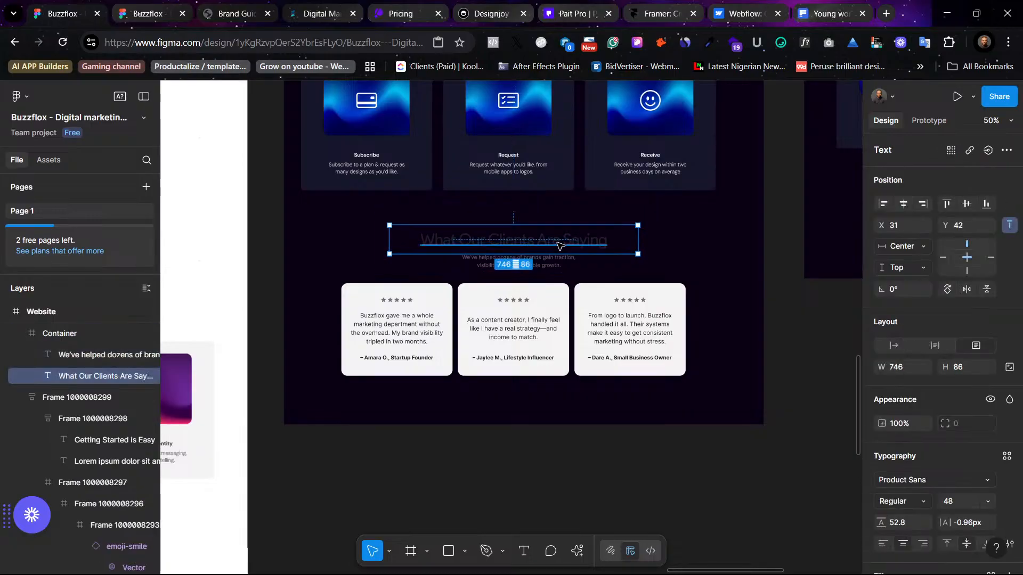
pyautogui.keyDown('shift'); pyautogui.click(556, 266); pyautogui.keyUp('shift')
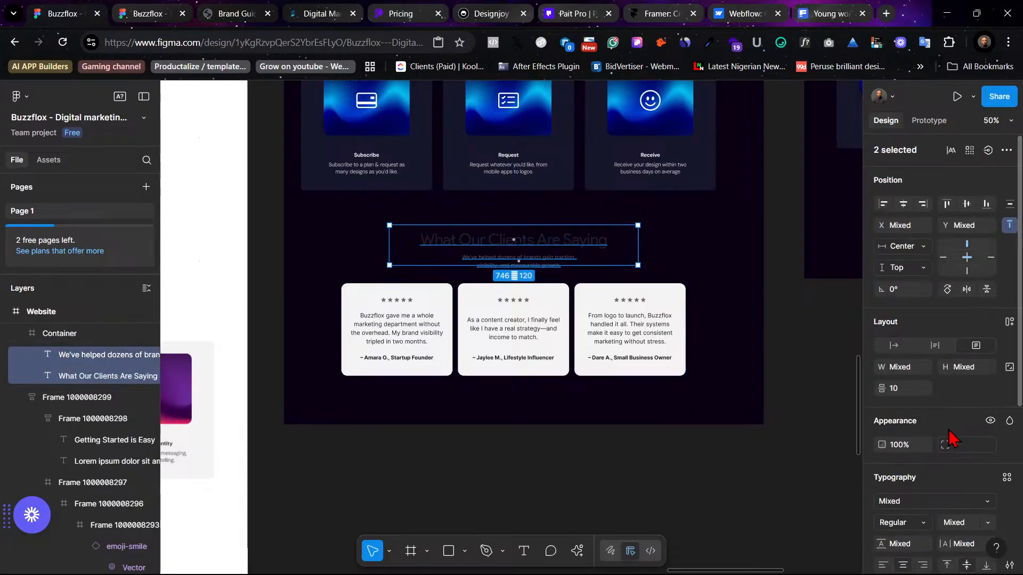
pyautogui.scroll(-3, 991, 373)
pyautogui.click(1005, 344)
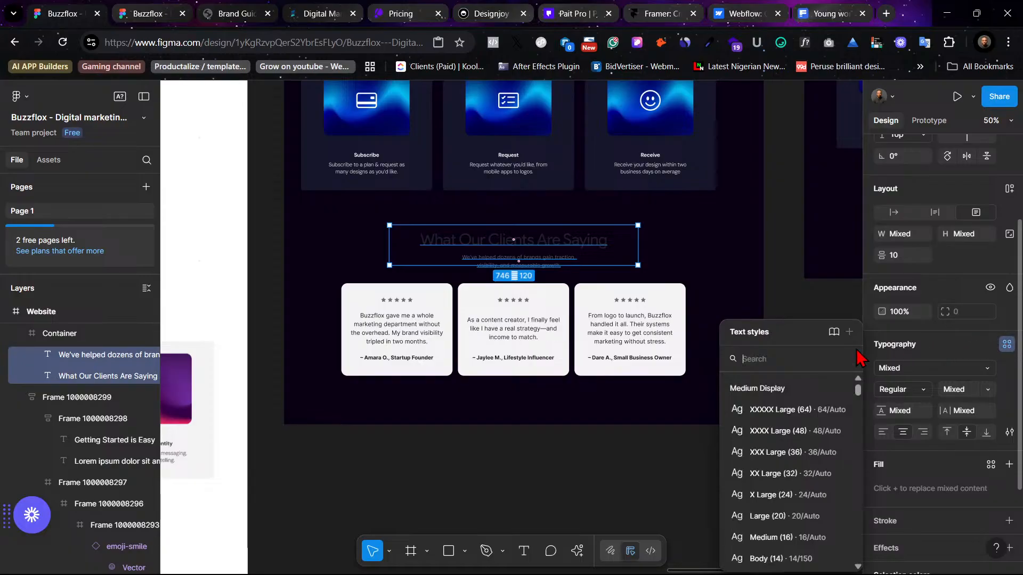
pyautogui.scroll(2, 797, 442)
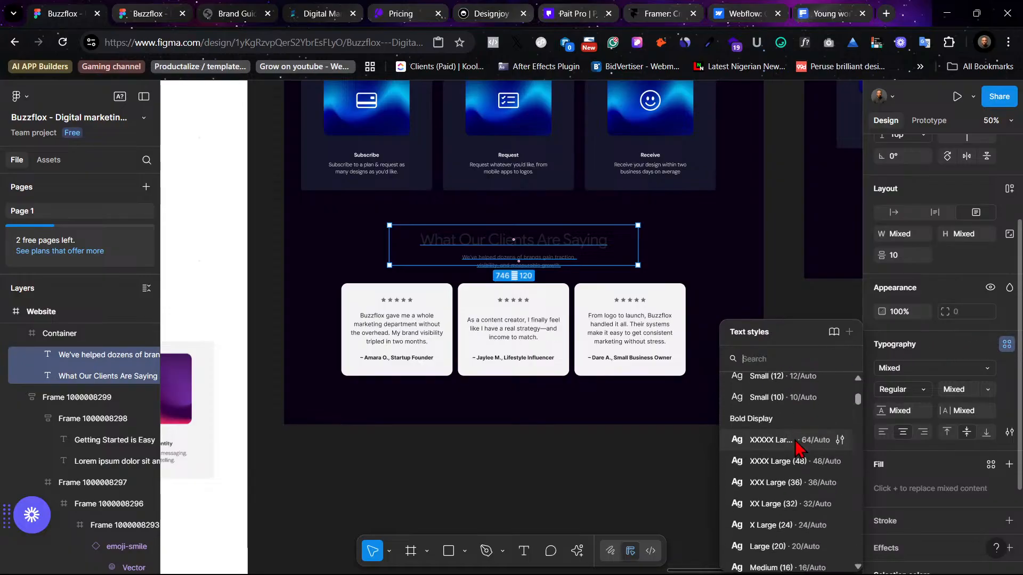
pyautogui.scroll(-5, 797, 445)
pyautogui.scroll(-3, 798, 447)
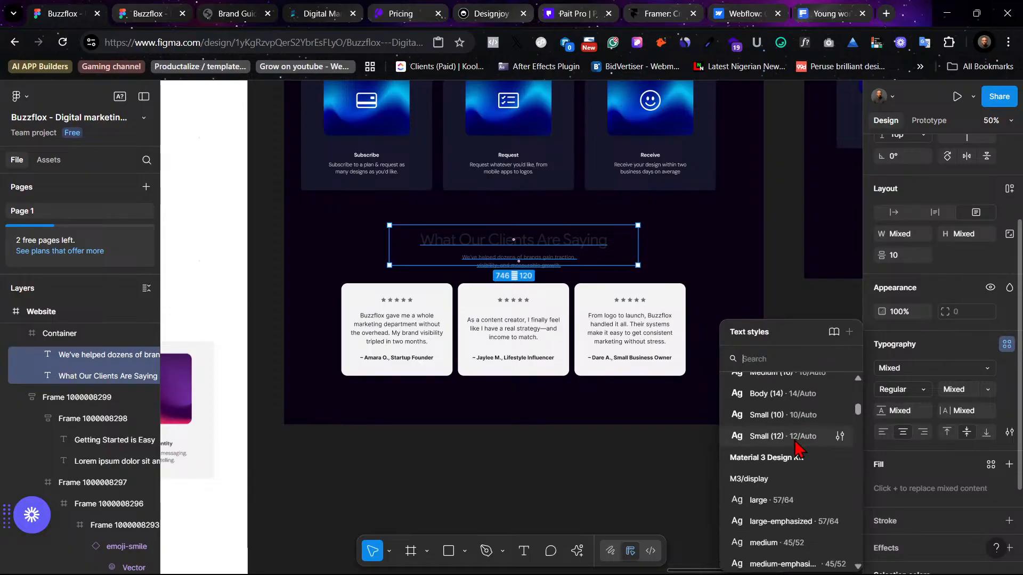
pyautogui.scroll(6, 797, 448)
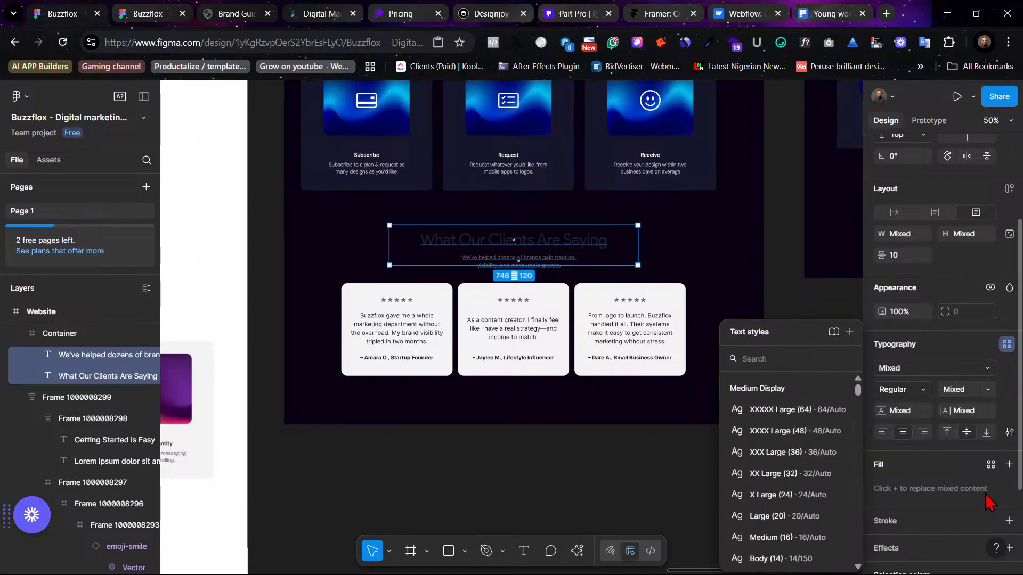
pyautogui.click(990, 465)
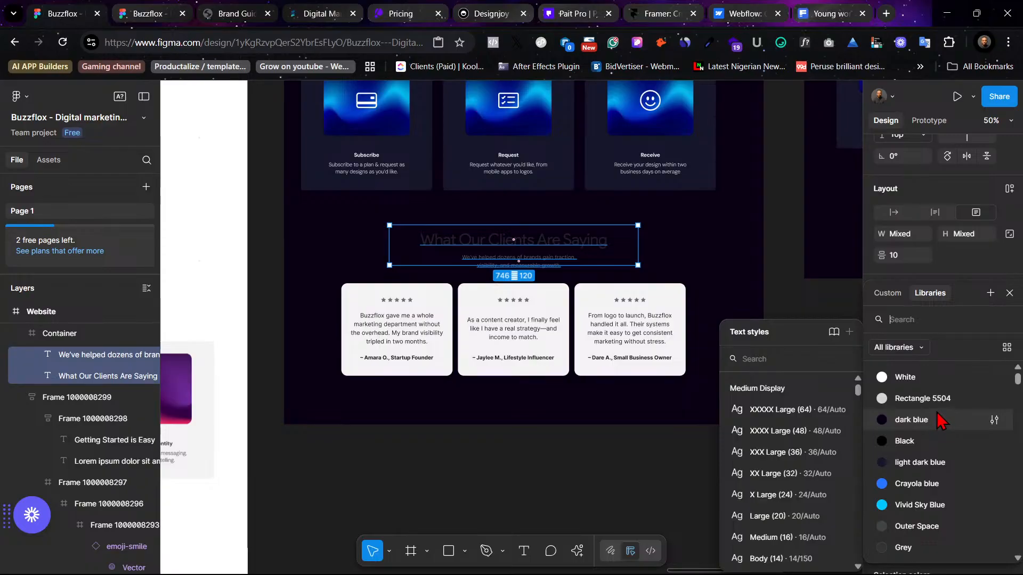
pyautogui.click(908, 379)
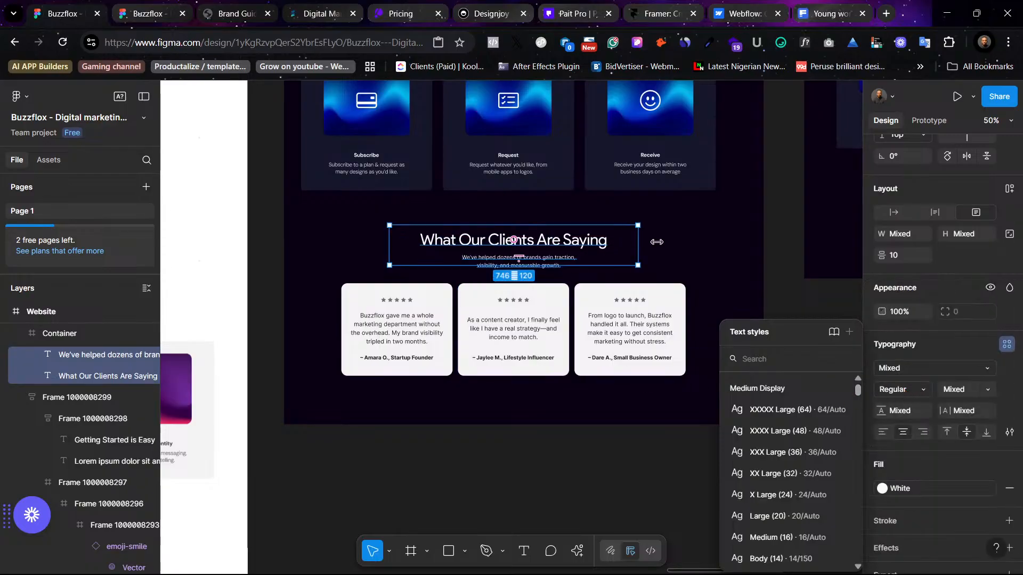
# Step: Apply the XXX Large (36) text style to the "What Our Clients Are Saying" heading and Medium (16) to its description
pyautogui.click(662, 230)
pyautogui.click(585, 239)
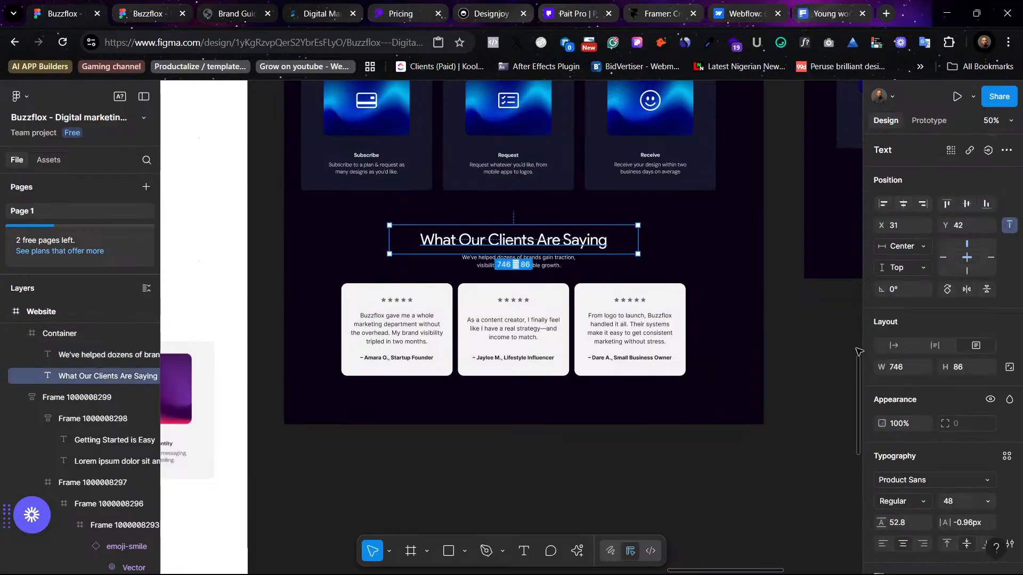
pyautogui.scroll(-3, 959, 455)
pyautogui.click(1007, 390)
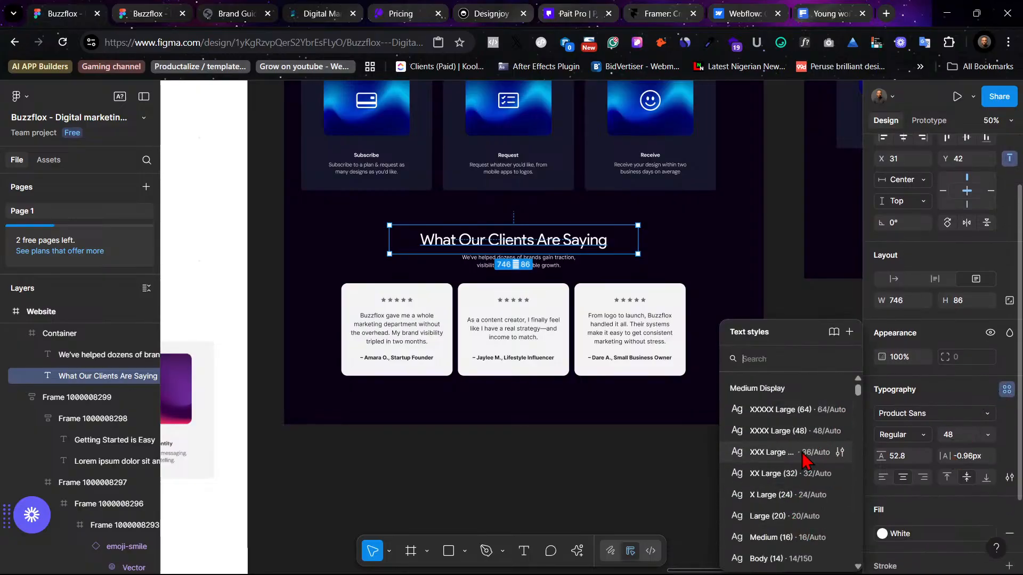
pyautogui.click(770, 452)
pyautogui.click(518, 261)
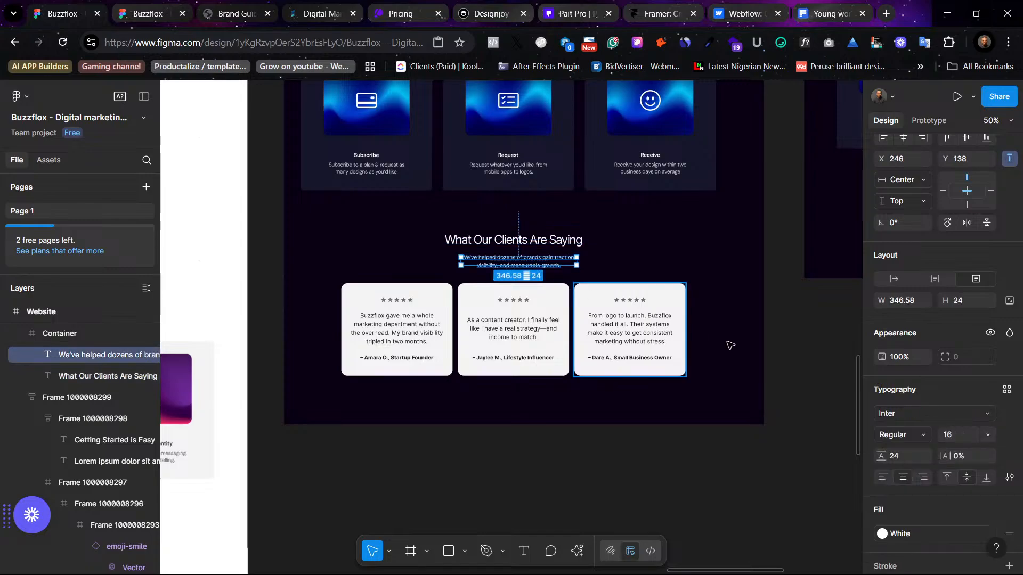
pyautogui.click(1007, 389)
pyautogui.click(806, 542)
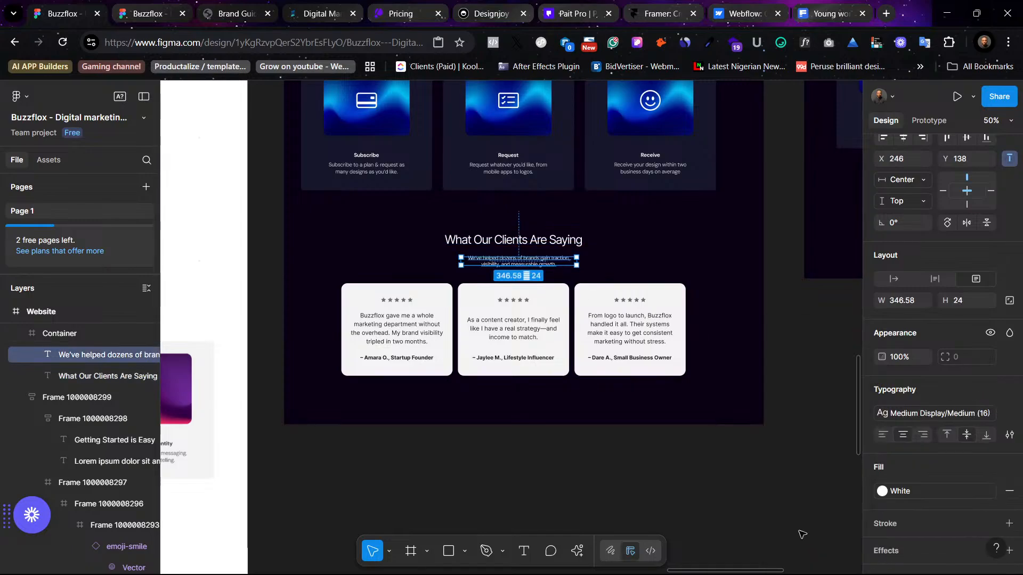
# Step: Bring the "What Our Clients Are Saying" heading slightly closer to the description below it
pyautogui.click(534, 244)
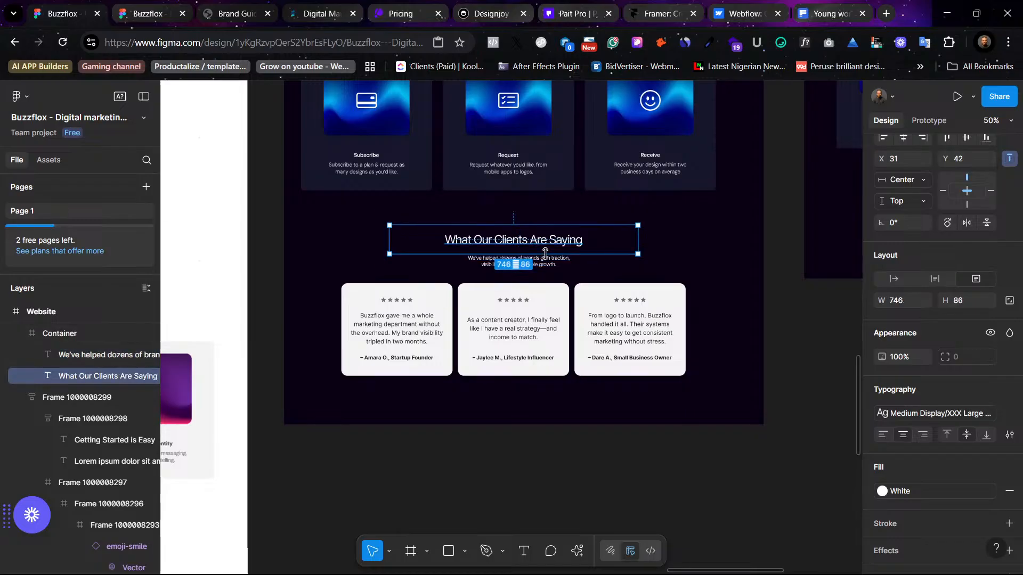
pyautogui.moveTo(545, 252); pyautogui.dragTo(547, 247)
pyautogui.press('Escape')
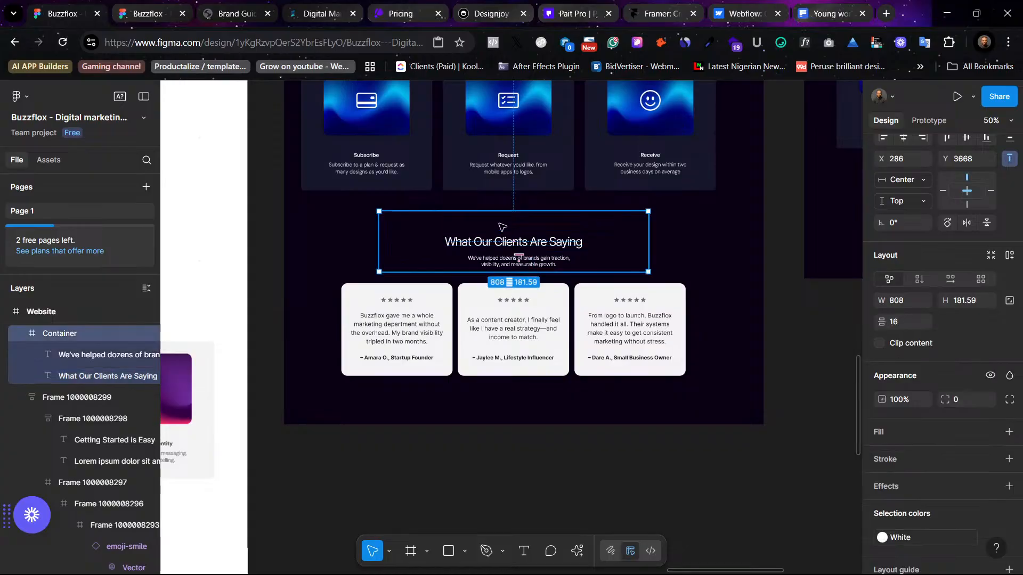
# Step: Review the dark homepage from the hero through the service cards and pricing down to the testimonials section
pyautogui.scroll(5, 589, 235)
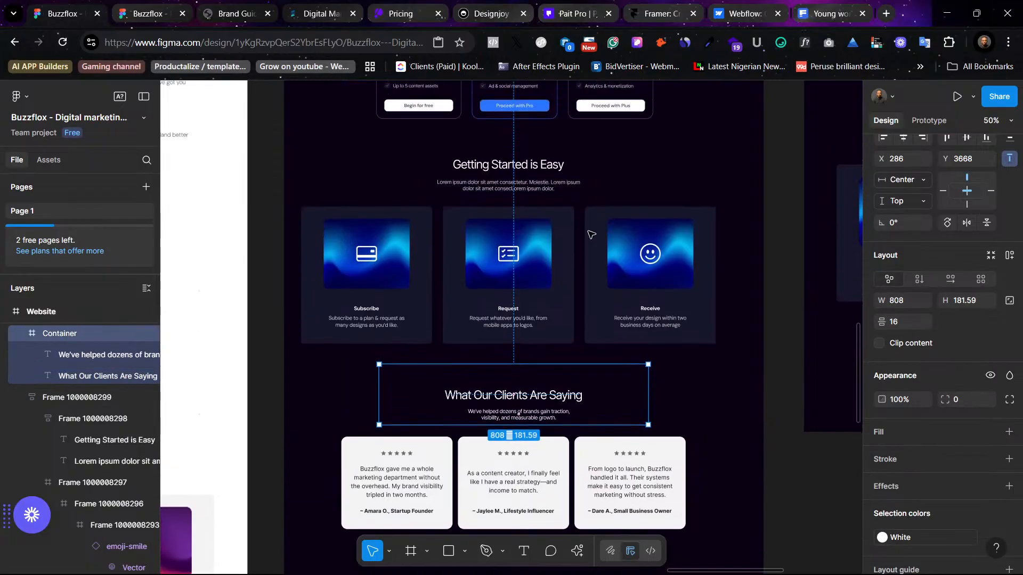
pyautogui.scroll(10, 590, 232)
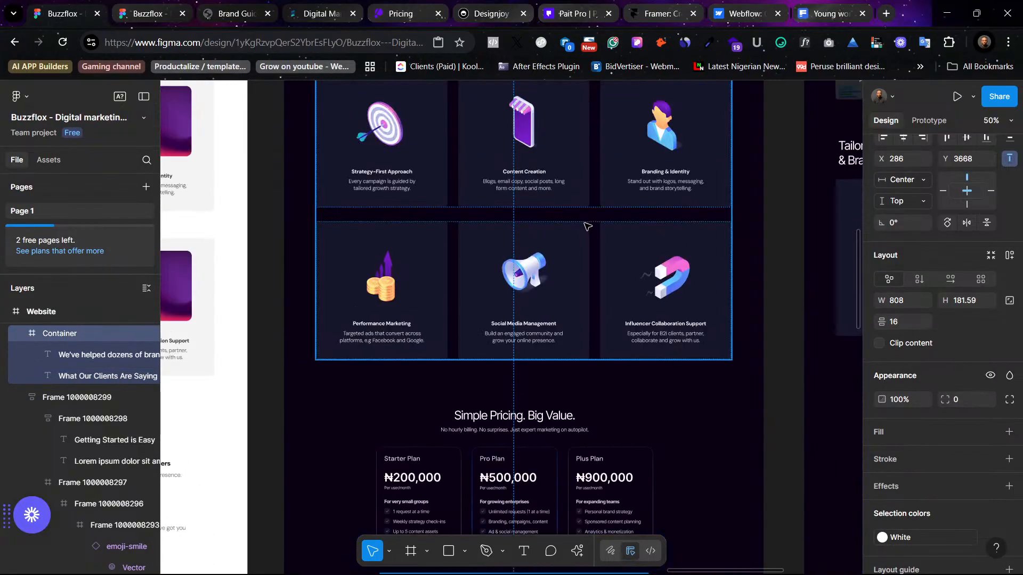
pyautogui.scroll(6, 587, 226)
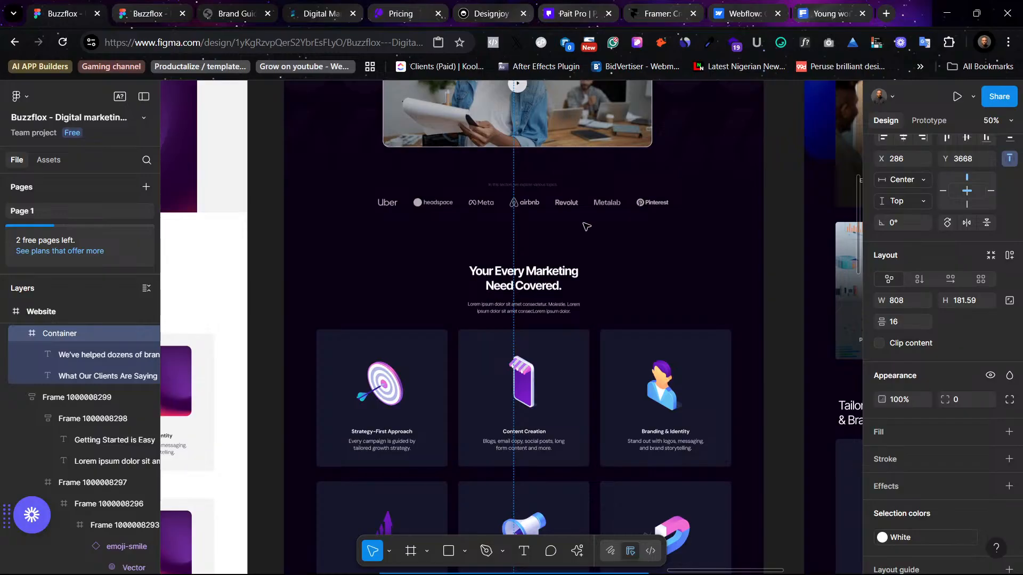
pyautogui.scroll(5, 585, 229)
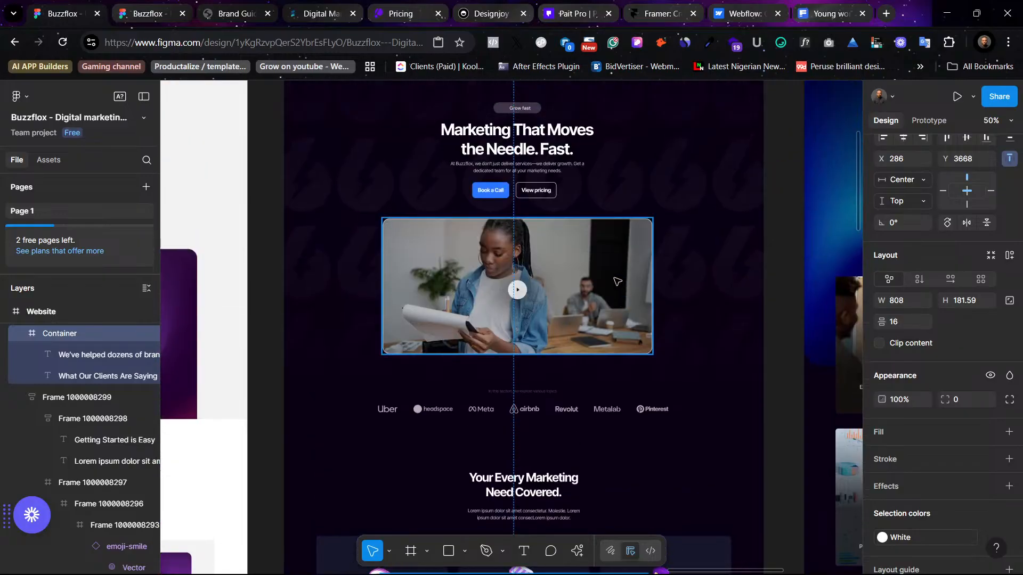
pyautogui.scroll(-20, 613, 281)
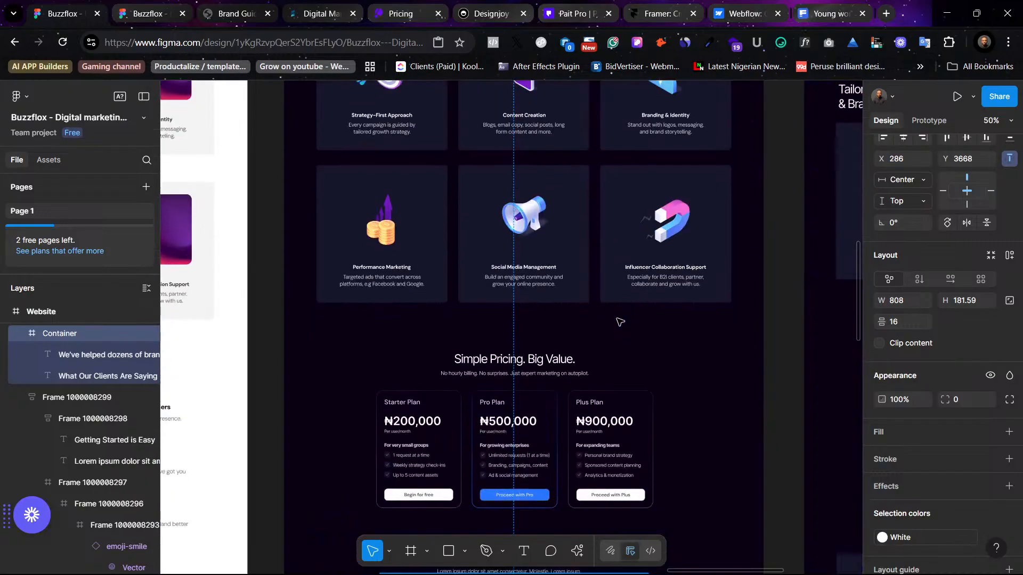
pyautogui.scroll(-6, 621, 323)
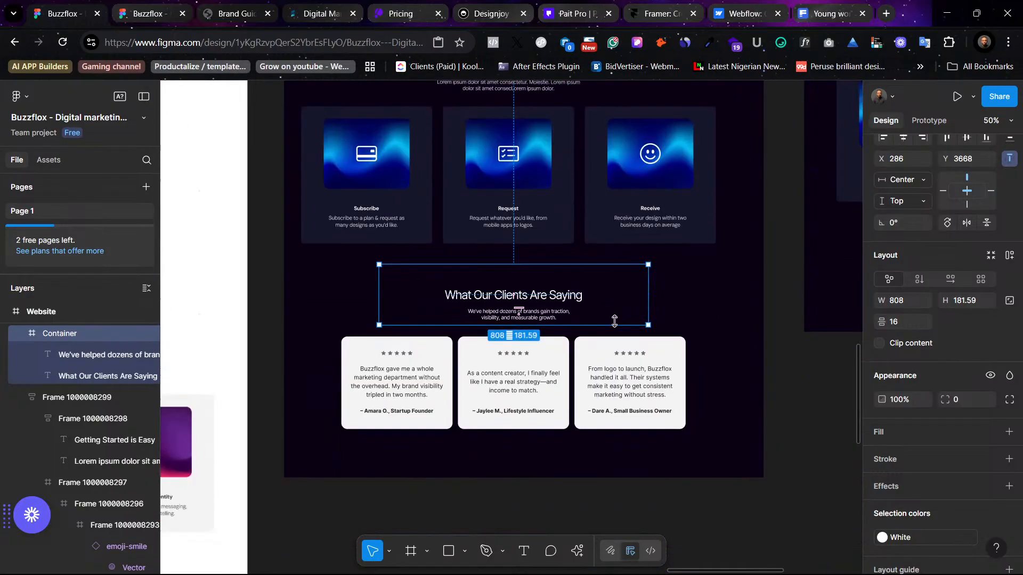
pyautogui.scroll(-2, 617, 324)
pyautogui.scroll(2, 617, 324)
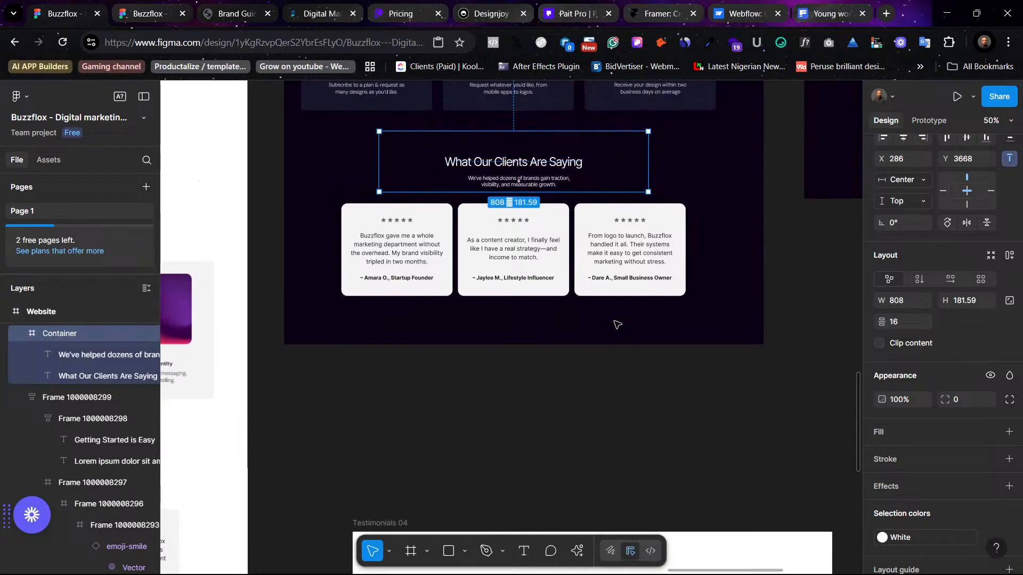
# Step: Apply the light dark blue color style to the backgrounds of all three testimonial cards
pyautogui.click(747, 264)
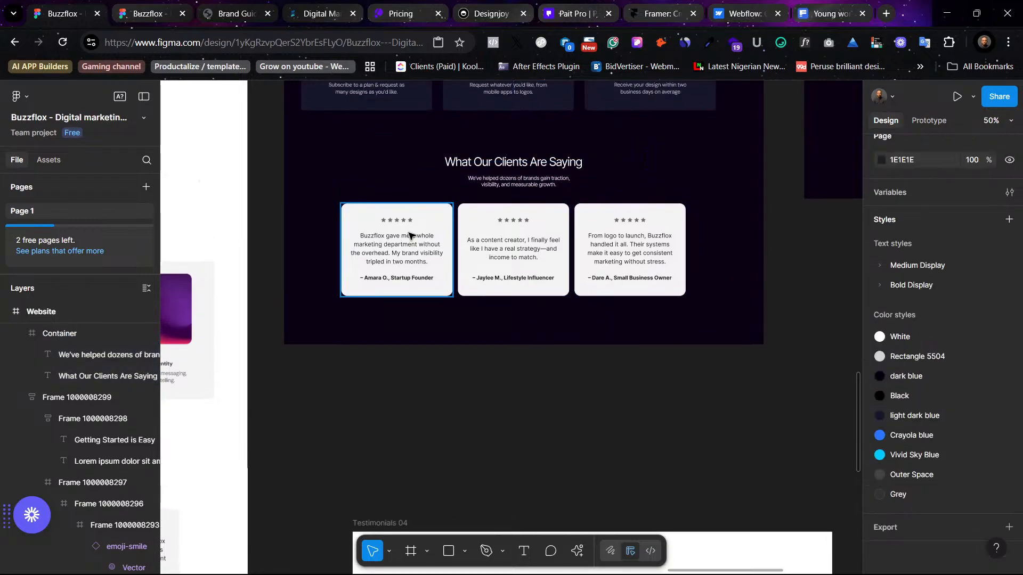
pyautogui.click(442, 222)
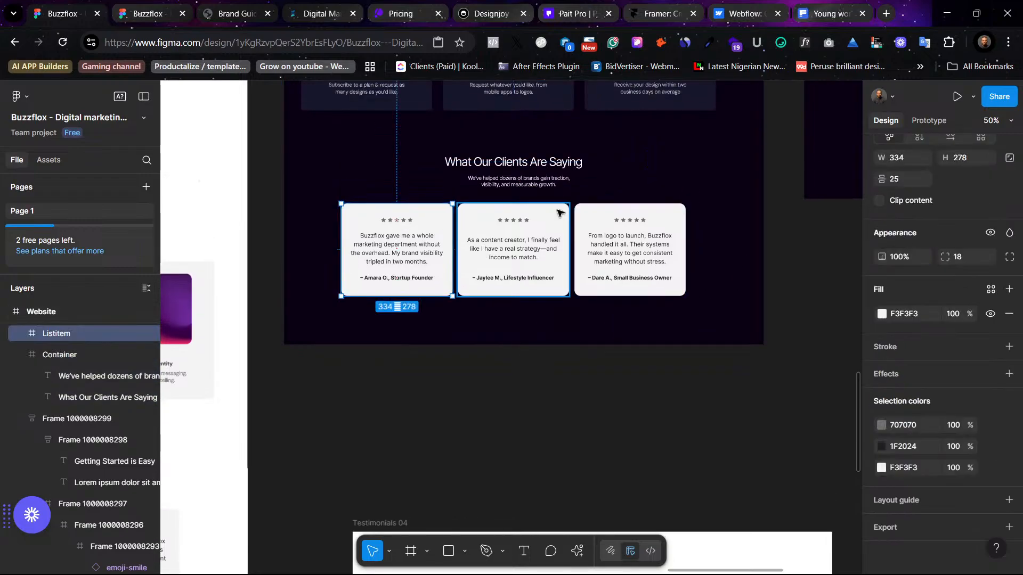
pyautogui.keyDown('shift'); pyautogui.click(538, 216); pyautogui.keyUp('shift')
pyautogui.keyDown('shift'); pyautogui.click(673, 214); pyautogui.keyUp('shift')
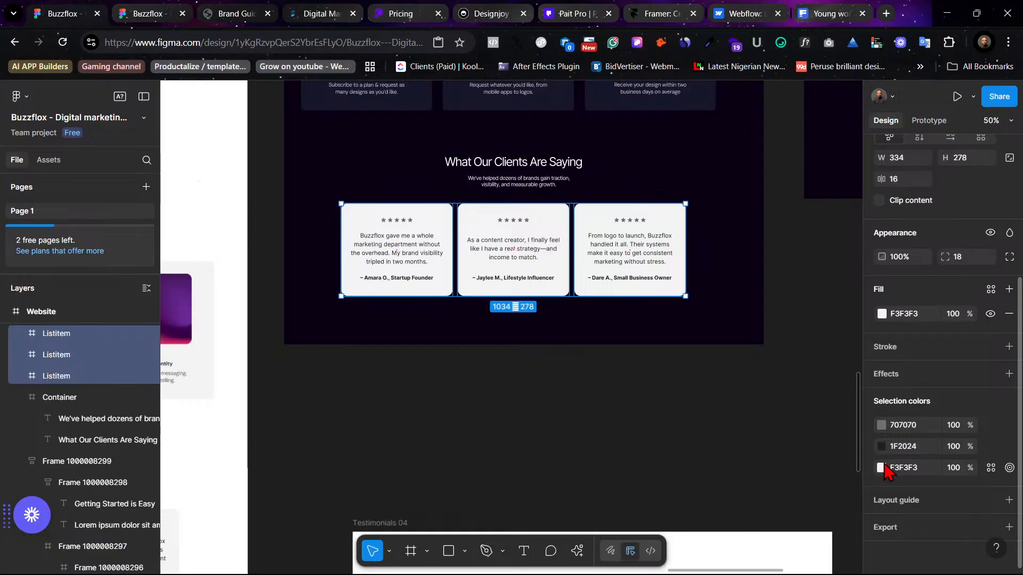
pyautogui.click(990, 468)
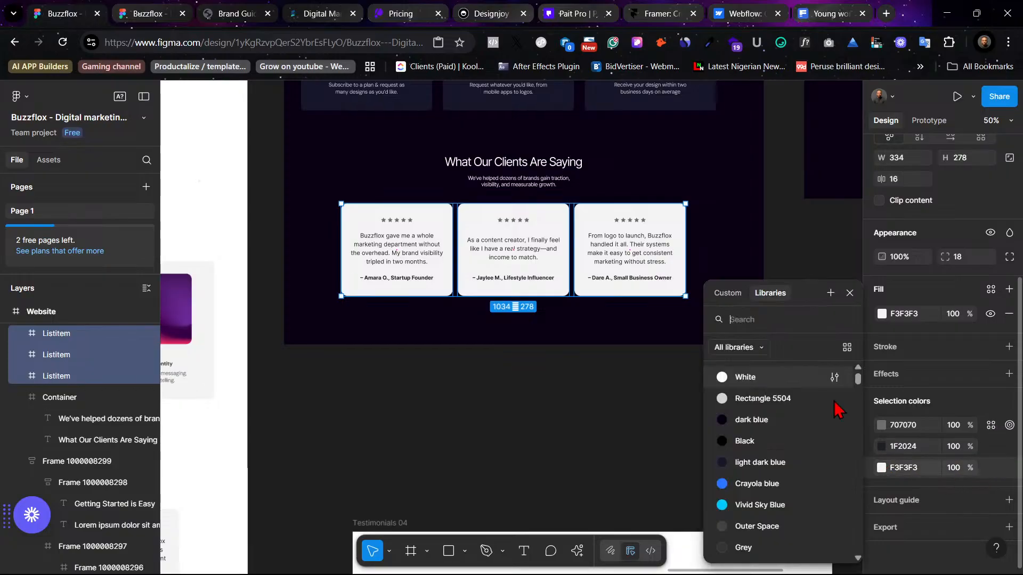
pyautogui.click(751, 420)
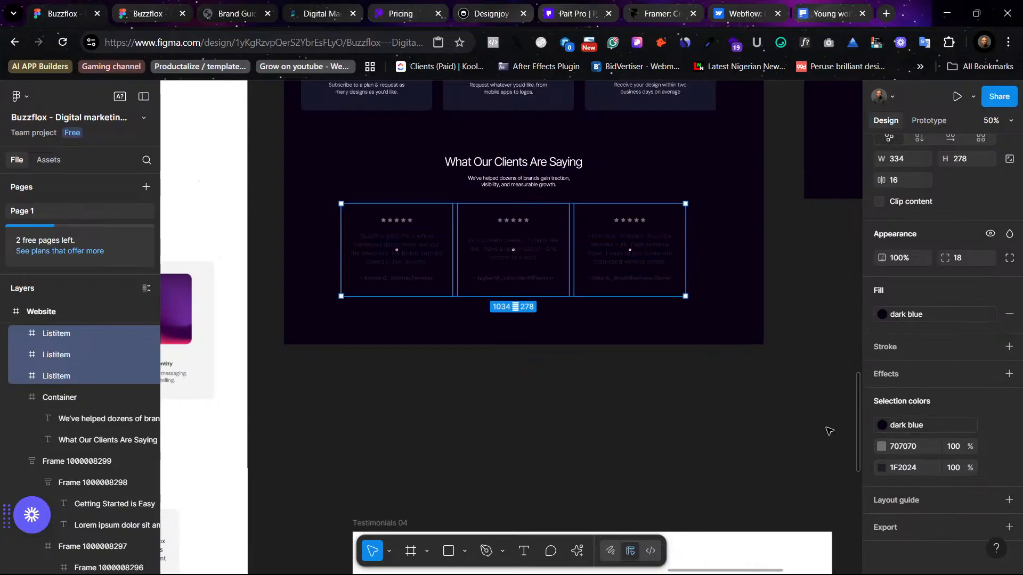
pyautogui.click(906, 425)
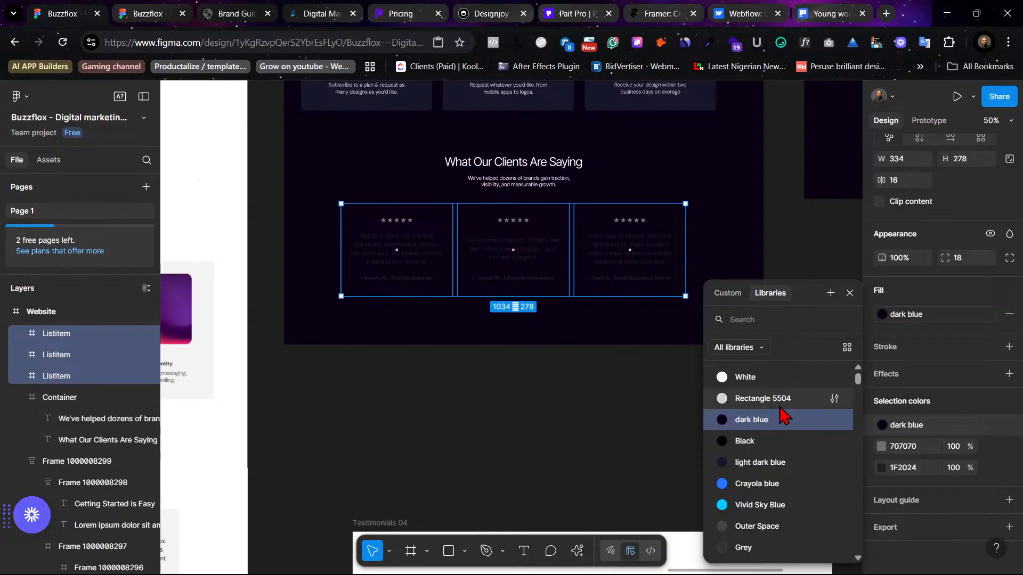
pyautogui.click(767, 463)
pyautogui.click(759, 366)
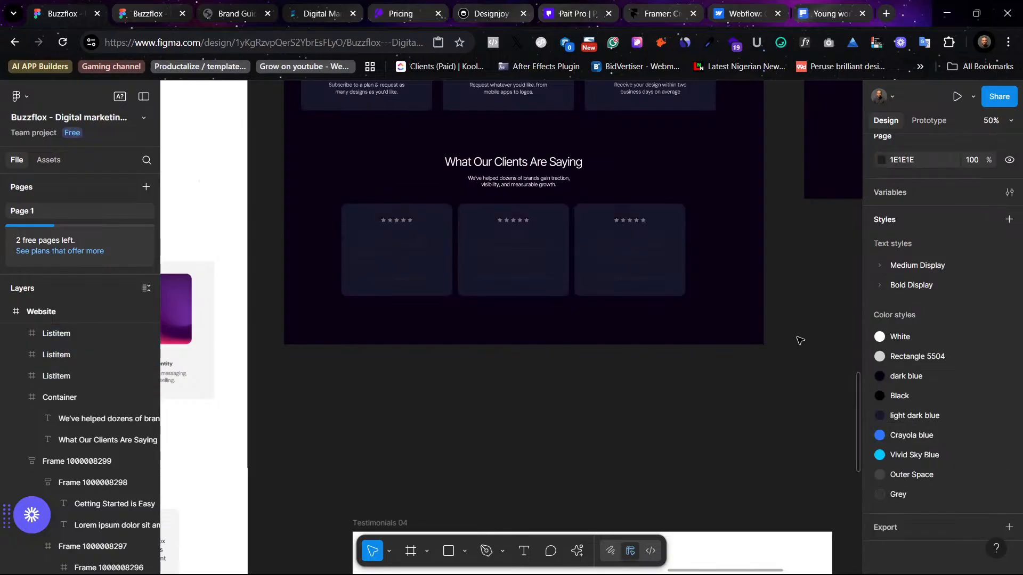
# Step: Try the Black color style as the dark homepage frame's fill and undo the change
pyautogui.scroll(10, 800, 340)
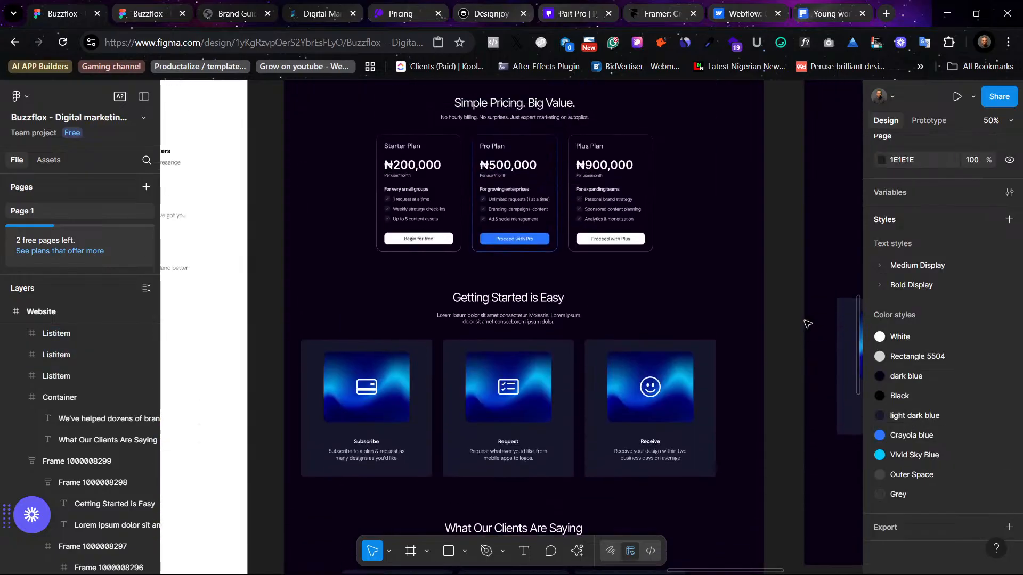
pyautogui.scroll(12, 805, 324)
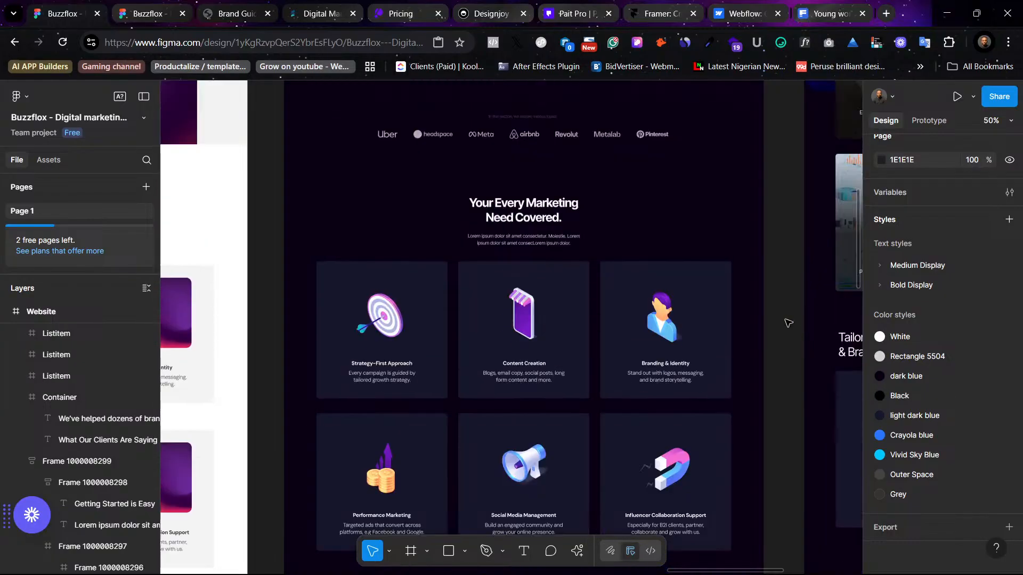
pyautogui.scroll(12, 787, 323)
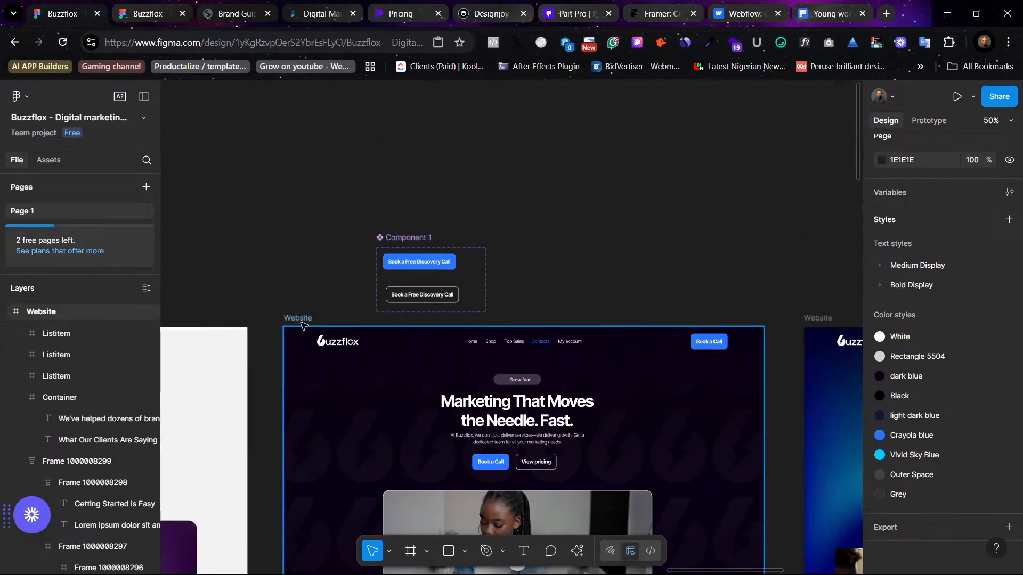
pyautogui.click(728, 344)
pyautogui.scroll(5, 936, 395)
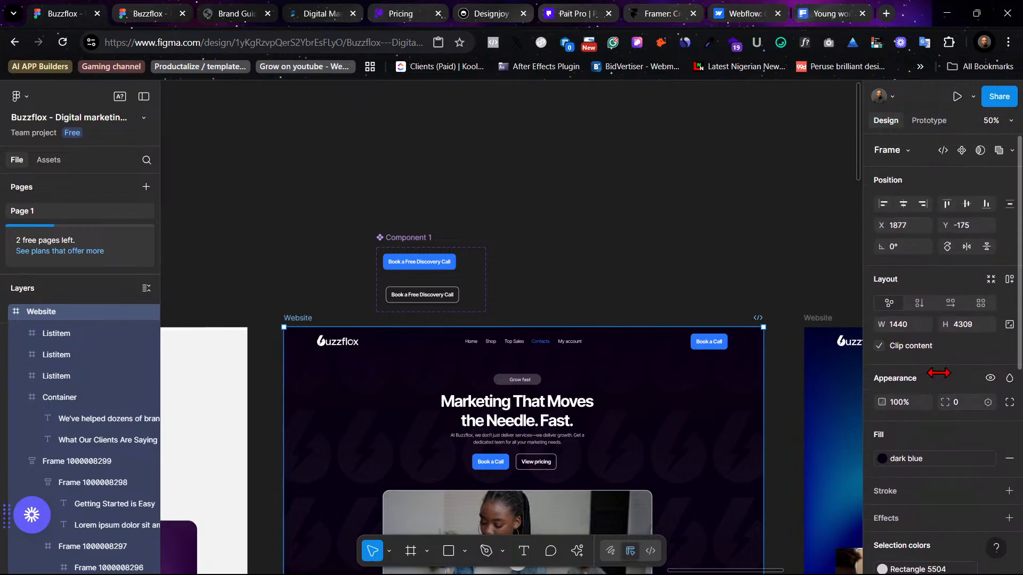
pyautogui.click(921, 463)
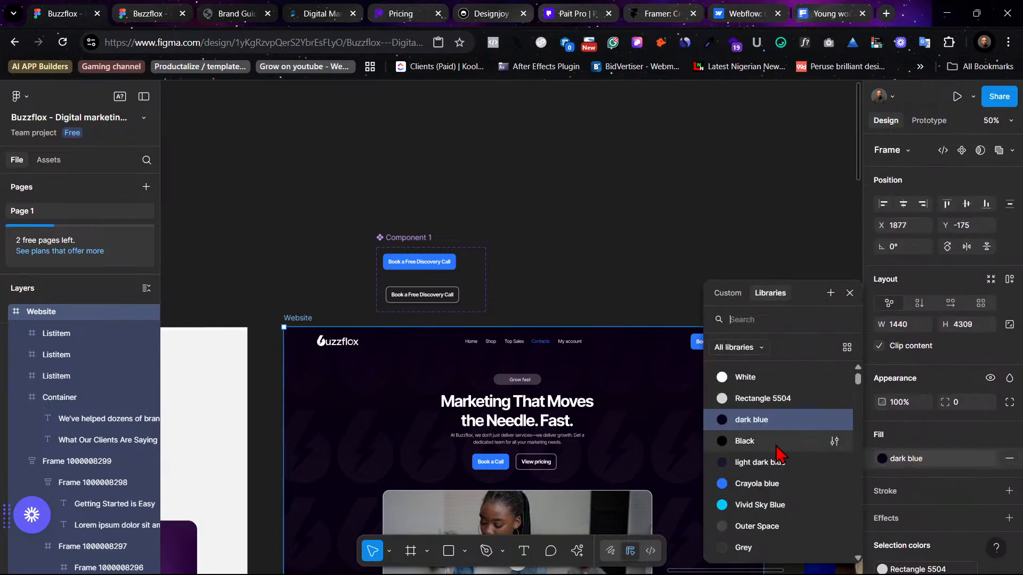
pyautogui.click(746, 441)
pyautogui.scroll(-15, 698, 190)
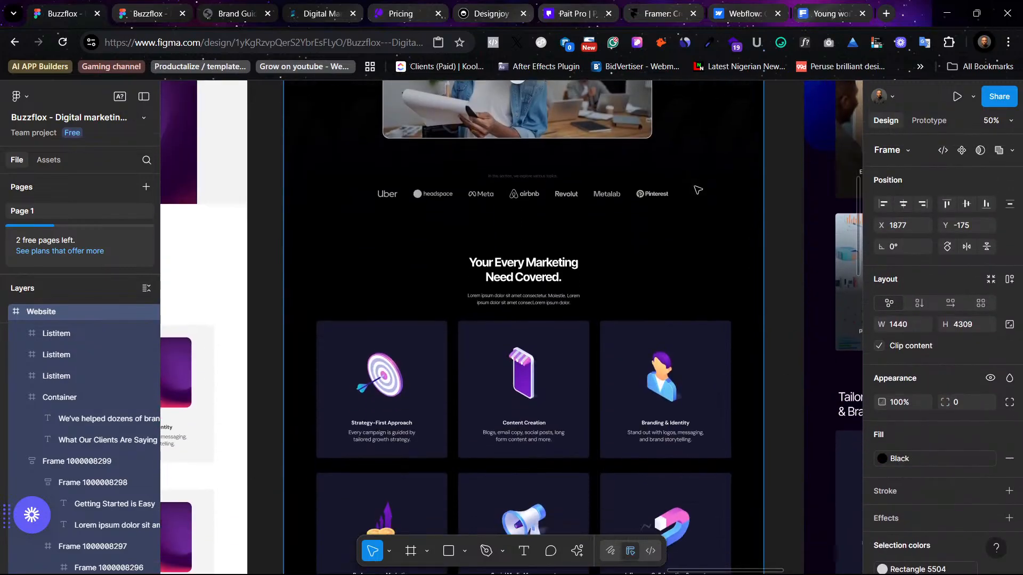
pyautogui.hotkey('ctrl', 'z')
pyautogui.scroll(-10, 730, 329)
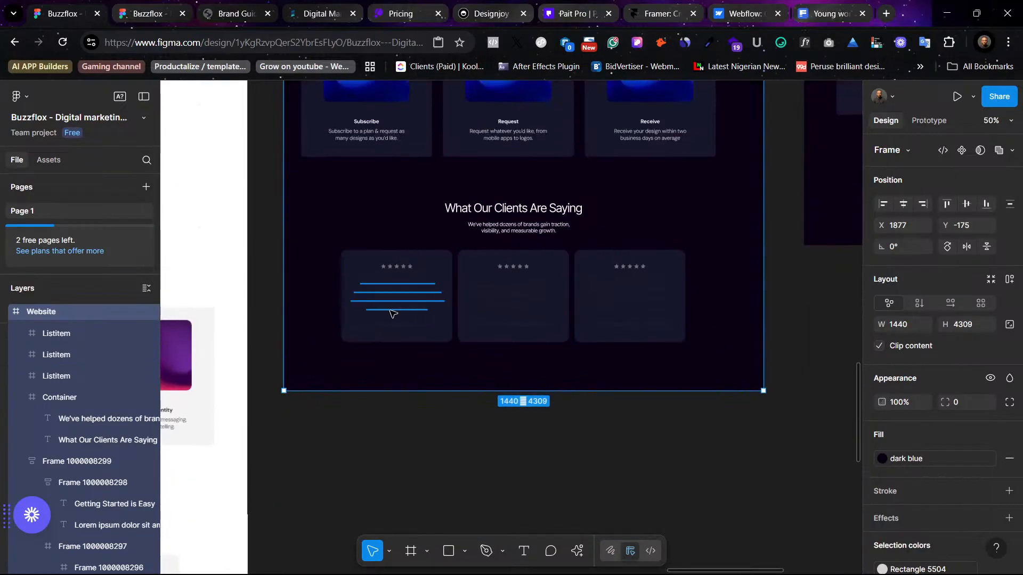
pyautogui.click(384, 270)
pyautogui.hotkey('shift', '2')
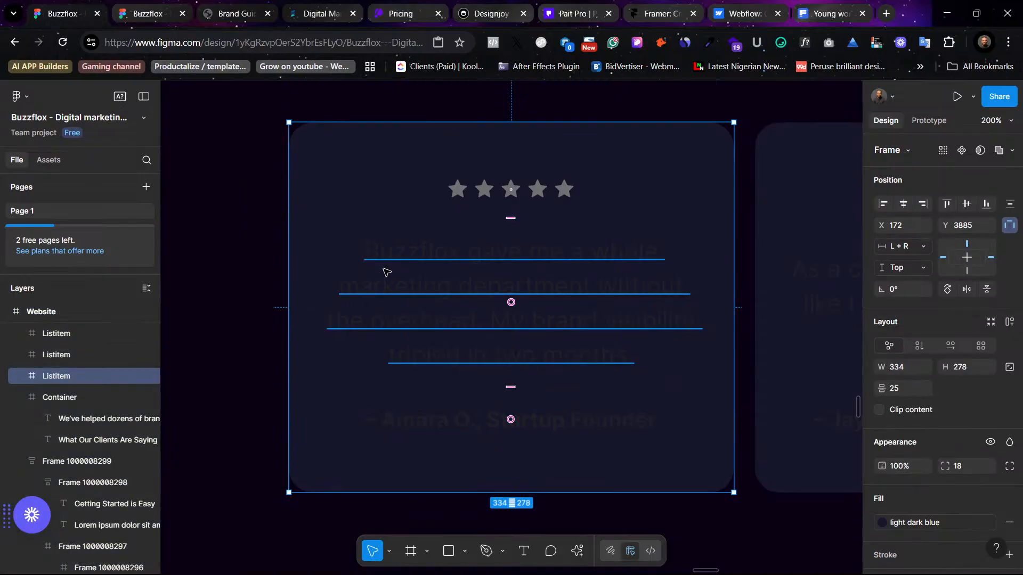
pyautogui.click(465, 190)
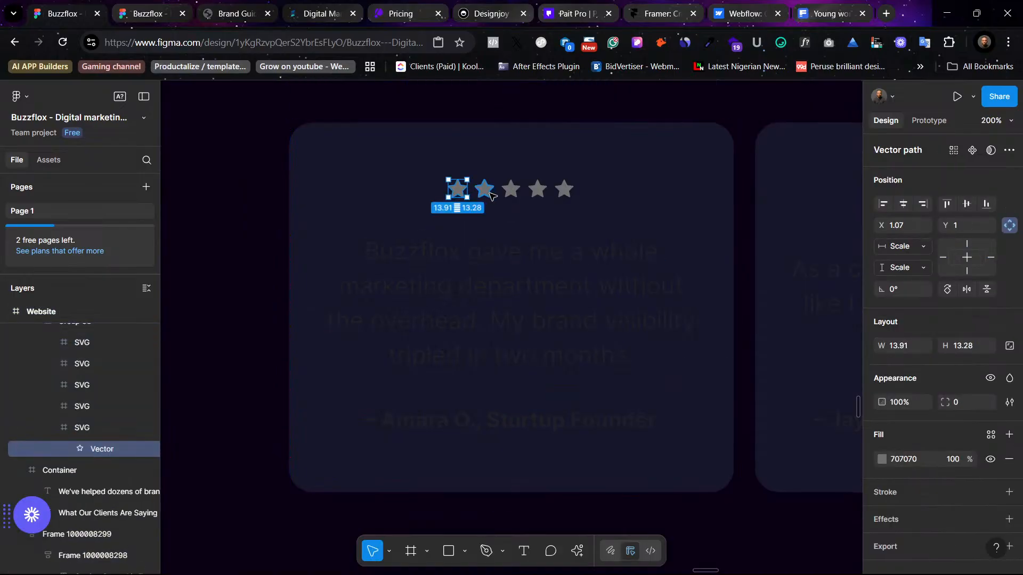
pyautogui.keyDown('shift'); pyautogui.click(484, 189); pyautogui.keyUp('shift')
pyautogui.click(474, 195)
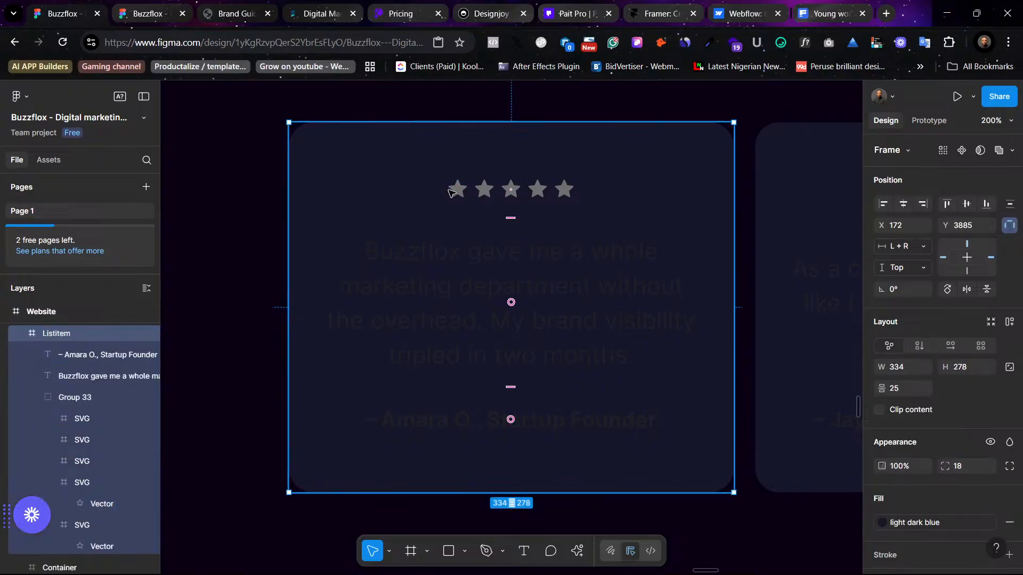
pyautogui.click(457, 190)
pyautogui.keyDown('shift'); pyautogui.click(483, 190); pyautogui.keyUp('shift')
pyautogui.keyDown('shift'); pyautogui.click(512, 192); pyautogui.keyUp('shift')
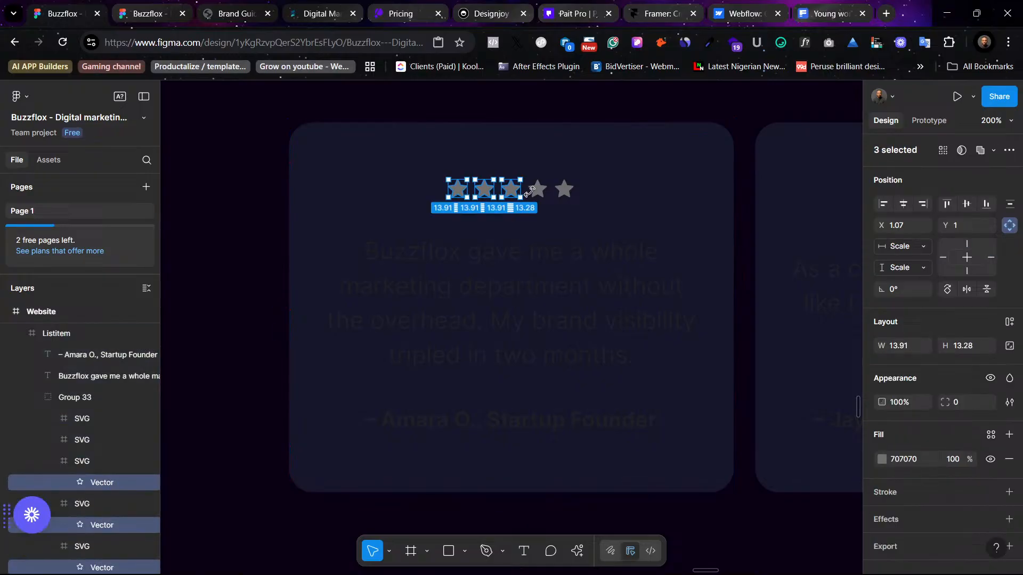
pyautogui.keyDown('shift'); pyautogui.click(538, 191); pyautogui.keyUp('shift')
pyautogui.scroll(-1, 852, 363)
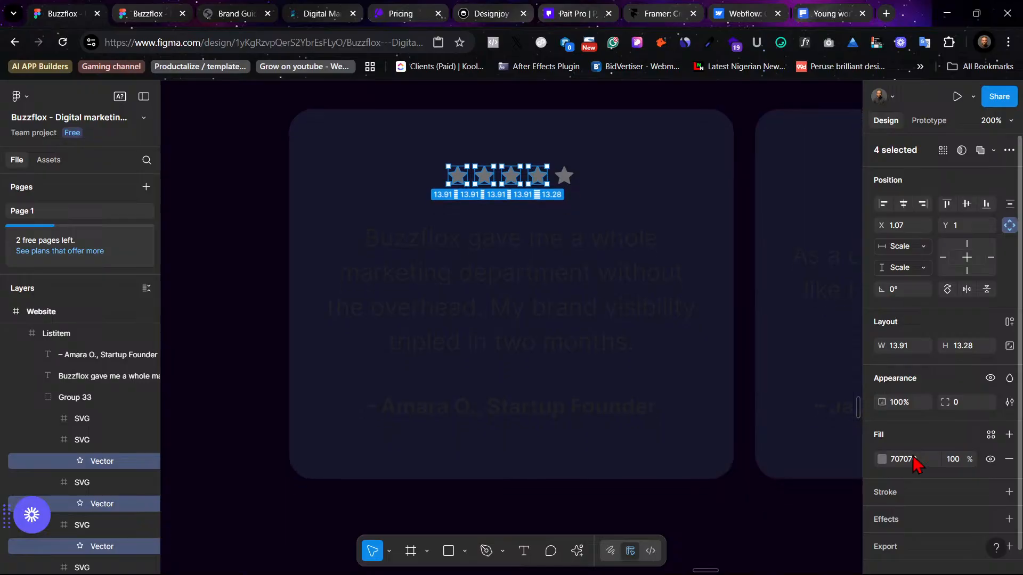
pyautogui.click(990, 435)
pyautogui.scroll(-5, 841, 441)
pyautogui.scroll(5, 846, 444)
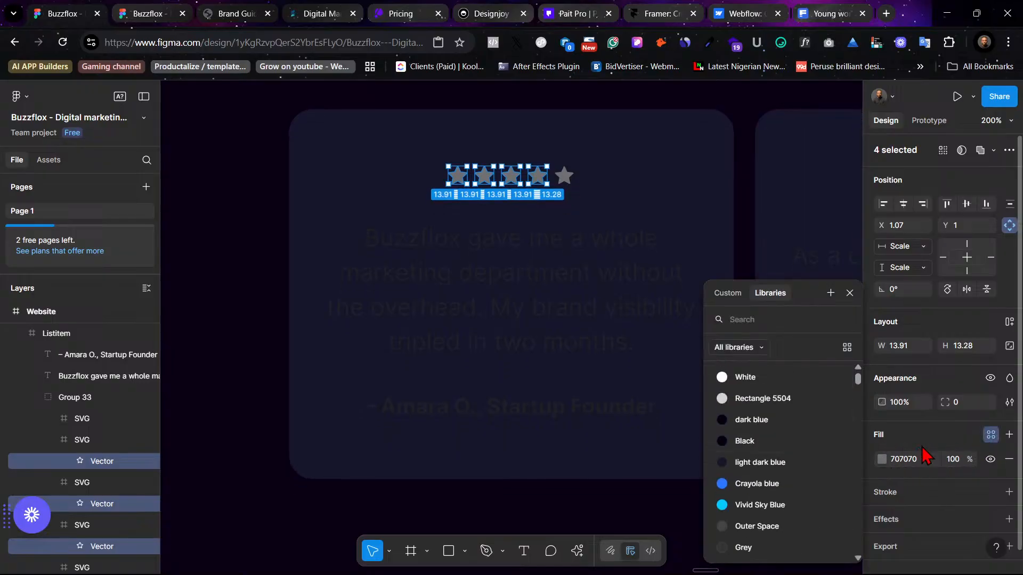
pyautogui.click(229, 342)
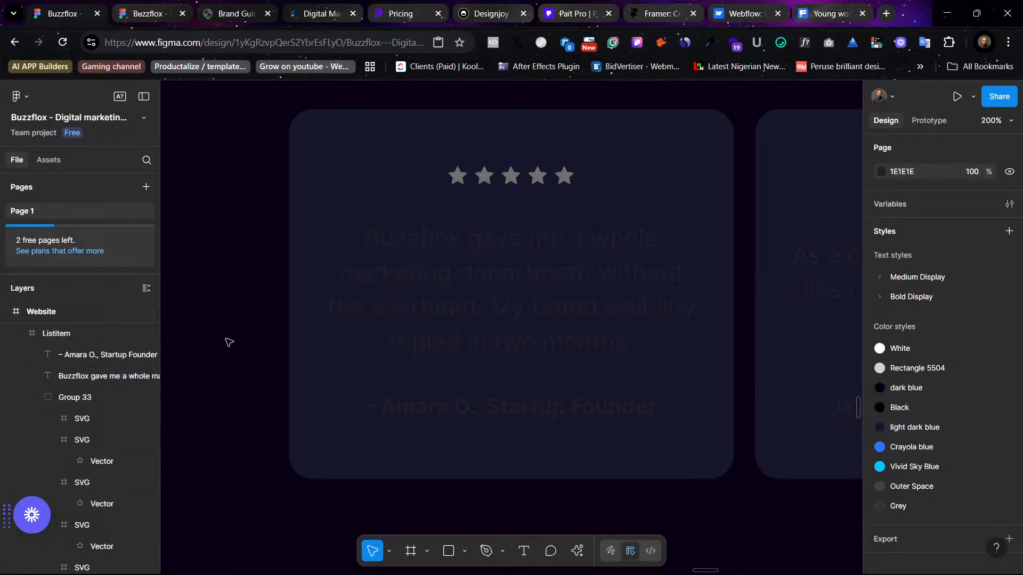
pyautogui.hotkey('ctrl', '-')
pyautogui.hotkey('ctrl', '-')
pyautogui.hotkey('ctrl', '-')
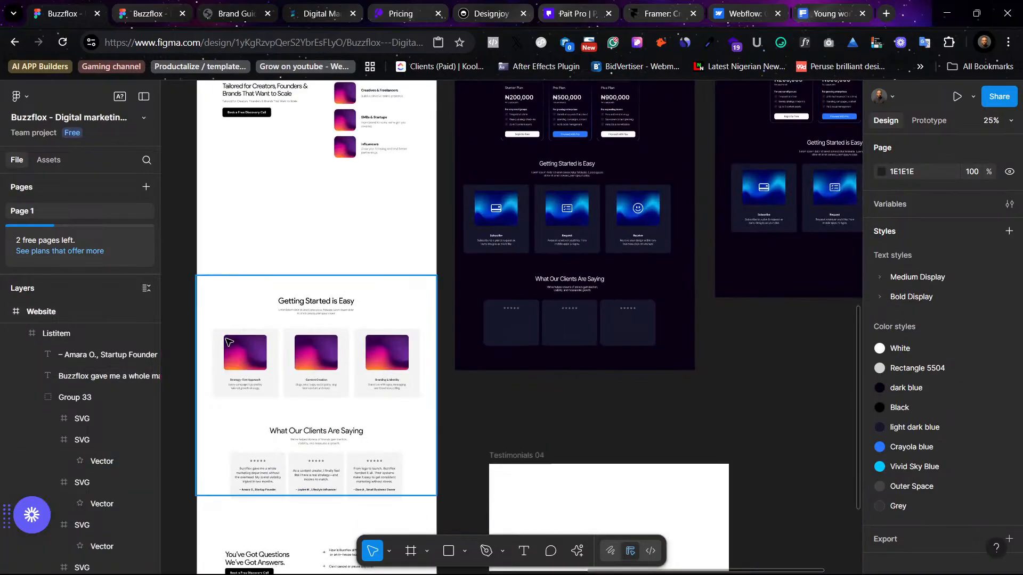
# Step: Rename the yellow swatch layer in the Optional color group to "Yellow"
pyautogui.hscroll(-10, 440, 356)
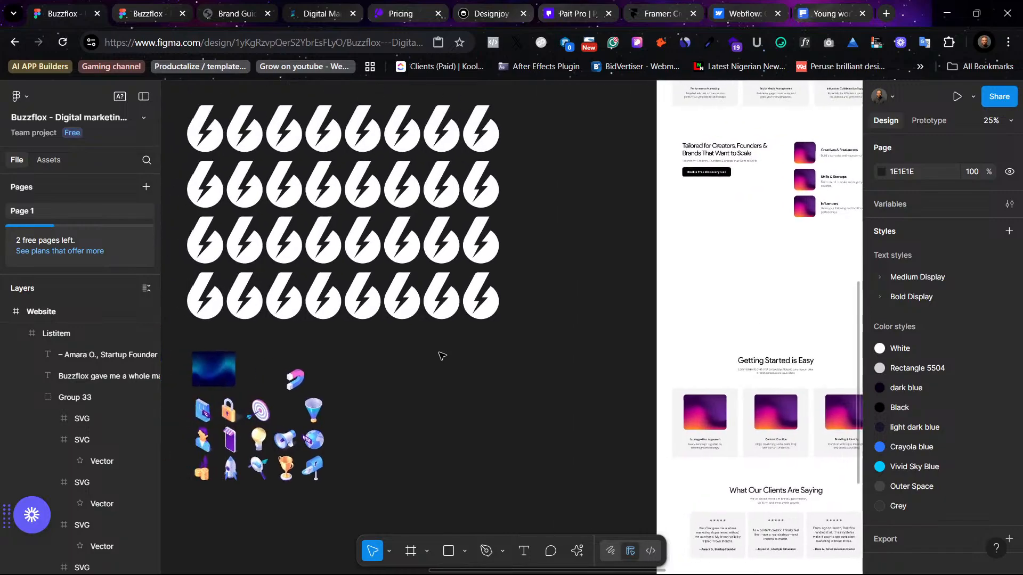
pyautogui.scroll(8, 440, 356)
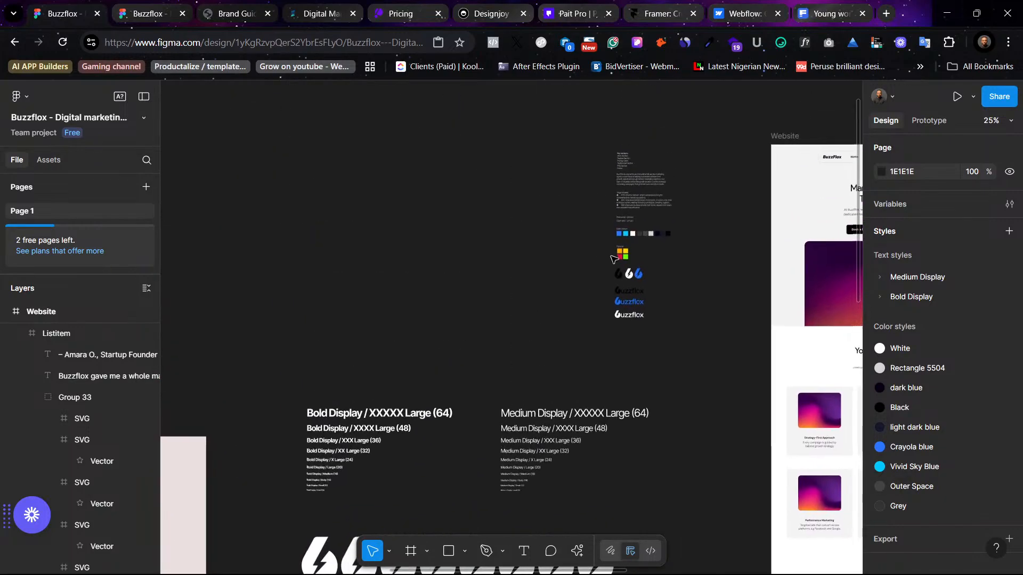
pyautogui.click(626, 254)
pyautogui.hotkey('shift', '2')
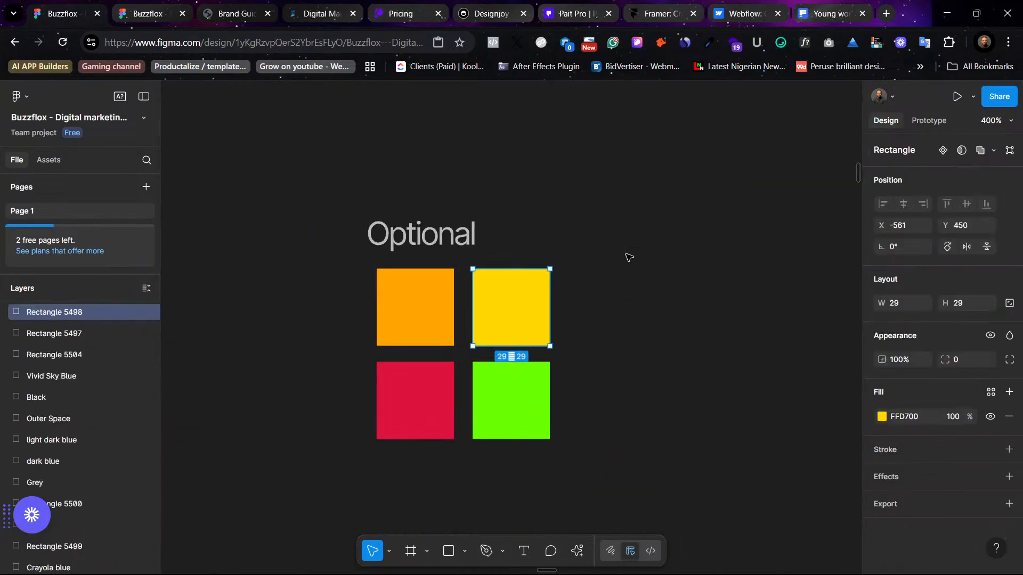
pyautogui.click(623, 264)
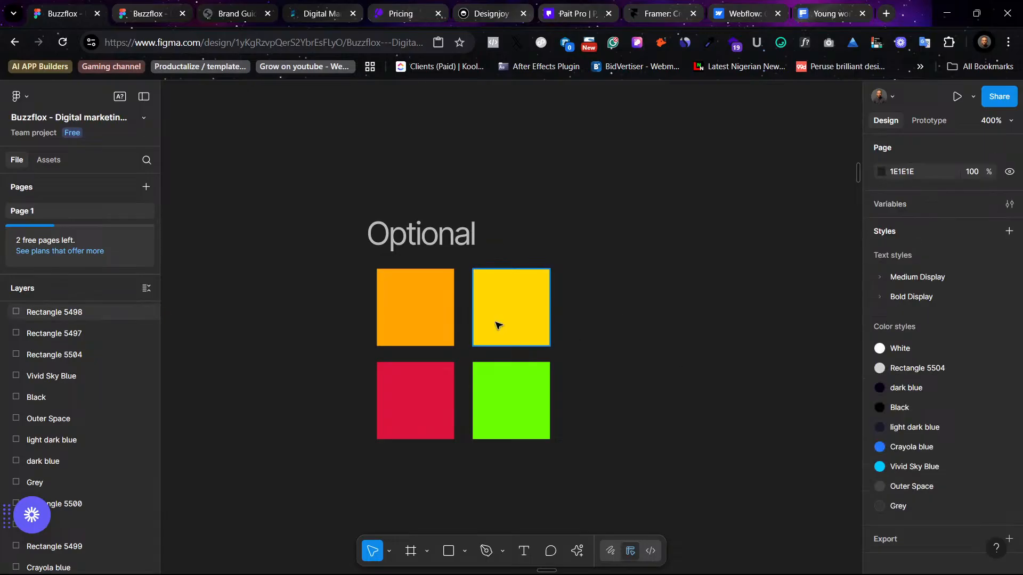
pyautogui.click(436, 292)
pyautogui.click(527, 311)
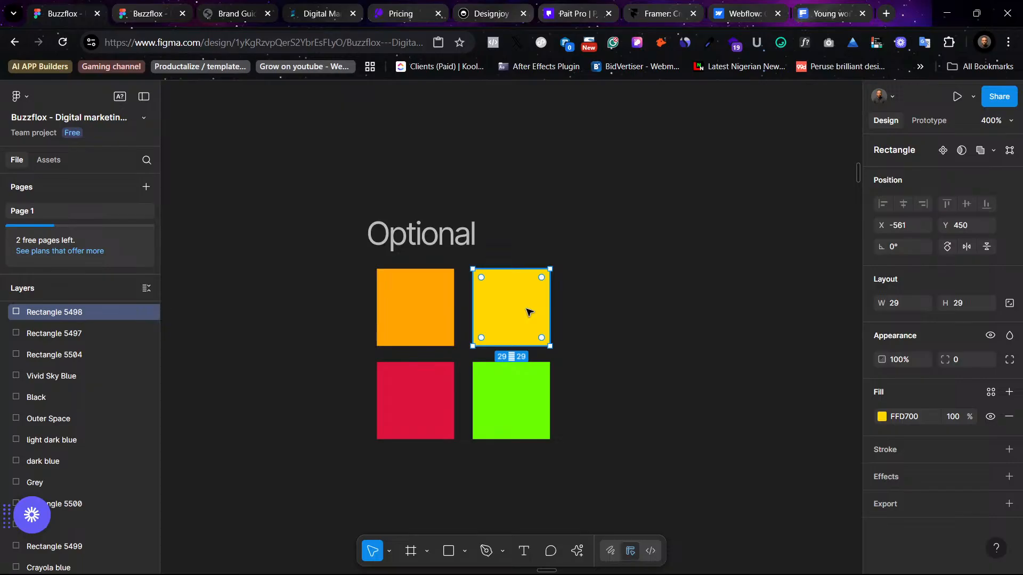
pyautogui.rightClick(528, 311)
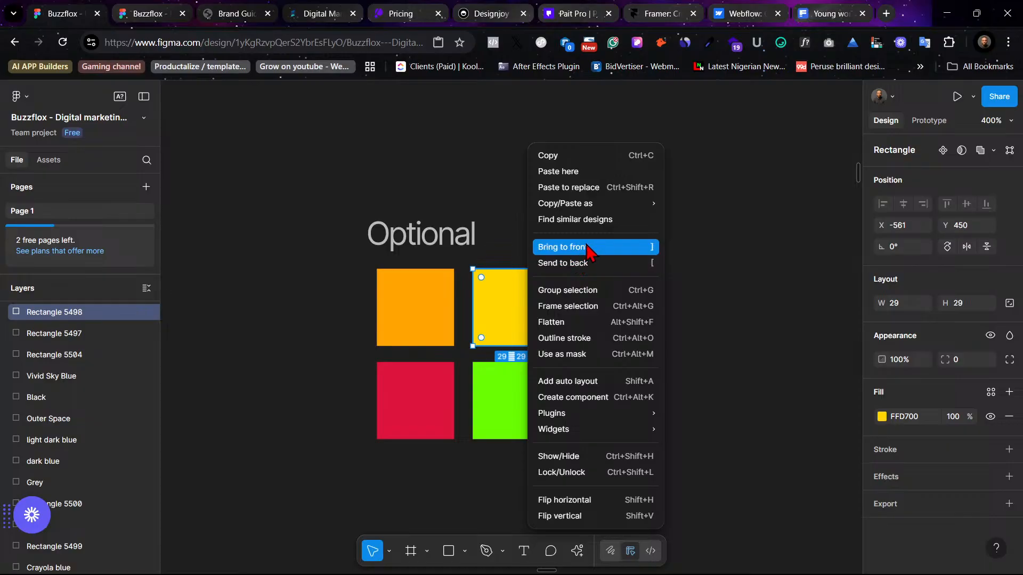
pyautogui.click(504, 318)
pyautogui.doubleClick(30, 313)
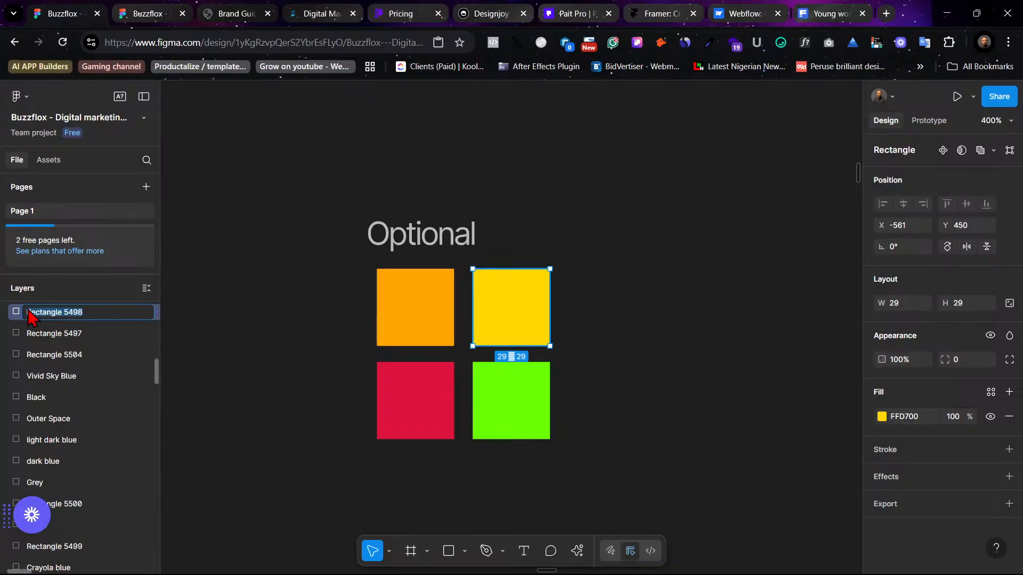
pyautogui.write('Yellow')
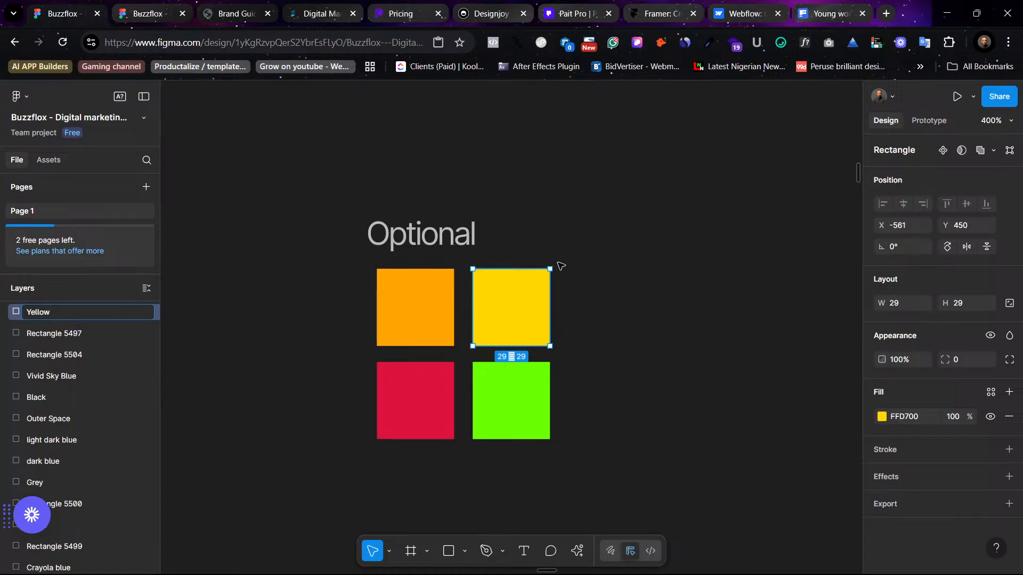
pyautogui.click(656, 285)
pyautogui.click(542, 297)
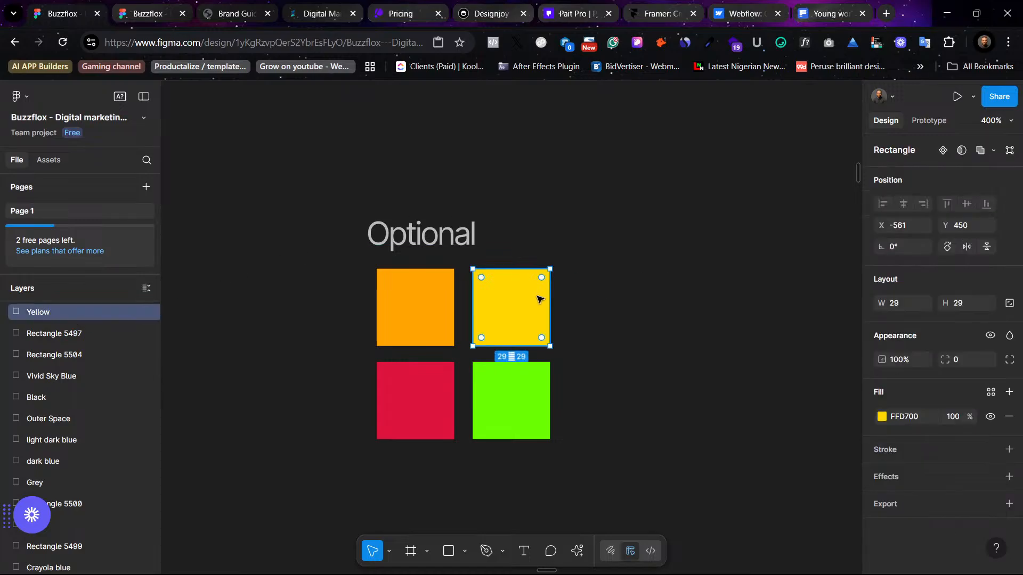
pyautogui.rightClick(522, 306)
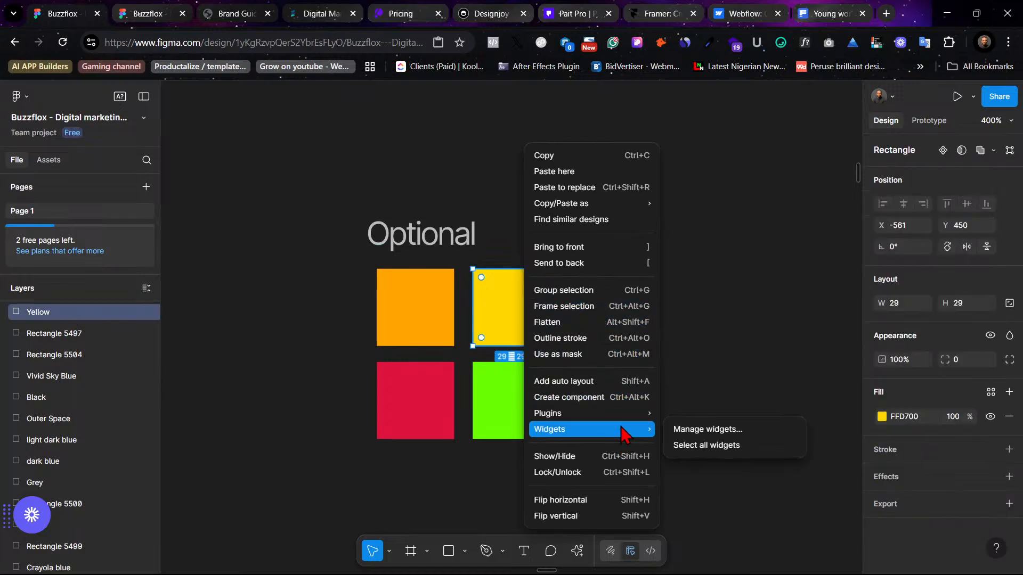
pyautogui.moveTo(618, 418)
pyautogui.moveTo(741, 431)
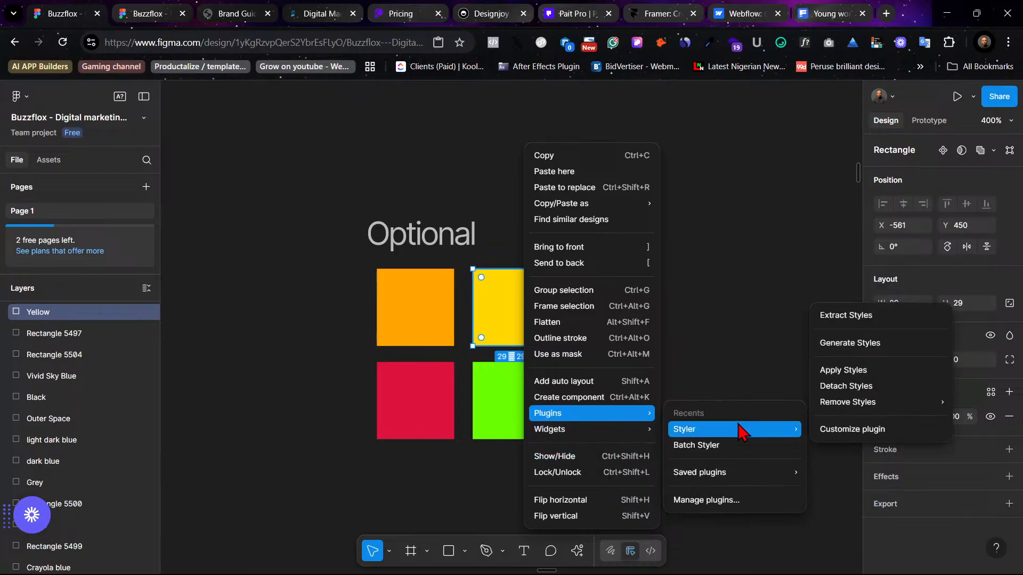
pyautogui.click(743, 451)
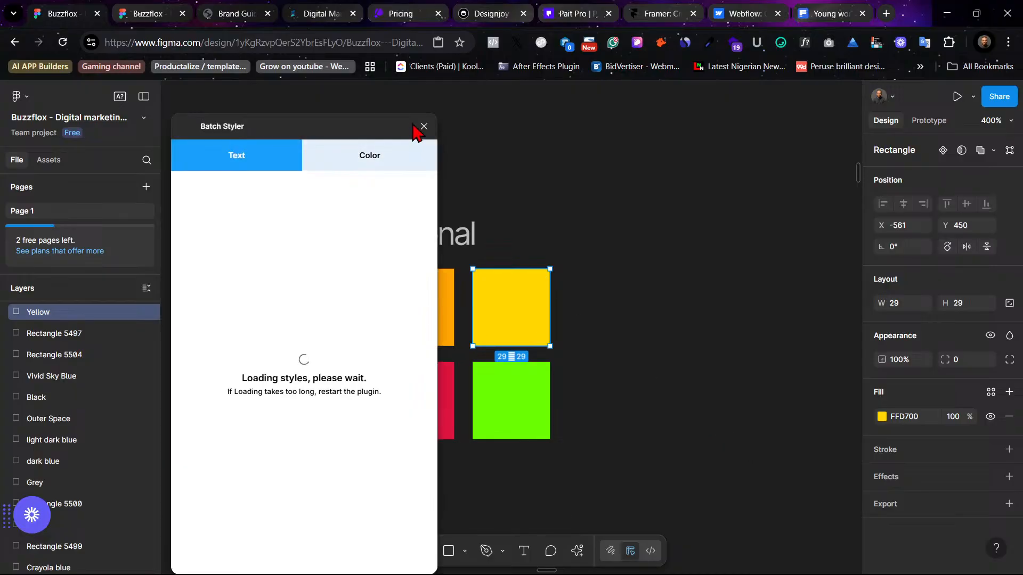
pyautogui.click(424, 127)
# Step: Generate a color style from the yellow swatch using the Styler plugin
pyautogui.rightClick(495, 338)
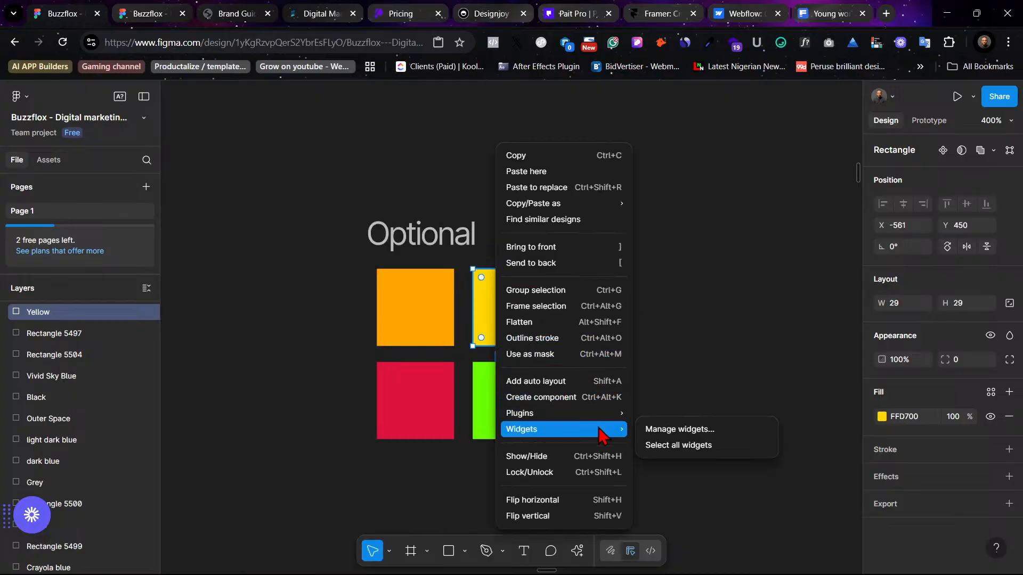
pyautogui.moveTo(612, 429)
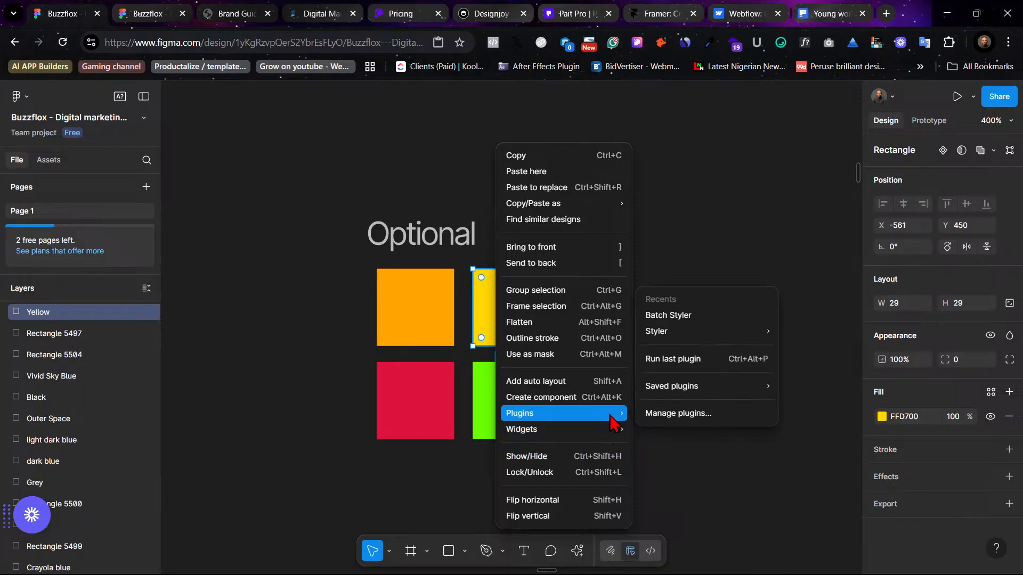
pyautogui.moveTo(727, 333)
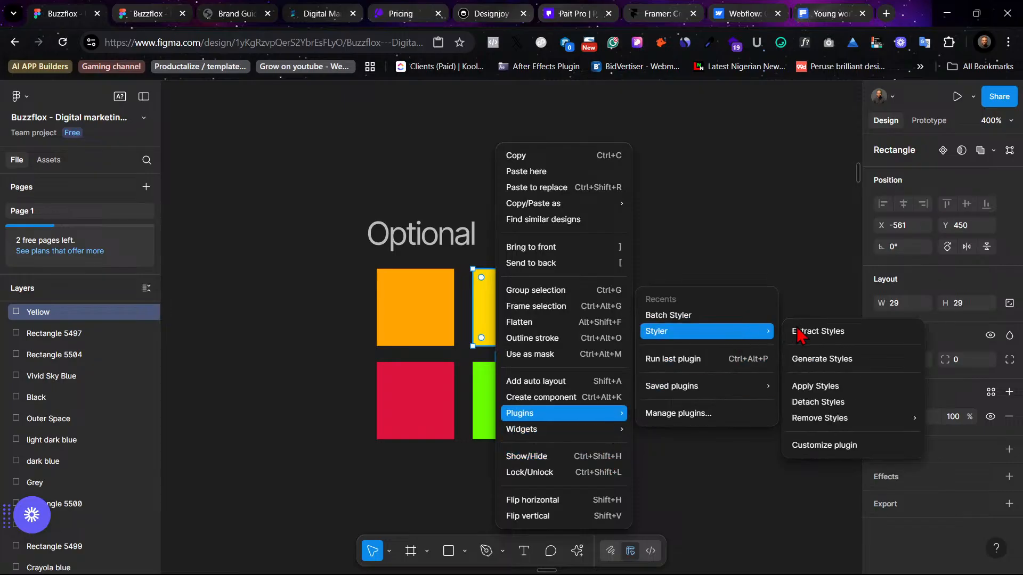
pyautogui.click(823, 360)
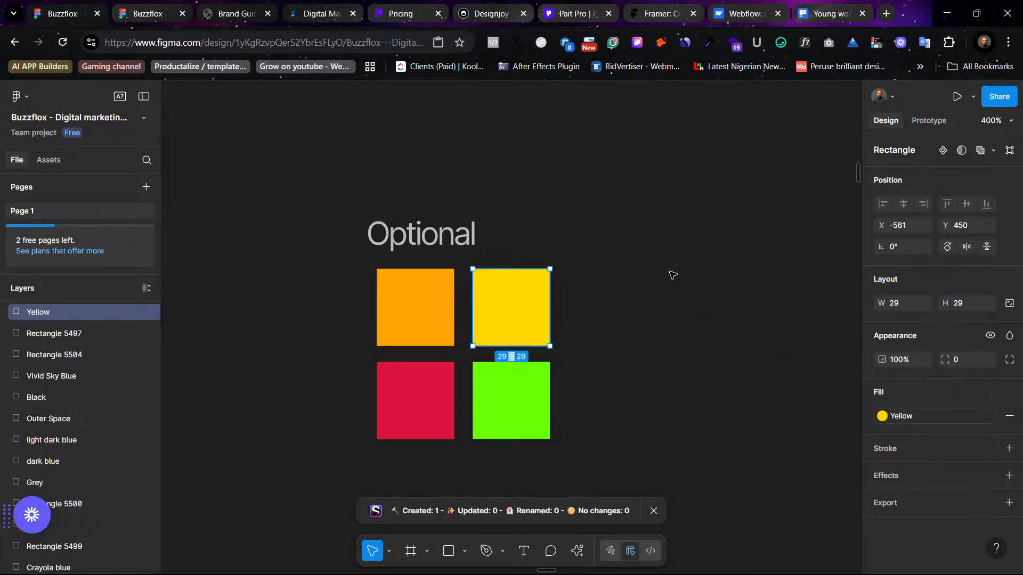
pyautogui.click(607, 331)
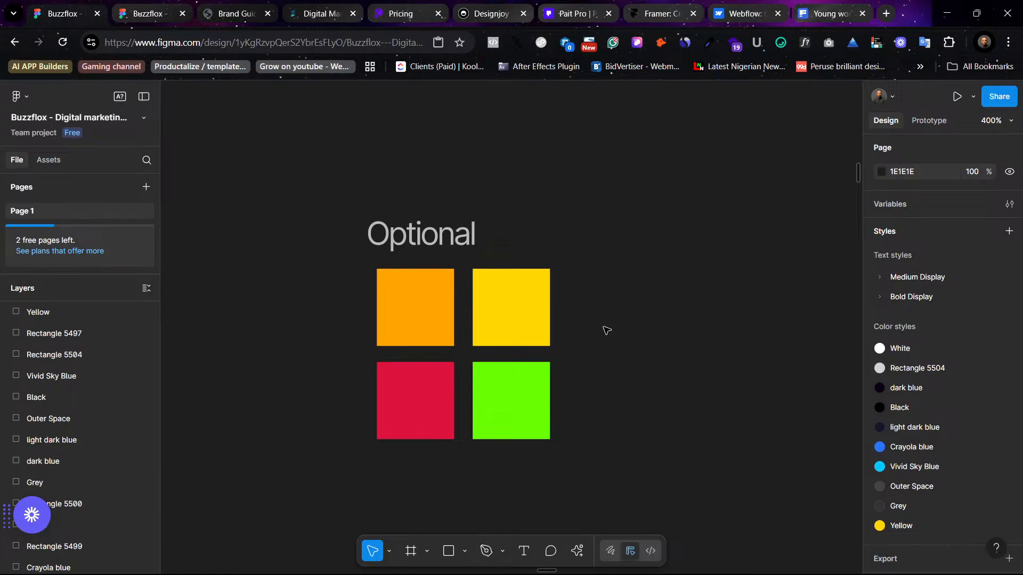
pyautogui.click(532, 321)
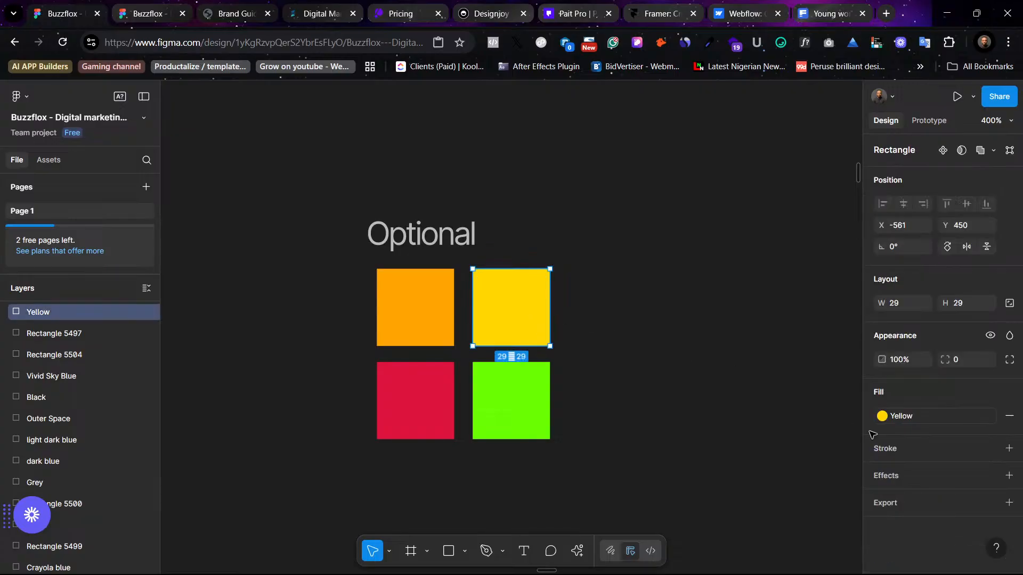
pyautogui.click(587, 387)
# Step: Apply the Yellow color style to the first four rating stars in the first dark testimonial card
pyautogui.press('n')
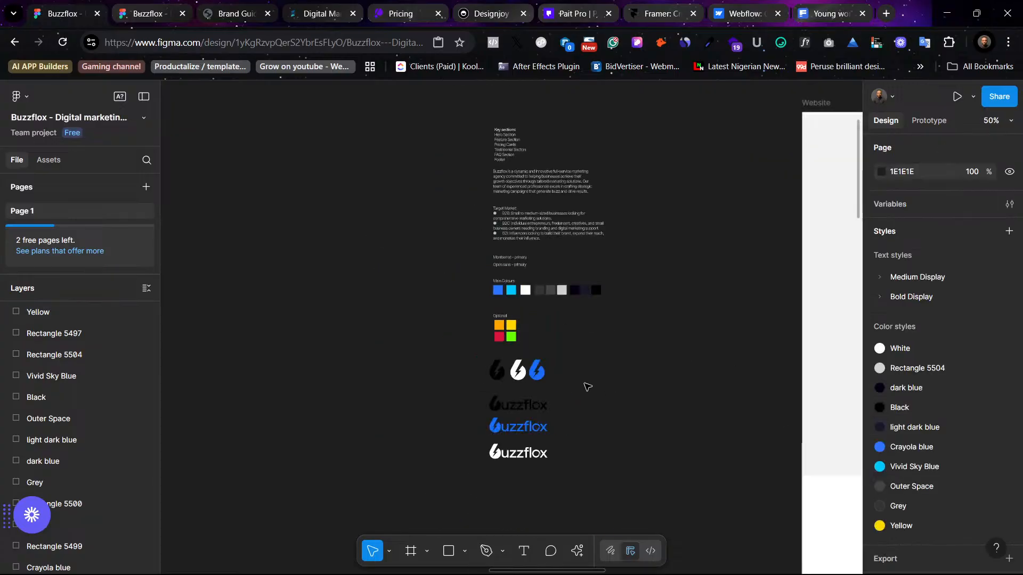
pyautogui.scroll(-20, 587, 387)
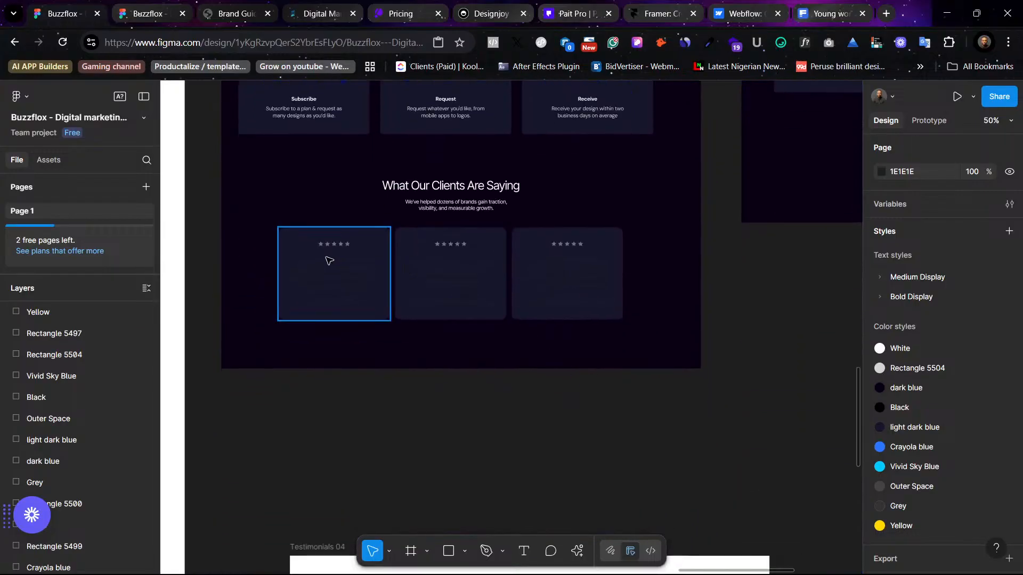
pyautogui.click(329, 260)
pyautogui.hotkey('shift', '2')
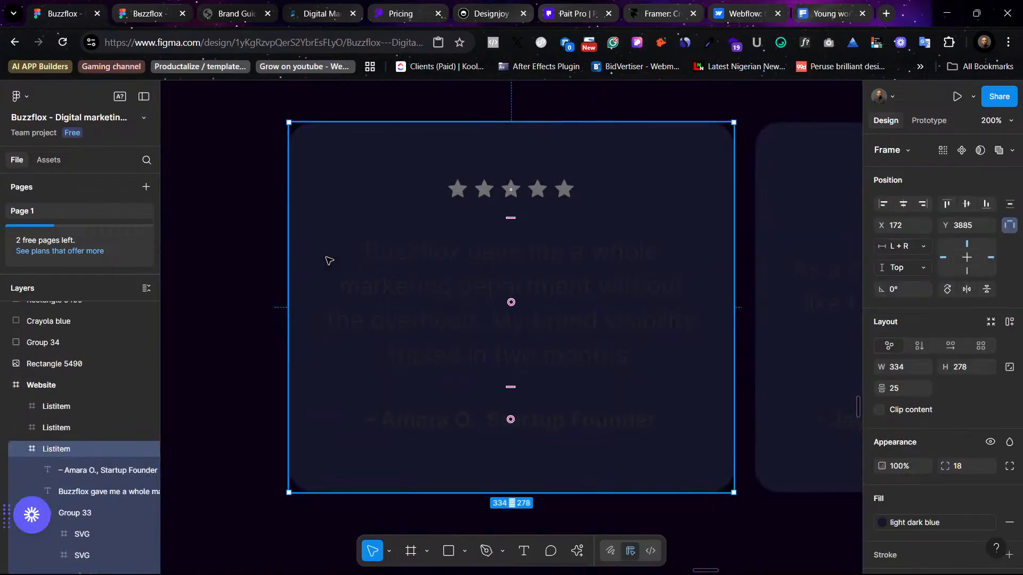
pyautogui.keyDown('ctrl'); pyautogui.click(458, 189); pyautogui.keyUp('ctrl')
pyautogui.keyDown('ctrl'); pyautogui.keyDown('shift'); pyautogui.click(484, 188); pyautogui.keyUp('shift'); pyautogui.keyUp('ctrl')
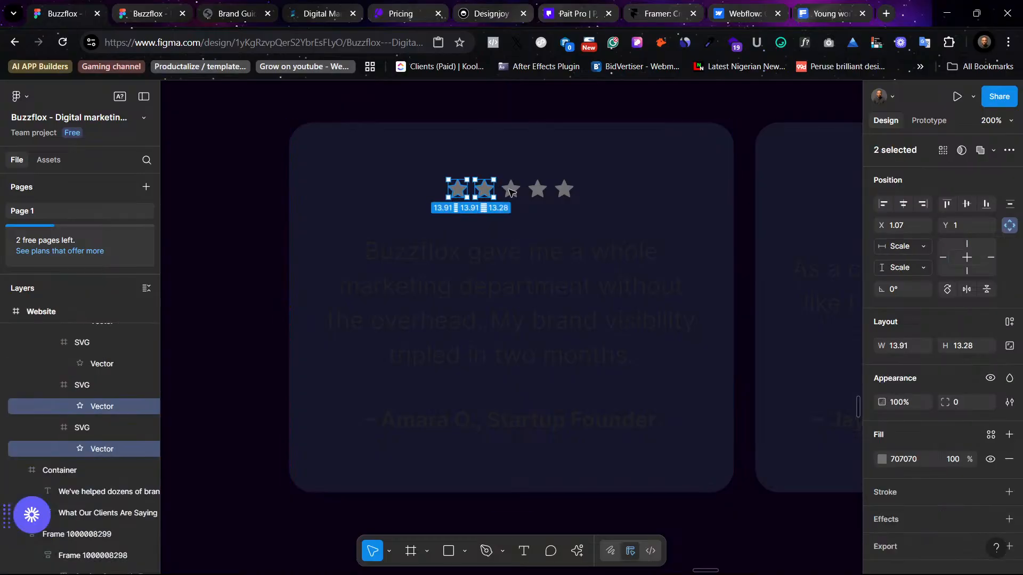
pyautogui.keyDown('ctrl'); pyautogui.keyDown('shift'); pyautogui.click(511, 189); pyautogui.keyUp('shift'); pyautogui.keyUp('ctrl')
pyautogui.keyDown('ctrl'); pyautogui.keyDown('shift'); pyautogui.click(538, 189); pyautogui.keyUp('shift'); pyautogui.keyUp('ctrl')
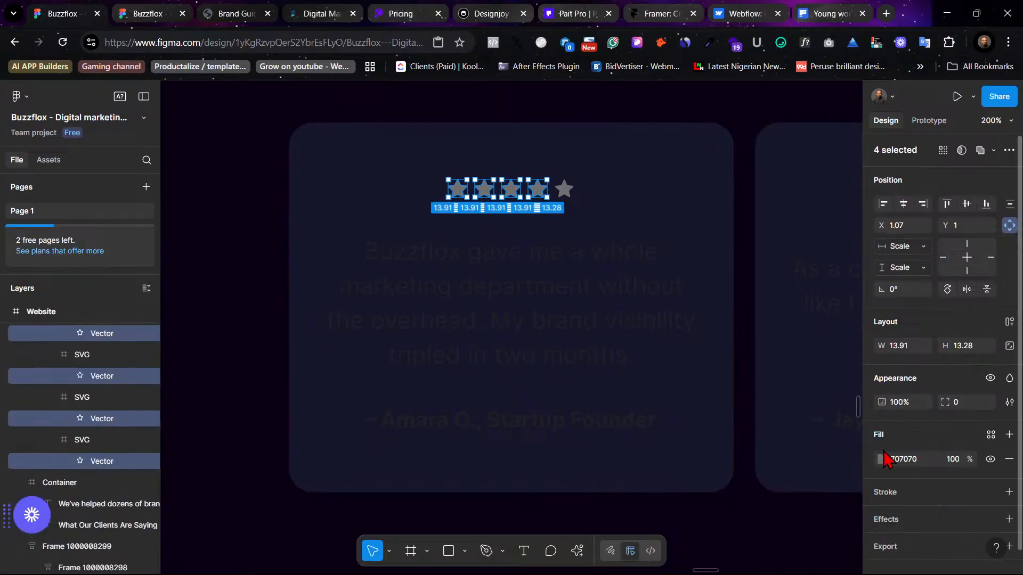
pyautogui.click(991, 434)
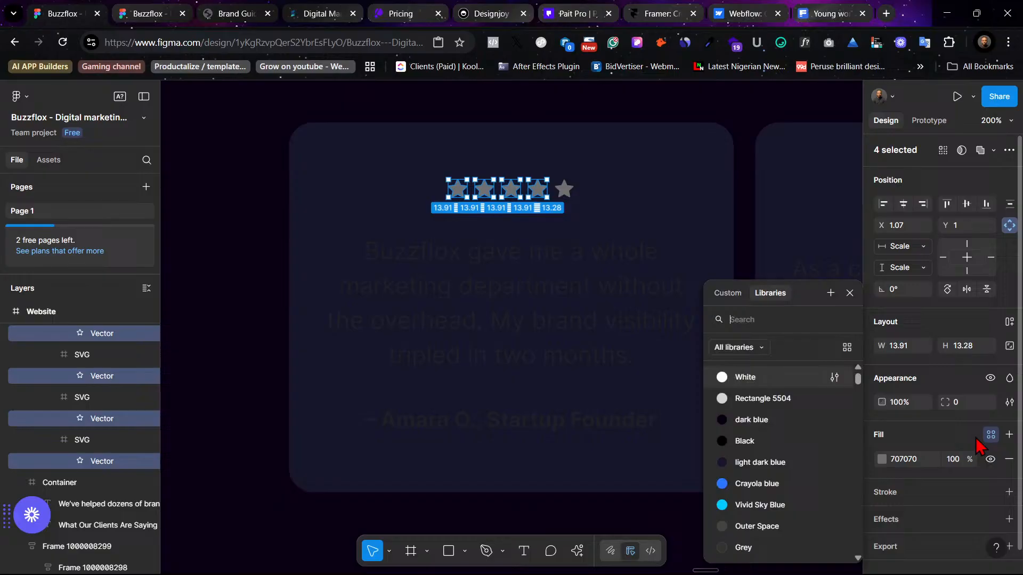
pyautogui.scroll(-1, 794, 410)
pyautogui.scroll(-3, 794, 410)
pyautogui.click(791, 395)
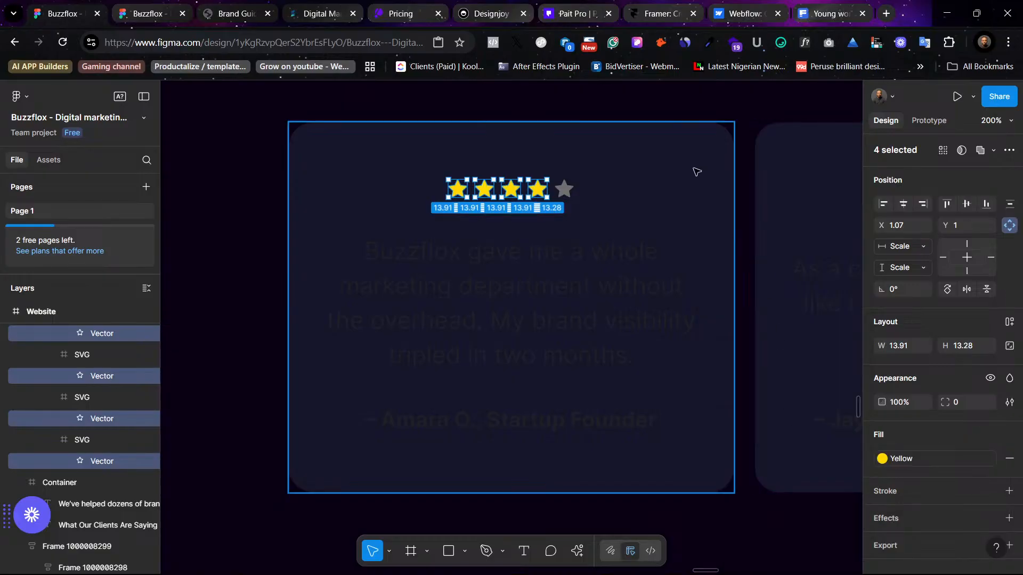
# Step: Apply the White color style to the quote text in the first testimonial card
pyautogui.click(684, 164)
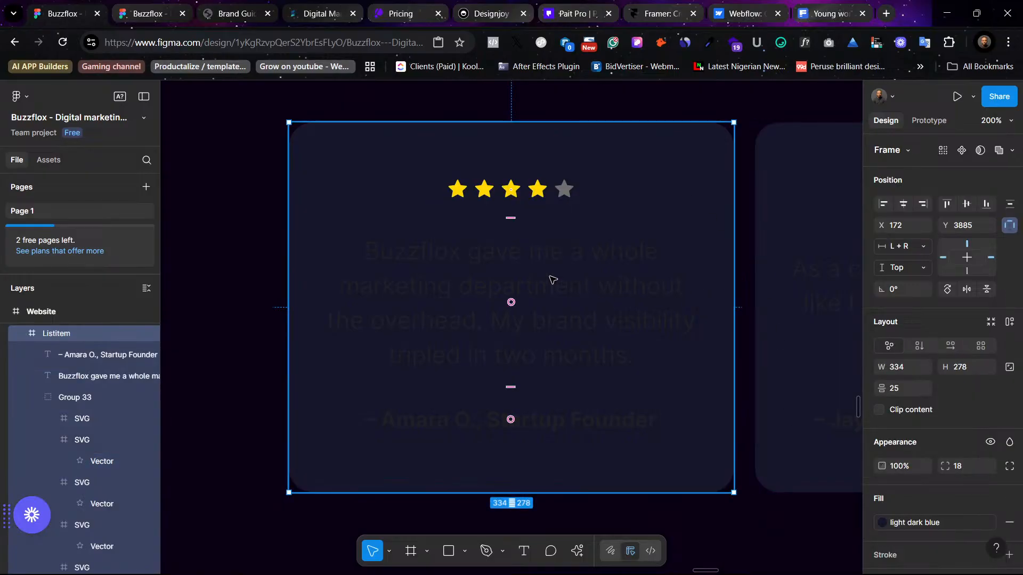
pyautogui.click(559, 266)
pyautogui.scroll(-3, 910, 527)
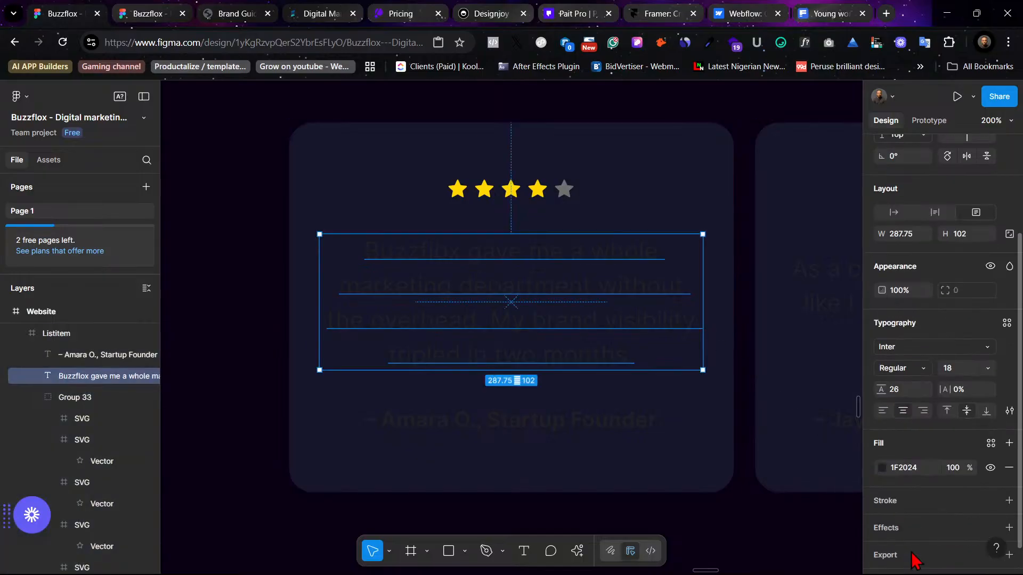
pyautogui.click(882, 468)
pyautogui.click(991, 442)
pyautogui.click(751, 398)
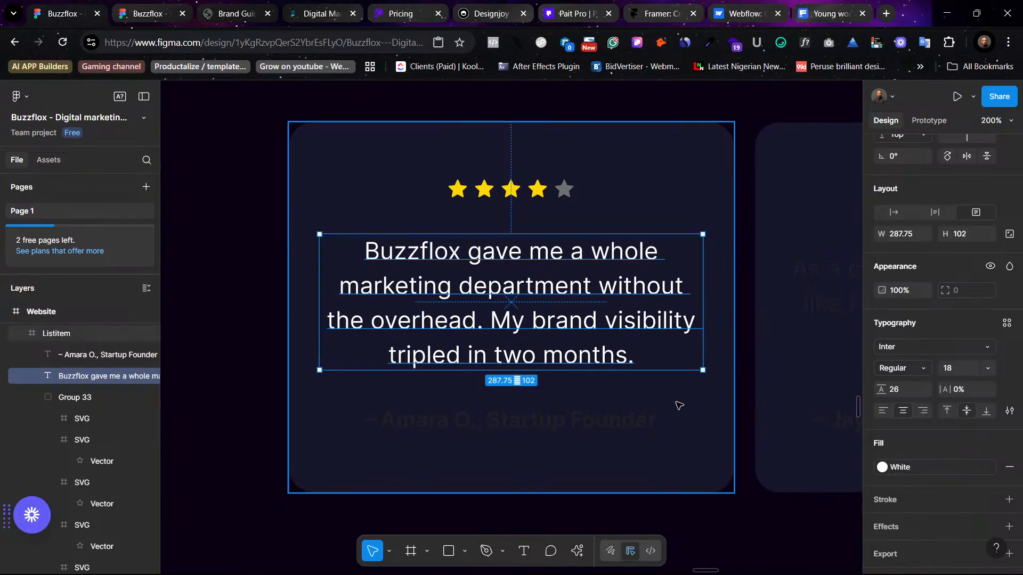
# Step: Switch the first testimonial card's quote text to the light grey Rectangle 5504 color style
pyautogui.click(553, 421)
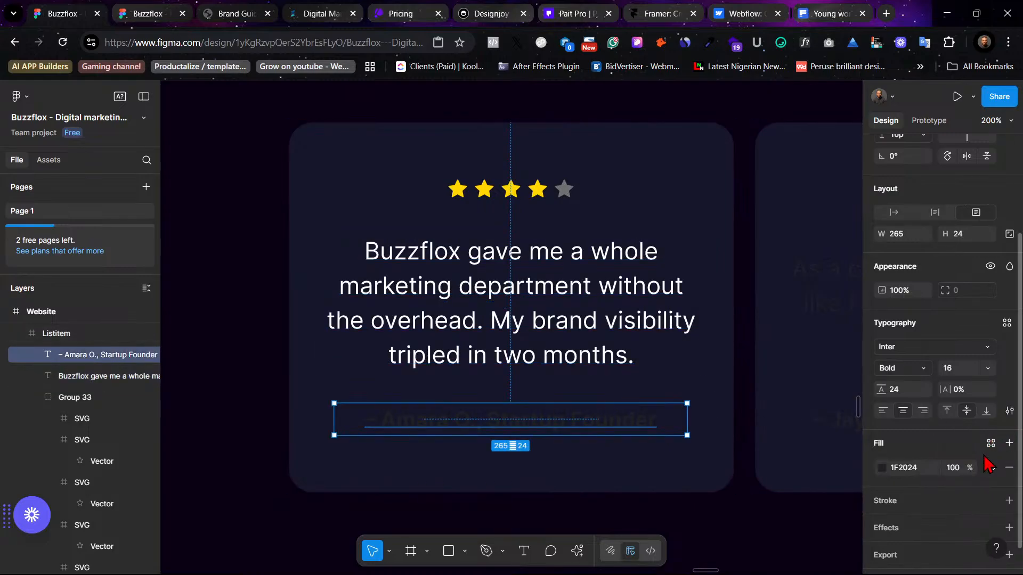
pyautogui.press('Tab')
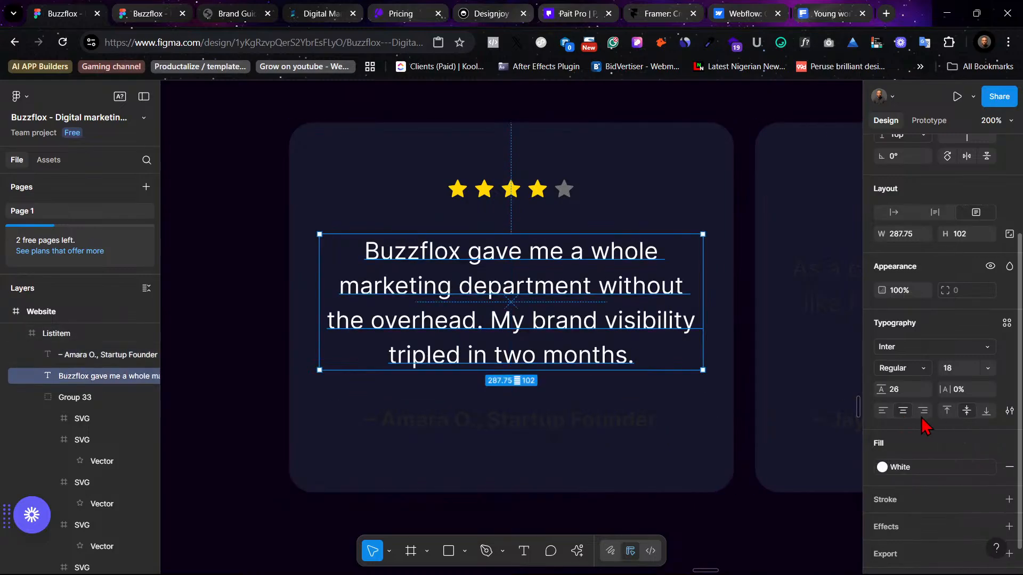
pyautogui.click(930, 469)
pyautogui.click(775, 397)
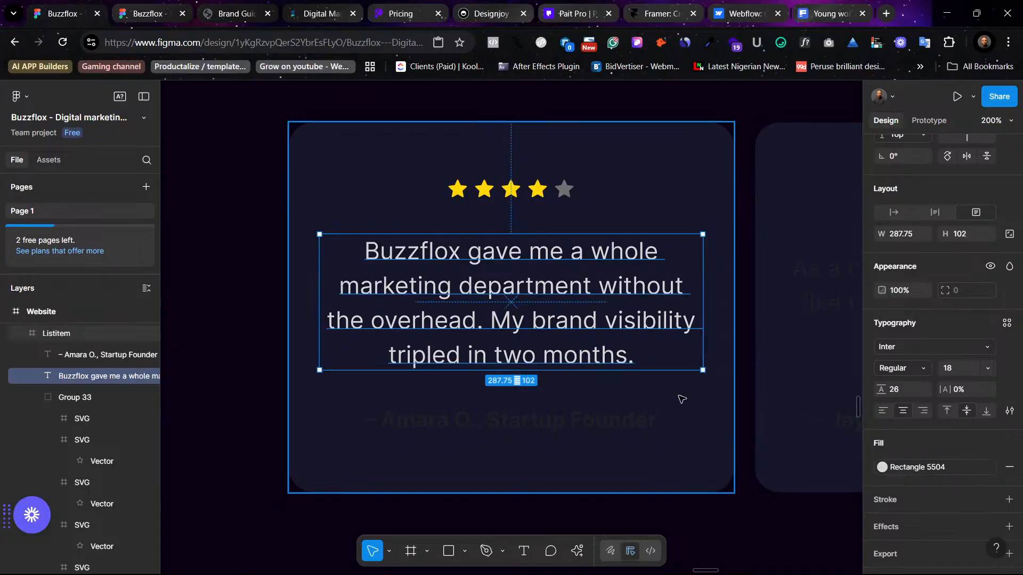
# Step: Apply the White color style to the author line in the first testimonial card and compare it with the quote
pyautogui.click(556, 422)
pyautogui.click(991, 443)
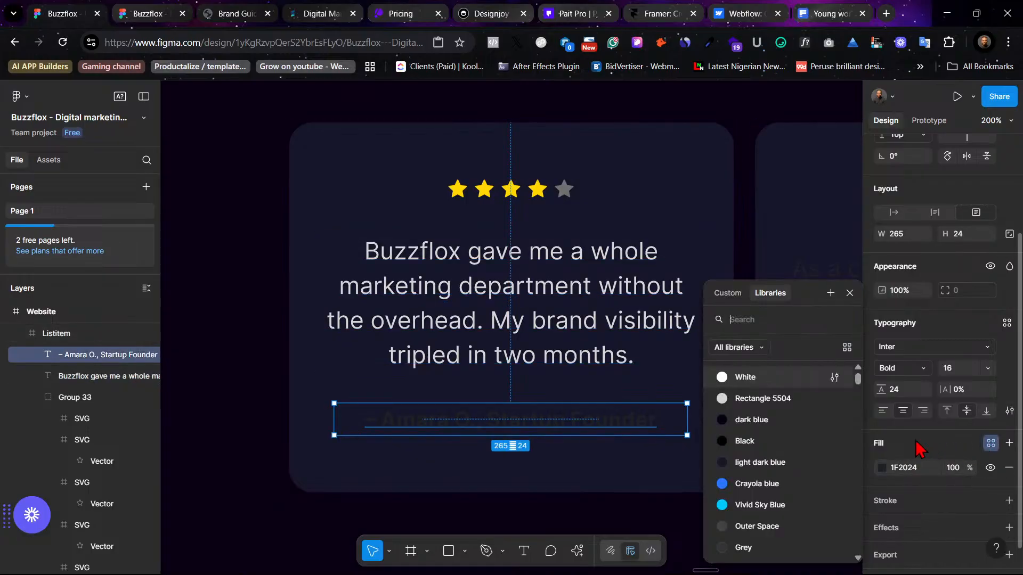
pyautogui.click(761, 398)
pyautogui.click(440, 284)
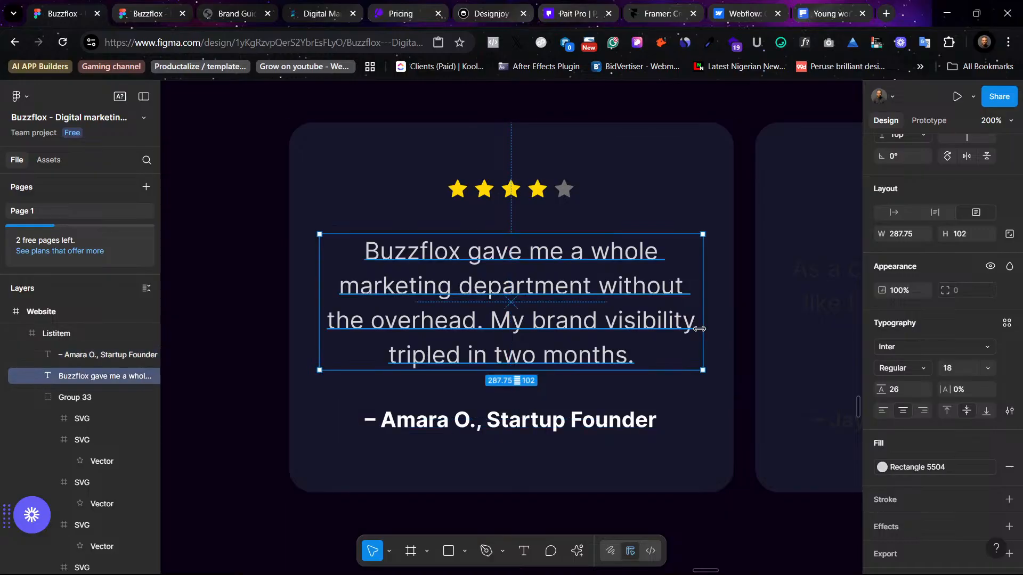
pyautogui.click(576, 423)
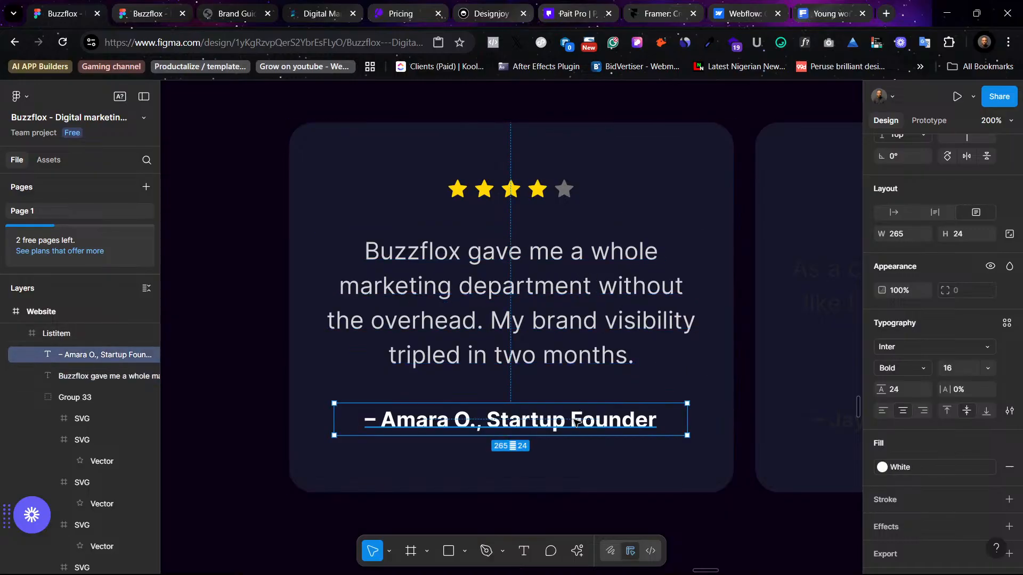
pyautogui.click(570, 337)
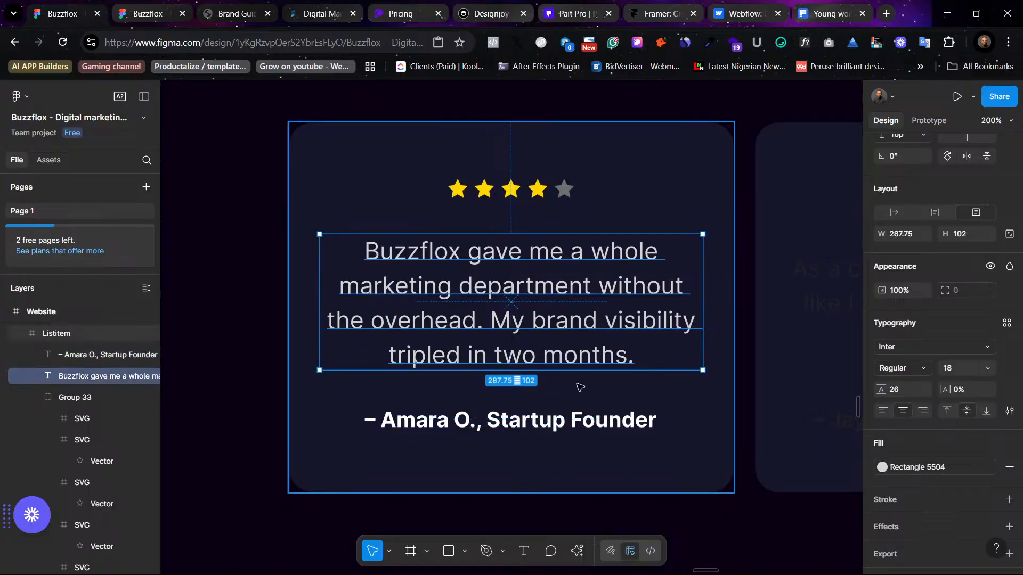
# Step: Apply the Medium Display Medium (16) text style to the quote text in the first testimonial card
pyautogui.keyDown('shift'); pyautogui.click(580, 427); pyautogui.keyUp('shift')
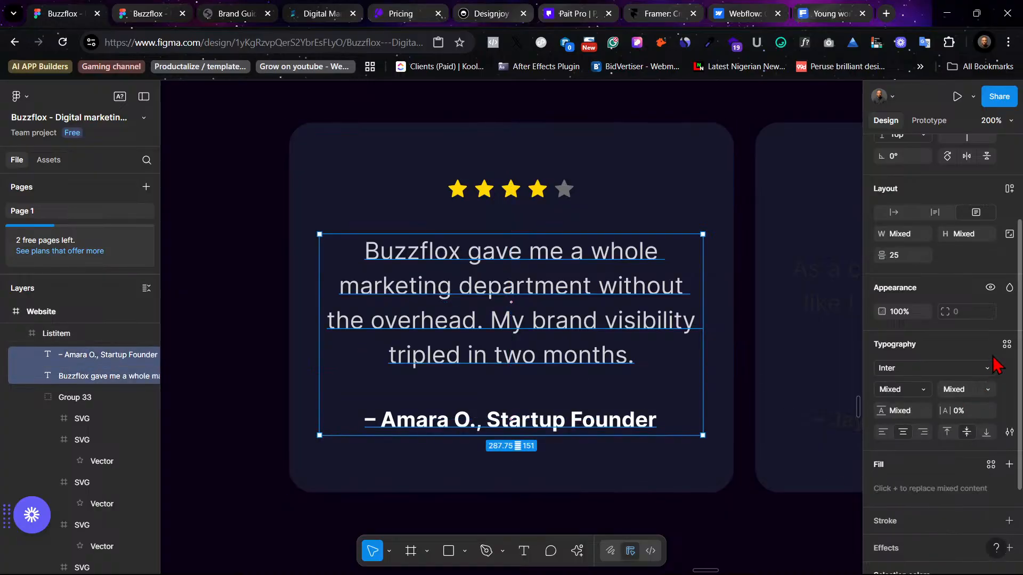
pyautogui.hotkey('ctrl', 'z')
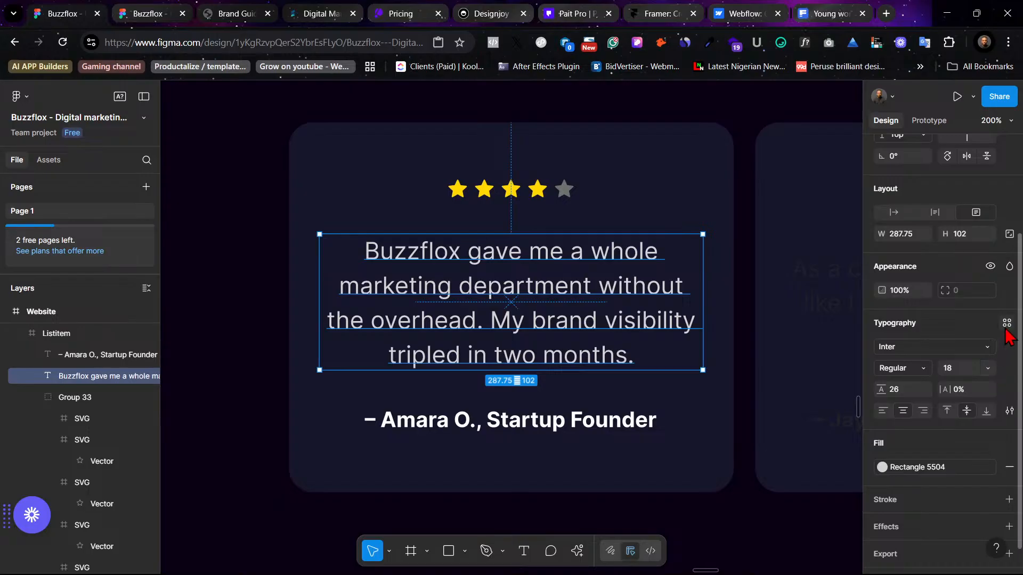
pyautogui.click(1006, 326)
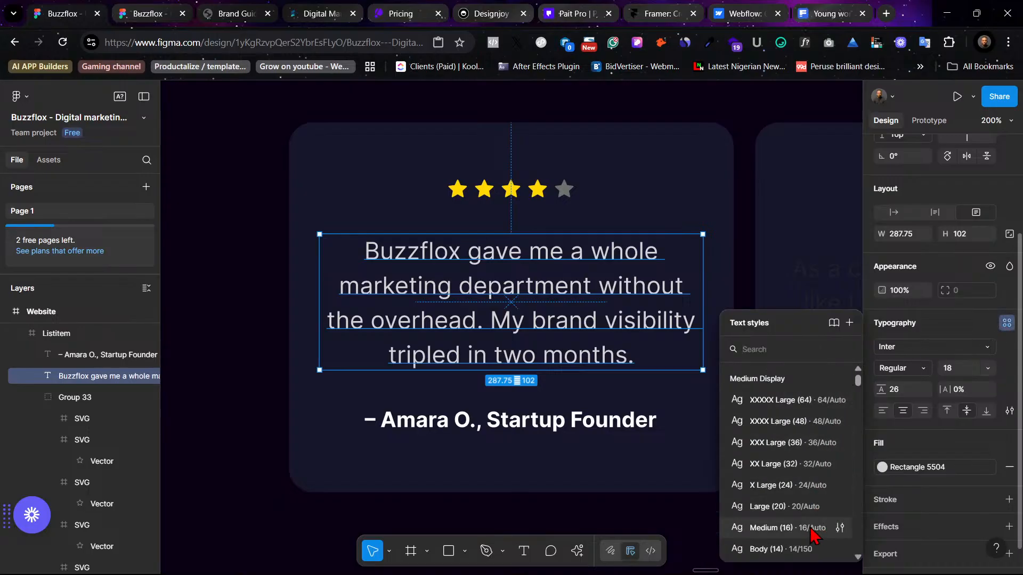
pyautogui.click(778, 528)
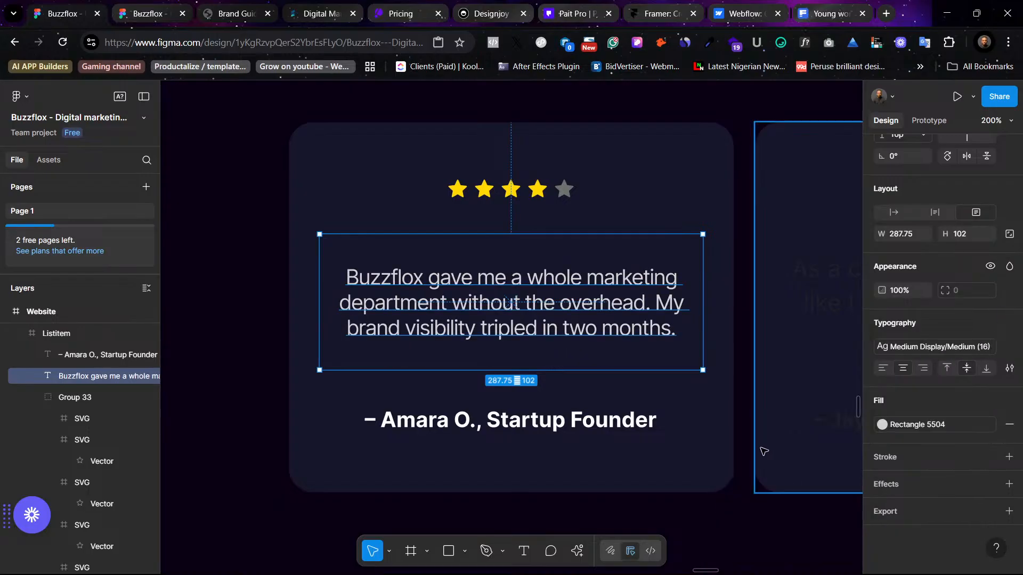
# Step: Apply the Bold Display Medium (16) text style to the author line in the first testimonial card
pyautogui.click(541, 425)
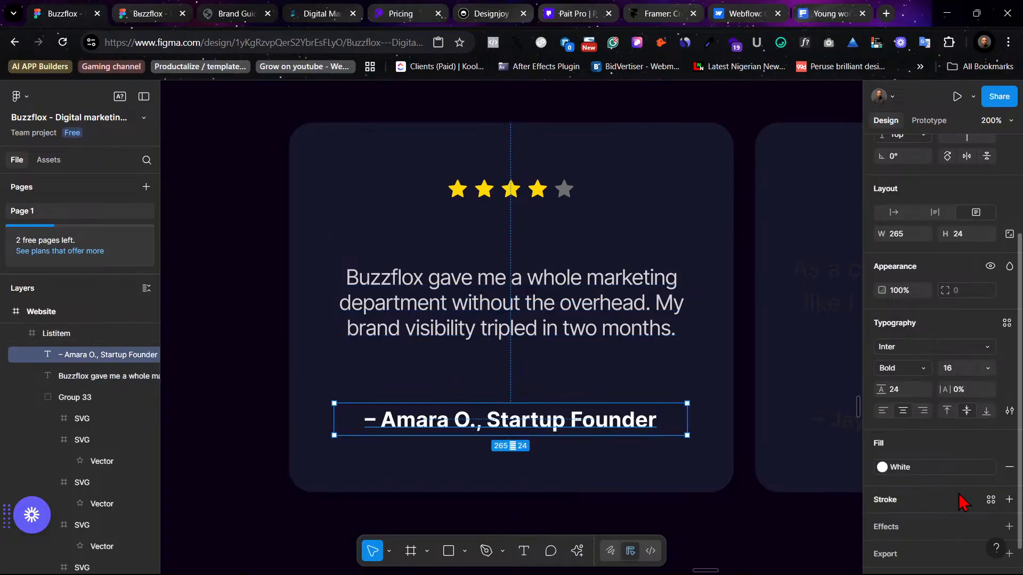
pyautogui.click(1006, 323)
pyautogui.scroll(-4, 799, 463)
pyautogui.scroll(-4, 813, 463)
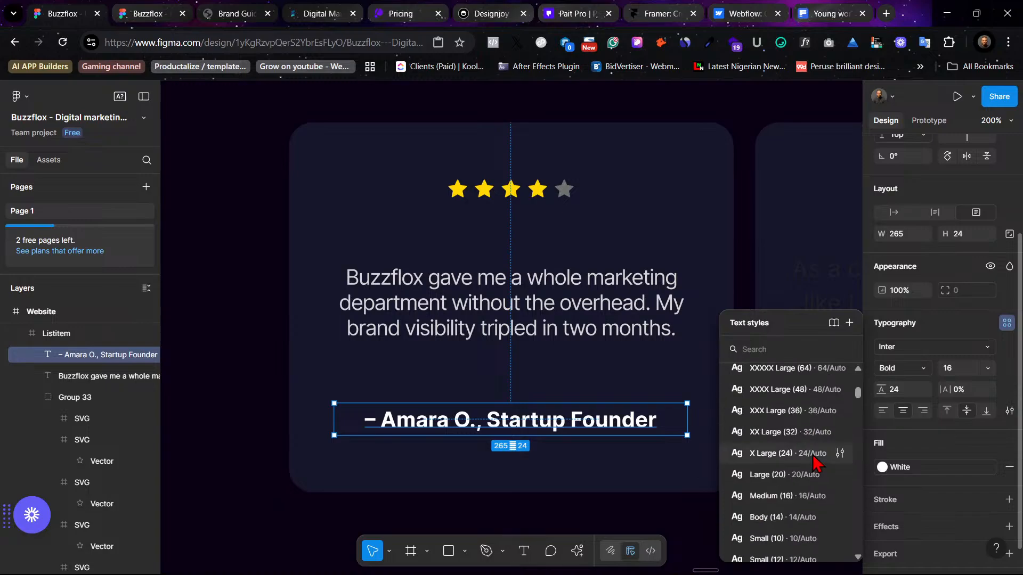
pyautogui.click(788, 429)
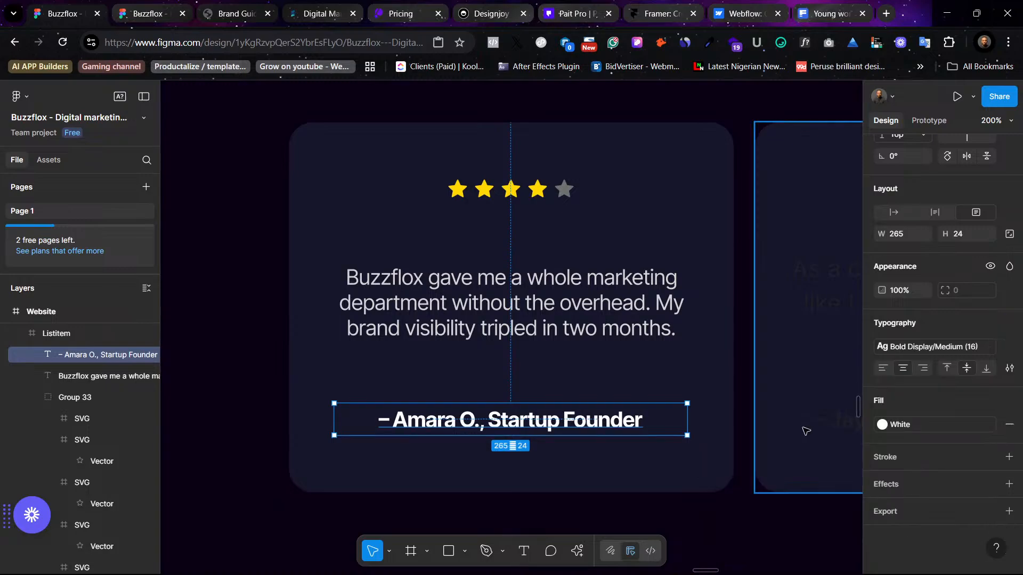
pyautogui.click(720, 521)
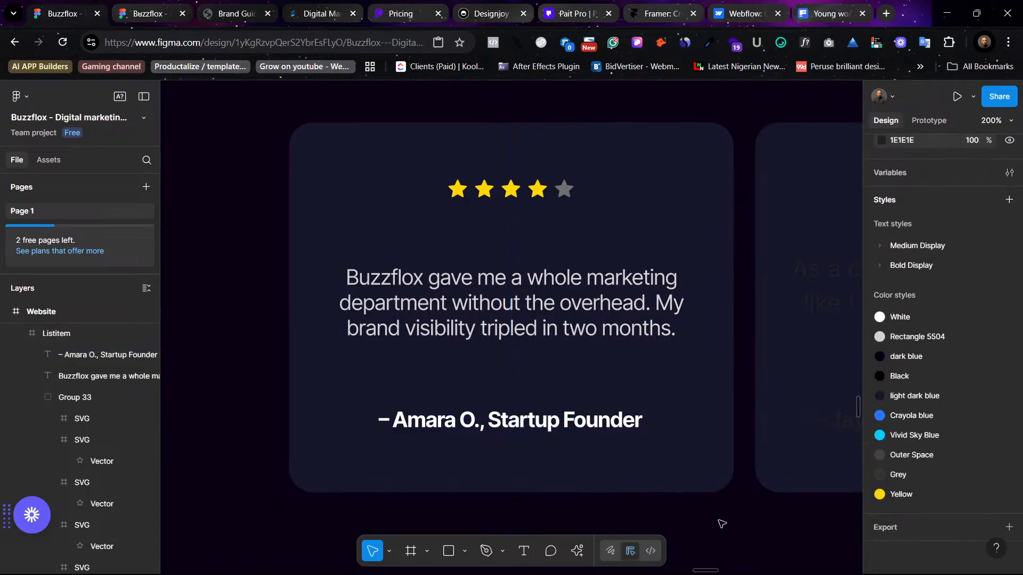
# Step: Apply the Bold Display Medium (16) text style and the White color style to the author lines in the second and third testimonial cards
pyautogui.hotkey('shift', '0')
pyautogui.hscroll(4, 722, 524)
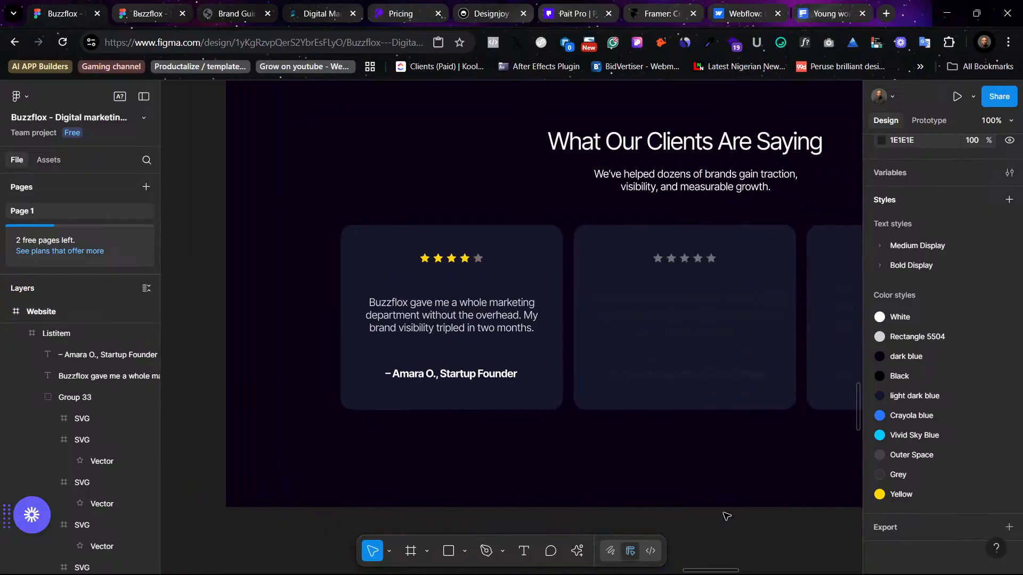
pyautogui.hscroll(4, 593, 453)
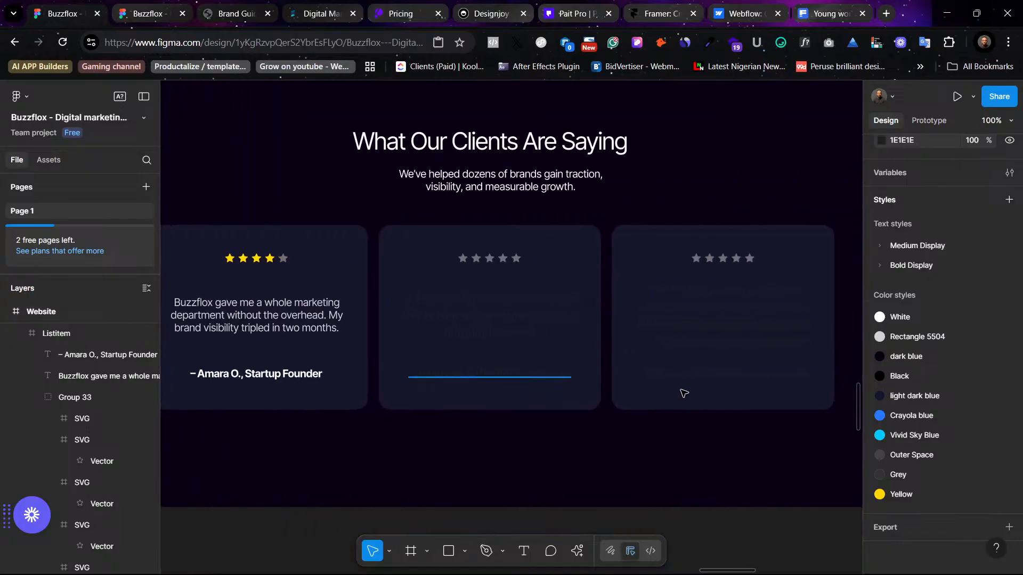
pyautogui.click(489, 373)
pyautogui.keyDown('shift'); pyautogui.click(723, 375); pyautogui.keyUp('shift')
pyautogui.keyDown('shift'); pyautogui.click(725, 334); pyautogui.keyUp('shift')
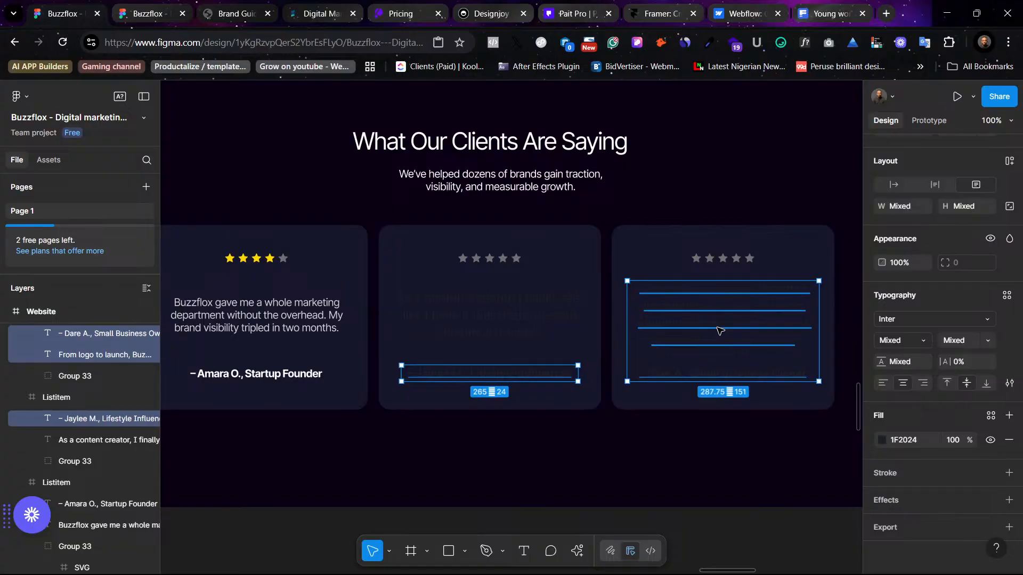
pyautogui.keyDown('shift'); pyautogui.click(719, 330); pyautogui.keyUp('shift')
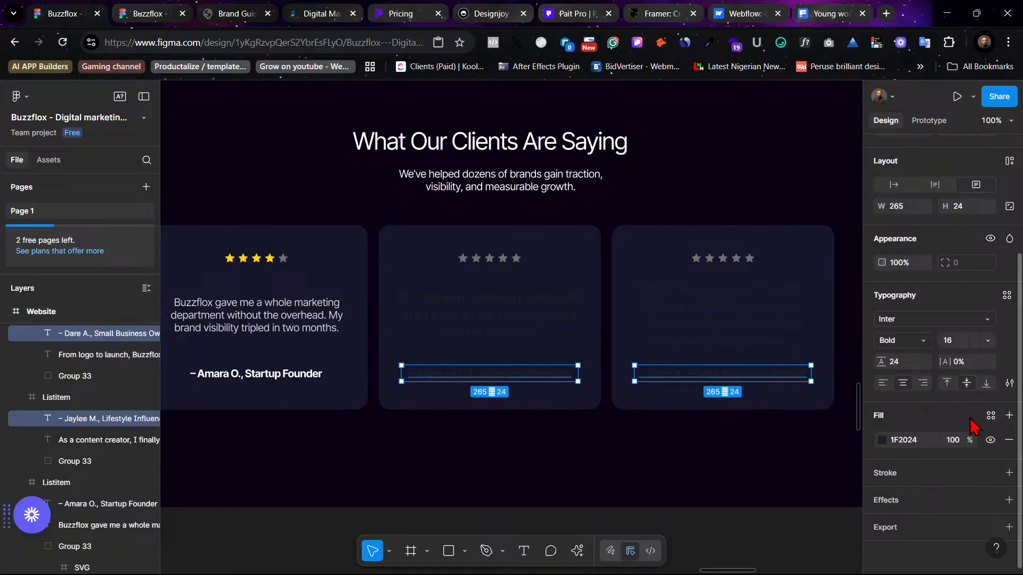
pyautogui.click(1007, 295)
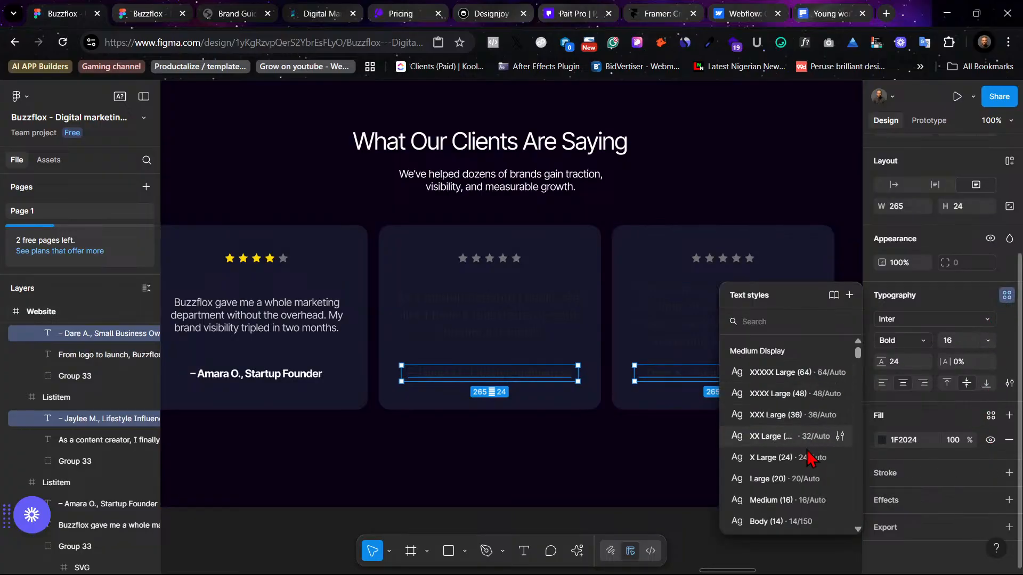
pyautogui.scroll(2, 805, 453)
pyautogui.scroll(-4, 799, 431)
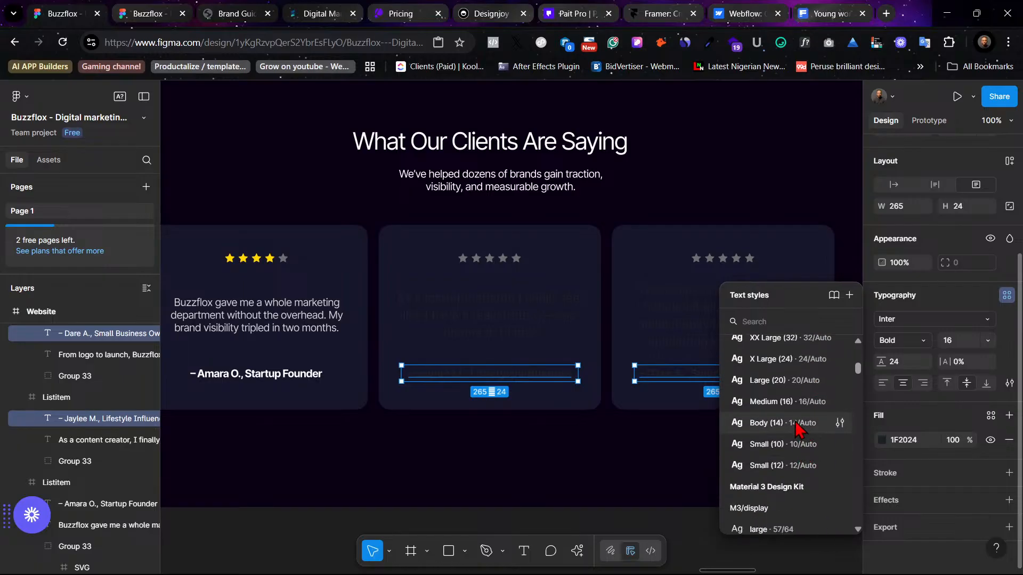
pyautogui.click(798, 402)
pyautogui.click(991, 372)
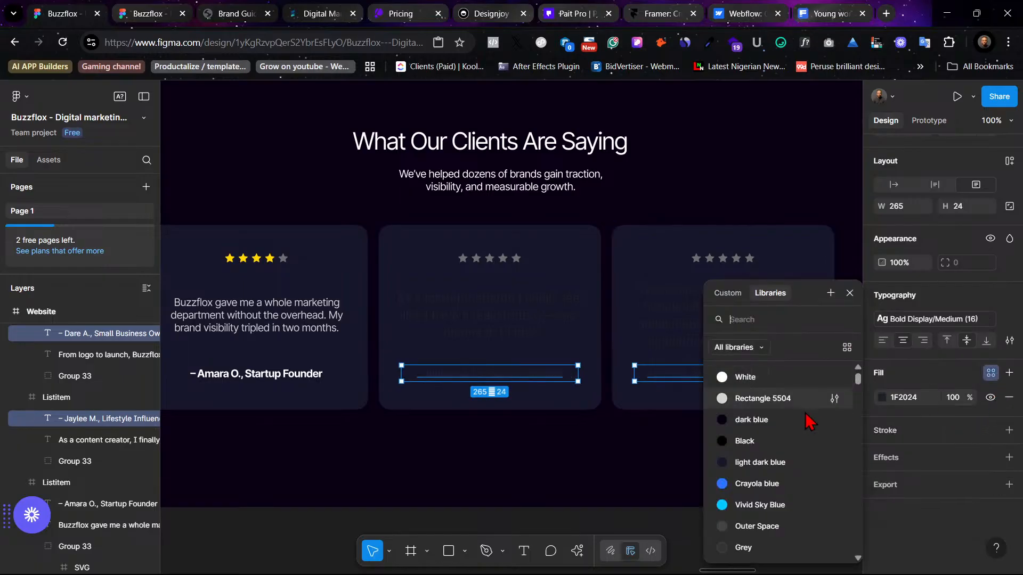
pyautogui.click(783, 377)
# Step: Give the quote texts in the second and third testimonial cards the Rectangle 5504 color style and the Medium Display Medium (16) text style
pyautogui.click(555, 332)
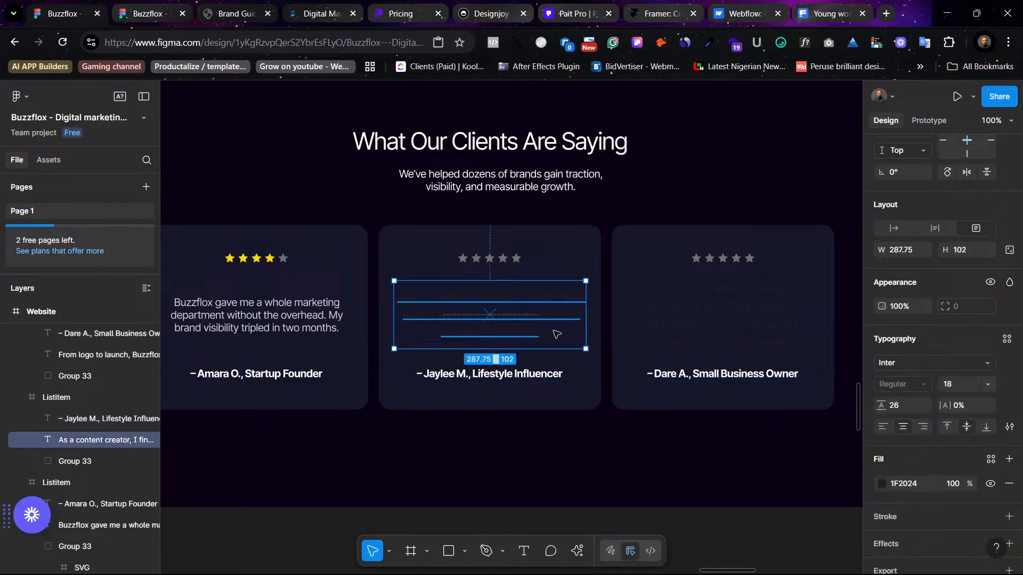
pyautogui.keyDown('shift'); pyautogui.click(682, 314); pyautogui.keyUp('shift')
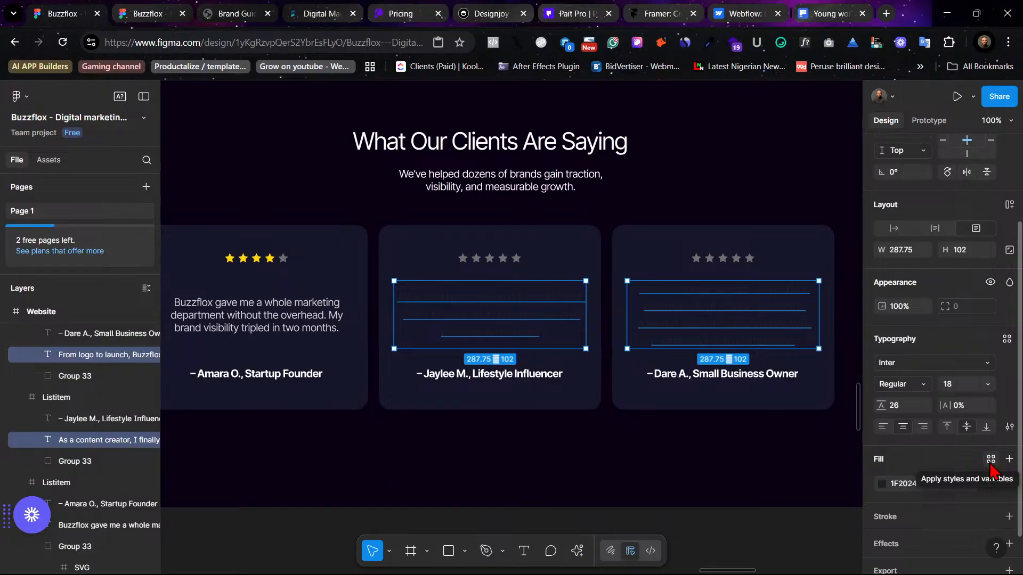
pyautogui.click(991, 458)
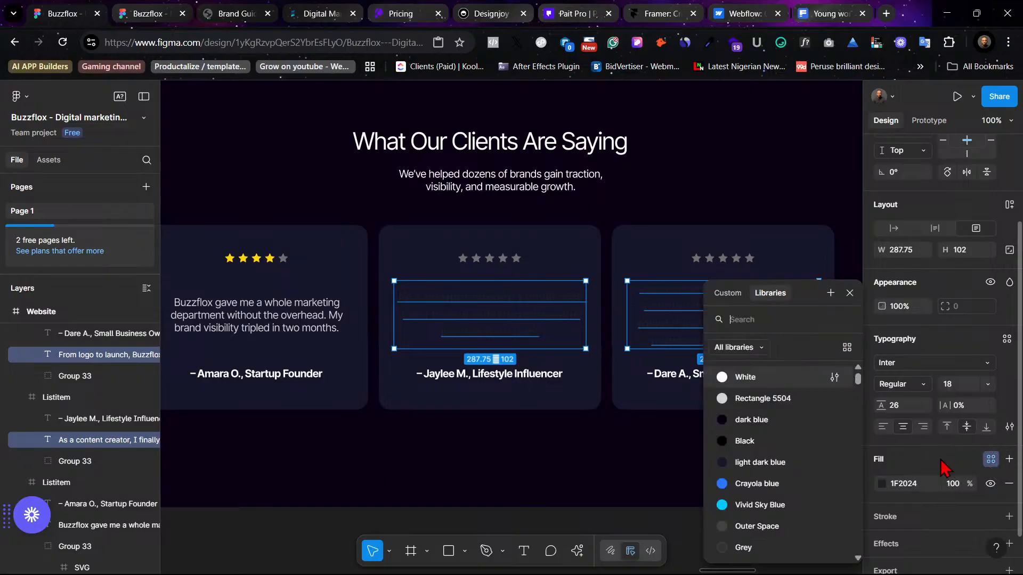
pyautogui.click(768, 399)
pyautogui.scroll(2, 985, 426)
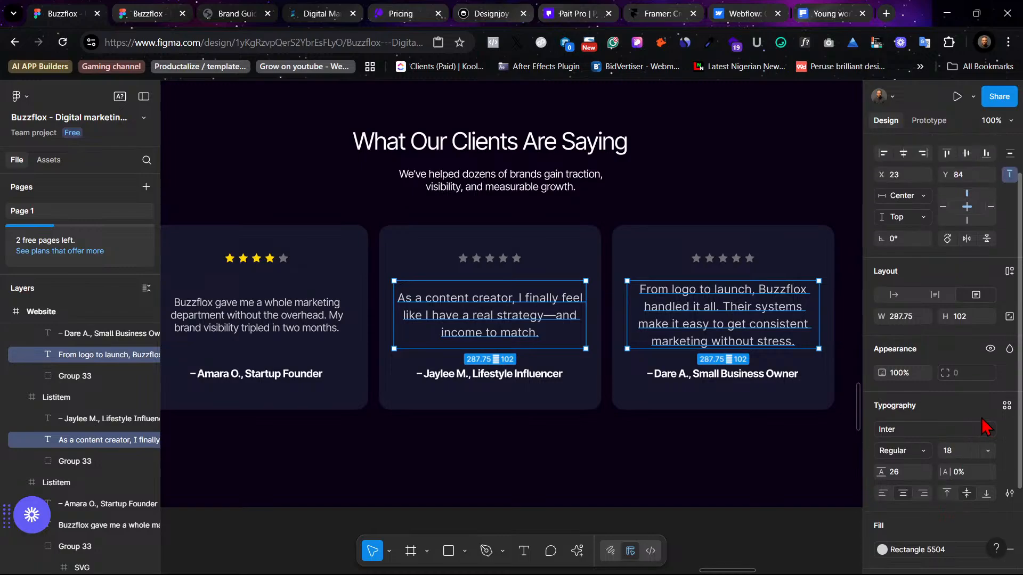
pyautogui.click(1006, 407)
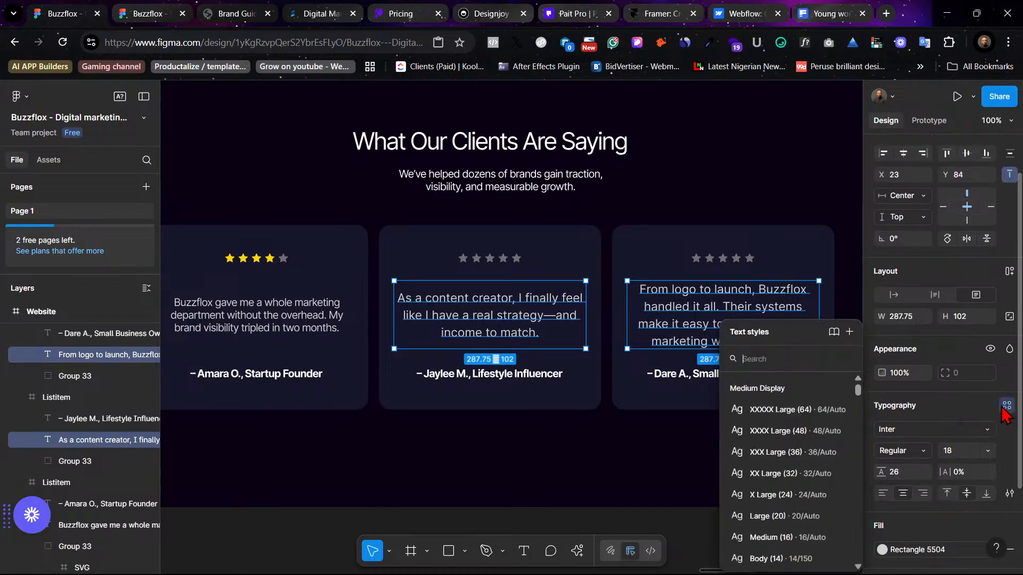
pyautogui.scroll(-3, 794, 489)
pyautogui.click(791, 473)
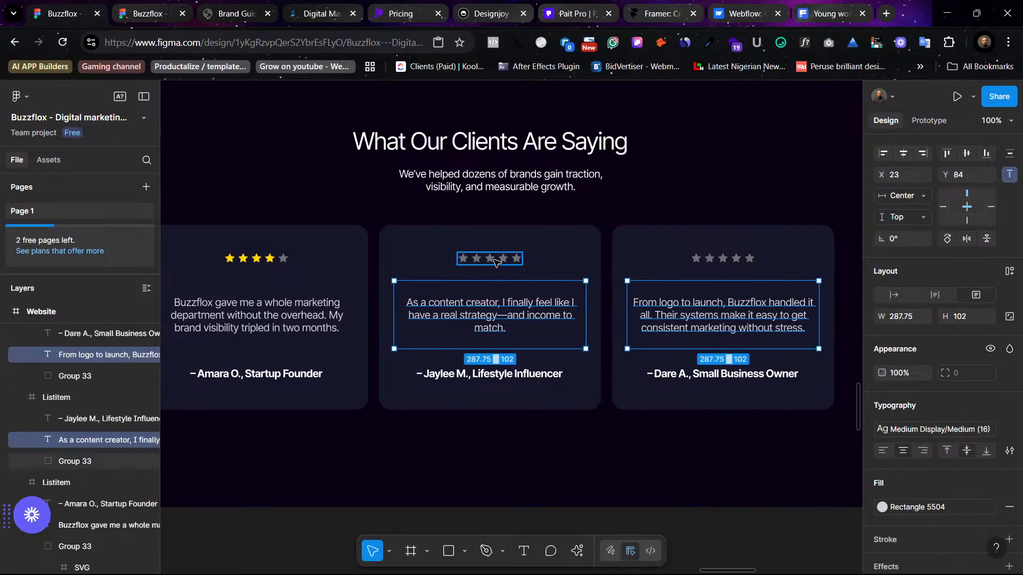
# Step: Apply the Yellow color style to all five rating stars in the second testimonial card
pyautogui.click(463, 257)
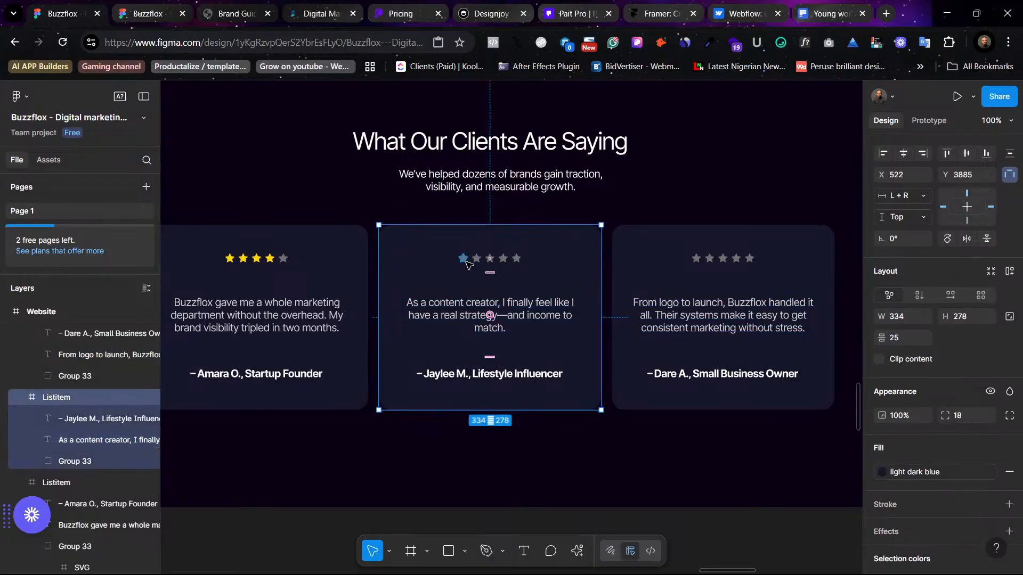
pyautogui.doubleClick(463, 258)
pyautogui.keyDown('shift'); pyautogui.click(479, 260); pyautogui.keyUp('shift')
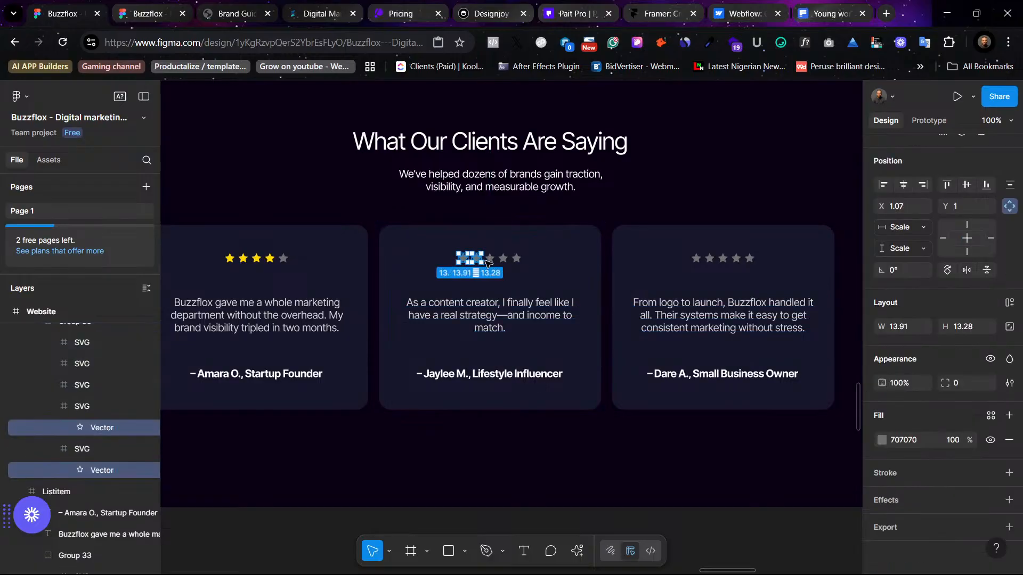
pyautogui.keyDown('shift'); pyautogui.click(490, 258); pyautogui.keyUp('shift')
pyautogui.keyDown('shift'); pyautogui.click(504, 260); pyautogui.keyUp('shift')
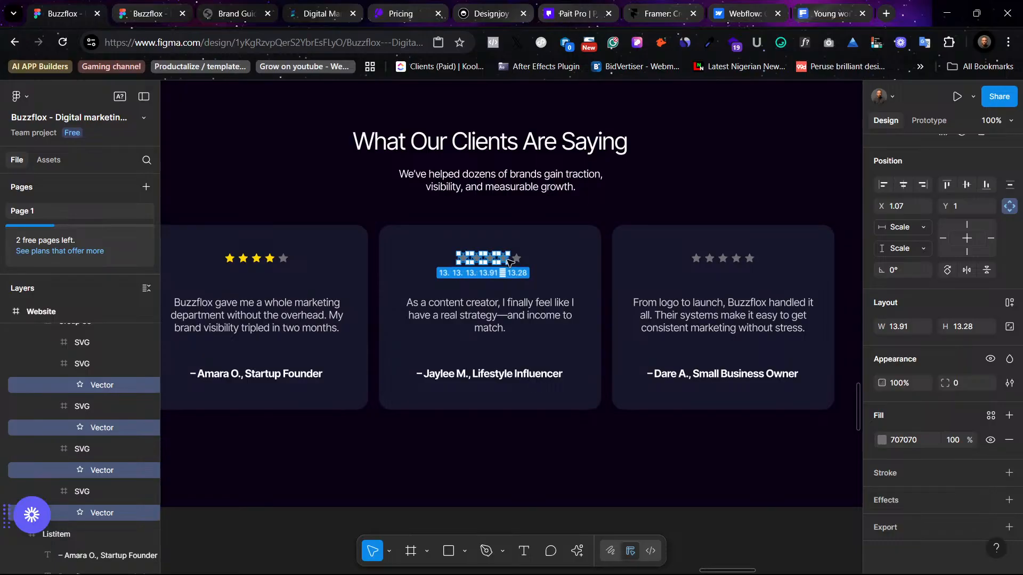
pyautogui.keyDown('shift'); pyautogui.click(520, 260); pyautogui.keyUp('shift')
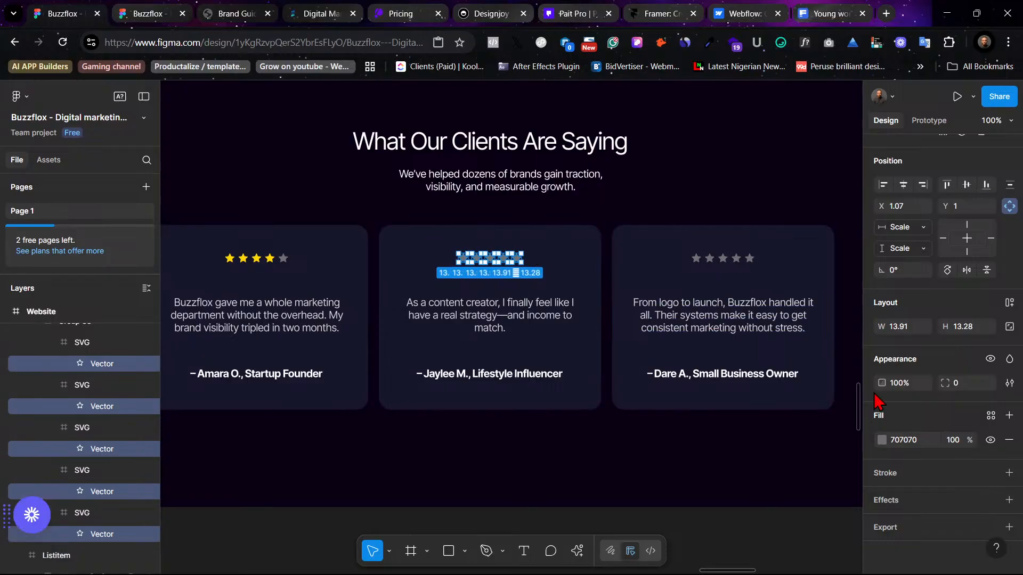
pyautogui.click(883, 440)
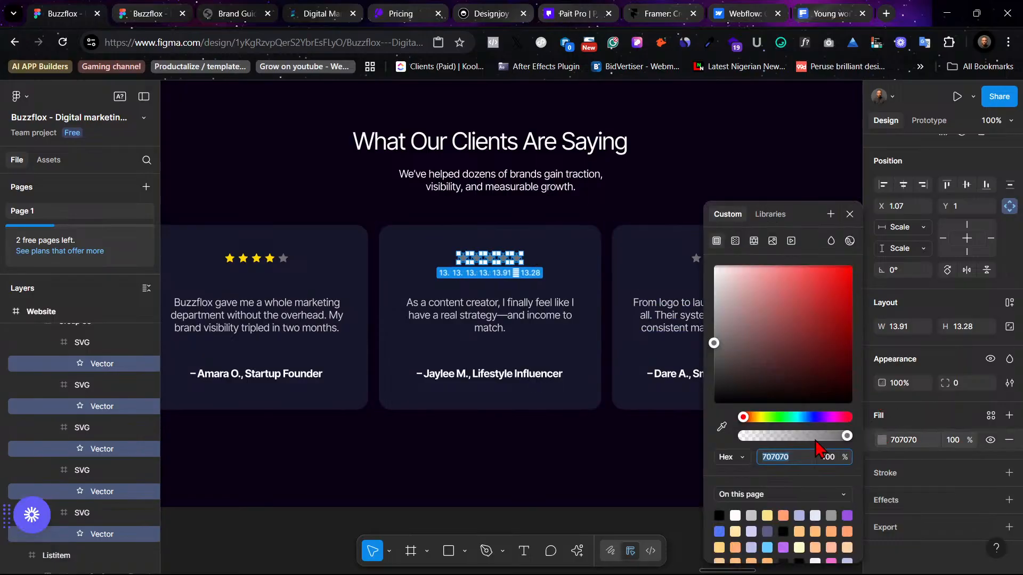
pyautogui.click(991, 415)
pyautogui.scroll(-3, 802, 453)
pyautogui.click(778, 370)
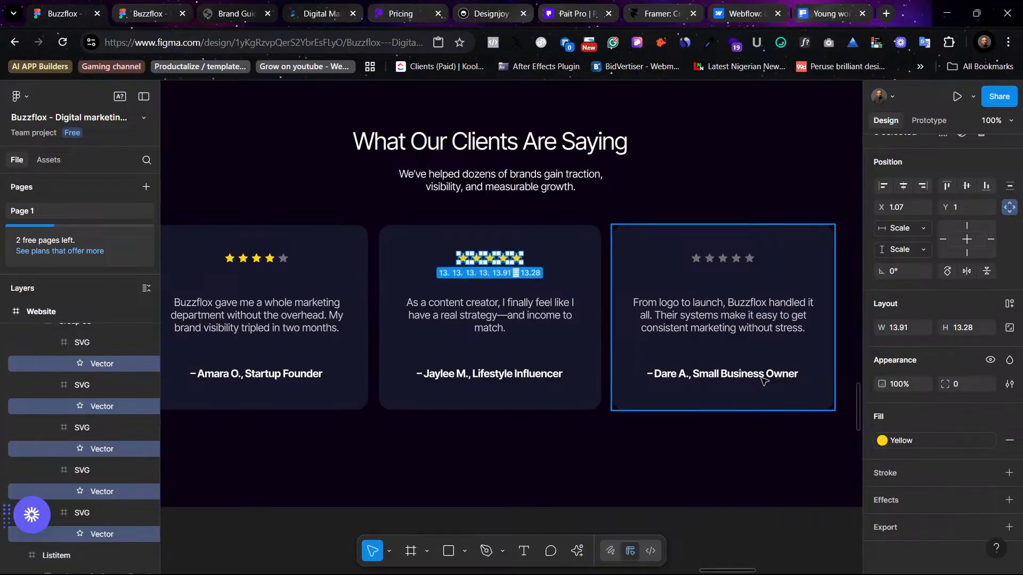
pyautogui.click(669, 440)
# Step: Apply the Yellow color style to the first three rating stars in the third testimonial card and review the testimonials section
pyautogui.hscroll(2, 673, 426)
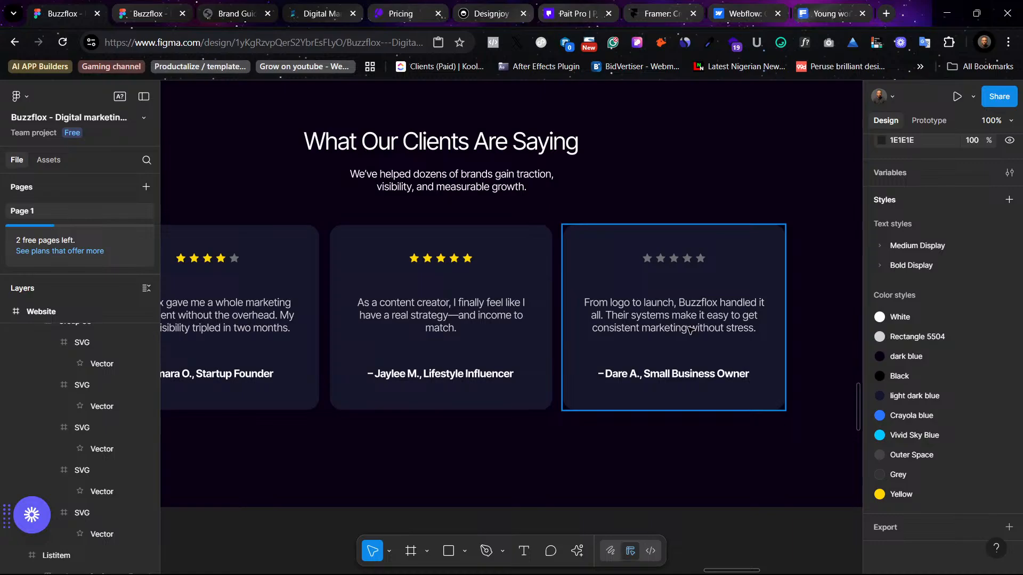
pyautogui.click(659, 262)
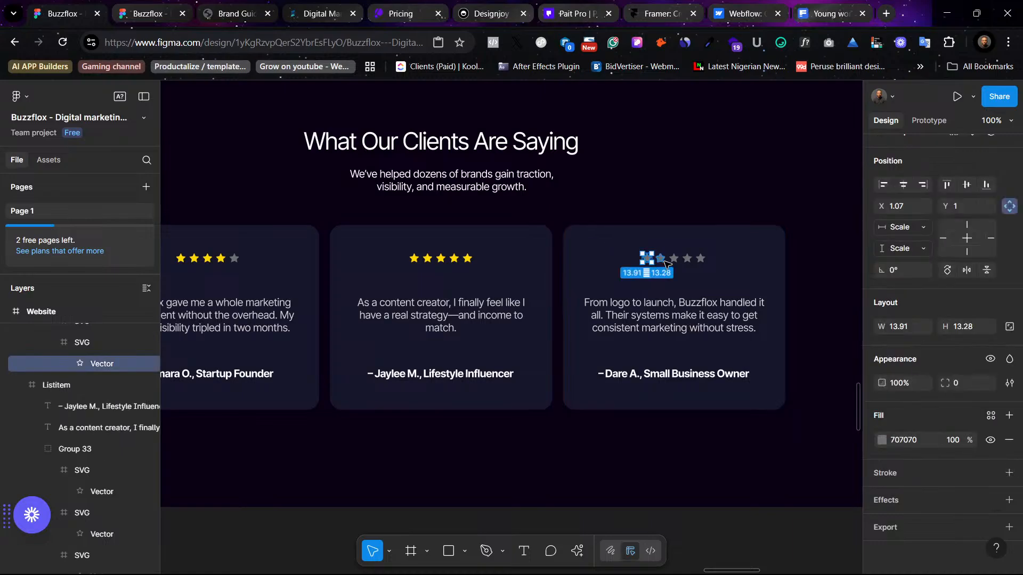
pyautogui.keyDown('shift'); pyautogui.click(665, 261); pyautogui.keyUp('shift')
pyautogui.keyDown('shift'); pyautogui.click(674, 259); pyautogui.keyUp('shift')
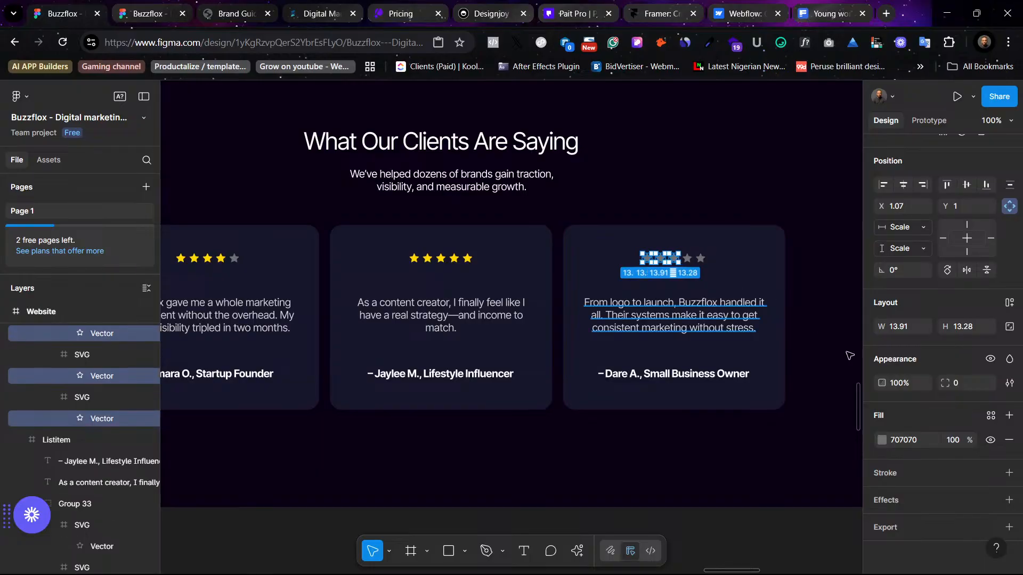
pyautogui.click(990, 416)
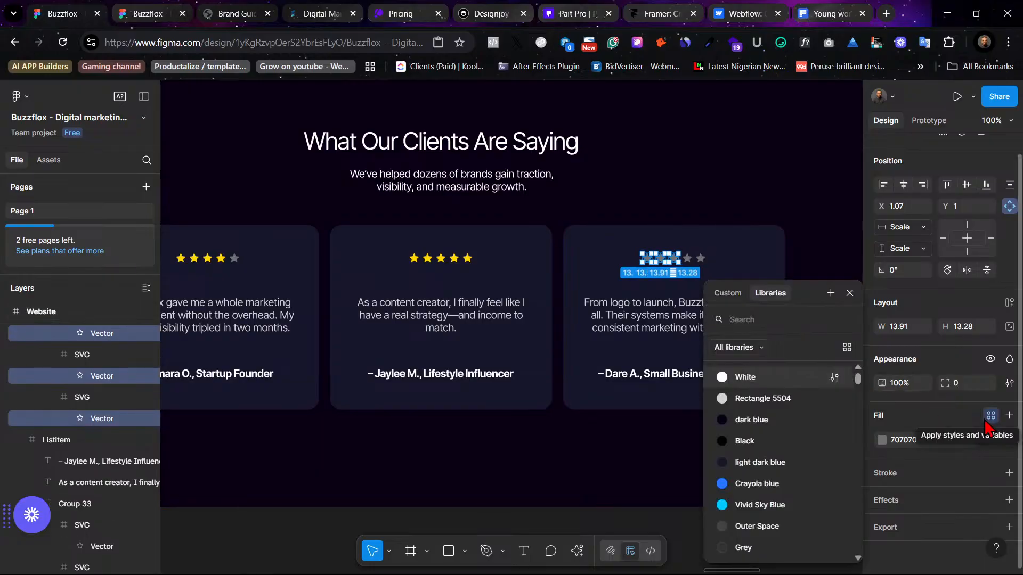
pyautogui.scroll(-3, 746, 389)
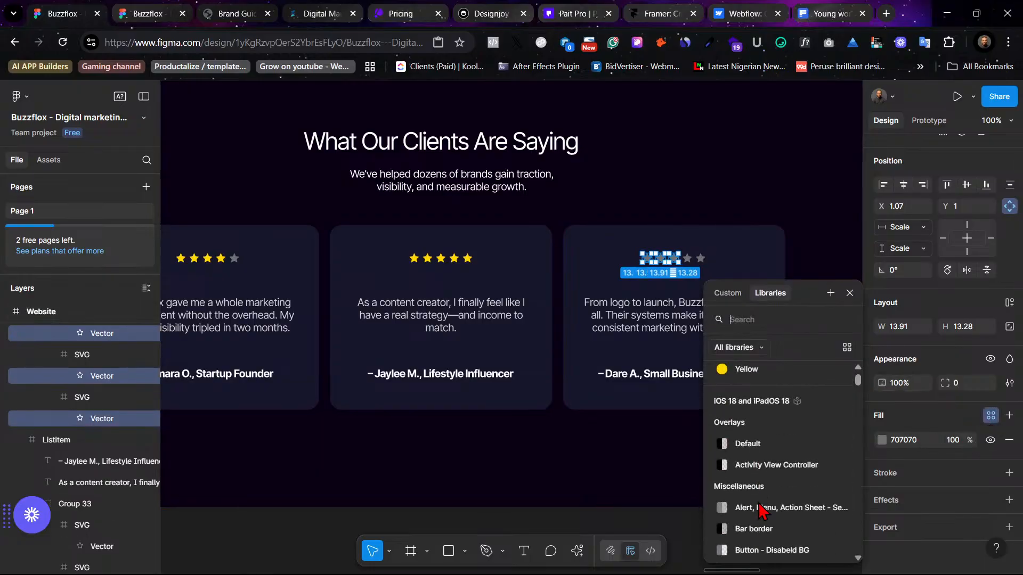
pyautogui.click(745, 378)
pyautogui.click(747, 213)
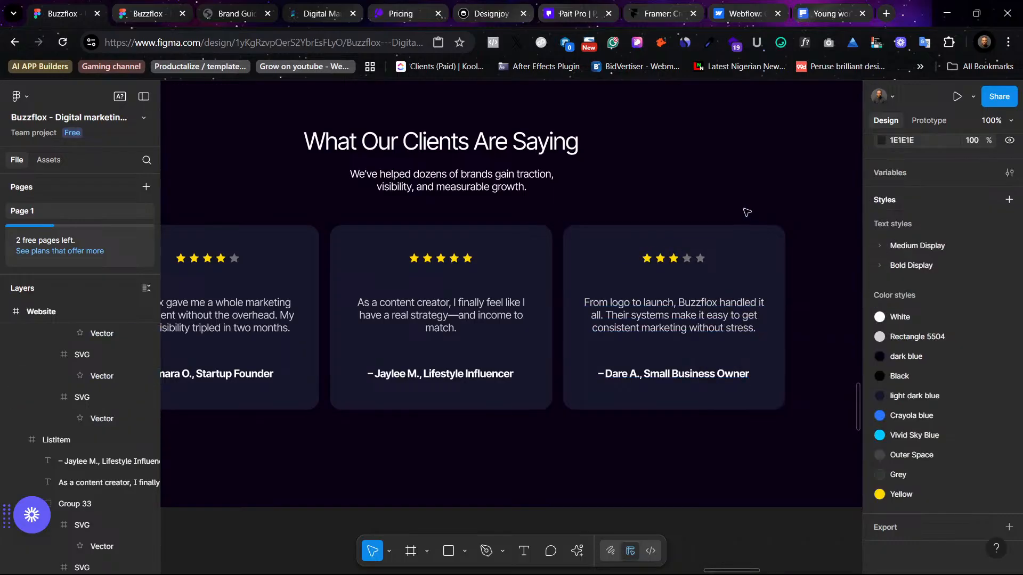
pyautogui.hscroll(-3, 747, 212)
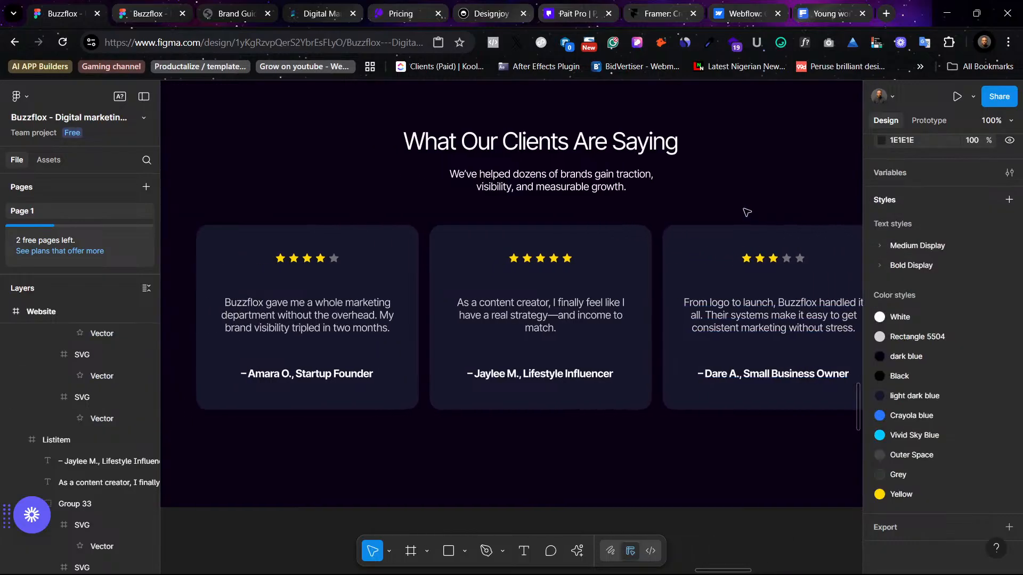
pyautogui.press('-')
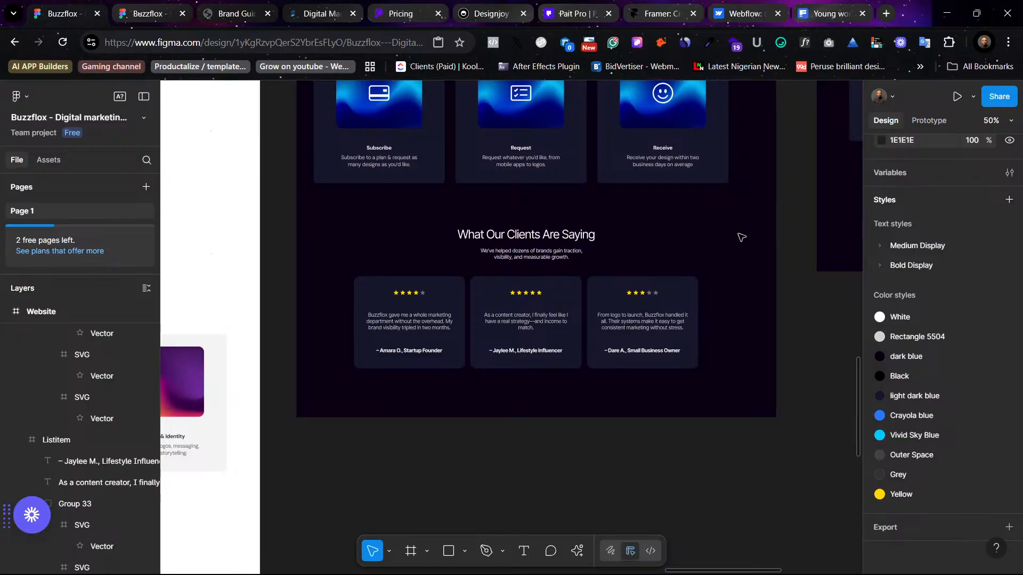
# Step: Examine the restyled testimonials section on the first dark homepage, checking its heading container and three cards
pyautogui.click(544, 241)
pyautogui.press('+')
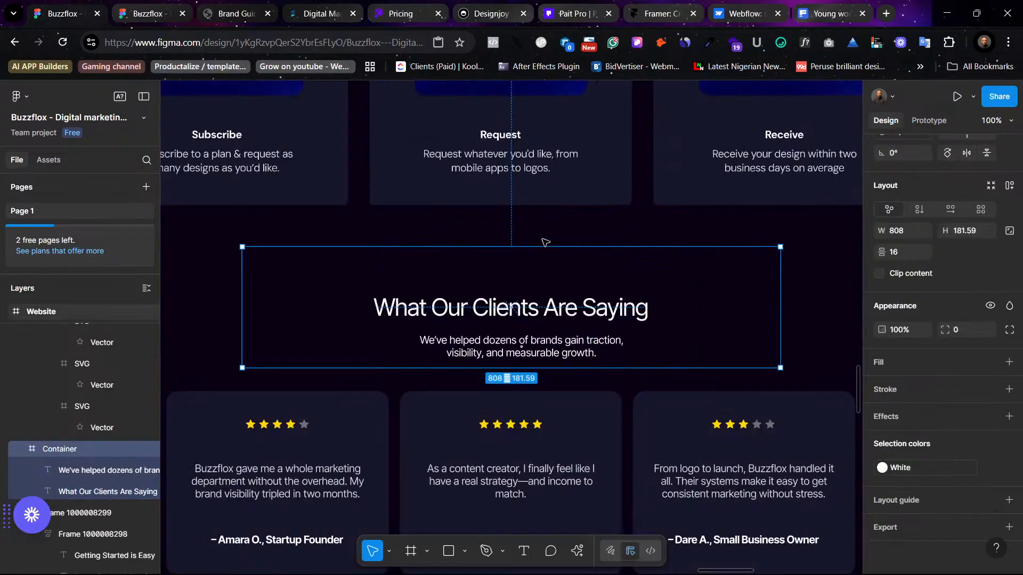
pyautogui.scroll(-2, 545, 241)
pyautogui.scroll(-1, 544, 240)
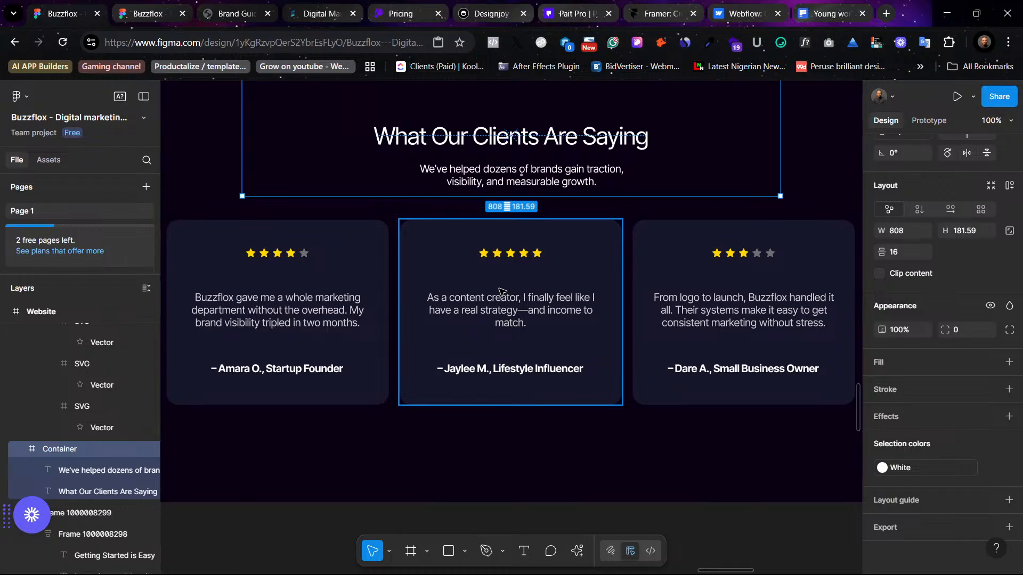
pyautogui.click(733, 299)
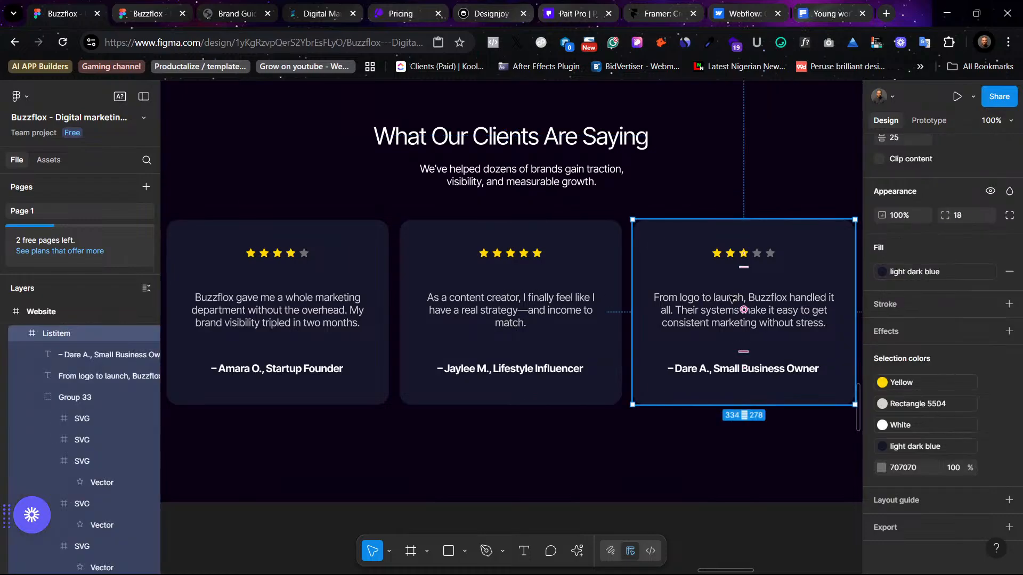
pyautogui.press('-')
pyautogui.press('-')
pyautogui.scroll(2, 732, 297)
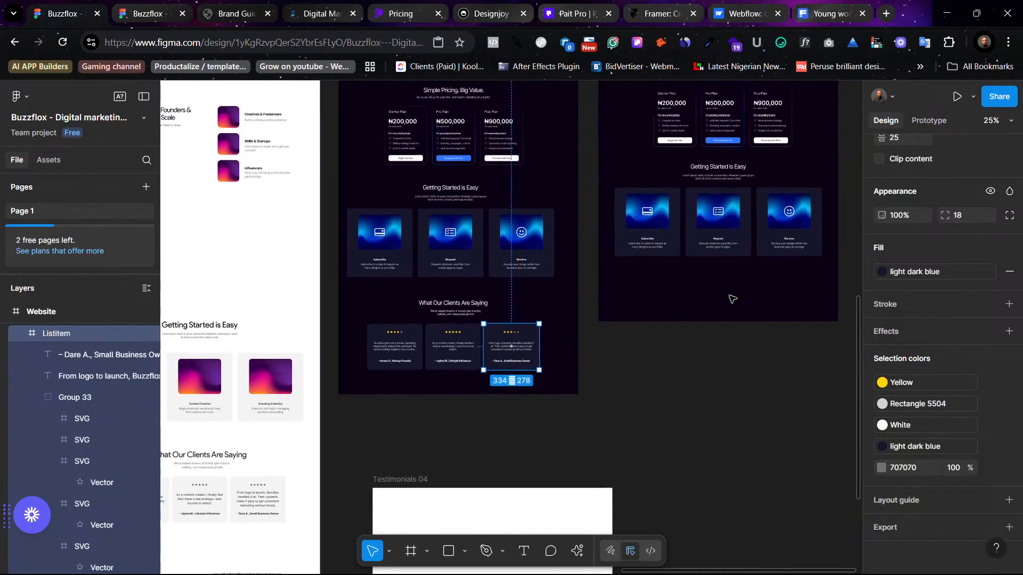
pyautogui.click(473, 320)
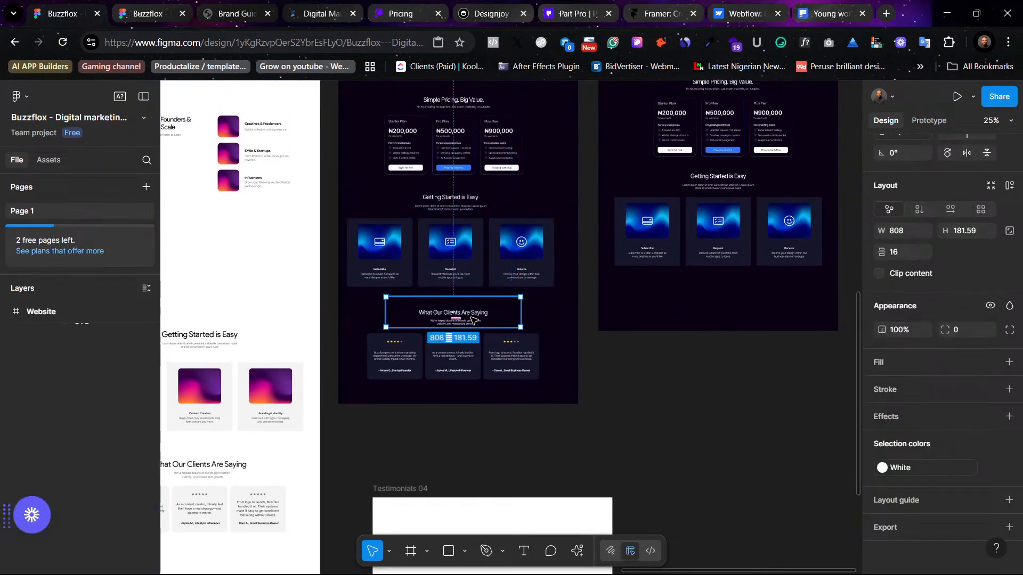
pyautogui.press('+')
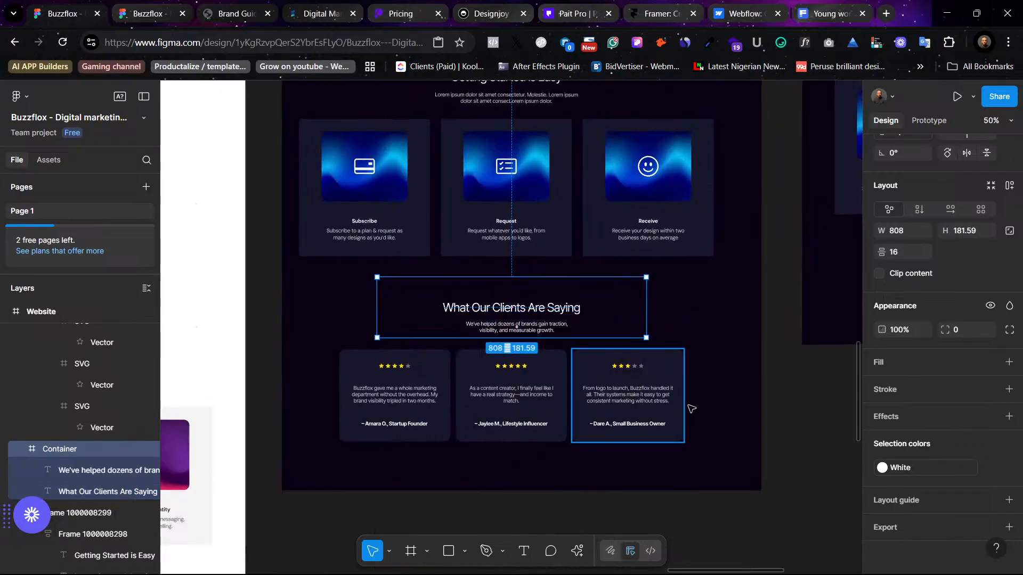
pyautogui.click(797, 415)
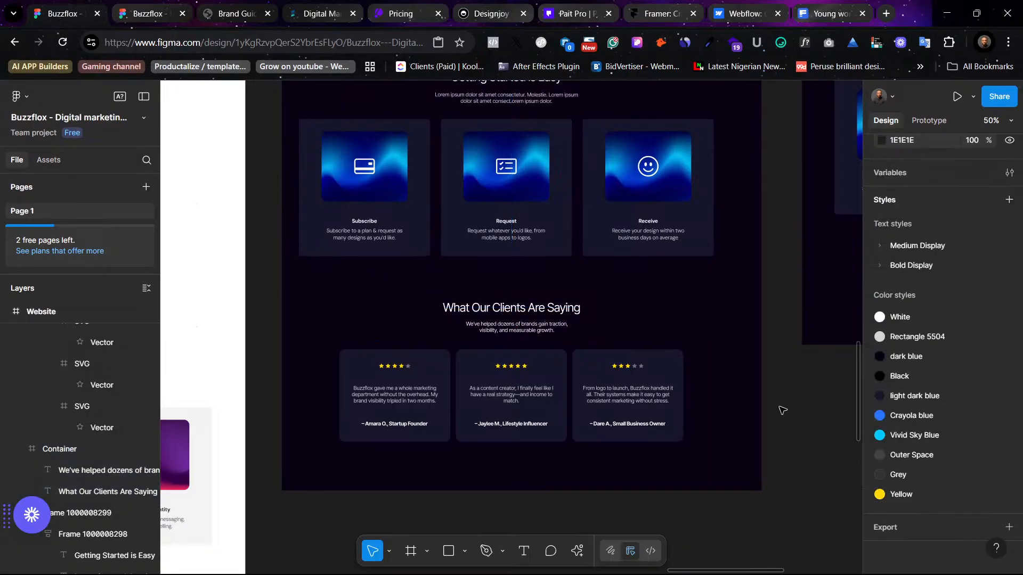
# Step: Examine the testimonials, FAQ and footer sections of the light homepage
pyautogui.hscroll(-10, 553, 365)
pyautogui.scroll(-6, 552, 366)
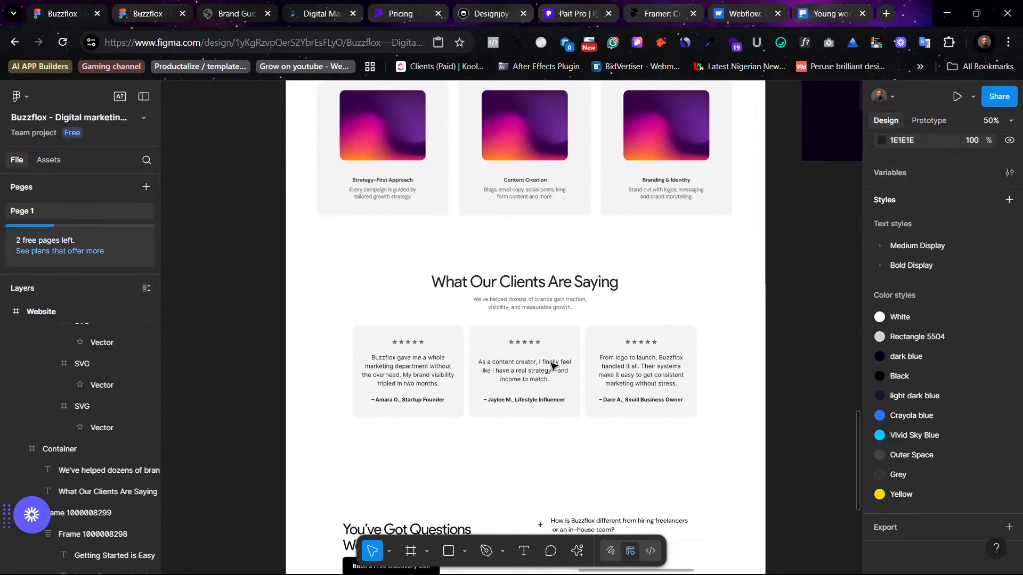
pyautogui.scroll(-6, 553, 365)
pyautogui.scroll(1, 554, 352)
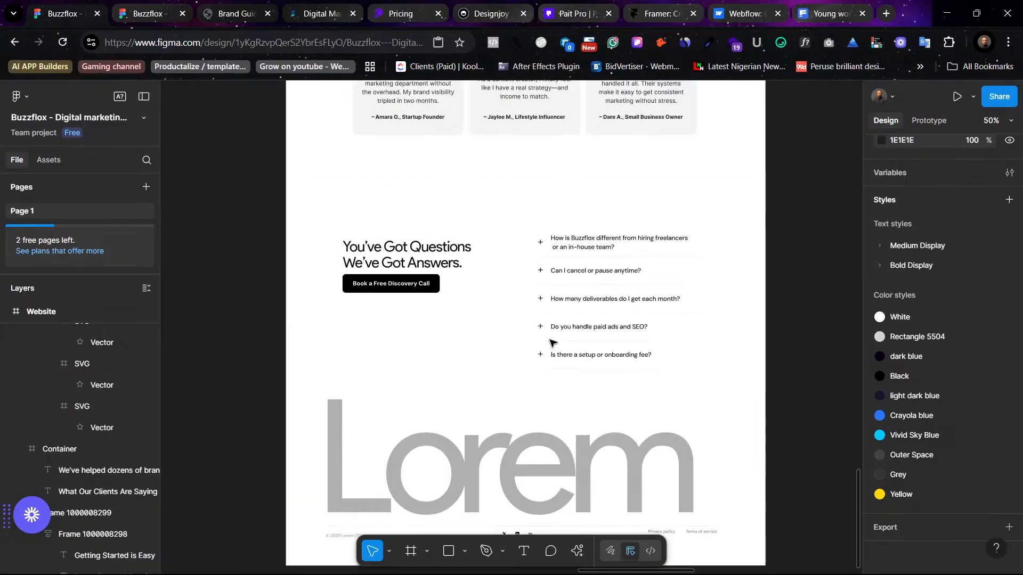
pyautogui.scroll(-2, 553, 342)
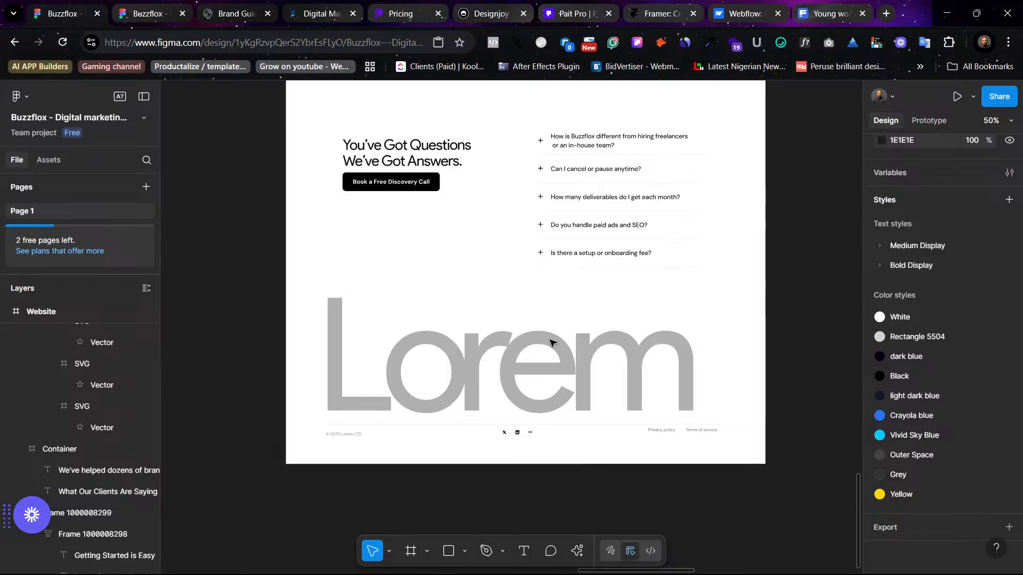
pyautogui.scroll(2, 552, 343)
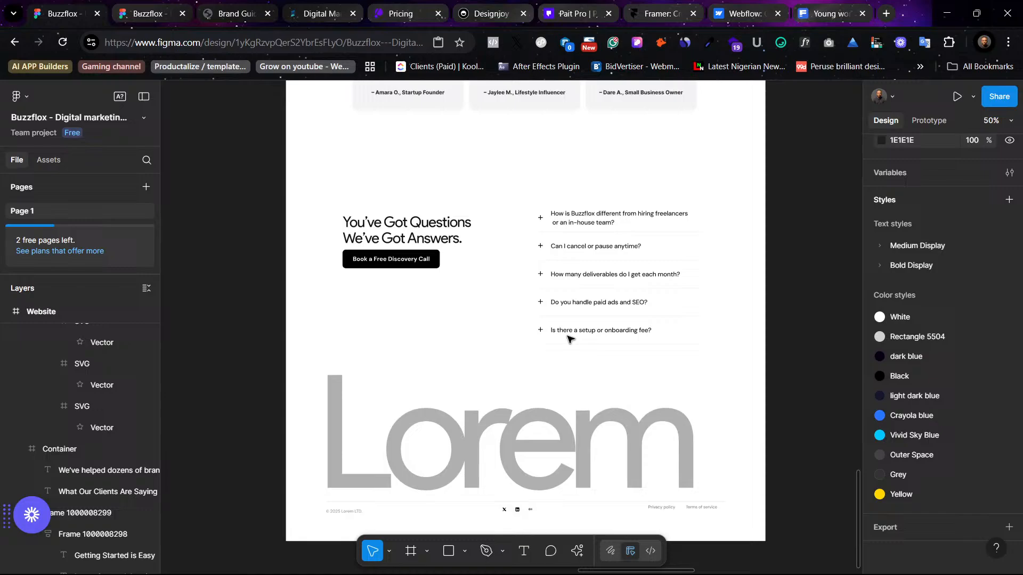
pyautogui.click(612, 236)
pyautogui.hscroll(7, 614, 237)
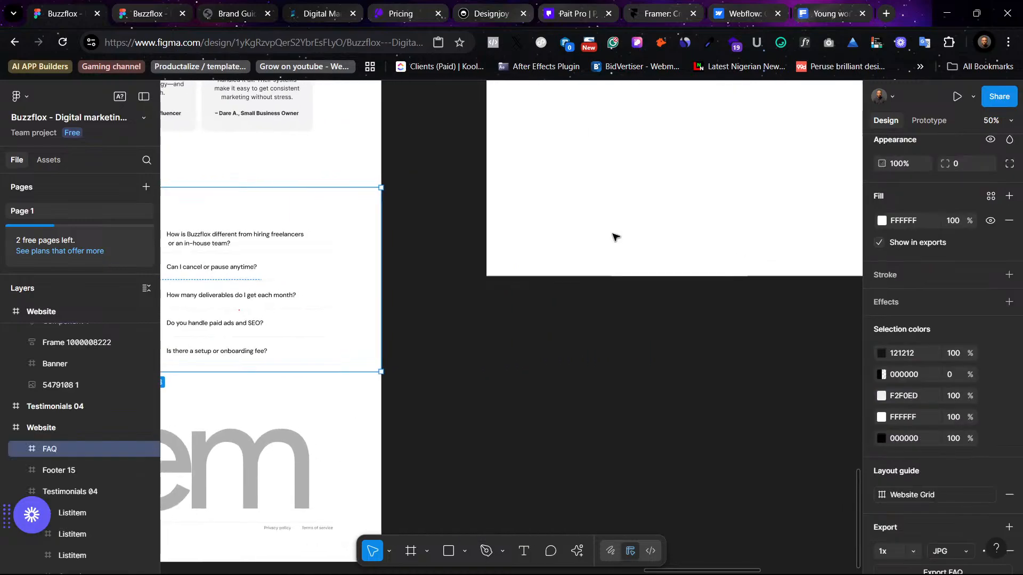
# Step: Delete the empty standalone Testimonials 04 frame beneath the dark homepages
pyautogui.scroll(6, 616, 237)
pyautogui.scroll(5, 612, 234)
pyautogui.scroll(-6, 669, 407)
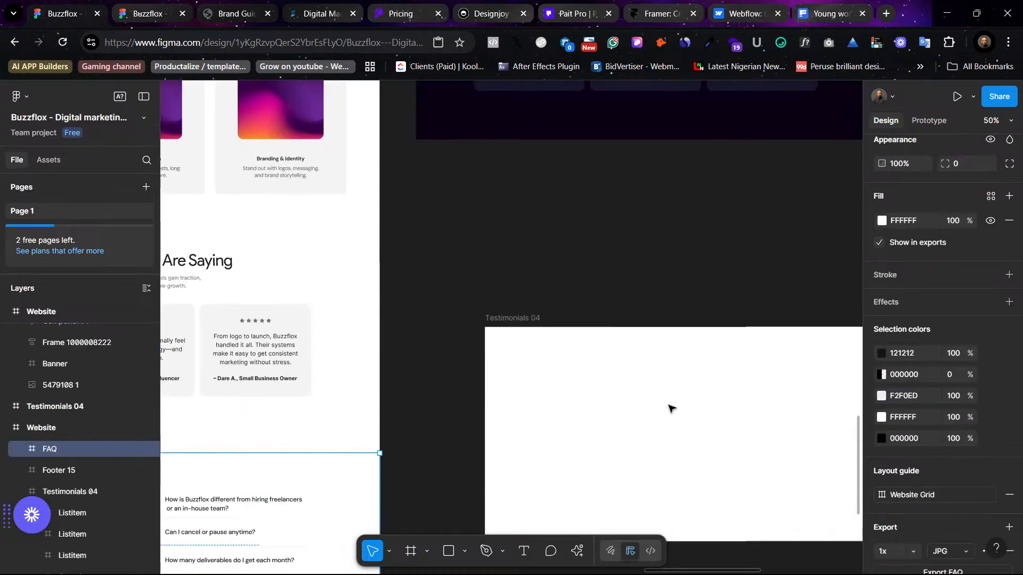
pyautogui.click(521, 315)
pyautogui.press('Delete')
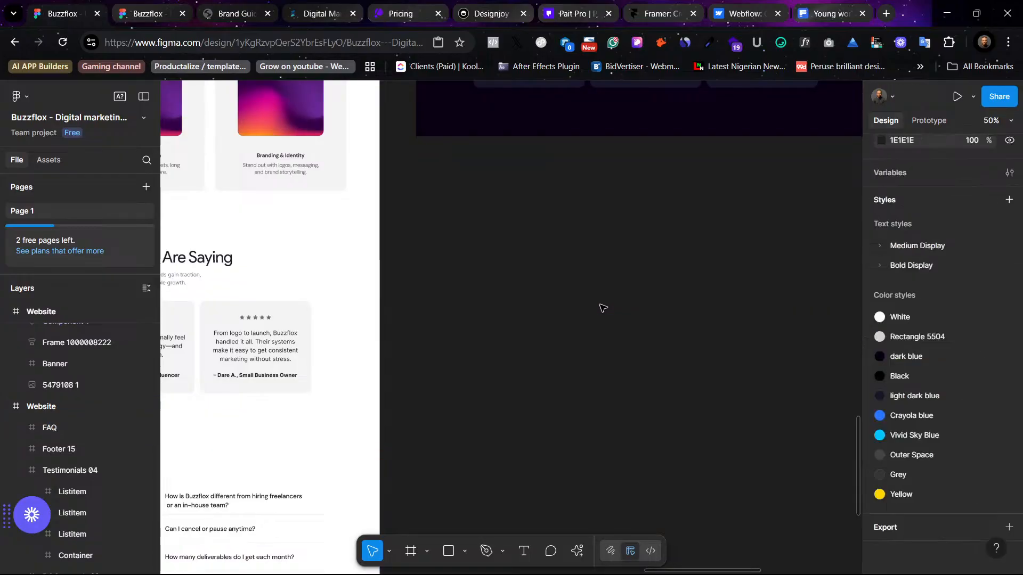
# Step: Extend both dark Website frames downward together to make room for more sections
pyautogui.scroll(-10, 606, 256)
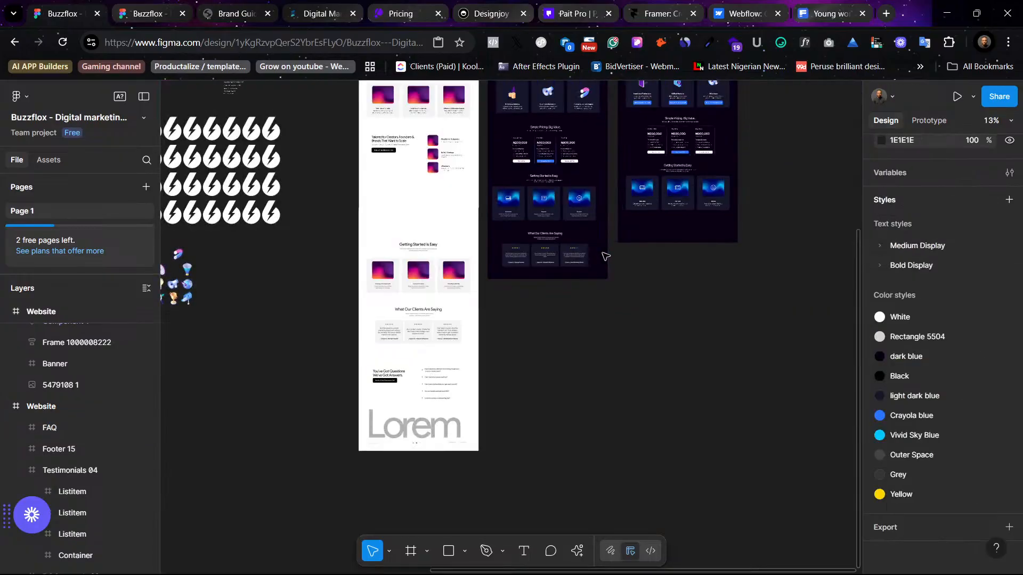
pyautogui.scroll(5, 657, 262)
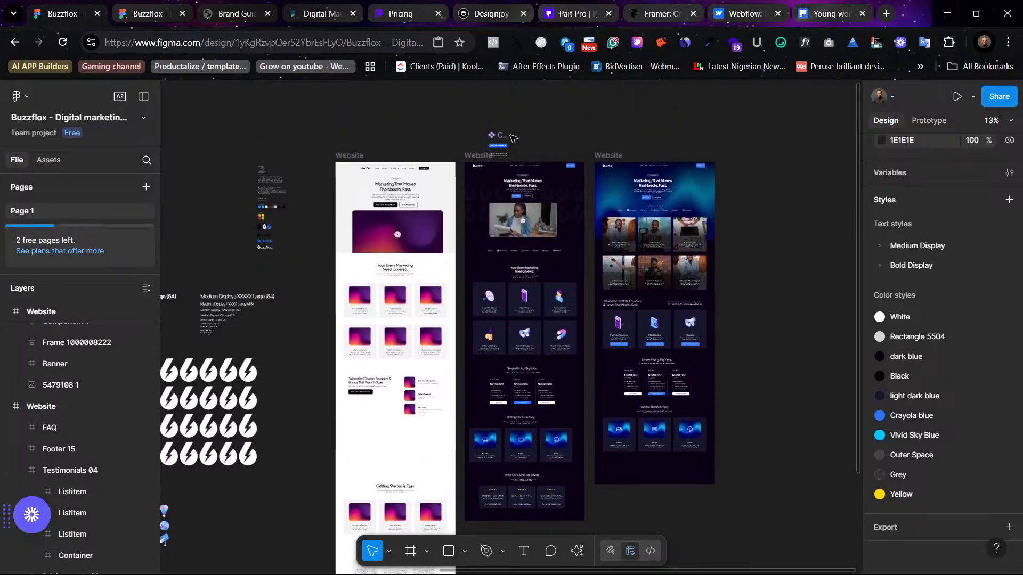
pyautogui.click(472, 159)
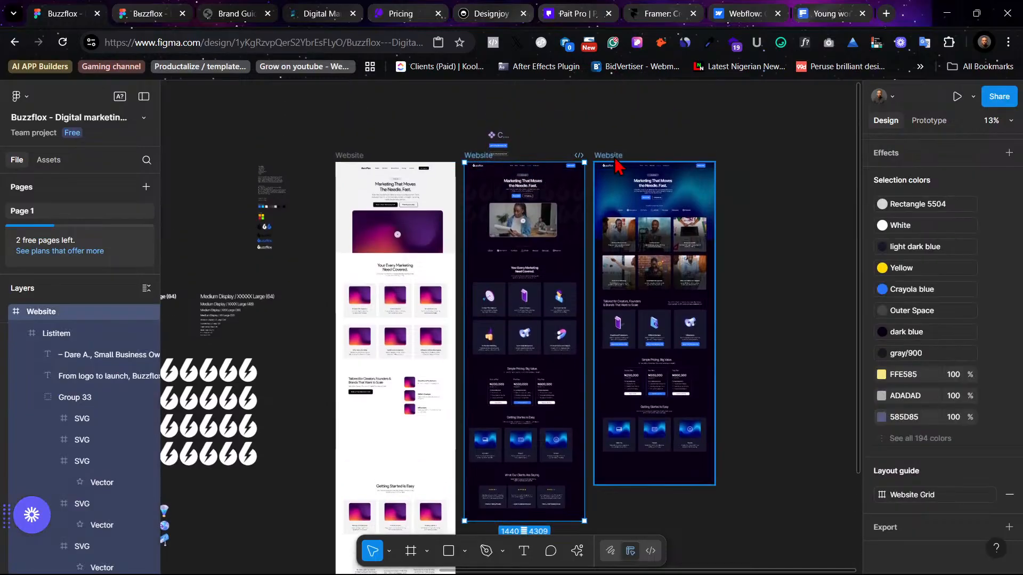
pyautogui.keyDown('shift'); pyautogui.click(613, 155); pyautogui.keyUp('shift')
pyautogui.scroll(-8, 732, 404)
pyautogui.scroll(-2, 733, 404)
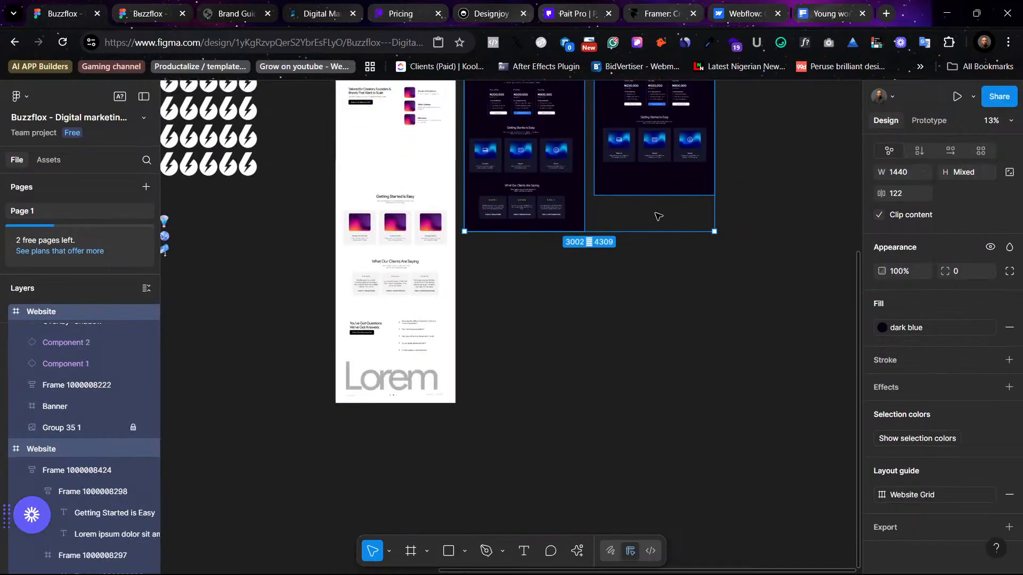
pyautogui.moveTo(655, 233); pyautogui.dragTo(650, 325)
pyautogui.click(565, 244)
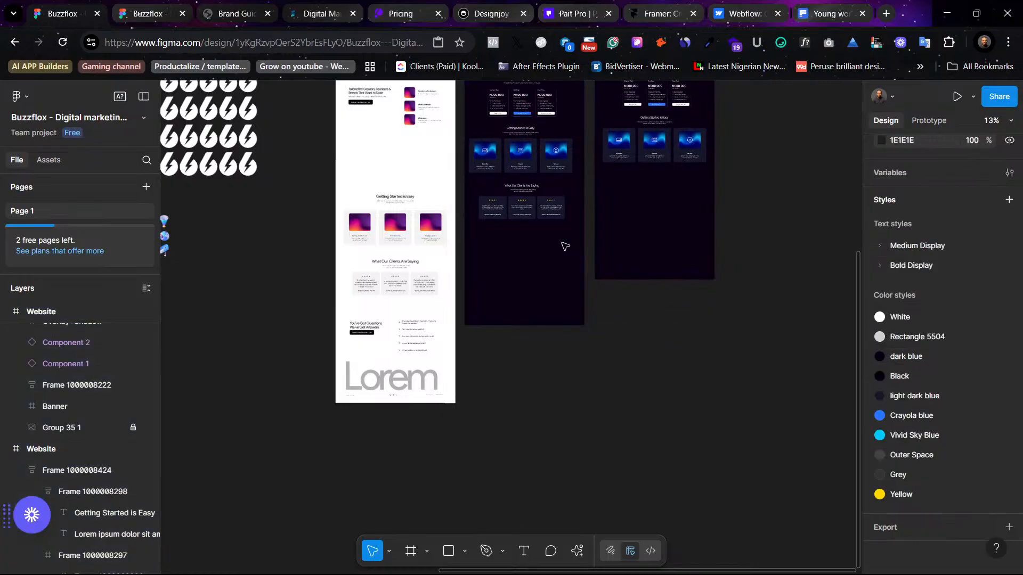
# Step: Duplicate the testimonials heading container and all three cards onto the second dark homepage, below its Getting Started is Easy section
pyautogui.click(510, 194)
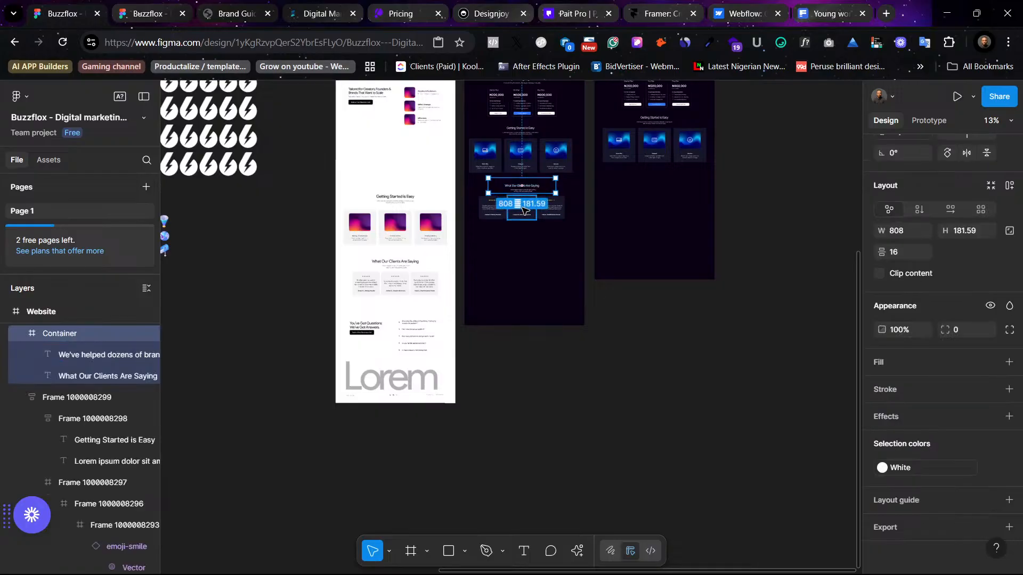
pyautogui.scroll(5, 527, 208)
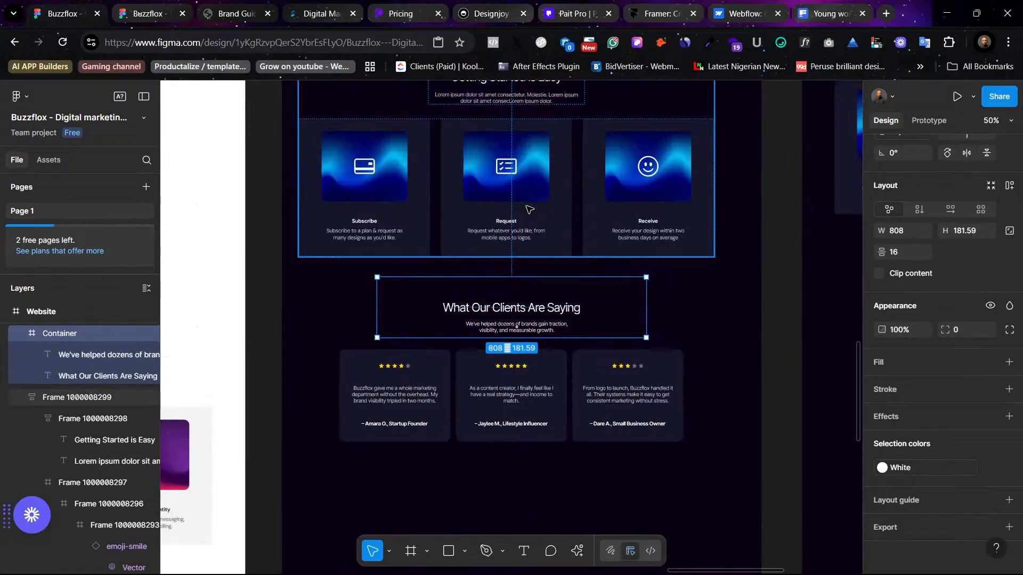
pyautogui.keyDown('shift'); pyautogui.click(486, 378); pyautogui.keyUp('shift')
pyautogui.keyDown('shift'); pyautogui.click(383, 394); pyautogui.keyUp('shift')
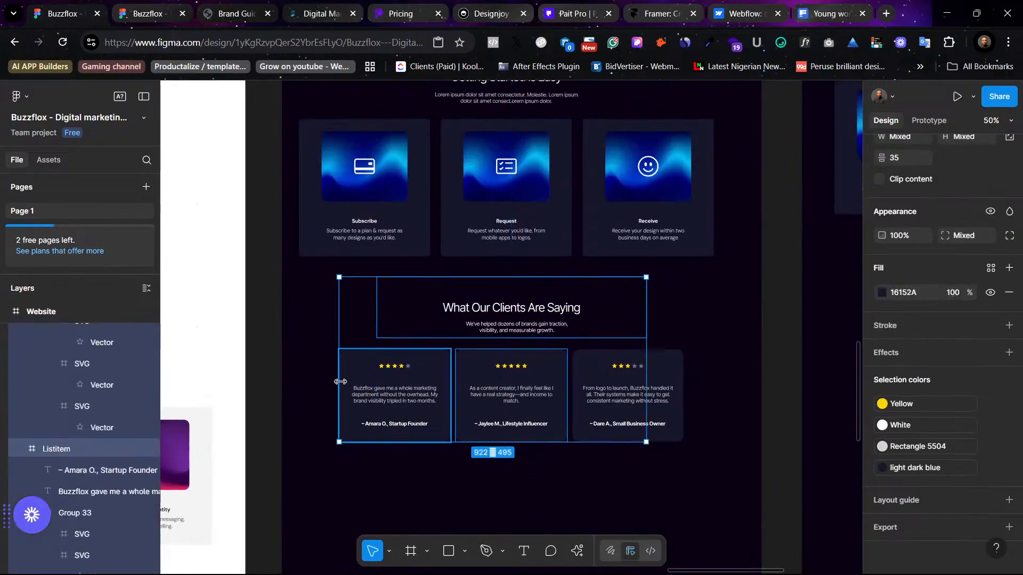
pyautogui.keyDown('shift'); pyautogui.click(591, 366); pyautogui.keyUp('shift')
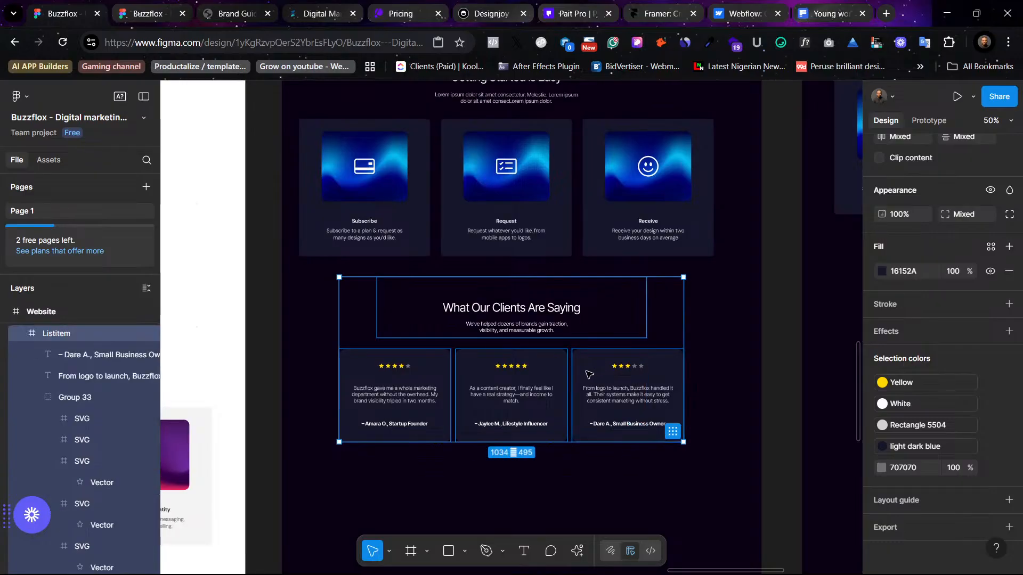
pyautogui.moveTo(590, 366); pyautogui.dragTo(711, 343)
pyautogui.scroll(3, 704, 330)
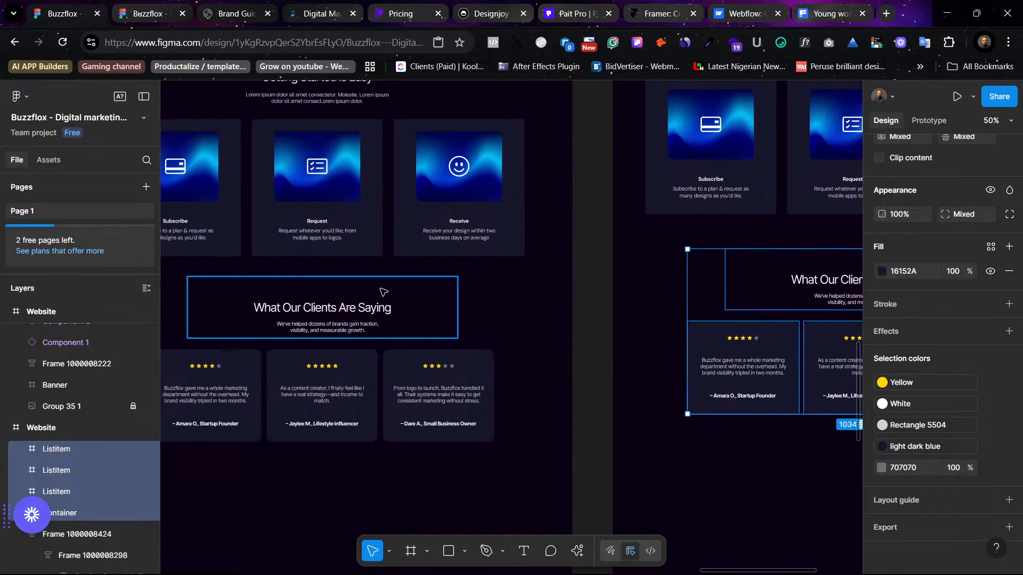
# Step: Compare the services, pricing and testimonials sections of the two dark homepages
pyautogui.scroll(15, 696, 292)
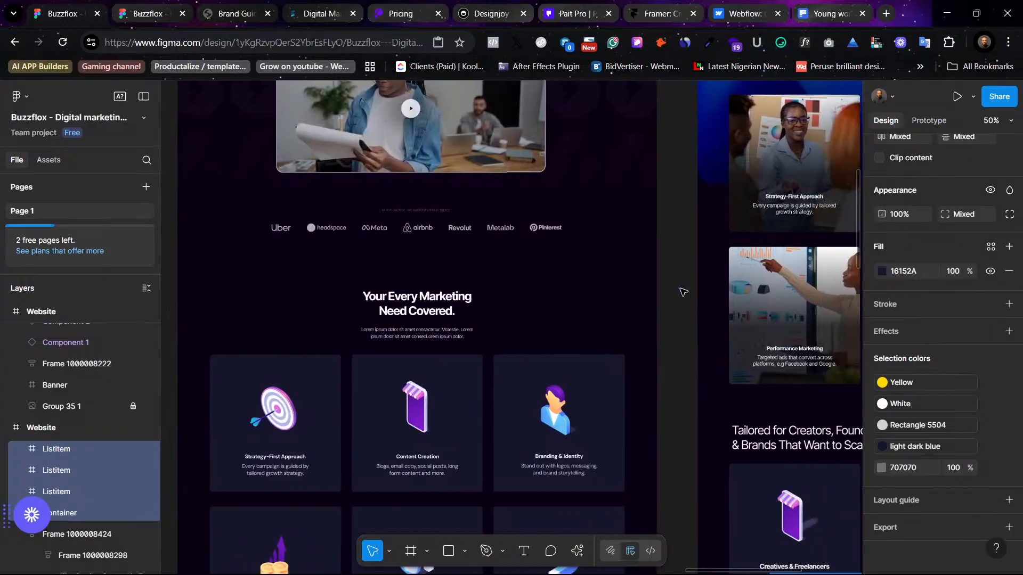
pyautogui.scroll(-10, 684, 292)
pyautogui.scroll(2, 684, 292)
pyautogui.hscroll(5, 686, 266)
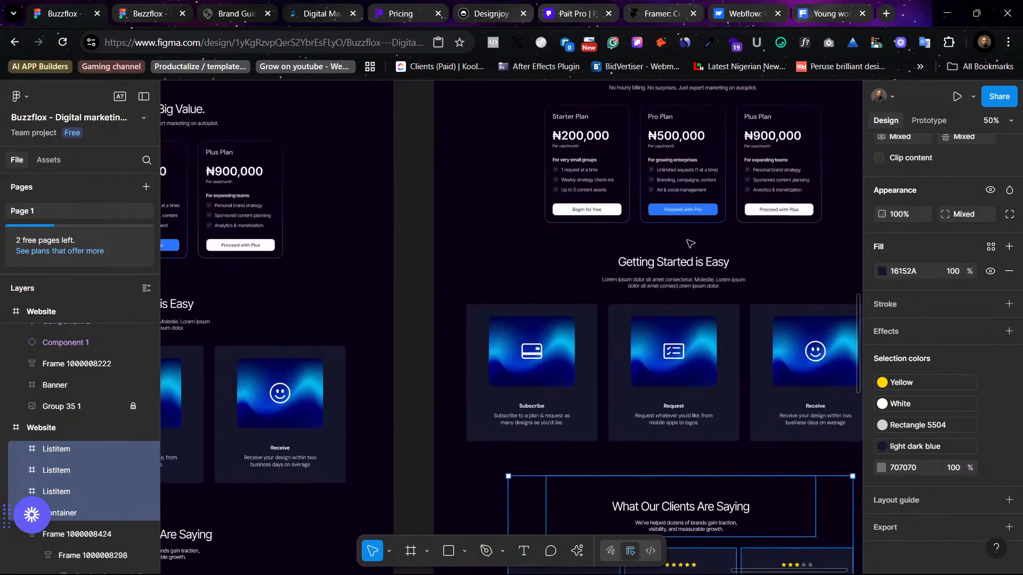
pyautogui.hscroll(-5, 680, 242)
pyautogui.scroll(-10, 666, 242)
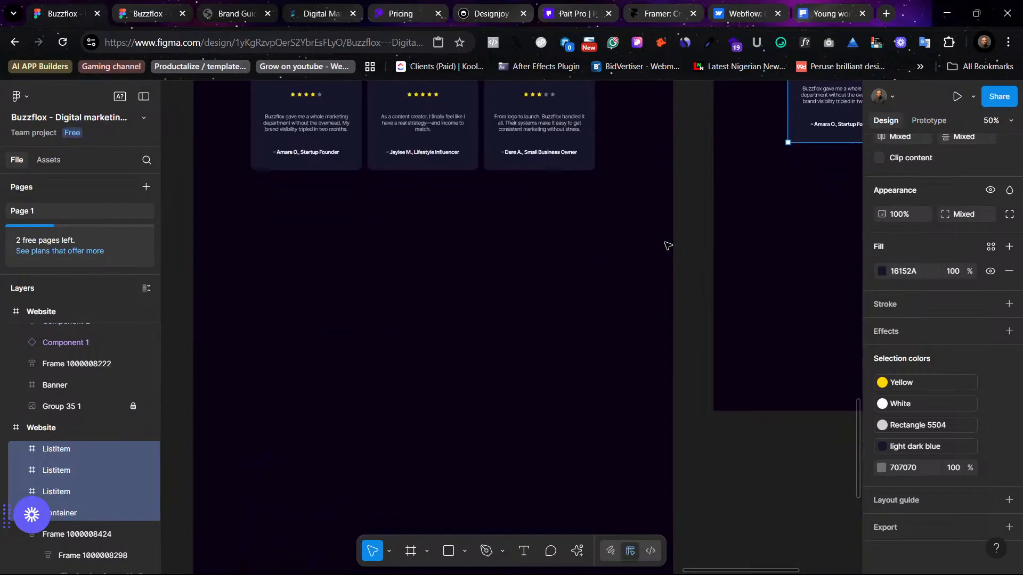
# Step: Place the light homepage's FAQ content frame, with heading, button and questions, on the first dark homepage below the testimonials
pyautogui.hscroll(-15, 584, 288)
pyautogui.scroll(-15, 521, 339)
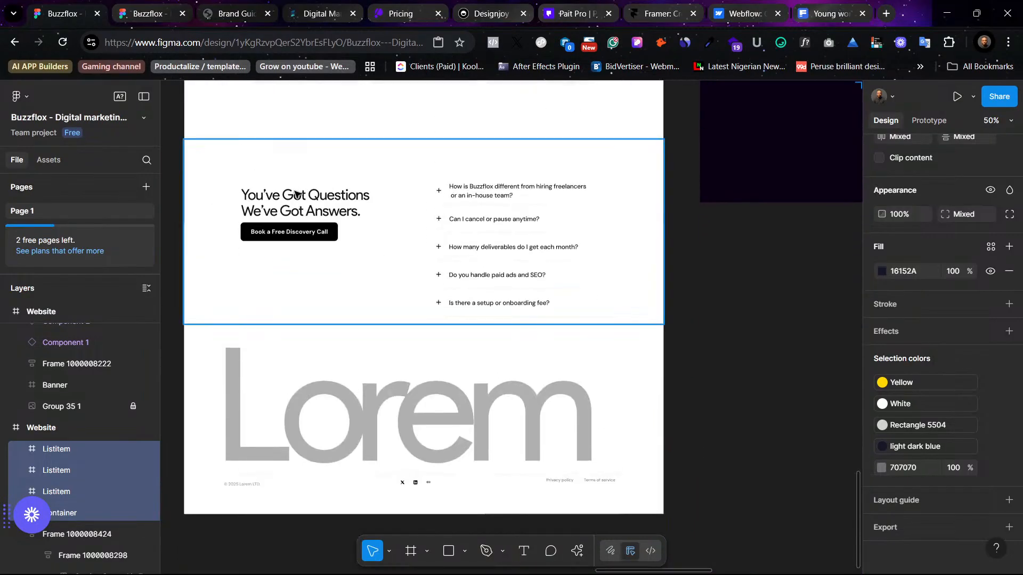
pyautogui.click(295, 193)
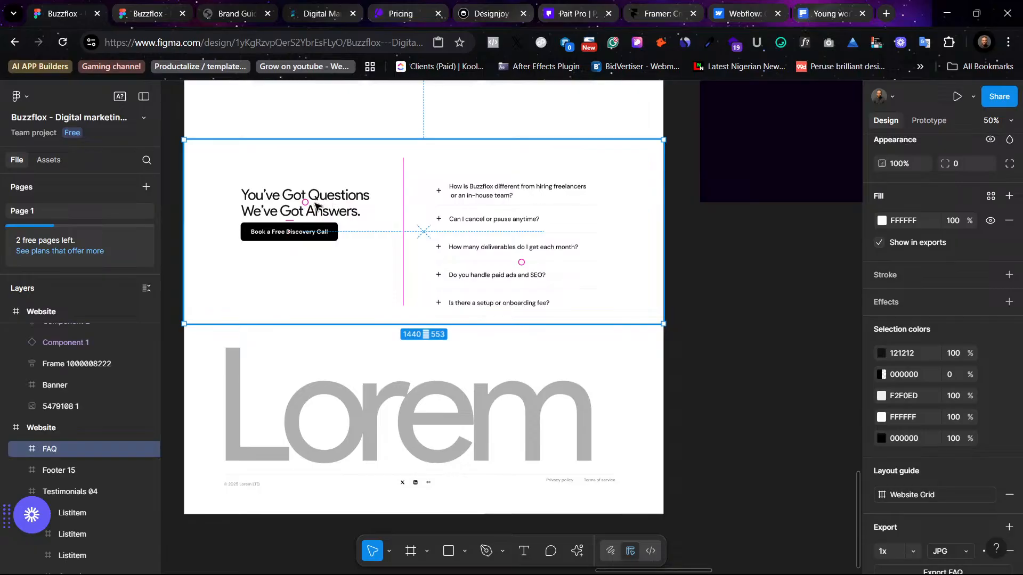
pyautogui.hscroll(4, 320, 210)
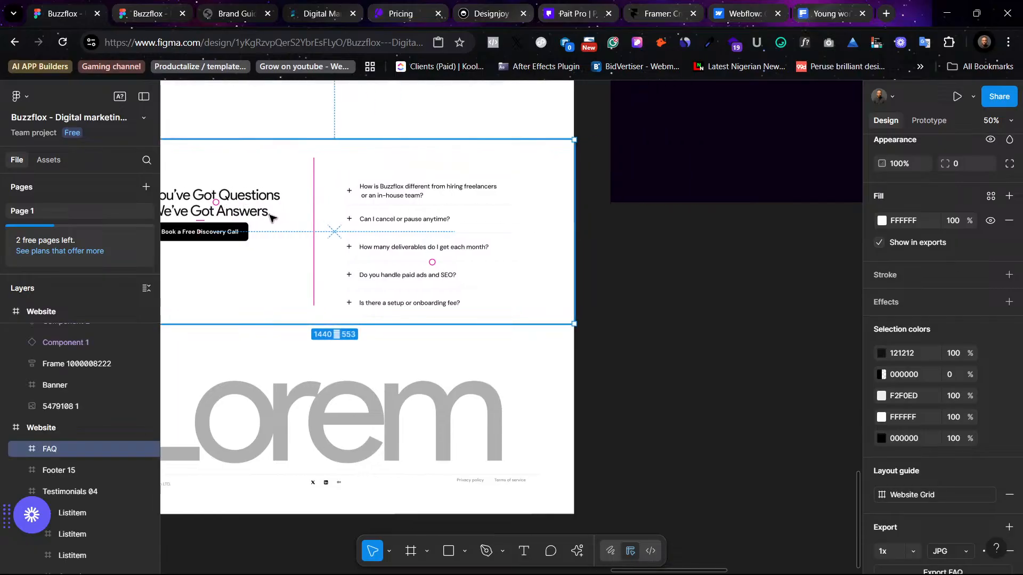
pyautogui.doubleClick(366, 217)
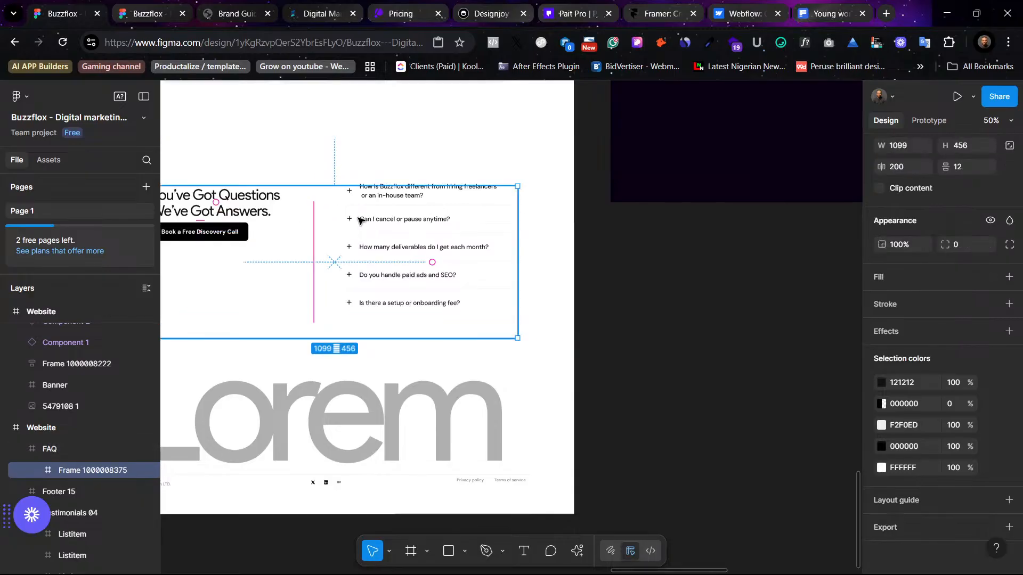
pyautogui.hscroll(-6, 495, 222)
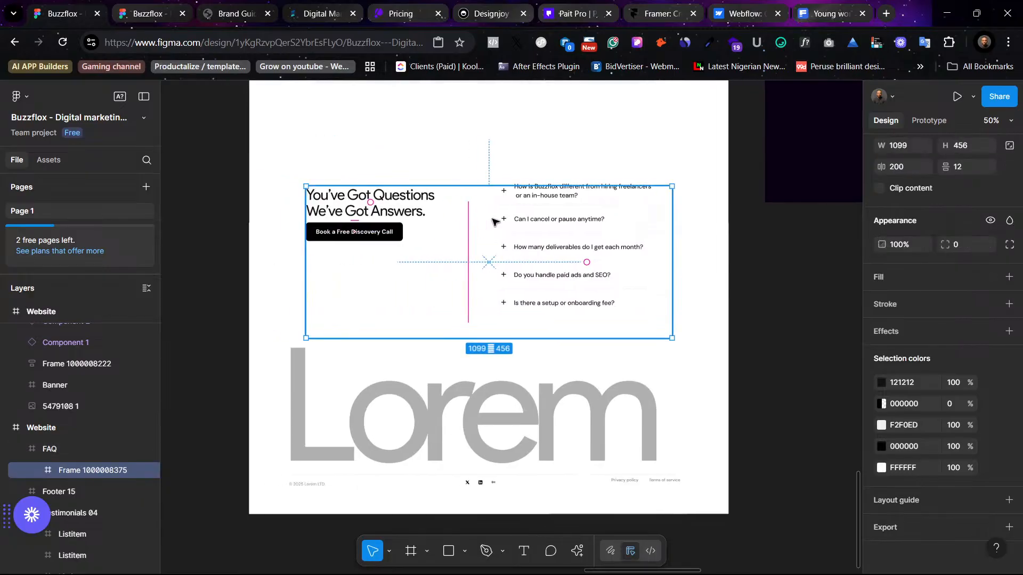
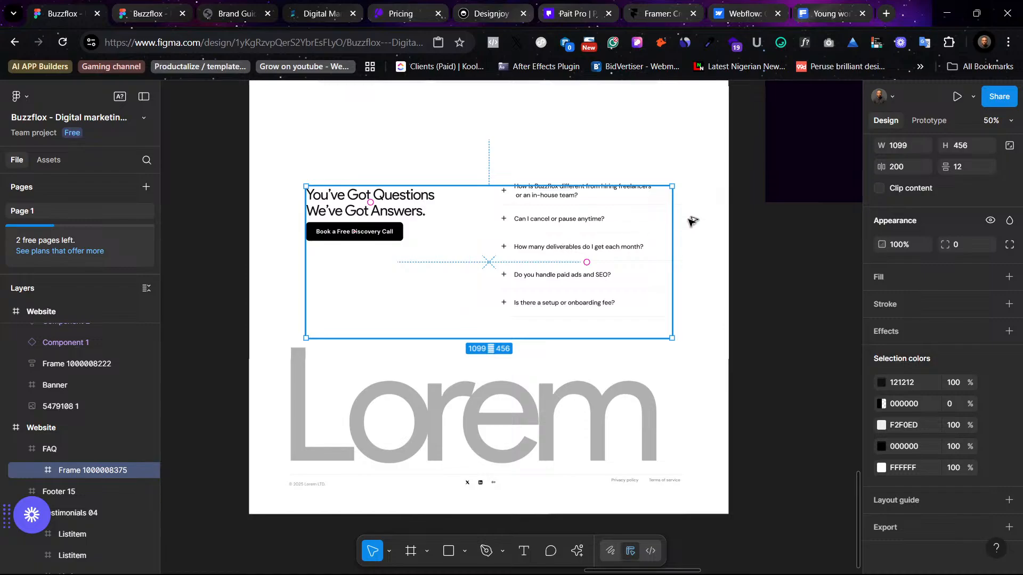
pyautogui.moveTo(562, 255); pyautogui.dragTo(629, 253)
pyautogui.scroll(15, 578, 222)
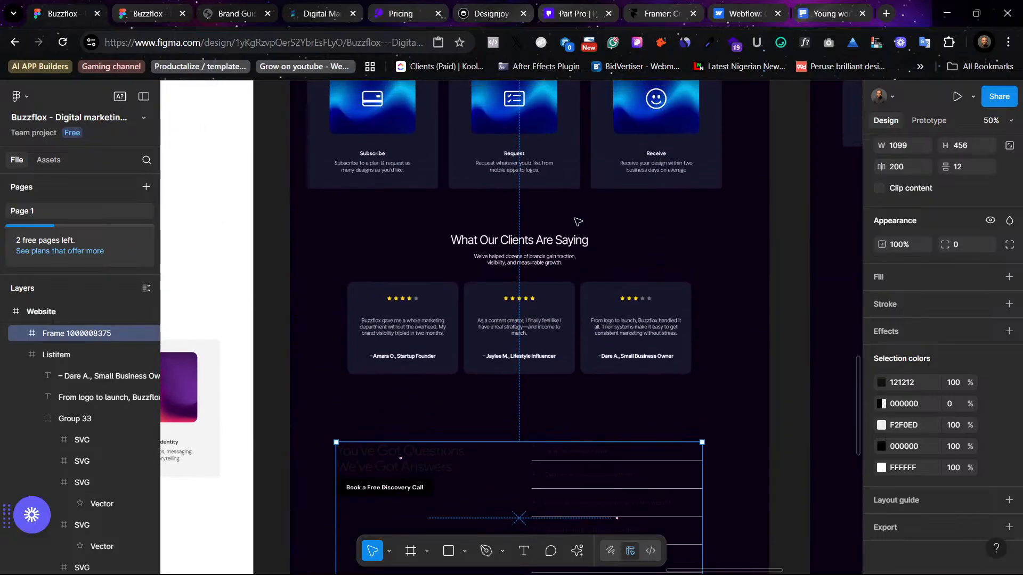
pyautogui.scroll(-5, 569, 261)
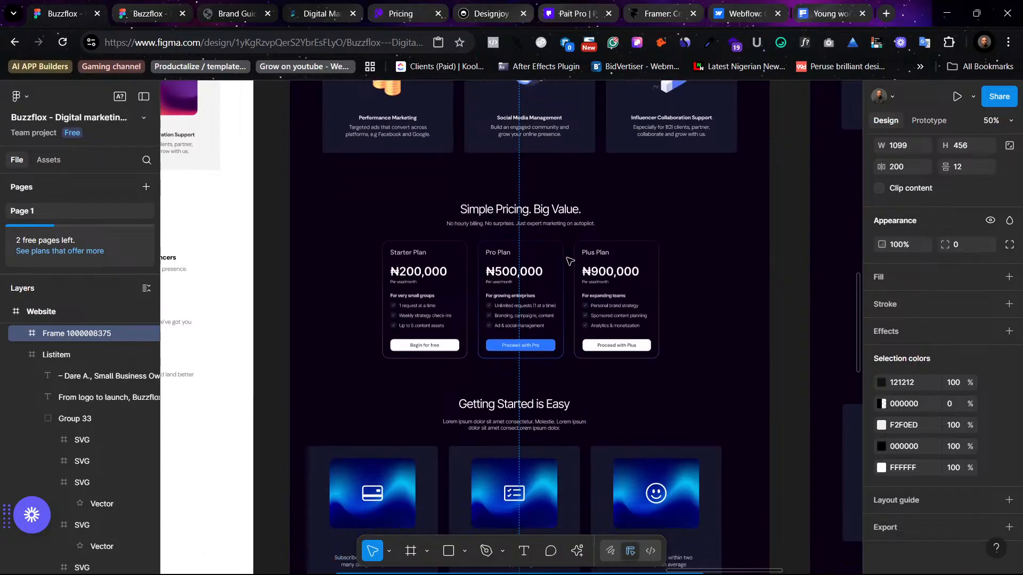
# Step: Replace the FAQ section's Book a Free Discovery Call button with a copy of the pricing section's Proceed with Pro button
pyautogui.doubleClick(539, 246)
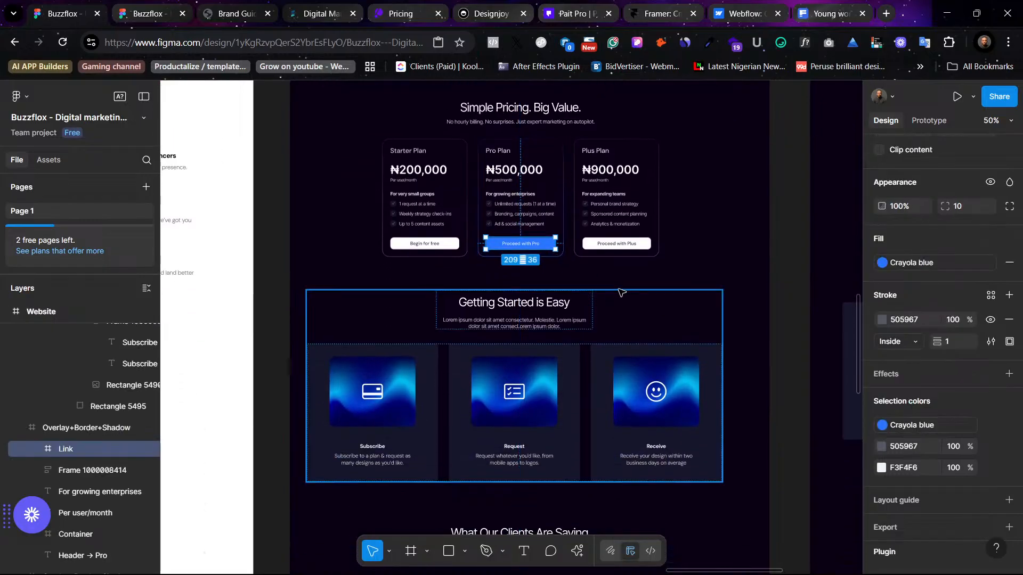
pyautogui.scroll(-4, 612, 296)
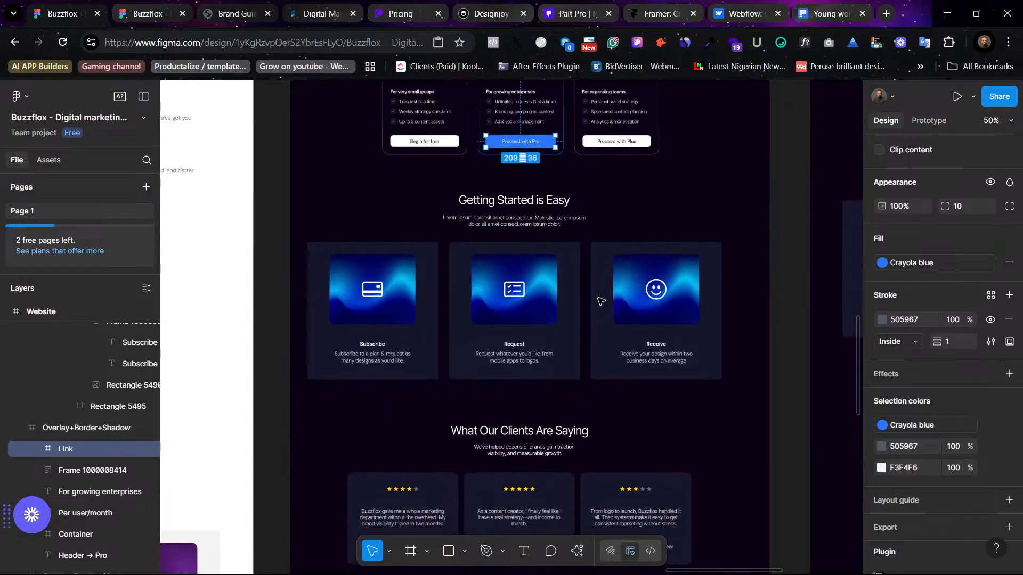
pyautogui.scroll(-13, 601, 302)
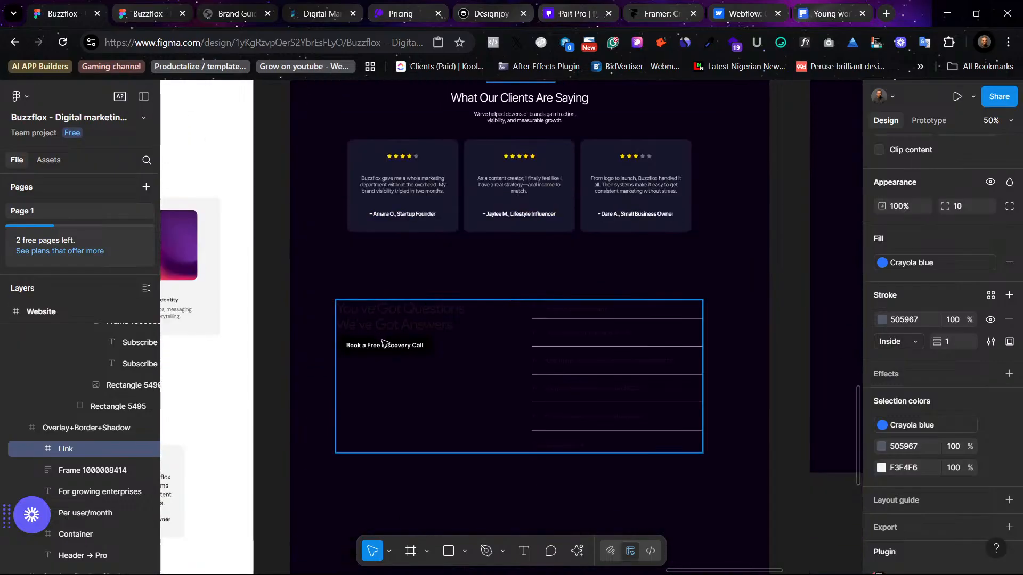
pyautogui.click(383, 343)
pyautogui.doubleClick(383, 344)
pyautogui.rightClick(373, 345)
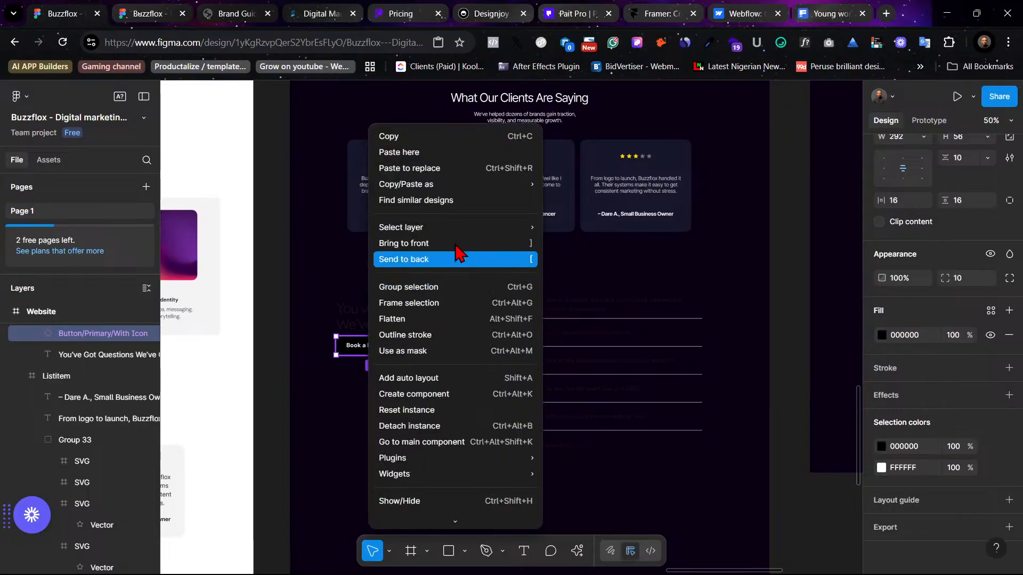
pyautogui.click(463, 168)
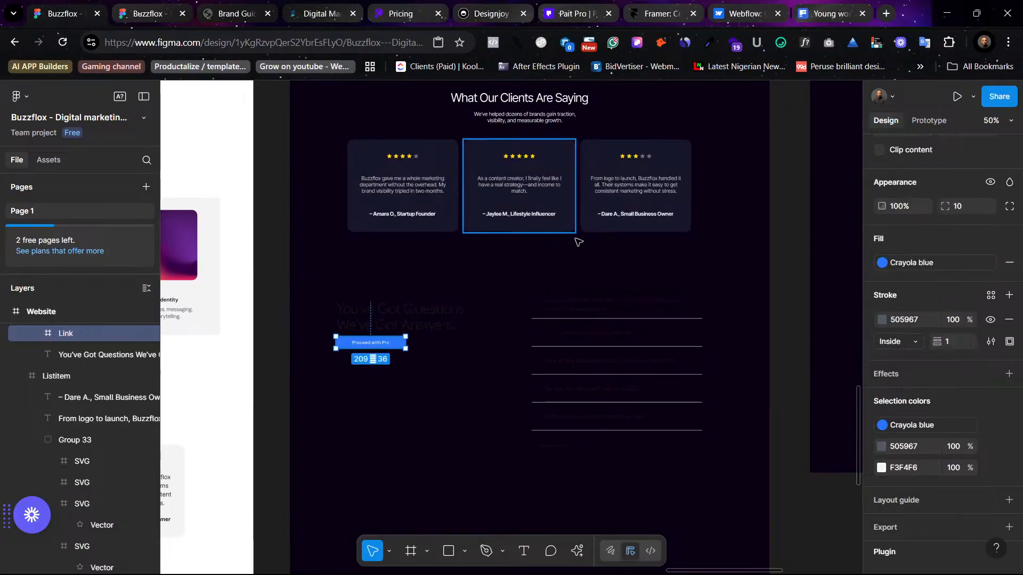
# Step: Remove the stroke from the "You've Got Questions We've Got Answers." heading and apply the White colour style as its fill
pyautogui.click(429, 330)
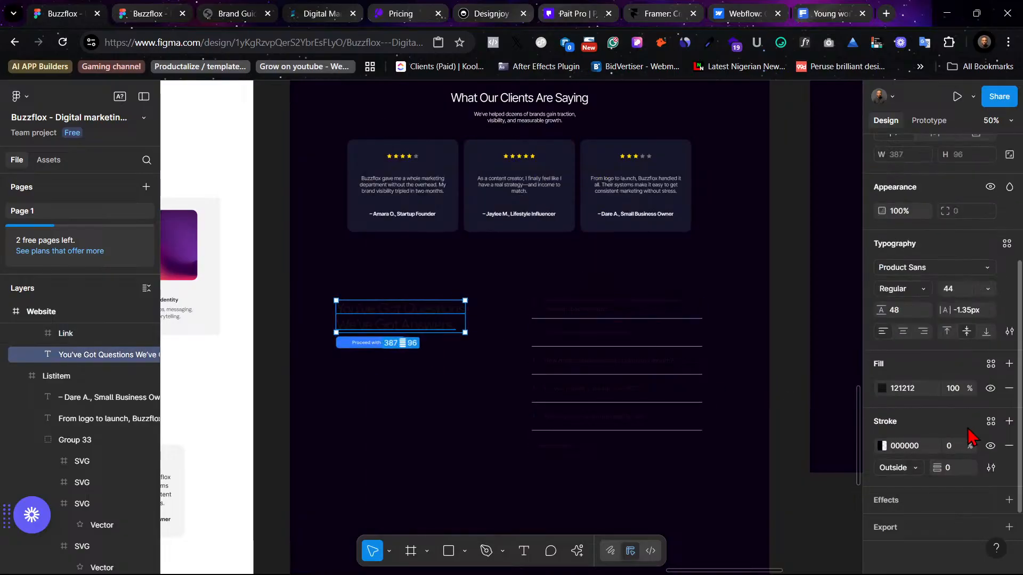
pyautogui.click(992, 422)
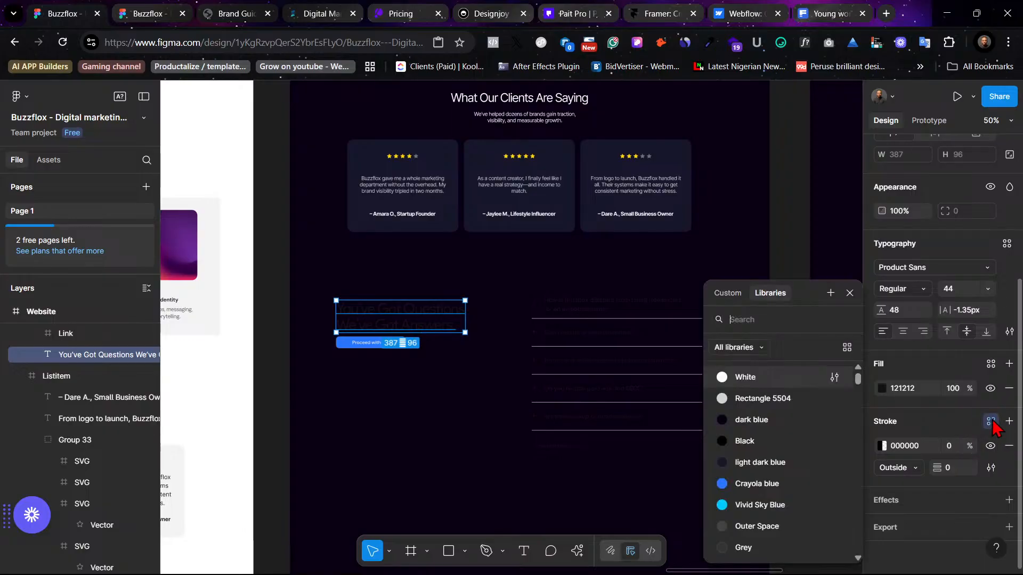
pyautogui.click(993, 424)
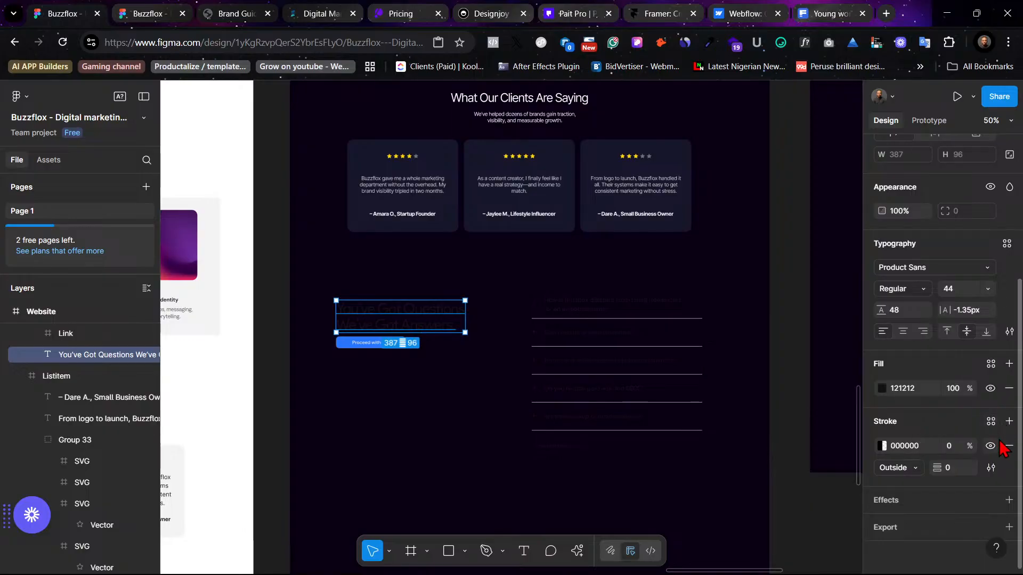
pyautogui.click(1009, 446)
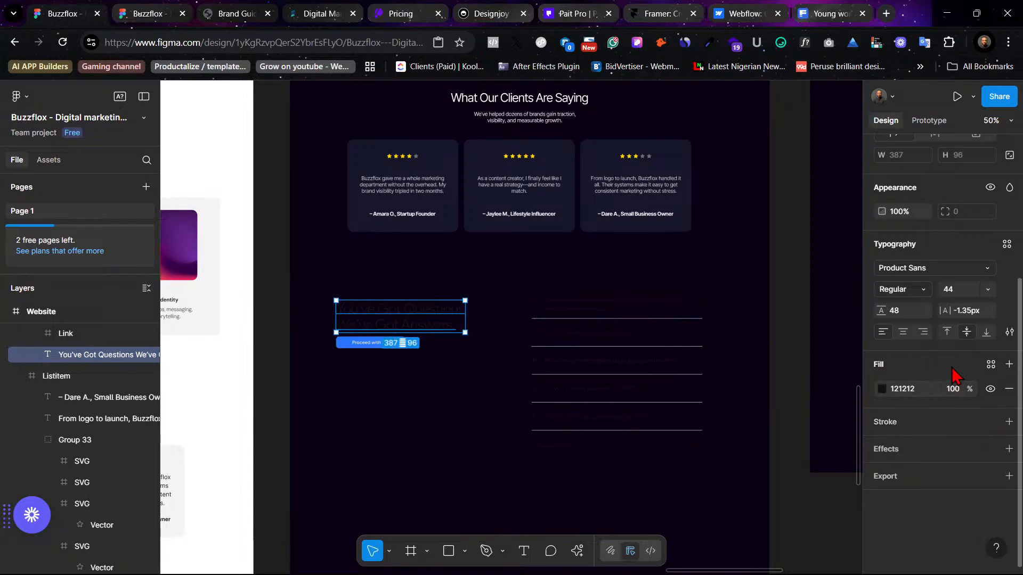
pyautogui.click(990, 366)
pyautogui.click(765, 379)
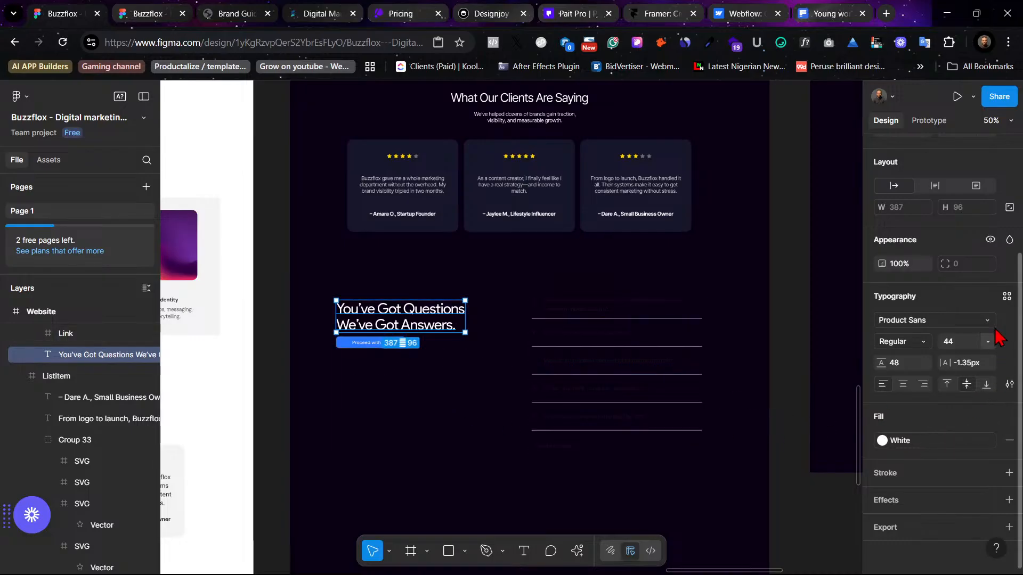
# Step: Apply the Medium Display XXX Large (36) text style to the FAQ heading
pyautogui.click(1007, 297)
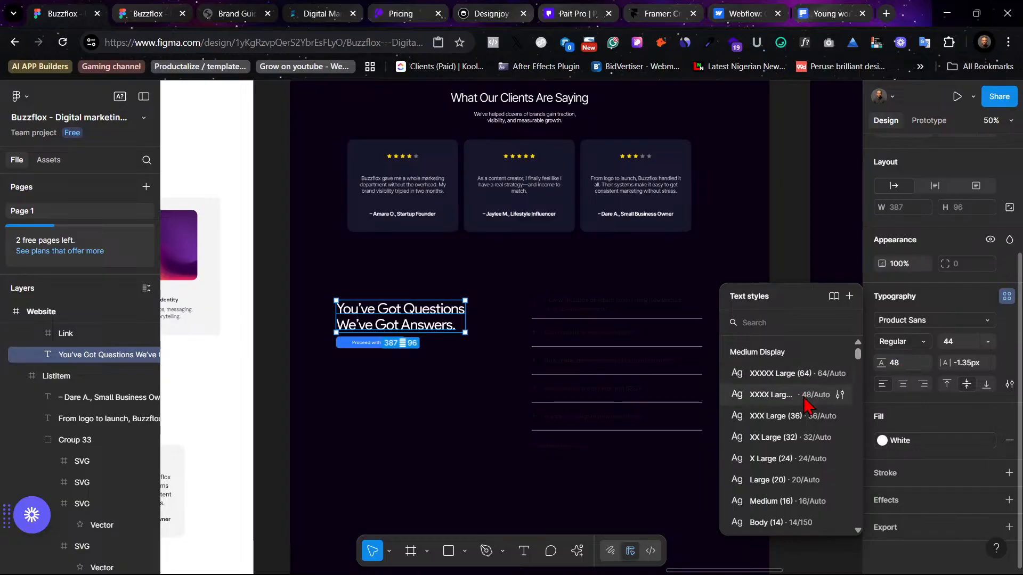
pyautogui.click(807, 416)
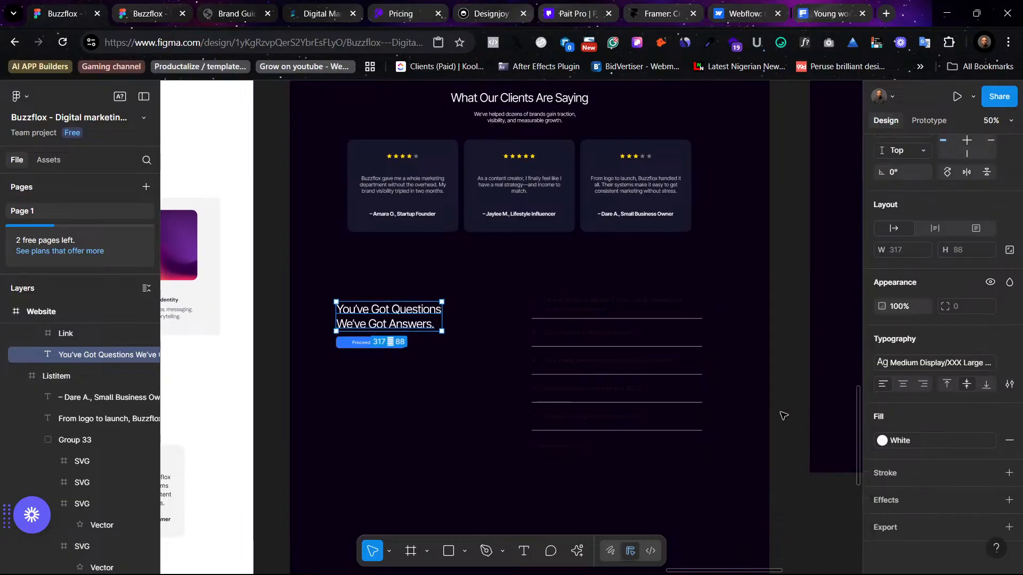
pyautogui.click(427, 427)
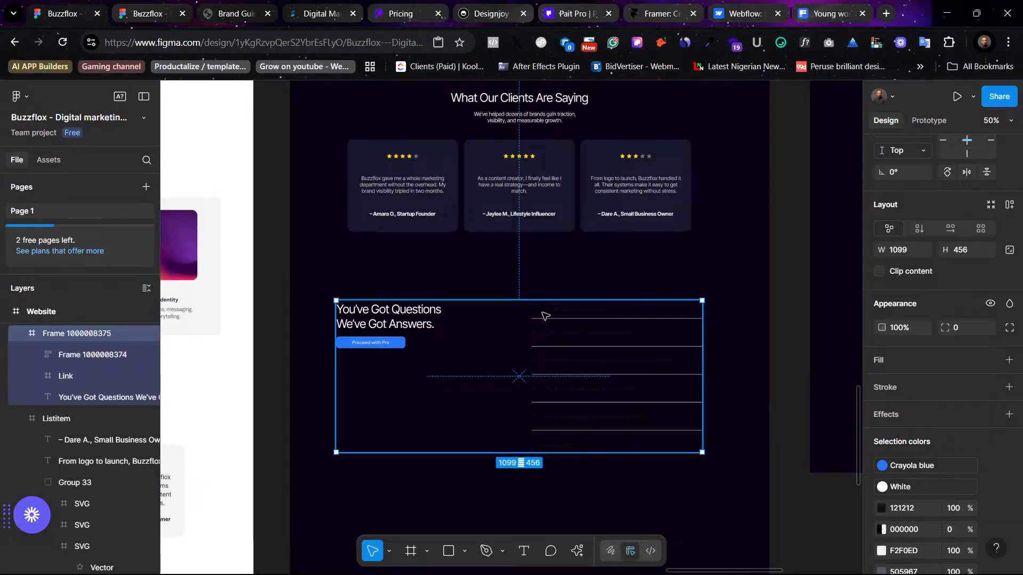
# Step: Replace the FAQ section's Proceed with Pro button with a copy of the hero section's Book a Call button
pyautogui.hotkey('shift', '0')
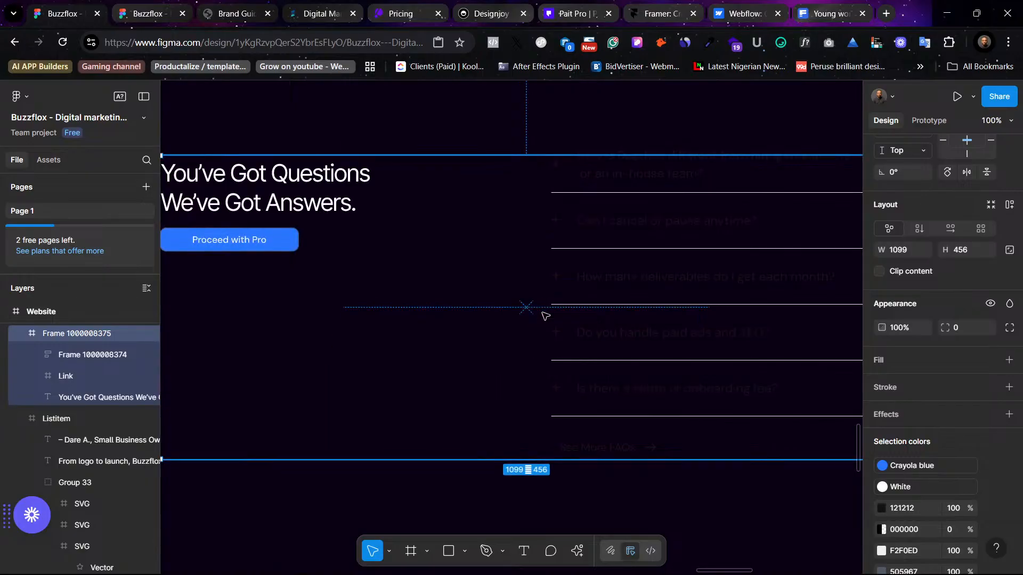
pyautogui.scroll(2, 543, 316)
pyautogui.hscroll(-3, 282, 290)
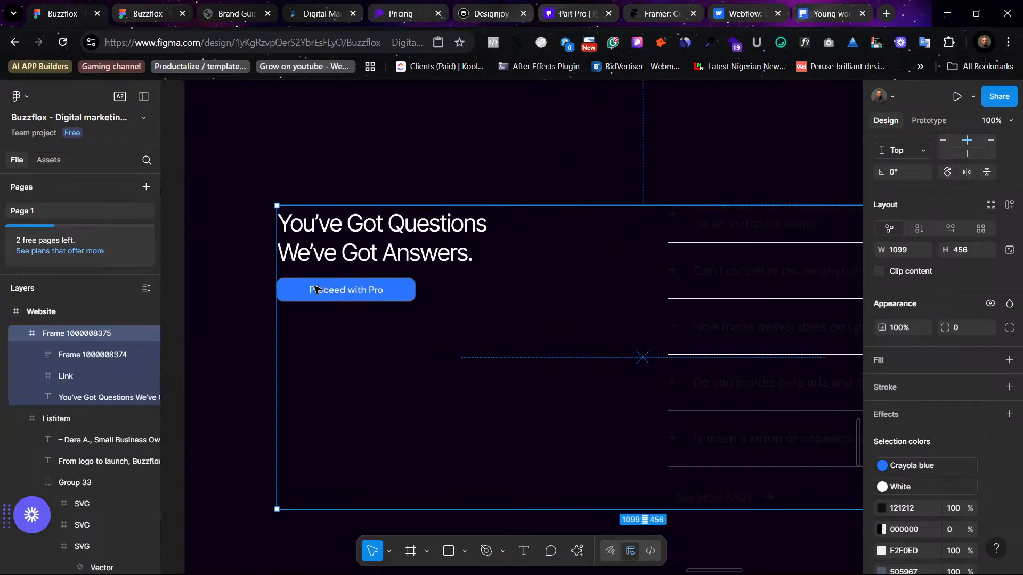
pyautogui.scroll(10, 430, 281)
pyautogui.scroll(10, 431, 283)
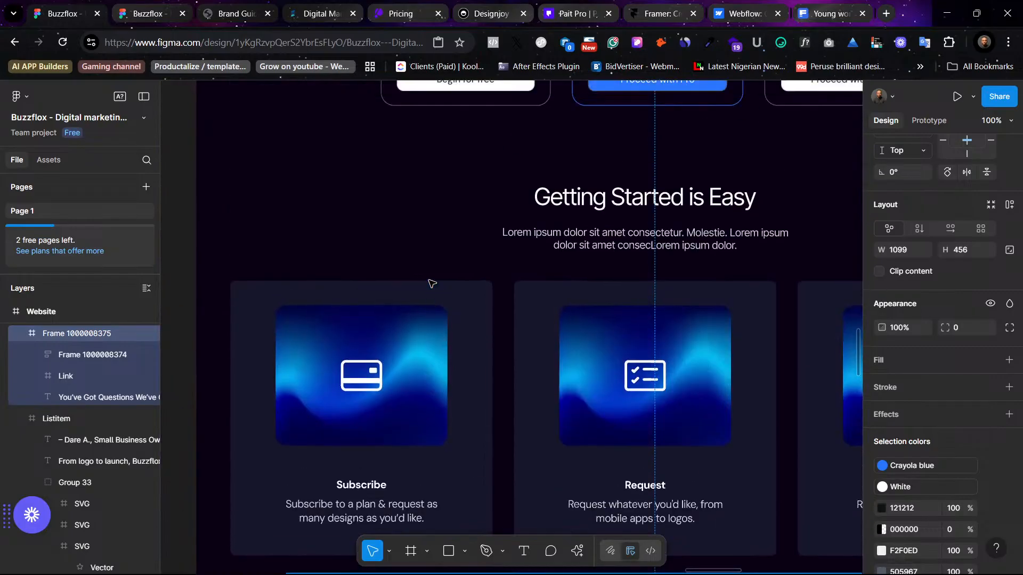
pyautogui.scroll(15, 429, 282)
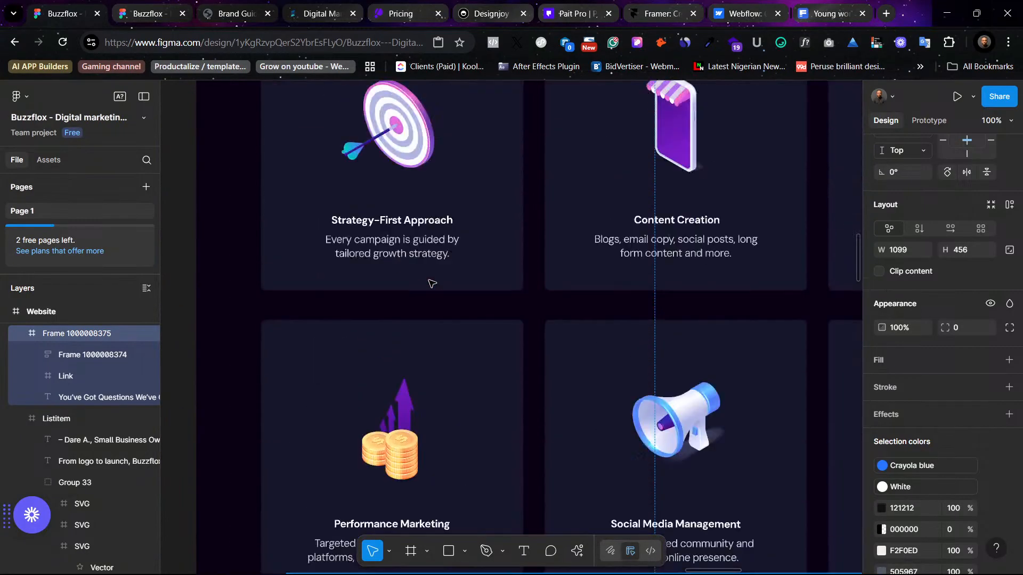
pyautogui.scroll(3, 430, 283)
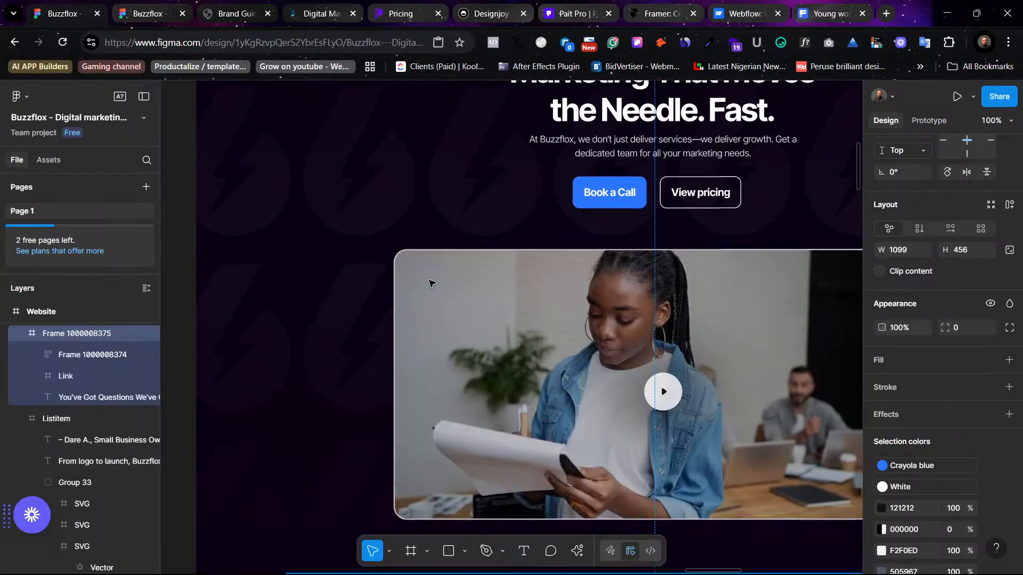
pyautogui.hscroll(6, 430, 282)
pyautogui.hscroll(-6, 430, 282)
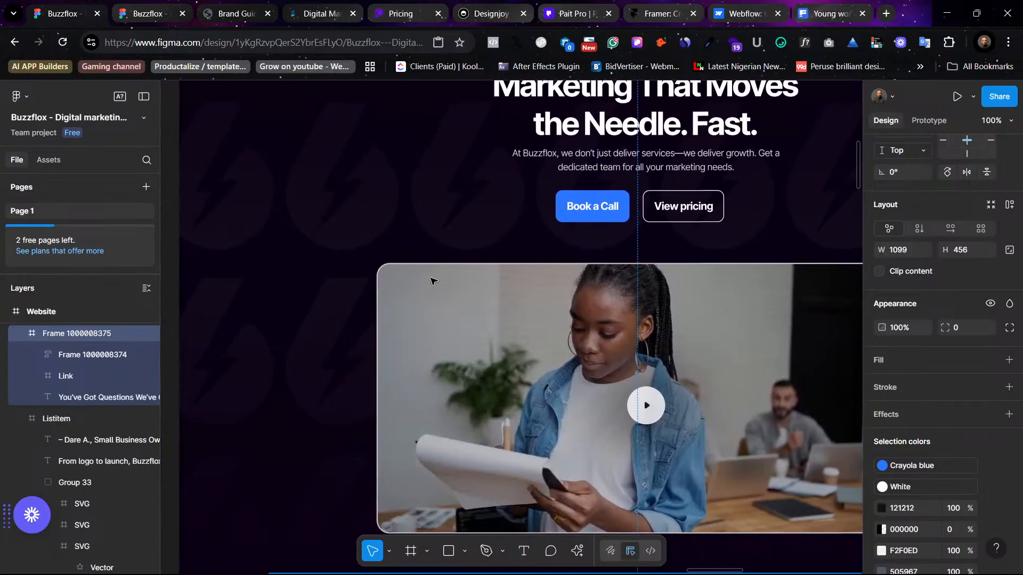
pyautogui.click(589, 217)
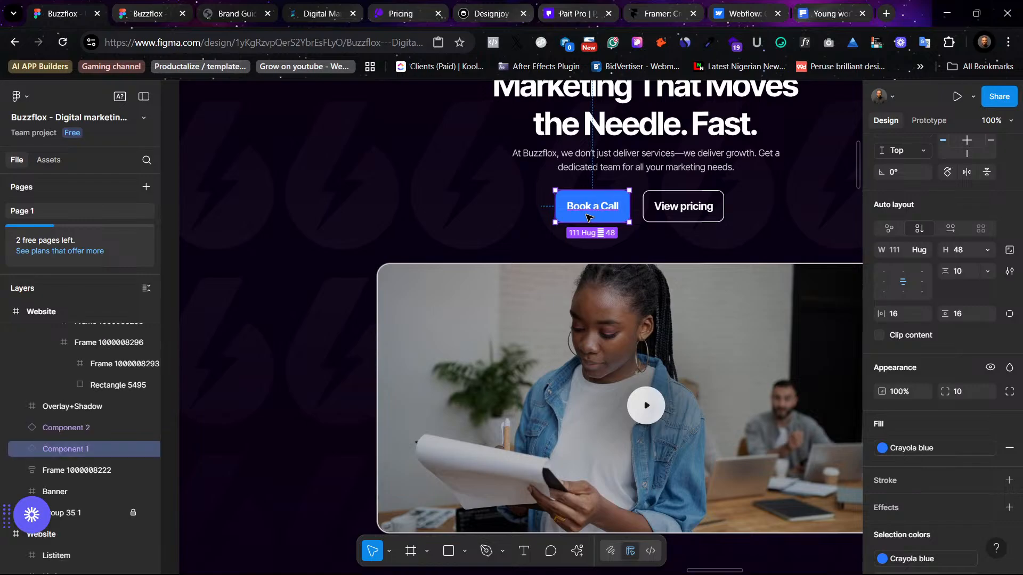
pyautogui.scroll(-20, 518, 270)
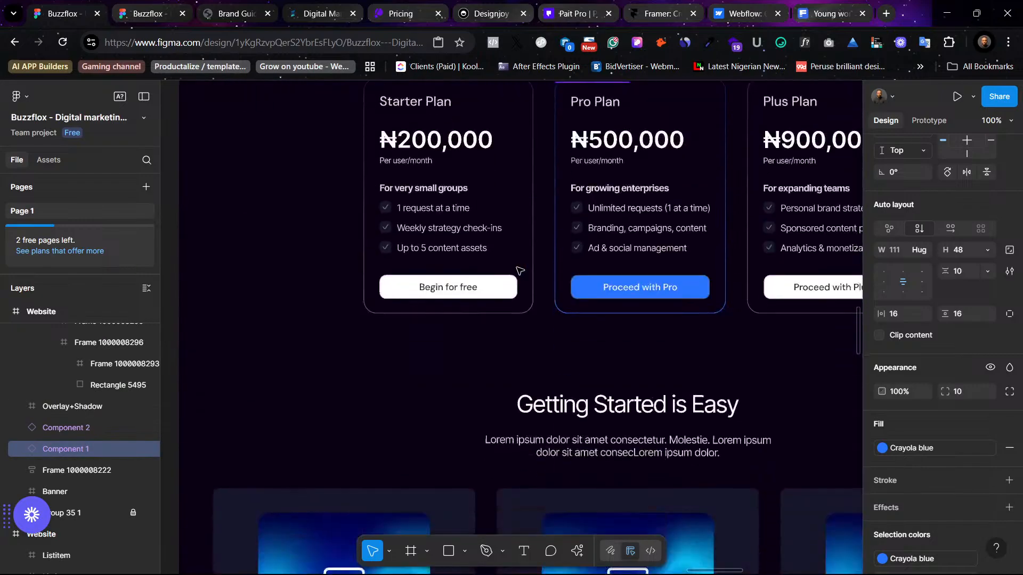
pyautogui.scroll(-8, 518, 270)
pyautogui.scroll(5, 480, 273)
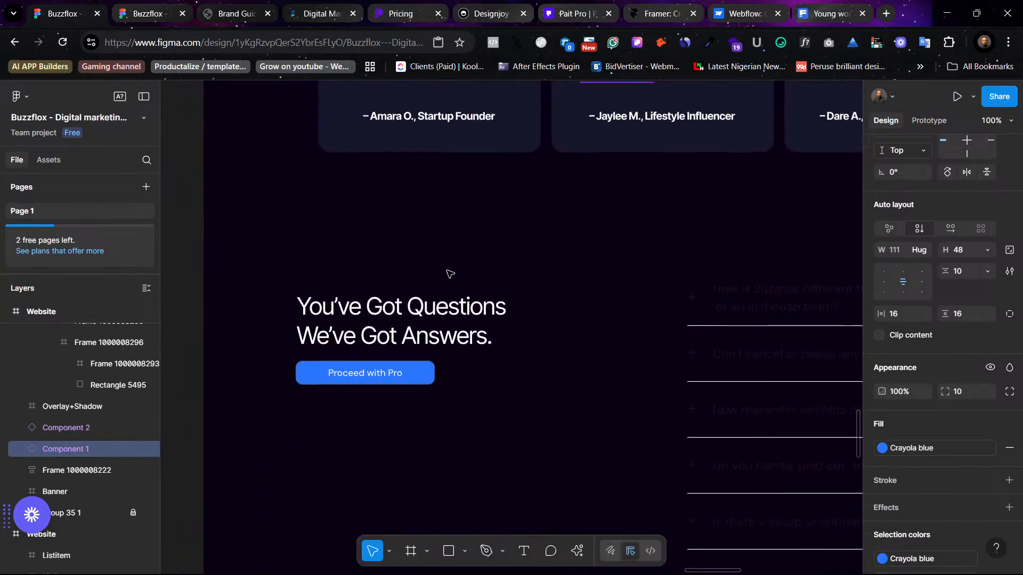
pyautogui.click(375, 374)
pyautogui.rightClick(375, 374)
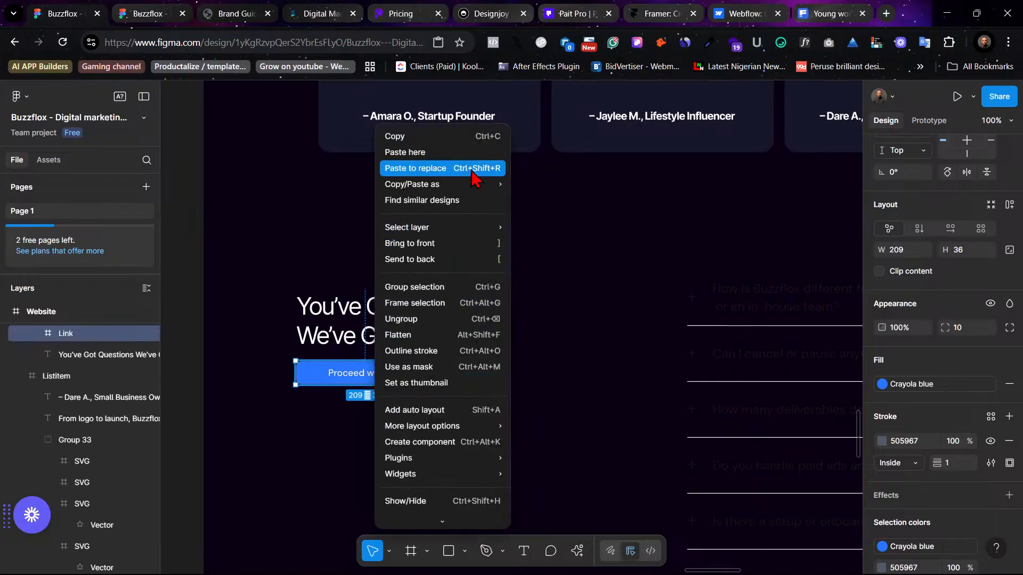
pyautogui.click(471, 169)
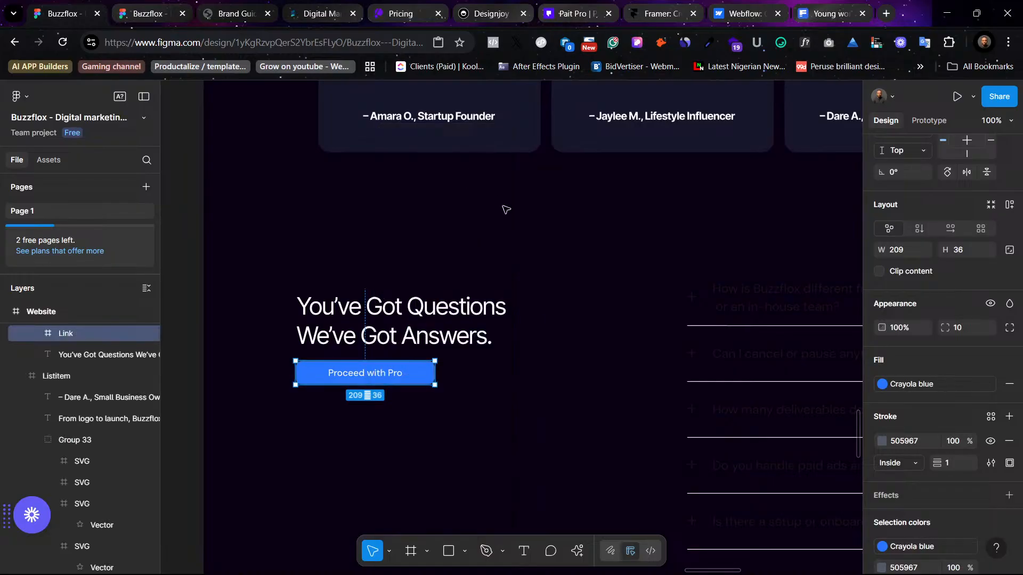
# Step: Change the FAQ button's label to "Book a Consultation Call"
pyautogui.doubleClick(339, 378)
pyautogui.doubleClick(339, 379)
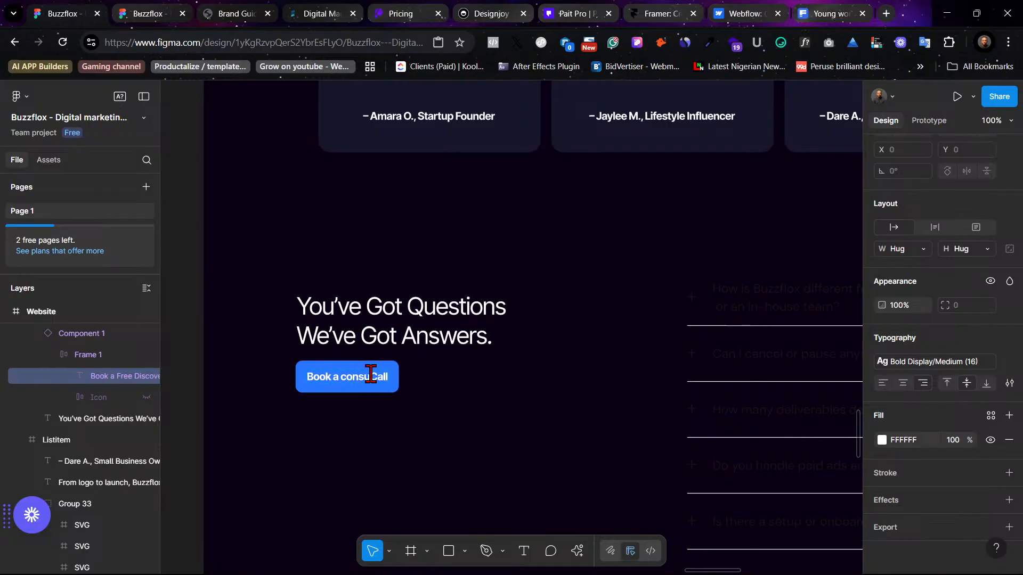
pyautogui.write('consultation')
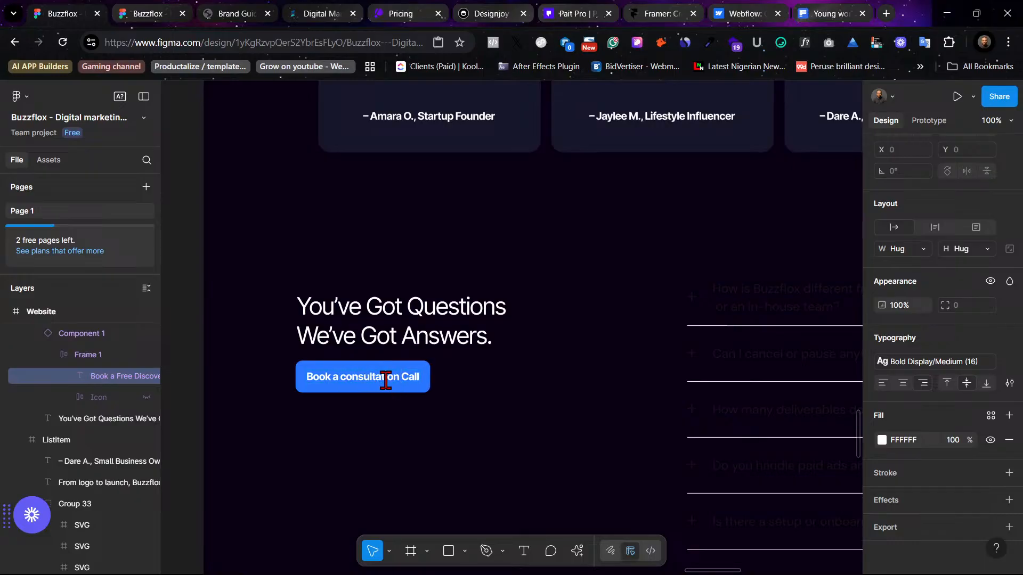
pyautogui.press('BackSpace')
pyautogui.write('C')
pyautogui.click(507, 404)
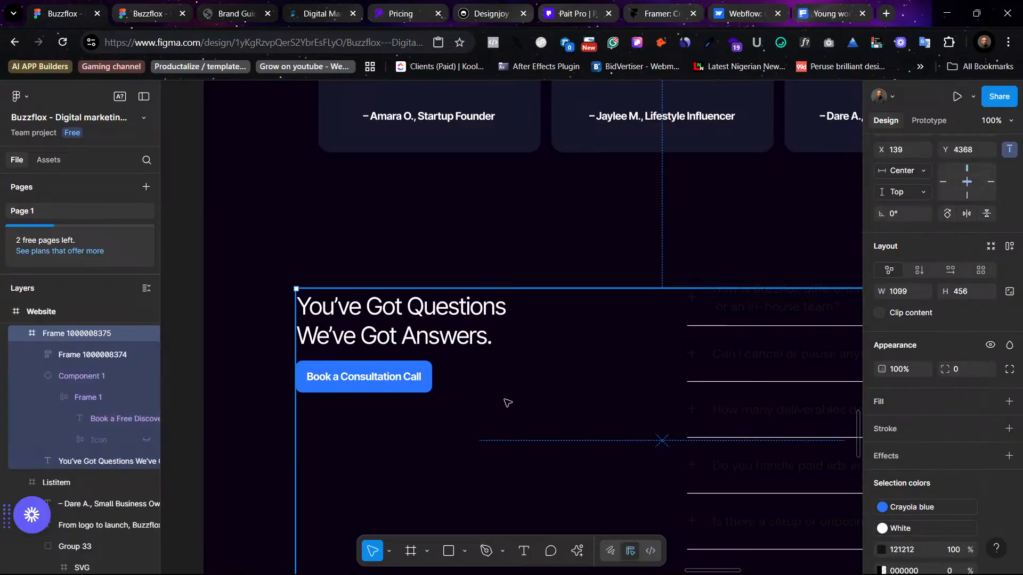
# Step: Apply the White colour style as the fill of all five FAQ question texts
pyautogui.hscroll(5, 507, 403)
pyautogui.click(391, 318)
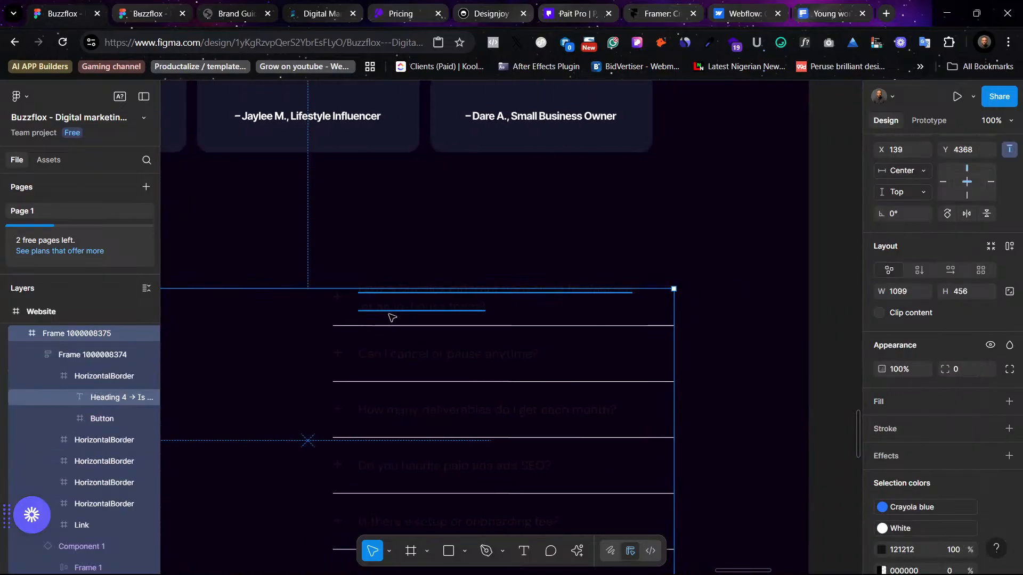
pyautogui.click(391, 318)
pyautogui.keyDown('shift'); pyautogui.click(409, 359); pyautogui.keyUp('shift')
pyautogui.keyDown('shift'); pyautogui.click(421, 414); pyautogui.keyUp('shift')
pyautogui.keyDown('shift'); pyautogui.click(493, 466); pyautogui.keyUp('shift')
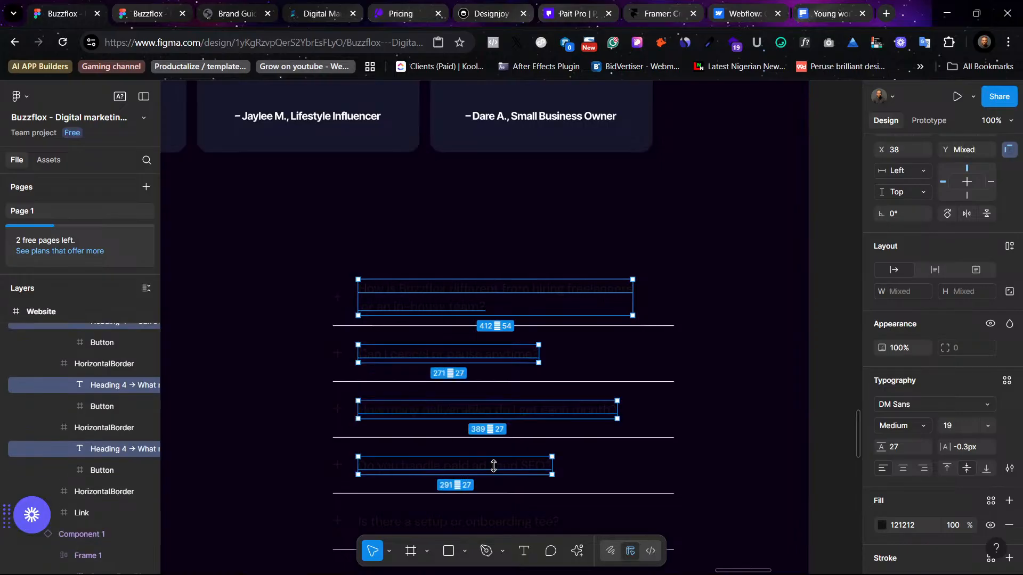
pyautogui.scroll(-1, 499, 461)
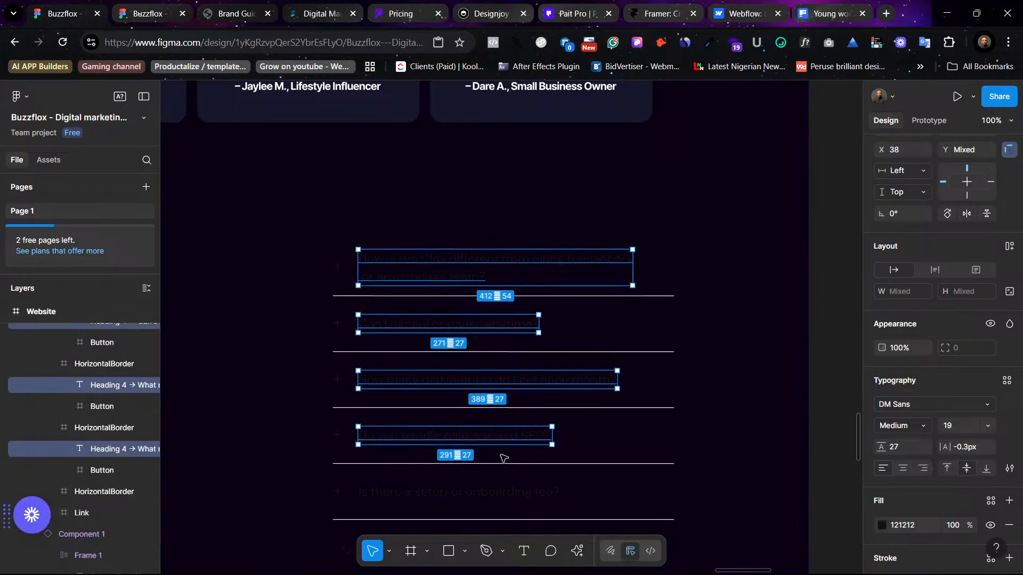
pyautogui.keyDown('shift'); pyautogui.click(452, 499); pyautogui.keyUp('shift')
pyautogui.click(882, 526)
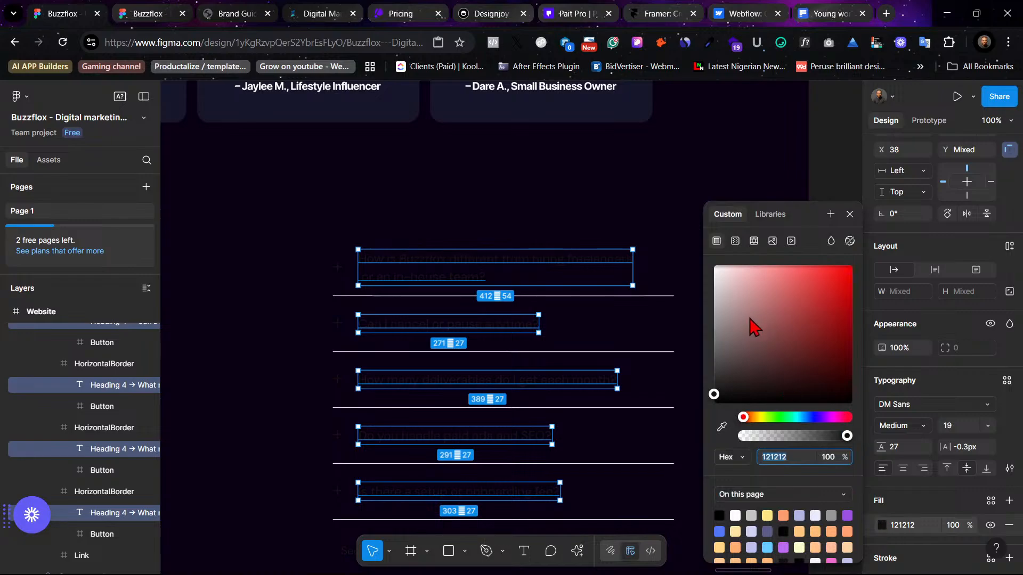
pyautogui.click(991, 501)
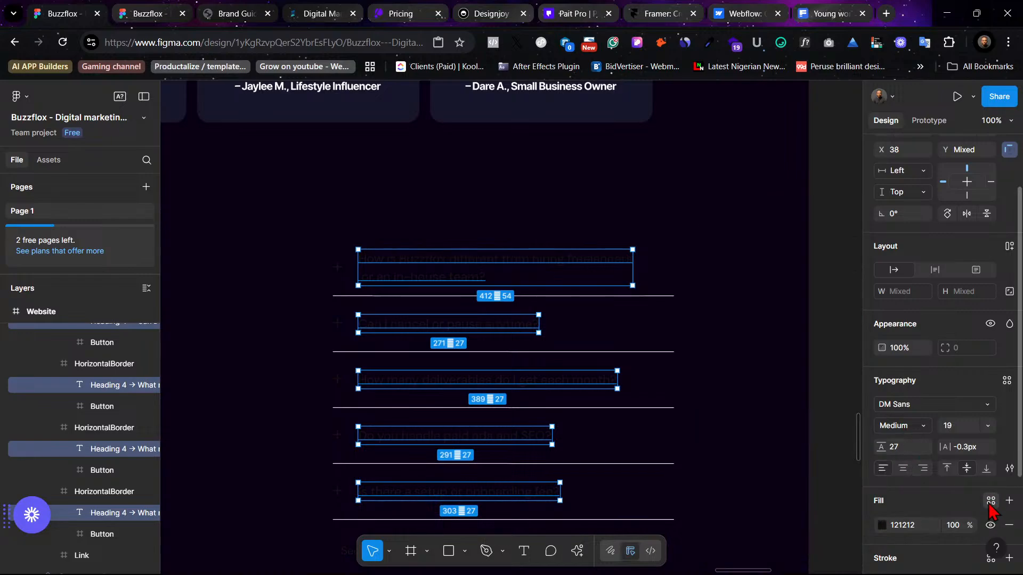
pyautogui.click(991, 501)
pyautogui.click(758, 384)
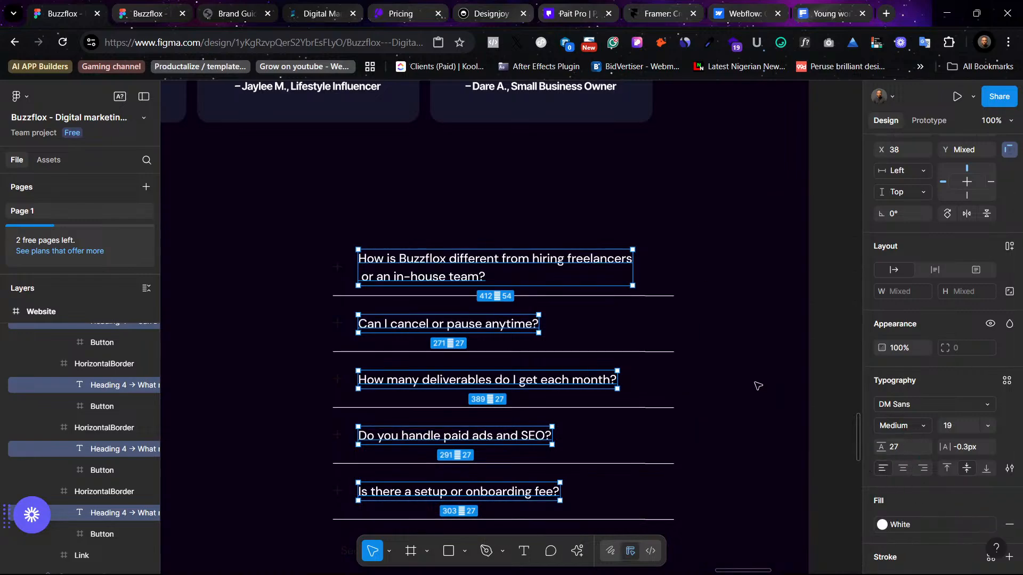
pyautogui.click(723, 224)
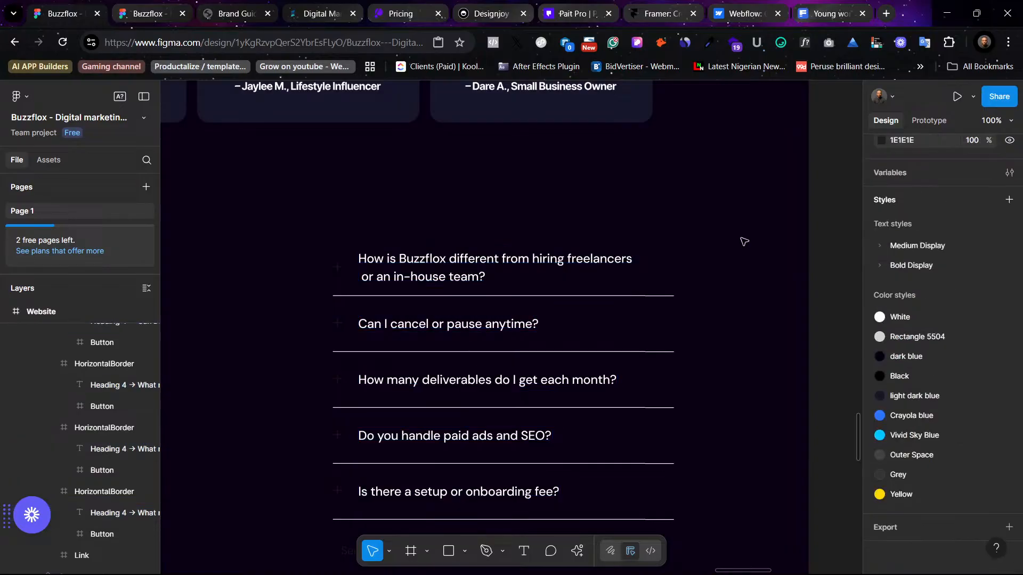
# Step: Apply the Medium Display Medium (16) text style to all five FAQ question texts
pyautogui.click(421, 269)
pyautogui.keyDown('shift'); pyautogui.click(442, 324); pyautogui.keyUp('shift')
pyautogui.keyDown('shift'); pyautogui.click(458, 379); pyautogui.keyUp('shift')
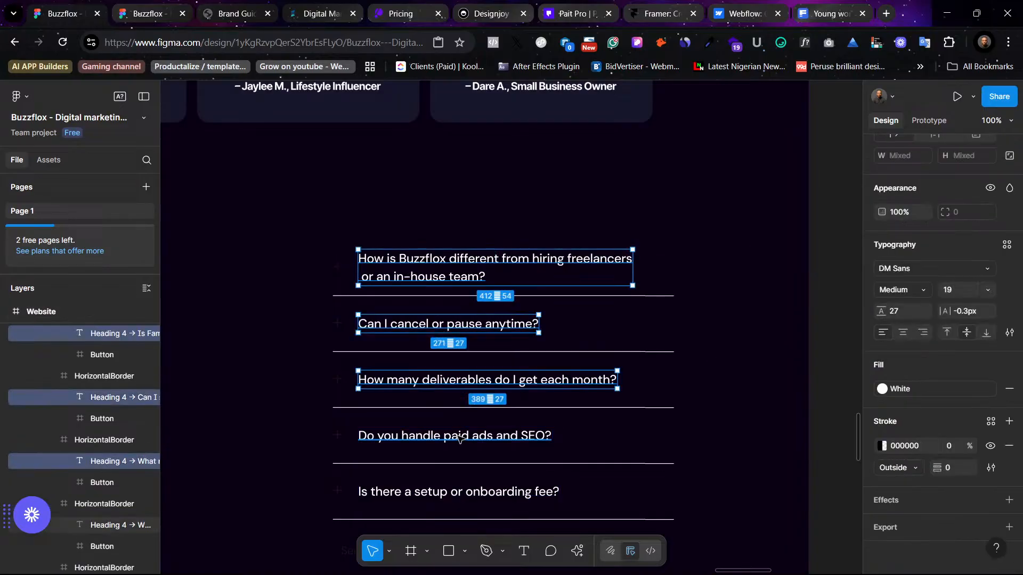
pyautogui.keyDown('shift'); pyautogui.click(466, 436); pyautogui.keyUp('shift')
pyautogui.keyDown('shift'); pyautogui.click(469, 492); pyautogui.keyUp('shift')
pyautogui.scroll(-1, 609, 361)
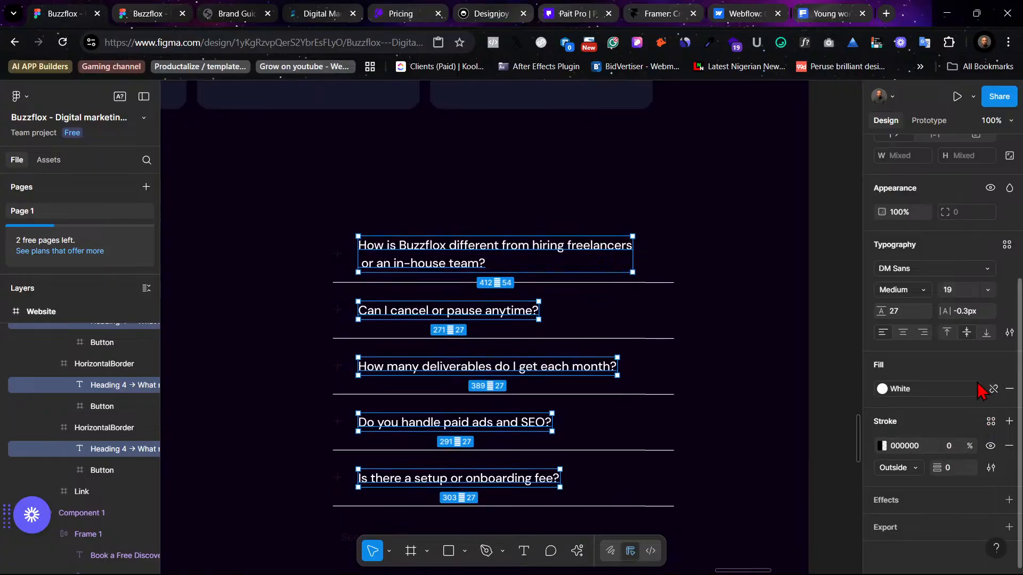
pyautogui.click(1006, 244)
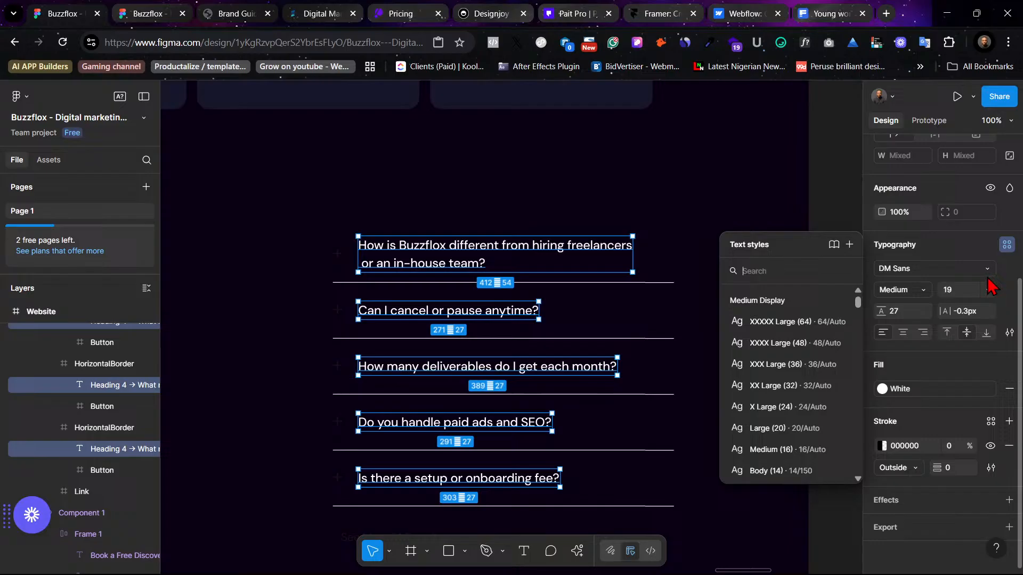
pyautogui.click(804, 453)
pyautogui.click(726, 252)
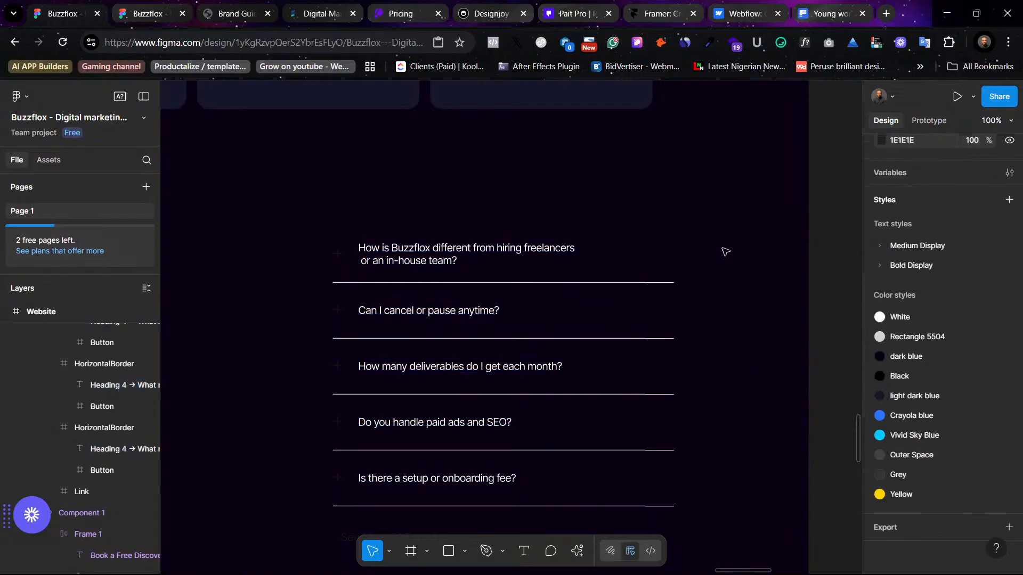
# Step: Apply the Grey colour style to the divider stroke of all five FAQ question rows
pyautogui.click(651, 290)
pyautogui.click(649, 285)
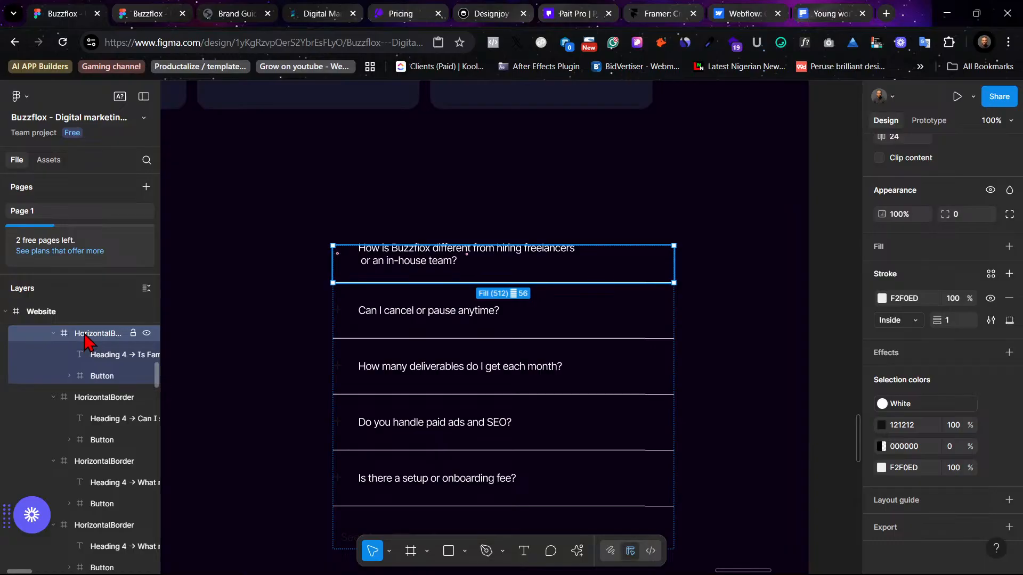
pyautogui.keyDown('shift'); pyautogui.click(99, 398); pyautogui.keyUp('shift')
pyautogui.click(93, 462)
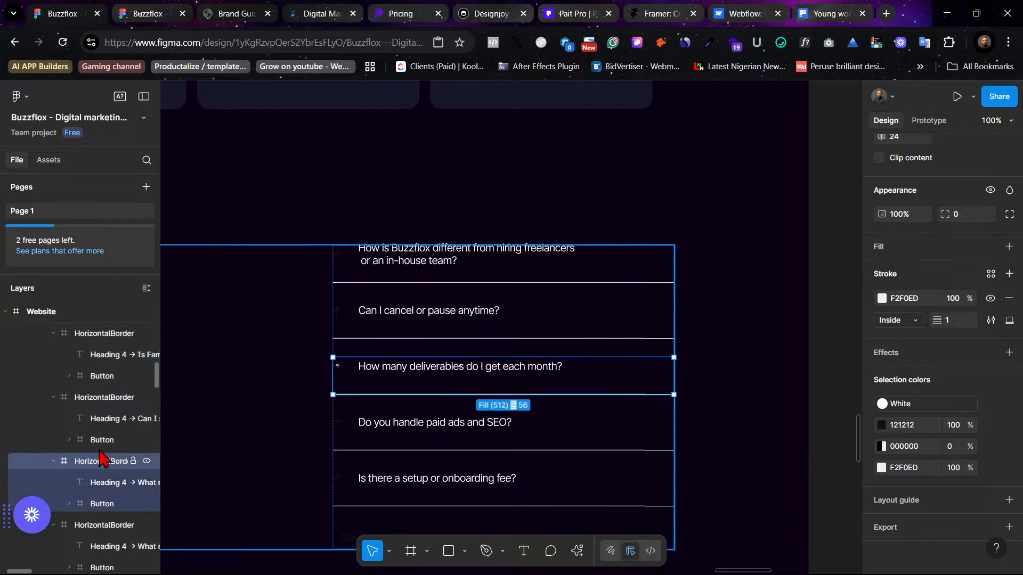
pyautogui.click(406, 272)
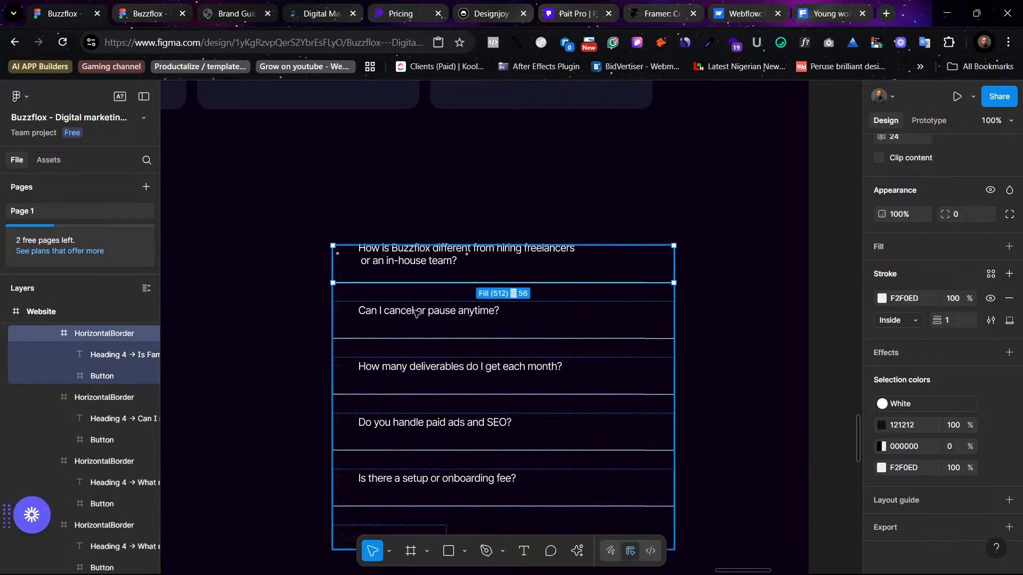
pyautogui.keyDown('shift'); pyautogui.click(418, 323); pyautogui.keyUp('shift')
pyautogui.keyDown('shift'); pyautogui.click(421, 371); pyautogui.keyUp('shift')
pyautogui.keyDown('shift'); pyautogui.click(532, 428); pyautogui.keyUp('shift')
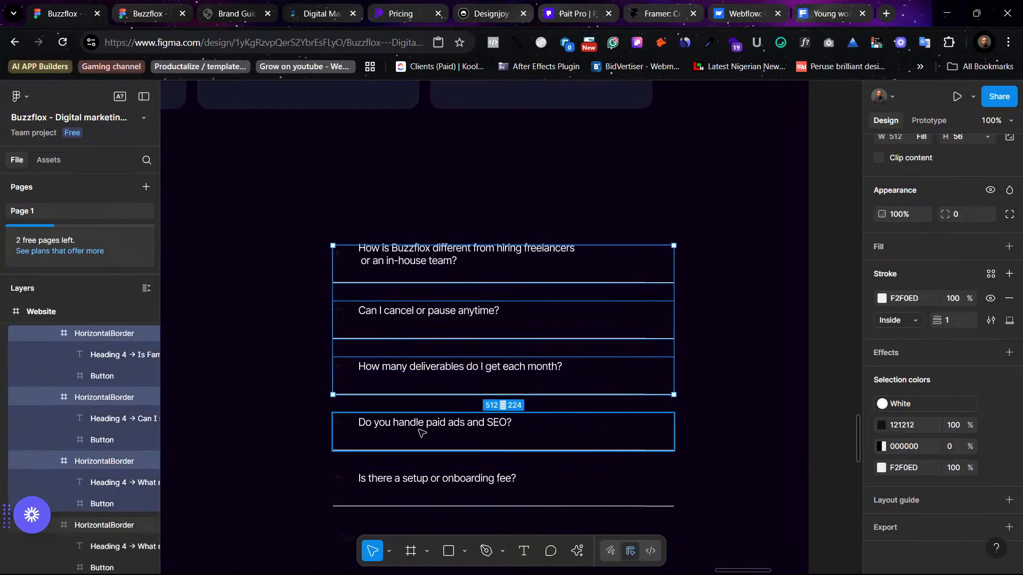
pyautogui.keyDown('shift'); pyautogui.click(411, 480); pyautogui.keyUp('shift')
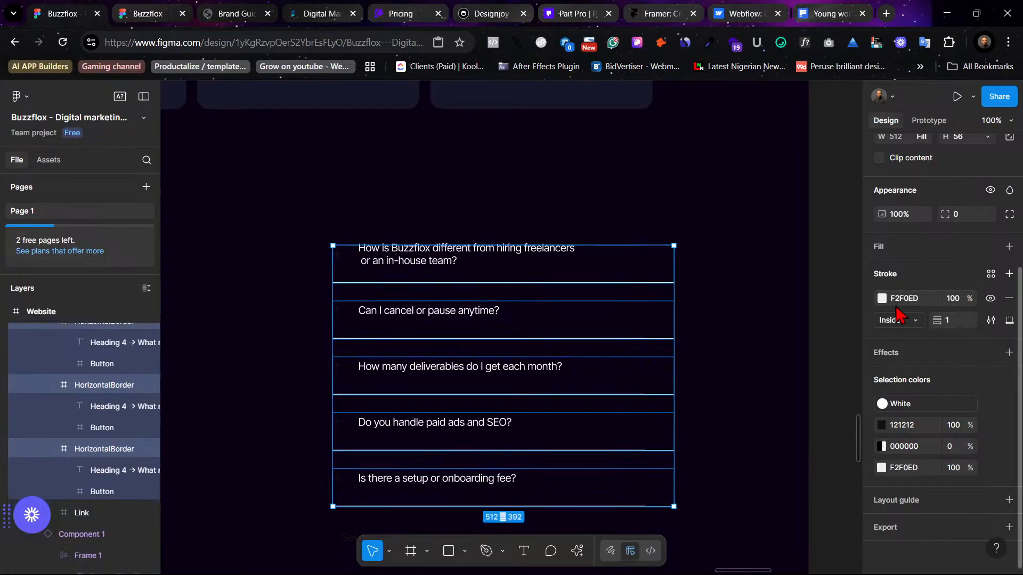
pyautogui.click(991, 275)
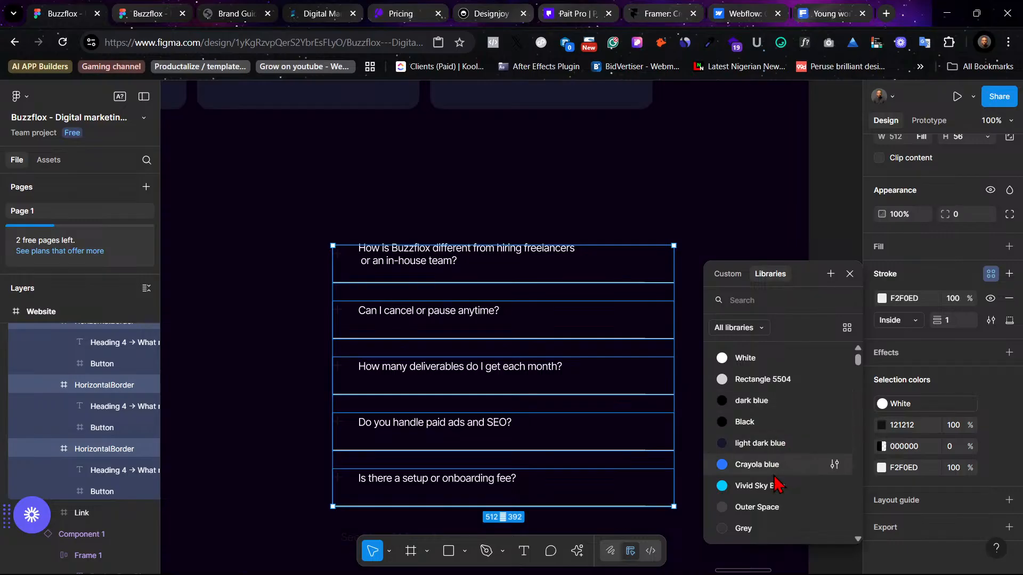
pyautogui.click(778, 528)
pyautogui.click(775, 288)
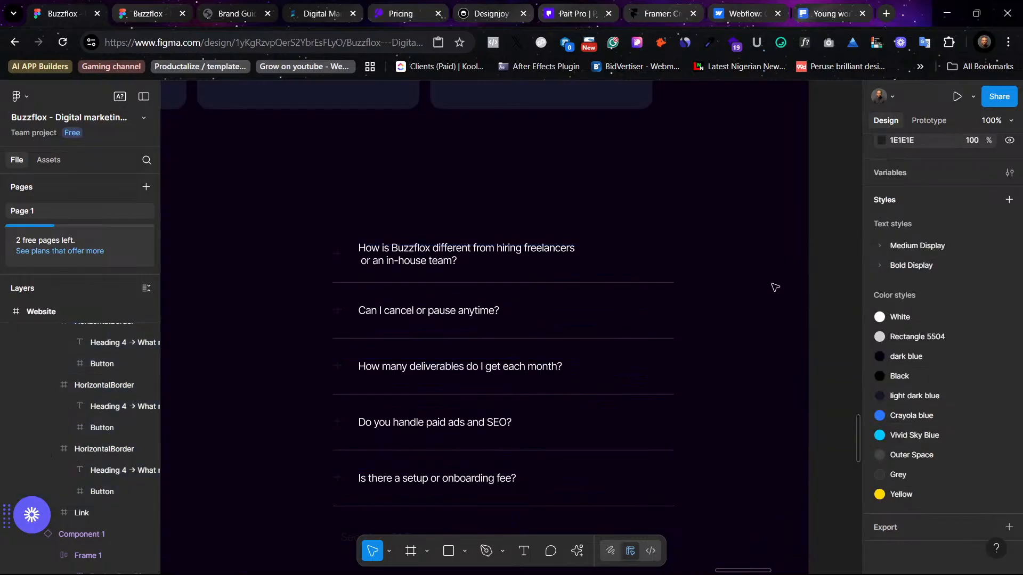
# Step: Recolour the plus icons beside all five FAQ questions with the White colour style
pyautogui.hscroll(-5, 793, 271)
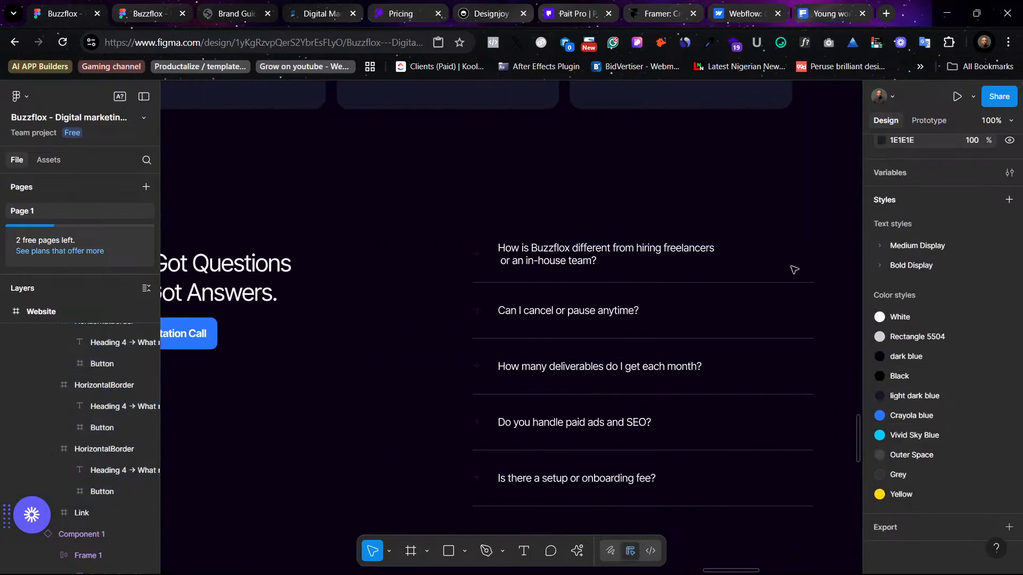
pyautogui.hscroll(-1, 794, 270)
pyautogui.hscroll(-3, 793, 270)
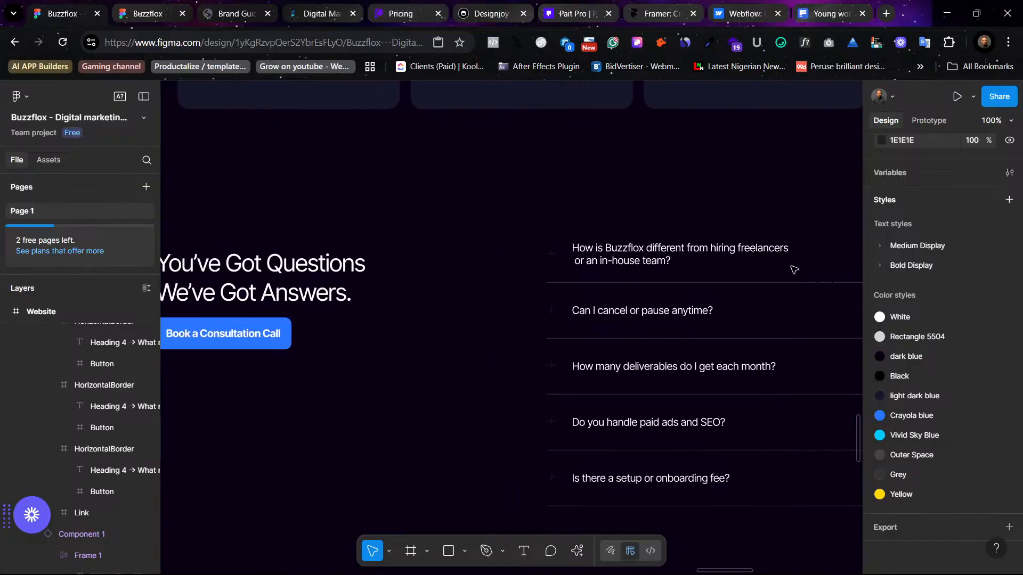
pyautogui.click(529, 257)
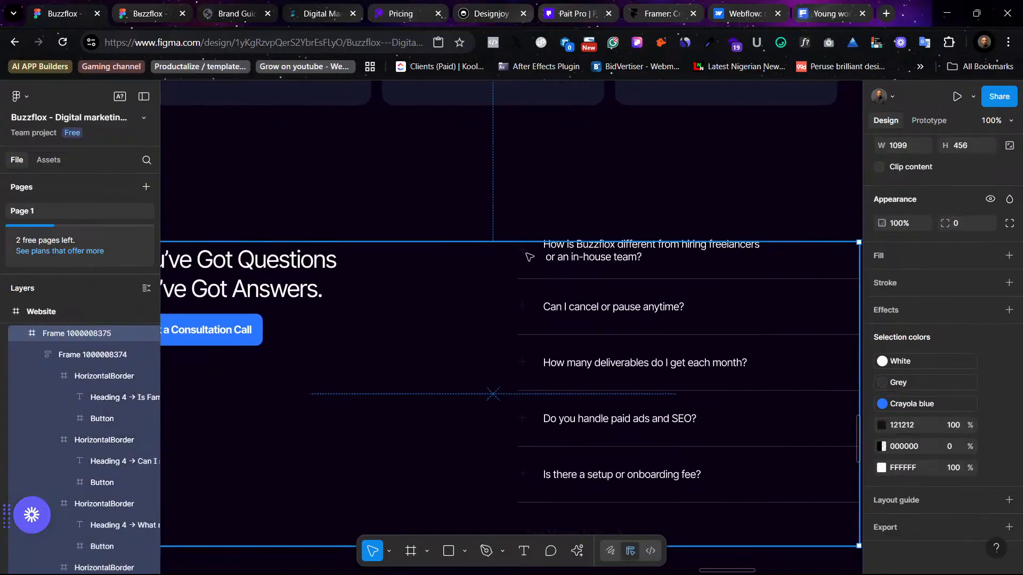
pyautogui.click(529, 257)
pyautogui.click(529, 257)
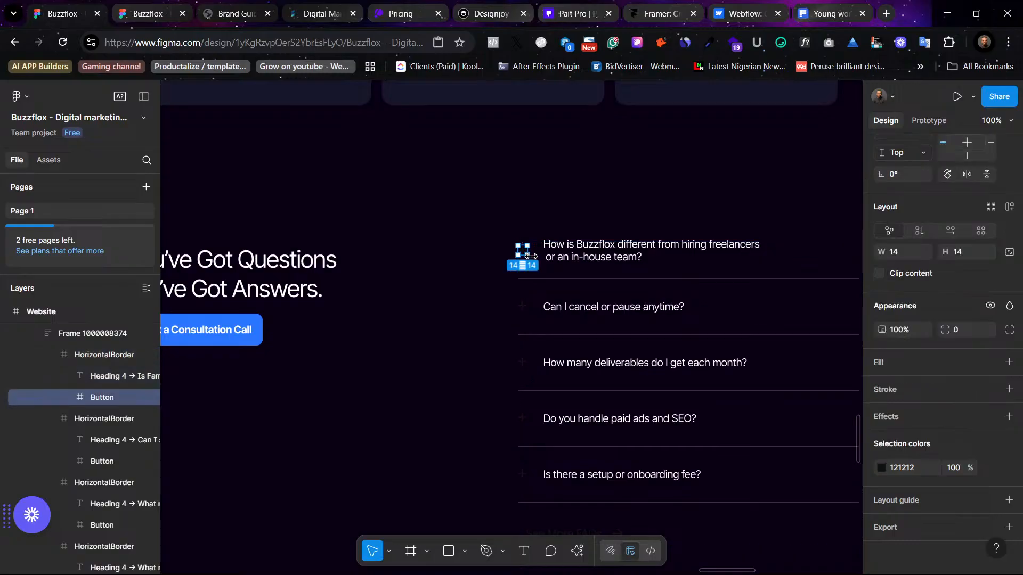
pyautogui.keyDown('shift'); pyautogui.click(527, 309); pyautogui.keyUp('shift')
pyautogui.keyDown('shift'); pyautogui.click(527, 309); pyautogui.keyUp('shift')
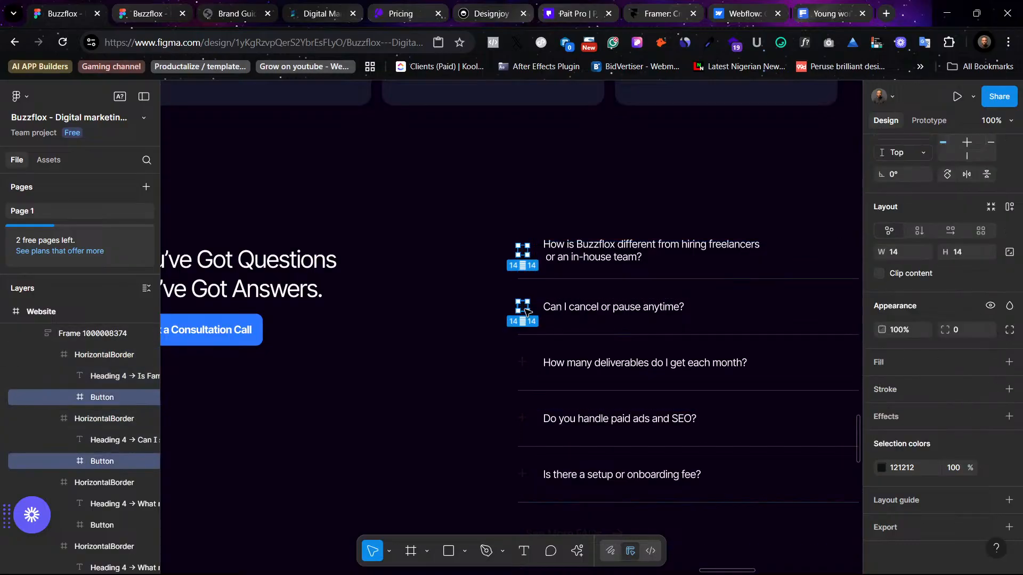
pyautogui.keyDown('shift'); pyautogui.click(530, 368); pyautogui.keyUp('shift')
pyautogui.keyDown('shift'); pyautogui.click(530, 368); pyautogui.keyUp('shift')
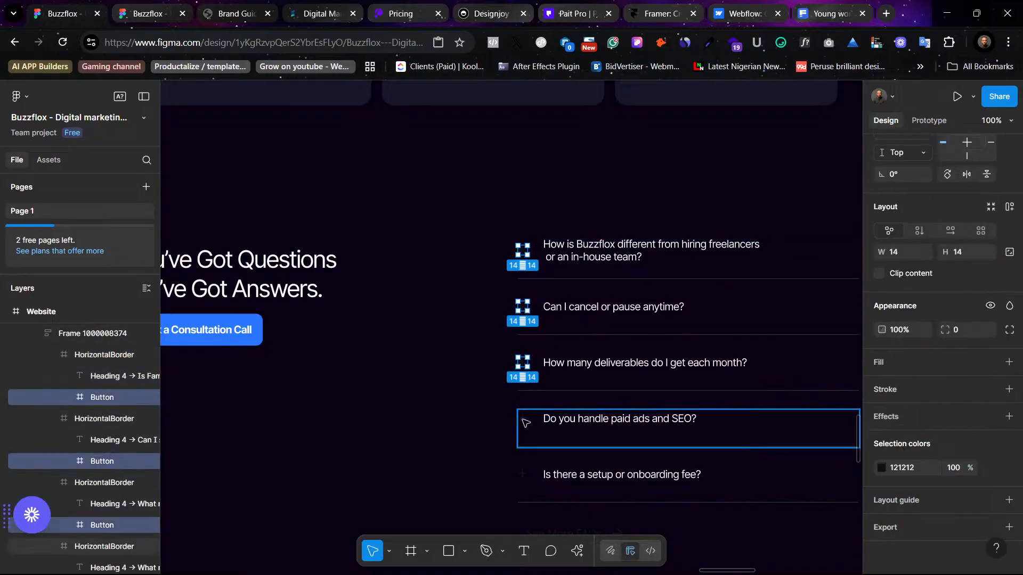
pyautogui.keyDown('shift'); pyautogui.click(529, 424); pyautogui.keyUp('shift')
pyautogui.keyDown('shift'); pyautogui.click(529, 425); pyautogui.keyUp('shift')
pyautogui.keyDown('shift'); pyautogui.click(529, 477); pyautogui.keyUp('shift')
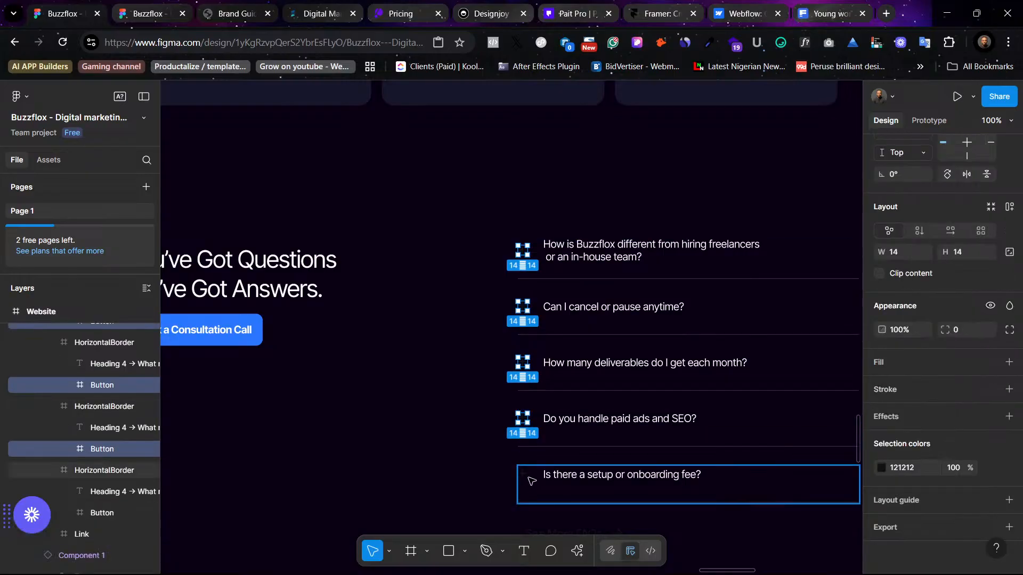
pyautogui.keyDown('shift'); pyautogui.click(529, 477); pyautogui.keyUp('shift')
pyautogui.scroll(-2, 554, 485)
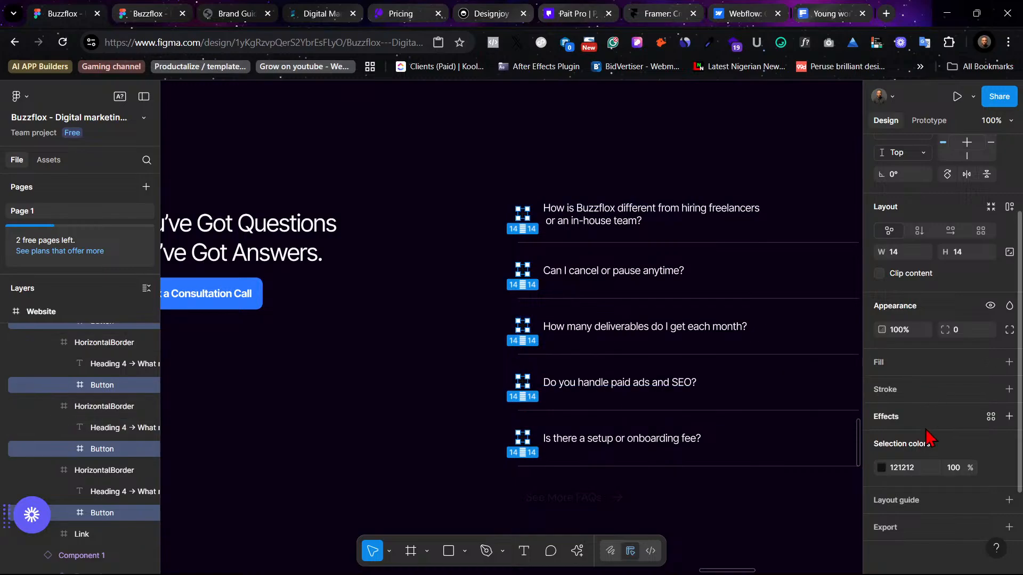
pyautogui.click(991, 468)
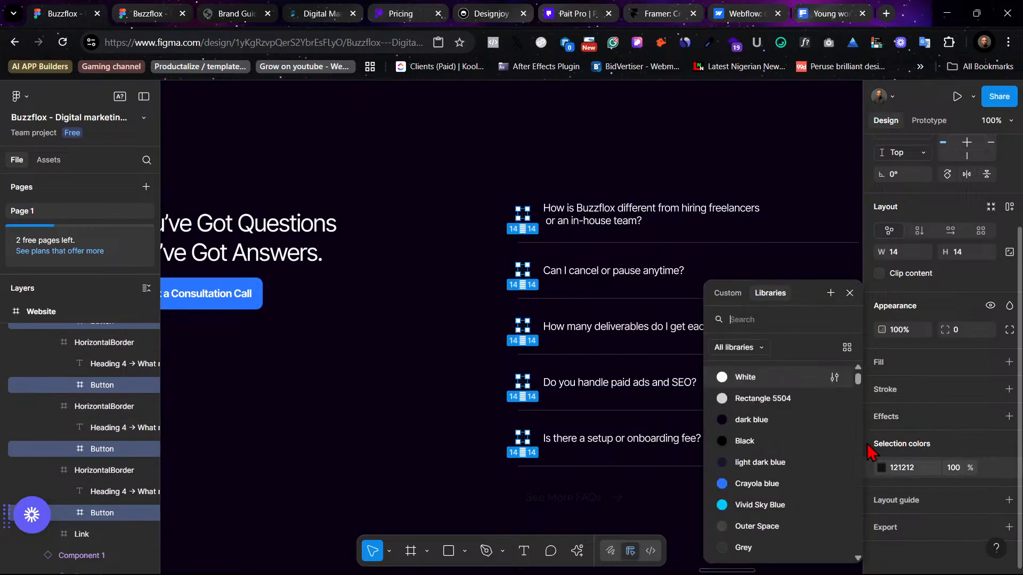
pyautogui.click(753, 379)
pyautogui.click(575, 178)
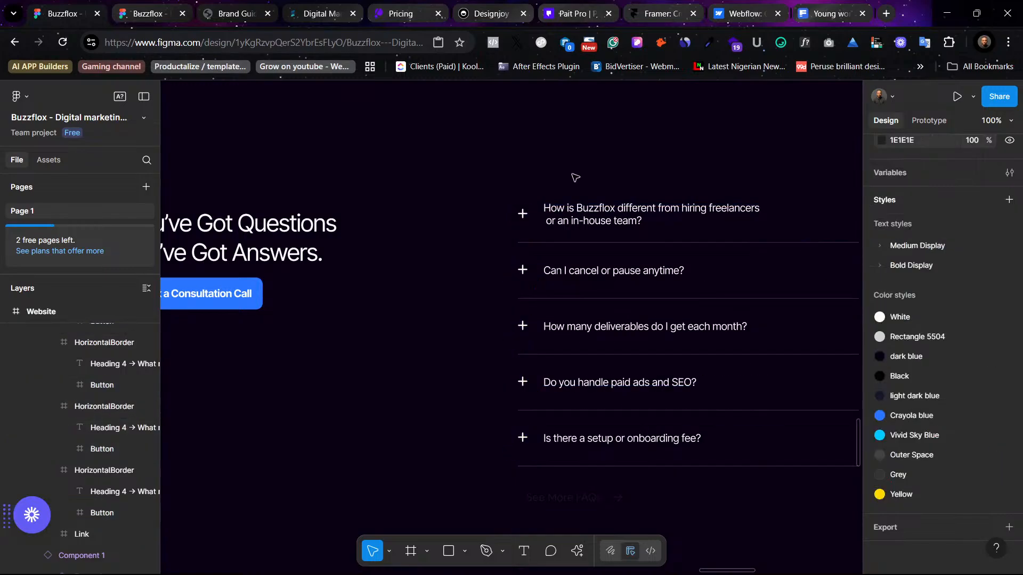
# Step: Delete the See More FAQs link below the last FAQ question
pyautogui.hscroll(4, 584, 179)
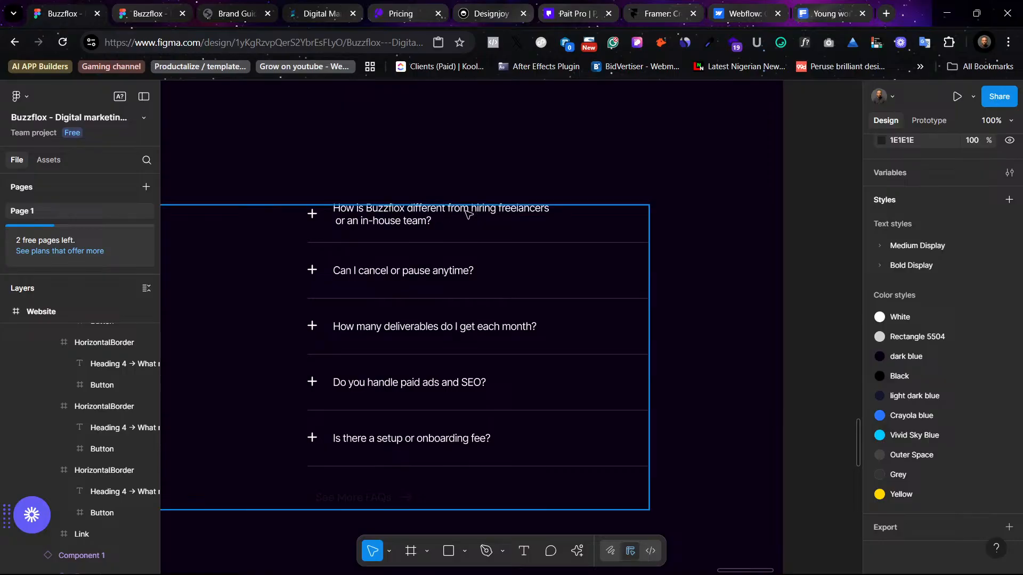
pyautogui.hscroll(-5, 509, 214)
pyautogui.hscroll(4, 509, 214)
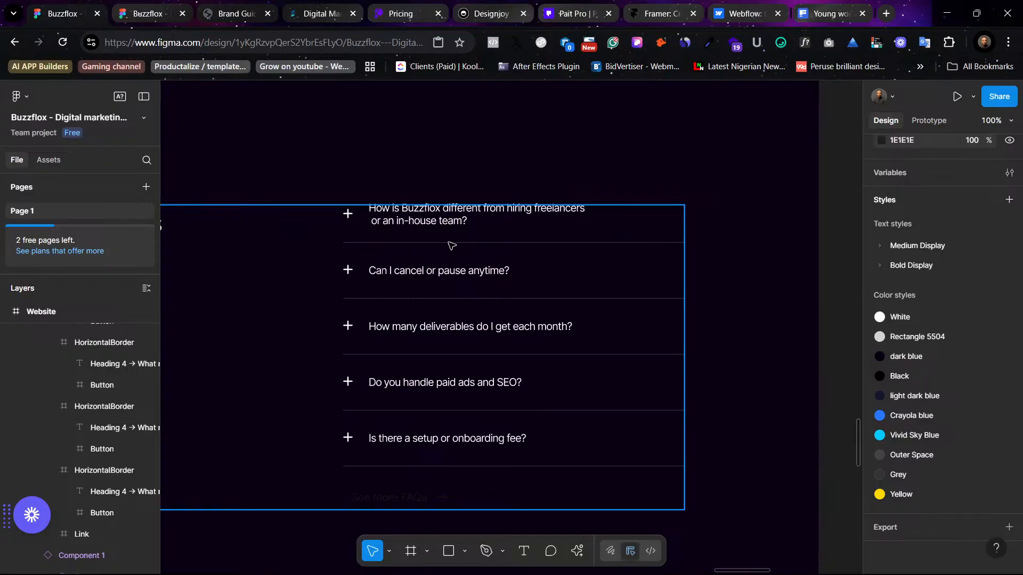
pyautogui.hscroll(-3, 635, 233)
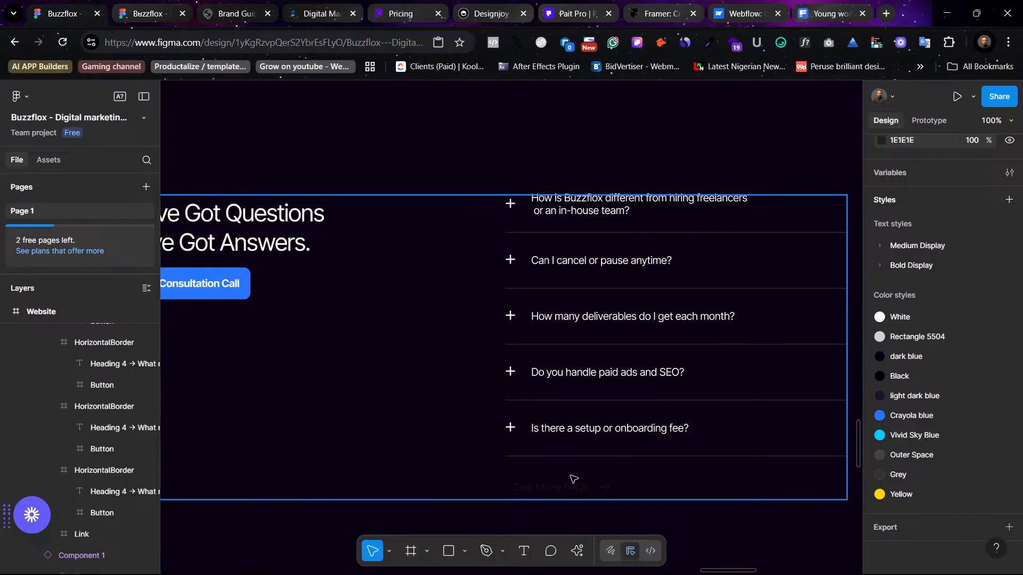
pyautogui.click(572, 478)
pyautogui.click(571, 475)
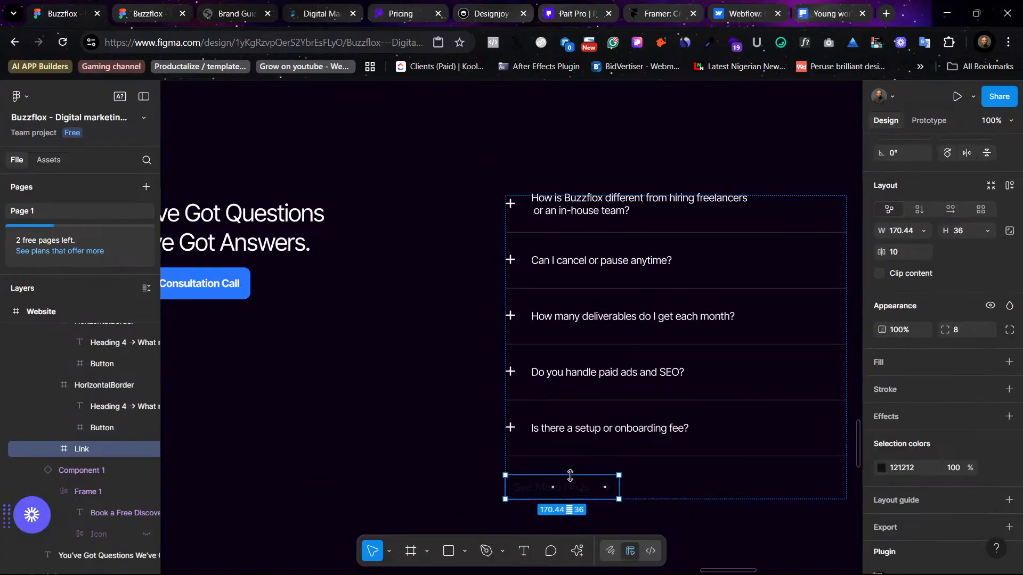
pyautogui.press('Delete')
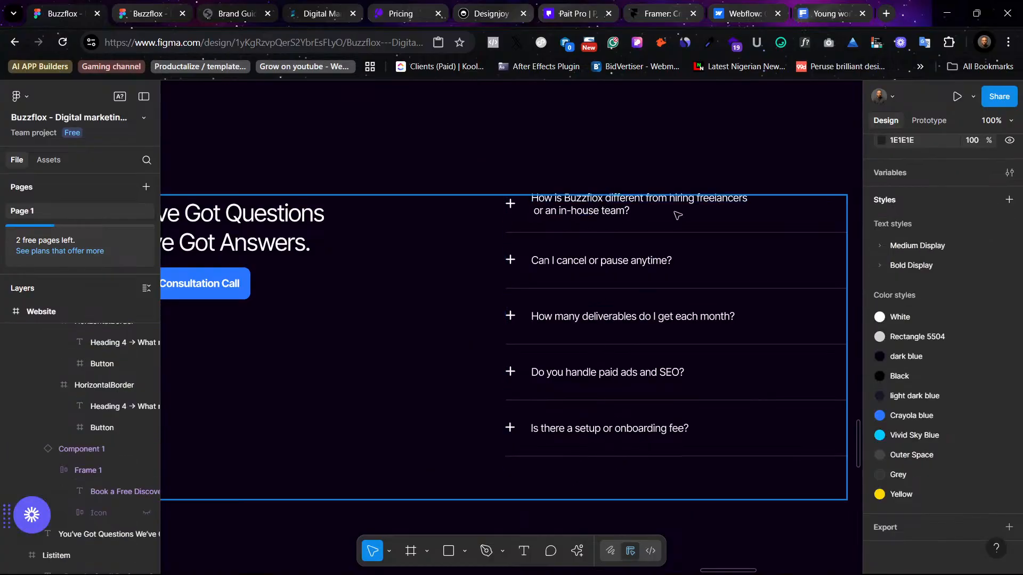
# Step: Move the FAQ section so its left edge lines up with the testimonial cards above it
pyautogui.press('-')
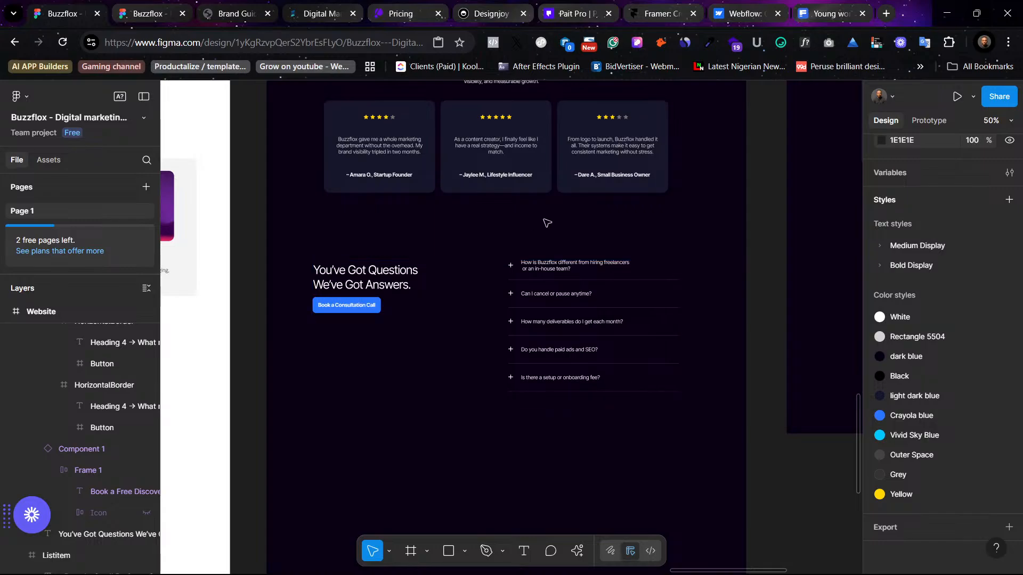
pyautogui.moveTo(557, 294)
pyautogui.mouseDown()
pyautogui.moveTo(573, 300)
pyautogui.moveTo(546, 324)
pyautogui.moveTo(544, 308)
pyautogui.mouseUp()
pyautogui.click(673, 409)
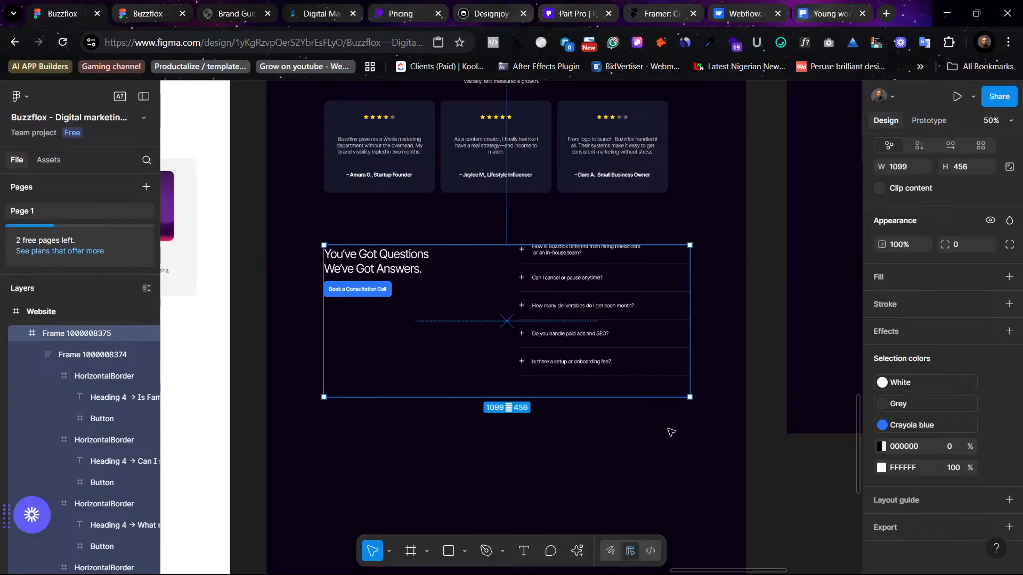
pyautogui.click(652, 419)
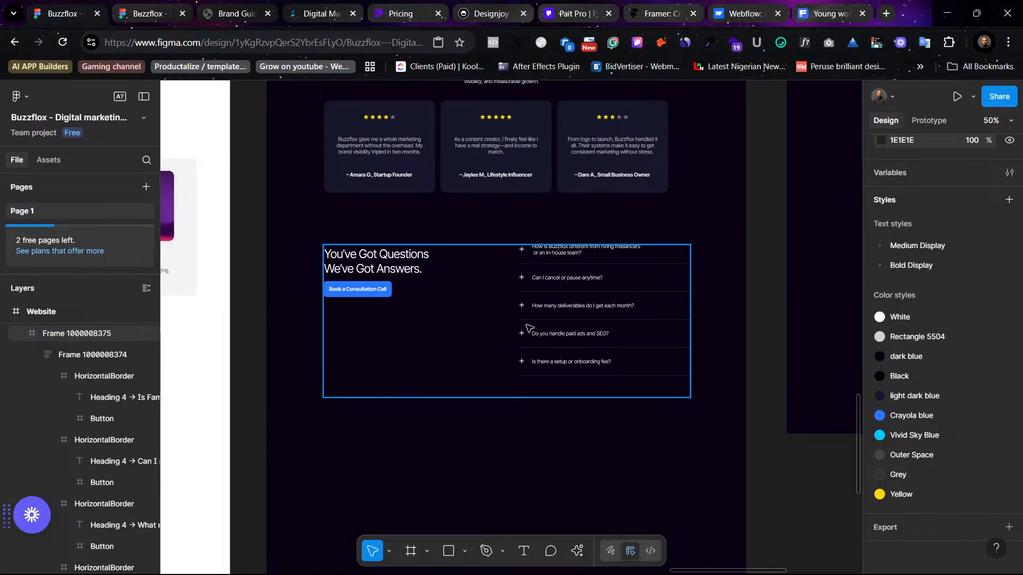
pyautogui.click(703, 373)
# Step: Place a copy of the FAQ section below the testimonial cards on the second dark homepage
pyautogui.scroll(6, 697, 439)
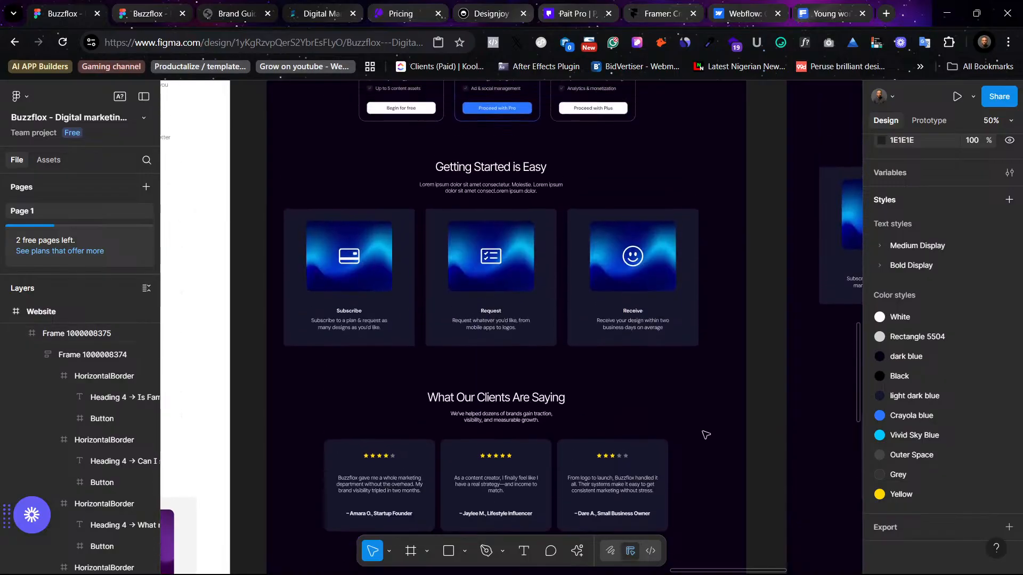
pyautogui.scroll(-5, 704, 434)
pyautogui.hscroll(4, 692, 331)
pyautogui.scroll(1, 490, 343)
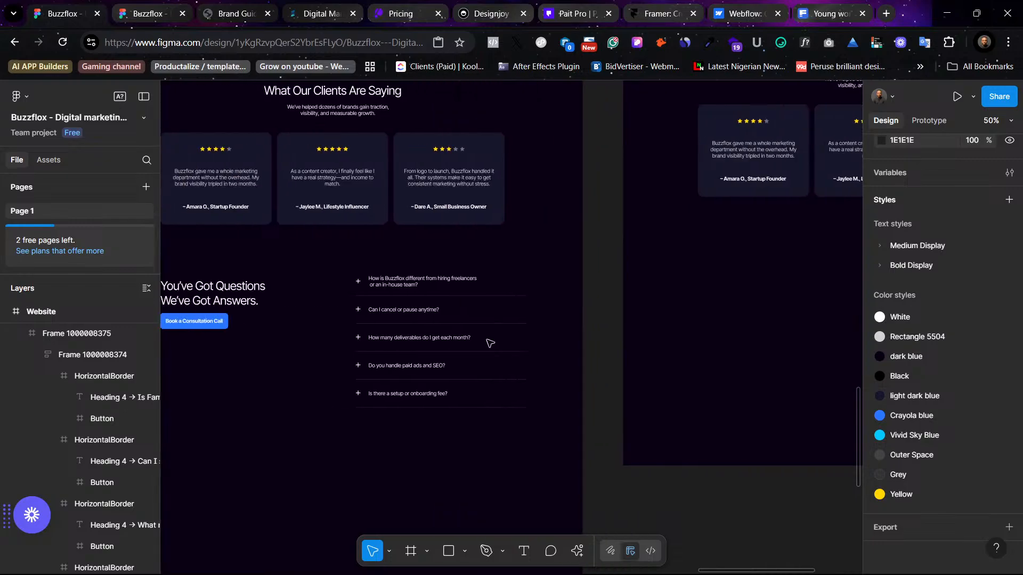
pyautogui.hscroll(-1, 490, 343)
pyautogui.click(414, 335)
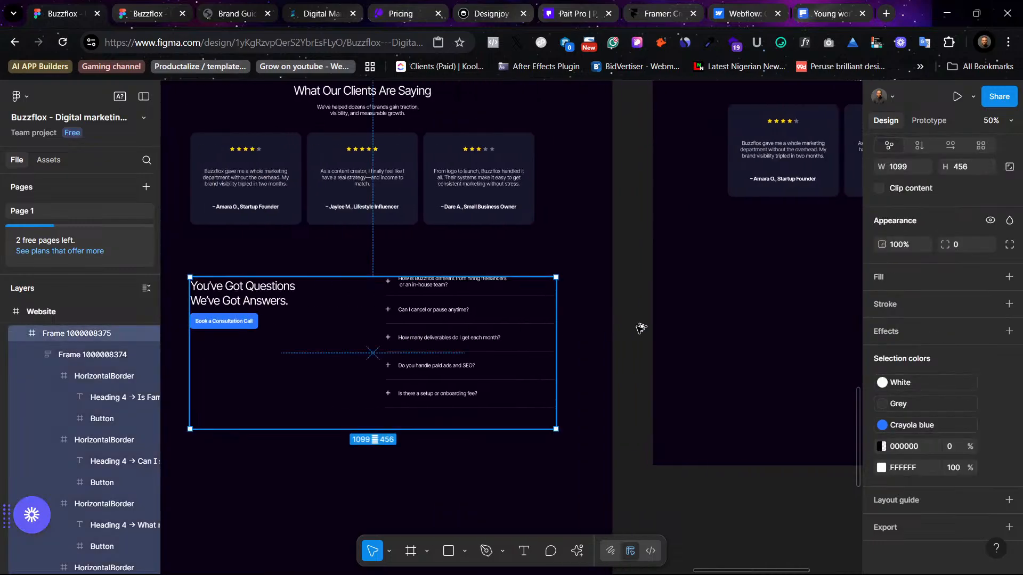
pyautogui.moveTo(641, 328); pyautogui.dragTo(702, 304)
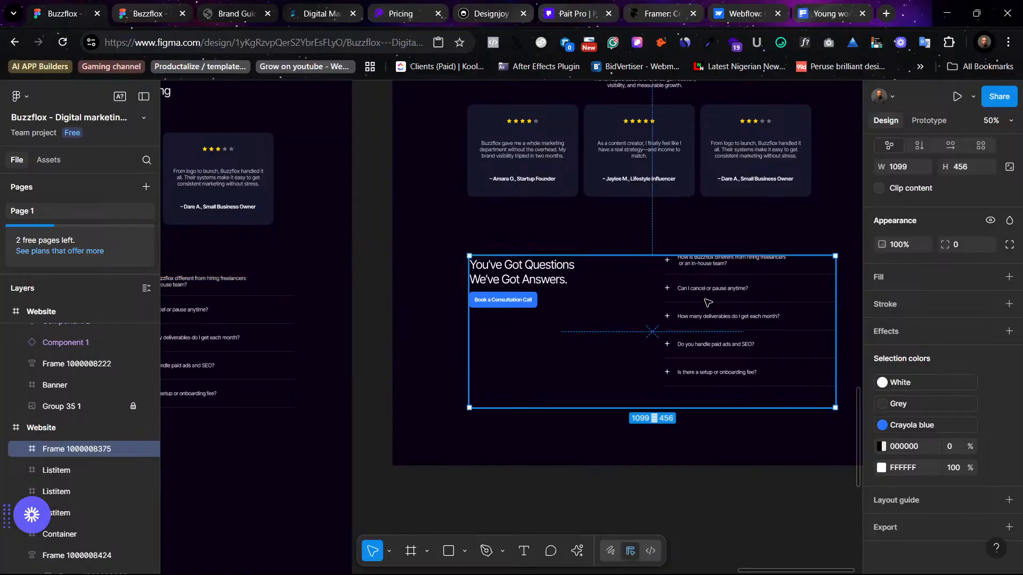
pyautogui.scroll(7, 650, 181)
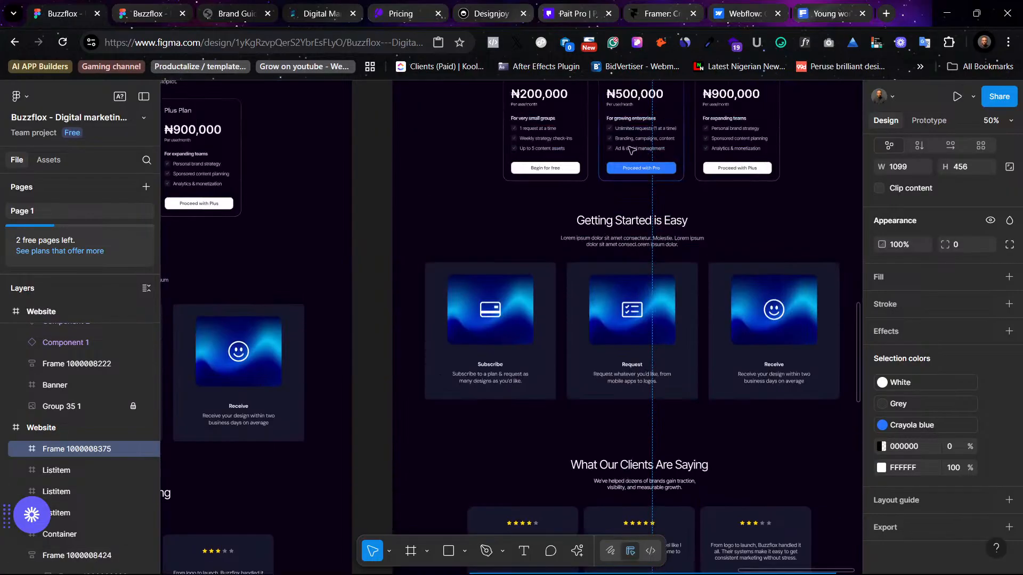
pyautogui.scroll(3, 632, 150)
pyautogui.scroll(-7, 590, 235)
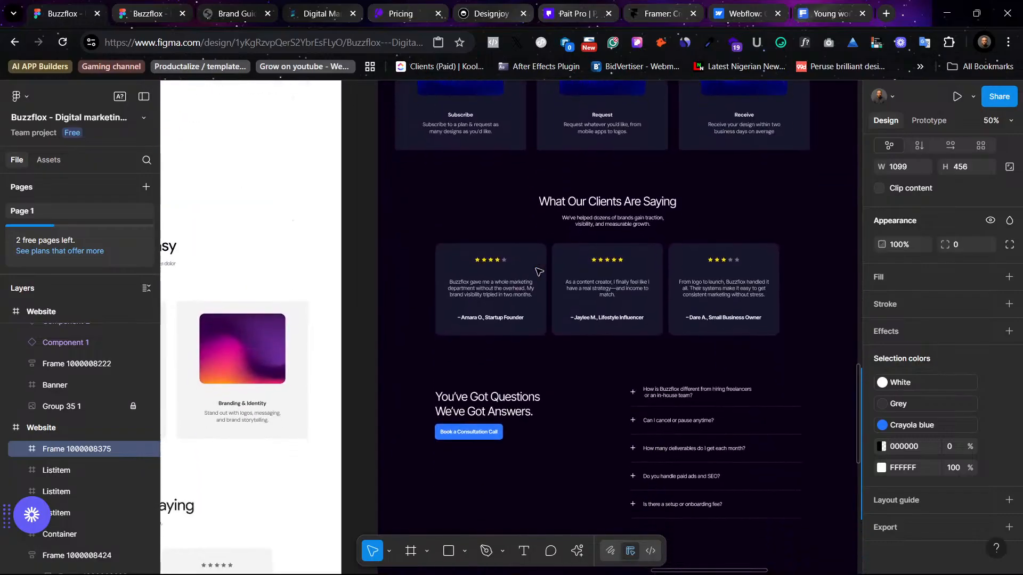
# Step: Place a copy of the light homepage's Lorem footer on the canvas below the first dark homepage
pyautogui.scroll(-3, 538, 272)
pyautogui.hscroll(-3, 539, 269)
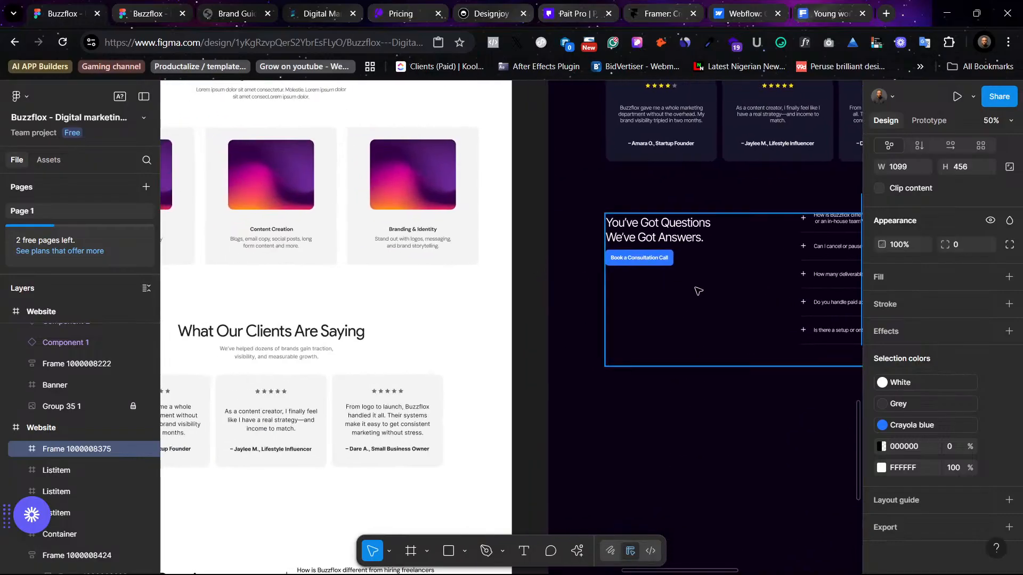
pyautogui.scroll(-8, 581, 314)
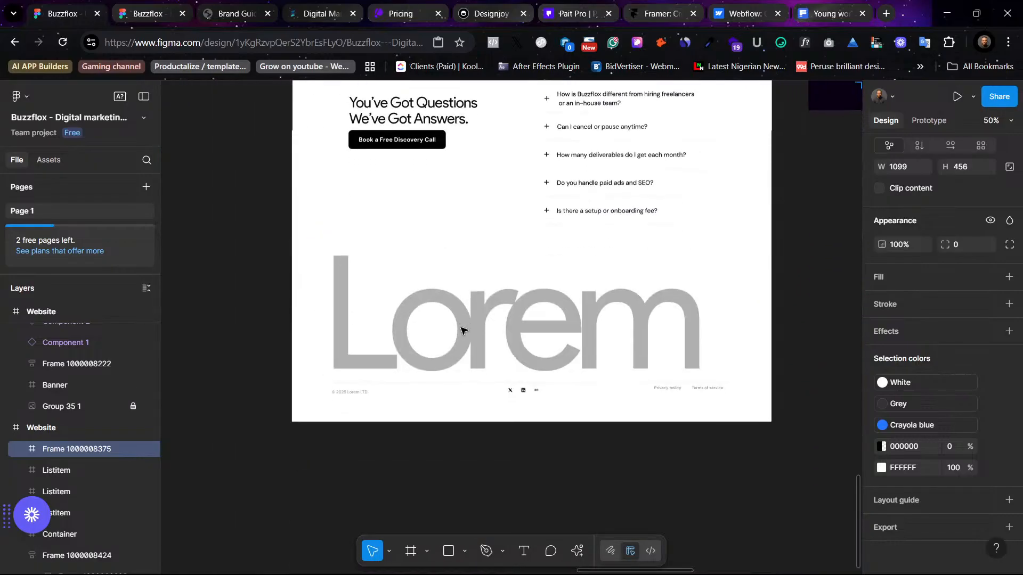
pyautogui.click(575, 313)
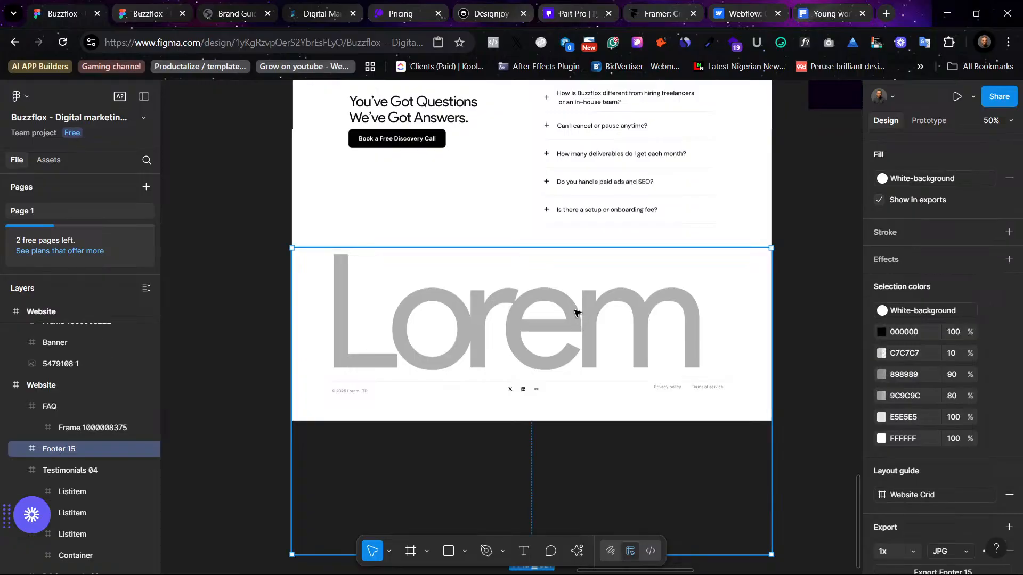
pyautogui.hscroll(8, 576, 311)
pyautogui.scroll(2, 576, 313)
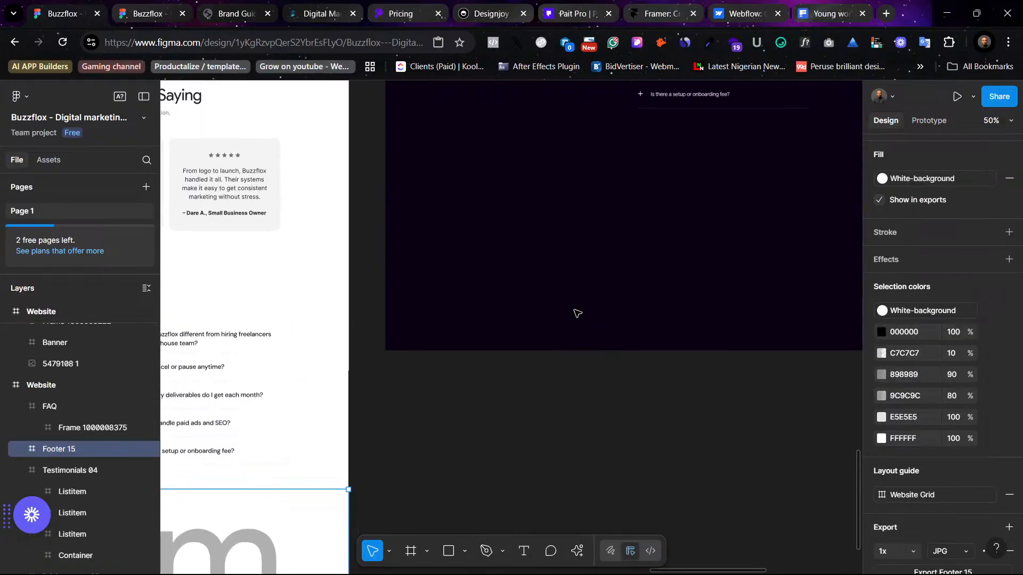
pyautogui.hscroll(-7, 510, 348)
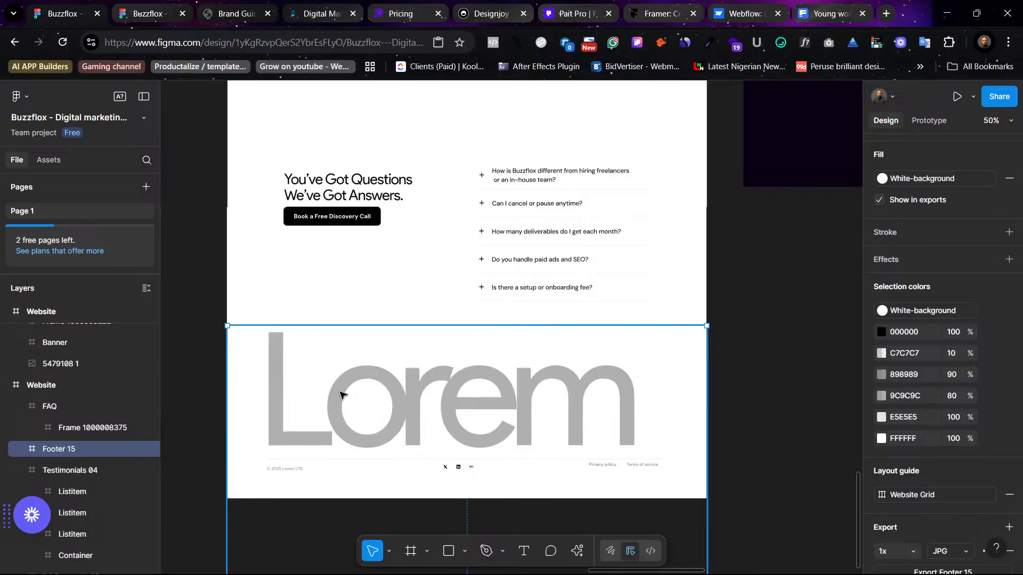
pyautogui.moveTo(341, 394); pyautogui.dragTo(731, 298)
pyautogui.hscroll(3, 762, 372)
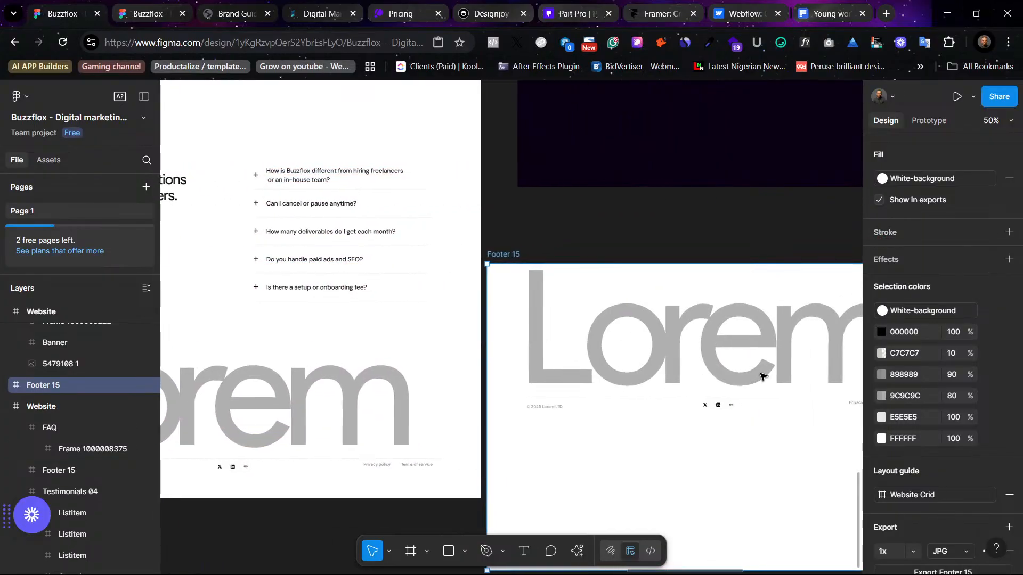
pyautogui.scroll(-1, 721, 343)
pyautogui.press('Escape')
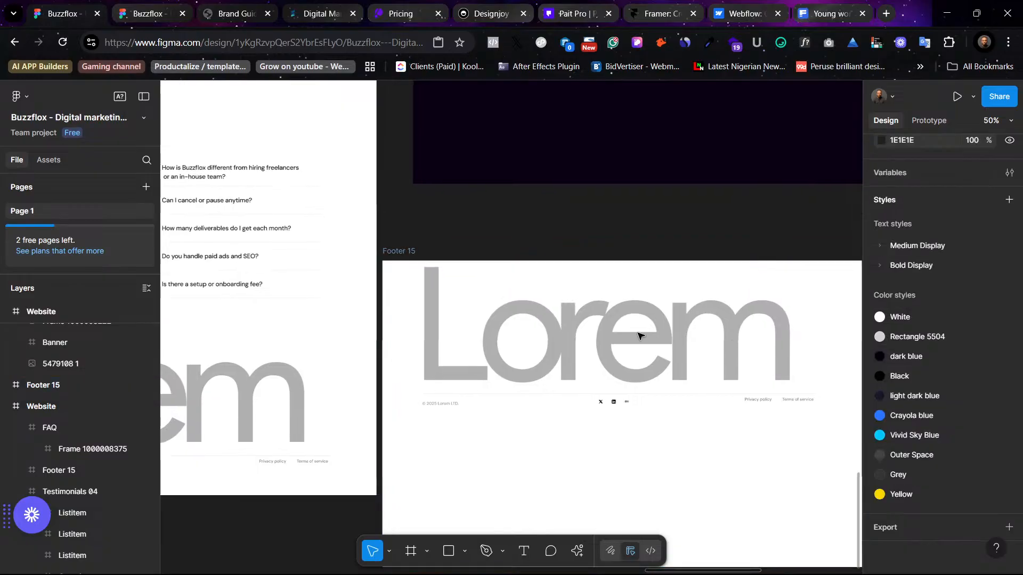
# Step: Group the copied footer's horizontal divider, copyright text, social icons, Privacy policy and Terms of service links
pyautogui.click(418, 260)
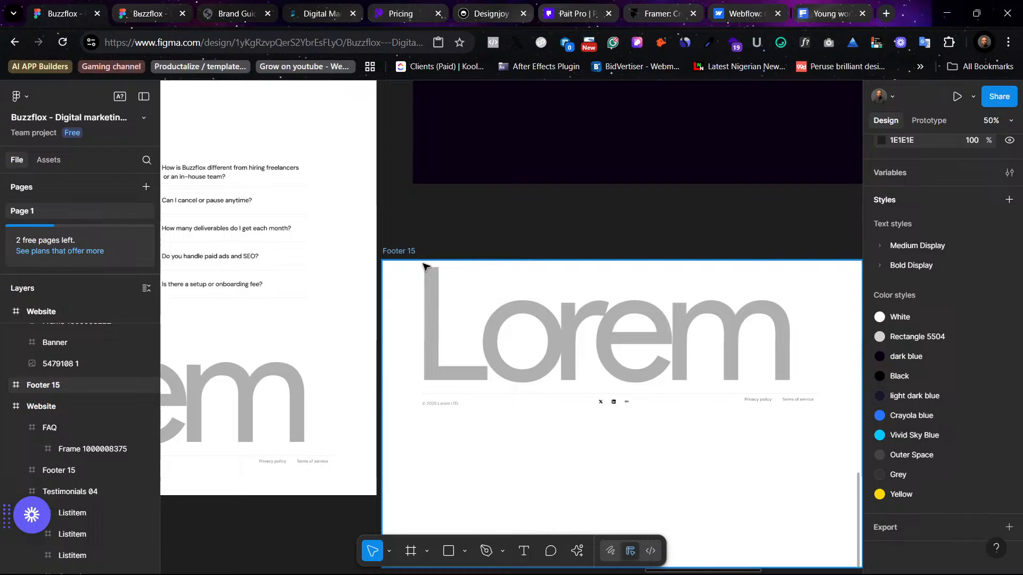
pyautogui.click(426, 404)
pyautogui.click(424, 393)
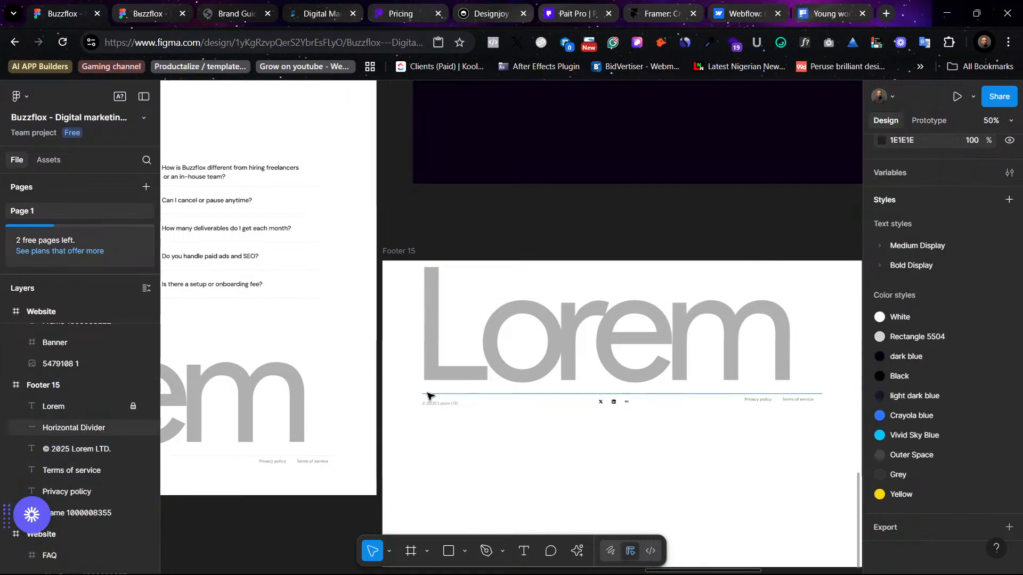
pyautogui.click(428, 395)
pyautogui.keyDown('shift'); pyautogui.click(440, 404); pyautogui.keyUp('shift')
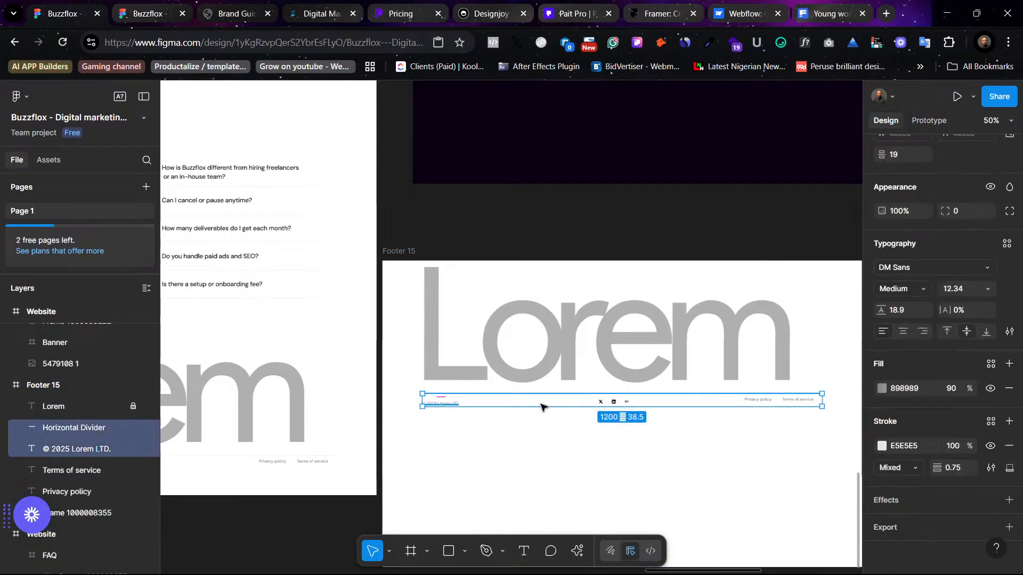
pyautogui.keyDown('shift'); pyautogui.click(604, 406); pyautogui.keyUp('shift')
pyautogui.keyDown('shift'); pyautogui.click(759, 401); pyautogui.keyUp('shift')
pyautogui.keyDown('shift'); pyautogui.click(805, 402); pyautogui.keyUp('shift')
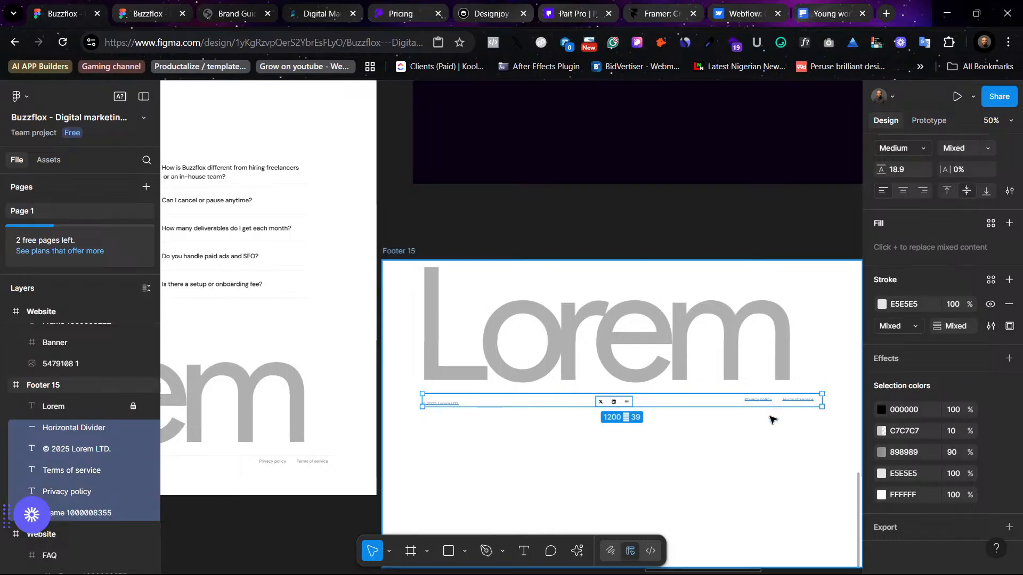
pyautogui.hotkey('ctrl', 'g')
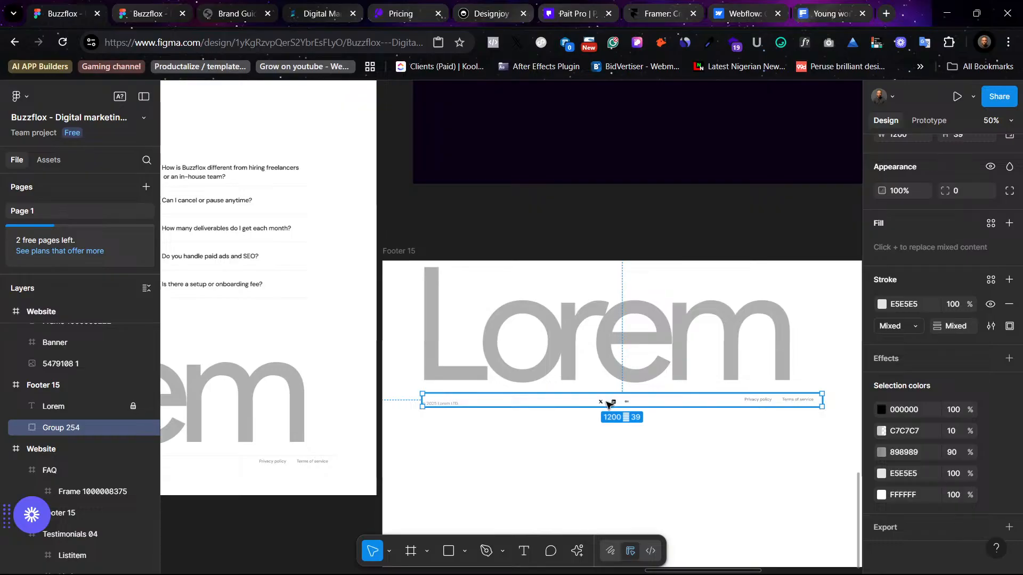
# Step: Move the grouped footer row out of the copied footer into the empty area at the bottom of the first dark homepage
pyautogui.moveTo(607, 405); pyautogui.dragTo(634, 140)
pyautogui.hscroll(5, 748, 205)
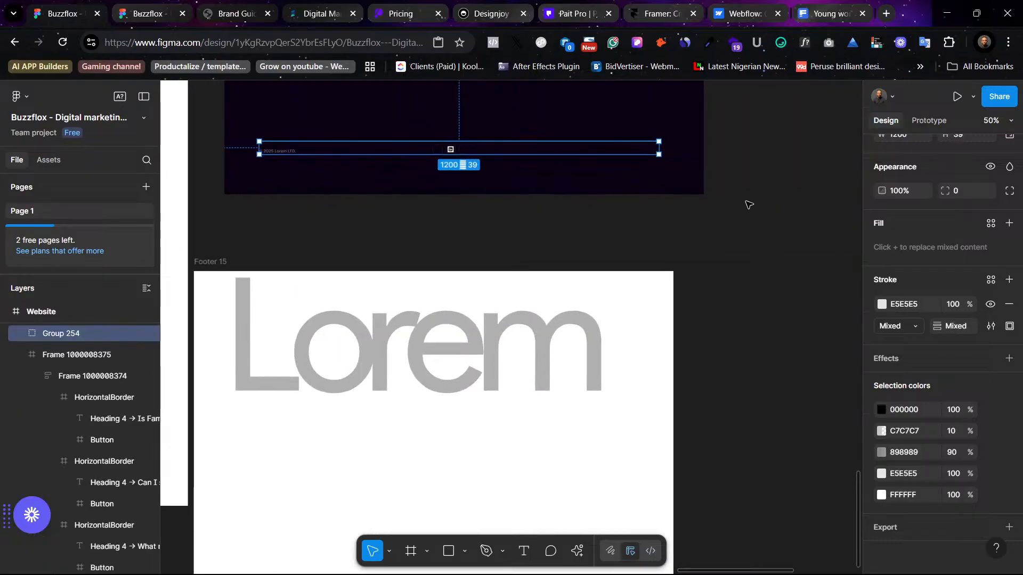
pyautogui.scroll(-2, 670, 365)
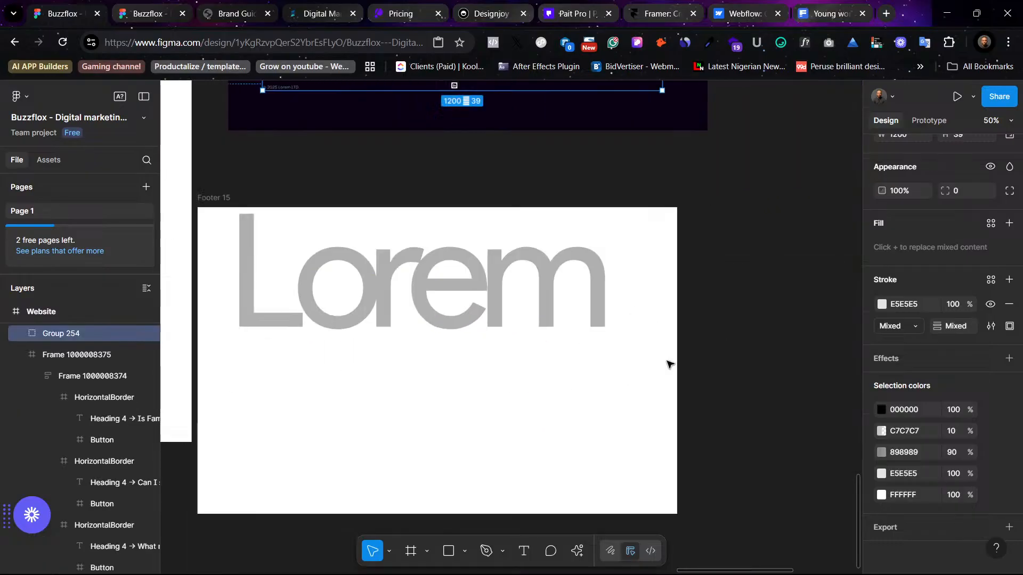
pyautogui.scroll(-2, 497, 228)
pyautogui.scroll(8, 628, 201)
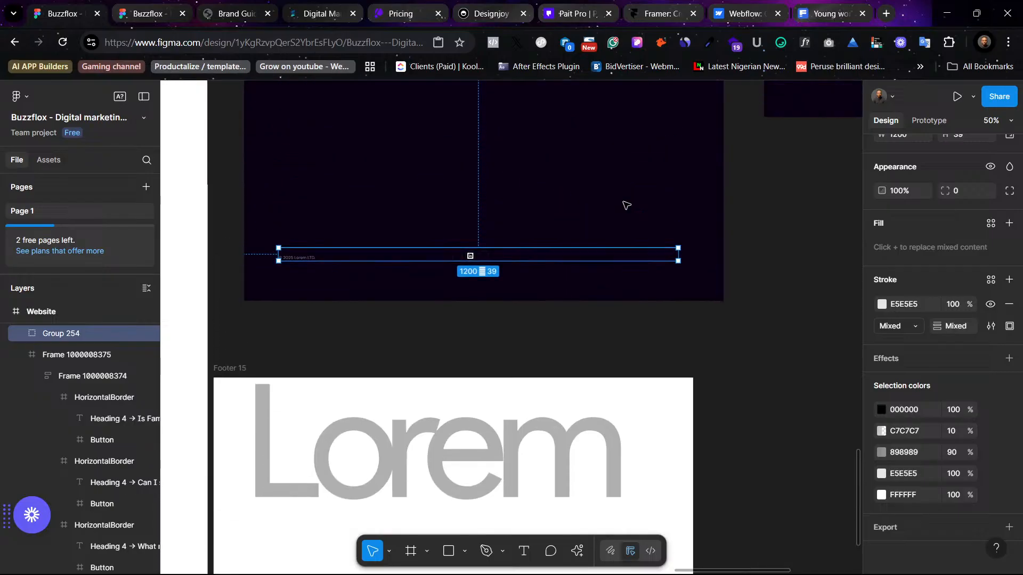
pyautogui.scroll(1, 627, 206)
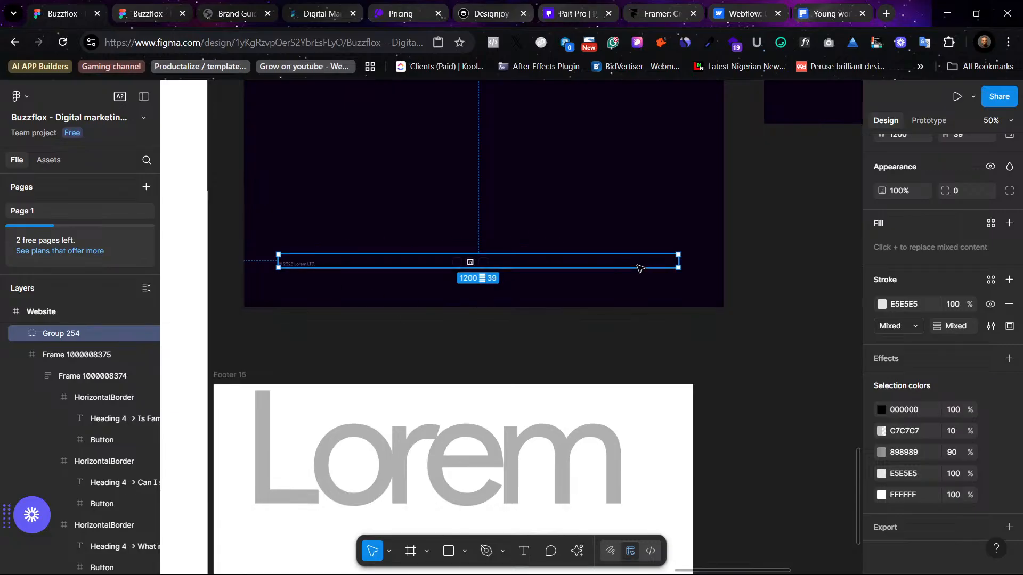
pyautogui.scroll(3, 634, 330)
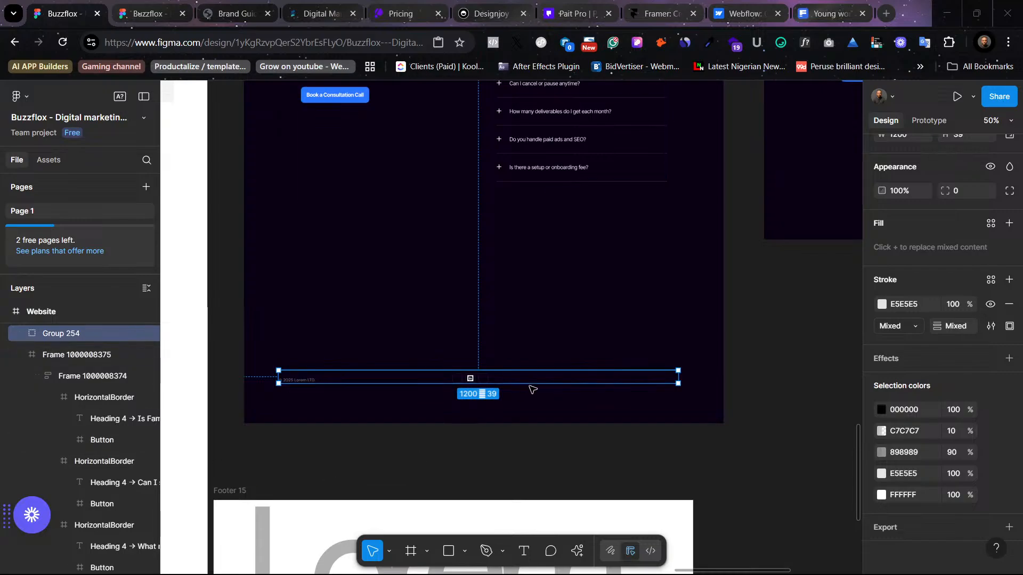
pyautogui.press('Escape')
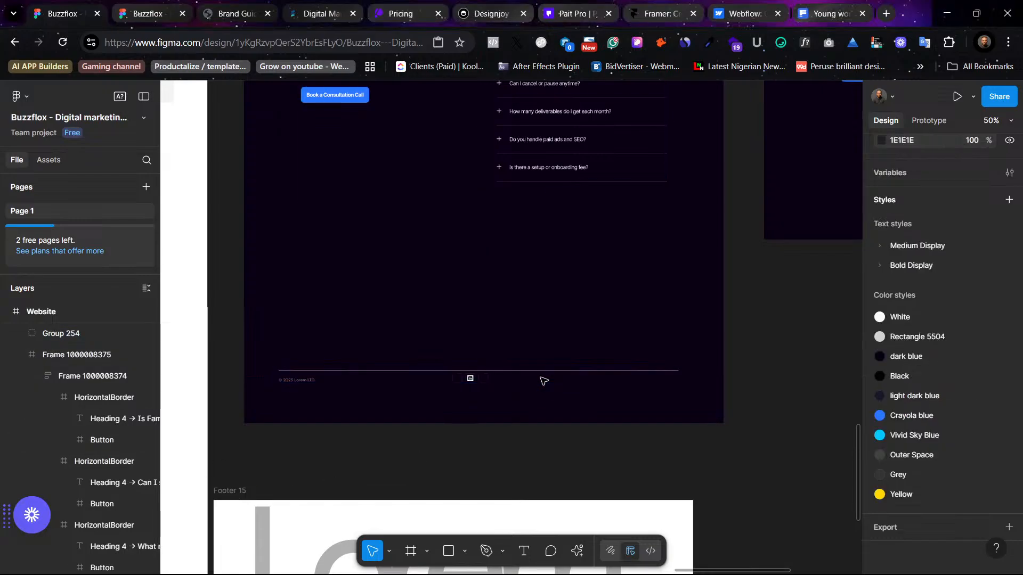
# Step: Recolour the horizontal divider above the dark homepage's copyright row with the Grey colour style
pyautogui.hotkey('shift', '0')
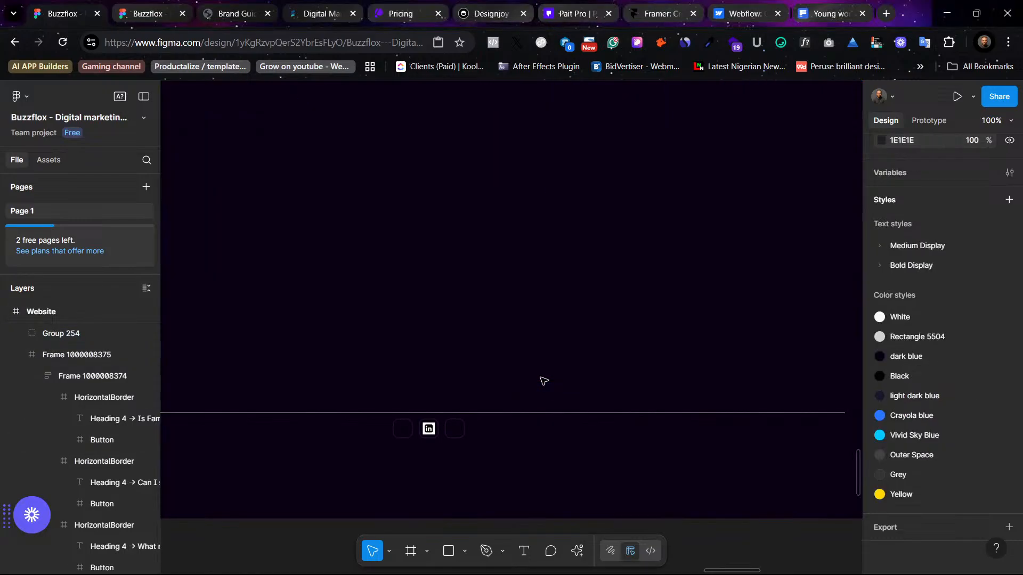
pyautogui.scroll(-2, 591, 422)
pyautogui.hscroll(-4, 591, 422)
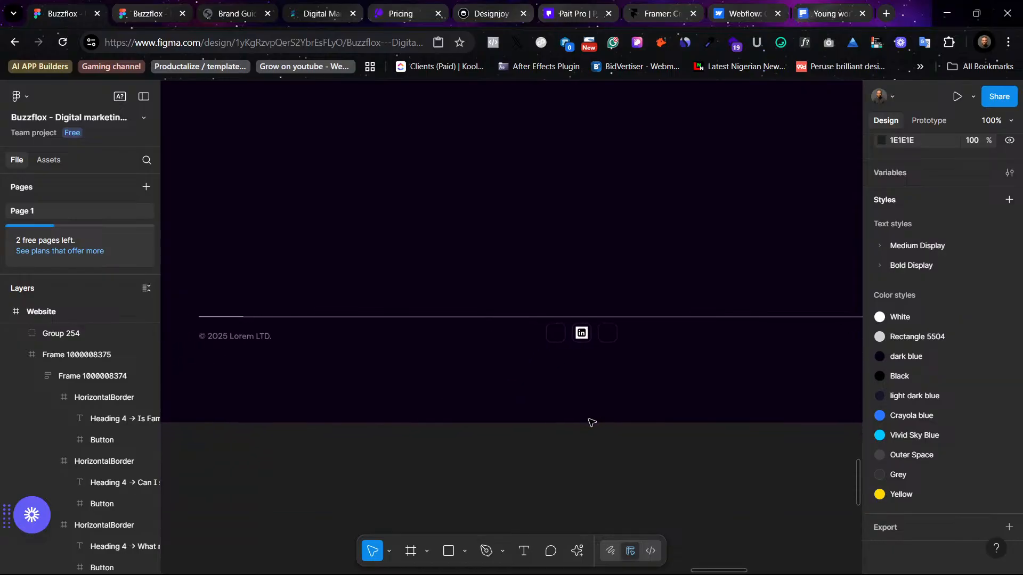
pyautogui.hscroll(-2, 586, 418)
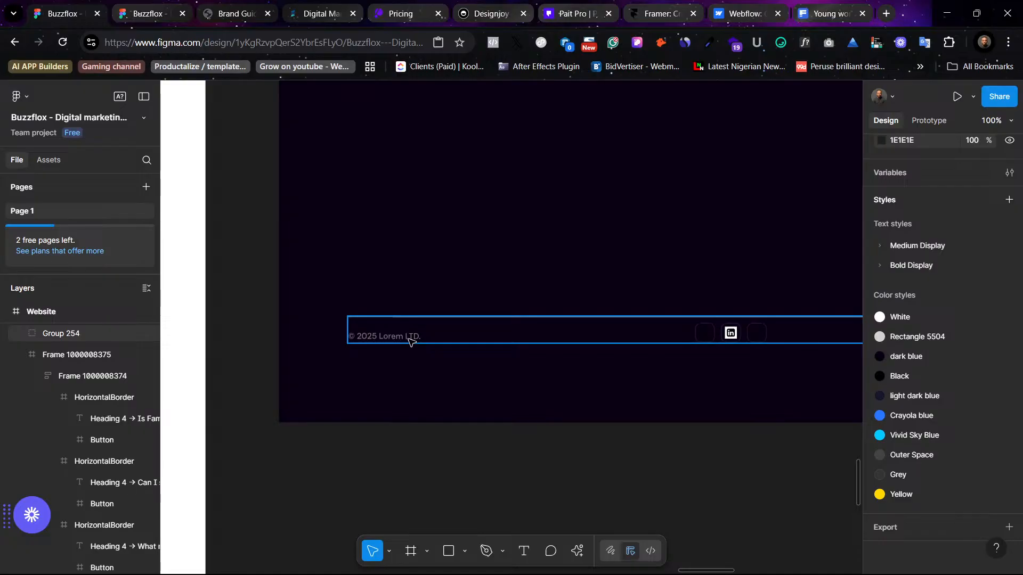
pyautogui.click(409, 341)
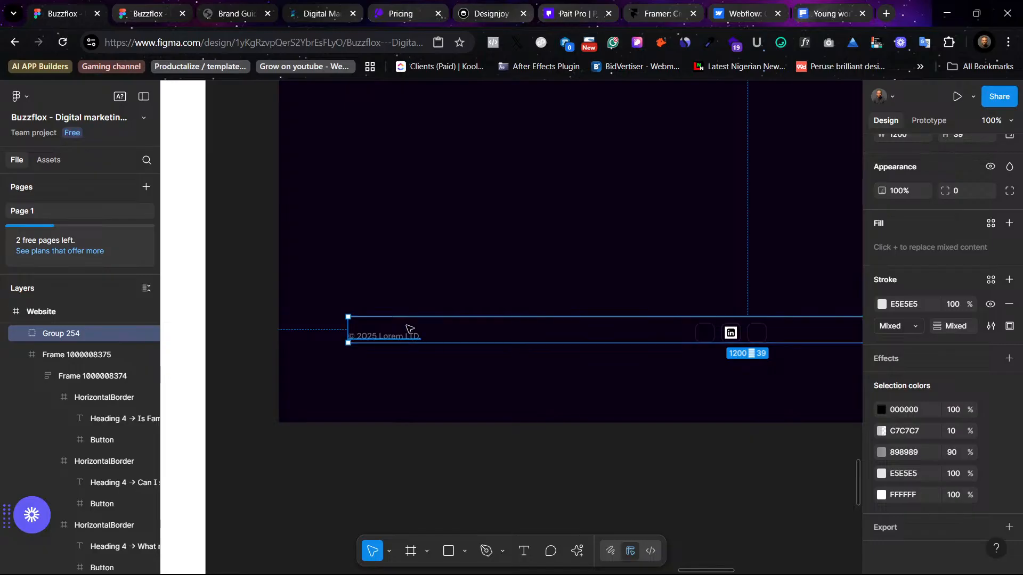
pyautogui.press('Escape')
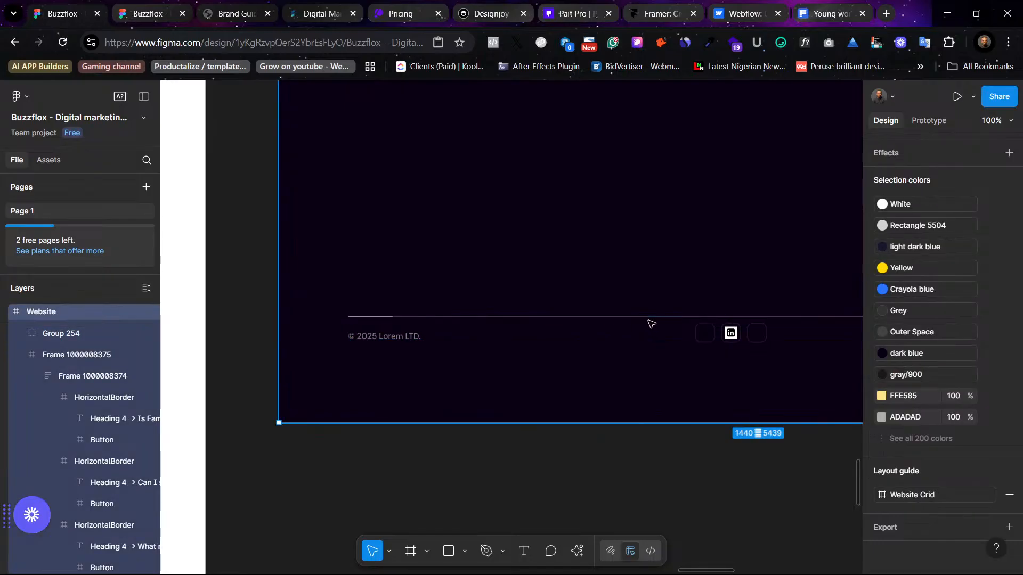
pyautogui.keyDown('ctrl'); pyautogui.click(651, 318); pyautogui.keyUp('ctrl')
pyautogui.doubleClick(651, 318)
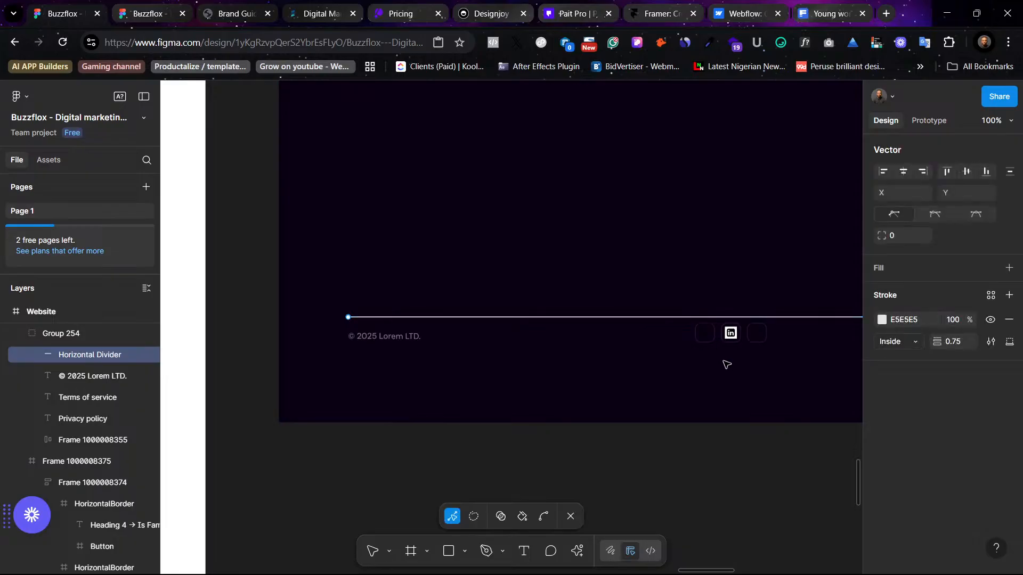
pyautogui.hscroll(5, 714, 383)
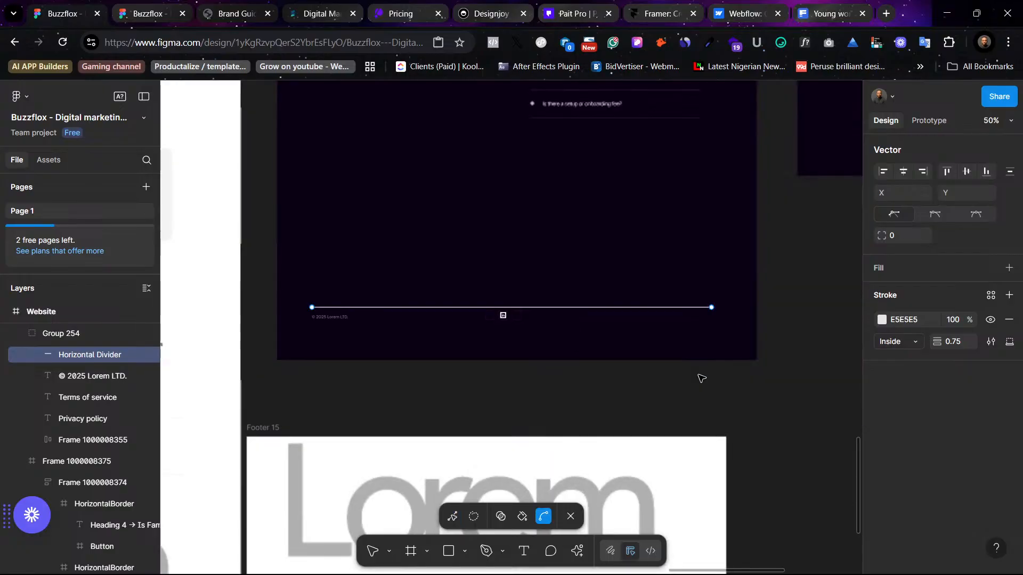
pyautogui.hotkey('ctrl', '-')
pyautogui.hotkey('ctrl', '+')
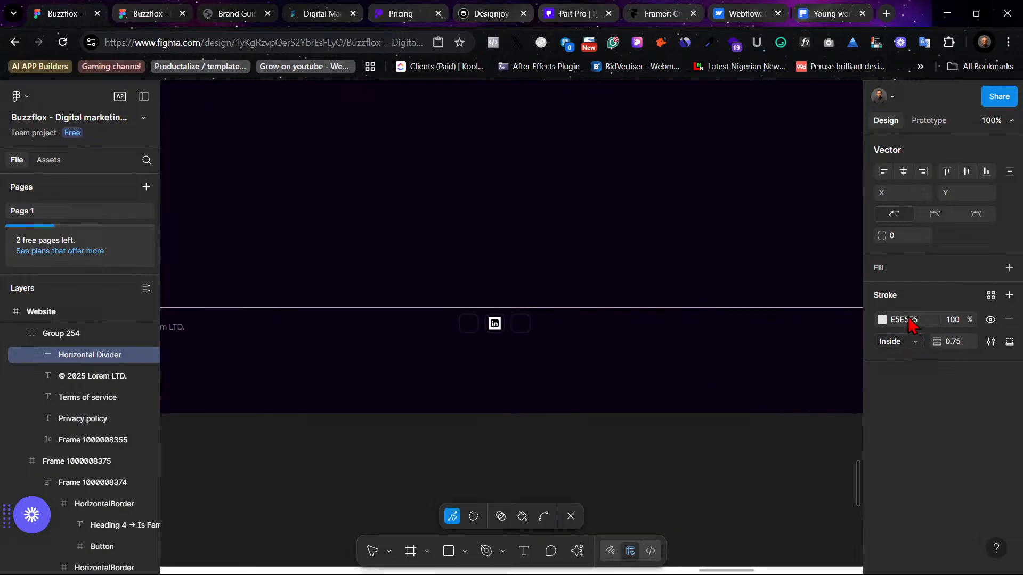
pyautogui.click(991, 295)
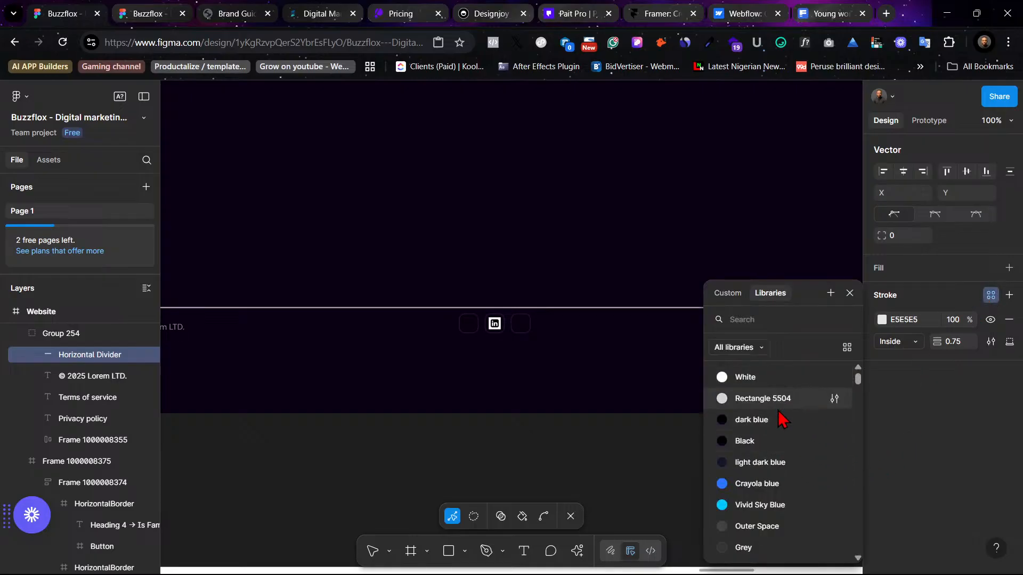
pyautogui.click(780, 550)
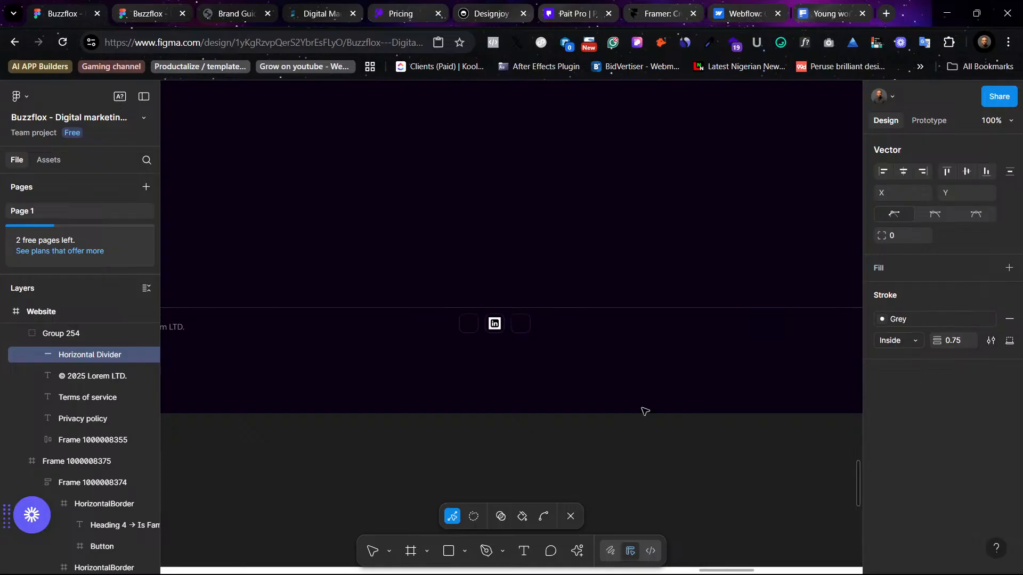
# Step: Apply the White colour style to the outlines of the X and Medium icon boxes in the dark homepage's footer row
pyautogui.press('ctrl')
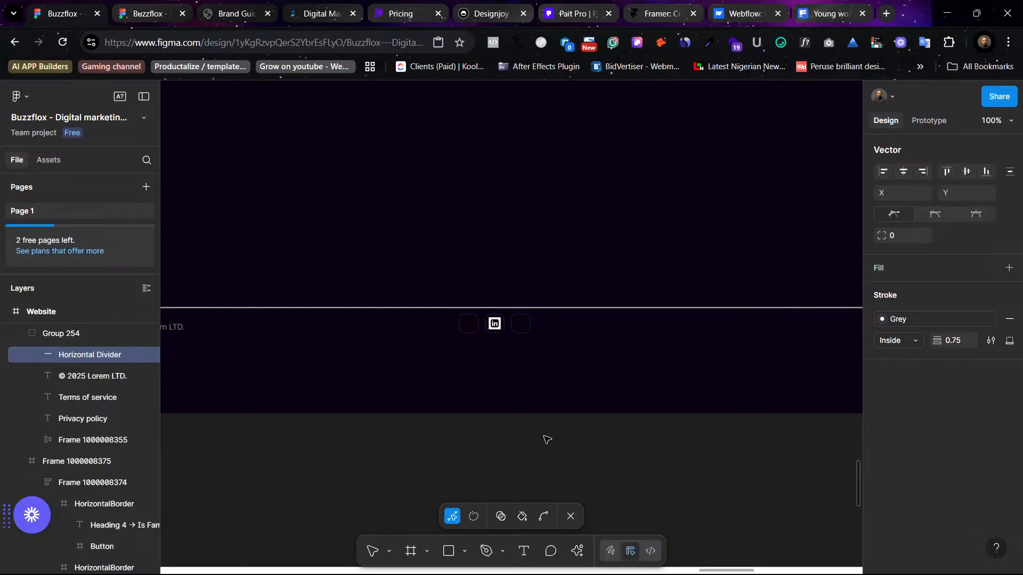
pyautogui.hscroll(-2, 545, 437)
pyautogui.scroll(-10, 545, 435)
pyautogui.scroll(-3, 545, 437)
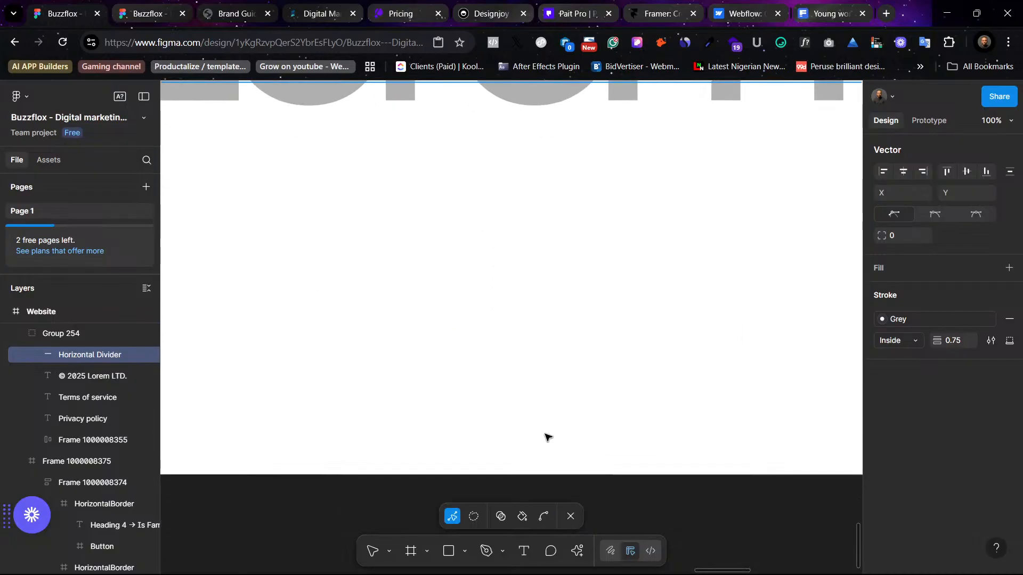
pyautogui.scroll(7, 546, 437)
pyautogui.scroll(5, 560, 389)
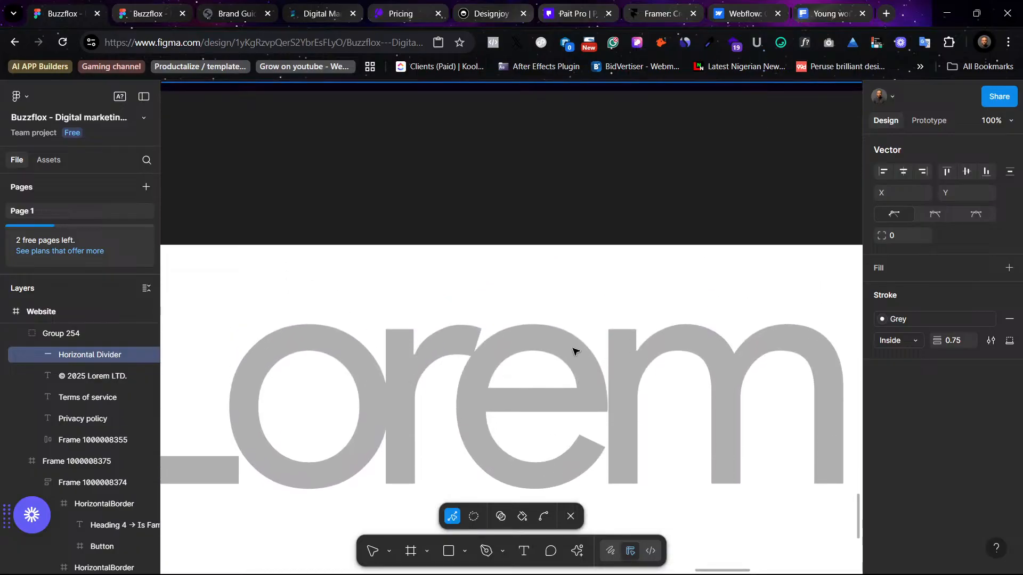
pyautogui.keyDown('ctrl'); pyautogui.click(515, 373); pyautogui.keyUp('ctrl')
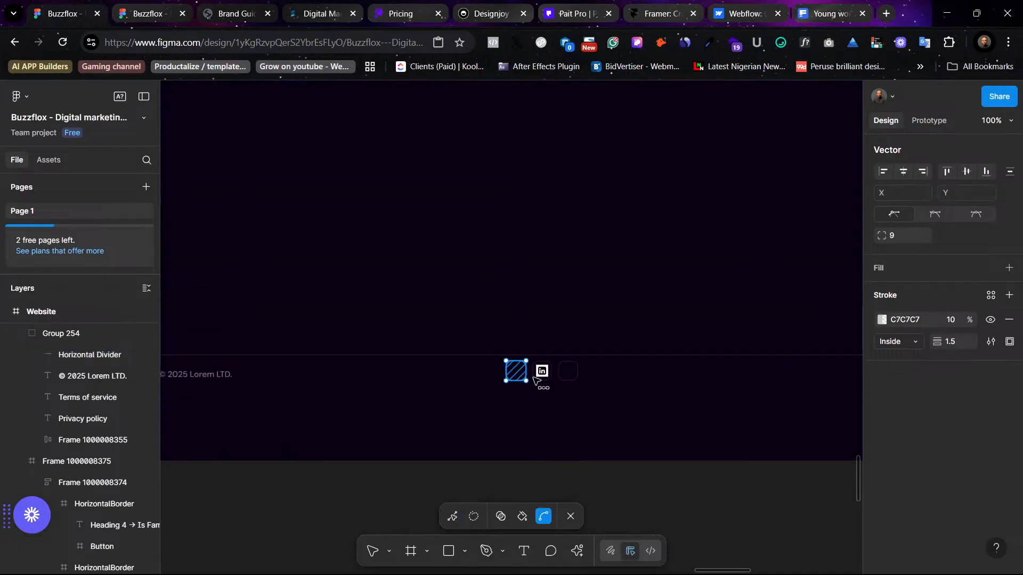
pyautogui.keyDown('shift'); pyautogui.click(566, 379); pyautogui.keyUp('shift')
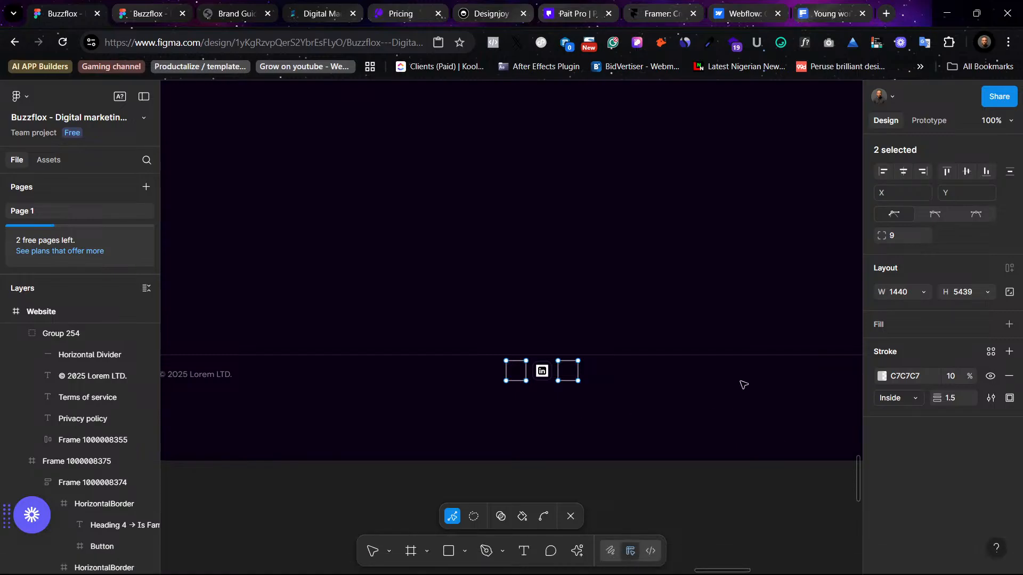
pyautogui.hscroll(6, 648, 370)
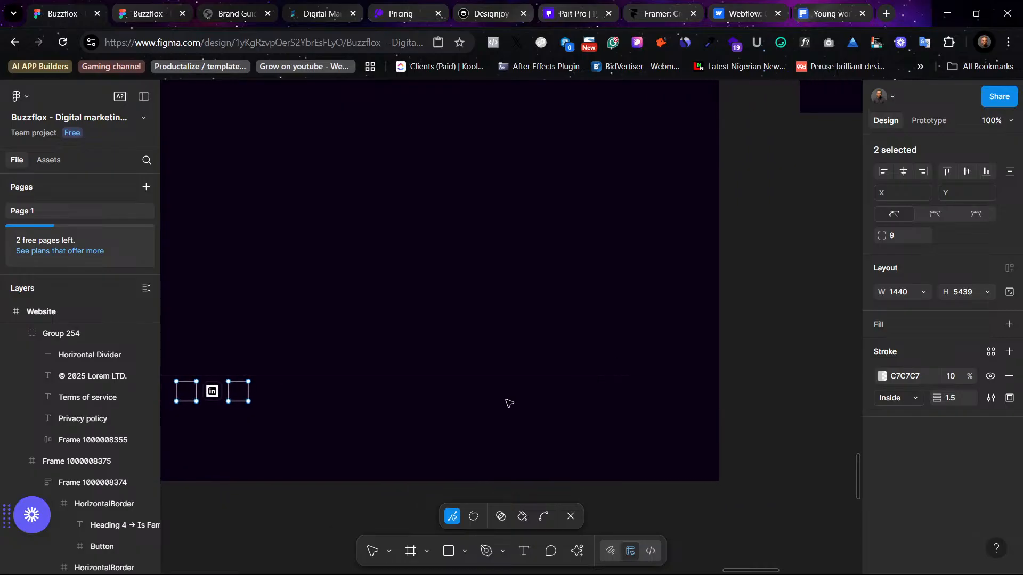
pyautogui.hscroll(-7, 509, 404)
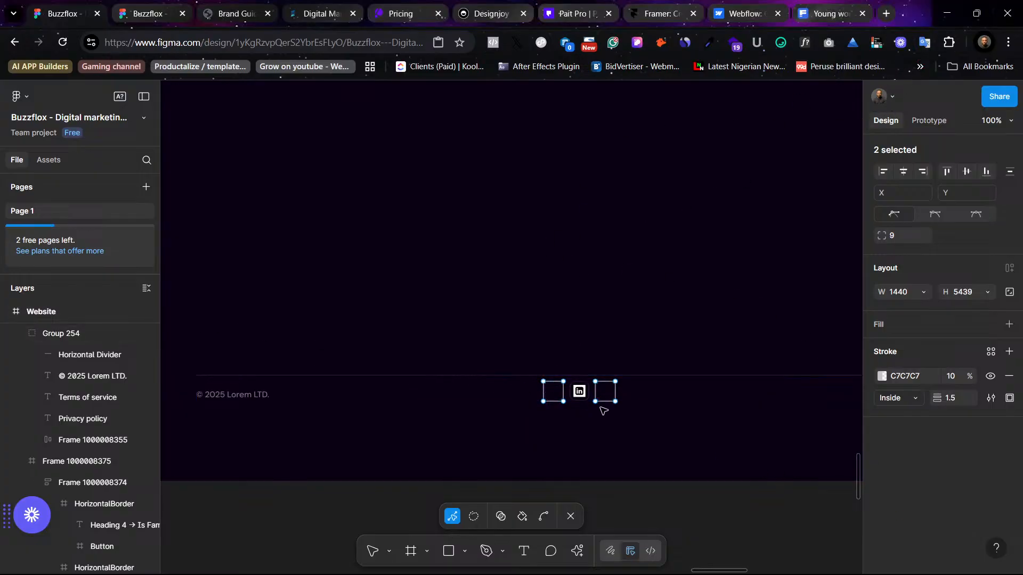
pyautogui.hotkey('ctrl', '=')
pyautogui.hotkey('ctrl', '=')
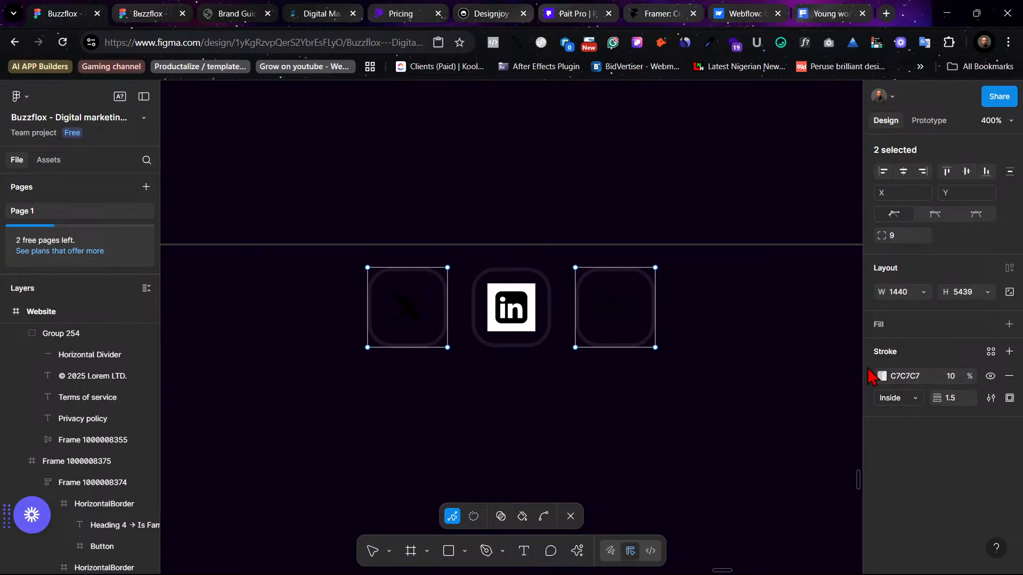
pyautogui.click(615, 327)
pyautogui.click(991, 353)
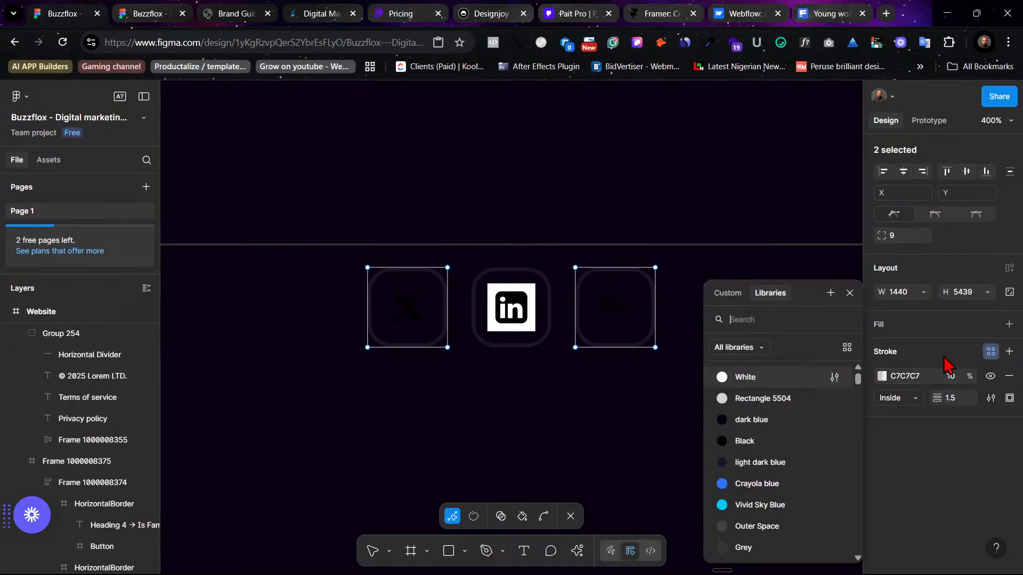
pyautogui.click(770, 378)
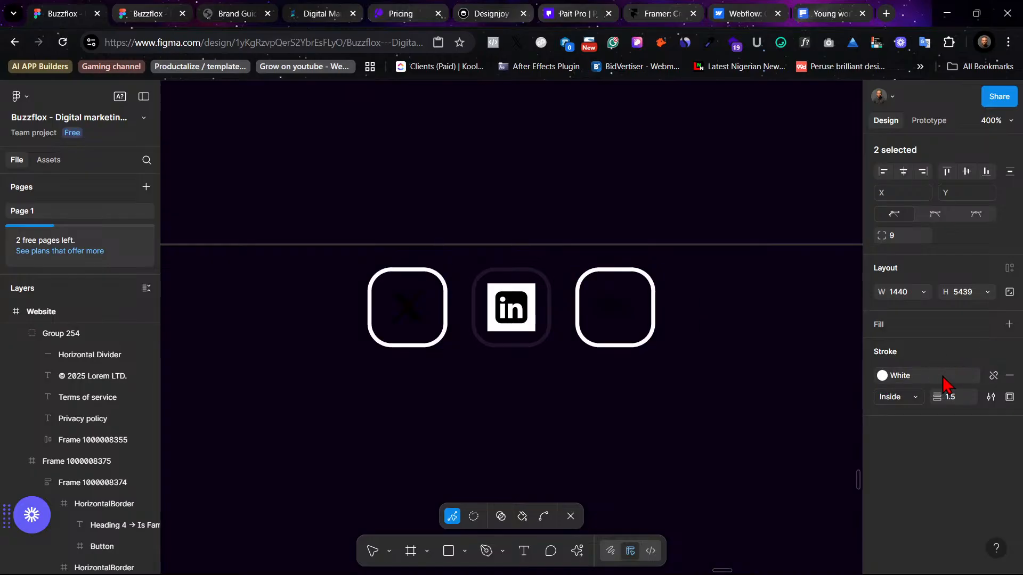
# Step: Fill the X, LinkedIn and Medium icon boxes with the White colour style and give the LinkedIn box the same White outline
pyautogui.click(1009, 324)
pyautogui.click(882, 349)
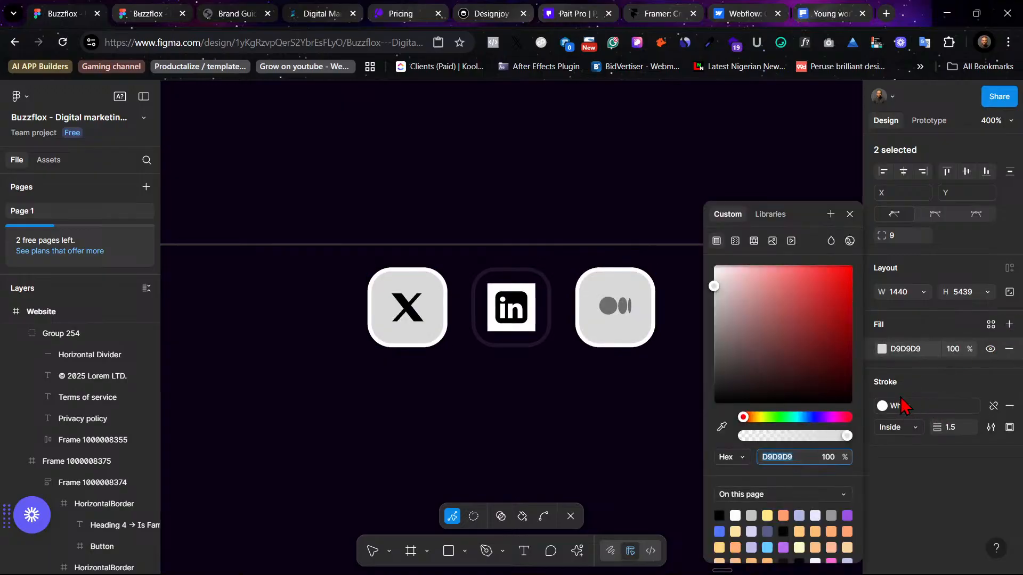
pyautogui.keyDown('shift'); pyautogui.click(530, 343); pyautogui.keyUp('shift')
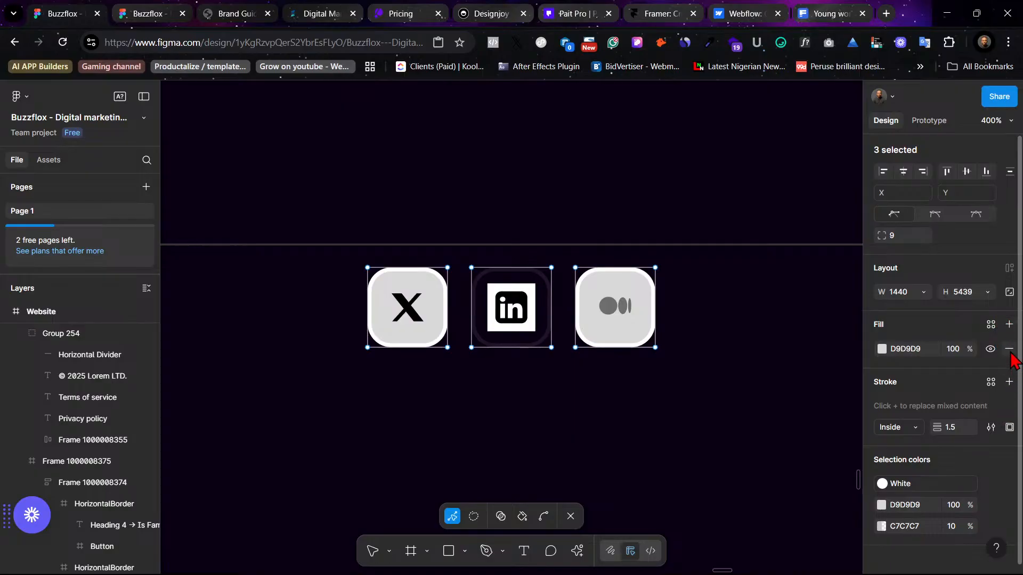
pyautogui.click(1010, 382)
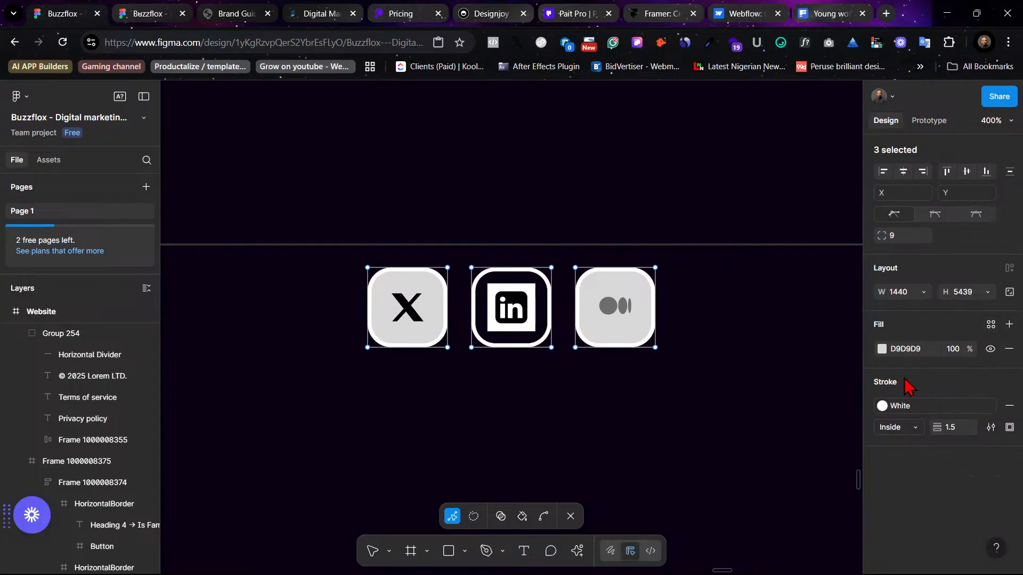
pyautogui.click(991, 324)
pyautogui.click(757, 378)
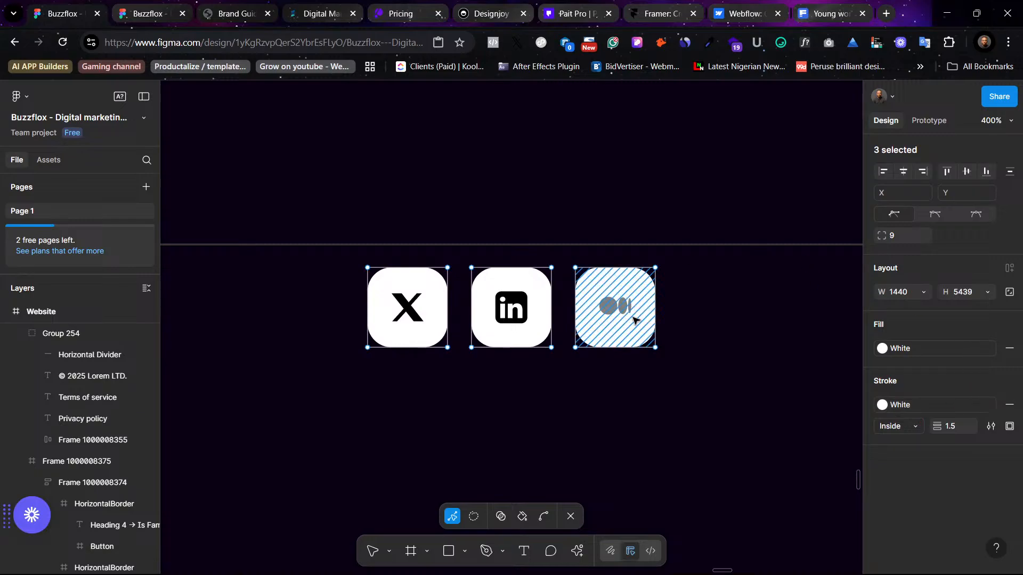
# Step: Leave the social icons' shape editing and apply the Rectangle 5504 color style to the footer's © 2025 Lorem LTD. text
pyautogui.press('Escape')
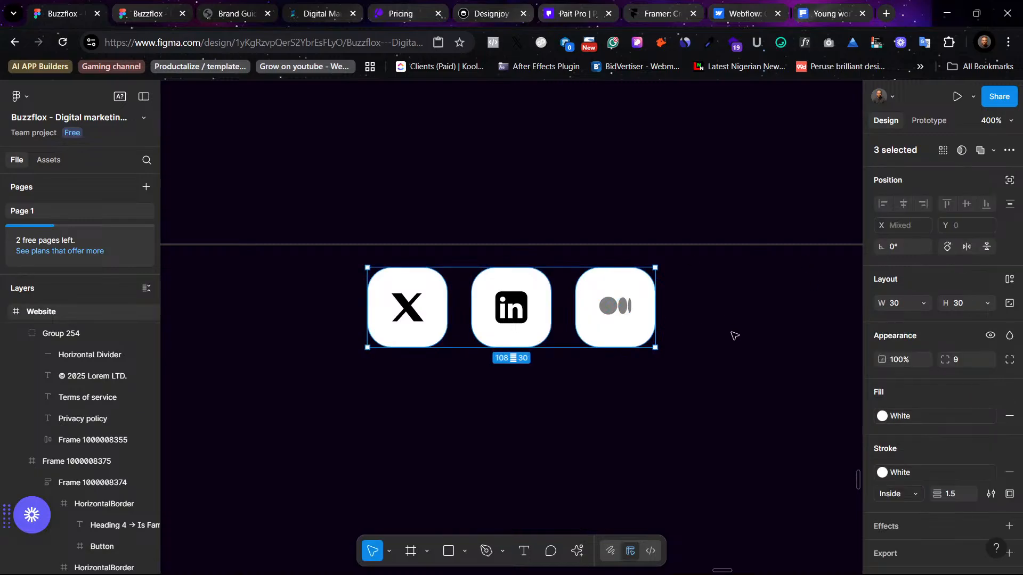
pyautogui.hotkey('shift', '0')
pyautogui.click(762, 351)
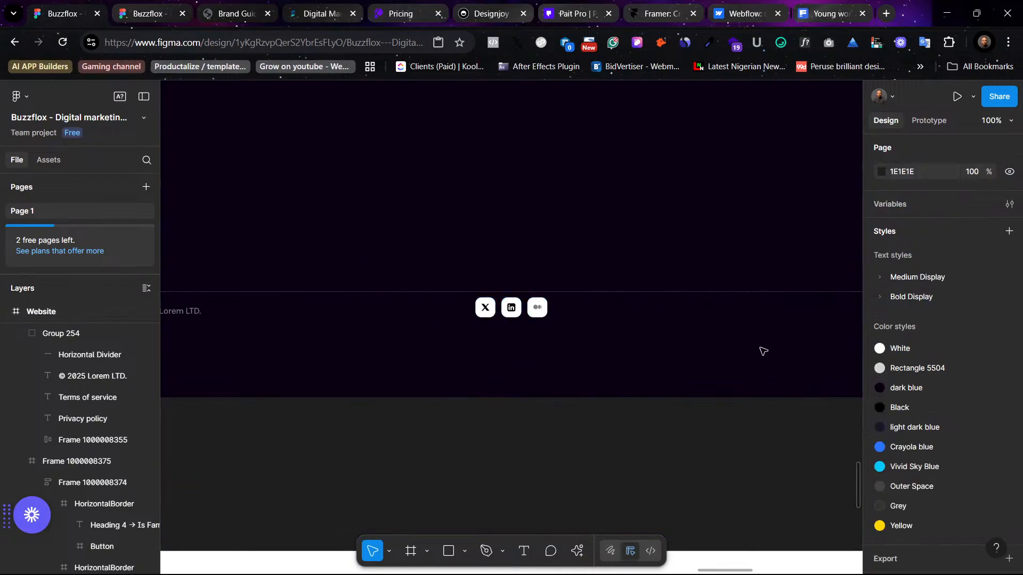
pyautogui.hscroll(-5, 719, 347)
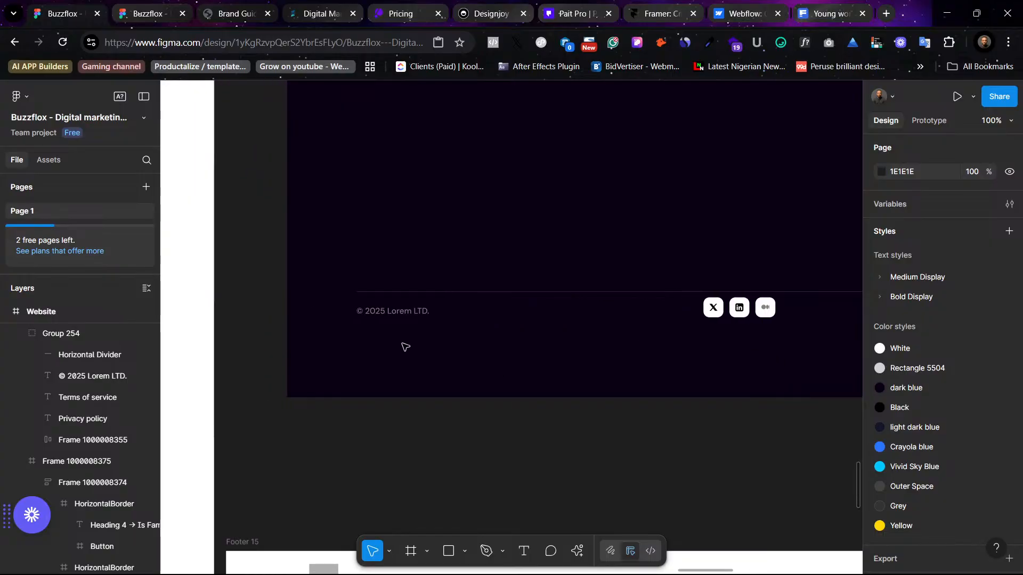
pyautogui.doubleClick(405, 314)
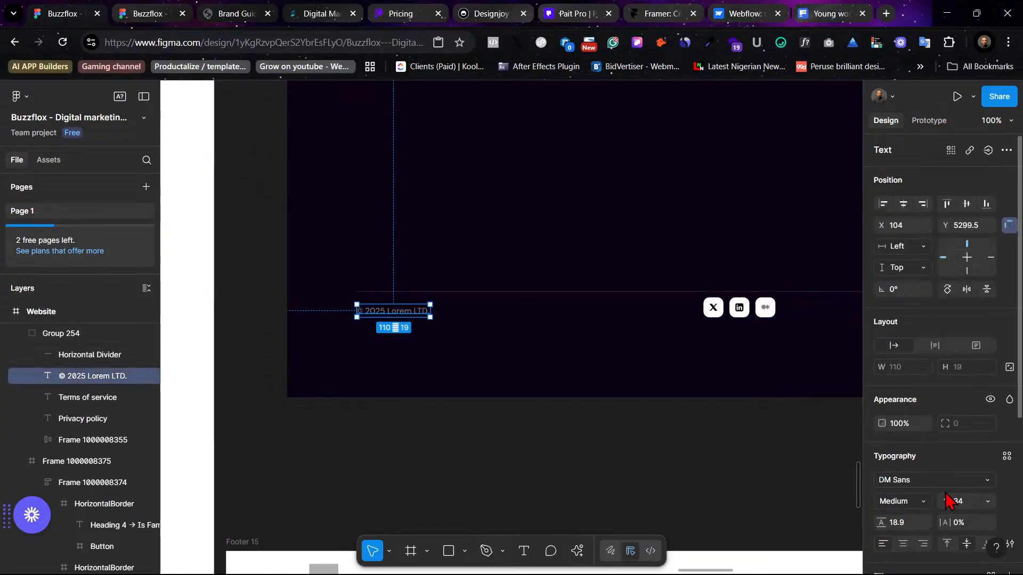
pyautogui.scroll(-5, 956, 470)
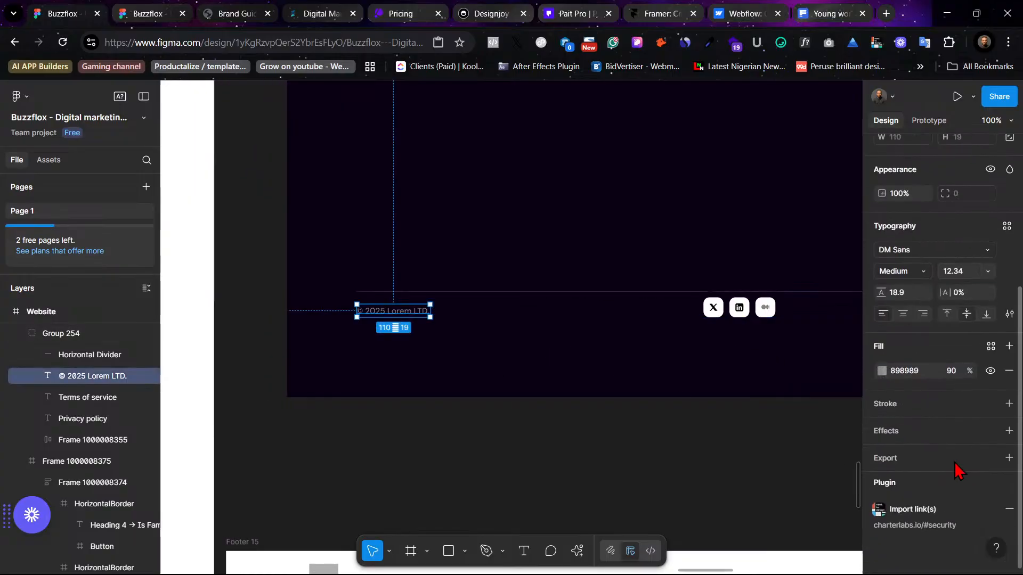
pyautogui.click(991, 346)
pyautogui.click(762, 399)
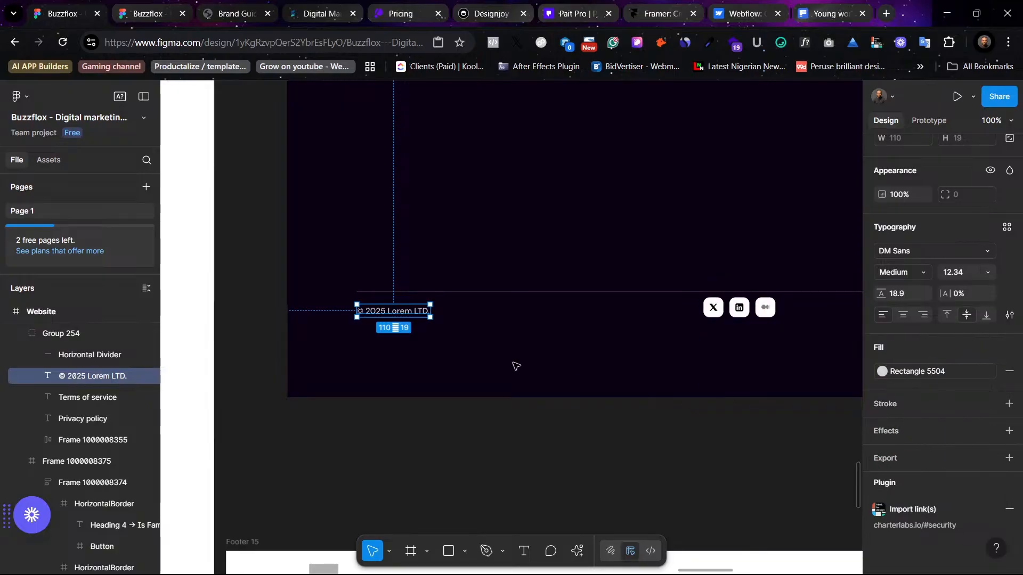
pyautogui.click(516, 367)
# Step: Apply the White color style to the footer's Privacy policy and Terms of service texts
pyautogui.hscroll(10, 619, 379)
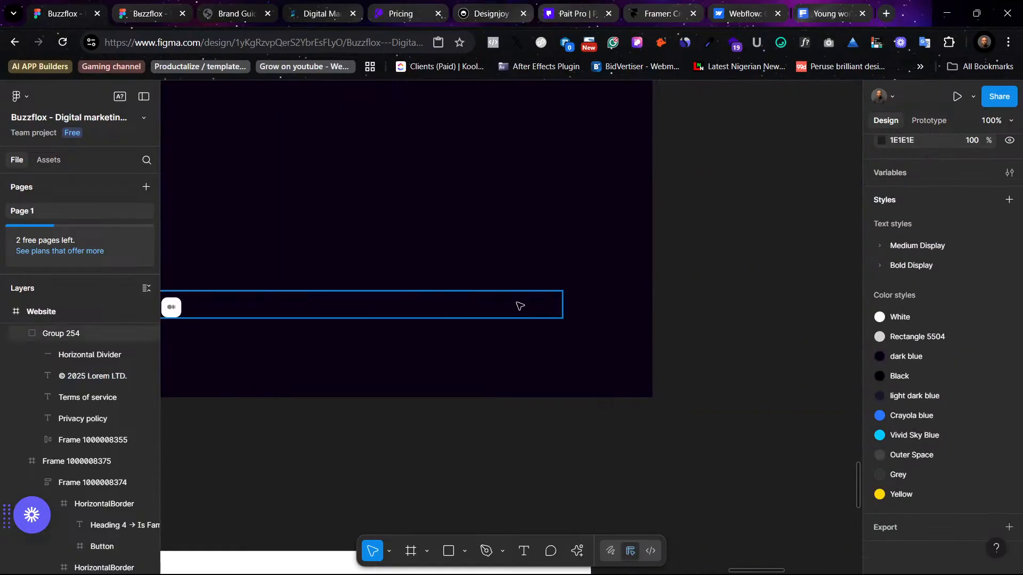
pyautogui.click(481, 312)
pyautogui.click(449, 293)
pyautogui.click(458, 305)
pyautogui.keyDown('shift'); pyautogui.click(511, 304); pyautogui.keyUp('shift')
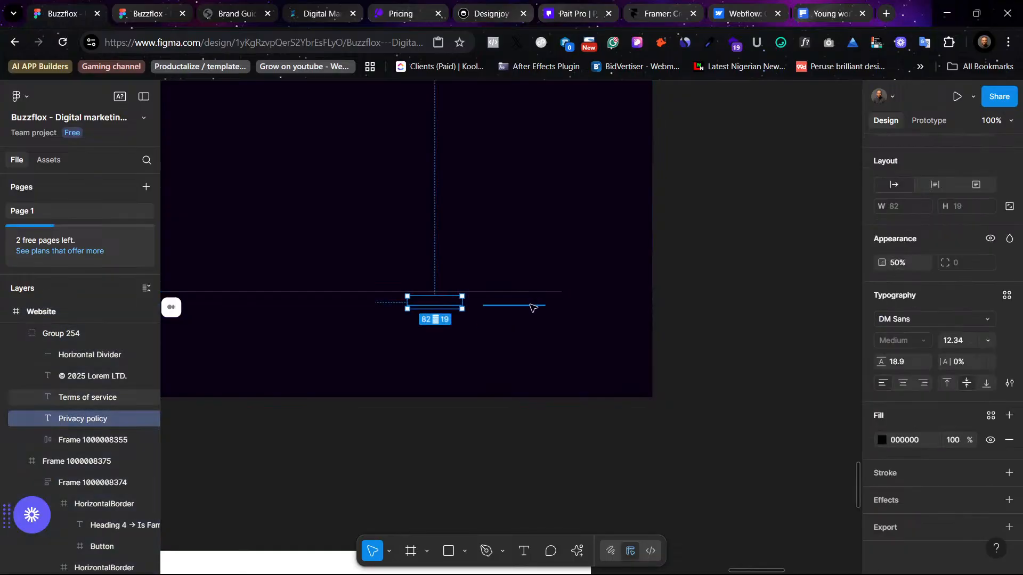
pyautogui.scroll(-1, 953, 420)
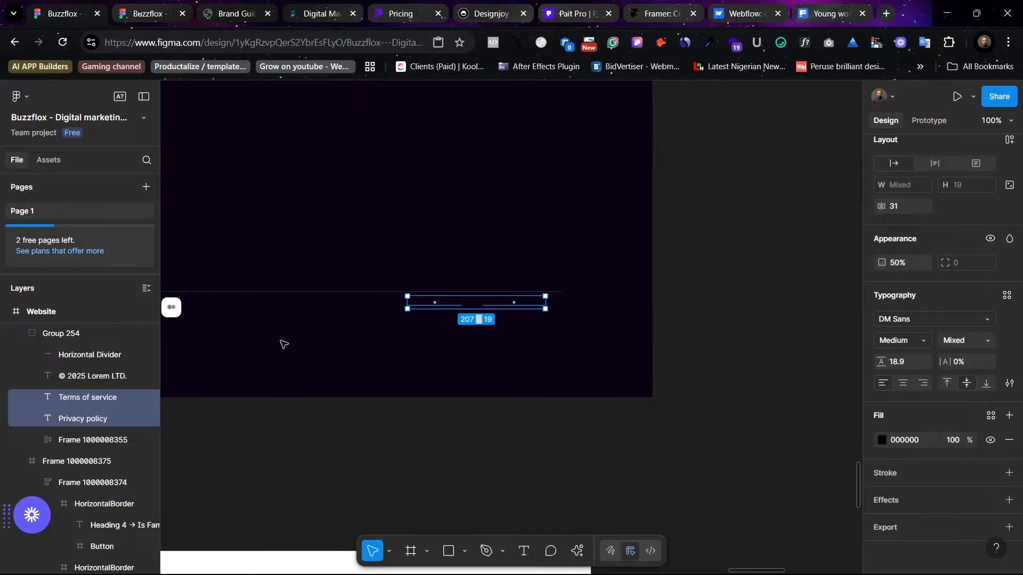
pyautogui.hscroll(-2, 462, 358)
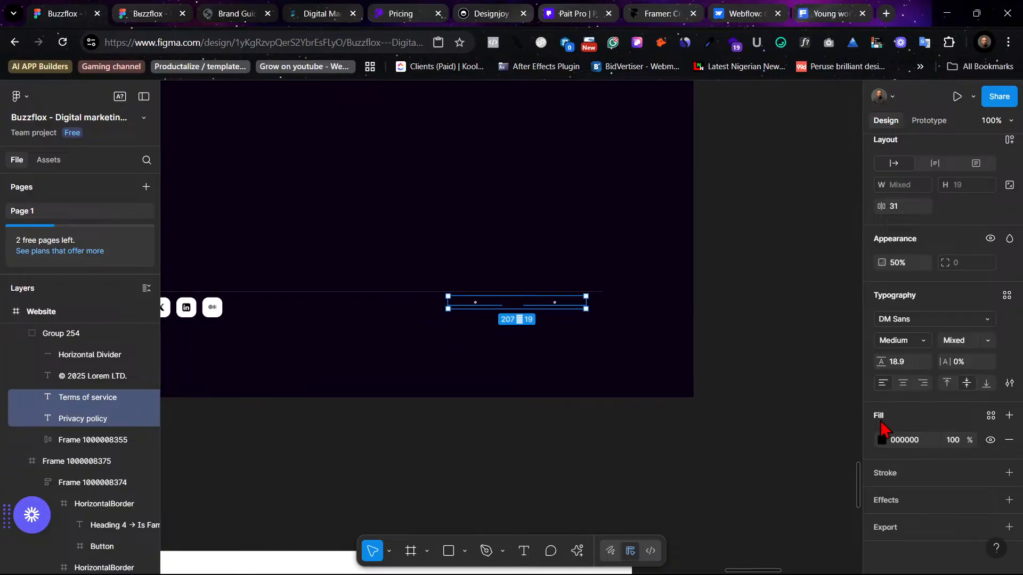
pyautogui.click(990, 415)
pyautogui.click(761, 376)
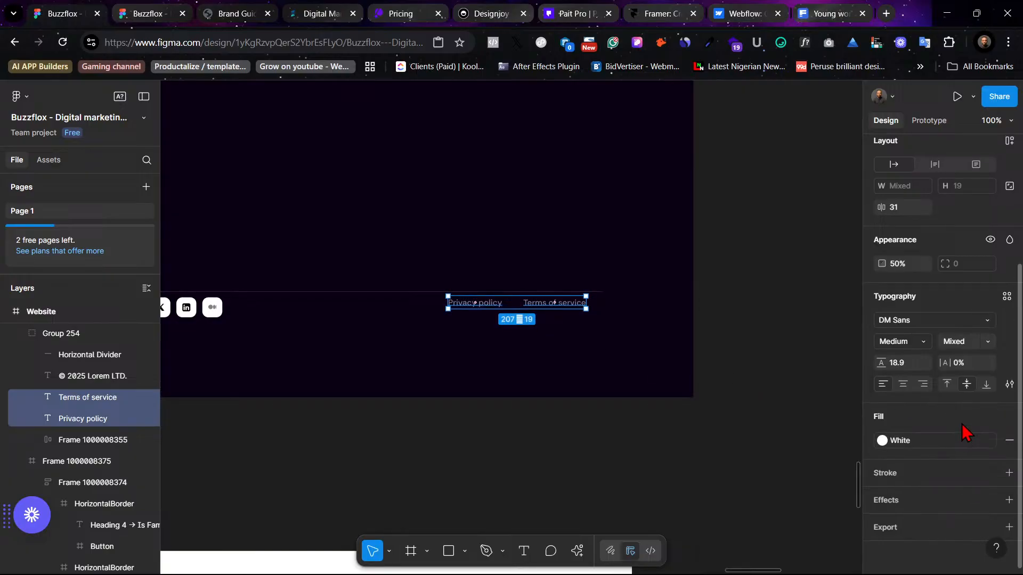
pyautogui.hscroll(-2, 616, 379)
pyautogui.click(616, 364)
pyautogui.hscroll(-2, 615, 364)
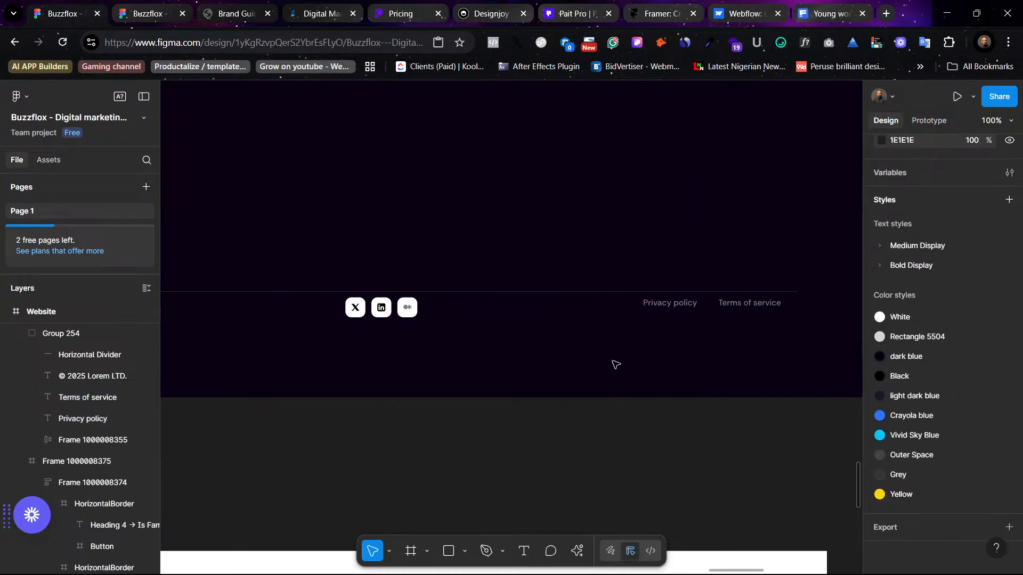
# Step: Try the Medium (16) text style on the Privacy policy and Terms of service texts, and settle on Medium Display/Body (14)
pyautogui.keyDown('shift'); pyautogui.click(740, 308); pyautogui.keyUp('shift')
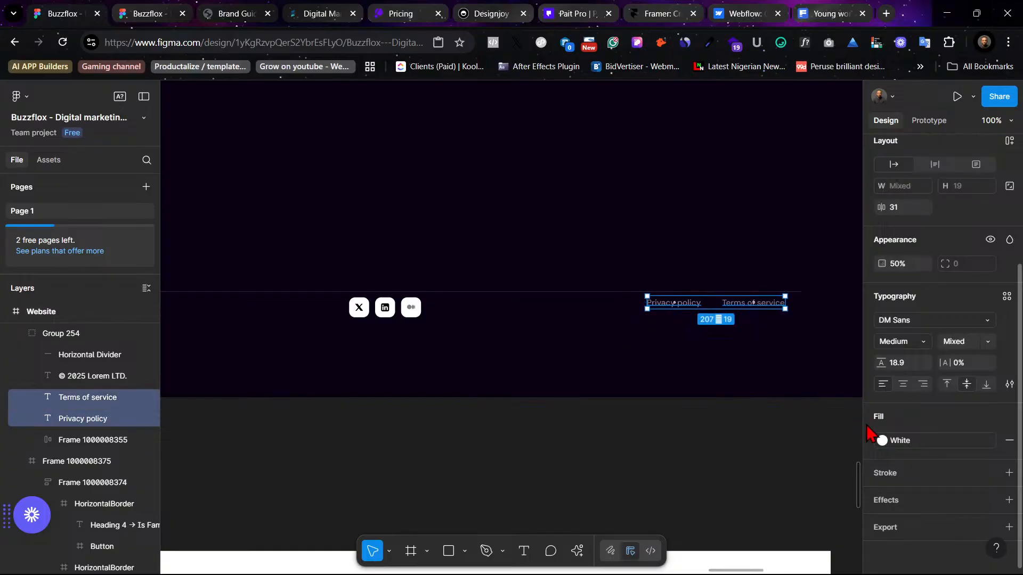
pyautogui.hscroll(-5, 613, 362)
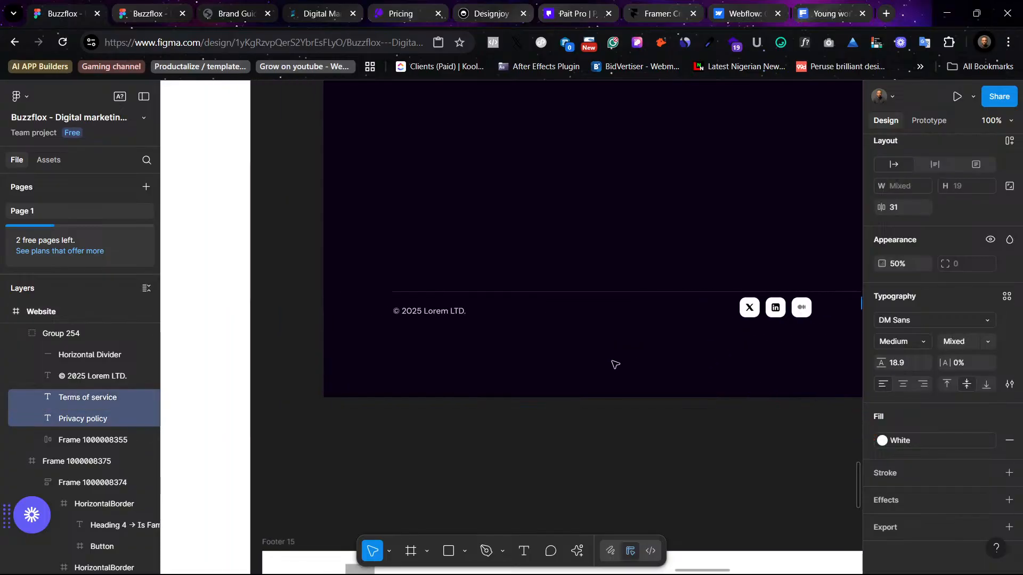
pyautogui.hscroll(6, 616, 361)
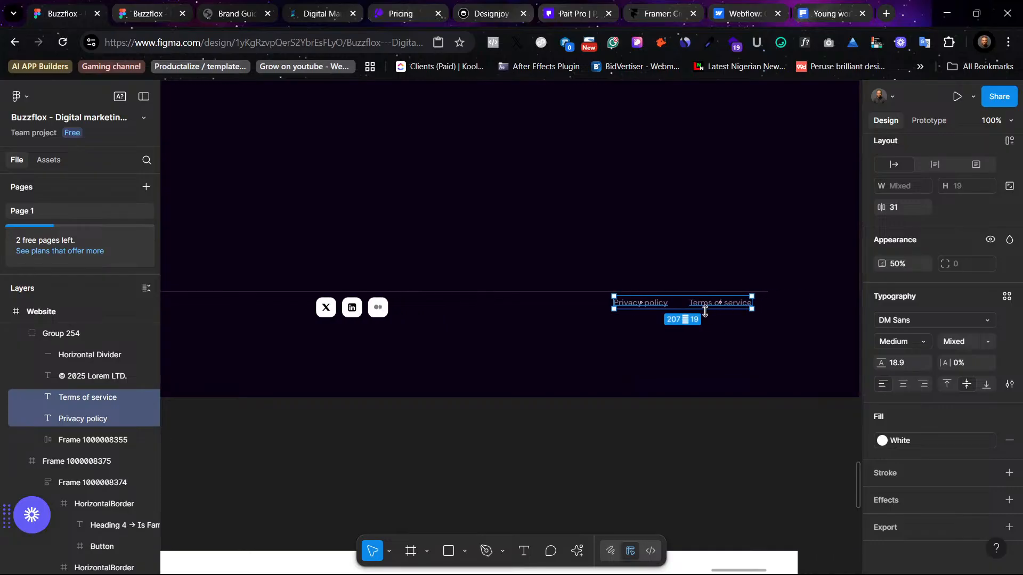
pyautogui.click(1007, 296)
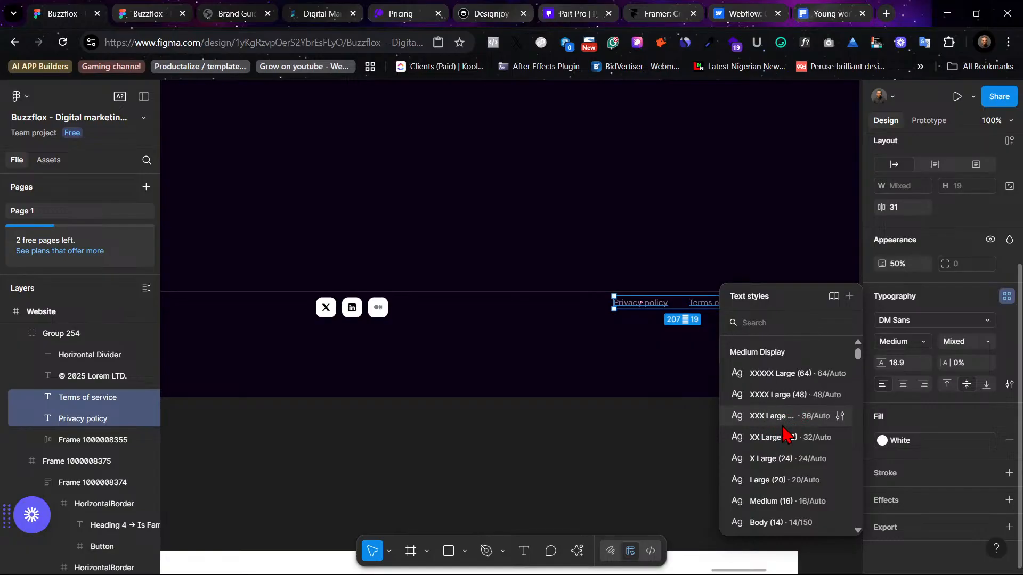
pyautogui.click(804, 502)
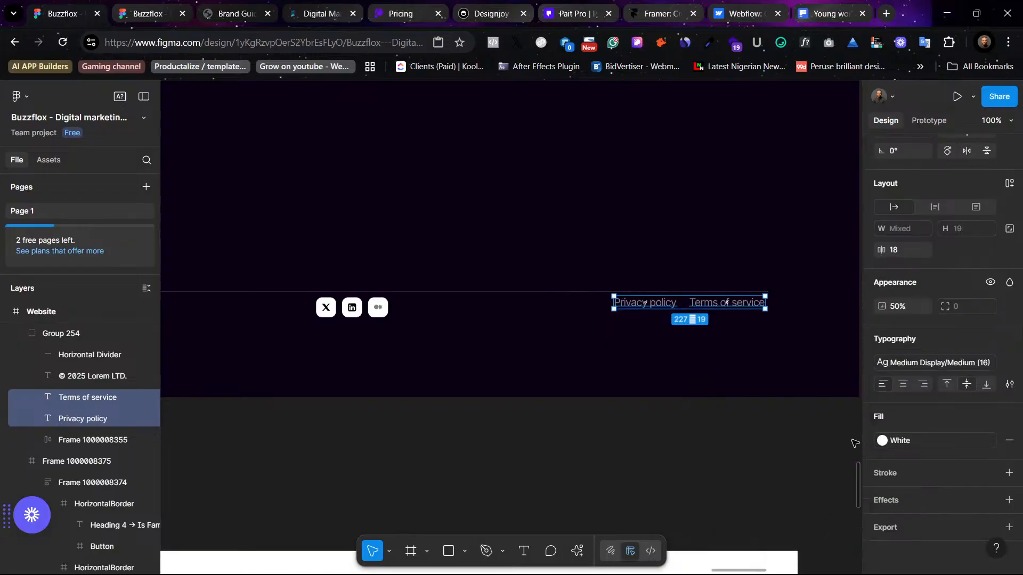
pyautogui.click(938, 364)
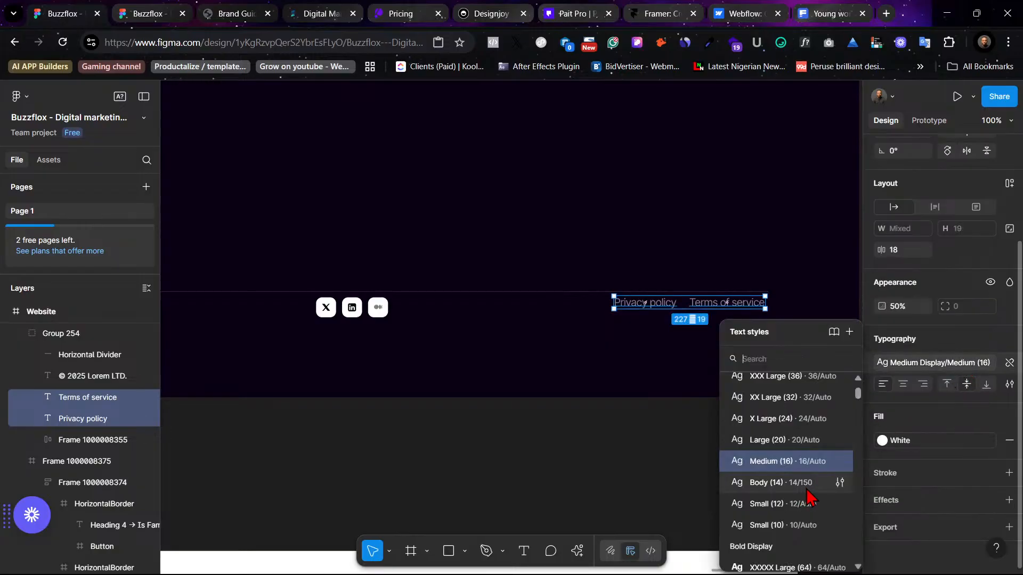
pyautogui.click(807, 490)
# Step: Apply the Medium Display/Body (14) text style to the © 2025 Lorem LTD. text
pyautogui.hscroll(-10, 564, 431)
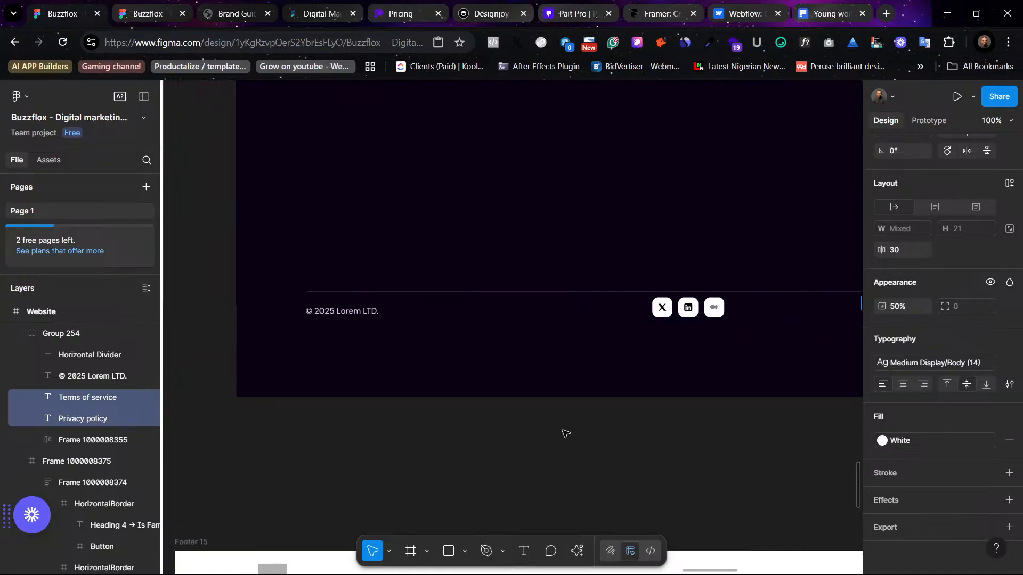
pyautogui.click(441, 318)
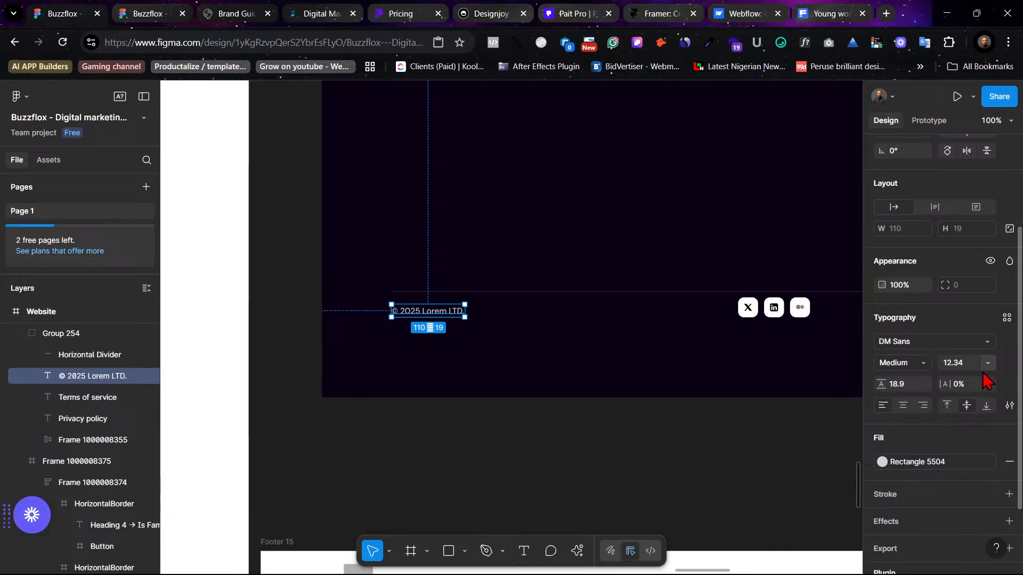
pyautogui.scroll(3, 1006, 362)
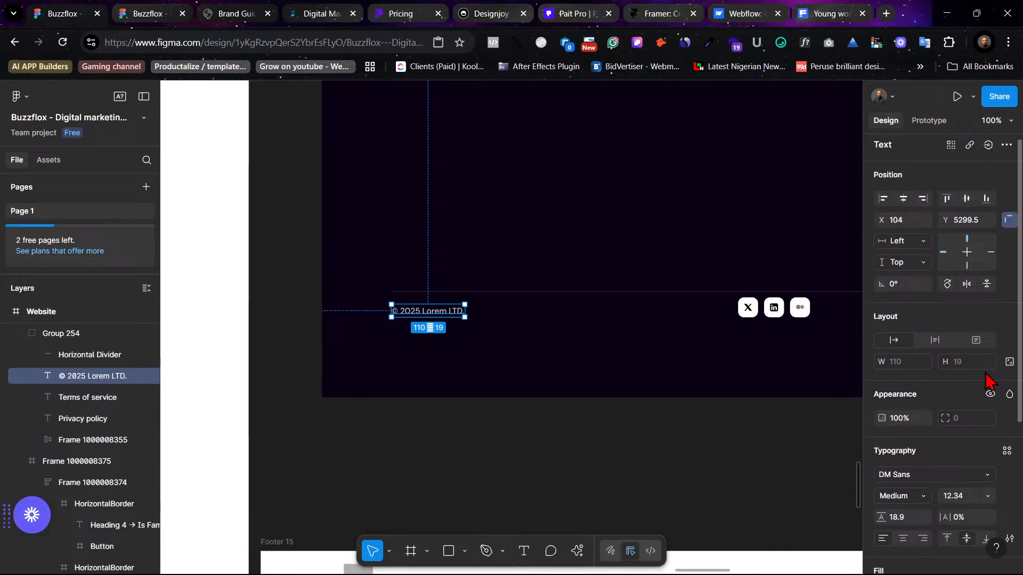
pyautogui.scroll(-3, 977, 432)
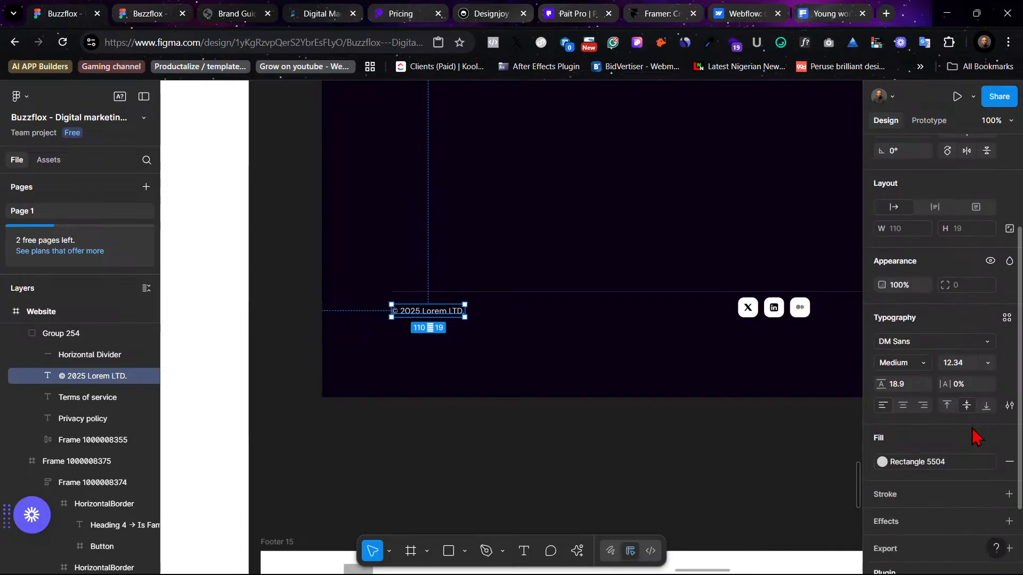
pyautogui.click(1007, 317)
pyautogui.scroll(-3, 807, 446)
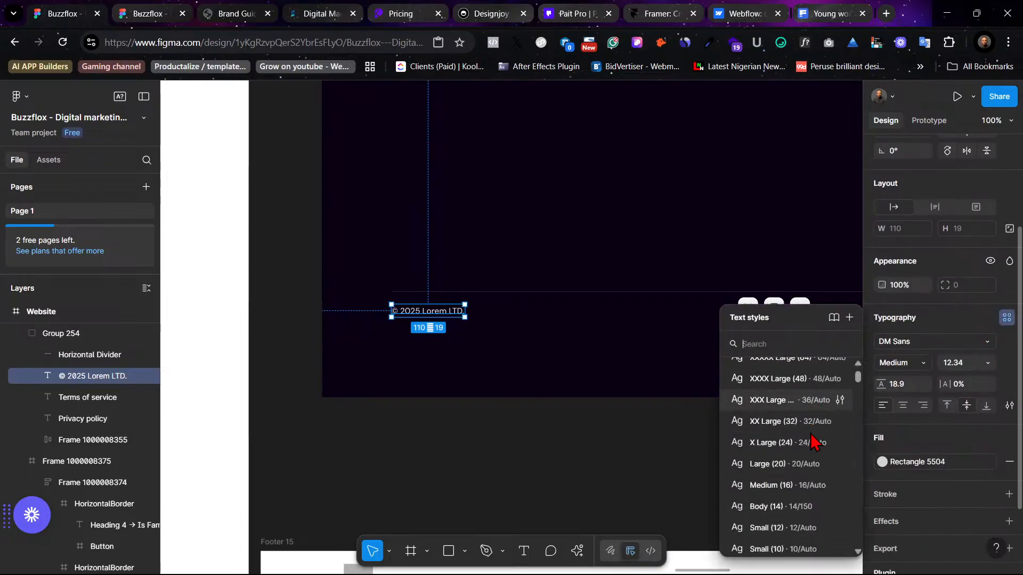
pyautogui.click(804, 477)
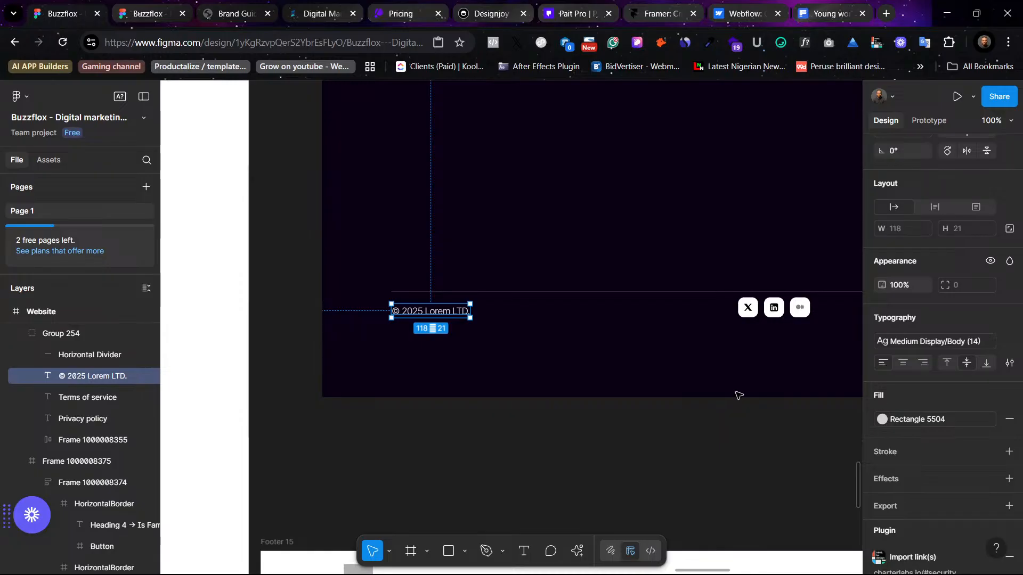
# Step: Set the copyright text's style to Medium Display/Small (12) and move the text up slightly toward the footer divider
pyautogui.hscroll(5, 735, 393)
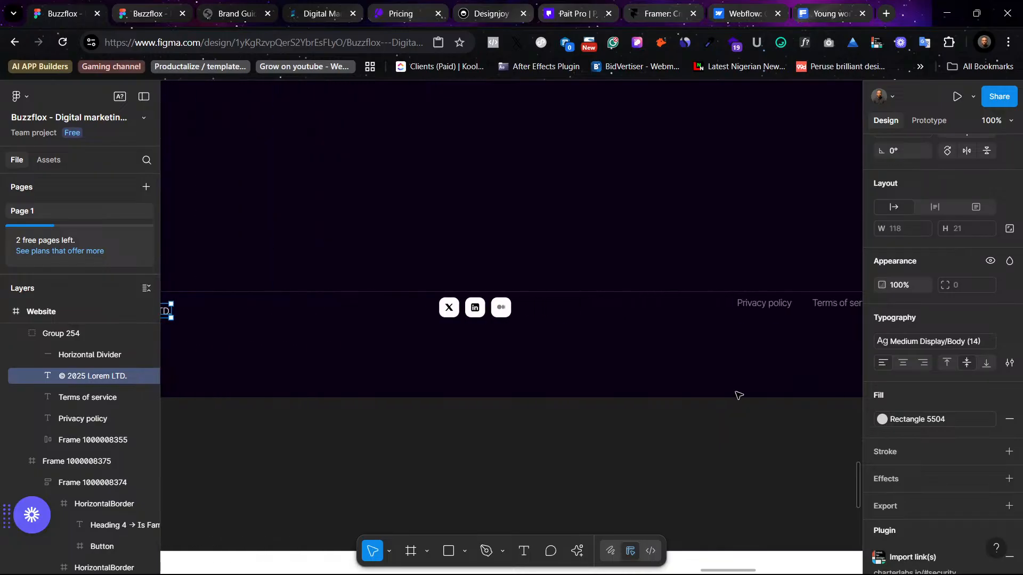
pyautogui.click(970, 342)
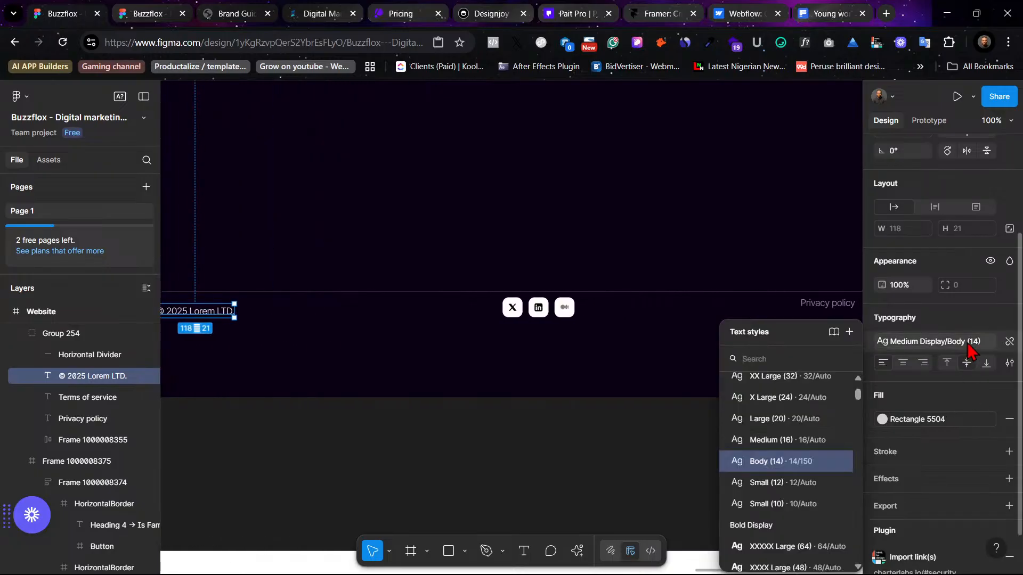
pyautogui.click(802, 483)
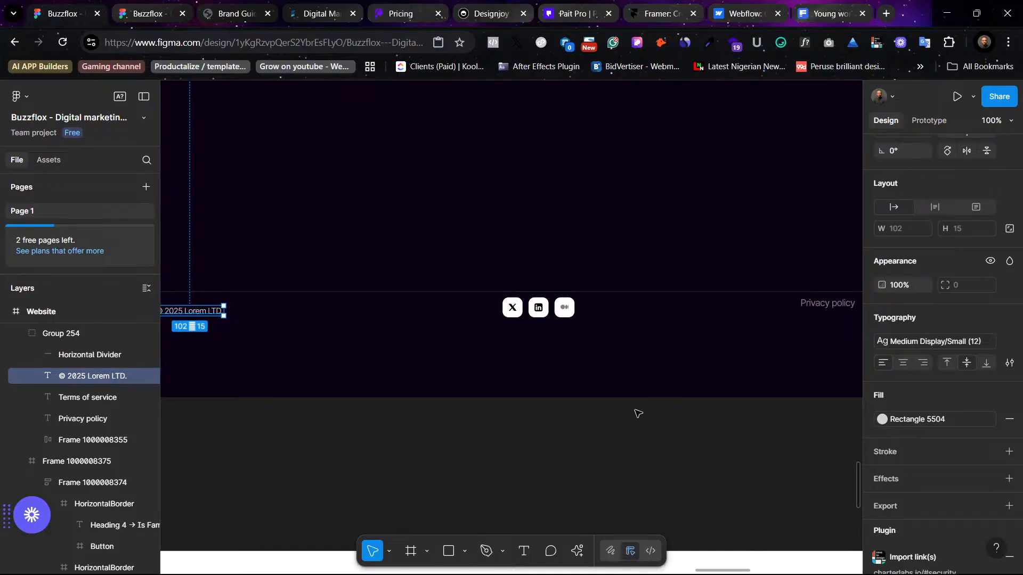
pyautogui.hscroll(-2, 638, 413)
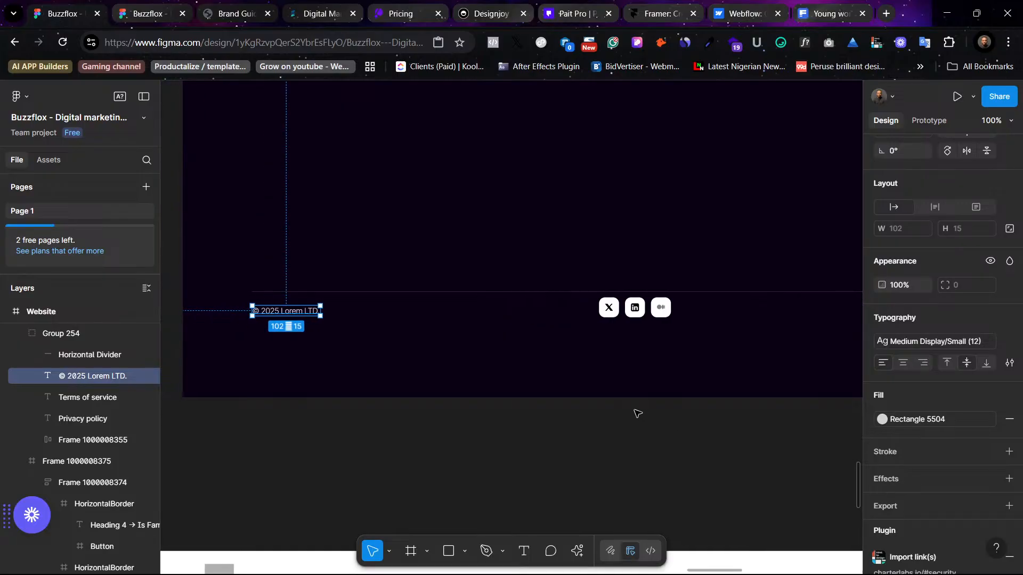
pyautogui.moveTo(292, 310); pyautogui.dragTo(287, 306)
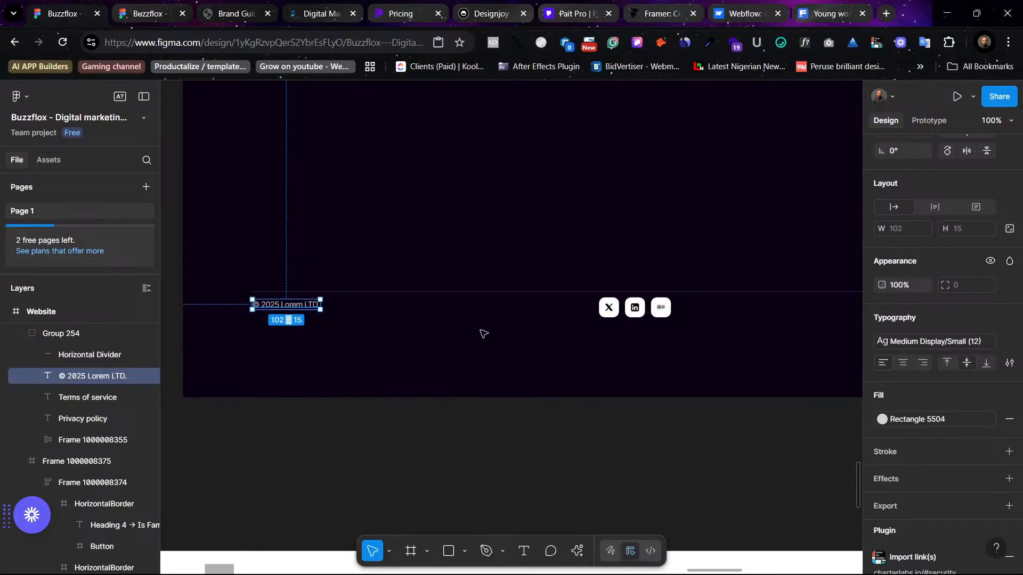
# Step: Review the footer row from the copyright text to the policy links, checking the links' text style and the group's stroke color
pyautogui.hscroll(8, 484, 334)
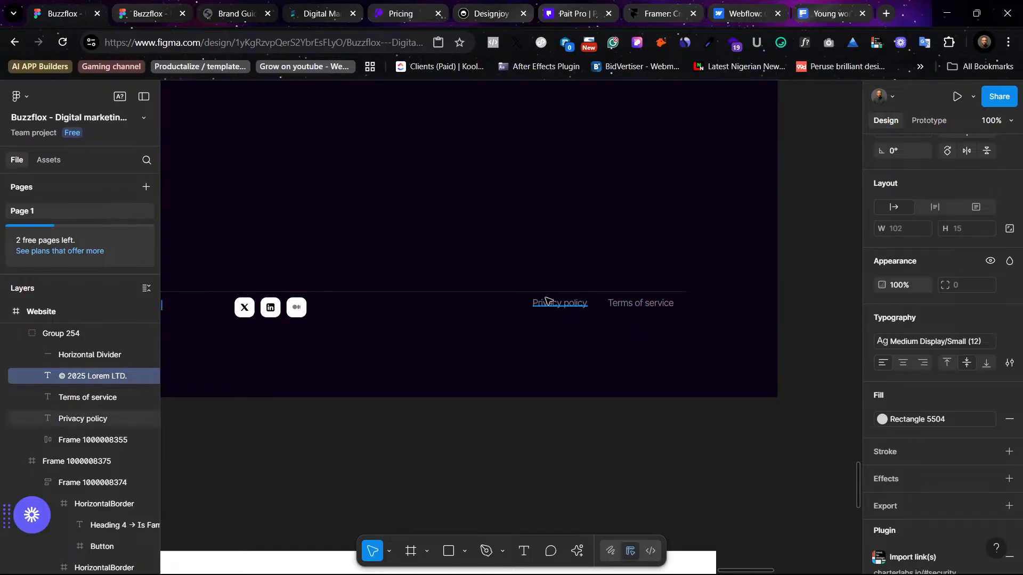
pyautogui.click(564, 308)
pyautogui.keyDown('shift'); pyautogui.click(644, 305); pyautogui.keyUp('shift')
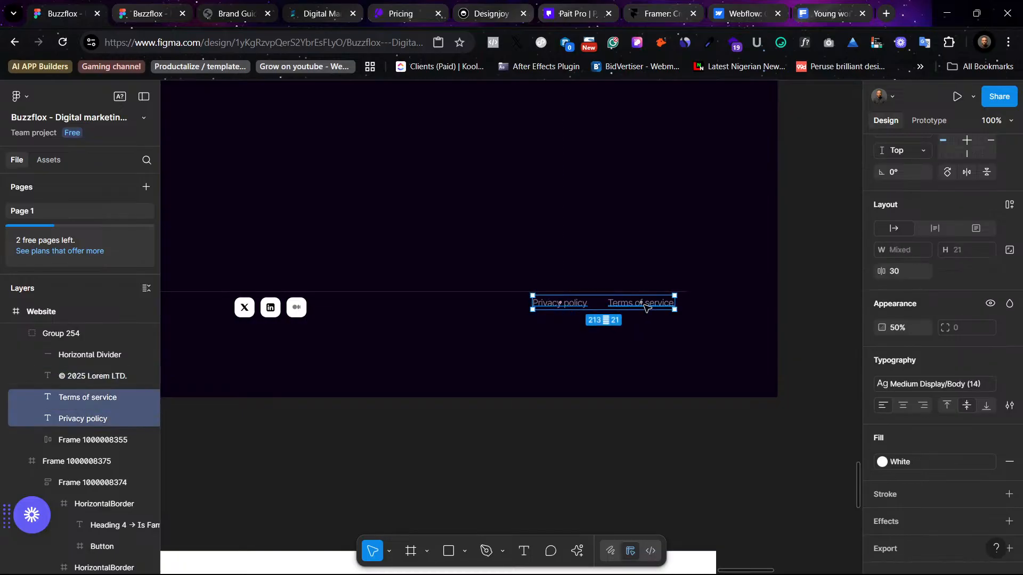
pyautogui.click(709, 433)
pyautogui.hscroll(-6, 698, 429)
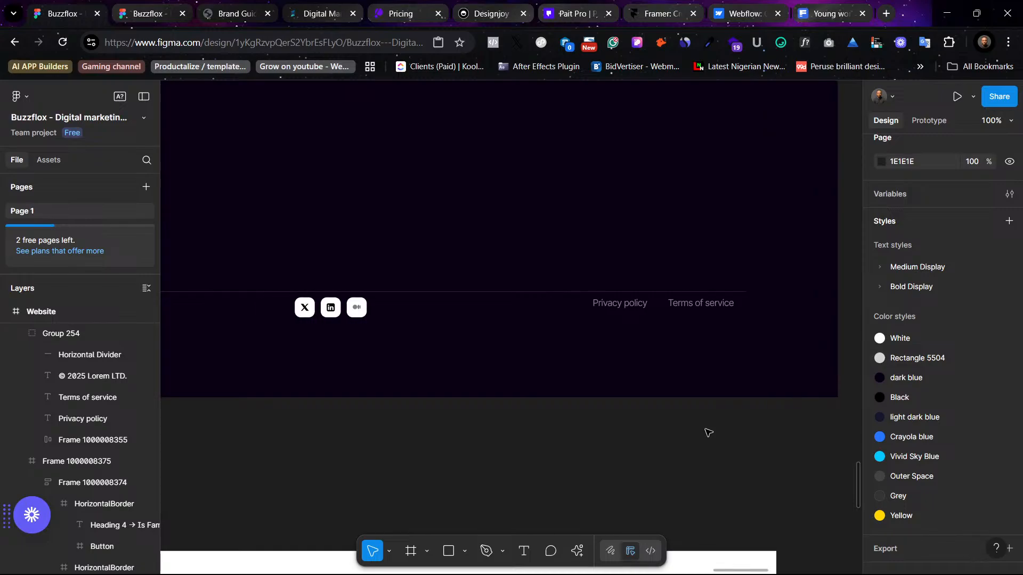
pyautogui.hscroll(-1, 679, 418)
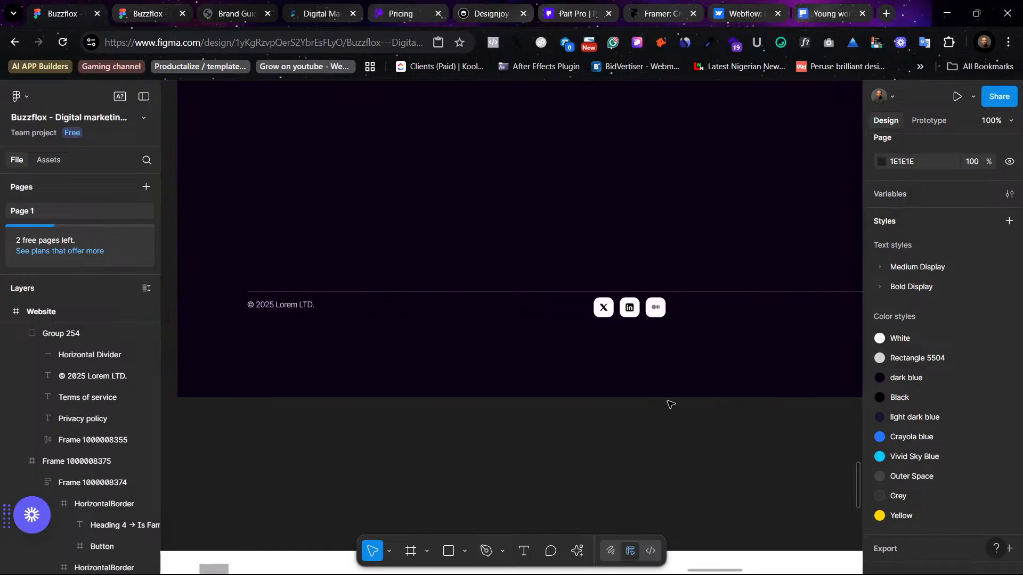
pyautogui.click(285, 308)
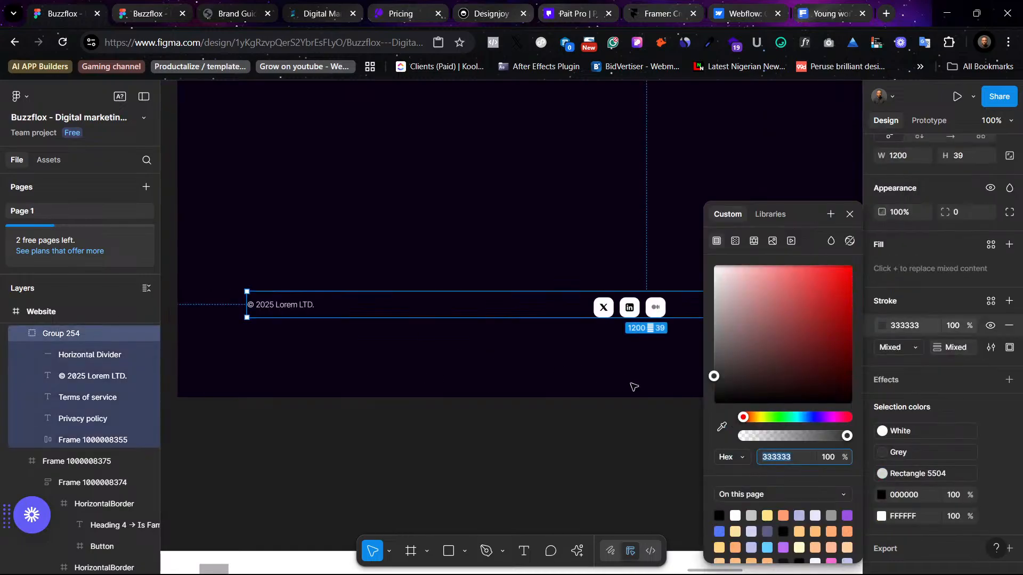
pyautogui.click(642, 445)
pyautogui.hscroll(10, 642, 445)
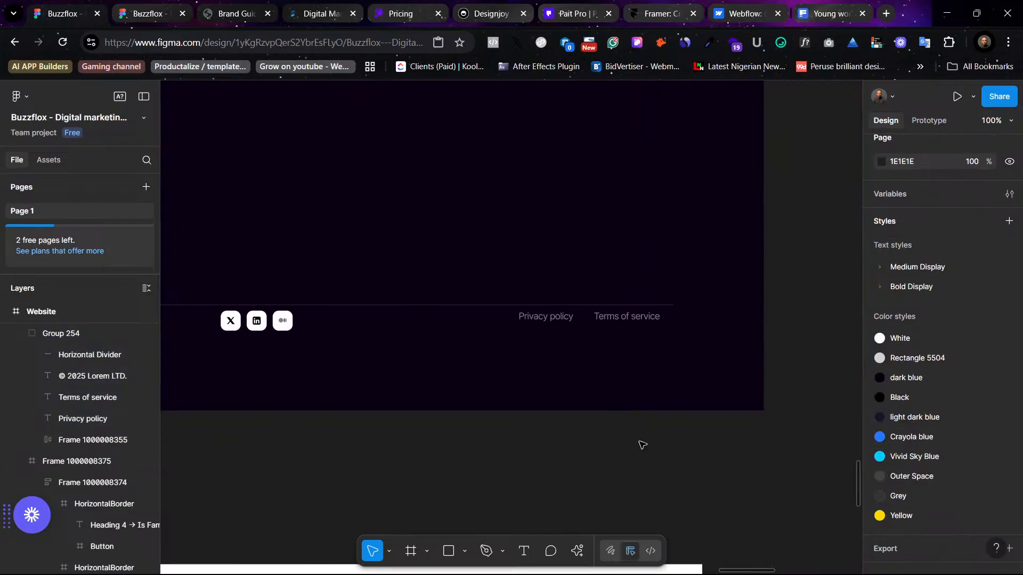
# Step: Delete the word "Lorem" from the copyright text in the dark website's footer
pyautogui.hscroll(-15, 642, 445)
pyautogui.hscroll(7, 642, 445)
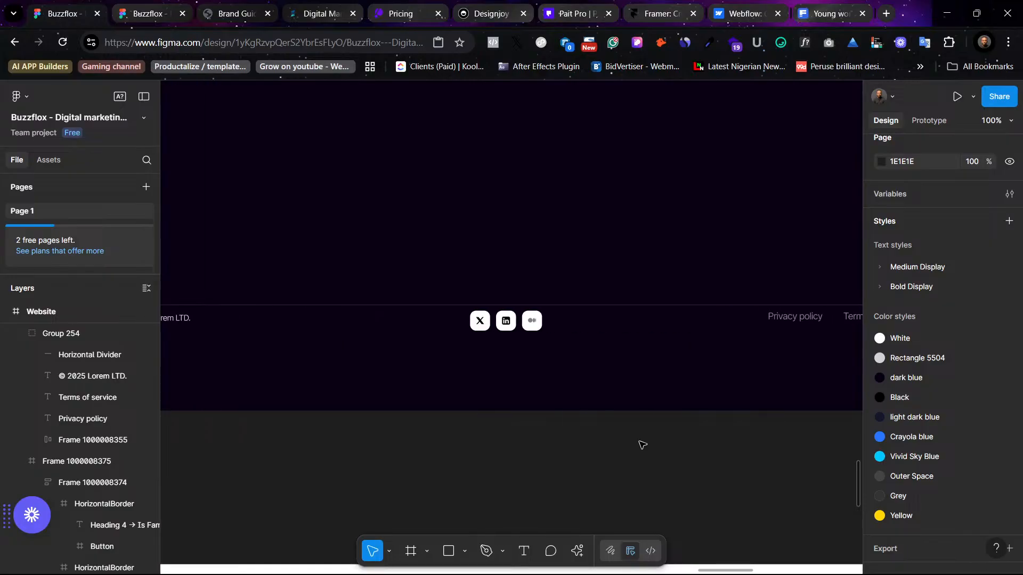
pyautogui.hscroll(-11, 642, 444)
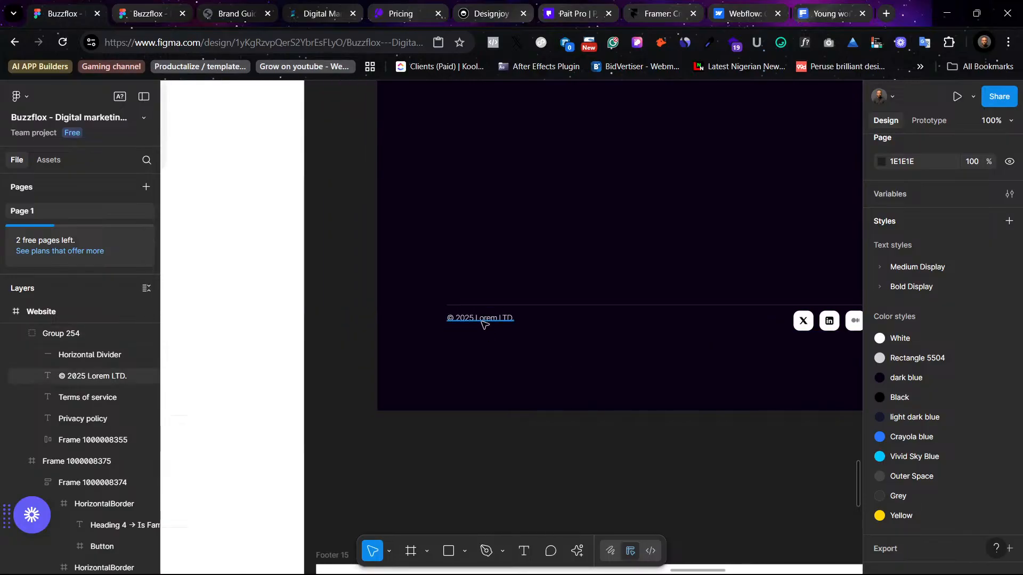
pyautogui.keyDown('ctrl'); pyautogui.click(482, 320); pyautogui.keyUp('ctrl')
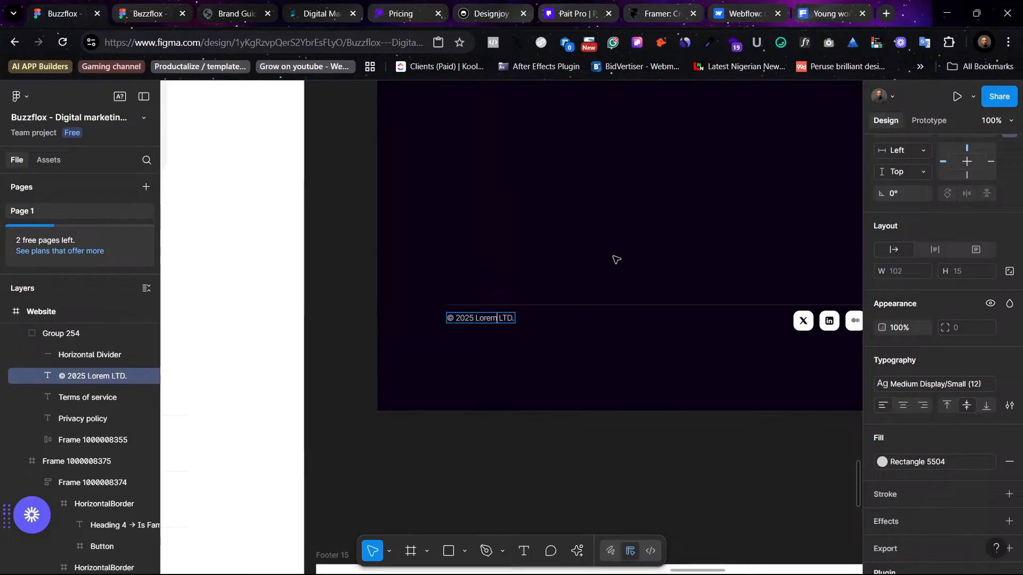
pyautogui.press('BackSpace')
pyautogui.press('BackSpace')
pyautogui.press('BackSpace')
pyautogui.press('BackSpace')
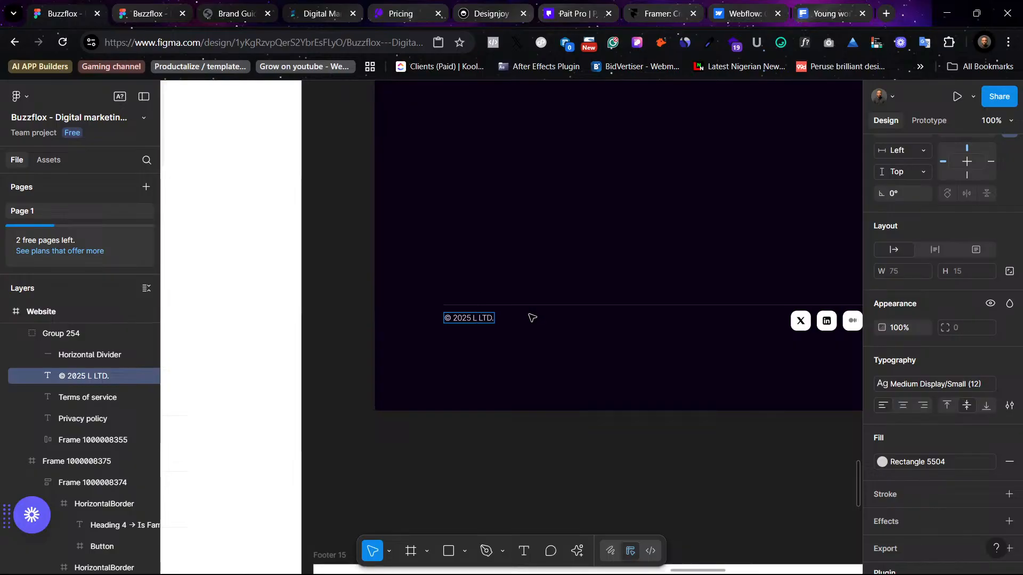
pyautogui.hscroll(5, 533, 318)
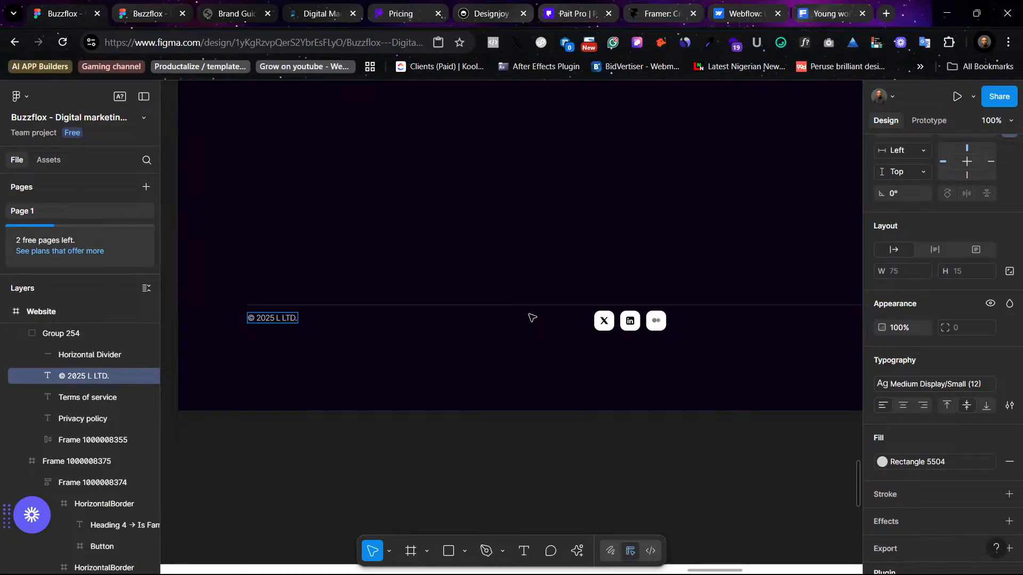
pyautogui.press('BackSpace')
pyautogui.scroll(-6, 551, 309)
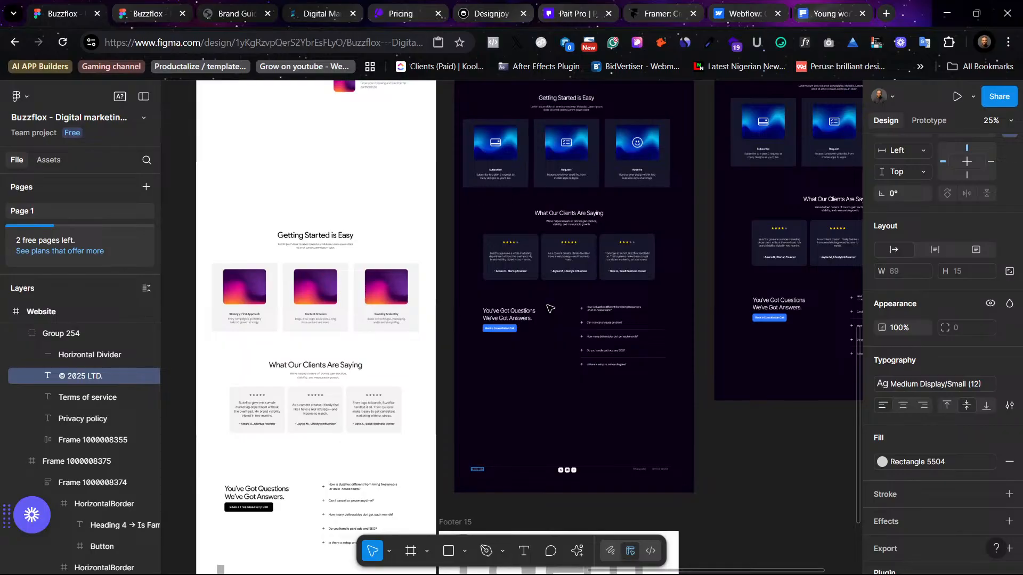
# Step: Insert "BuzzFlox" before "LTD." so the footer copyright text reads "© 2025 BuzzFlox LTD."
pyautogui.hotkey('shift', '2')
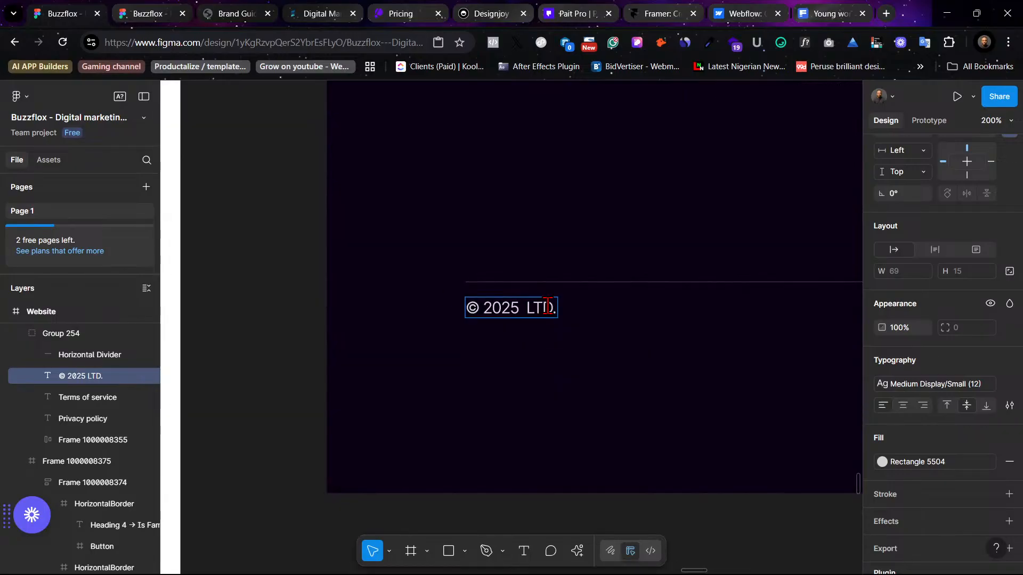
pyautogui.scroll(2, 547, 308)
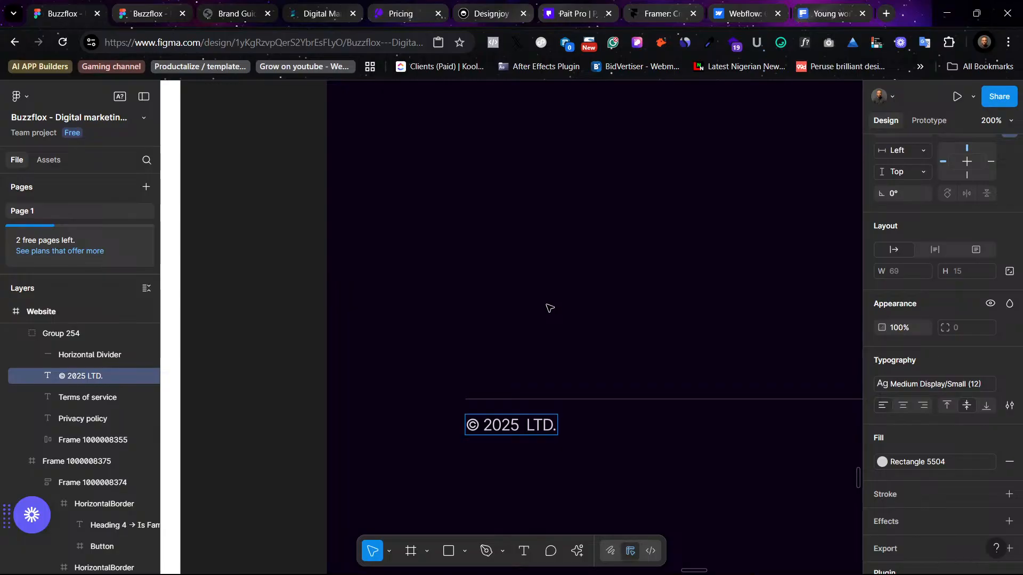
pyautogui.write('B')
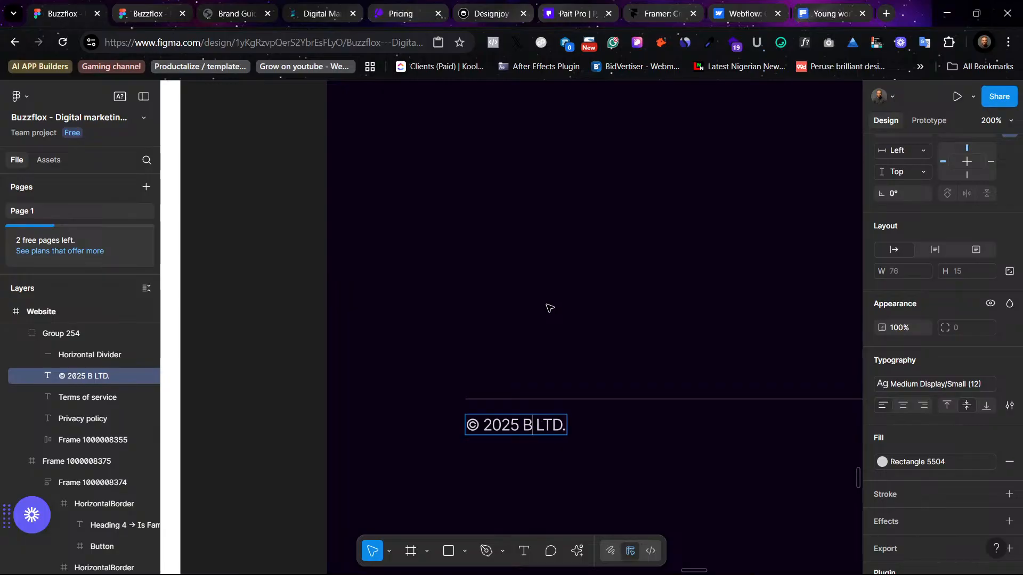
pyautogui.write('uzz')
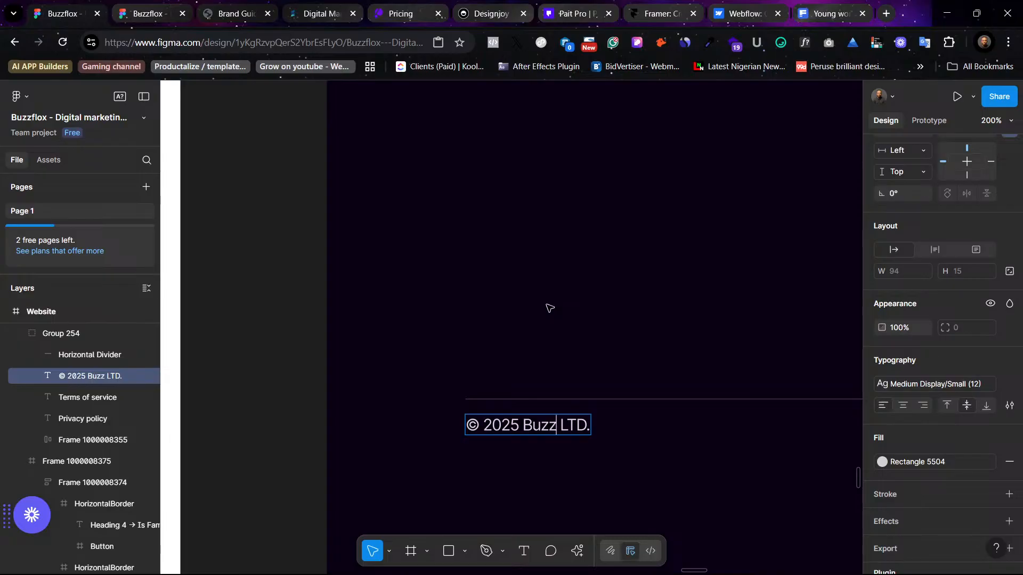
pyautogui.write('F')
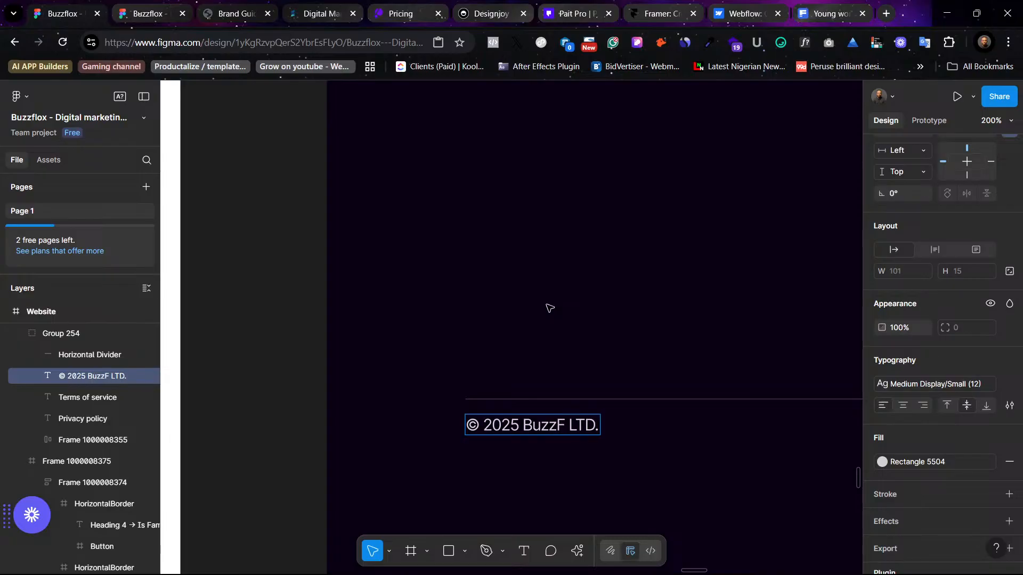
pyautogui.write('lex')
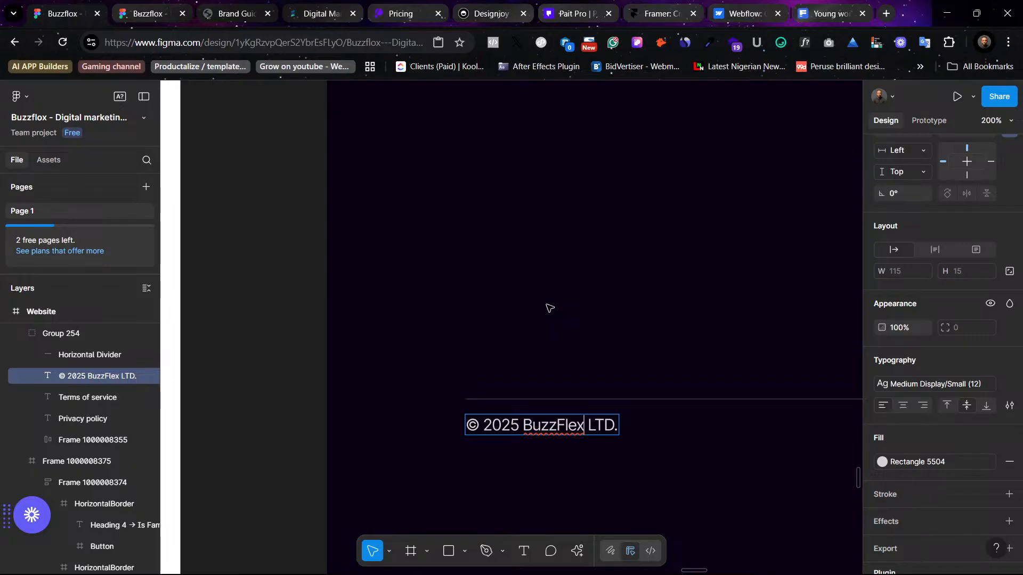
pyautogui.press('BackSpace')
pyautogui.press('BackSpace')
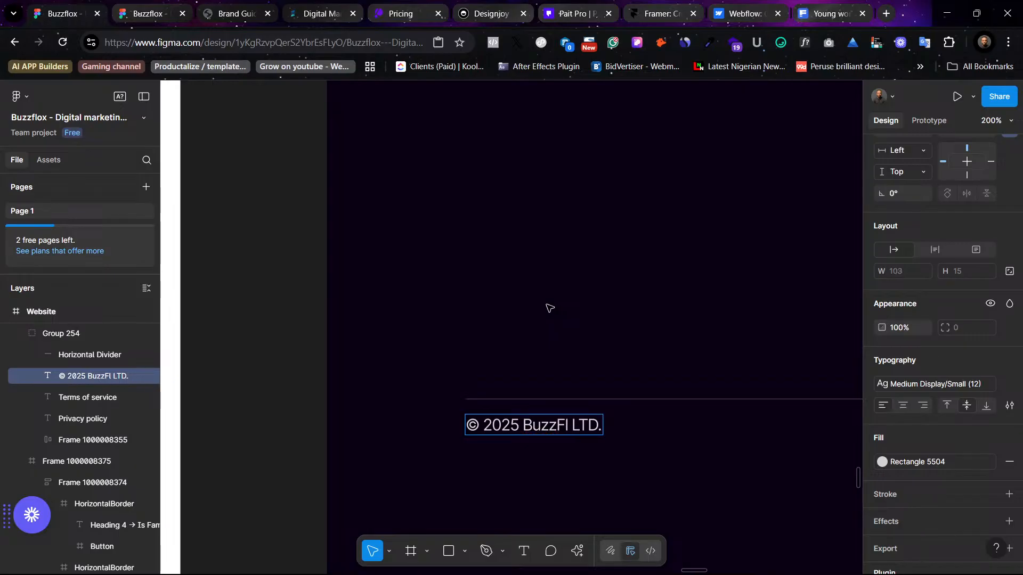
pyautogui.write('ox')
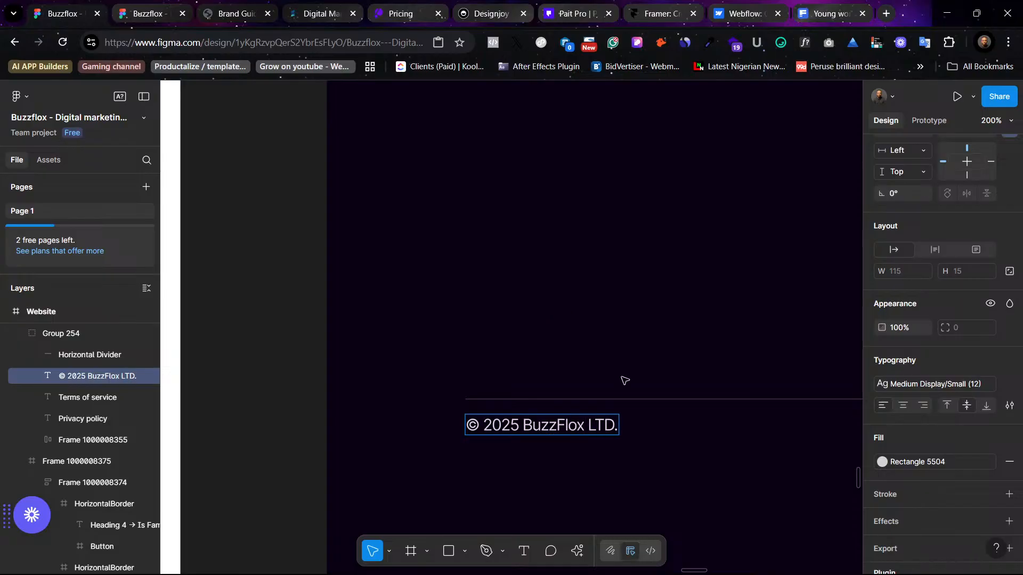
pyautogui.press('Escape')
pyautogui.press('Escape')
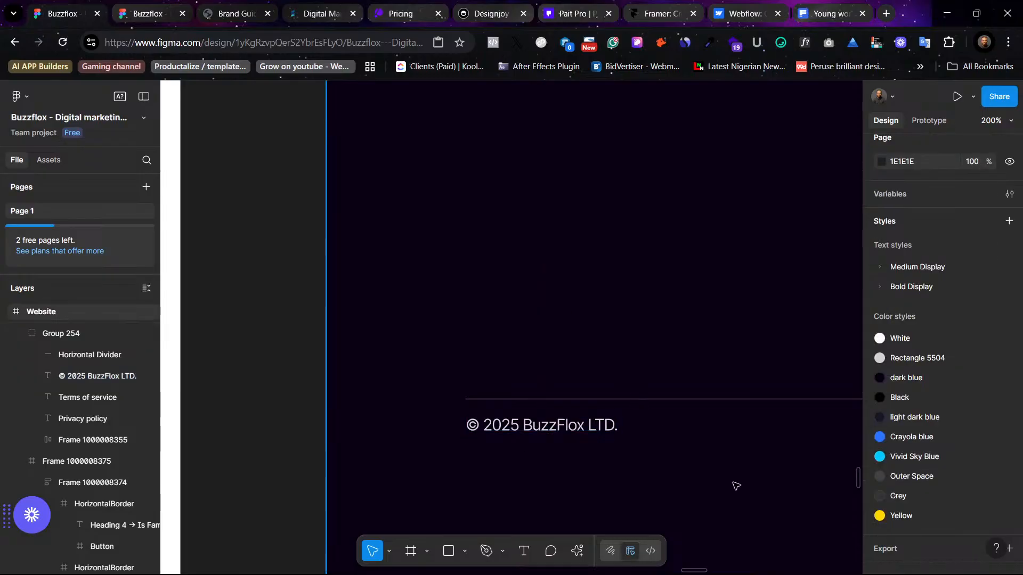
# Step: Review the dark page's footer row and the empty area between it and the FAQ section
pyautogui.hotkey('shift', '0')
pyautogui.hscroll(5, 736, 486)
pyautogui.scroll(1, 735, 486)
pyautogui.hscroll(6, 736, 485)
pyautogui.scroll(-1, 736, 486)
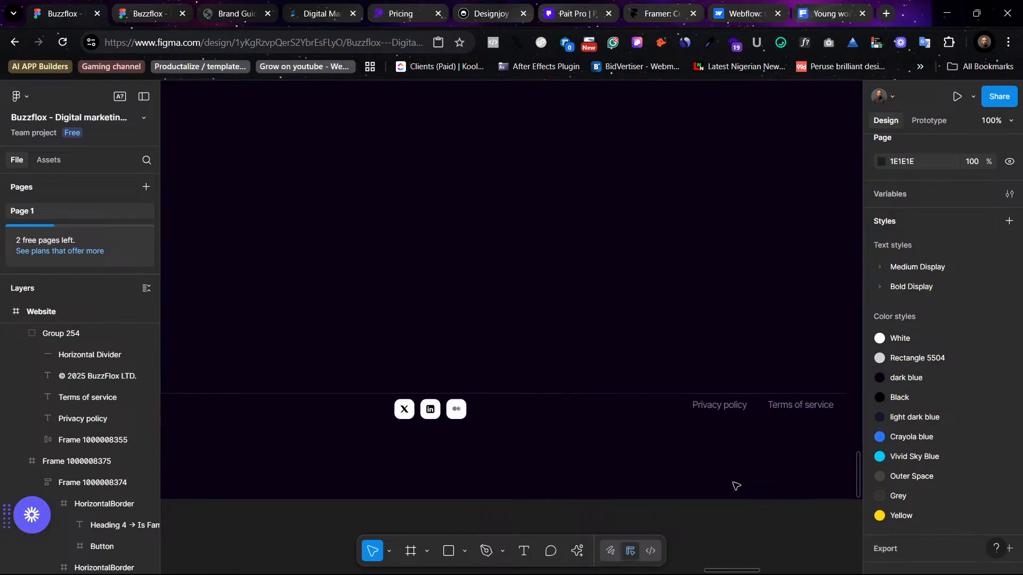
pyautogui.hscroll(-1, 736, 486)
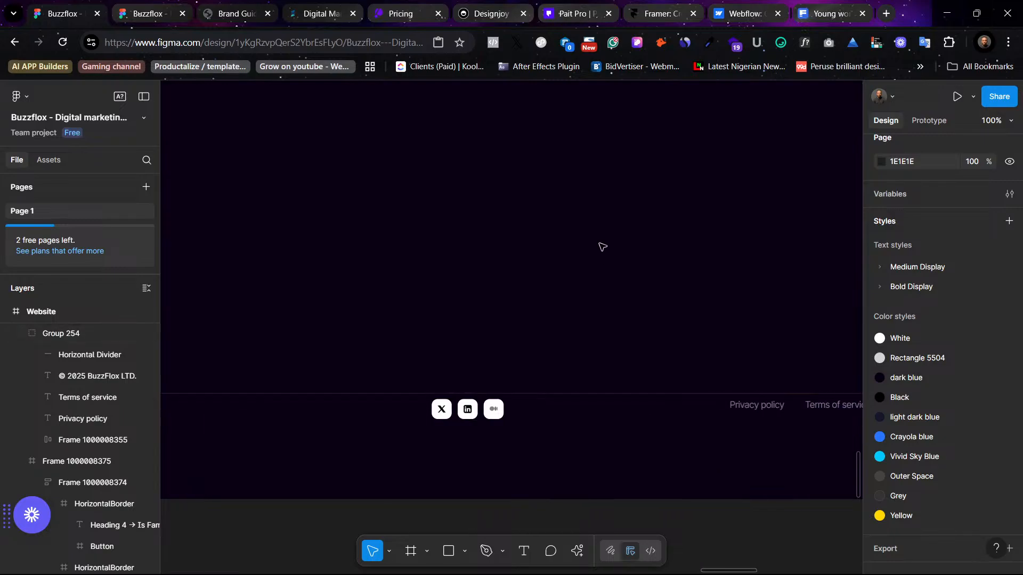
pyautogui.scroll(10, 602, 247)
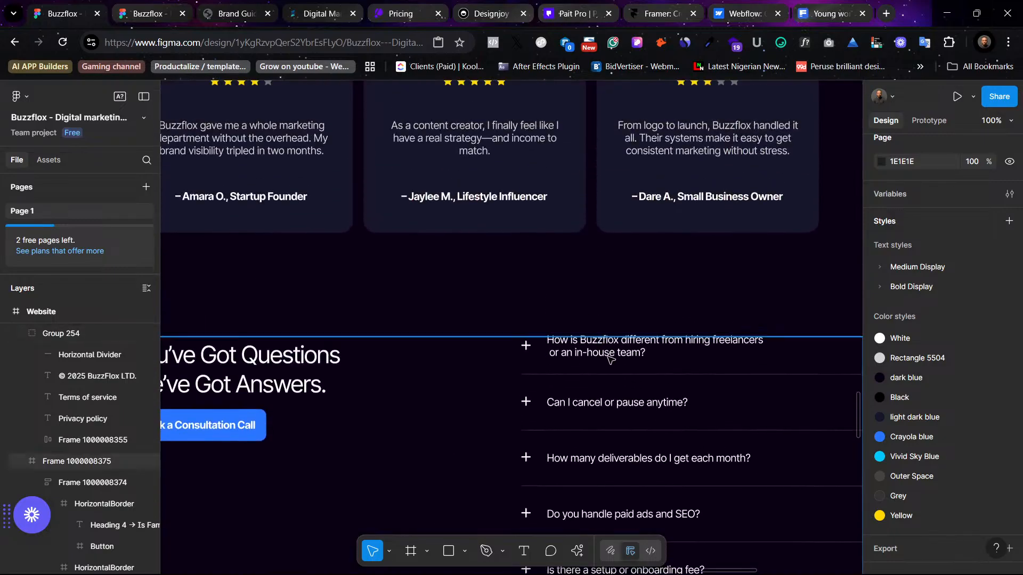
pyautogui.scroll(-10, 643, 354)
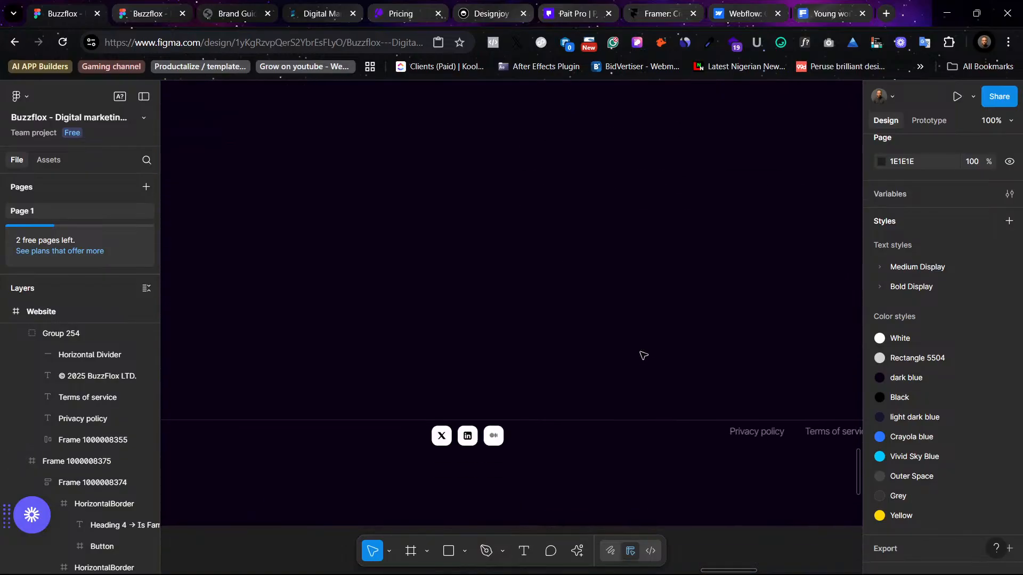
pyautogui.press('-')
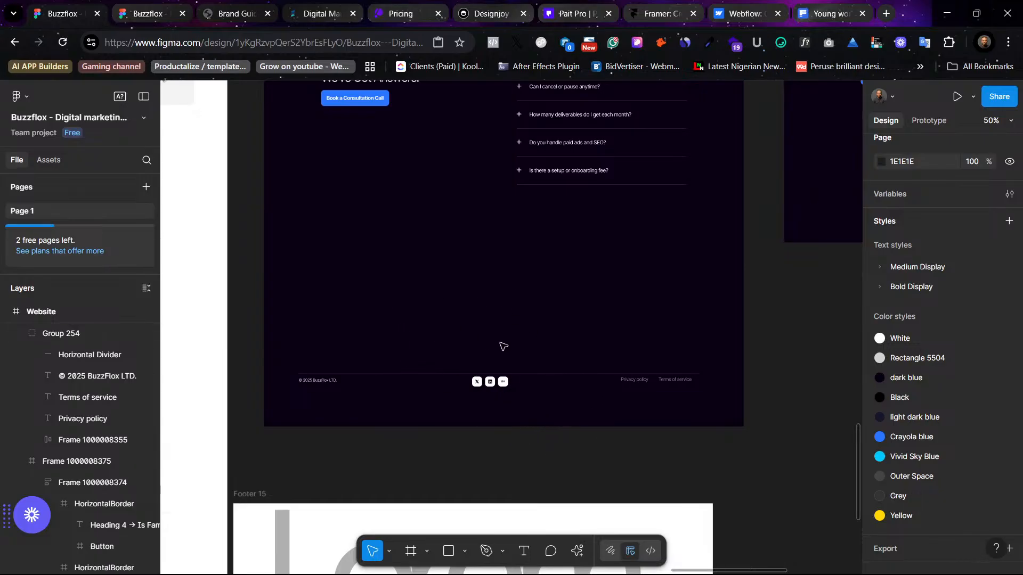
# Step: Look over the light website version, the brand colors, the logos and the text style samples on the canvas
pyautogui.scroll(10, 432, 318)
pyautogui.hscroll(-10, 431, 318)
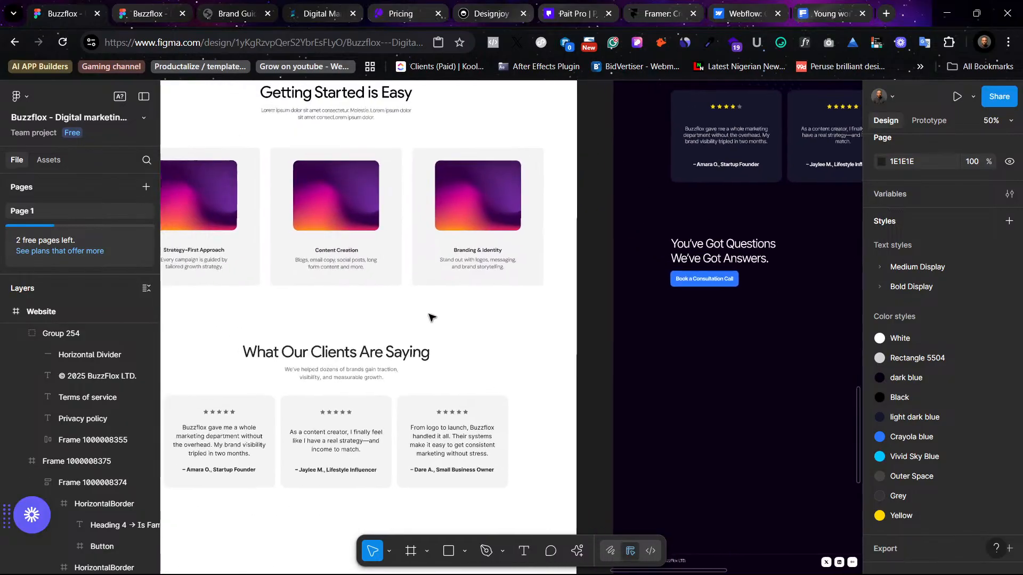
pyautogui.scroll(20, 431, 318)
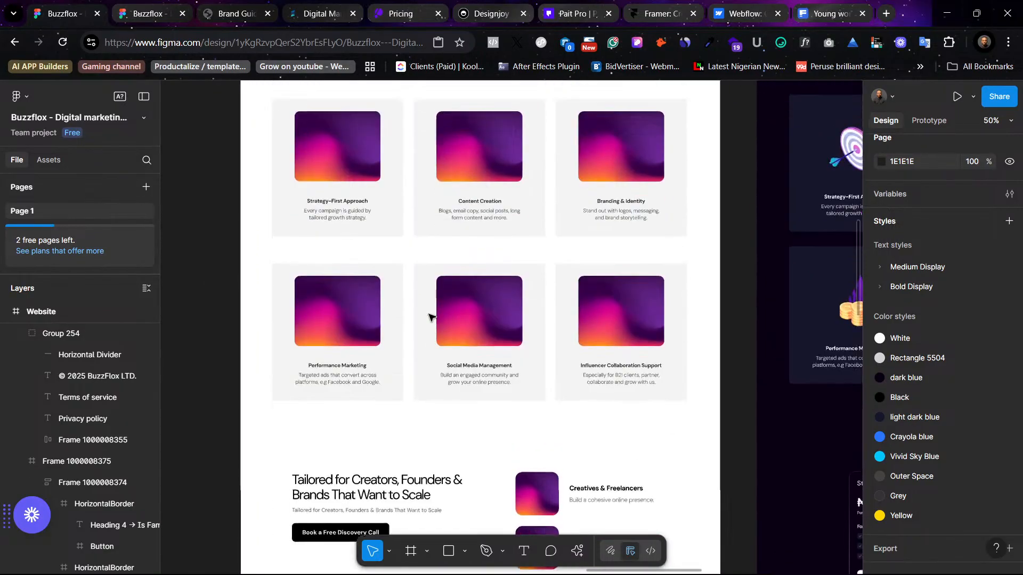
pyautogui.scroll(-15, 420, 314)
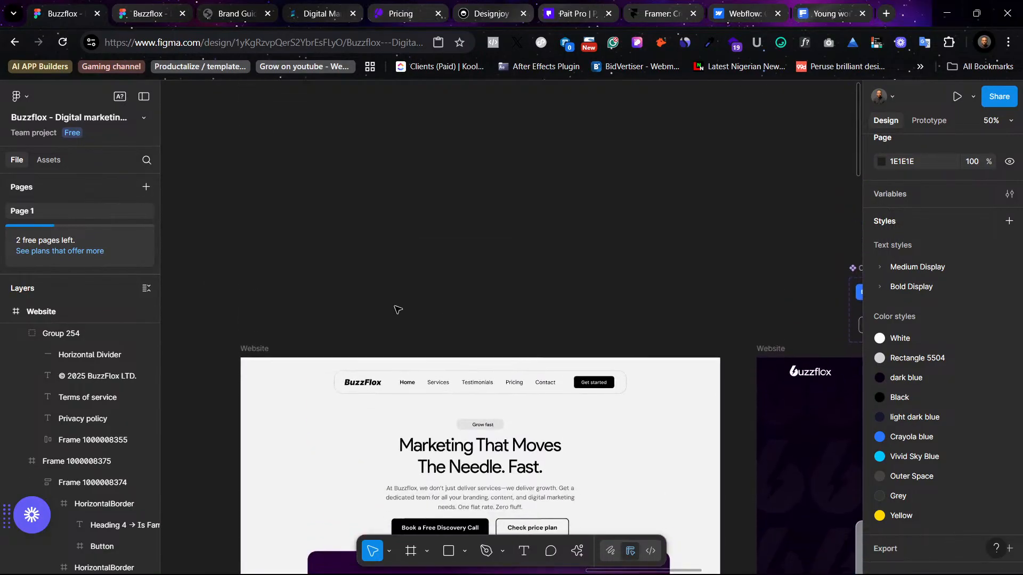
pyautogui.hscroll(10, 398, 309)
pyautogui.hscroll(15, 398, 309)
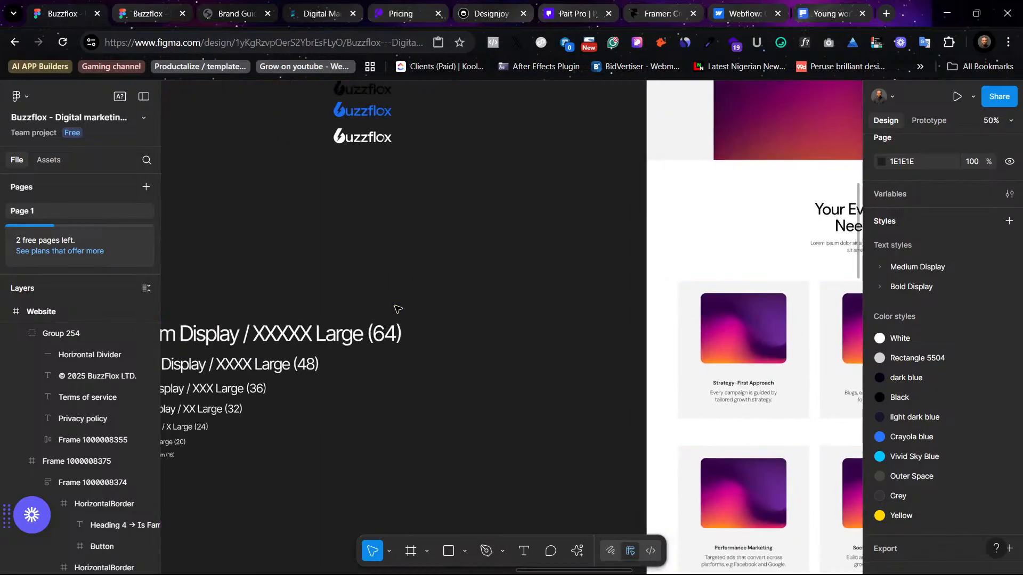
pyautogui.hscroll(-8, 441, 321)
pyautogui.scroll(4, 548, 320)
pyautogui.hscroll(7, 548, 319)
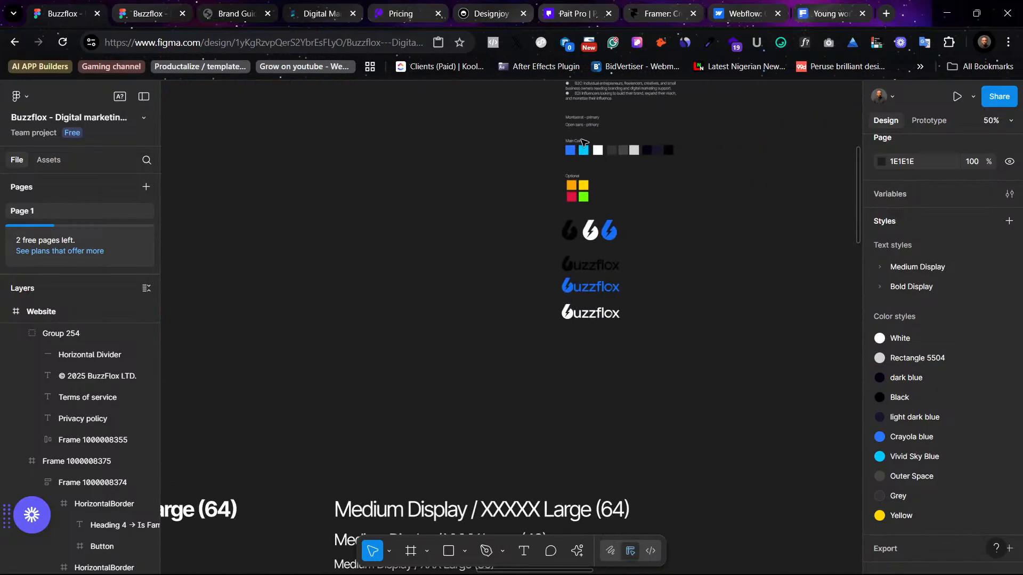
# Step: Switch to the Framer and Webflow websites and examine their closing sections and footers for reference
pyautogui.click(667, 13)
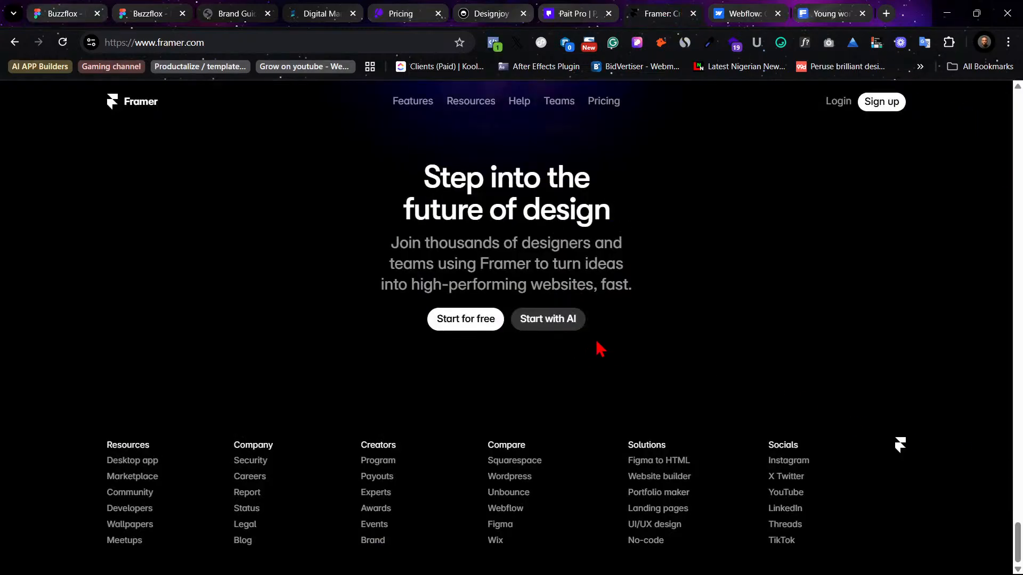
pyautogui.scroll(5, 600, 346)
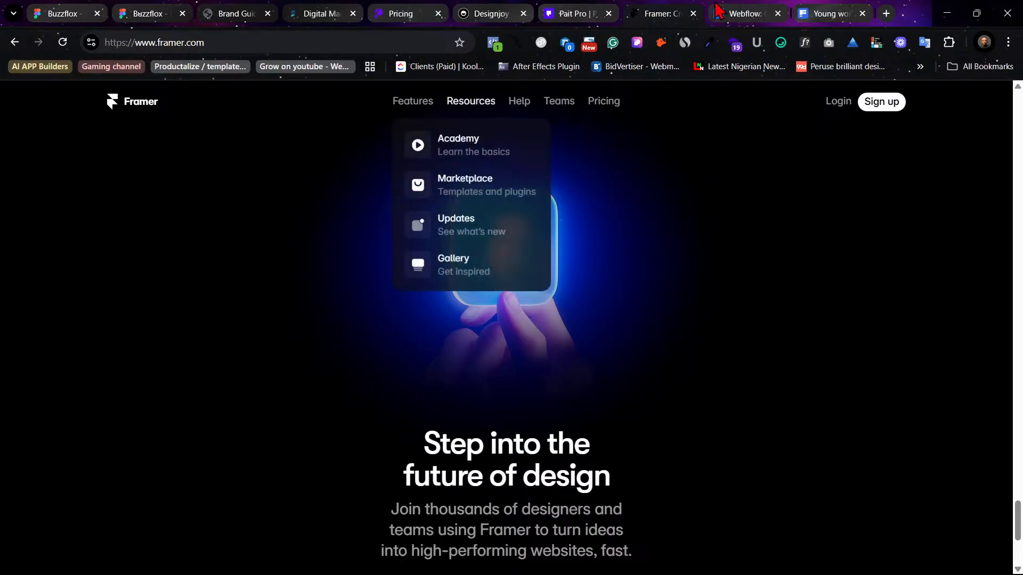
pyautogui.click(759, 13)
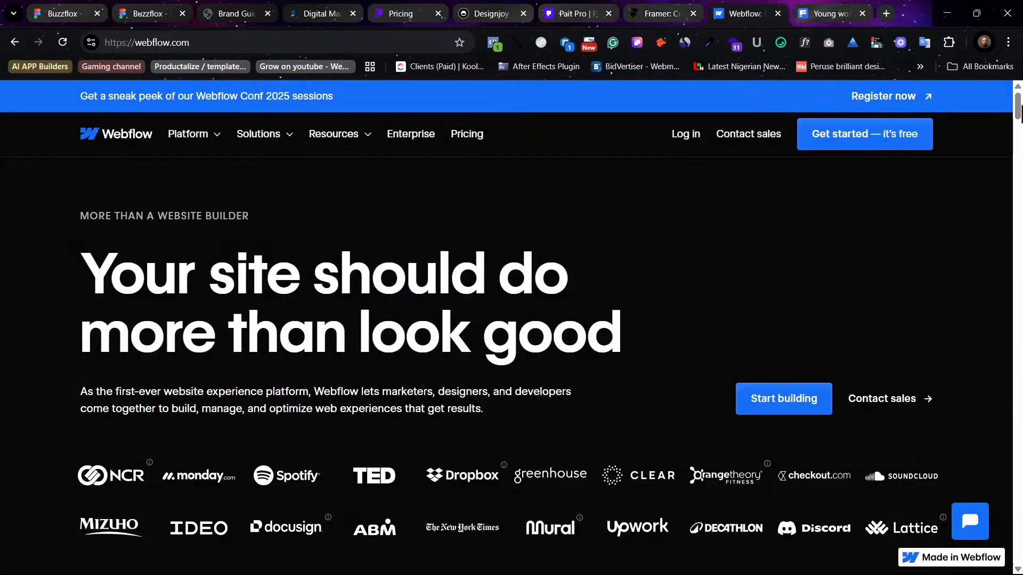
pyautogui.scroll(-1, 1018, 133)
pyautogui.moveTo(1017, 132); pyautogui.dragTo(1007, 535)
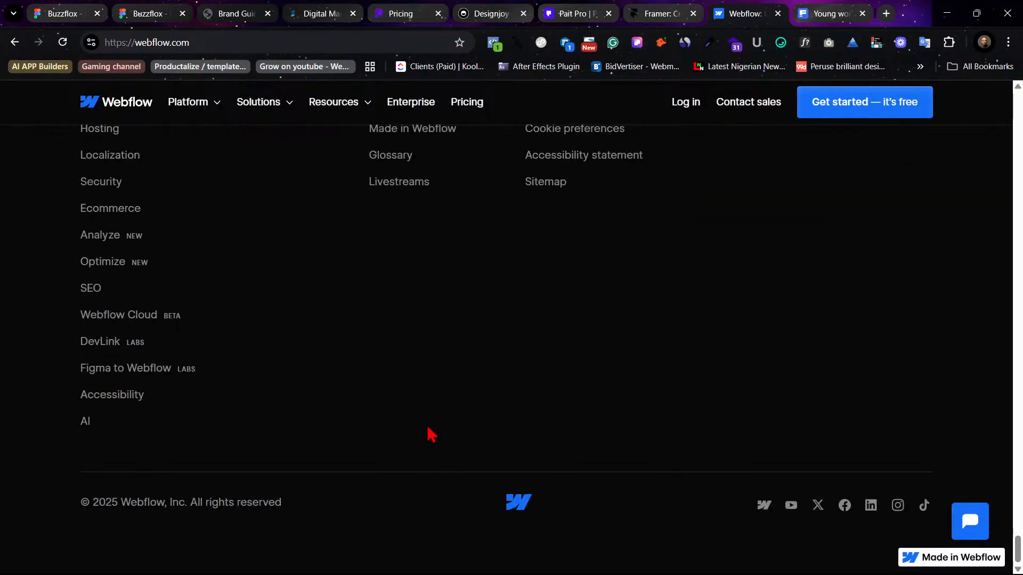
pyautogui.scroll(10, 450, 408)
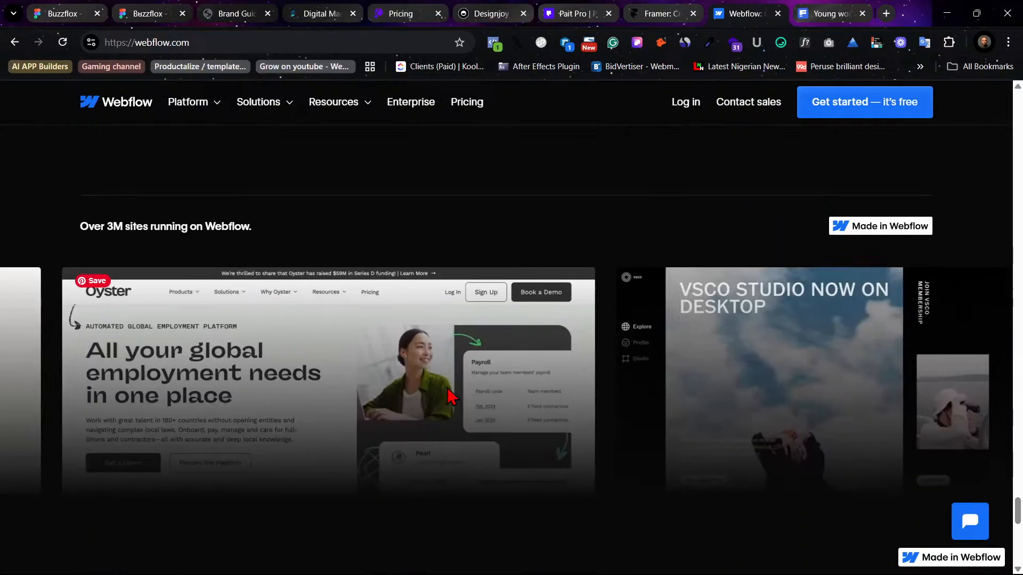
pyautogui.scroll(2, 451, 397)
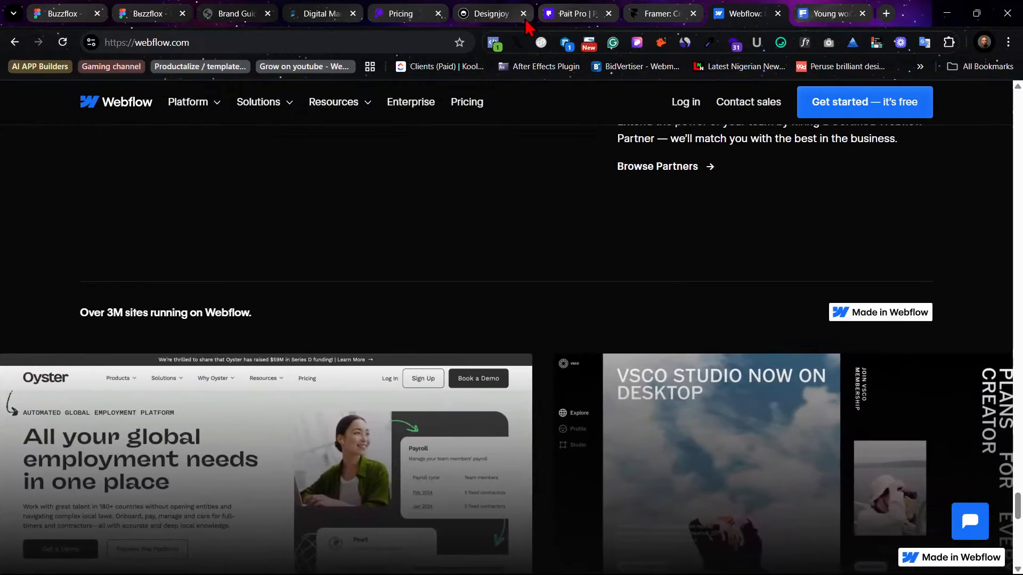
# Step: Examine the closing call-to-action on the Loopify pricing page and the Socialander footer for reference ideas
pyautogui.click(487, 13)
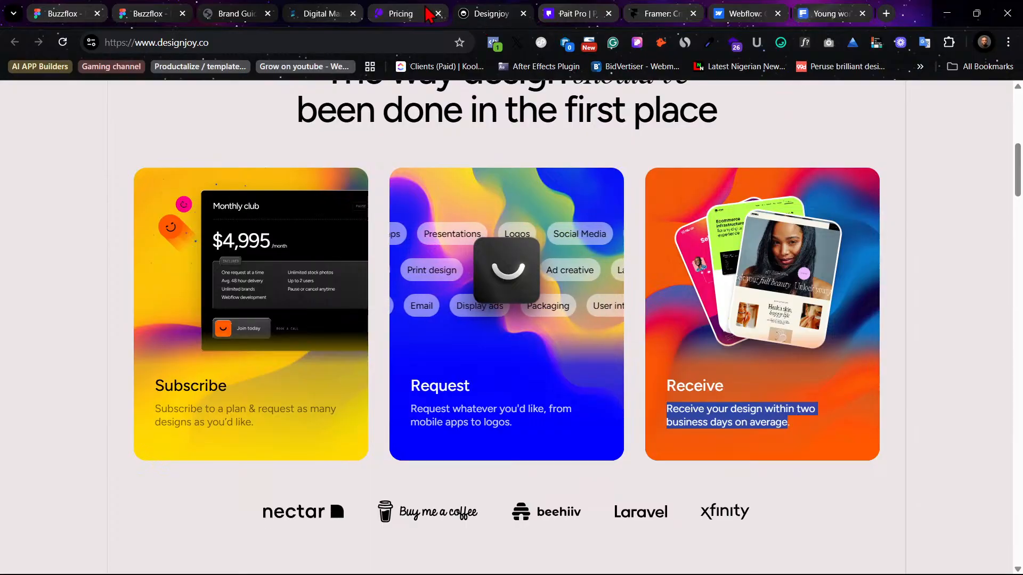
pyautogui.click(405, 12)
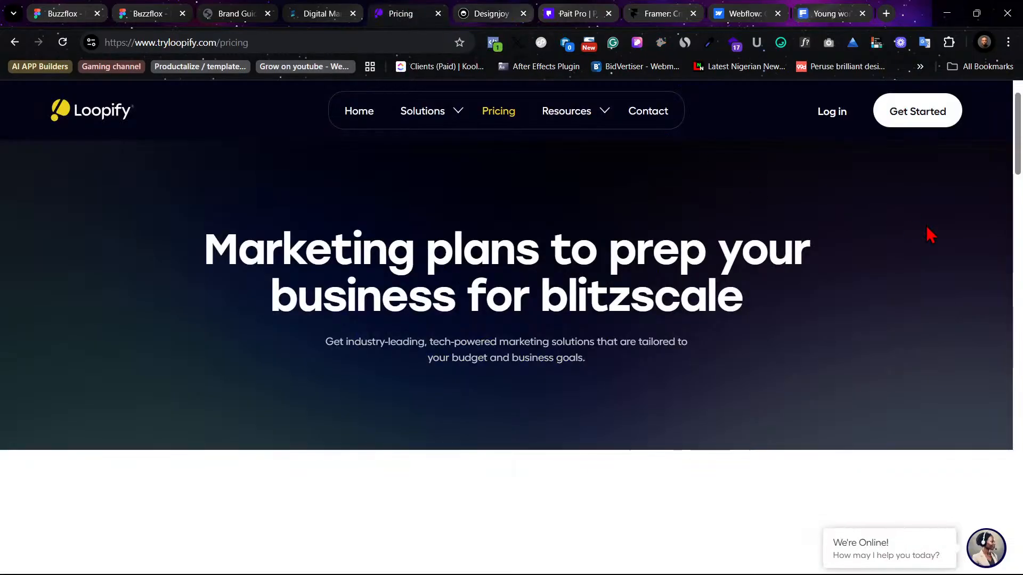
pyautogui.moveTo(1017, 133); pyautogui.dragTo(1011, 446)
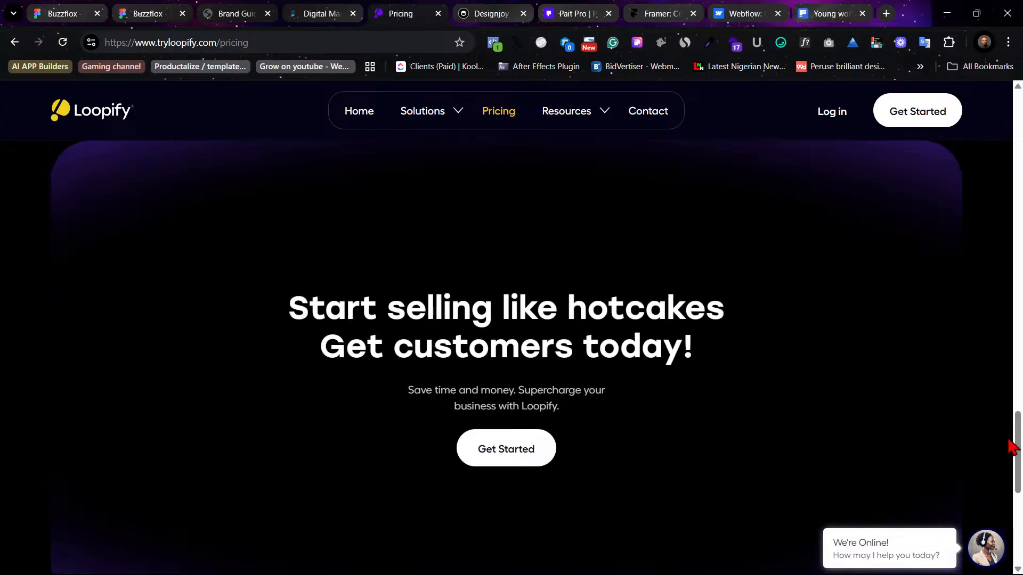
pyautogui.click(319, 12)
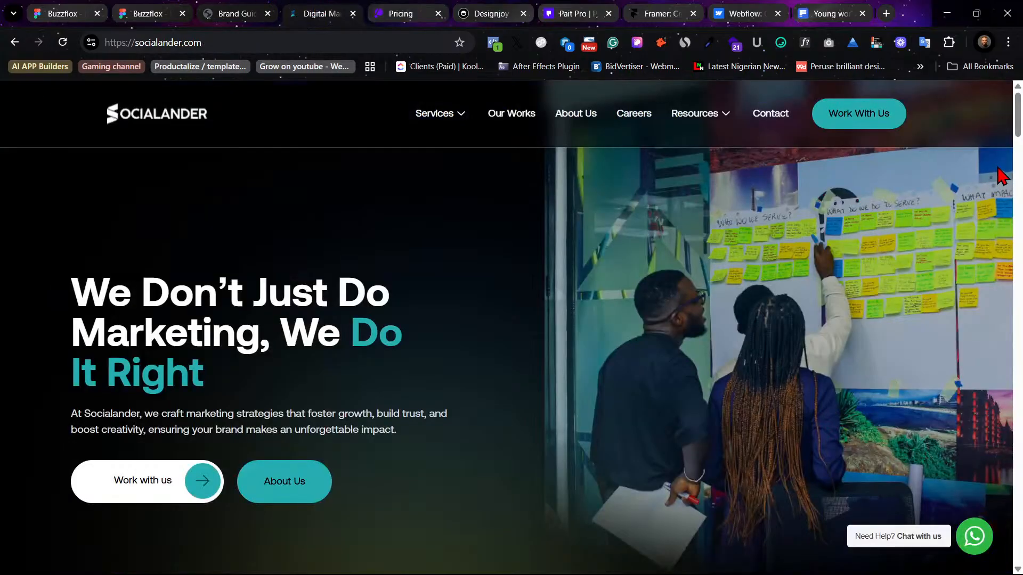
pyautogui.moveTo(1016, 123); pyautogui.dragTo(988, 572)
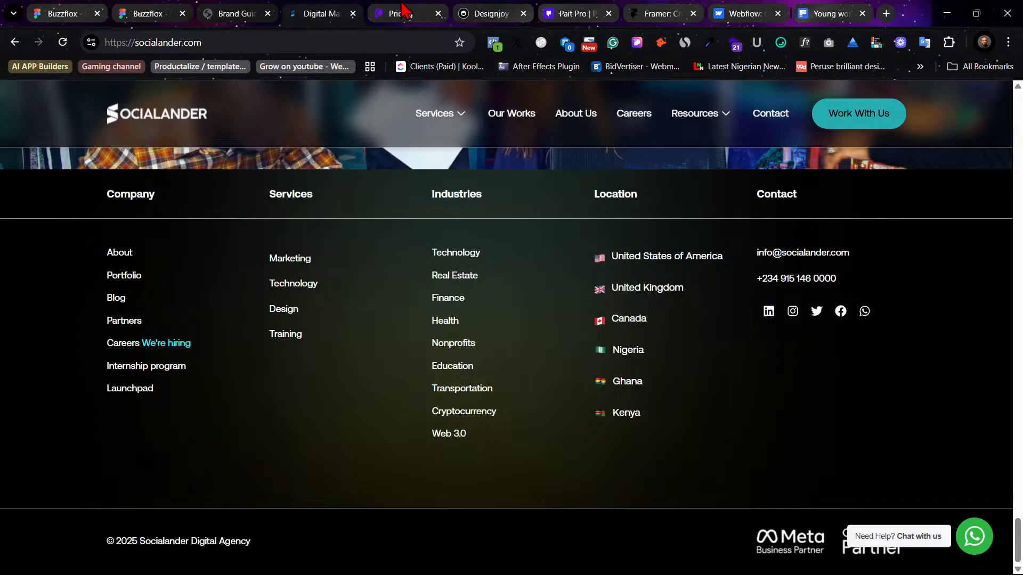
pyautogui.click(241, 11)
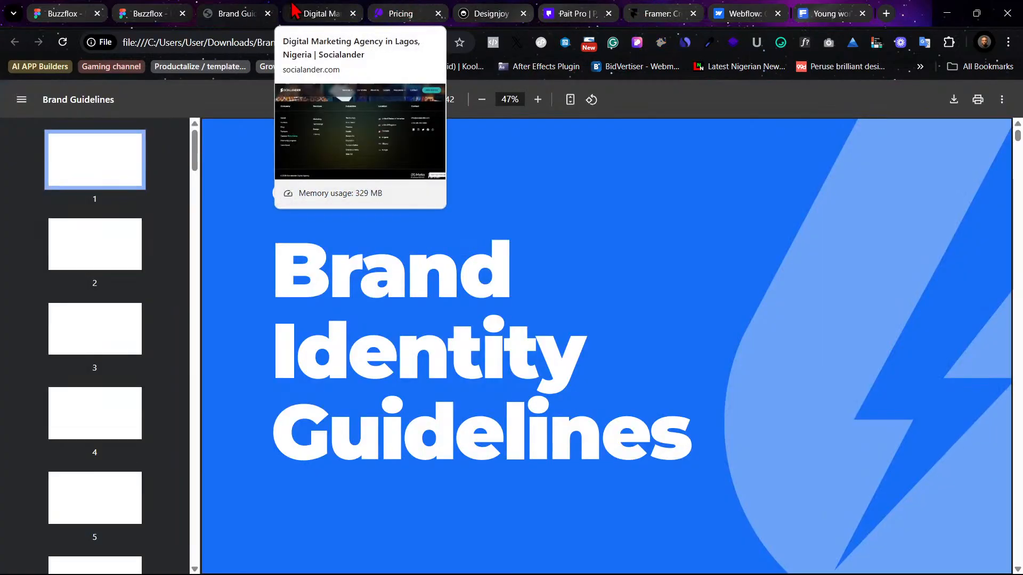
pyautogui.click(298, 12)
pyautogui.click(411, 9)
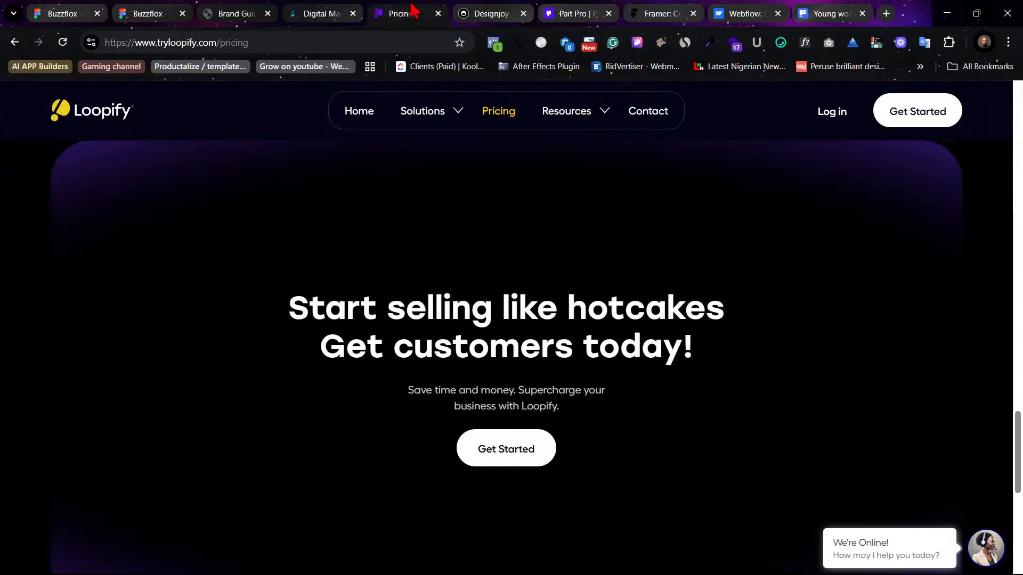
pyautogui.click(487, 10)
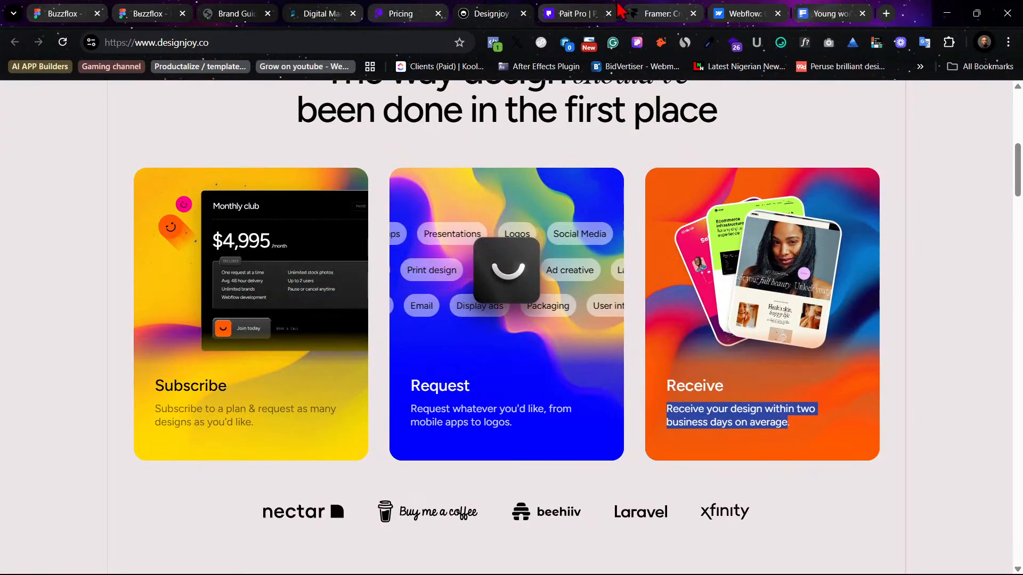
pyautogui.click(590, 10)
pyautogui.click(681, 9)
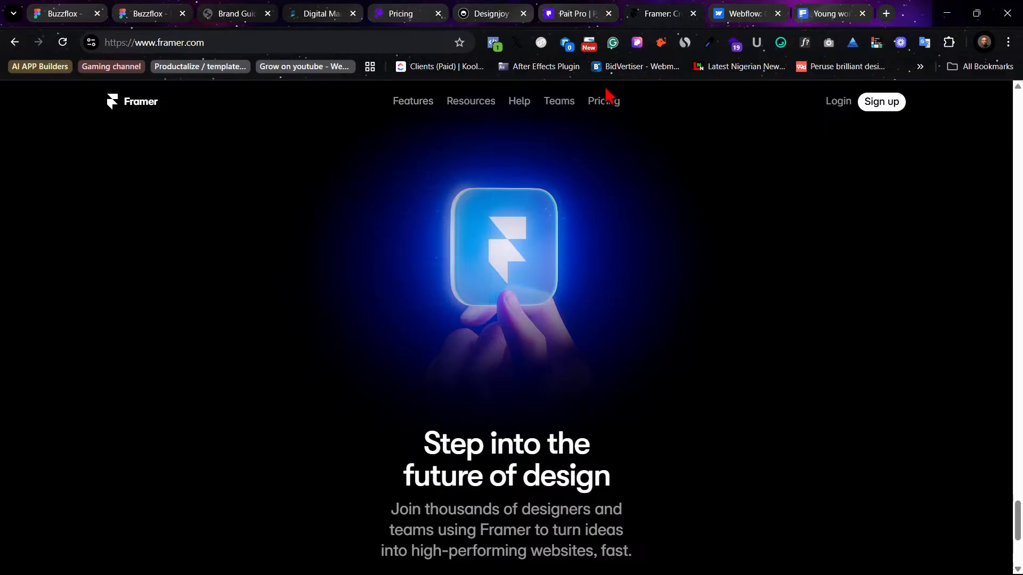
# Step: Examine the closing sections and footers of the Designjoy and Pait Pro websites for reference, returning to the Buzzflox design file
pyautogui.click(260, 9)
pyautogui.click(405, 12)
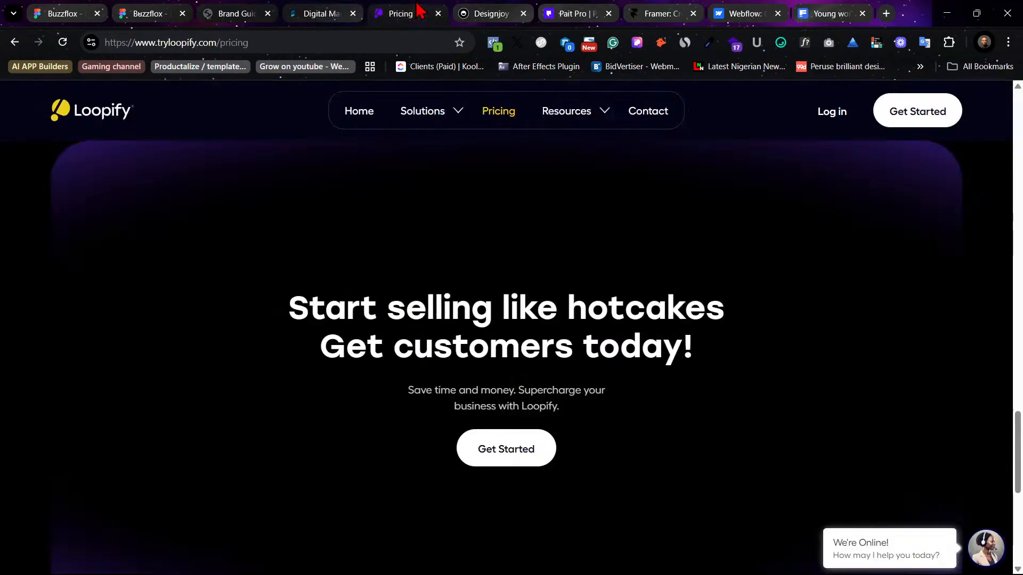
pyautogui.click(505, 10)
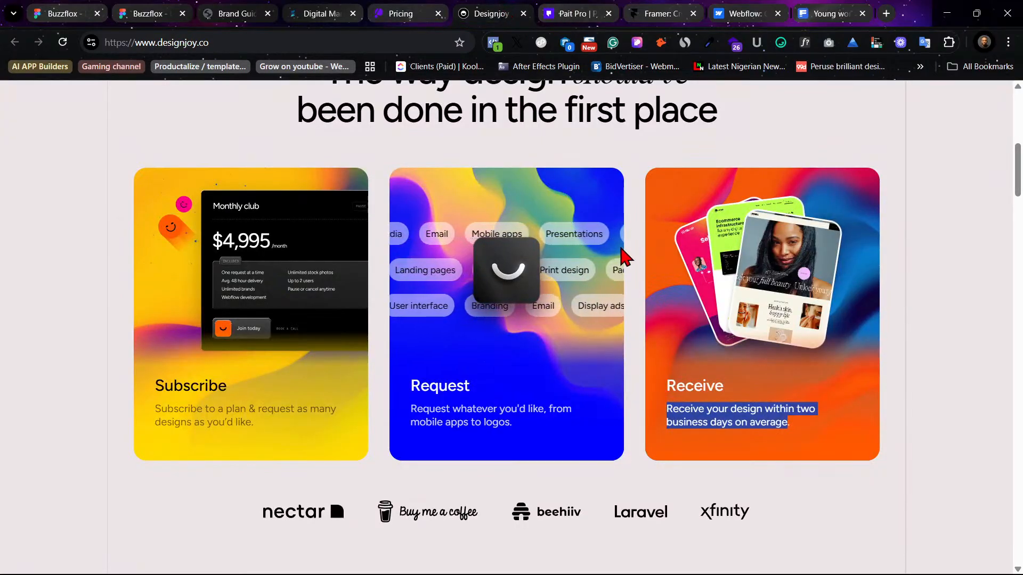
pyautogui.scroll(-5, 623, 253)
pyautogui.scroll(-20, 623, 247)
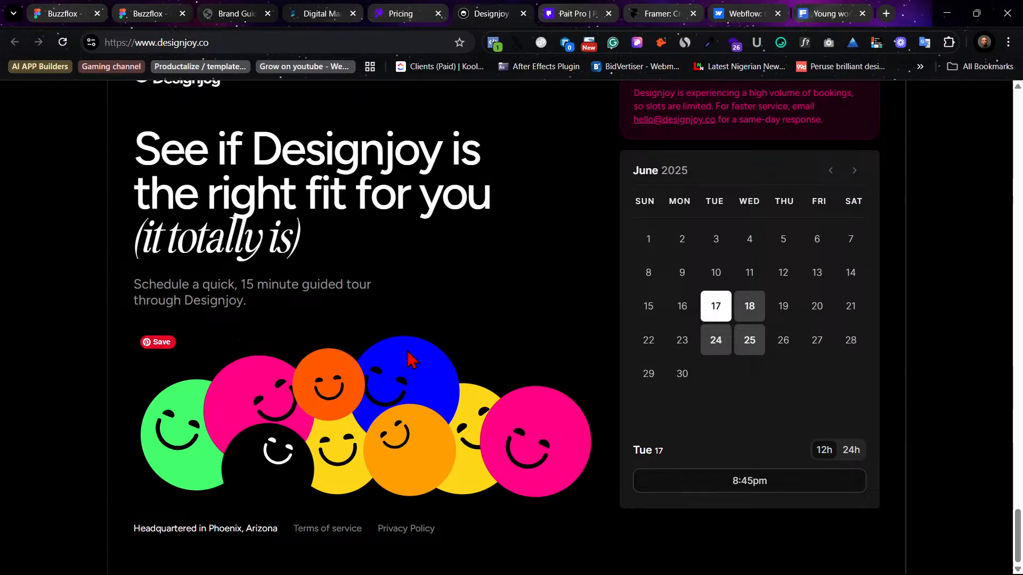
pyautogui.click(571, 9)
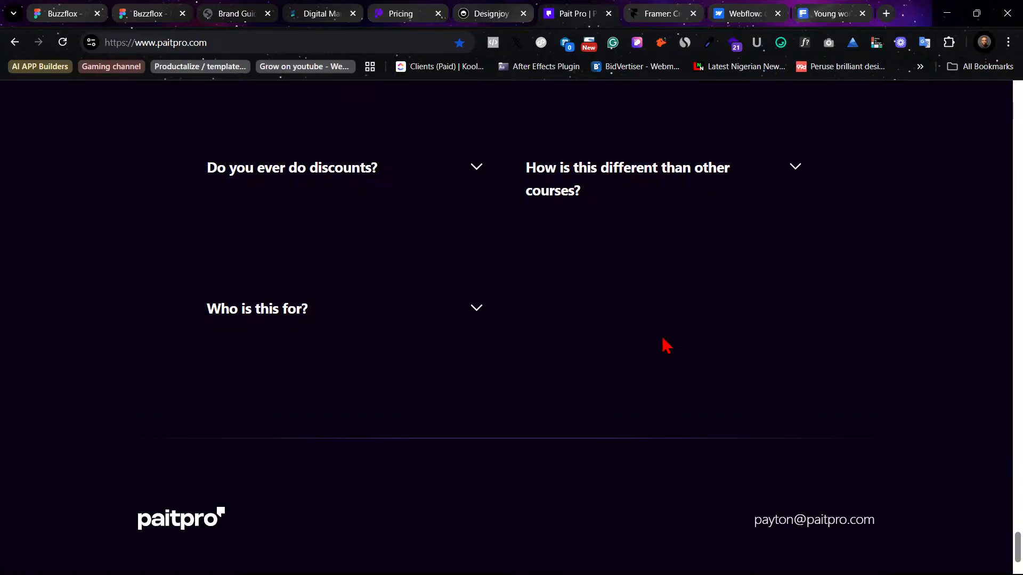
pyautogui.click(638, 9)
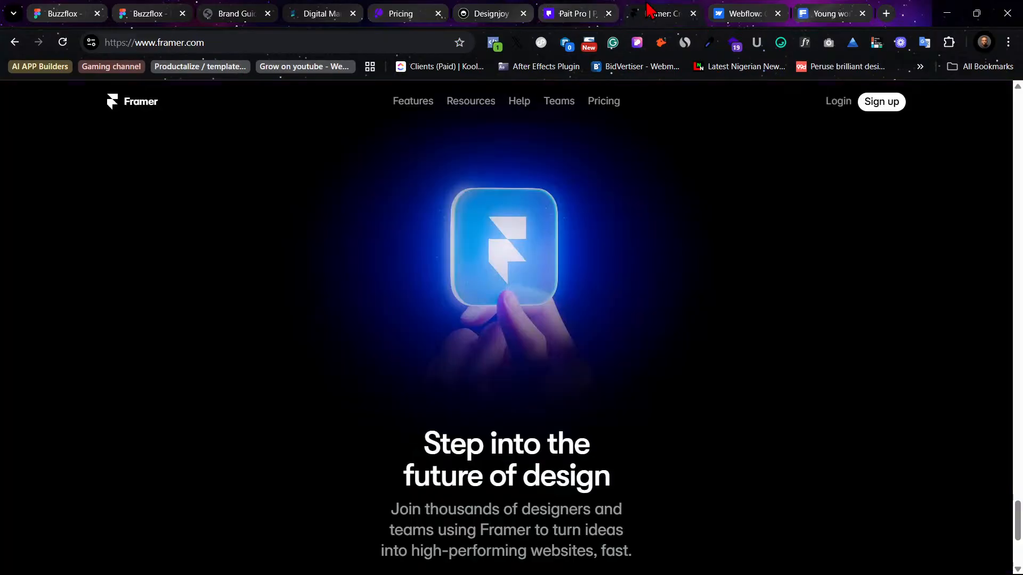
pyautogui.click(711, 12)
pyautogui.click(819, 11)
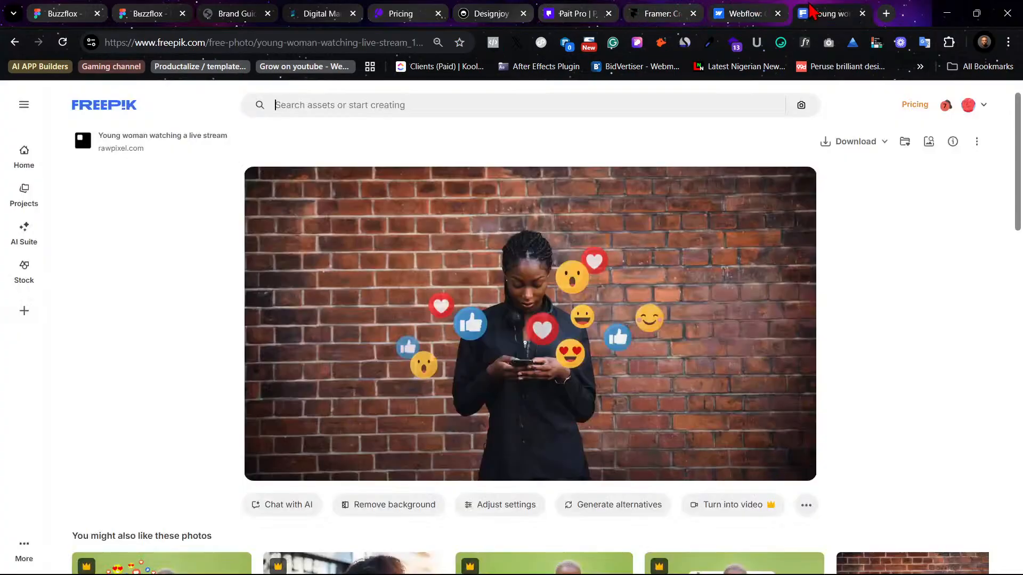
pyautogui.click(169, 9)
pyautogui.click(54, 12)
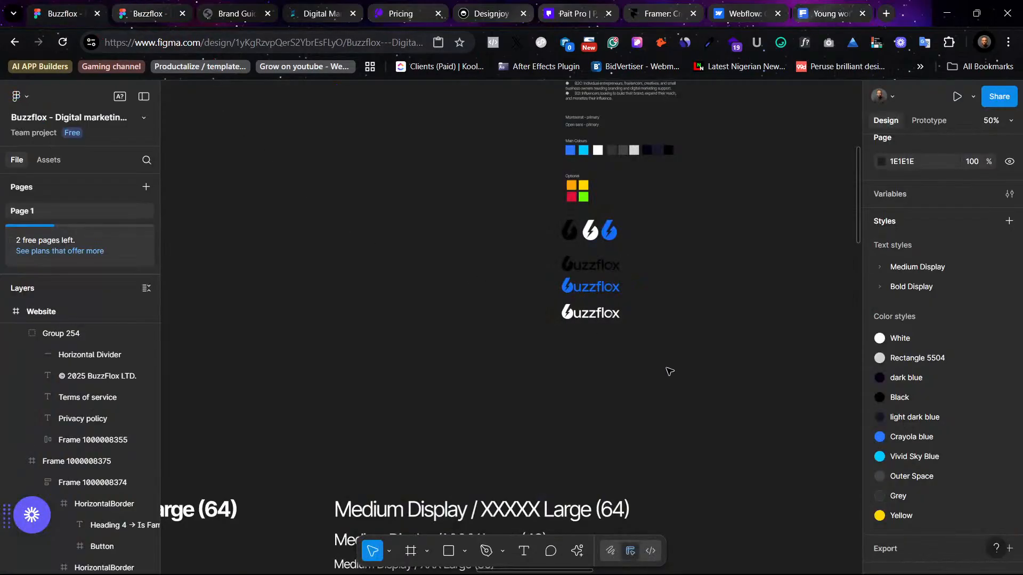
# Step: Open a new browser tab for another reference website
pyautogui.click(828, 13)
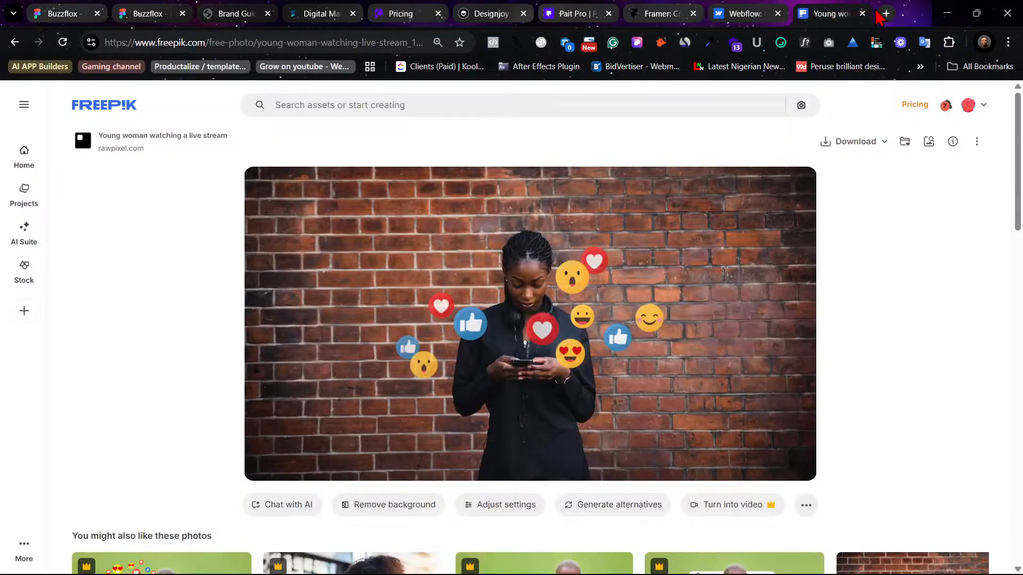
pyautogui.click(886, 14)
pyautogui.write('cre')
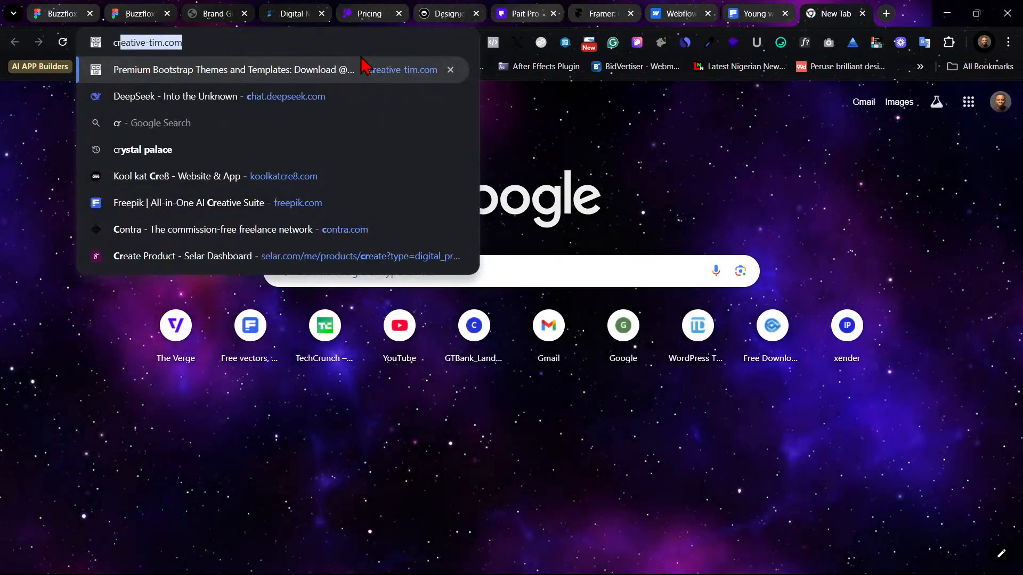
pyautogui.press('BackSpace')
pyautogui.press('BackSpace')
pyautogui.press('BackSpace')
pyautogui.press('BackSpace')
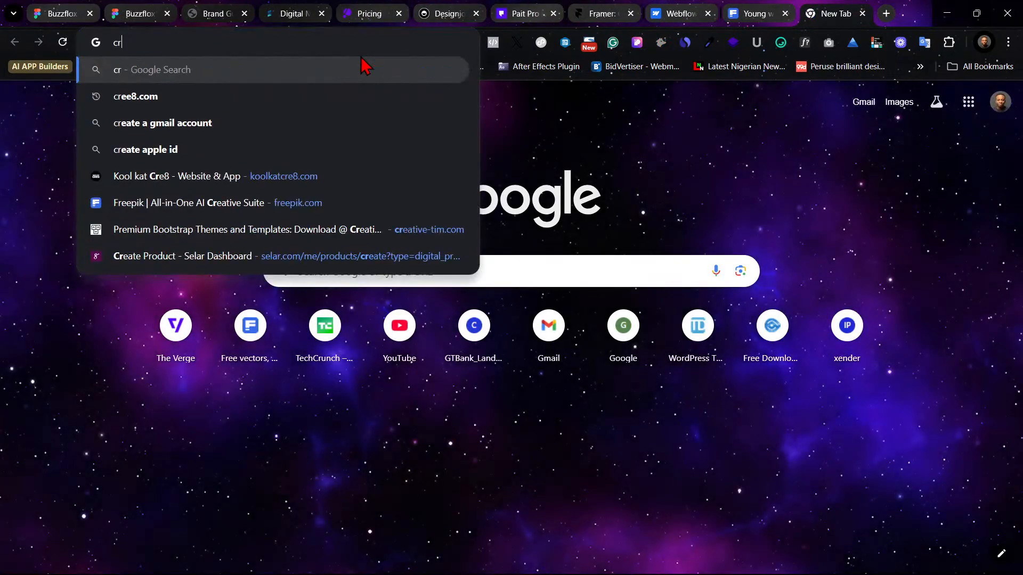
pyautogui.write('j')
pyautogui.press('BackSpace')
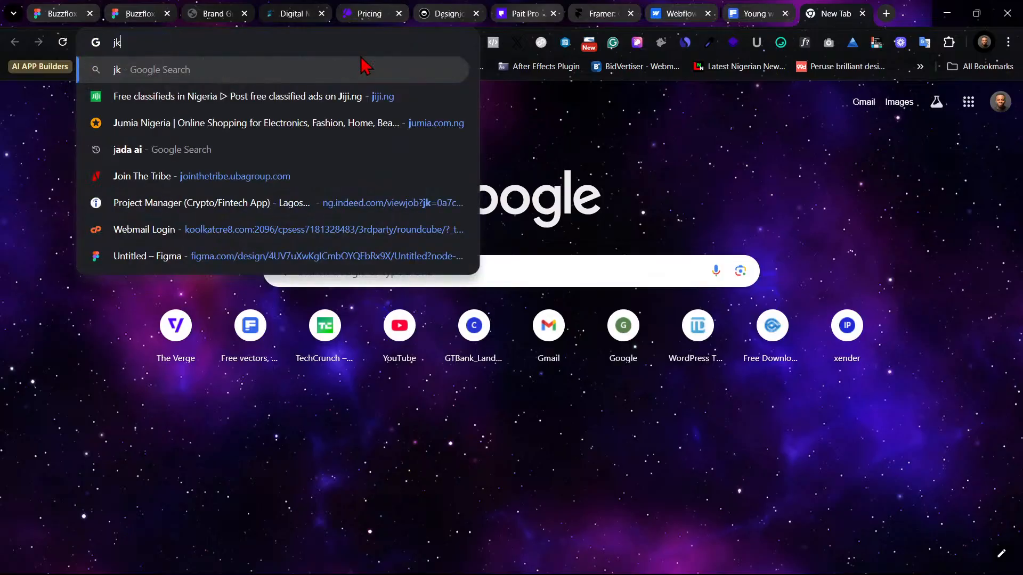
pyautogui.write('jkw')
pyautogui.press('BackSpace')
pyautogui.press('BackSpace')
pyautogui.press('BackSpace')
pyautogui.write('z')
pyautogui.press('BackSpace')
pyautogui.press('Escape')
# Step: Go to kree8.agency and examine its dark closing call-to-action, footer row and the sections above them
pyautogui.write('kree8.agency')
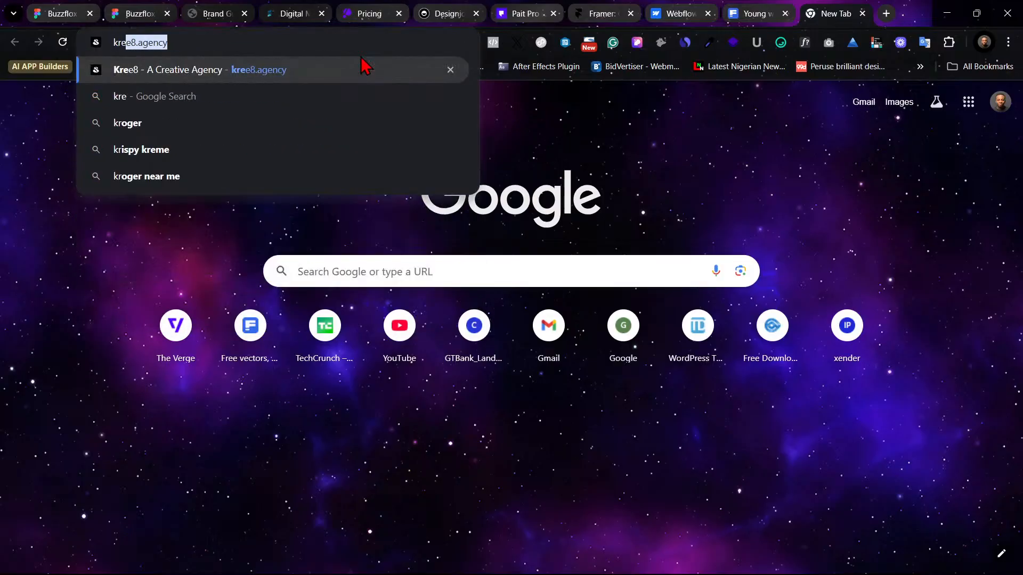
pyautogui.press('Return')
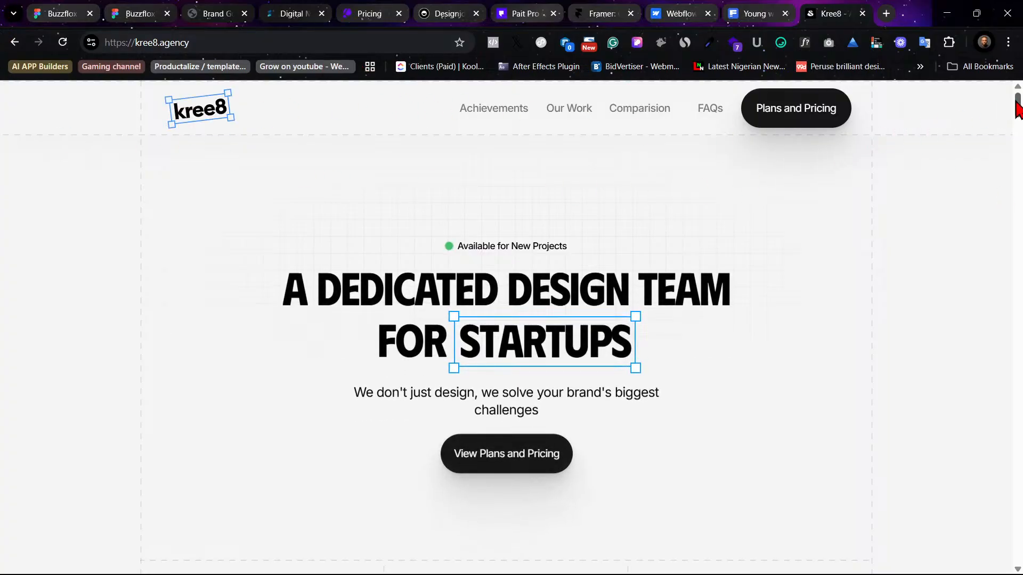
pyautogui.moveTo(1016, 102); pyautogui.dragTo(1018, 547)
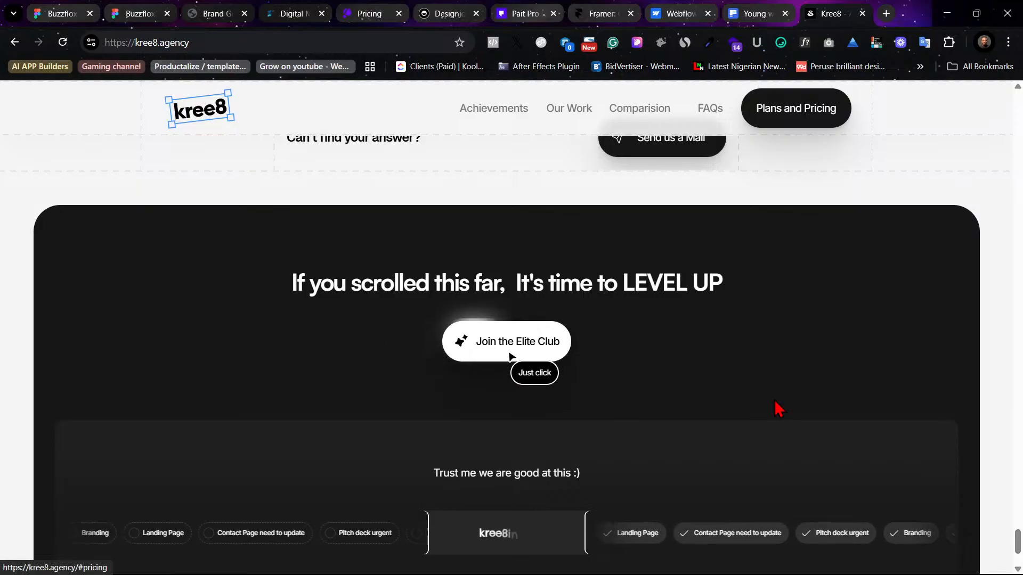
pyautogui.scroll(-3, 777, 391)
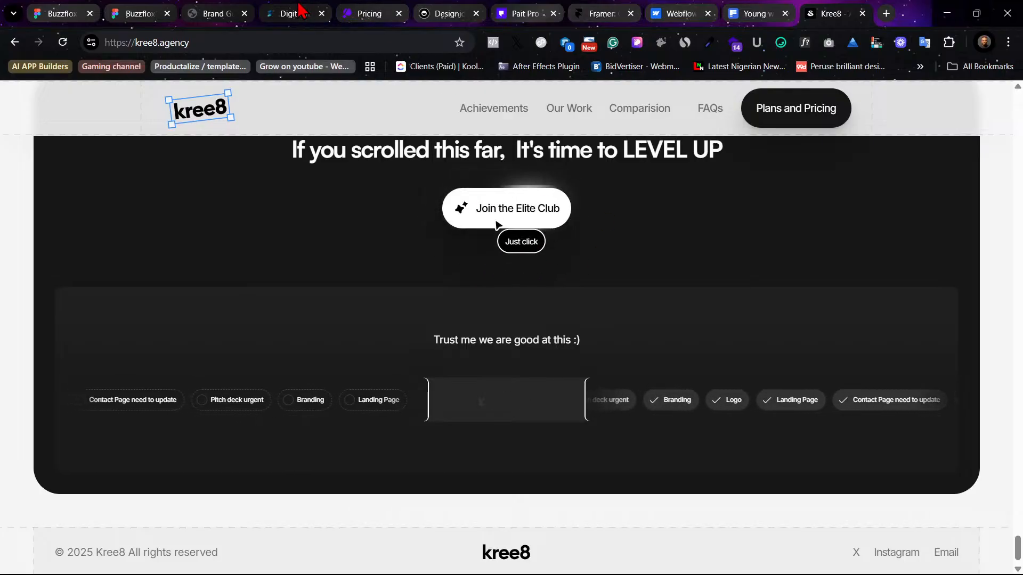
pyautogui.moveTo(751, 8)
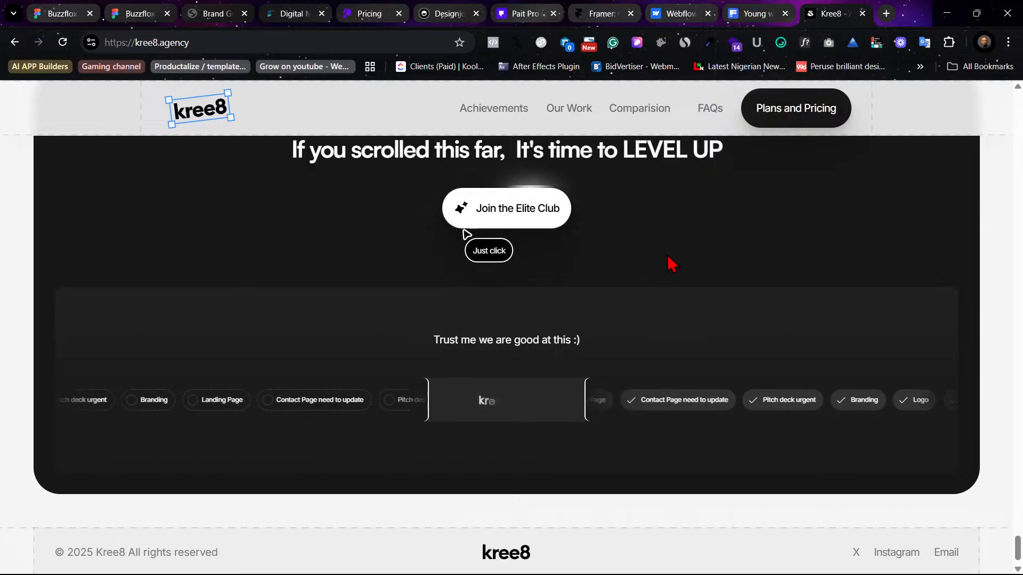
pyautogui.scroll(10, 670, 263)
pyautogui.scroll(10, 669, 262)
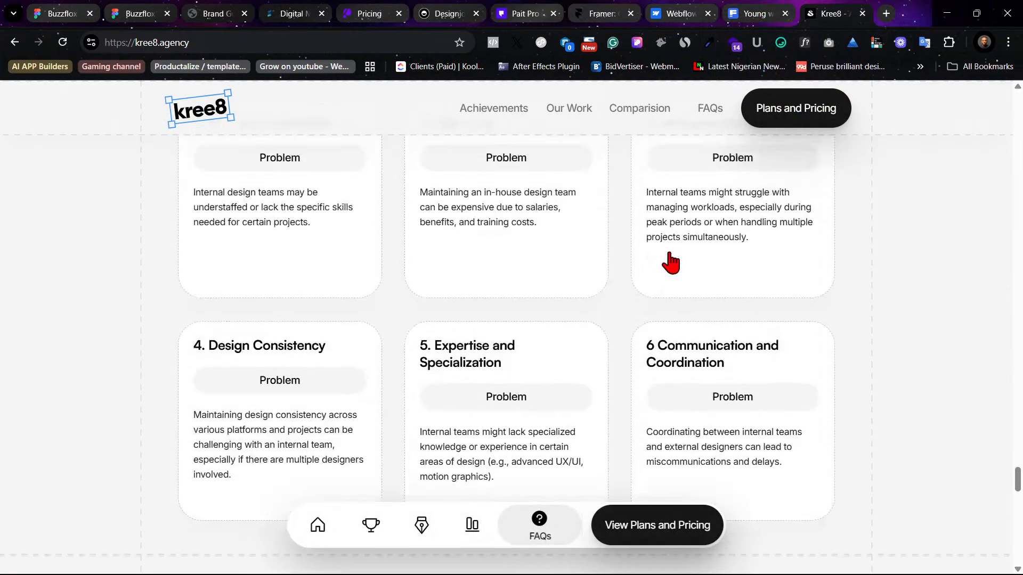
pyautogui.scroll(10, 674, 262)
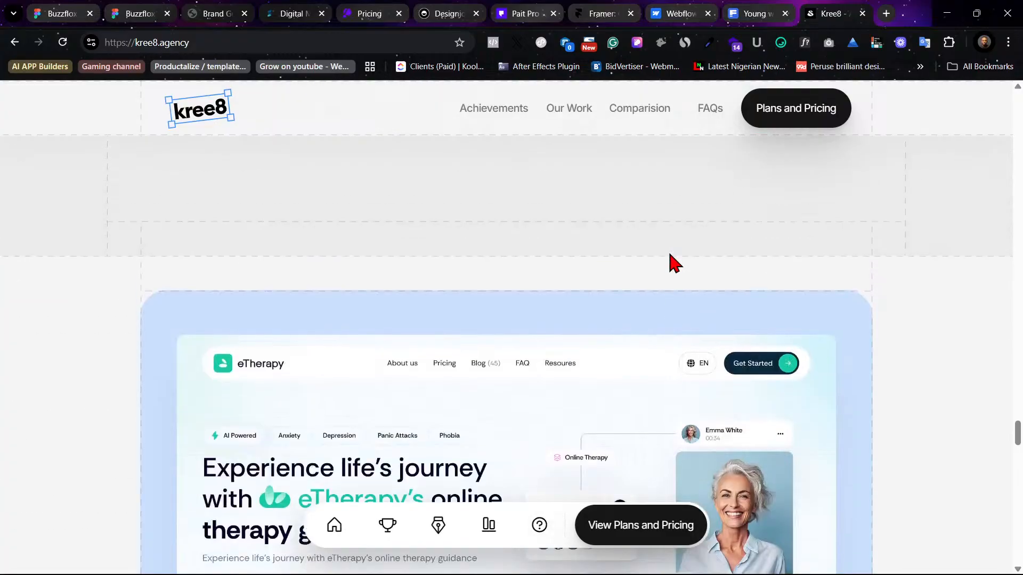
pyautogui.scroll(10, 675, 274)
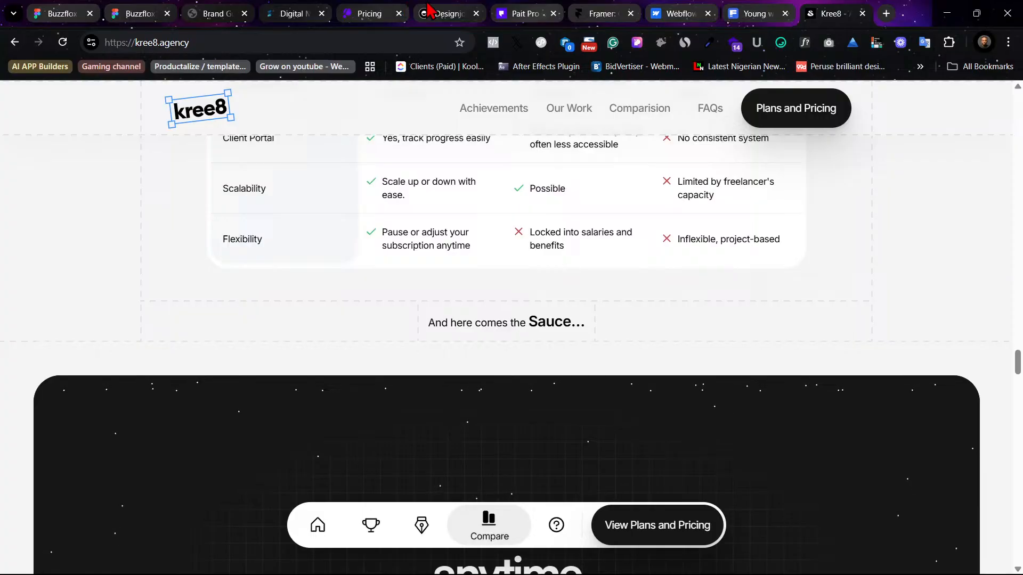
# Step: Switch back to the Buzzflox design file in Figma and select the blue and white Buzzflox wordmark logos together
pyautogui.hotkey('ctrl', '1')
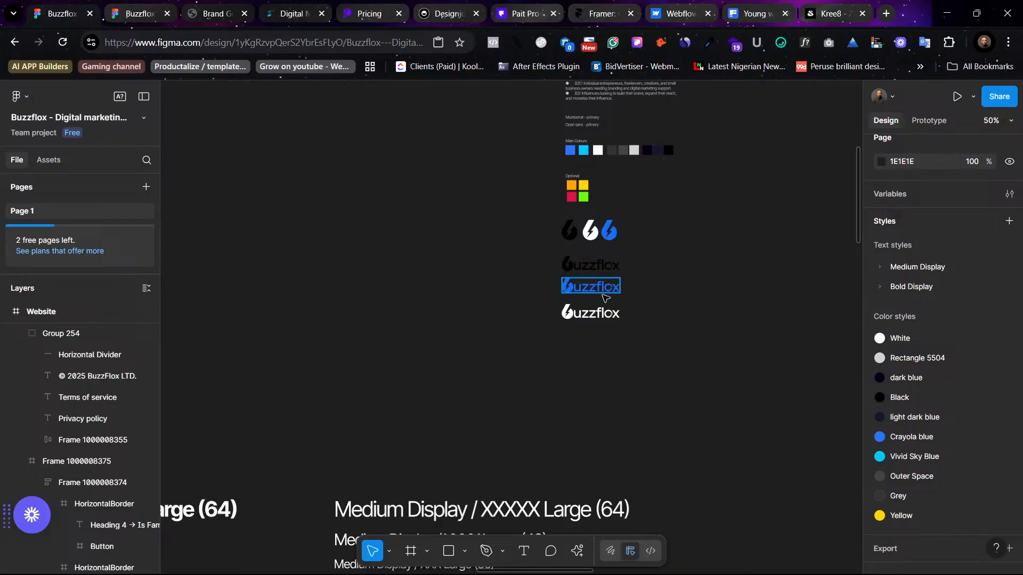
pyautogui.click(604, 294)
pyautogui.keyDown('shift'); pyautogui.click(605, 314); pyautogui.keyUp('shift')
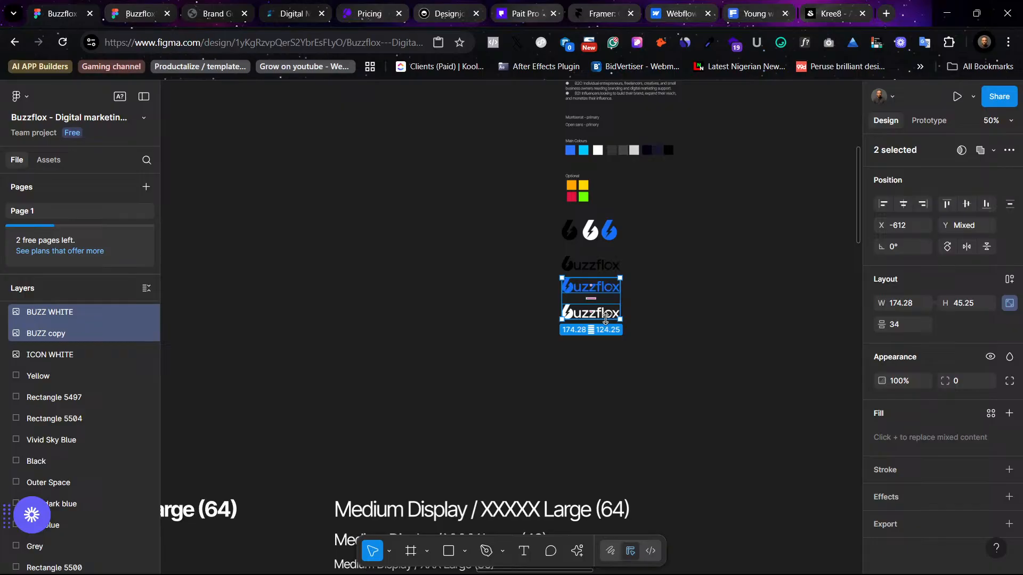
# Step: Delete the leftover white "Footer 15" frame with the "Lorem" text beneath the dark website page
pyautogui.scroll(-5, 605, 319)
pyautogui.hscroll(5, 609, 322)
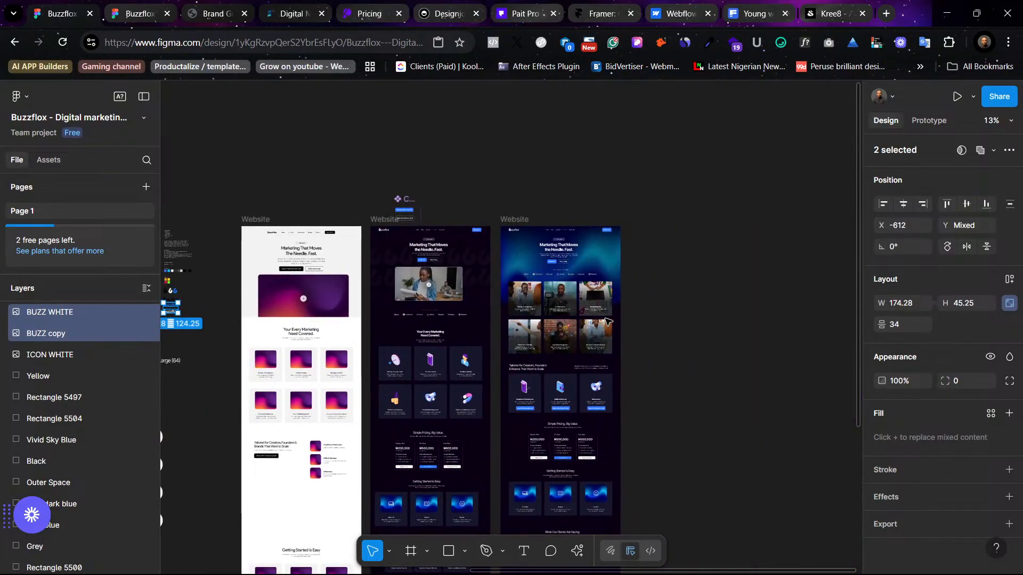
pyautogui.scroll(-5, 608, 322)
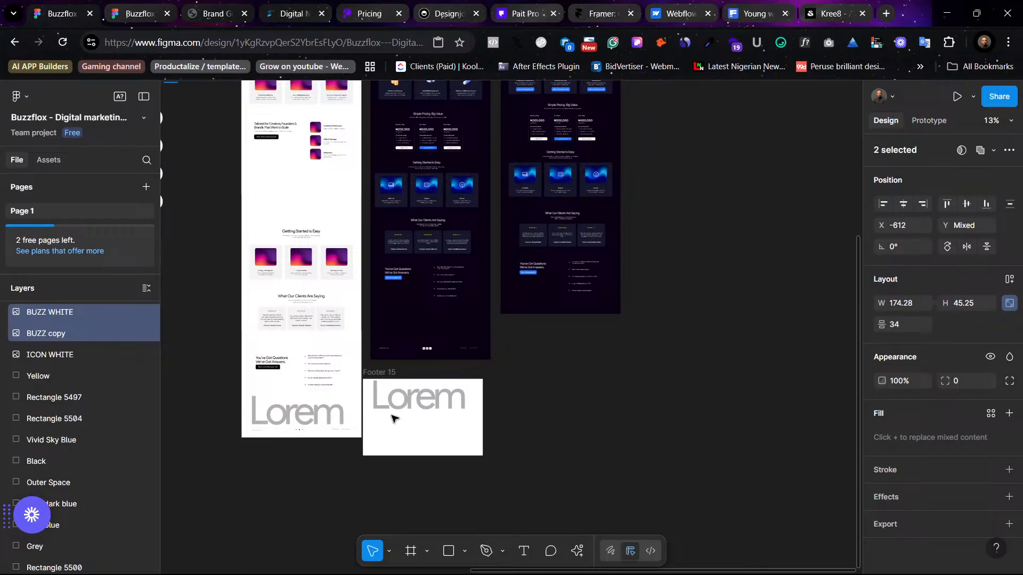
pyautogui.click(391, 374)
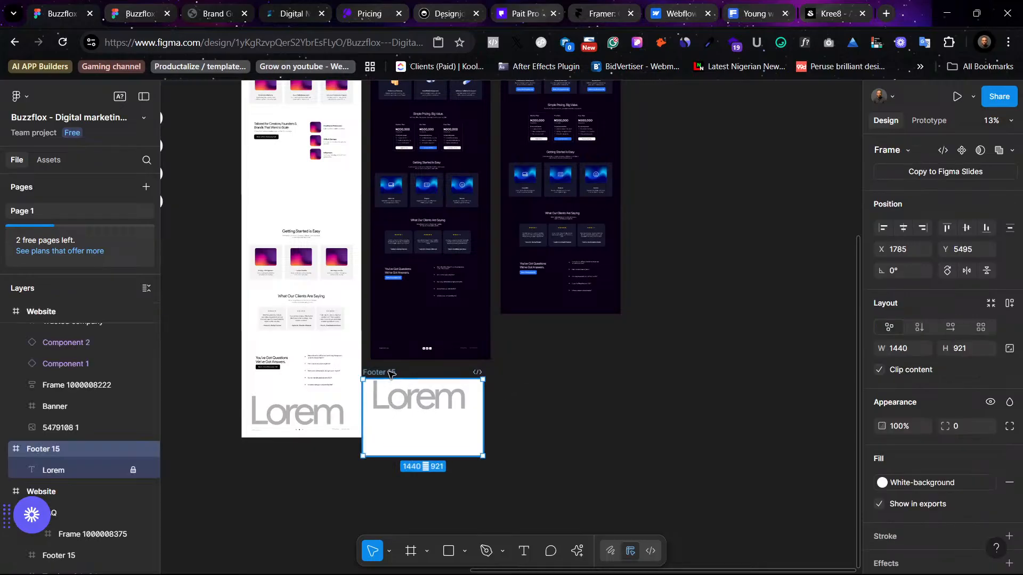
pyautogui.press('Delete')
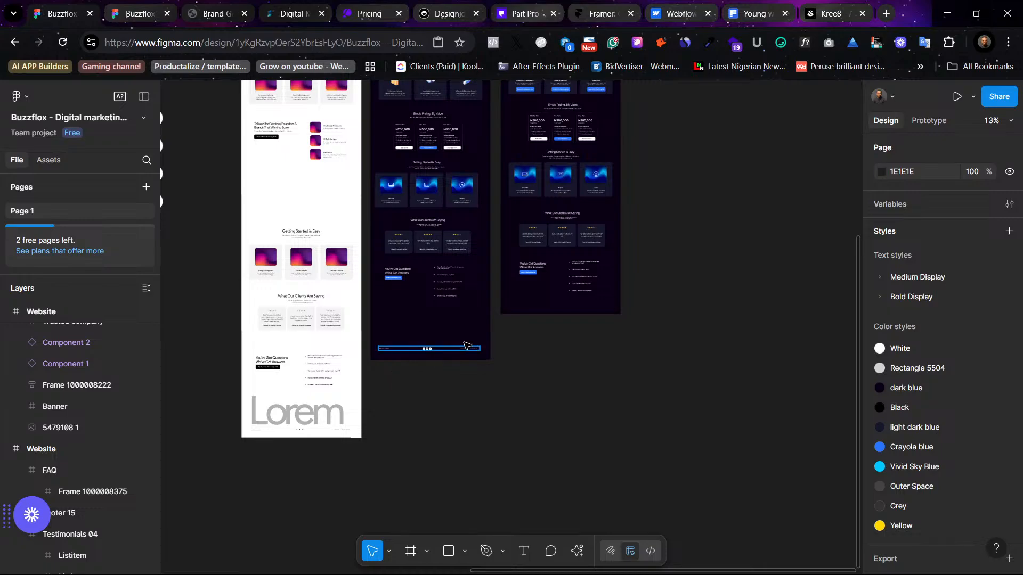
# Step: Paste the white and blue Buzzflox logos above the dark page's footer row and move the blue logo out below the page
pyautogui.click(435, 356)
pyautogui.hotkey('shift', '2')
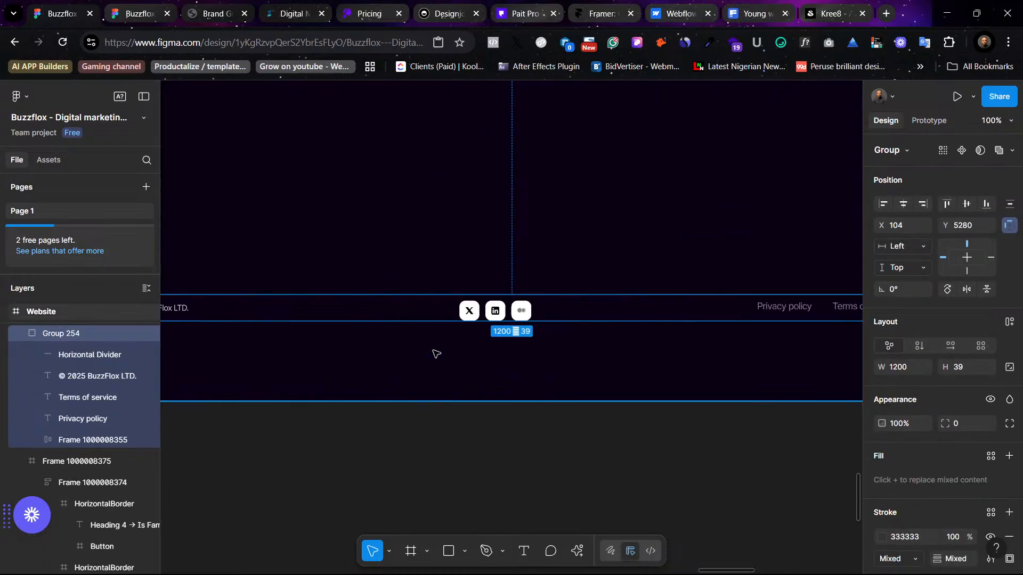
pyautogui.press('-')
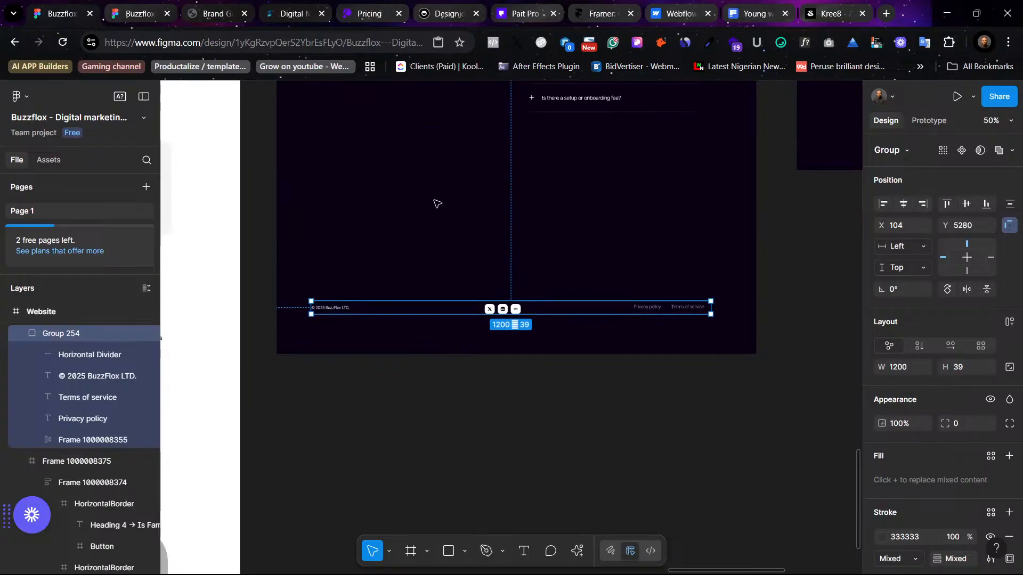
pyautogui.rightClick(436, 202)
pyautogui.click(520, 152)
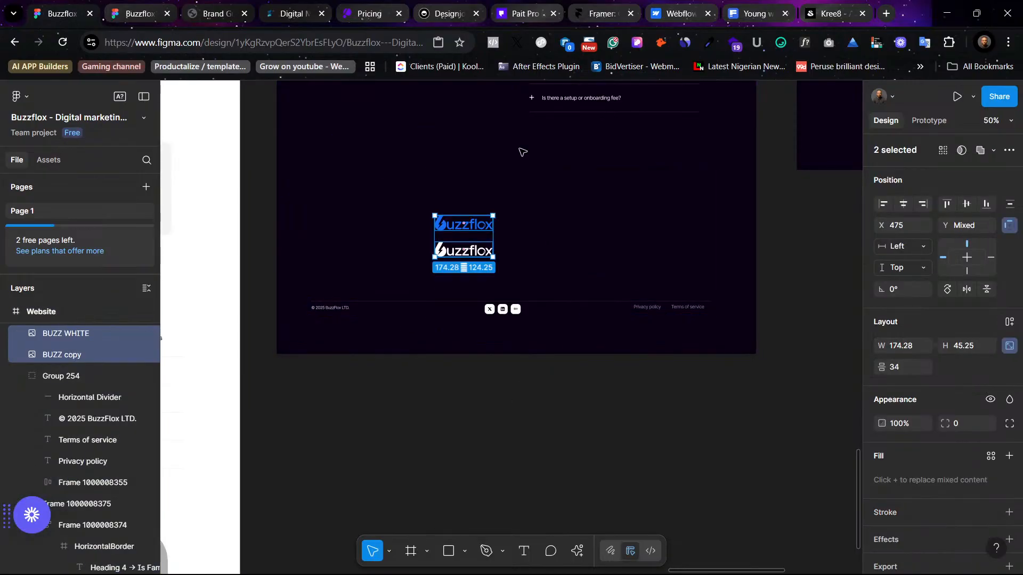
pyautogui.press('Escape')
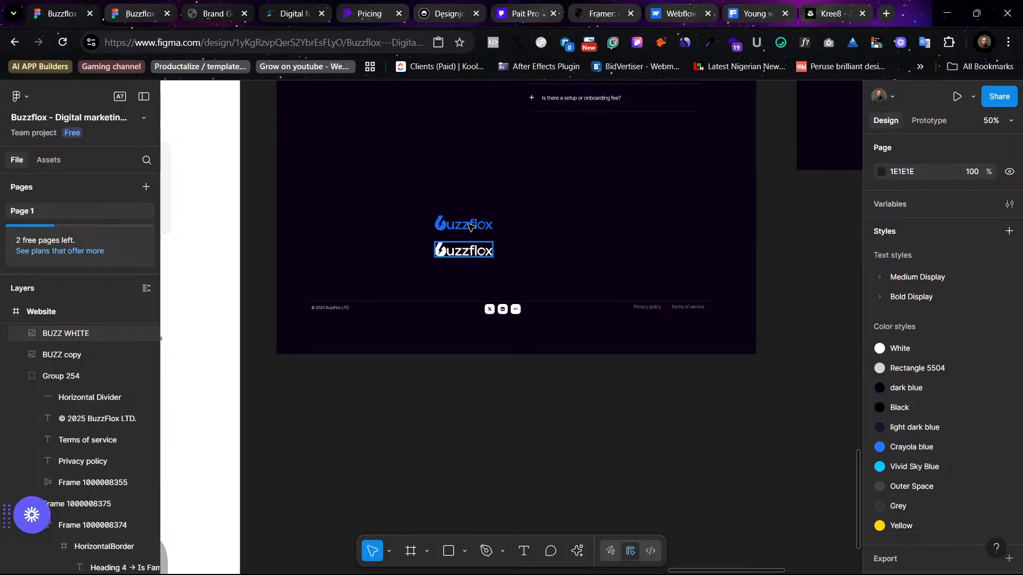
pyautogui.moveTo(470, 226); pyautogui.dragTo(641, 462)
# Step: Scale the white Buzzflox logo to 1176 px wide and move it up to sit just above the footer divider
pyautogui.moveTo(467, 260); pyautogui.dragTo(703, 269)
pyautogui.press('k')
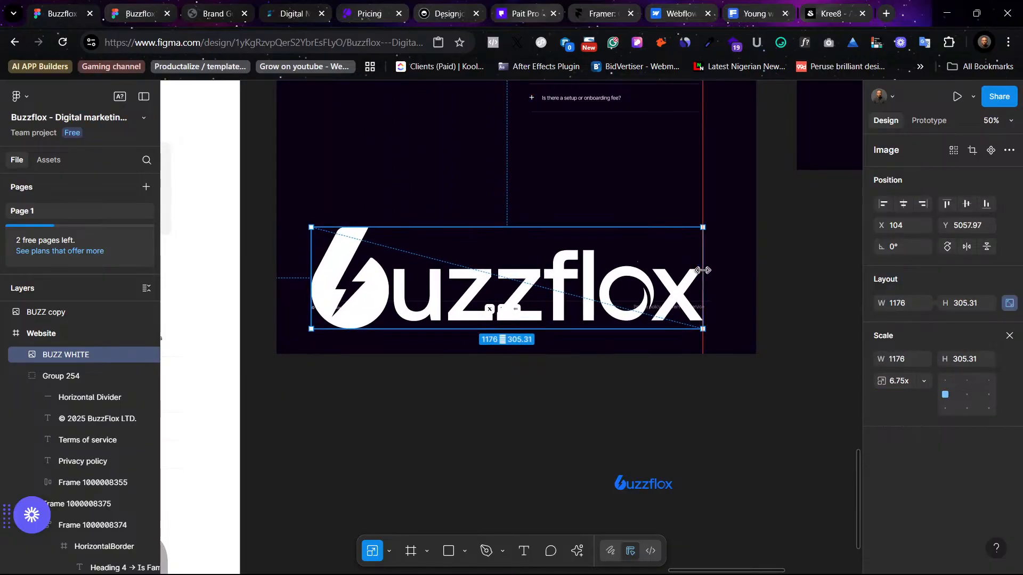
pyautogui.moveTo(595, 271); pyautogui.dragTo(595, 229)
pyautogui.click(781, 409)
pyautogui.scroll(5, 772, 388)
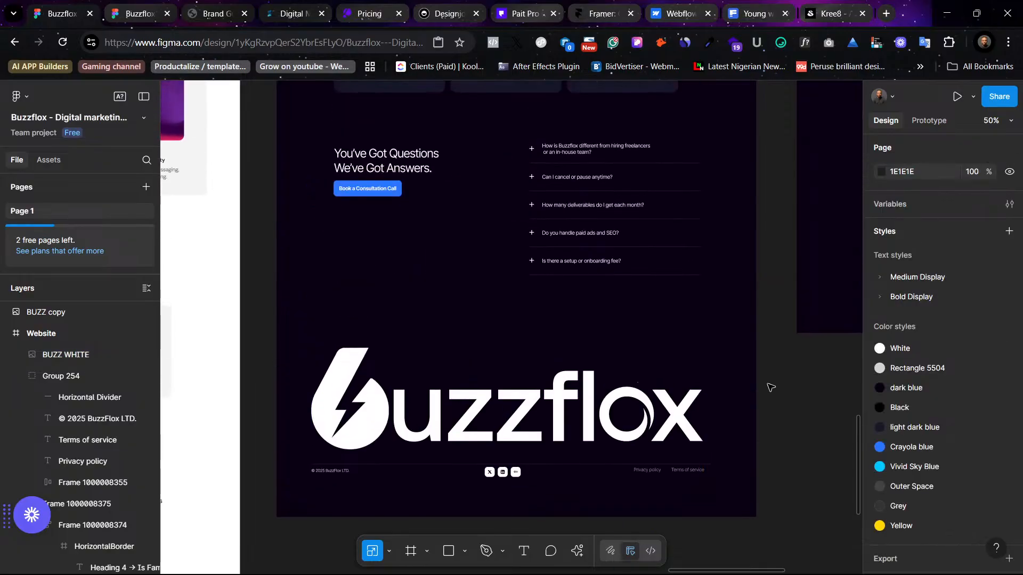
pyautogui.scroll(-3, 772, 387)
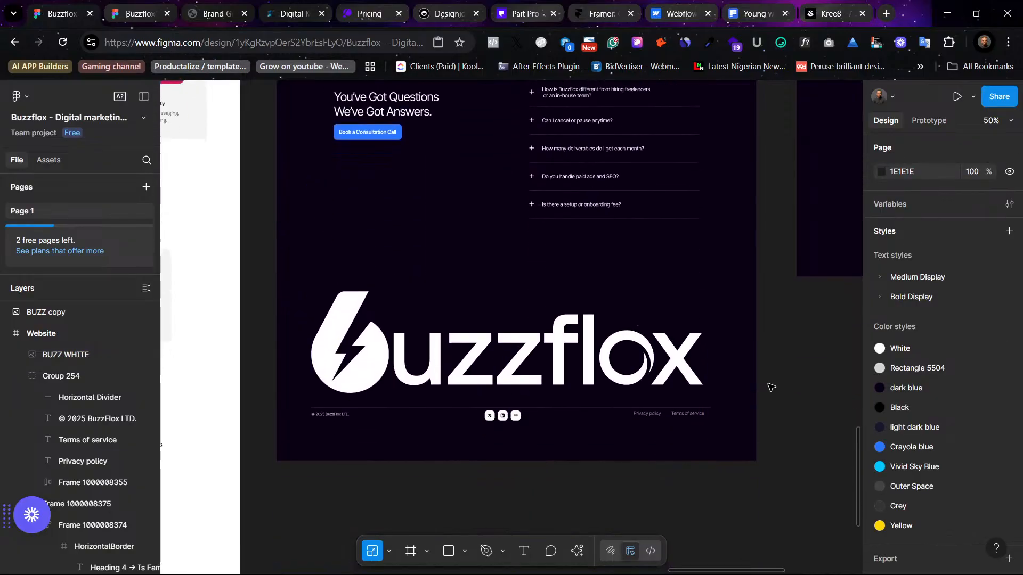
pyautogui.scroll(1, 765, 386)
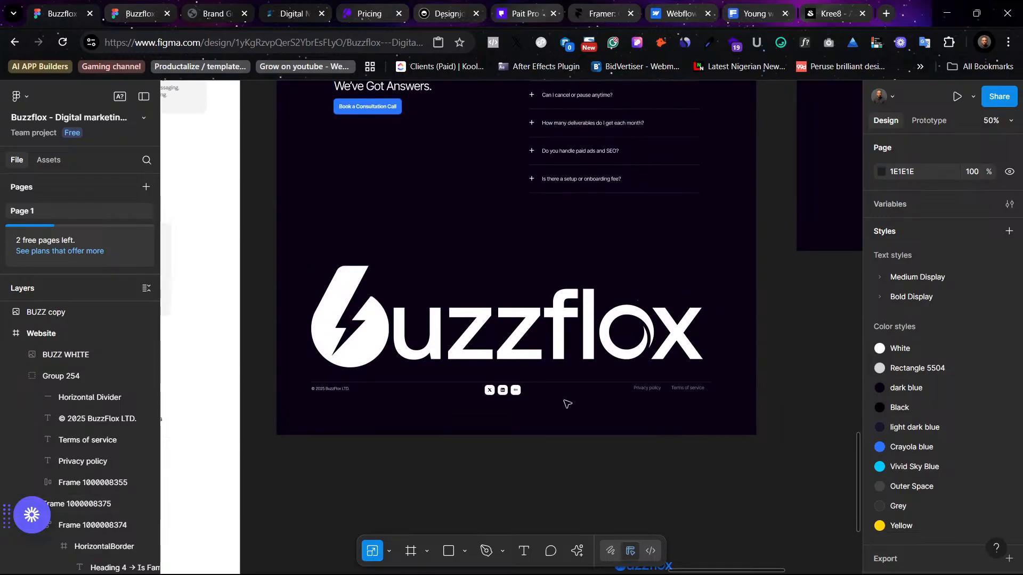
# Step: Duplicate the footer's horizontal divider and place the copy over the upper part of the large white wordmark
pyautogui.click(578, 383)
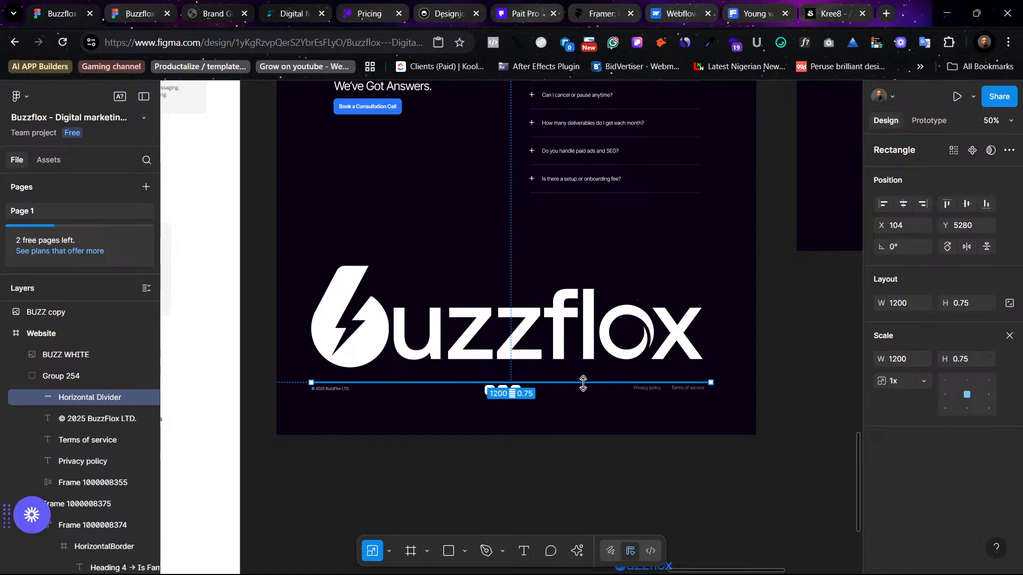
pyautogui.hotkey('shift', '2')
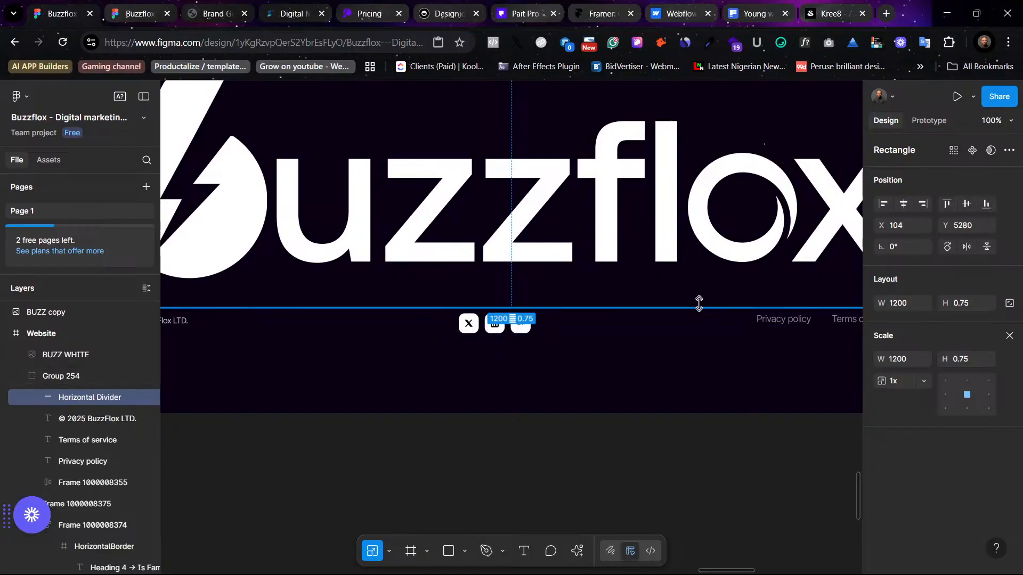
pyautogui.press('-')
pyautogui.press('-')
pyautogui.scroll(3, 705, 298)
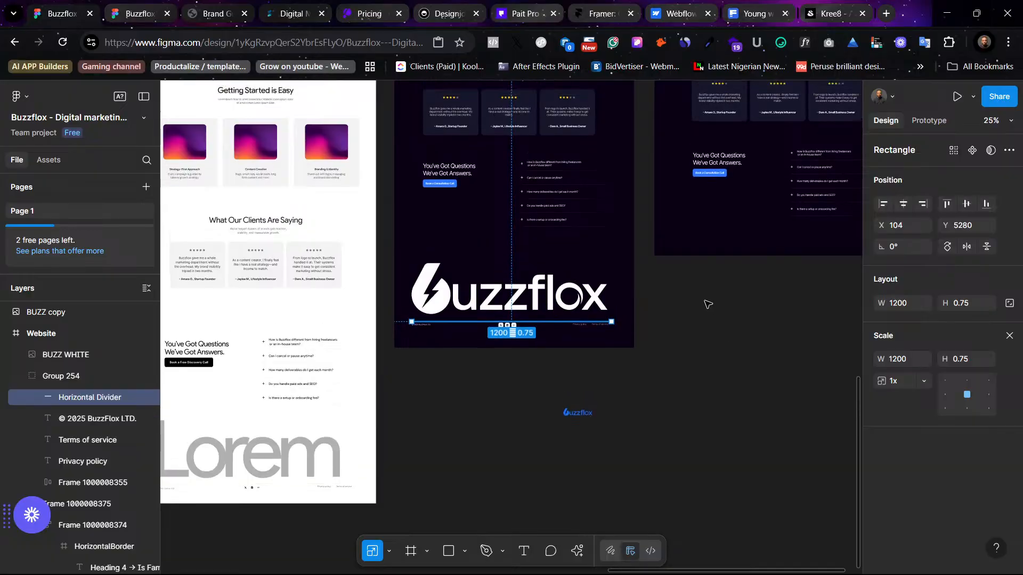
pyautogui.click(709, 345)
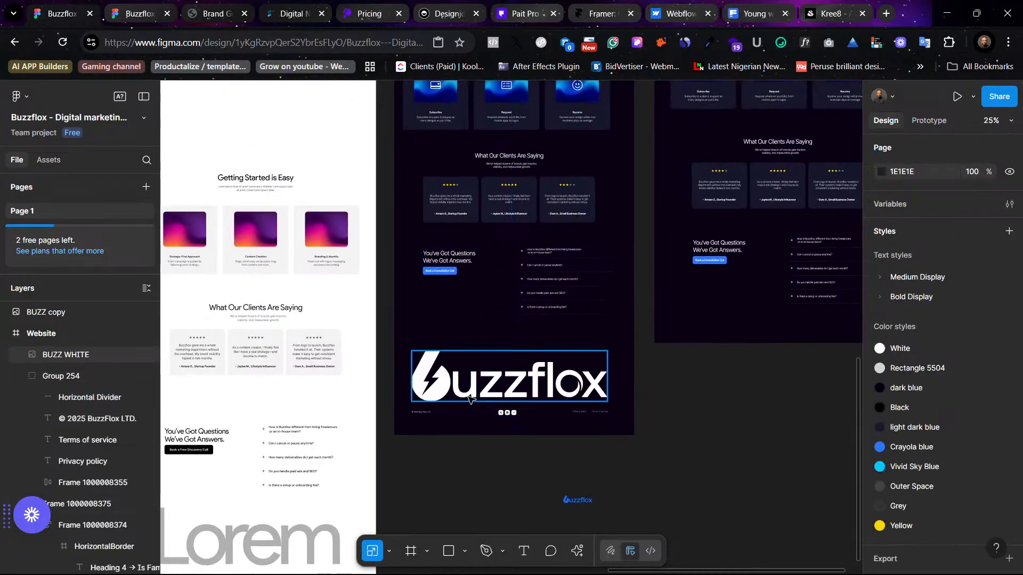
pyautogui.click(558, 412)
pyautogui.hotkey('shift', '2')
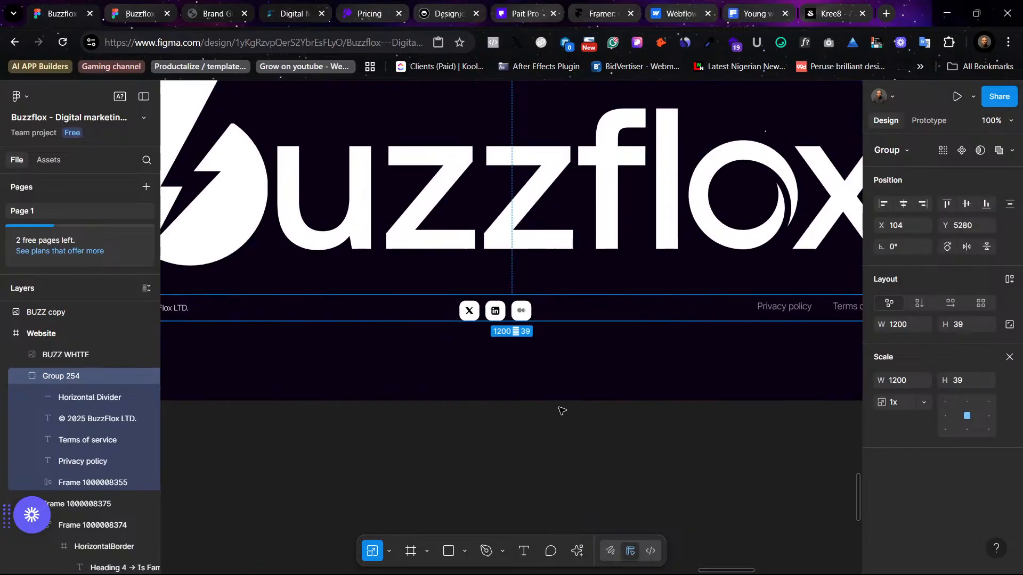
pyautogui.press('+')
pyautogui.press('+')
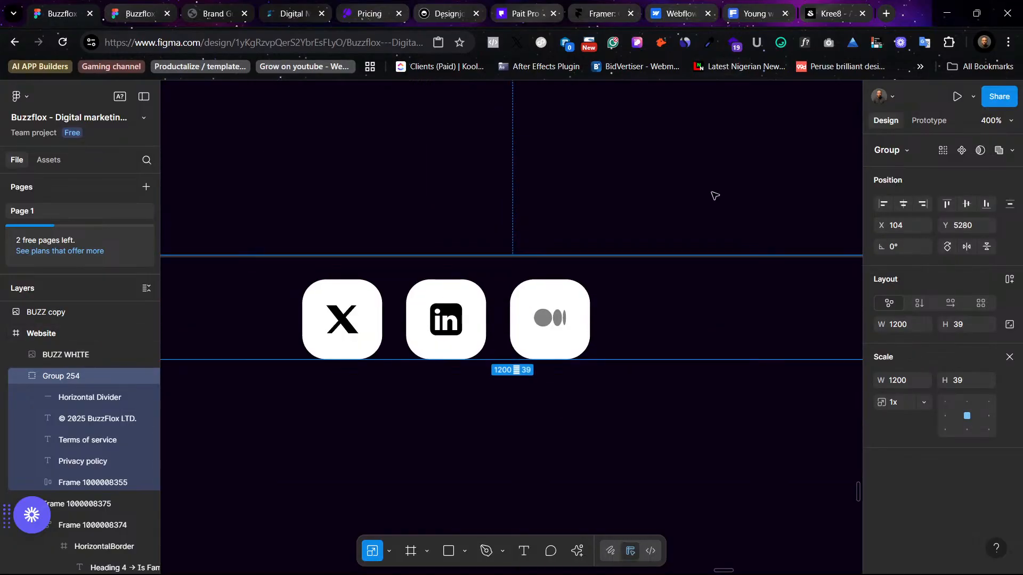
pyautogui.click(715, 194)
pyautogui.doubleClick(642, 257)
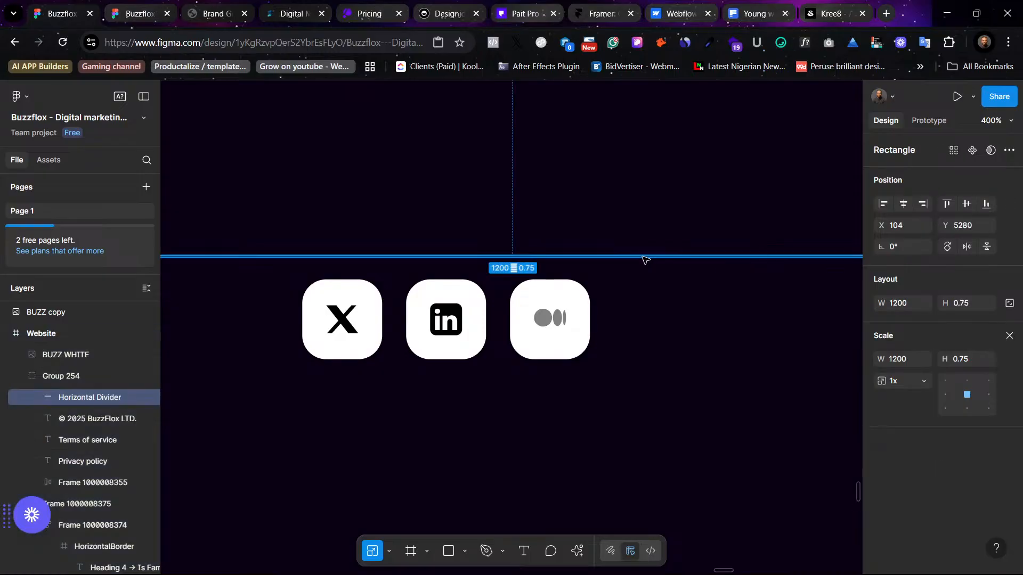
pyautogui.moveTo(646, 258); pyautogui.dragTo(629, 166)
pyautogui.hotkey('shift', '0')
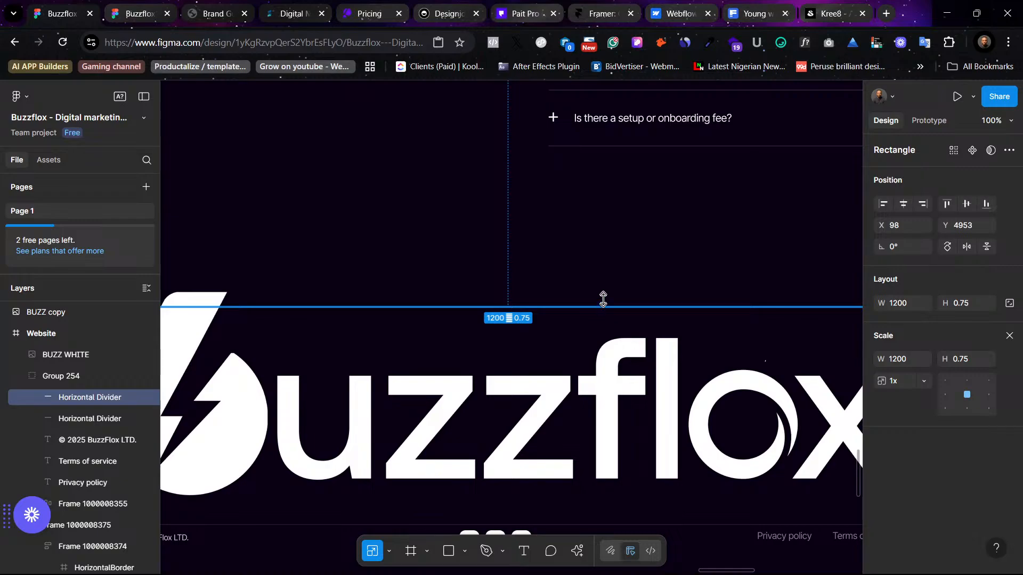
# Step: Nudge the copied divider up to Y 4877 so it sits clear above the large wordmark
pyautogui.press('Up')
pyautogui.press('Up')
pyautogui.press('Up')
pyautogui.press('Up')
pyautogui.press('Up')
pyautogui.press('Up')
pyautogui.press('Up')
pyautogui.press('Up')
pyautogui.press('Up')
pyautogui.press('Up')
pyautogui.press('Up')
pyautogui.press('Up')
pyautogui.press('Up')
pyautogui.press('Up')
pyautogui.press('Up')
pyautogui.press('Up')
pyautogui.press('Up')
pyautogui.press('Up')
pyautogui.press('Up')
pyautogui.press('Up')
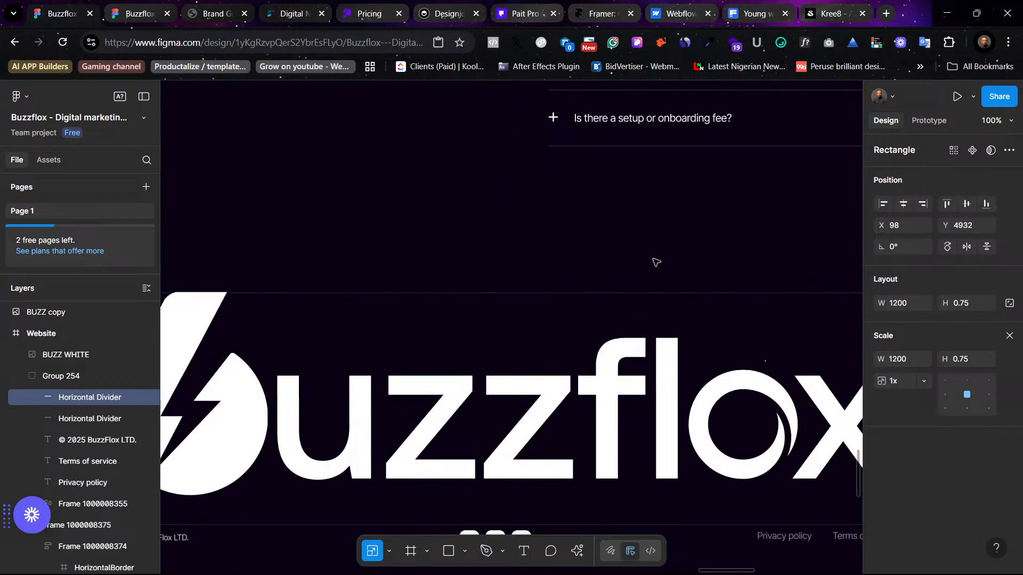
pyautogui.press('Up')
pyautogui.press('Up')
pyautogui.press('Up')
pyautogui.press('Up')
pyautogui.press('Up')
pyautogui.press('Up')
pyautogui.press('Up')
pyautogui.press('Up')
pyautogui.press('Up')
pyautogui.press('Up')
pyautogui.press('Up')
pyautogui.press('Up')
pyautogui.press('Up')
pyautogui.press('Up')
pyautogui.press('Up')
pyautogui.press('Up')
pyautogui.press('Up')
pyautogui.press('Up')
pyautogui.press('Up')
pyautogui.press('Up')
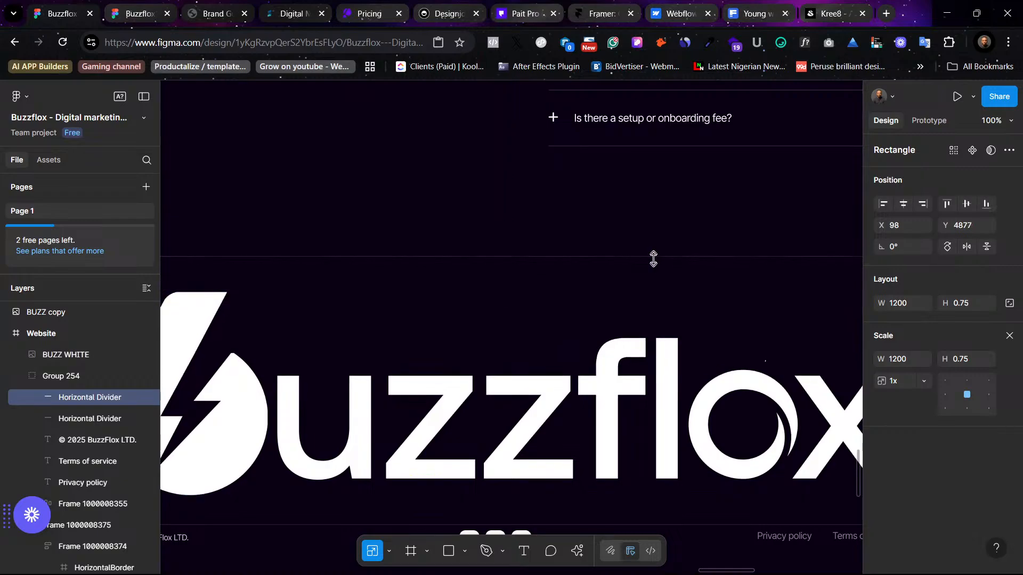
pyautogui.click(682, 417)
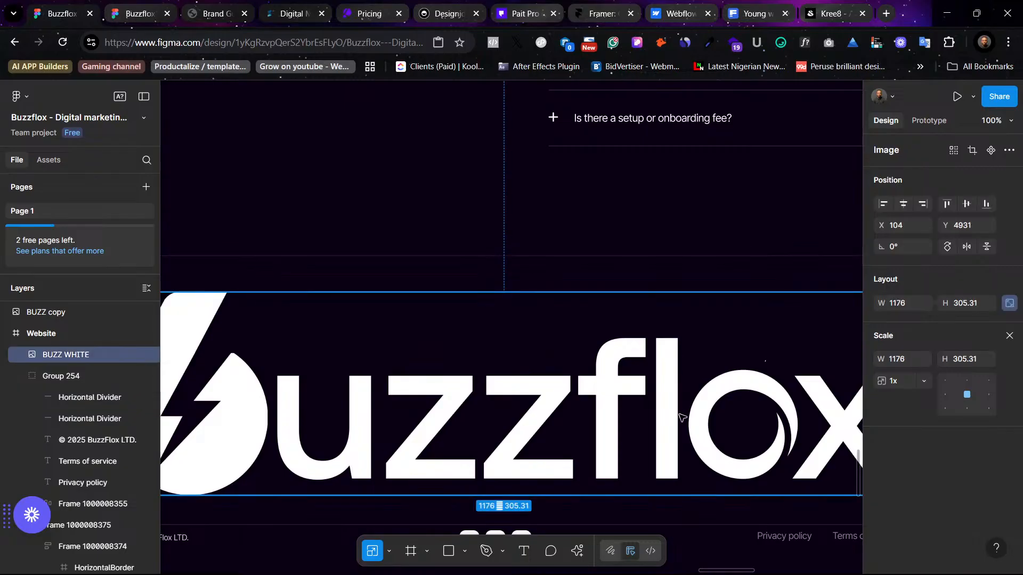
pyautogui.scroll(5, 682, 417)
pyautogui.scroll(-5, 681, 418)
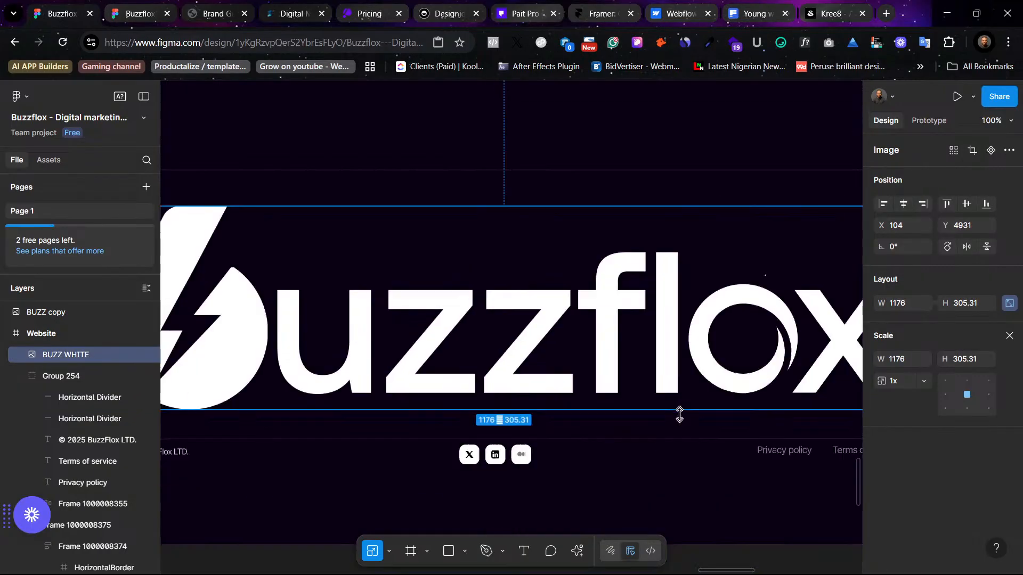
pyautogui.scroll(-3, 680, 417)
pyautogui.click(742, 456)
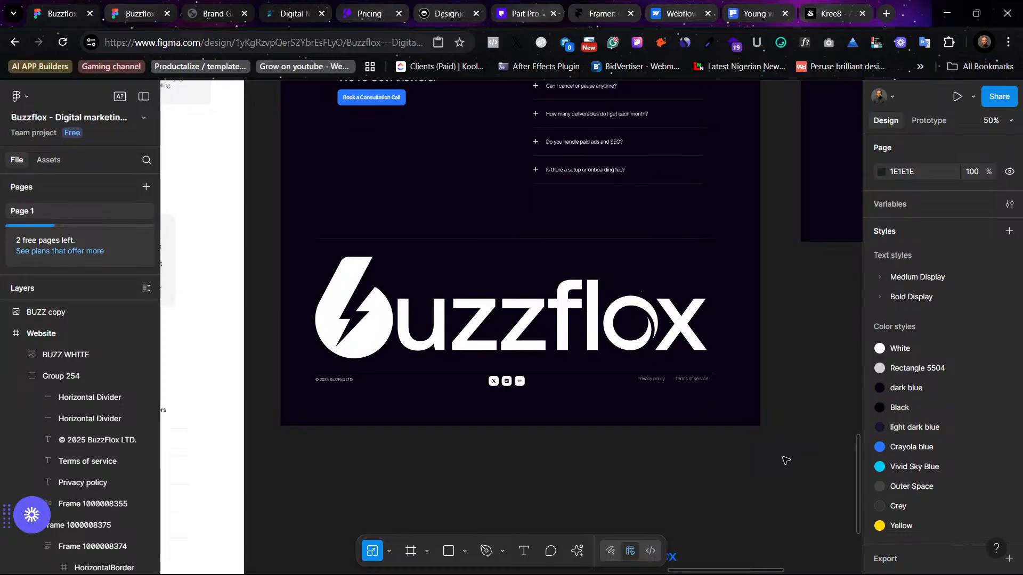
pyautogui.scroll(2, 734, 288)
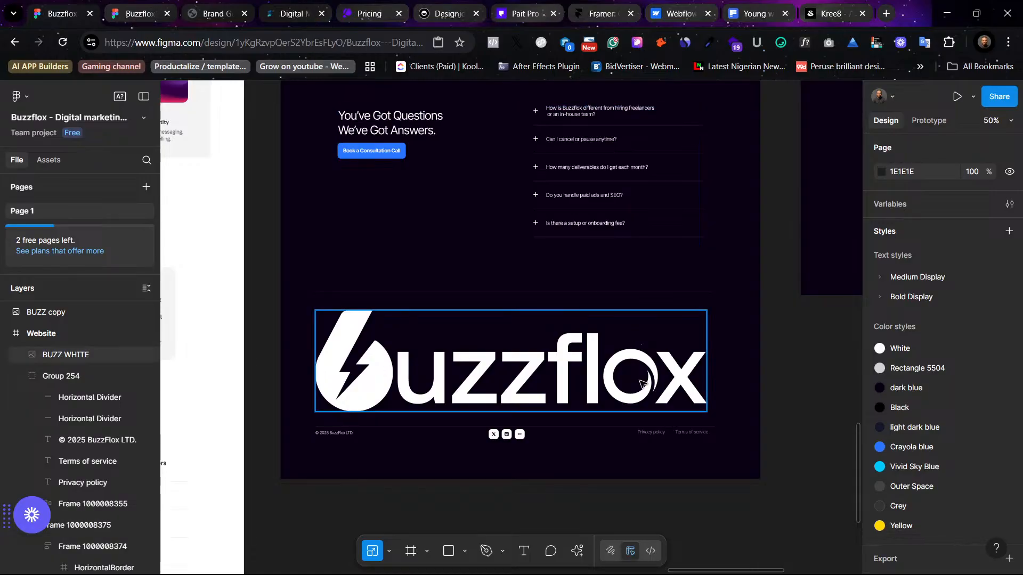
# Step: Open grey.co in a new browser tab and examine its dark footer with the oversized closing text
pyautogui.click(885, 15)
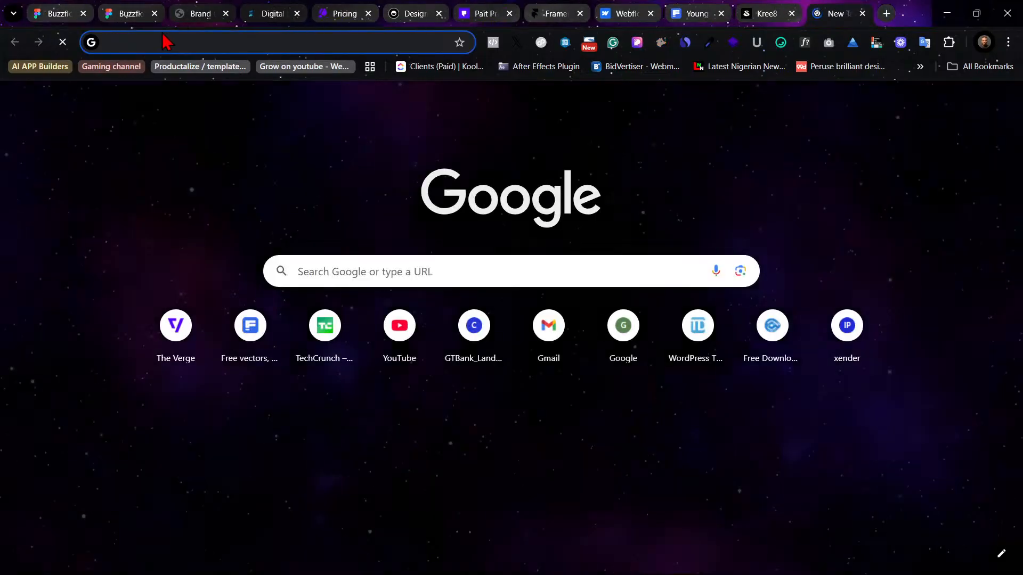
pyautogui.write('grey')
pyautogui.press('Return')
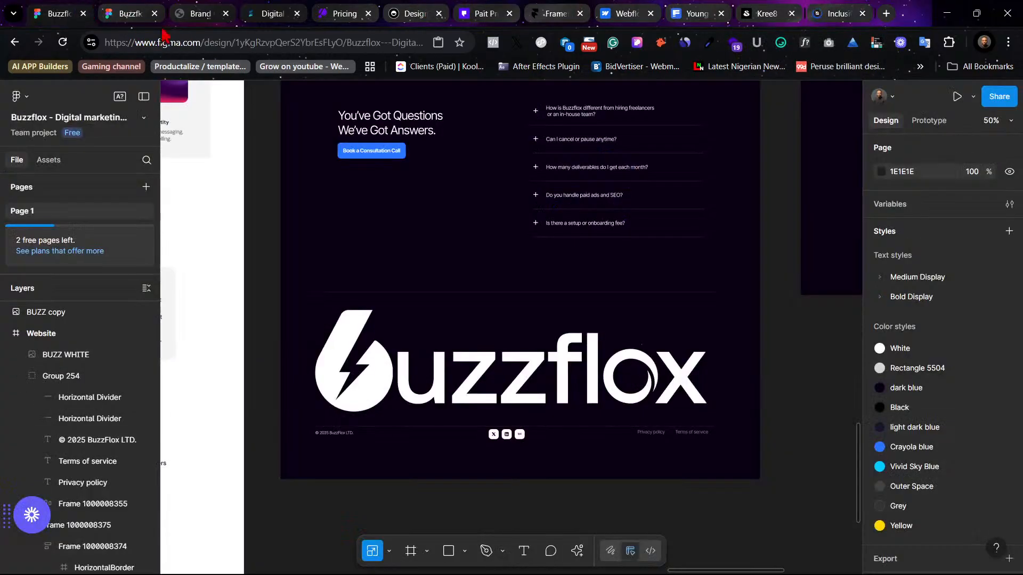
pyautogui.click(78, 12)
pyautogui.click(831, 11)
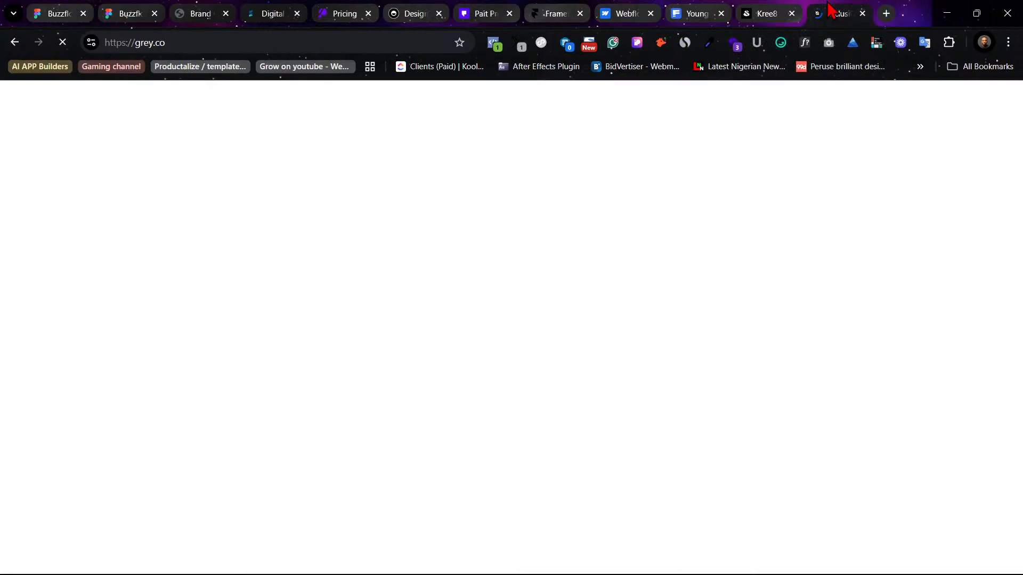
pyautogui.moveTo(1015, 114); pyautogui.dragTo(1017, 567)
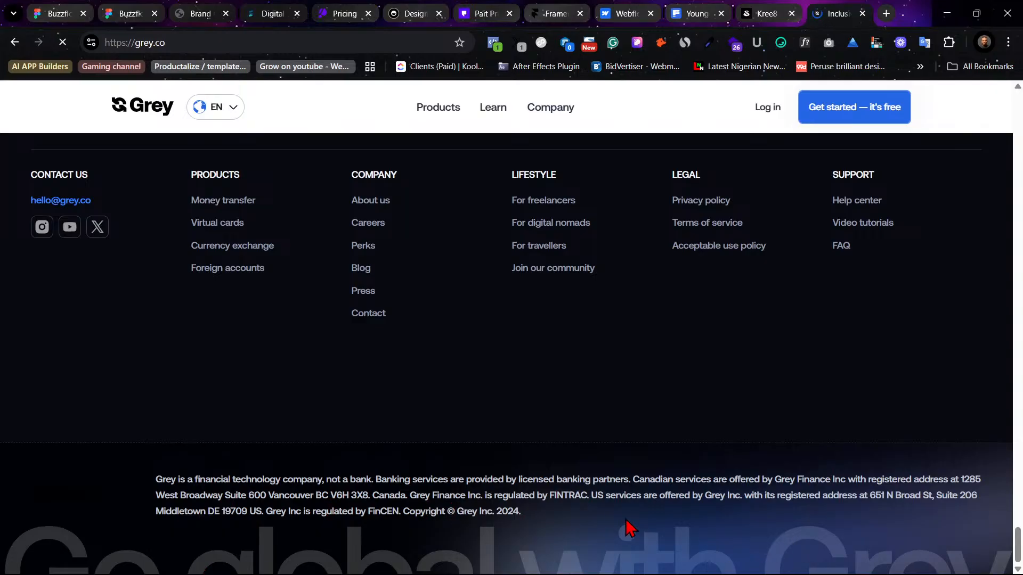
pyautogui.scroll(5, 631, 528)
# Step: Switch back to the Buzzflox file in Figma and add a black linear gradient fill at 20% over the large white wordmark
pyautogui.click(188, 10)
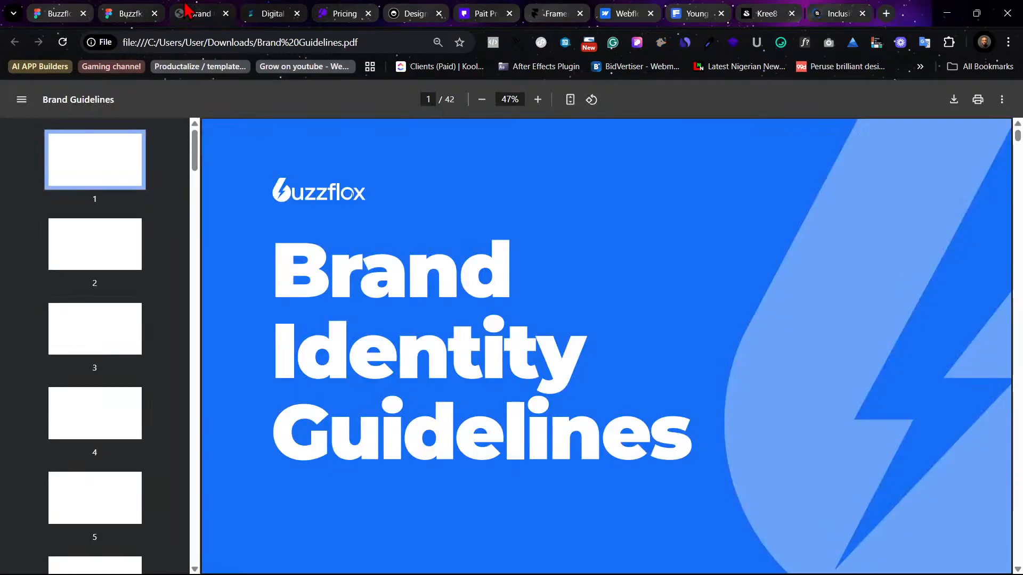
pyautogui.click(75, 12)
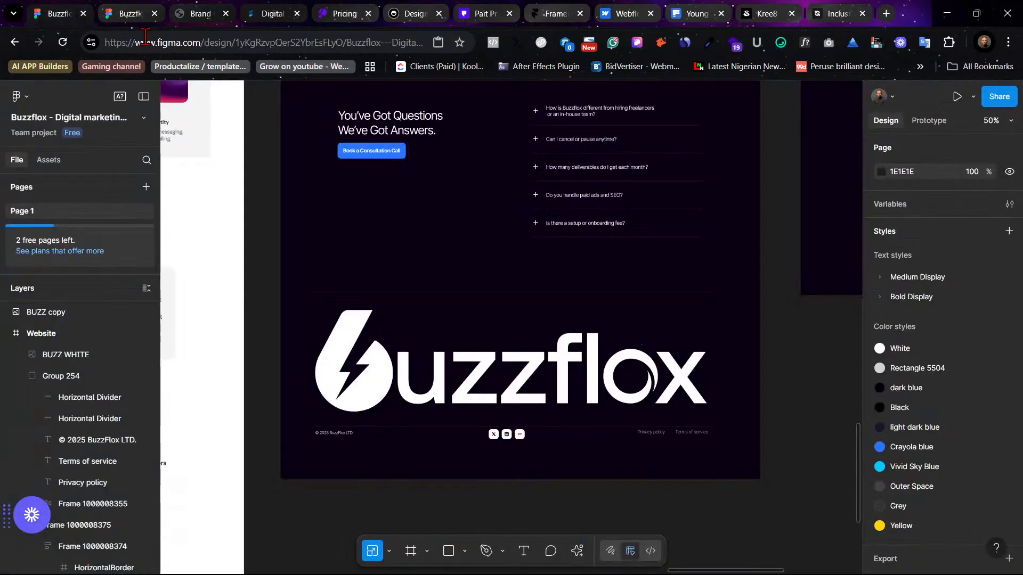
pyautogui.click(584, 369)
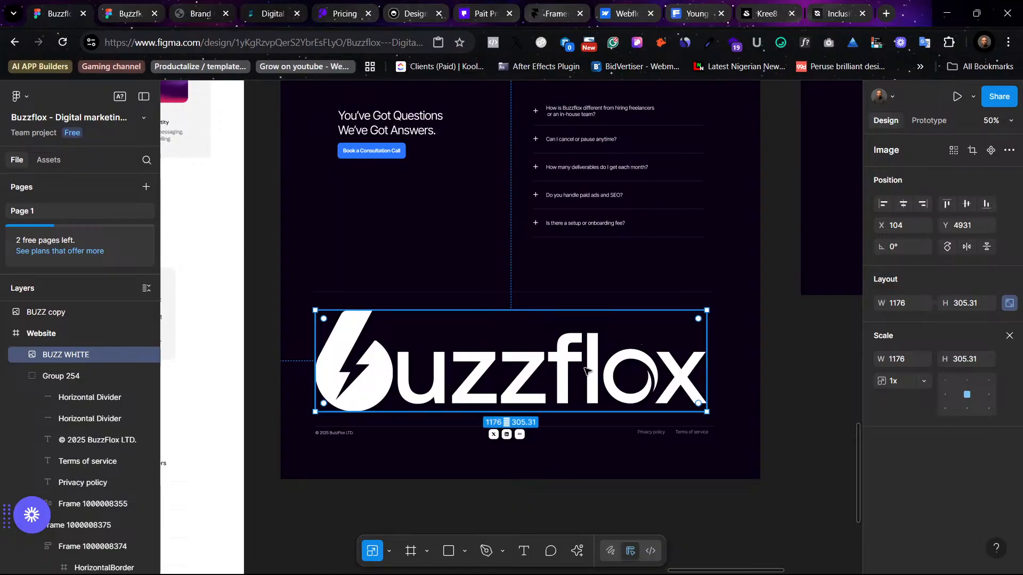
pyautogui.press('v')
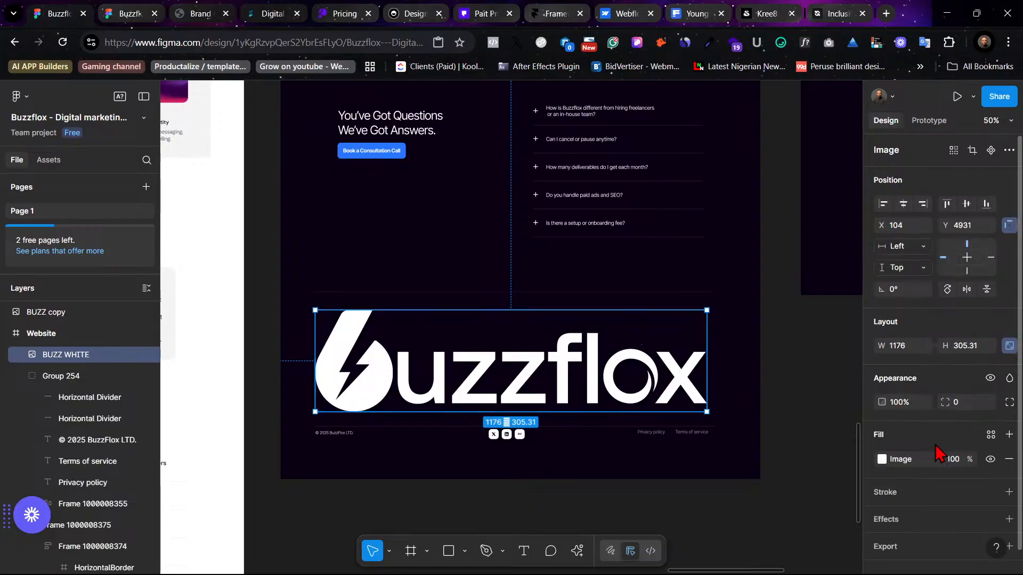
pyautogui.click(1009, 435)
pyautogui.click(882, 459)
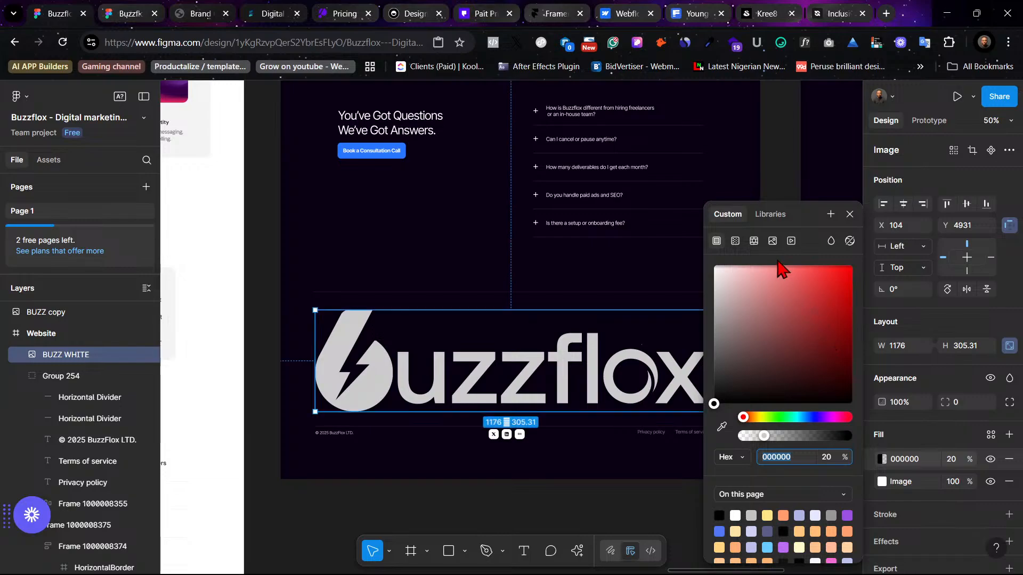
pyautogui.click(753, 243)
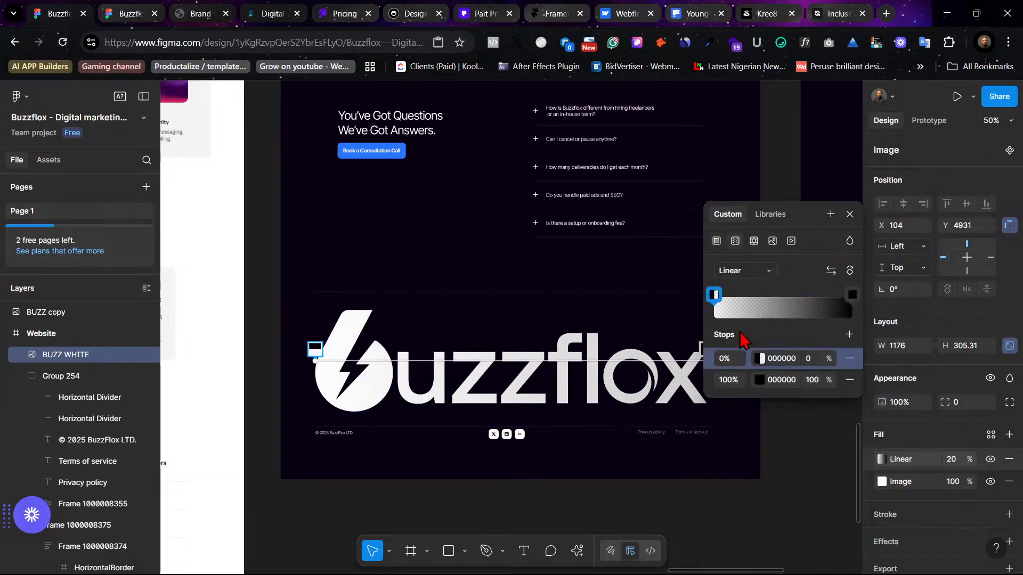
# Step: Try moving the wordmark gradient's opaque black stop to 52%, and undo the move
pyautogui.hscroll(3, 695, 364)
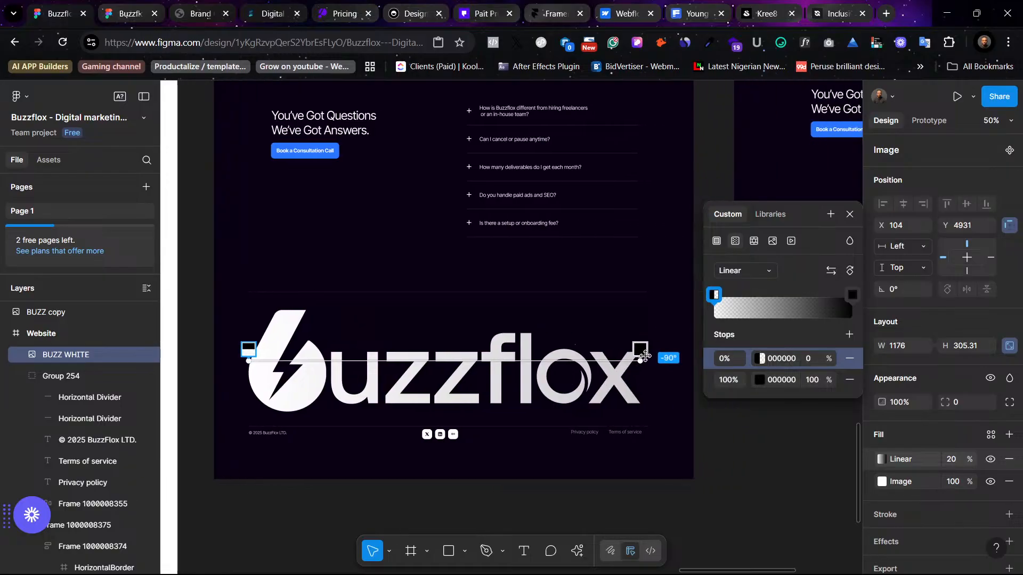
pyautogui.moveTo(642, 353); pyautogui.dragTo(439, 462)
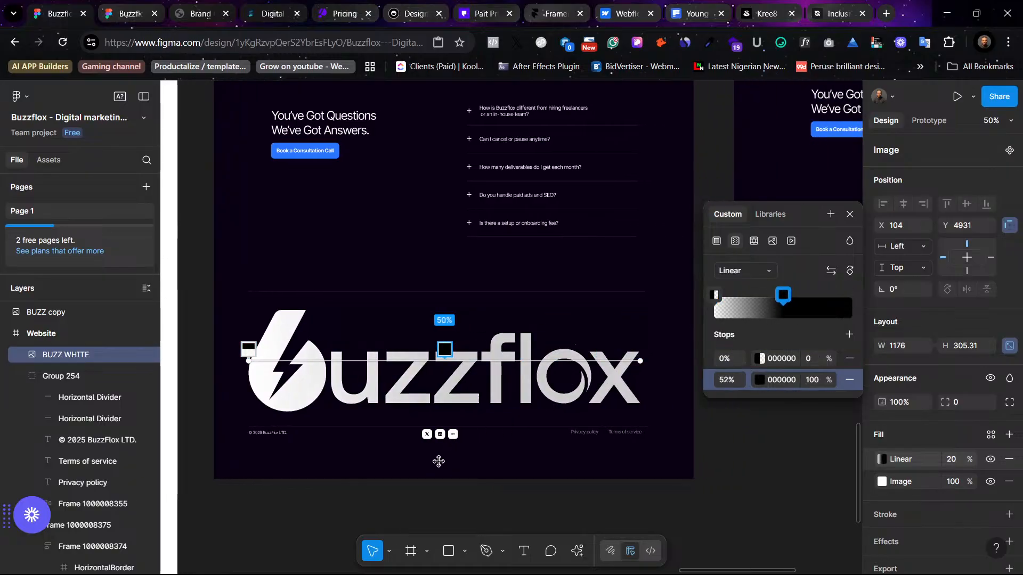
pyautogui.hotkey('ctrl', 'z')
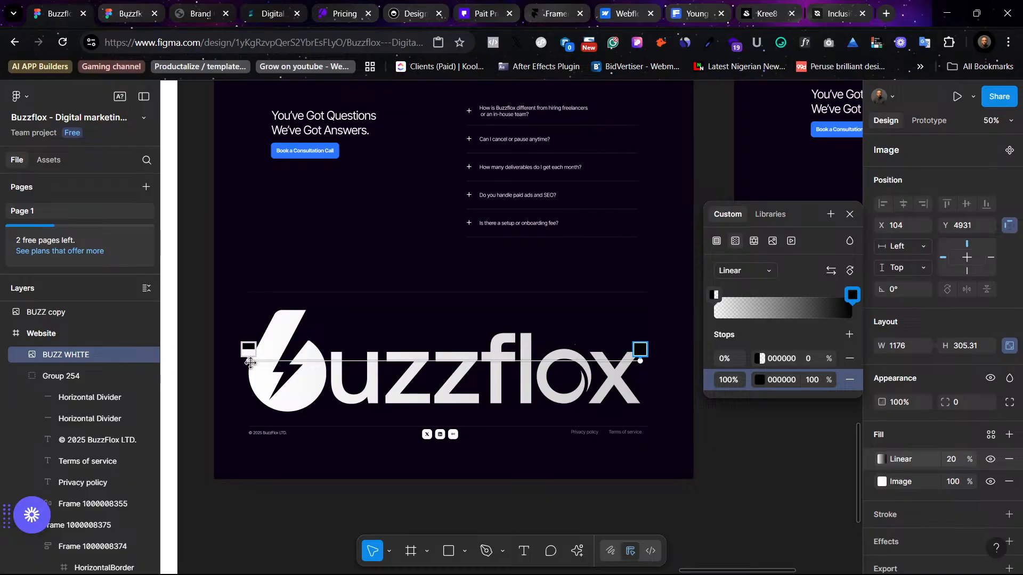
# Step: Turn the wordmark's linear gradient vertical so it darkens from top to bottom, and set that fill's opacity to 80%
pyautogui.moveTo(261, 345); pyautogui.dragTo(438, 222)
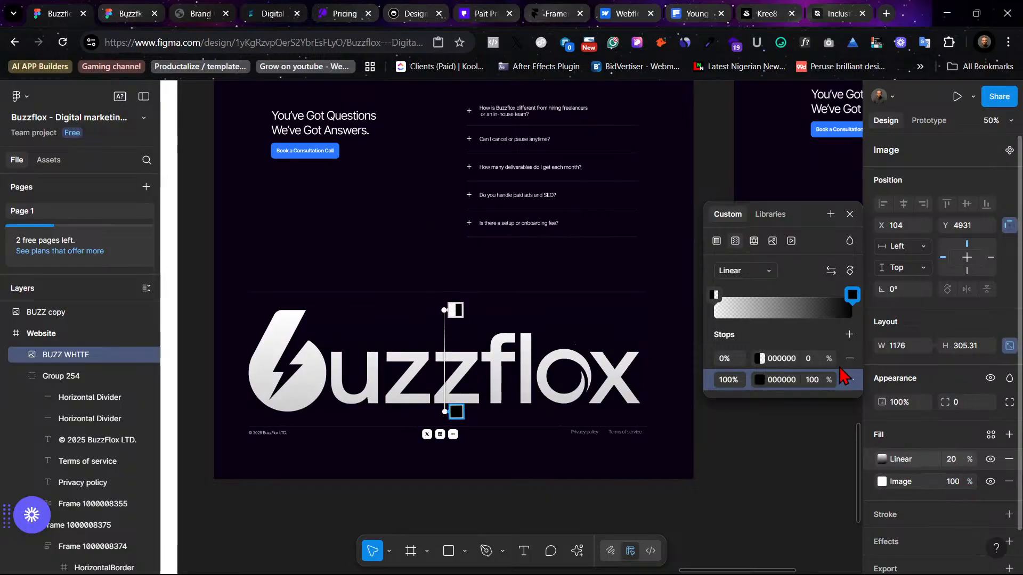
pyautogui.click(953, 459)
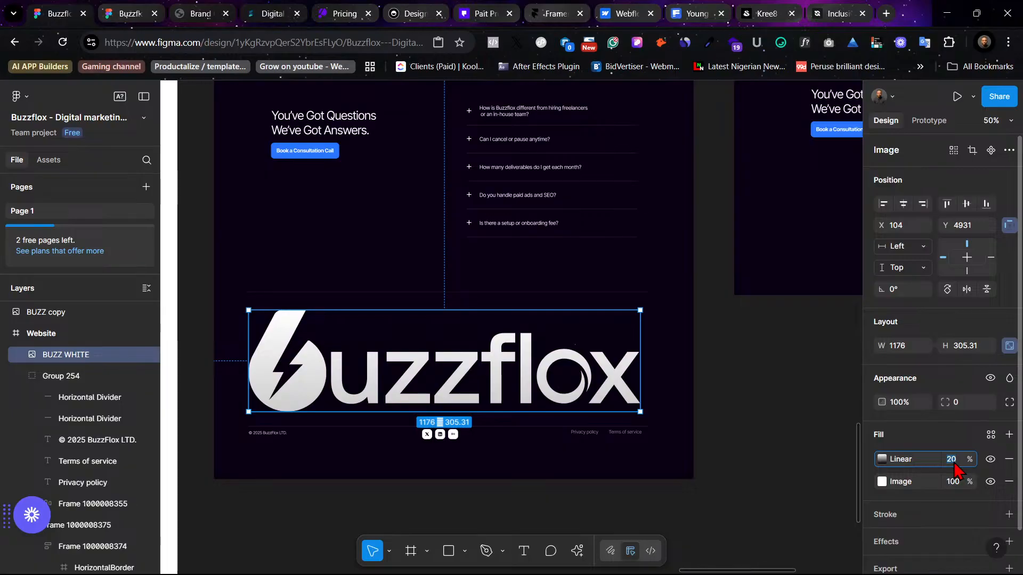
pyautogui.write('80')
pyautogui.press('Return')
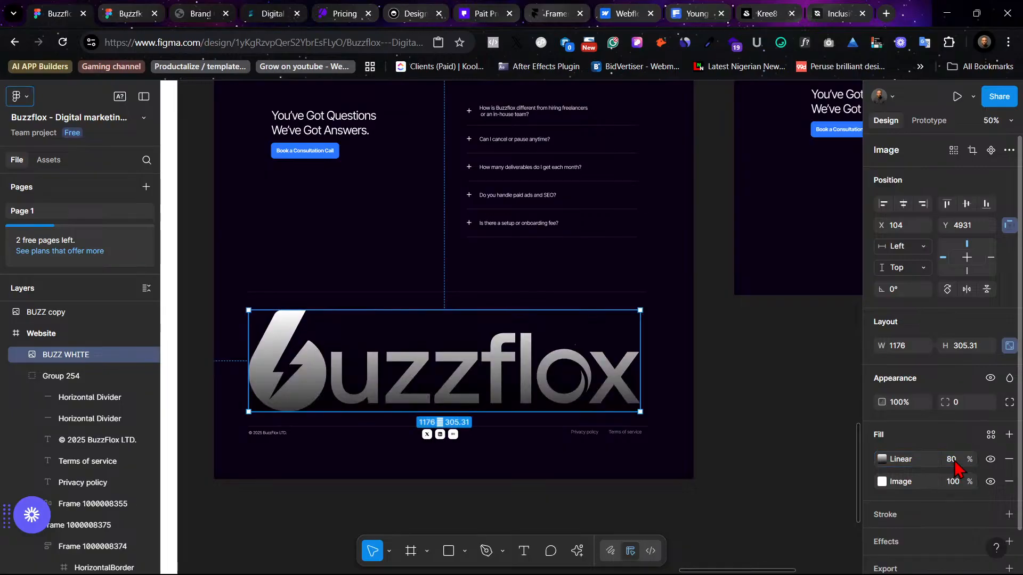
# Step: Change the wordmark gradient's opaque end stop to 090014 by sampling the page's dark background
pyautogui.click(883, 460)
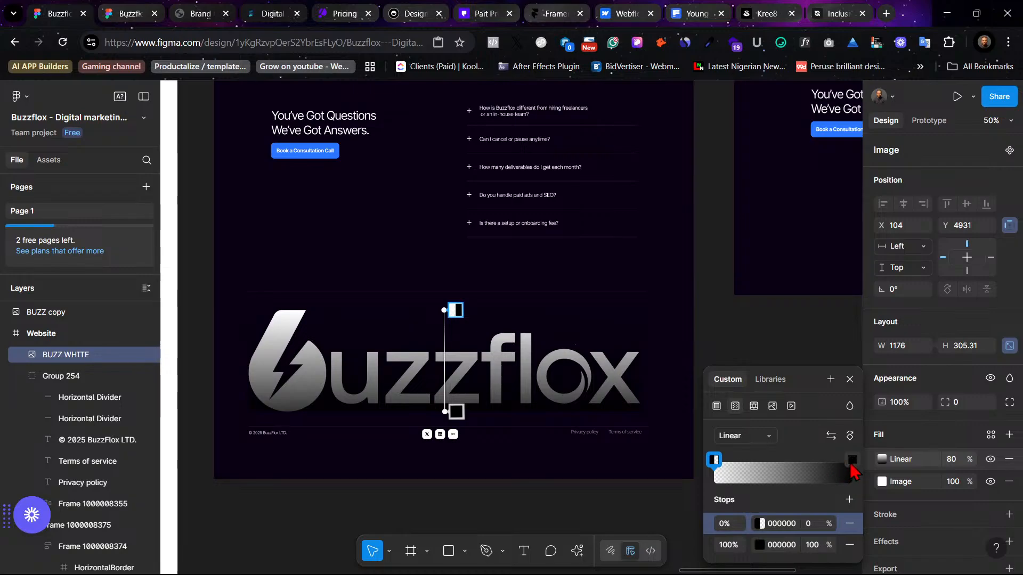
pyautogui.click(757, 545)
pyautogui.click(561, 425)
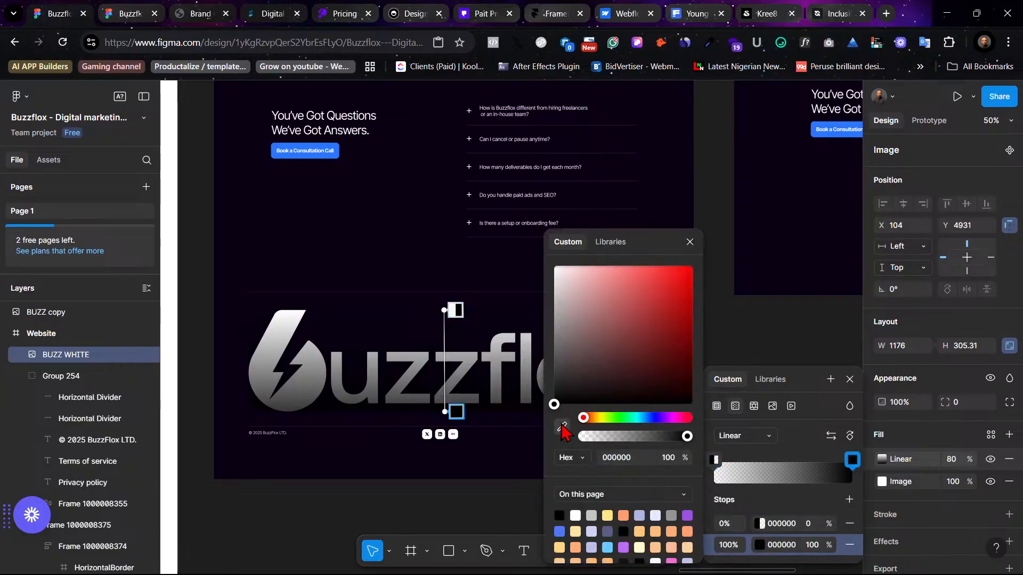
pyautogui.click(419, 452)
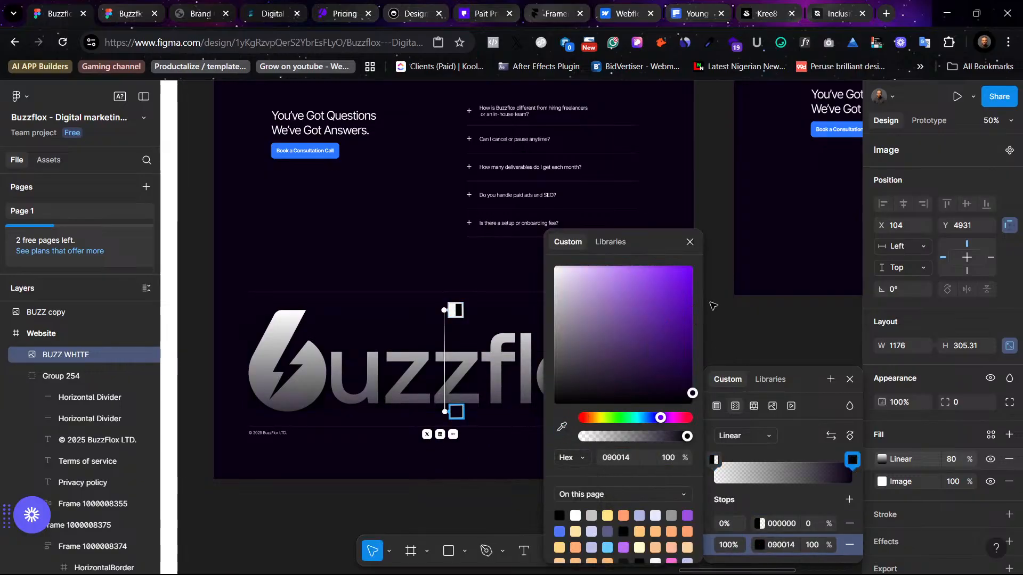
pyautogui.click(718, 273)
pyautogui.scroll(1, 512, 320)
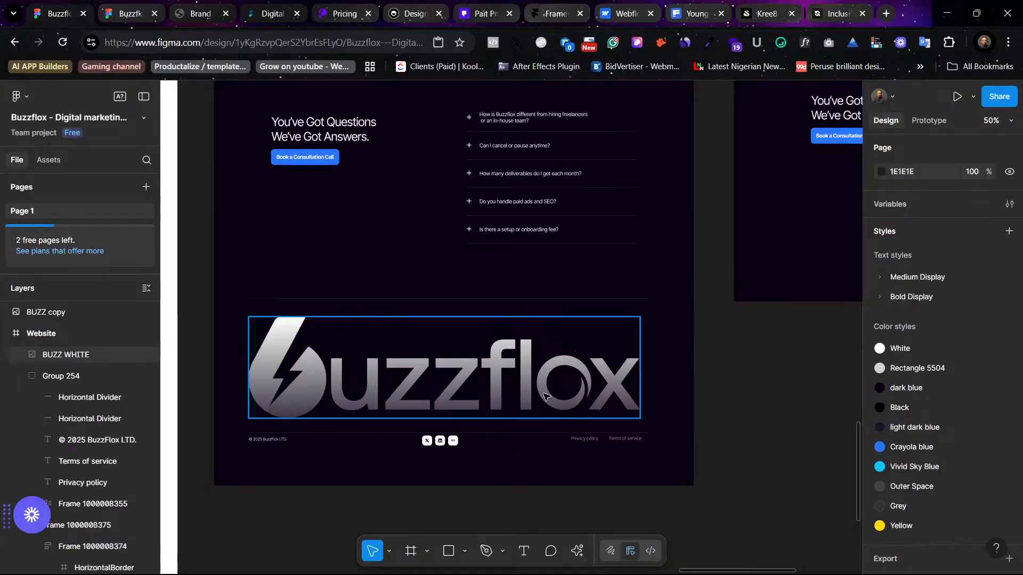
# Step: Move the wordmark gradient's transparent stop to 17% so the upper part of the letters stays white
pyautogui.click(612, 384)
pyautogui.click(882, 459)
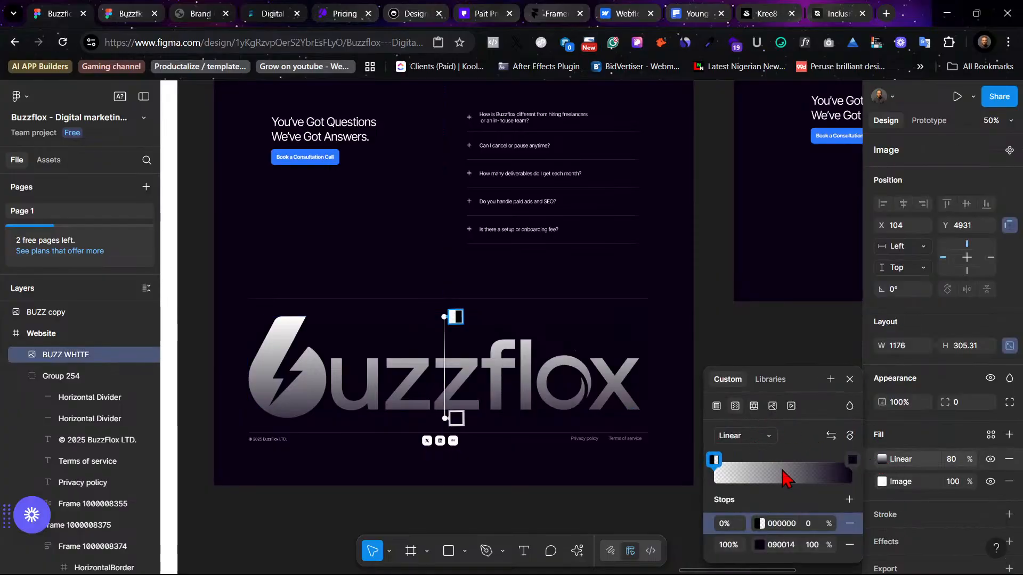
pyautogui.click(714, 460)
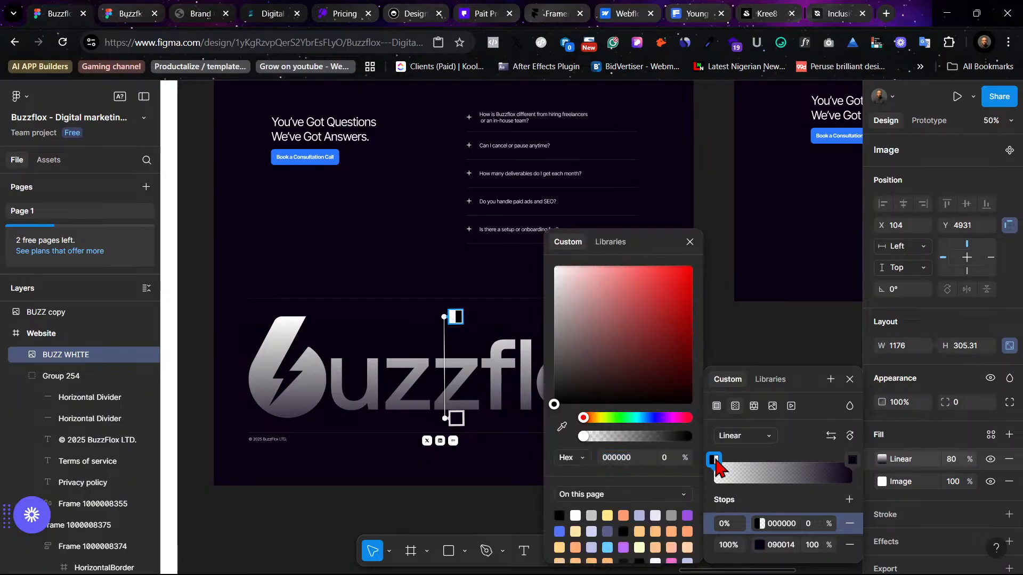
pyautogui.moveTo(715, 459); pyautogui.dragTo(739, 468)
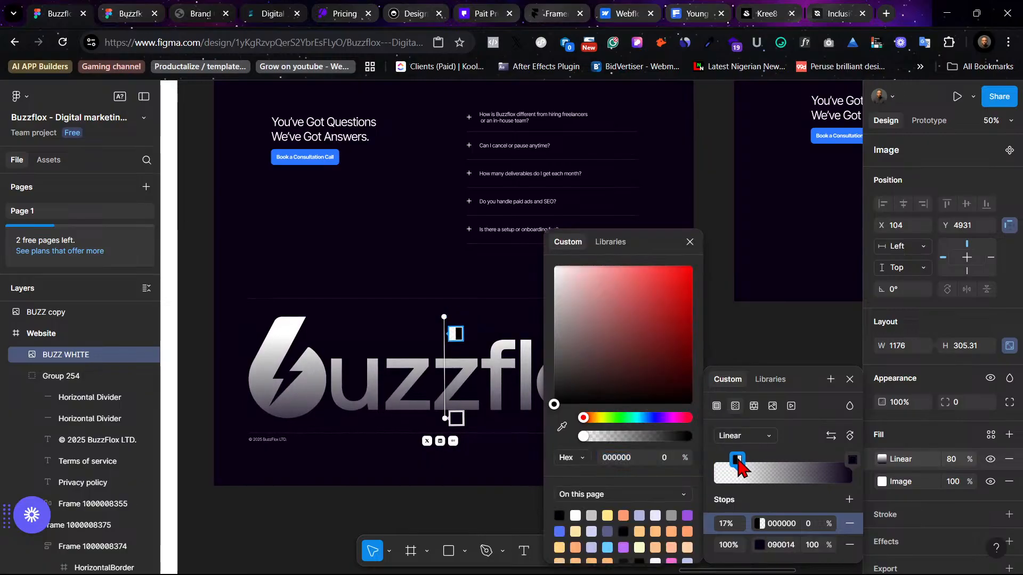
pyautogui.press('Escape')
pyautogui.press('Escape')
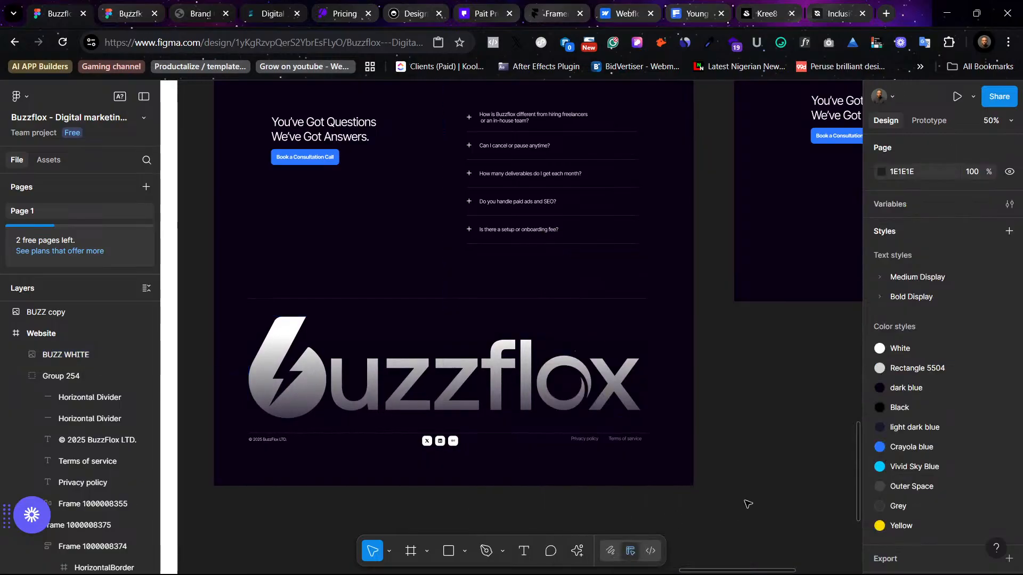
# Step: Nudge the copyright text, social icons, Privacy policy and Terms of service together slightly further below the footer's lower divider
pyautogui.scroll(2, 242, 329)
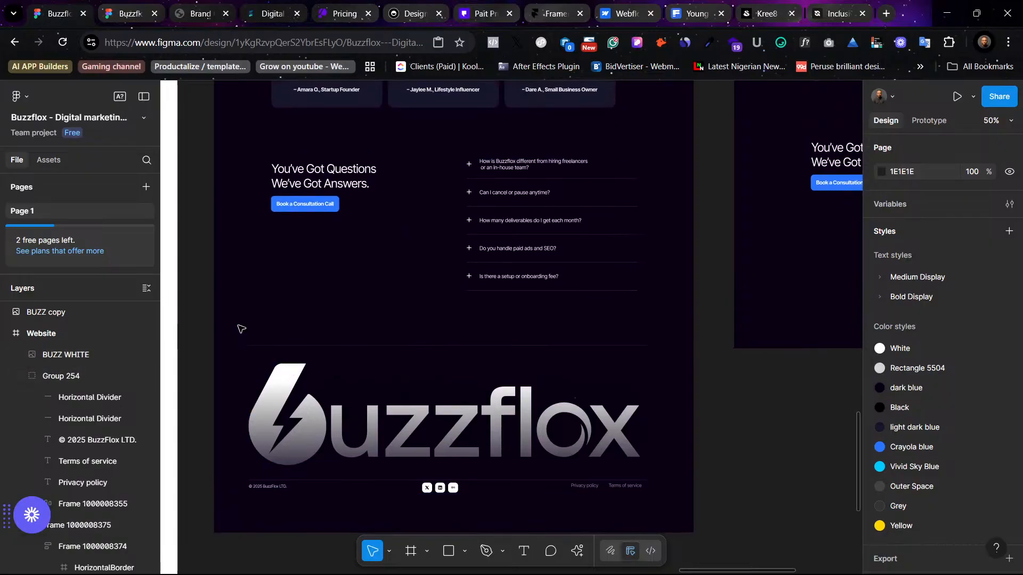
pyautogui.click(274, 488)
pyautogui.doubleClick(274, 487)
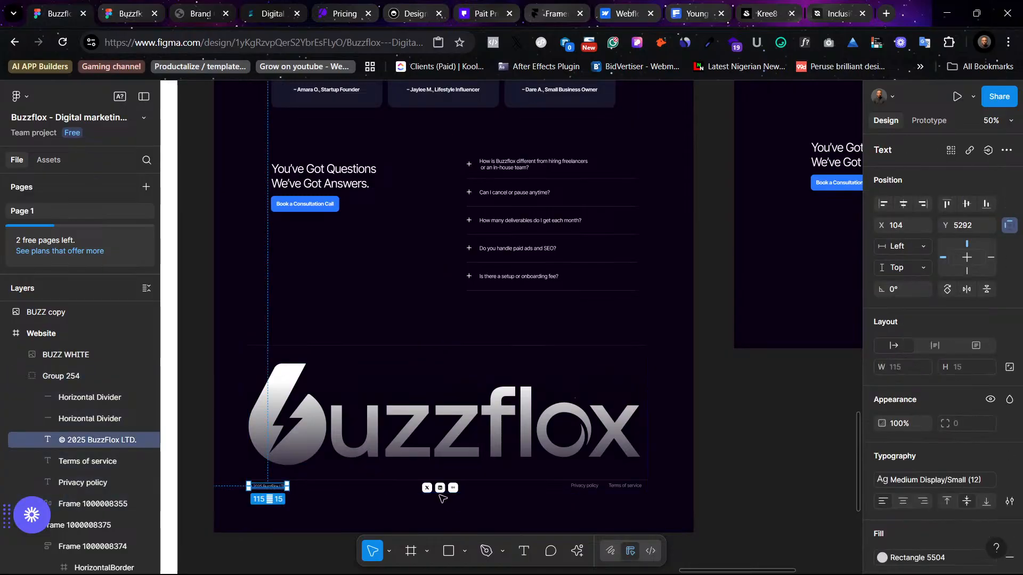
pyautogui.keyDown('shift'); pyautogui.click(440, 488); pyautogui.keyUp('shift')
pyautogui.keyDown('shift'); pyautogui.click(584, 486); pyautogui.keyUp('shift')
pyautogui.keyDown('shift'); pyautogui.click(620, 486); pyautogui.keyUp('shift')
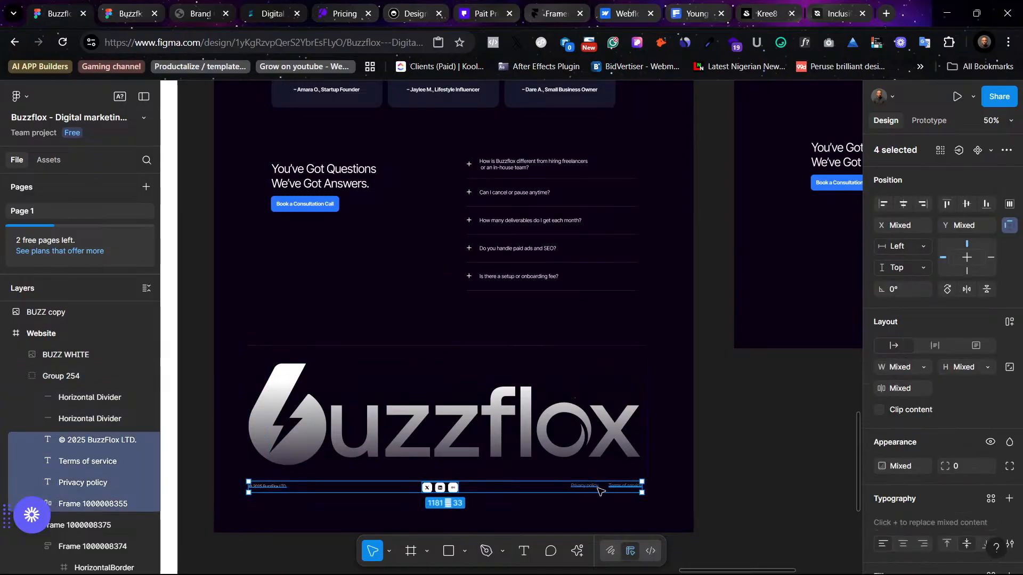
pyautogui.press('Down')
pyautogui.press('Down')
pyautogui.press('Down')
pyautogui.press('Down')
pyautogui.press('Down')
pyautogui.press('Down')
pyautogui.press('Down')
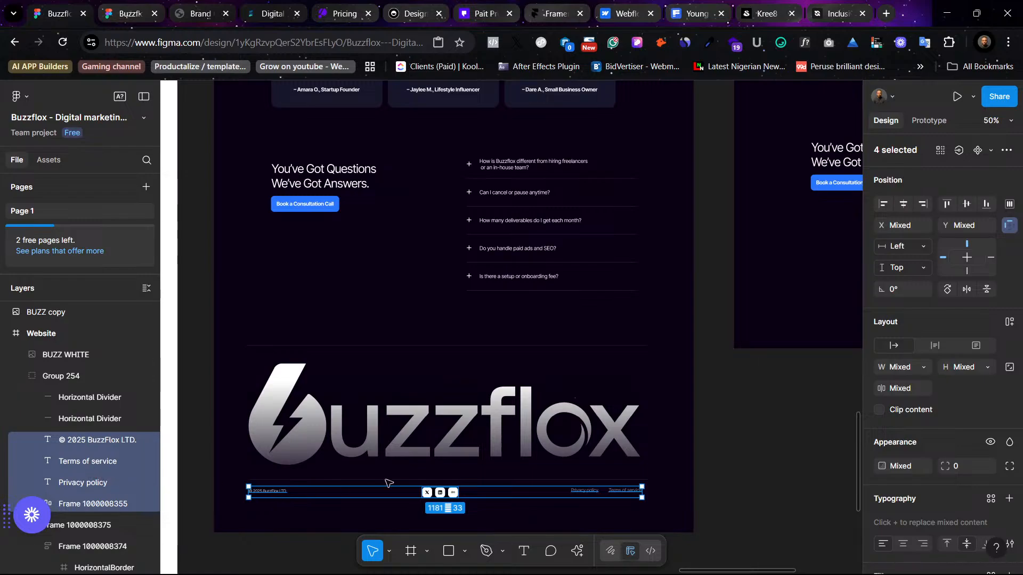
pyautogui.click(249, 340)
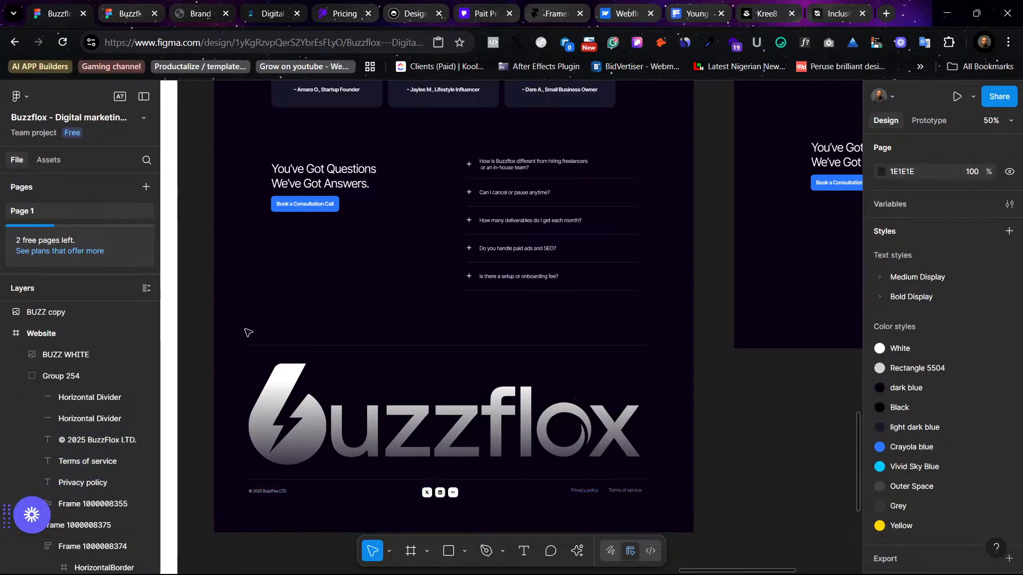
# Step: Group the large wordmark with the footer group, and set the new group's vertical constraint to Bottom
pyautogui.moveTo(526, 479); pyautogui.dragTo(656, 513)
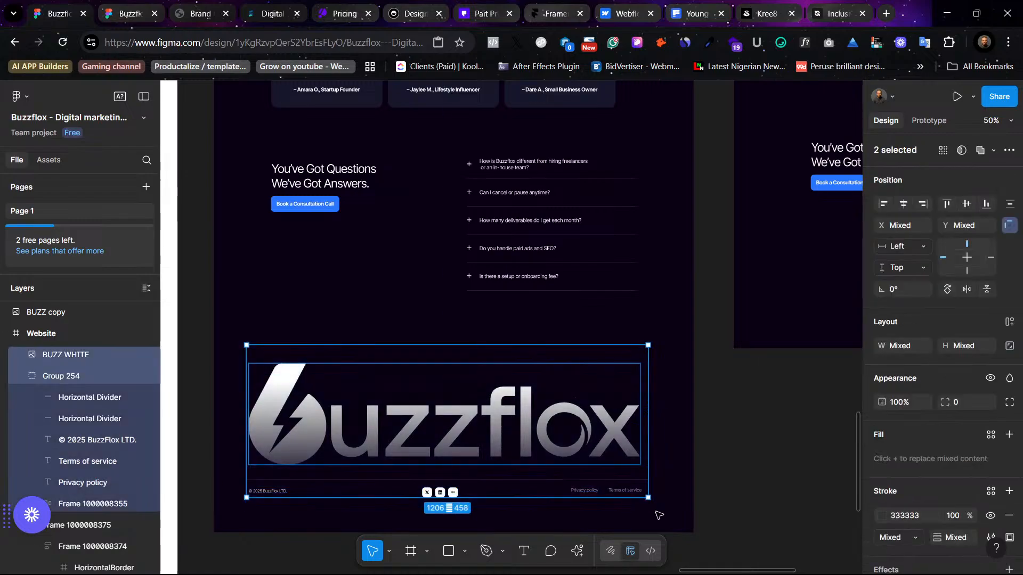
pyautogui.hotkey('ctrl', 'g')
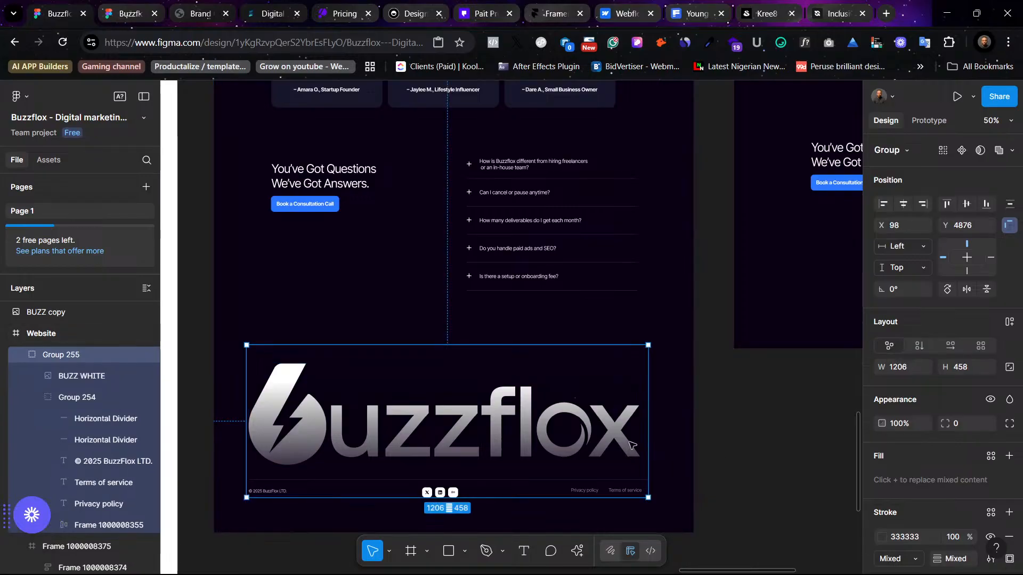
pyautogui.click(716, 478)
pyautogui.click(474, 430)
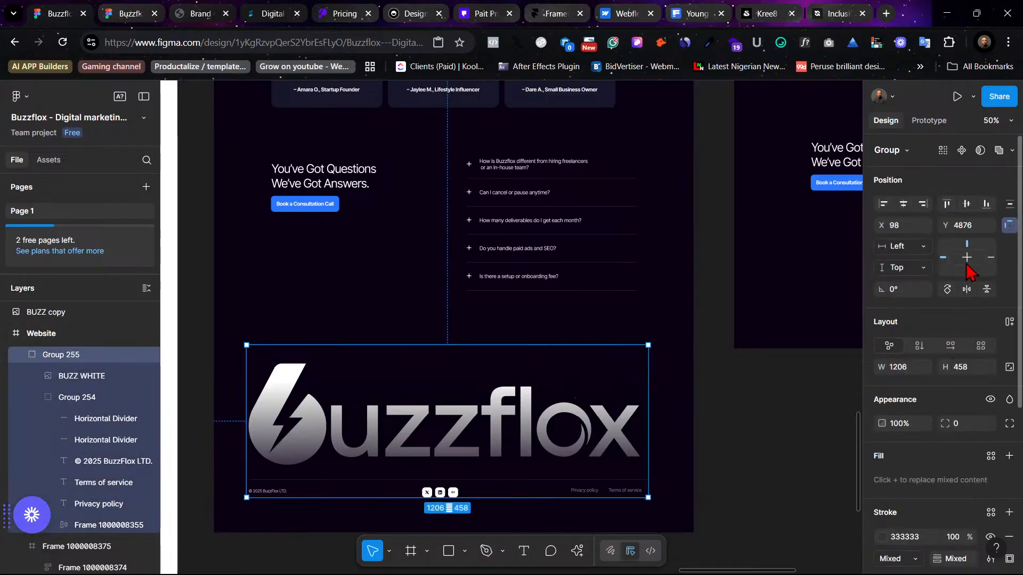
pyautogui.click(728, 472)
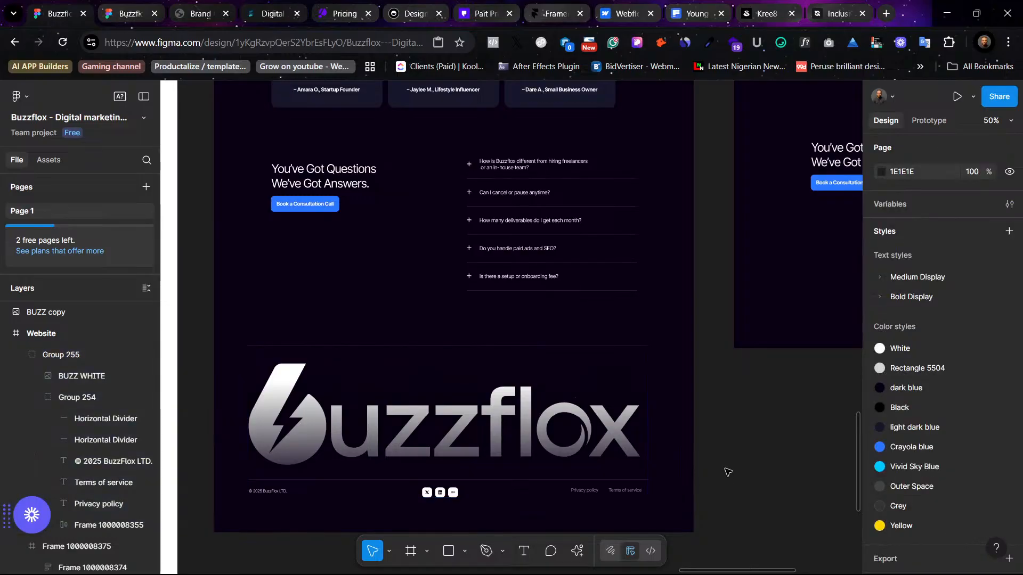
# Step: Shorten the dark page frame containing the wordmark to a height of 5357 by raising its bottom edge
pyautogui.scroll(20, 321, 148)
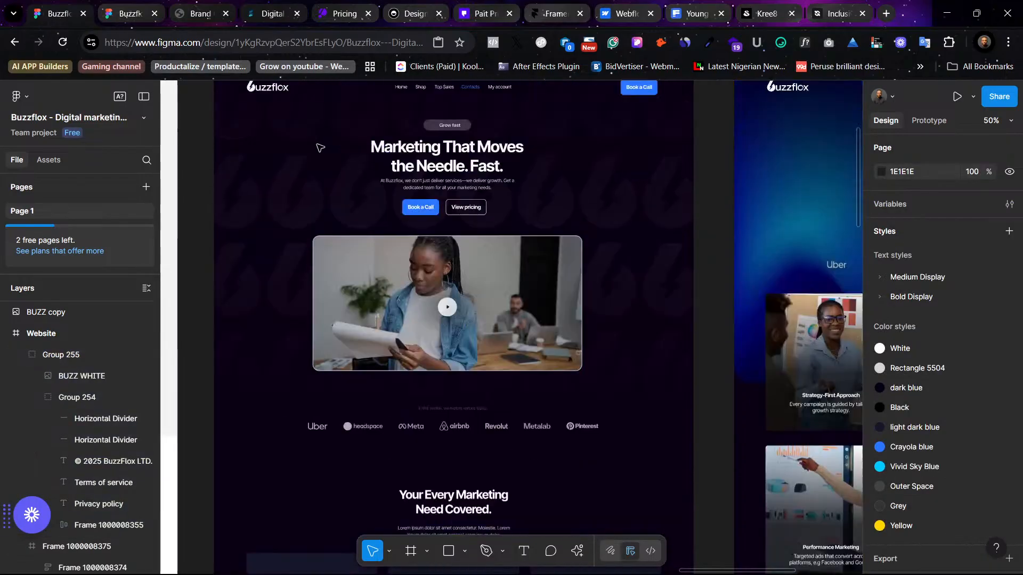
pyautogui.scroll(5, 320, 148)
pyautogui.click(229, 220)
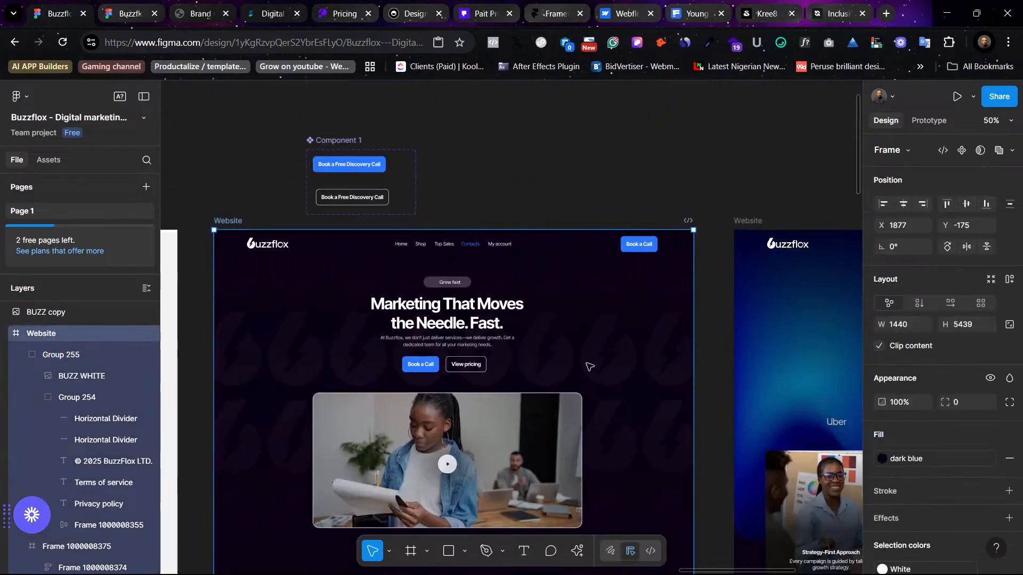
pyautogui.scroll(-10, 601, 369)
pyautogui.scroll(-20, 601, 369)
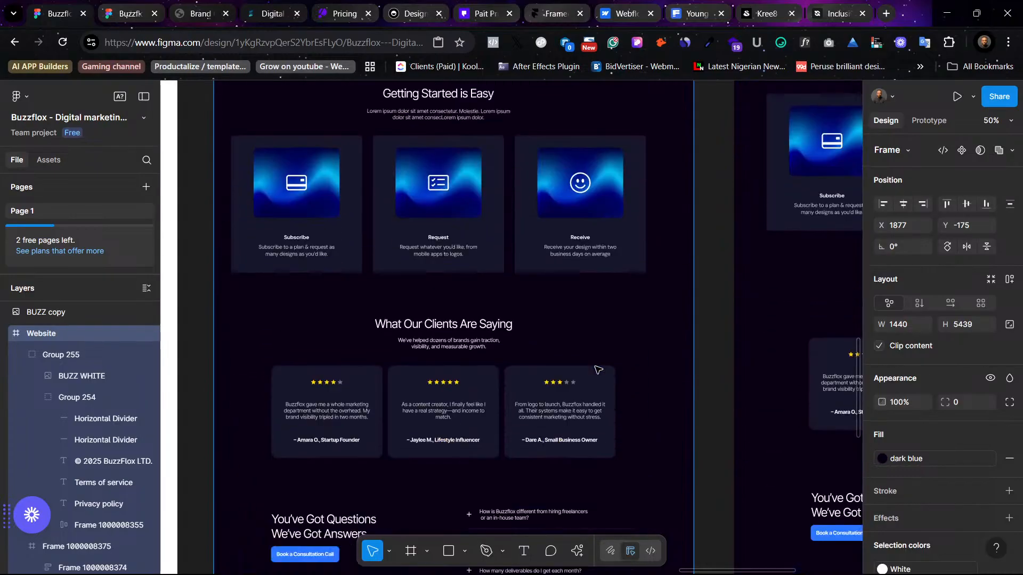
pyautogui.moveTo(575, 415); pyautogui.dragTo(649, 441)
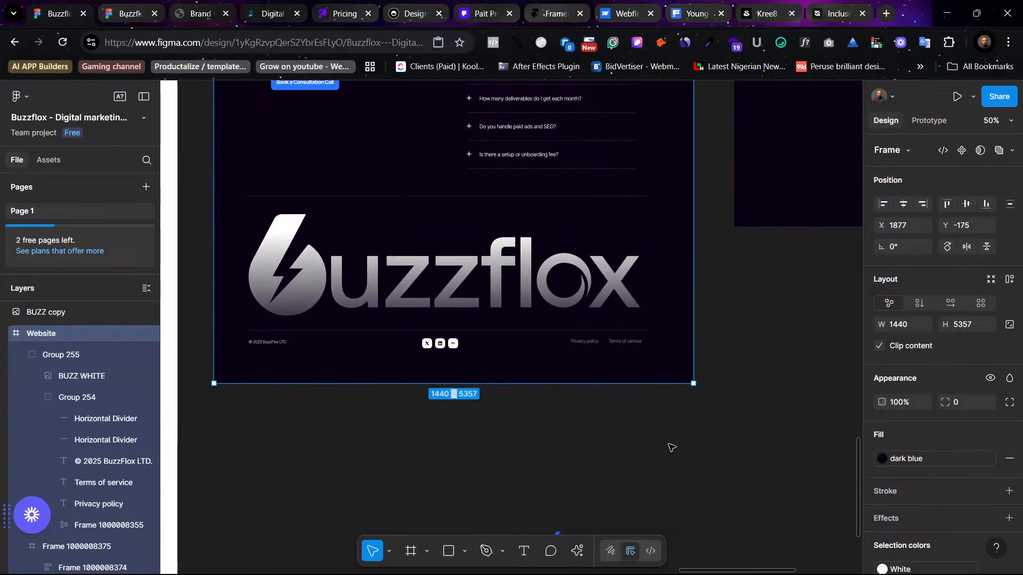
pyautogui.click(670, 447)
pyautogui.scroll(3, 653, 445)
# Step: Extend the bottom edge of the dark page frame with the blue gradient hero to make room for a footer
pyautogui.click(489, 434)
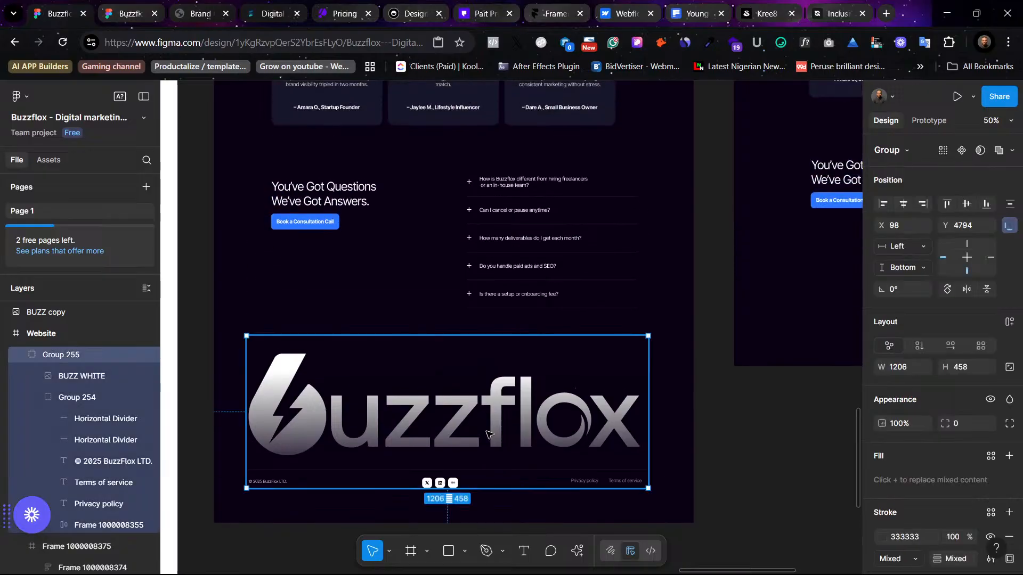
pyautogui.hscroll(6, 488, 435)
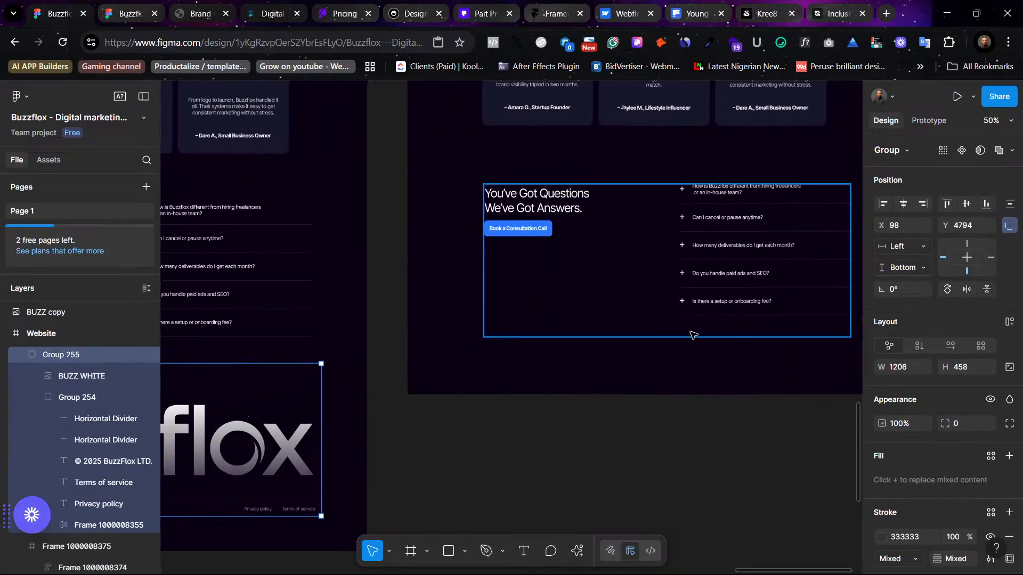
pyautogui.scroll(-5, 687, 334)
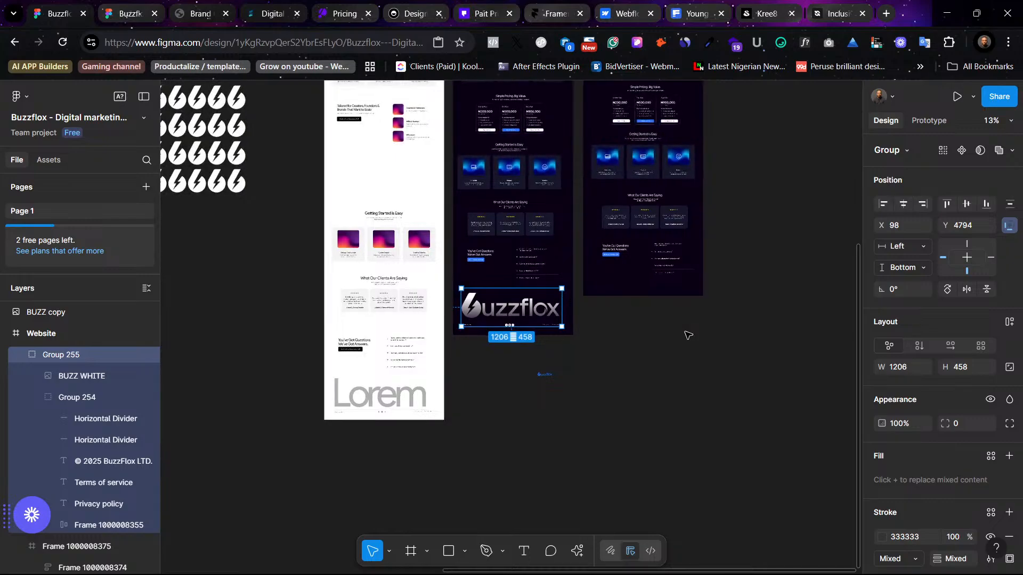
pyautogui.scroll(2, 698, 320)
pyautogui.scroll(3, 704, 306)
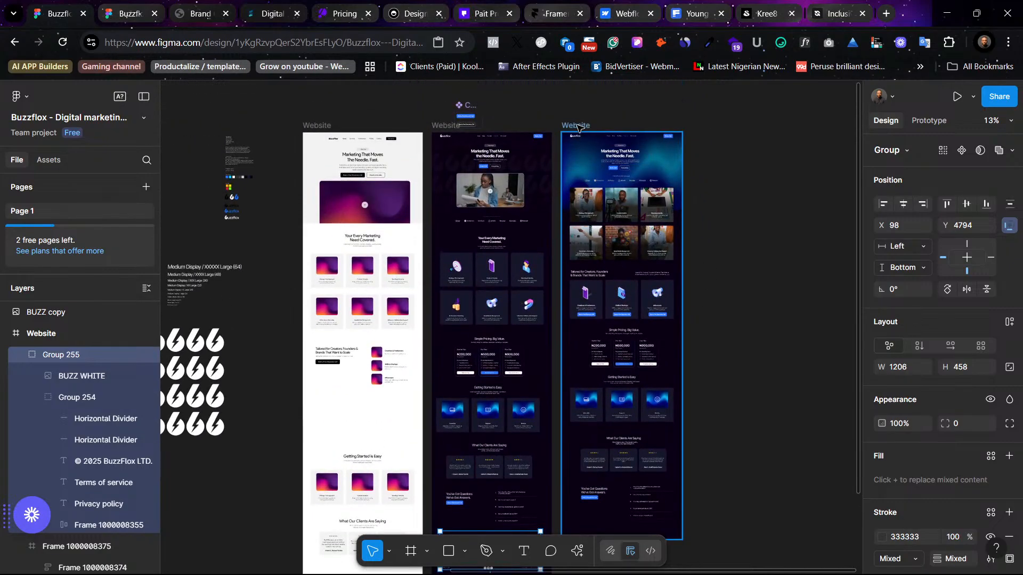
pyautogui.click(578, 126)
pyautogui.scroll(-5, 631, 364)
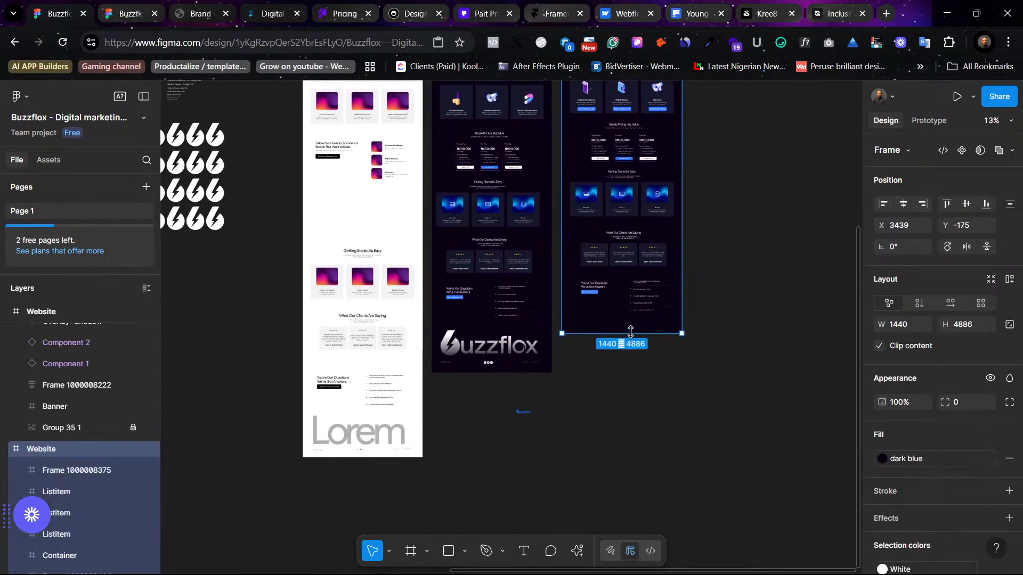
pyautogui.moveTo(630, 331); pyautogui.dragTo(630, 382)
# Step: Copy the wordmark and footer group into the extended bottom area of the blue-hero page at X 128, Y 4974
pyautogui.click(472, 344)
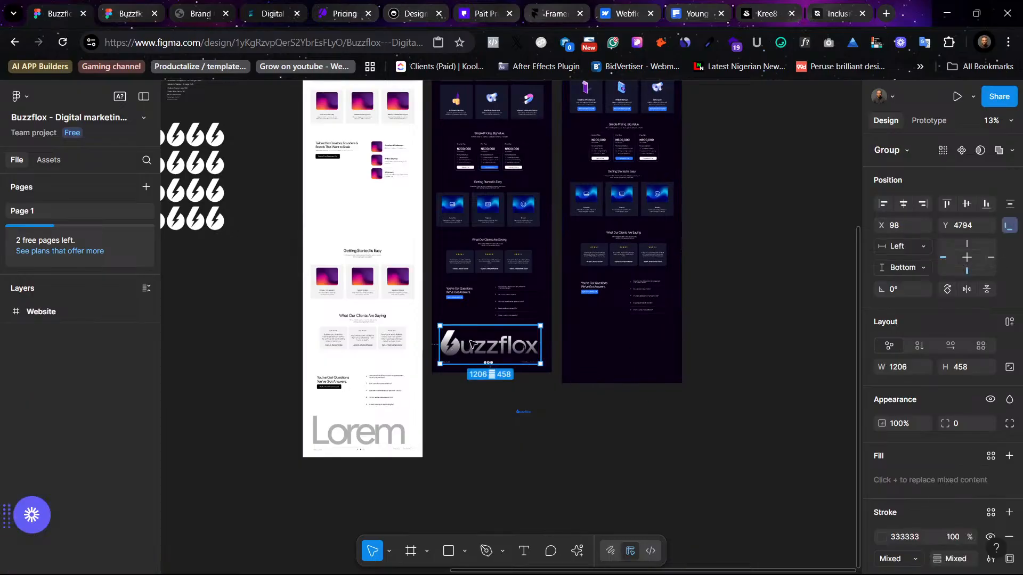
pyautogui.moveTo(478, 344); pyautogui.dragTo(623, 359)
pyautogui.scroll(3, 756, 352)
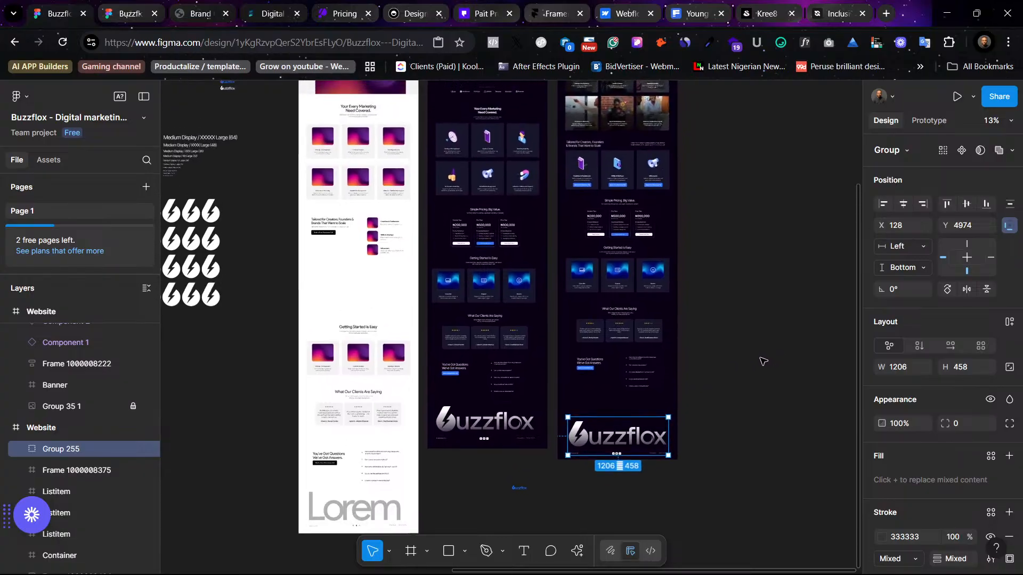
pyautogui.hotkey('shift', '2')
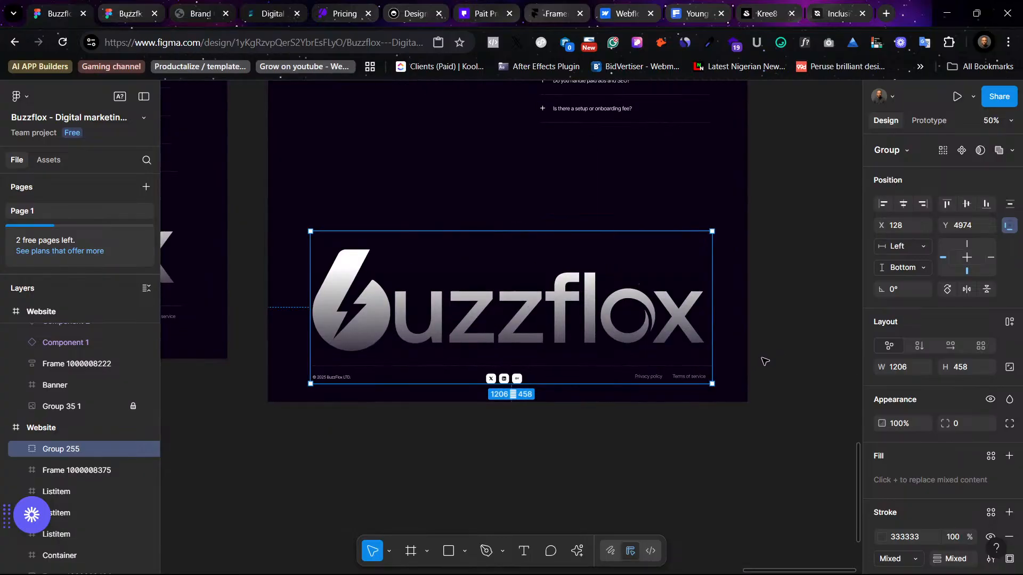
pyautogui.click(774, 363)
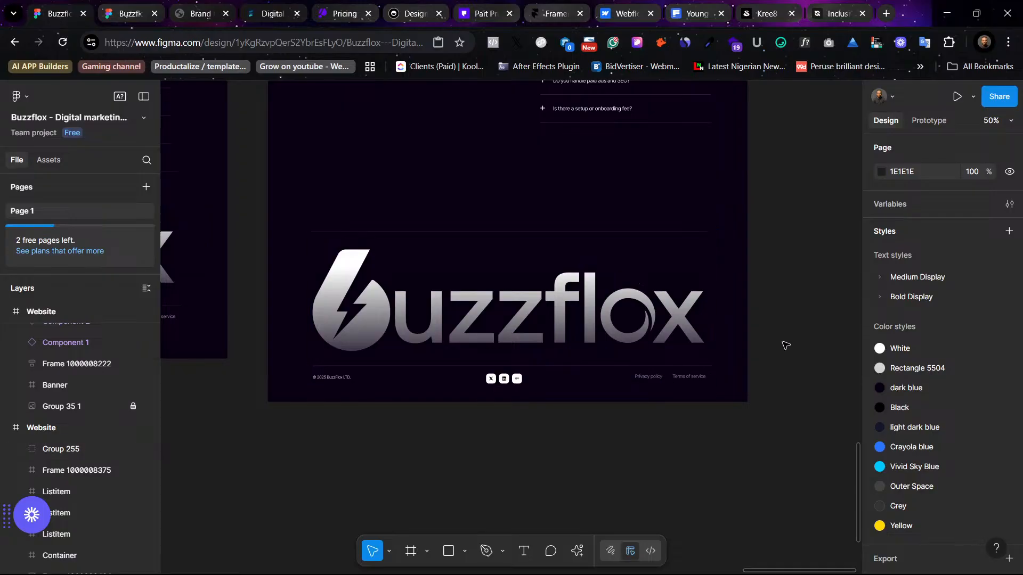
pyautogui.click(633, 319)
pyautogui.scroll(10, 633, 318)
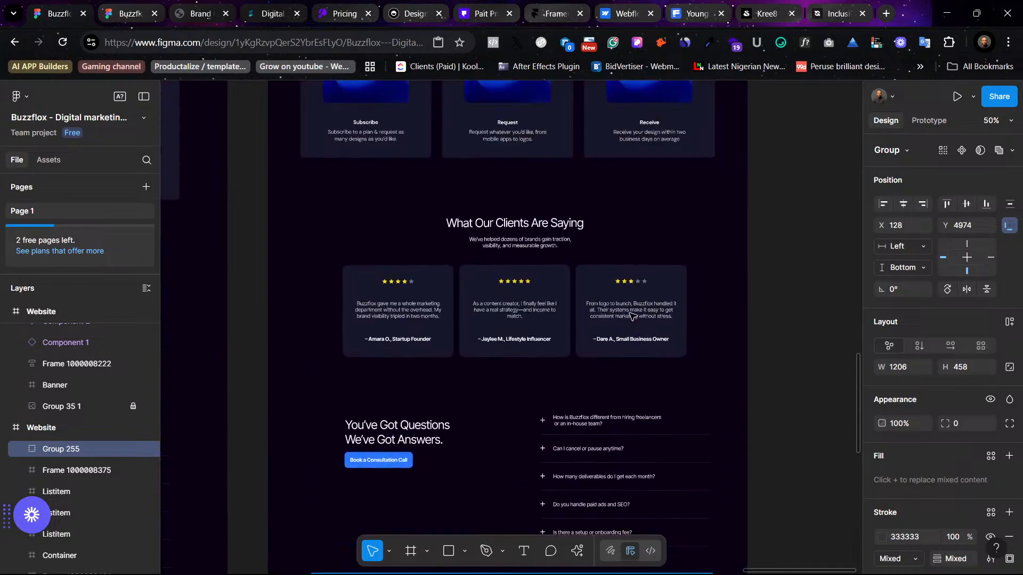
pyautogui.scroll(-5, 632, 318)
pyautogui.scroll(10, 633, 319)
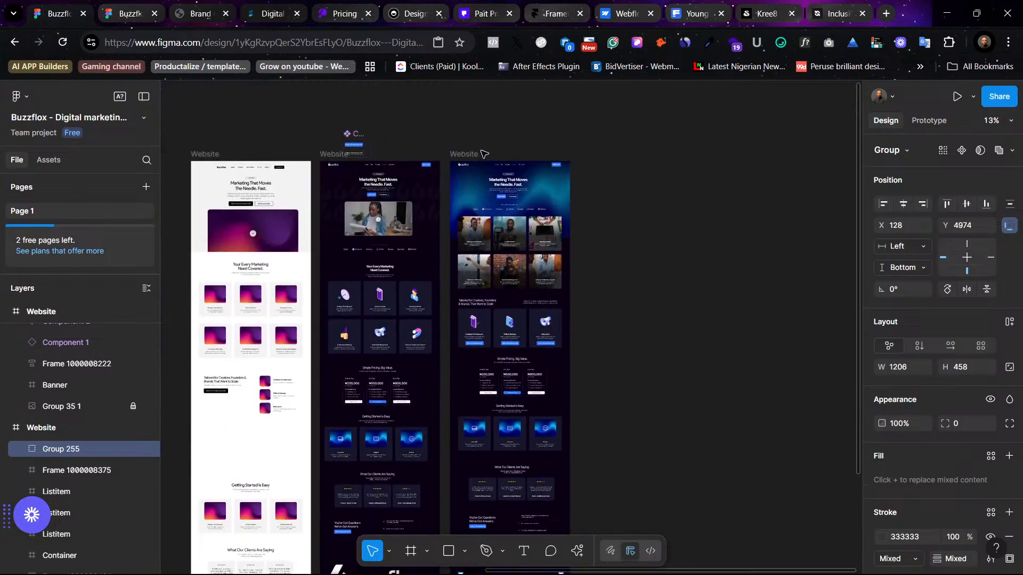
# Step: Shorten the blue-hero page frame to a height of 5271 by raising its bottom edge below the footer
pyautogui.click(465, 155)
pyautogui.scroll(-10, 616, 324)
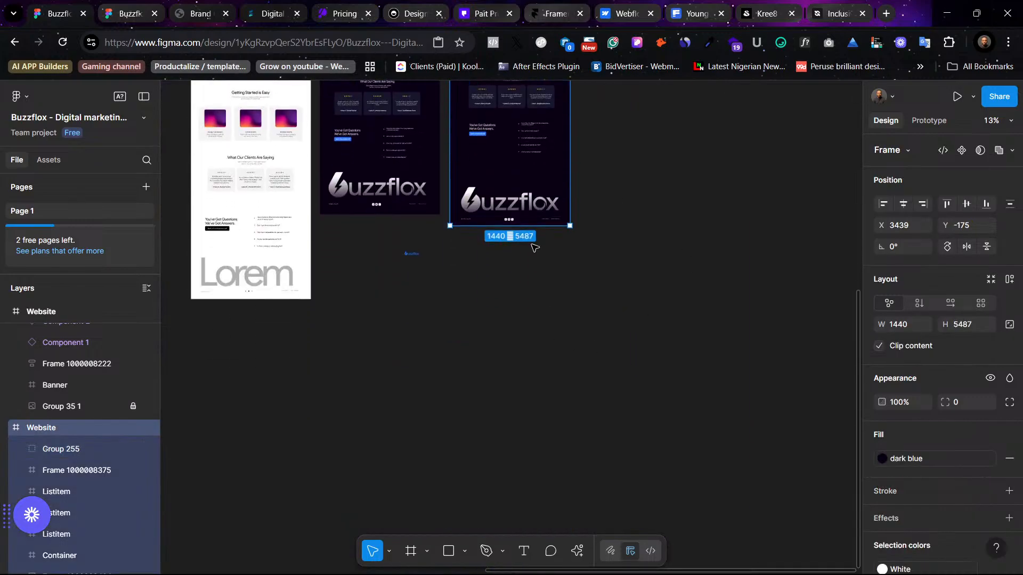
pyautogui.moveTo(535, 226); pyautogui.dragTo(534, 208)
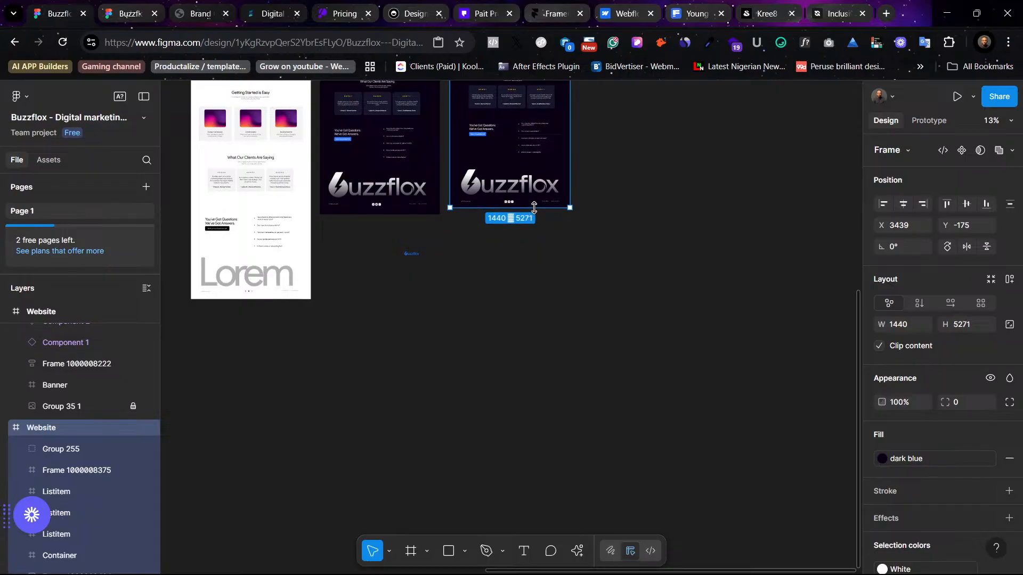
pyautogui.click(638, 205)
# Step: Move the "You've Got Questions" FAQ frame on the blue-hero page horizontally to X 184
pyautogui.scroll(5, 654, 182)
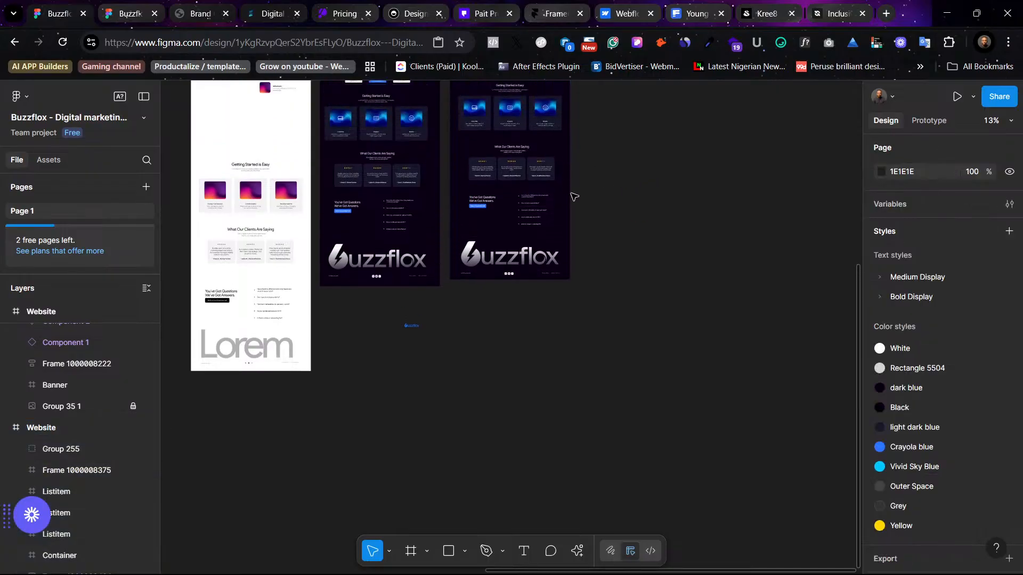
pyautogui.click(522, 273)
pyautogui.hotkey('shift', '2')
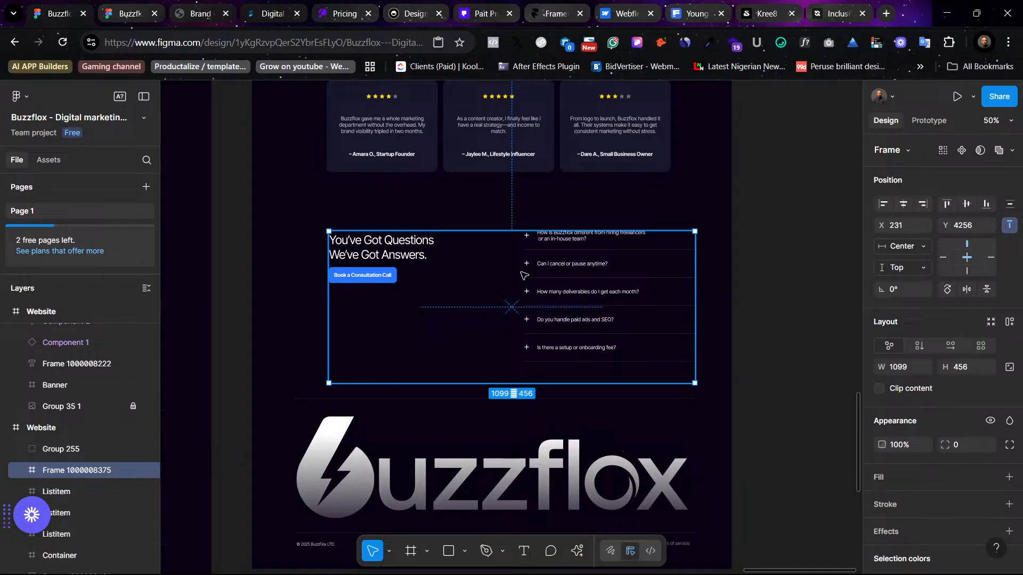
pyautogui.click(740, 330)
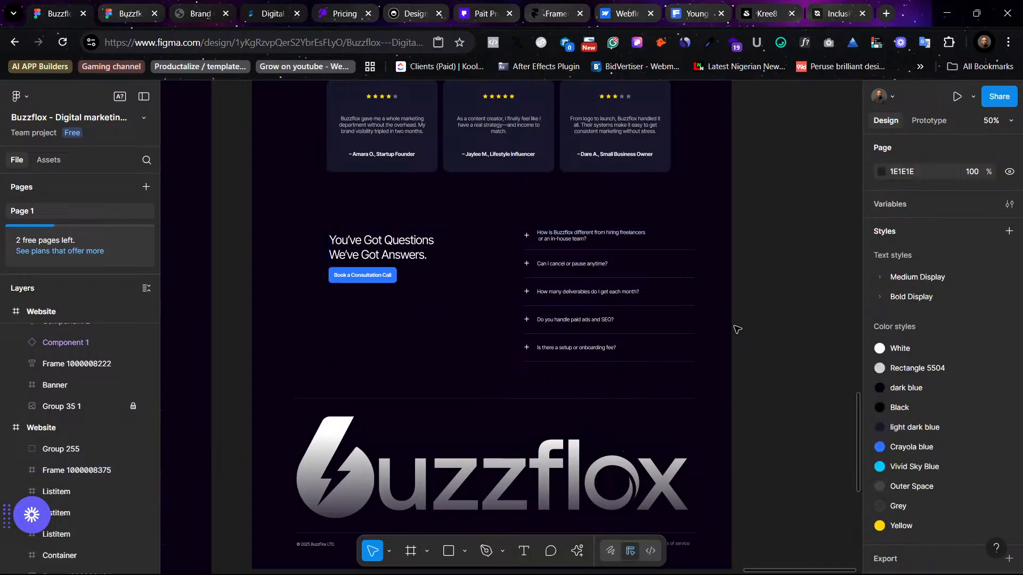
pyautogui.click(585, 285)
pyautogui.moveTo(584, 285); pyautogui.dragTo(577, 286)
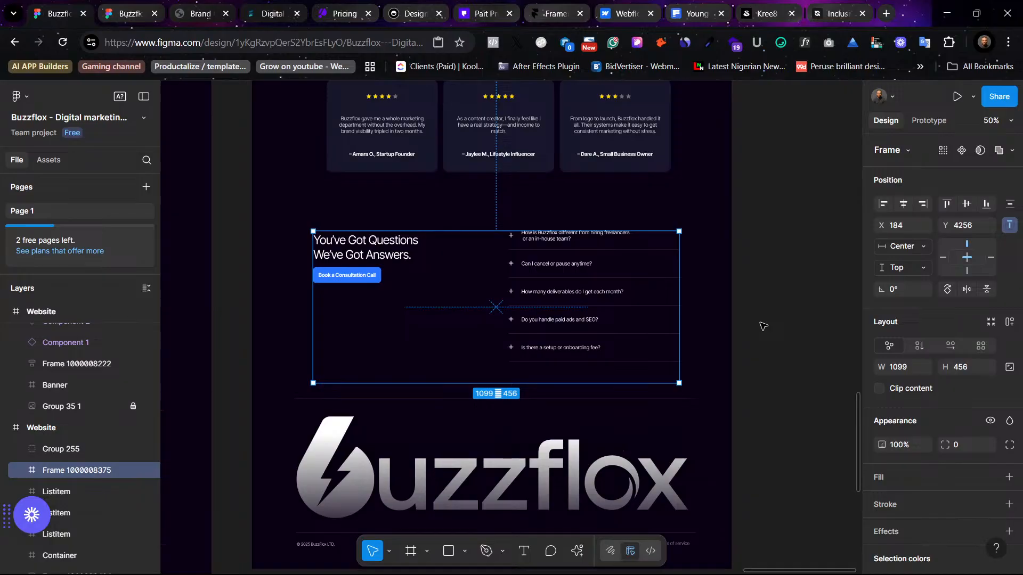
# Step: Review both dark pages from hero to footer, comparing their sections and backgrounds
pyautogui.scroll(15, 606, 306)
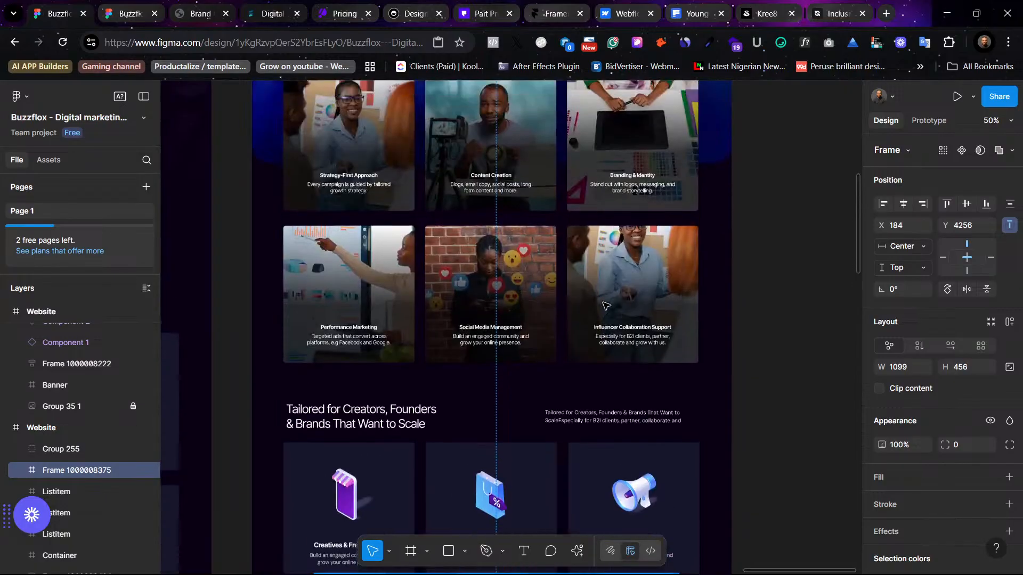
pyautogui.scroll(5, 606, 305)
pyautogui.hscroll(-8, 605, 306)
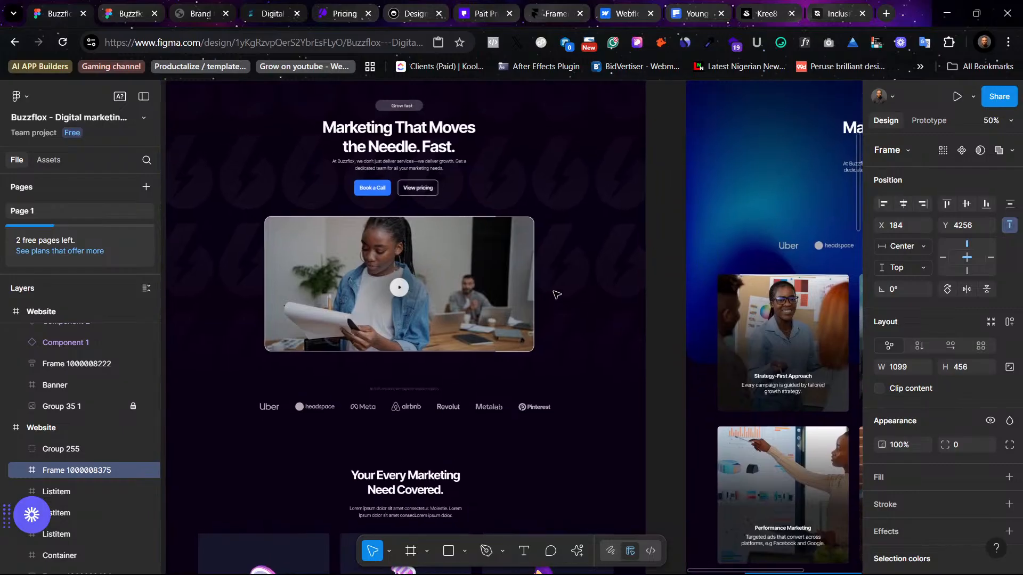
pyautogui.scroll(3, 556, 294)
pyautogui.scroll(-8, 541, 360)
pyautogui.hscroll(5, 541, 361)
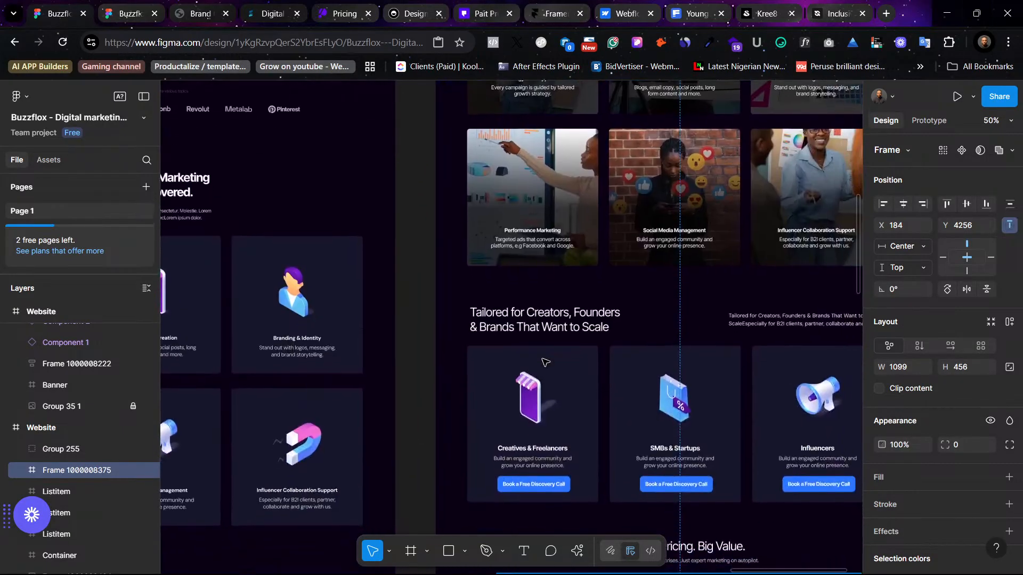
pyautogui.scroll(-15, 545, 363)
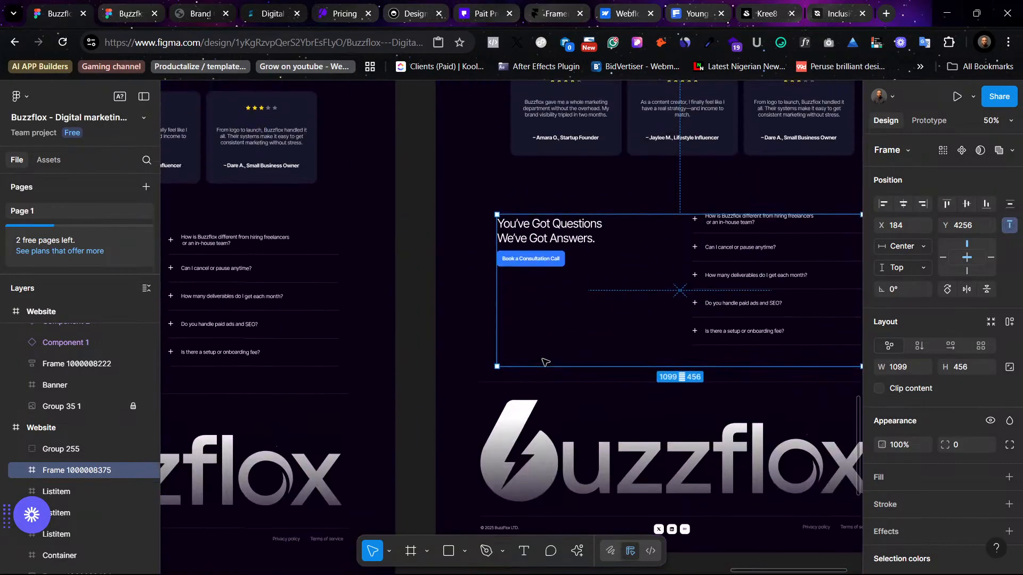
pyautogui.scroll(2, 544, 362)
pyautogui.hscroll(3, 544, 362)
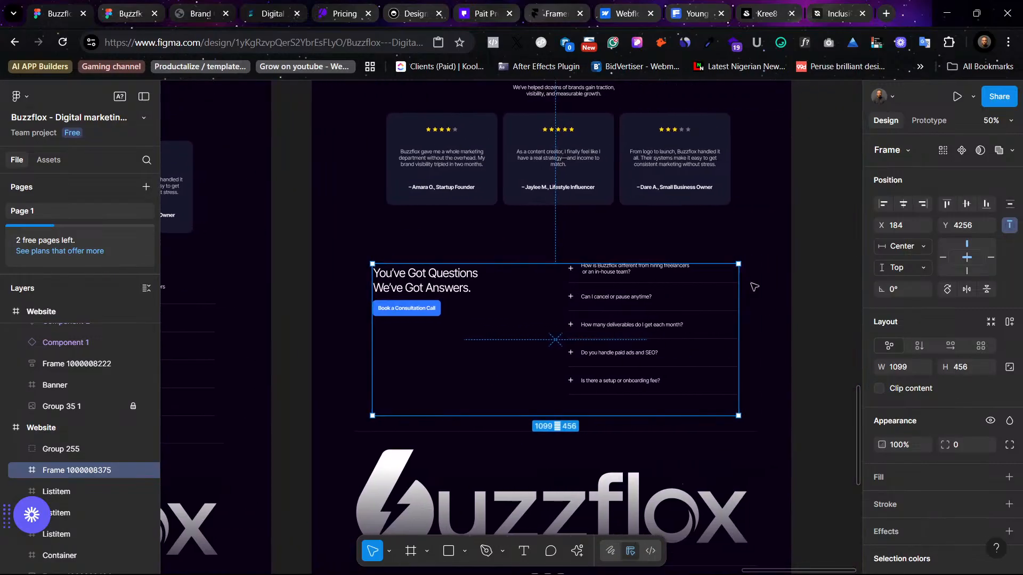
pyautogui.click(792, 313)
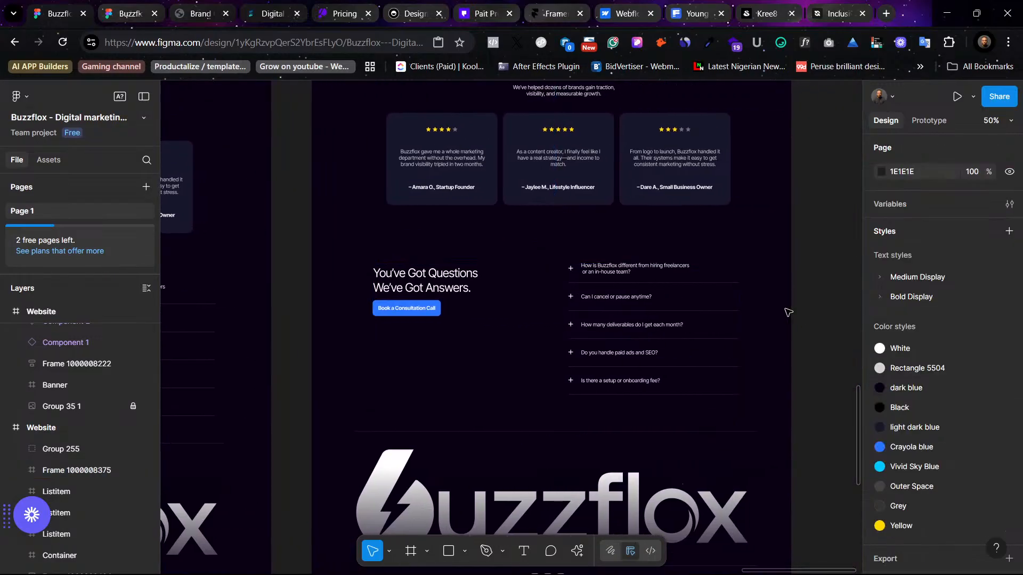
pyautogui.scroll(10, 516, 279)
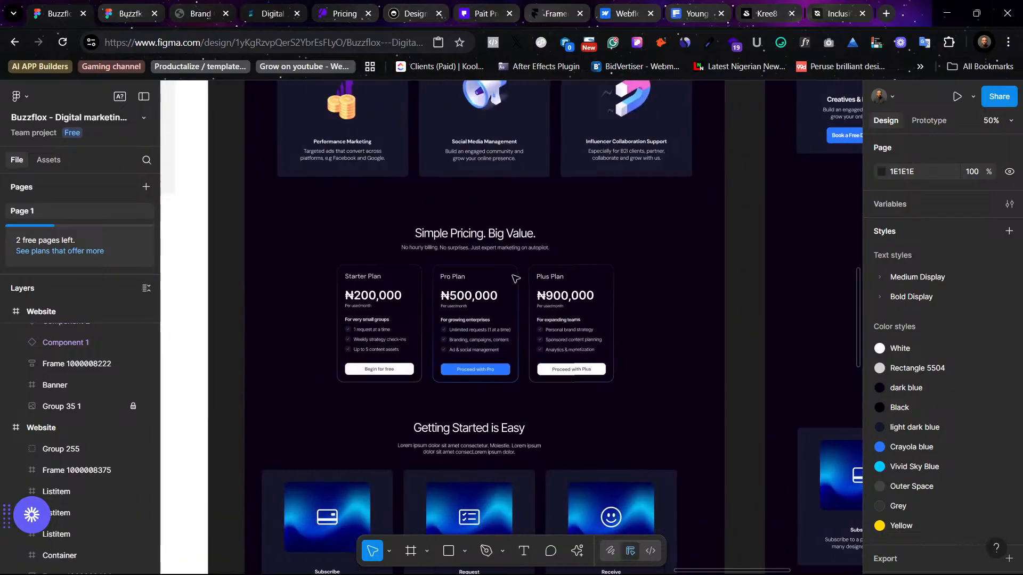
pyautogui.scroll(10, 515, 278)
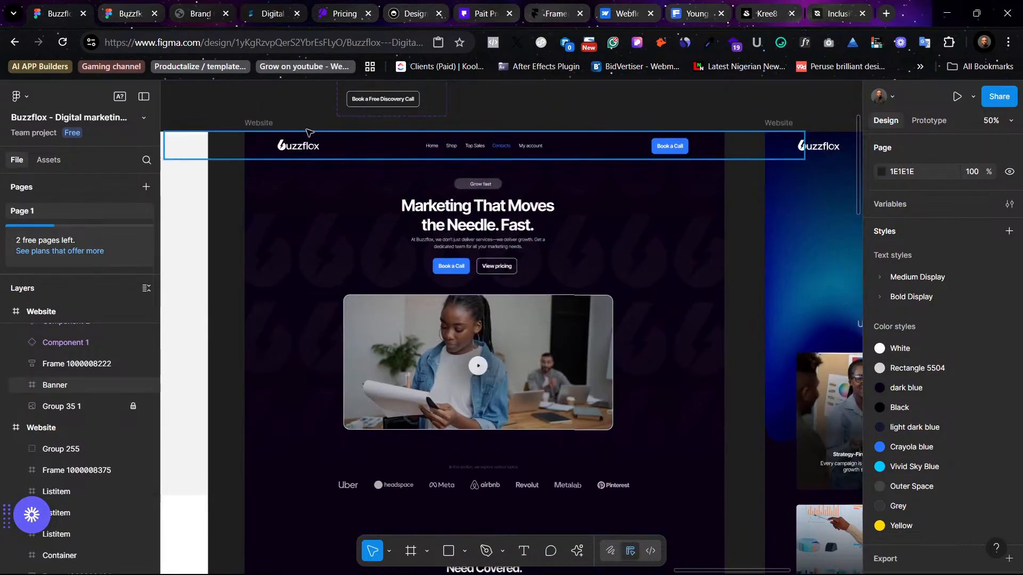
# Step: Copy the locked, faint logo-pattern image Group 35 1 from the first dark page into the blue-hero page
pyautogui.click(267, 124)
pyautogui.hotkey('shift', '0')
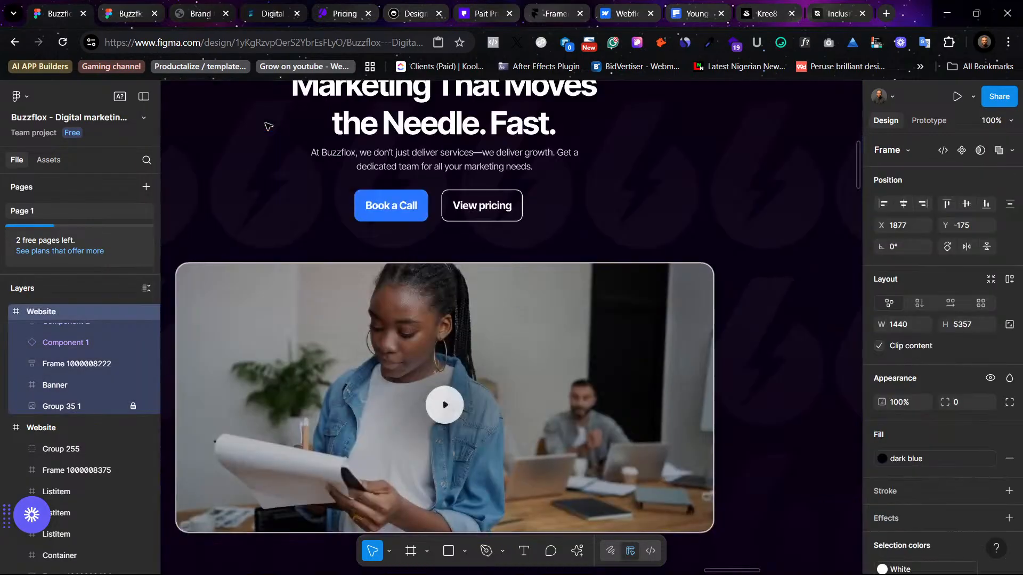
pyautogui.scroll(3, 575, 246)
pyautogui.scroll(-3, 576, 247)
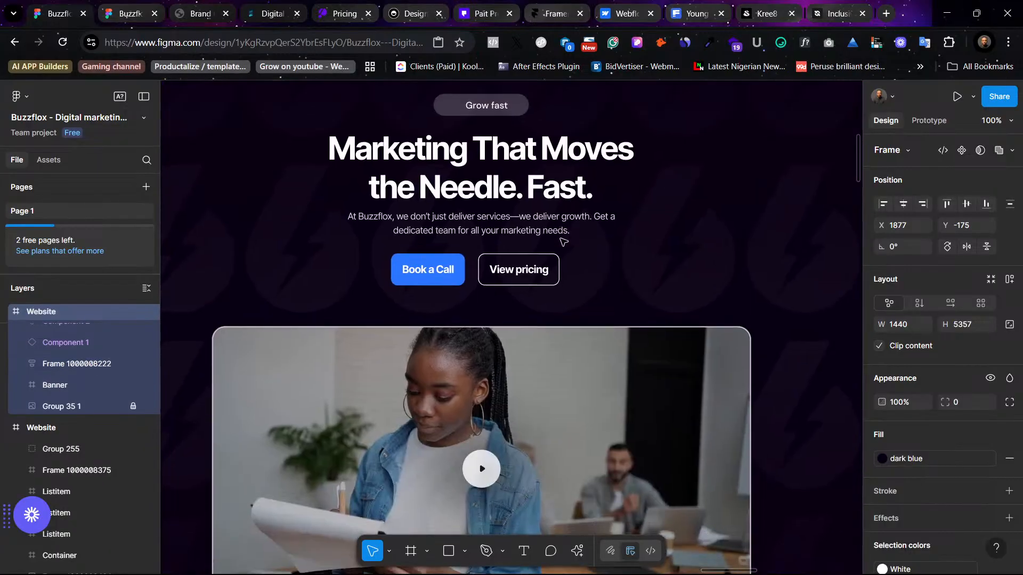
pyautogui.press('-')
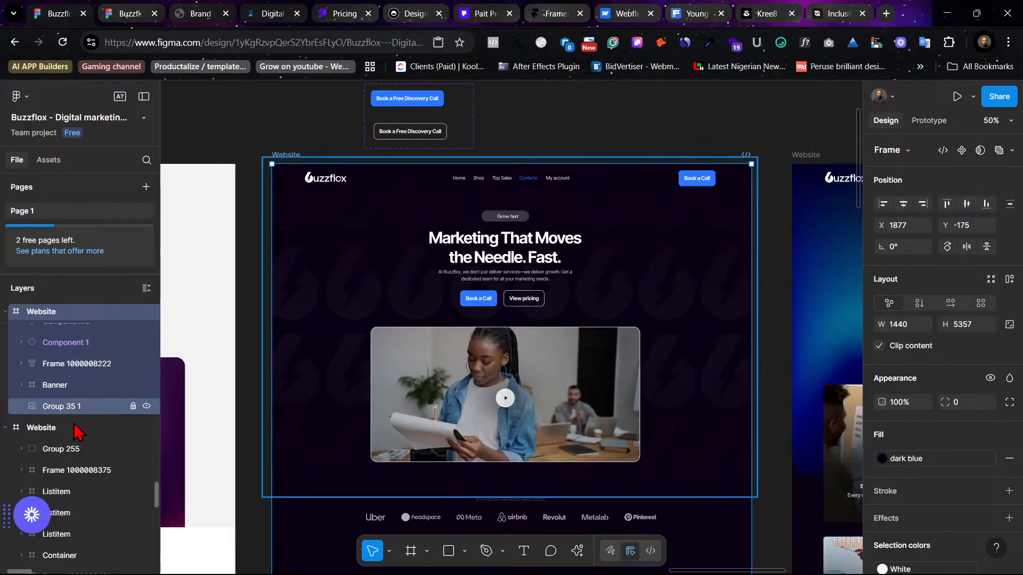
pyautogui.click(64, 407)
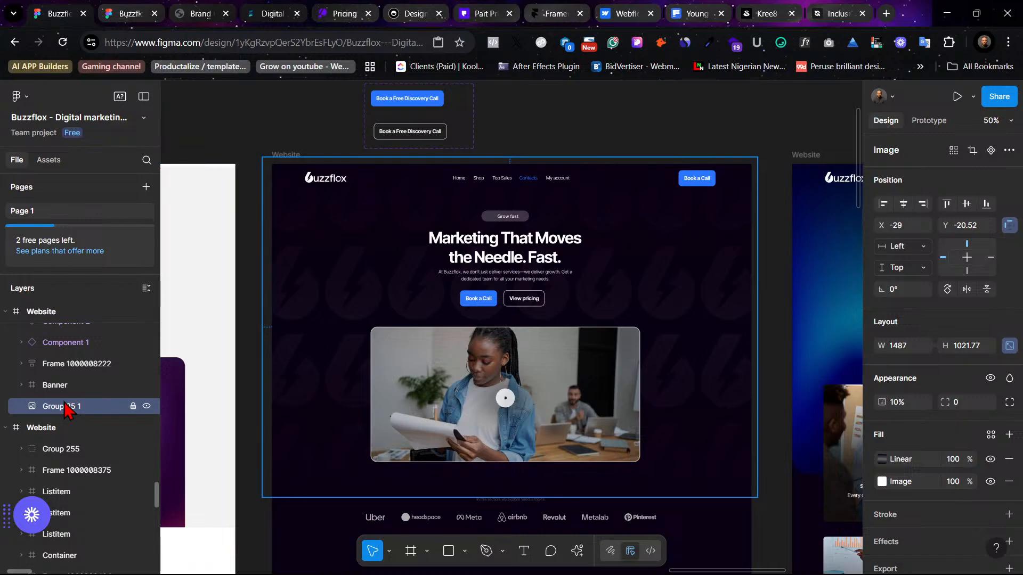
pyautogui.hscroll(10, 447, 476)
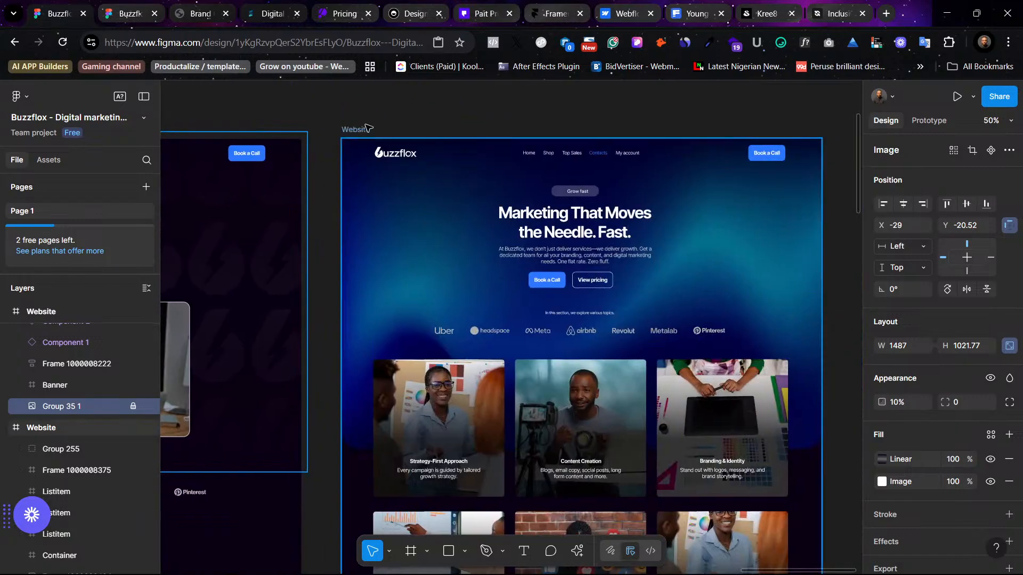
pyautogui.click(365, 130)
pyautogui.click(455, 283)
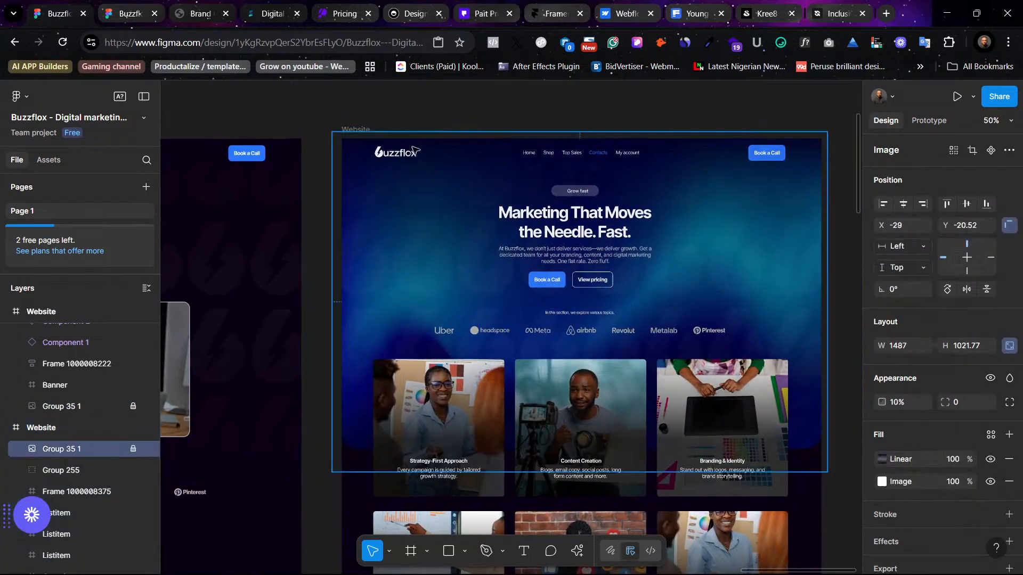
# Step: Unlock the pasted logo-pattern image and move it down to the testimonials and FAQ area at X -29, Y 3757
pyautogui.click(134, 449)
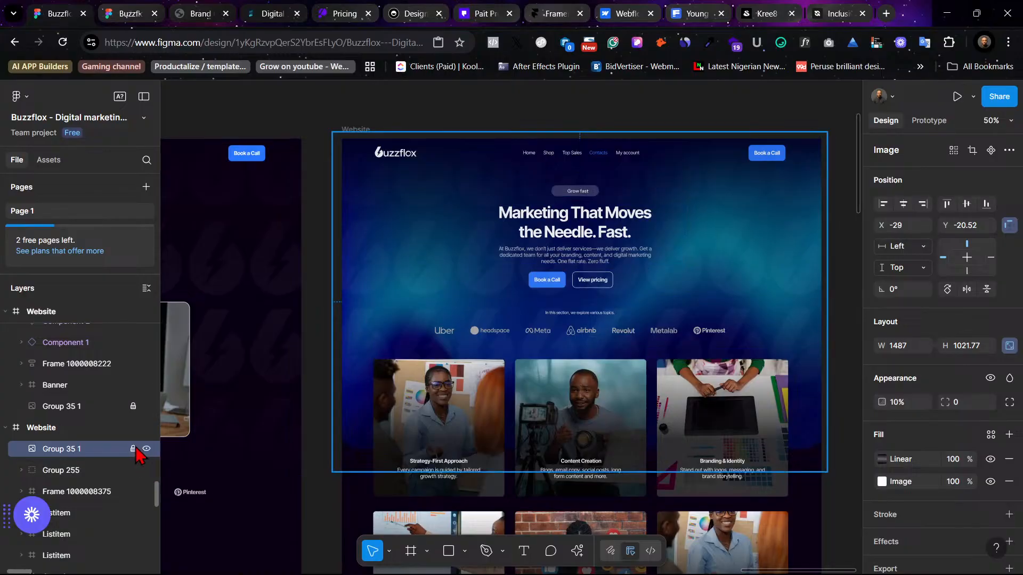
pyautogui.moveTo(363, 384); pyautogui.dragTo(364, 202)
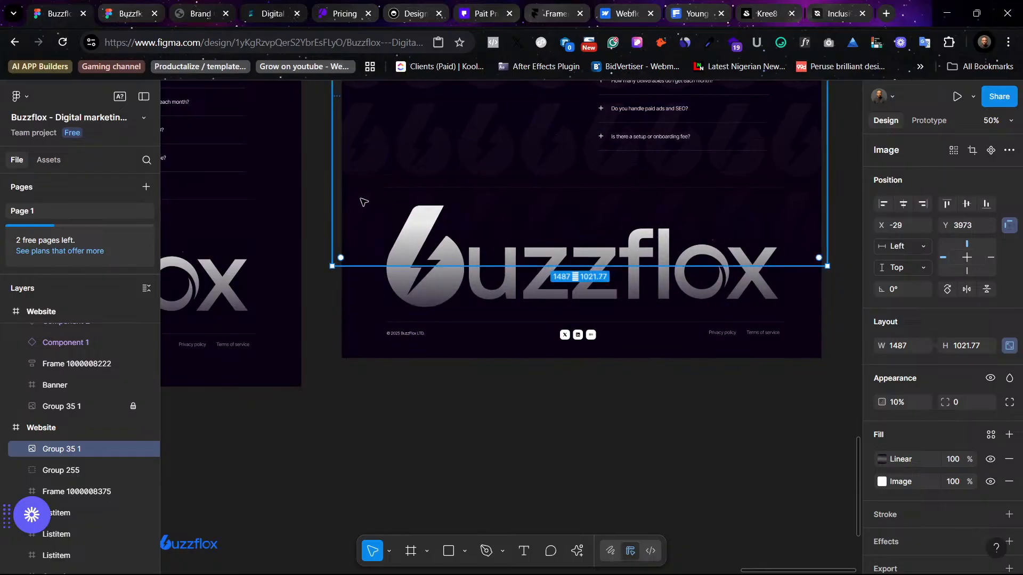
pyautogui.scroll(4, 753, 299)
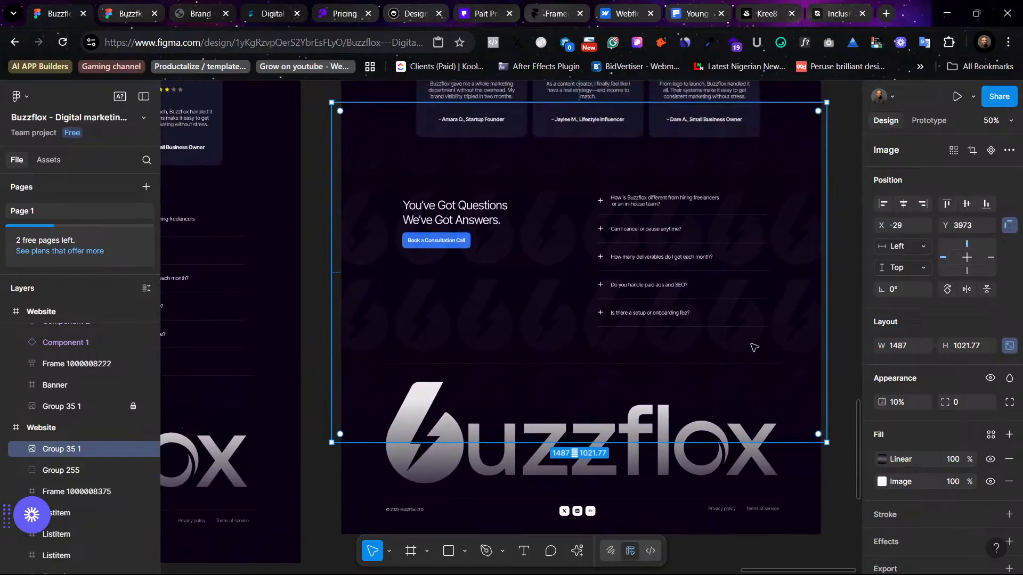
pyautogui.scroll(2, 754, 347)
pyautogui.moveTo(778, 455); pyautogui.dragTo(786, 394)
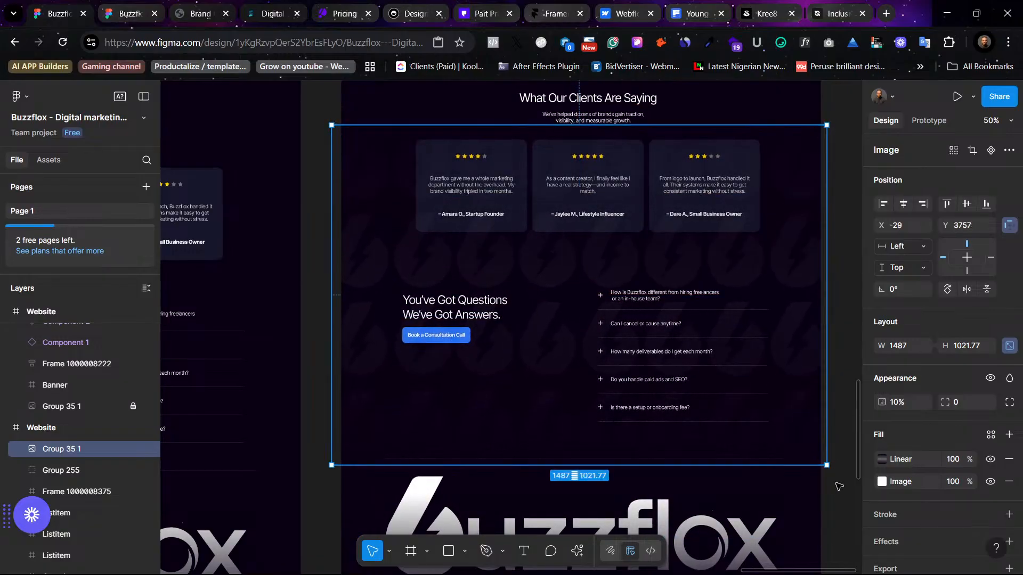
# Step: Send the logo-pattern image to the back of the blue-hero page and deselect it
pyautogui.rightClick(785, 293)
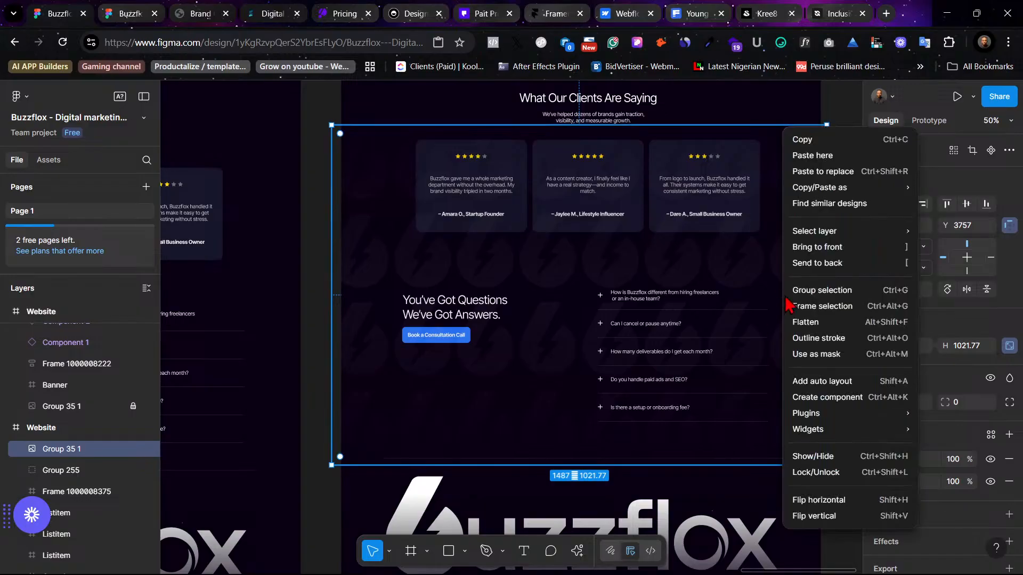
pyautogui.click(831, 266)
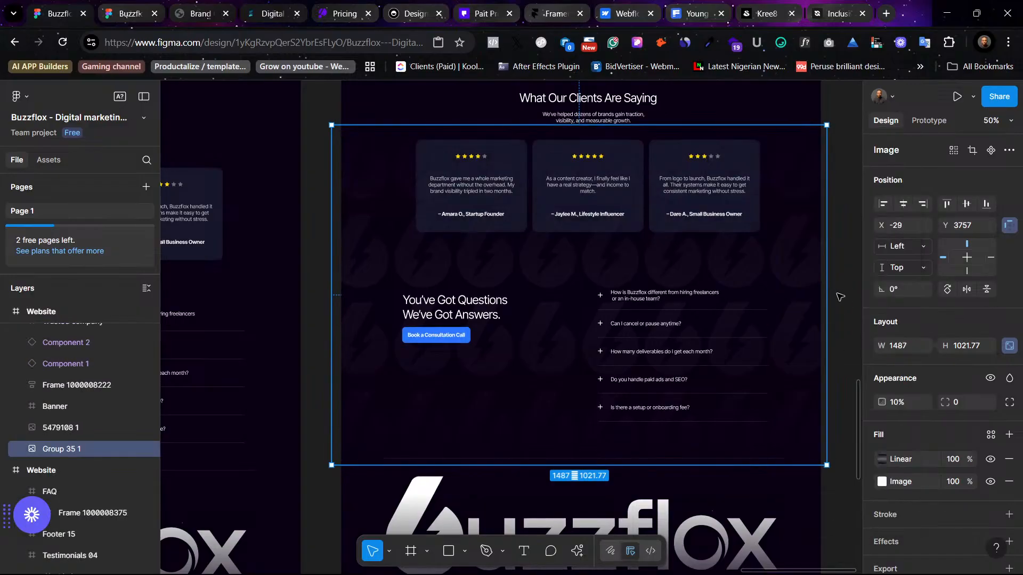
pyautogui.click(845, 314)
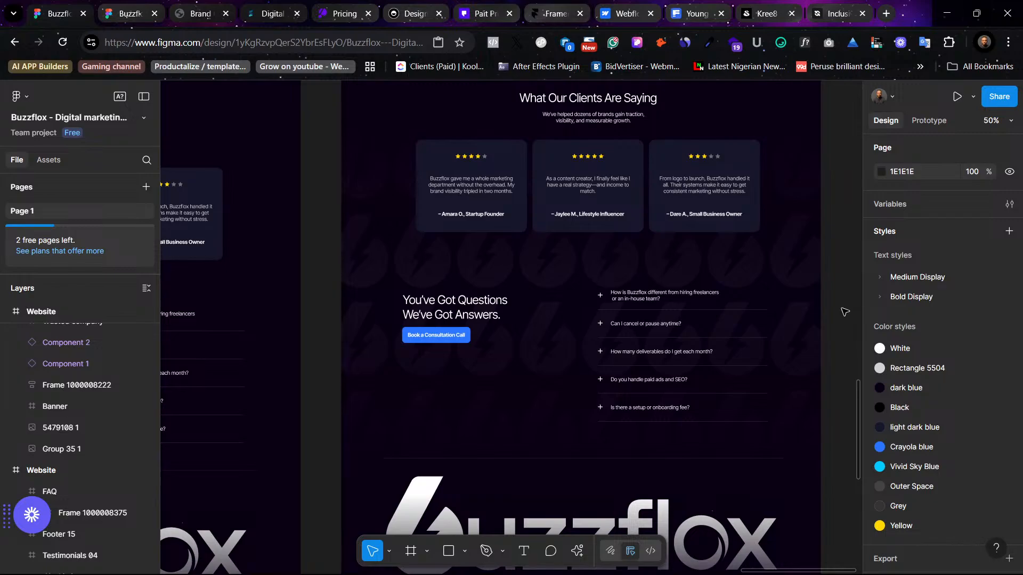
# Step: Examine the blue-hero page from the pricing section to the footer with the logo pattern in place
pyautogui.scroll(3, 692, 320)
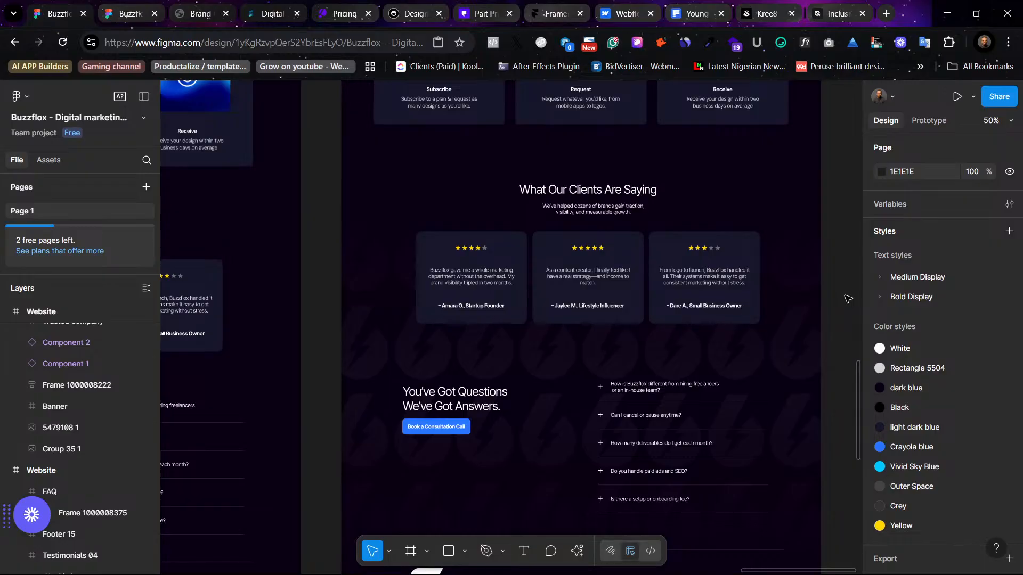
pyautogui.scroll(-5, 815, 181)
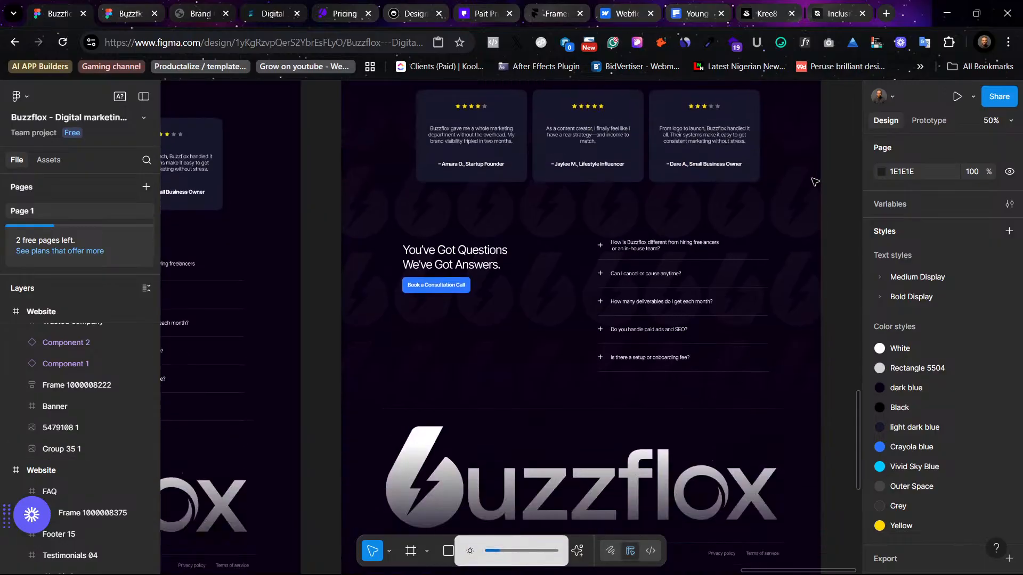
pyautogui.scroll(-1, 815, 182)
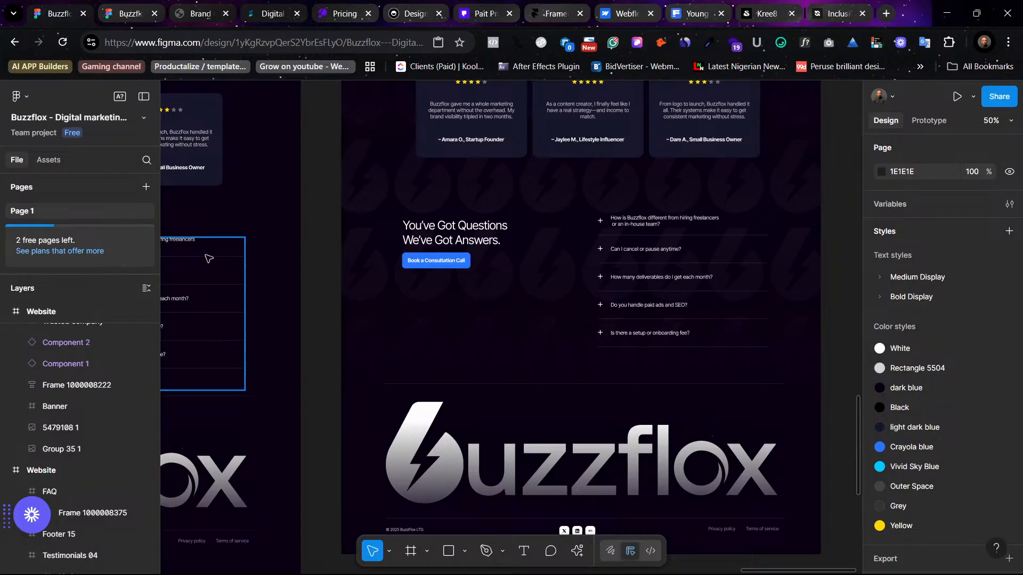
pyautogui.scroll(7, 399, 256)
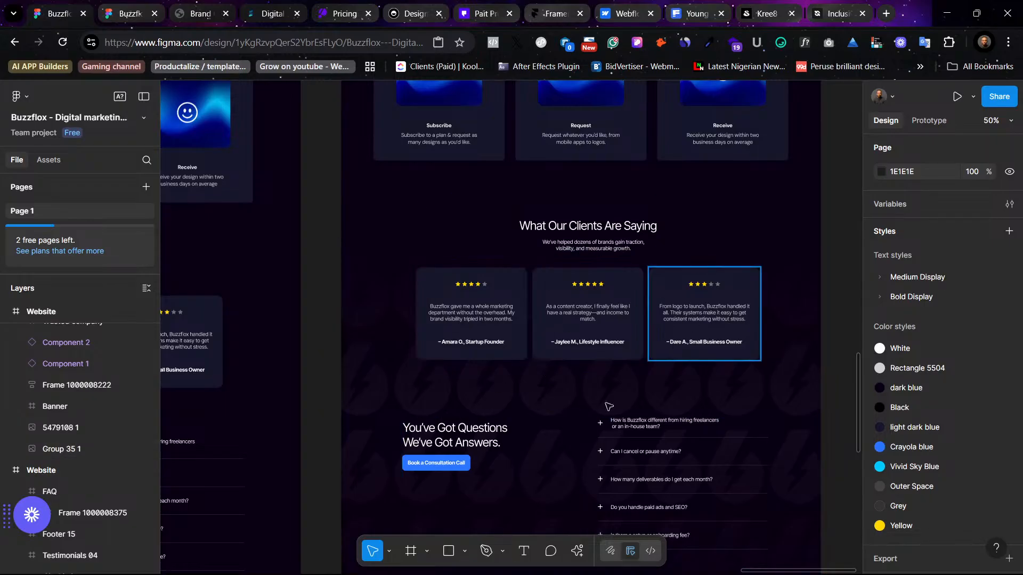
pyautogui.scroll(6, 639, 373)
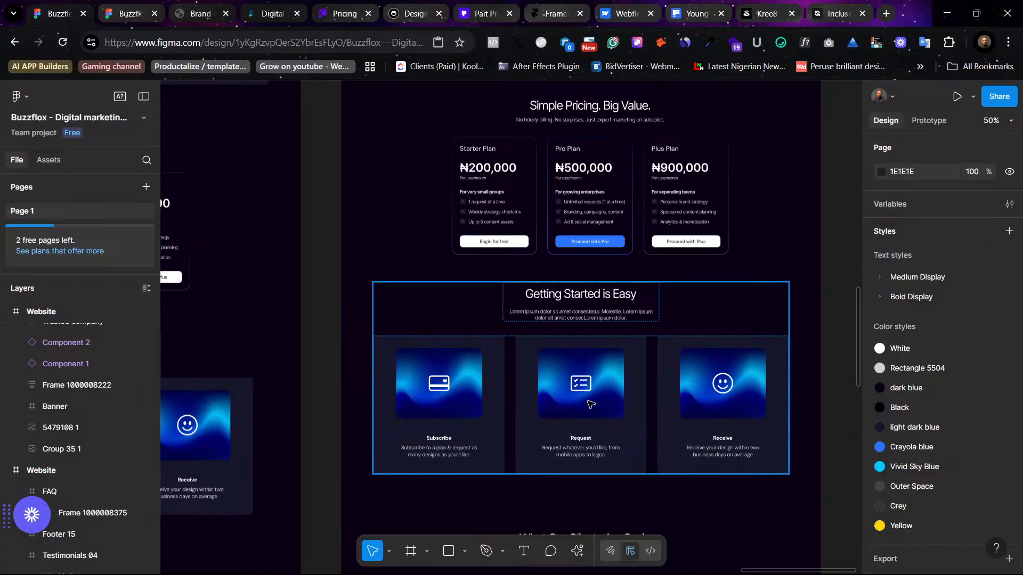
pyautogui.scroll(-10, 591, 404)
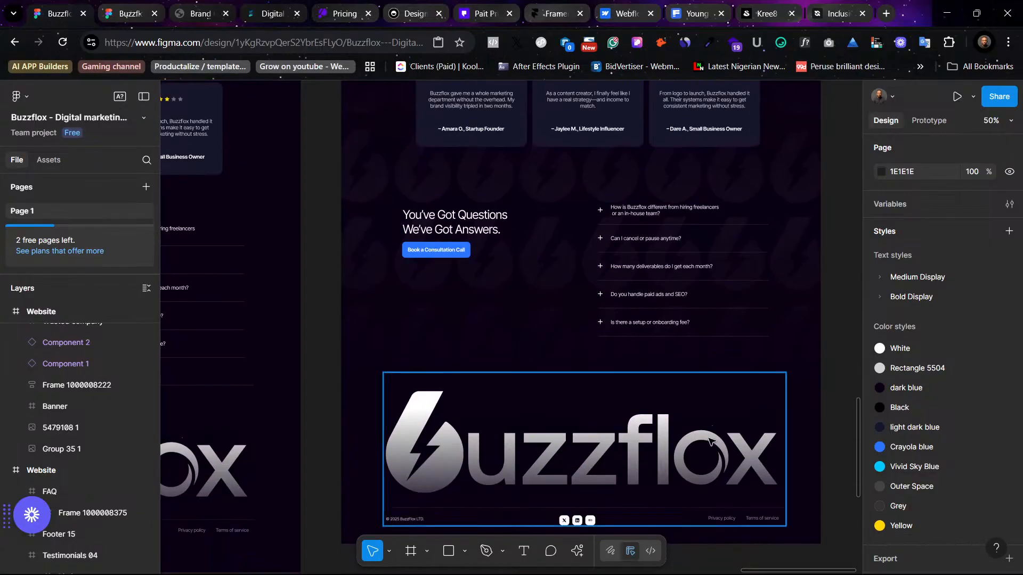
pyautogui.scroll(6, 719, 218)
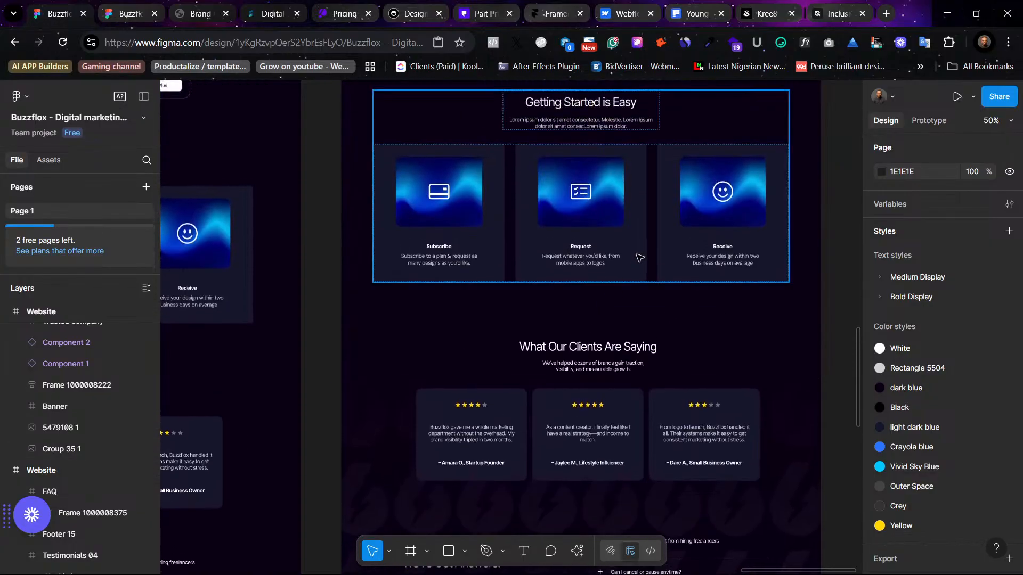
pyautogui.scroll(3, 639, 258)
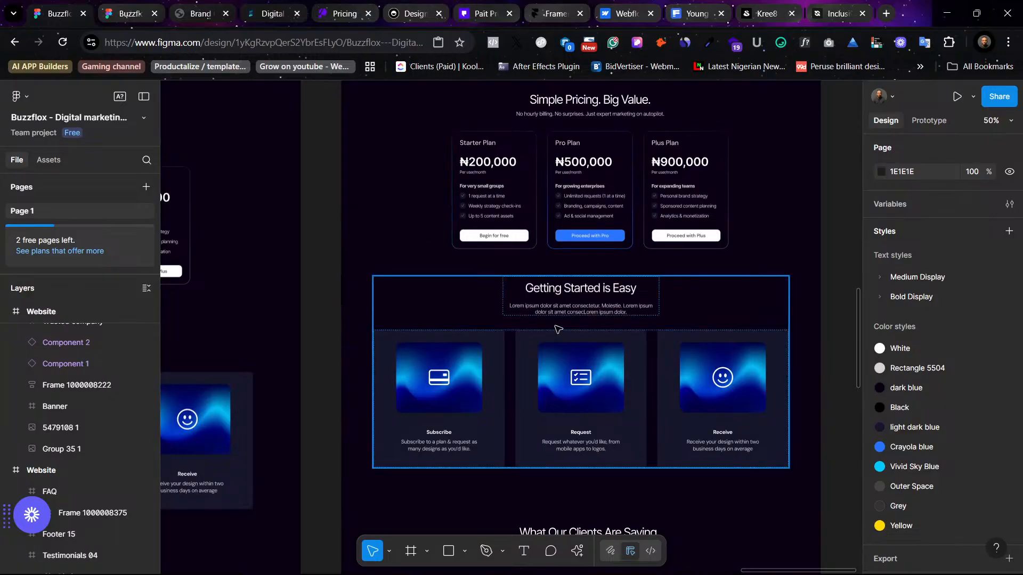
pyautogui.scroll(10, 558, 329)
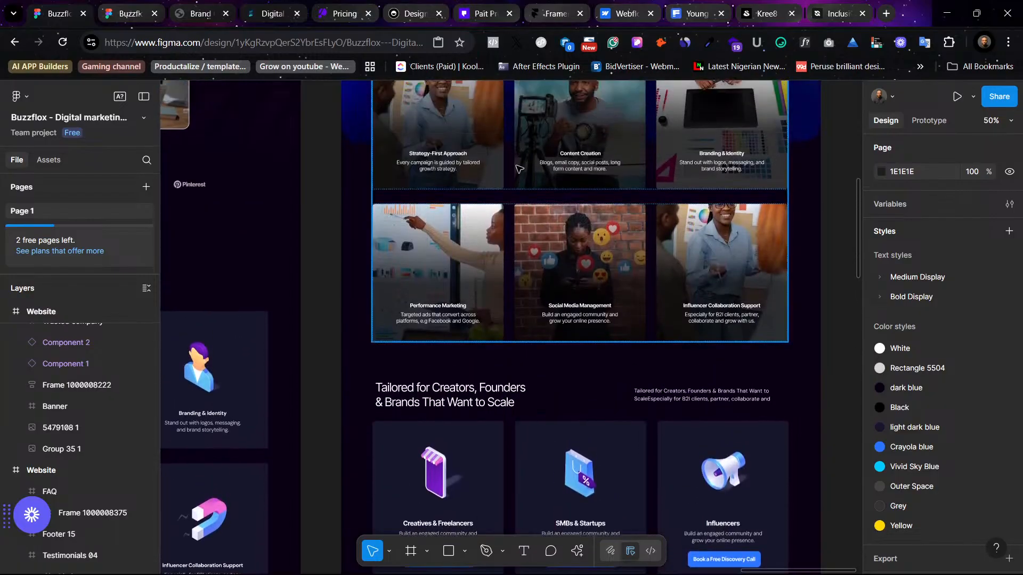
pyautogui.scroll(2, 512, 239)
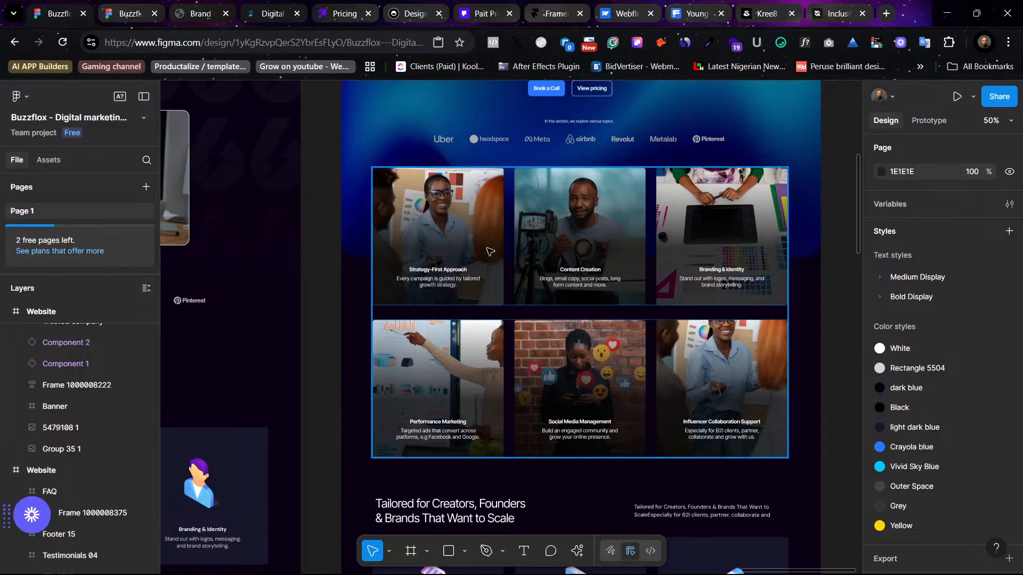
pyautogui.click(438, 214)
pyautogui.moveTo(438, 213); pyautogui.dragTo(686, 224)
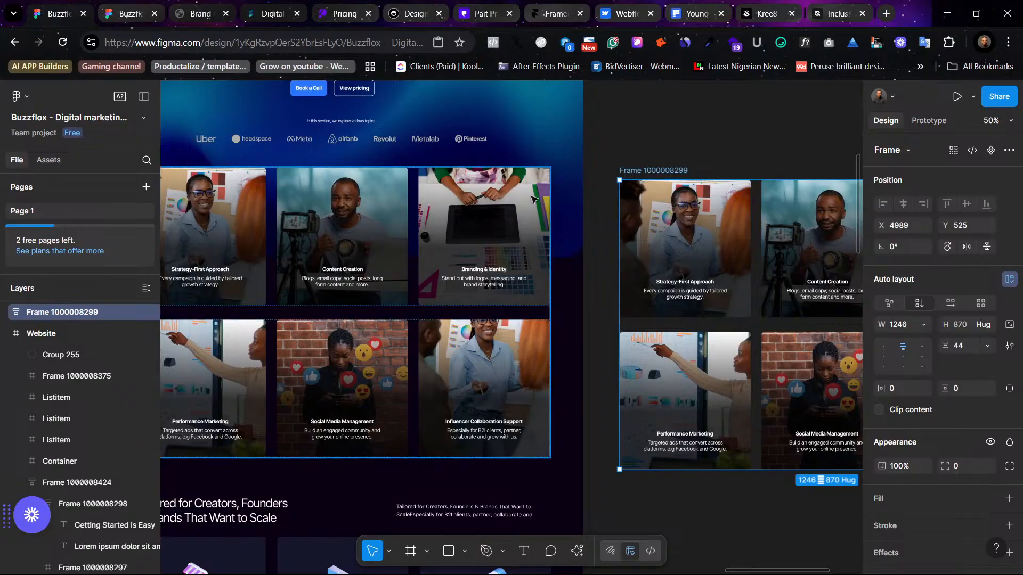
pyautogui.press('Escape')
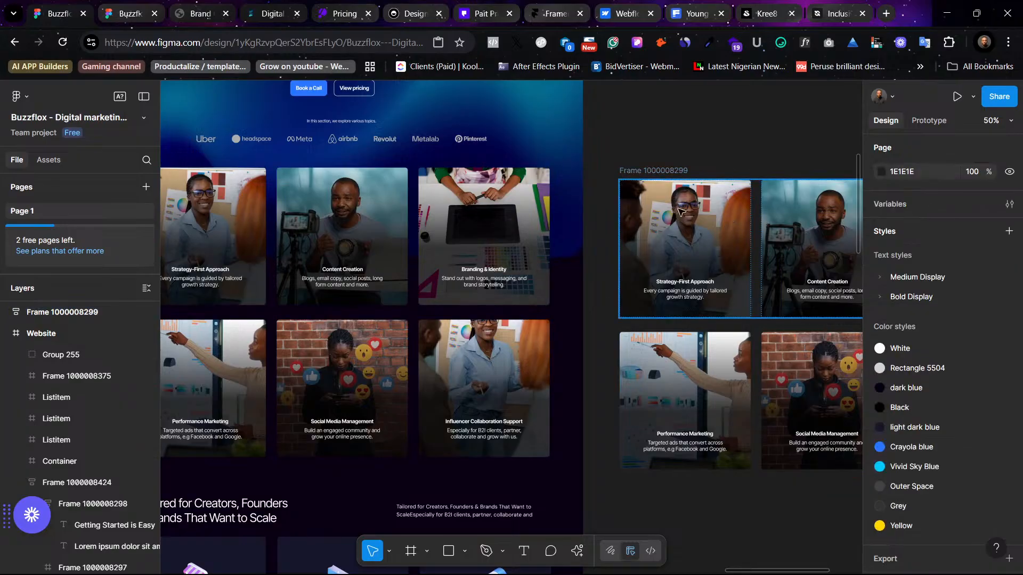
pyautogui.click(679, 211)
pyautogui.click(665, 171)
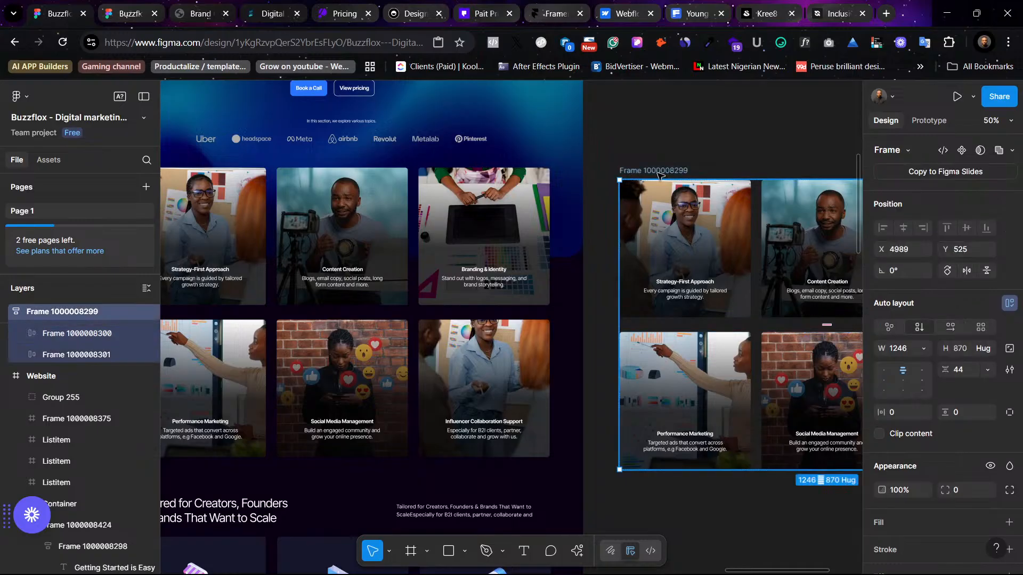
pyautogui.press('Delete')
# Step: Copy the Branding & Identity photo card out of the blue-hero page onto the empty canvas beside it and deselect it
pyautogui.click(475, 222)
pyautogui.doubleClick(476, 222)
pyautogui.doubleClick(476, 222)
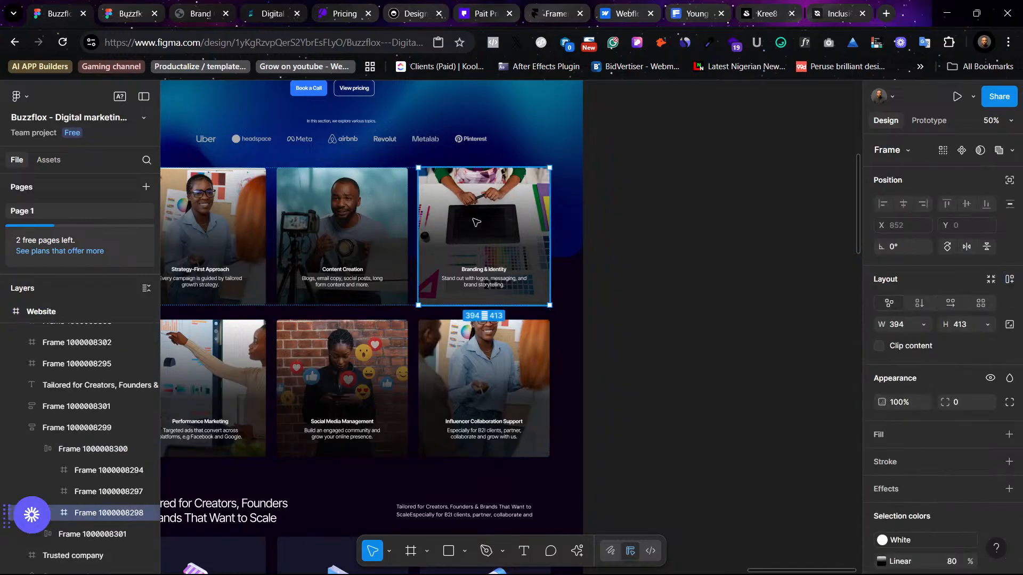
pyautogui.moveTo(527, 220); pyautogui.dragTo(758, 225)
pyautogui.click(749, 392)
# Step: Switch to the Grey website, accept all its cookies, and view the dark section of numbered feature cards
pyautogui.hotkey('ctrl', 'shift', 'Tab')
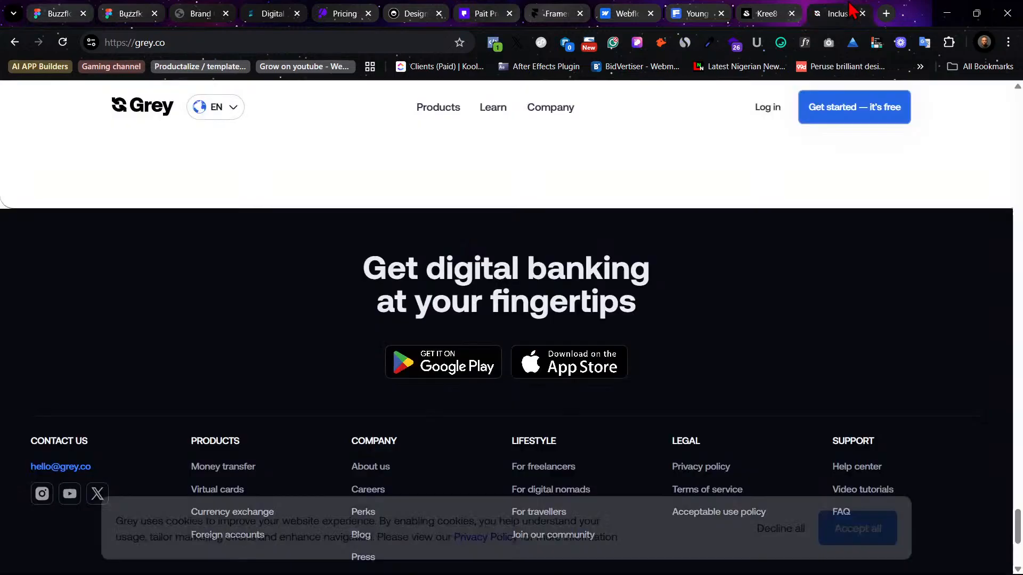
pyautogui.scroll(10, 796, 382)
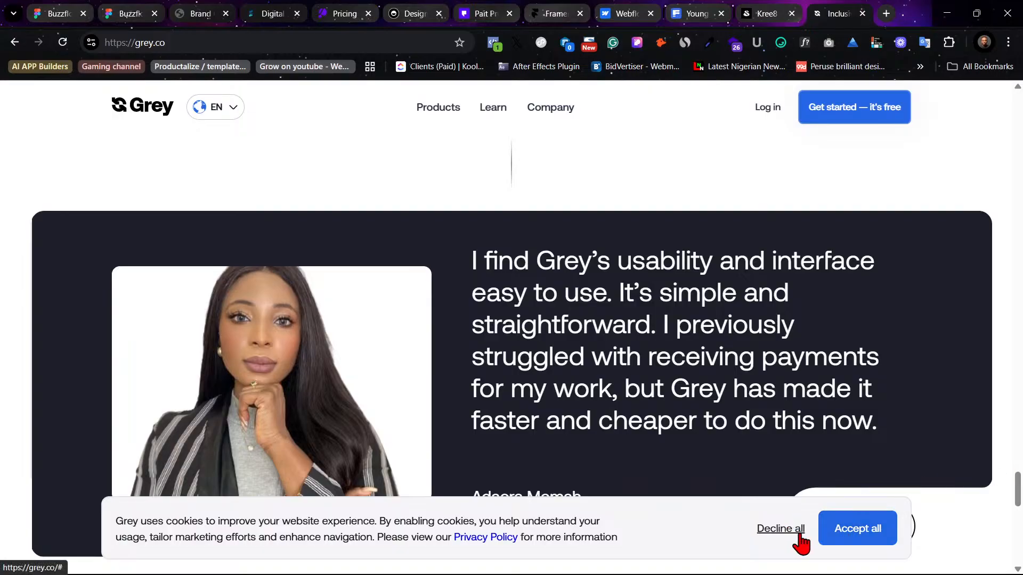
pyautogui.click(842, 542)
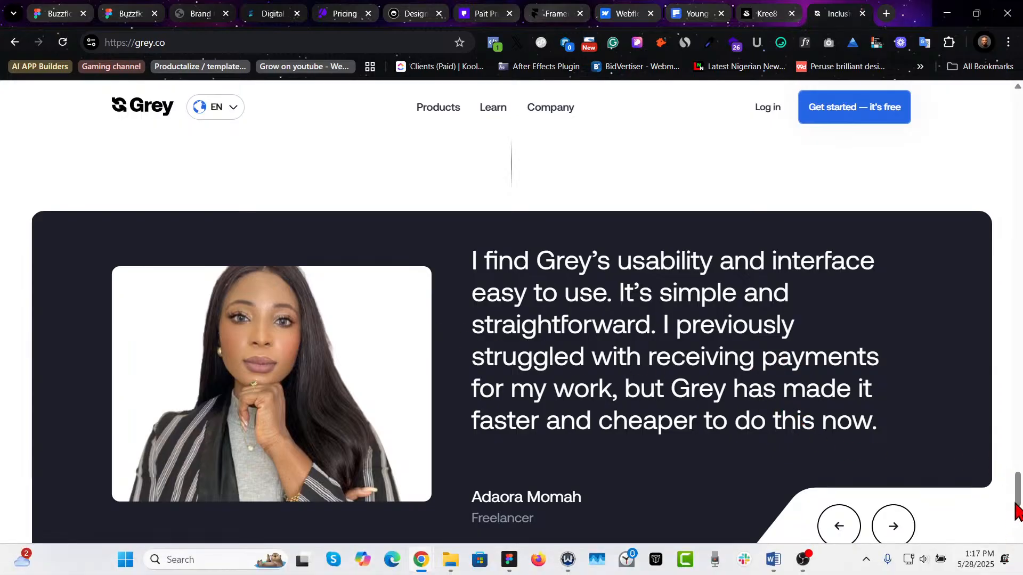
pyautogui.moveTo(1017, 493); pyautogui.dragTo(997, 360)
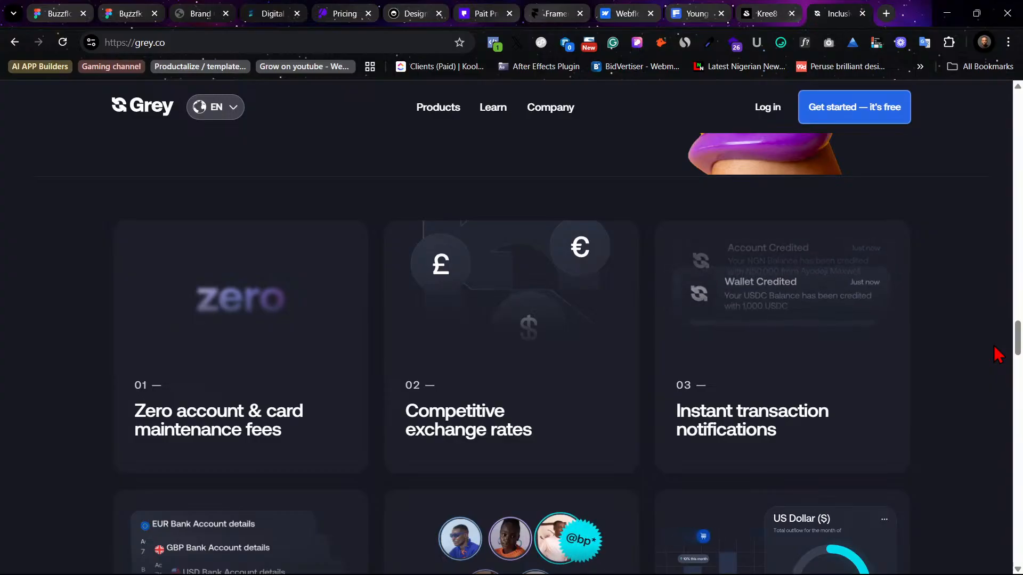
pyautogui.scroll(-1, 985, 341)
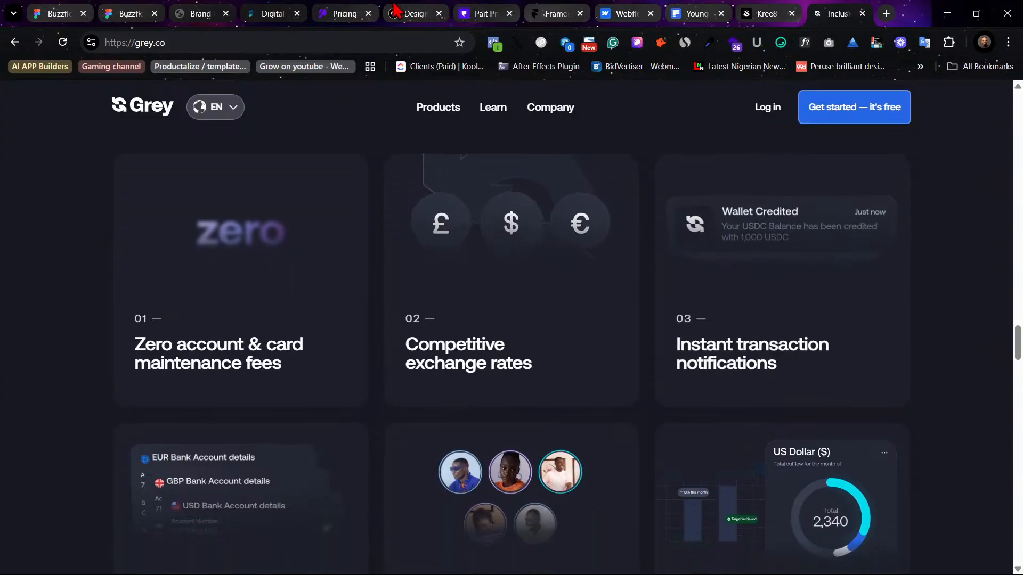
# Step: Compare the Getting Started is Easy cards in the Figma design with the numbered feature cards on the Grey website
pyautogui.click(86, 11)
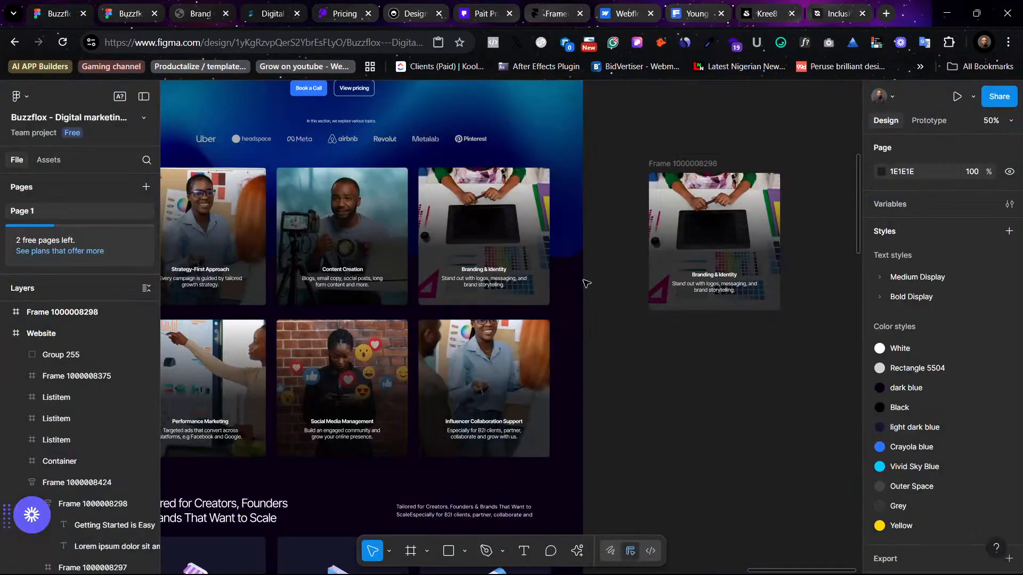
pyautogui.scroll(-12, 589, 355)
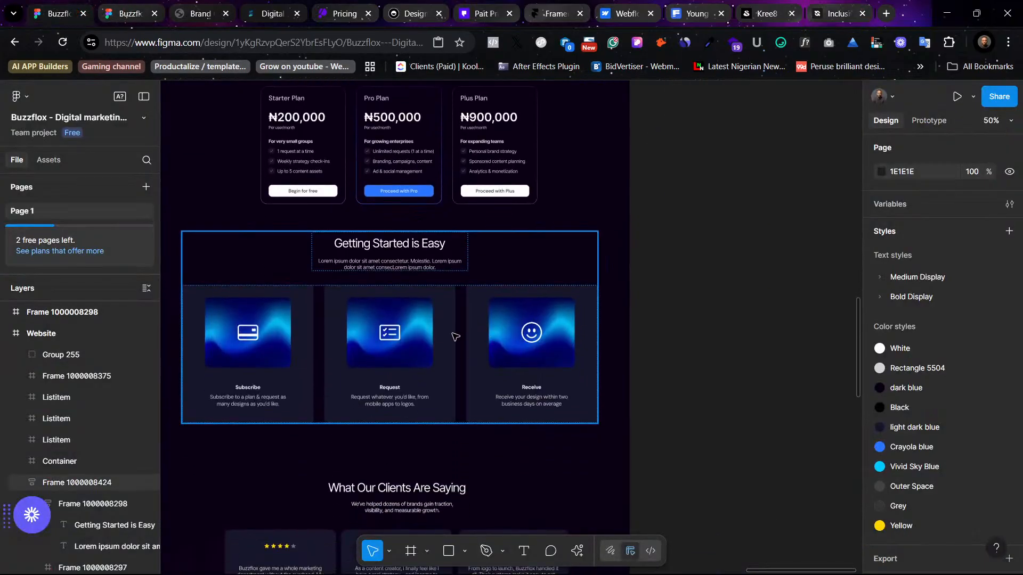
pyautogui.click(829, 8)
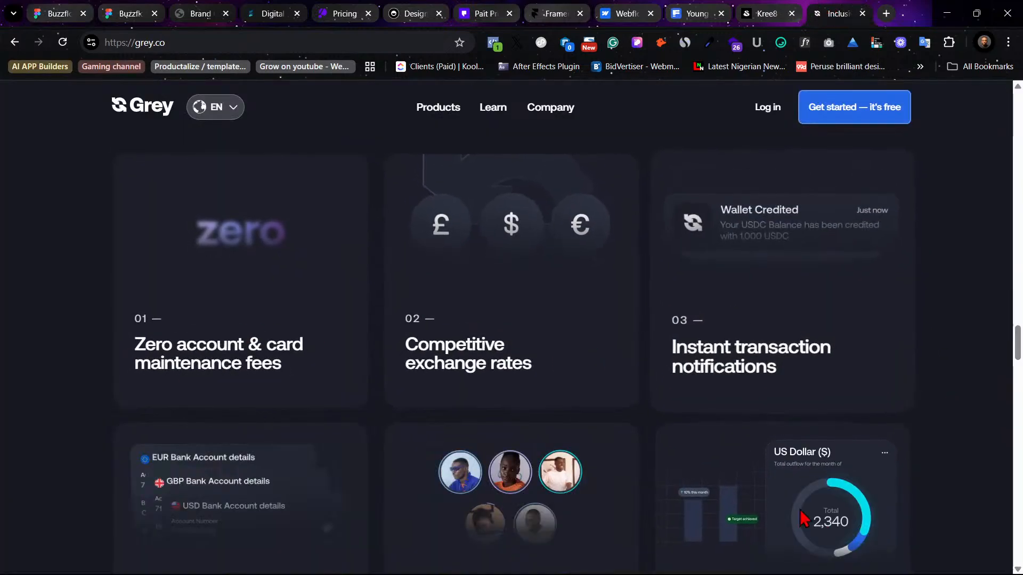
pyautogui.scroll(-3, 932, 384)
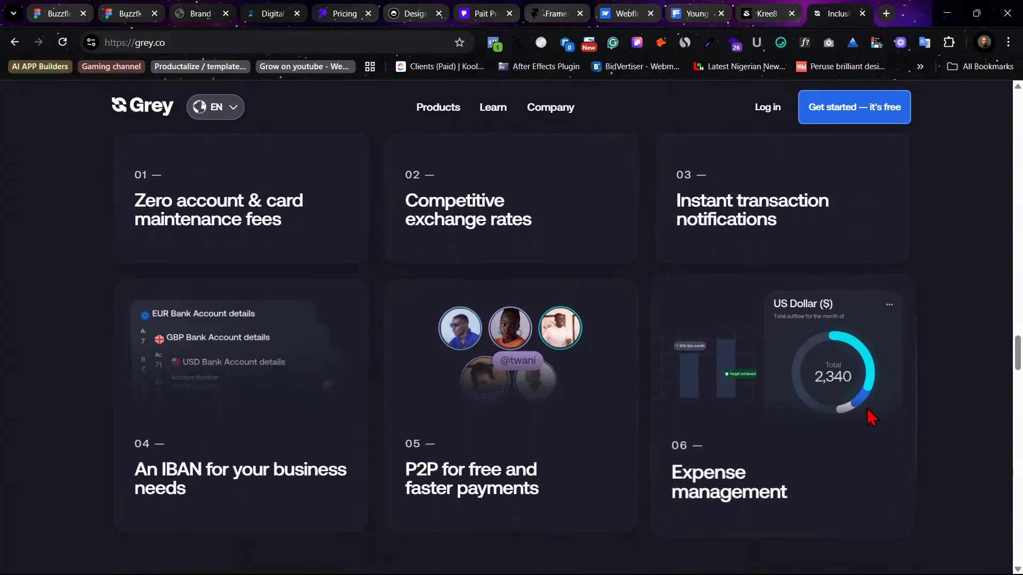
pyautogui.scroll(3, 540, 433)
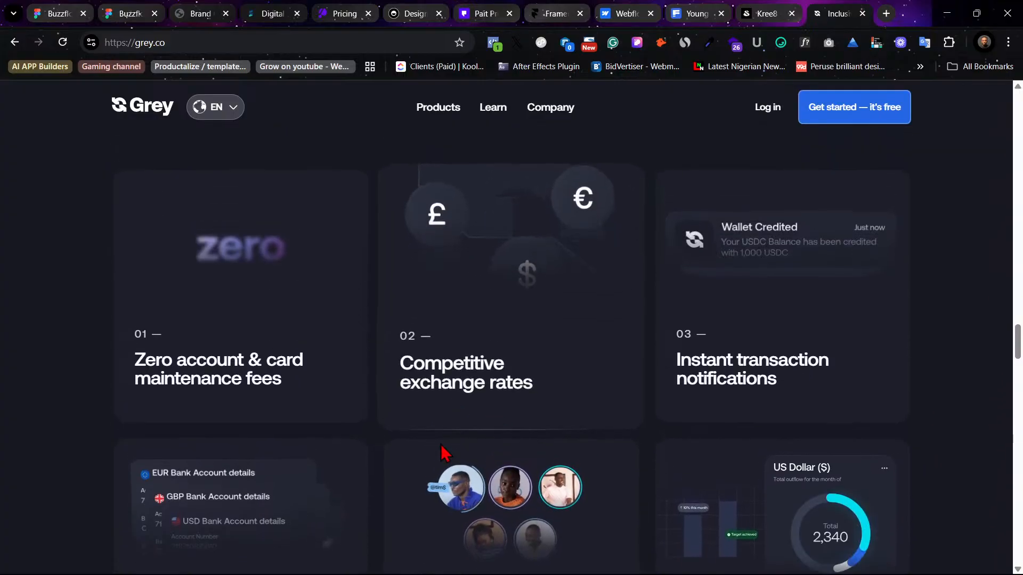
pyautogui.scroll(1, 453, 412)
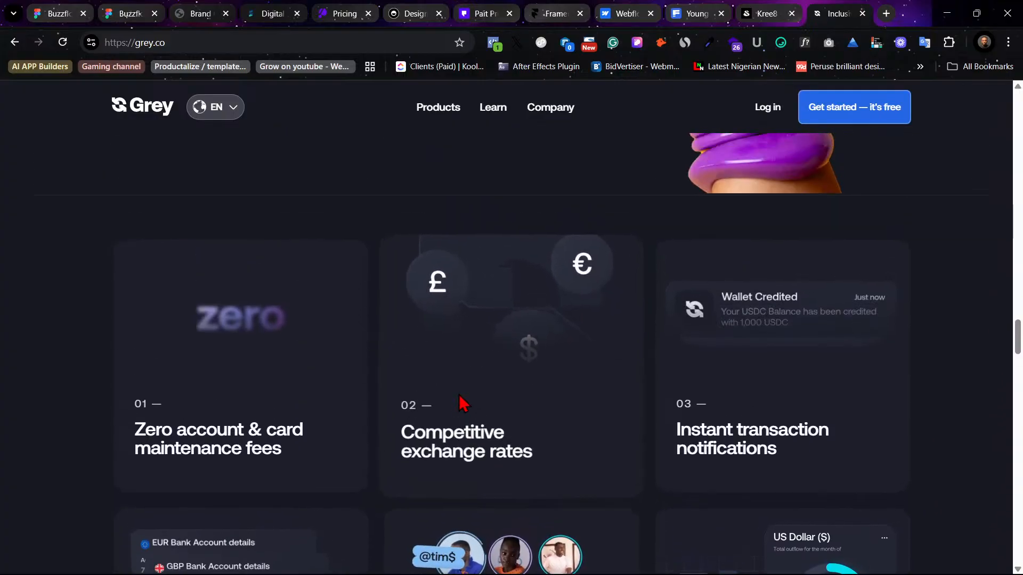
pyautogui.click(756, 8)
pyautogui.click(80, 8)
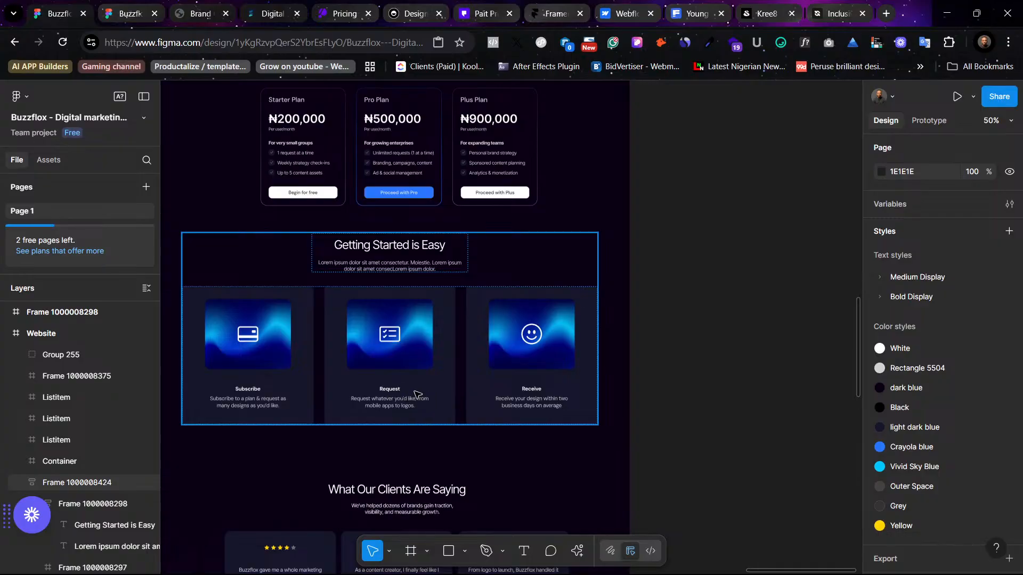
pyautogui.click(829, 8)
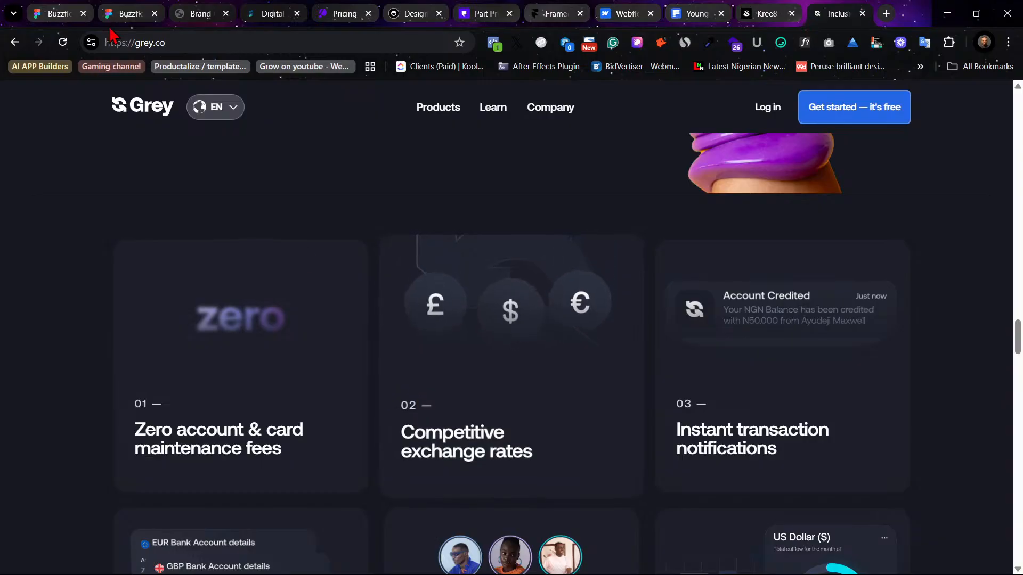
pyautogui.click(79, 9)
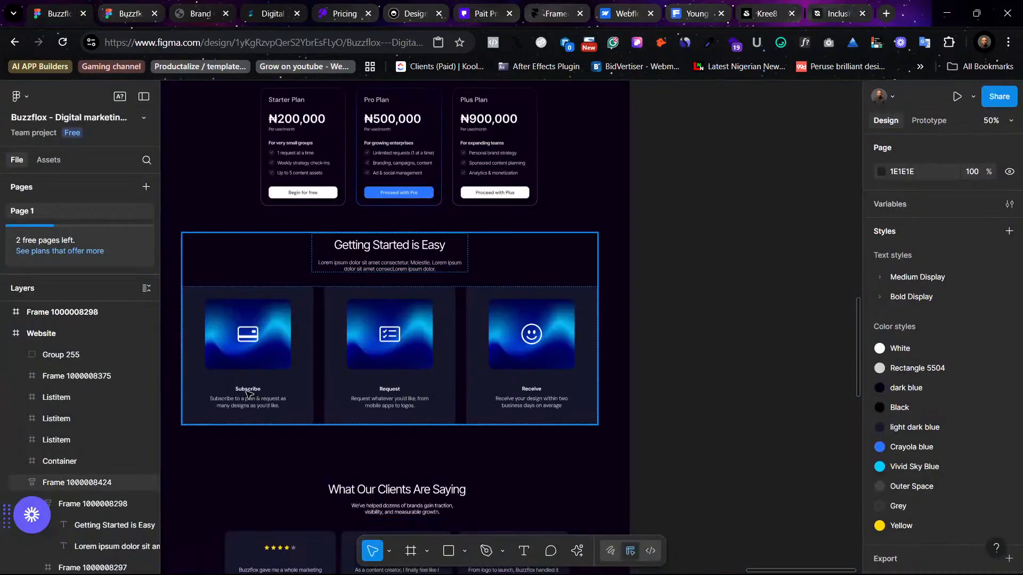
# Step: Examine the Grey homepage from its hero through the currency, virtual card and money transfer sections
pyautogui.click(831, 11)
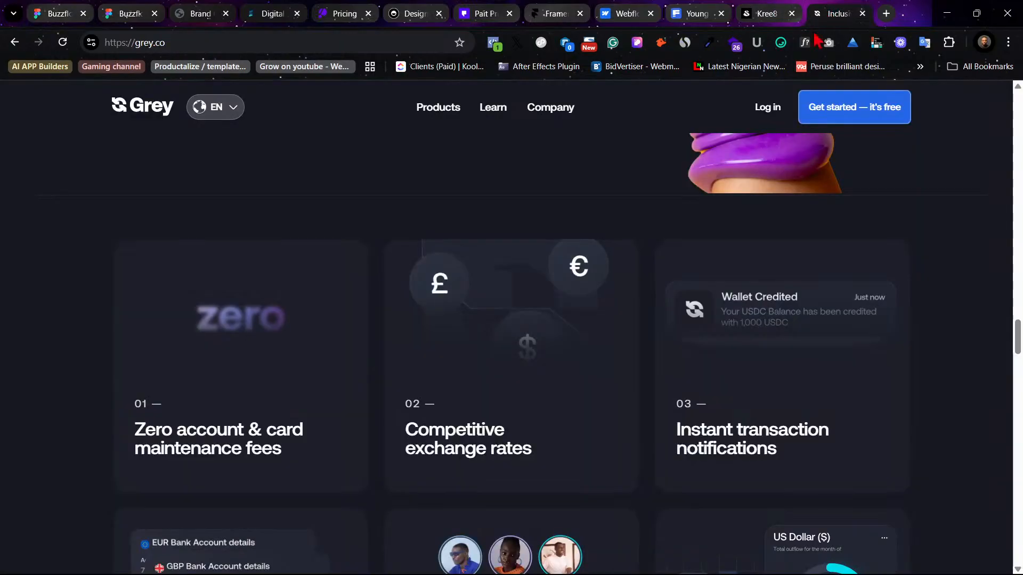
pyautogui.scroll(10, 823, 477)
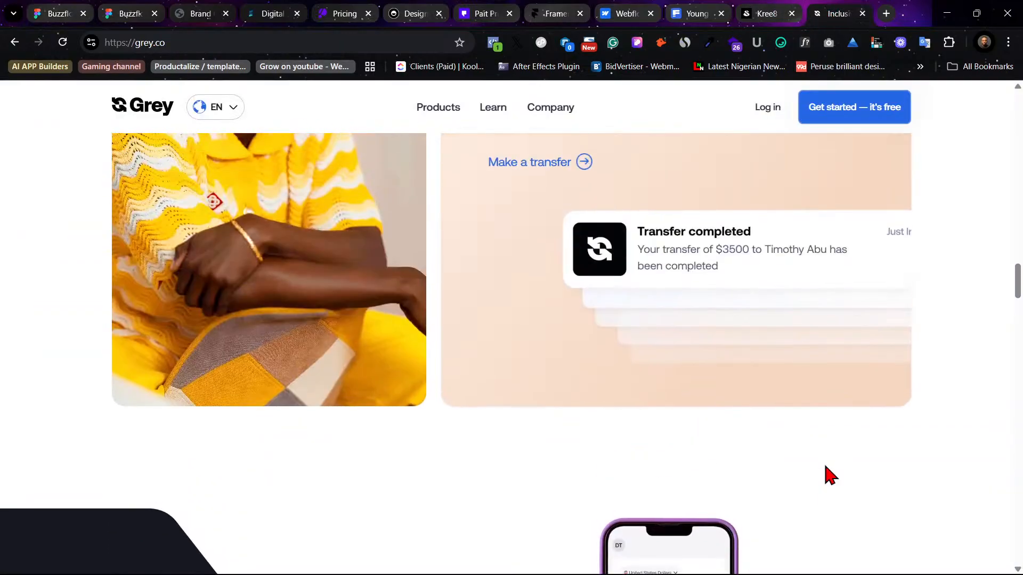
pyautogui.scroll(10, 826, 476)
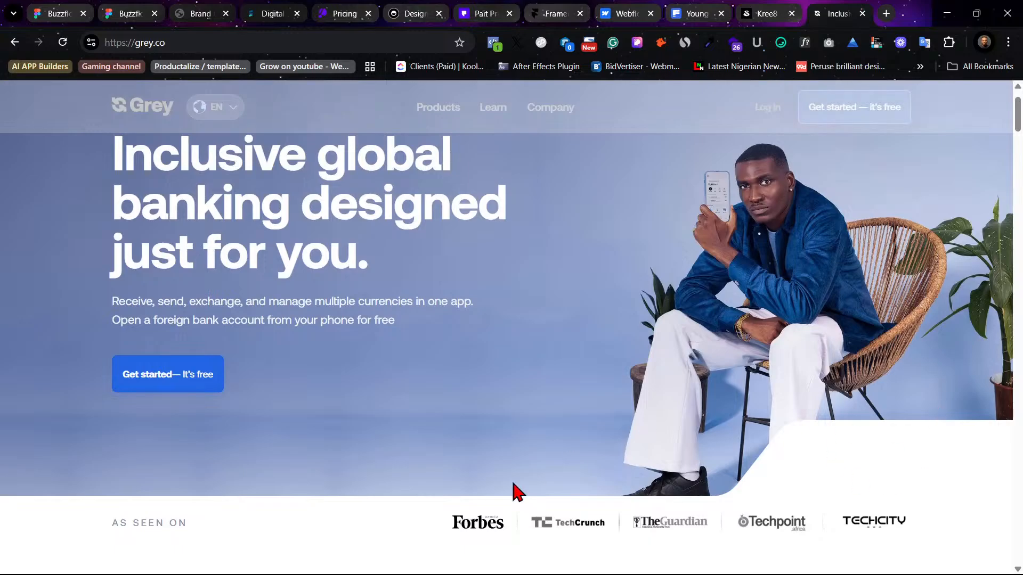
pyautogui.scroll(-5, 755, 442)
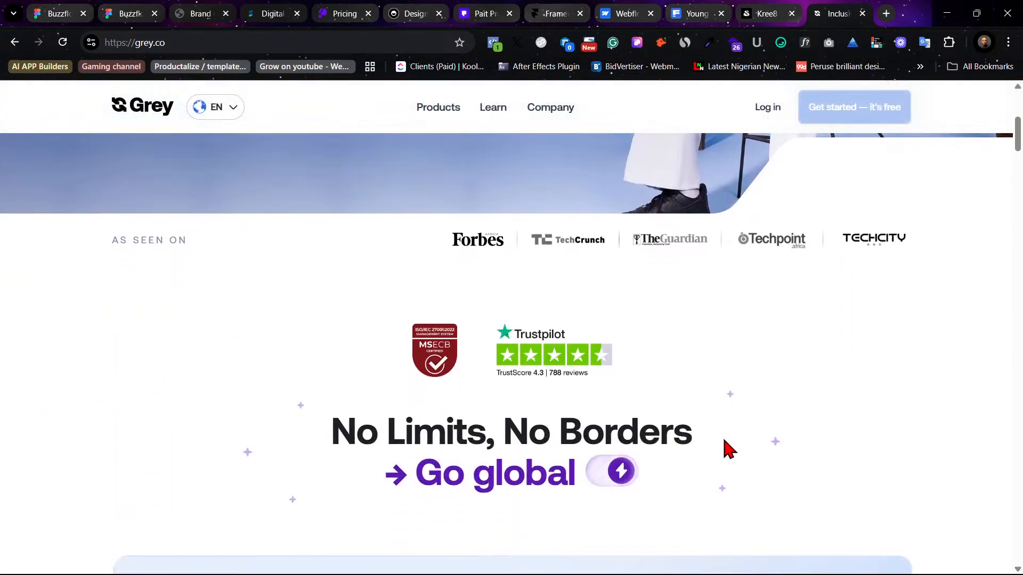
pyautogui.scroll(-10, 744, 316)
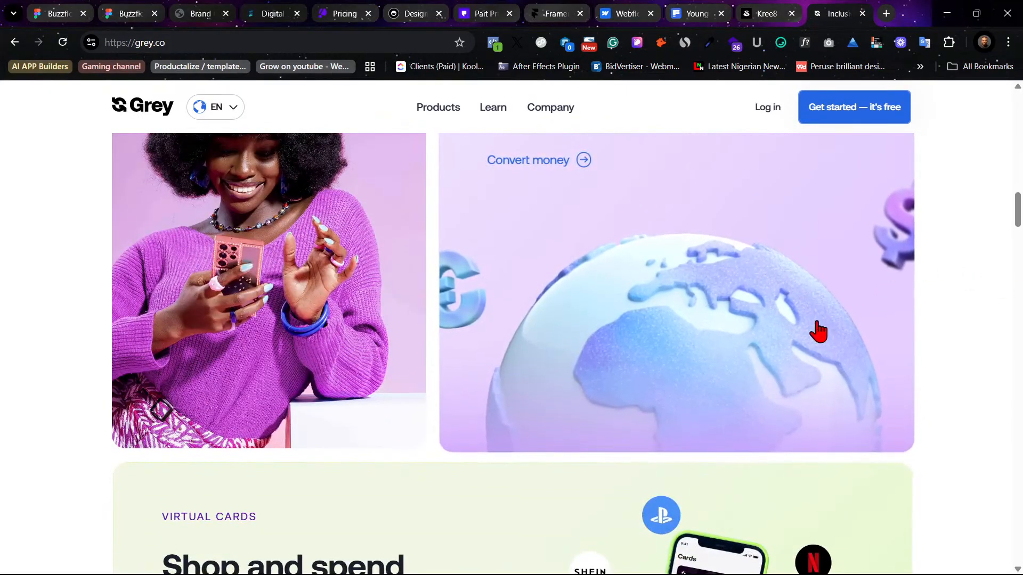
pyautogui.scroll(-7, 815, 333)
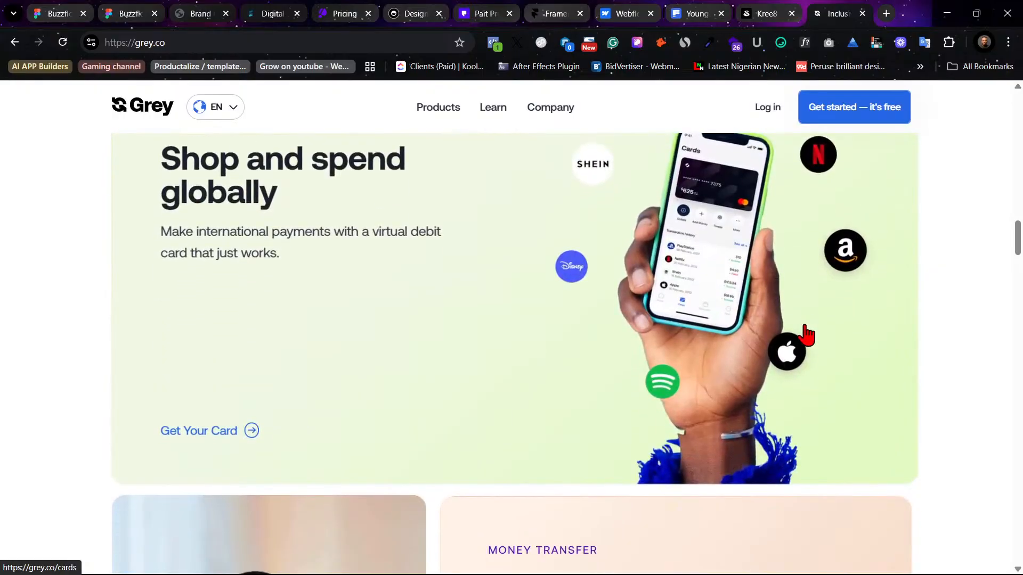
pyautogui.scroll(-10, 807, 333)
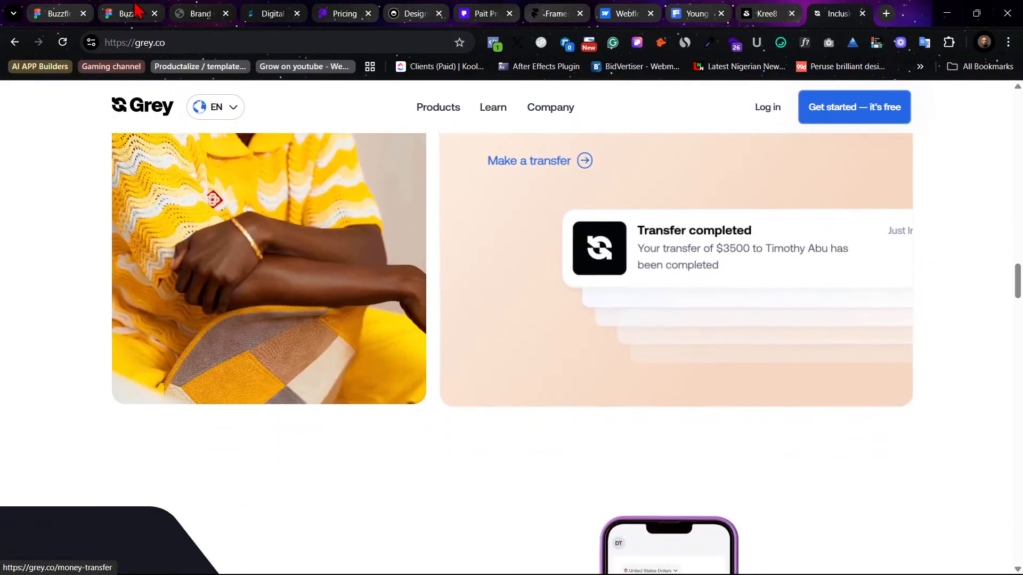
# Step: Switch to the Brand Guidelines PDF and view the Social Media application examples on page 26
pyautogui.click(136, 8)
pyautogui.scroll(-5, 852, 291)
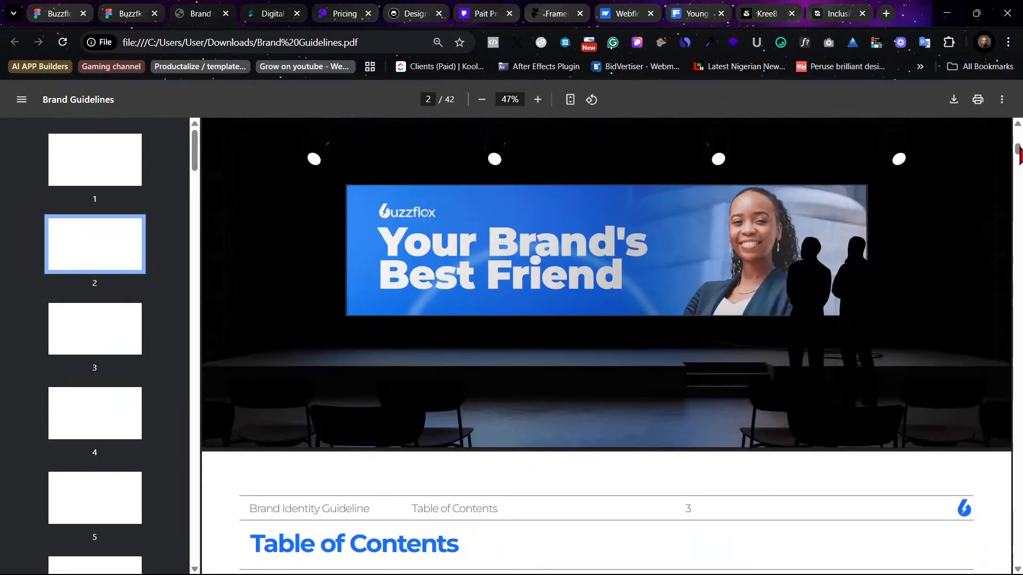
pyautogui.moveTo(1017, 152); pyautogui.dragTo(1011, 399)
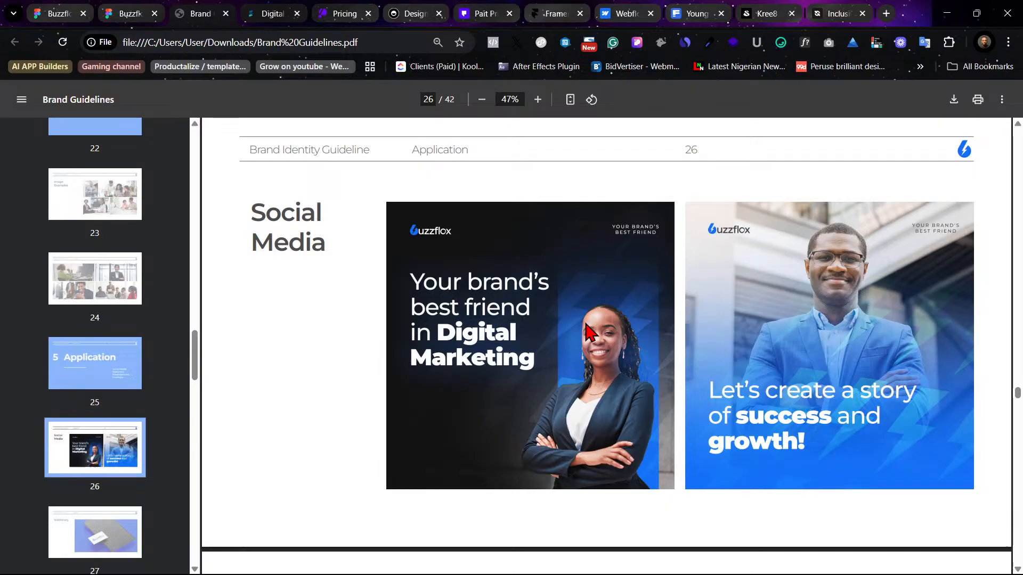
# Step: Return to the Figma design and review the blue-hero page from the hero to the Getting Started is Easy section
pyautogui.click(75, 8)
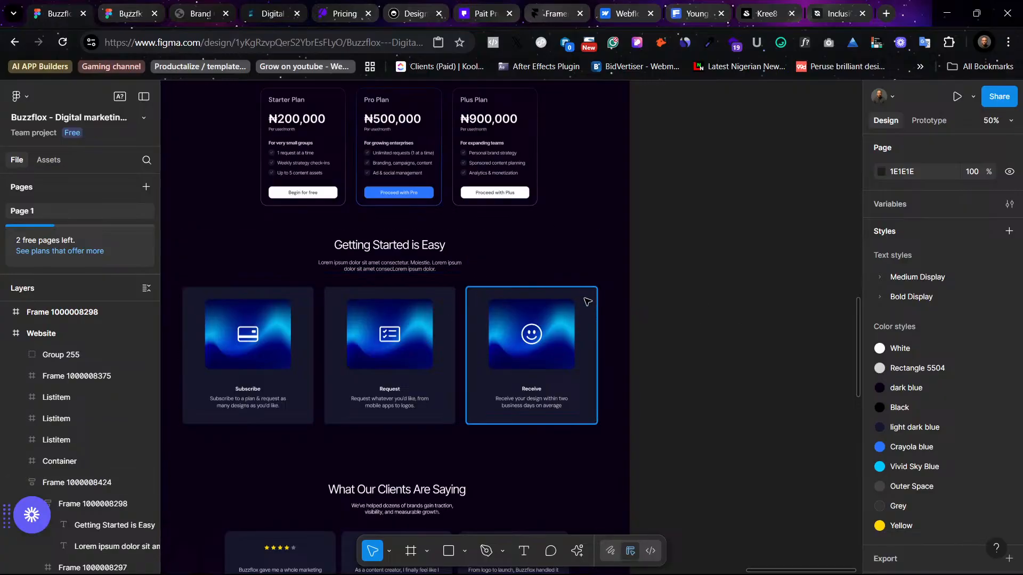
pyautogui.scroll(-3, 587, 302)
pyautogui.scroll(3, 587, 302)
pyautogui.scroll(3, 587, 302)
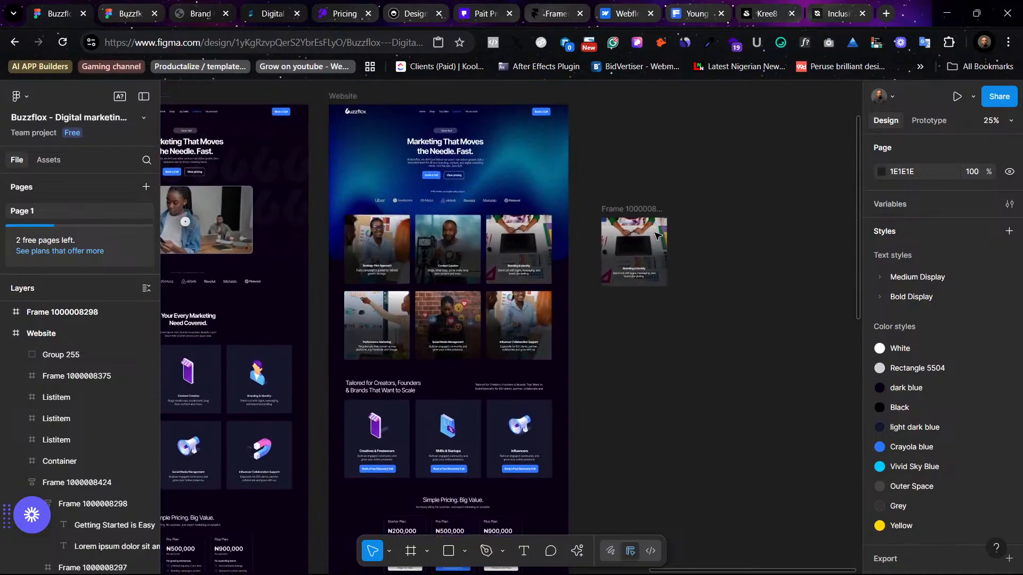
pyautogui.scroll(-4, 642, 386)
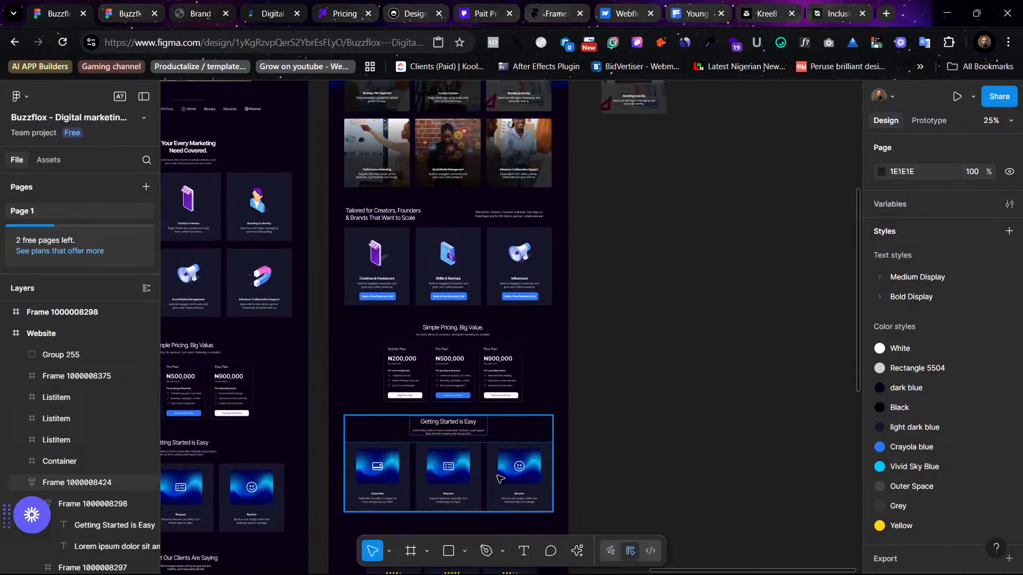
# Step: Review the kree8.agency site, the Buzzflox prototype preview and the Social Media page of the Brand Guidelines
pyautogui.click(817, 10)
pyautogui.click(769, 9)
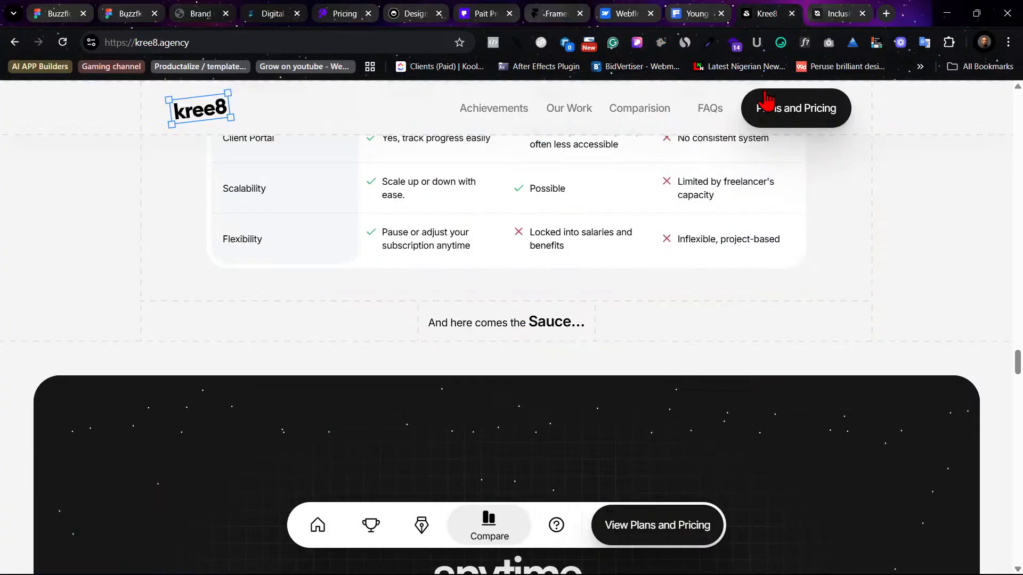
pyautogui.click(130, 11)
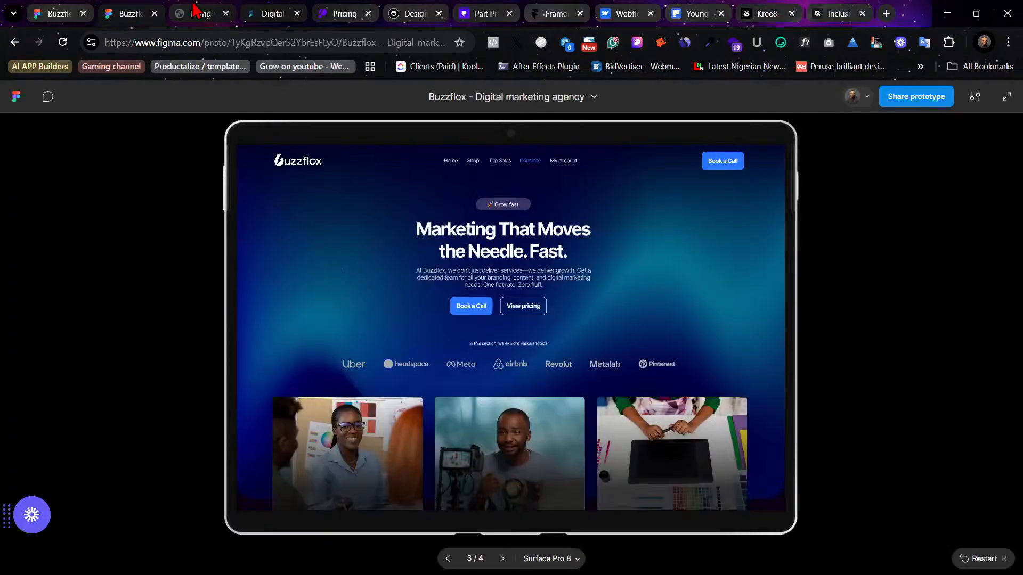
pyautogui.click(195, 10)
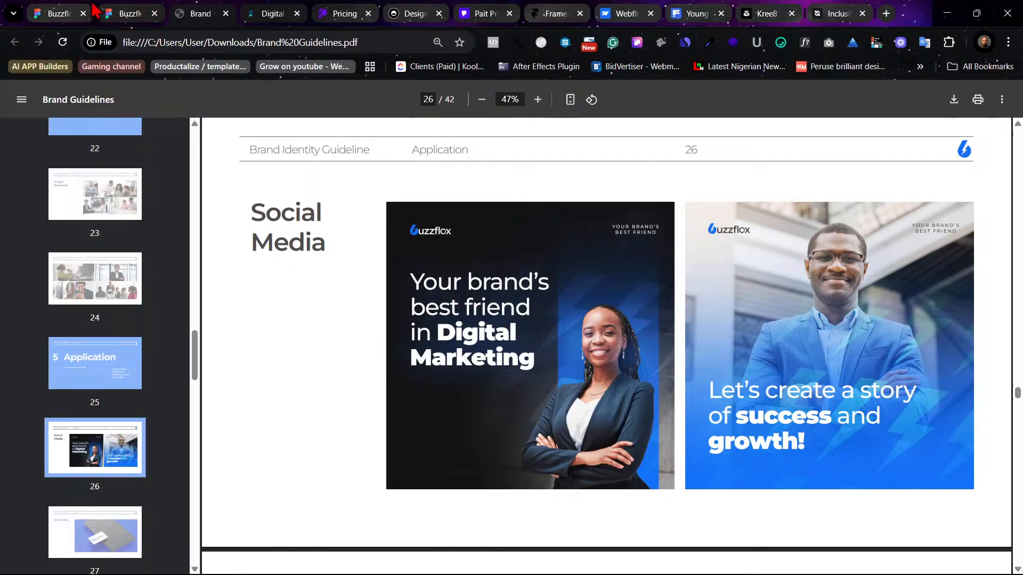
# Step: Review the blue-hero page's lower sections in Figma, the Buzzflox prototype preview and the Social Media page of the Brand Guidelines
pyautogui.click(59, 13)
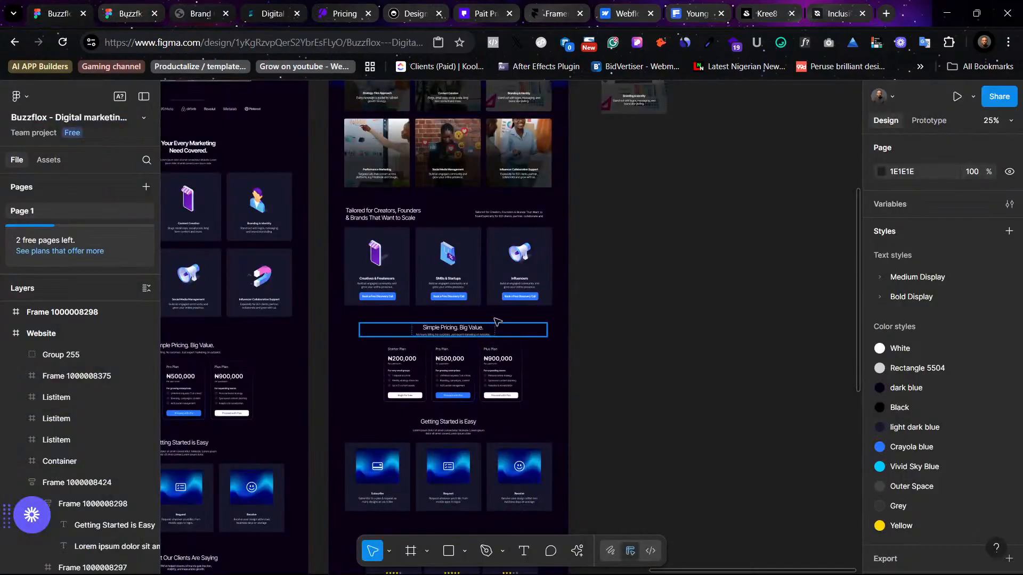
pyautogui.scroll(-3, 503, 451)
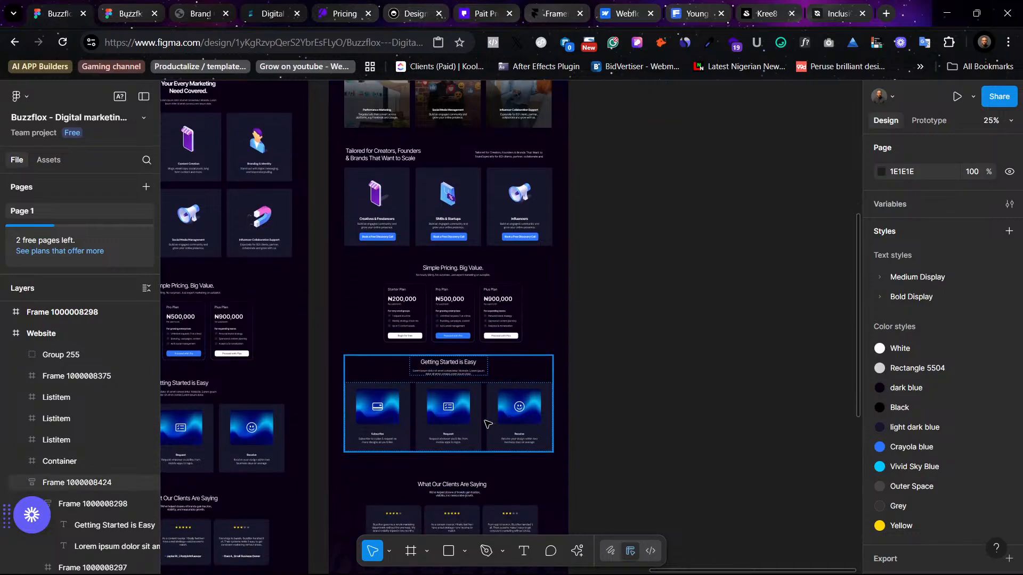
pyautogui.click(109, 11)
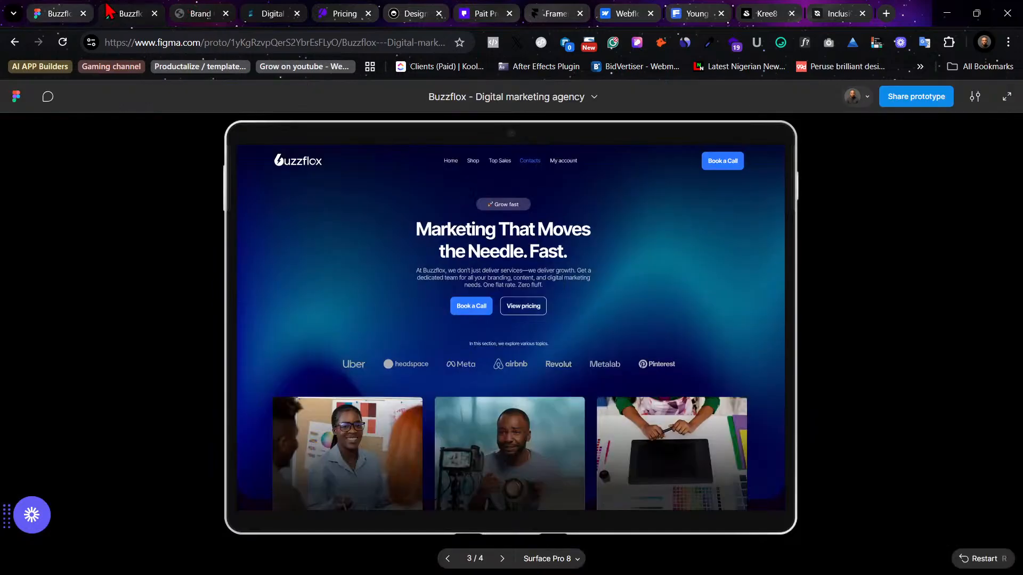
pyautogui.click(214, 13)
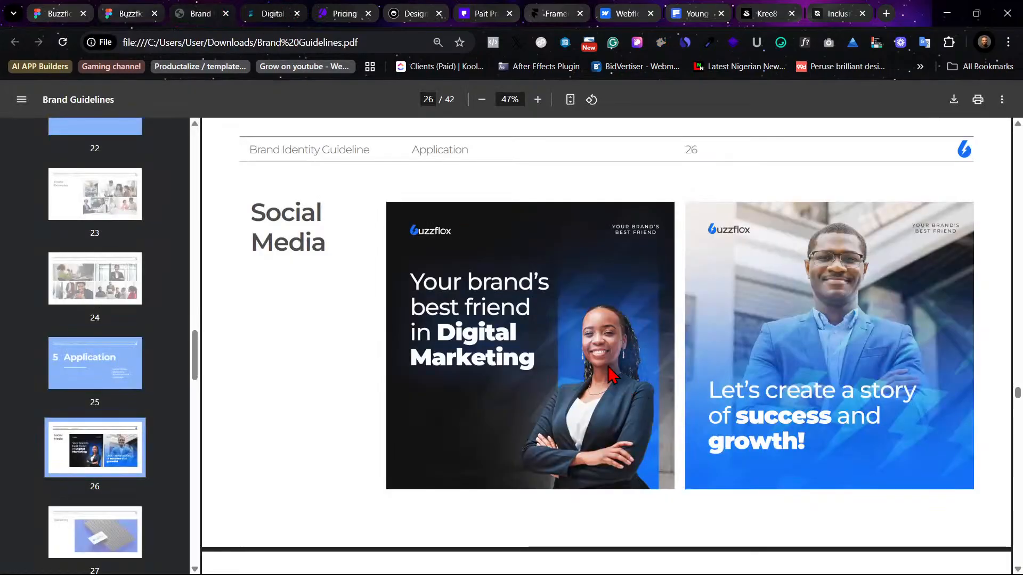
# Step: Return to the Figma design and examine the standalone Branding & Identity card beside the blue-hero page up close
pyautogui.click(54, 10)
pyautogui.scroll(5, 620, 248)
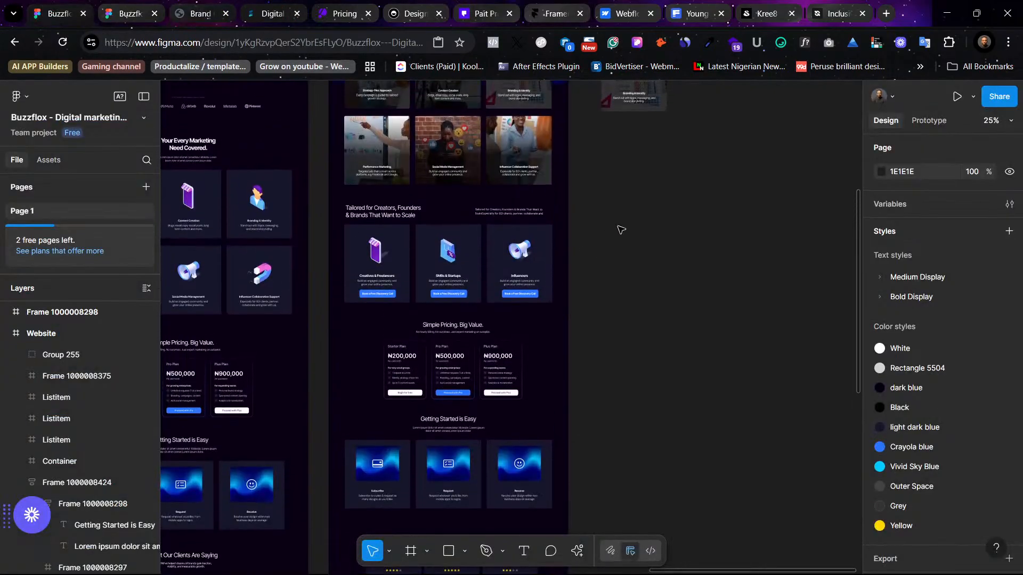
pyautogui.scroll(3, 621, 248)
pyautogui.click(632, 265)
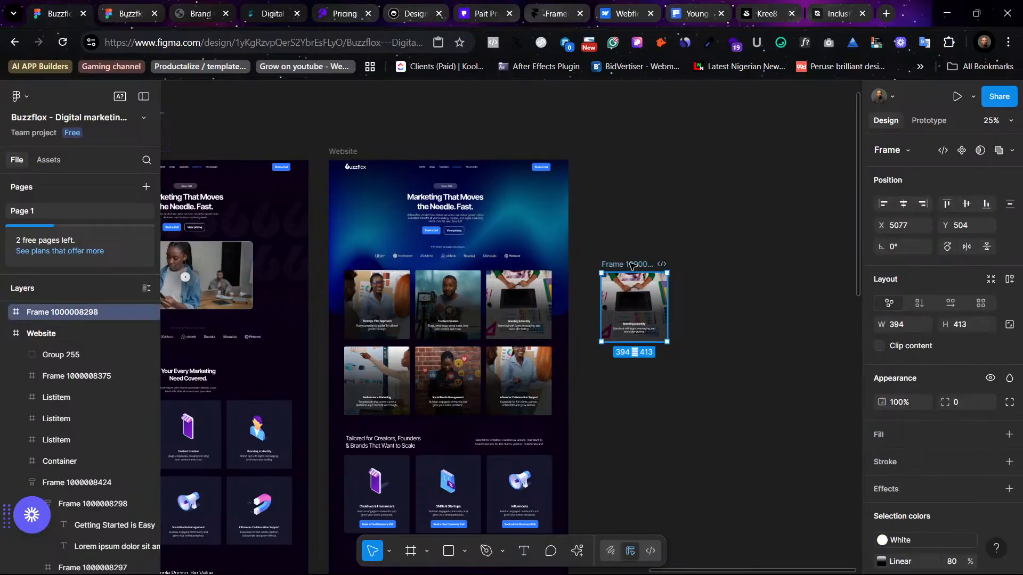
pyautogui.press('+')
pyautogui.press('+')
pyautogui.press('+')
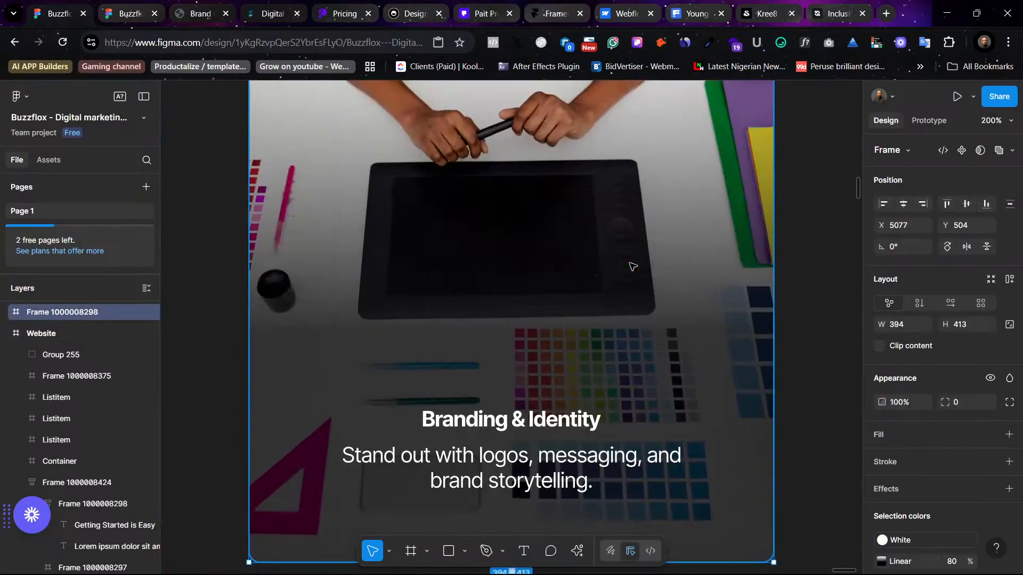
pyautogui.press('-')
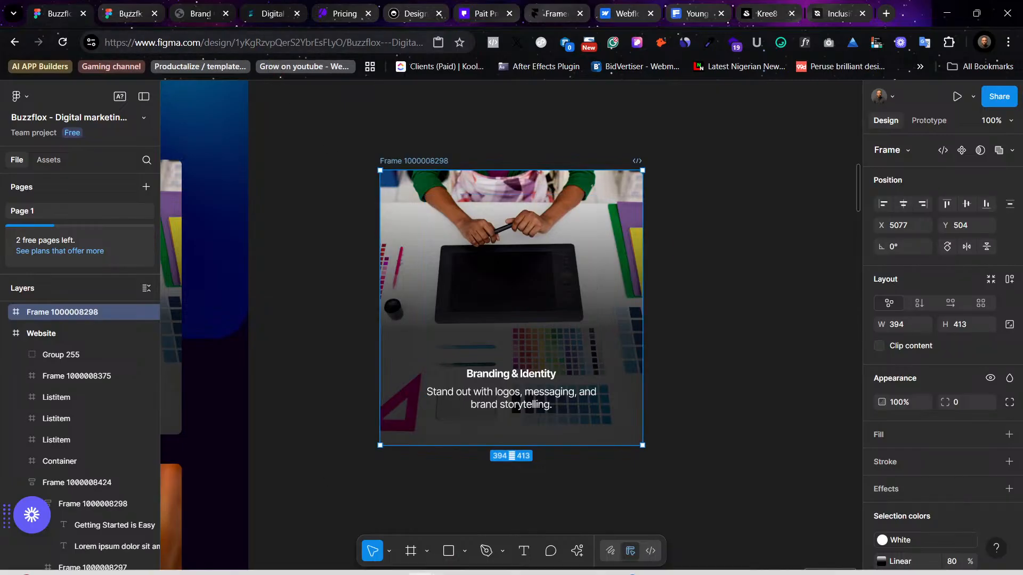
# Step: Switch to the Figma desktop app and copy the third card of the Feature 10 section from the Website Component file
pyautogui.click(510, 560)
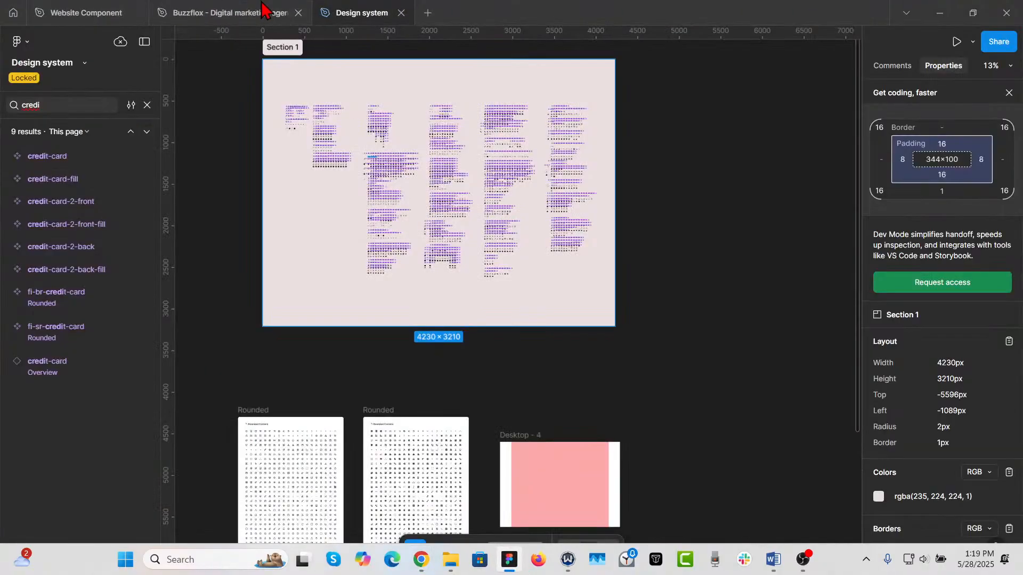
pyautogui.click(65, 11)
pyautogui.scroll(15, 568, 302)
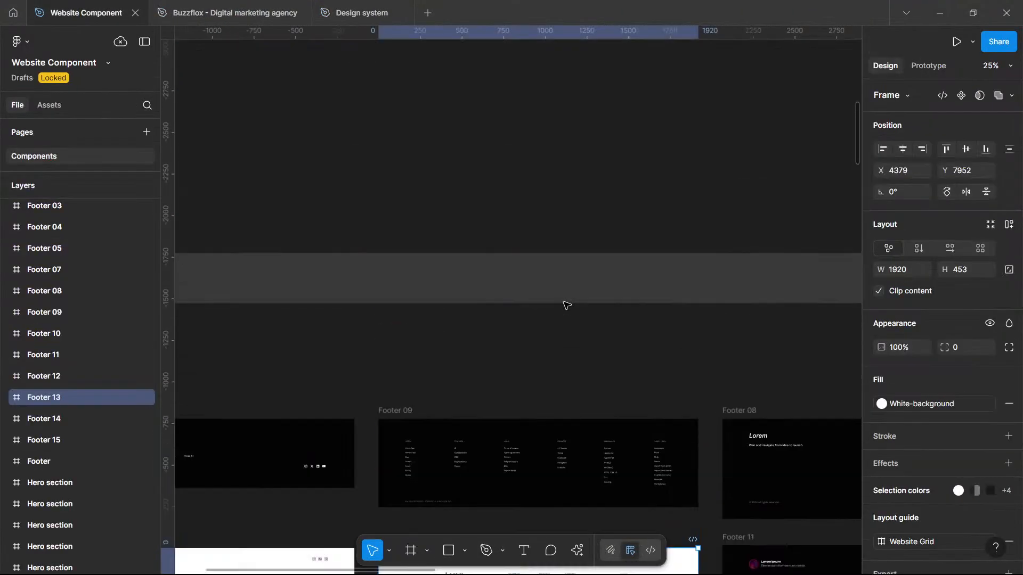
pyautogui.scroll(-20, 567, 305)
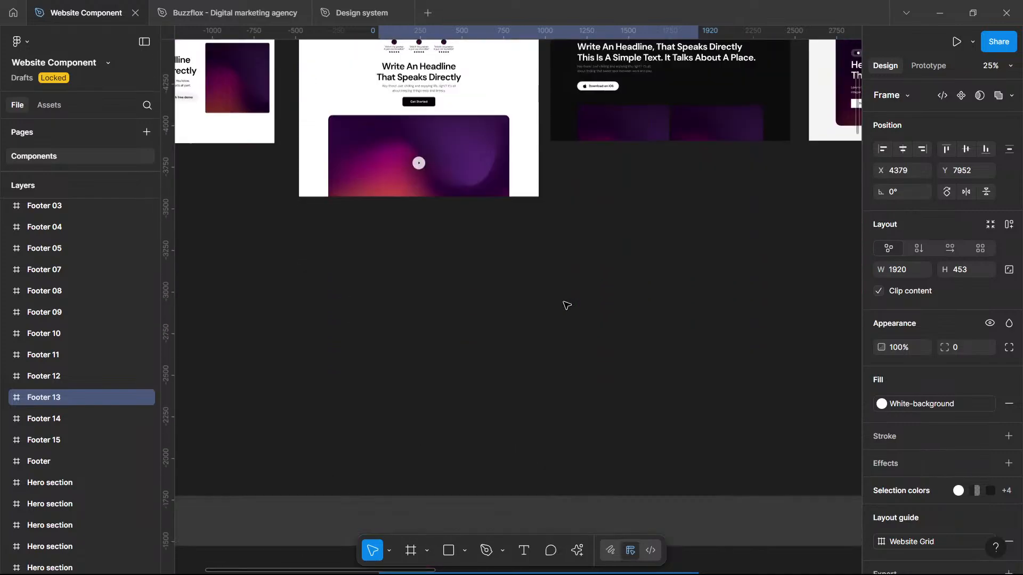
pyautogui.scroll(-10, 566, 305)
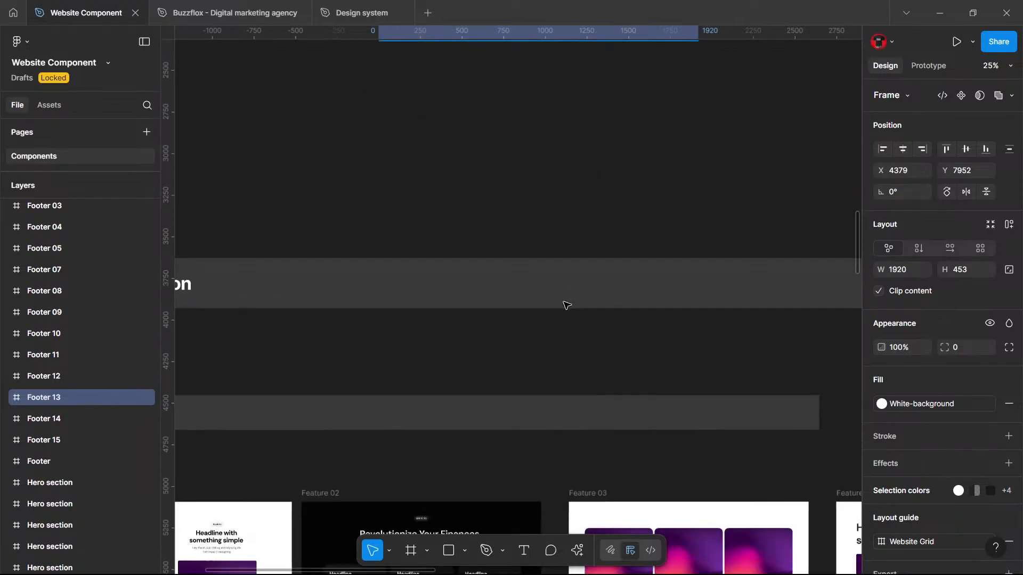
pyautogui.scroll(-5, 566, 305)
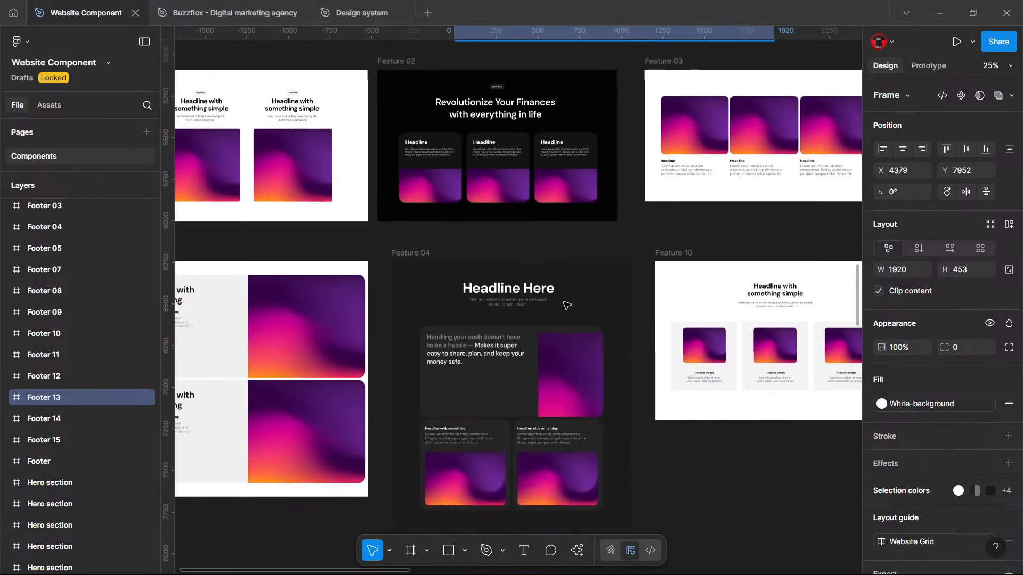
pyautogui.hscroll(5, 566, 305)
pyautogui.hscroll(4, 564, 305)
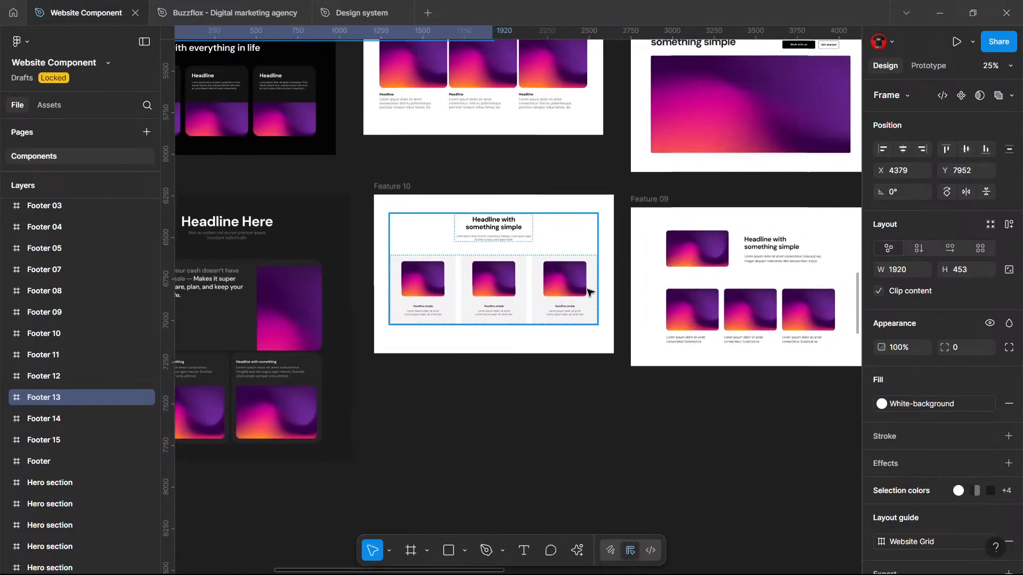
pyautogui.click(569, 291)
pyautogui.doubleClick(569, 292)
pyautogui.doubleClick(569, 292)
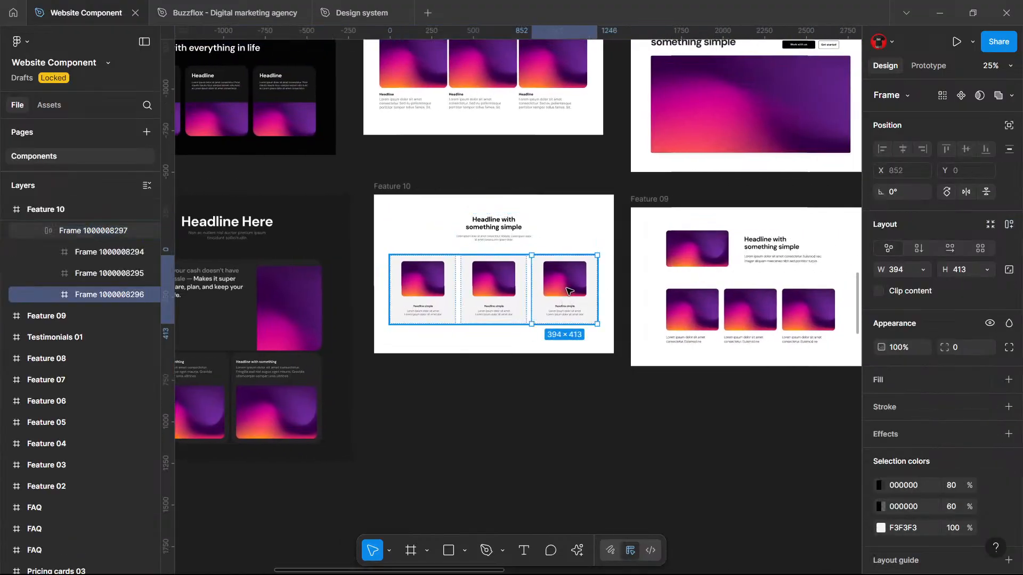
pyautogui.click(348, 12)
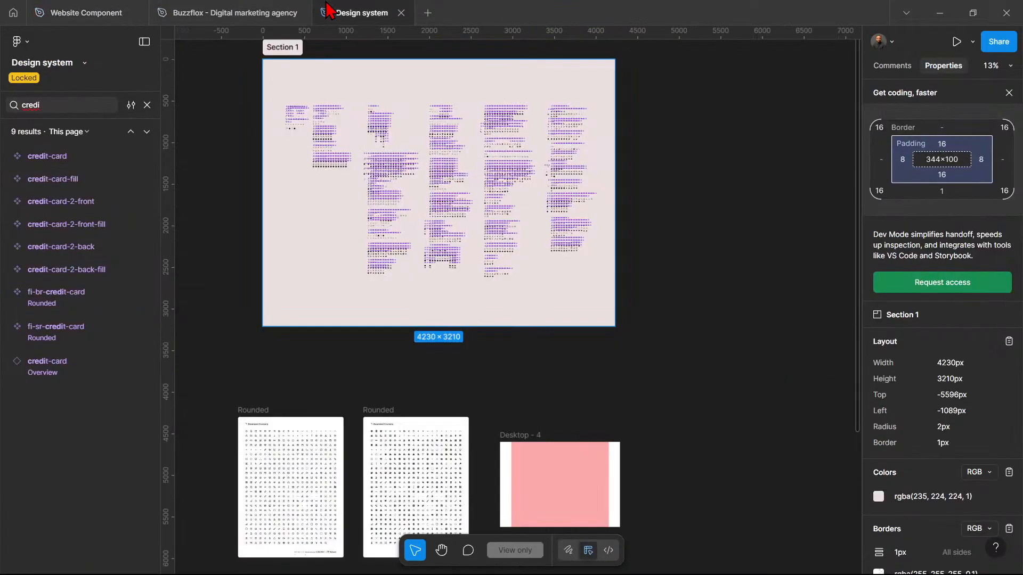
pyautogui.click(280, 11)
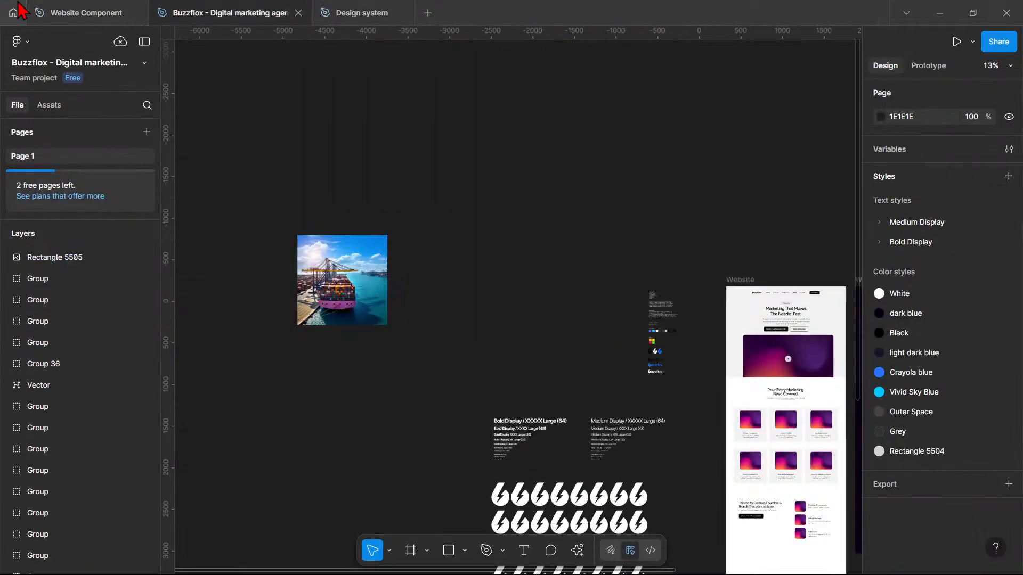
pyautogui.click(80, 12)
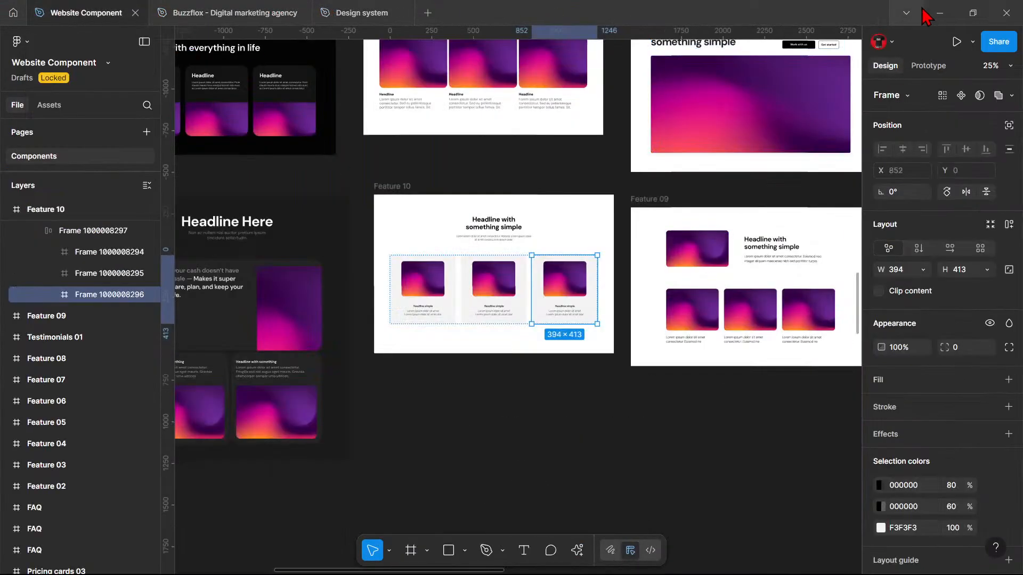
# Step: Back in the browser's Buzzflox design, paste the copied card and align it beside the Branding & Identity card at X 5512, Y 504
pyautogui.click(940, 12)
pyautogui.click(698, 367)
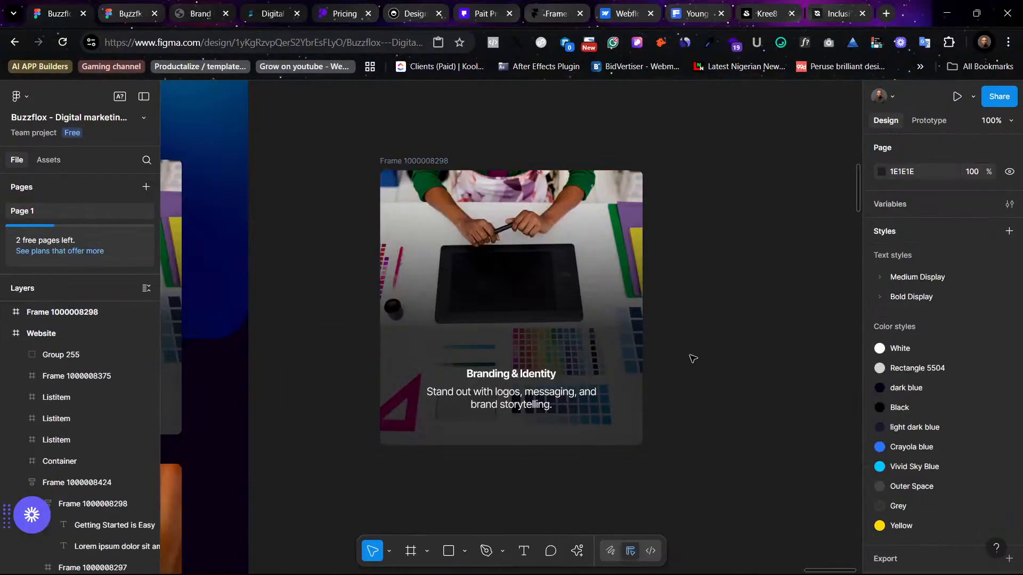
pyautogui.hscroll(2, 655, 320)
pyautogui.rightClick(669, 263)
pyautogui.click(710, 274)
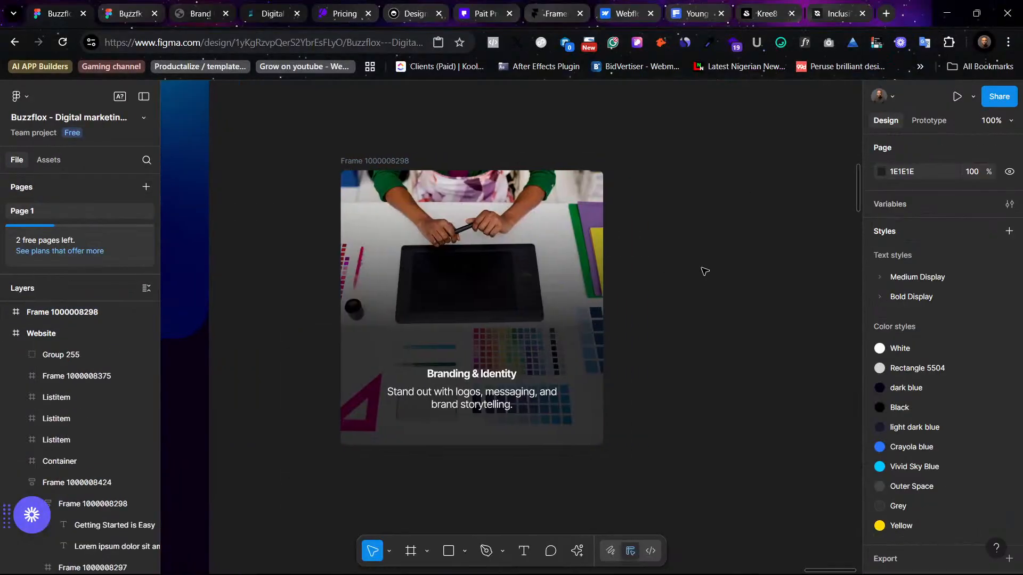
pyautogui.hscroll(5, 714, 309)
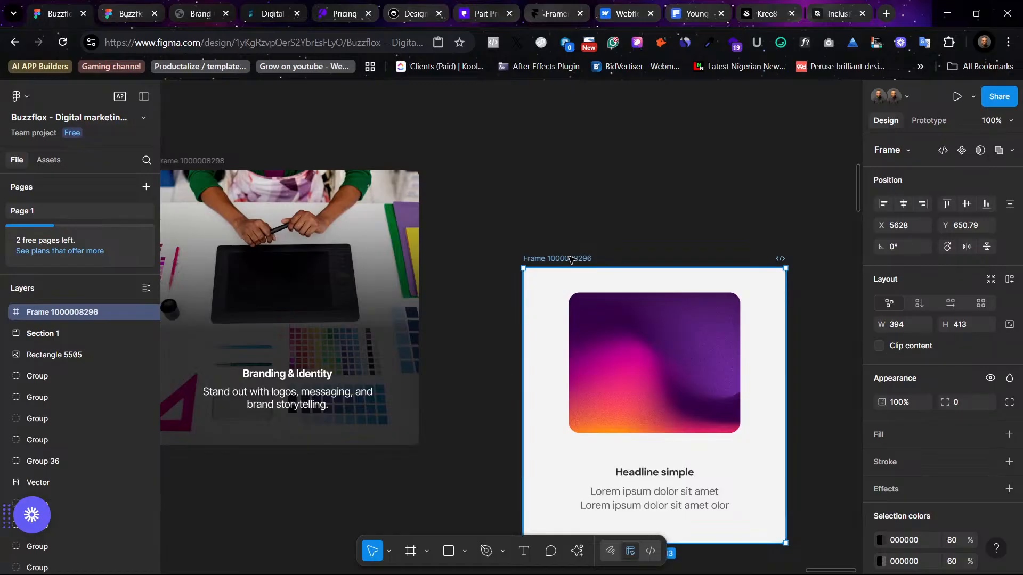
pyautogui.moveTo(572, 250); pyautogui.dragTo(492, 166)
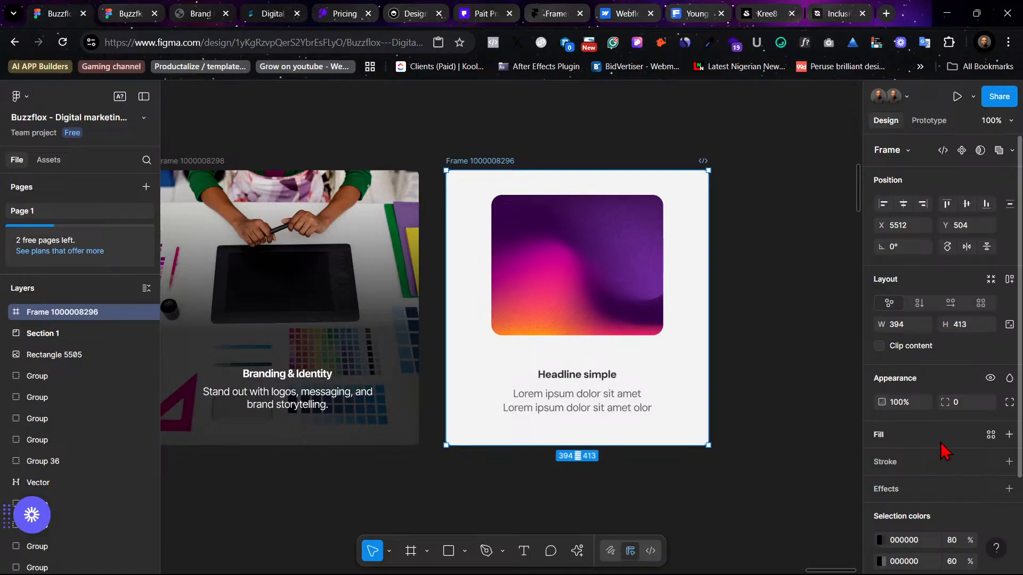
# Step: Apply the light dark blue color style to the pasted card's background rectangle
pyautogui.scroll(-3, 941, 430)
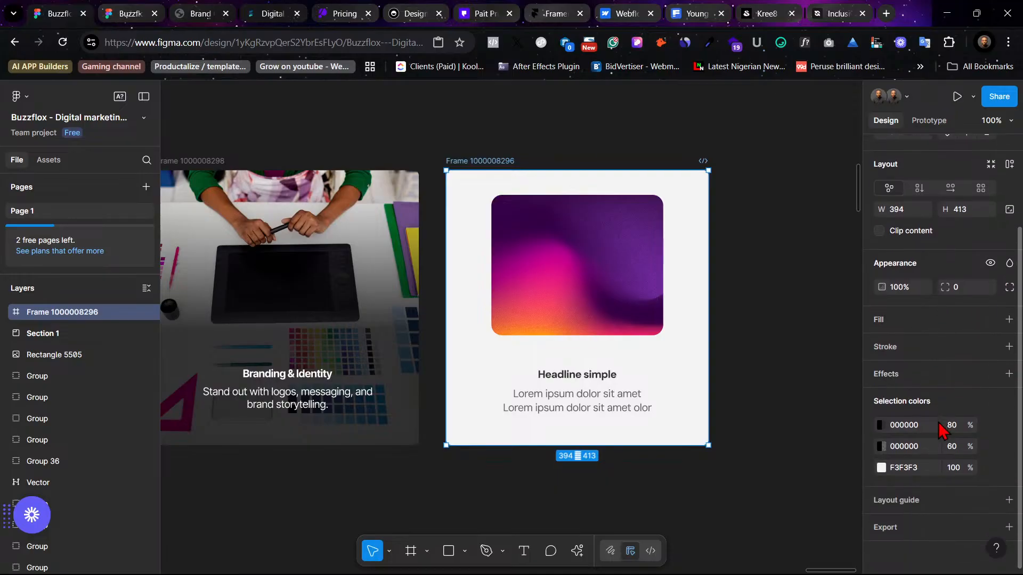
pyautogui.click(680, 281)
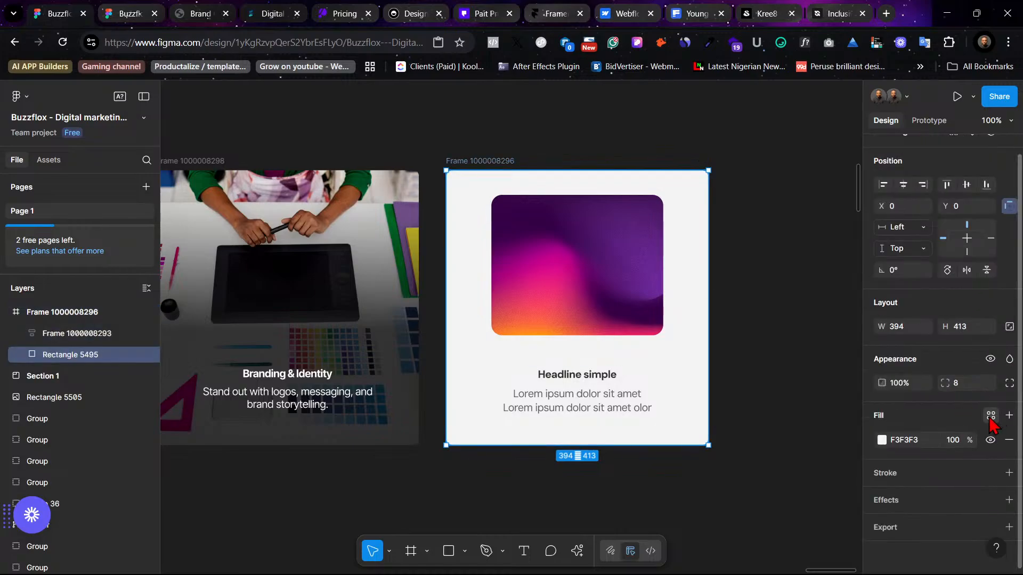
pyautogui.click(991, 415)
pyautogui.click(784, 463)
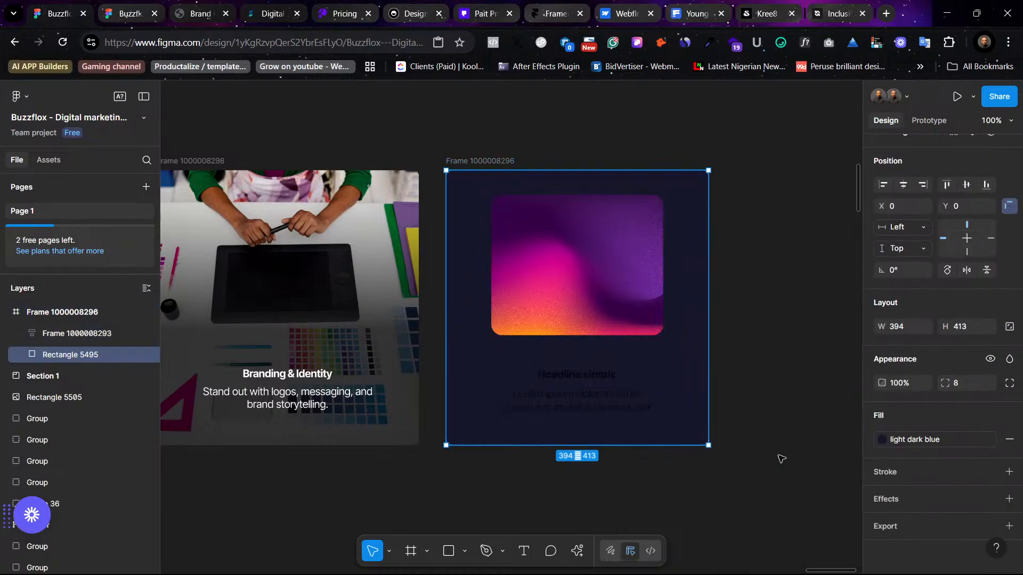
pyautogui.click(760, 307)
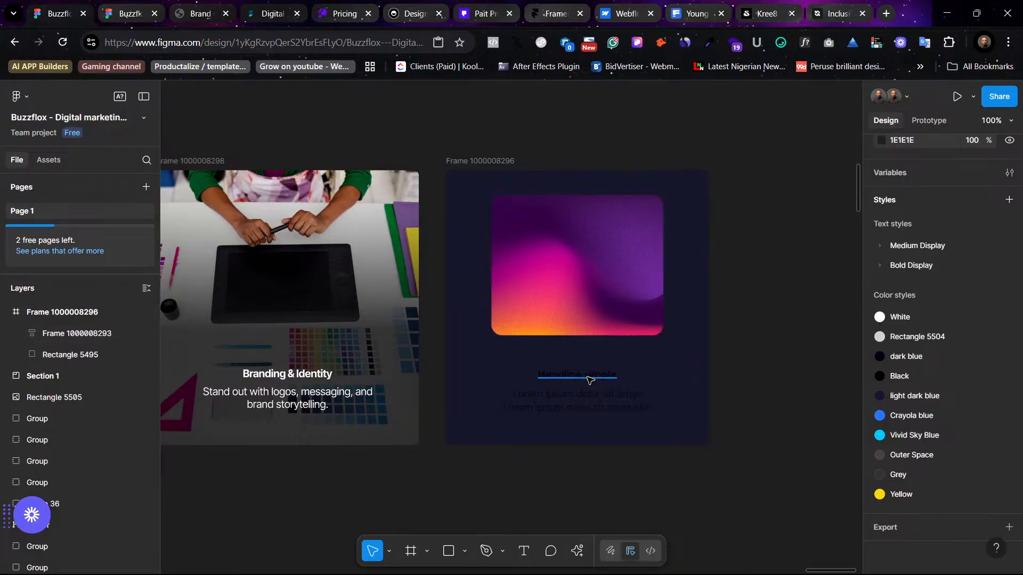
# Step: Replace the pasted card's placeholder headline and description with a copy of the Branding & Identity text block
pyautogui.doubleClick(296, 397)
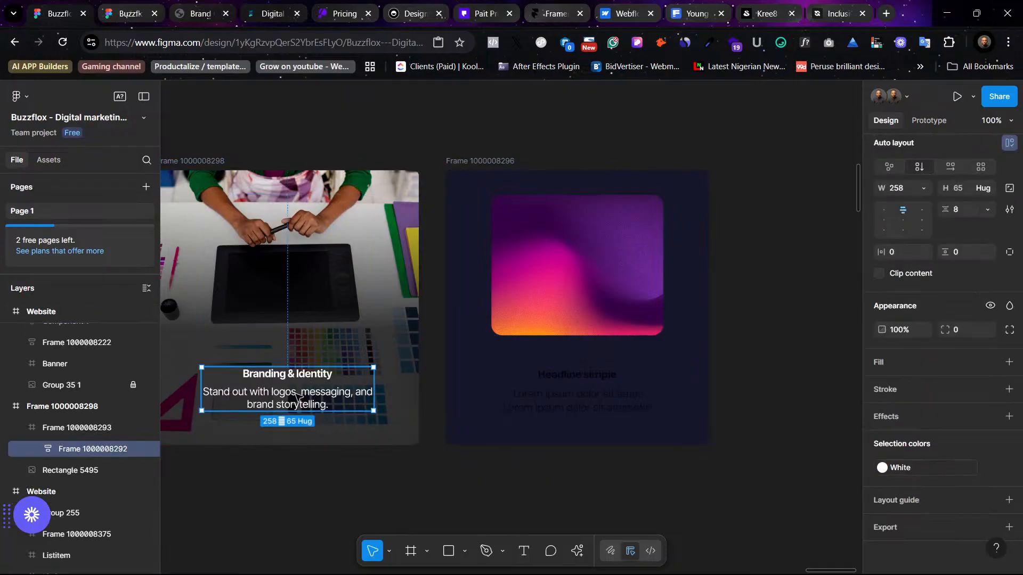
pyautogui.click(564, 391)
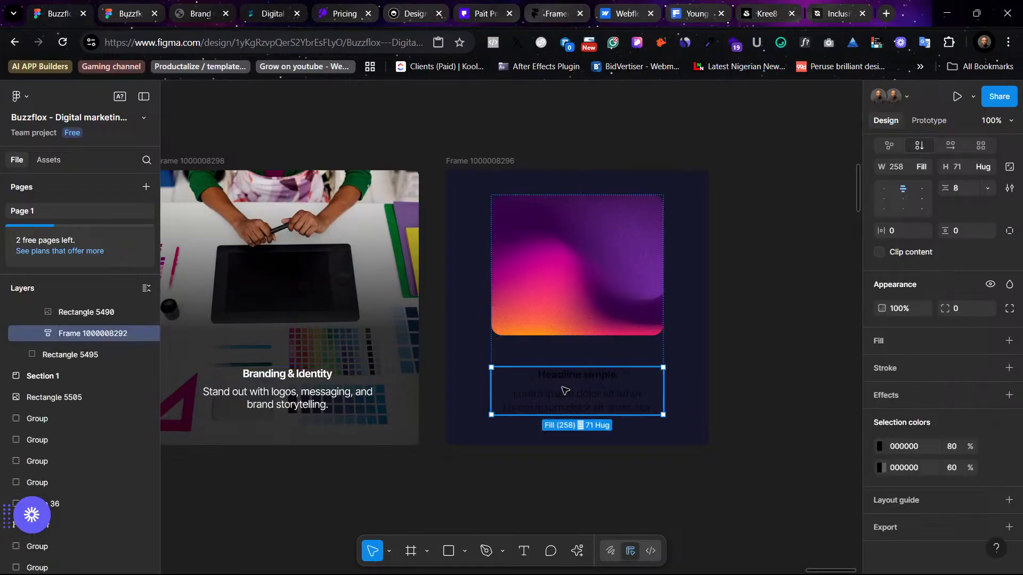
pyautogui.rightClick(564, 389)
pyautogui.click(649, 170)
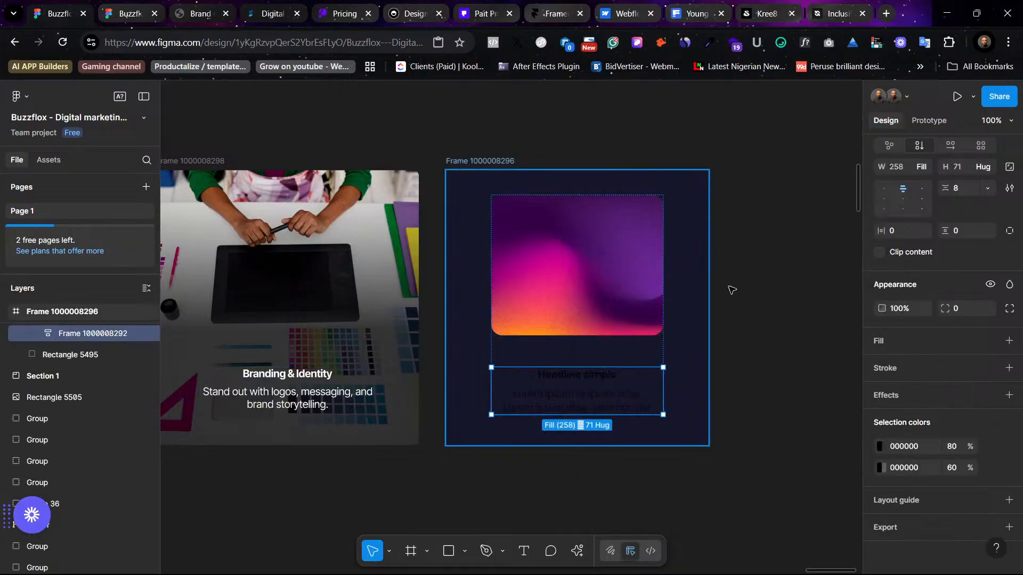
pyautogui.click(776, 377)
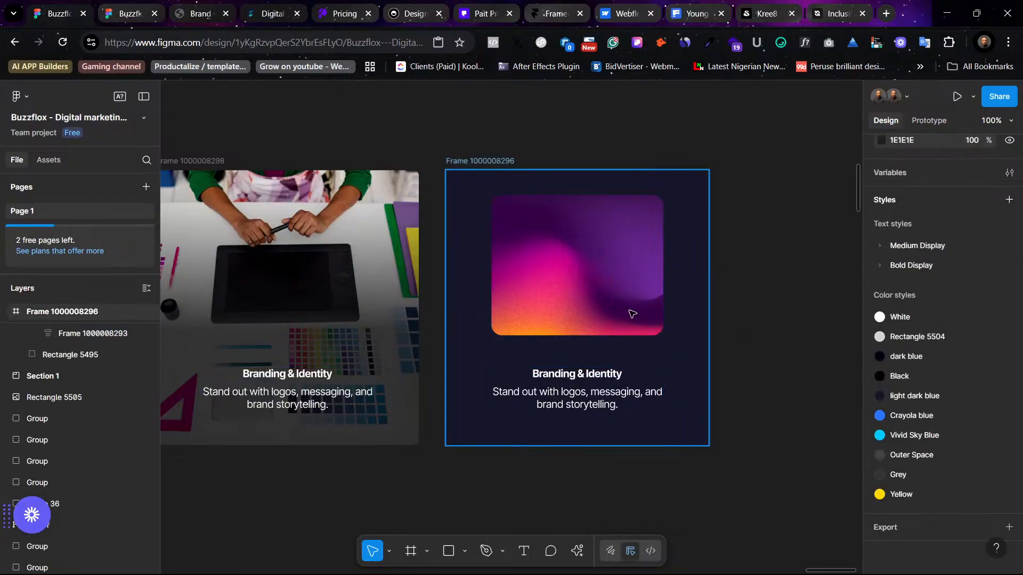
# Step: Left-align the heading and description text in the new dark blue card
pyautogui.click(600, 403)
pyautogui.doubleClick(600, 403)
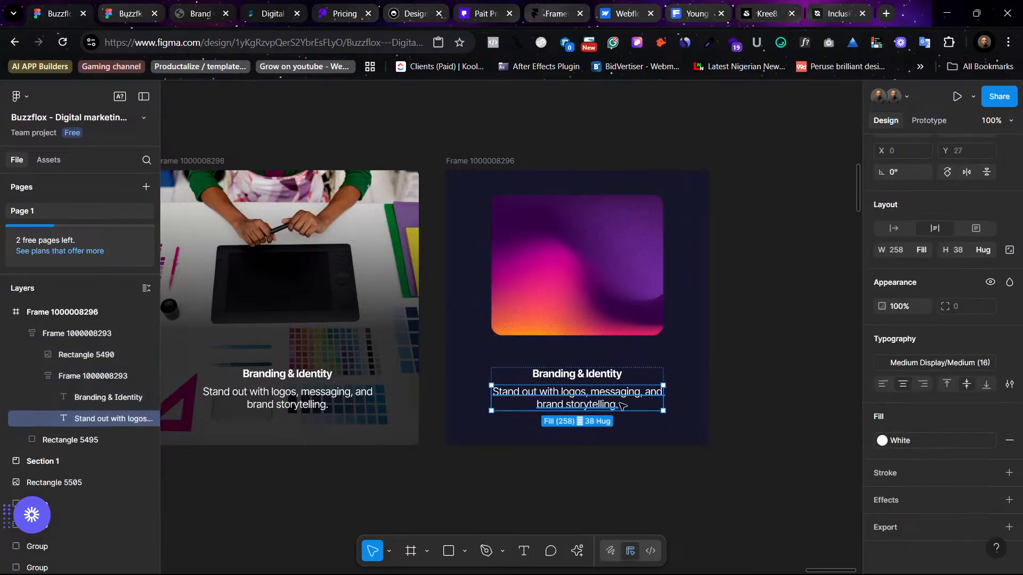
pyautogui.hotkey('ctrl', 'a')
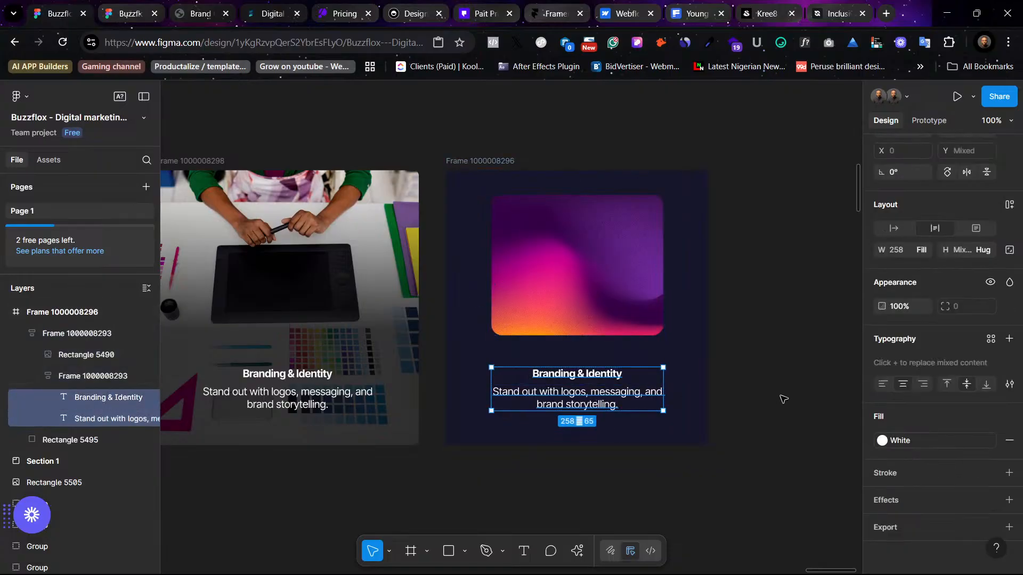
pyautogui.click(883, 384)
pyautogui.click(765, 379)
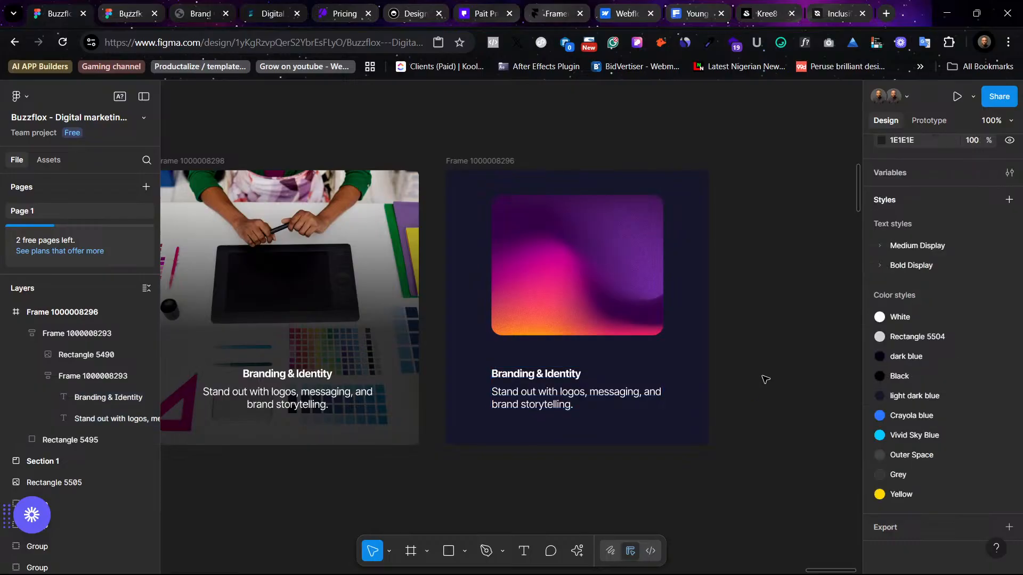
# Step: Replace the gradient image in the dark blue card with people-chatting-business-meeting.jpg from the Downloads folder
pyautogui.click(557, 257)
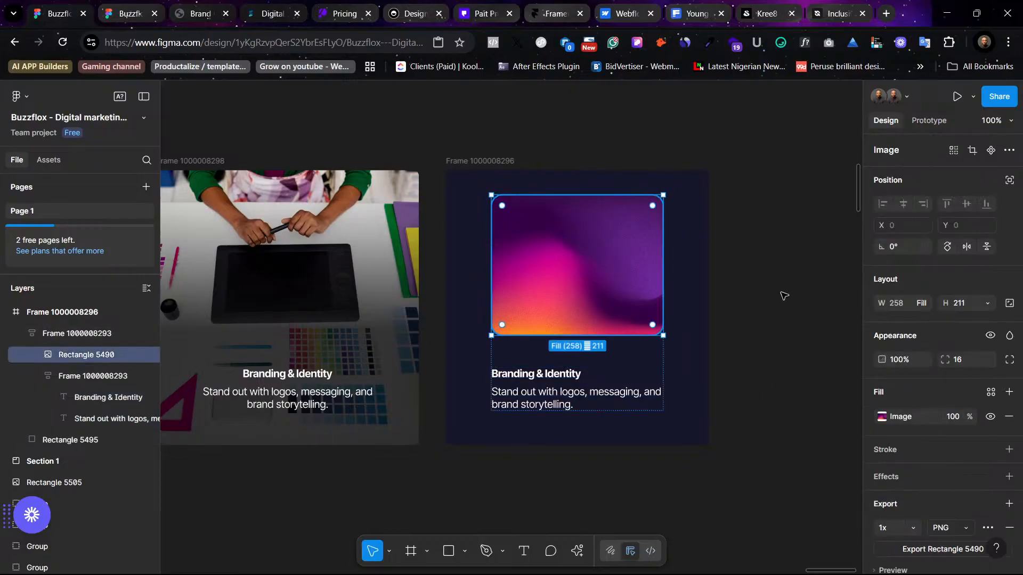
pyautogui.click(883, 416)
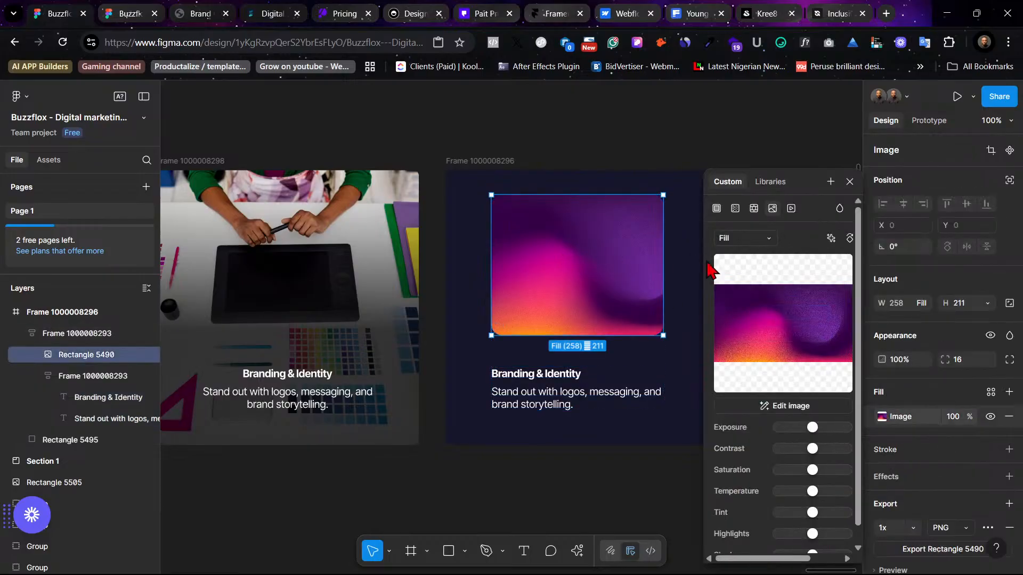
pyautogui.click(773, 314)
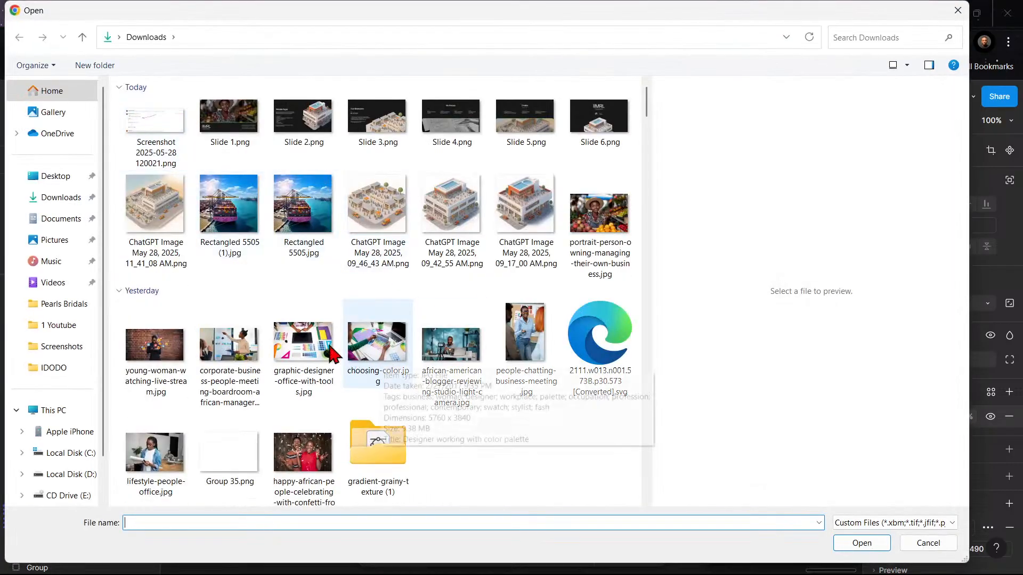
pyautogui.click(229, 346)
pyautogui.scroll(-2, 473, 376)
pyautogui.scroll(-4, 473, 376)
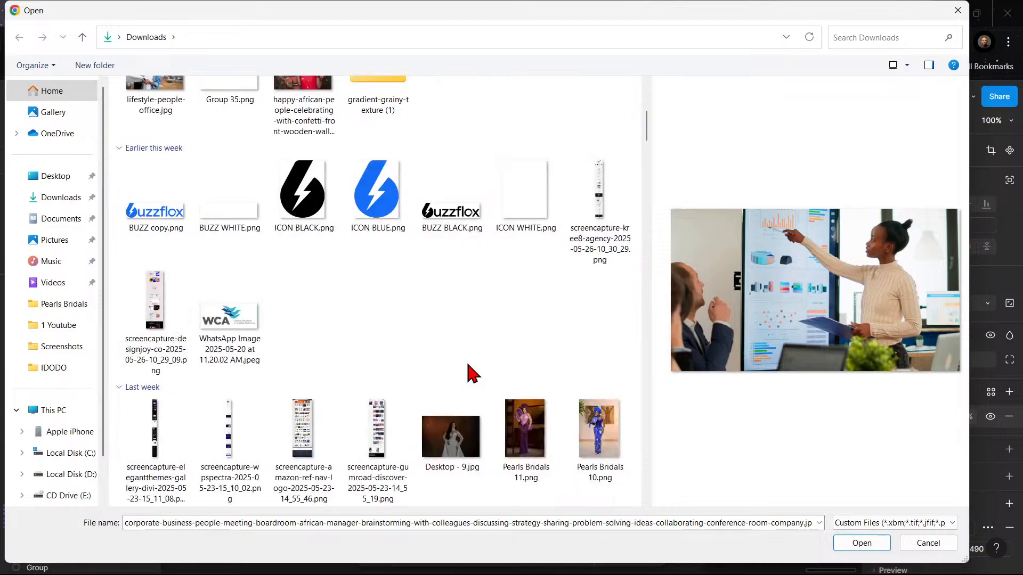
pyautogui.scroll(3, 472, 376)
pyautogui.click(525, 155)
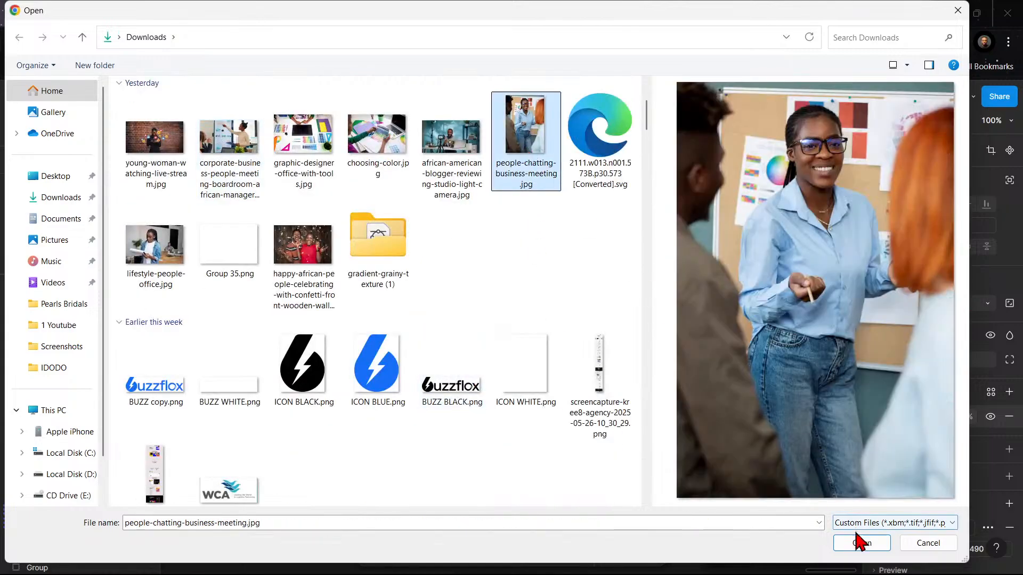
pyautogui.click(862, 543)
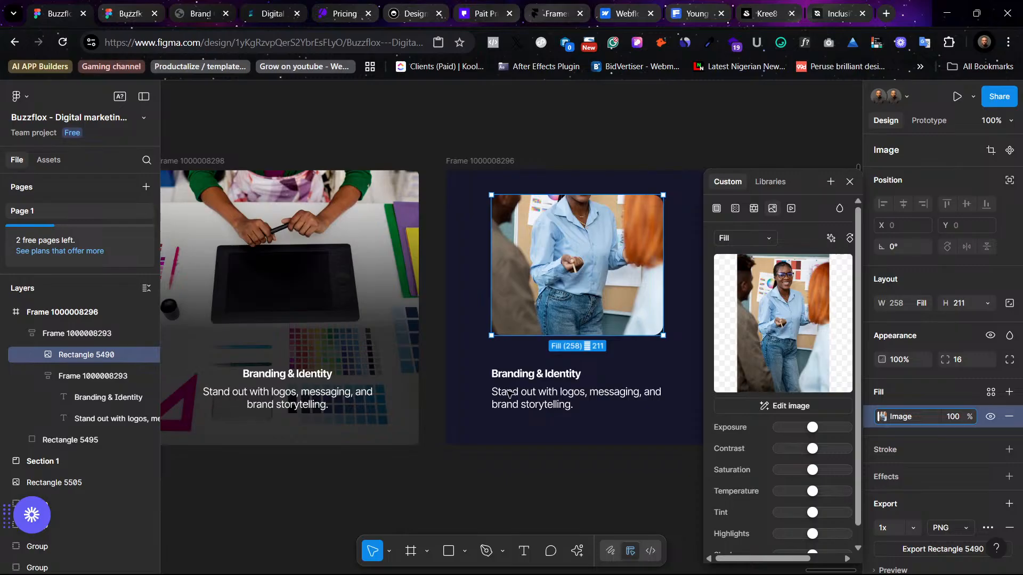
# Step: Switch the card photo to Crop mode and reposition it so the smiling woman's face is inside the image area
pyautogui.click(744, 238)
pyautogui.click(746, 270)
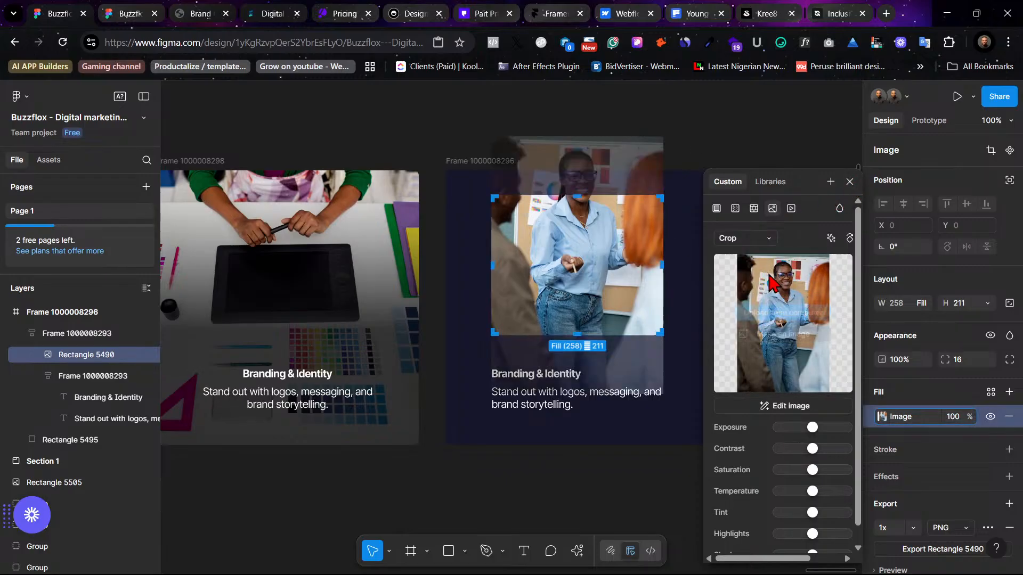
pyautogui.moveTo(611, 227); pyautogui.dragTo(622, 290)
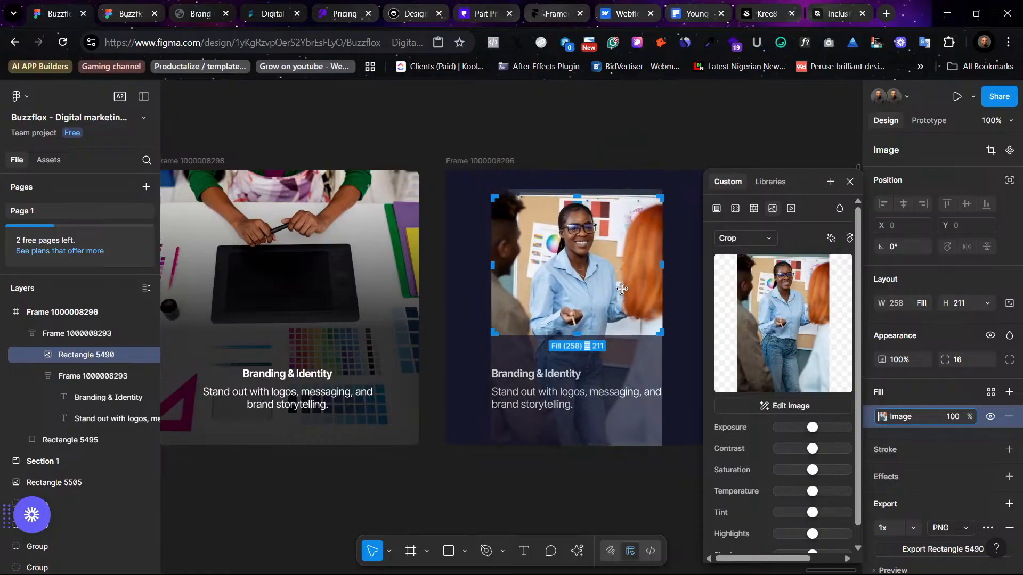
pyautogui.moveTo(664, 405); pyautogui.dragTo(675, 407)
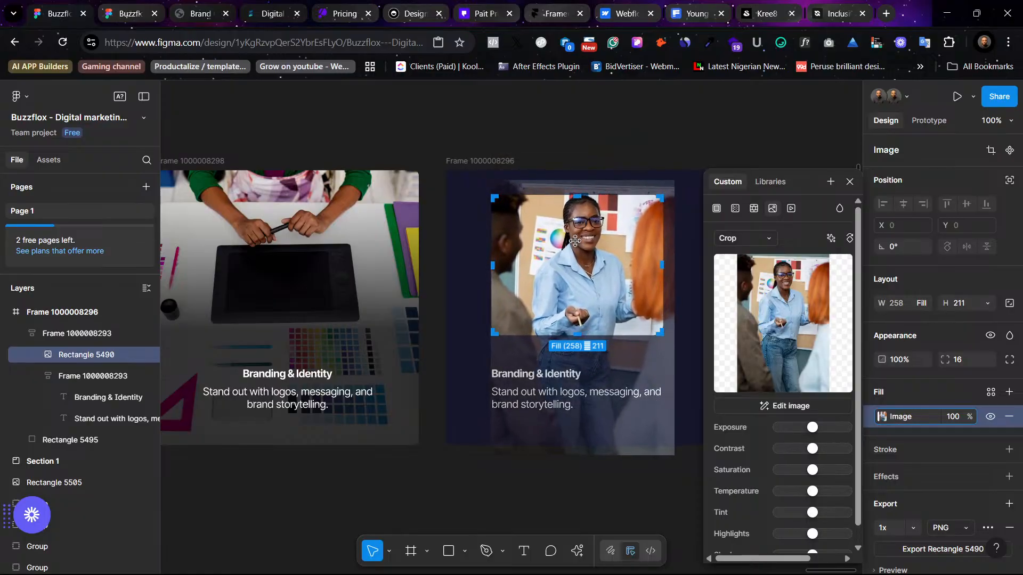
pyautogui.press('Escape')
pyautogui.click(616, 170)
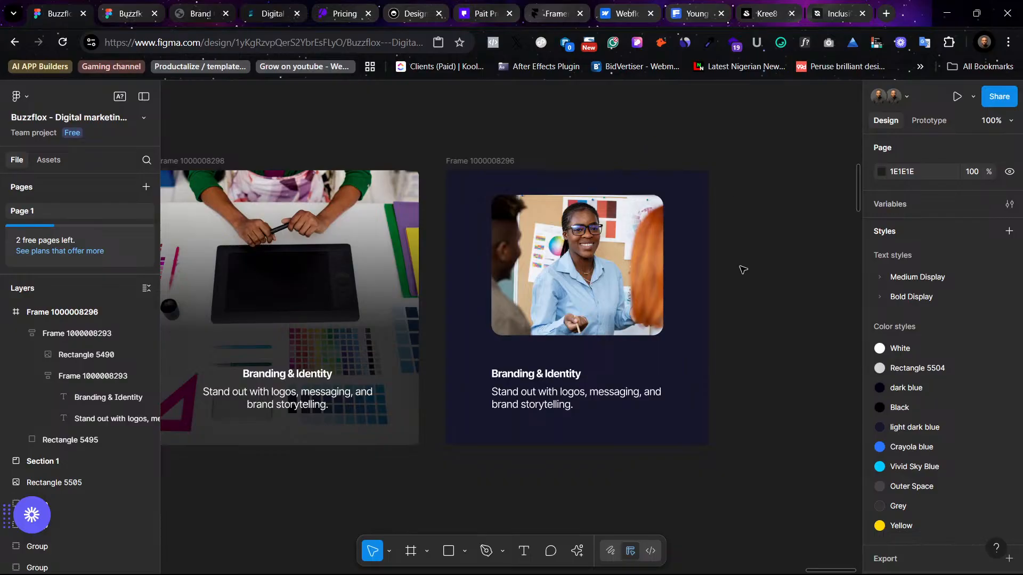
# Step: Enlarge the dark blue card's content frame to about 342 × 376, with its upper-left corner at X 25, Y 19
pyautogui.hscroll(-3, 743, 280)
pyautogui.click(657, 265)
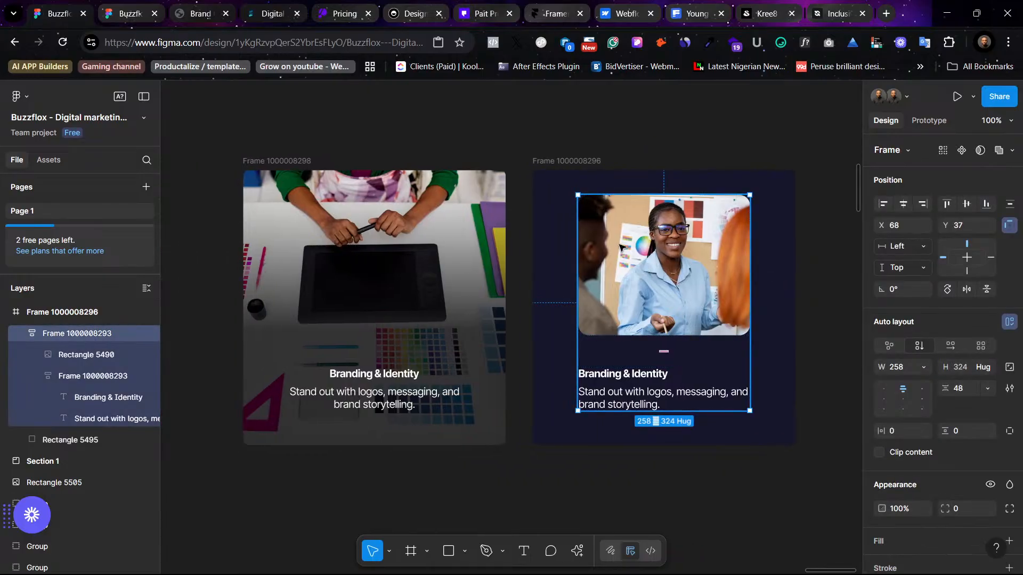
pyautogui.moveTo(569, 191); pyautogui.dragTo(563, 189)
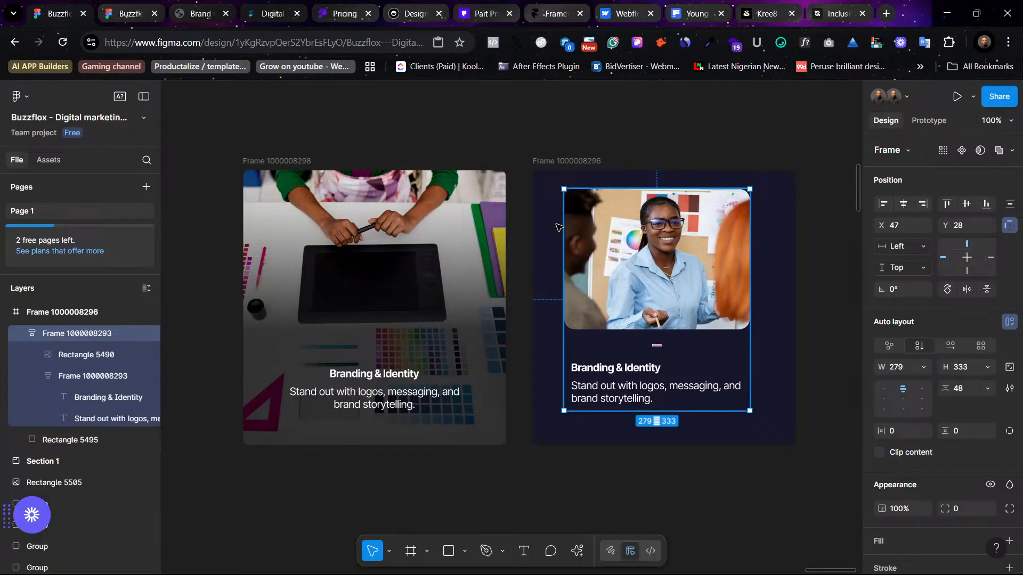
pyautogui.moveTo(558, 189)
pyautogui.mouseDown()
pyautogui.moveTo(538, 183)
pyautogui.moveTo(549, 183)
pyautogui.mouseUp()
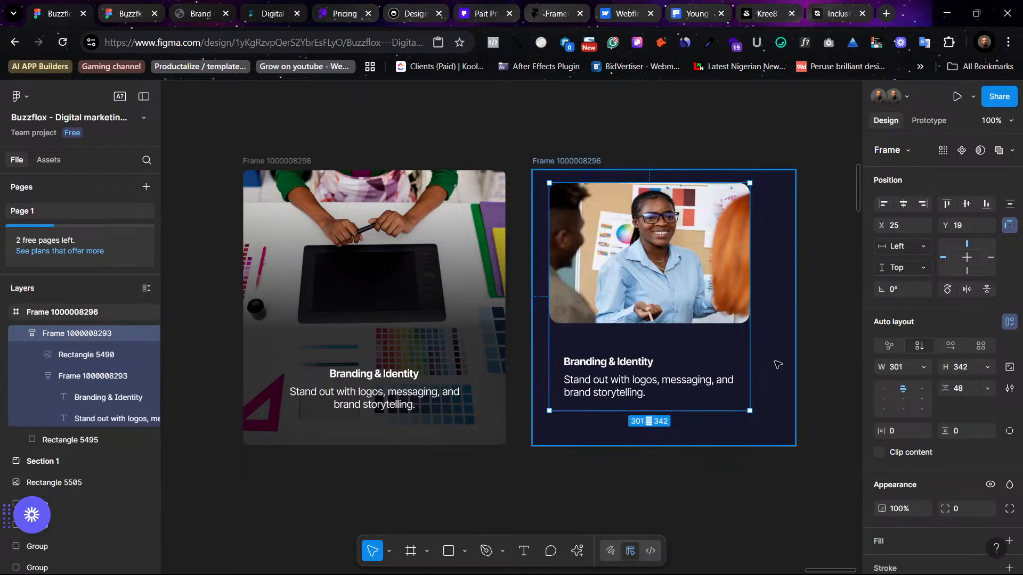
pyautogui.moveTo(758, 364); pyautogui.dragTo(778, 364)
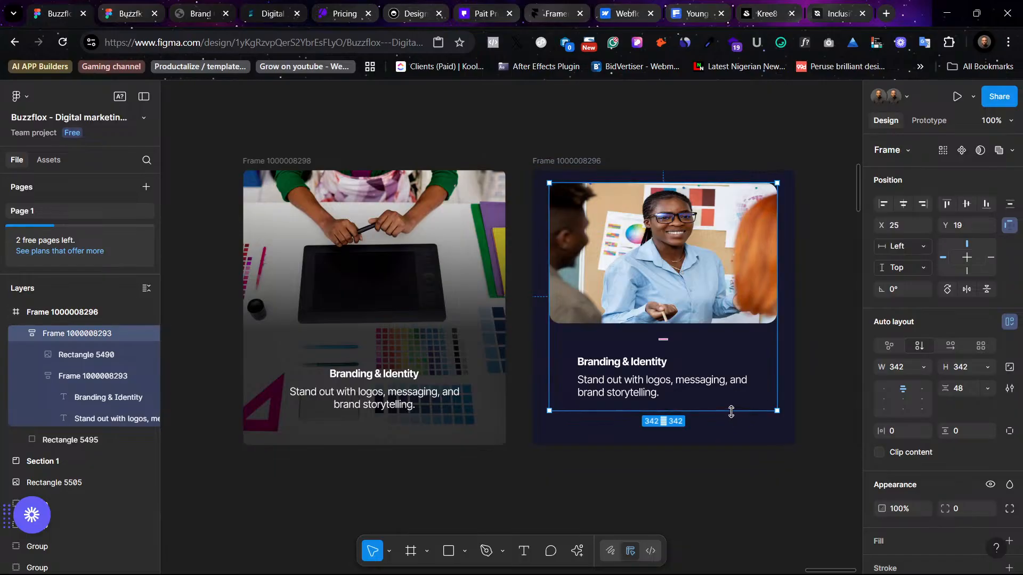
pyautogui.moveTo(727, 410); pyautogui.dragTo(726, 432)
pyautogui.click(595, 381)
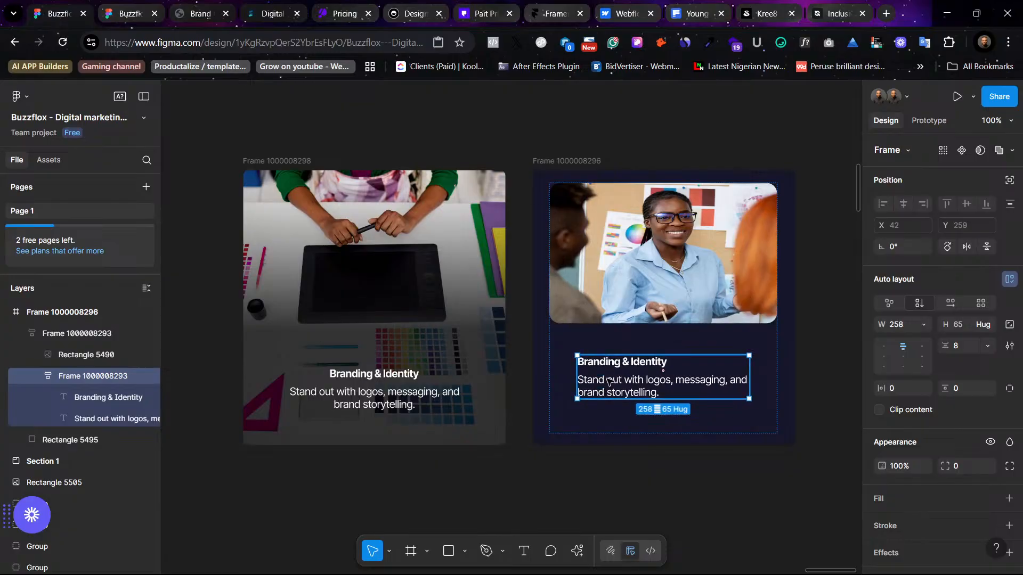
# Step: Reset the widened card photo to Fill, then crop it again so the woman's face is framed
pyautogui.click(681, 290)
pyautogui.click(882, 416)
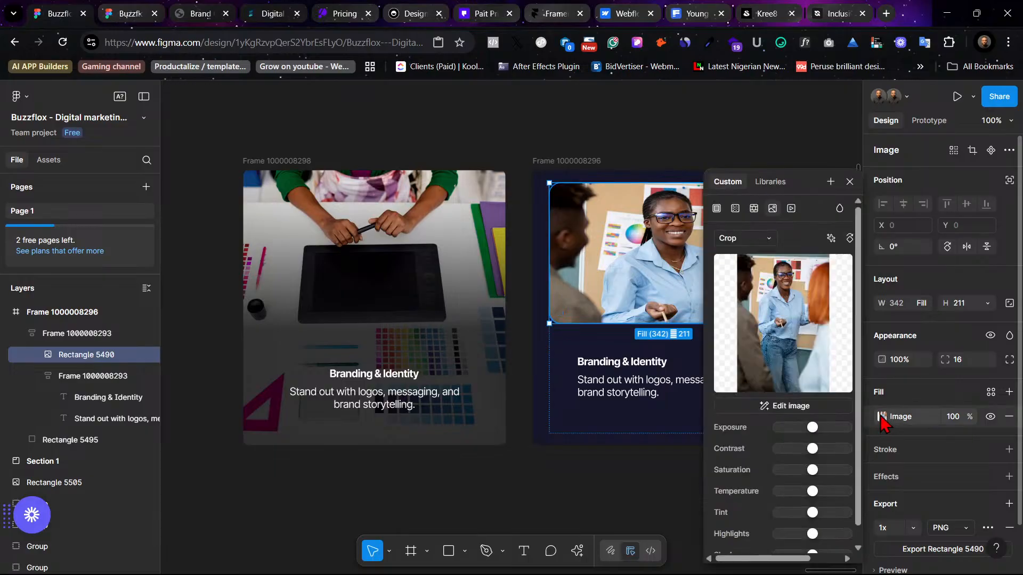
pyautogui.click(766, 314)
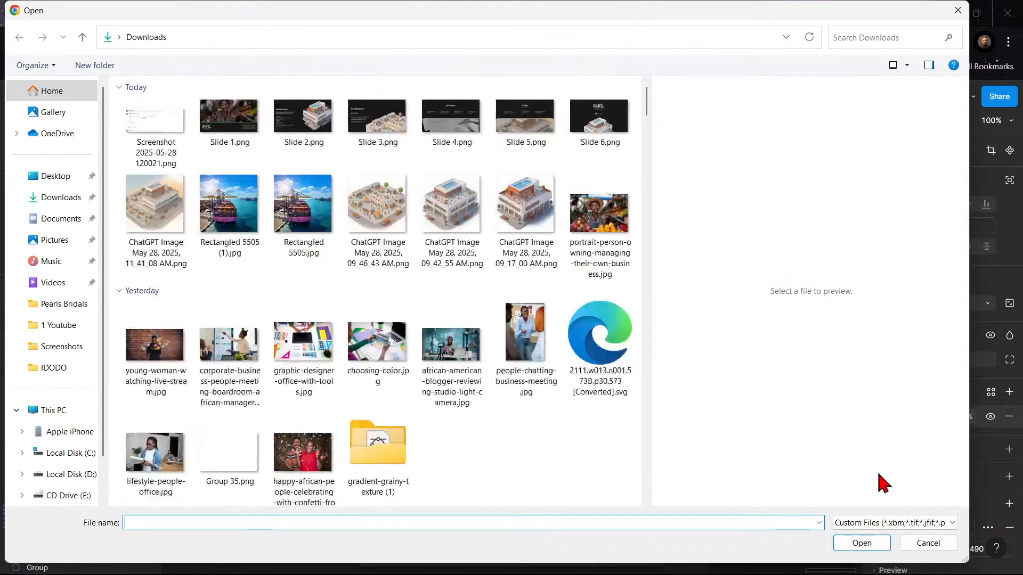
pyautogui.click(927, 544)
pyautogui.click(745, 238)
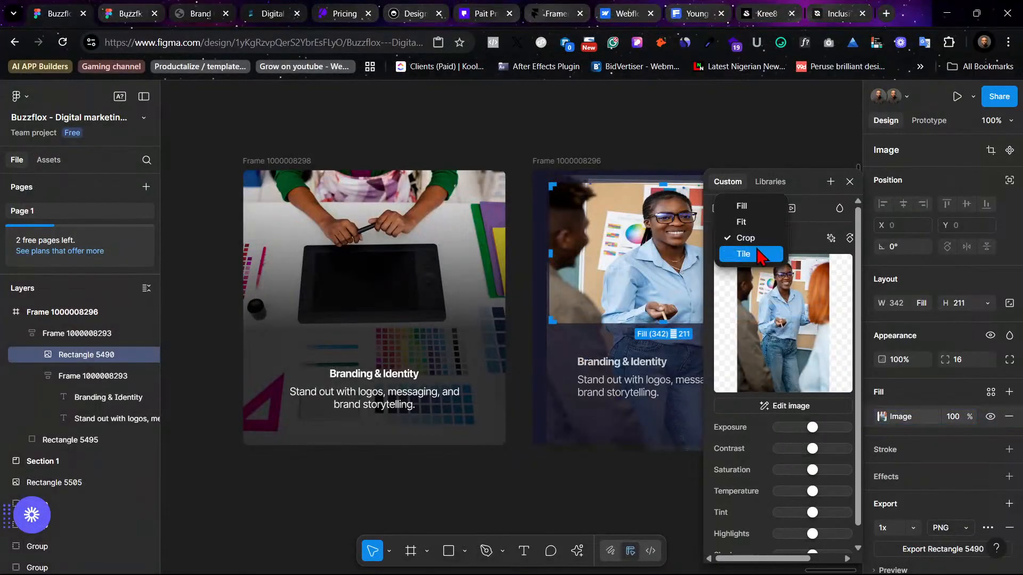
pyautogui.click(751, 207)
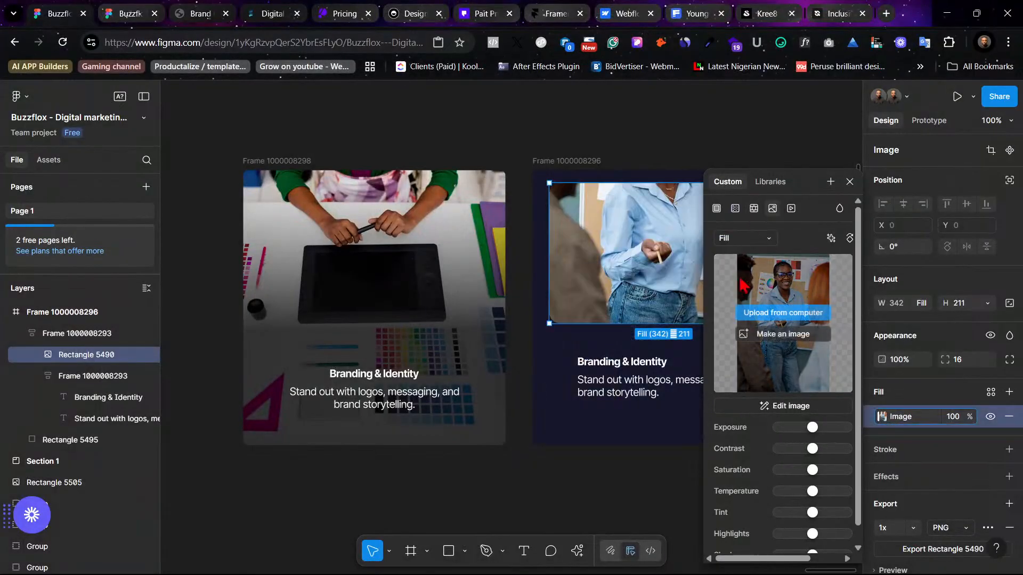
pyautogui.click(752, 240)
pyautogui.click(757, 270)
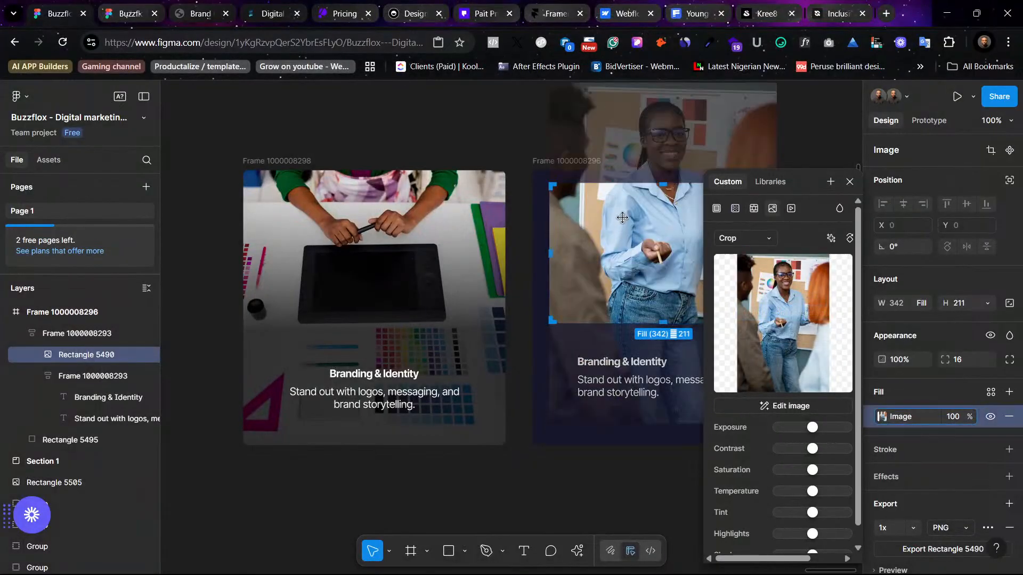
pyautogui.moveTo(648, 261); pyautogui.dragTo(648, 263)
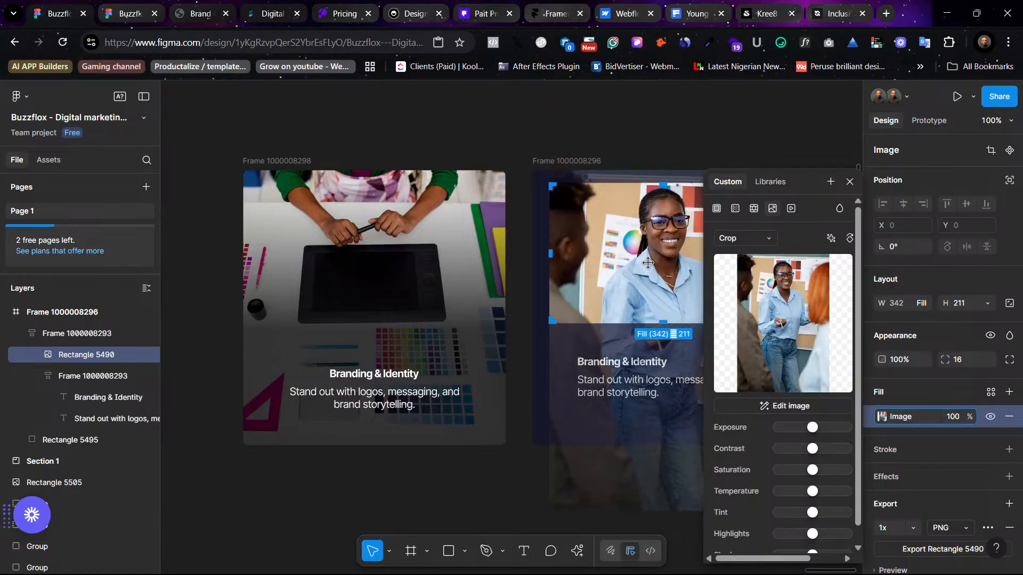
pyautogui.moveTo(552, 398); pyautogui.dragTo(541, 398)
pyautogui.click(636, 66)
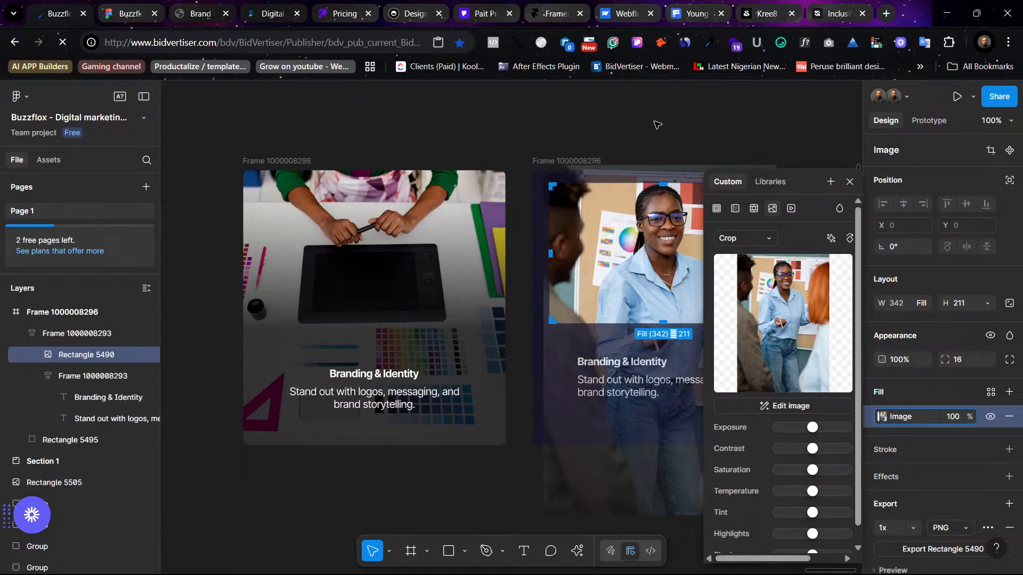
pyautogui.click(705, 125)
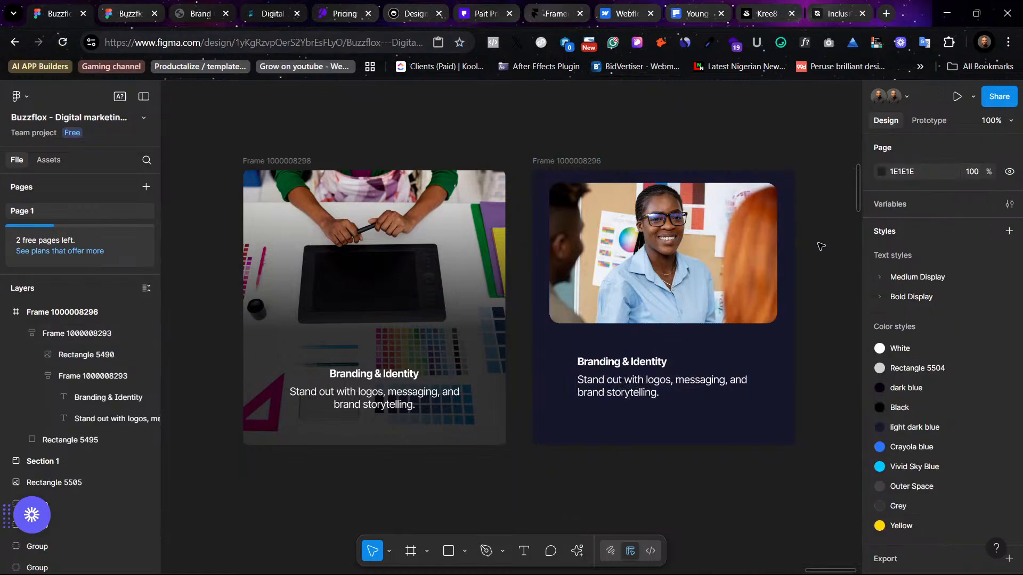
# Step: Remove auto layout from the dark blue card's content frame and set its text block at the frame's lower-left corner
pyautogui.hscroll(2, 794, 458)
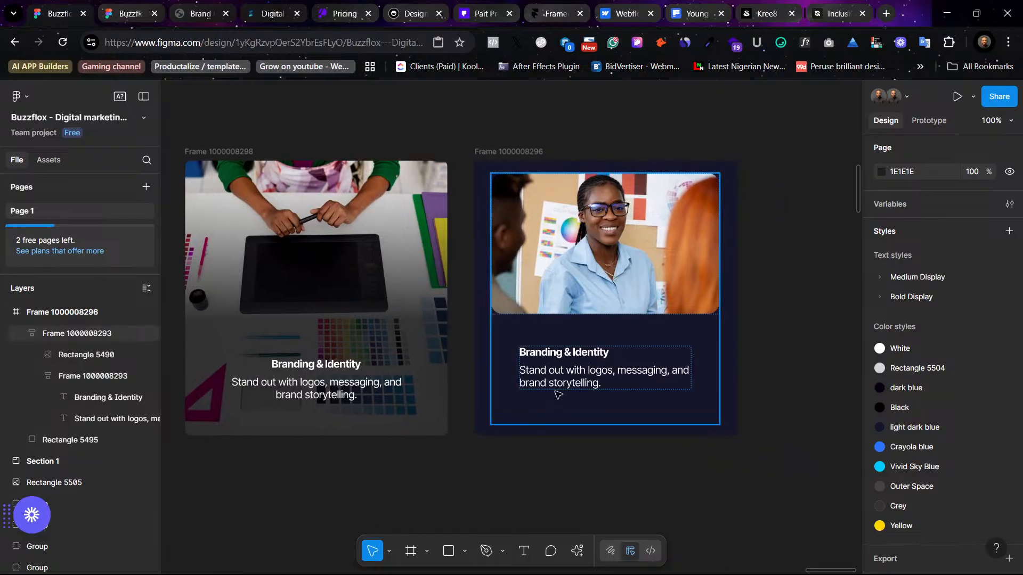
pyautogui.click(566, 364)
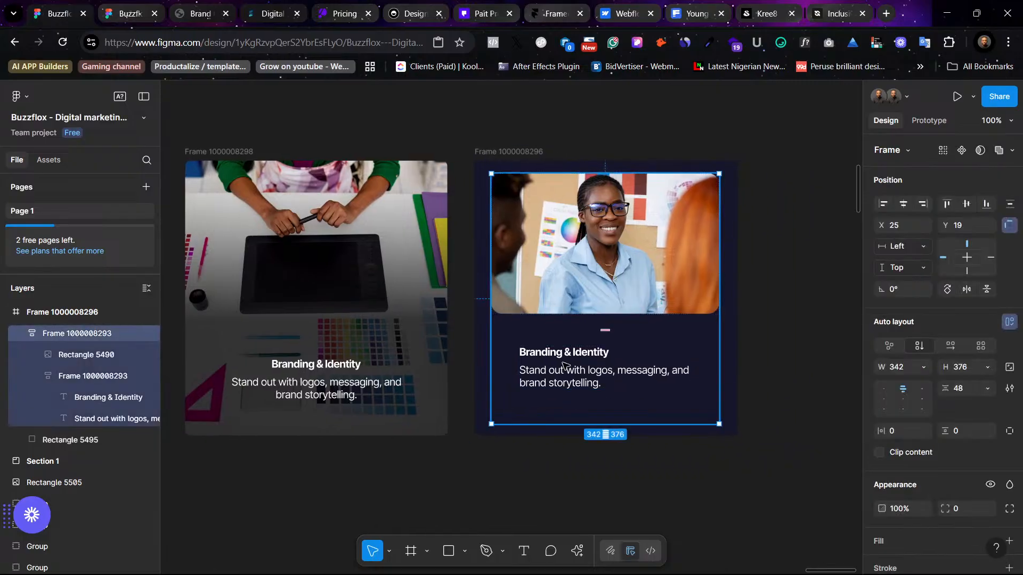
pyautogui.click(1010, 323)
# Step: Stretch the card photo downward to about 279 high, ending just above the Branding & Identity heading
pyautogui.click(571, 310)
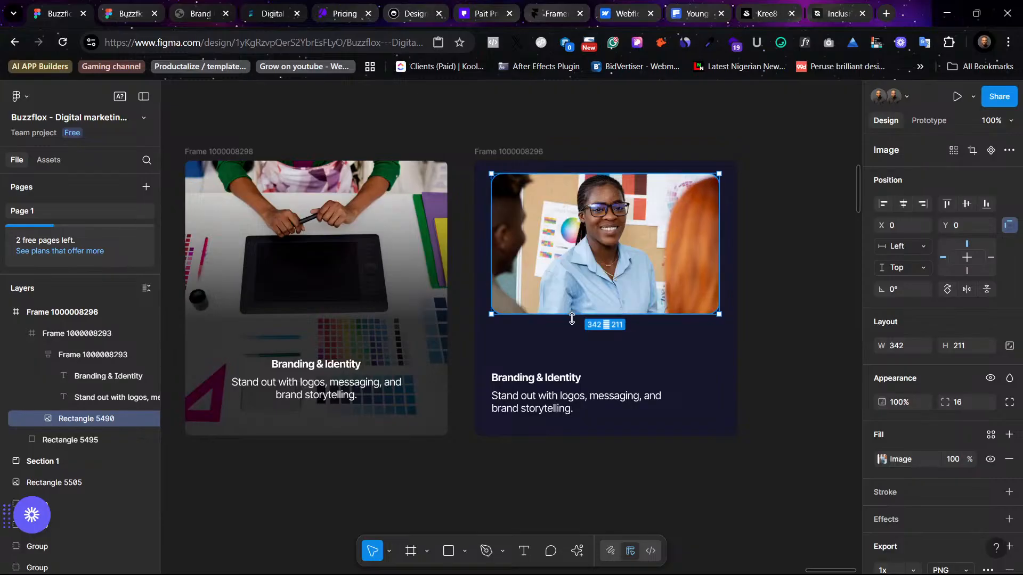
pyautogui.moveTo(572, 318); pyautogui.dragTo(571, 361)
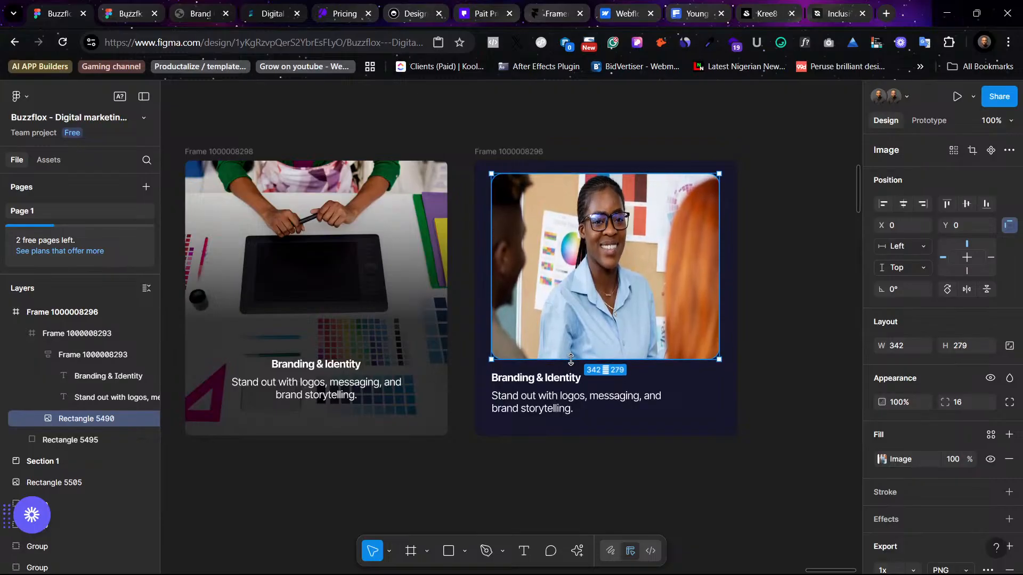
pyautogui.click(790, 267)
# Step: Reset the taller photo to Fill, then crop it undistorted and slightly enlarged around the woman's face and upper body
pyautogui.click(666, 298)
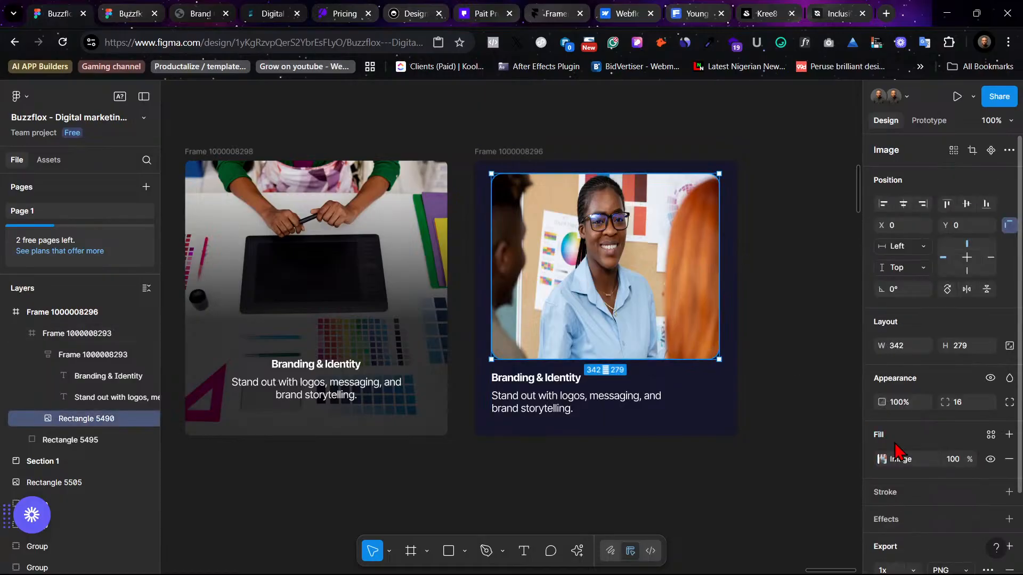
pyautogui.click(882, 459)
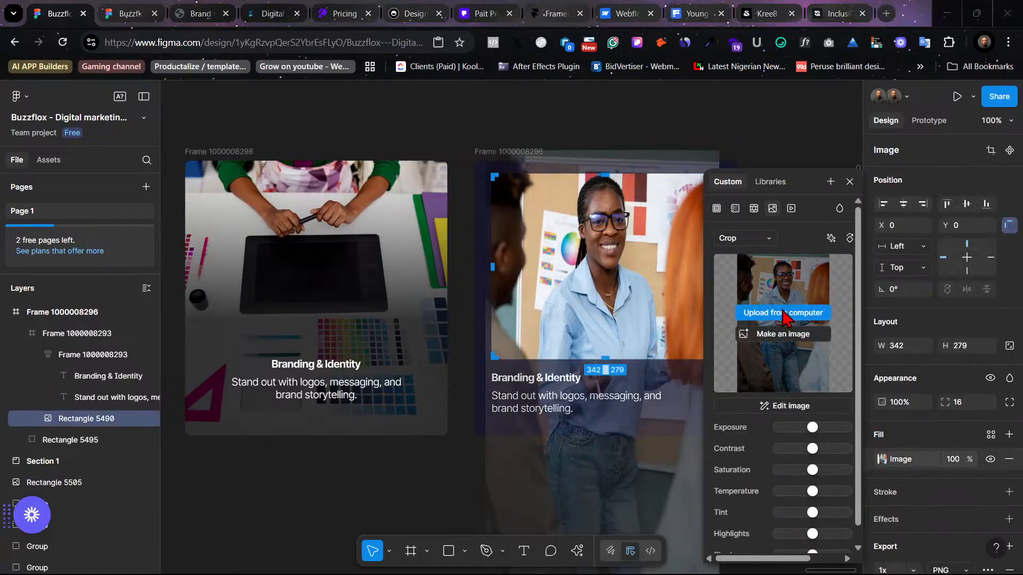
pyautogui.click(780, 310)
pyautogui.click(929, 544)
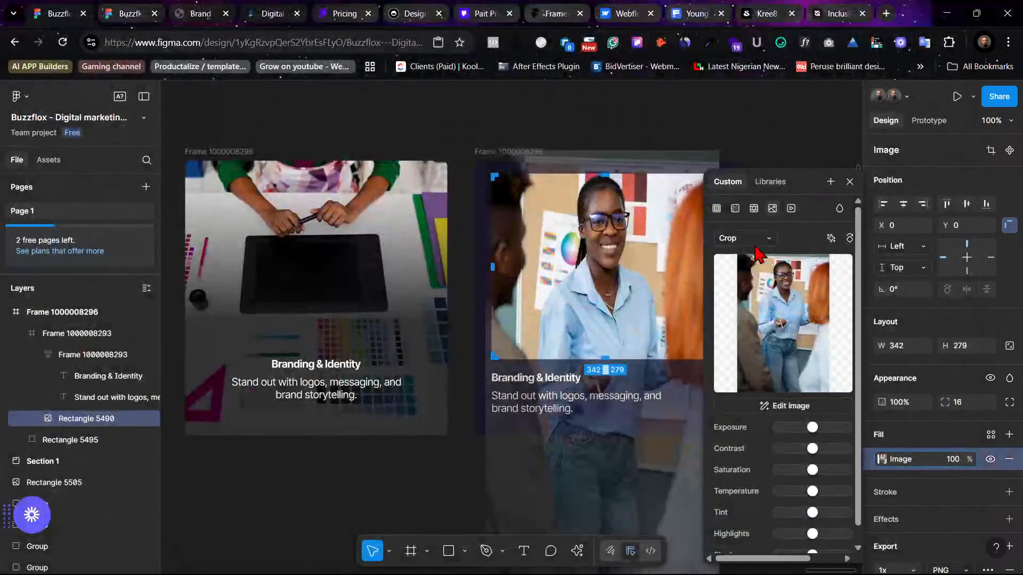
pyautogui.click(746, 238)
pyautogui.click(743, 207)
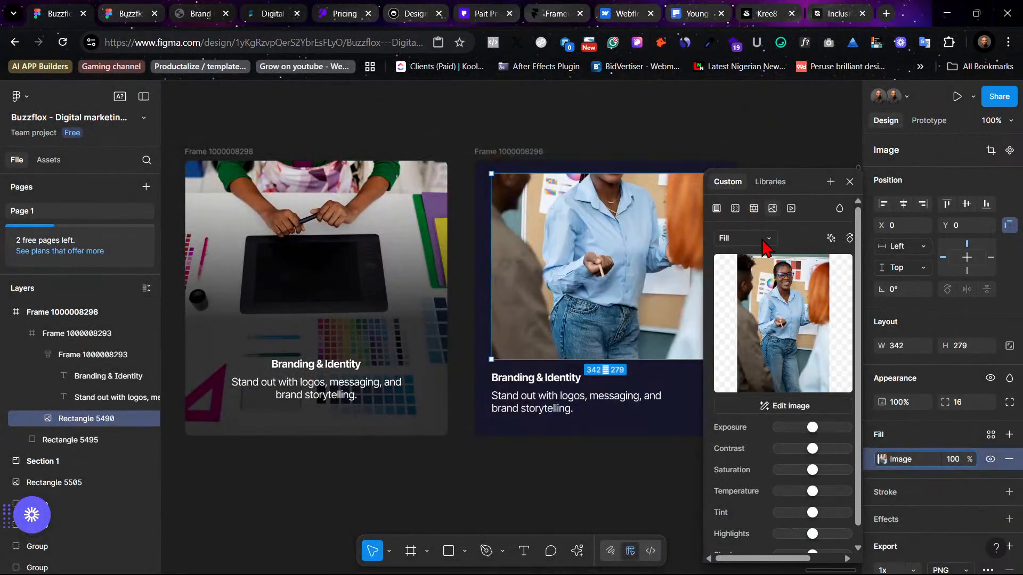
pyautogui.click(767, 238)
pyautogui.click(767, 270)
pyautogui.moveTo(598, 221); pyautogui.dragTo(600, 278)
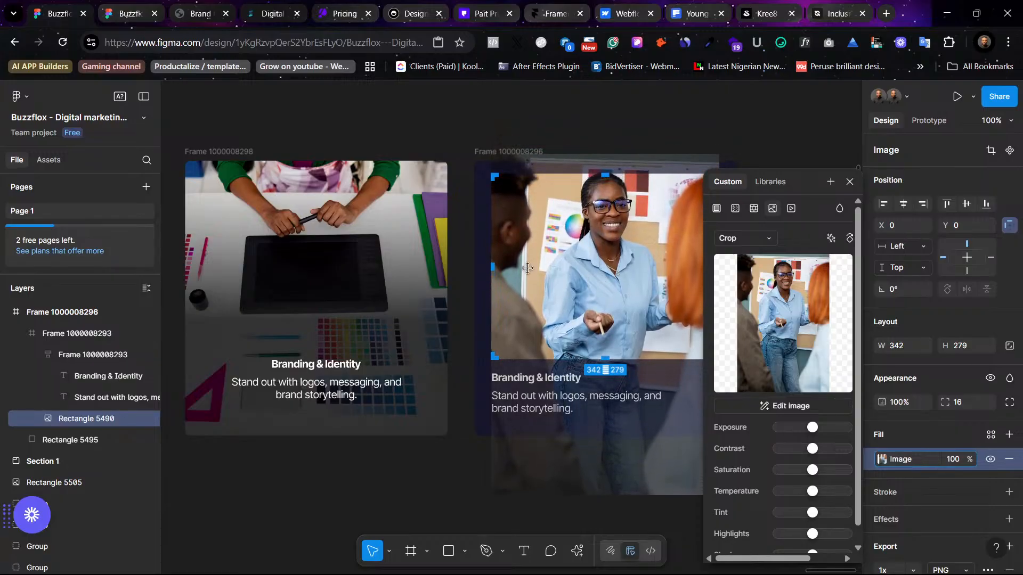
pyautogui.moveTo(571, 155); pyautogui.dragTo(573, 128)
pyautogui.moveTo(566, 238); pyautogui.dragTo(567, 272)
pyautogui.press('Escape')
pyautogui.click(744, 129)
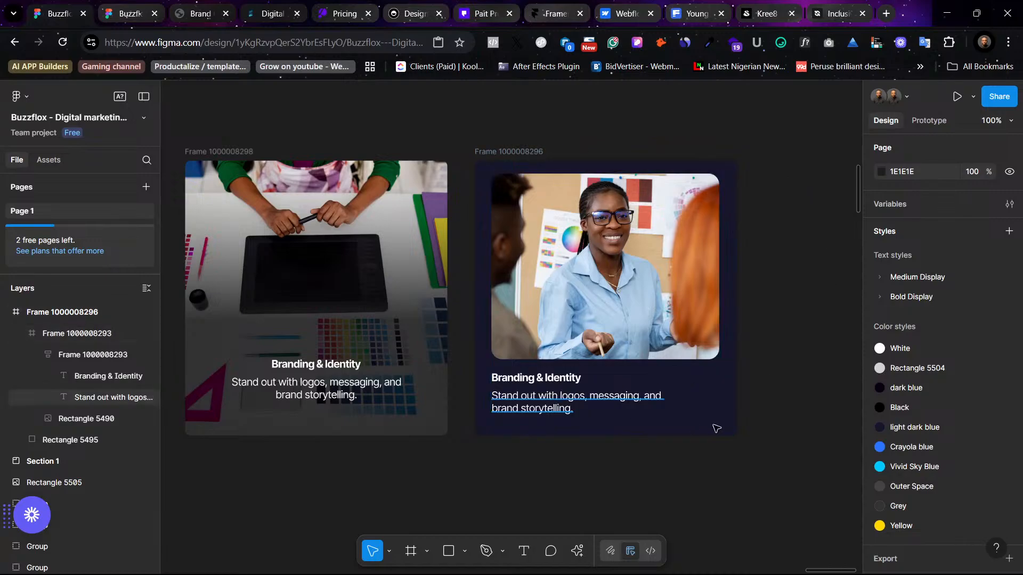
# Step: Lower the opacity of the description text under the dark blue card's Branding & Identity heading to 50%
pyautogui.keyDown('ctrl'); pyautogui.click(560, 407); pyautogui.keyUp('ctrl')
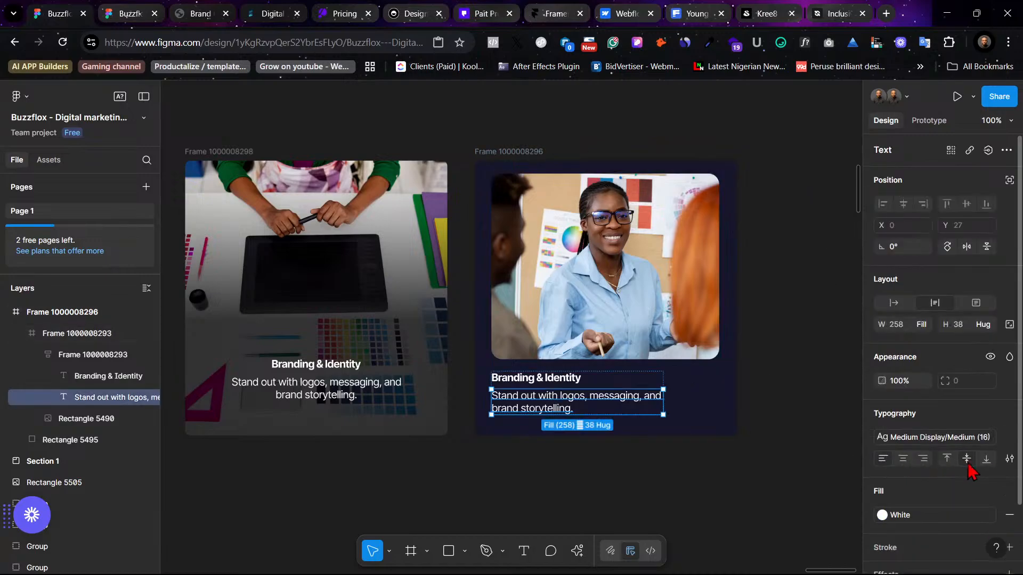
pyautogui.click(904, 381)
pyautogui.write('80')
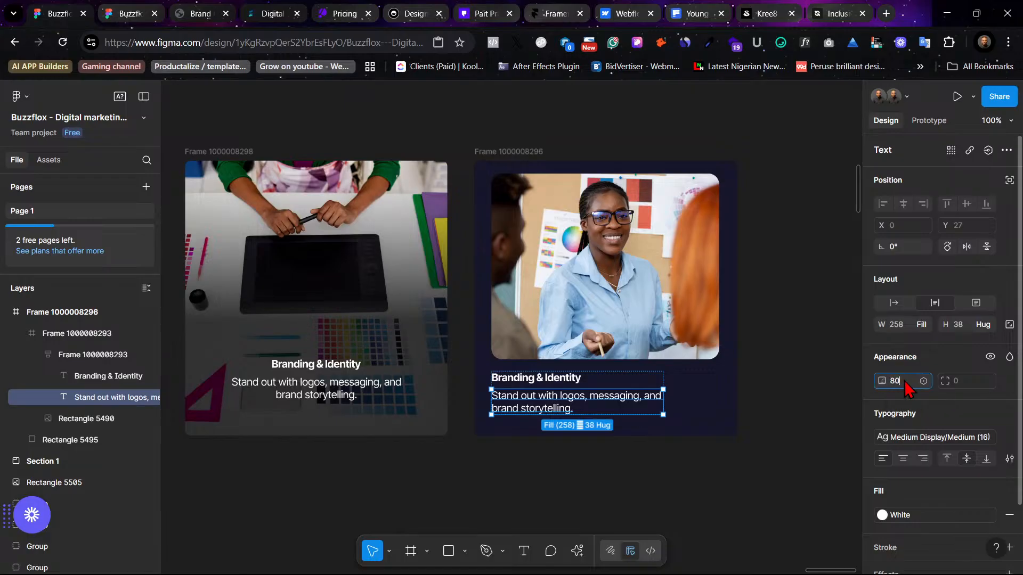
pyautogui.press('Return')
pyautogui.click(904, 384)
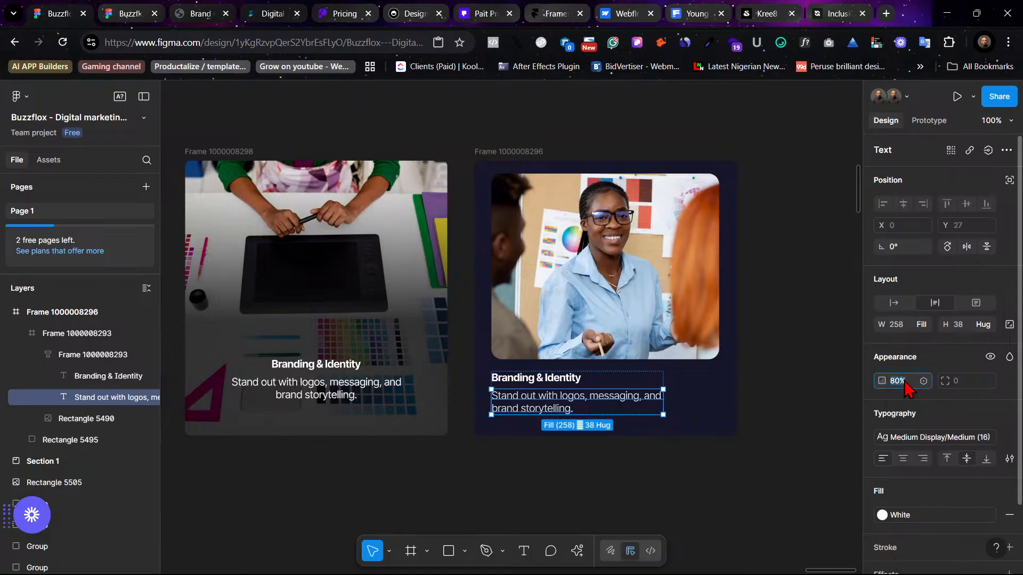
pyautogui.press('Return')
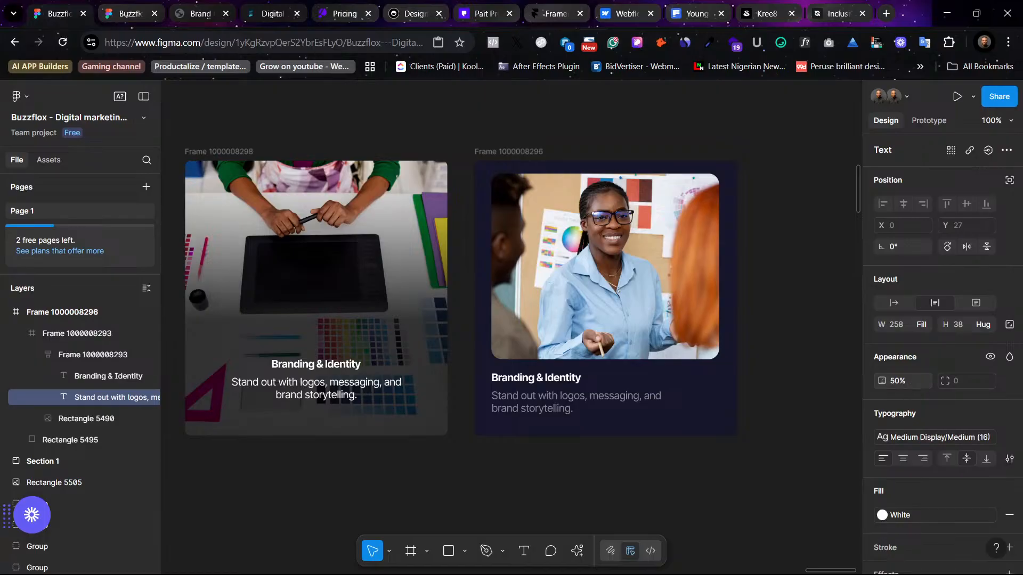
pyautogui.click(756, 272)
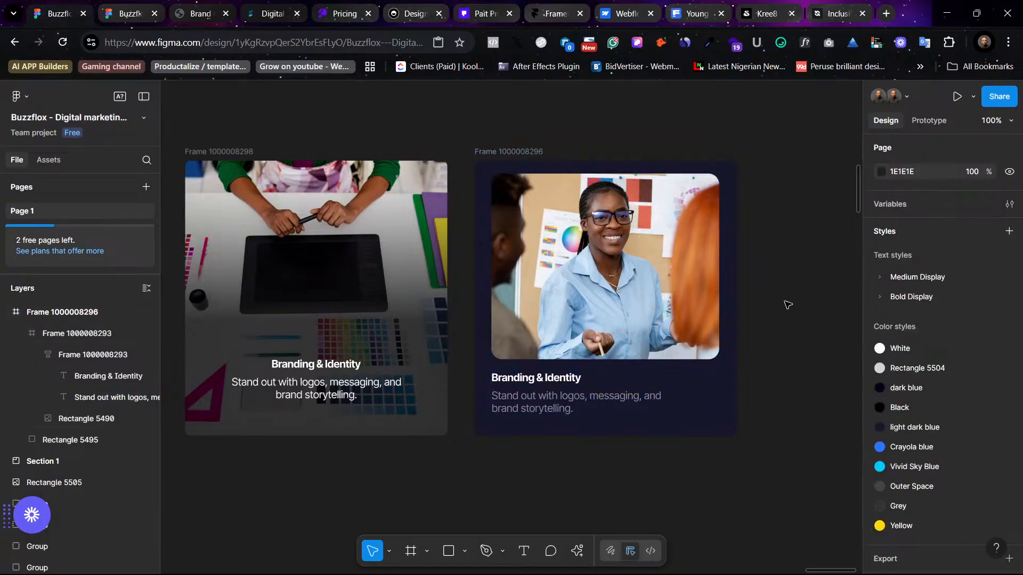
# Step: Duplicate the Website page frame with the blue hero and place the copy beyond the two standalone sample cards
pyautogui.click(516, 155)
pyautogui.press('-')
pyautogui.press('-')
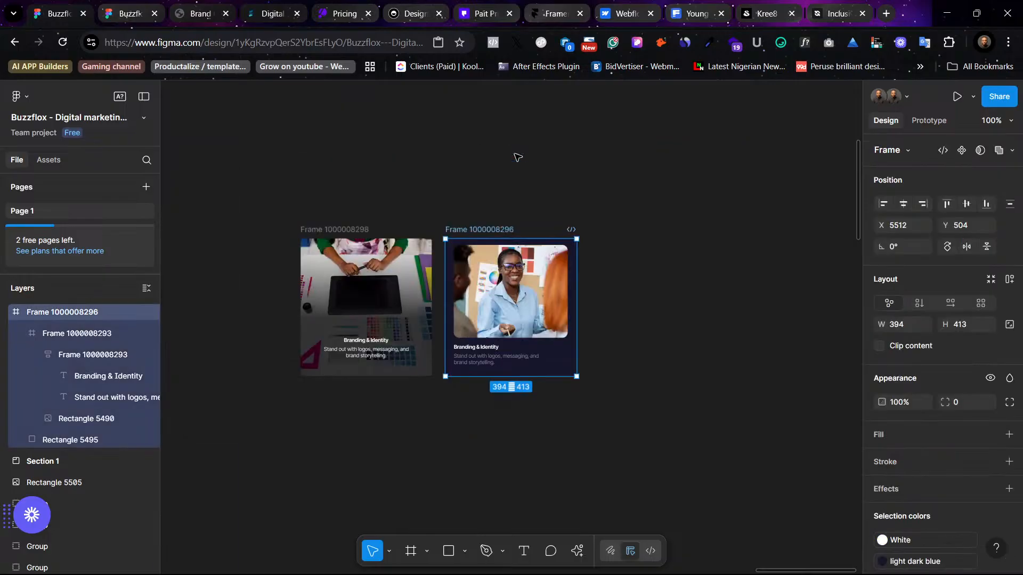
pyautogui.hscroll(-2, 319, 171)
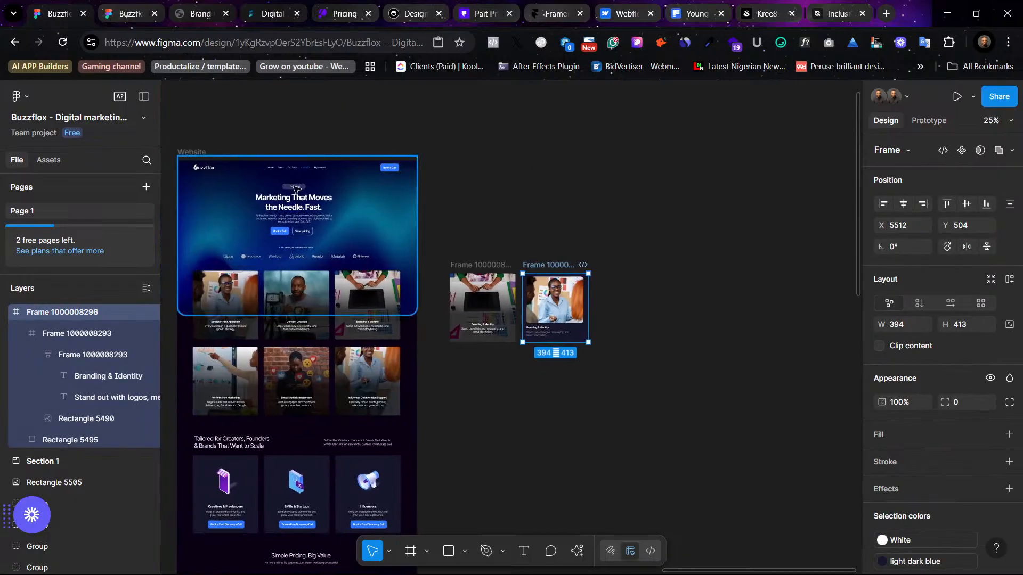
pyautogui.click(200, 156)
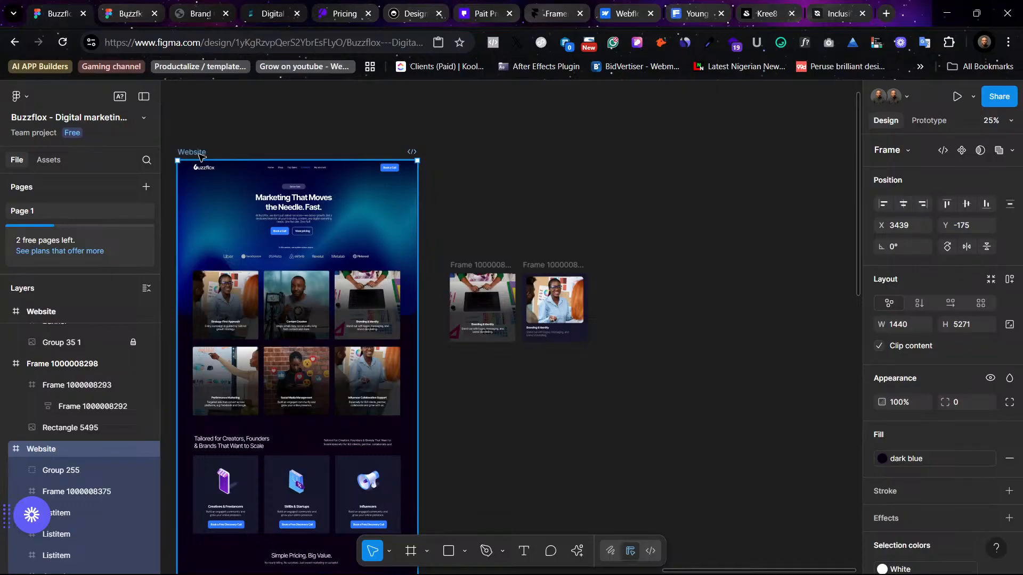
pyautogui.hotkey('ctrl', 'd')
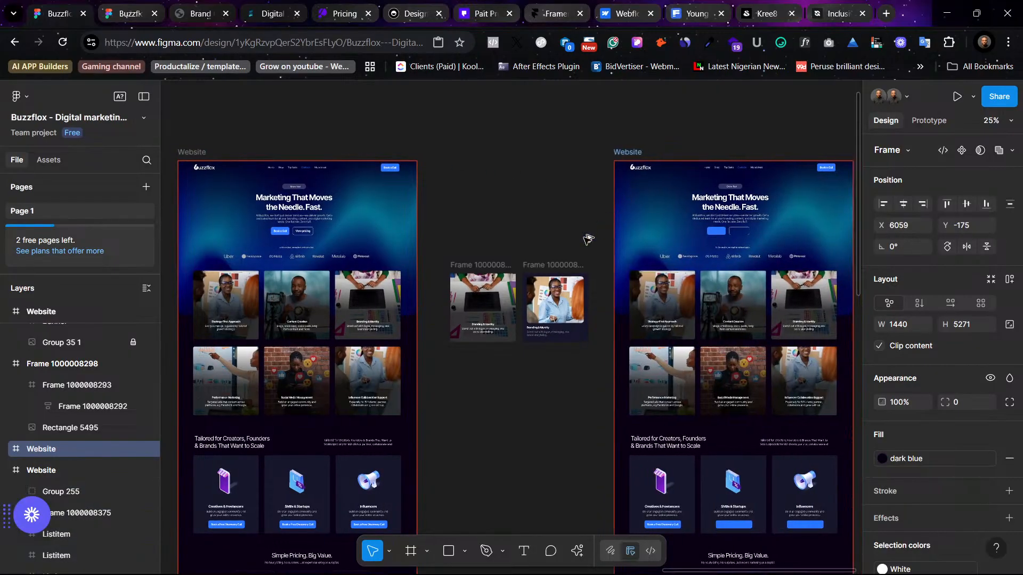
# Step: Copy the standalone dark blue card and paste it to replace the first service card in the duplicated Website page
pyautogui.click(543, 267)
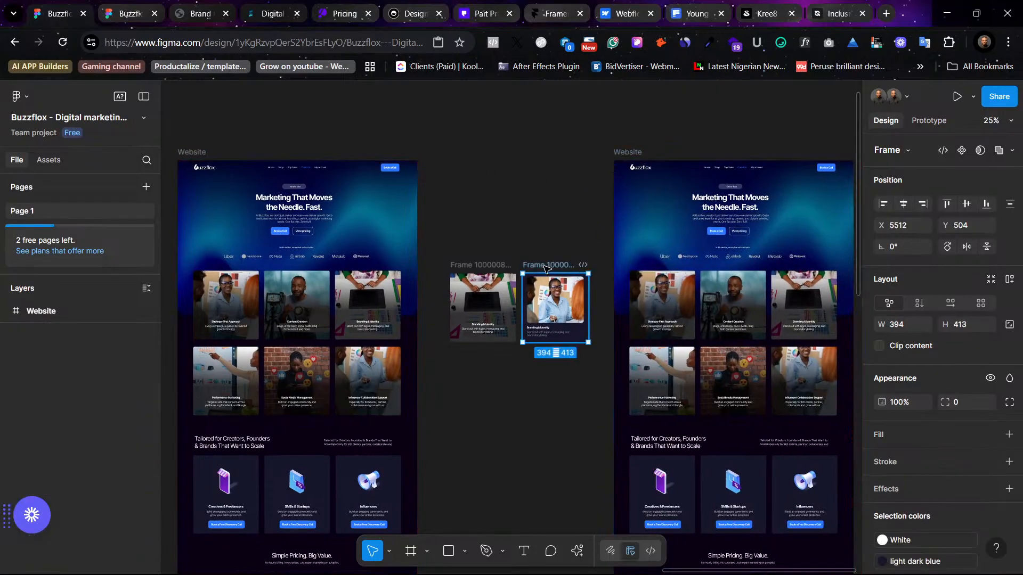
pyautogui.keyDown('ctrl'); pyautogui.click(665, 287); pyautogui.keyUp('ctrl')
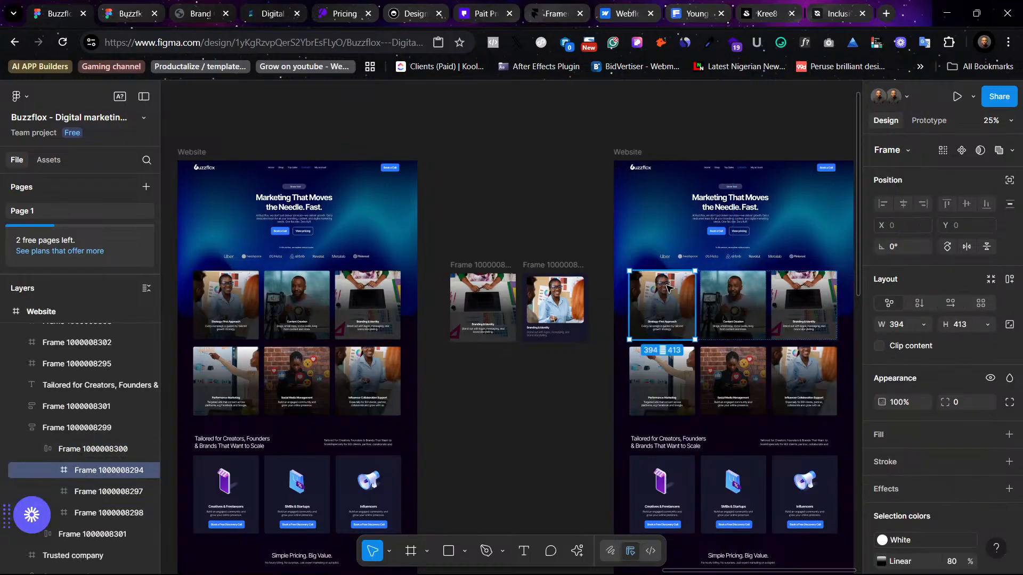
pyautogui.rightClick(670, 289)
pyautogui.click(731, 178)
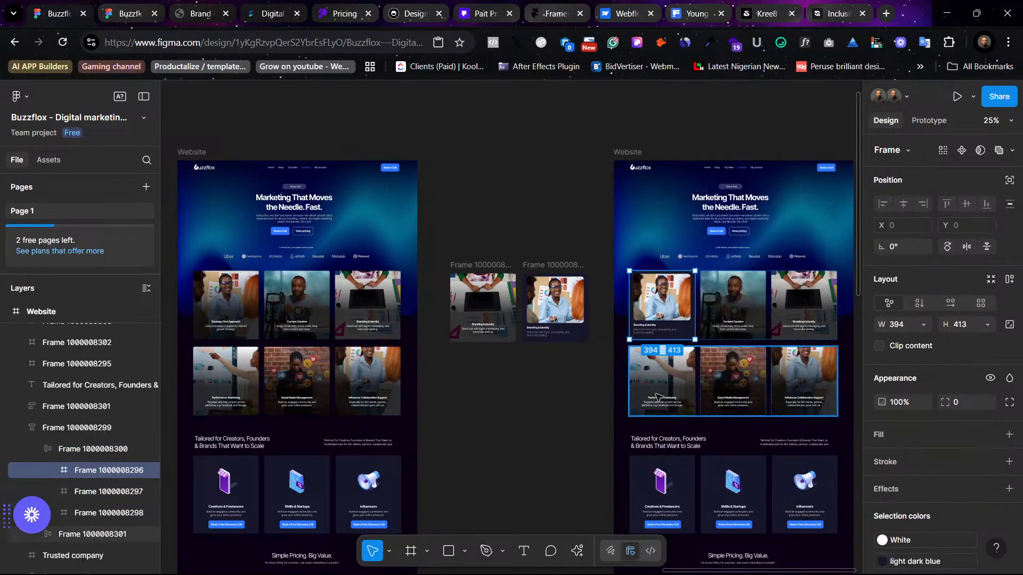
pyautogui.click(566, 434)
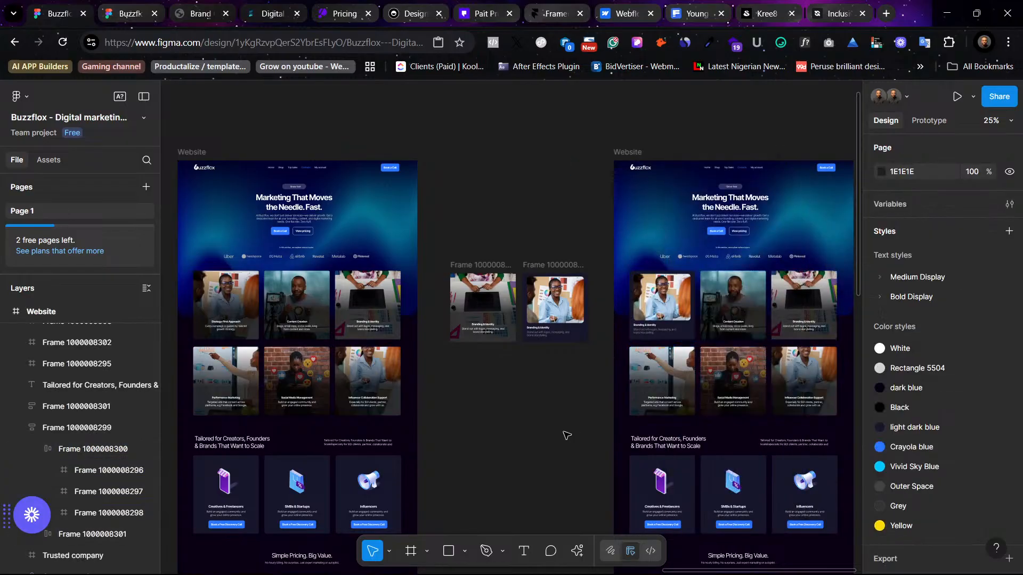
pyautogui.click(675, 298)
pyautogui.hotkey('shift', '2')
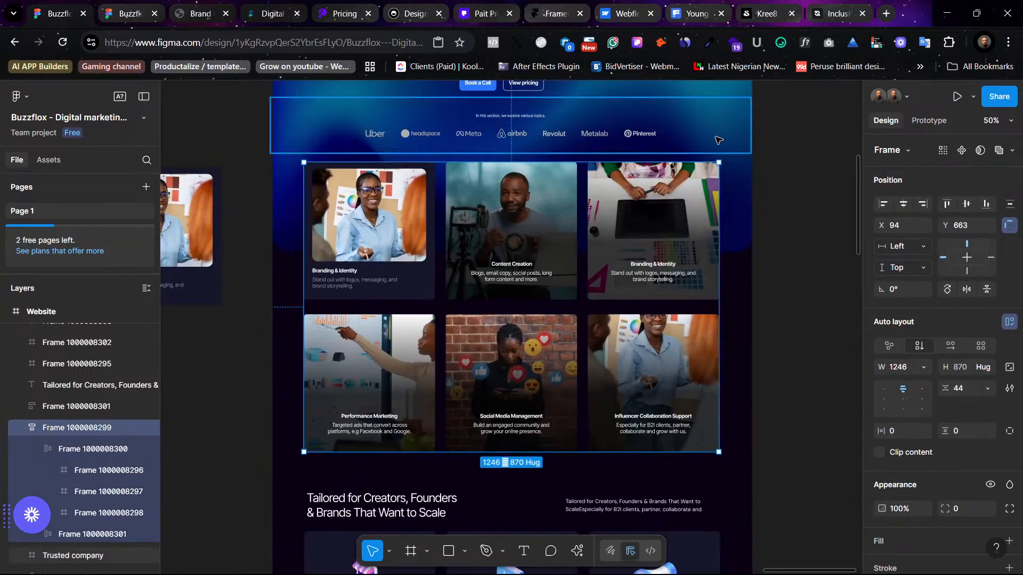
# Step: Inspect the text settings of the description and title in the upper row's third card
pyautogui.click(792, 221)
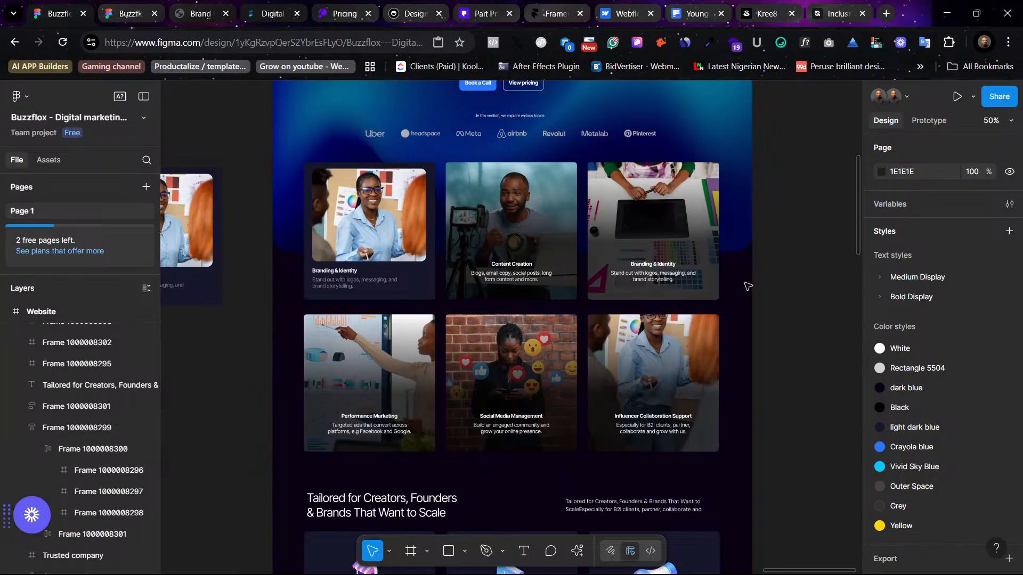
pyautogui.doubleClick(666, 277)
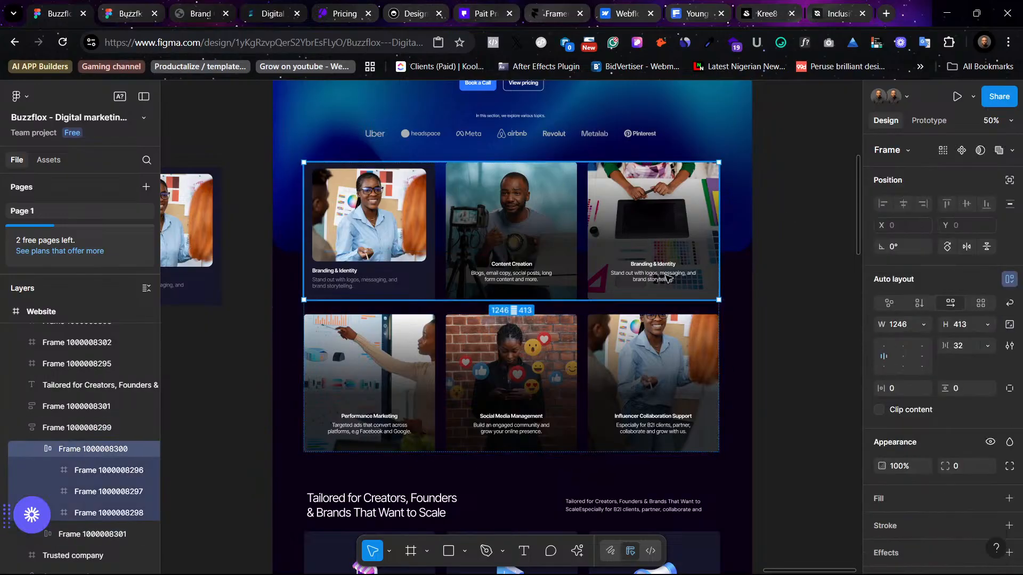
pyautogui.doubleClick(665, 277)
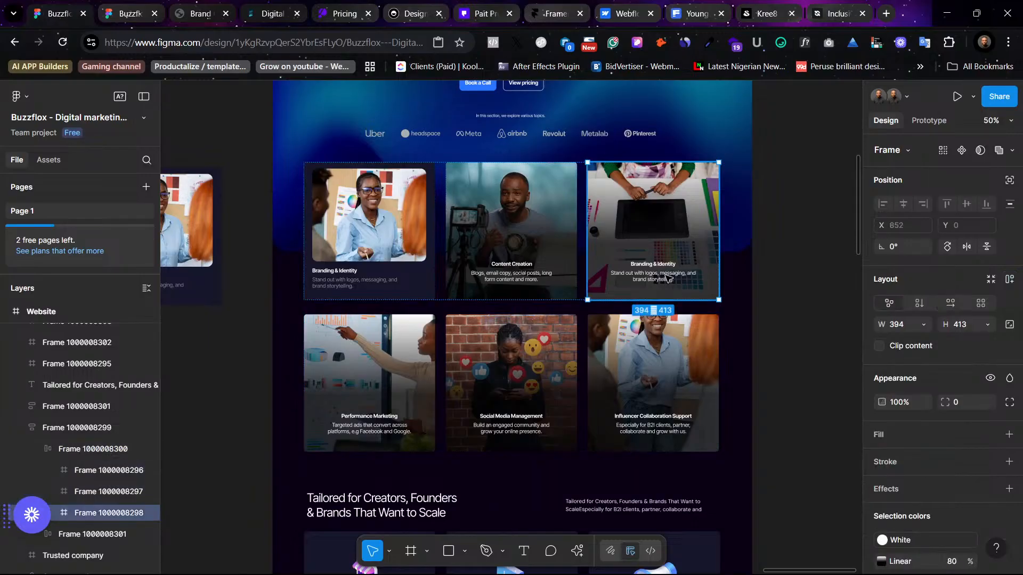
pyautogui.doubleClick(666, 277)
pyautogui.doubleClick(666, 277)
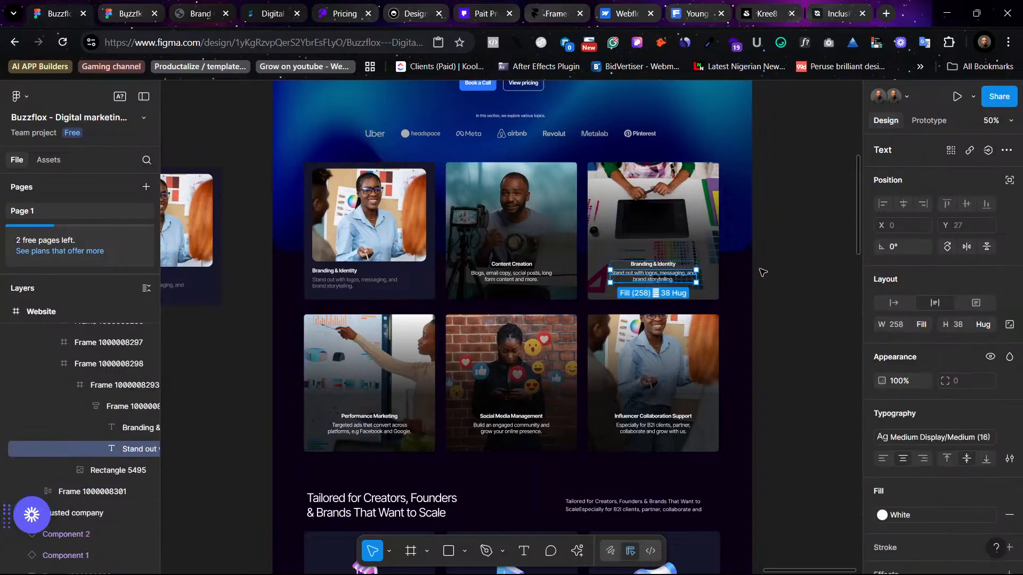
pyautogui.click(695, 263)
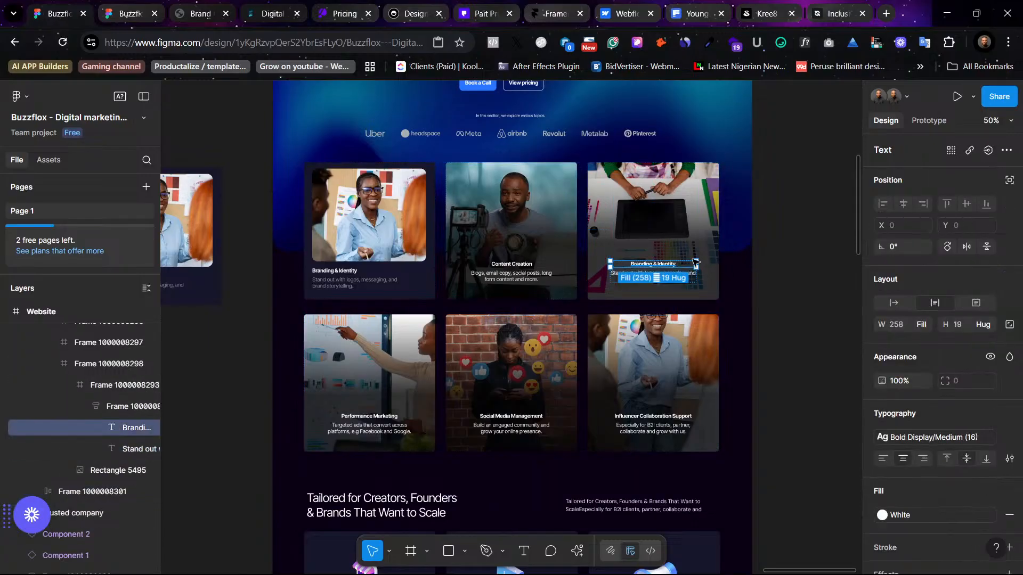
pyautogui.click(745, 259)
# Step: Change the background rectangle fill of the first Branding & Identity card in the Website frame to White
pyautogui.hscroll(-5, 514, 265)
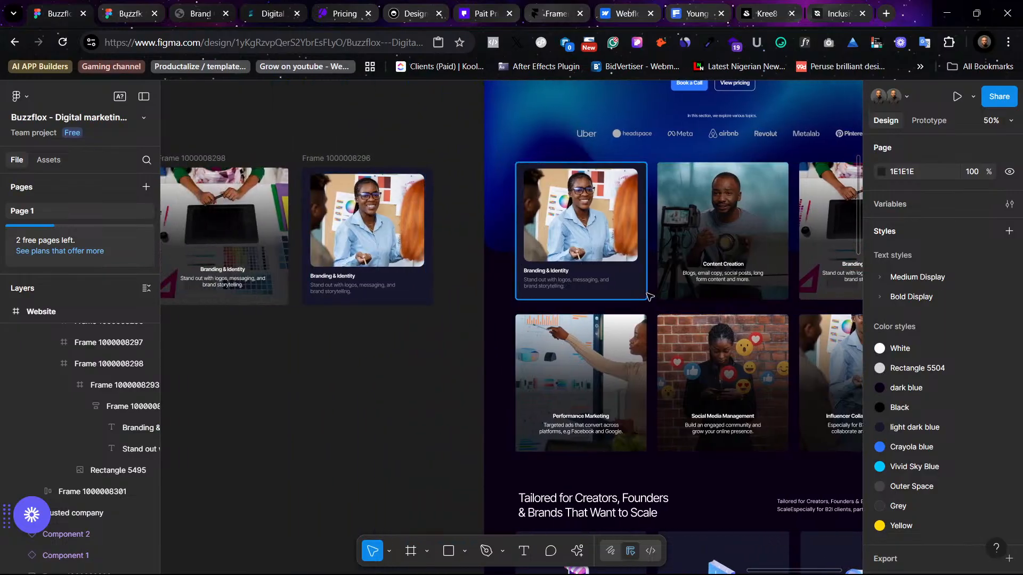
pyautogui.click(641, 293)
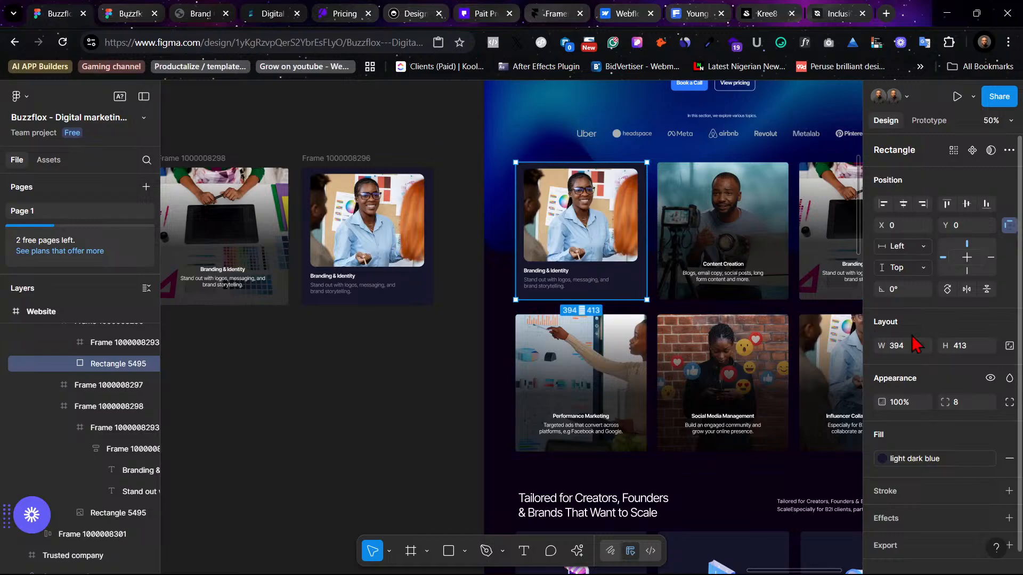
pyautogui.click(882, 459)
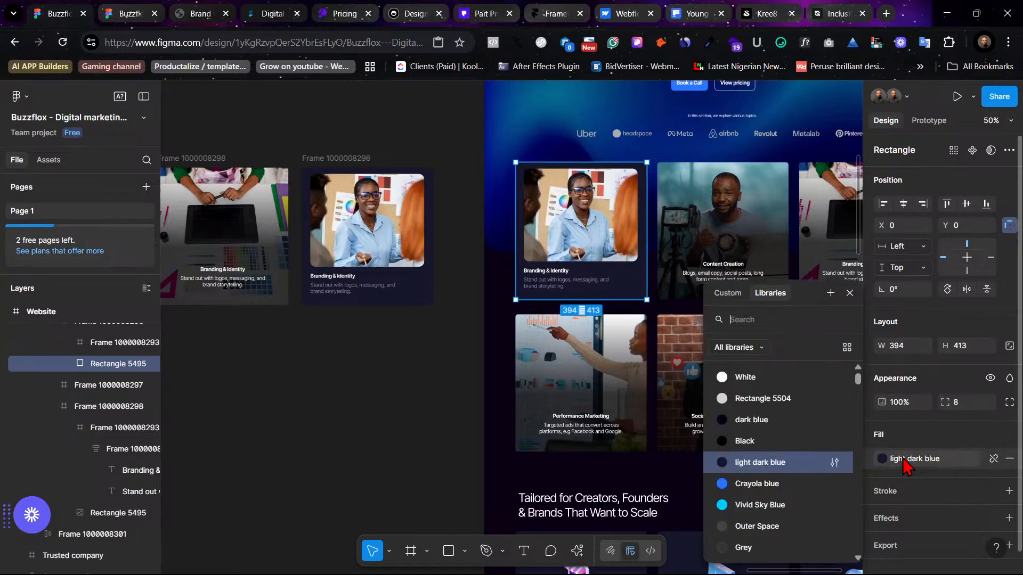
pyautogui.click(778, 385)
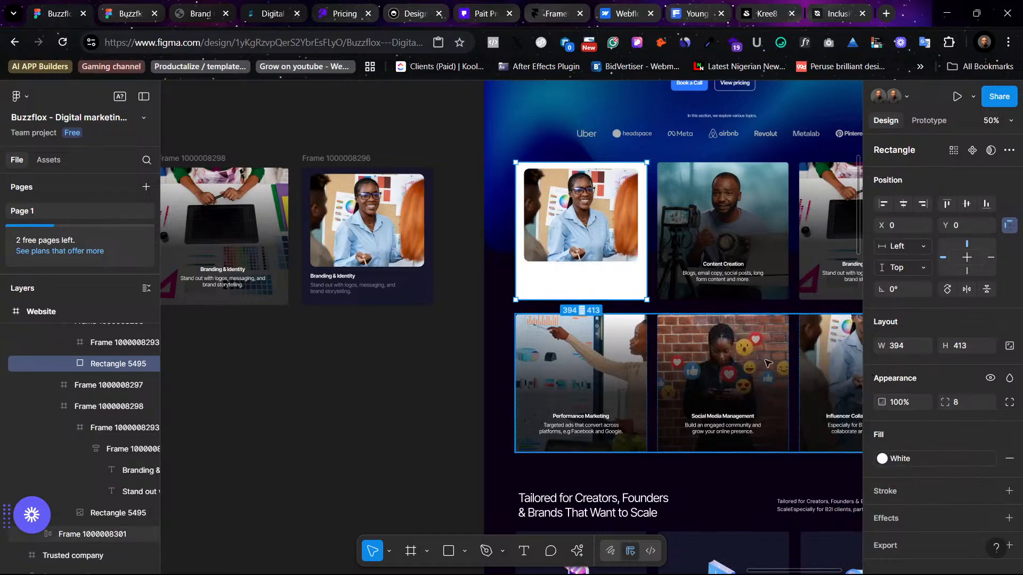
# Step: Set the description text of the white Branding & Identity card to the Black color style
pyautogui.doubleClick(582, 281)
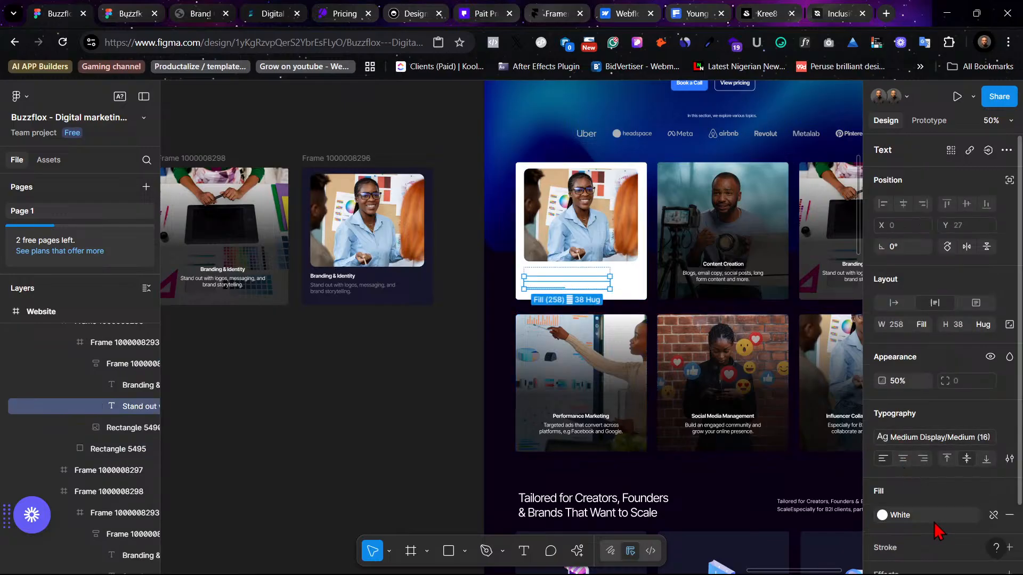
pyautogui.click(923, 520)
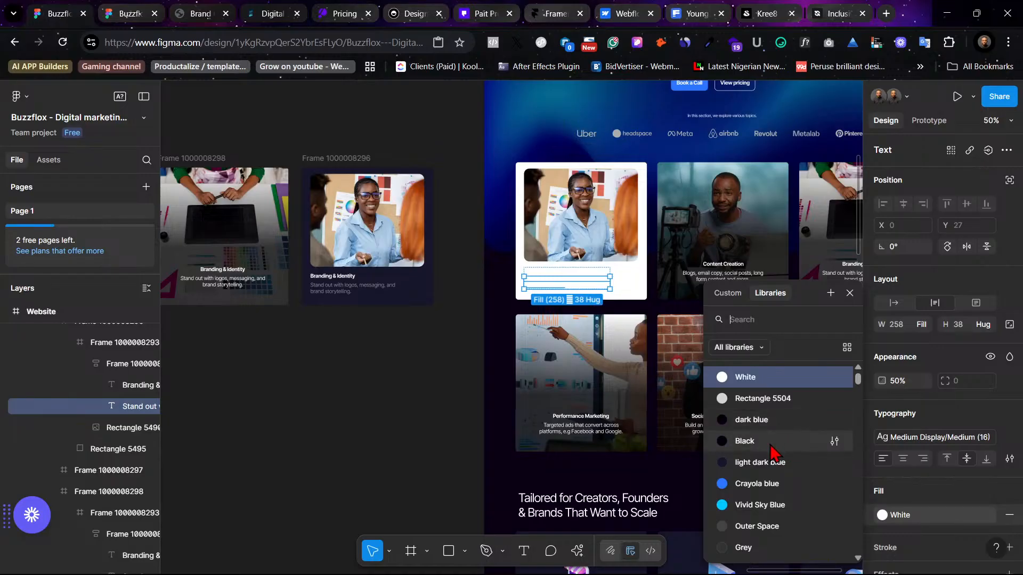
pyautogui.scroll(-3, 775, 457)
pyautogui.scroll(3, 775, 457)
pyautogui.click(770, 446)
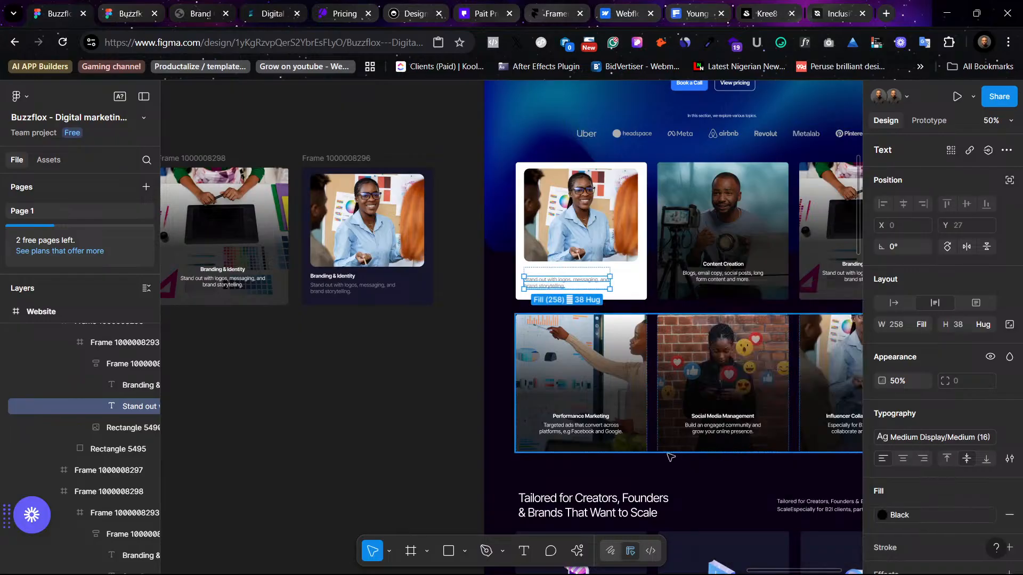
# Step: Set the title text of the white Branding & Identity card to the Black color style
pyautogui.click(560, 271)
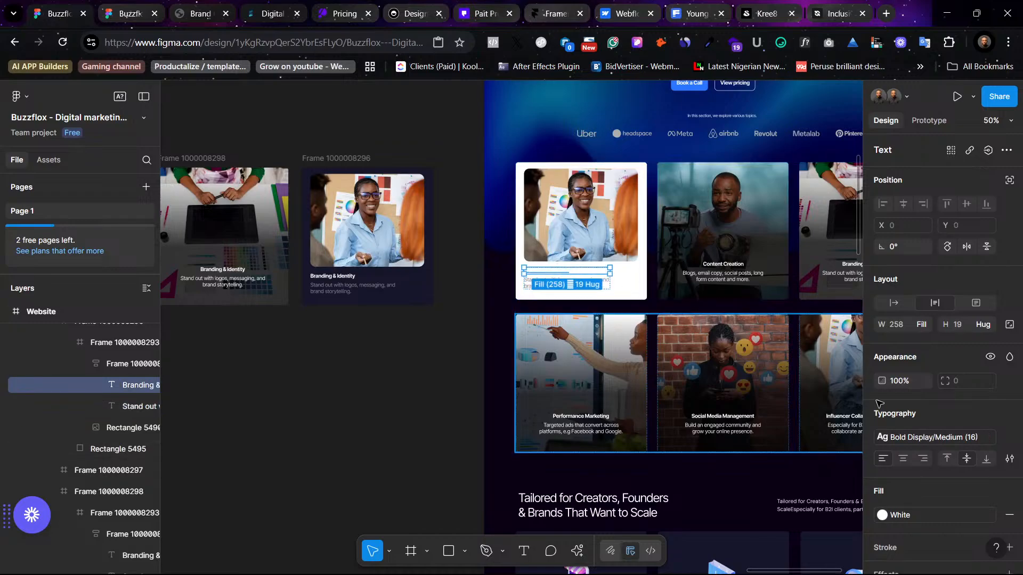
pyautogui.click(906, 517)
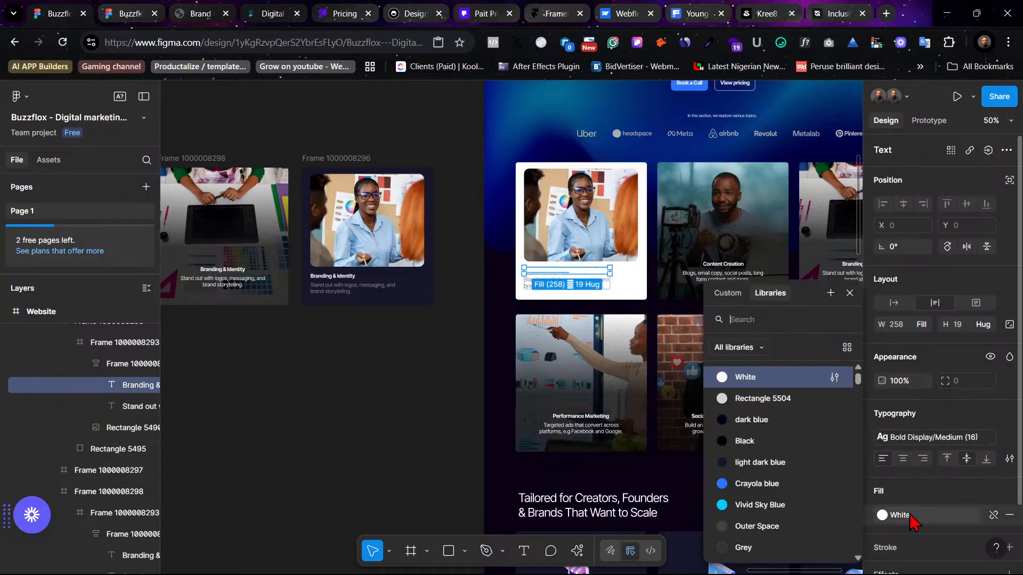
pyautogui.click(745, 441)
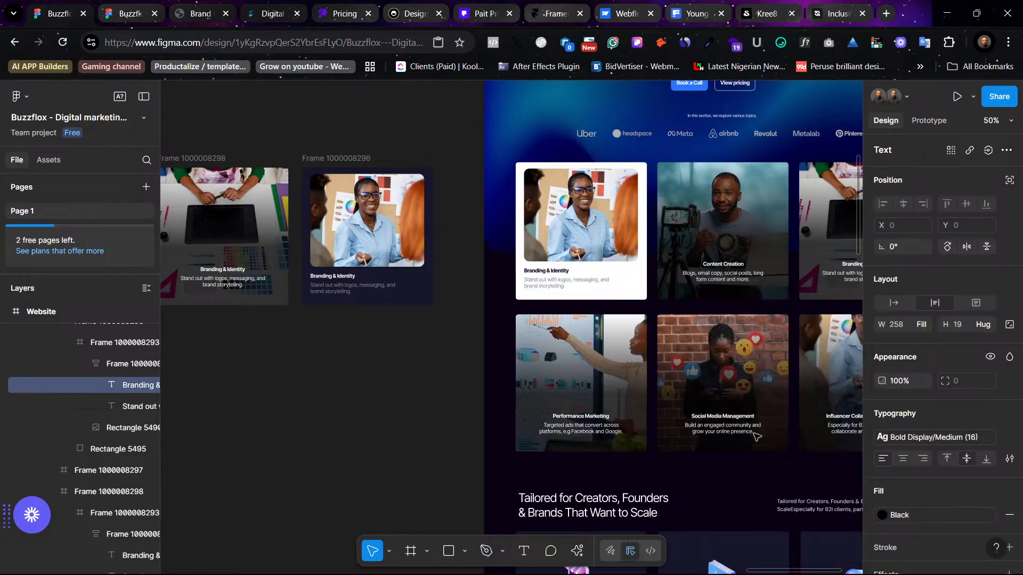
pyautogui.click(465, 382)
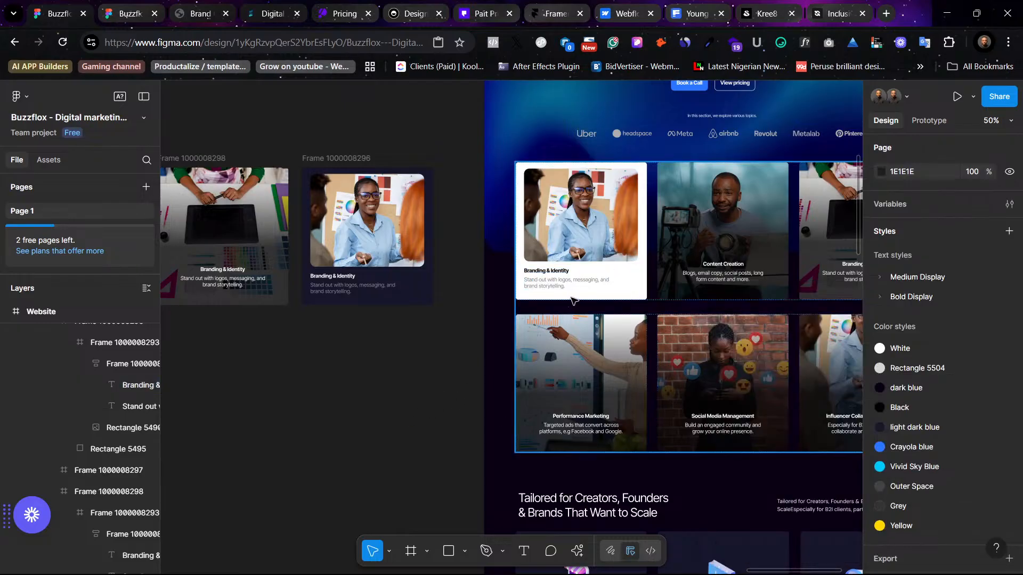
# Step: Delete the Website frame containing the hero section and service cards from the canvas
pyautogui.hscroll(5, 831, 477)
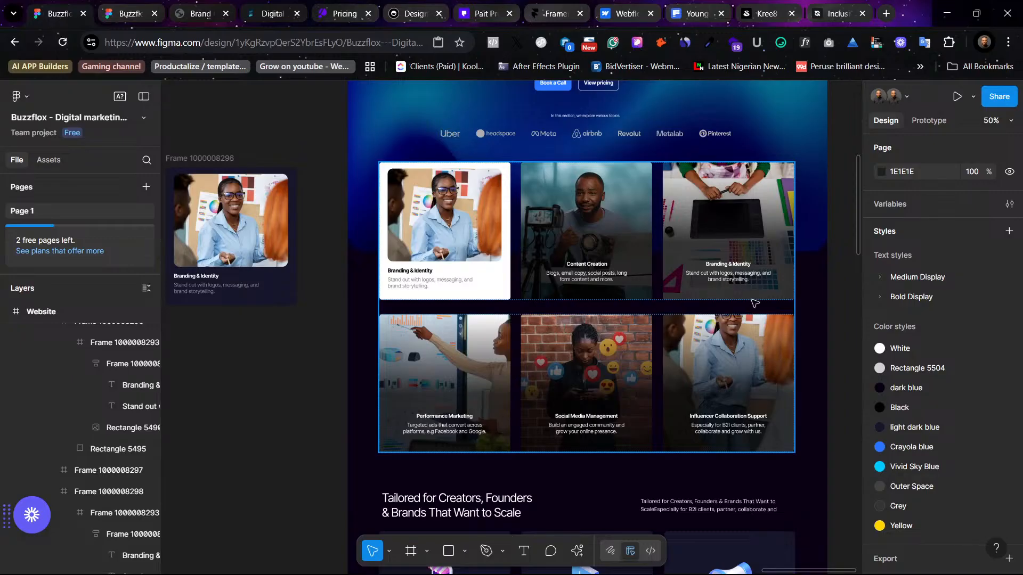
pyautogui.scroll(3, 815, 341)
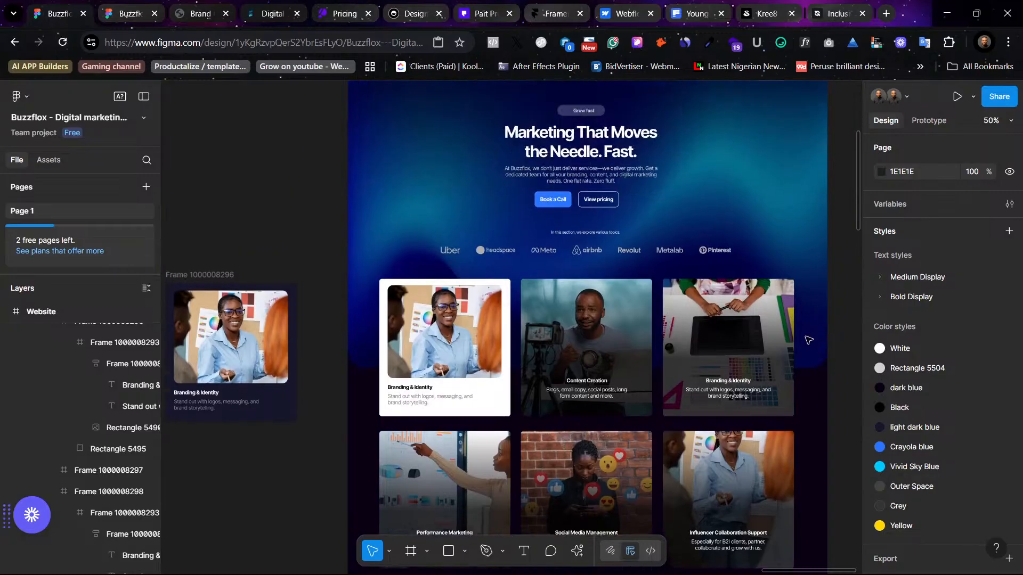
pyautogui.hscroll(-3, 806, 337)
pyautogui.scroll(3, 539, 213)
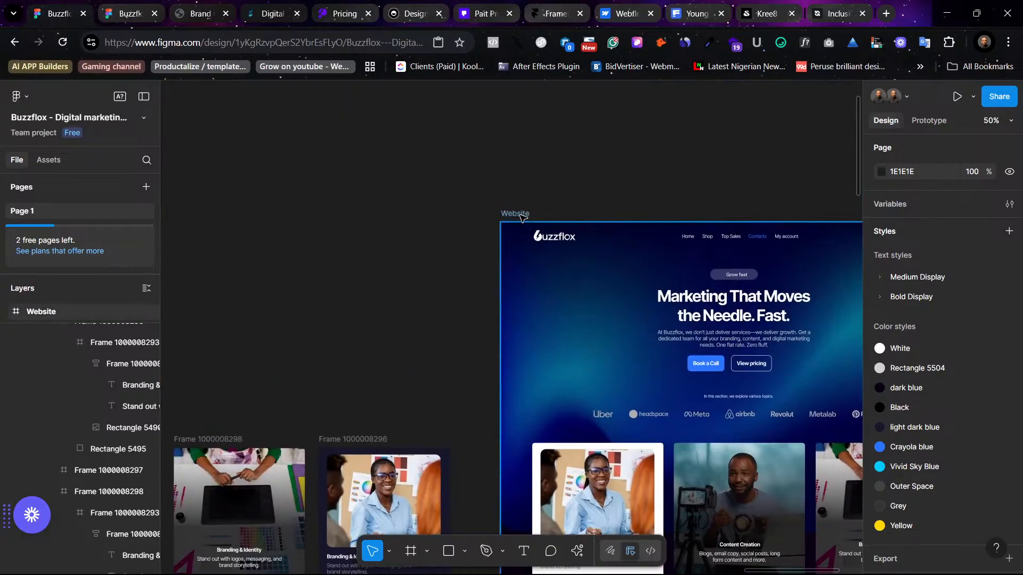
pyautogui.click(520, 215)
pyautogui.press('Delete')
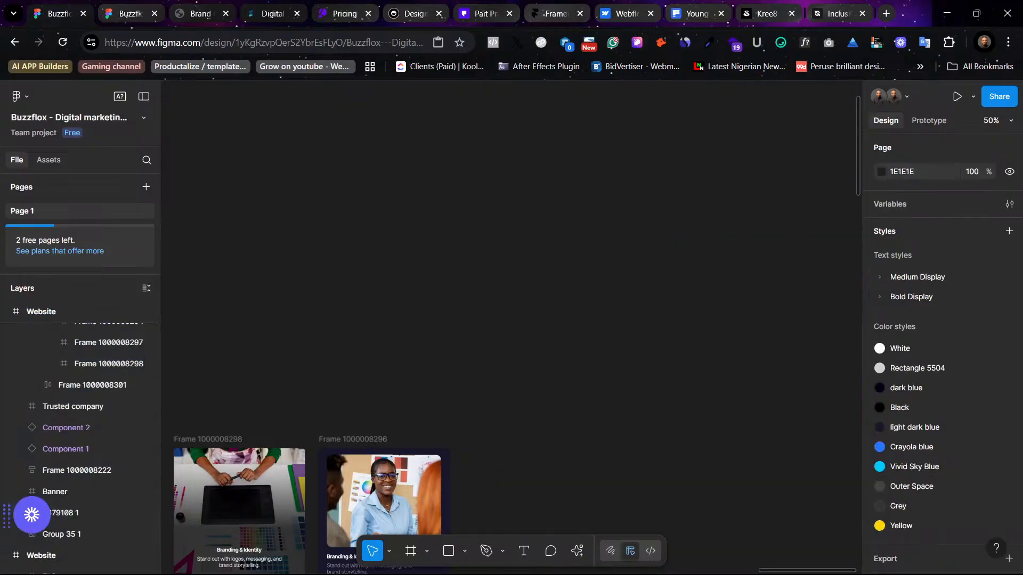
# Step: Open a new browser tab, ready for entering a web address
pyautogui.click(887, 13)
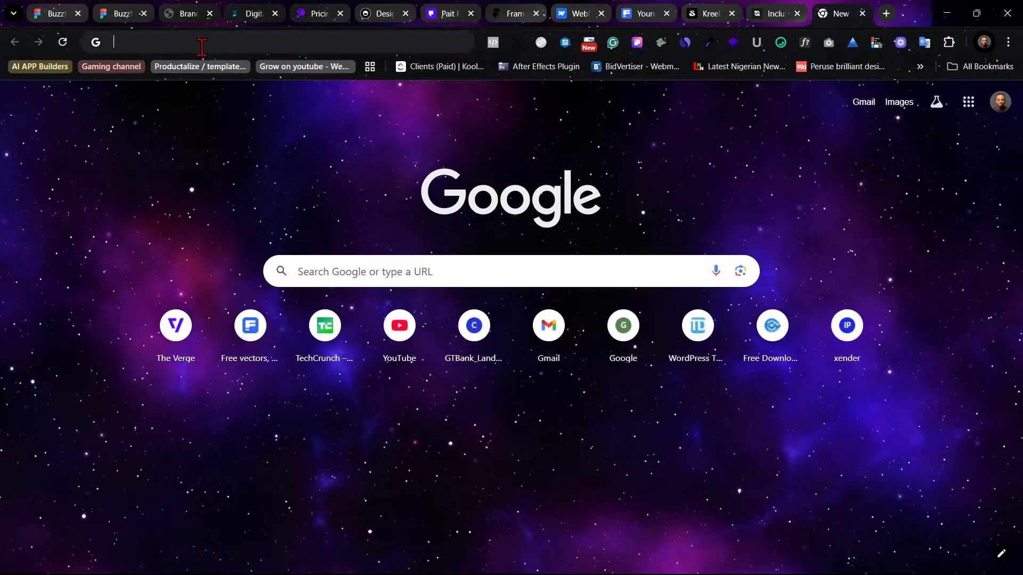
pyautogui.click(202, 45)
pyautogui.write('be')
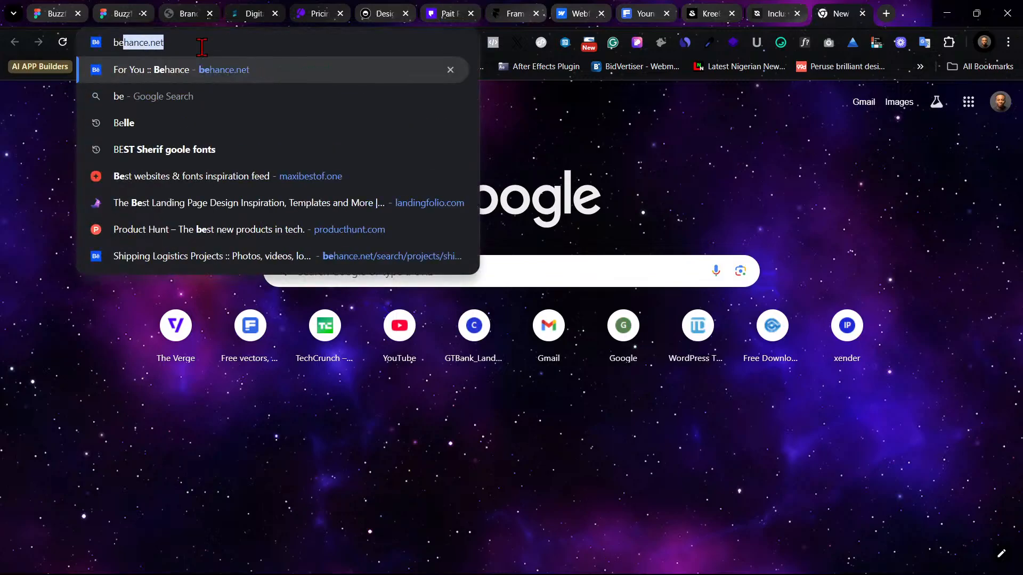
pyautogui.press('BackSpace')
pyautogui.press('BackSpace')
pyautogui.press('BackSpace')
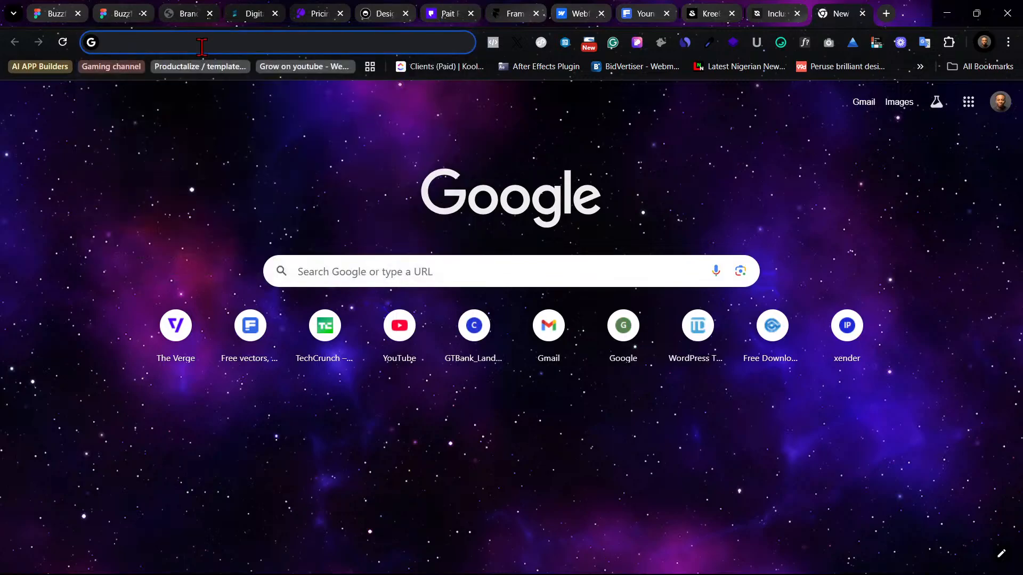
# Step: Go to dribbble.com and search its shots for "card designs"
pyautogui.write('dribble')
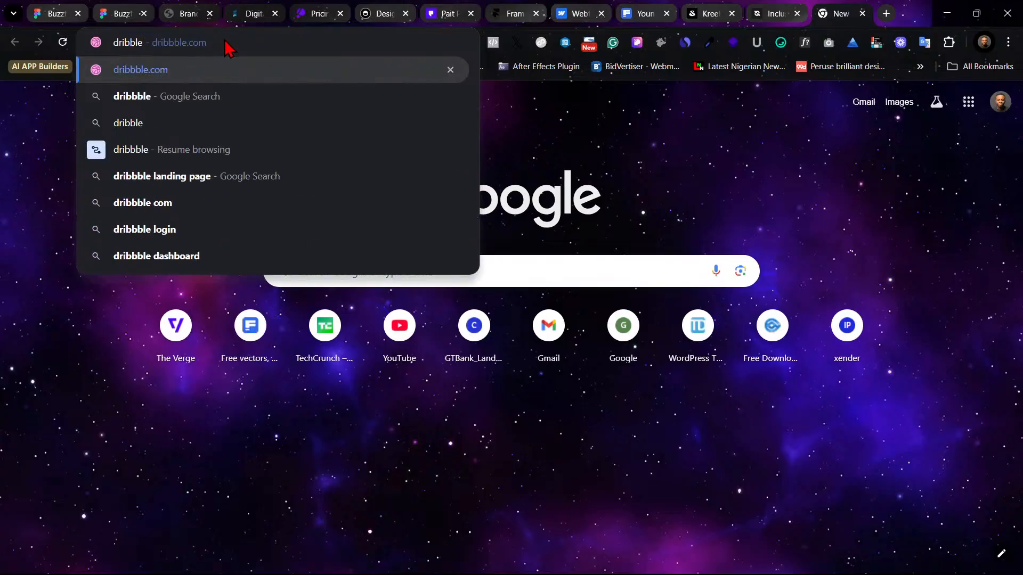
pyautogui.press('Return')
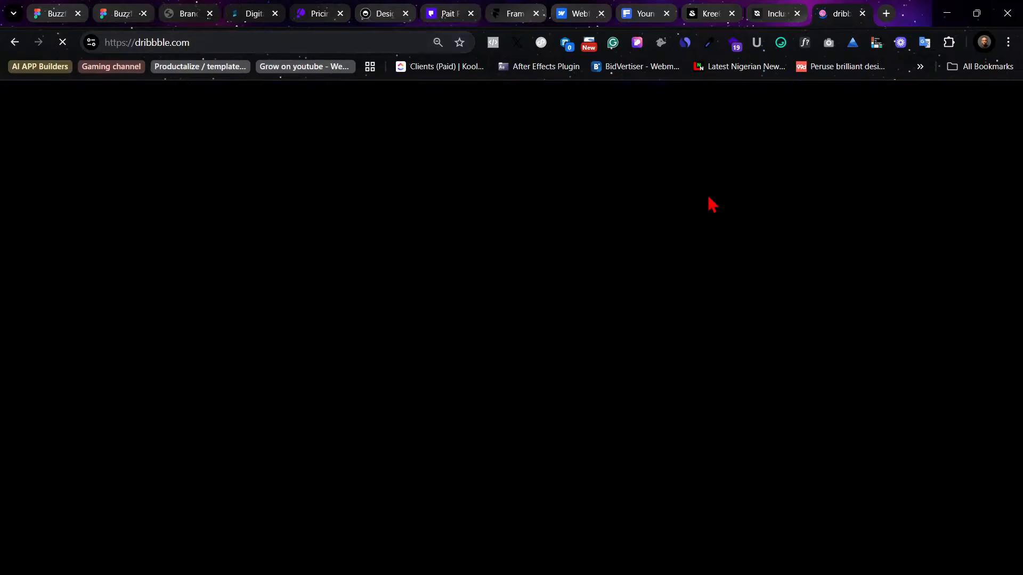
pyautogui.scroll(-5, 737, 373)
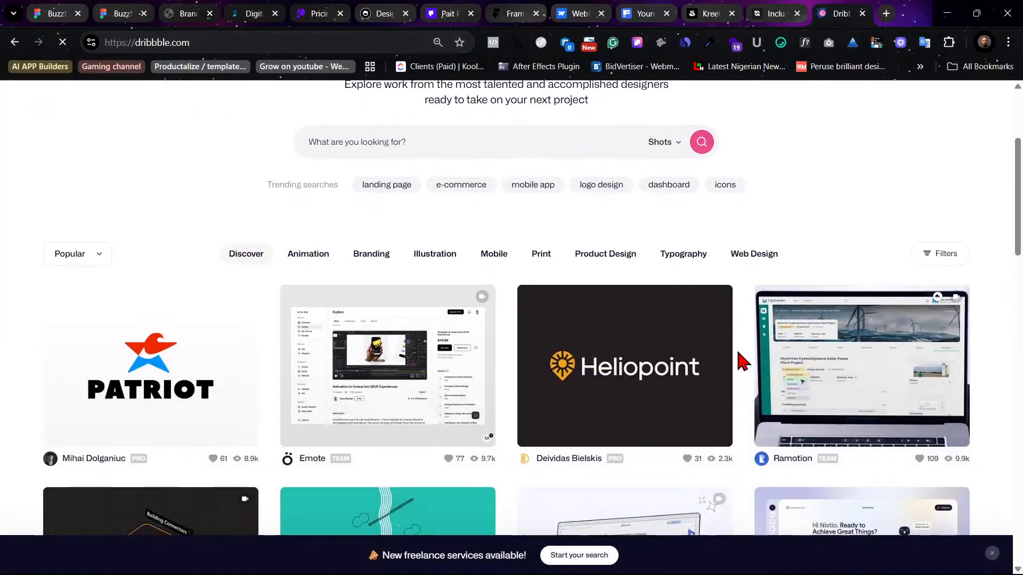
pyautogui.scroll(3, 395, 182)
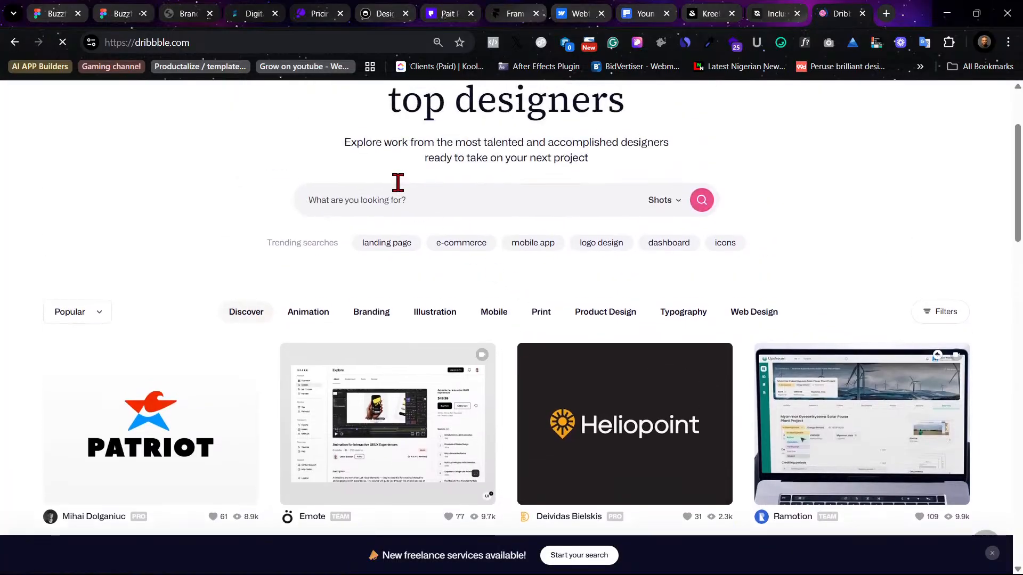
pyautogui.write('car')
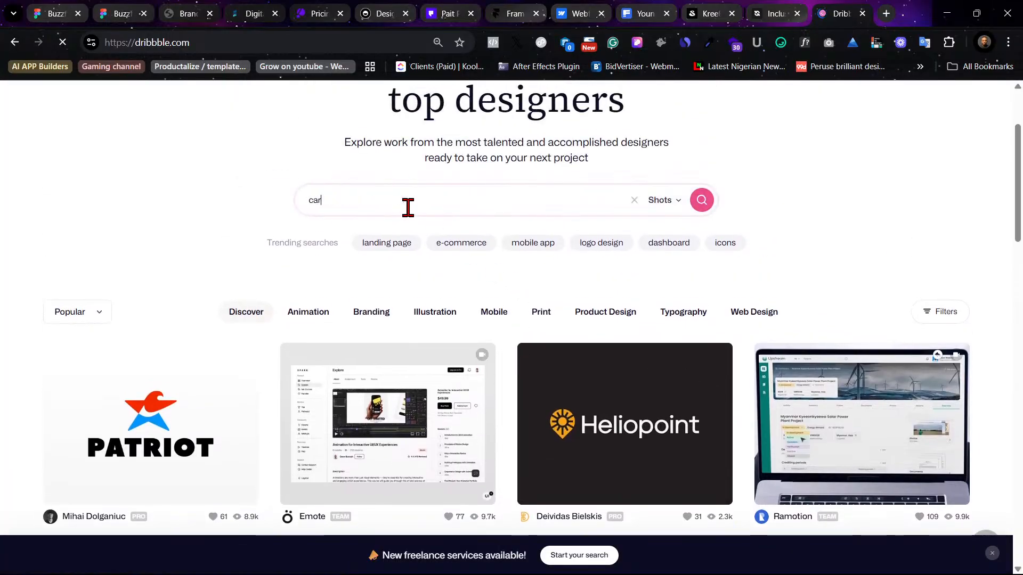
pyautogui.write('d designs')
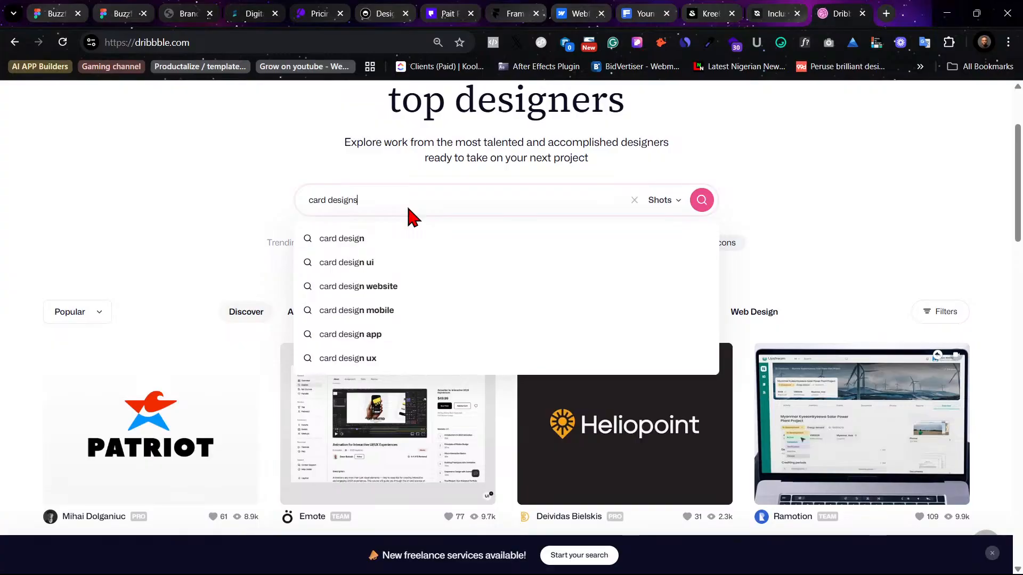
pyautogui.press('Return')
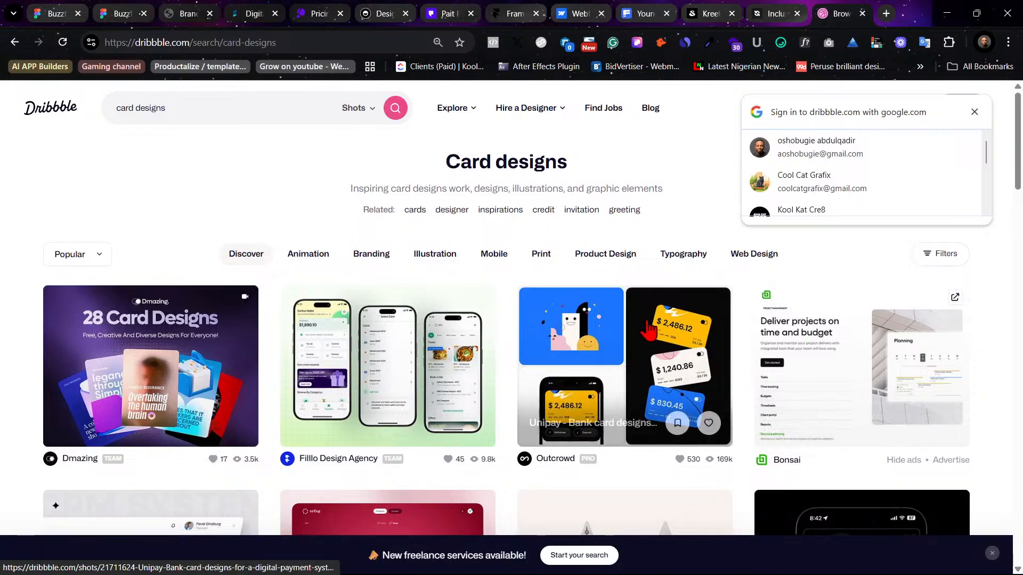
# Step: Look through the card design search results on Dribbble and examine the Cardino card design toolkit shot
pyautogui.scroll(-4, 642, 328)
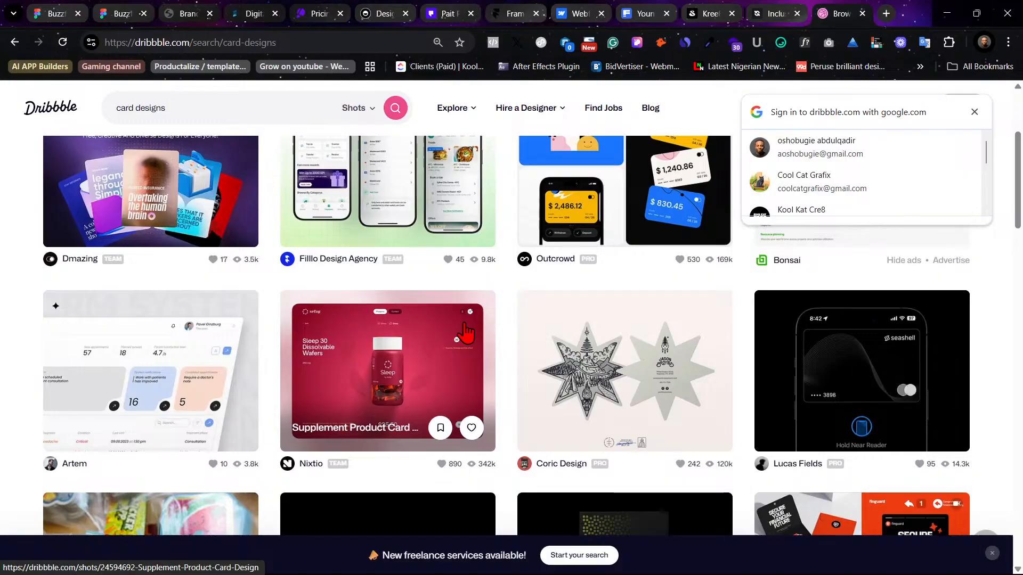
pyautogui.scroll(-6, 464, 324)
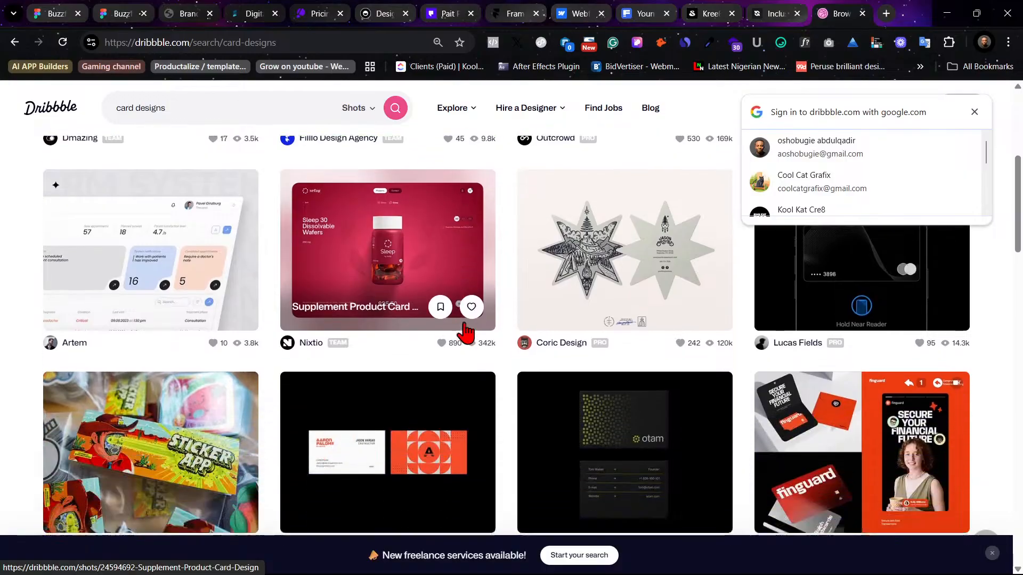
pyautogui.scroll(-6, 464, 330)
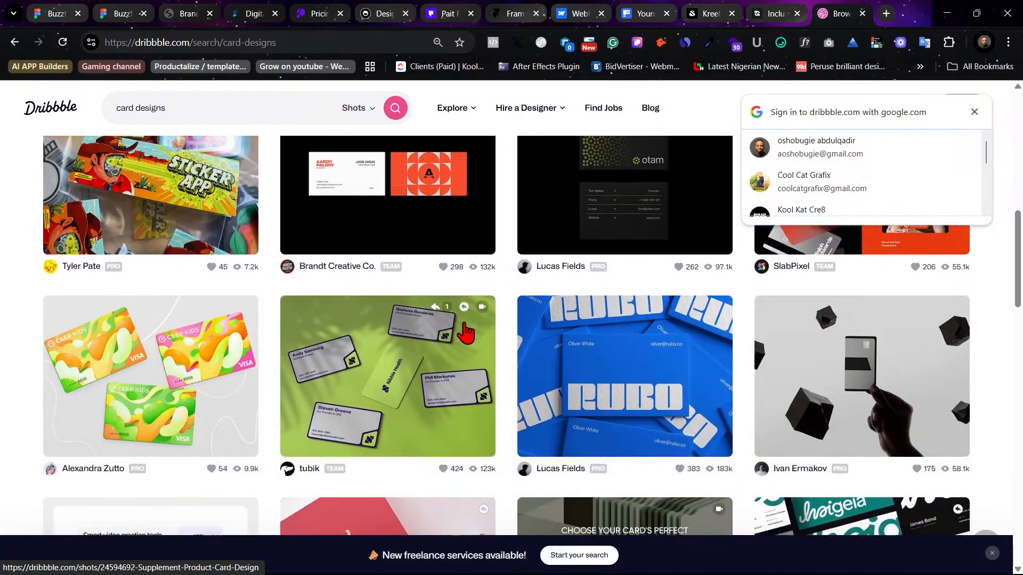
pyautogui.scroll(-1, 464, 331)
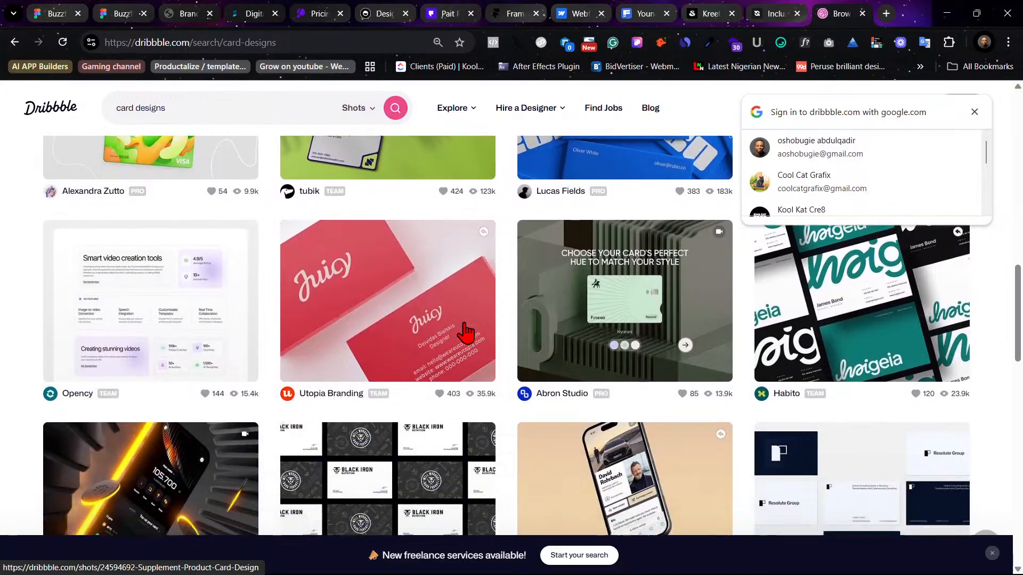
pyautogui.scroll(-2, 465, 331)
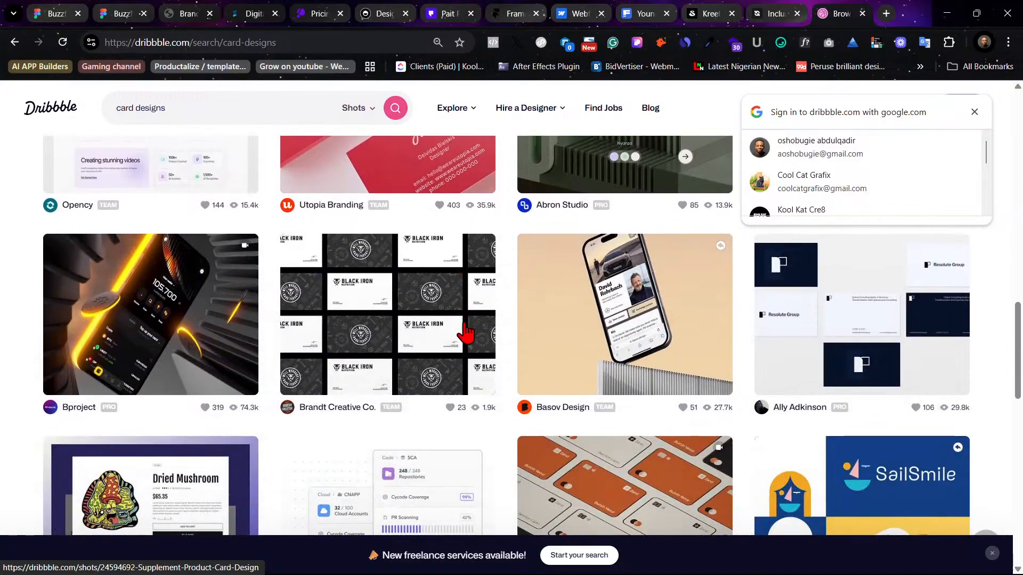
pyautogui.scroll(-11, 465, 331)
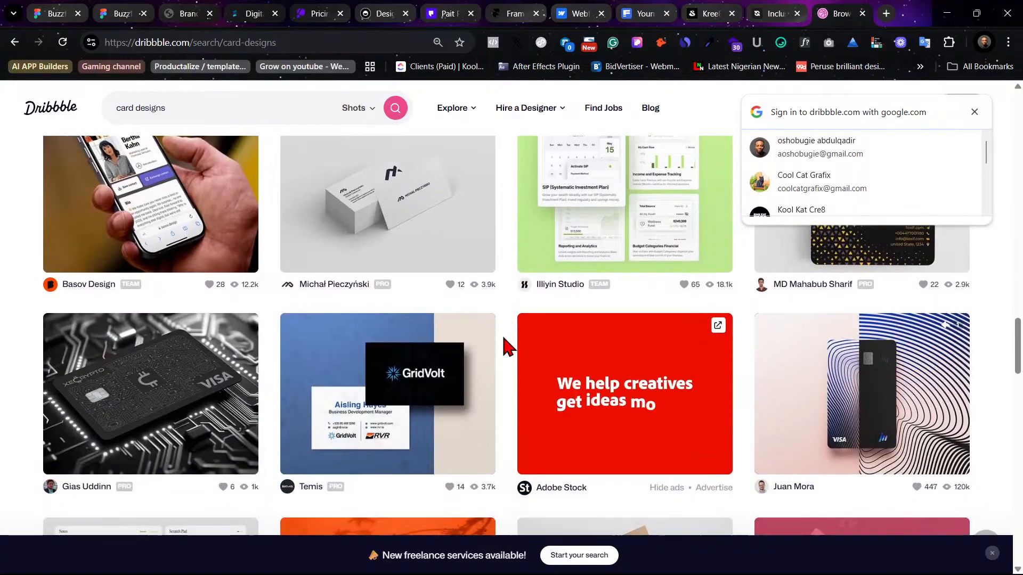
pyautogui.scroll(-4, 504, 347)
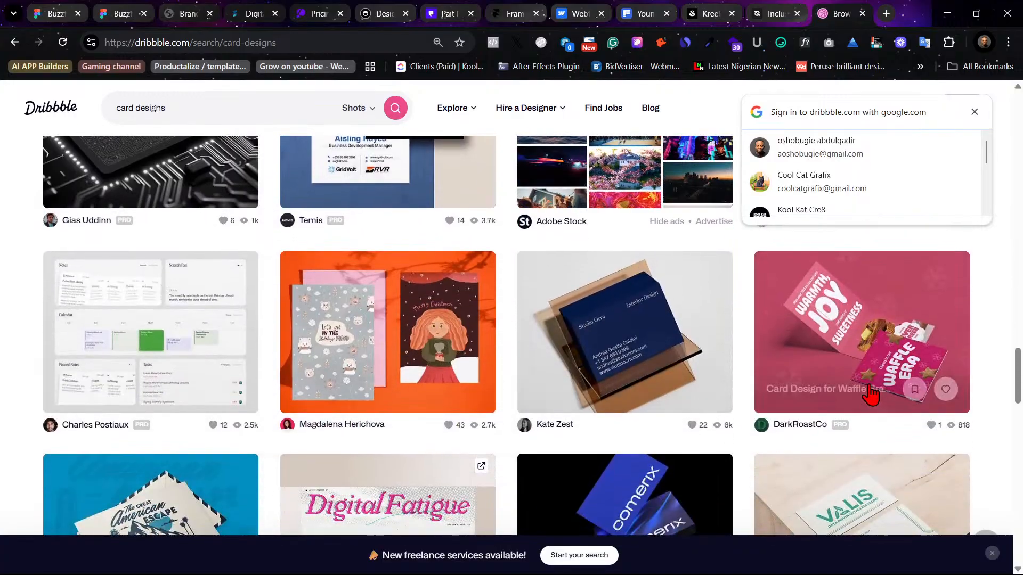
pyautogui.moveTo(1019, 366); pyautogui.dragTo(1005, 131)
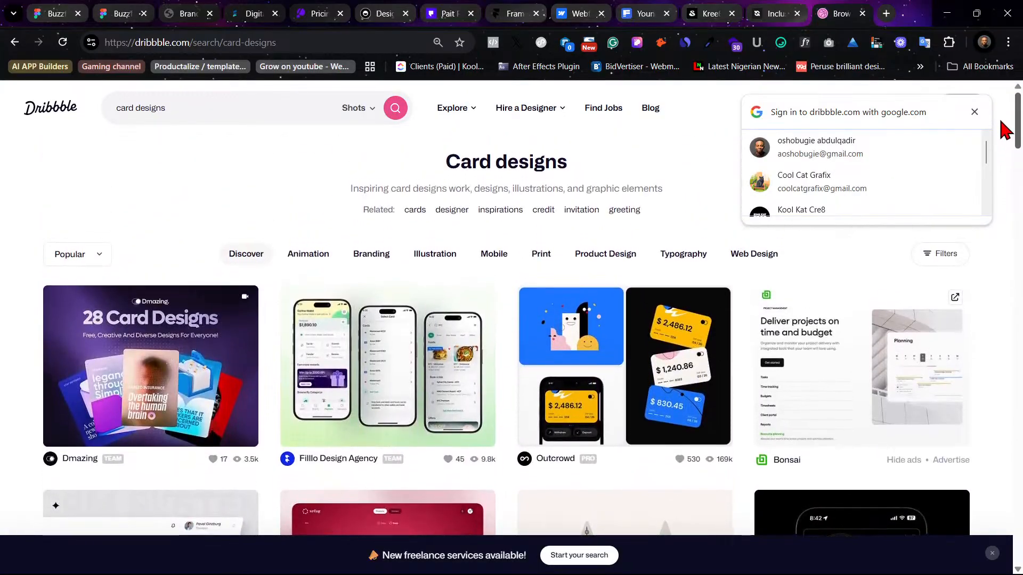
pyautogui.click(172, 369)
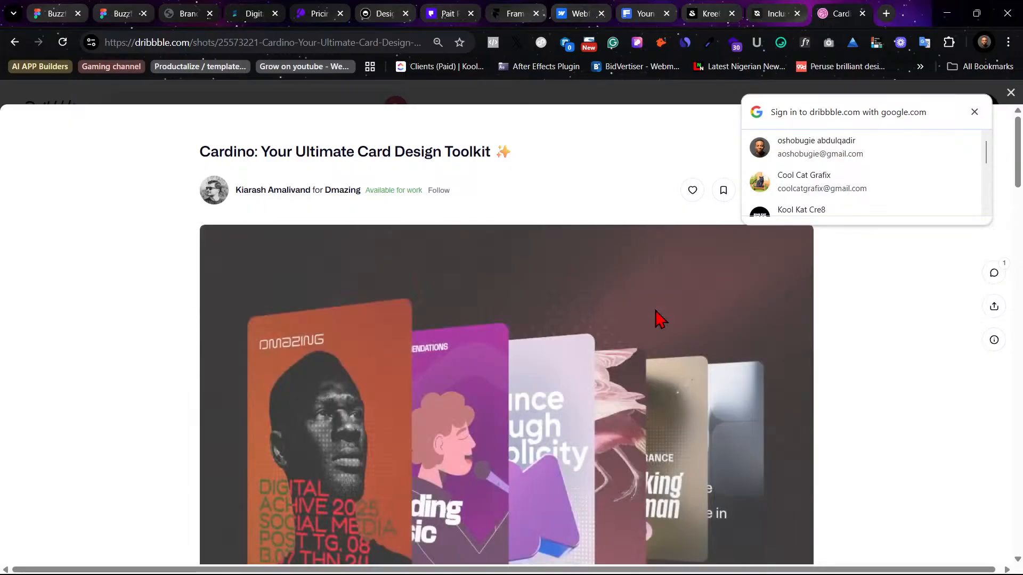
pyautogui.scroll(-1, 525, 354)
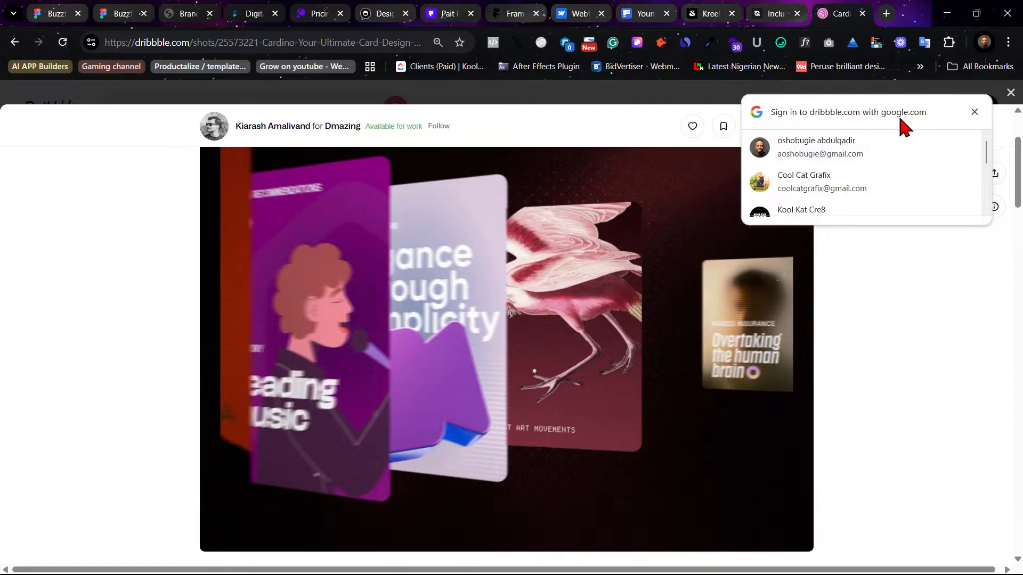
# Step: Switch to the Buzzflox prototype preview in Figma and view its service cards
pyautogui.click(53, 13)
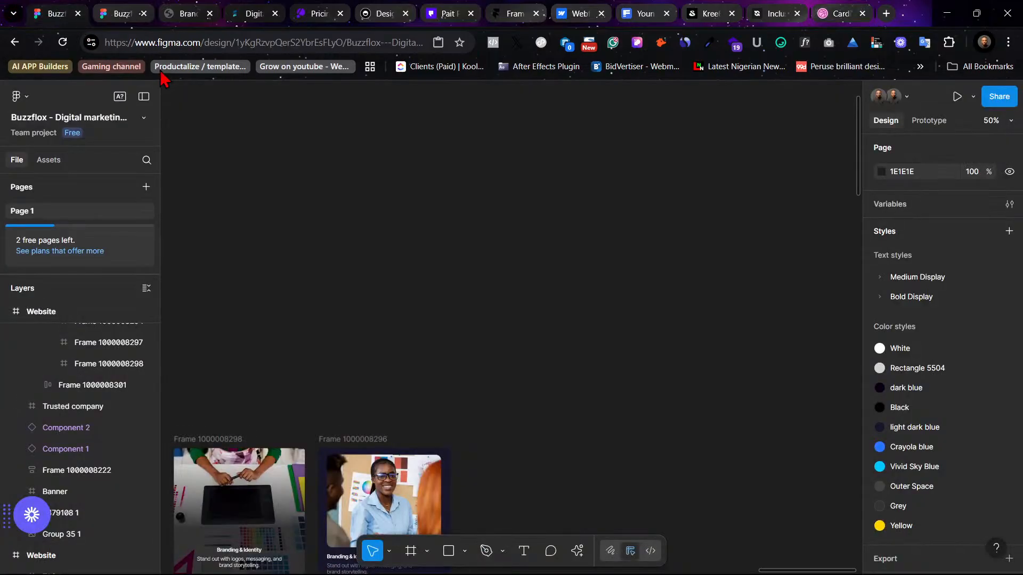
pyautogui.click(118, 10)
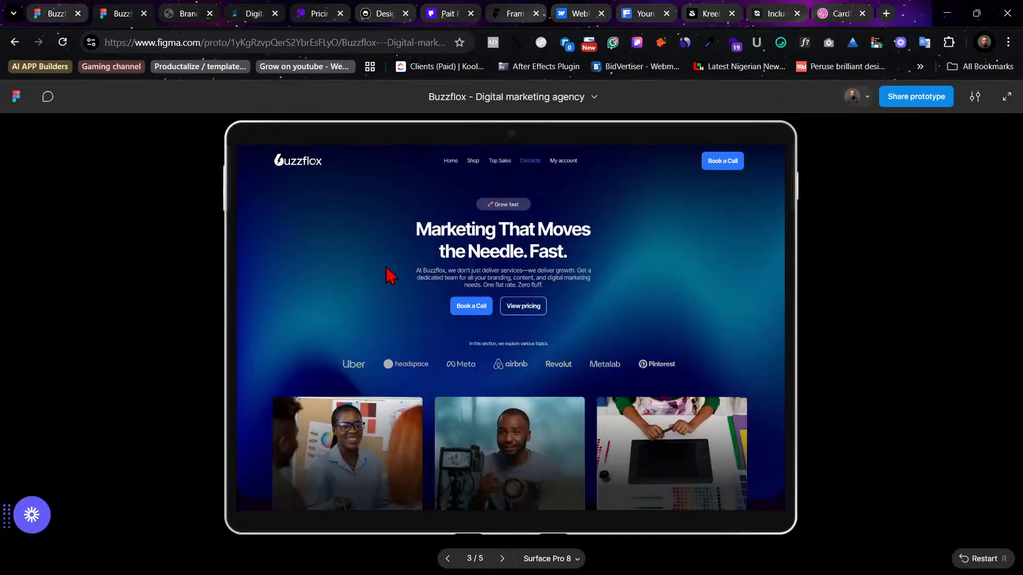
pyautogui.scroll(-2, 401, 238)
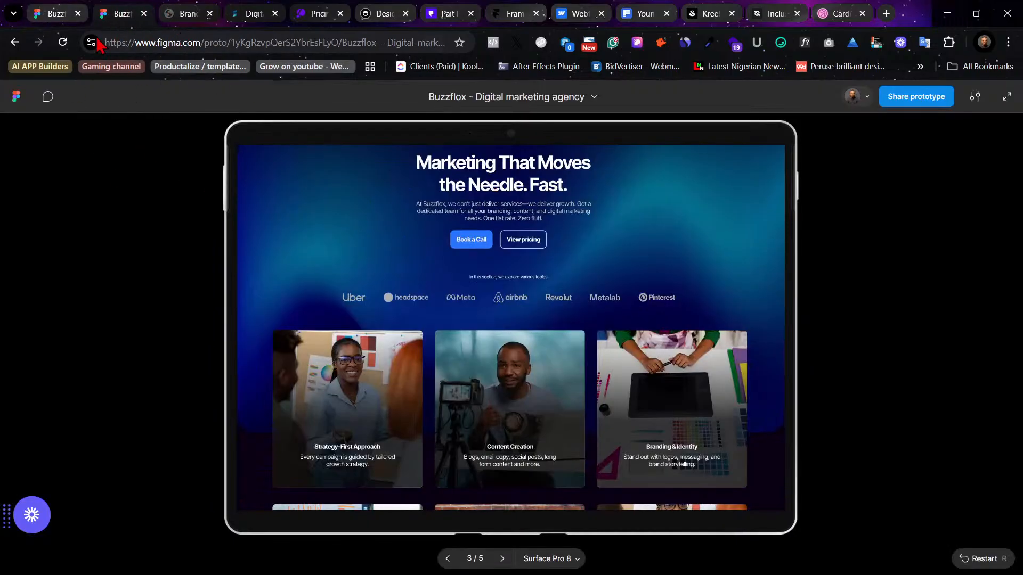
# Step: Present the Website frame with the blue hero in a new prototype preview and close the old preview tab
pyautogui.click(52, 15)
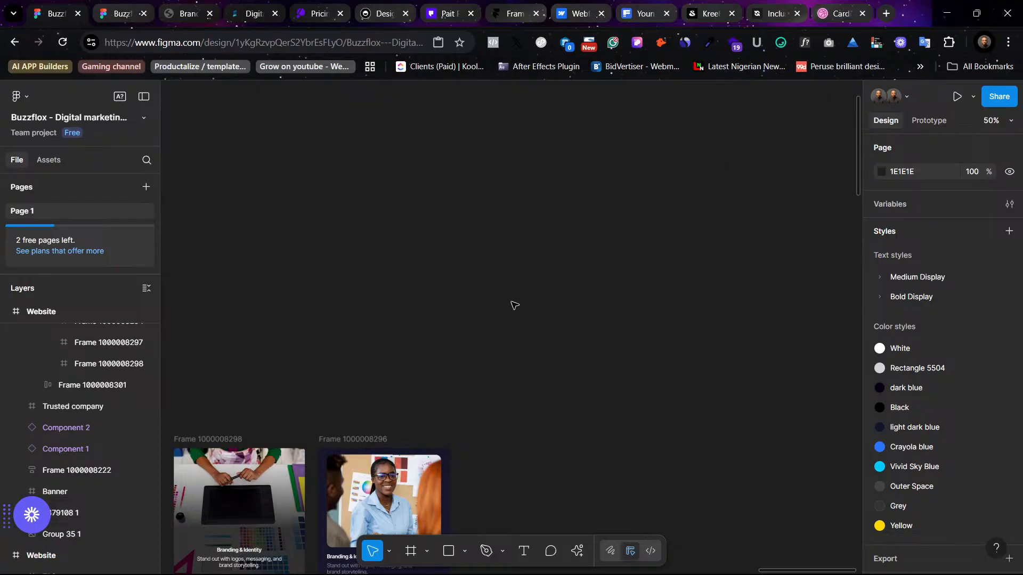
pyautogui.scroll(-5, 515, 305)
pyautogui.hscroll(-3, 406, 216)
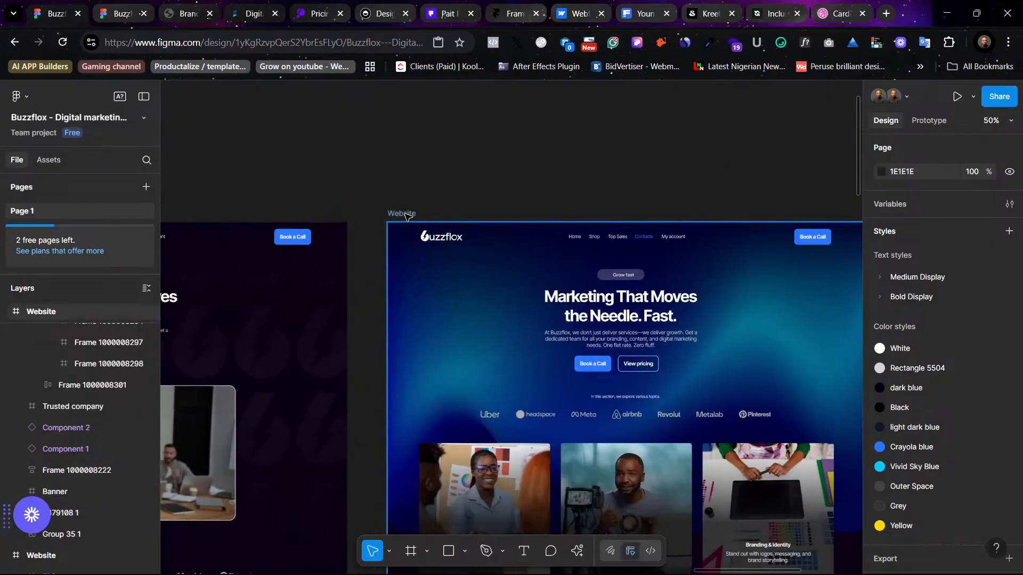
pyautogui.click(406, 216)
pyautogui.click(957, 96)
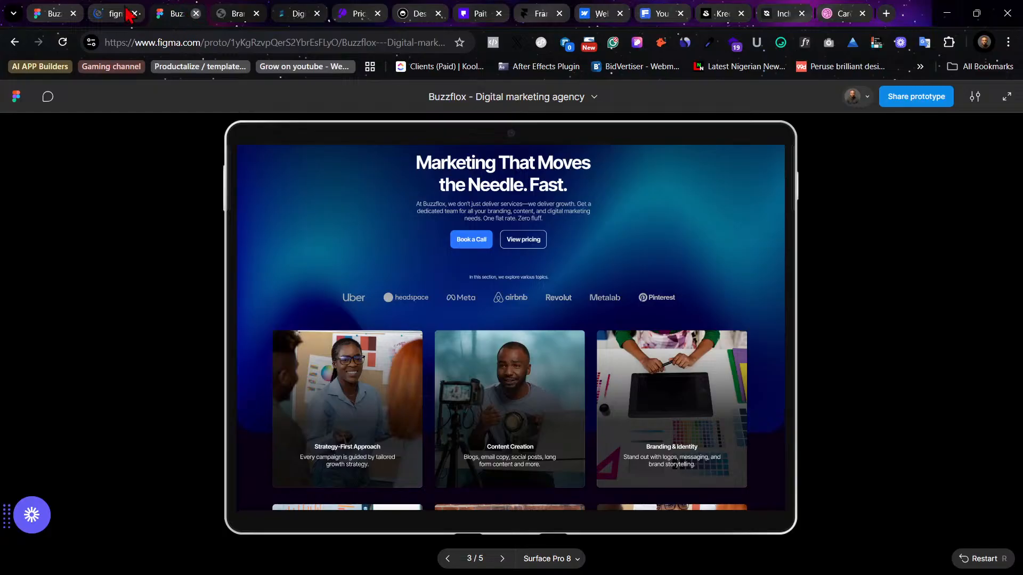
pyautogui.click(134, 13)
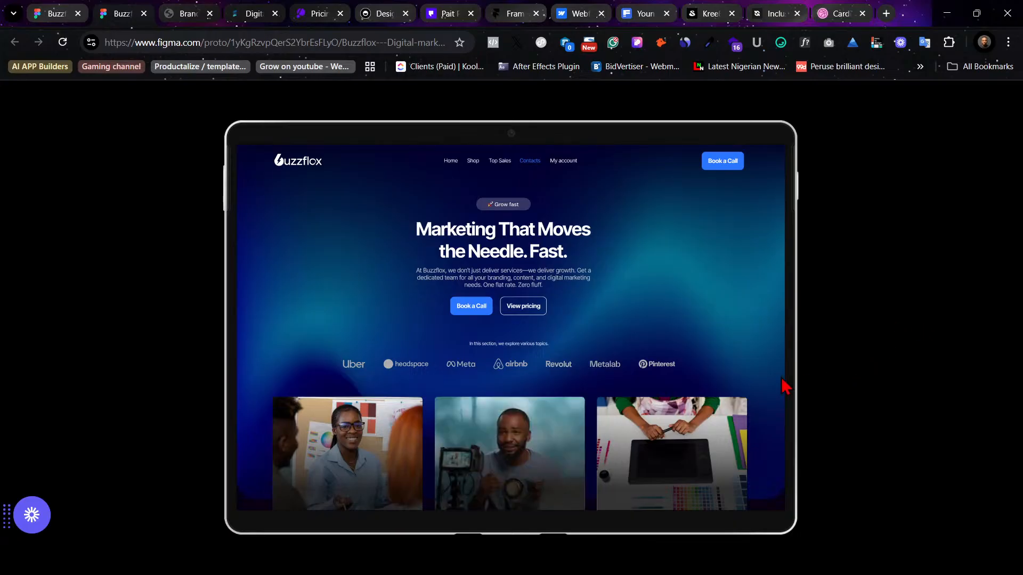
# Step: Examine the two rows of service cards below the hero section in the fresh prototype preview
pyautogui.scroll(-3, 657, 380)
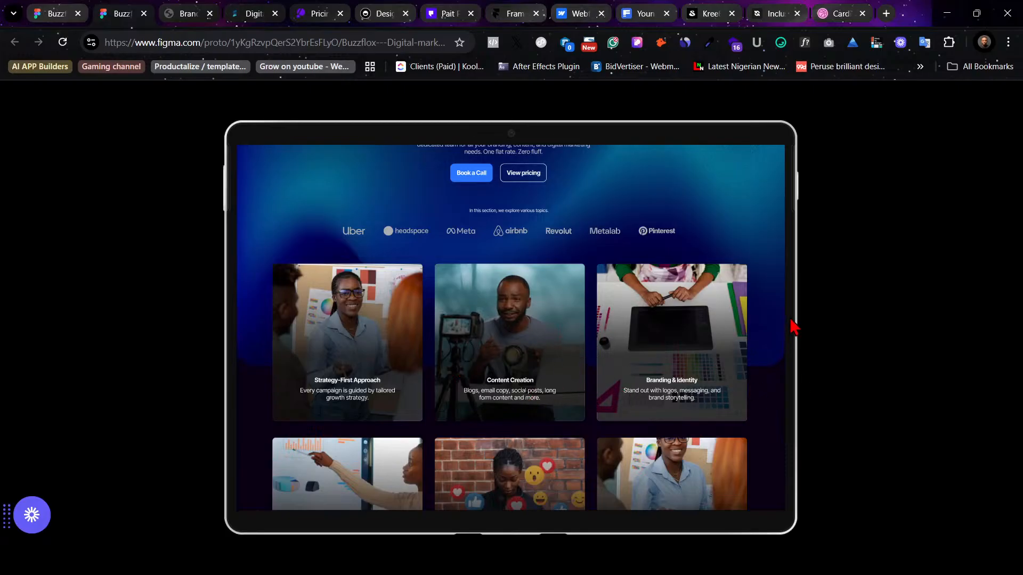
pyautogui.scroll(-3, 786, 326)
pyautogui.scroll(2, 701, 349)
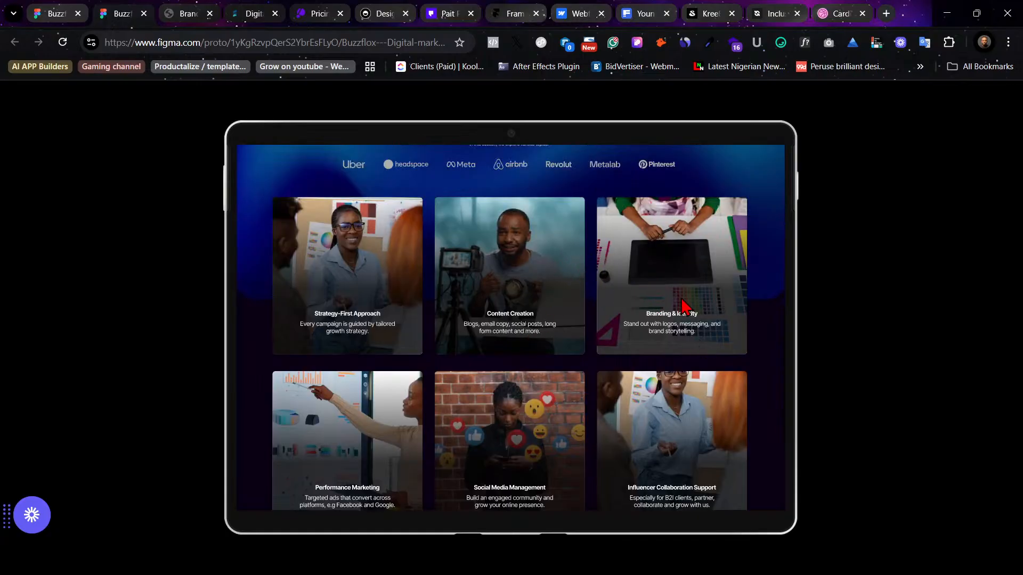
# Step: Try a White stroke with weight 2, positioned outside, on the frame of the Strategy-First Approach card
pyautogui.click(59, 14)
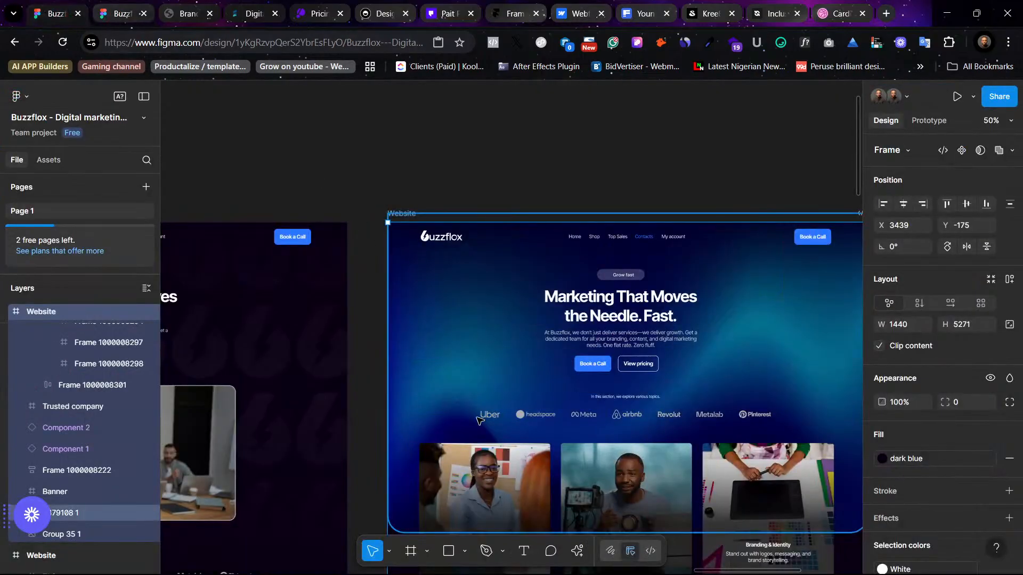
pyautogui.click(505, 467)
pyautogui.click(505, 467)
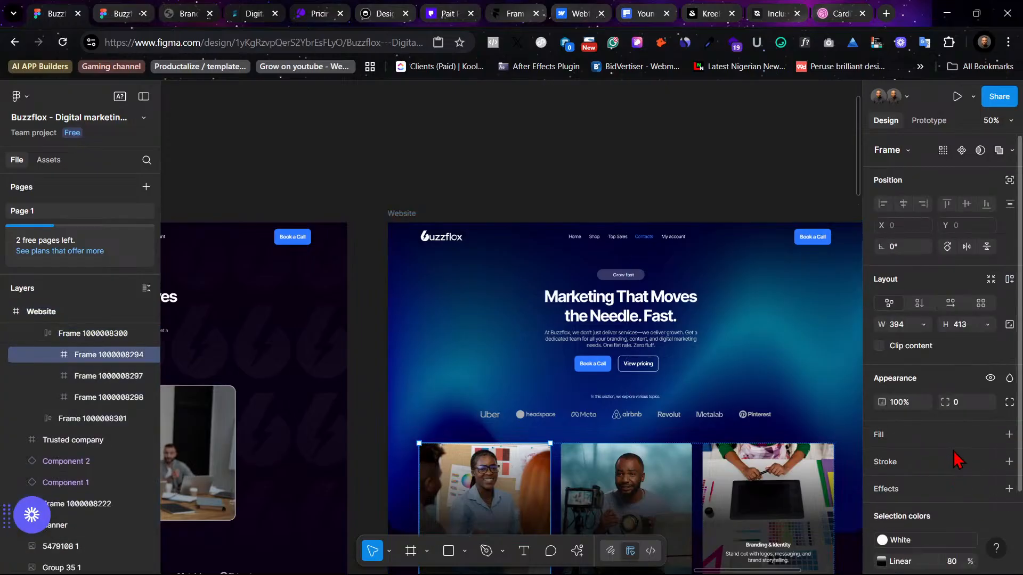
pyautogui.scroll(-2, 954, 458)
pyautogui.click(1008, 395)
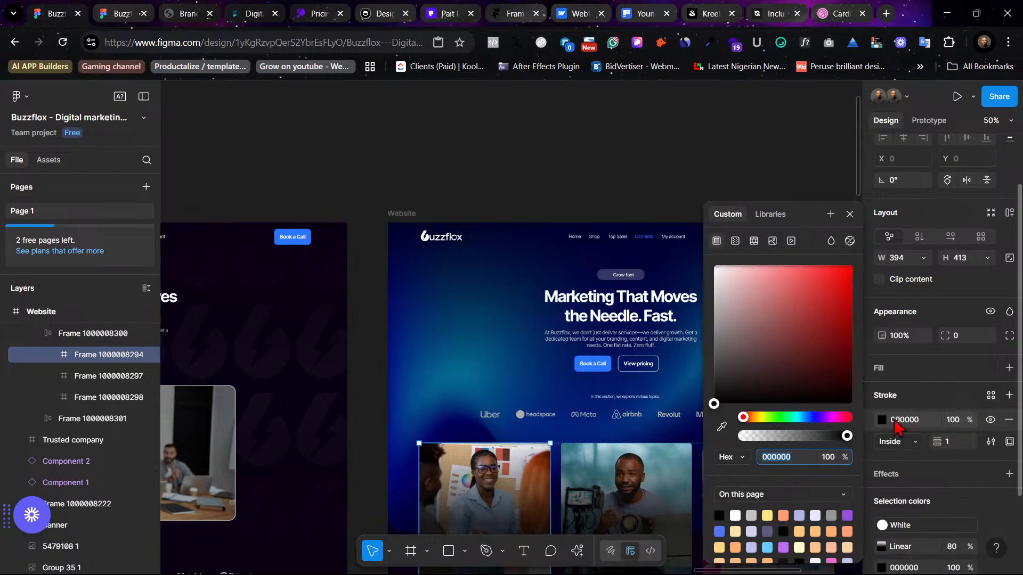
pyautogui.click(990, 394)
pyautogui.click(763, 379)
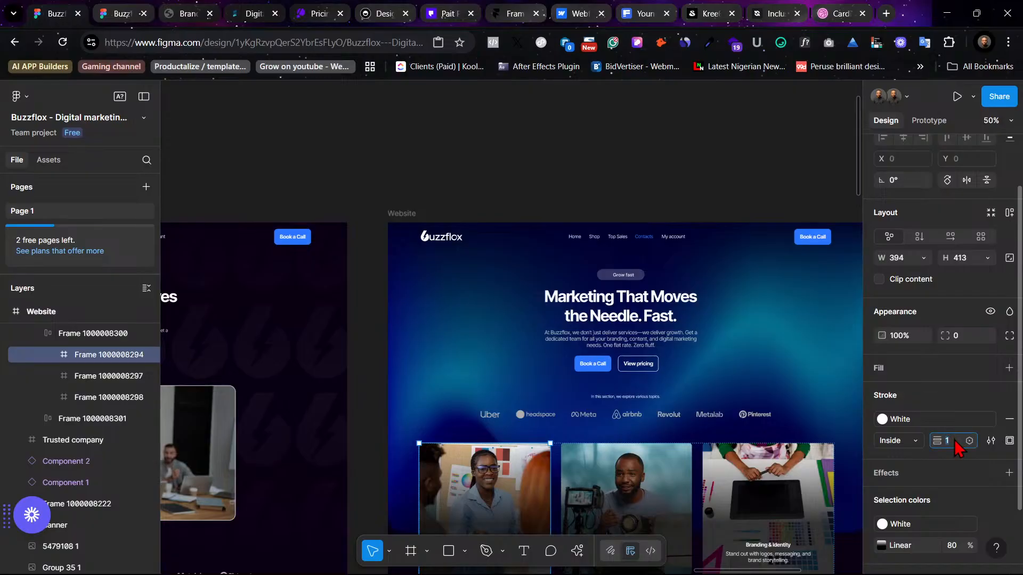
pyautogui.write('2')
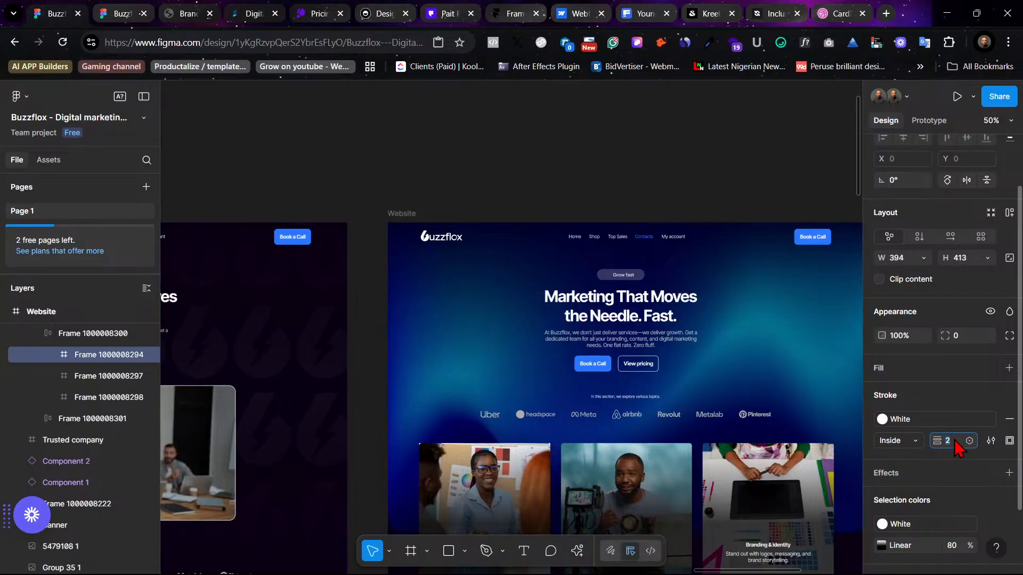
pyautogui.click(899, 441)
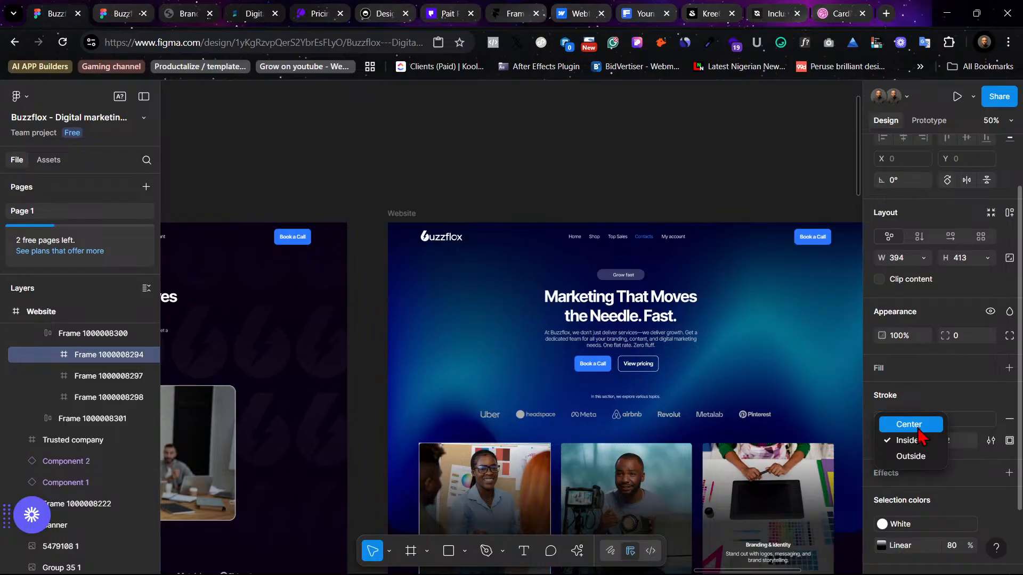
pyautogui.click(908, 457)
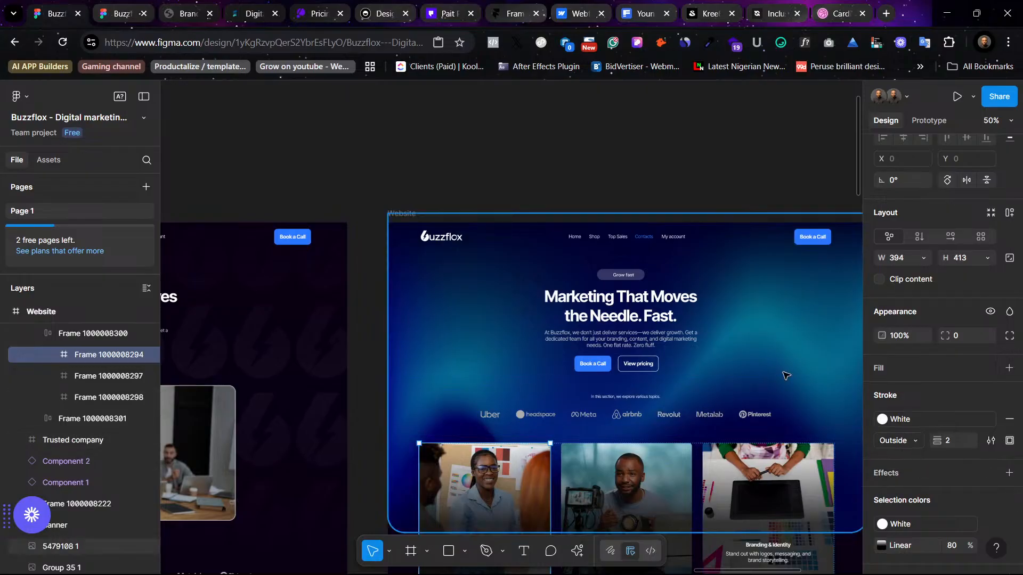
# Step: Remove the white stroke from the frame of the Strategy-First Approach card
pyautogui.click(815, 364)
pyautogui.scroll(-5, 814, 362)
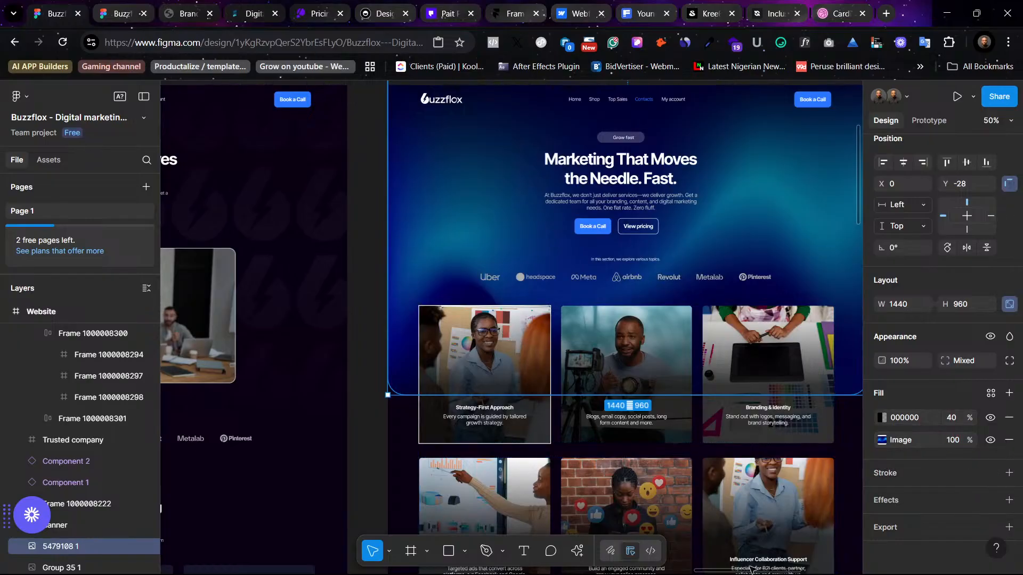
pyautogui.click(478, 347)
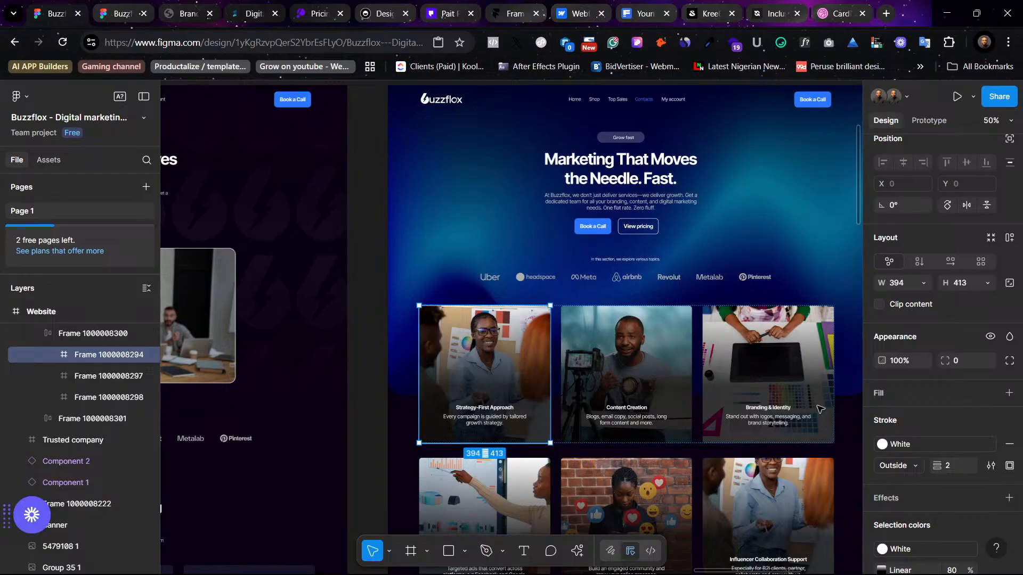
pyautogui.click(1009, 444)
# Step: Add an outside stroke in the White color style to the image rectangle inside the Strategy-First Approach card
pyautogui.doubleClick(512, 347)
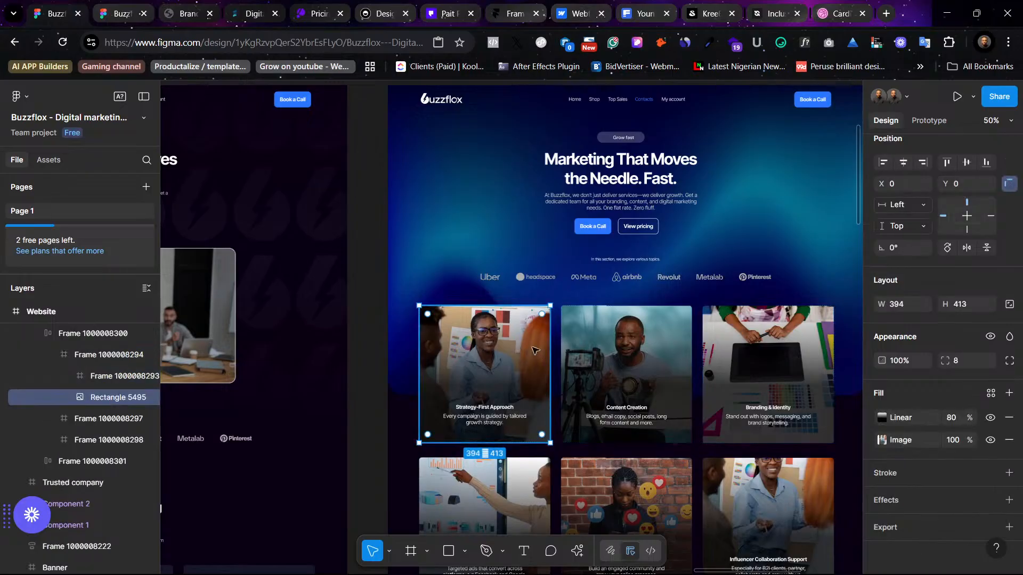
pyautogui.click(939, 485)
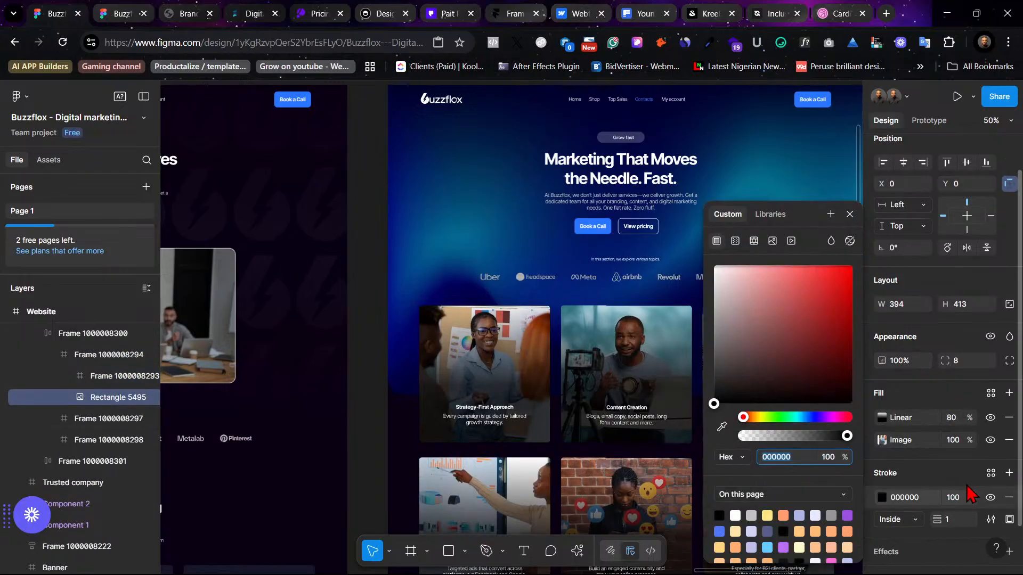
pyautogui.click(899, 520)
pyautogui.click(906, 542)
pyautogui.click(881, 498)
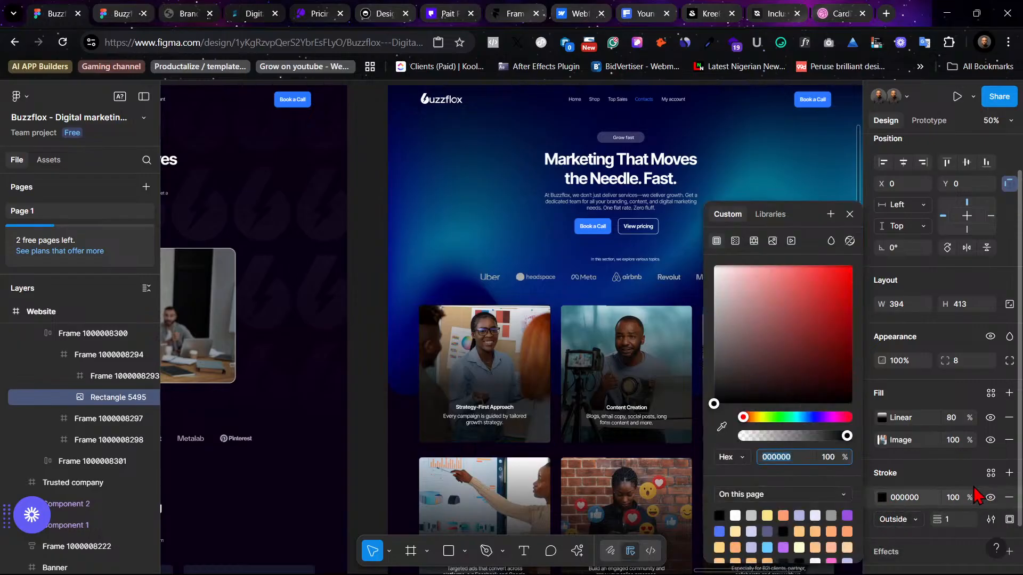
pyautogui.click(991, 473)
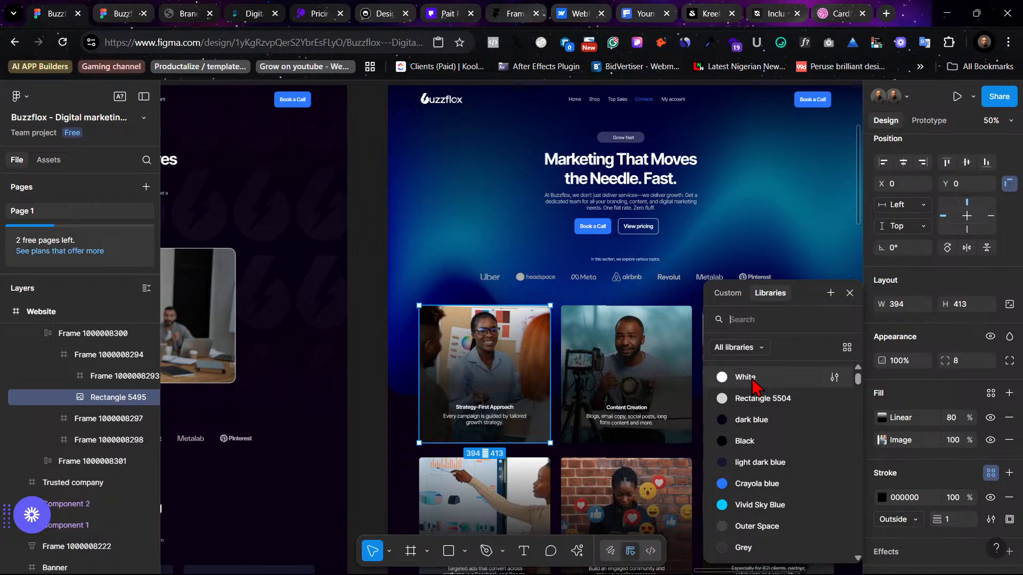
pyautogui.click(751, 379)
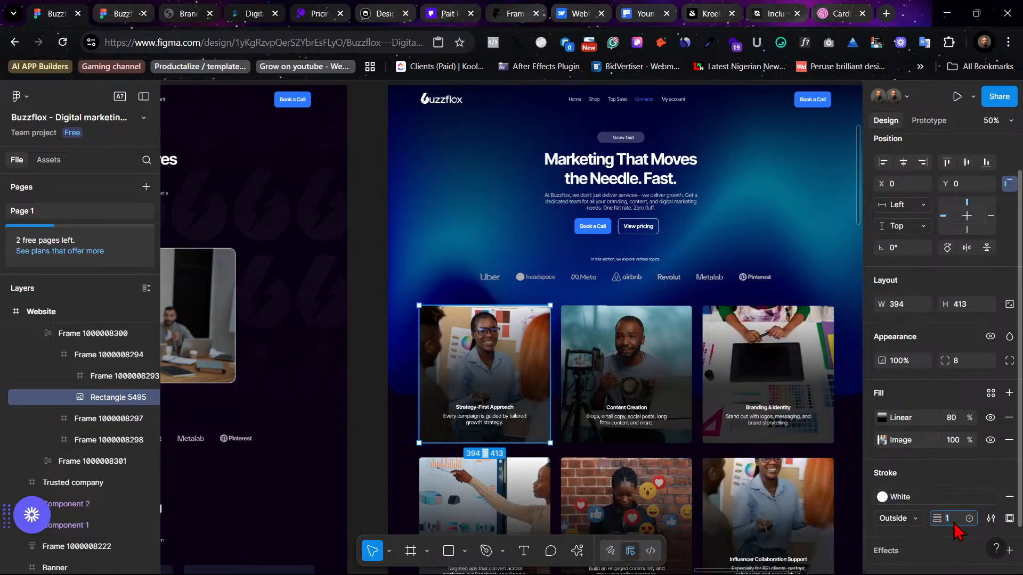
# Step: Set the image rectangle's stroke weight to 3 and check the card in the prototype preview
pyautogui.press('Up')
pyautogui.press('Up')
pyautogui.press('Return')
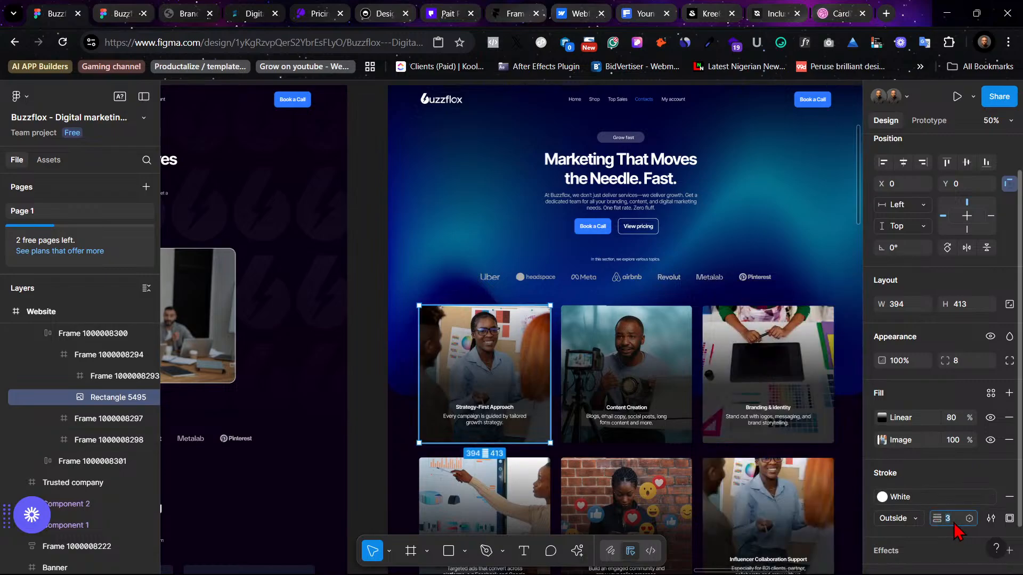
pyautogui.click(109, 8)
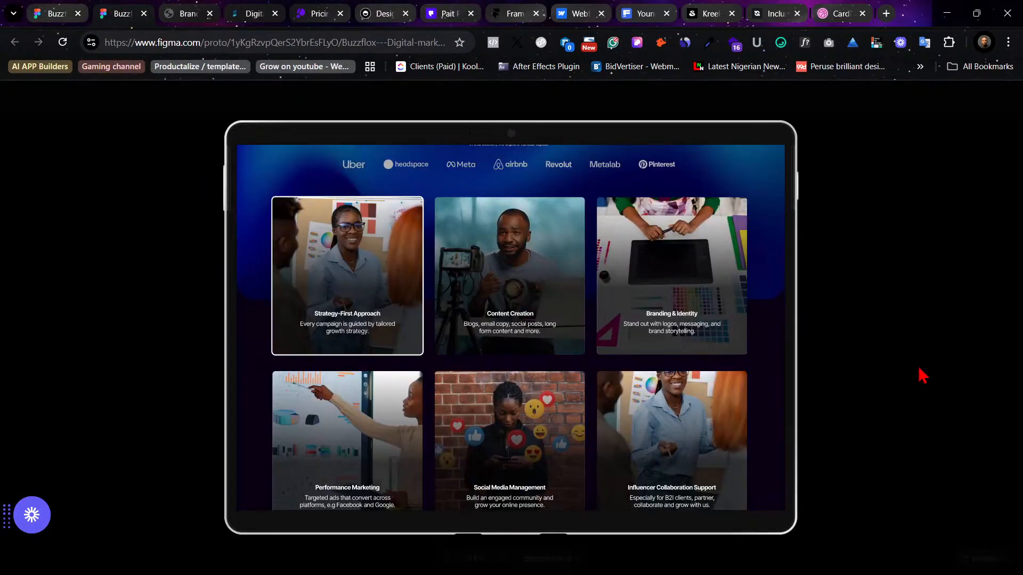
# Step: Review the stroked Strategy-First Approach card beside the other service cards in the prototype preview, and return to the design file
pyautogui.scroll(4, 675, 325)
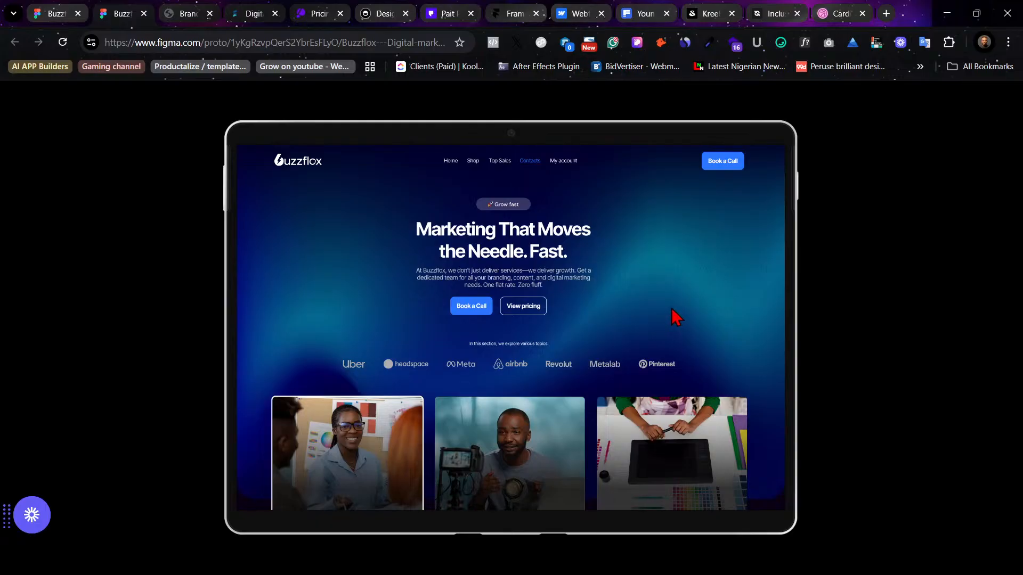
pyautogui.scroll(-3, 676, 317)
pyautogui.scroll(1, 675, 311)
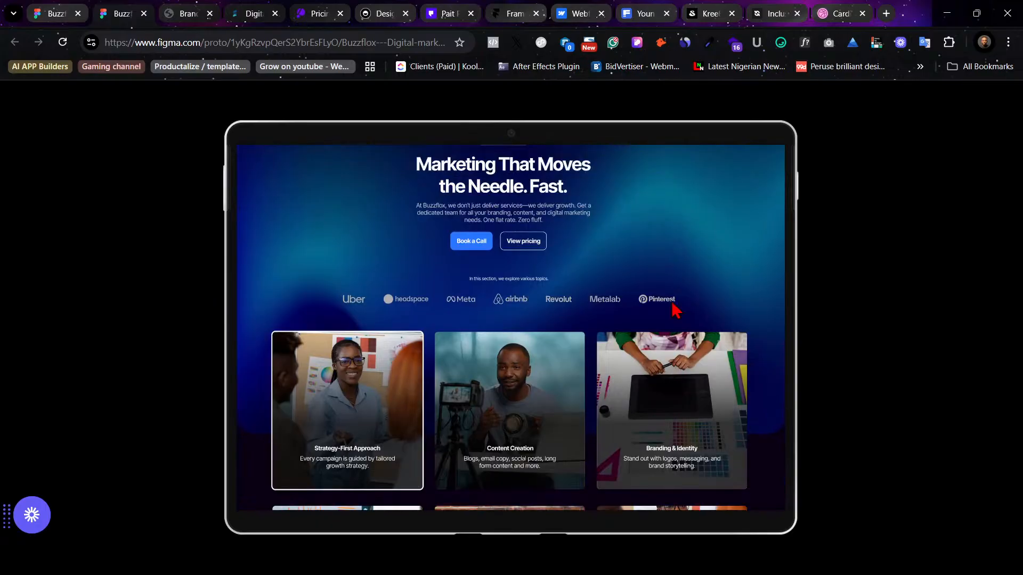
pyautogui.scroll(-1, 675, 311)
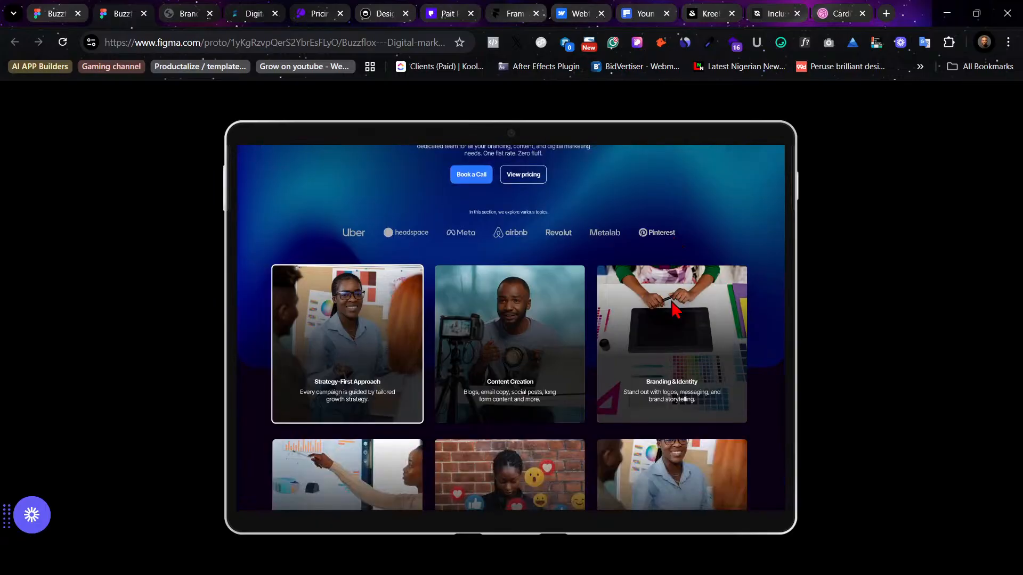
pyautogui.click(56, 13)
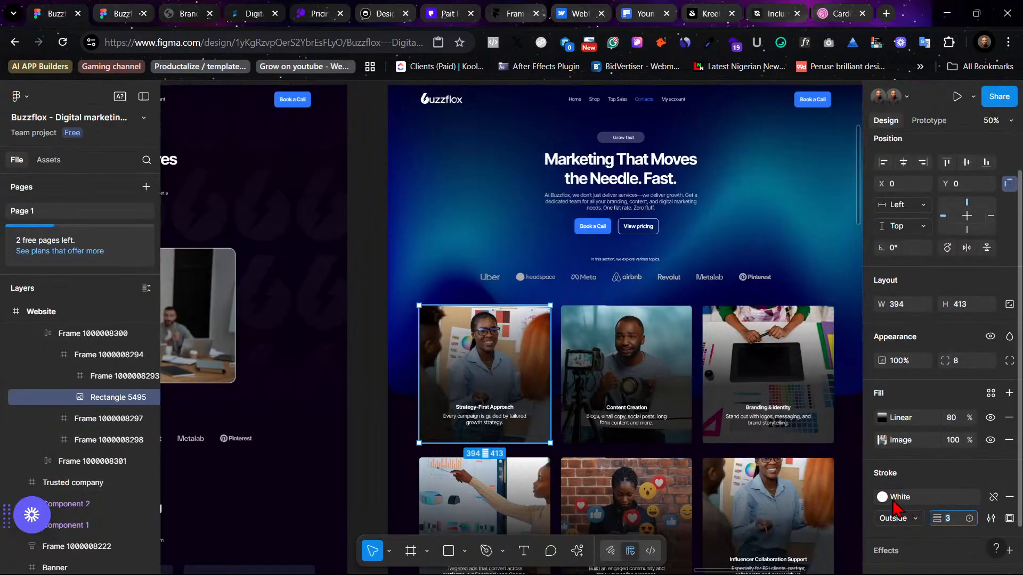
# Step: Replace the White style stroke on the Strategy-First Approach card's image rectangle with a custom FFFFFF outside stroke of weight 2
pyautogui.click(1009, 496)
pyautogui.click(1009, 472)
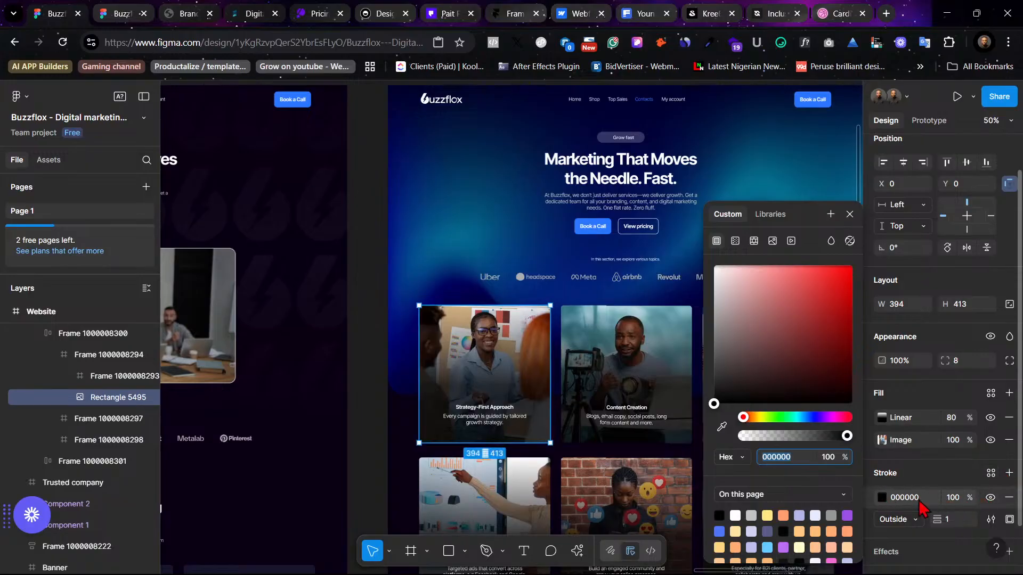
pyautogui.click(882, 499)
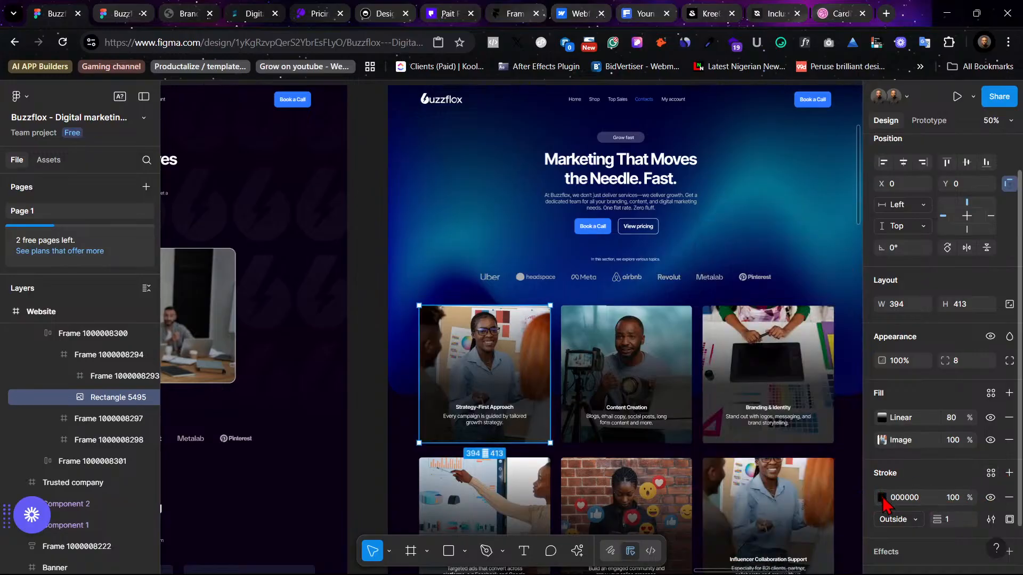
pyautogui.click(882, 498)
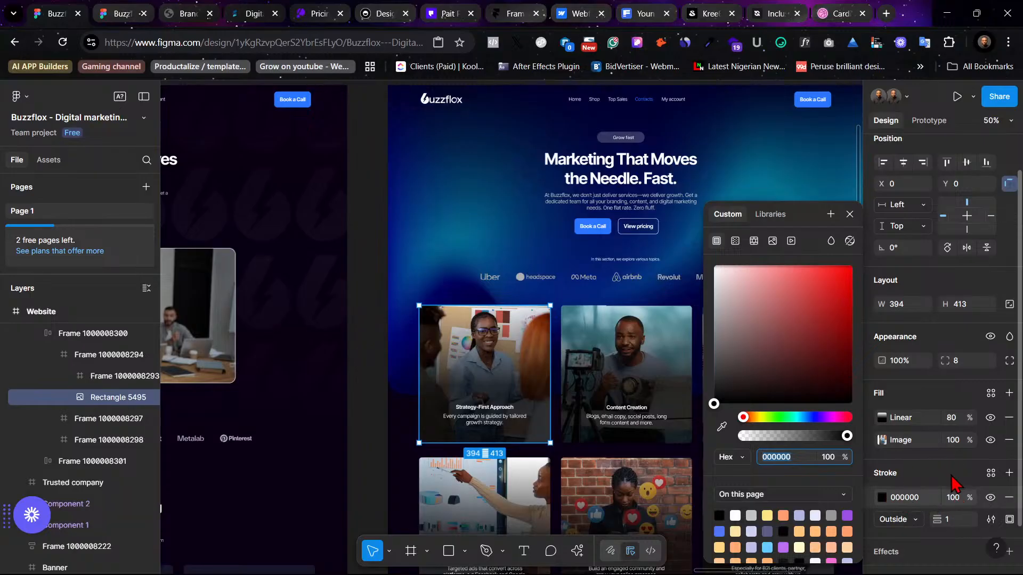
pyautogui.moveTo(767, 344); pyautogui.dragTo(713, 266)
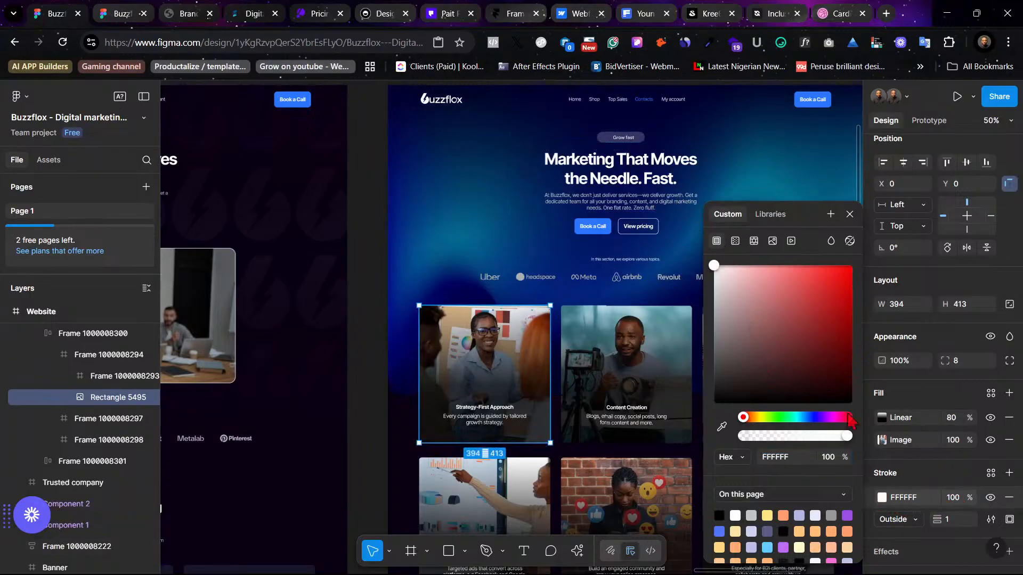
pyautogui.click(959, 520)
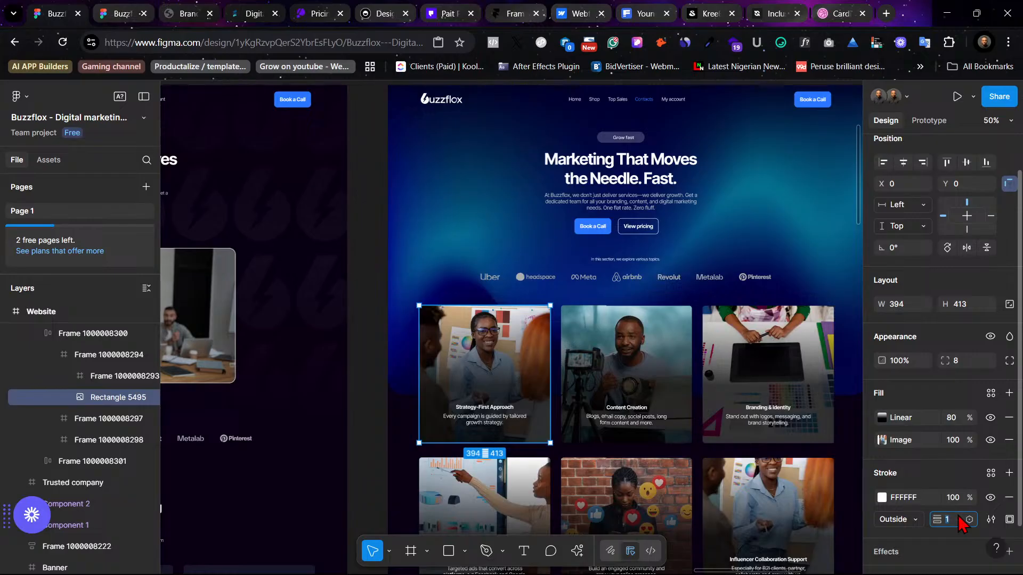
pyautogui.write('2')
pyautogui.press('Return')
# Step: Change the image rectangle's stroke to a linear gradient and darken its 100% stop to 373737
pyautogui.click(882, 498)
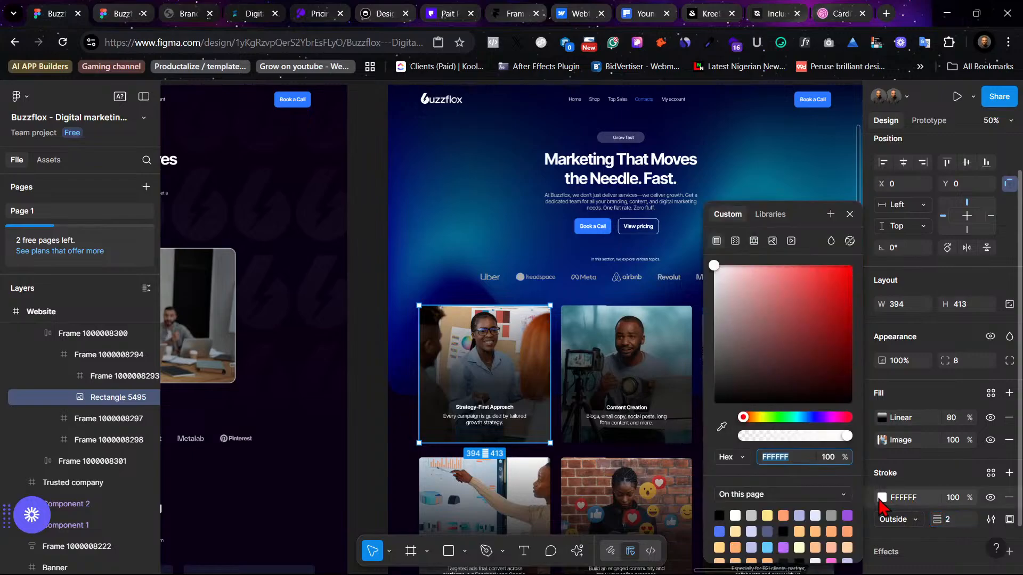
pyautogui.click(735, 241)
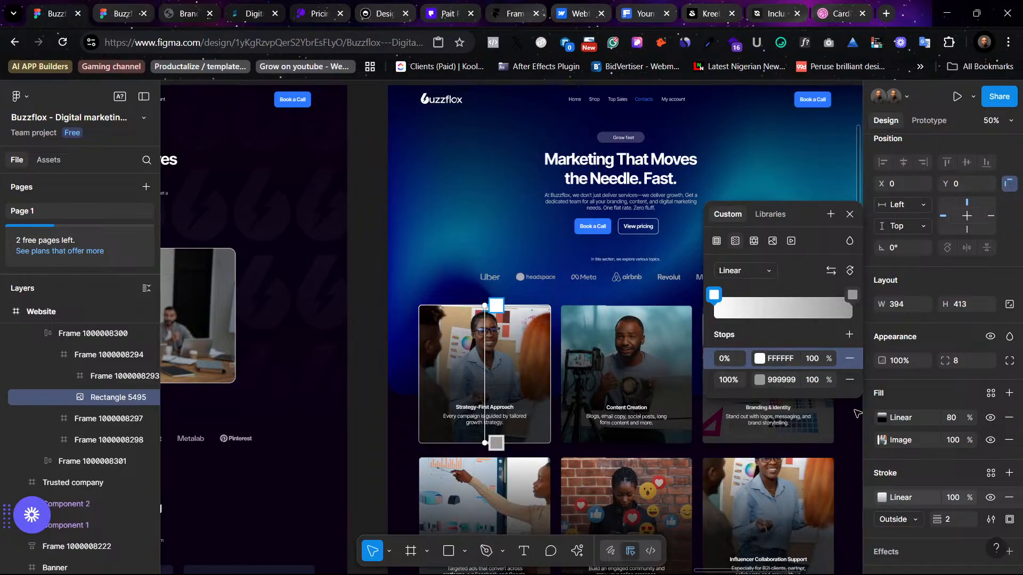
pyautogui.click(760, 380)
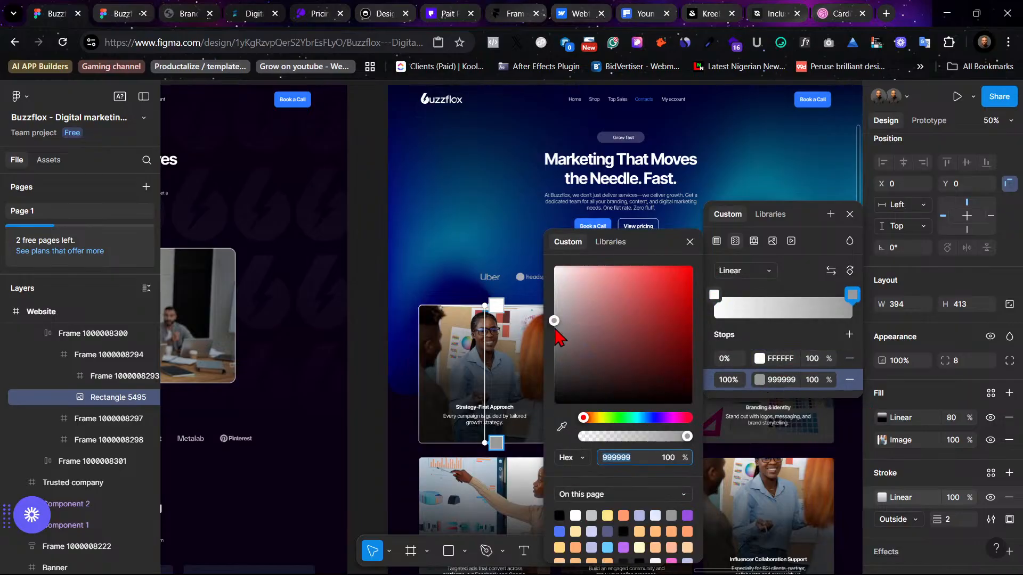
pyautogui.moveTo(554, 320); pyautogui.dragTo(554, 375)
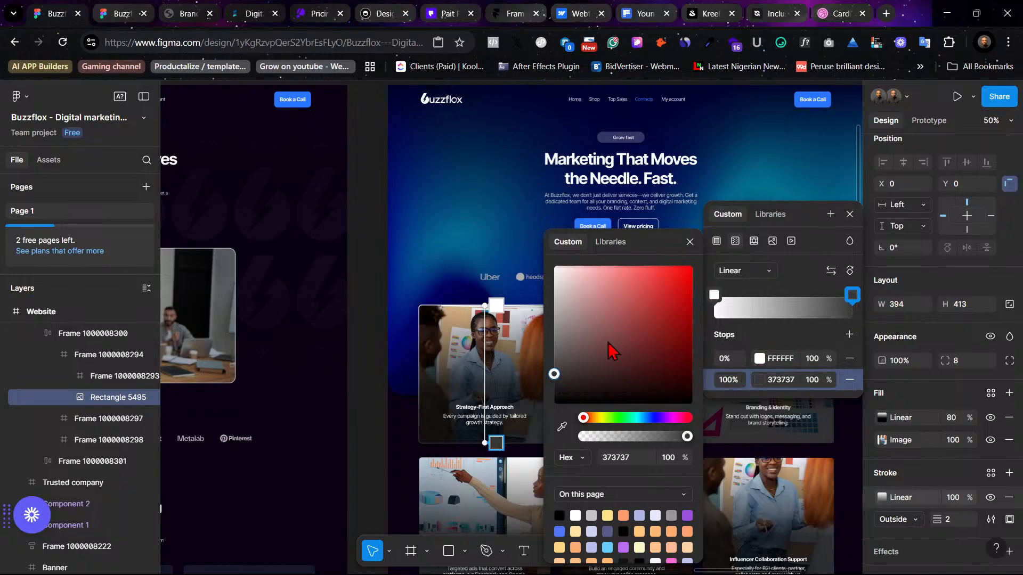
pyautogui.click(763, 386)
pyautogui.click(763, 386)
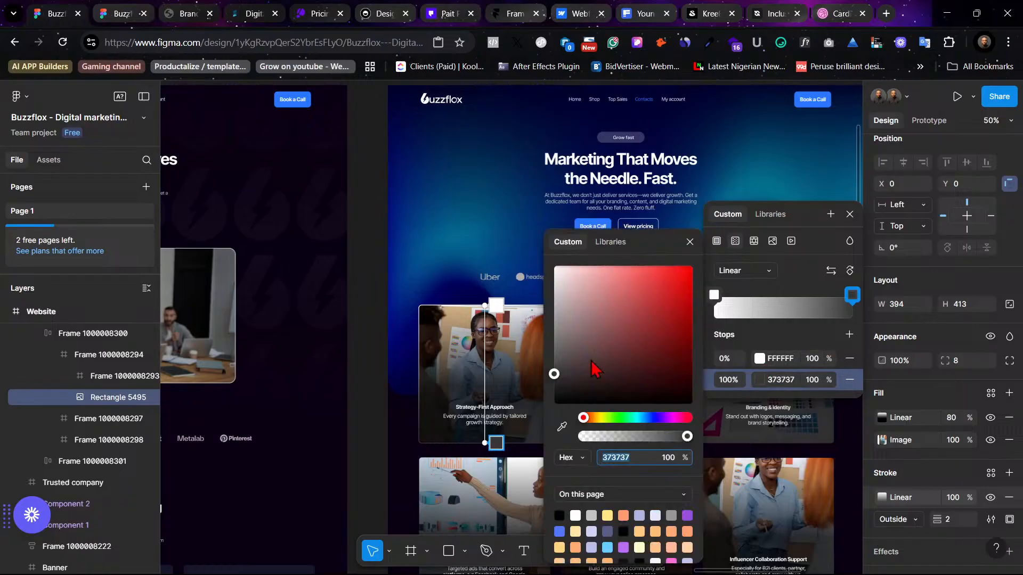
# Step: Sample the blue 2A77FF of the Book a Call button for the stroke gradient's 100% stop, and deselect the rectangle
pyautogui.click(562, 426)
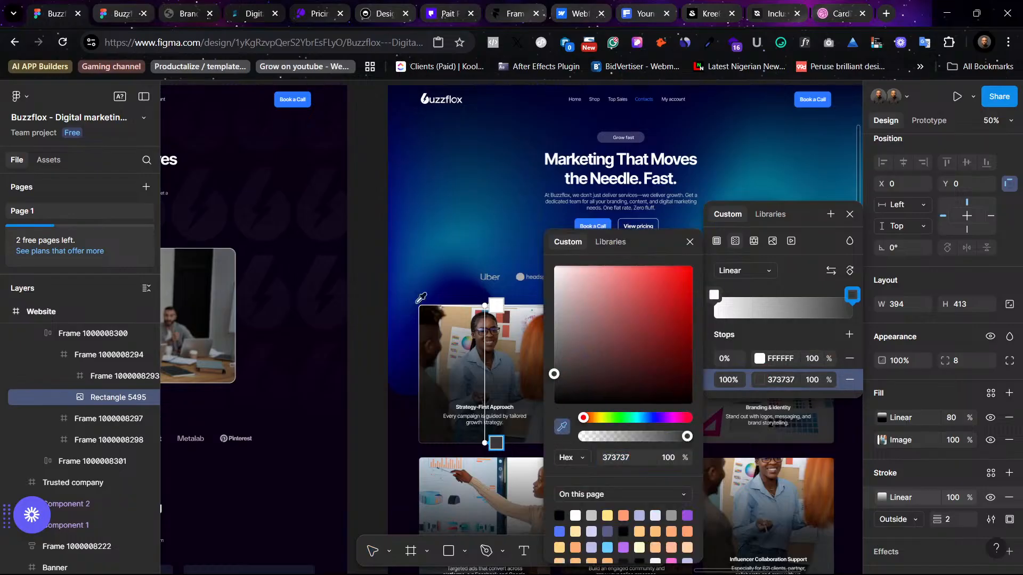
pyautogui.click(291, 102)
pyautogui.press('Escape')
pyautogui.press('Escape')
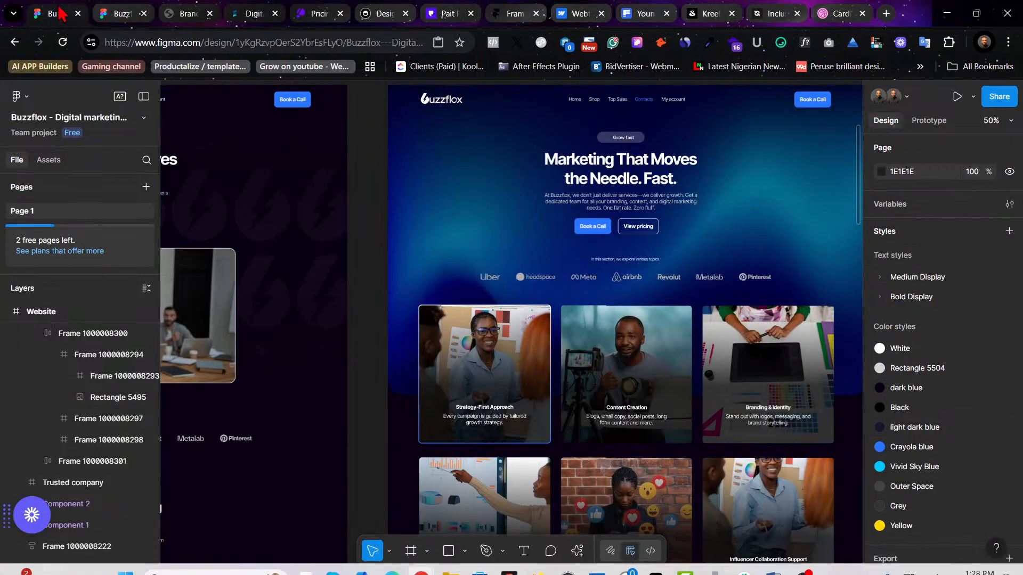
# Step: Check the Strategy-First Approach card's gradient border in the prototype preview and return to the design file
pyautogui.click(131, 10)
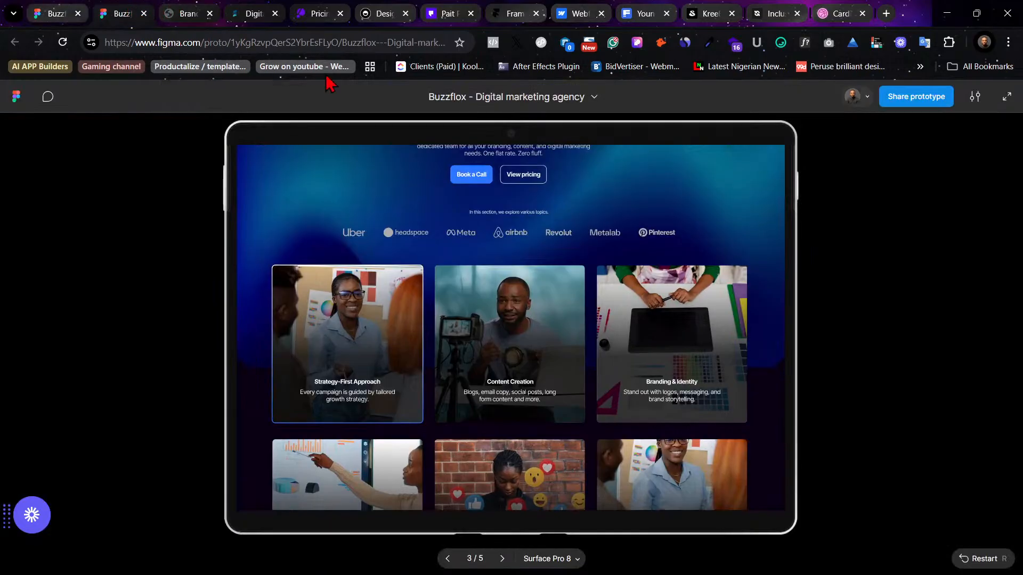
pyautogui.scroll(2, 670, 358)
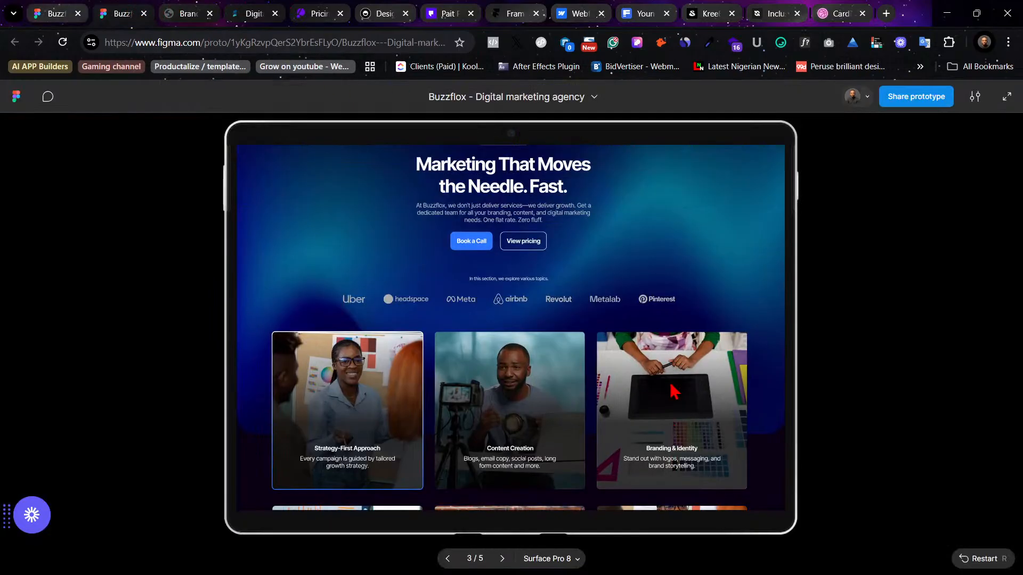
pyautogui.click(69, 13)
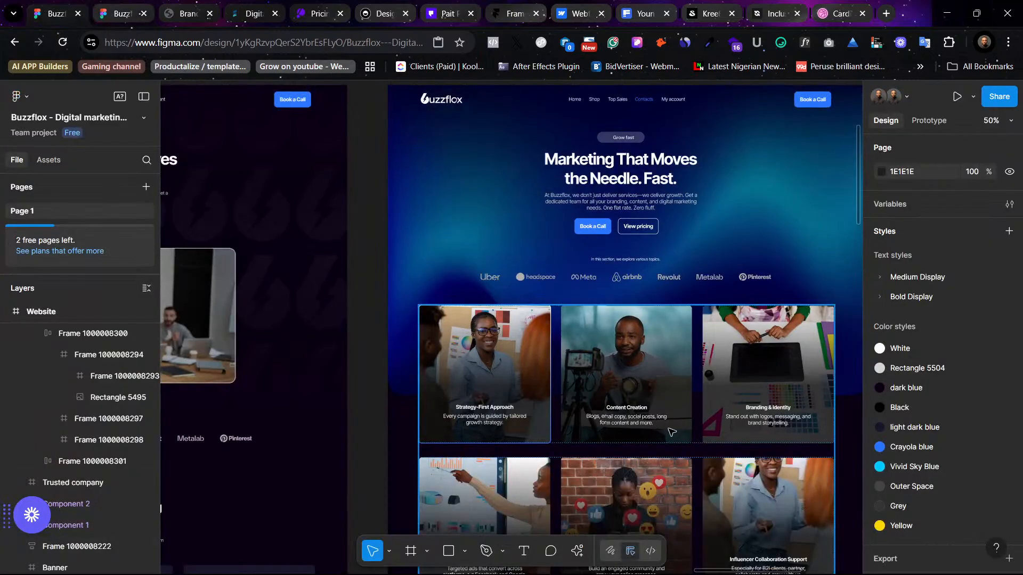
# Step: Select the image rectangle inside the Strategy-First Approach card
pyautogui.click(512, 393)
pyautogui.doubleClick(512, 393)
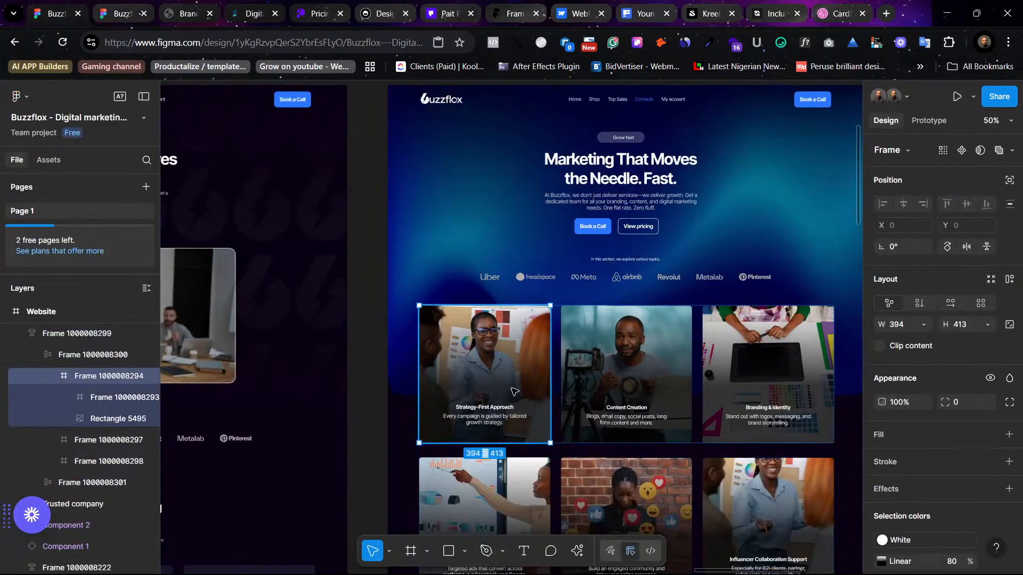
pyautogui.doubleClick(519, 378)
pyautogui.click(541, 350)
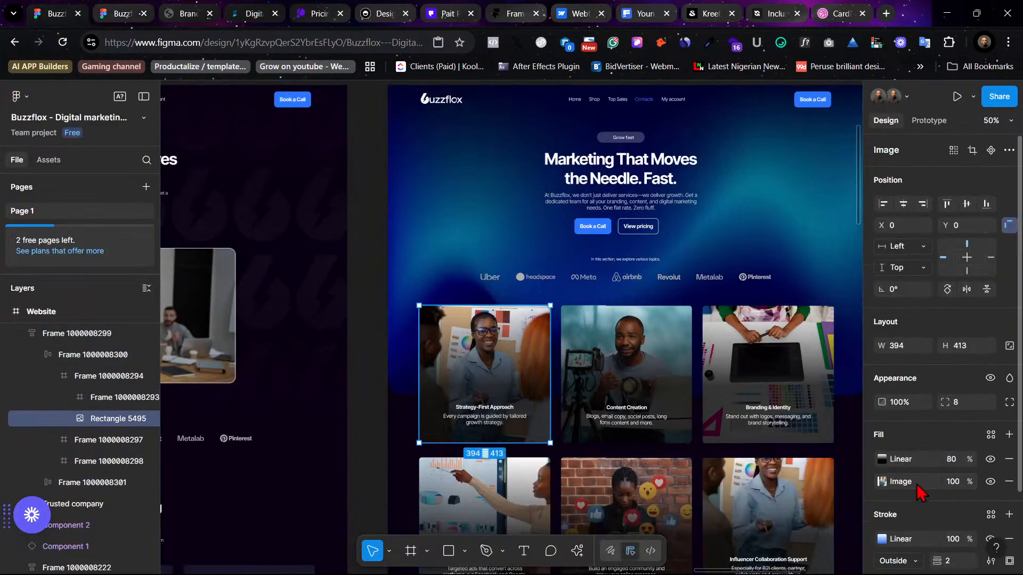
# Step: Try FFFEFE for the 0% stop of the image rectangle's linear gradient fill, and undo that color change
pyautogui.click(883, 461)
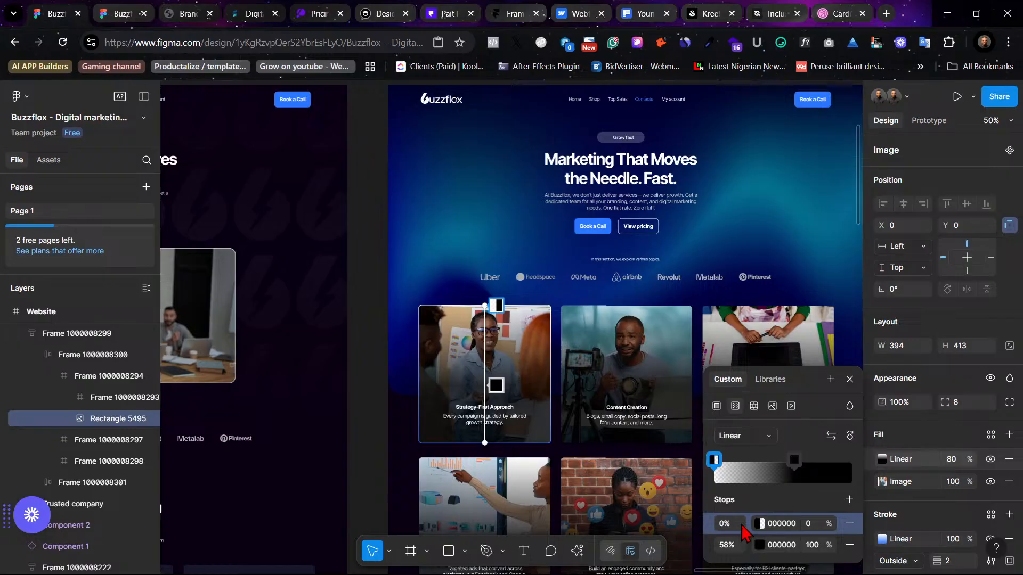
pyautogui.click(760, 523)
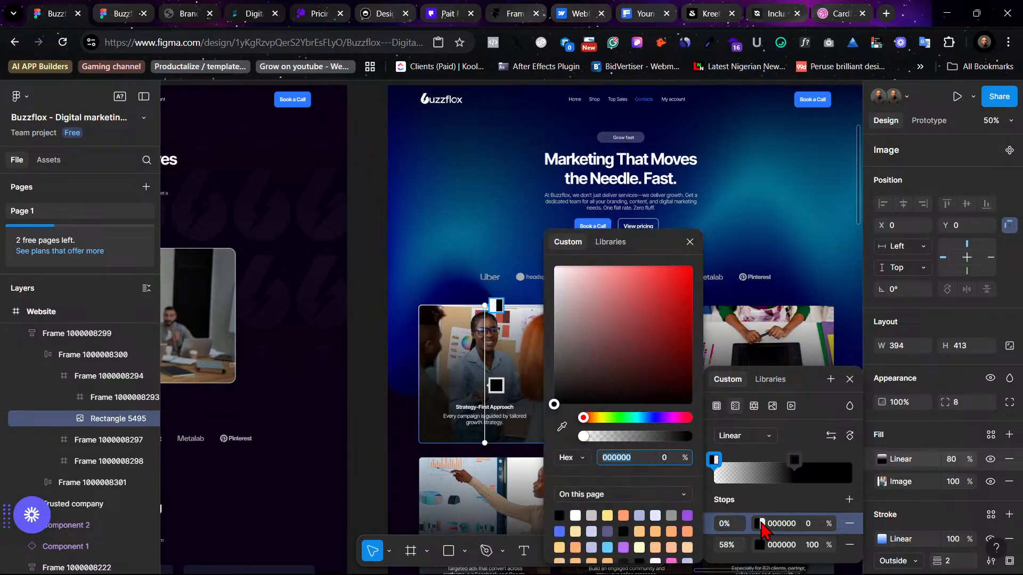
pyautogui.moveTo(571, 376); pyautogui.dragTo(557, 272)
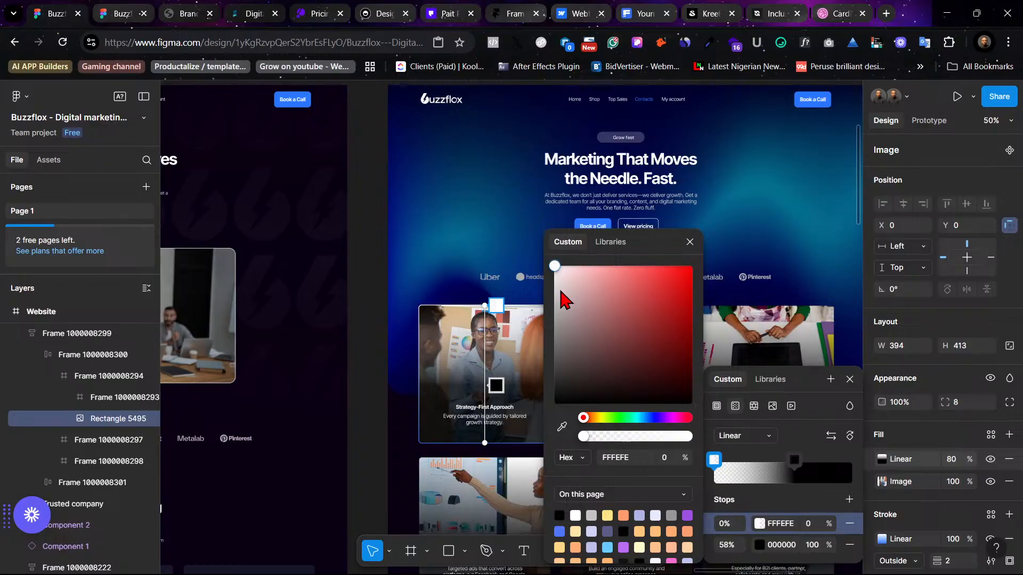
pyautogui.press('Escape')
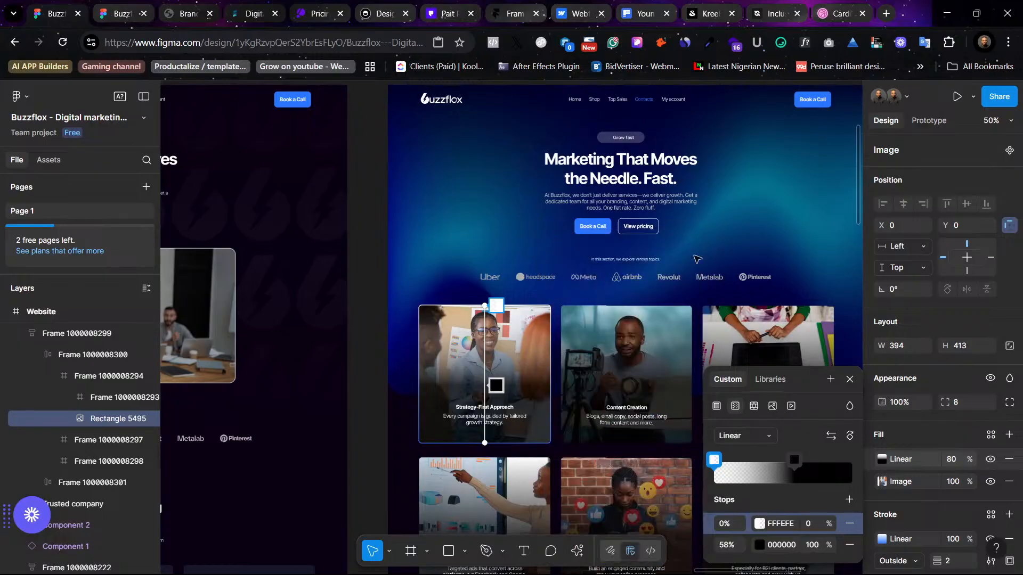
pyautogui.hotkey('ctrl', 'z')
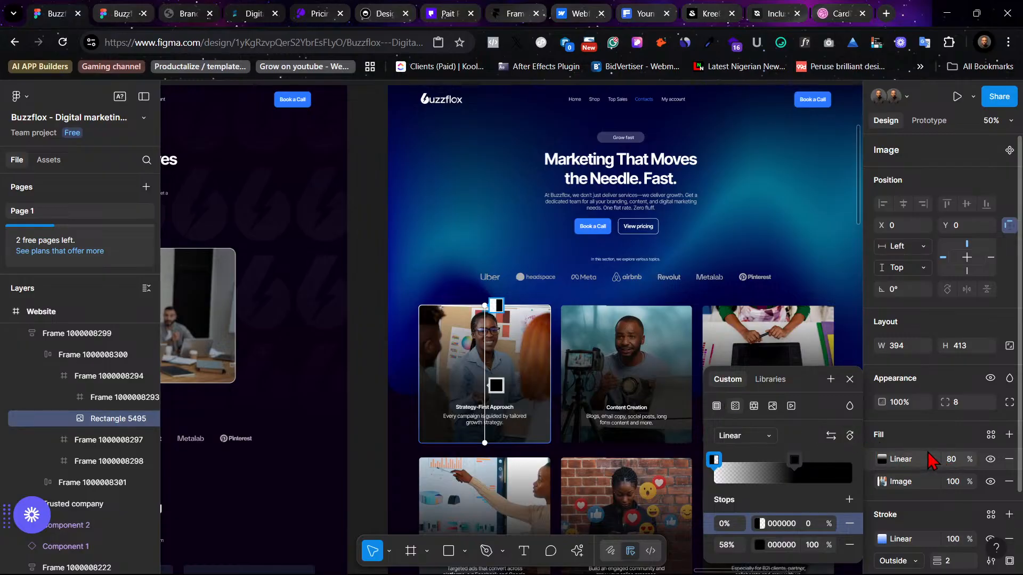
pyautogui.click(941, 495)
# Step: Set the 0% stop of the image rectangle's gradient stroke to the light grey C9C9C9 and deselect the rectangle
pyautogui.click(885, 538)
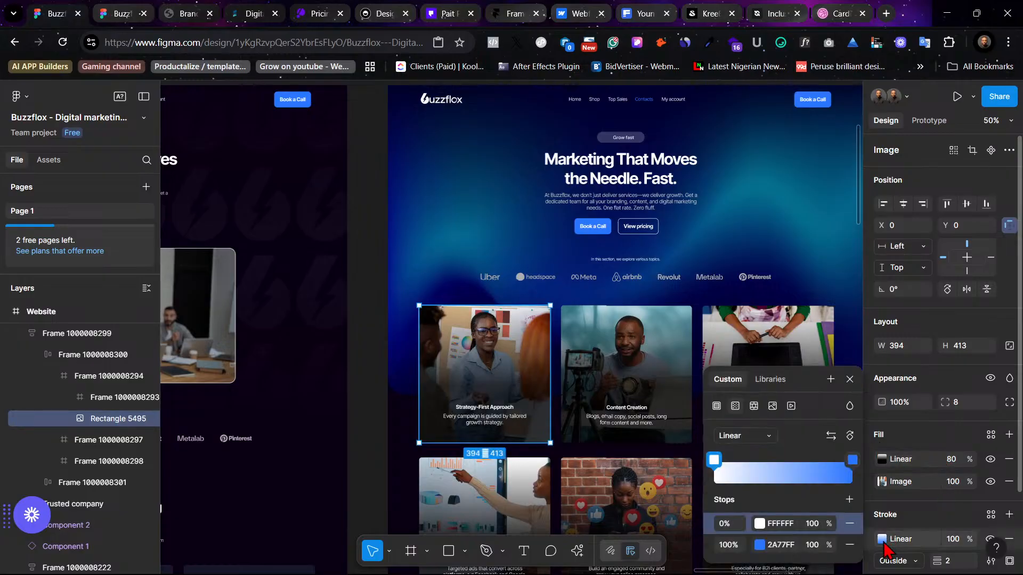
pyautogui.click(714, 459)
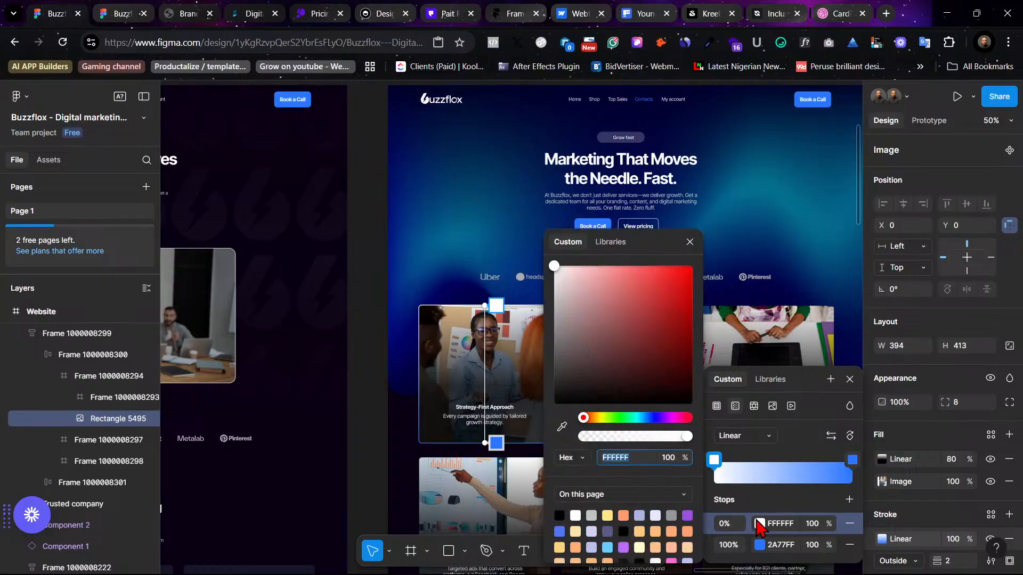
pyautogui.click(759, 524)
pyautogui.click(759, 524)
pyautogui.moveTo(554, 268); pyautogui.dragTo(550, 293)
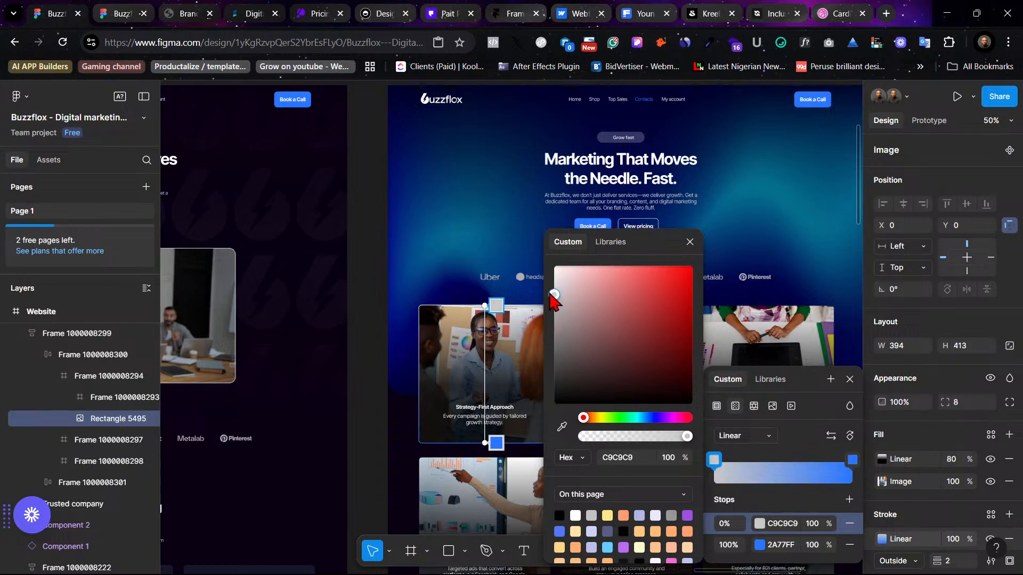
pyautogui.click(367, 246)
pyautogui.click(366, 246)
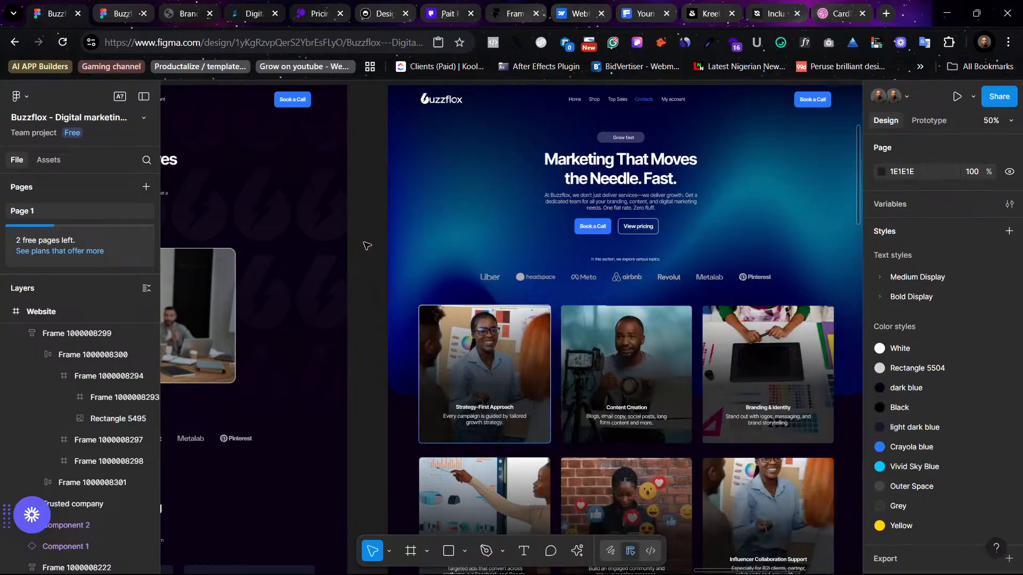
# Step: Review the card's grey-to-blue gradient border together with the hero section in the prototype preview, and return to the design file
pyautogui.click(128, 13)
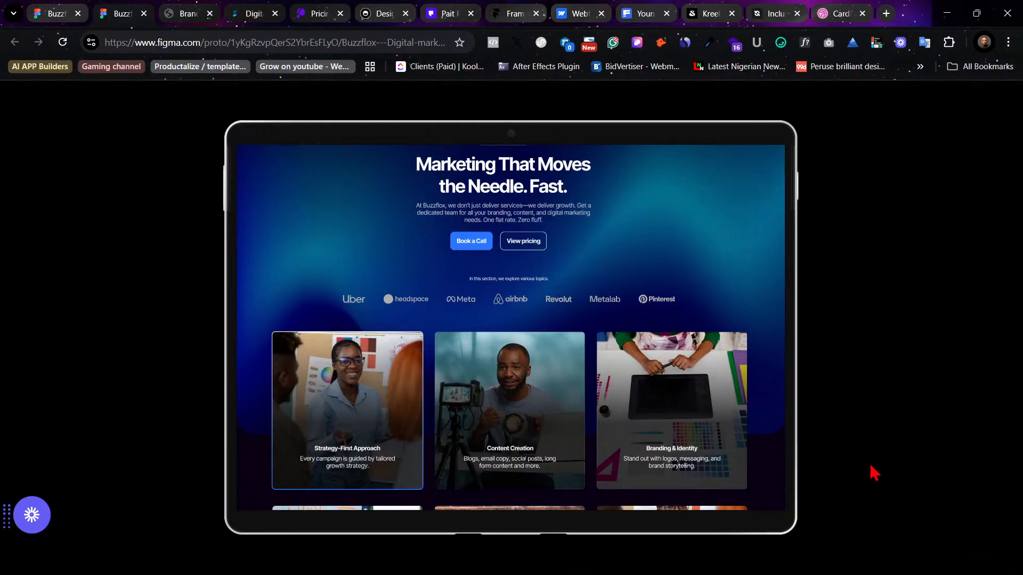
pyautogui.scroll(1, 737, 447)
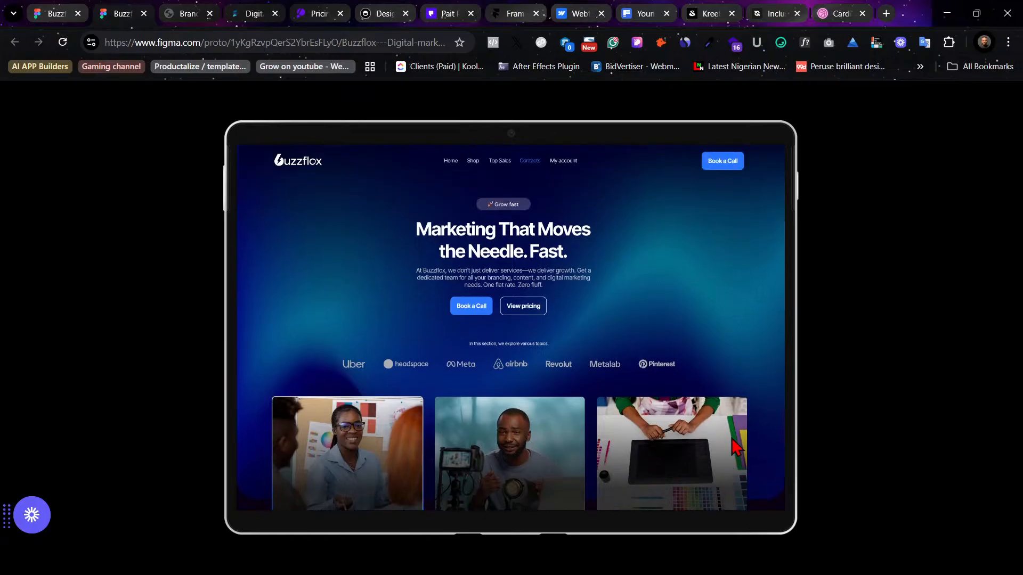
pyautogui.scroll(-2, 737, 447)
pyautogui.scroll(1, 732, 447)
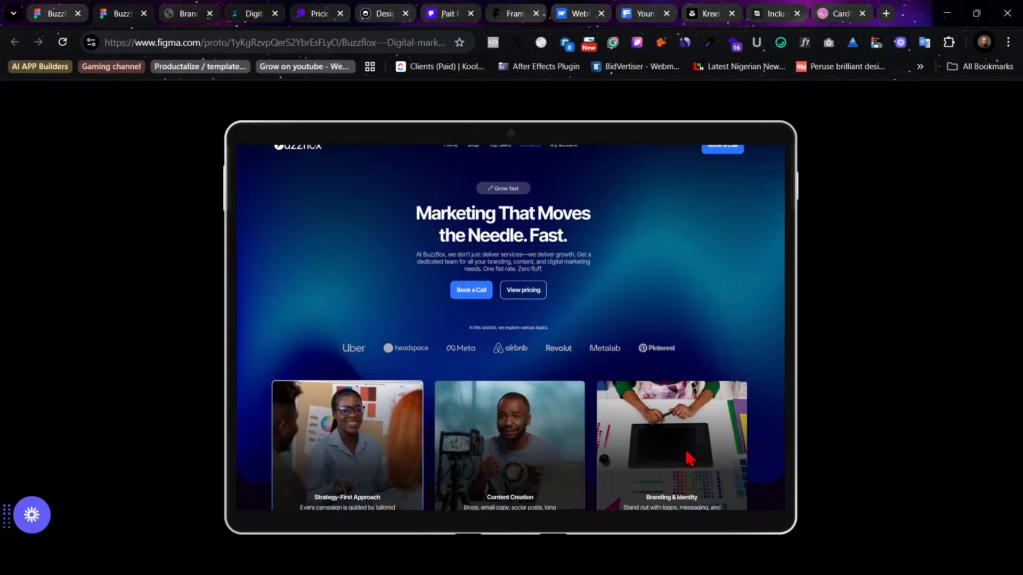
pyautogui.scroll(-2, 692, 453)
pyautogui.scroll(2, 688, 458)
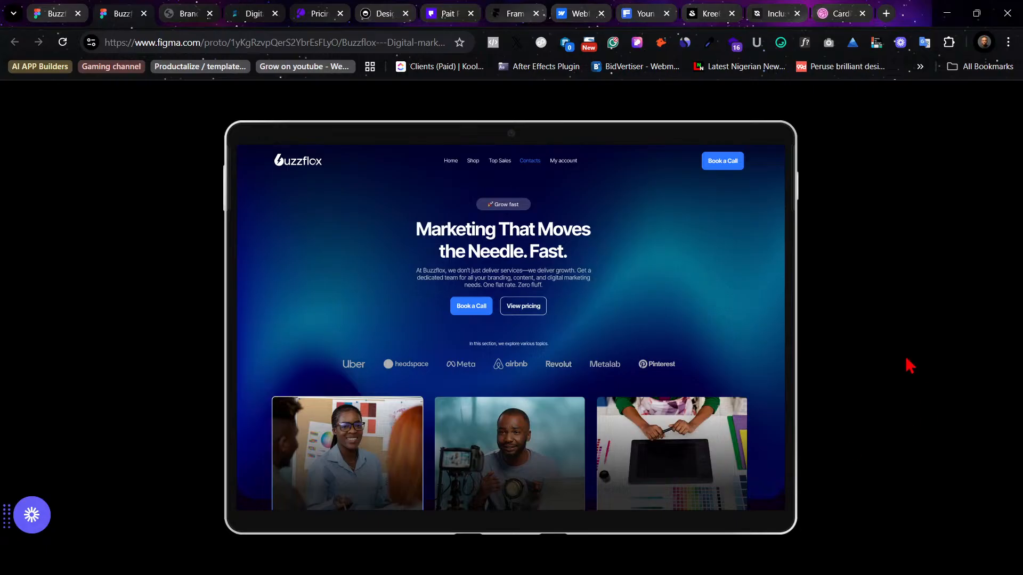
pyautogui.click(49, 12)
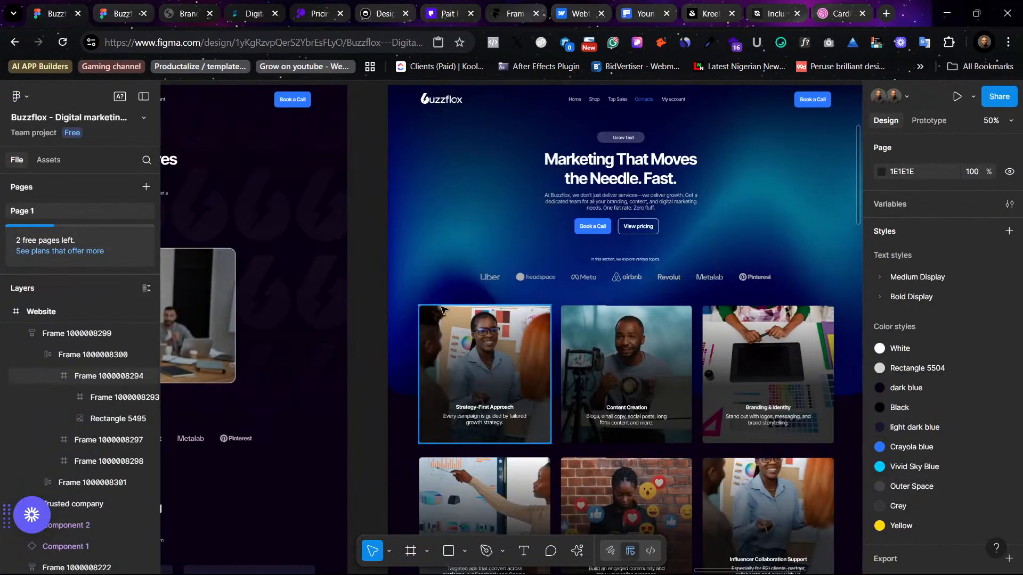
# Step: Copy the properties of the image rectangle in the Strategy-First Approach card
pyautogui.click(540, 350)
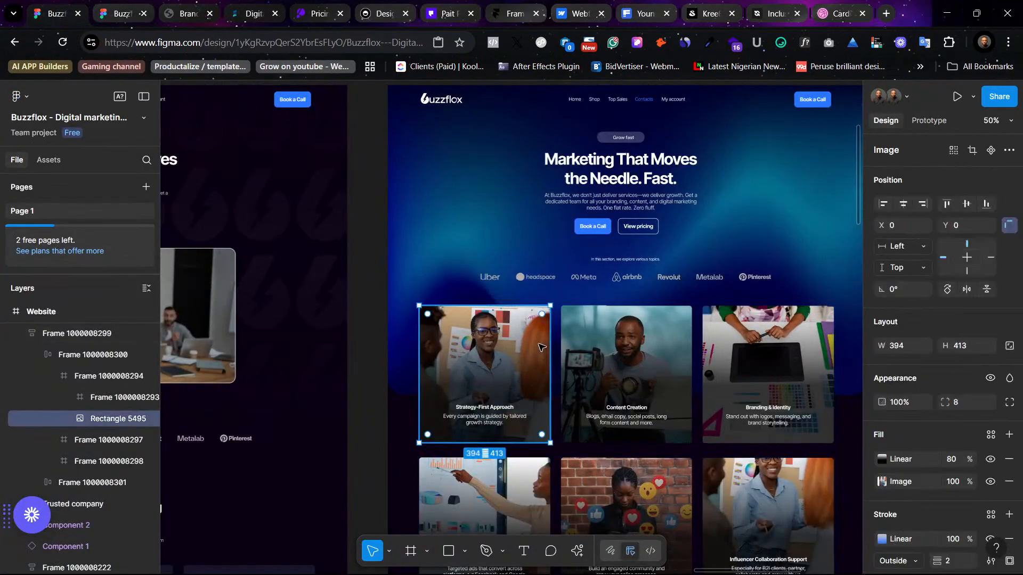
pyautogui.rightClick(541, 347)
pyautogui.moveTo(630, 193)
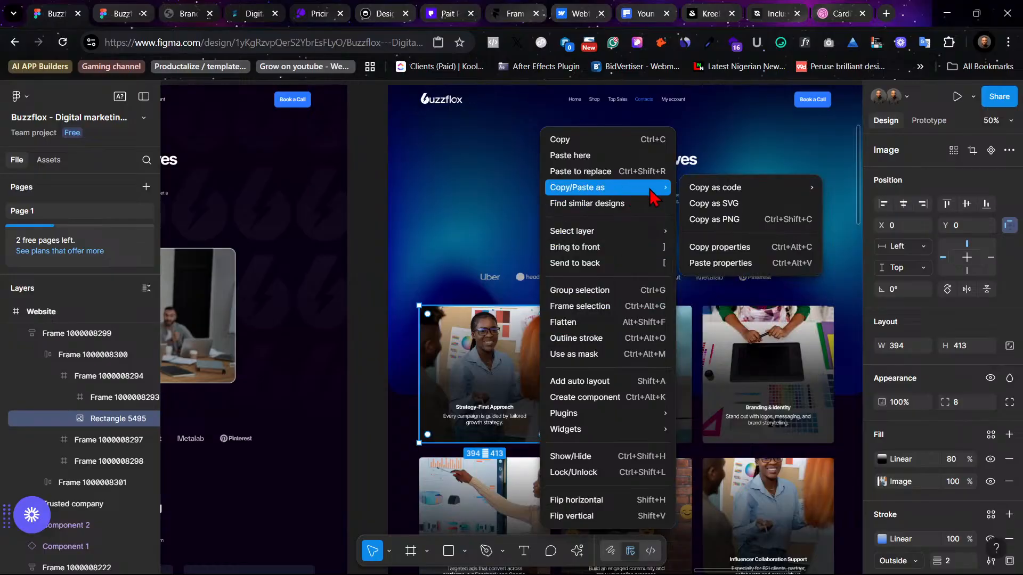
pyautogui.click(740, 247)
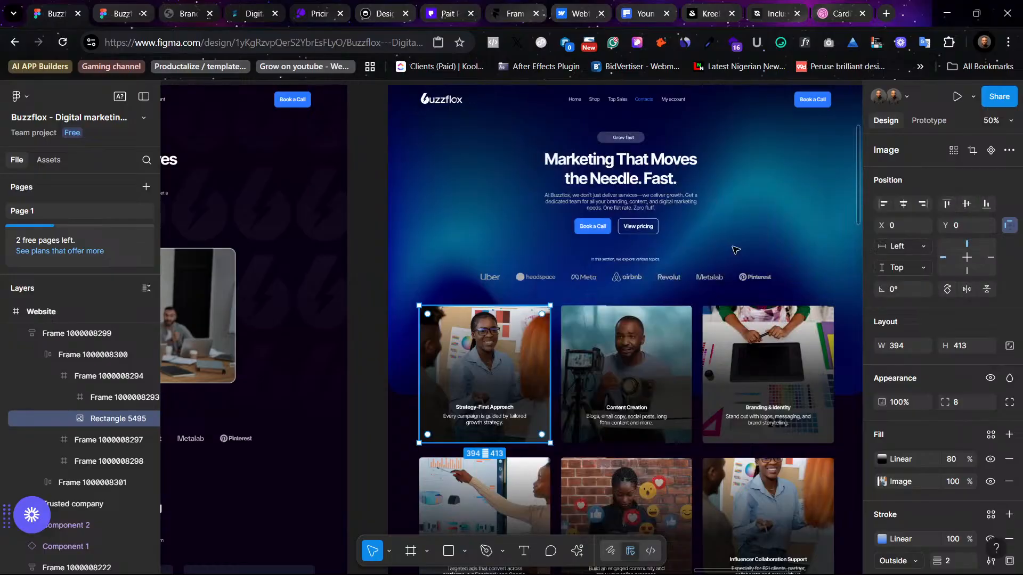
# Step: Try pasting the copied properties onto the Content Creation card's image rectangle, undo the paste and deselect everything
pyautogui.click(649, 368)
pyautogui.rightClick(649, 367)
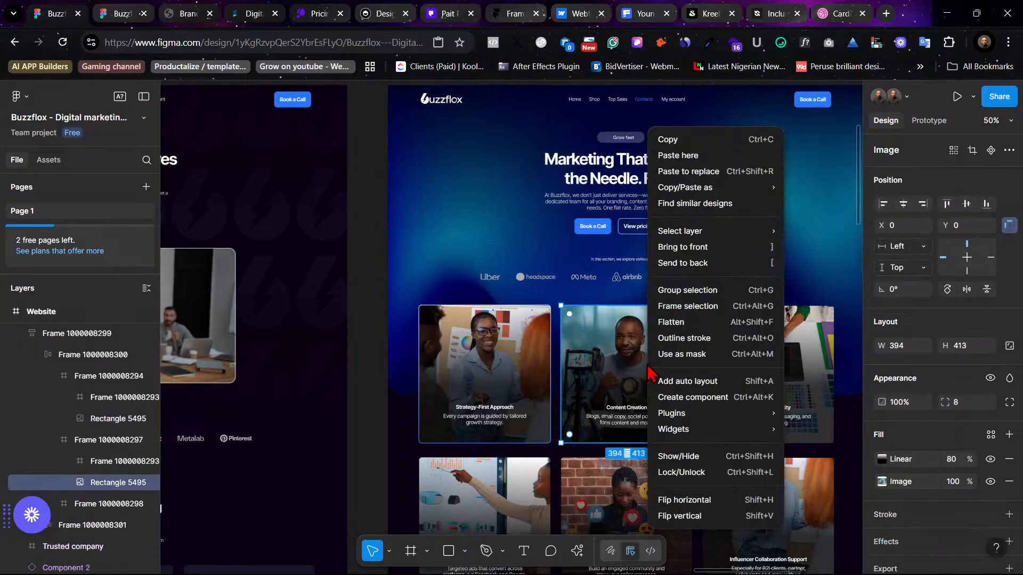
pyautogui.click(573, 362)
pyautogui.rightClick(573, 358)
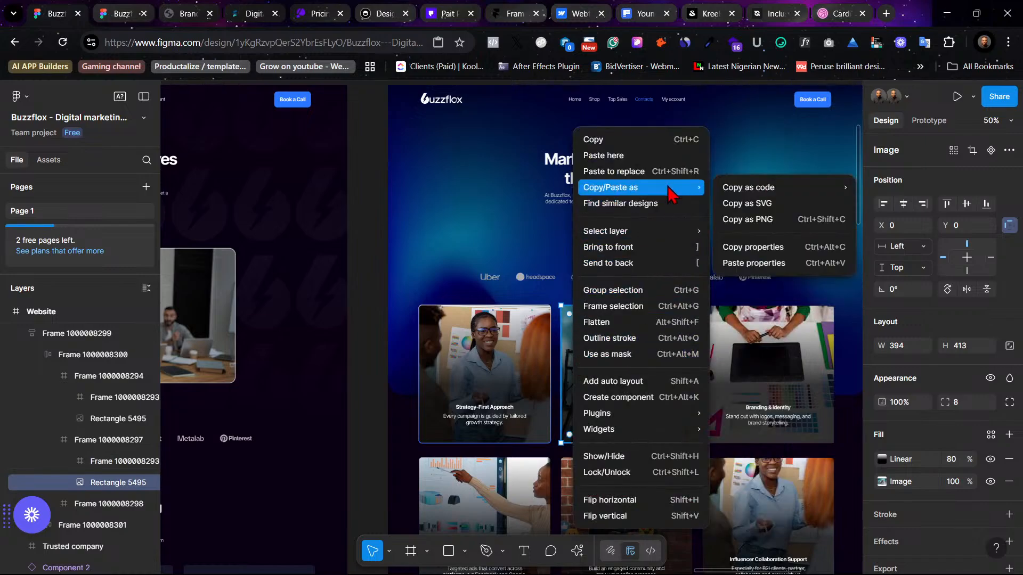
pyautogui.moveTo(672, 191)
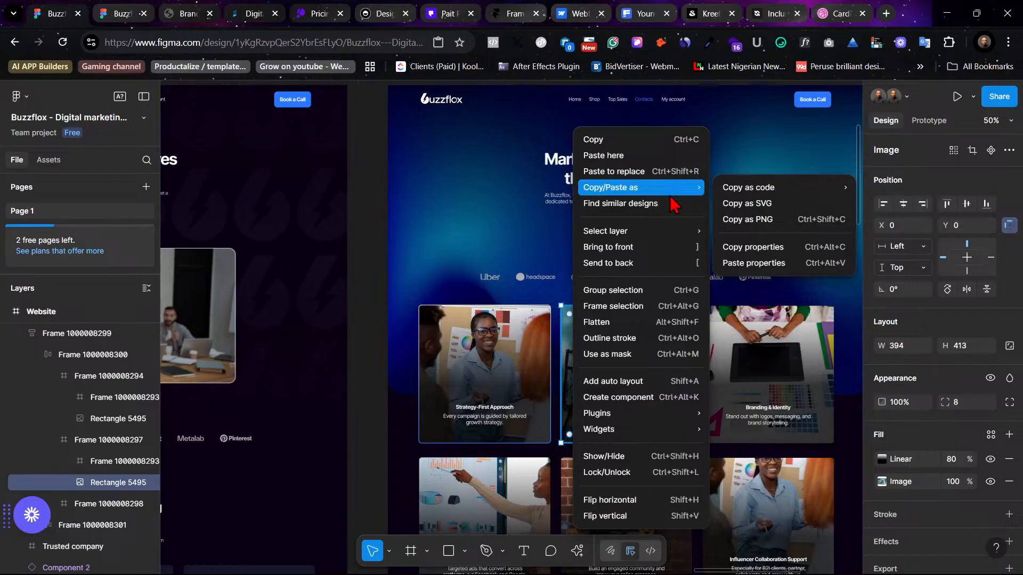
pyautogui.click(788, 263)
pyautogui.hotkey('ctrl', 'z')
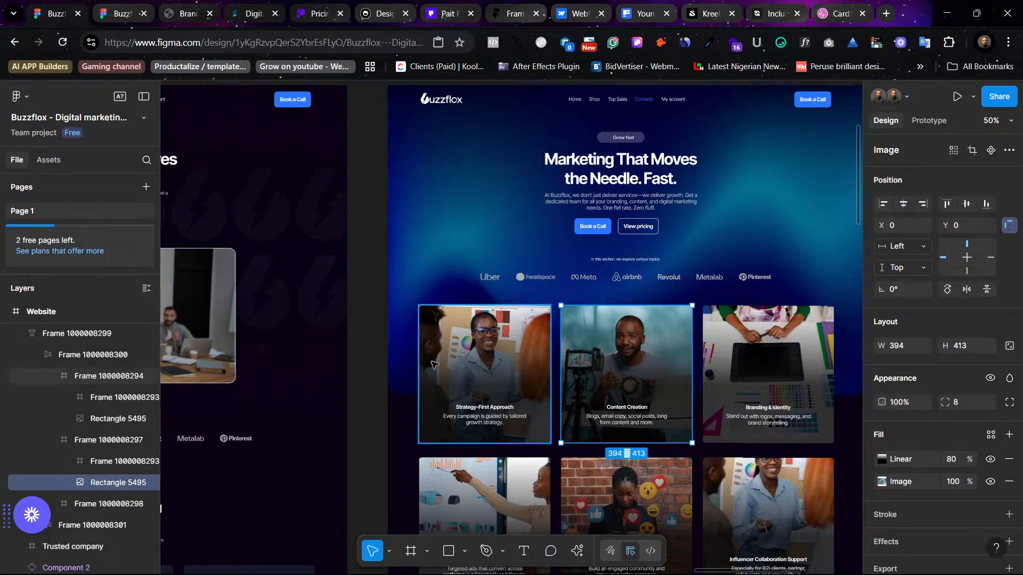
pyautogui.click(375, 408)
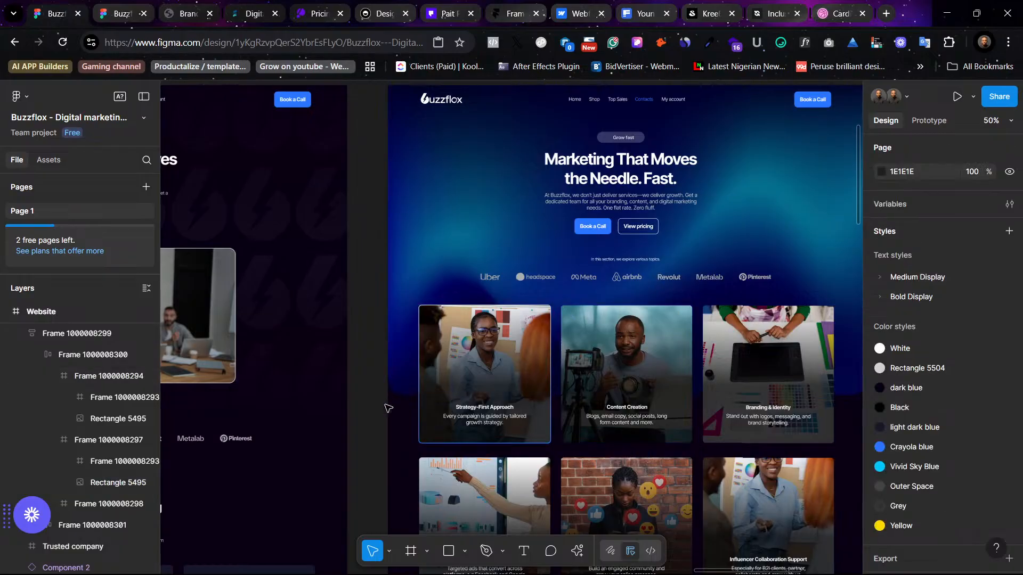
# Step: Select the image rectangle in the Strategy-First Approach card and bring its stroke settings into view
pyautogui.click(527, 382)
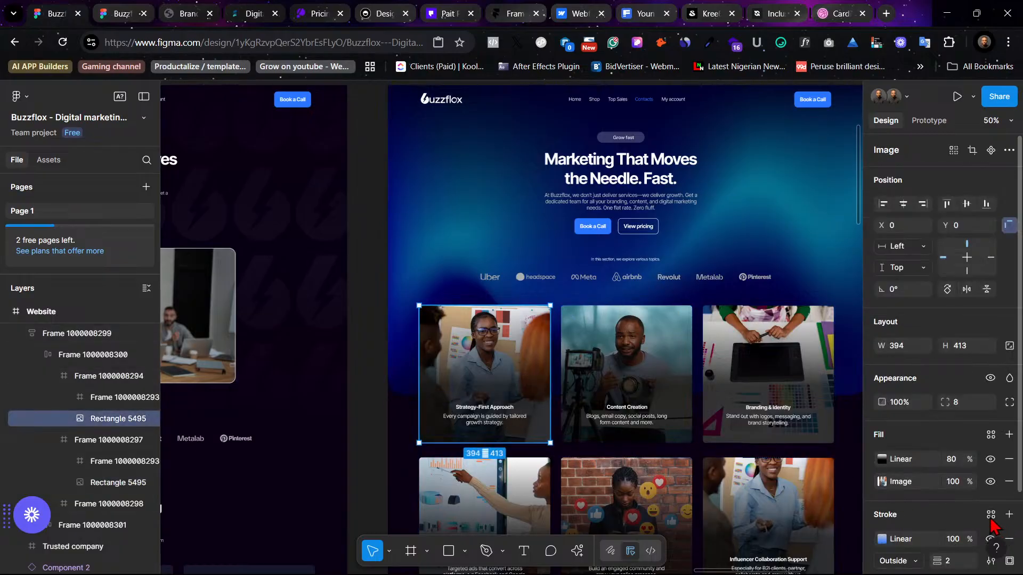
pyautogui.scroll(-3, 992, 527)
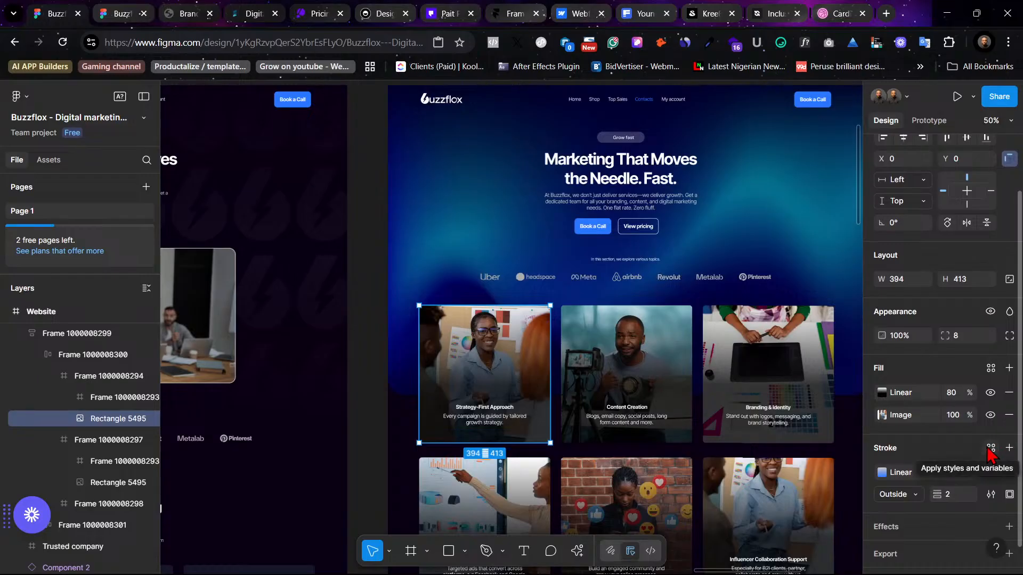
pyautogui.click(991, 449)
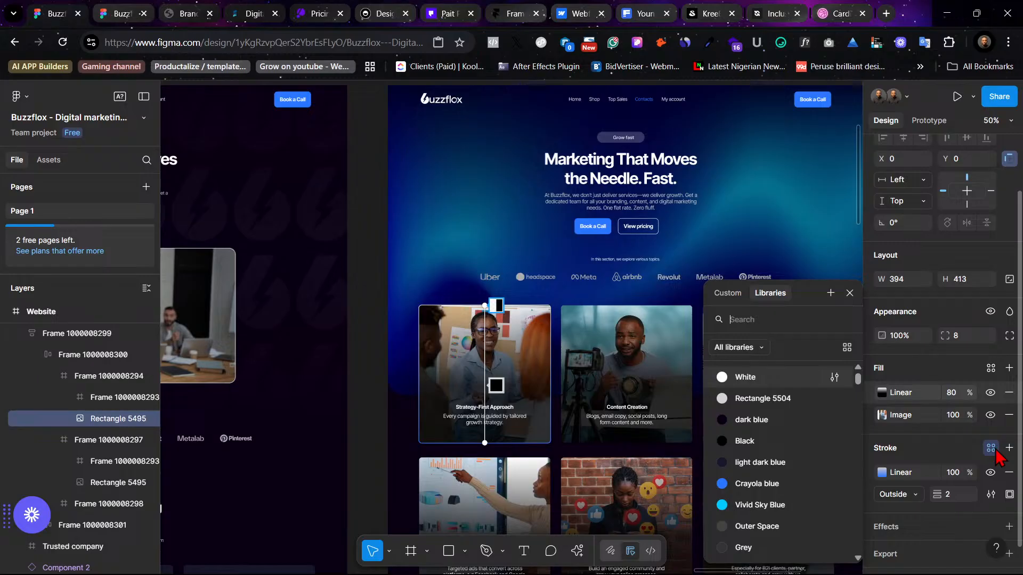
pyautogui.click(1009, 448)
pyautogui.click(1009, 448)
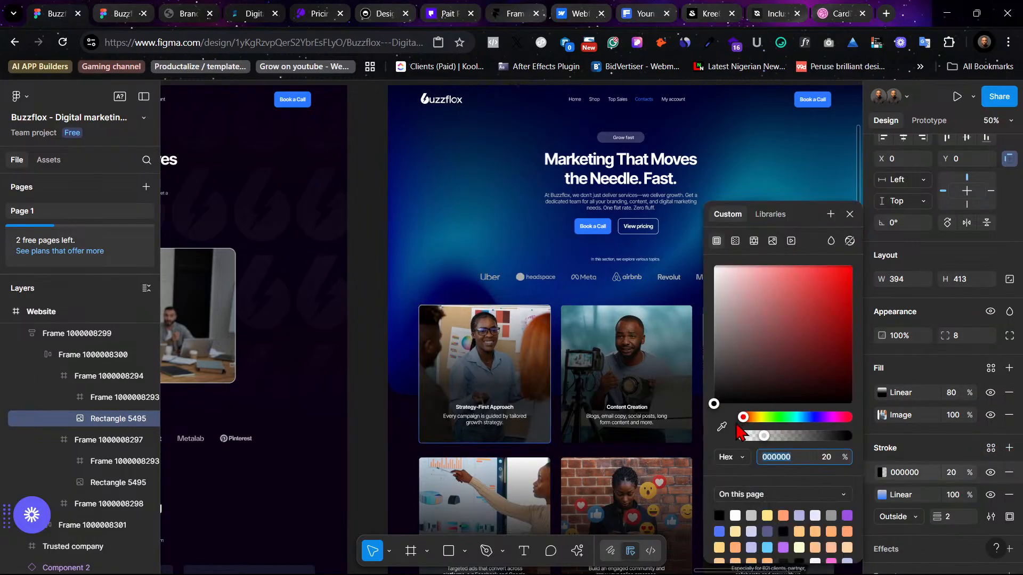
pyautogui.click(1008, 472)
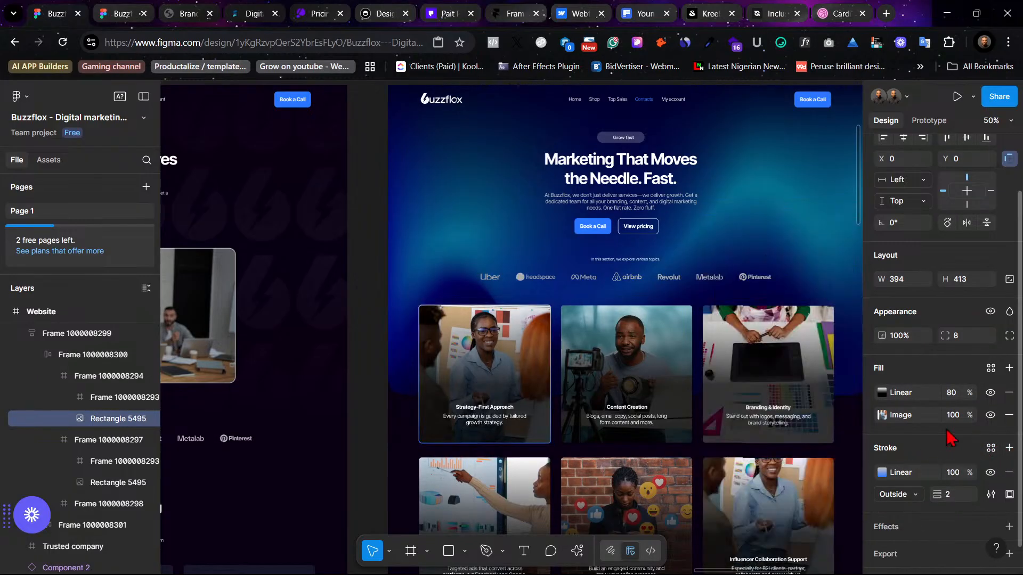
# Step: Save the Strategy-First Approach image's gradient stroke as a color style named "card graideint 1"
pyautogui.click(990, 449)
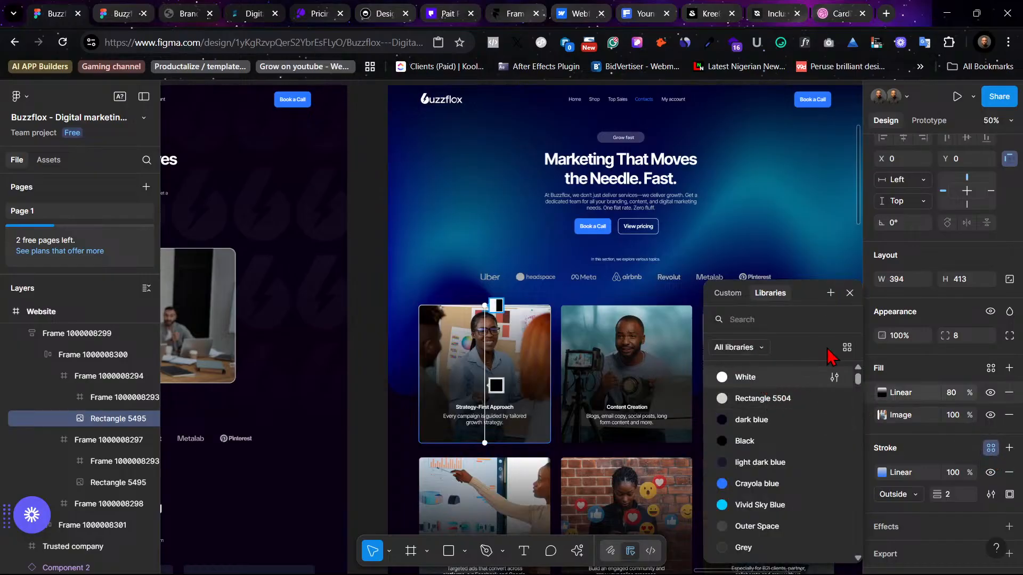
pyautogui.click(830, 292)
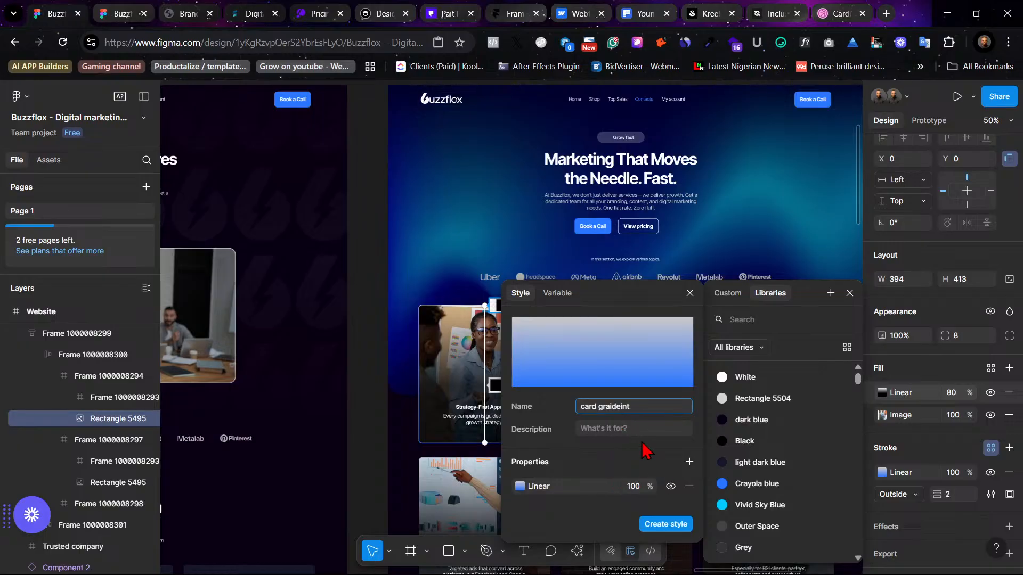
pyautogui.write('1')
pyautogui.click(667, 524)
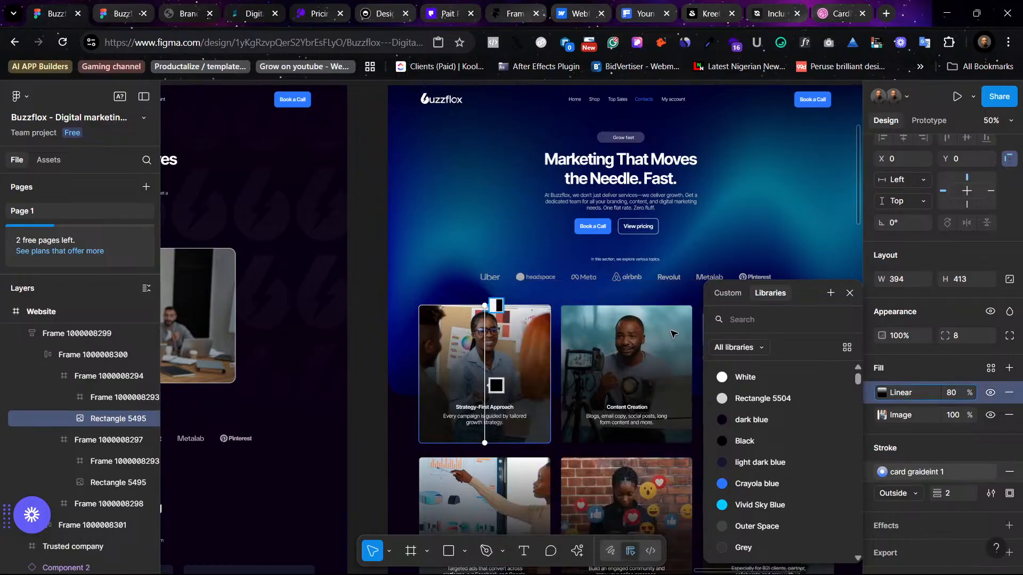
# Step: Apply the "card graideint 1" style as the stroke of the Content Creation card's image rectangle
pyautogui.click(577, 325)
pyautogui.click(577, 325)
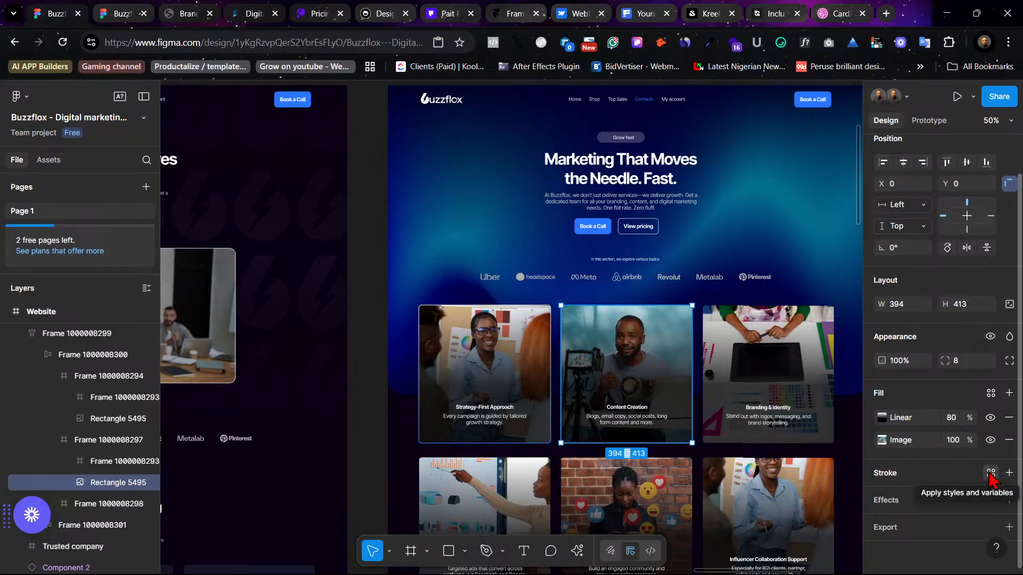
pyautogui.click(991, 474)
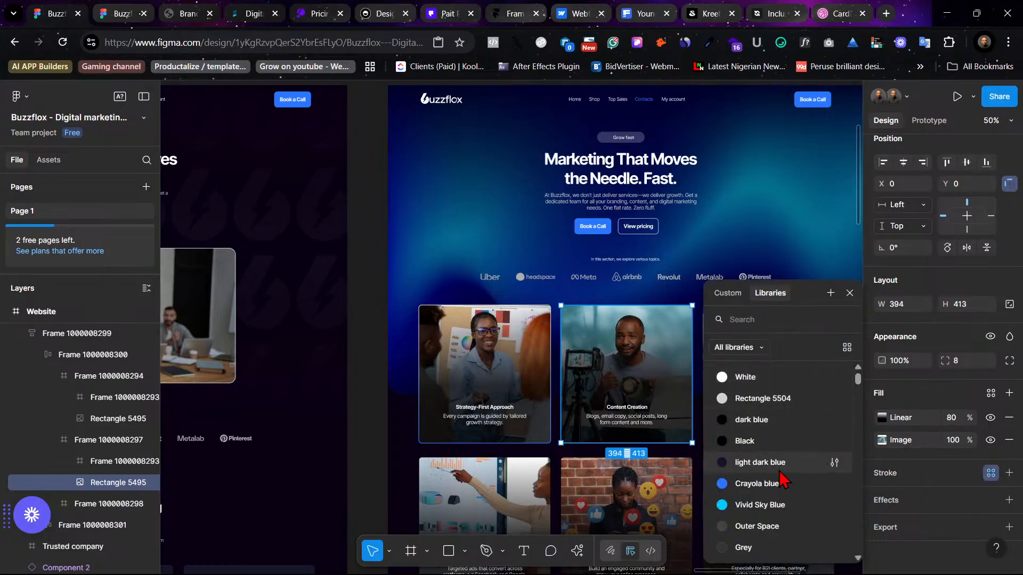
pyautogui.scroll(-4, 785, 468)
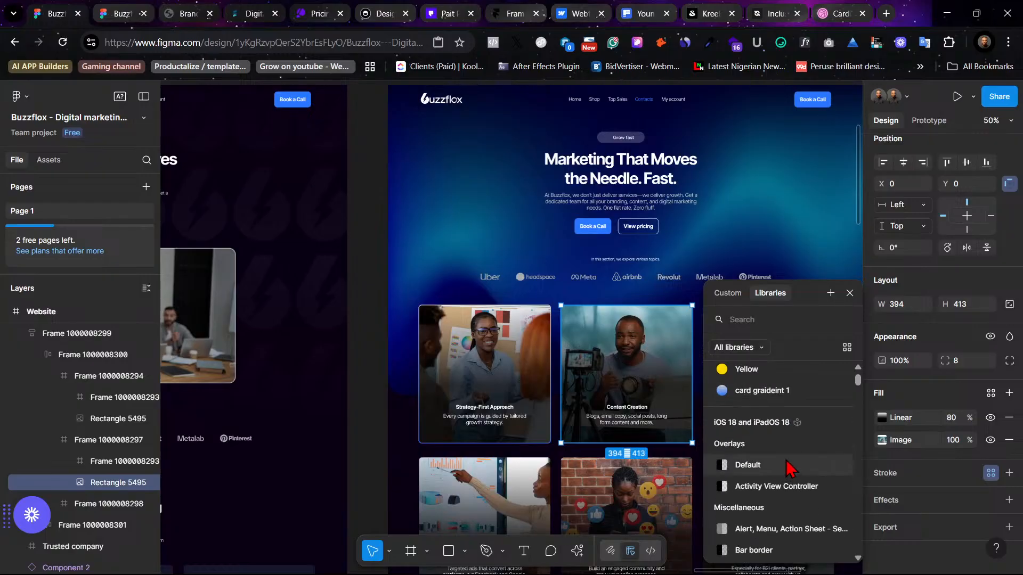
pyautogui.scroll(1, 781, 464)
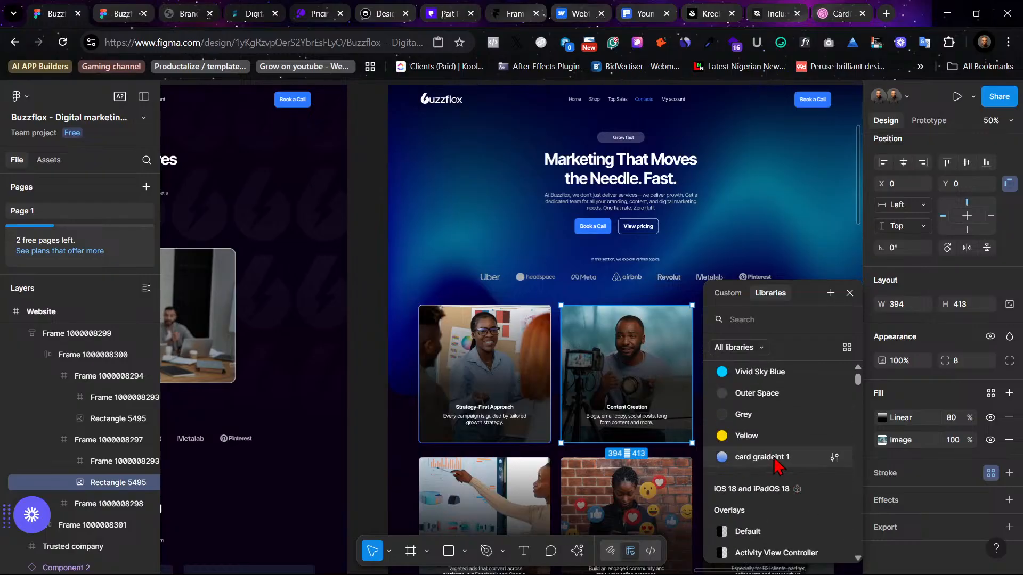
pyautogui.click(776, 457)
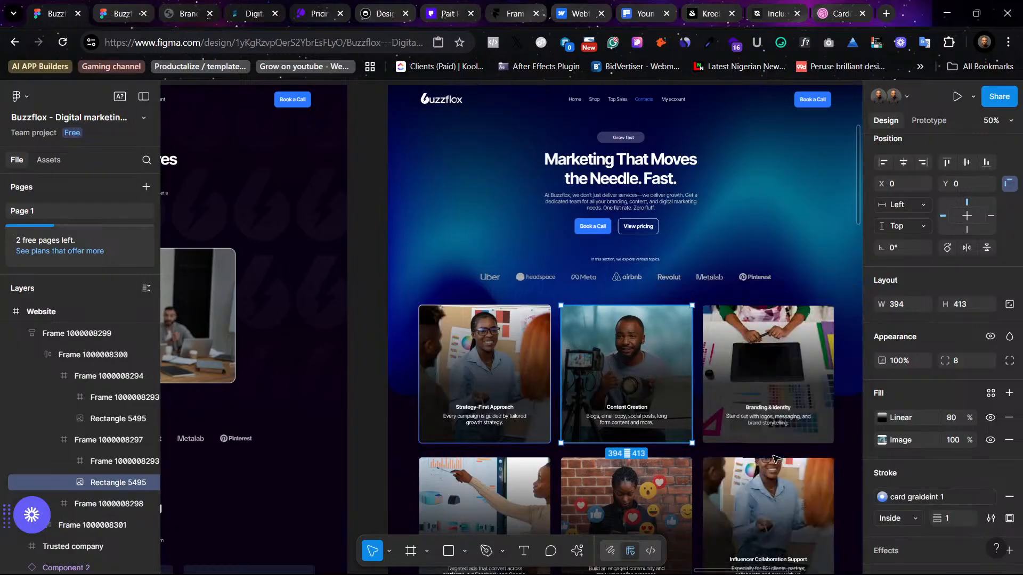
# Step: Apply the "card graideint 1" stroke style to the Branding & Identity, Performance Marketing, Social Media Management and Influencer Collaboration Support images together, then deselect them
pyautogui.click(707, 394)
pyautogui.scroll(-2, 479, 445)
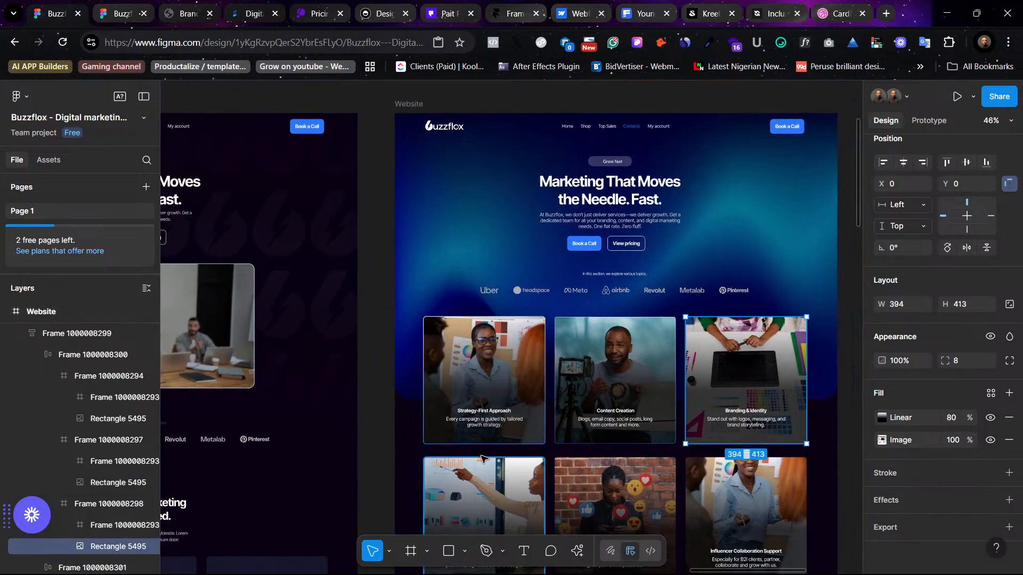
pyautogui.scroll(1, 480, 444)
pyautogui.scroll(-3, 463, 446)
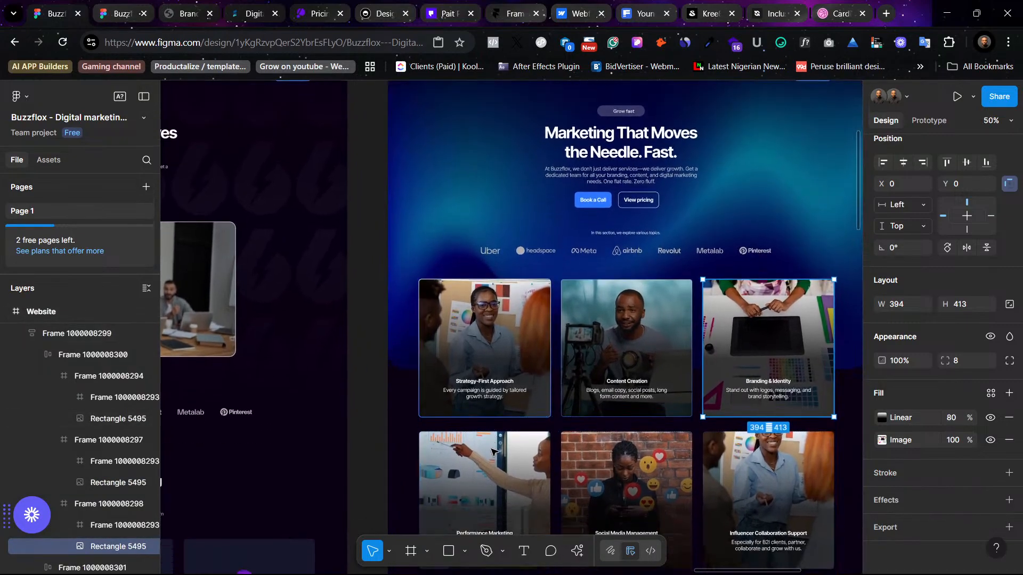
pyautogui.keyDown('shift'); pyautogui.click(452, 448); pyautogui.keyUp('shift')
pyautogui.keyDown('shift'); pyautogui.click(569, 432); pyautogui.keyUp('shift')
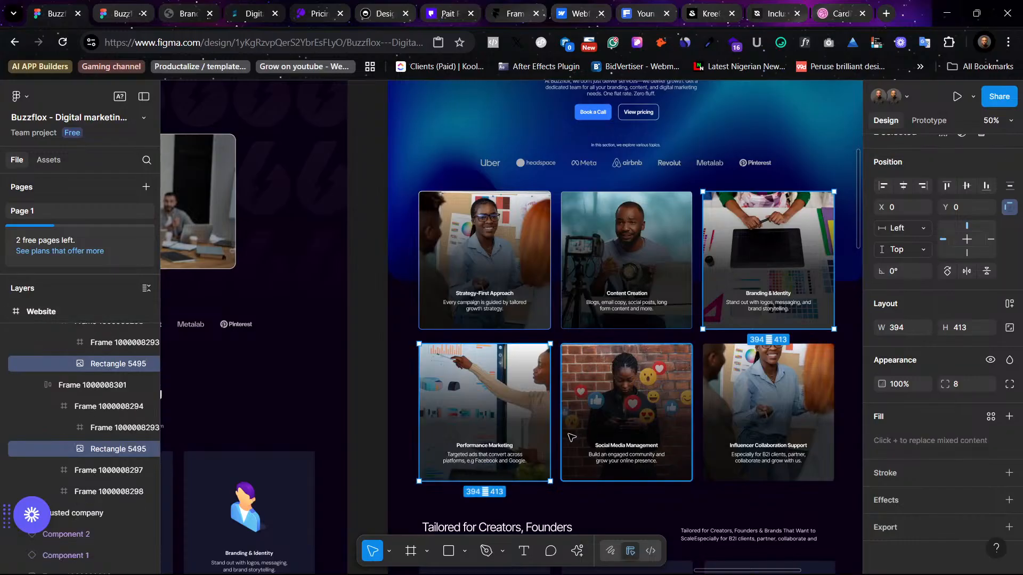
pyautogui.keyDown('shift'); pyautogui.click(709, 445); pyautogui.keyUp('shift')
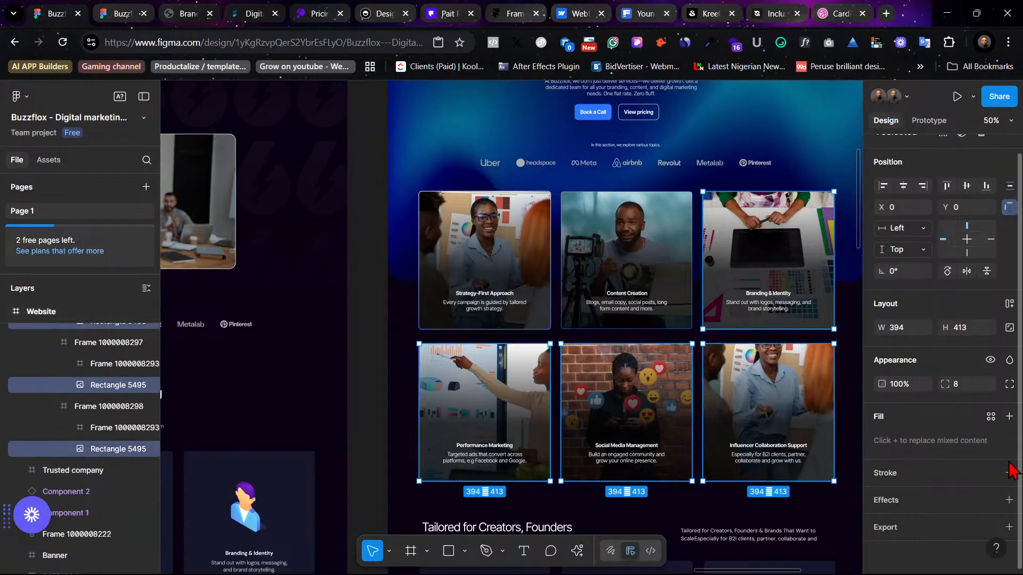
pyautogui.scroll(-3, 801, 469)
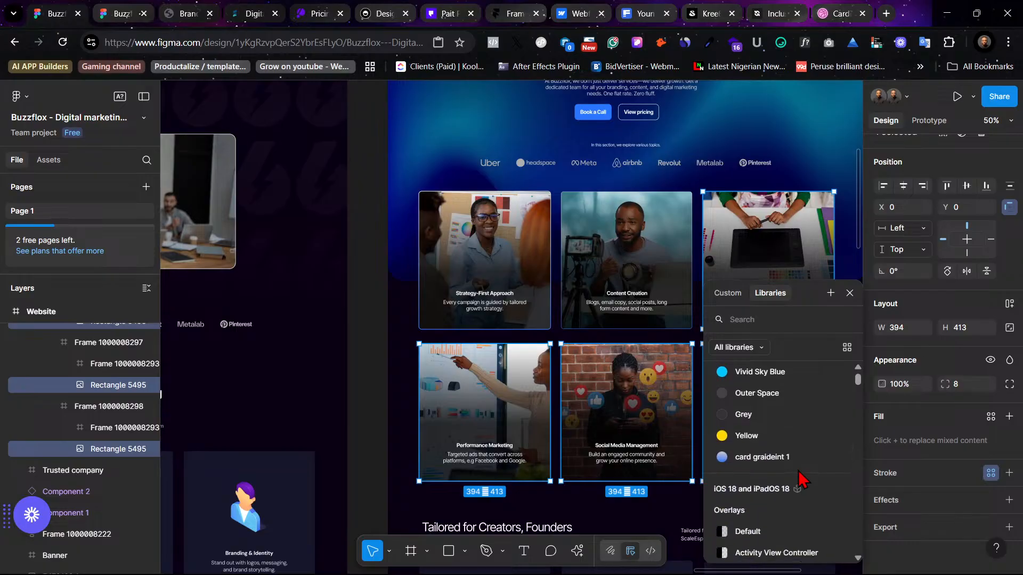
pyautogui.click(783, 459)
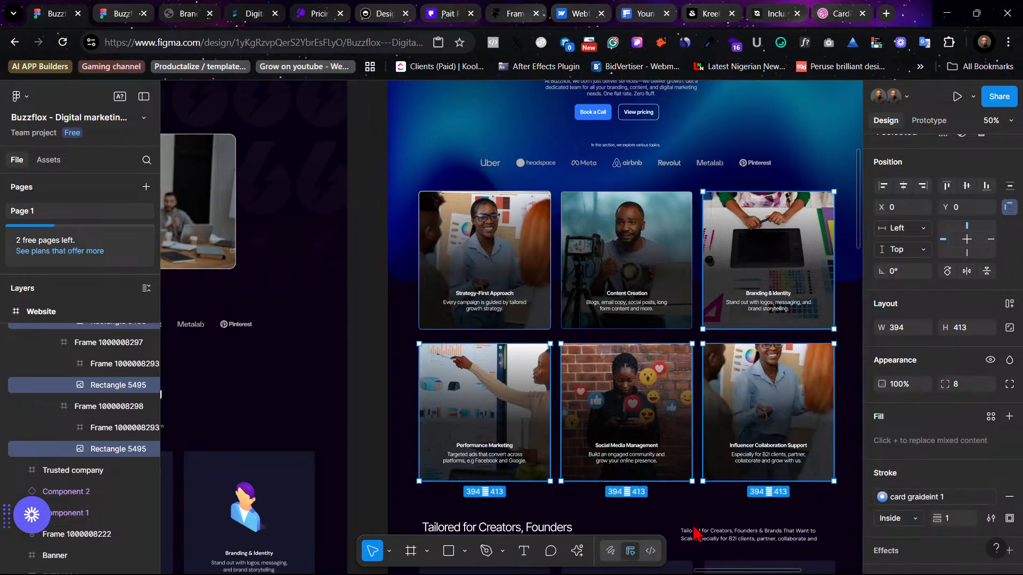
pyautogui.press('Escape')
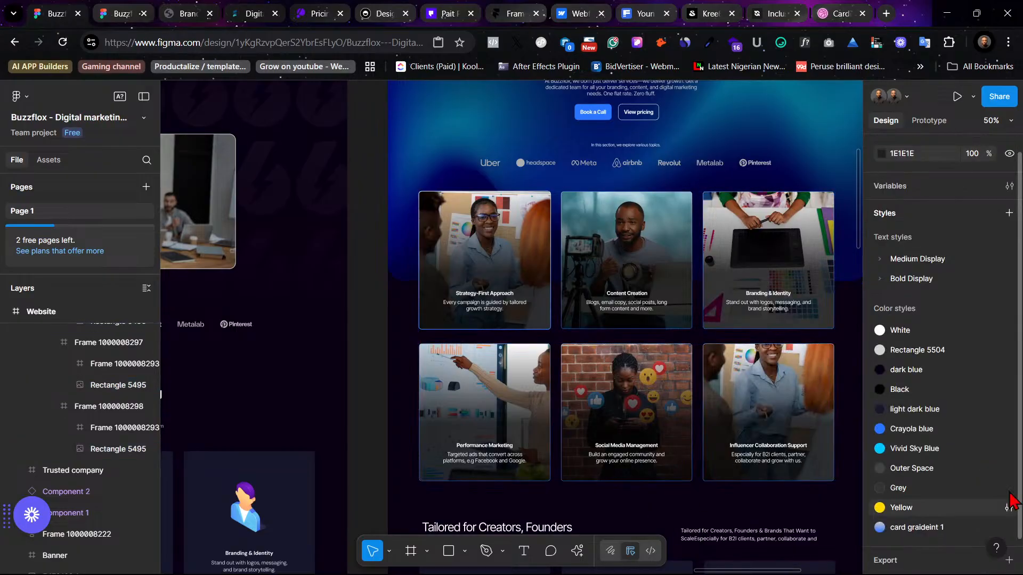
# Step: Switch to the prototype preview and examine the gradient borders on all six service cards alongside the hero and the Tailored for Creators section
pyautogui.click(128, 9)
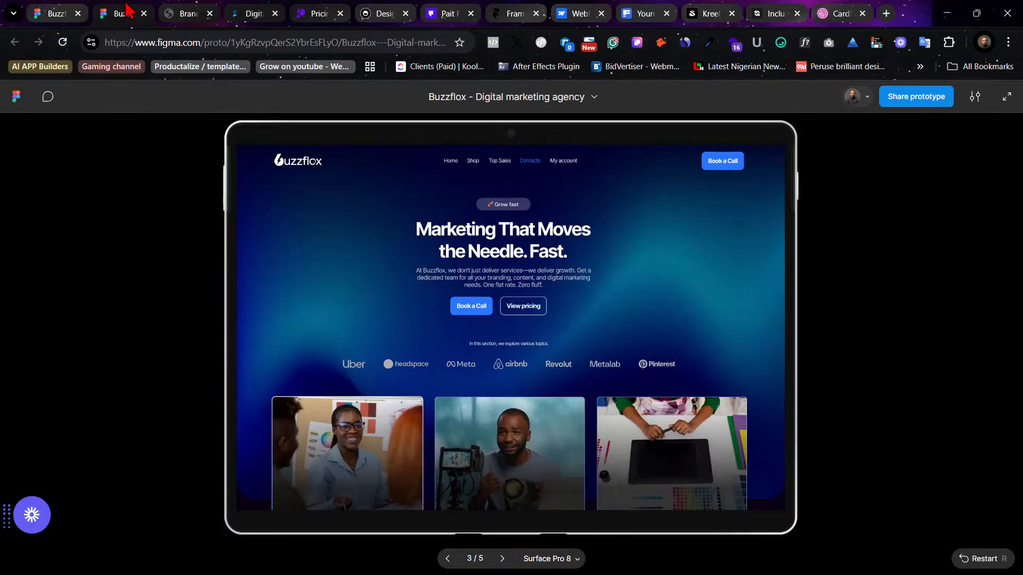
pyautogui.scroll(-5, 605, 297)
pyautogui.scroll(1, 610, 313)
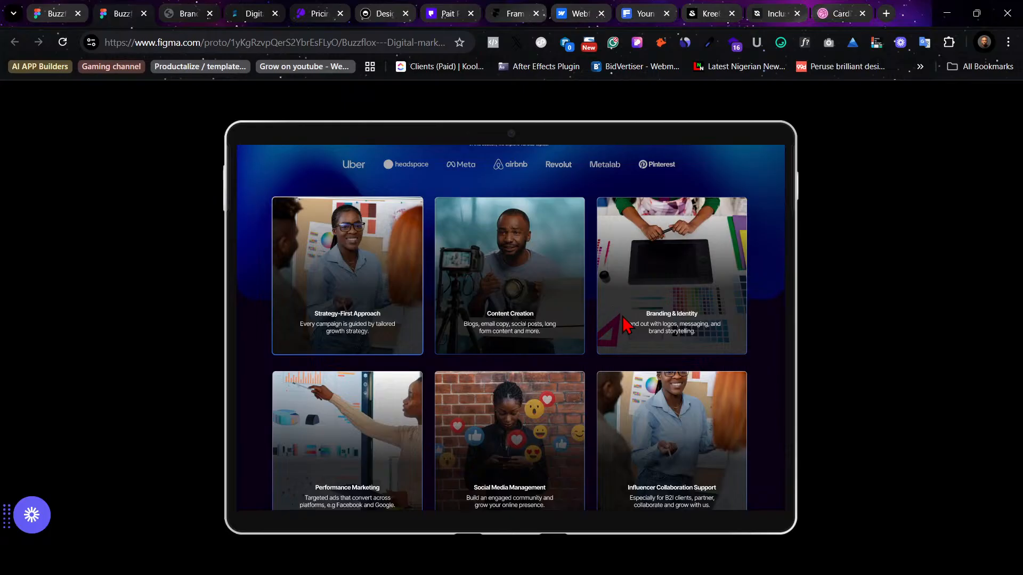
pyautogui.scroll(4, 629, 314)
pyautogui.scroll(-3, 636, 302)
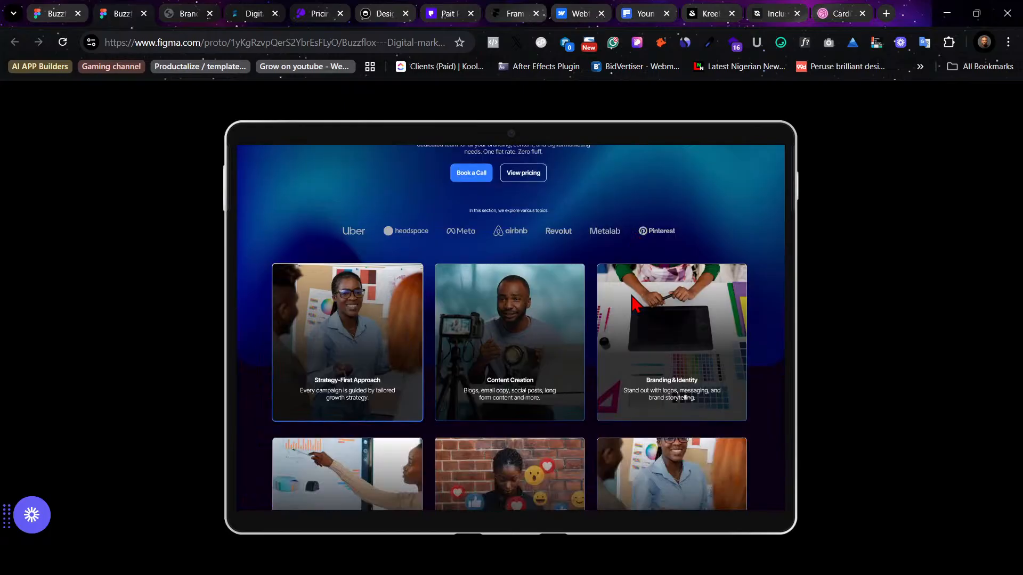
pyautogui.scroll(3, 737, 409)
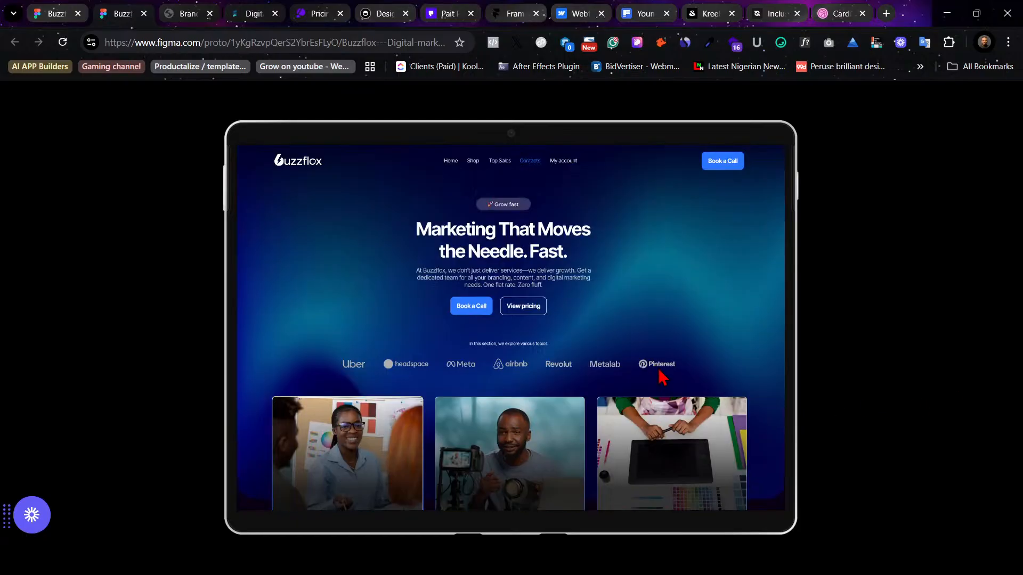
pyautogui.scroll(-10, 594, 416)
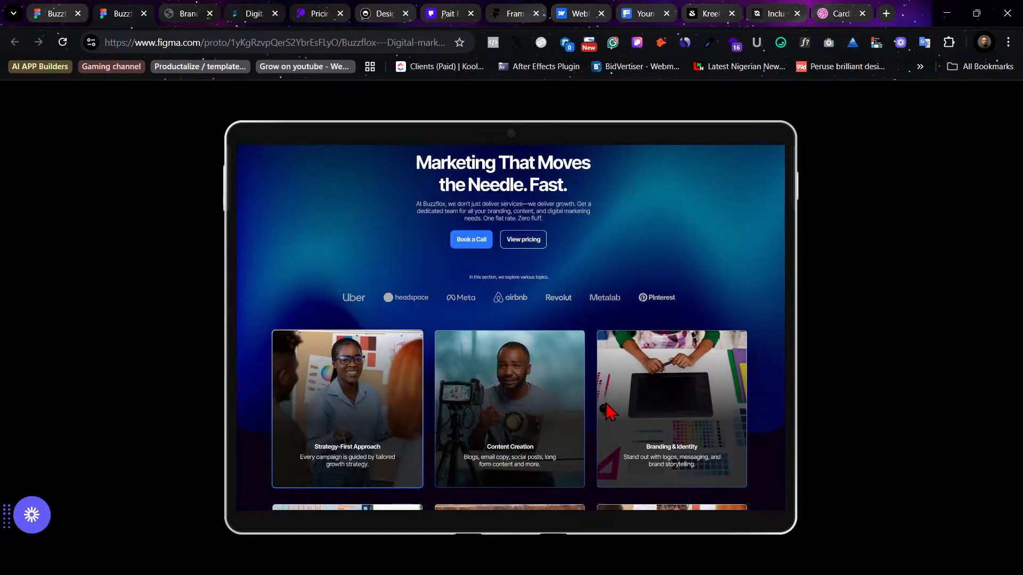
pyautogui.scroll(-2, 611, 413)
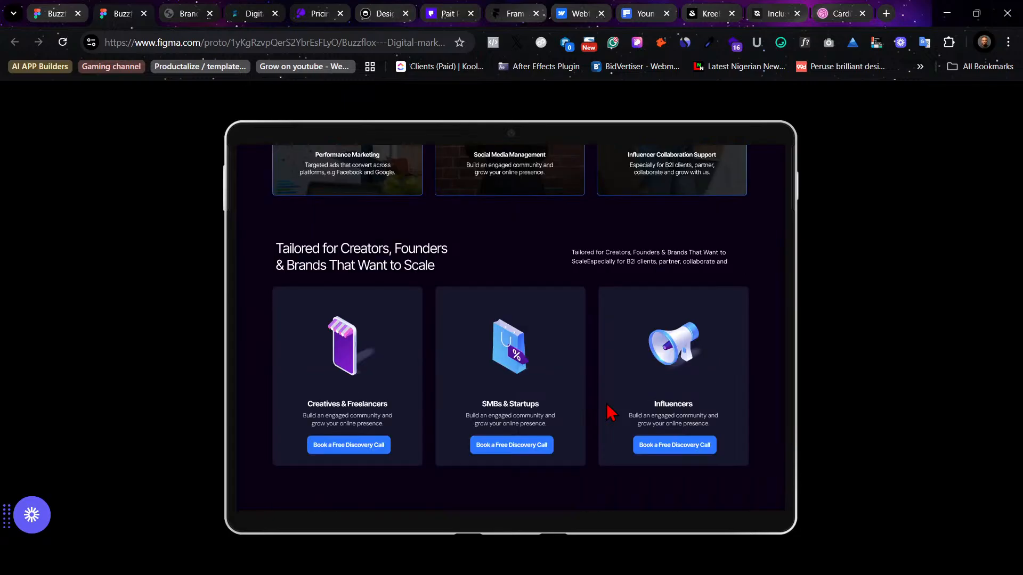
pyautogui.scroll(2, 611, 413)
pyautogui.scroll(5, 611, 415)
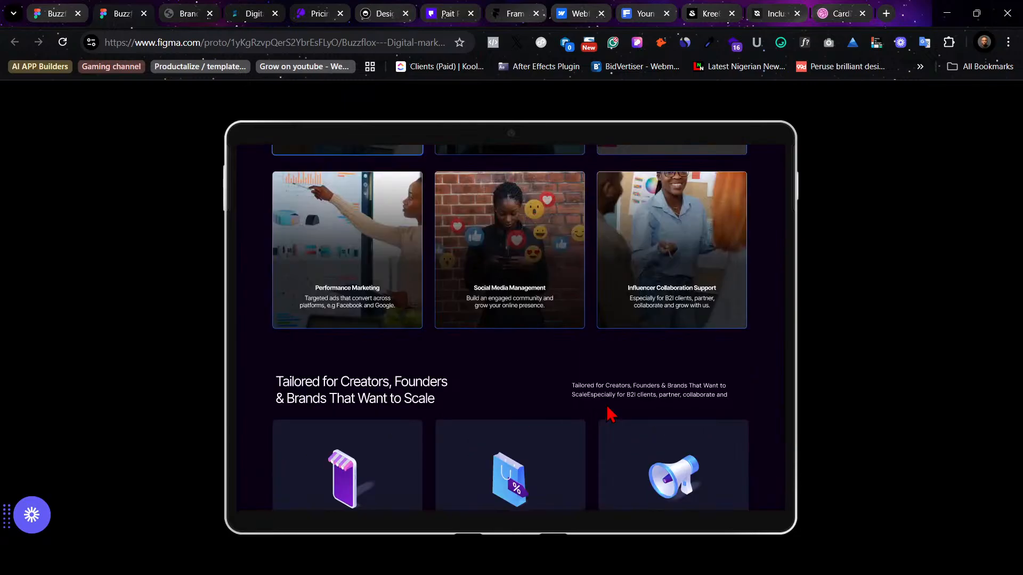
# Step: Examine the pricing plans and the Getting Started is Easy section in the prototype preview
pyautogui.scroll(-5, 611, 414)
pyautogui.scroll(-14, 611, 414)
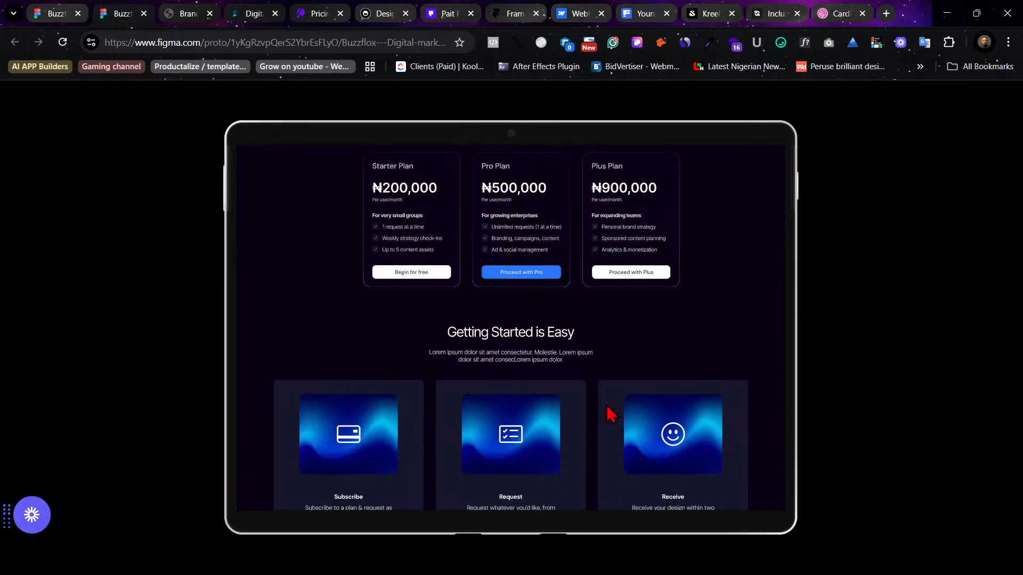
pyautogui.scroll(2, 611, 414)
pyautogui.scroll(2, 611, 414)
pyautogui.scroll(-8, 609, 413)
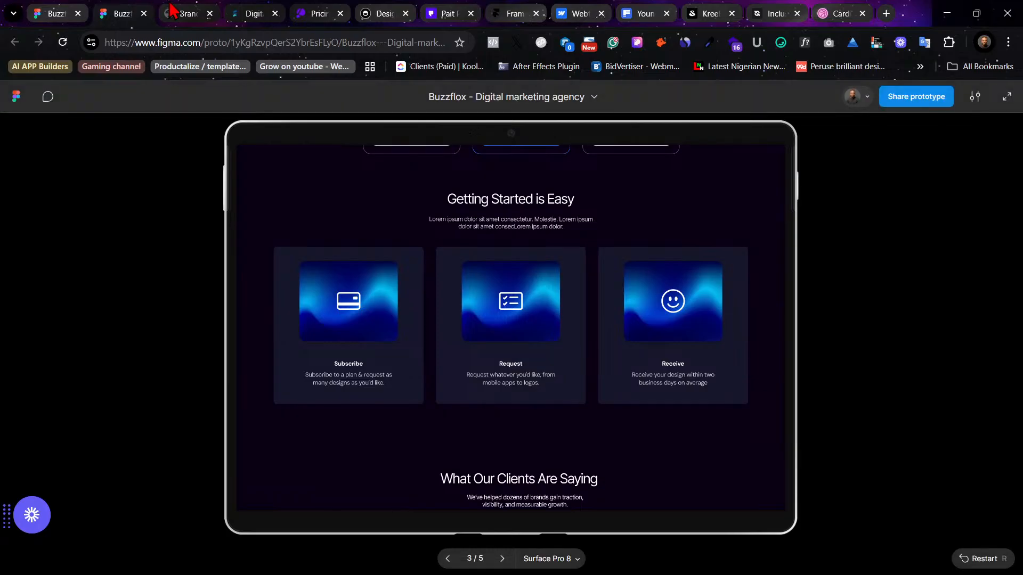
# Step: Review the pricing and Getting Started is Easy sections in the design file, and switch to the Brand Guidelines PDF's Social Media page
pyautogui.click(184, 13)
pyautogui.click(114, 13)
pyautogui.click(72, 10)
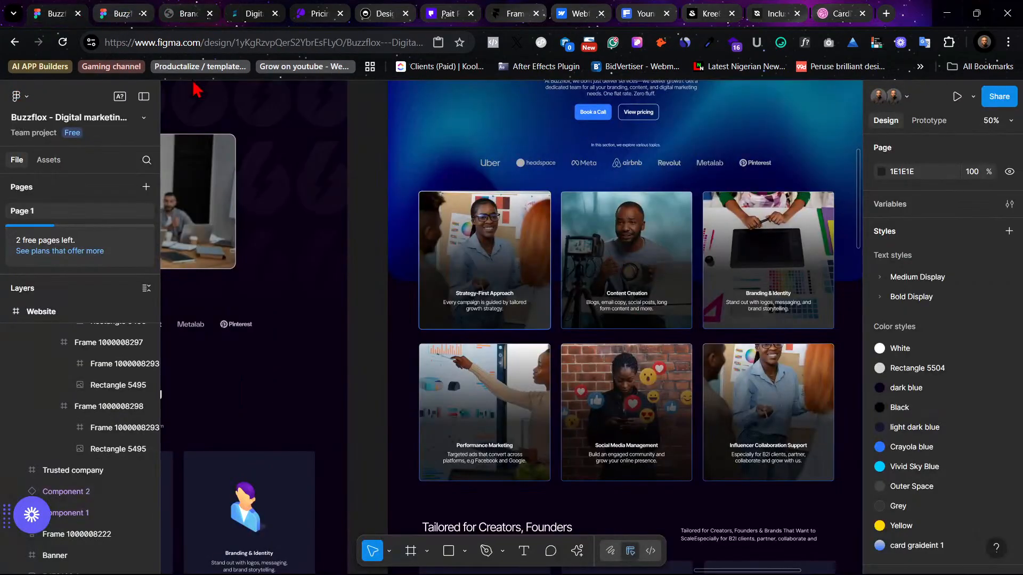
pyautogui.scroll(-10, 717, 415)
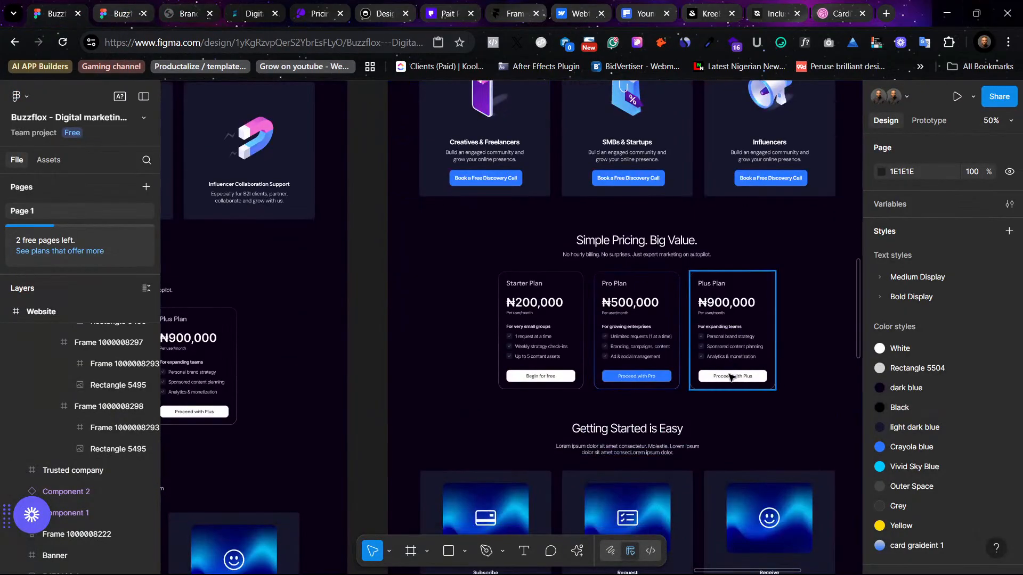
pyautogui.scroll(-1, 739, 387)
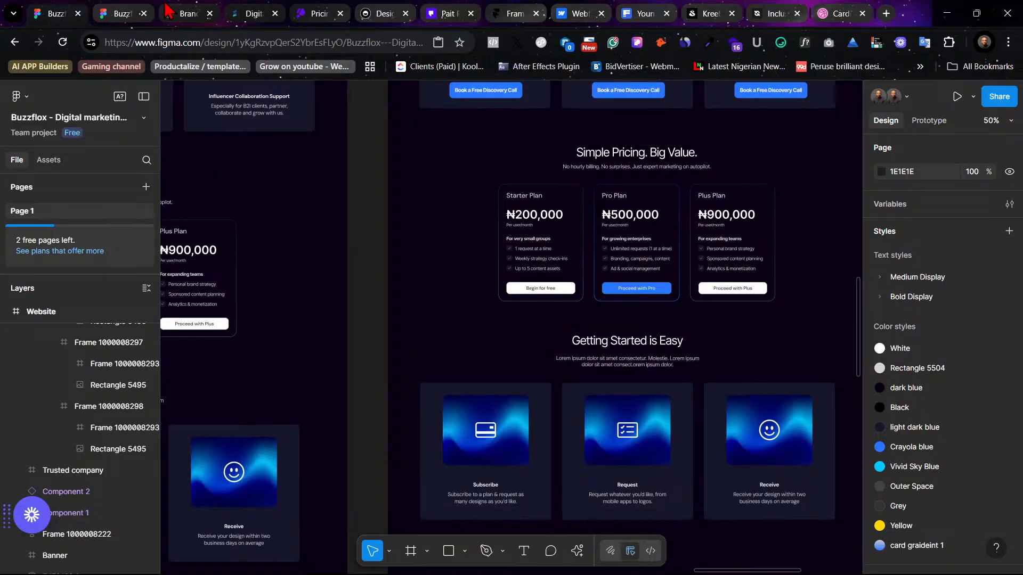
pyautogui.click(122, 14)
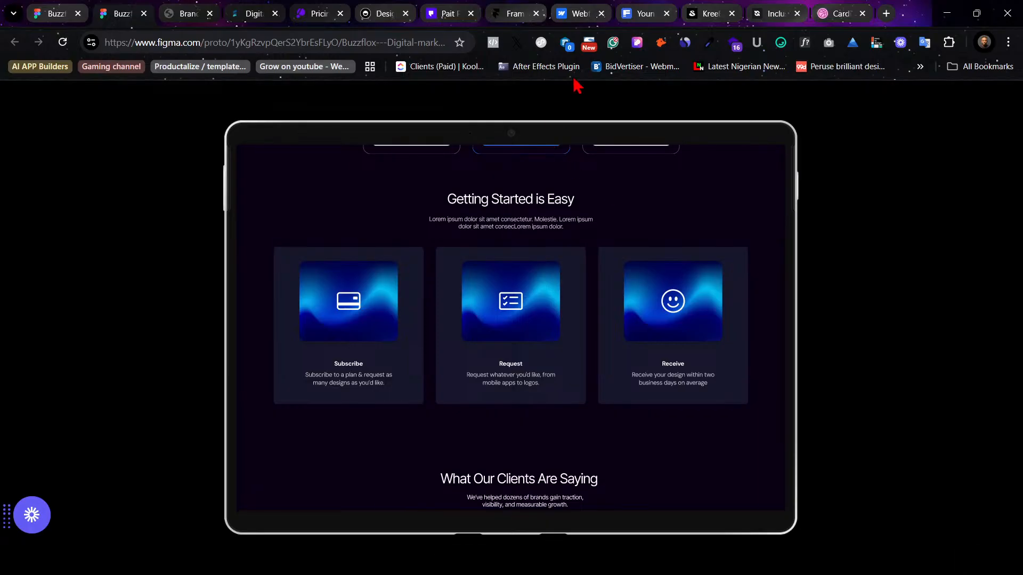
pyautogui.click(198, 13)
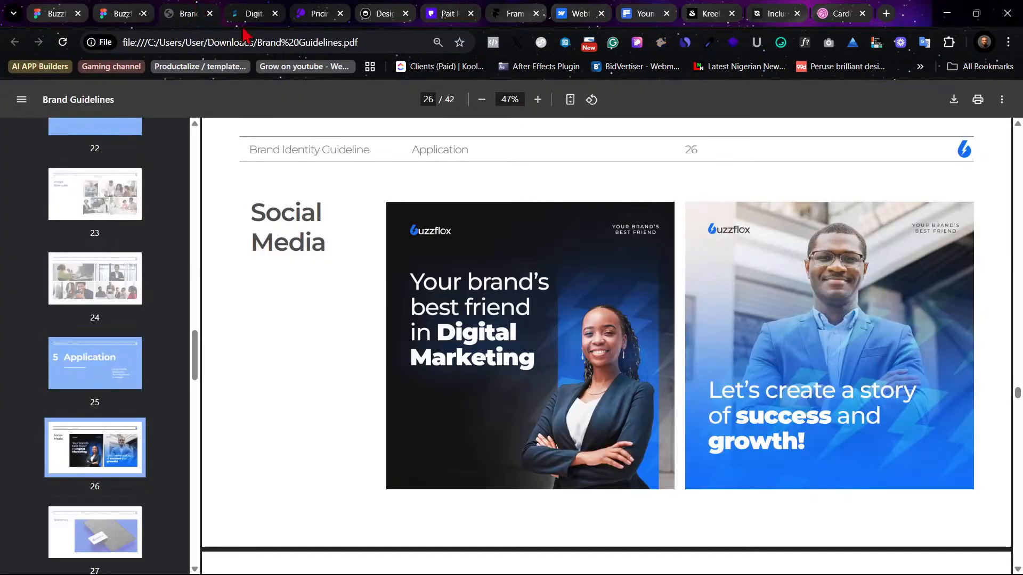
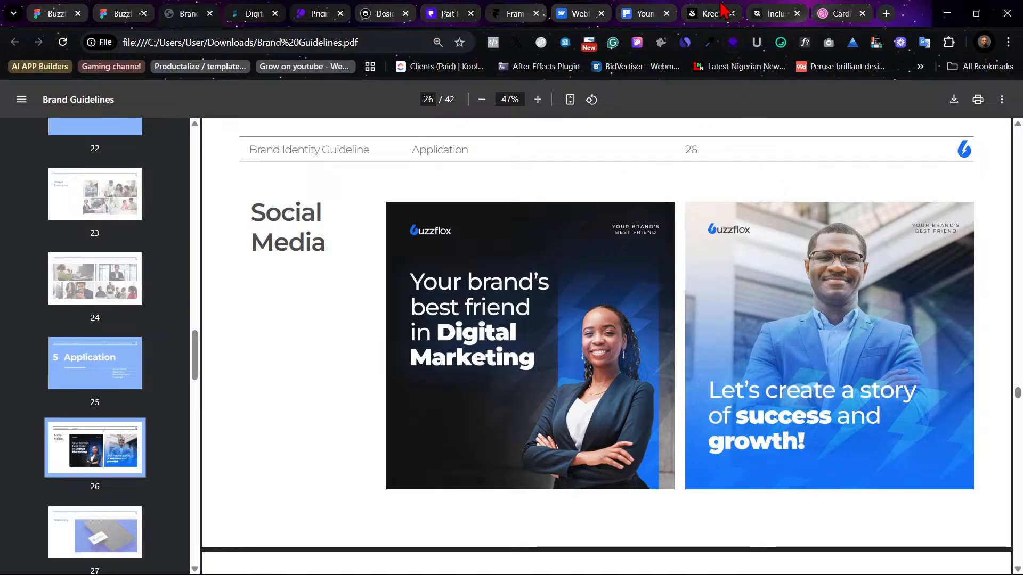
# Step: Switch to Freepik and search its image library for "lady on suit"
pyautogui.click(626, 9)
pyautogui.click(311, 106)
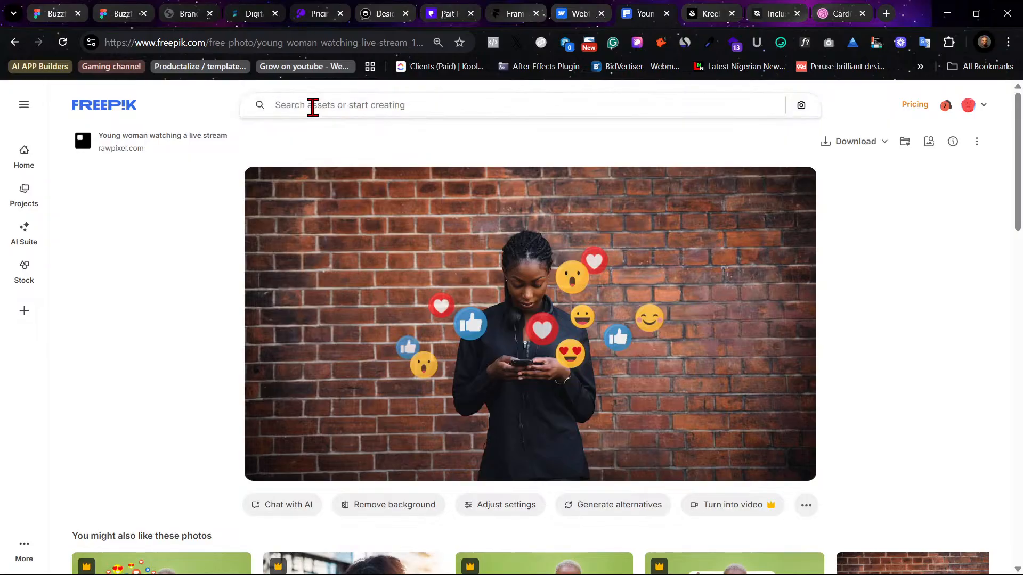
pyautogui.write('lad')
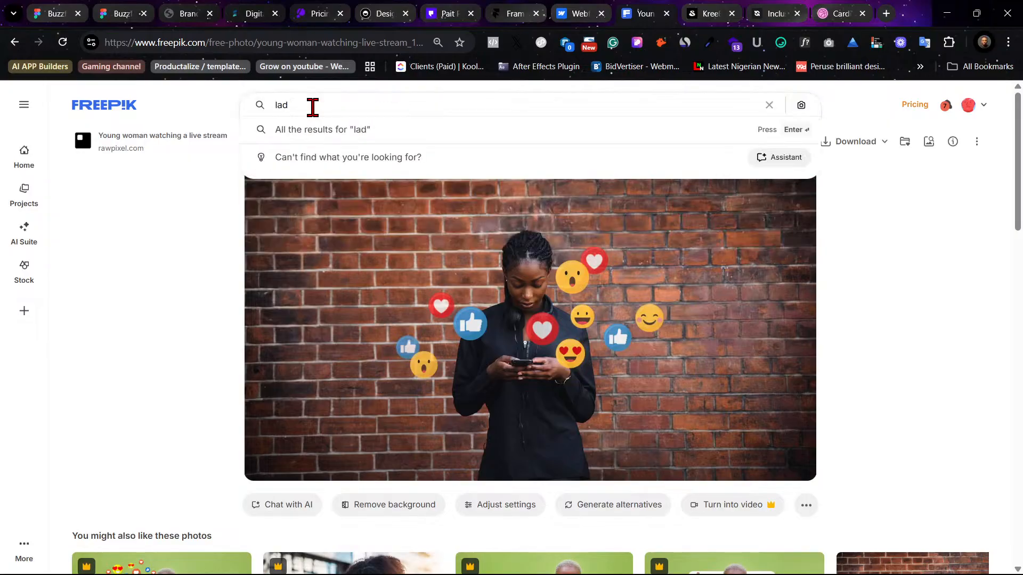
pyautogui.write('y o')
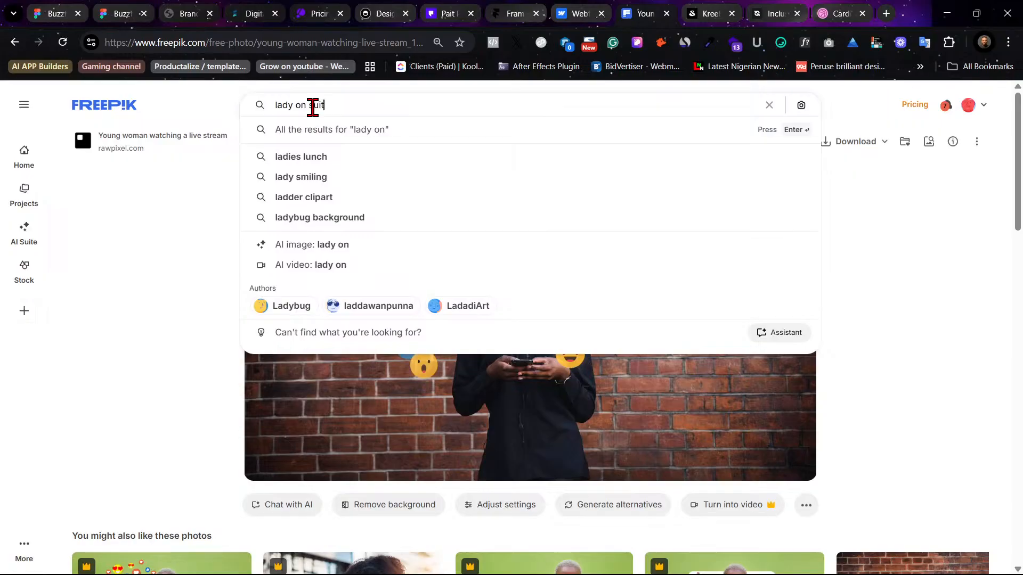
pyautogui.write('n suit')
pyautogui.press('Return')
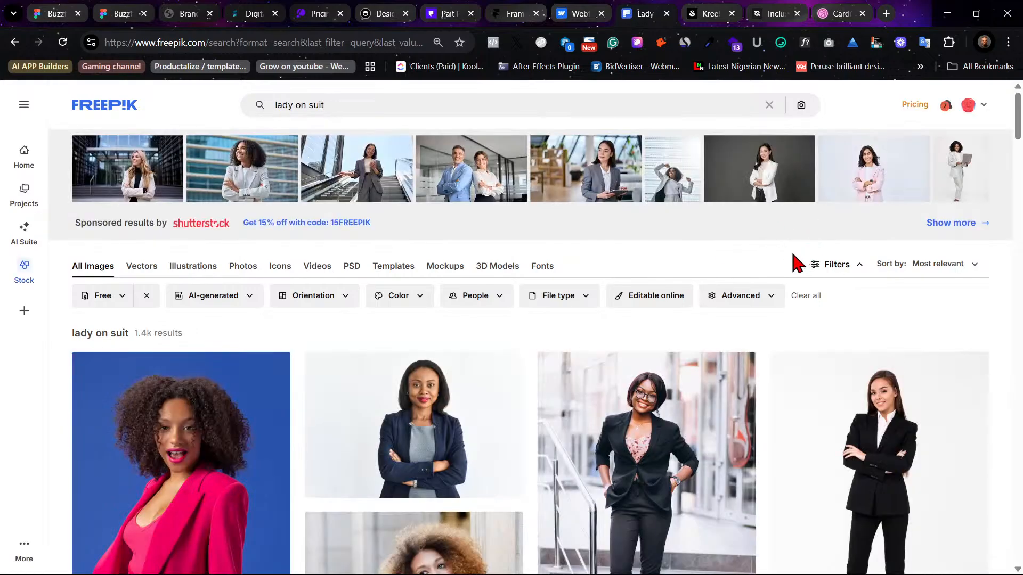
# Step: Look through the "lady on suit" results for a photo similar to the suited woman in the Brand Guidelines
pyautogui.scroll(-4, 607, 230)
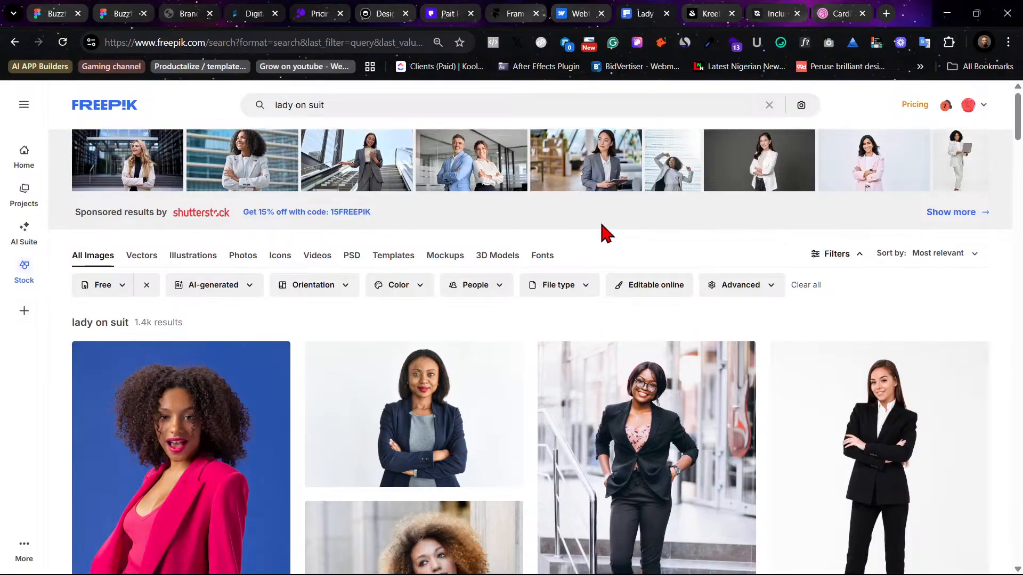
pyautogui.scroll(-4, 675, 279)
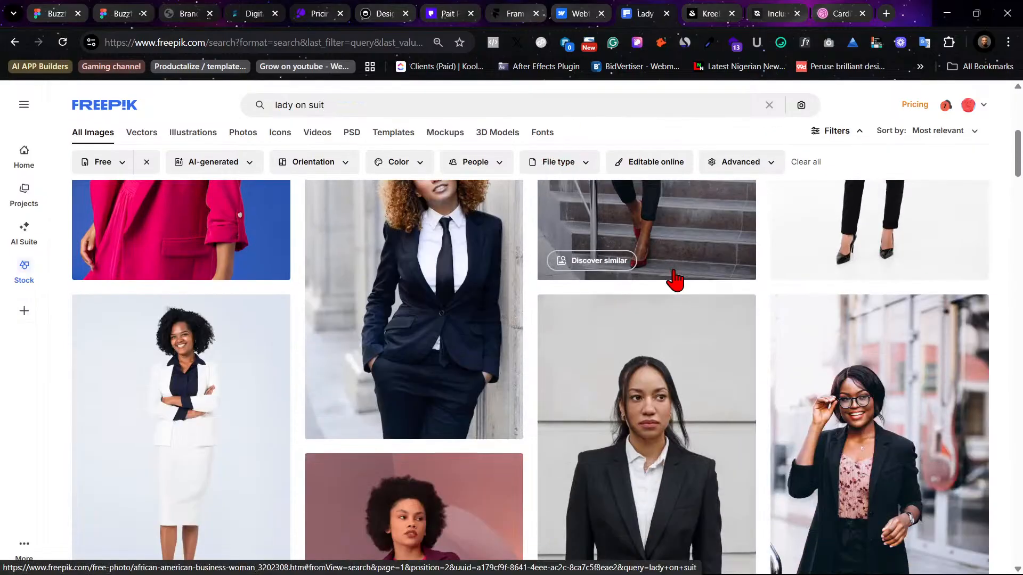
pyautogui.scroll(-2, 675, 278)
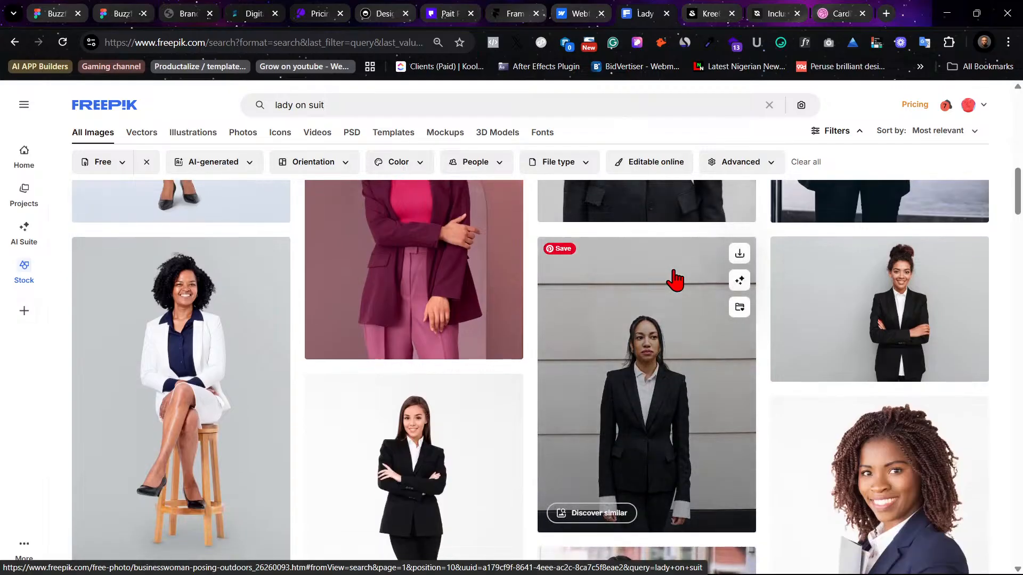
pyautogui.scroll(-4, 675, 278)
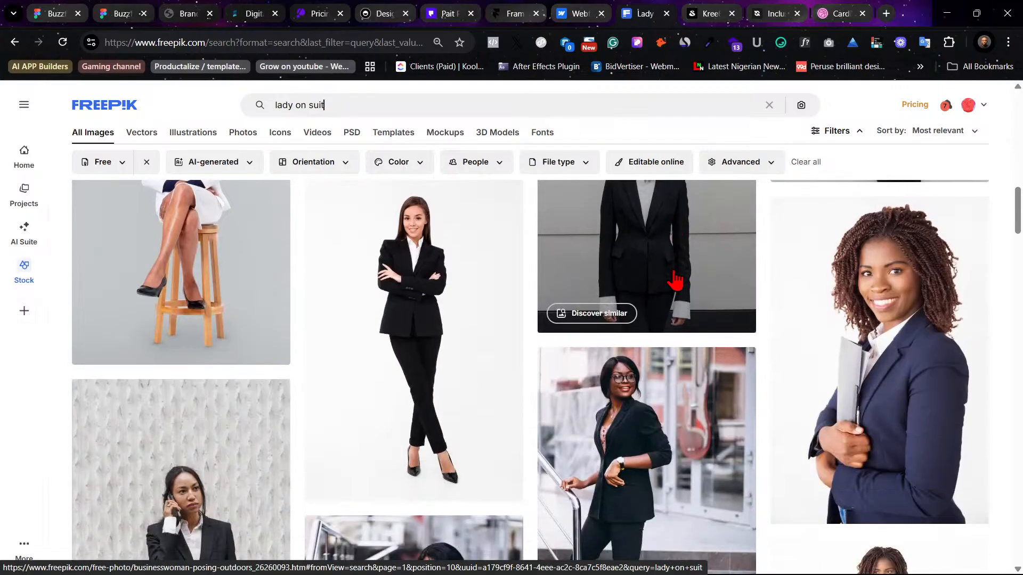
pyautogui.scroll(-4, 675, 279)
pyautogui.scroll(-4, 674, 279)
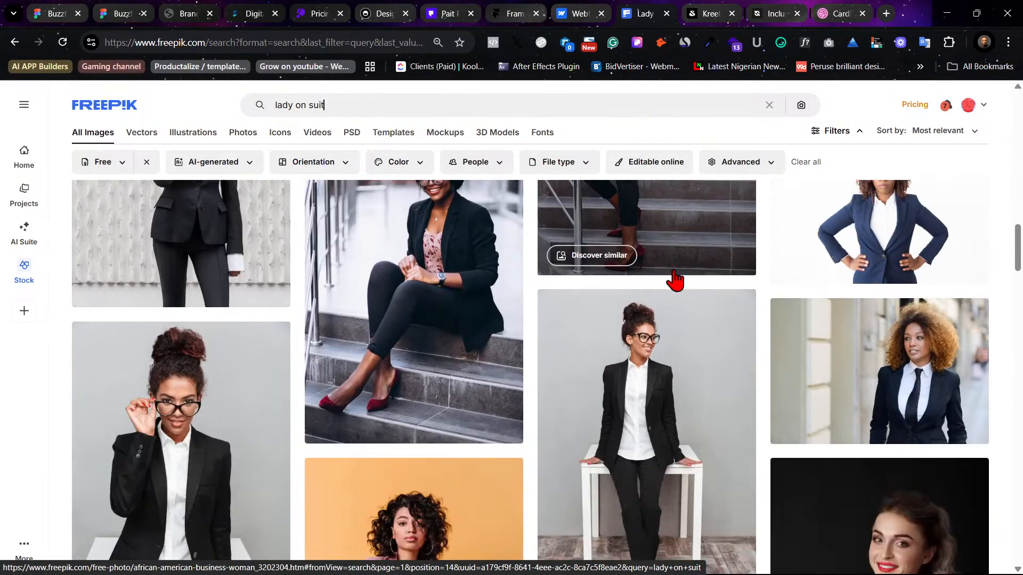
pyautogui.scroll(-4, 675, 279)
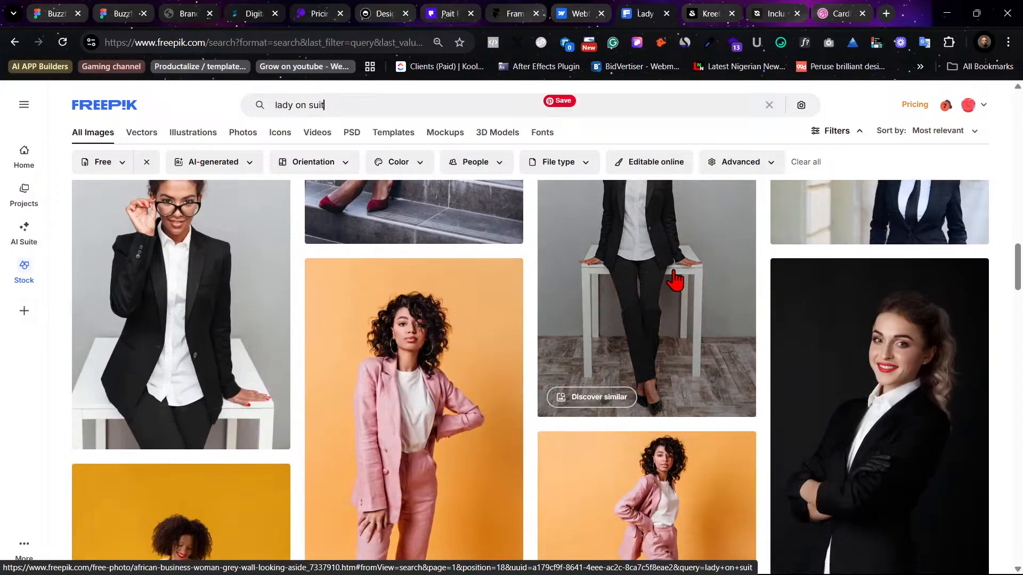
pyautogui.scroll(-4, 675, 278)
pyautogui.scroll(-4, 675, 278)
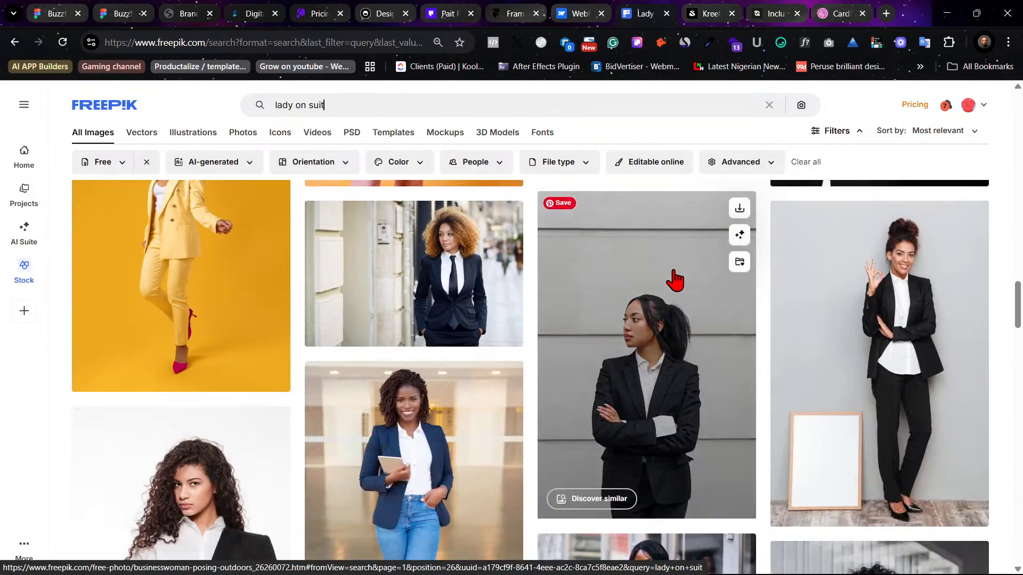
pyautogui.scroll(-16, 675, 279)
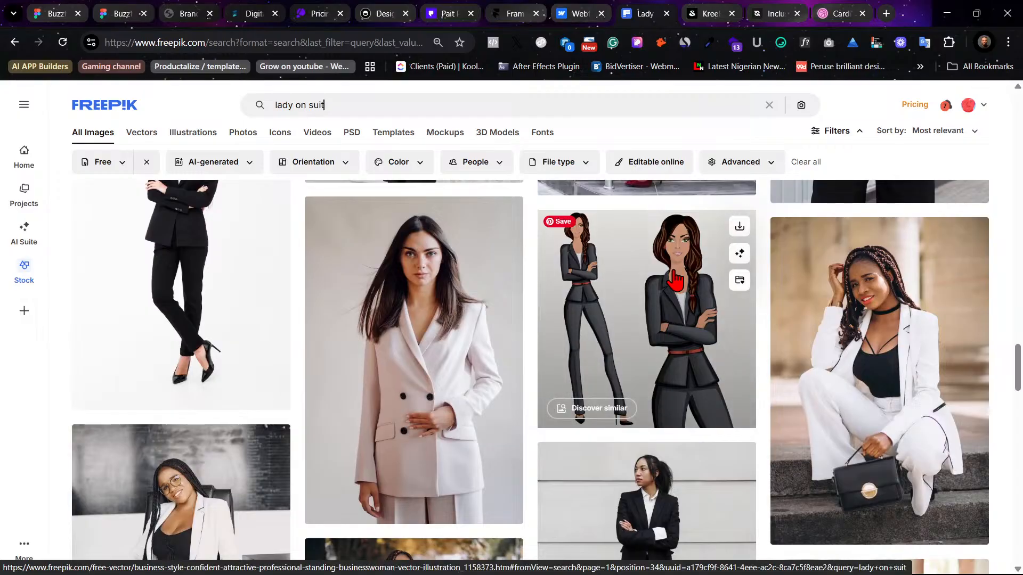
pyautogui.scroll(3, 675, 279)
pyautogui.scroll(-4, 675, 279)
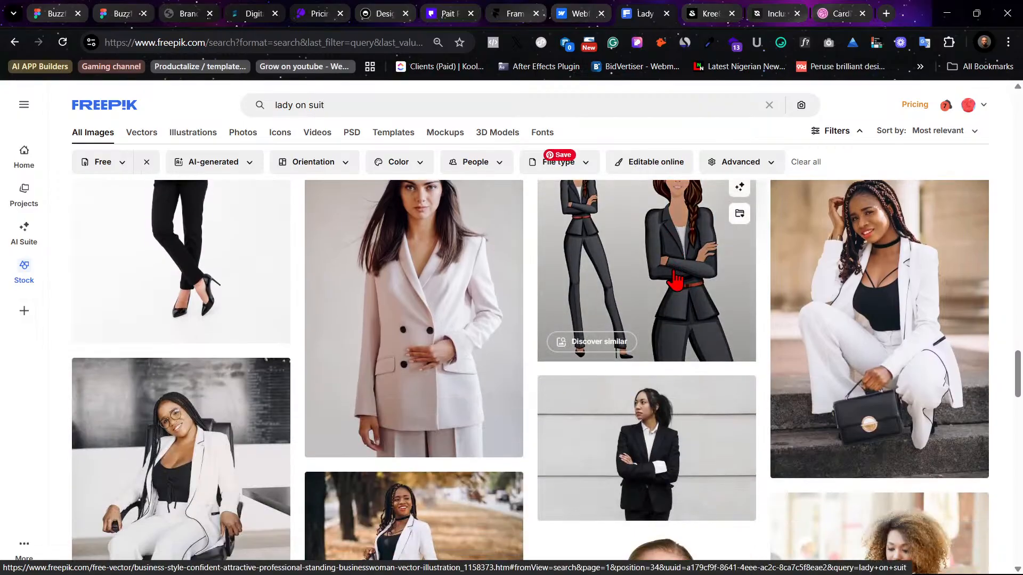
pyautogui.scroll(-7, 675, 278)
pyautogui.scroll(-4, 671, 275)
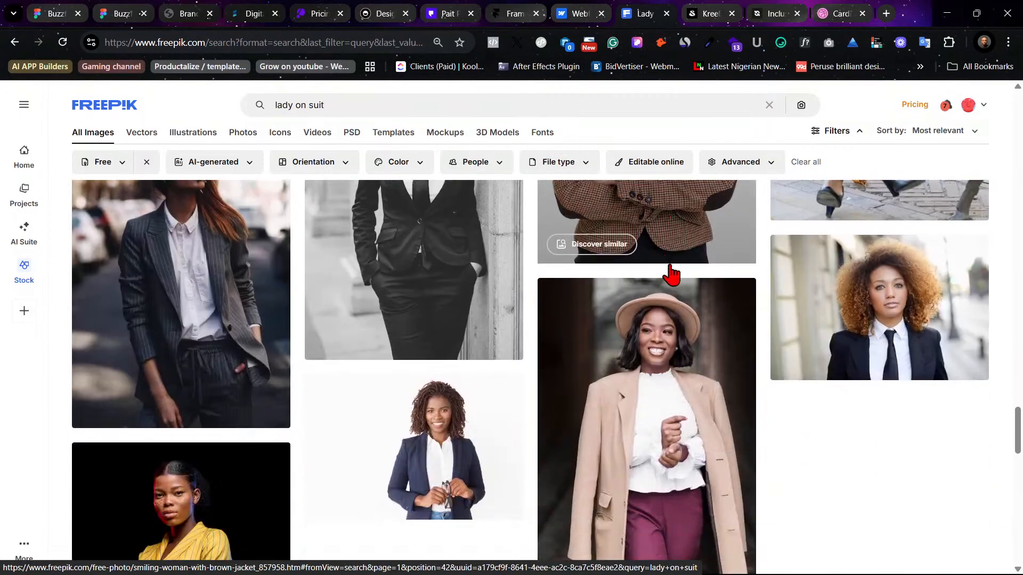
pyautogui.scroll(15, 671, 275)
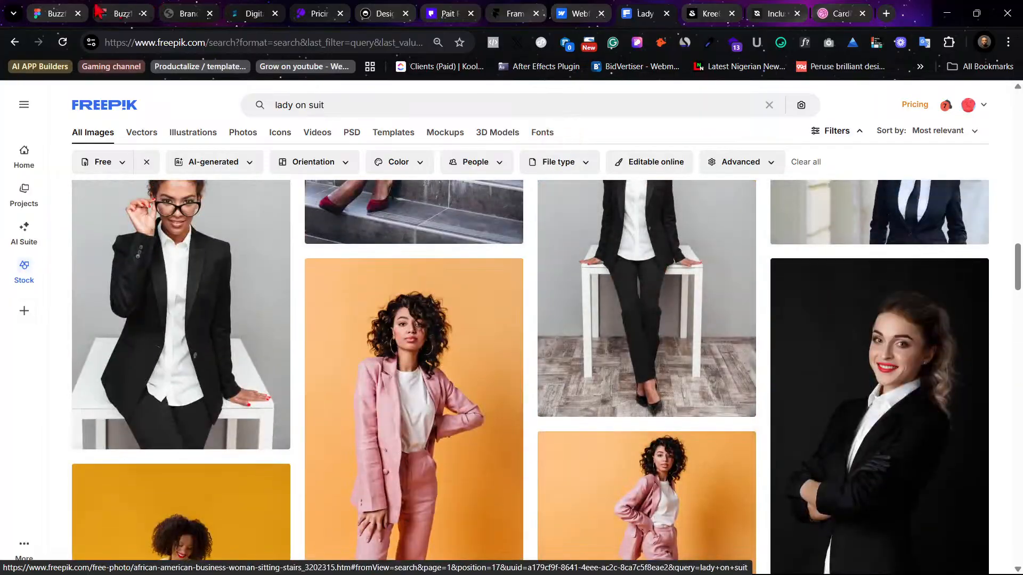
# Step: Recheck the Social Media page of the Brand Guidelines and compare it with the Freepik "lady on suit" photos
pyautogui.click(114, 14)
pyautogui.click(176, 12)
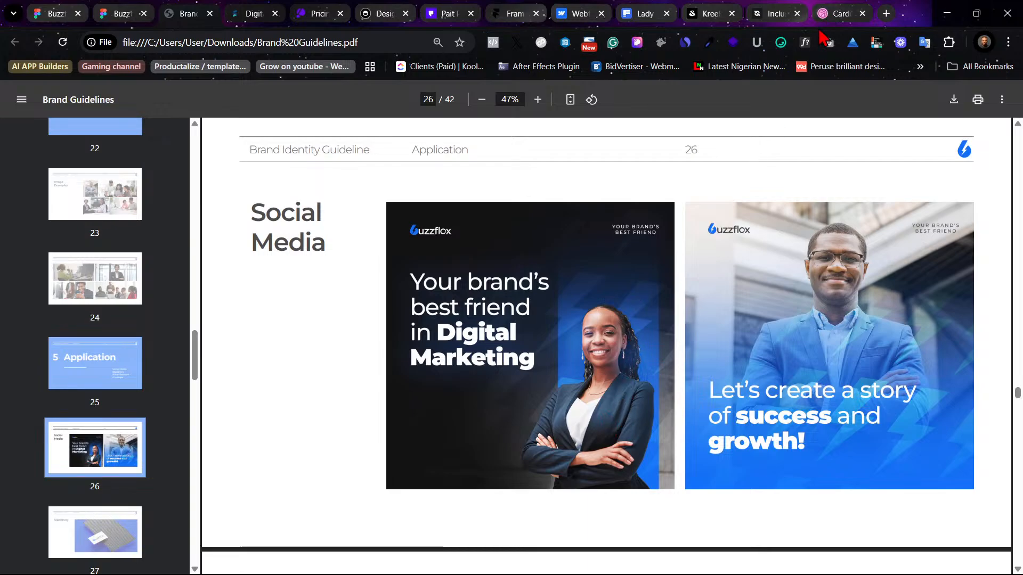
pyautogui.click(774, 13)
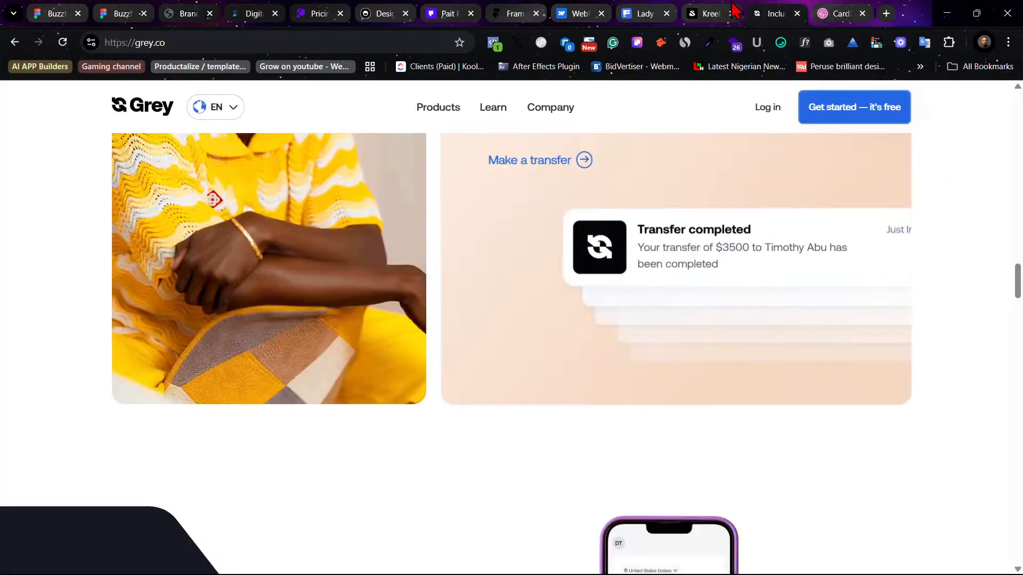
pyautogui.click(710, 12)
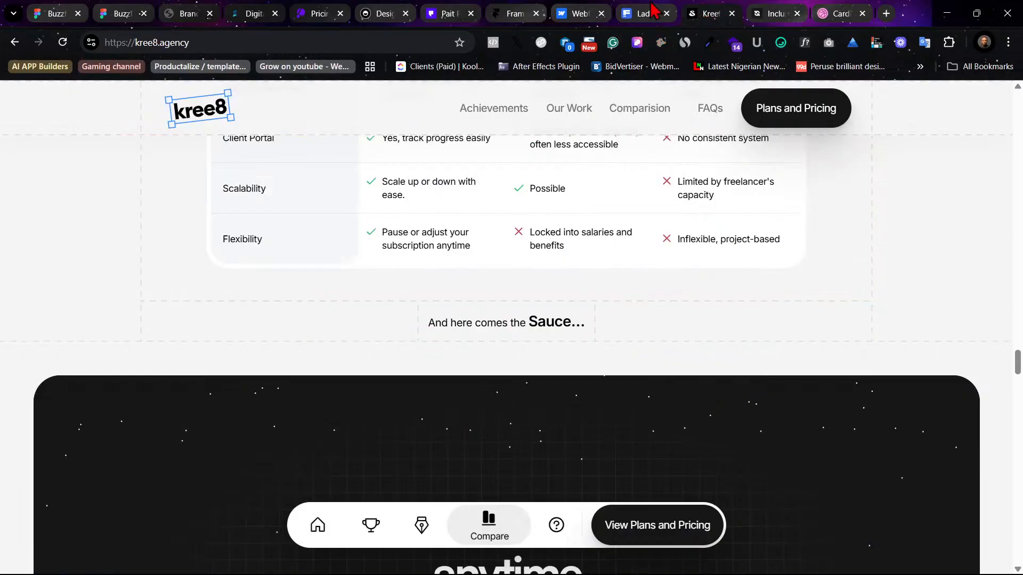
pyautogui.click(630, 10)
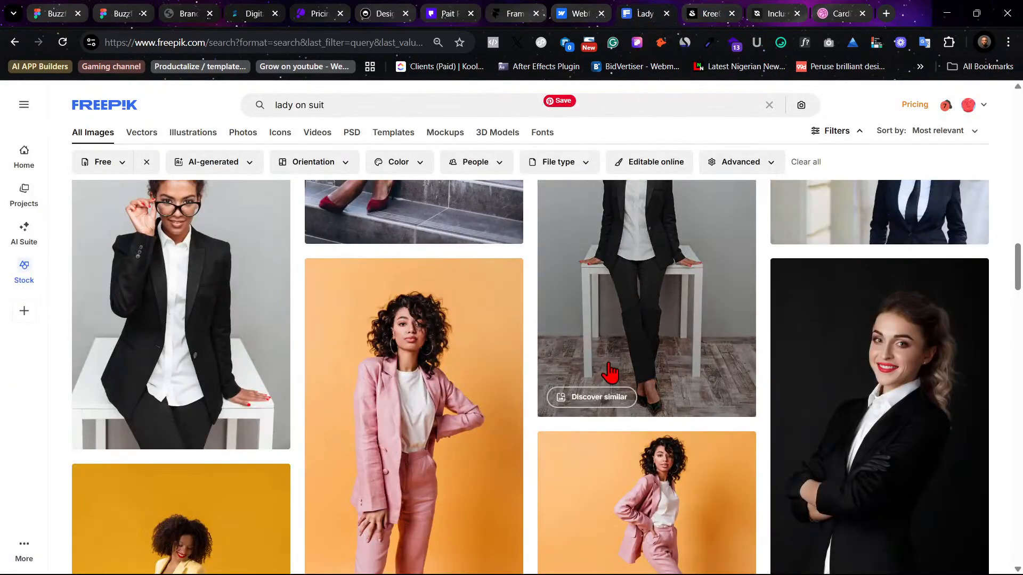
pyautogui.scroll(-5, 612, 367)
pyautogui.scroll(7, 613, 362)
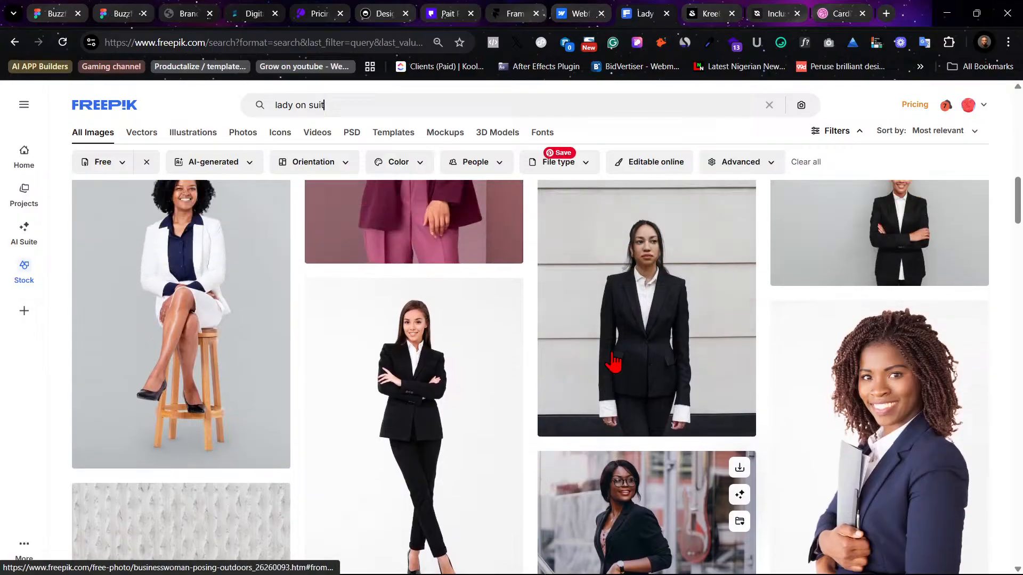
pyautogui.scroll(10, 613, 362)
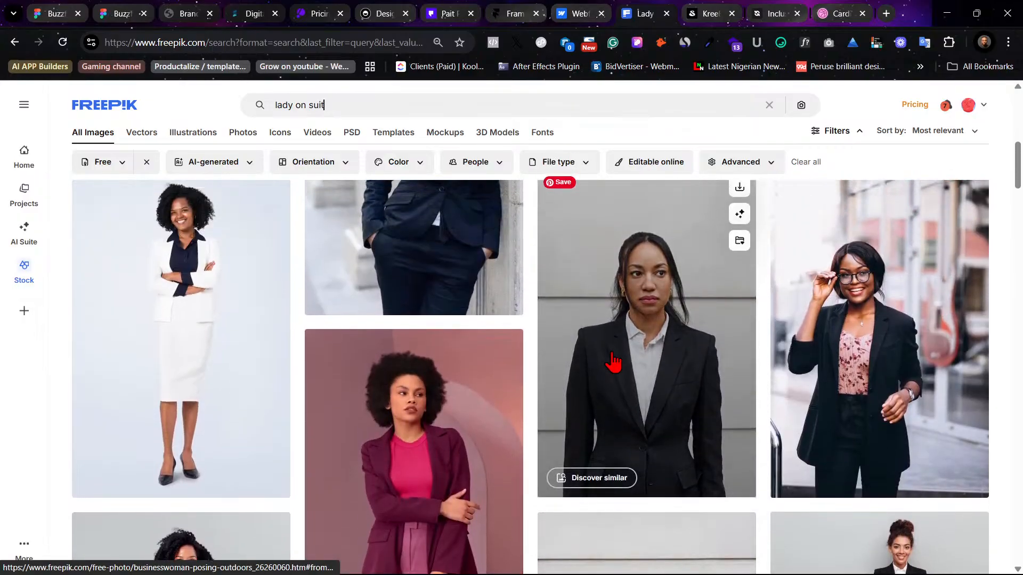
pyautogui.scroll(5, 613, 362)
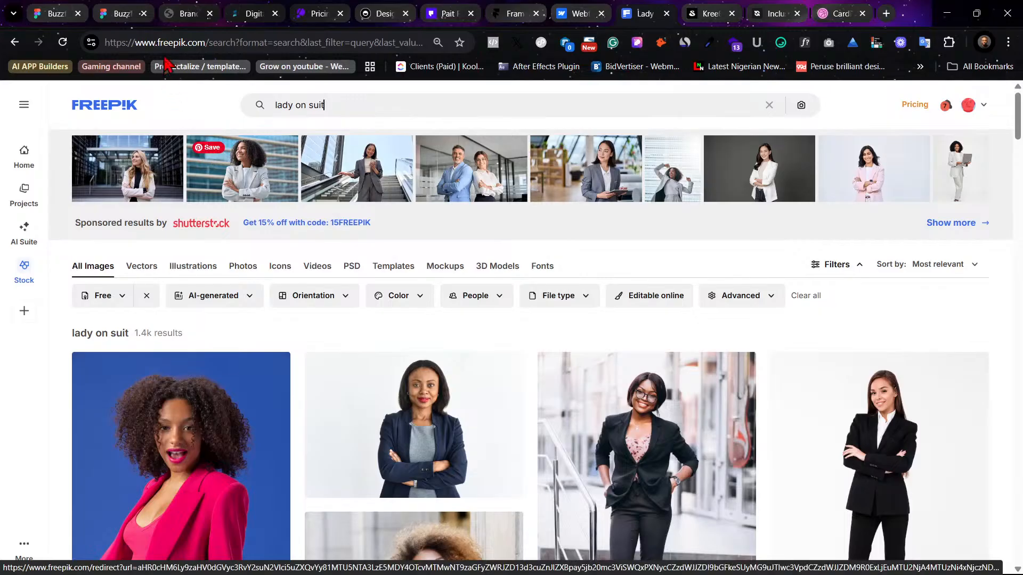
# Step: Capture a screenshot of the suited woman in the Digital Marketing post on page 26 of the Brand Guidelines
pyautogui.click(184, 14)
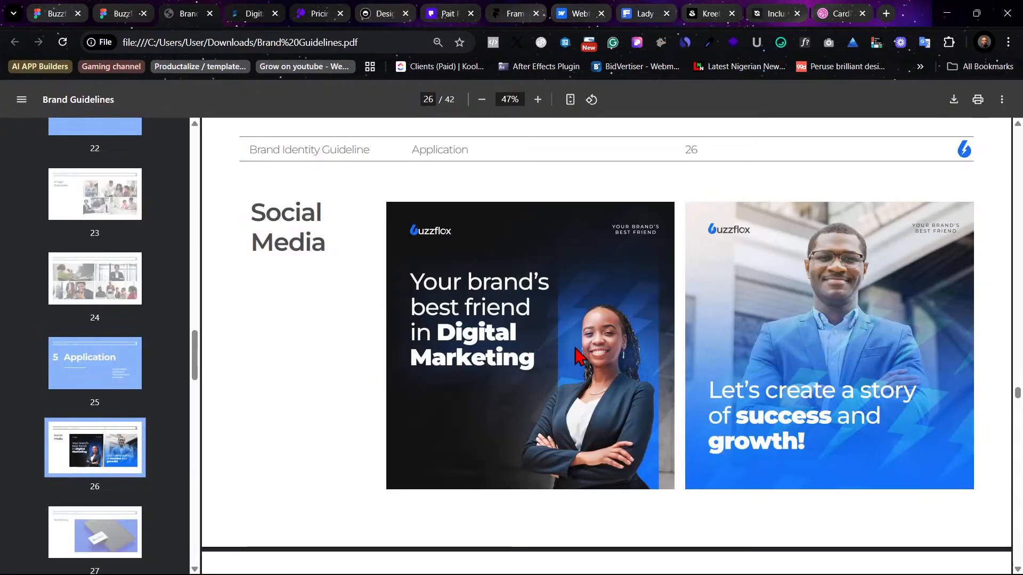
pyautogui.press('super+shift+s')
pyautogui.moveTo(544, 300); pyautogui.dragTo(664, 491)
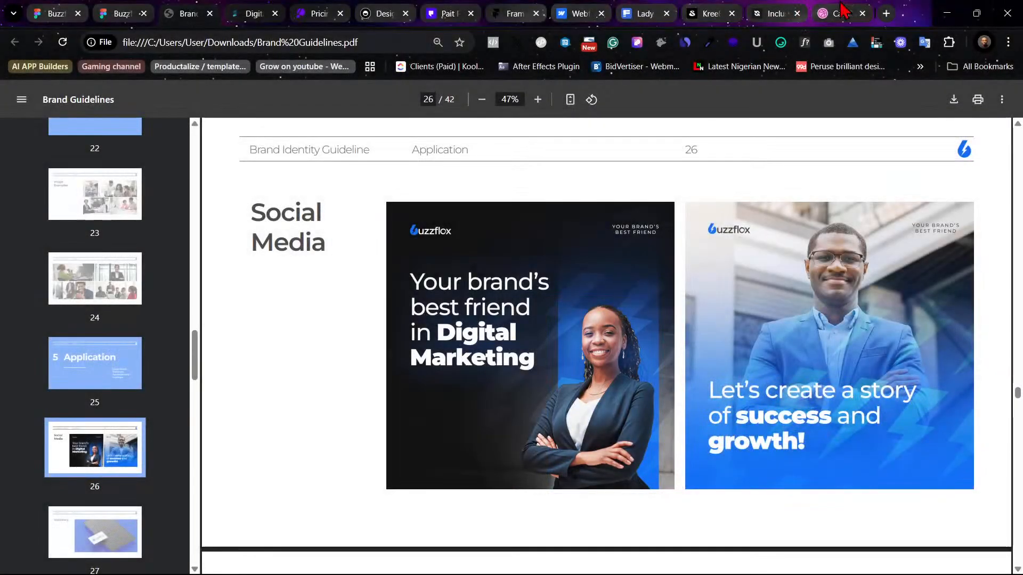
# Step: Return to Freepik and run a similar-image search using "Screenshot 2025-05-28 133238.png" from the Screenshots folder in Pictures
pyautogui.click(645, 13)
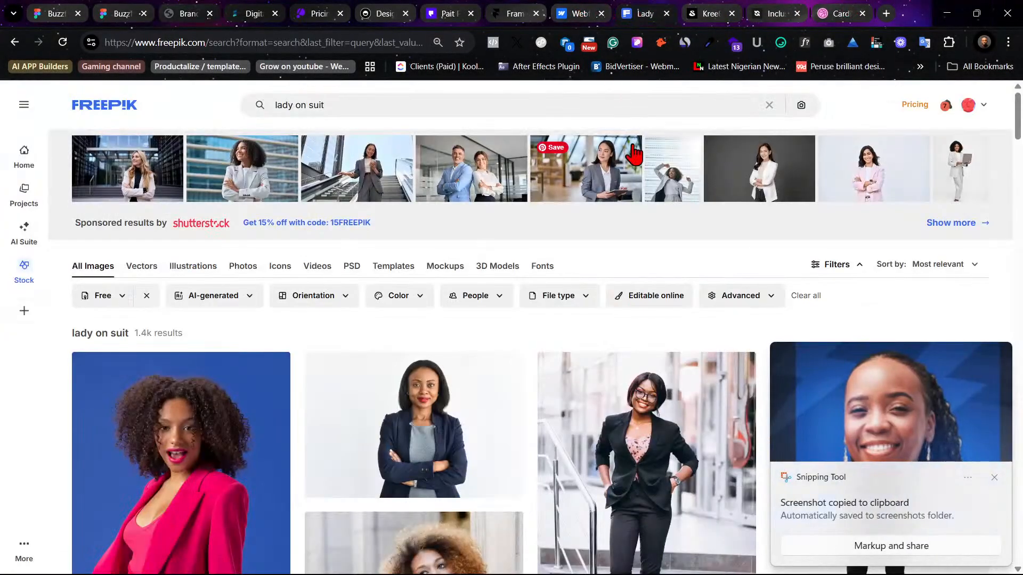
pyautogui.click(801, 106)
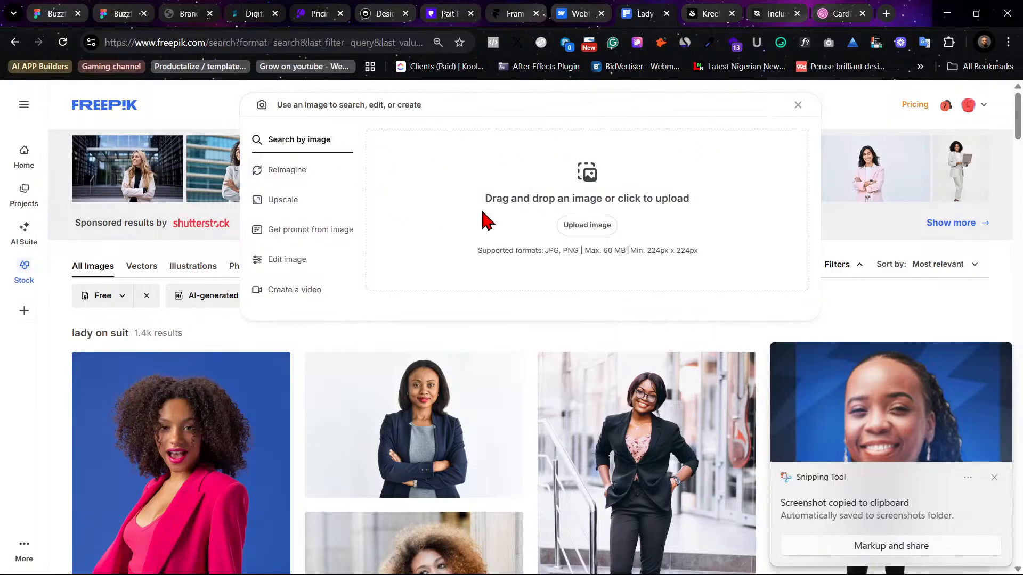
pyautogui.click(584, 226)
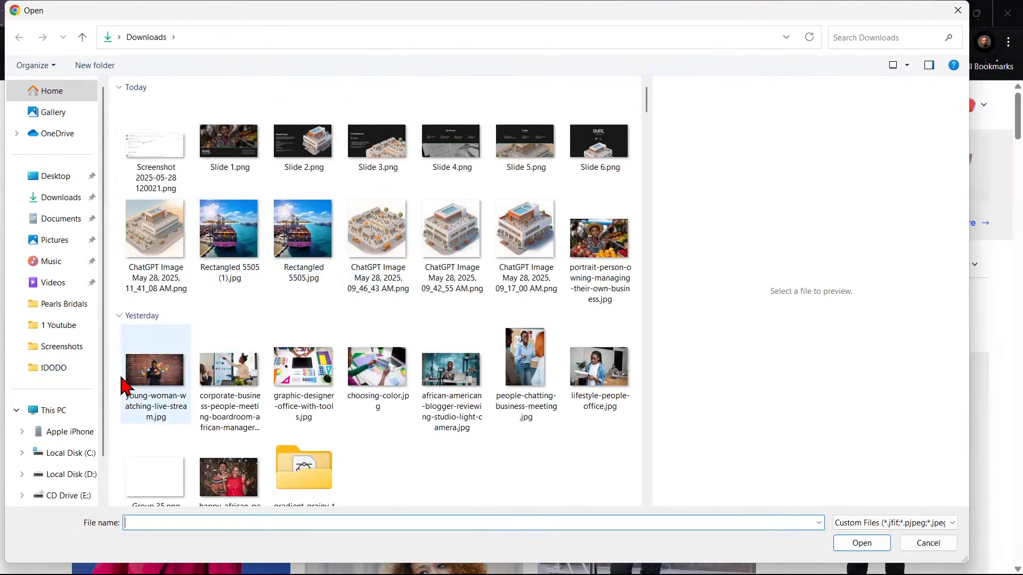
pyautogui.click(60, 241)
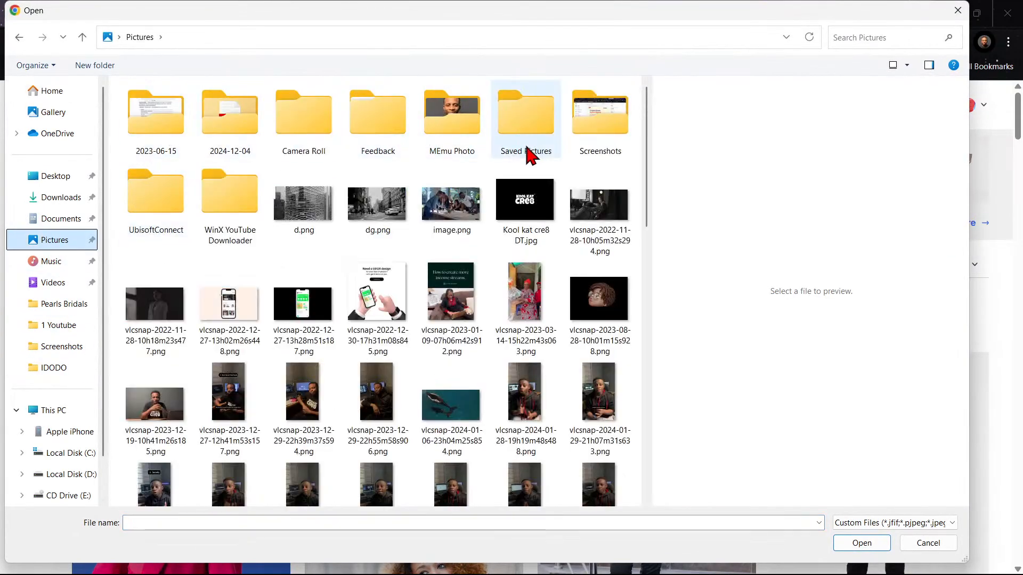
pyautogui.doubleClick(596, 129)
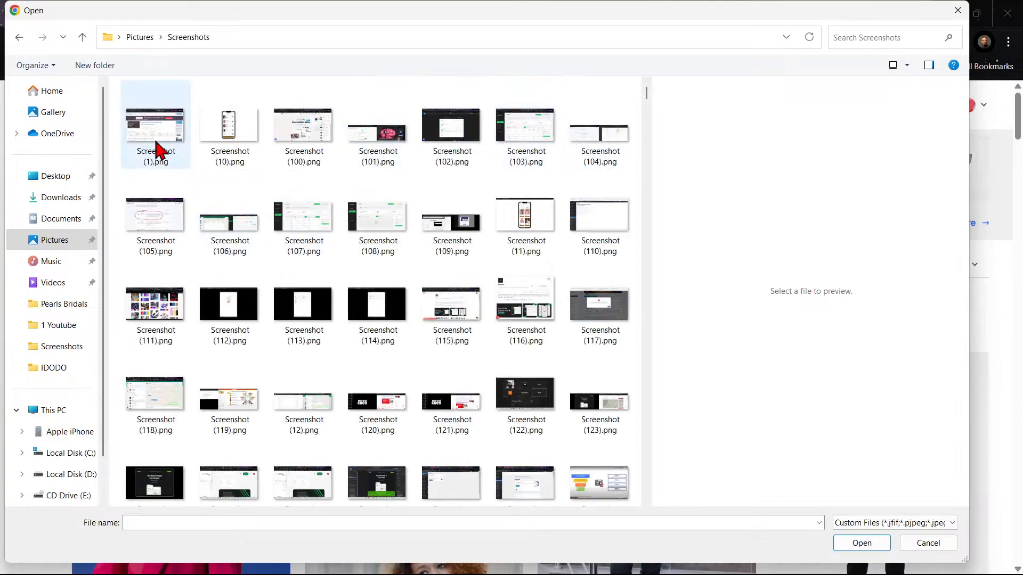
pyautogui.click(156, 154)
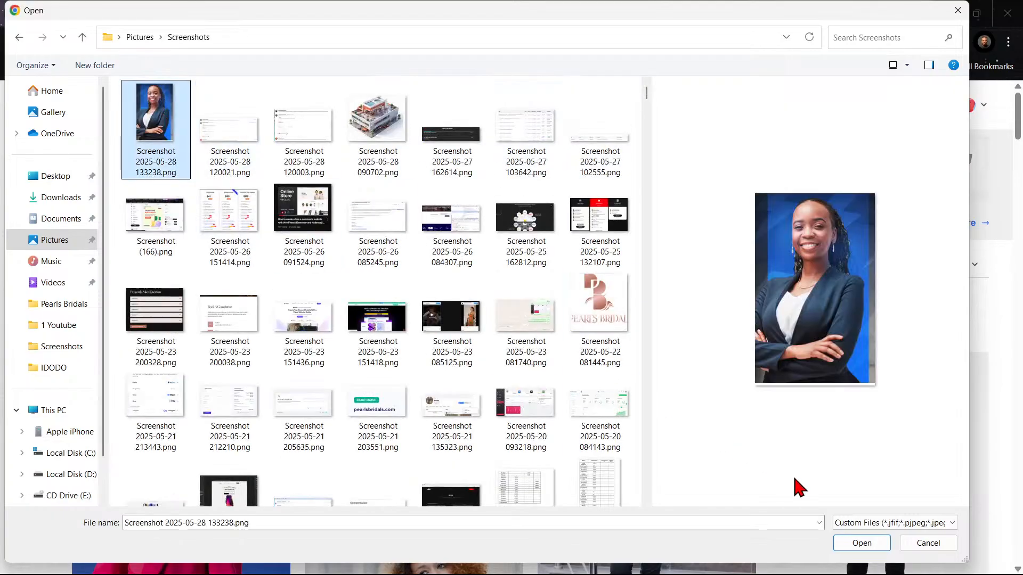
pyautogui.click(861, 543)
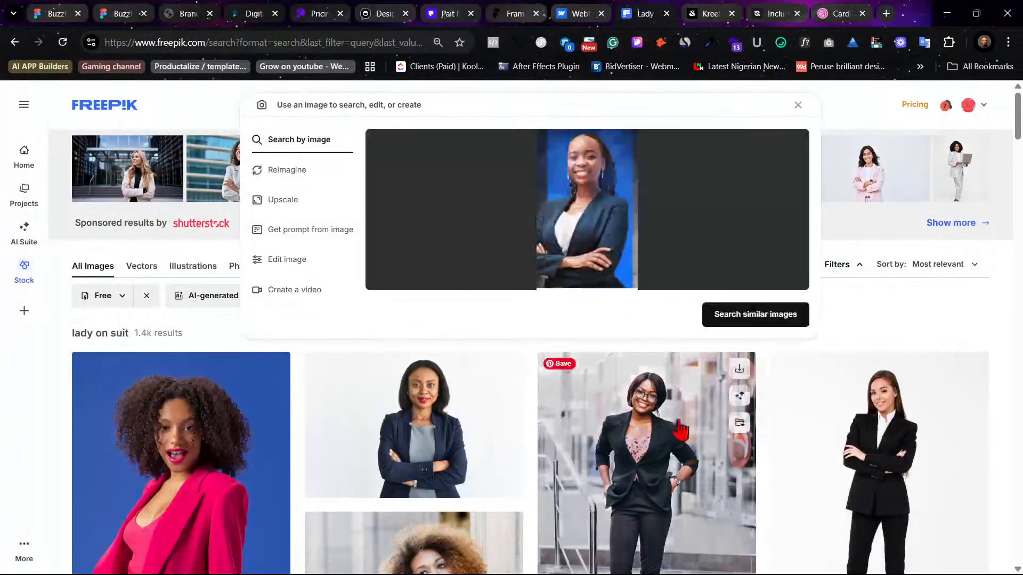
pyautogui.click(753, 317)
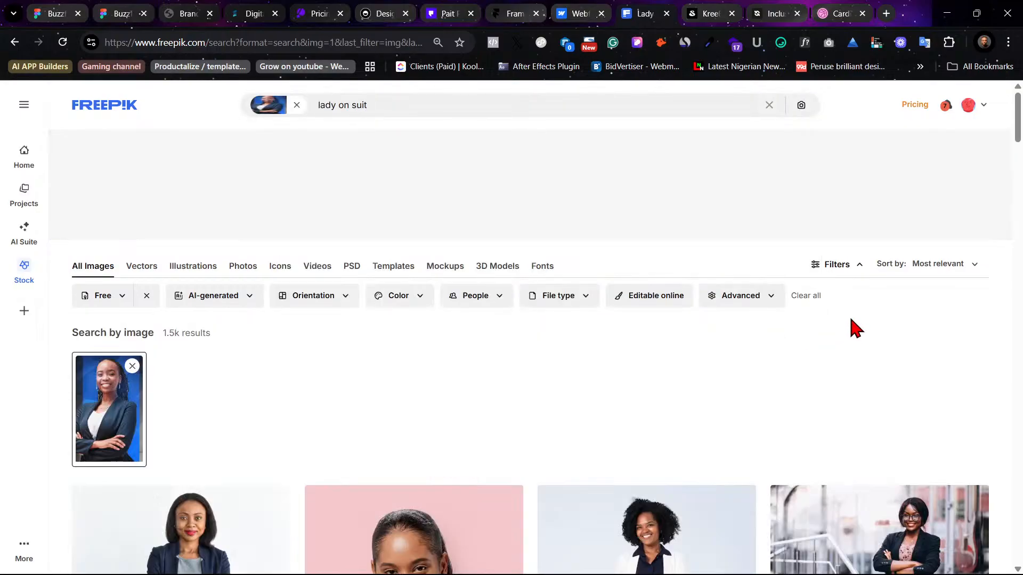
# Step: Look through the image-search results for suited women with crossed arms who resemble the woman in the uploaded screenshot
pyautogui.scroll(-5, 823, 324)
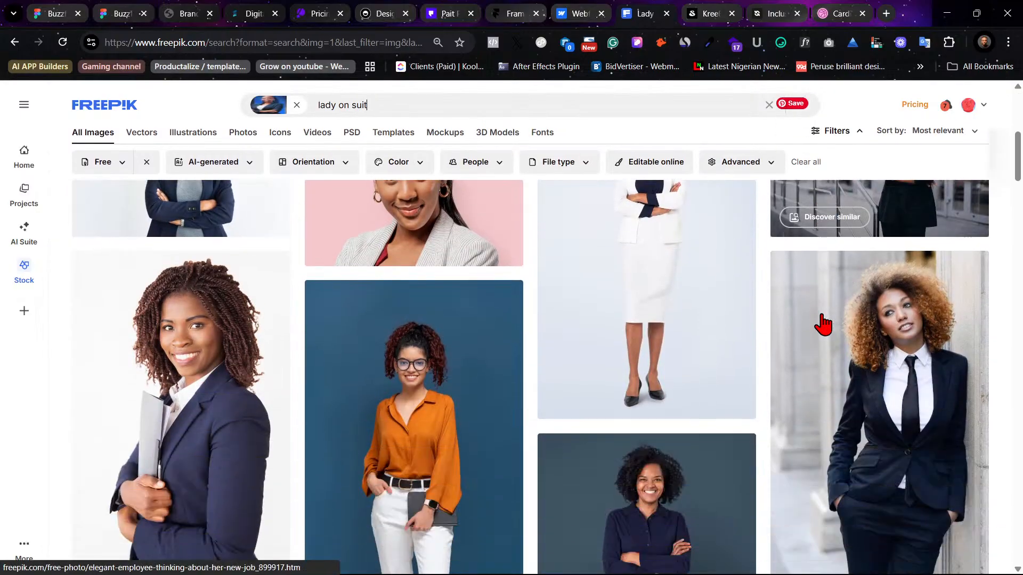
pyautogui.scroll(-5, 823, 323)
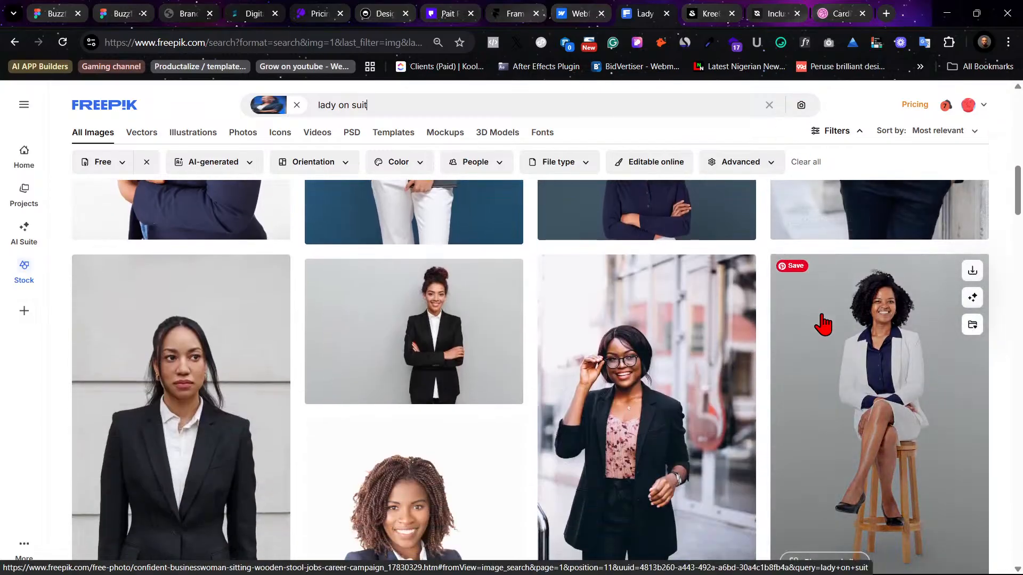
pyautogui.scroll(-4, 823, 323)
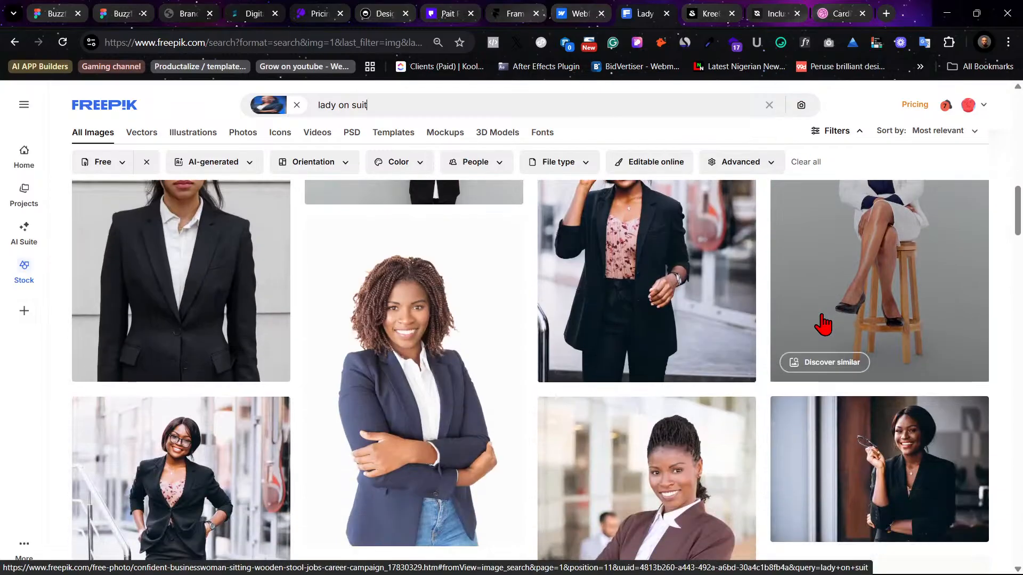
pyautogui.scroll(-1, 823, 324)
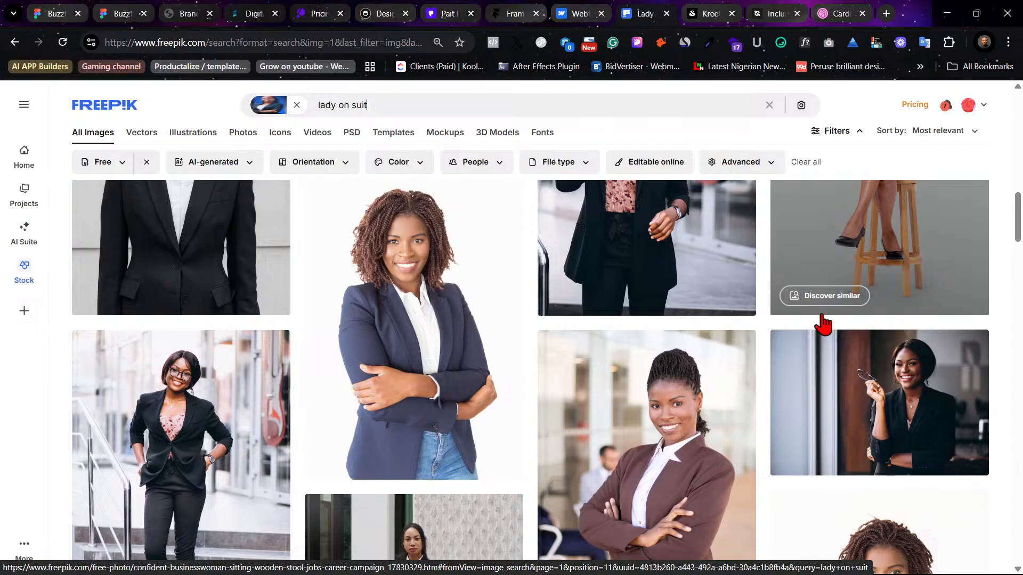
pyautogui.scroll(-2, 823, 324)
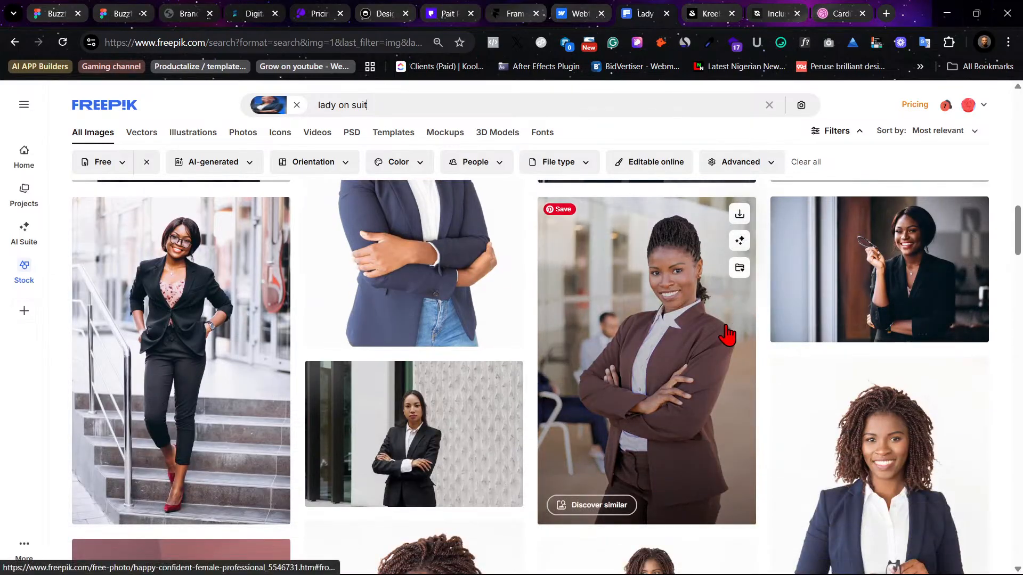
pyautogui.scroll(-4, 727, 334)
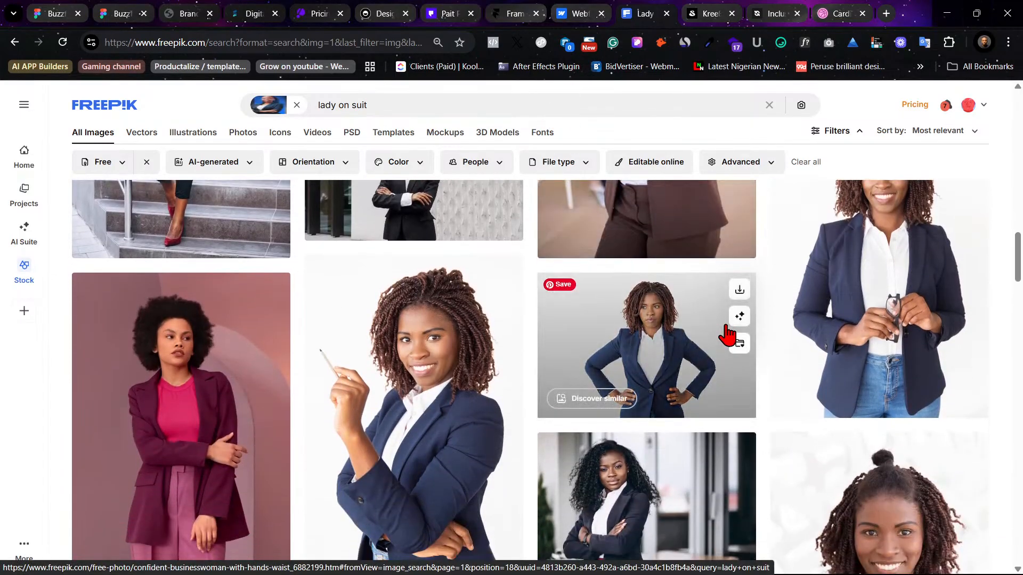
pyautogui.scroll(2, 727, 335)
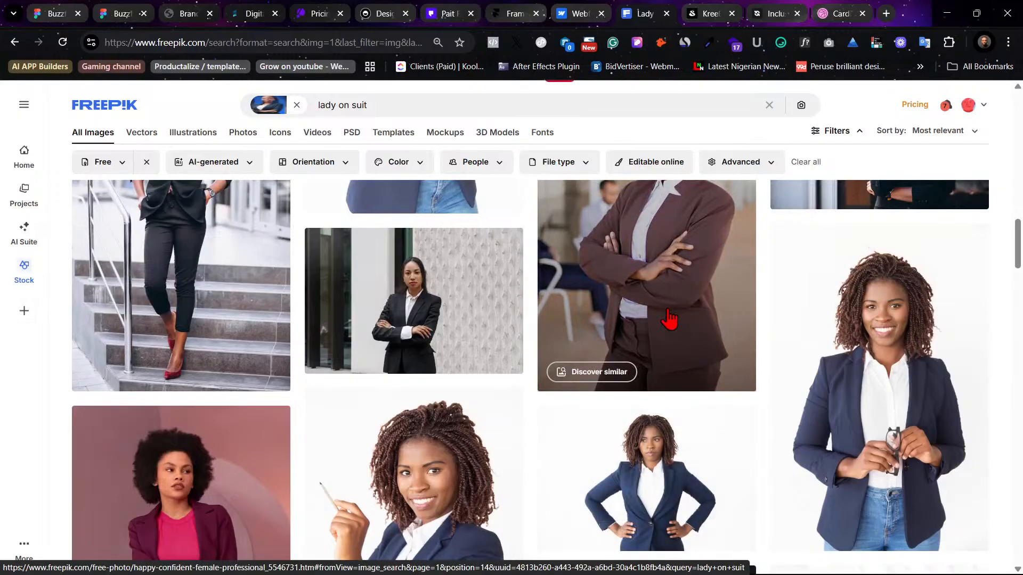
pyautogui.scroll(2, 670, 318)
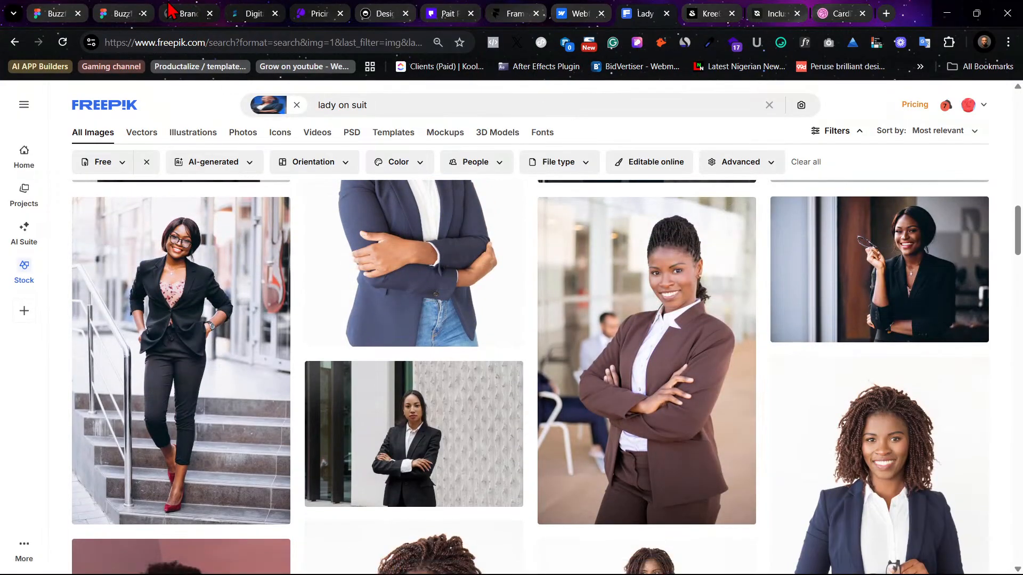
# Step: Recheck the Digital Marketing post on page 26 of the Brand Guidelines and compare the remaining Freepik image-search results against it
pyautogui.click(188, 13)
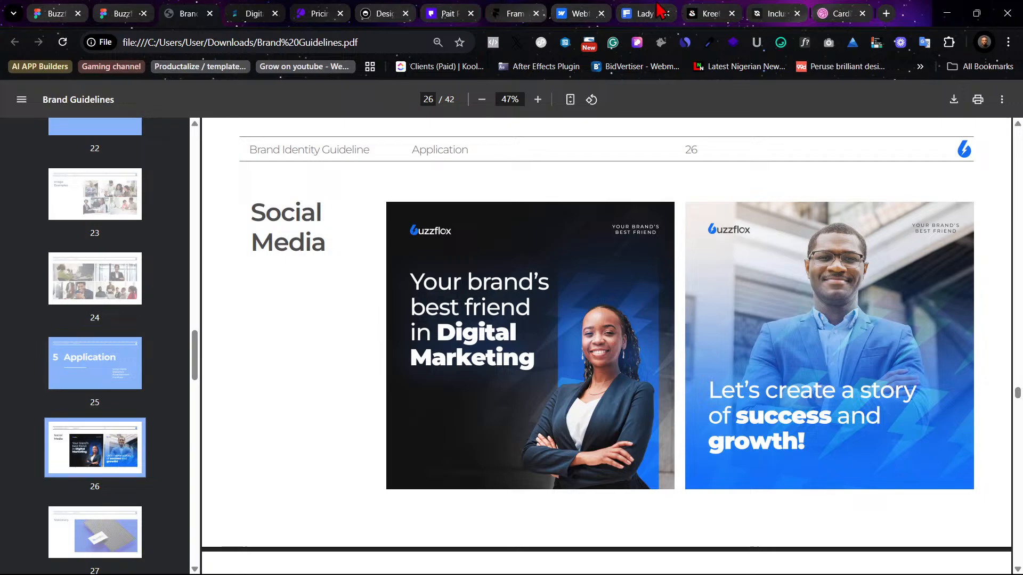
pyautogui.click(643, 13)
pyautogui.scroll(-4, 734, 309)
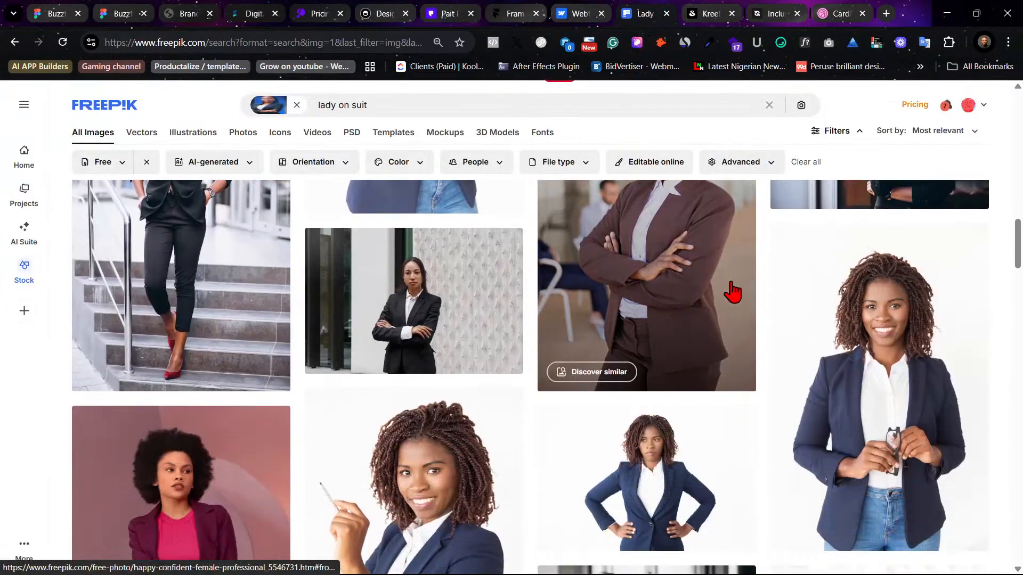
pyautogui.scroll(-6, 709, 295)
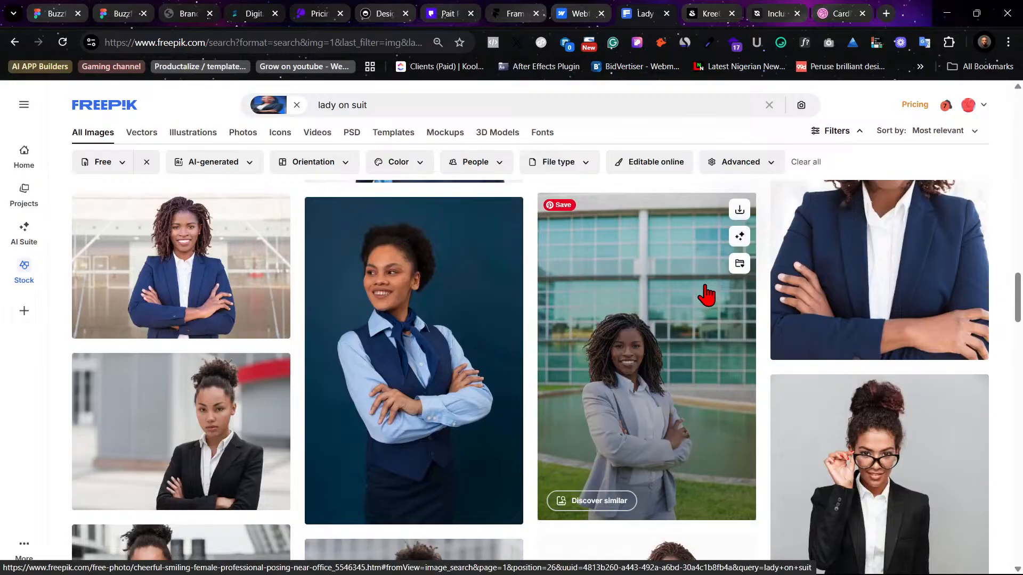
pyautogui.scroll(-4, 707, 294)
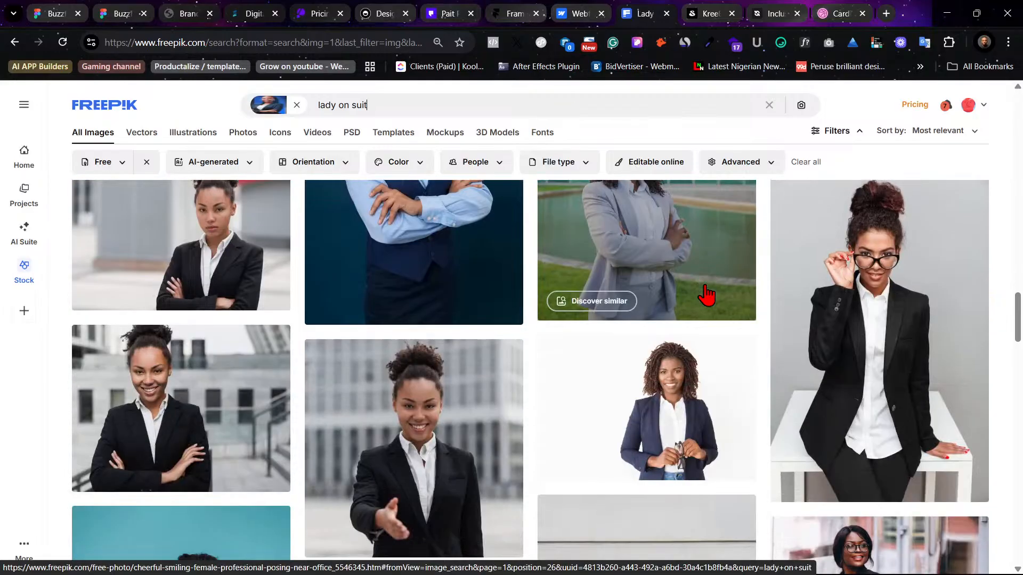
pyautogui.scroll(3, 164, 349)
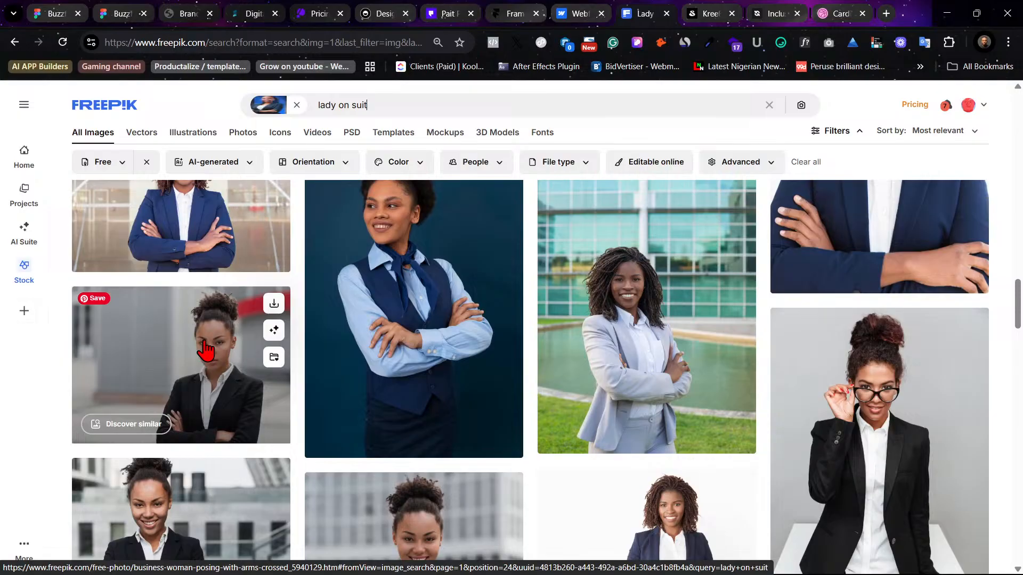
pyautogui.scroll(-10, 206, 349)
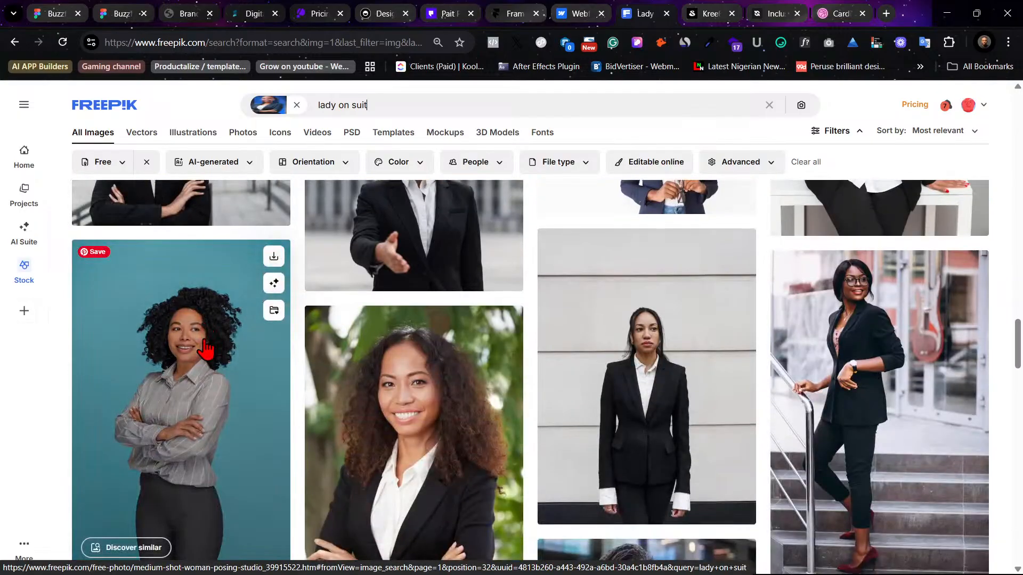
pyautogui.scroll(-2, 205, 349)
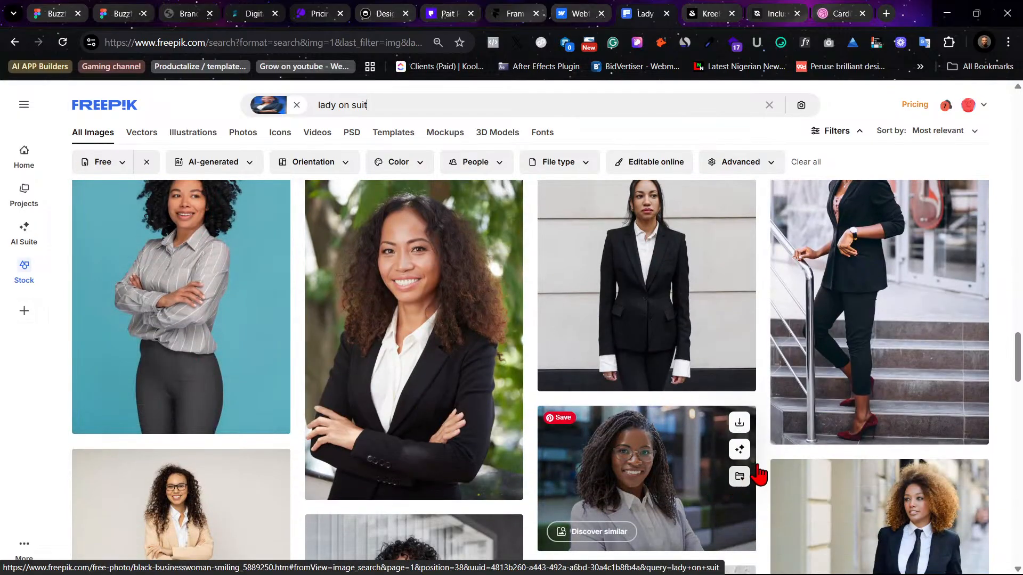
pyautogui.scroll(-2, 465, 352)
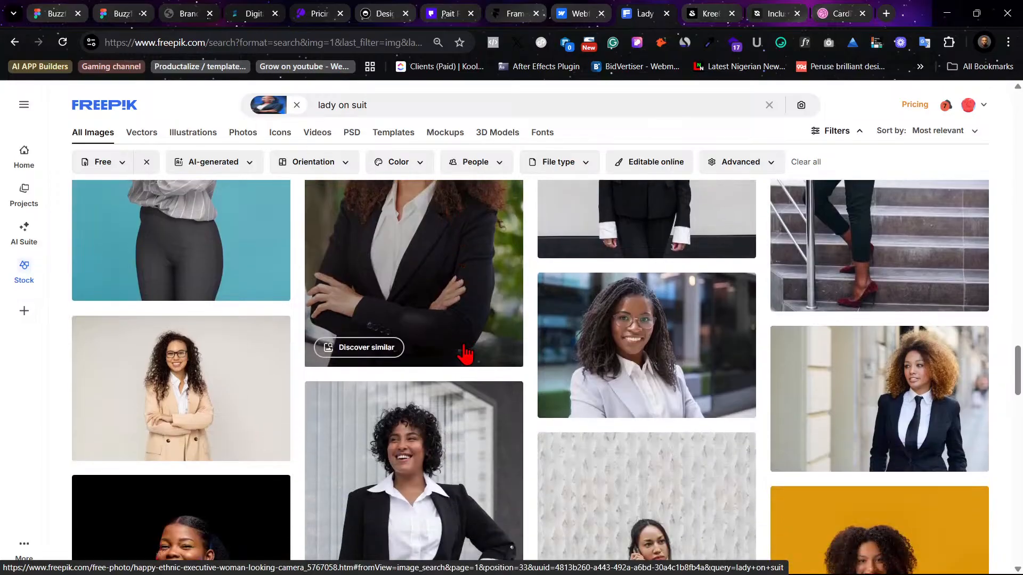
pyautogui.scroll(-2, 465, 353)
pyautogui.scroll(2, 465, 353)
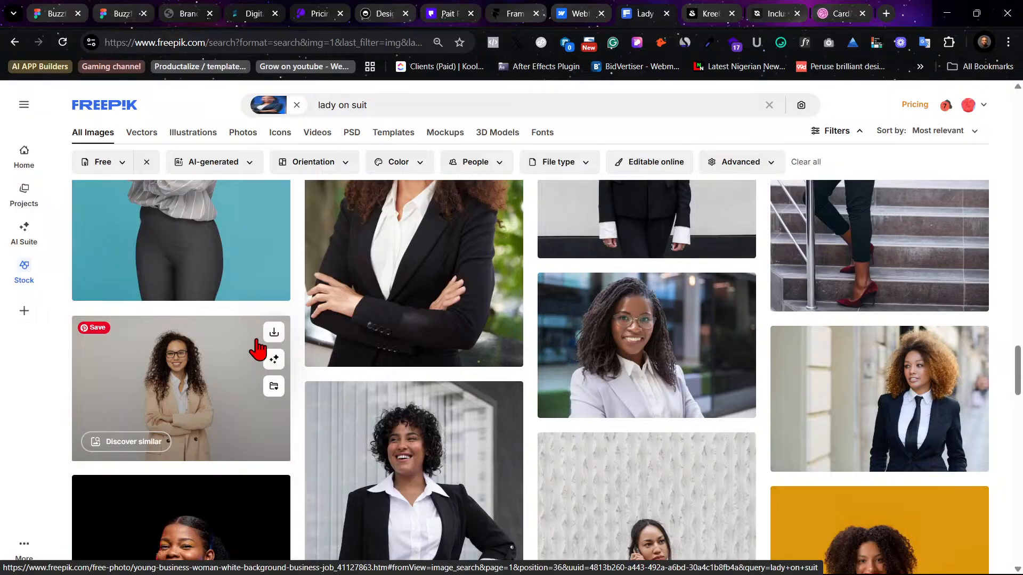
pyautogui.scroll(-5, 258, 335)
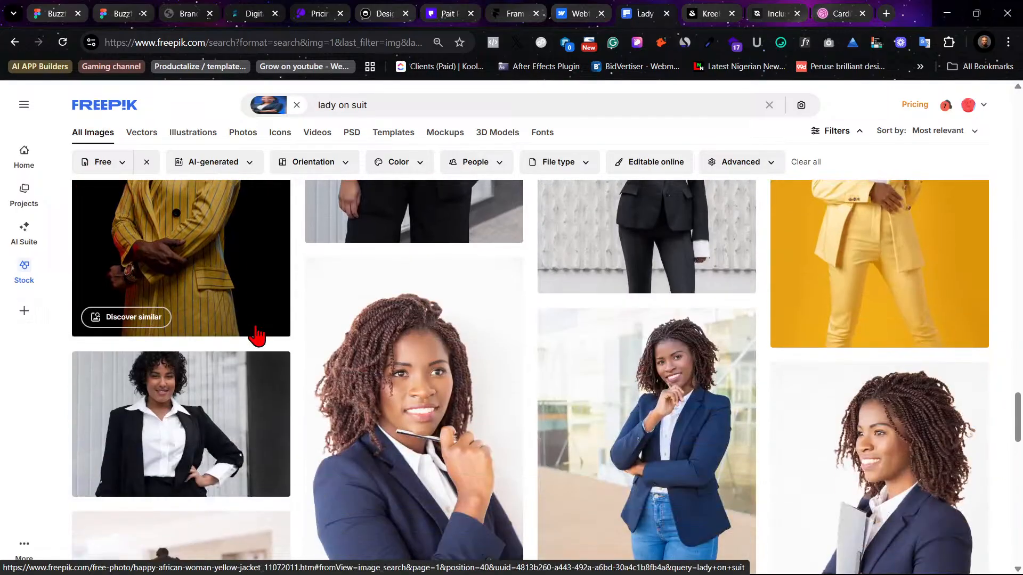
pyautogui.scroll(-2, 258, 336)
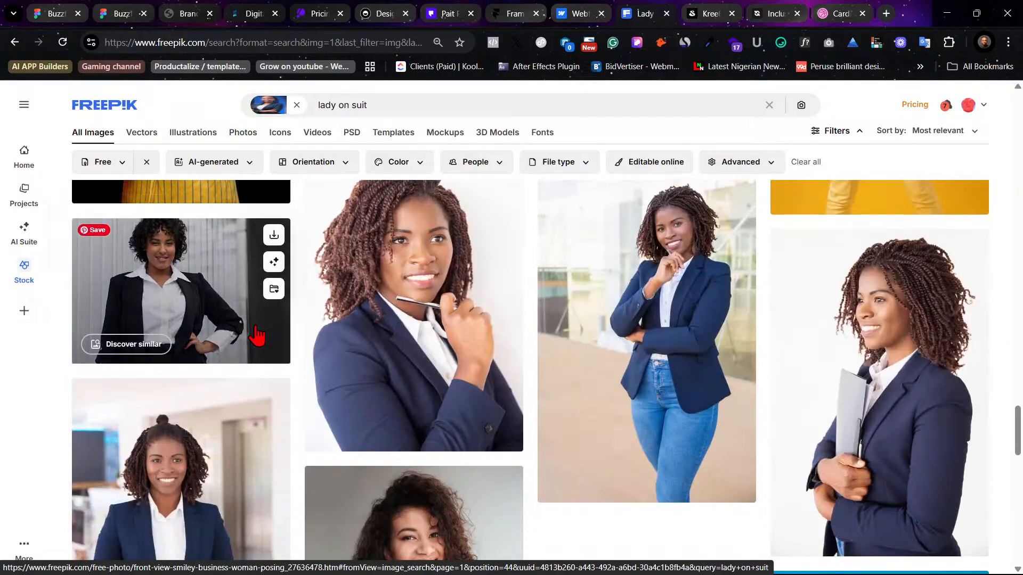
pyautogui.scroll(-3, 258, 336)
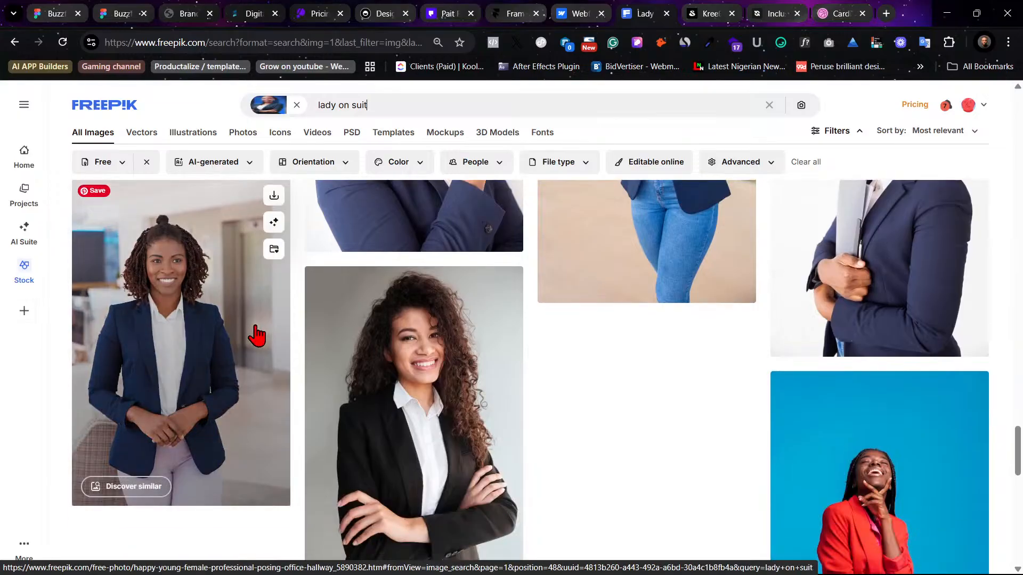
pyautogui.scroll(-6, 258, 335)
# Step: Look back through the first page of Freepik image-search results for a suited woman resembling the one in the uploaded screenshot
pyautogui.scroll(2, 258, 336)
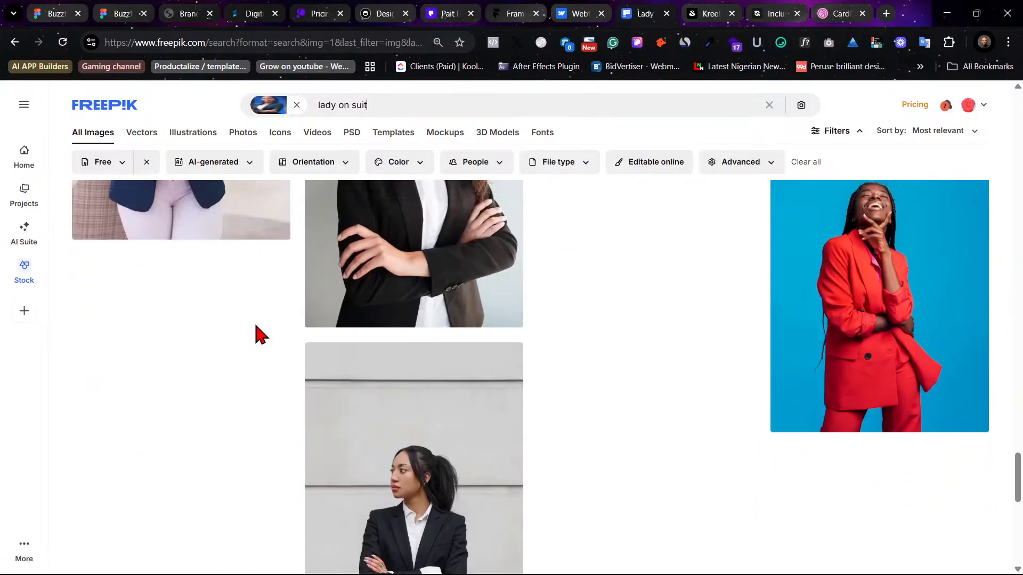
pyautogui.scroll(4, 258, 336)
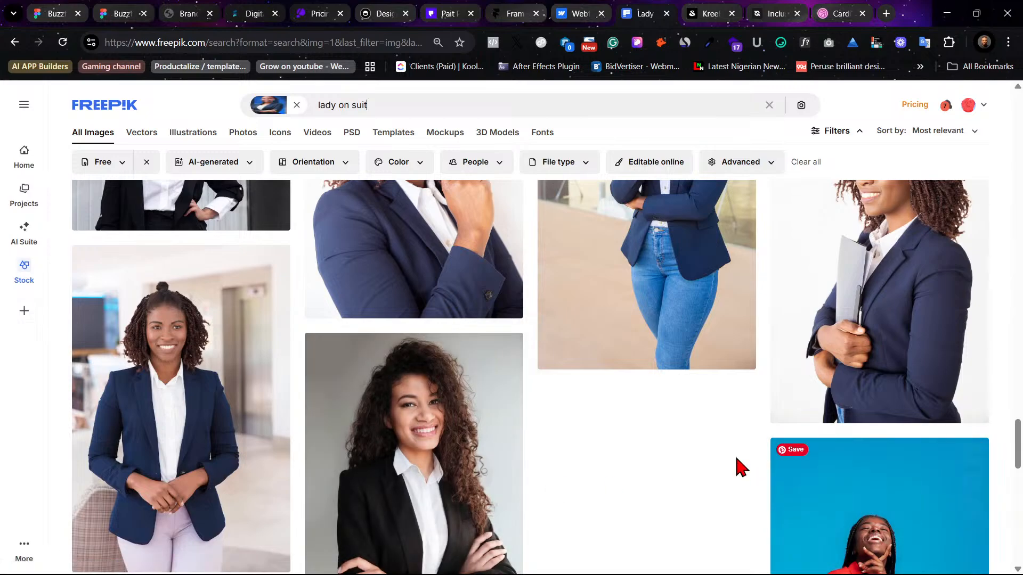
pyautogui.scroll(10, 189, 446)
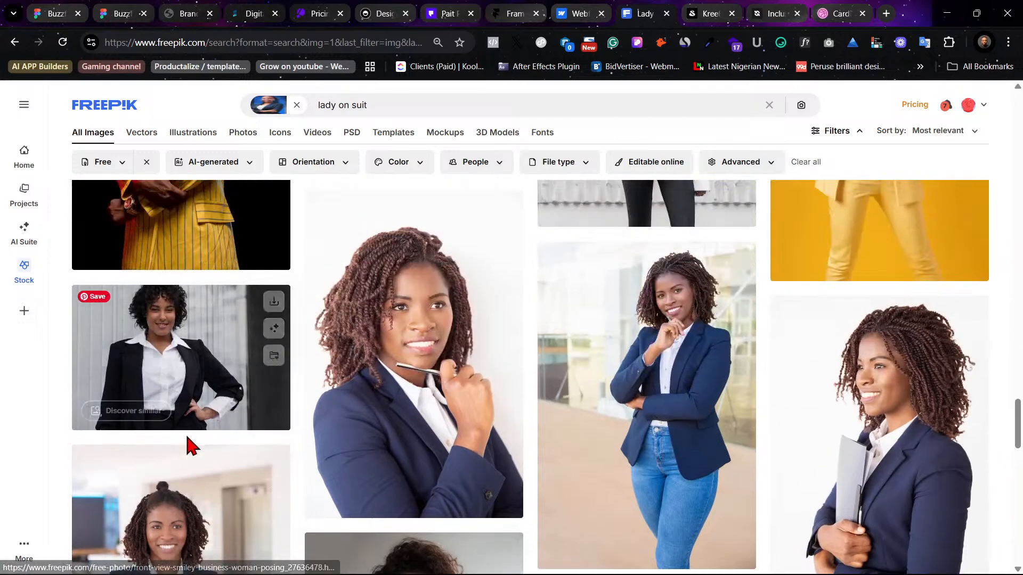
pyautogui.scroll(10, 191, 445)
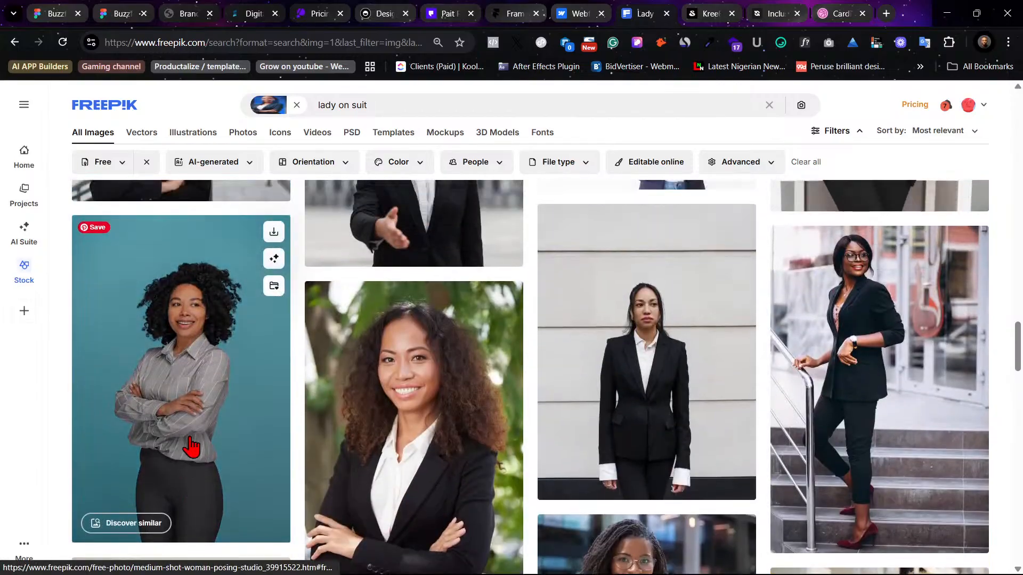
pyautogui.scroll(10, 191, 445)
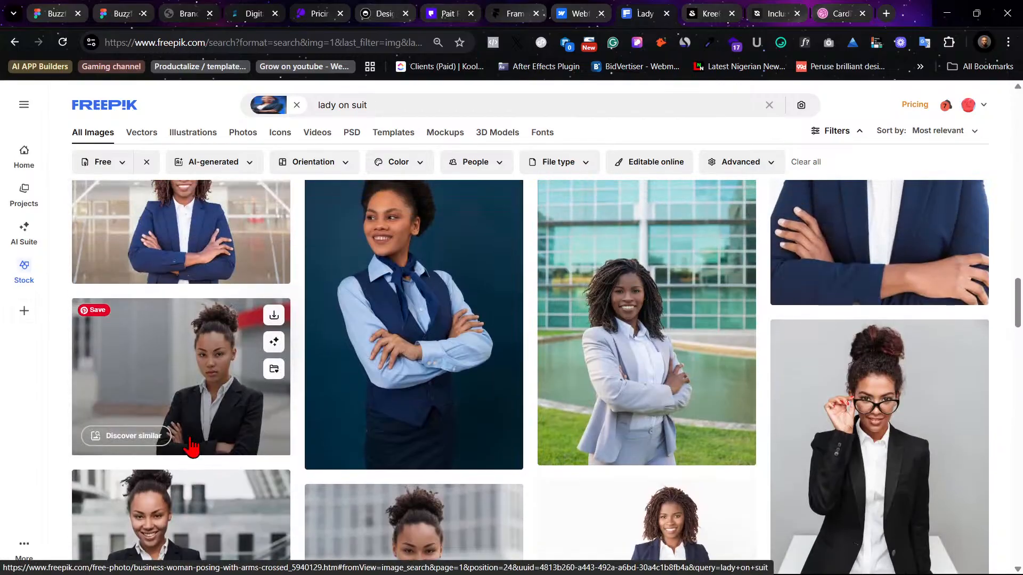
pyautogui.scroll(10, 191, 446)
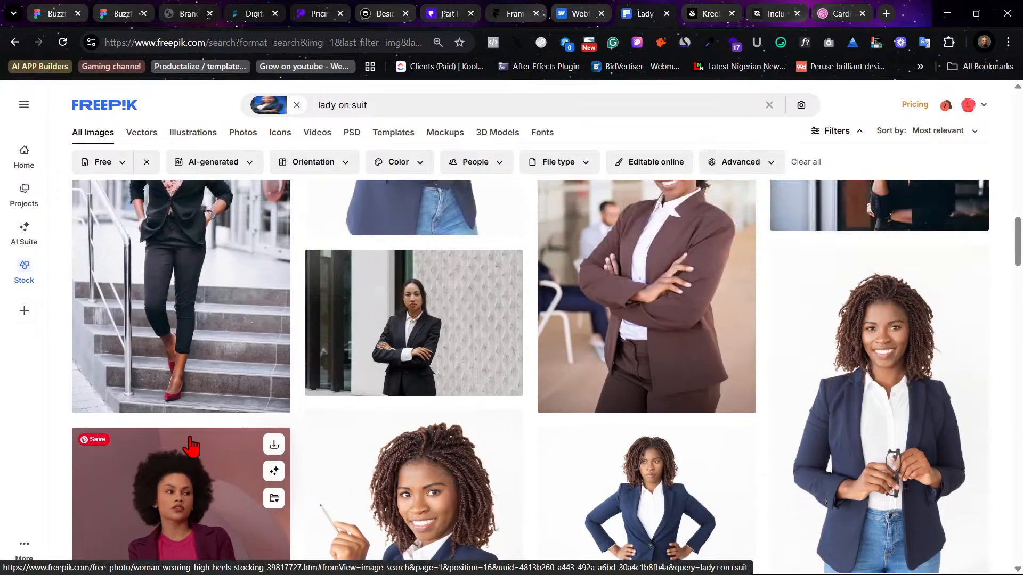
pyautogui.scroll(10, 190, 445)
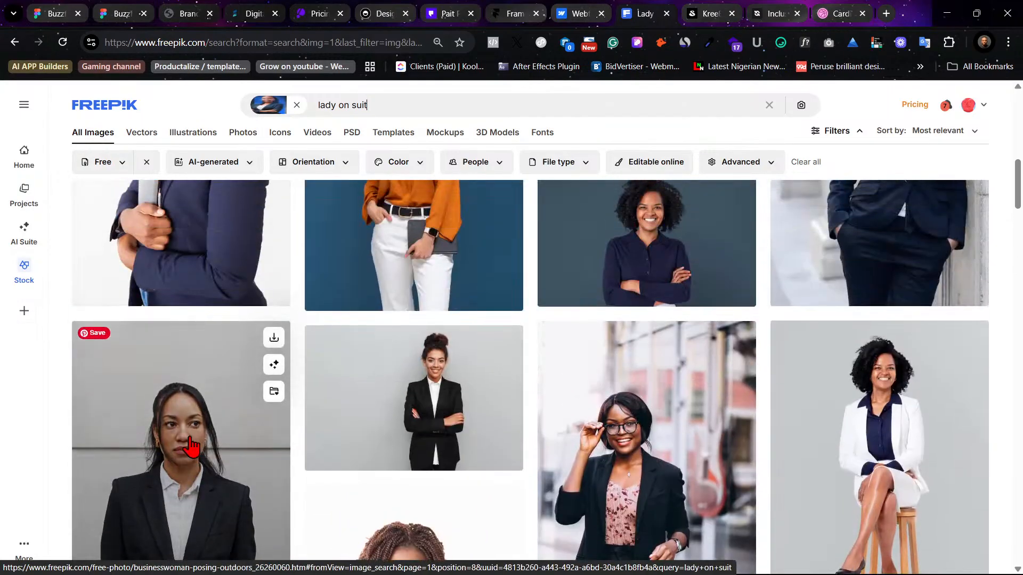
pyautogui.scroll(3, 191, 445)
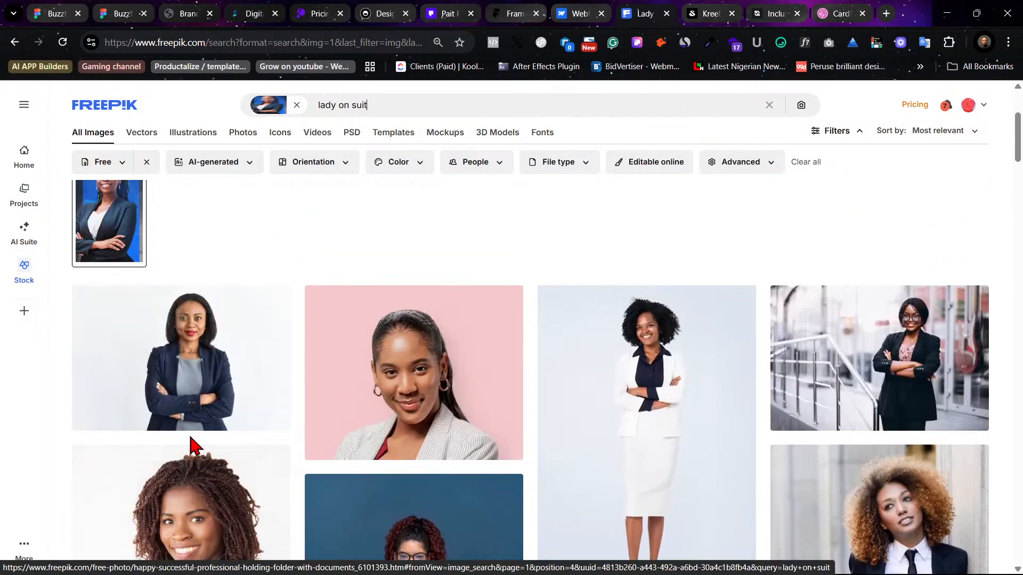
pyautogui.scroll(-4, 190, 445)
pyautogui.scroll(-10, 191, 445)
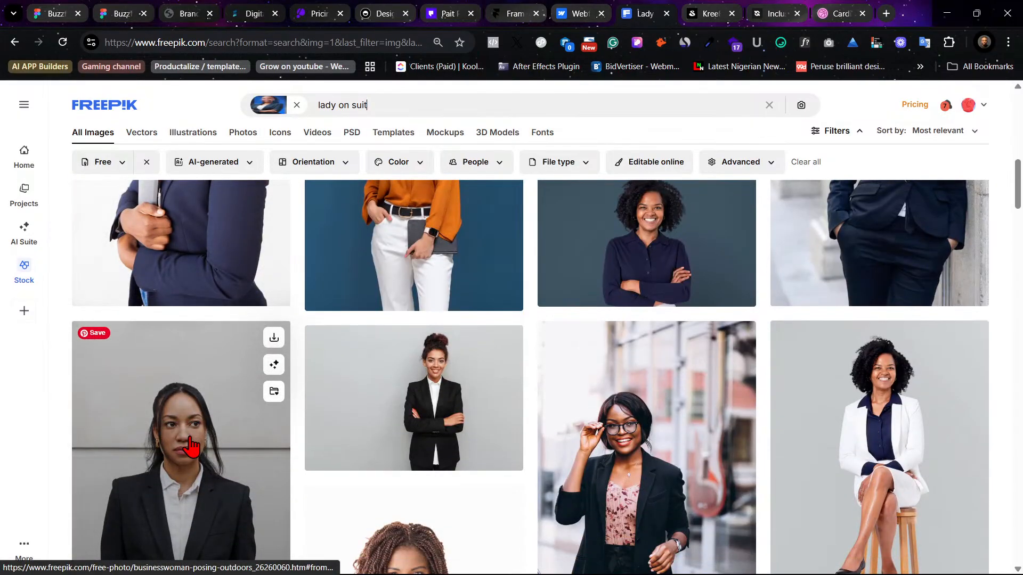
pyautogui.scroll(-10, 190, 445)
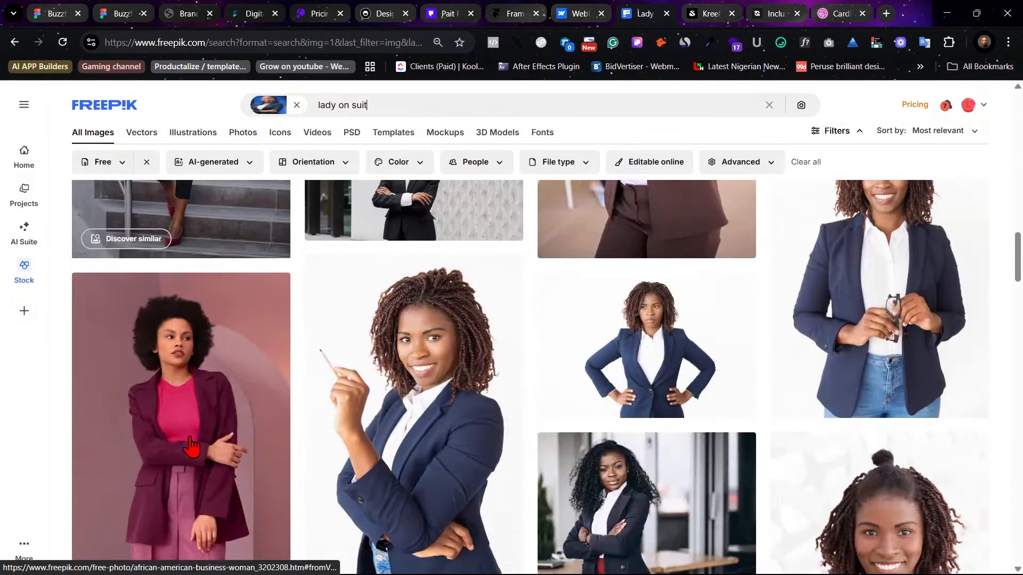
pyautogui.scroll(-15, 194, 446)
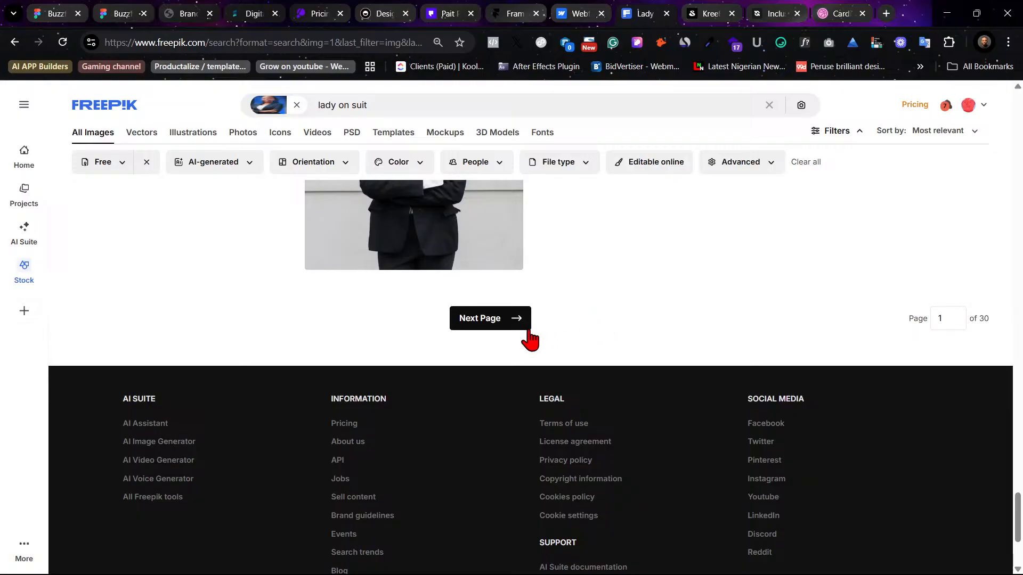
# Step: Go to the second results page and download the photo of the long-haired, curly woman in glasses and a black suit with crossed arms
pyautogui.click(496, 319)
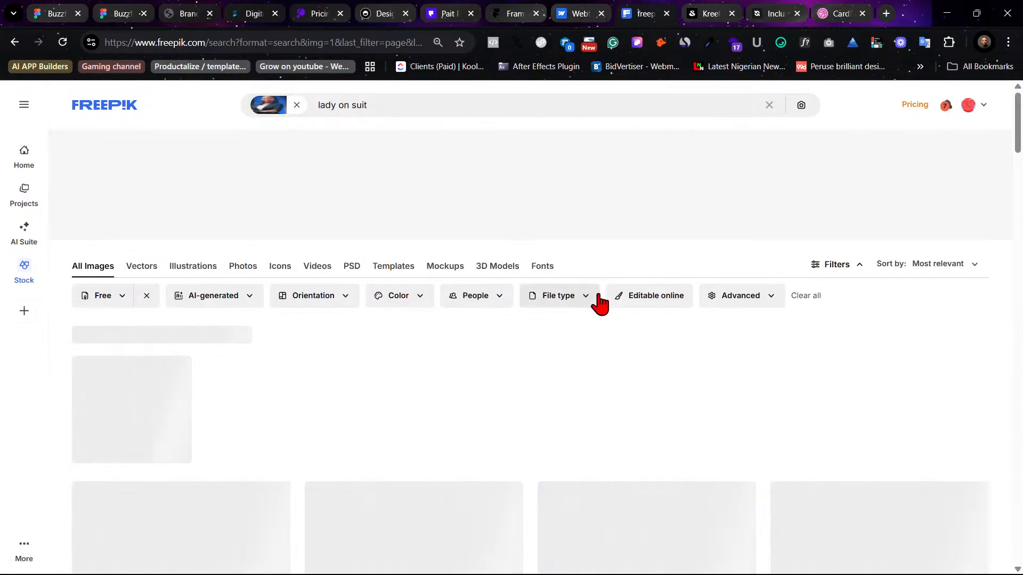
pyautogui.scroll(-1, 602, 333)
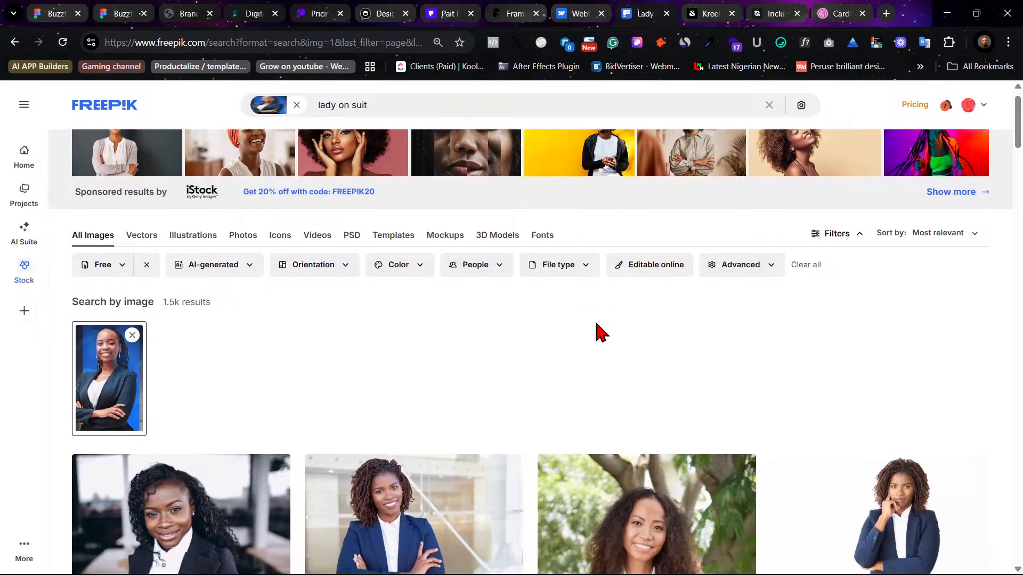
pyautogui.scroll(-3, 597, 332)
pyautogui.scroll(-3, 787, 449)
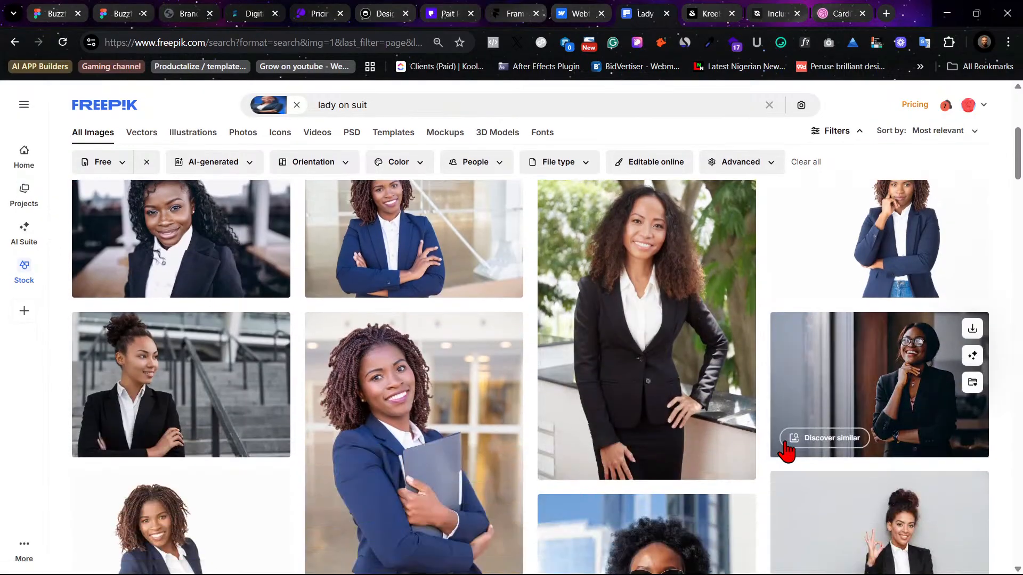
pyautogui.scroll(-3, 787, 450)
pyautogui.scroll(-3, 838, 475)
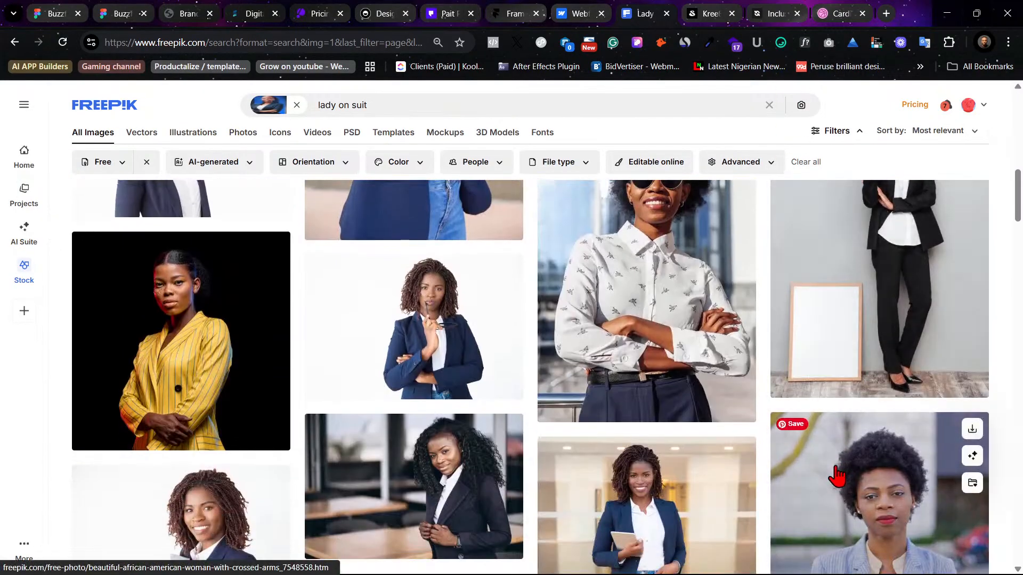
pyautogui.scroll(-3, 836, 476)
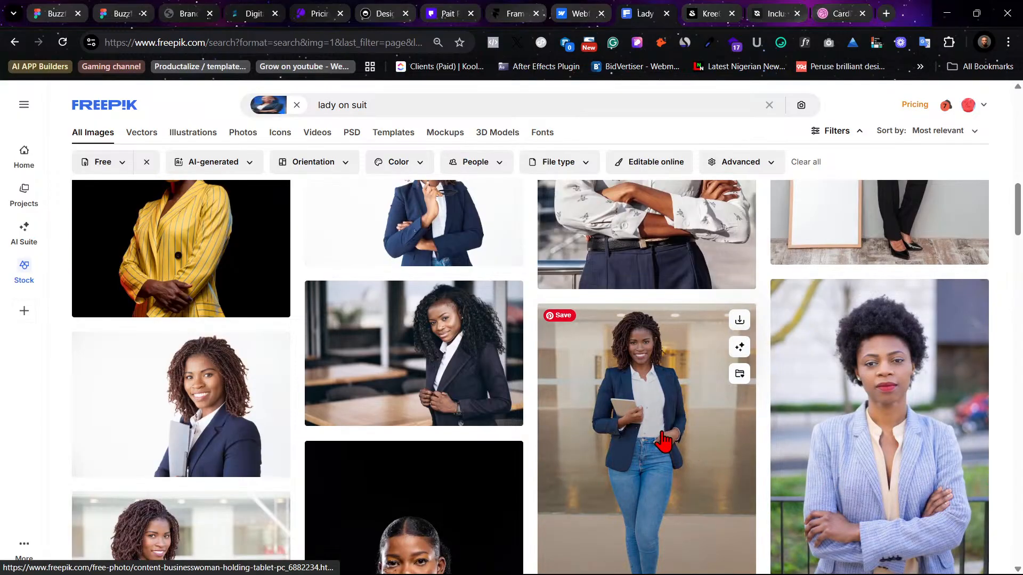
pyautogui.scroll(-3, 663, 439)
pyautogui.scroll(-3, 663, 439)
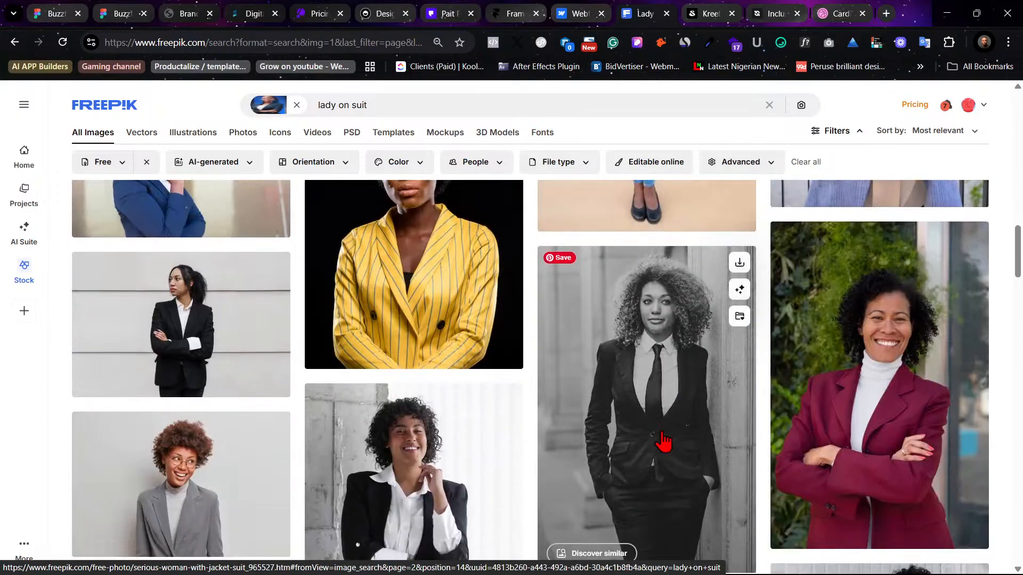
pyautogui.scroll(-3, 664, 440)
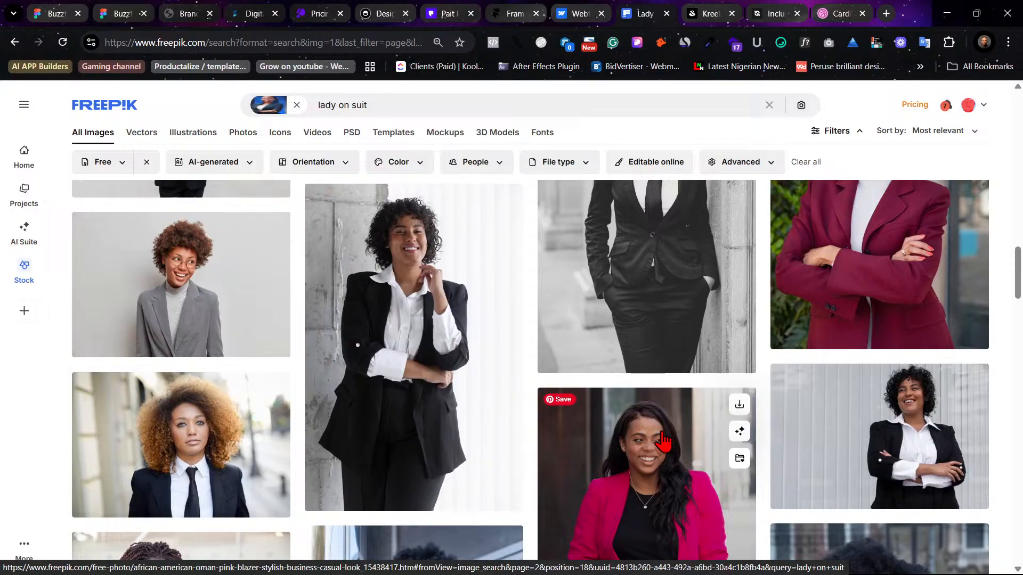
pyautogui.scroll(-4, 664, 439)
pyautogui.scroll(-9, 664, 439)
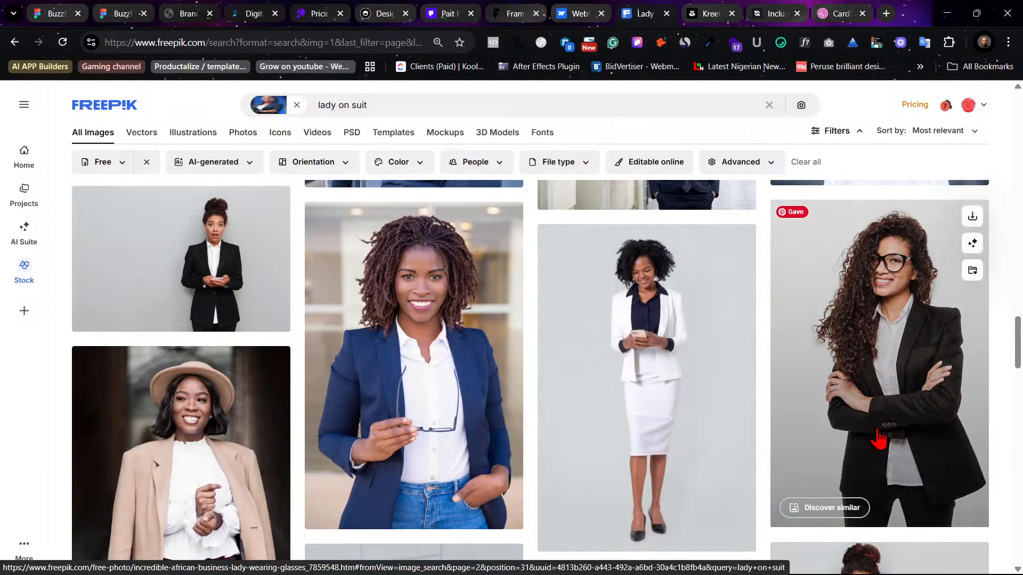
pyautogui.click(971, 224)
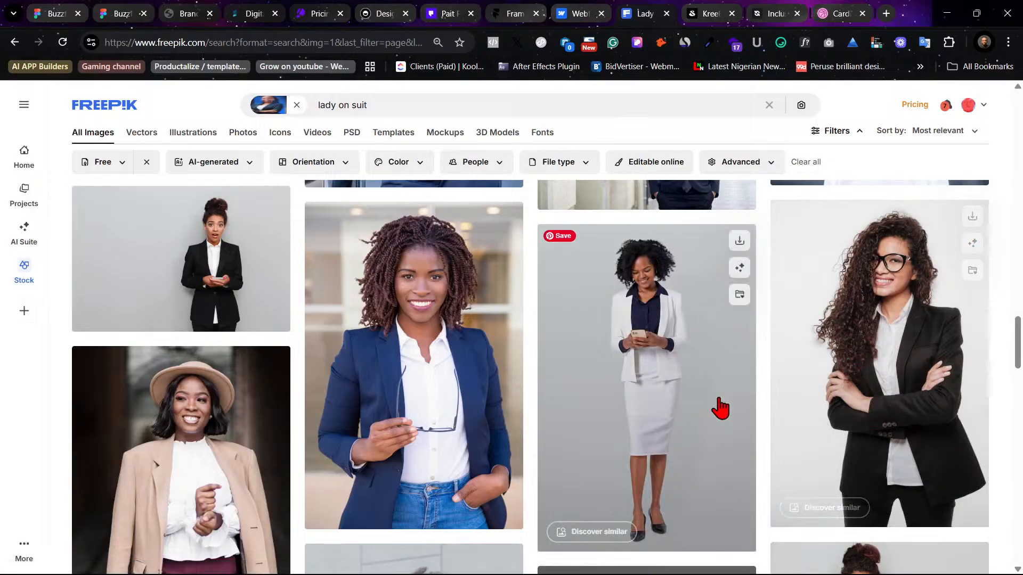
# Step: View the downloaded photo of the woman in glasses and look through the rest of the second results page for alternatives
pyautogui.scroll(-5, 811, 368)
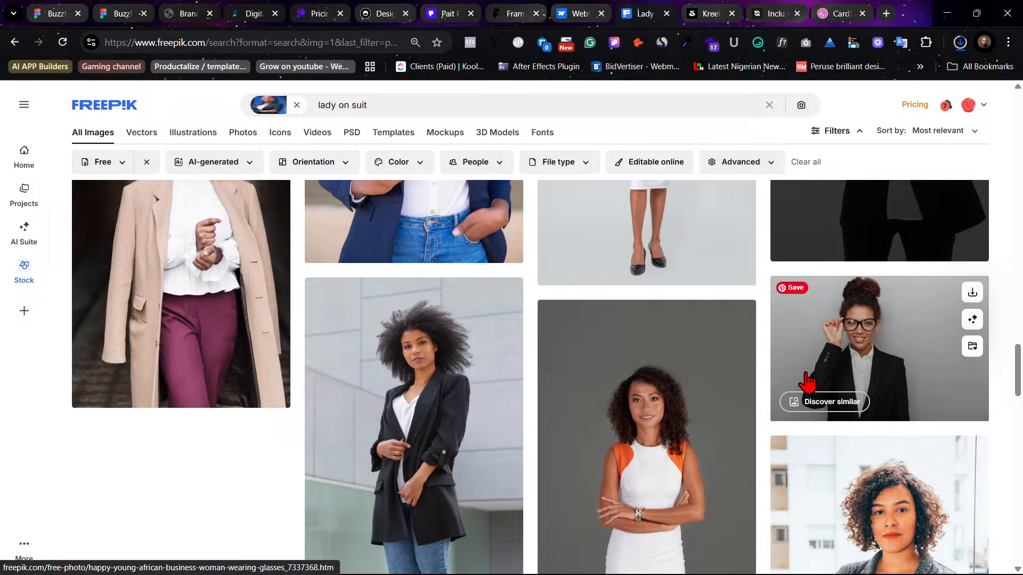
pyautogui.scroll(-9, 674, 355)
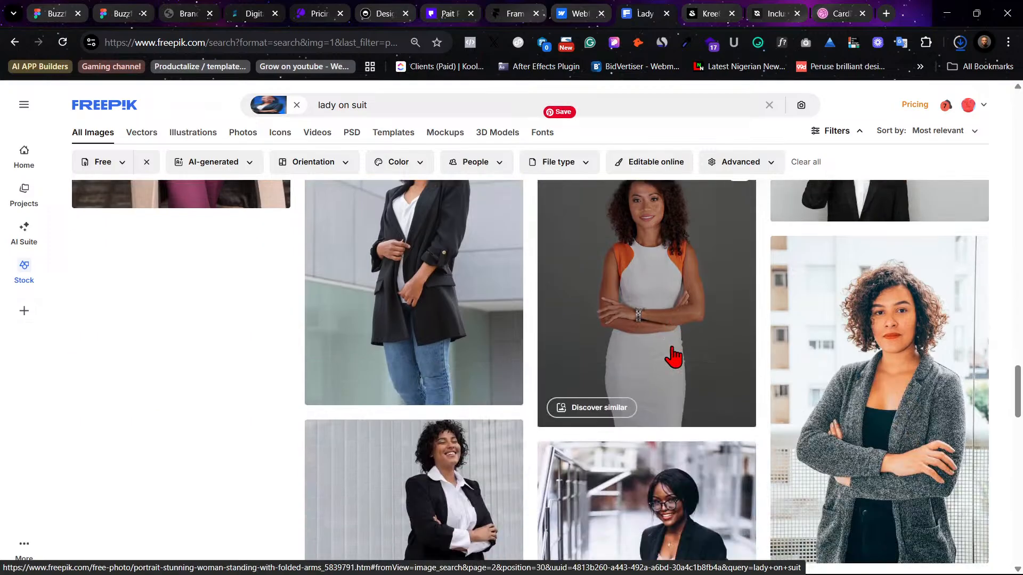
pyautogui.scroll(3, 674, 356)
pyautogui.scroll(-9, 674, 355)
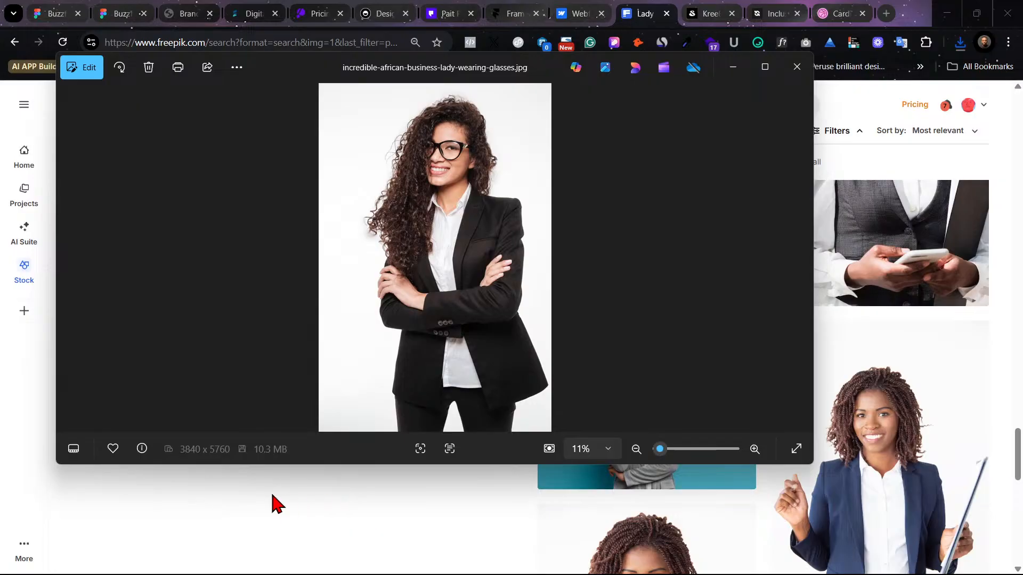
pyautogui.click(184, 511)
pyautogui.scroll(-10, 427, 437)
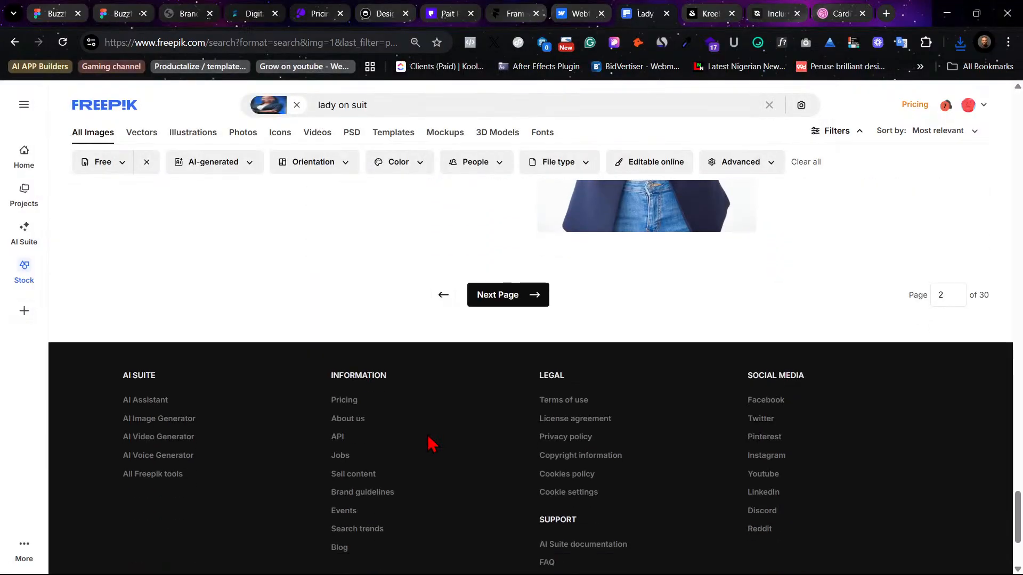
pyautogui.scroll(13, 427, 437)
pyautogui.scroll(8, 422, 424)
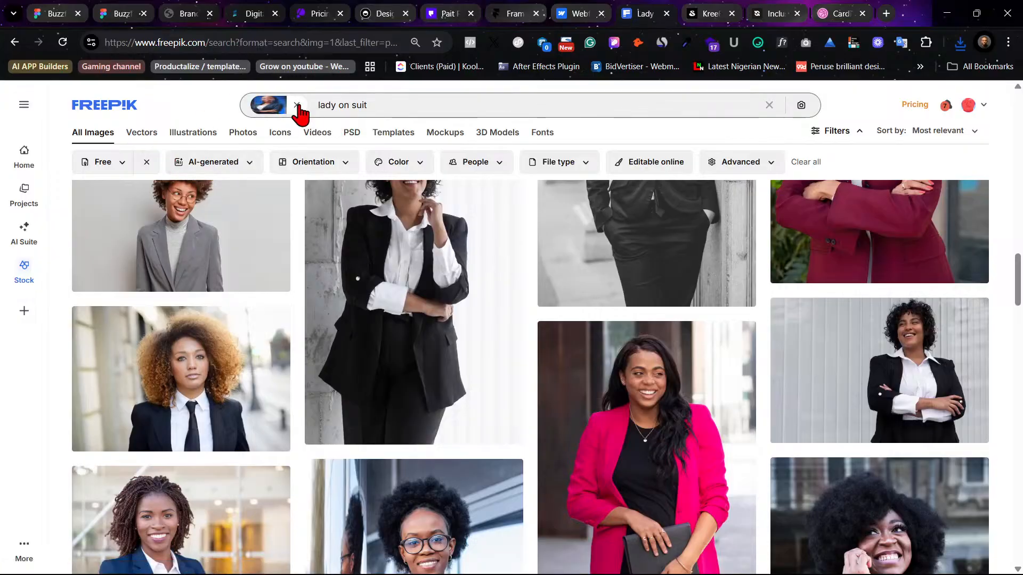
# Step: Return to the first results page and examine the "Businesswoman posing outdoors" photo with crossed arms and the others in its series
pyautogui.hotkey('alt', 'Left')
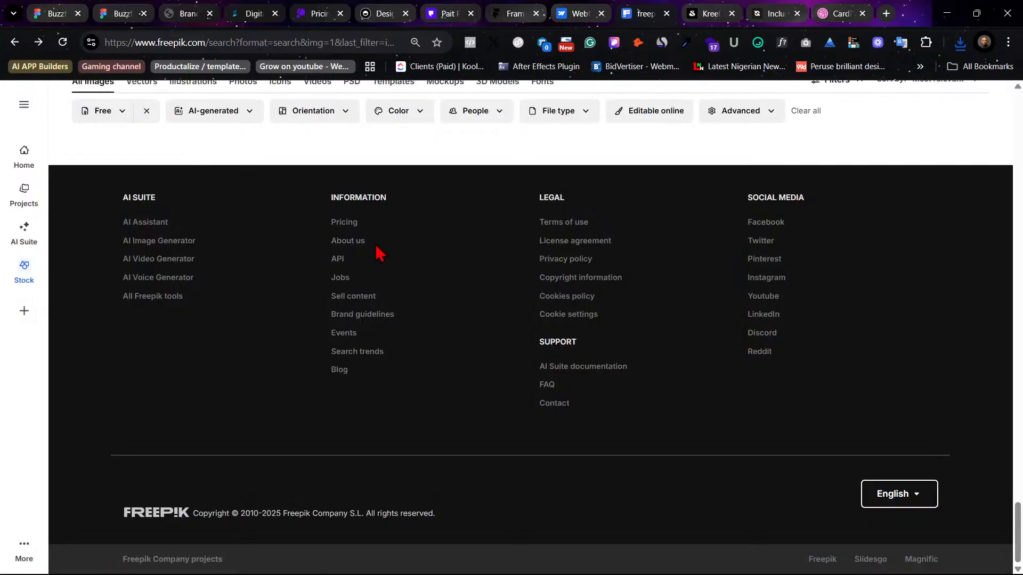
pyautogui.scroll(5, 394, 247)
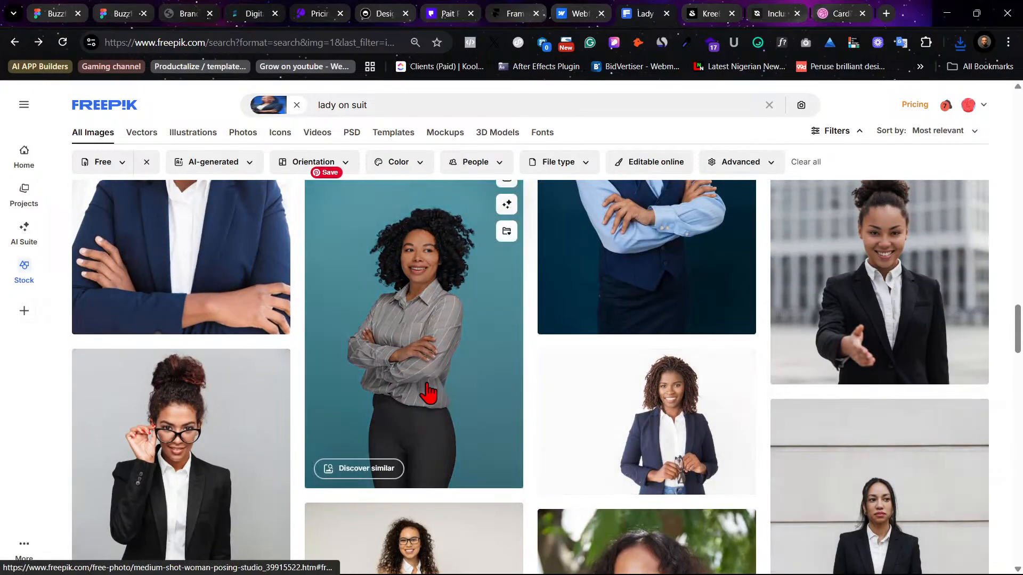
pyautogui.scroll(4, 418, 393)
pyautogui.scroll(5, 459, 436)
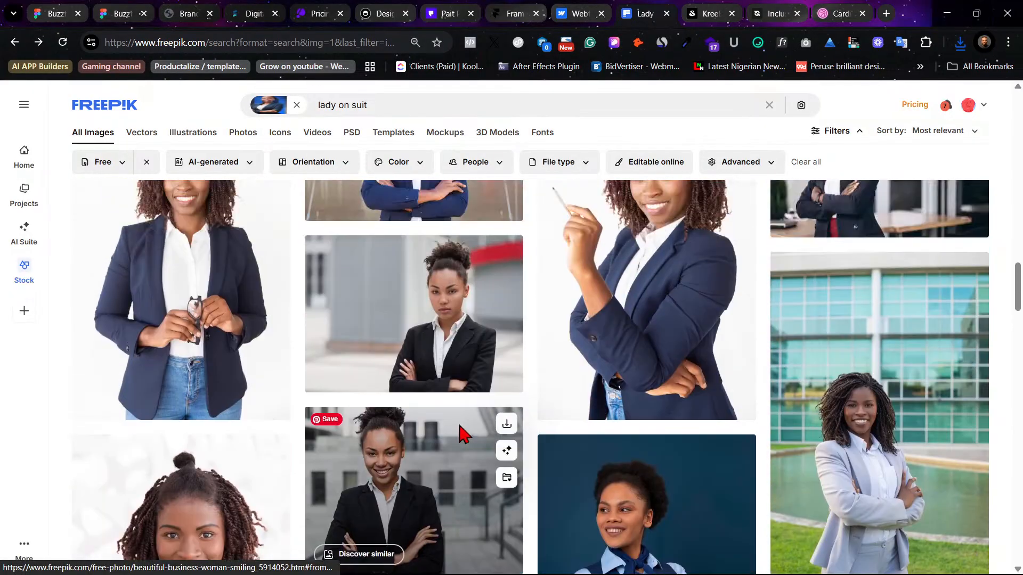
pyautogui.scroll(3, 460, 435)
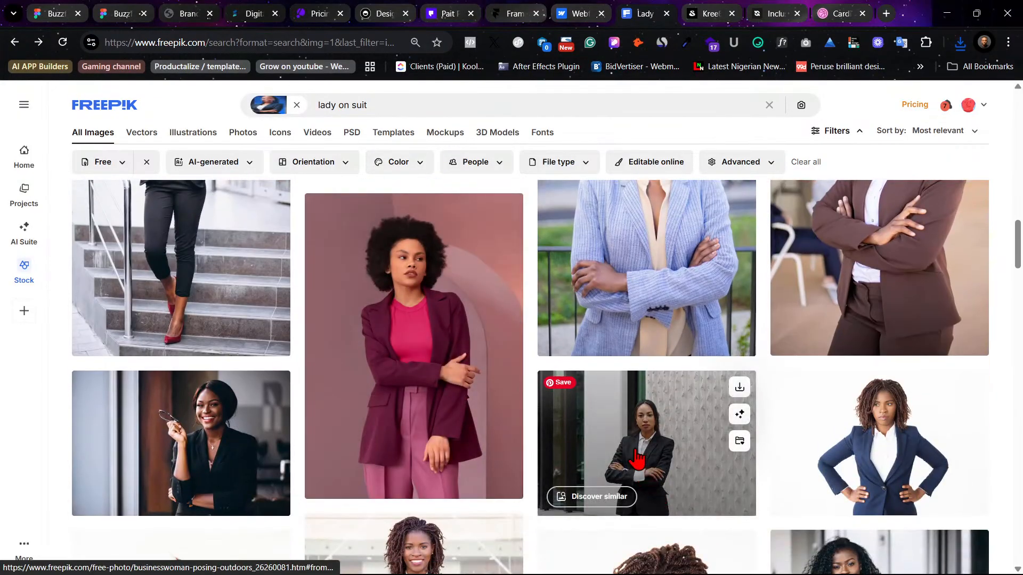
pyautogui.click(638, 458)
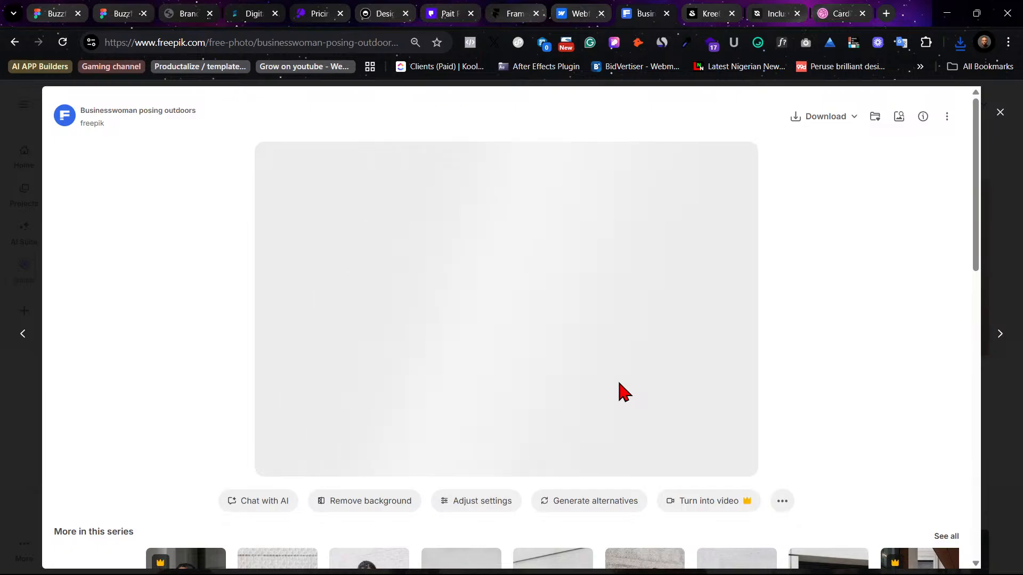
pyautogui.scroll(-4, 624, 295)
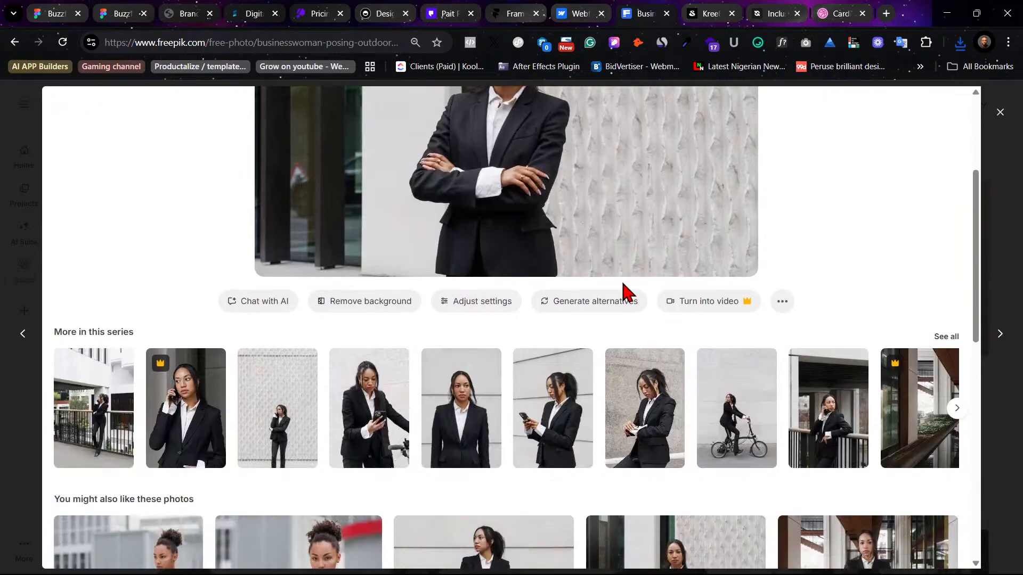
pyautogui.scroll(4, 622, 284)
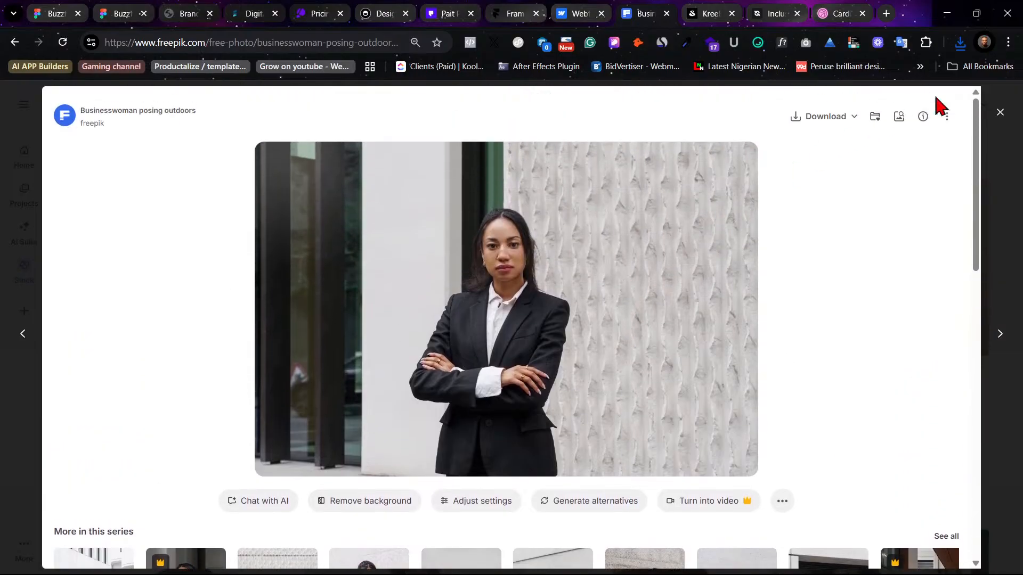
pyautogui.click(995, 123)
# Step: Open the "African american business woman by the window" photo and examine the related photos suggested for it
pyautogui.scroll(3, 515, 287)
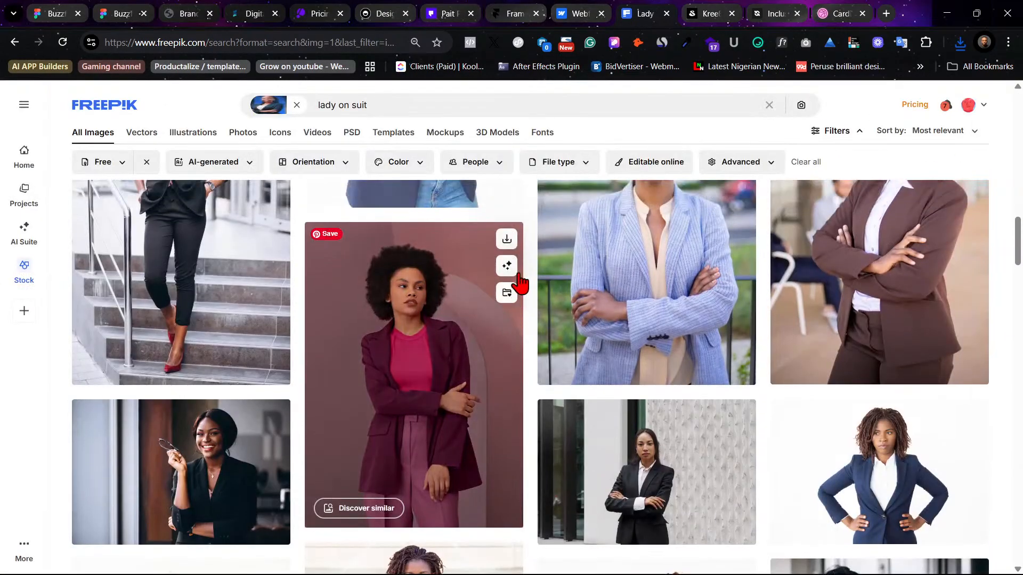
pyautogui.scroll(-3, 514, 288)
pyautogui.click(250, 415)
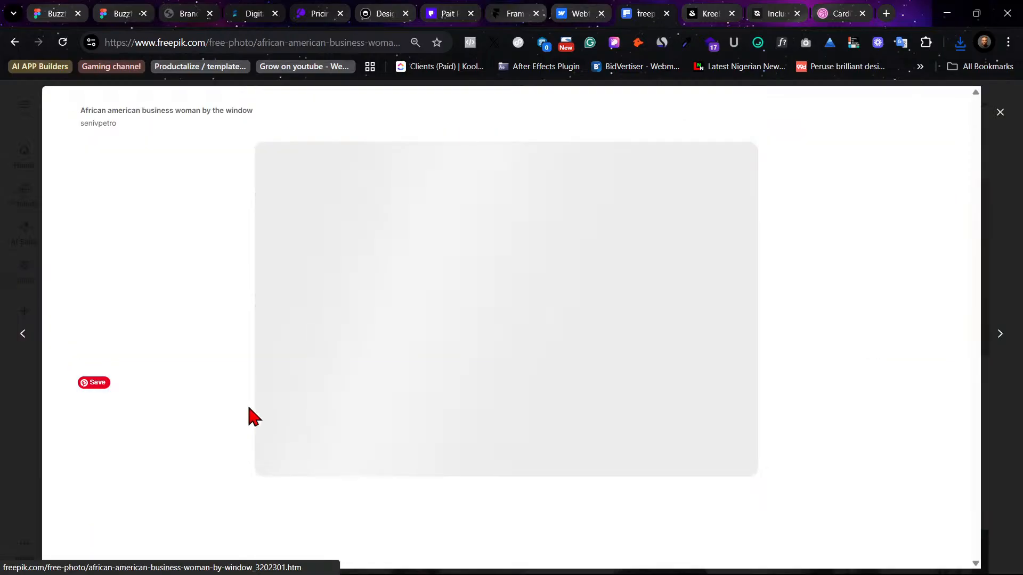
pyautogui.scroll(-5, 623, 301)
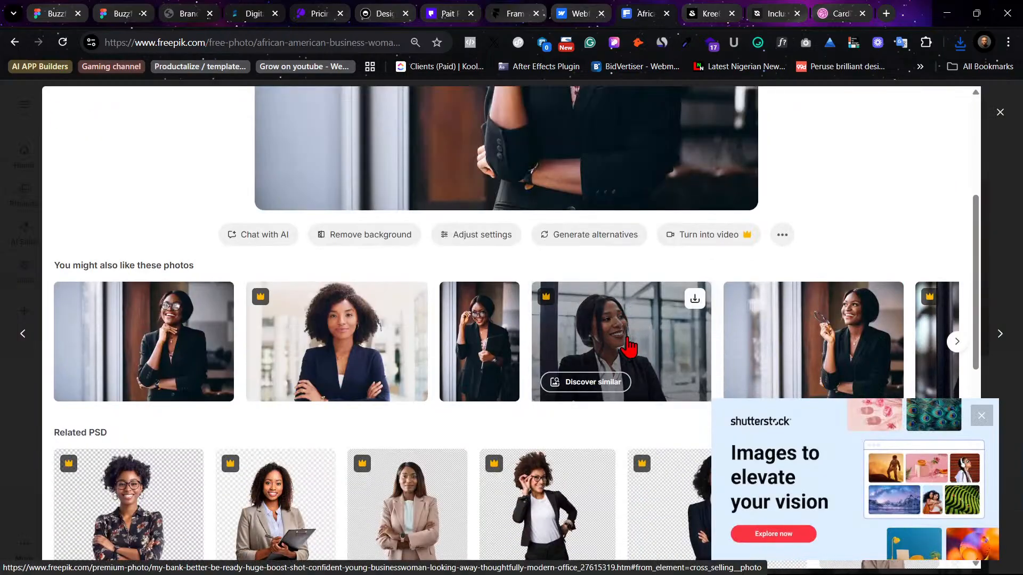
# Step: Return to the search results and download the "African american business woman" photo with crossed arms beside the railing
pyautogui.scroll(5, 629, 346)
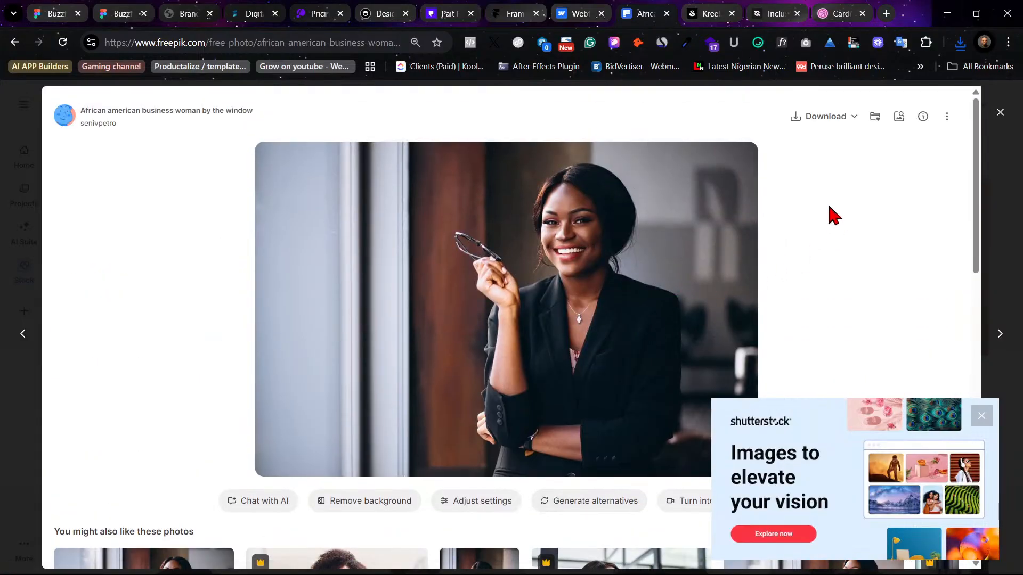
pyautogui.click(996, 113)
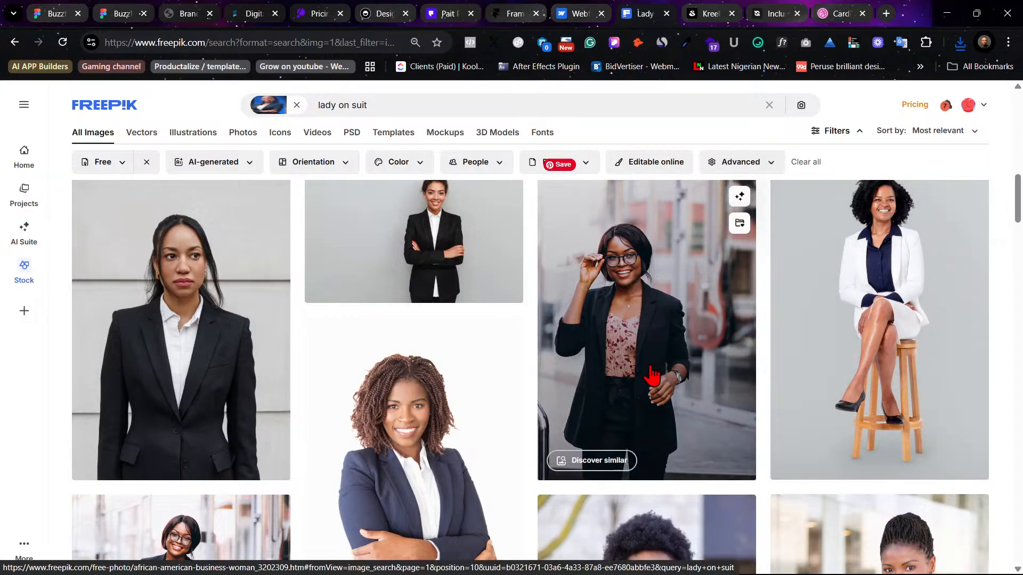
pyautogui.scroll(5, 651, 376)
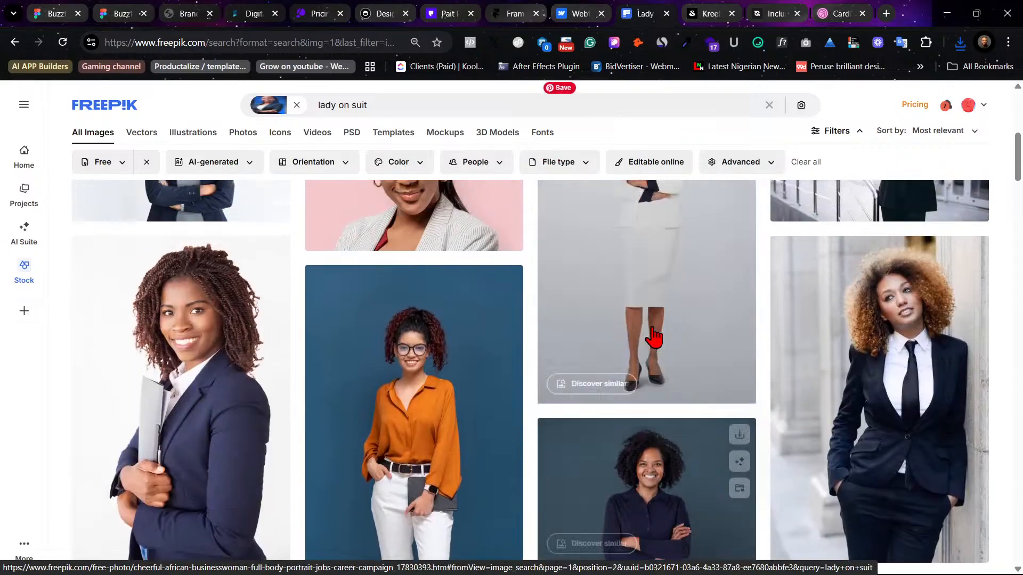
pyautogui.scroll(2, 653, 335)
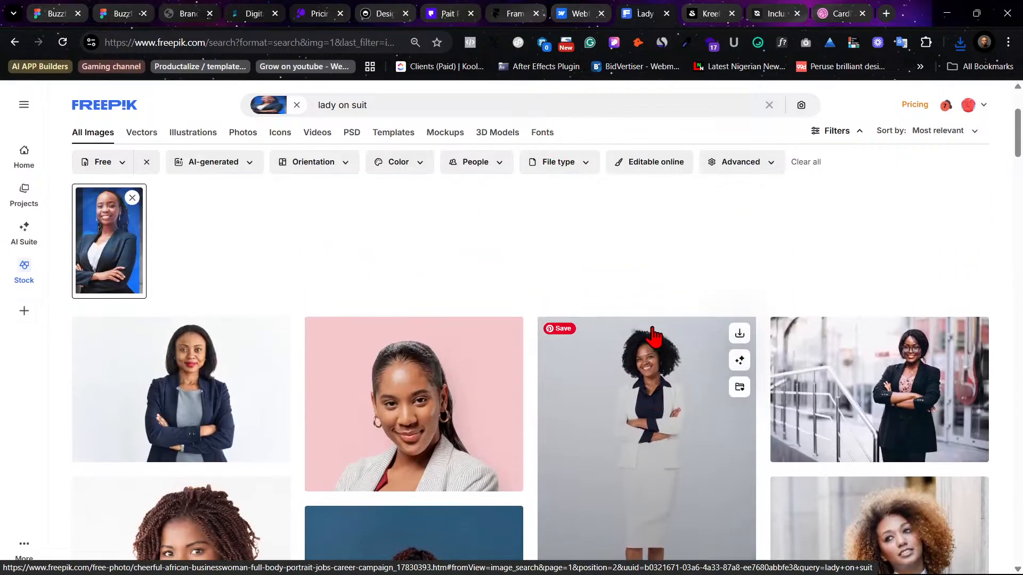
pyautogui.click(917, 386)
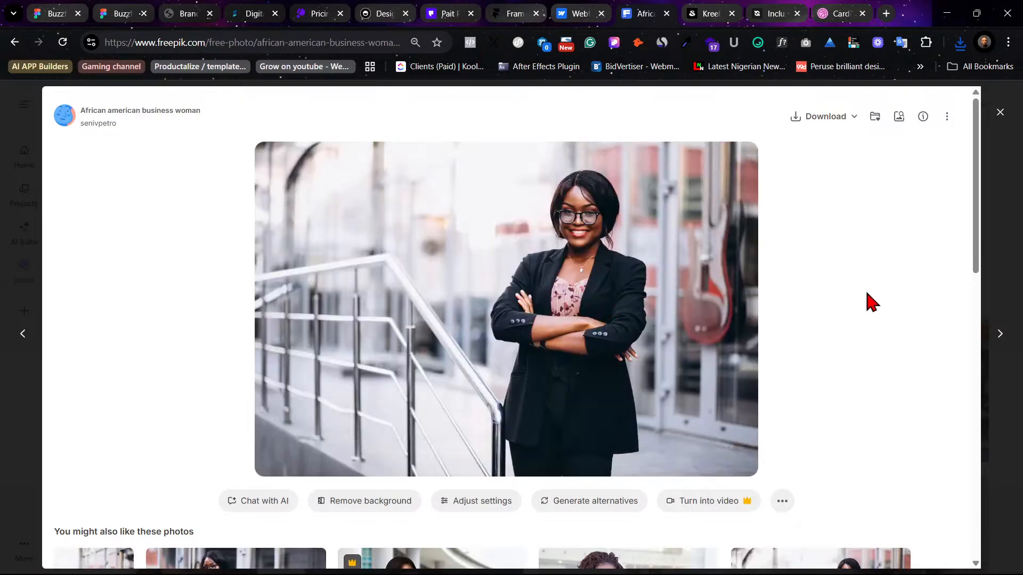
pyautogui.click(810, 127)
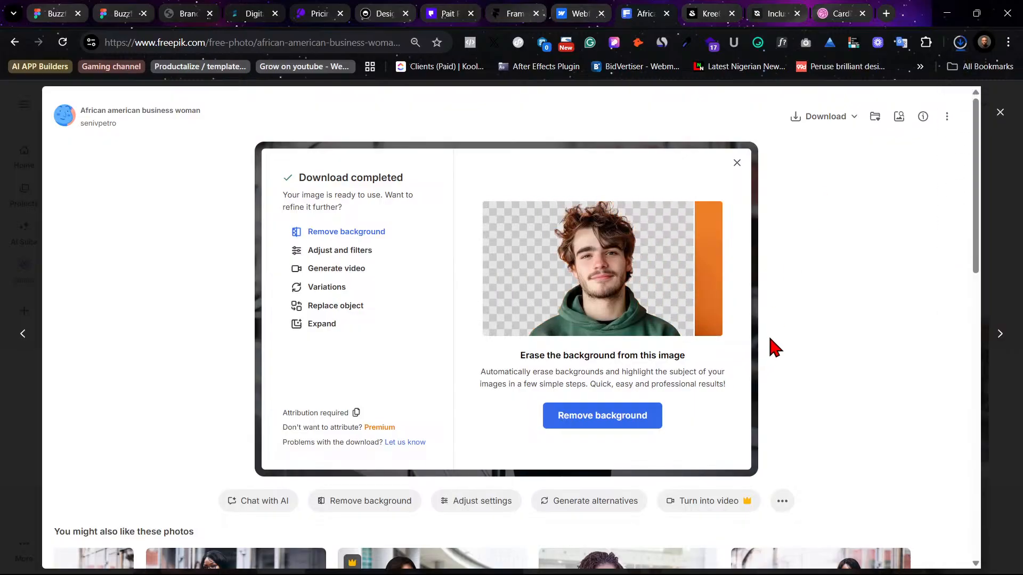
# Step: Check the Social Media page of the Brand Guidelines and return to the Buzzflox design file in Figma
pyautogui.click(115, 13)
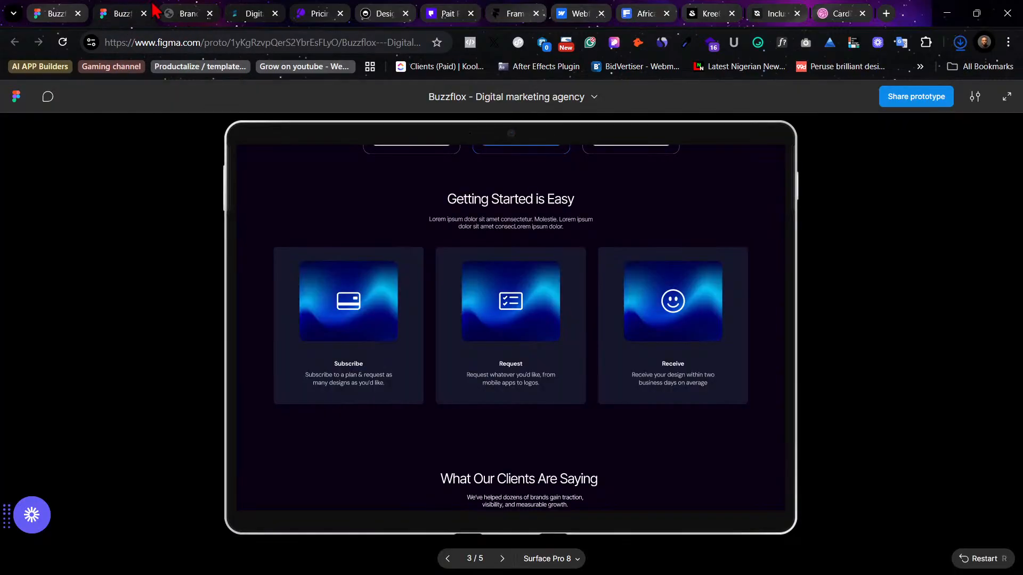
pyautogui.click(171, 13)
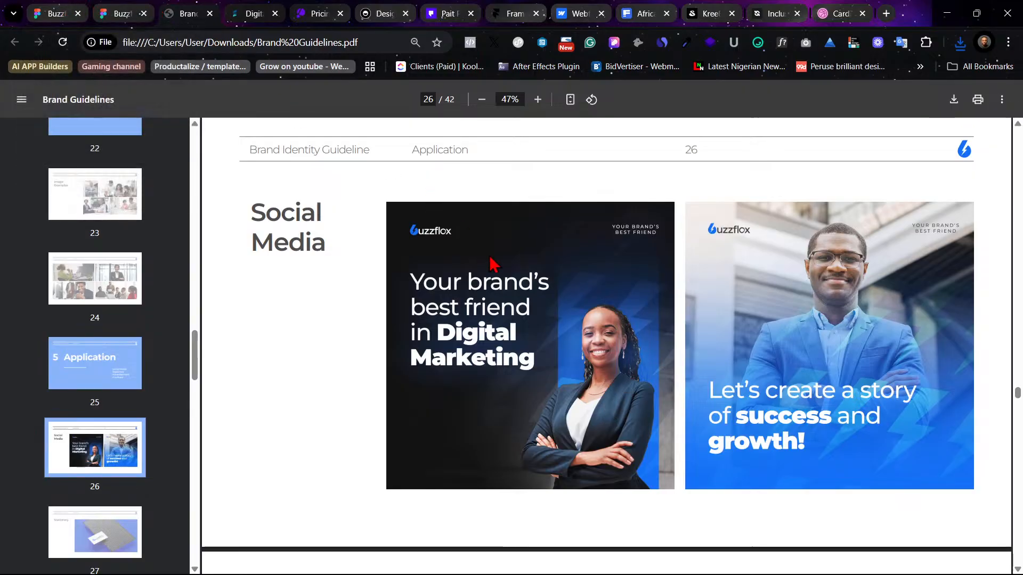
pyautogui.click(53, 13)
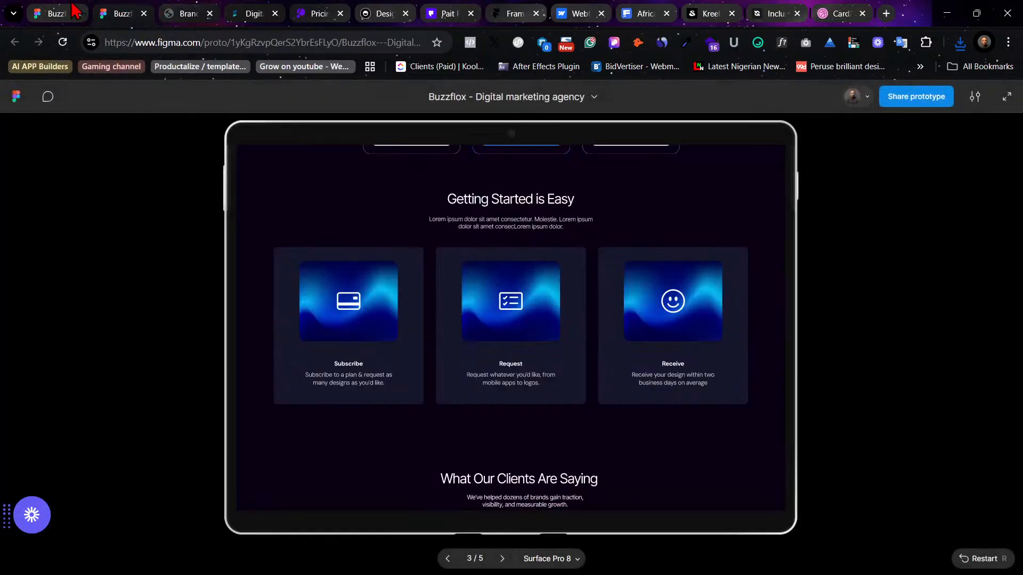
pyautogui.click(115, 13)
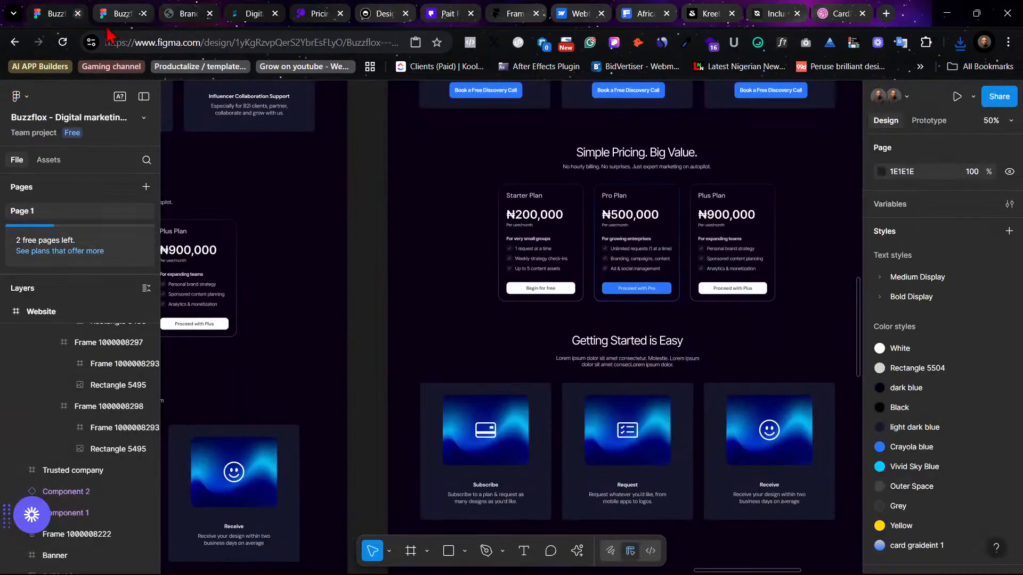
# Step: Examine the "Getting Started is Easy" section and its neighbouring testimonial and FAQ sections in the dark website designs
pyautogui.click(681, 414)
pyautogui.hotkey('shift', '2')
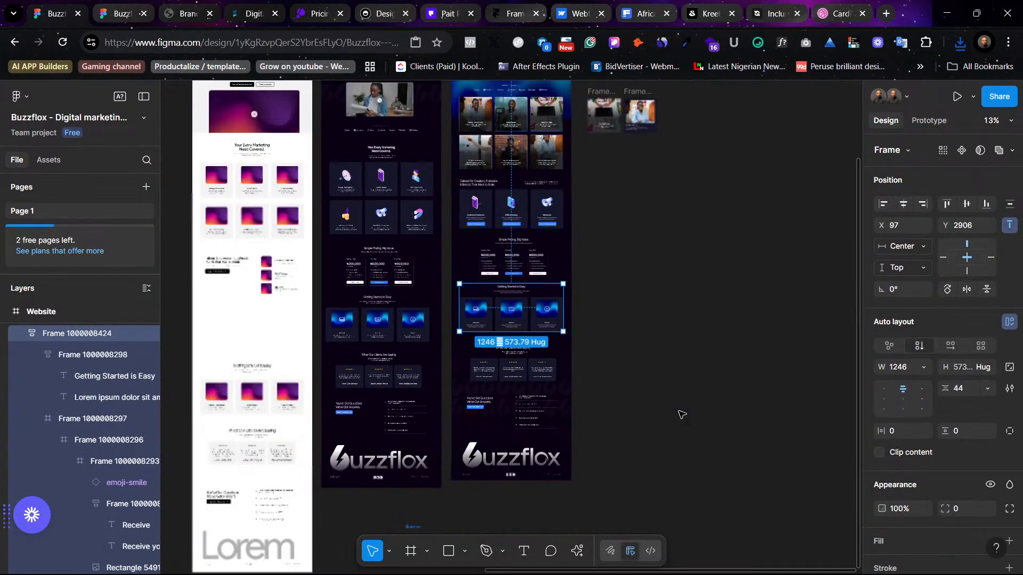
pyautogui.press('-')
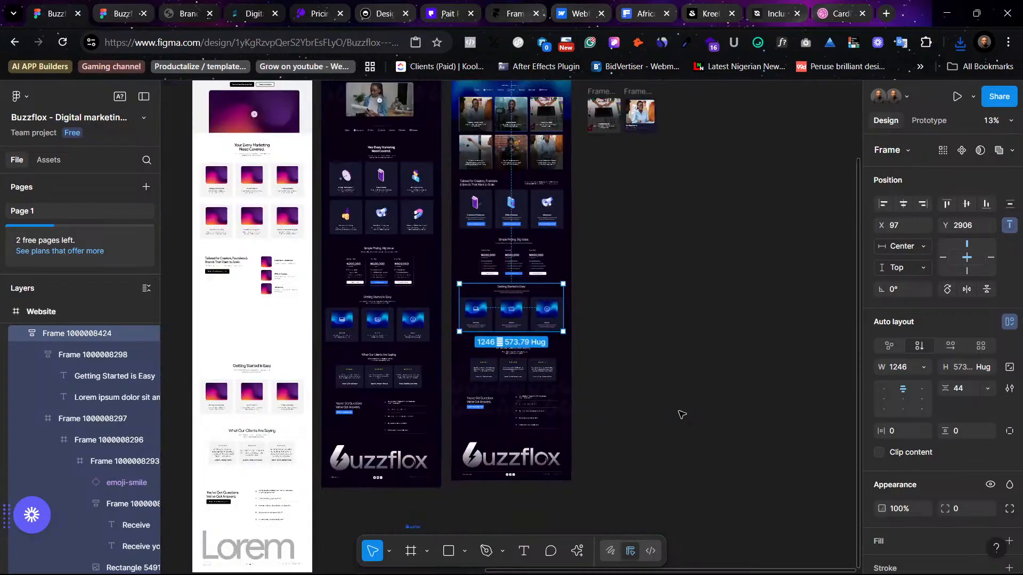
pyautogui.press('+')
pyautogui.press('+')
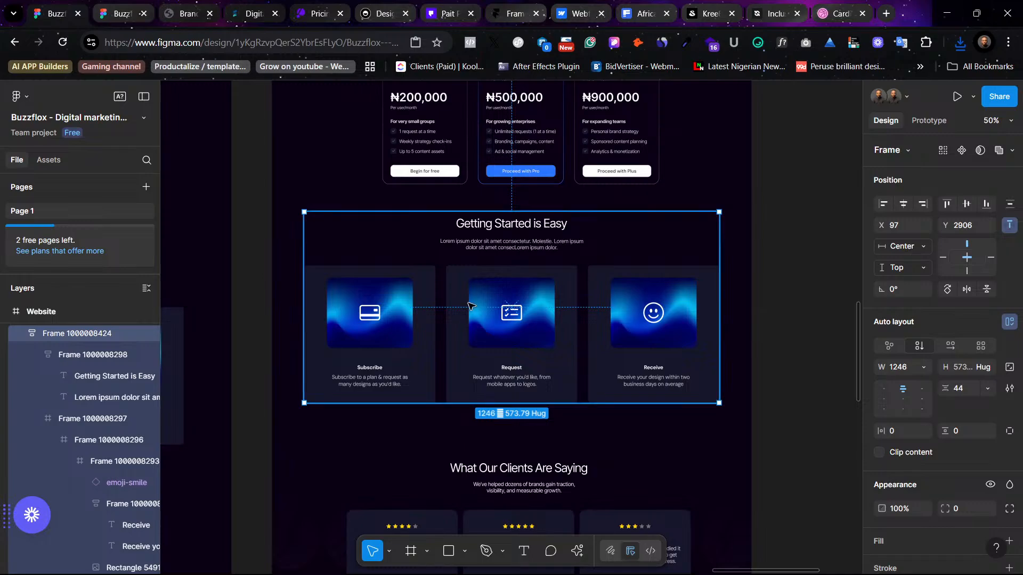
pyautogui.hscroll(-7, 400, 429)
pyautogui.scroll(-8, 400, 429)
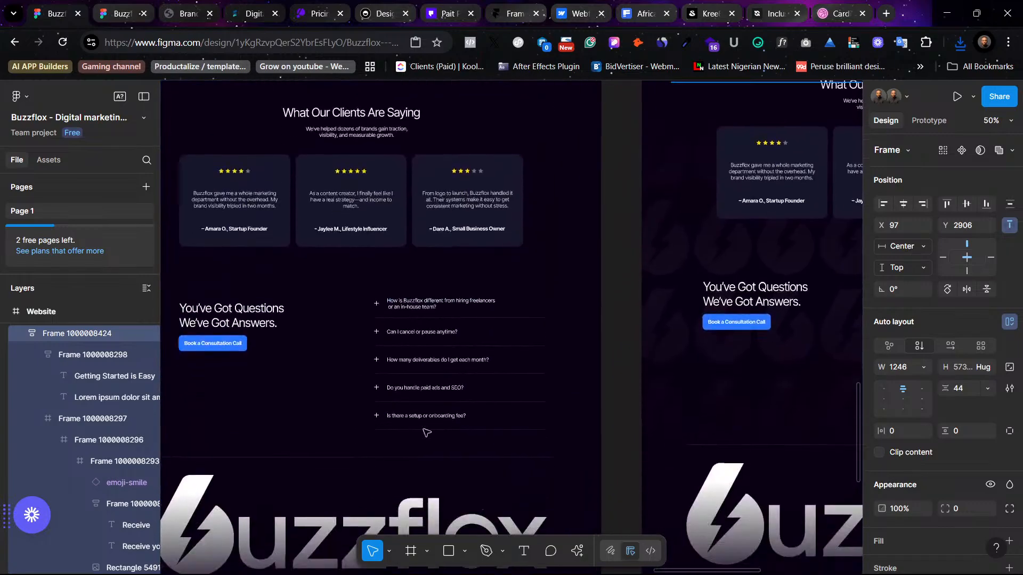
pyautogui.scroll(4, 628, 345)
pyautogui.hscroll(6, 628, 345)
pyautogui.scroll(2, 628, 346)
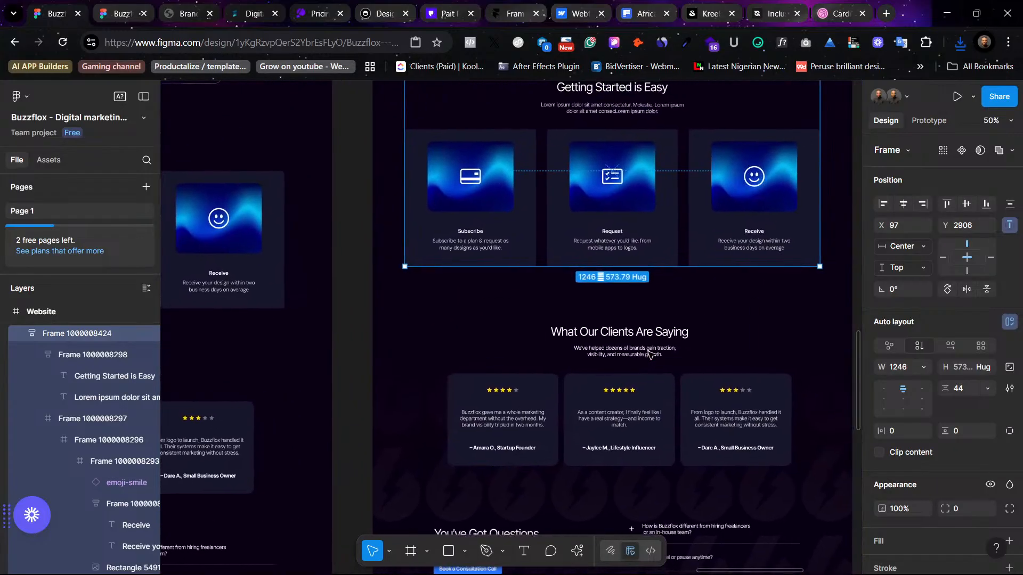
pyautogui.scroll(2, 628, 267)
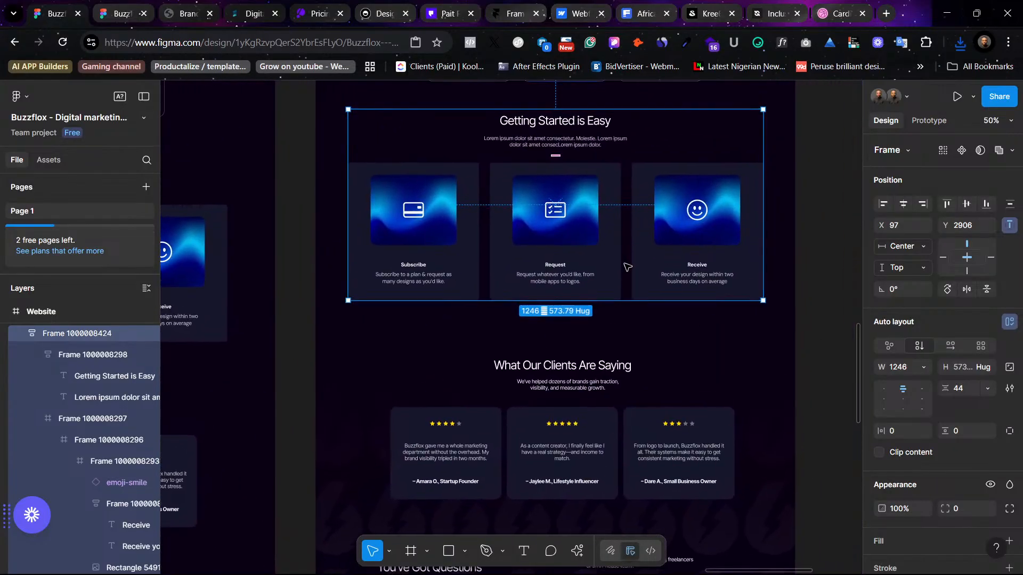
pyautogui.scroll(1, 597, 287)
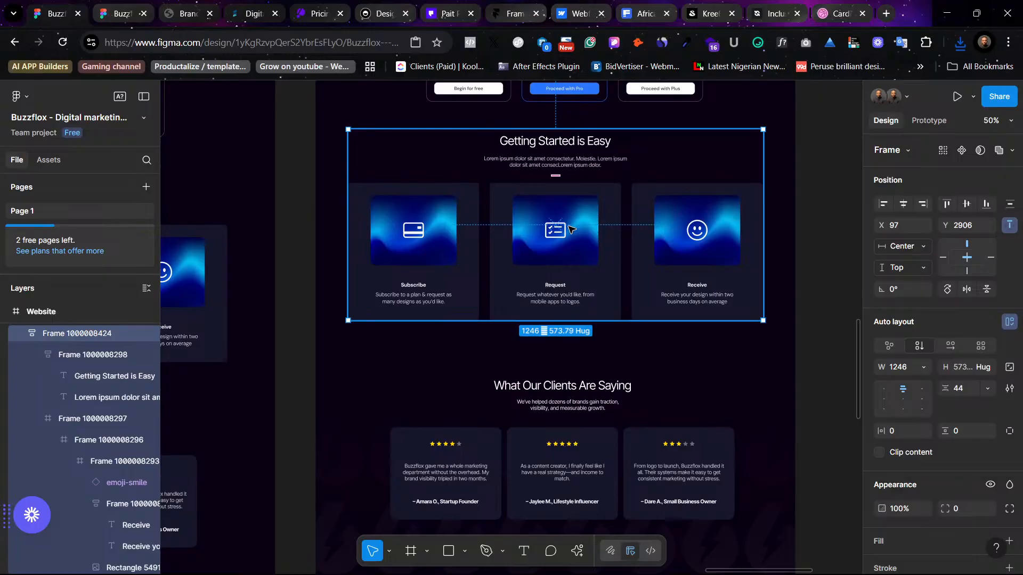
pyautogui.hscroll(5, 455, 242)
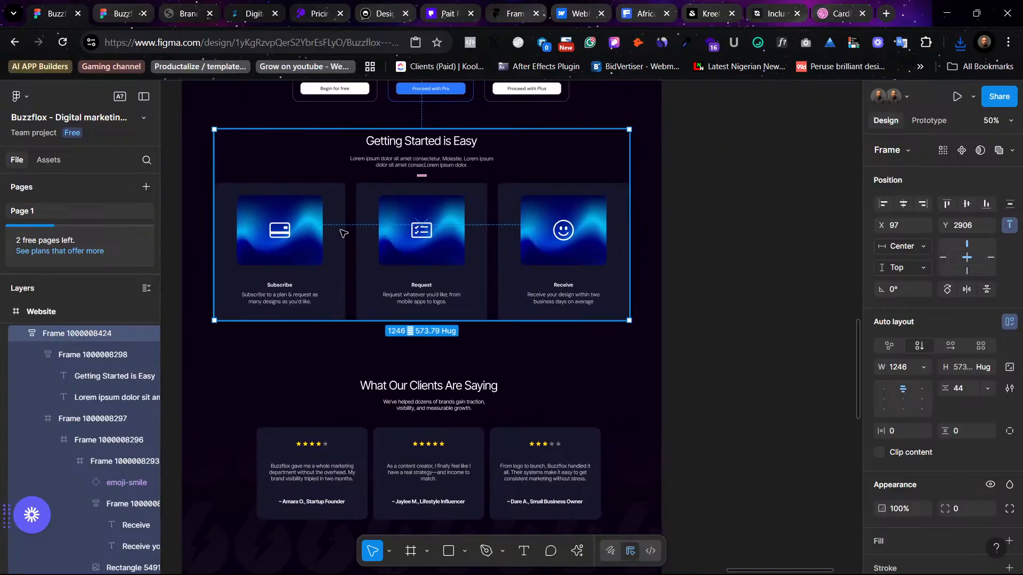
pyautogui.hscroll(-2, 343, 233)
pyautogui.hscroll(5, 352, 234)
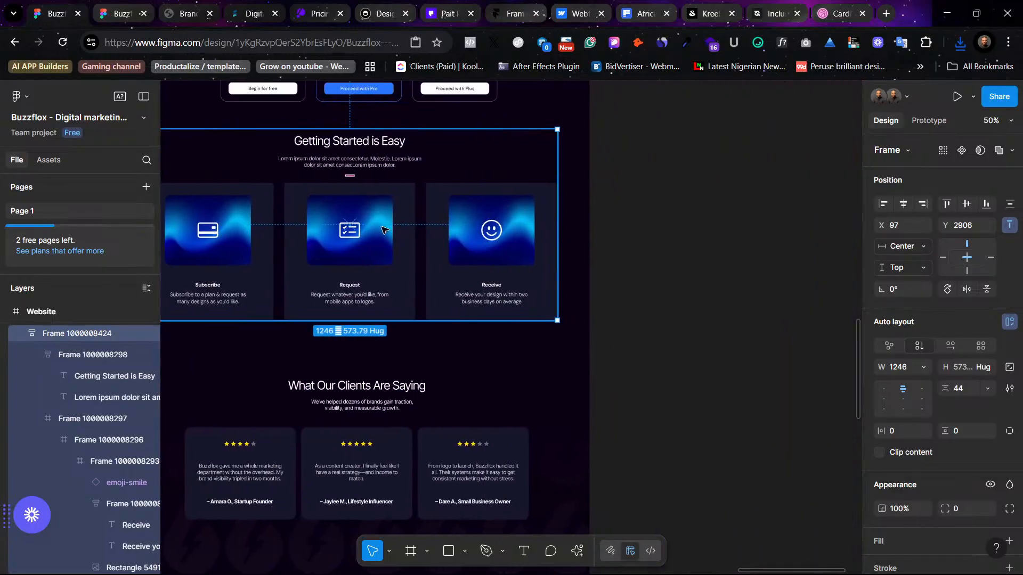
# Step: Delete the row of Subscribe, Request and Receive cards under "Getting Started is Easy" in the rightmost website design
pyautogui.doubleClick(382, 230)
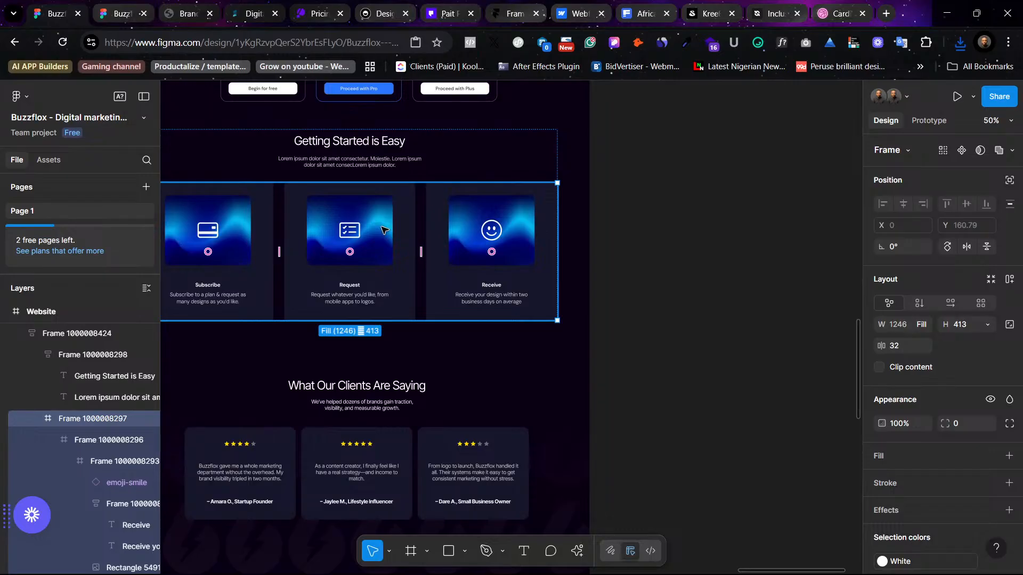
pyautogui.press('Delete')
pyautogui.hscroll(-5, 490, 213)
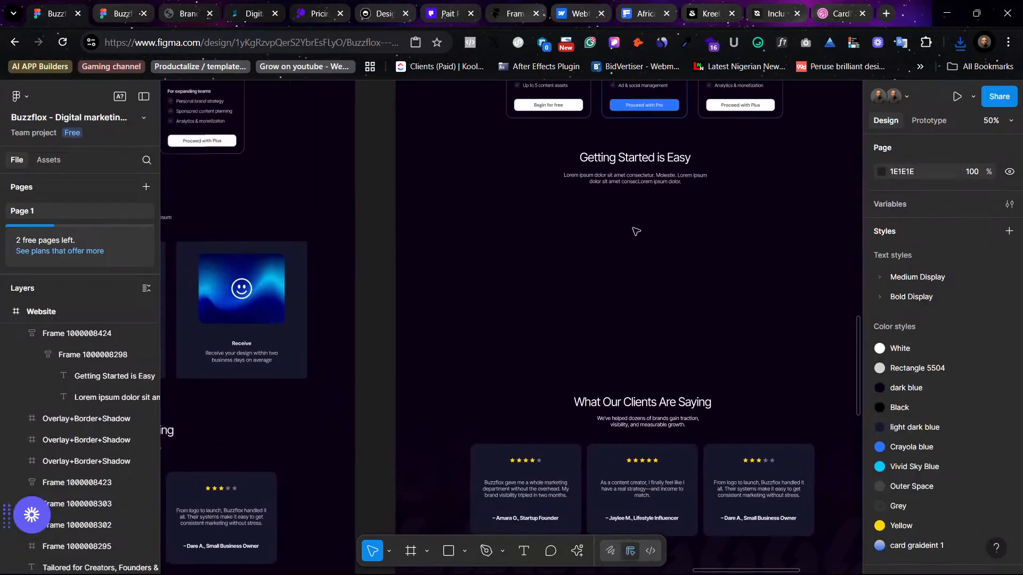
# Step: Import the two downloaded photos of suited women onto the Figma canvas
pyautogui.click(634, 178)
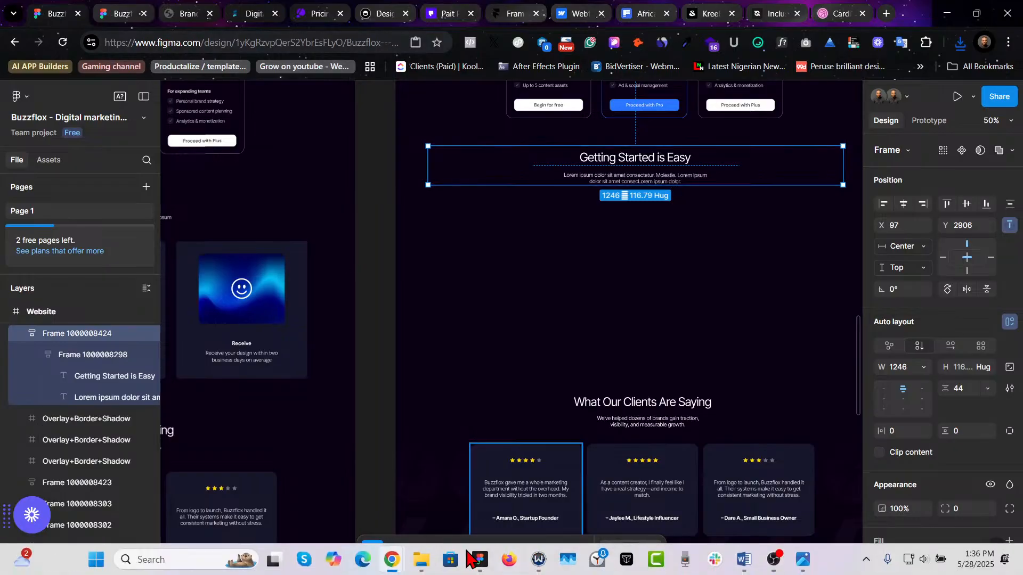
pyautogui.moveTo(424, 563)
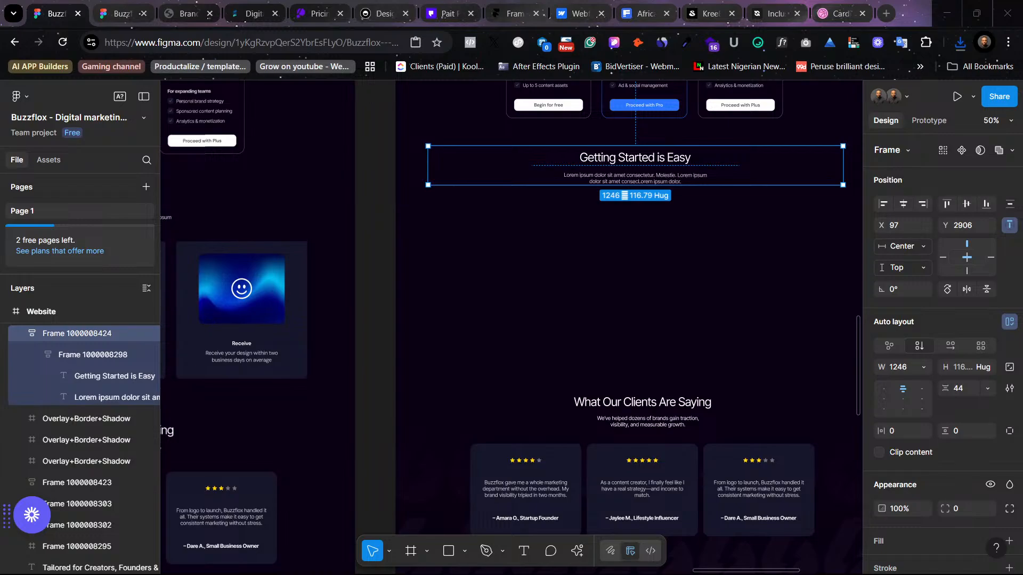
pyautogui.moveTo(650, 239); pyautogui.dragTo(591, 278)
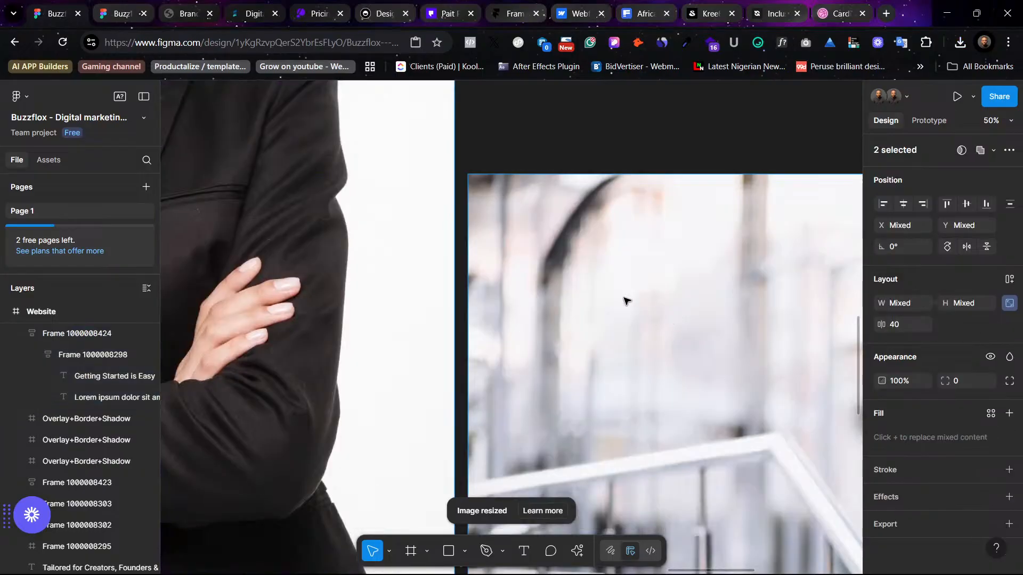
# Step: Move both imported photos together onto the empty canvas to the right of the website designs
pyautogui.click(608, 292)
pyautogui.keyDown('ctrl'); pyautogui.scroll(-4, 610, 294); pyautogui.keyUp('ctrl')
pyautogui.hscroll(-5, 519, 261)
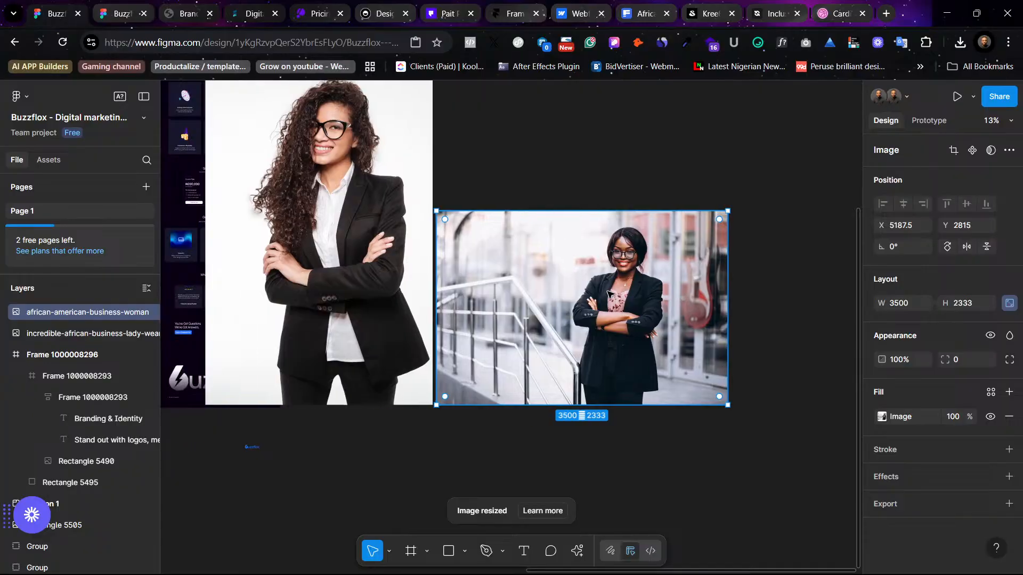
pyautogui.keyDown('shift'); pyautogui.click(520, 261); pyautogui.keyUp('shift')
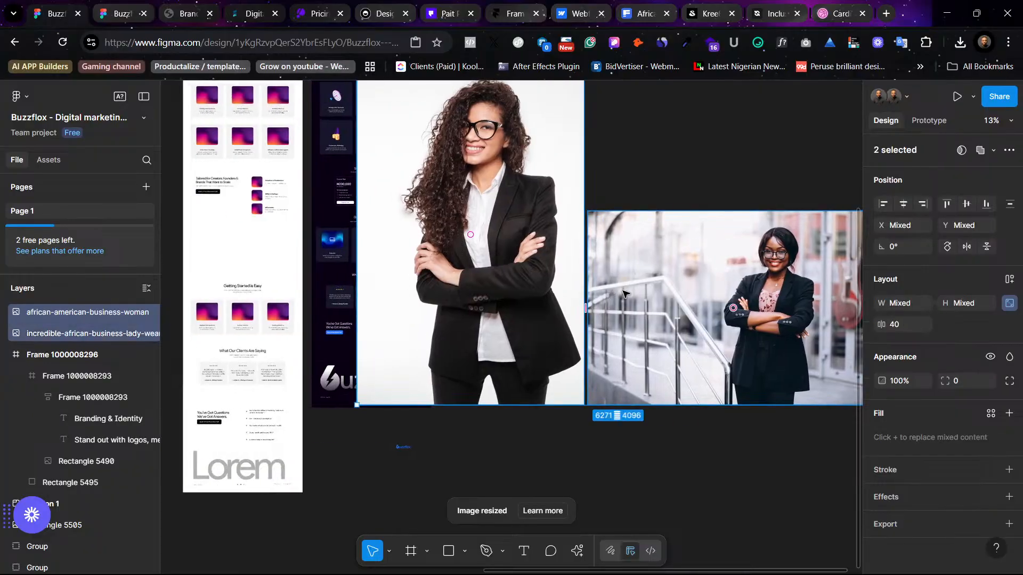
pyautogui.moveTo(456, 287); pyautogui.dragTo(804, 324)
pyautogui.hscroll(5, 633, 327)
pyautogui.click(336, 425)
# Step: Move the curly-haired woman's photo closer to the website design and remove its background
pyautogui.click(474, 274)
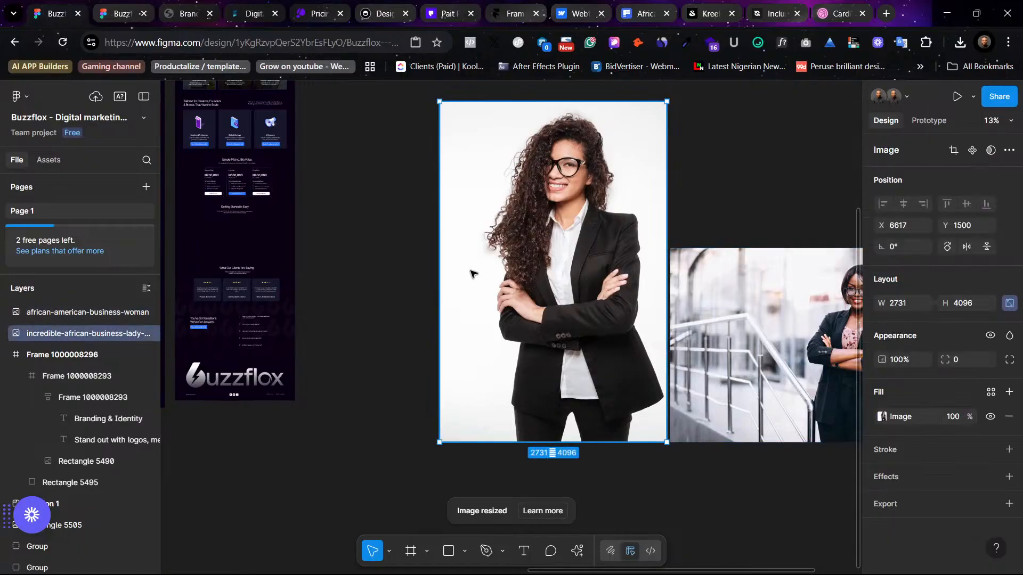
pyautogui.moveTo(474, 274); pyautogui.dragTo(362, 280)
pyautogui.click(573, 554)
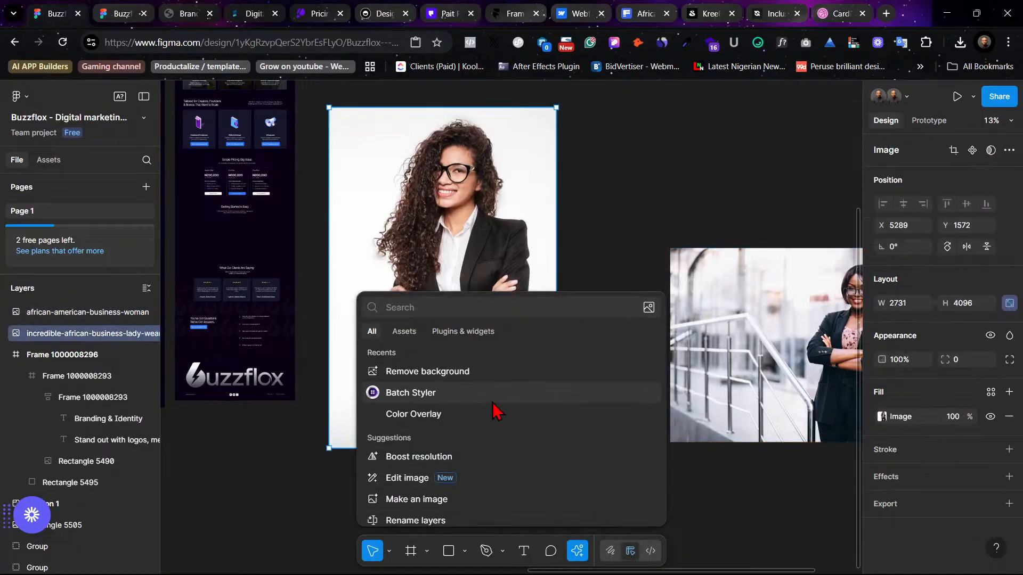
pyautogui.click(488, 378)
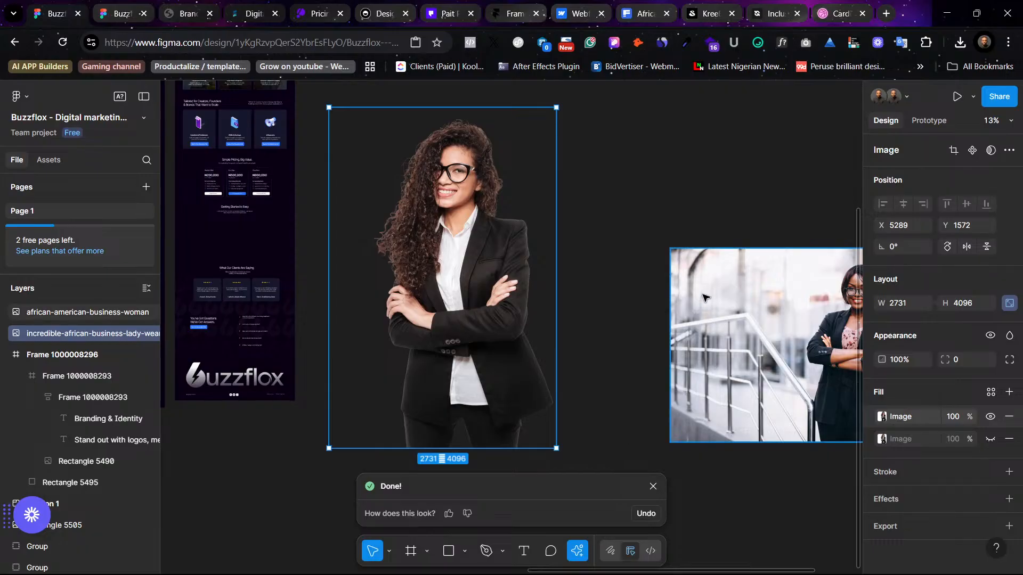
pyautogui.click(643, 154)
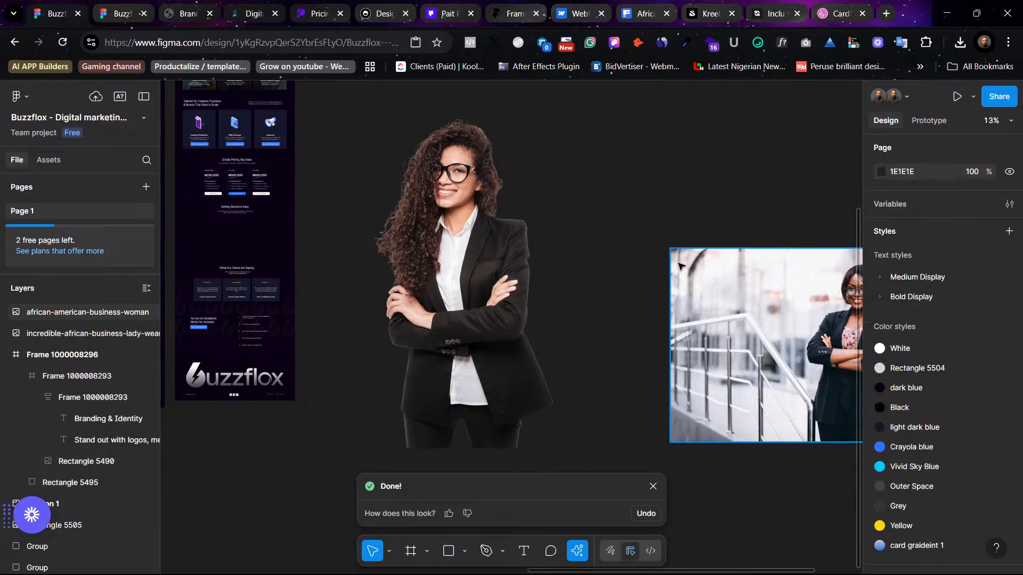
# Step: Remove the background from the photo of the woman by the railing and place it beside the curly-haired woman's cutout
pyautogui.moveTo(714, 326); pyautogui.dragTo(625, 295)
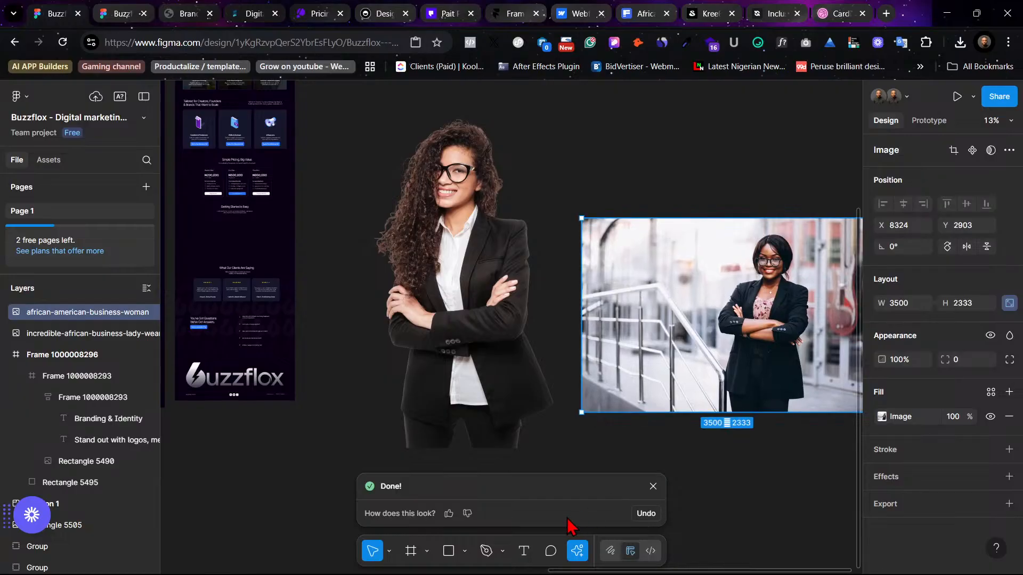
pyautogui.click(577, 551)
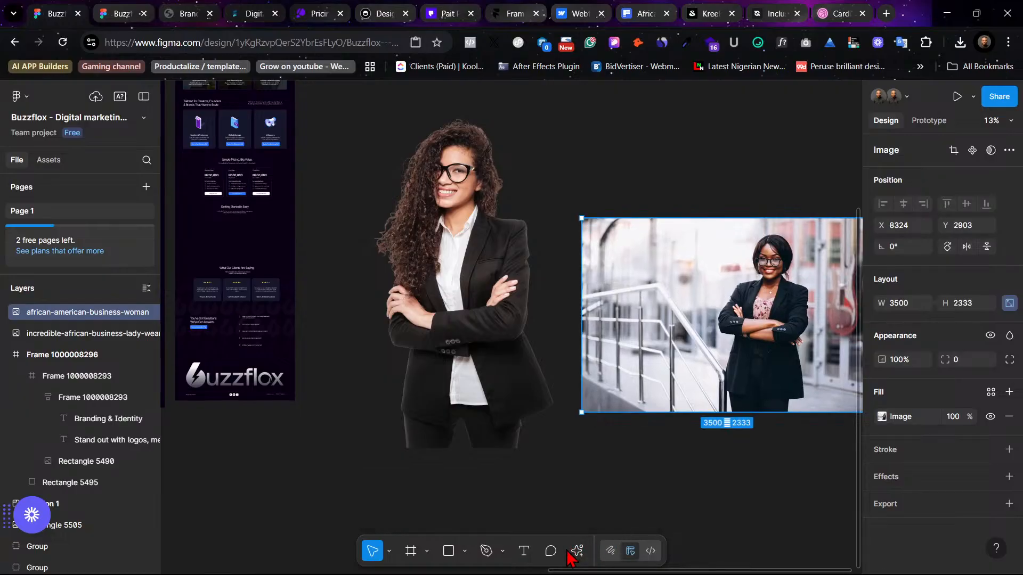
pyautogui.click(581, 552)
pyautogui.click(426, 371)
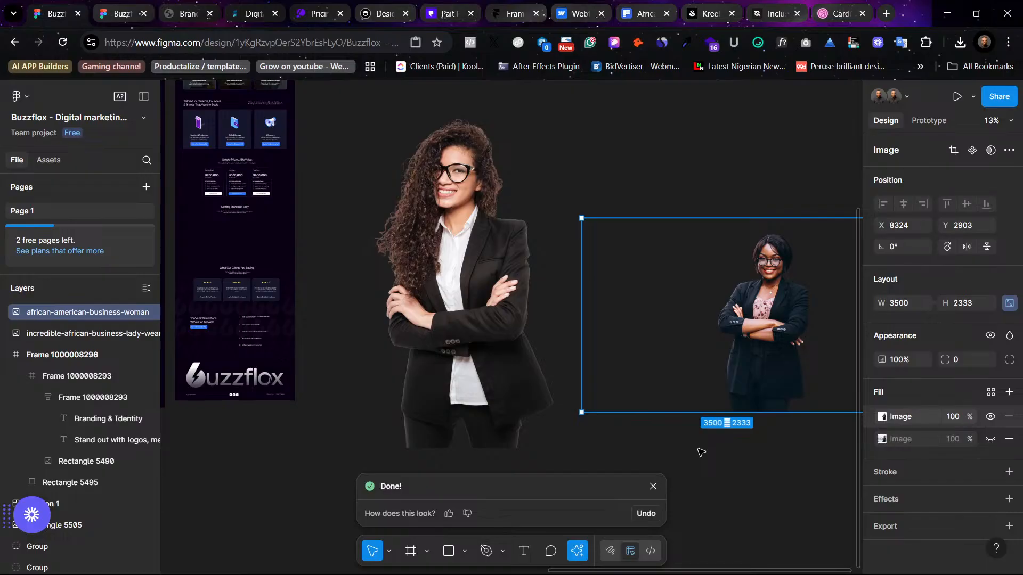
pyautogui.hscroll(2, 702, 452)
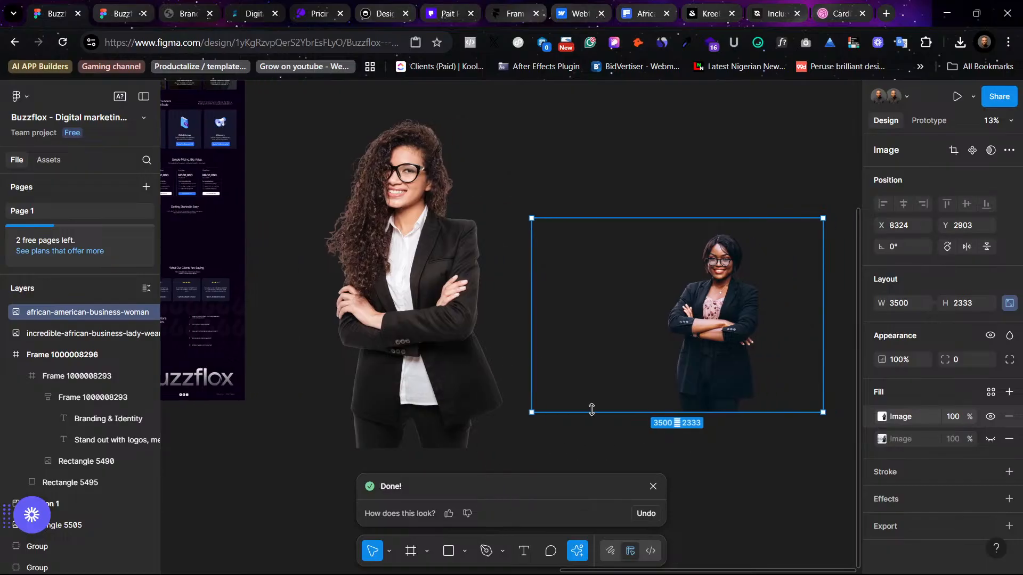
pyautogui.moveTo(723, 306); pyautogui.dragTo(685, 319)
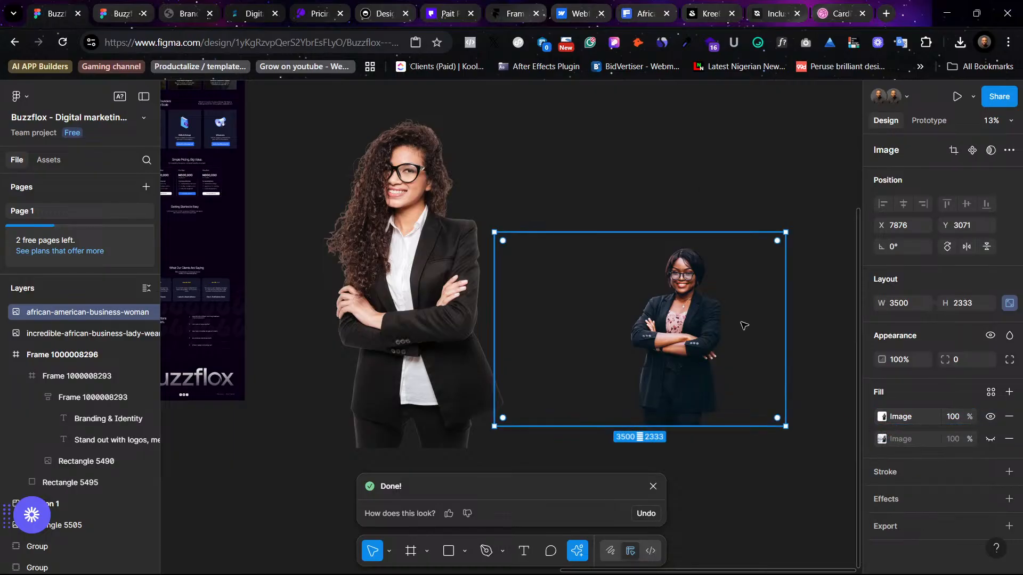
# Step: Crop the short-haired woman's cutout closely around her figure, to about 1368 × 2180
pyautogui.hscroll(5, 742, 327)
pyautogui.hscroll(-3, 398, 317)
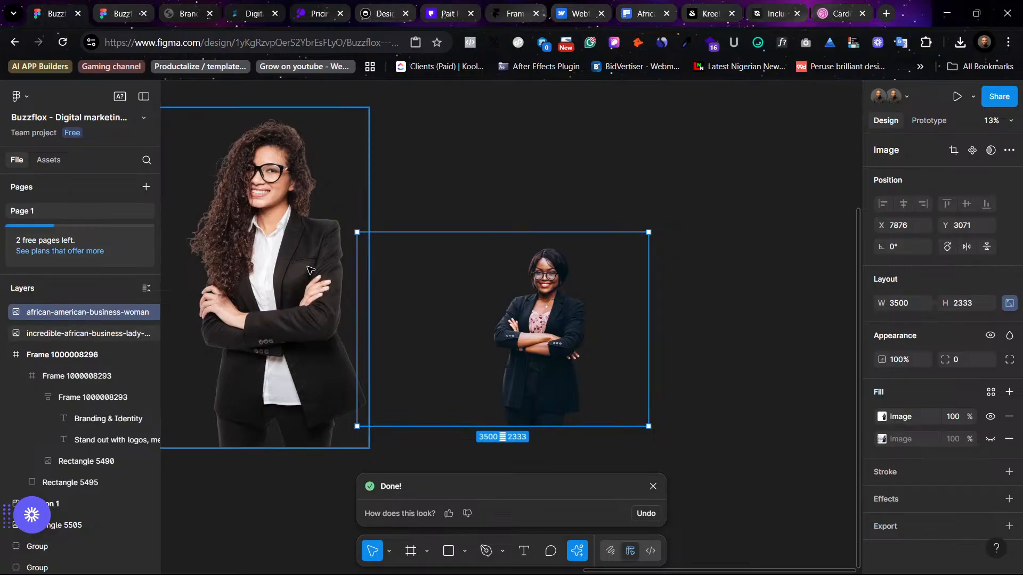
pyautogui.hscroll(-1, 310, 270)
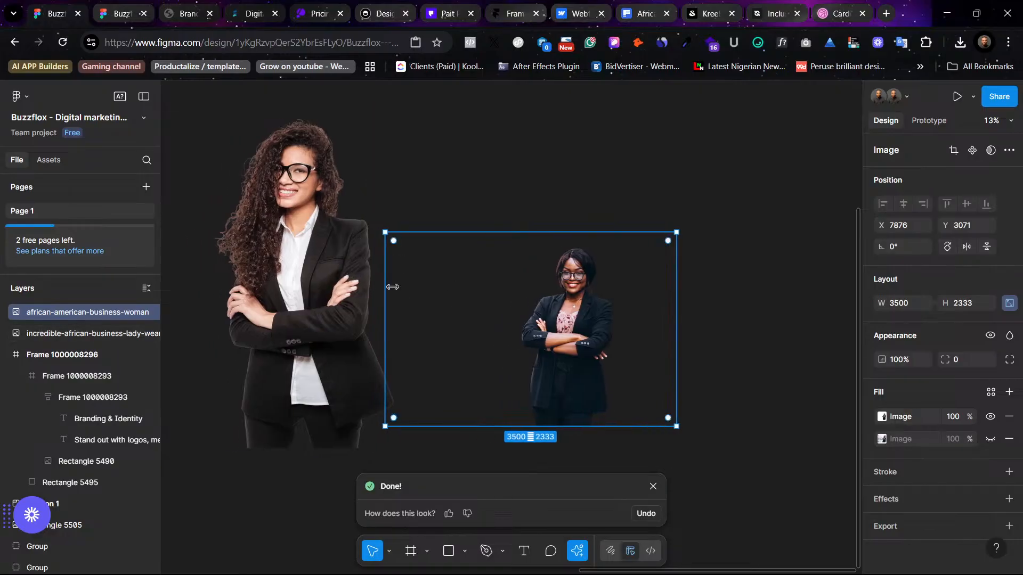
pyautogui.click(882, 421)
pyautogui.click(746, 236)
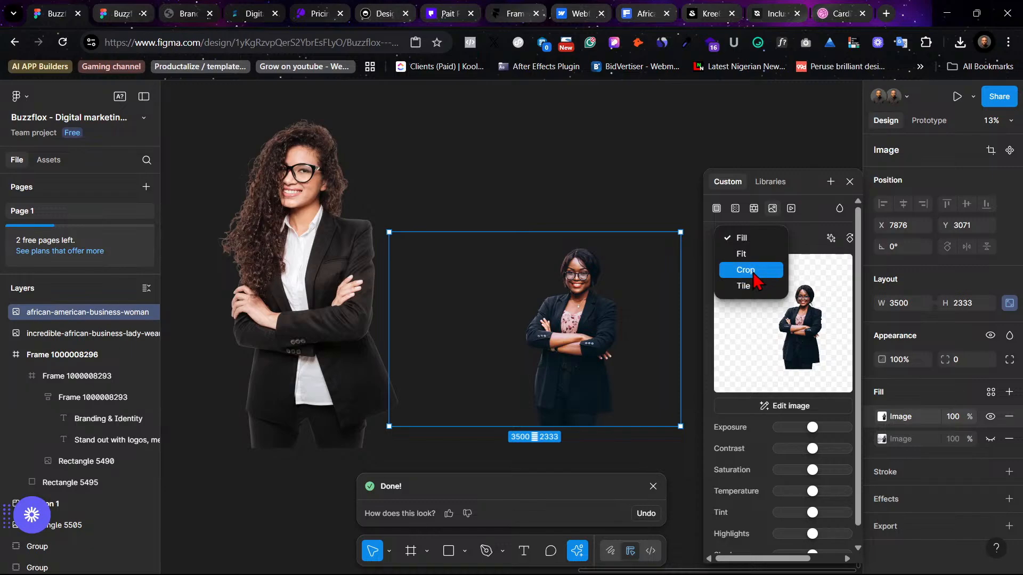
pyautogui.click(748, 271)
pyautogui.moveTo(388, 329); pyautogui.dragTo(515, 317)
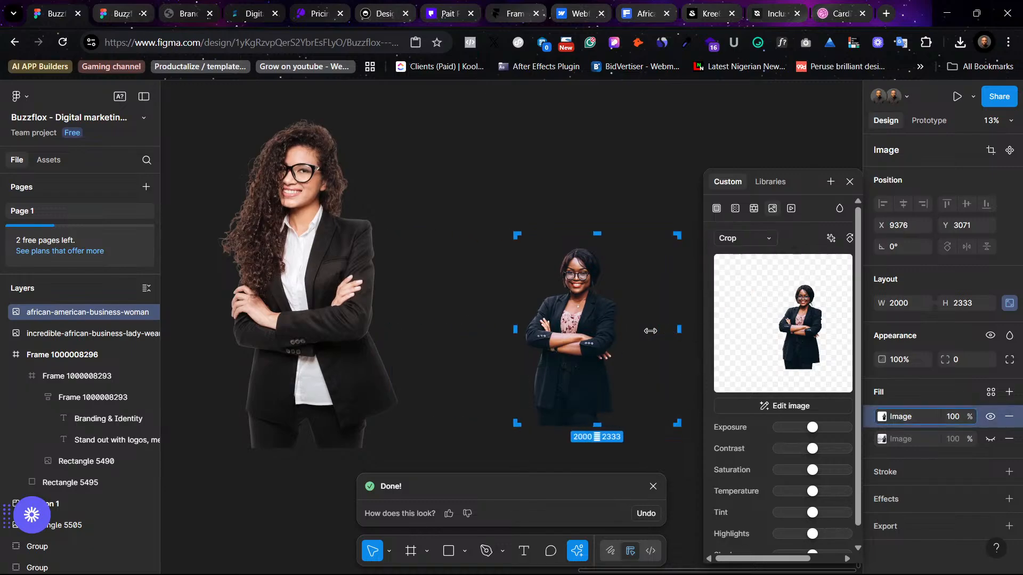
pyautogui.moveTo(650, 331); pyautogui.dragTo(626, 331)
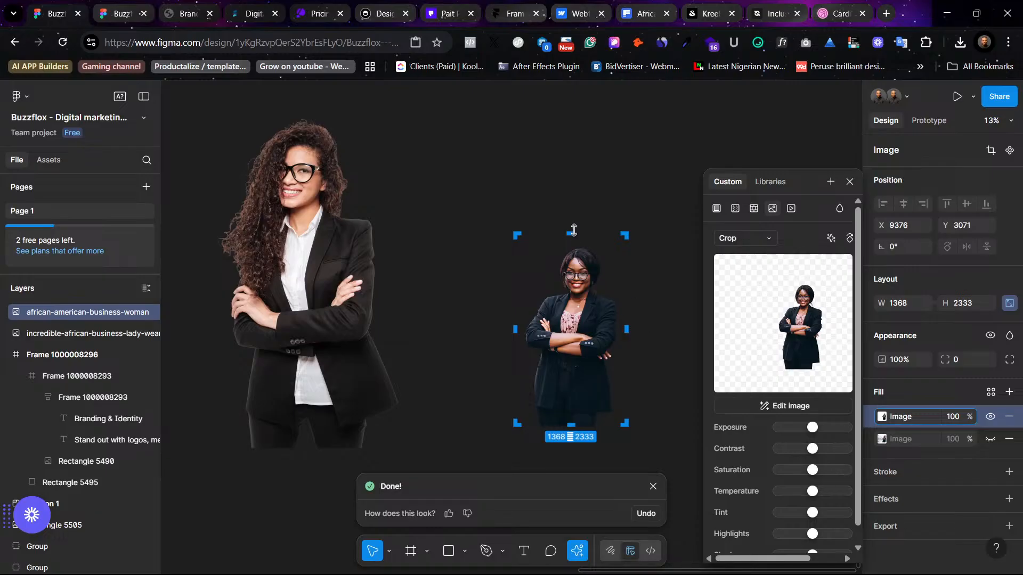
pyautogui.moveTo(574, 230); pyautogui.dragTo(574, 243)
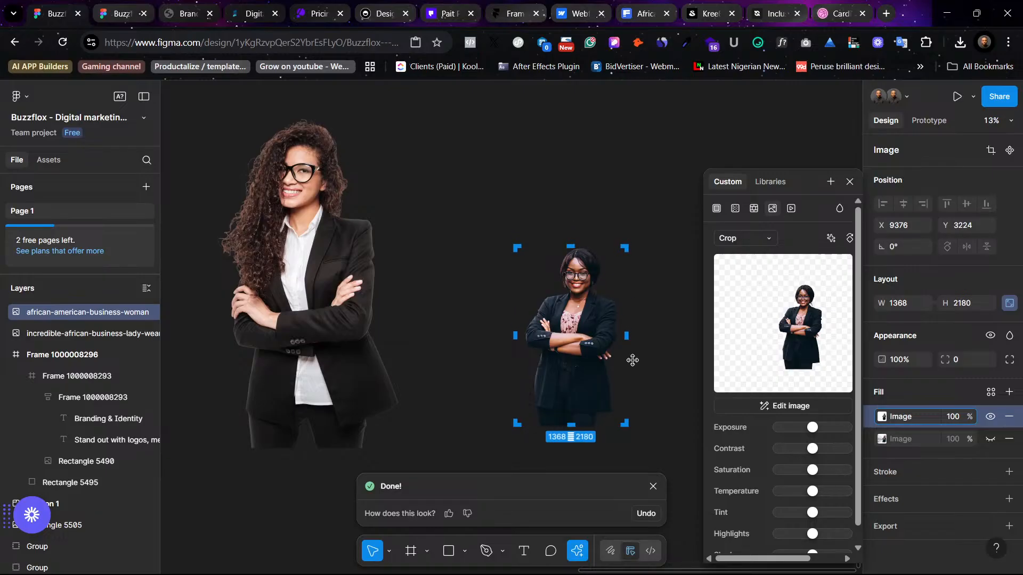
pyautogui.click(484, 178)
# Step: Place the cropped cutout in the website's "Getting Started is Easy" section and scale it proportionally to about 234 × 373
pyautogui.moveTo(578, 368); pyautogui.dragTo(521, 293)
pyautogui.scroll(3, 521, 294)
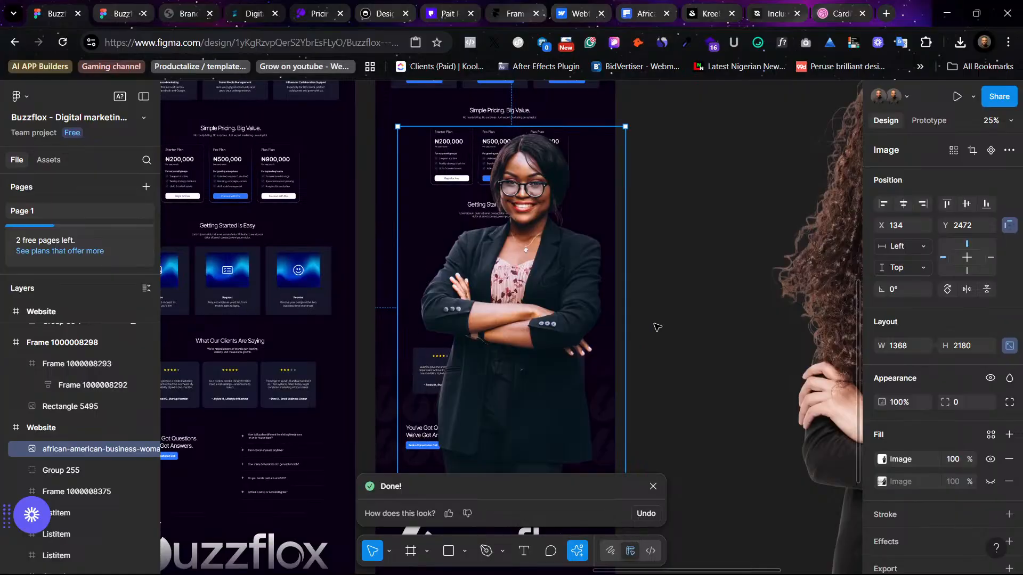
pyautogui.press('k')
pyautogui.moveTo(625, 333); pyautogui.dragTo(454, 337)
pyautogui.moveTo(432, 301); pyautogui.dragTo(557, 268)
pyautogui.hotkey('shift', '2')
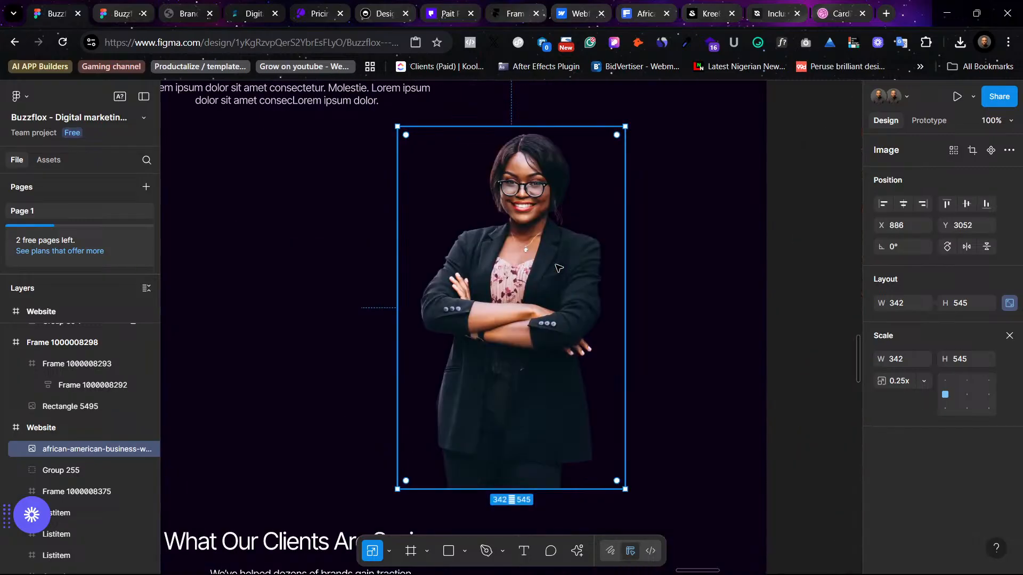
pyautogui.moveTo(624, 300); pyautogui.dragTo(550, 299)
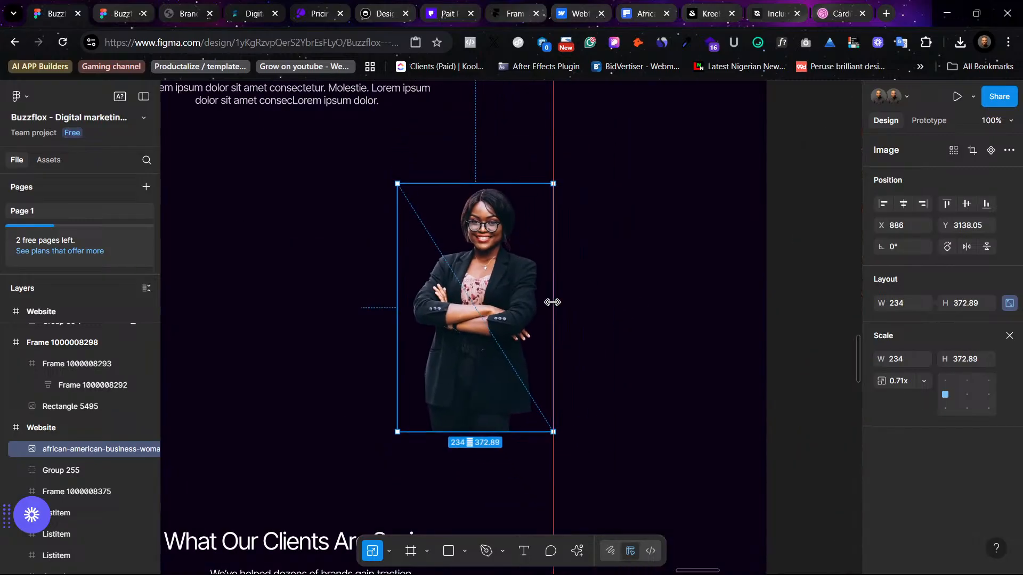
# Step: Draw a rectangle about 1459 × 742 covering the "Getting Started is Easy" section
pyautogui.scroll(-3, 550, 301)
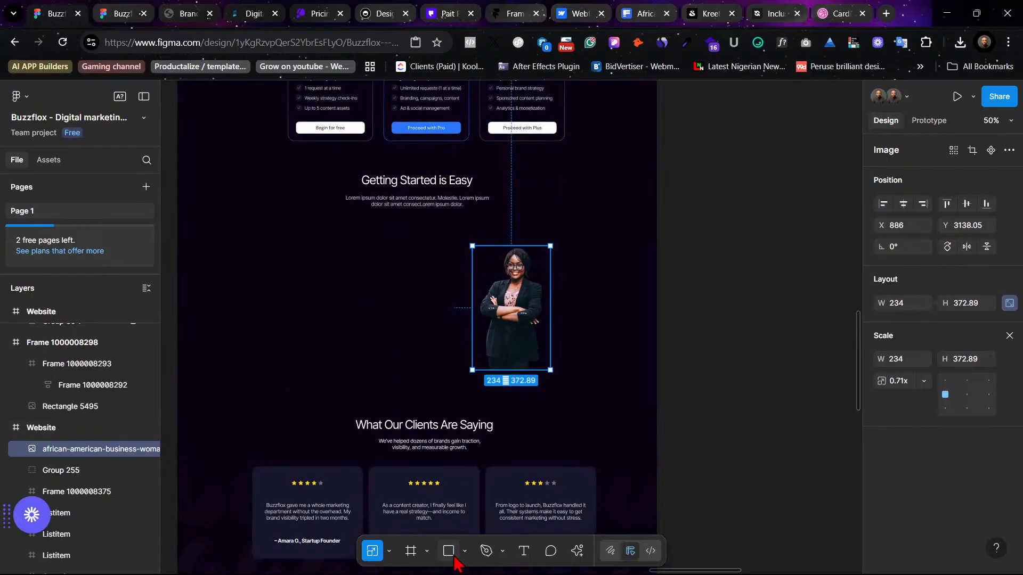
pyautogui.click(450, 557)
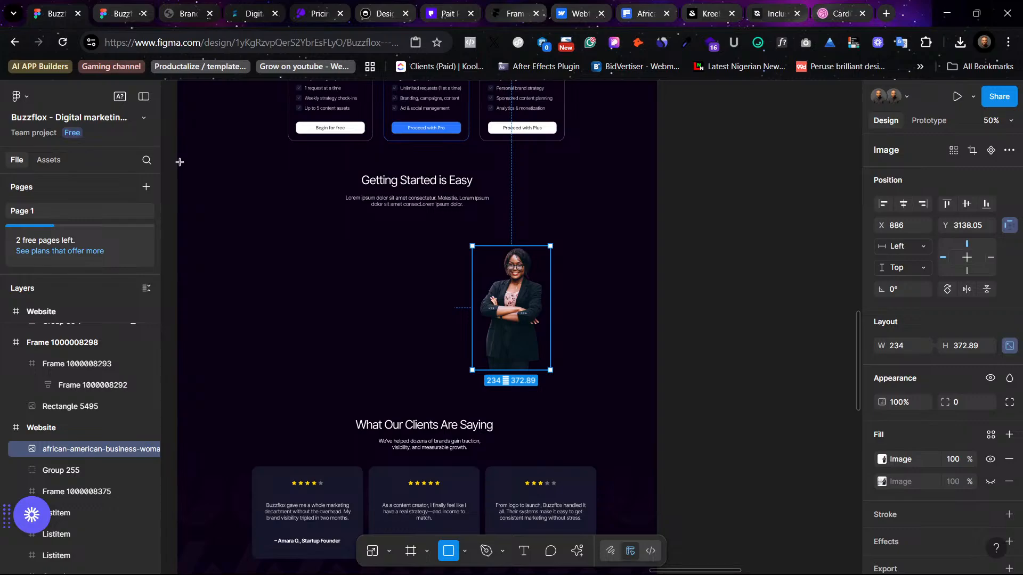
pyautogui.moveTo(171, 165); pyautogui.dragTo(658, 412)
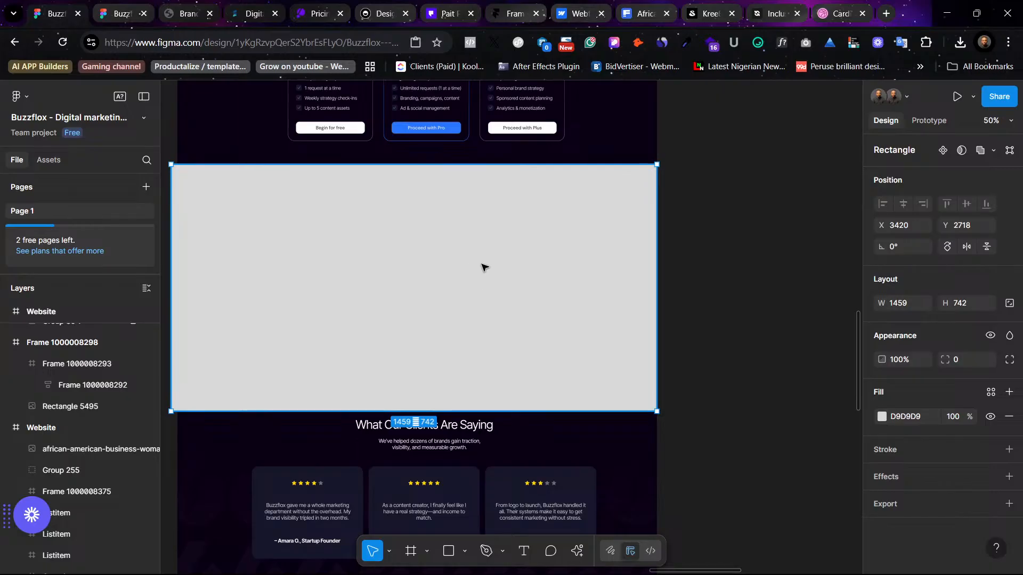
# Step: Try to place the grey rectangle behind the section's content by sending it to the back while it is outside the website frame
pyautogui.moveTo(482, 267); pyautogui.dragTo(850, 277)
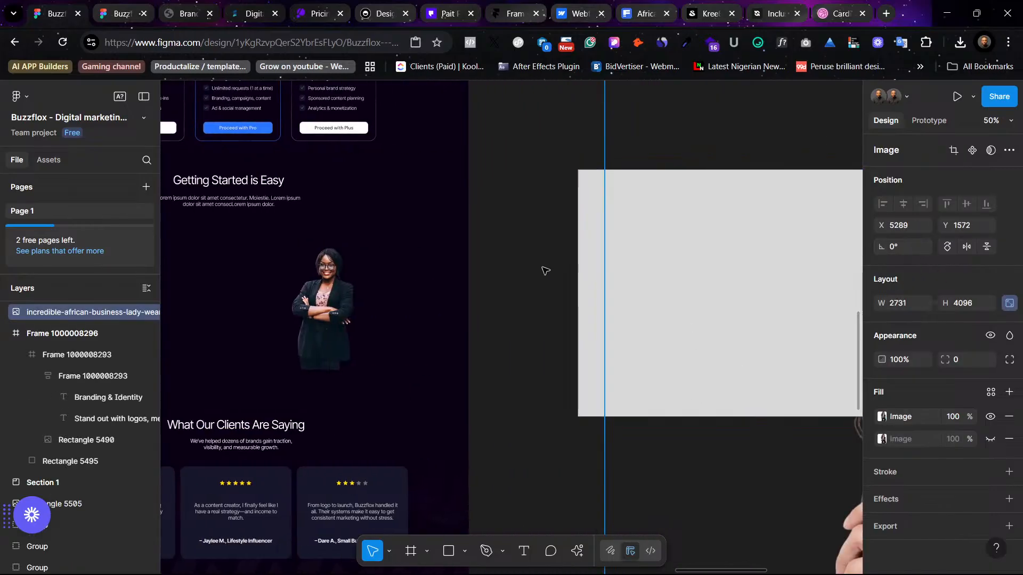
pyautogui.moveTo(586, 256); pyautogui.dragTo(327, 268)
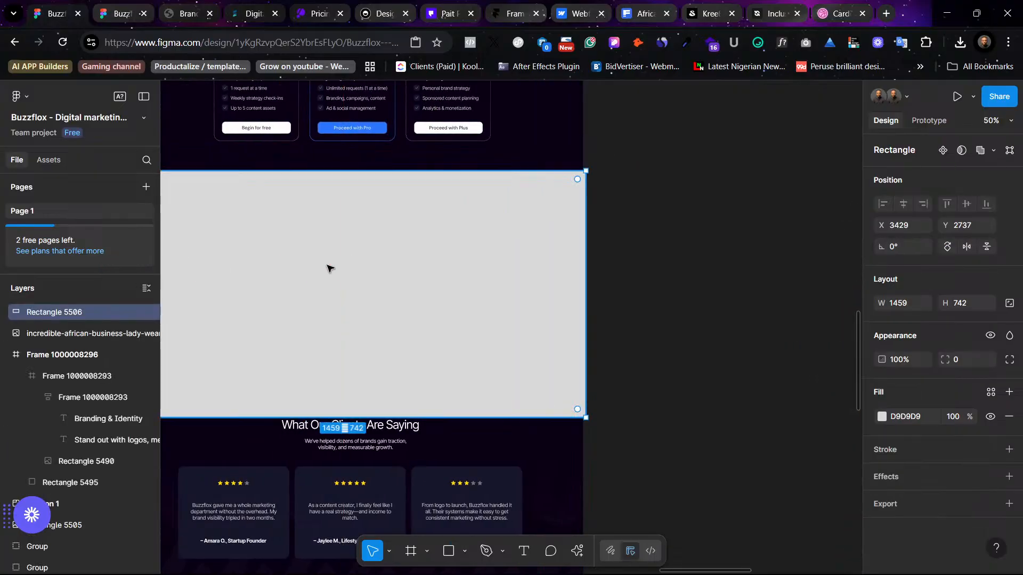
pyautogui.rightClick(327, 268)
pyautogui.click(443, 276)
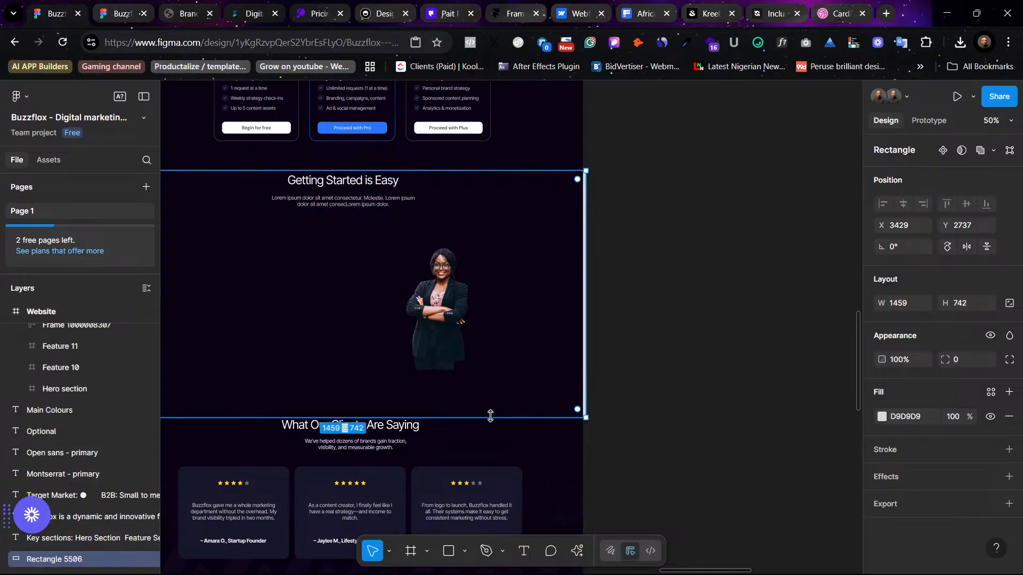
pyautogui.moveTo(486, 417)
pyautogui.mouseDown()
pyautogui.moveTo(490, 366)
pyautogui.moveTo(479, 418)
pyautogui.mouseUp()
pyautogui.scroll(4, 38, 443)
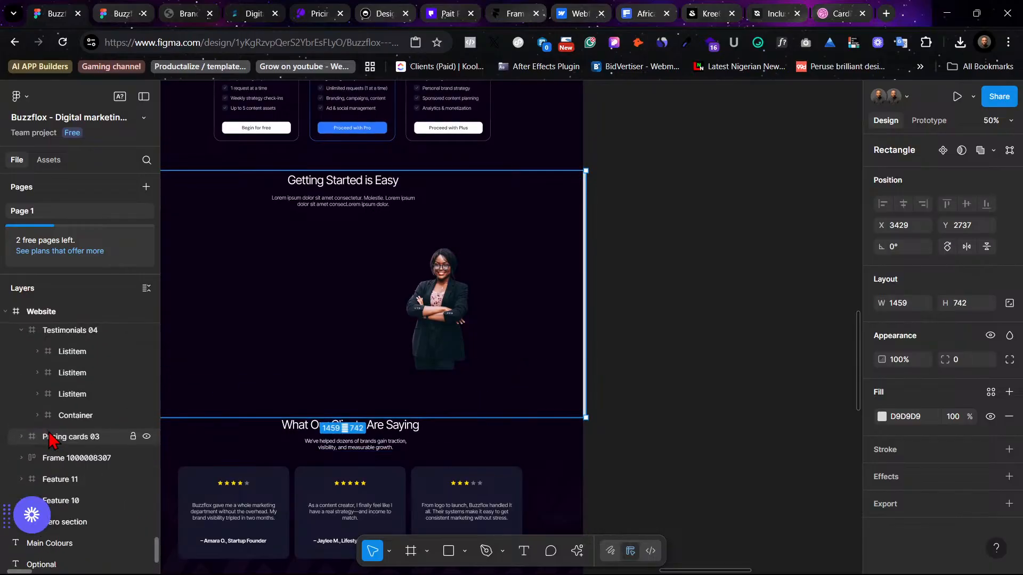
pyautogui.scroll(3, 51, 421)
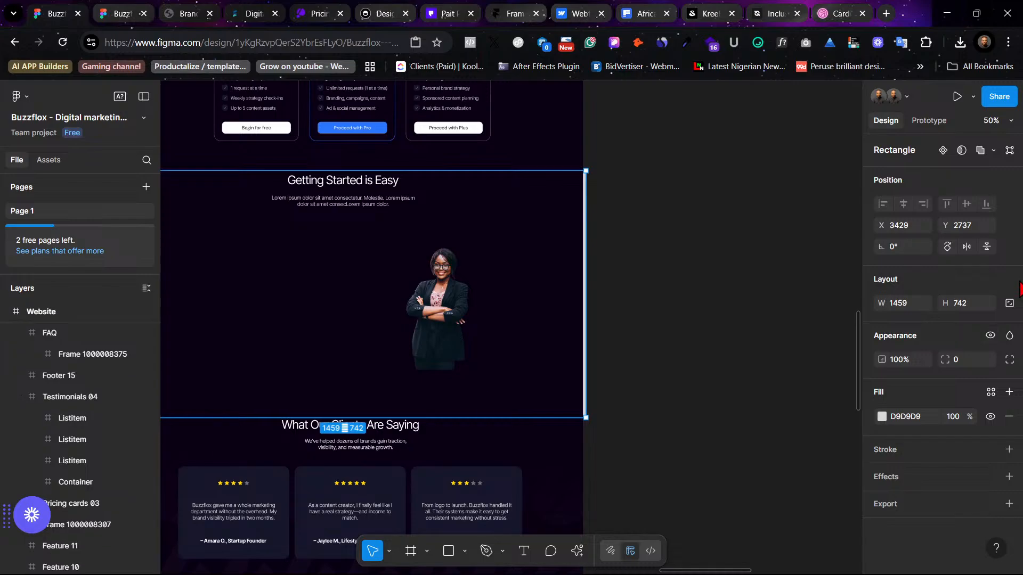
pyautogui.moveTo(583, 280); pyautogui.dragTo(731, 237)
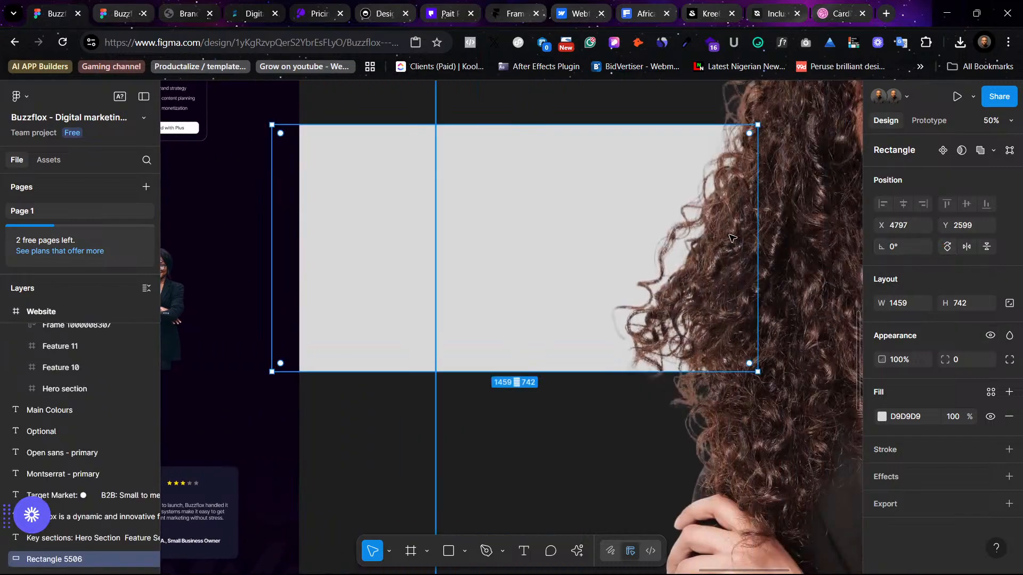
# Step: Move the curly-haired woman's cutout farther away from the website design and scale it down proportionally to about 397 × 596
pyautogui.press('-')
pyautogui.press('-')
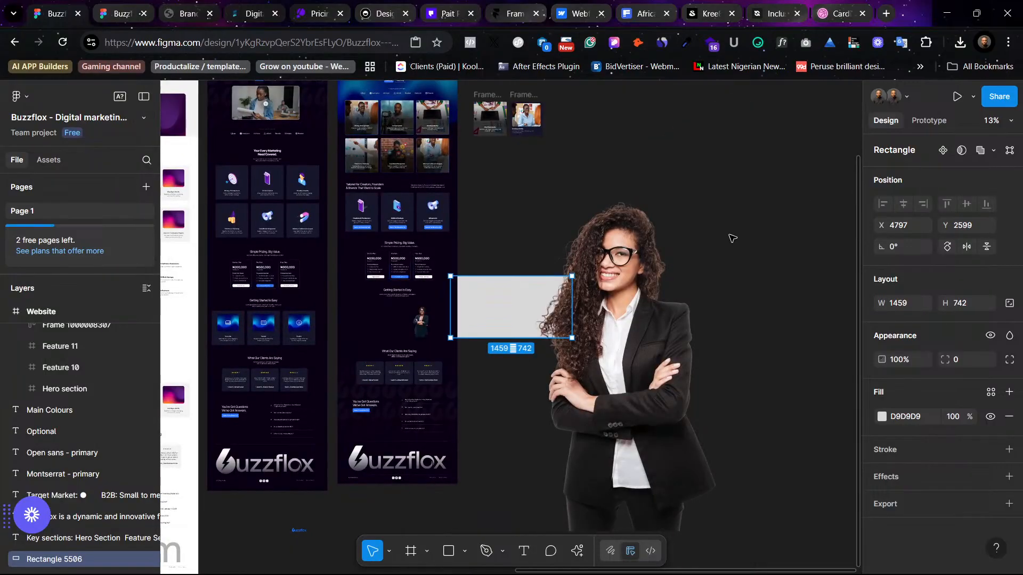
pyautogui.moveTo(648, 268); pyautogui.dragTo(813, 289)
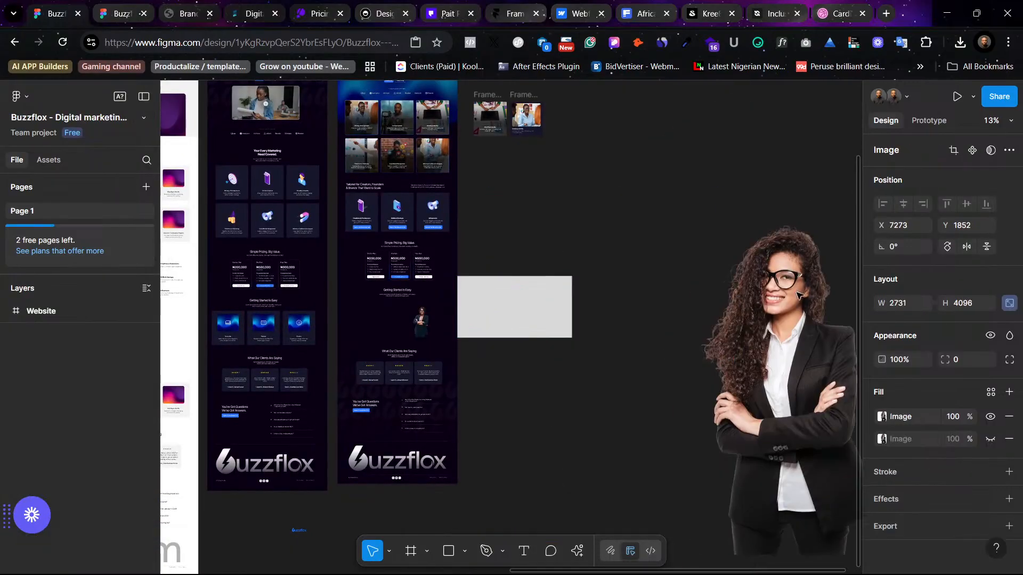
pyautogui.press('k')
pyautogui.moveTo(770, 558); pyautogui.dragTo(647, 330)
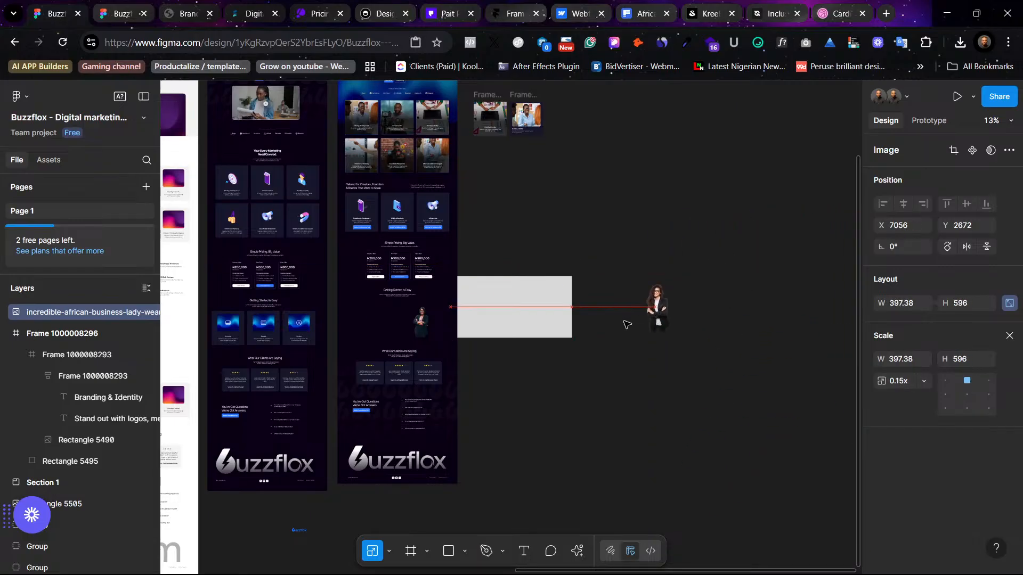
# Step: Move the grey rectangle into the website frame over the "Getting Started is Easy" section and send it behind the heading and cutout
pyautogui.click(514, 314)
pyautogui.press('Escape')
pyautogui.click(426, 326)
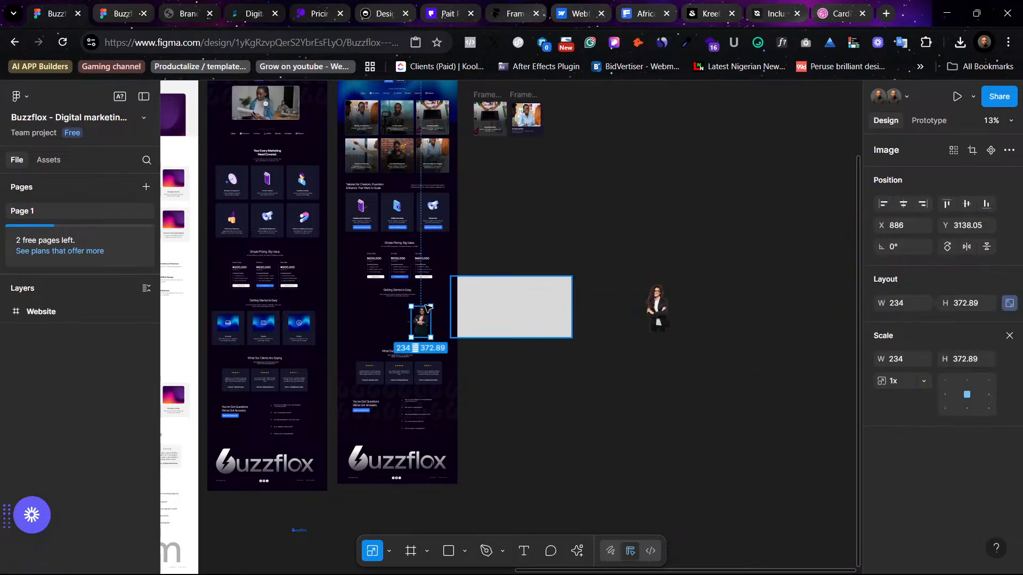
pyautogui.click(397, 294)
pyautogui.click(487, 311)
pyautogui.moveTo(487, 312); pyautogui.dragTo(391, 323)
pyautogui.click(536, 395)
pyautogui.click(533, 362)
pyautogui.rightClick(391, 323)
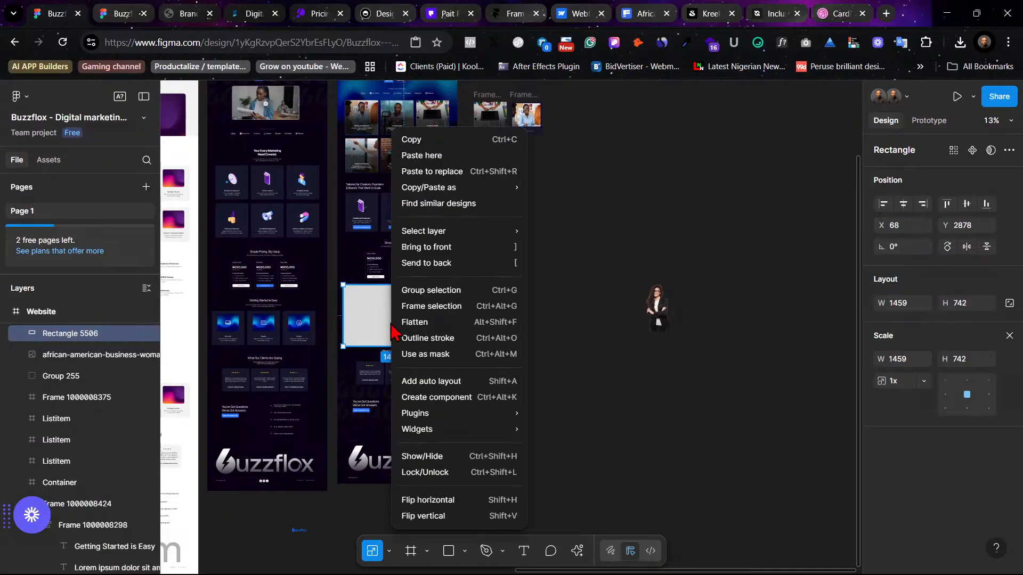
pyautogui.click(461, 275)
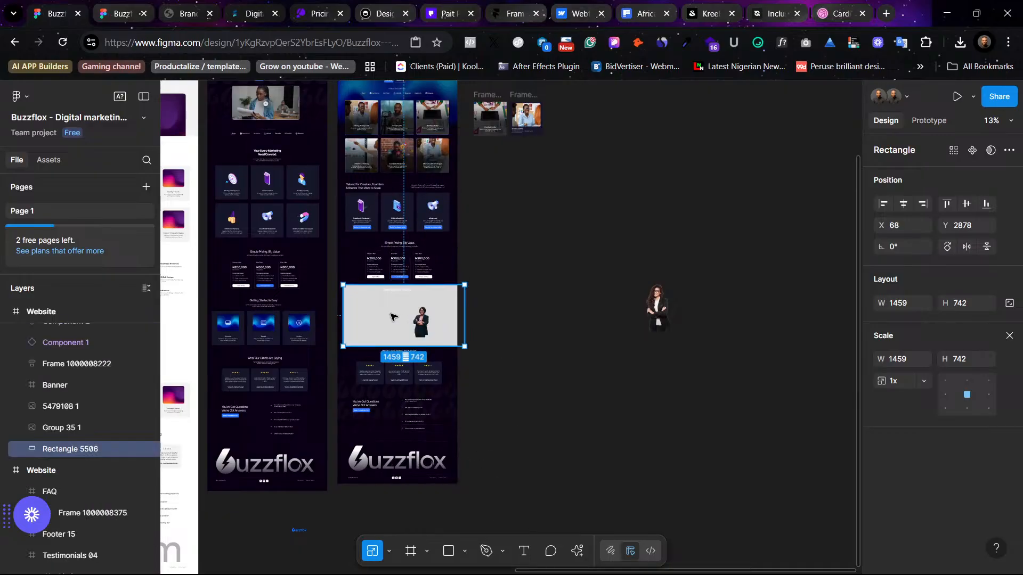
# Step: Resize the rectangle to about 1585 × 756 and position it to span the website's full width, ending above the testimonials heading
pyautogui.hotkey('shift', '2')
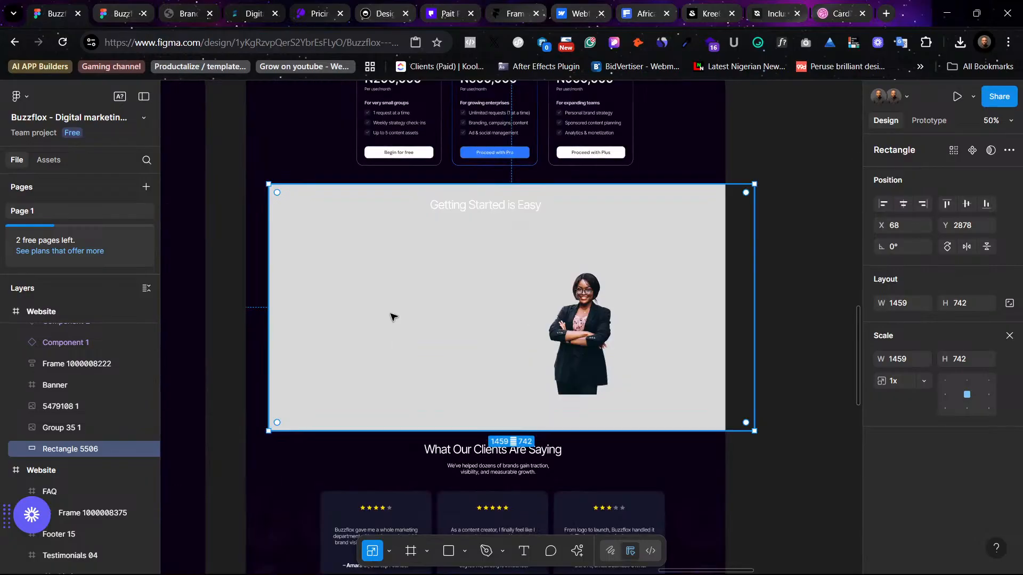
pyautogui.moveTo(757, 308); pyautogui.dragTo(792, 304)
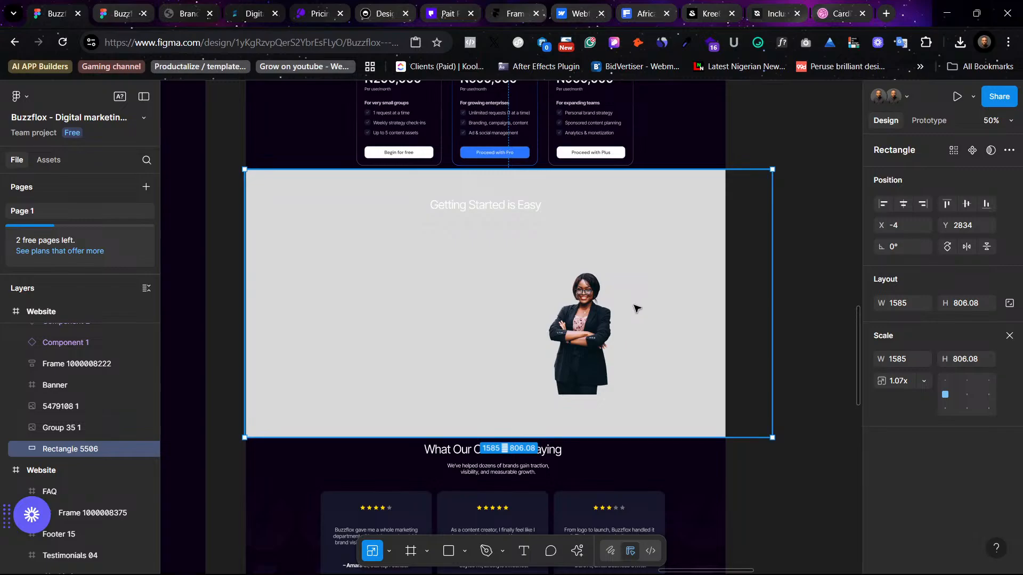
pyautogui.moveTo(637, 306); pyautogui.dragTo(612, 313)
pyautogui.press('v')
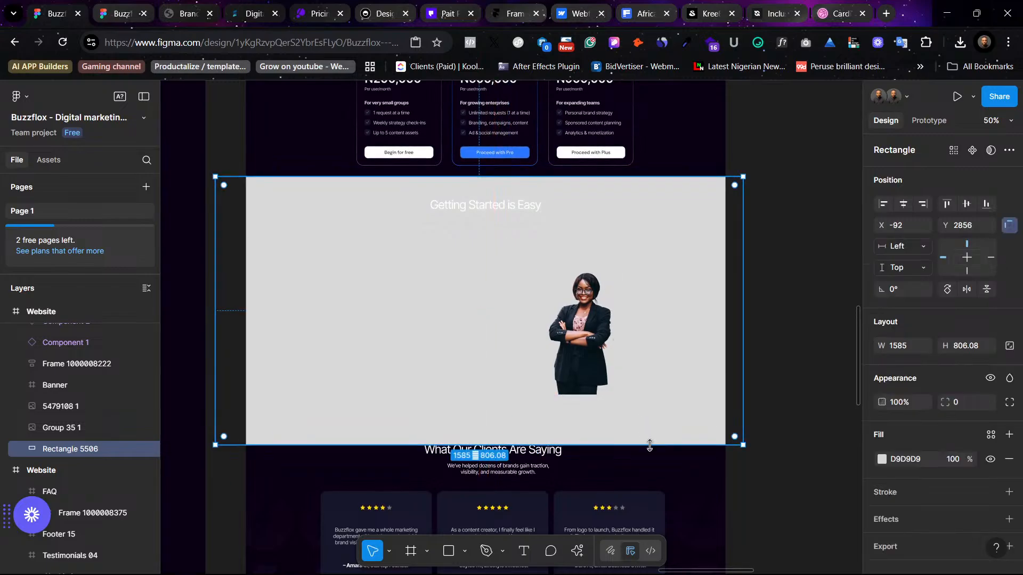
pyautogui.moveTo(646, 444)
pyautogui.mouseDown()
pyautogui.moveTo(648, 416)
pyautogui.moveTo(650, 428)
pyautogui.mouseUp()
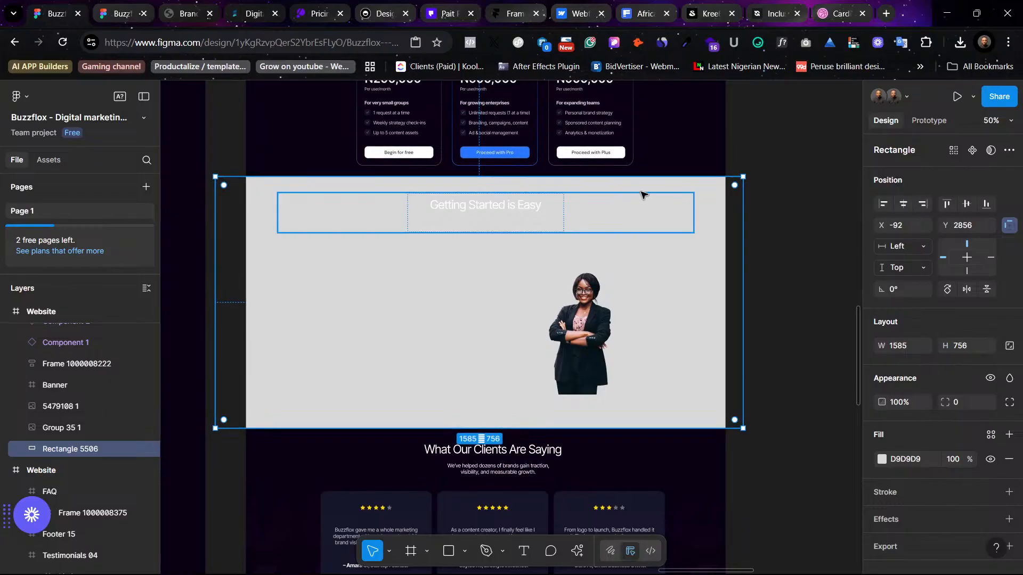
# Step: Fill the section's background rectangle with the Black color style
pyautogui.click(882, 460)
pyautogui.click(989, 434)
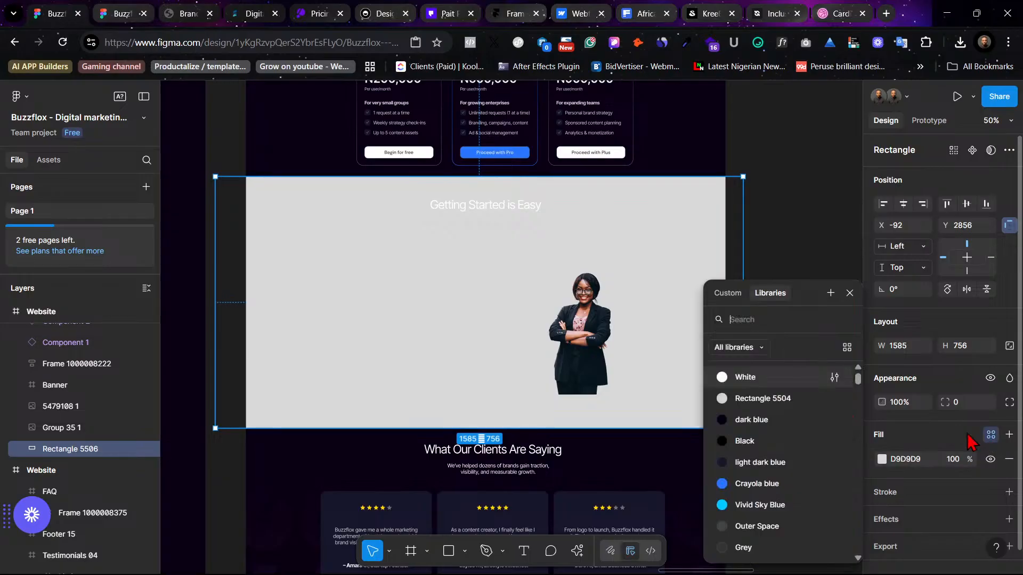
pyautogui.click(797, 435)
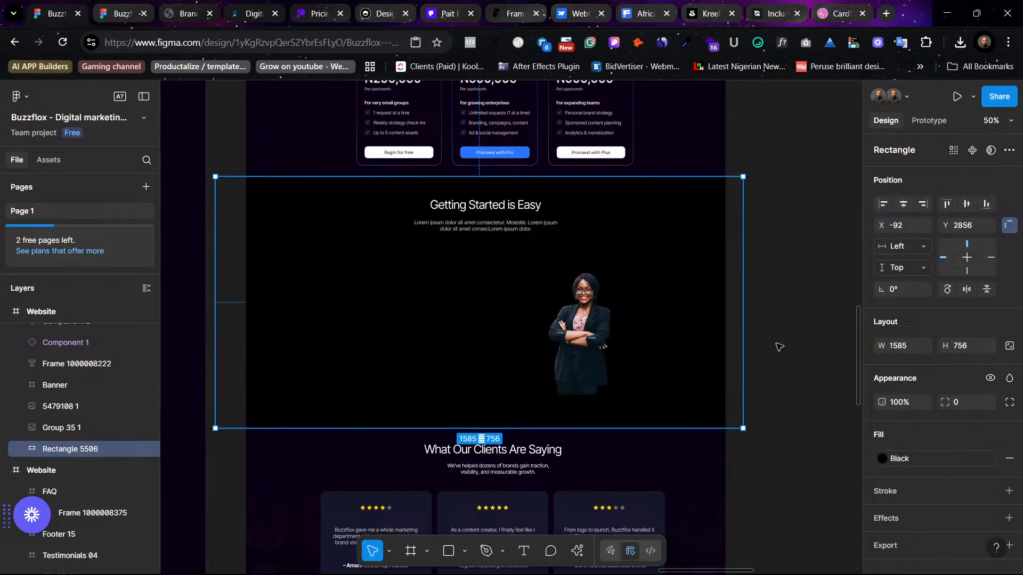
pyautogui.click(799, 334)
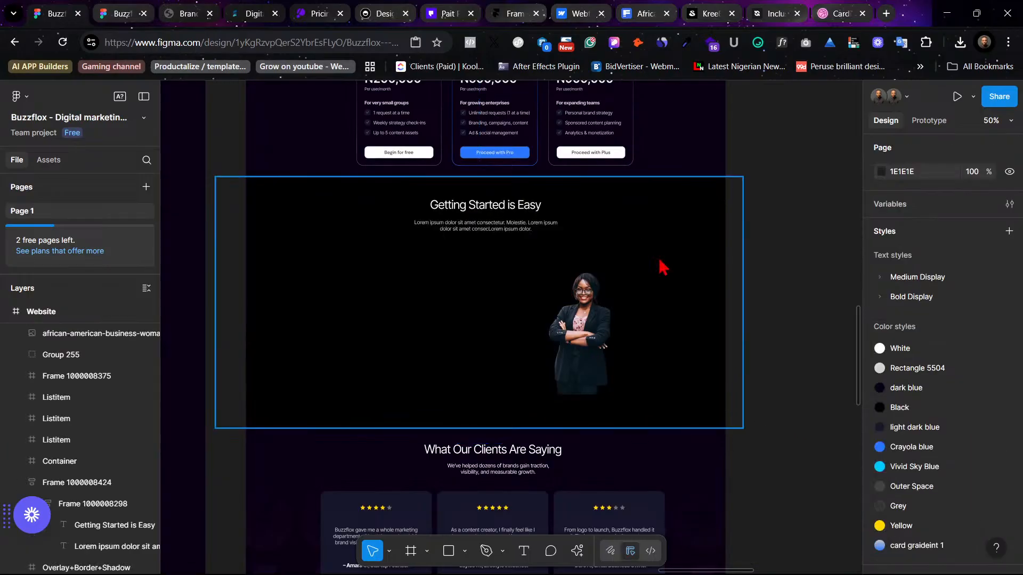
# Step: Apply the light dark blue color style to the section's background rectangle
pyautogui.click(664, 269)
pyautogui.click(888, 460)
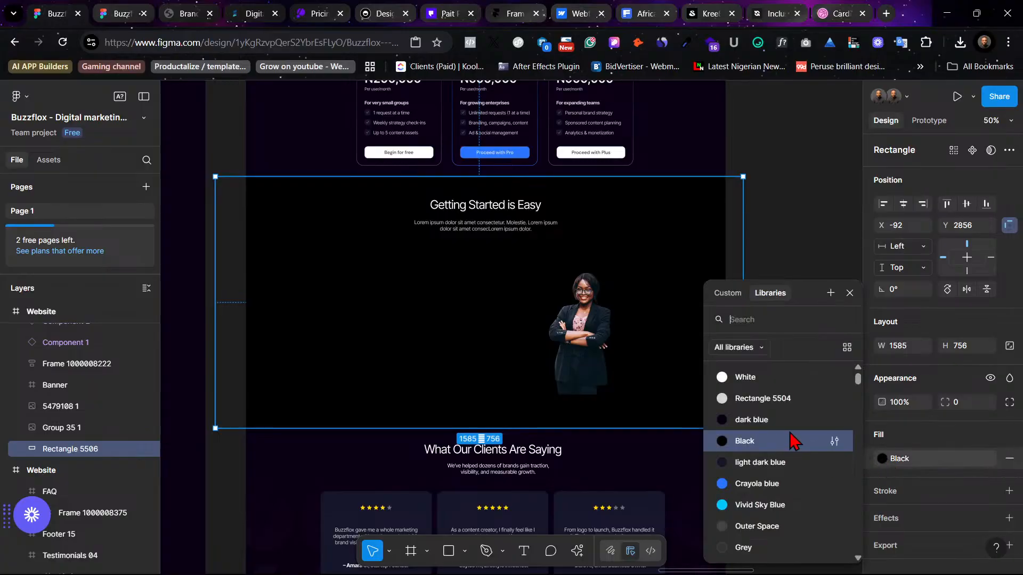
pyautogui.click(790, 462)
pyautogui.click(802, 331)
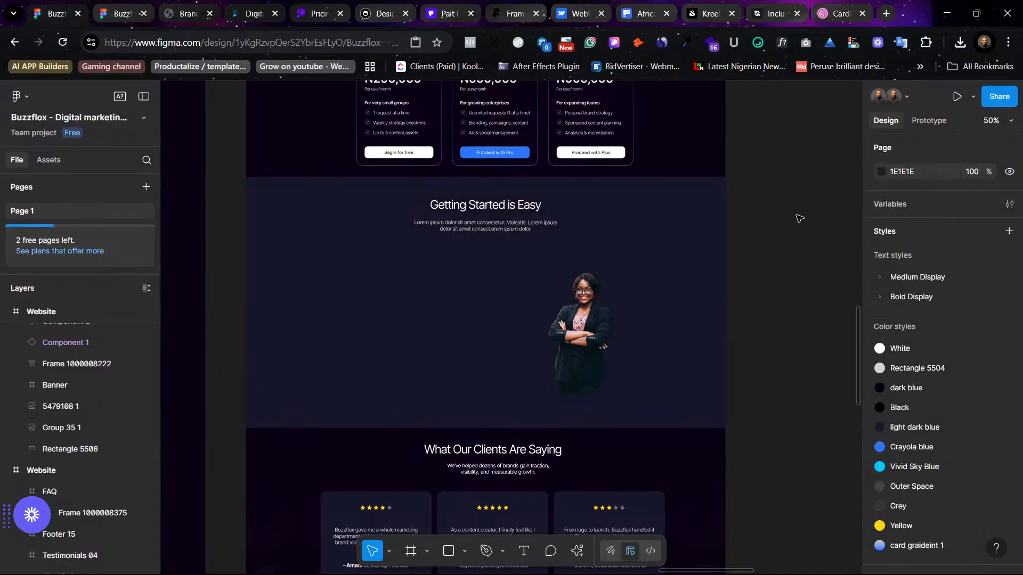
pyautogui.scroll(8, 799, 219)
pyautogui.scroll(-15, 793, 224)
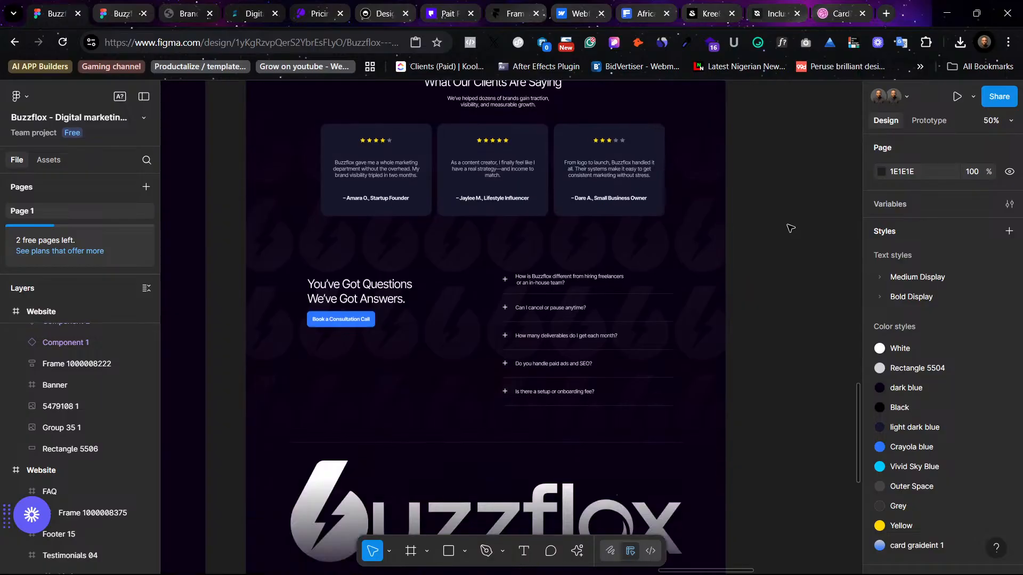
pyautogui.scroll(-2, 790, 228)
pyautogui.scroll(8, 791, 228)
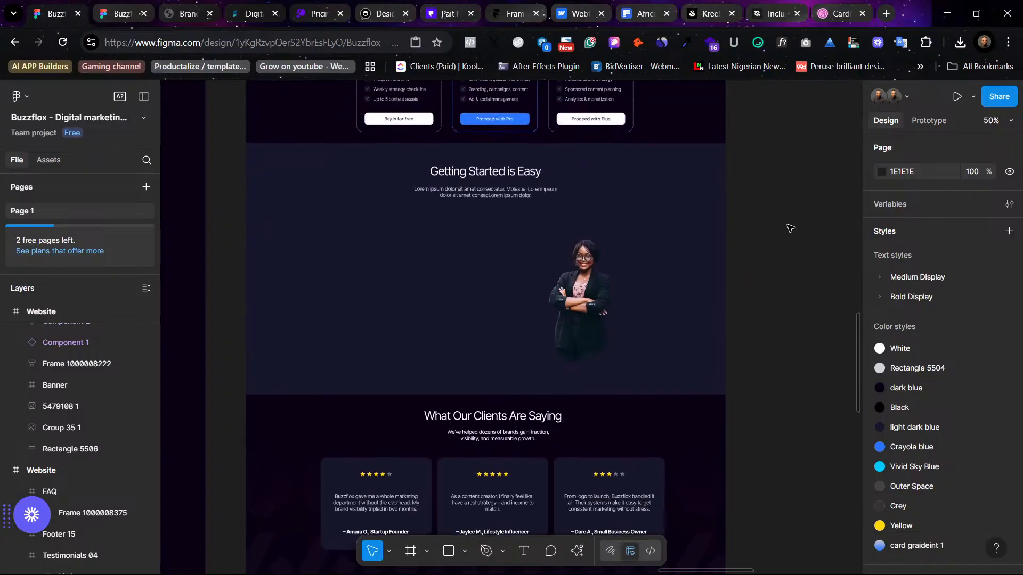
# Step: Enlarge the suited-woman cutout to 269 × 429 and move it to X 938, Y 3051 in the dark blue section
pyautogui.scroll(1, 791, 228)
pyautogui.click(591, 331)
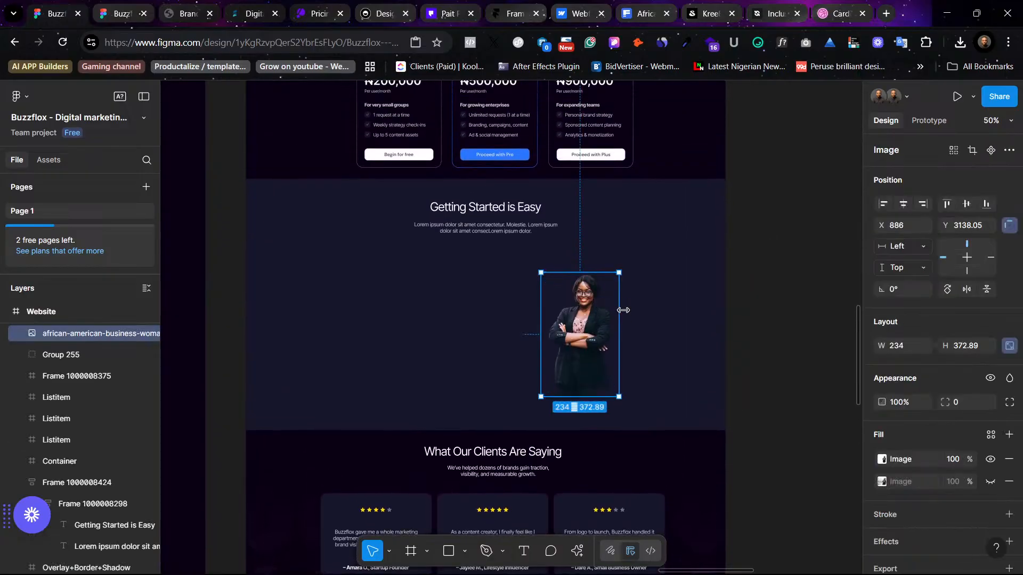
pyautogui.hotkey('ctrl', 'z')
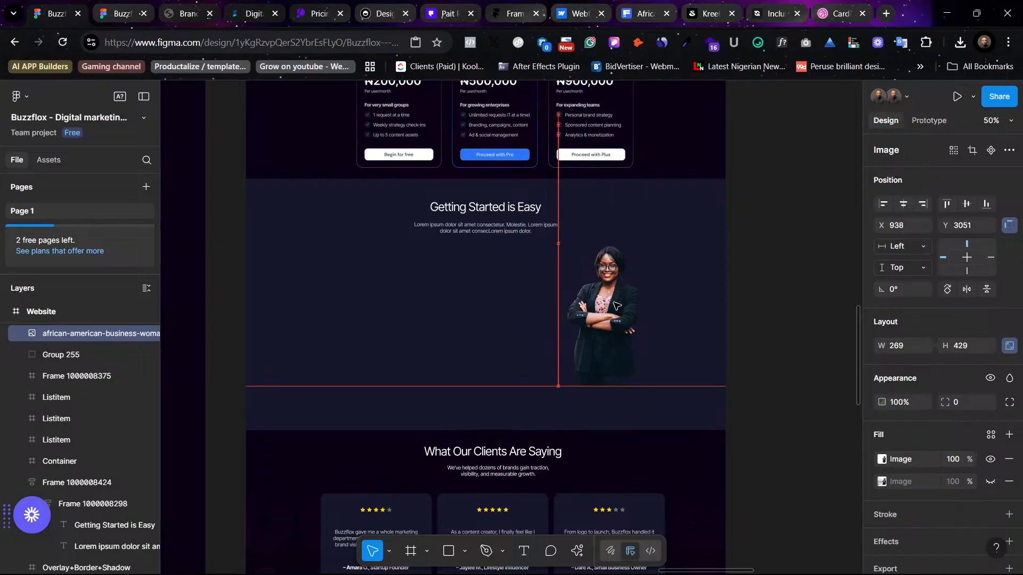
# Step: Take the "Getting Started is Easy" text block out of its container onto the empty canvas and delete the emptied container
pyautogui.click(487, 207)
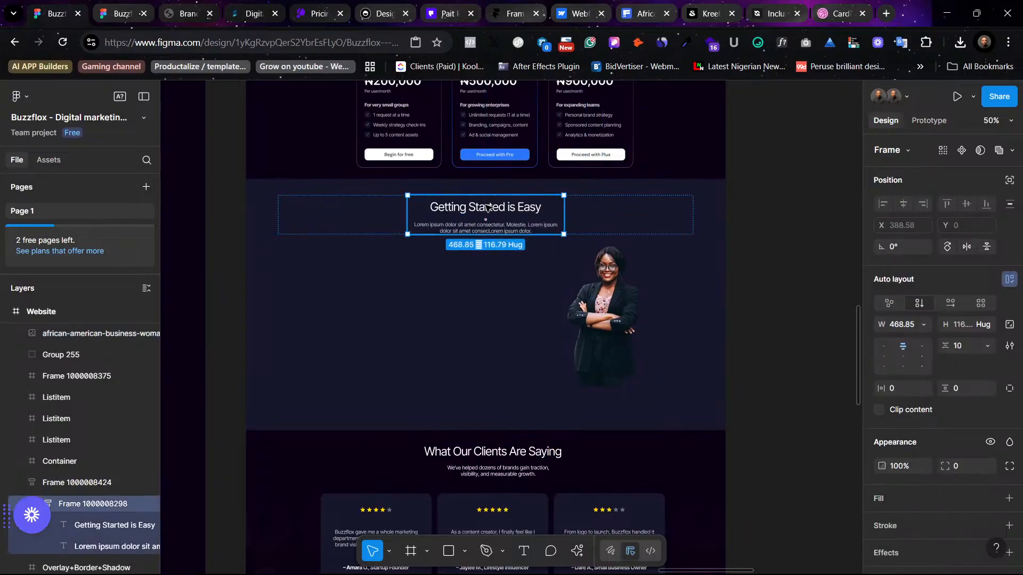
pyautogui.moveTo(489, 208); pyautogui.dragTo(811, 286)
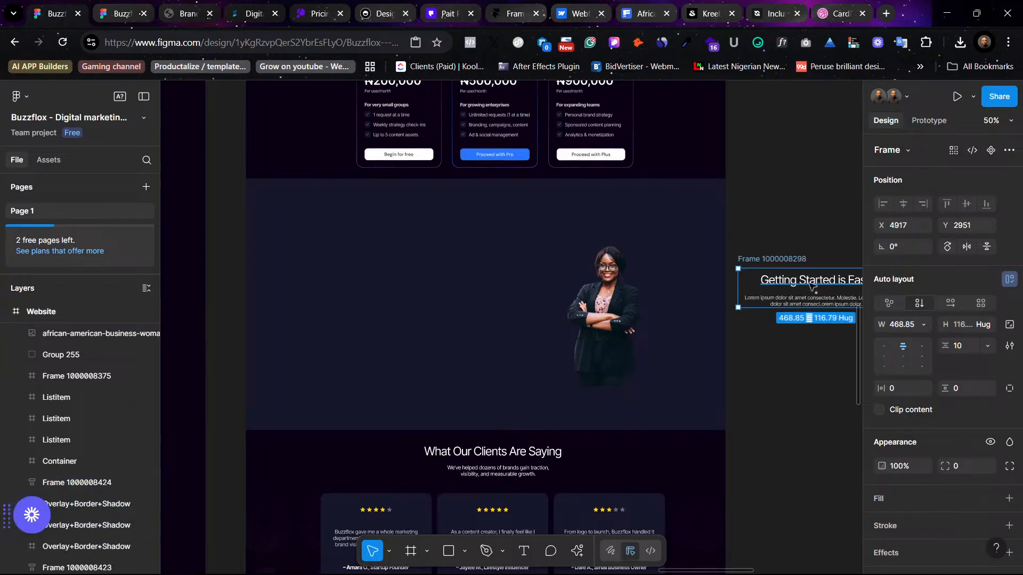
pyautogui.click(457, 218)
pyautogui.press('Delete')
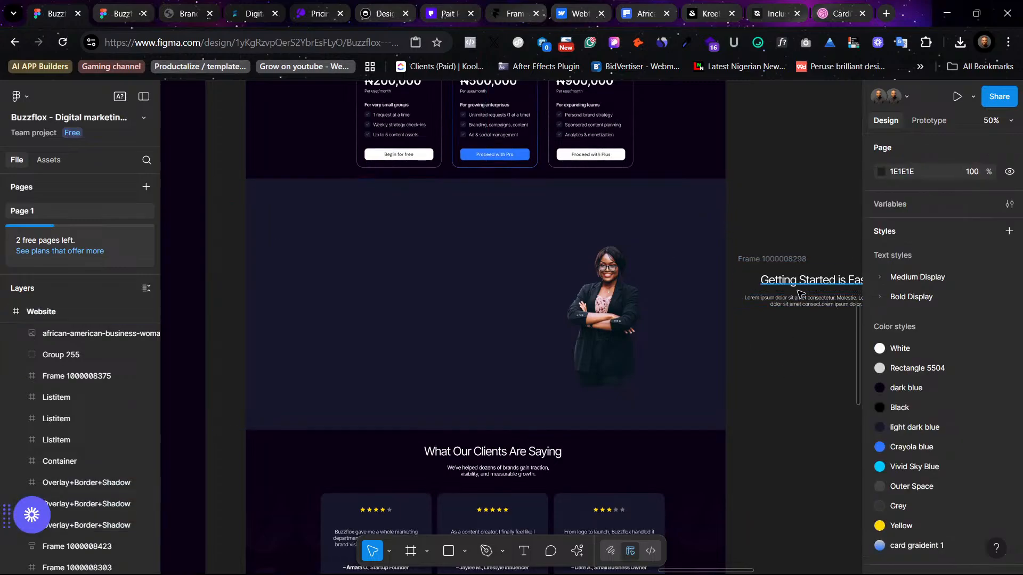
# Step: Place the "Getting Started is Easy" block at X 118, Y 3080 in the section and left-align its heading and paragraph
pyautogui.click(782, 258)
pyautogui.moveTo(784, 259); pyautogui.dragTo(332, 244)
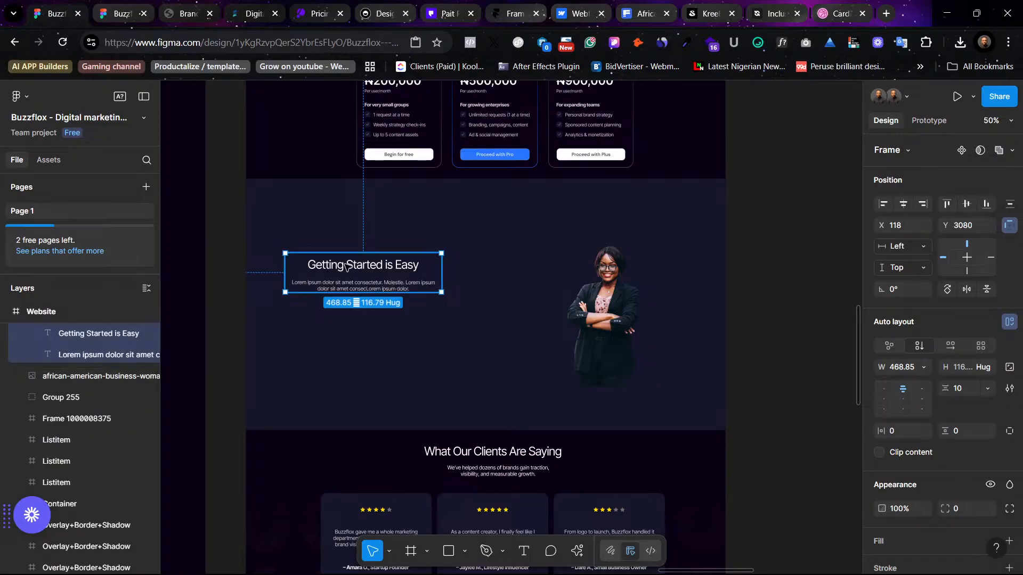
pyautogui.click(372, 266)
pyautogui.keyDown('shift'); pyautogui.click(377, 290); pyautogui.keyUp('shift')
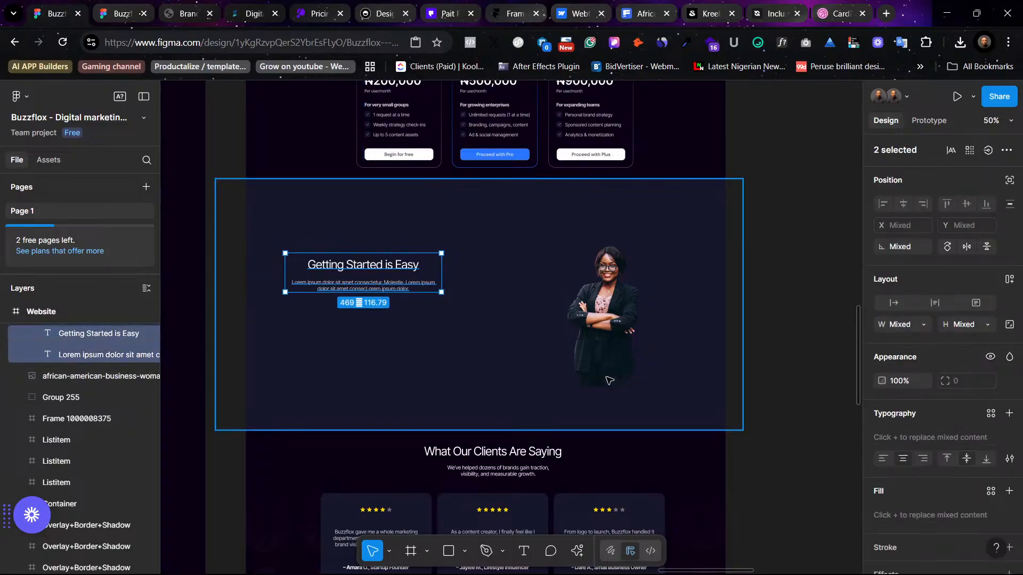
pyautogui.click(882, 458)
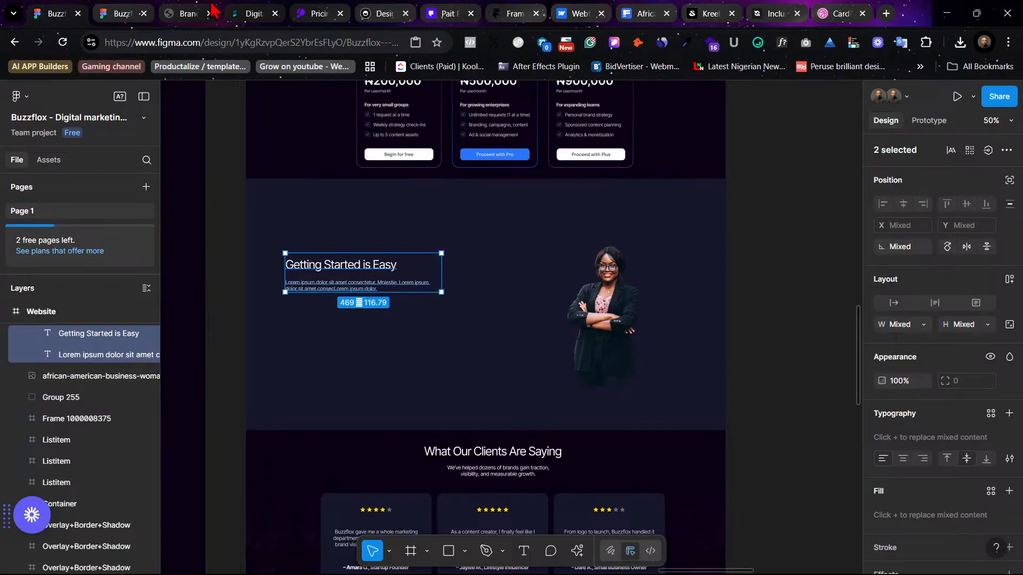
# Step: Switch to the Brand Guidelines PDF and capture the "Your brand's best friend in Digital Marketing" post from page 26 as a screenshot
pyautogui.click(184, 13)
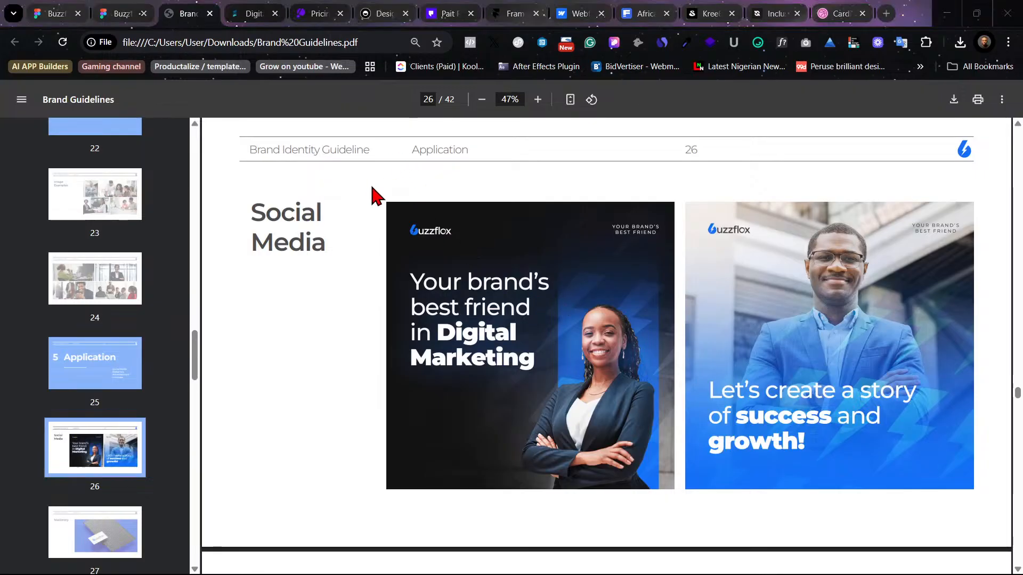
pyautogui.press('super+shift+s')
pyautogui.moveTo(376, 193); pyautogui.dragTo(676, 498)
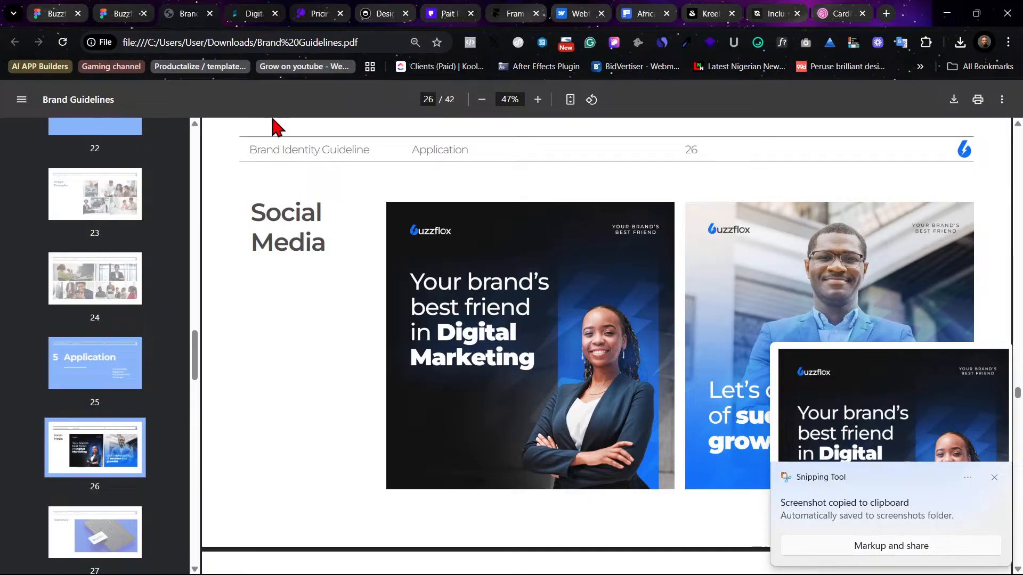
# Step: Return to the Figma design file and paste the captured post onto the canvas beside the "Getting Started is Easy" section as a reference
pyautogui.hotkey('ctrl', 'shift', 'Tab')
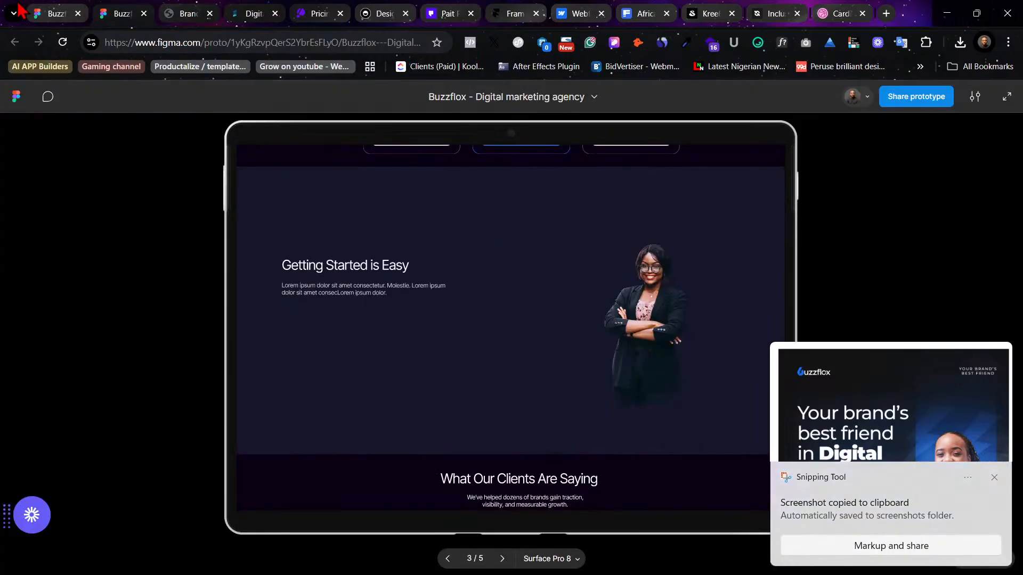
pyautogui.click(75, 11)
pyautogui.hscroll(5, 692, 274)
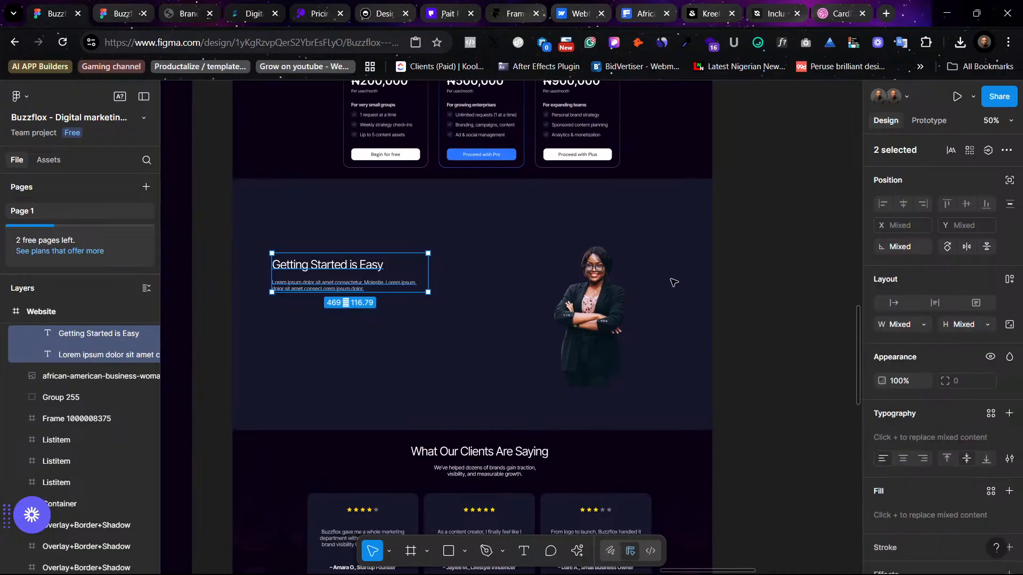
pyautogui.rightClick(624, 254)
pyautogui.click(652, 263)
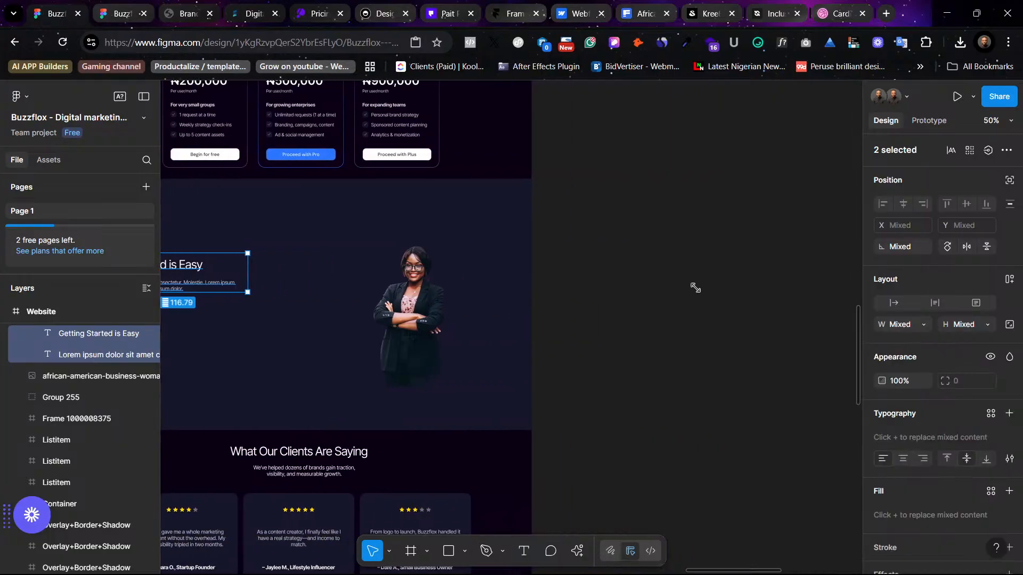
pyautogui.moveTo(629, 294); pyautogui.dragTo(610, 288)
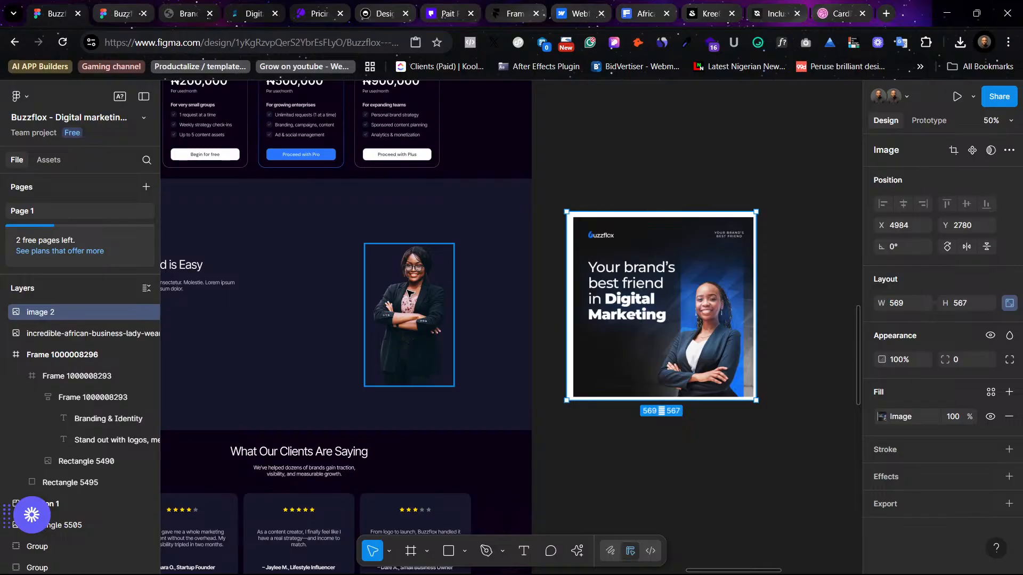
# Step: Draw a tall rectangle in the "Getting Started is Easy" section and position it over the upper part of the woman cutout
pyautogui.hscroll(-4, 407, 293)
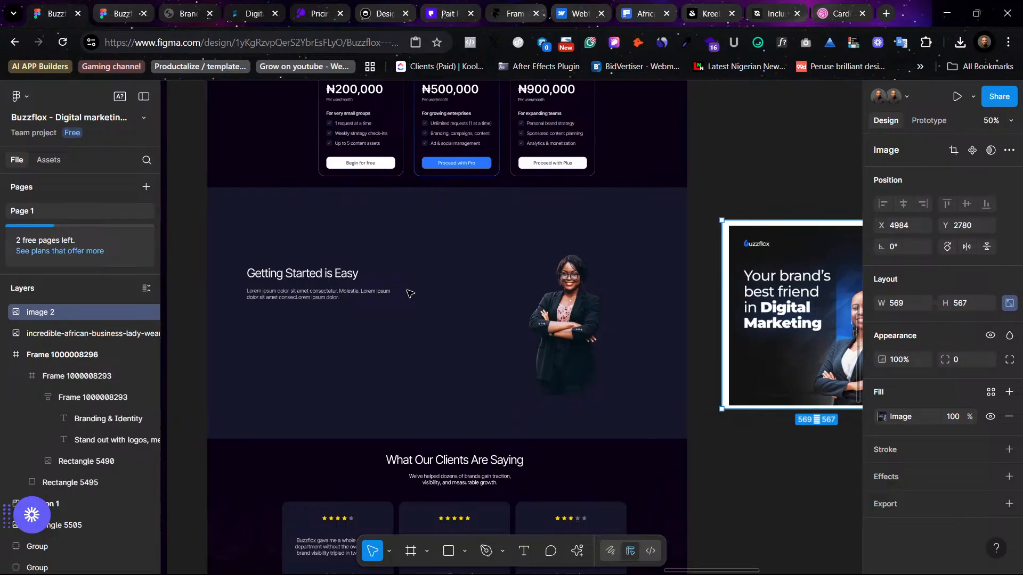
pyautogui.click(568, 291)
pyautogui.hscroll(5, 567, 291)
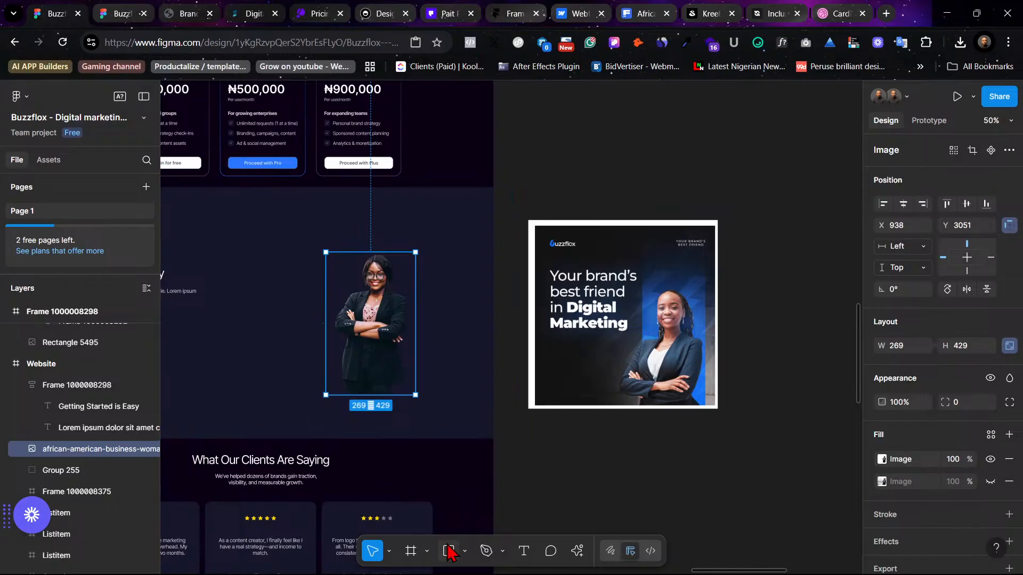
pyautogui.press('r')
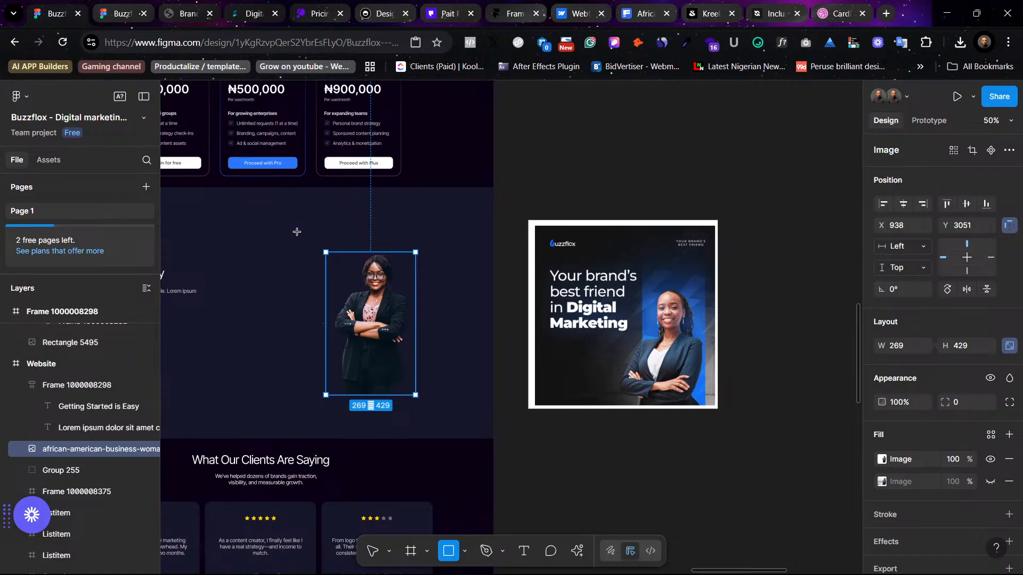
pyautogui.hscroll(-5, 379, 239)
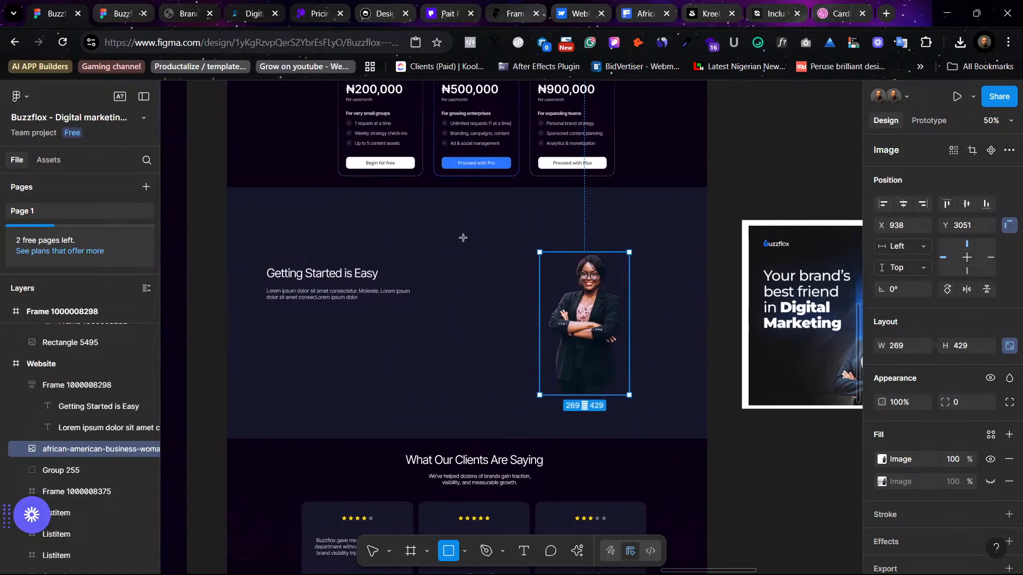
pyautogui.moveTo(505, 221); pyautogui.dragTo(591, 366)
pyautogui.moveTo(544, 308); pyautogui.dragTo(580, 306)
# Step: Bring the woman cutout in front of the new rectangle and move it to X 922, Y 3015
pyautogui.click(586, 387)
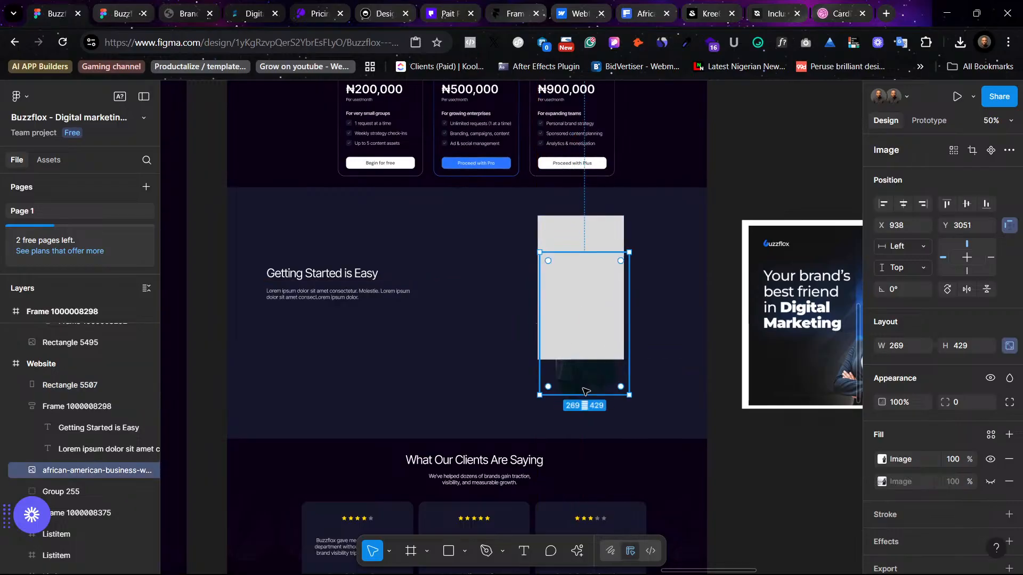
pyautogui.rightClick(586, 387)
pyautogui.click(661, 260)
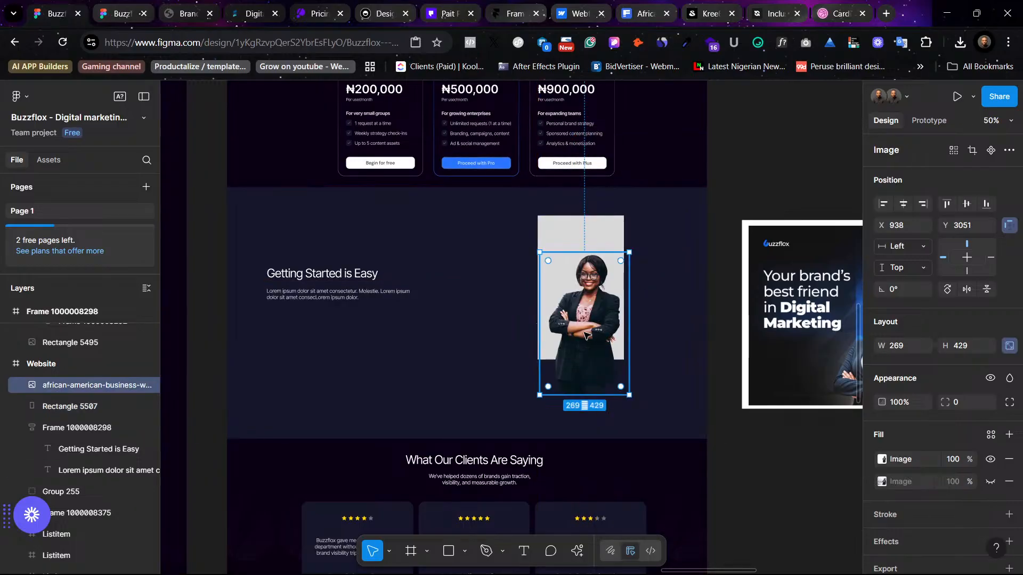
pyautogui.moveTo(586, 334); pyautogui.dragTo(580, 322)
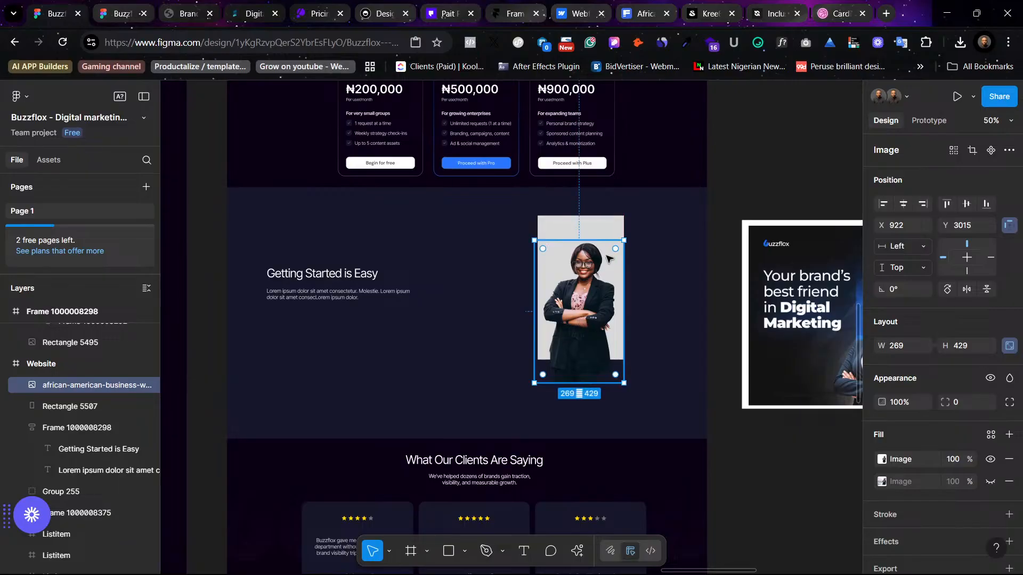
# Step: Apply the Vivid Sky Blue colour style to the grey rectangle behind the woman in the Getting Started section
pyautogui.hscroll(5, 607, 259)
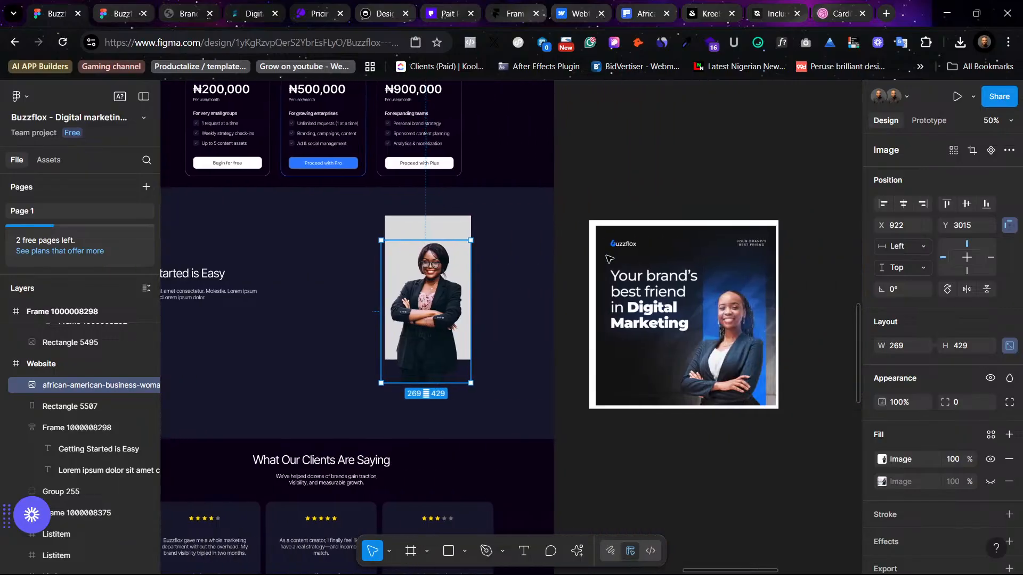
pyautogui.click(496, 223)
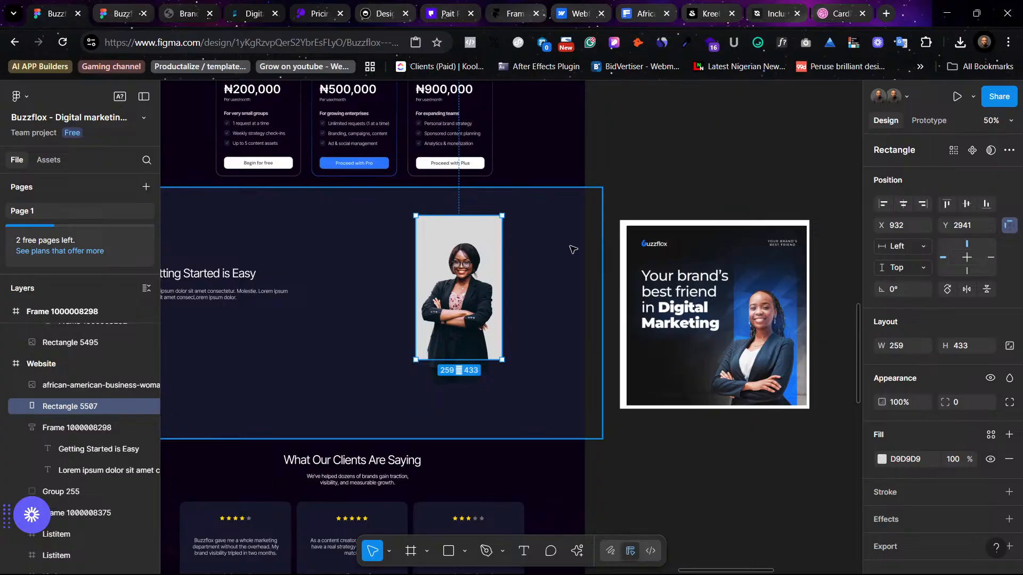
pyautogui.click(882, 459)
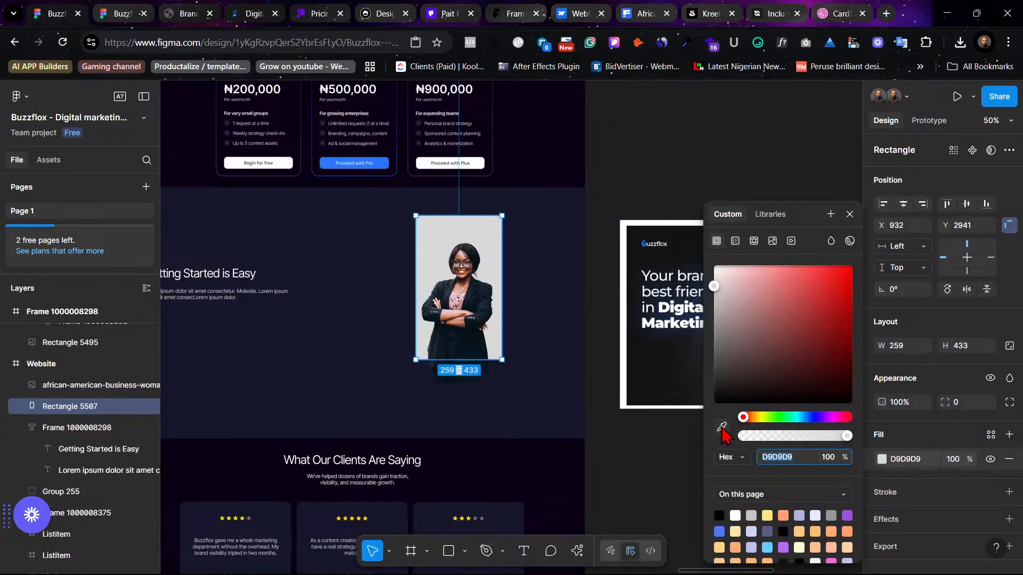
pyautogui.click(991, 435)
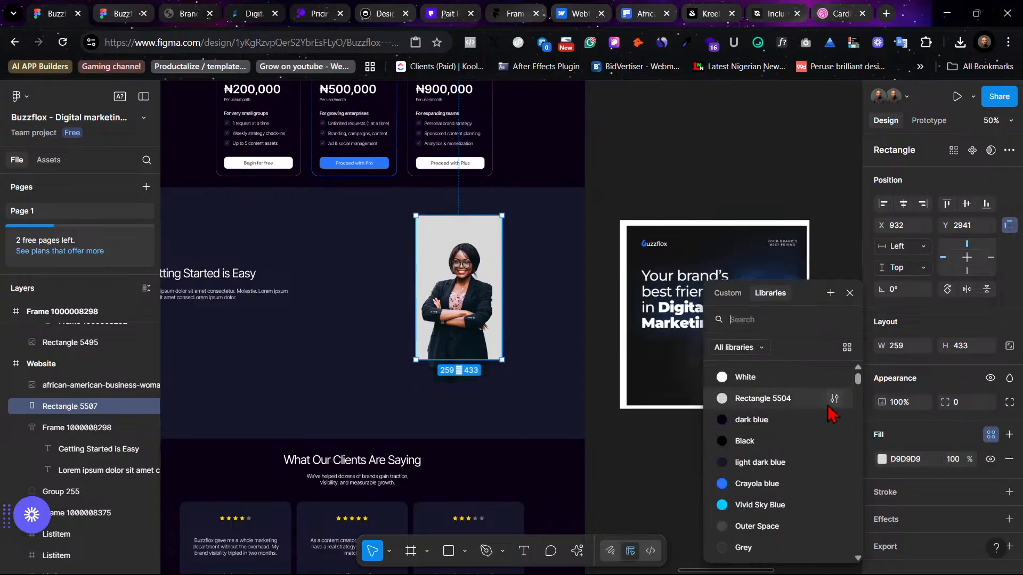
pyautogui.click(780, 507)
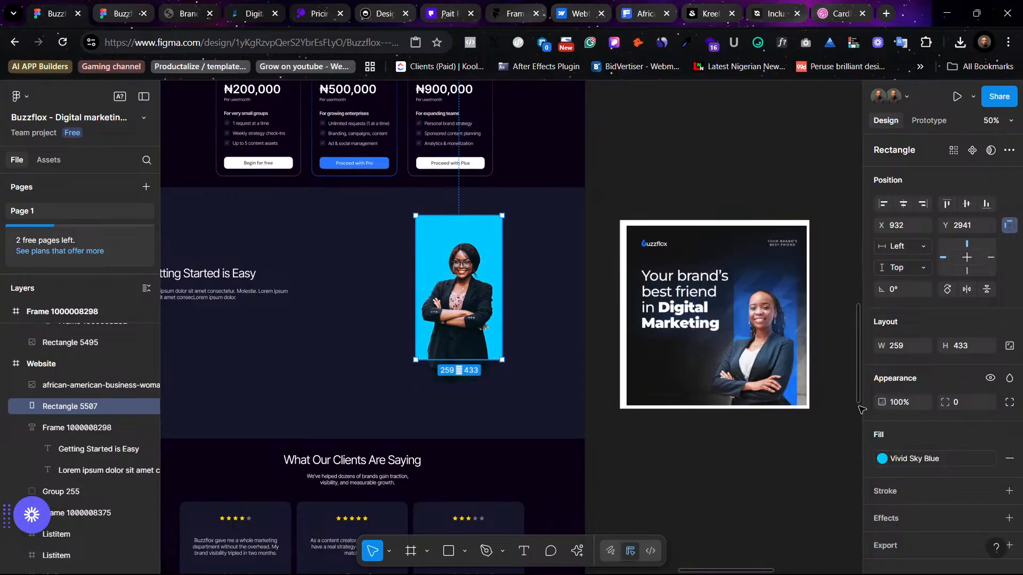
# Step: Delete the full-width light dark blue background rectangle behind the Getting Started section
pyautogui.click(562, 240)
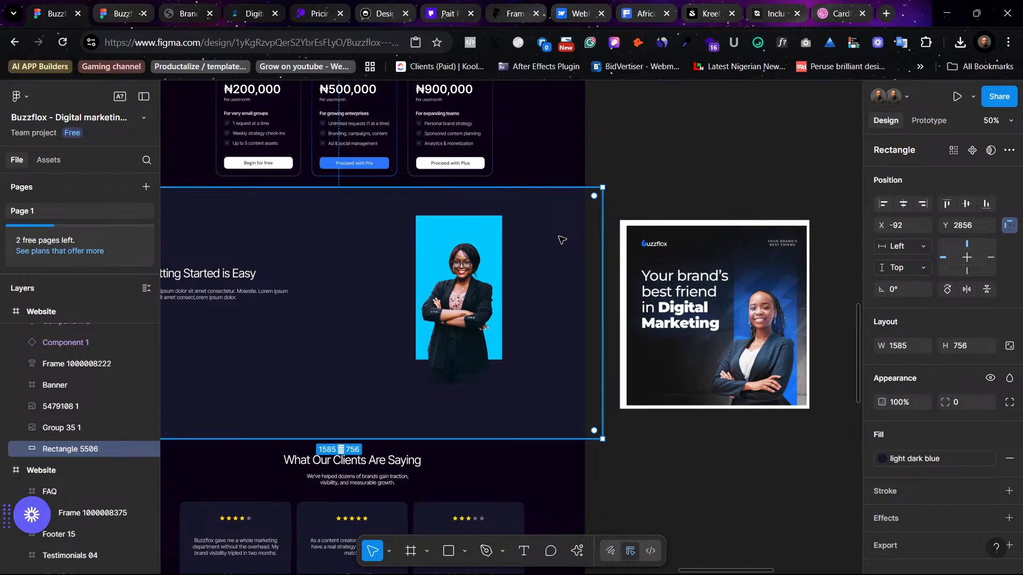
pyautogui.press('Delete')
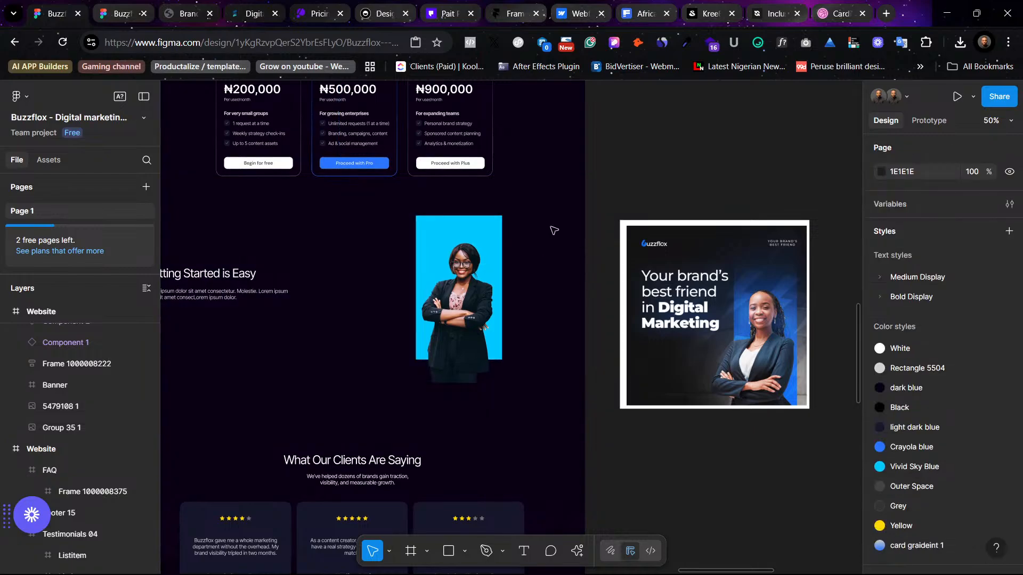
# Step: Duplicate the faint logo-pattern image behind the FAQ section and place the copy higher on the page, at about Y 3045
pyautogui.hscroll(-2, 554, 230)
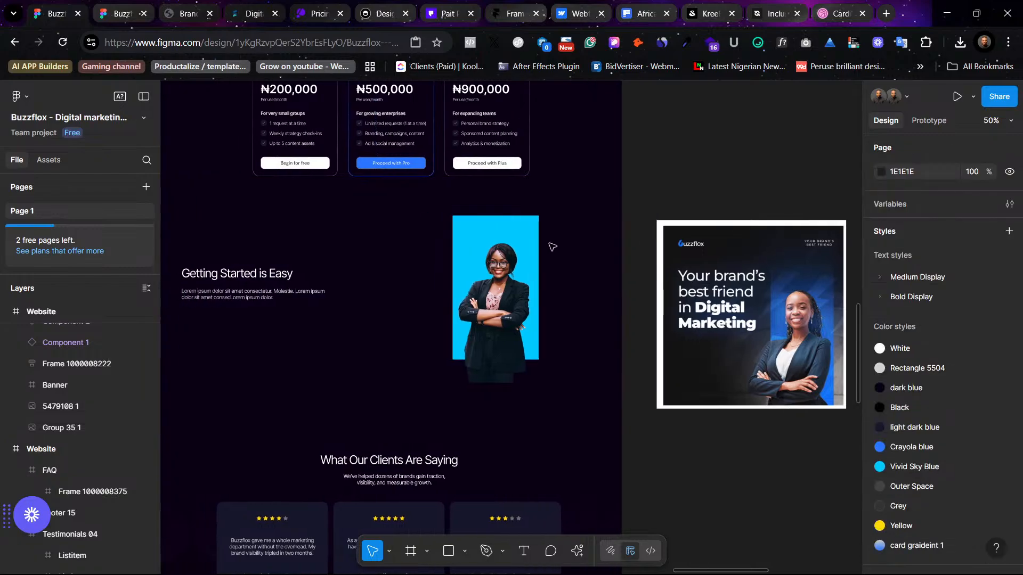
pyautogui.hscroll(-1, 552, 246)
pyautogui.scroll(-10, 566, 319)
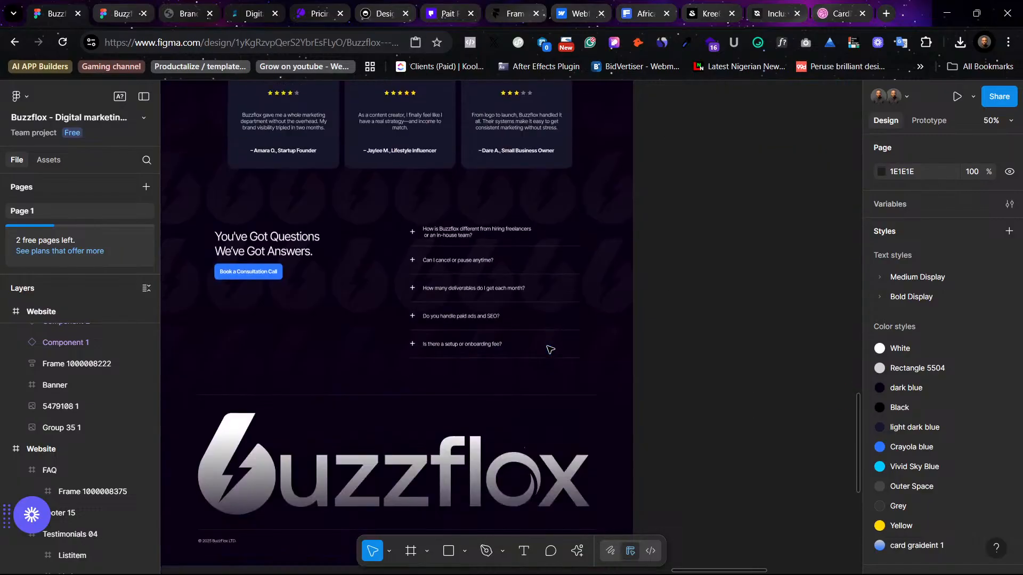
pyautogui.scroll(-3, 554, 319)
pyautogui.scroll(1, 612, 206)
pyautogui.click(613, 210)
pyautogui.scroll(2, 613, 224)
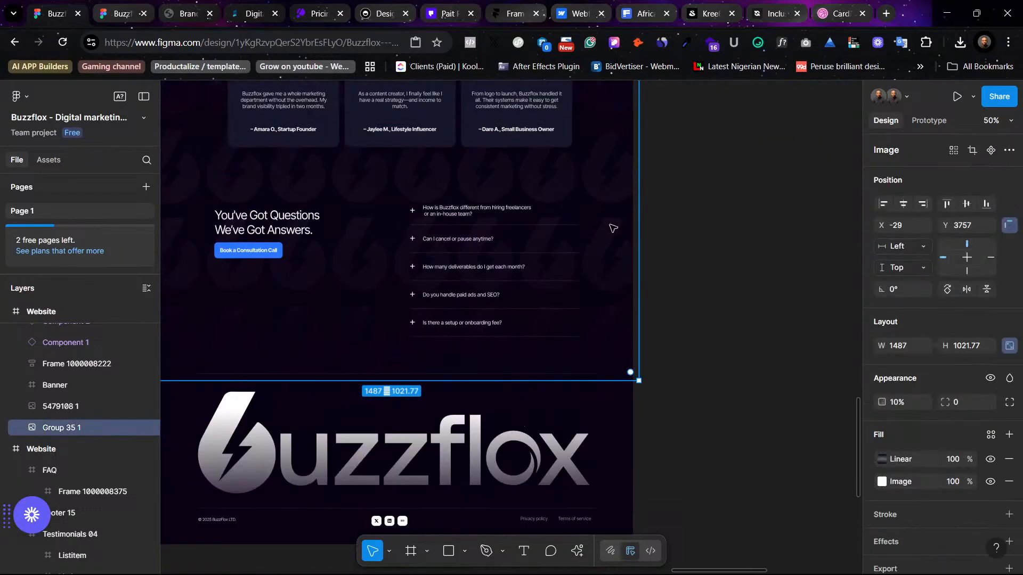
pyautogui.scroll(3, 613, 235)
pyautogui.moveTo(608, 263); pyautogui.dragTo(607, 84)
pyautogui.scroll(10, 618, 335)
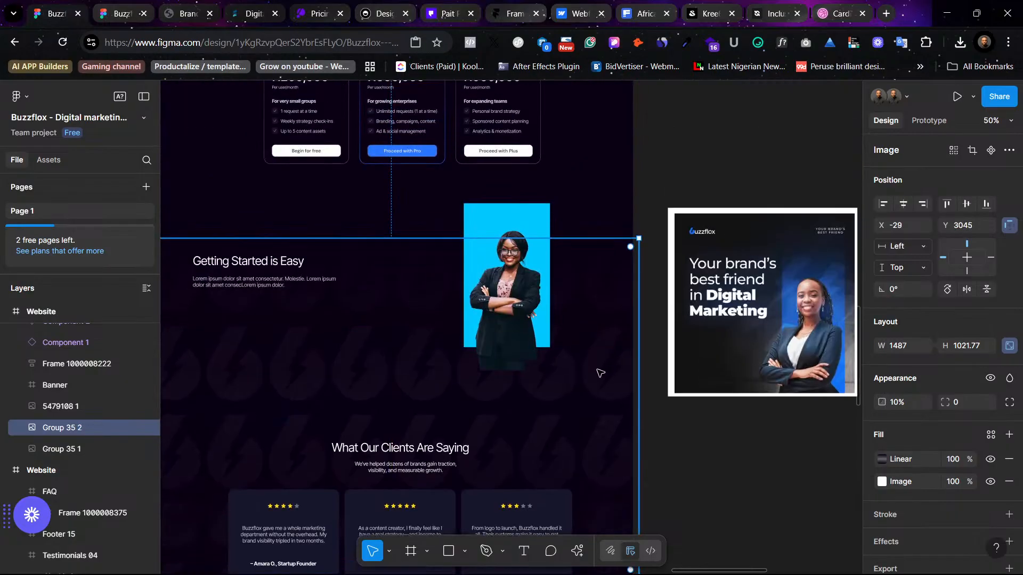
# Step: Move the copied logo-pattern image up behind the Getting Started section, to about Y 2828
pyautogui.moveTo(600, 369); pyautogui.dragTo(606, 278)
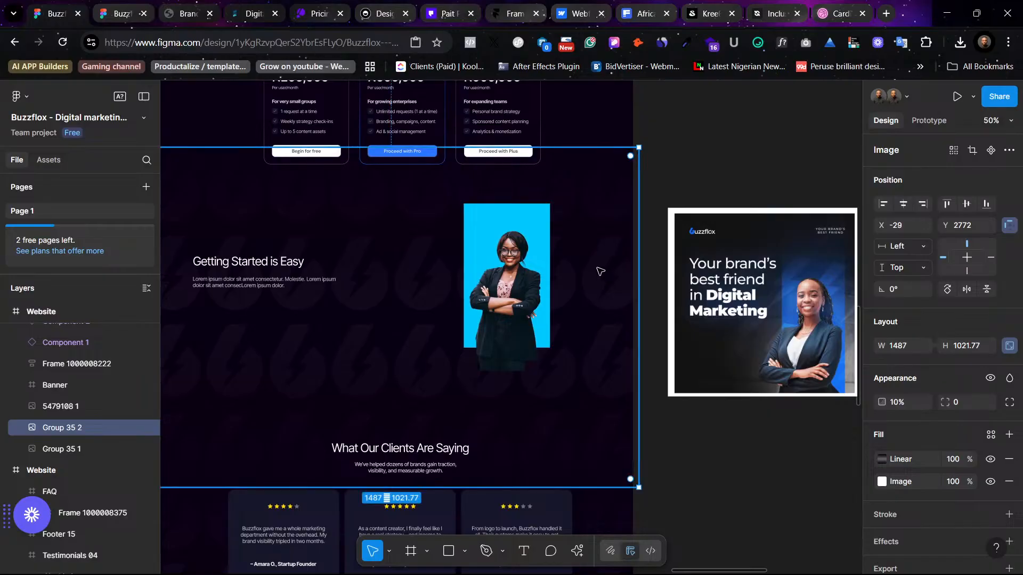
pyautogui.hscroll(-2, 600, 271)
pyautogui.scroll(-2, 598, 265)
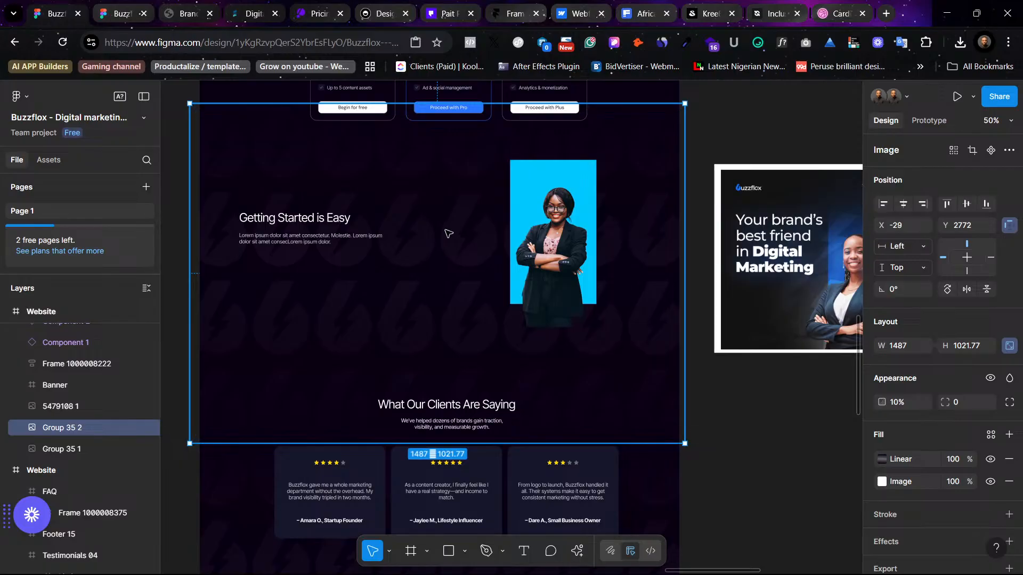
pyautogui.moveTo(448, 236); pyautogui.dragTo(451, 252)
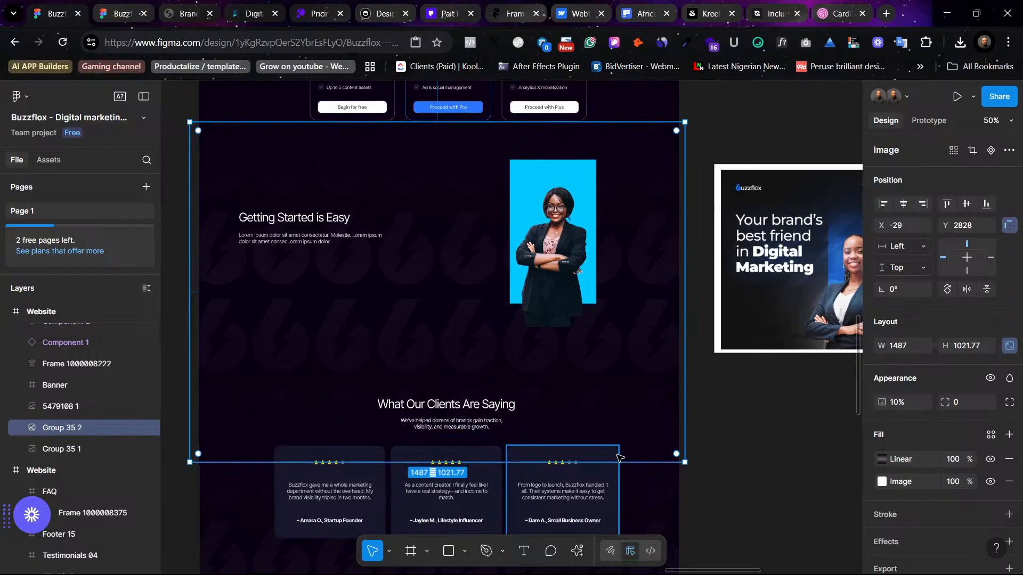
# Step: Try to shrink the copied logo-pattern image proportionally from its lower edge, including with the Scale tool, and restore its size
pyautogui.moveTo(615, 461); pyautogui.dragTo(615, 427)
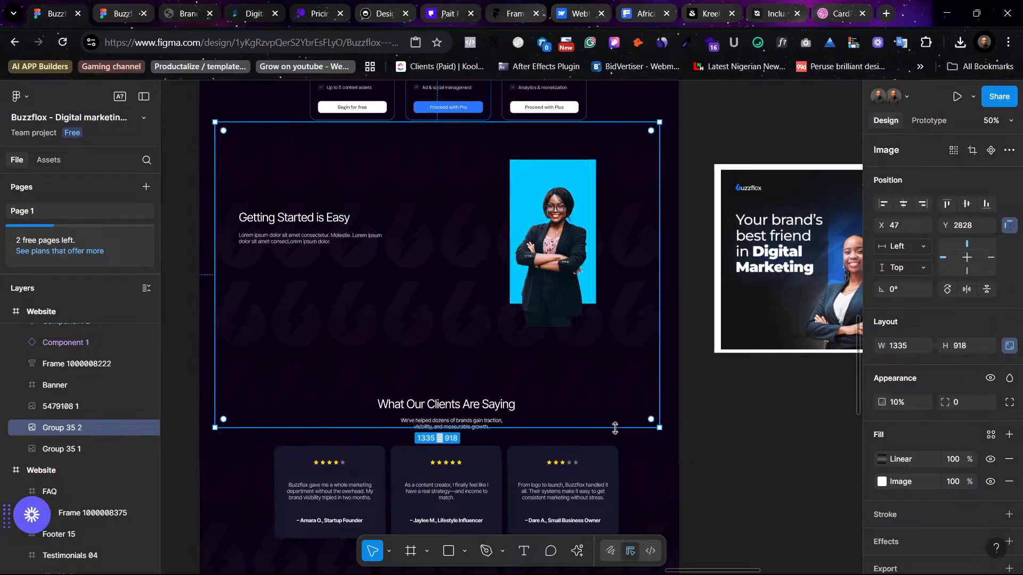
pyautogui.hotkey('ctrl', 'z')
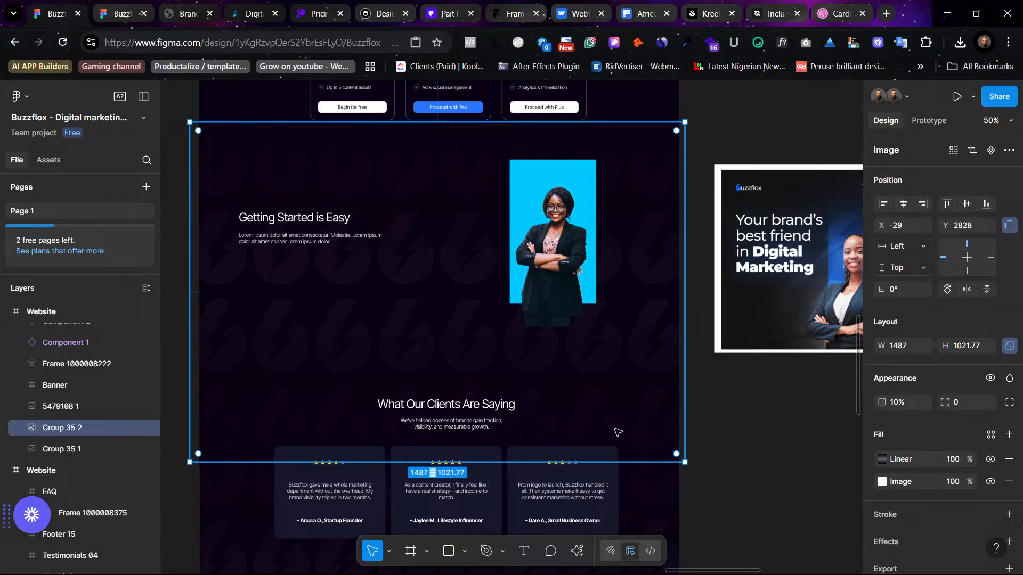
pyautogui.click(737, 423)
pyautogui.click(544, 373)
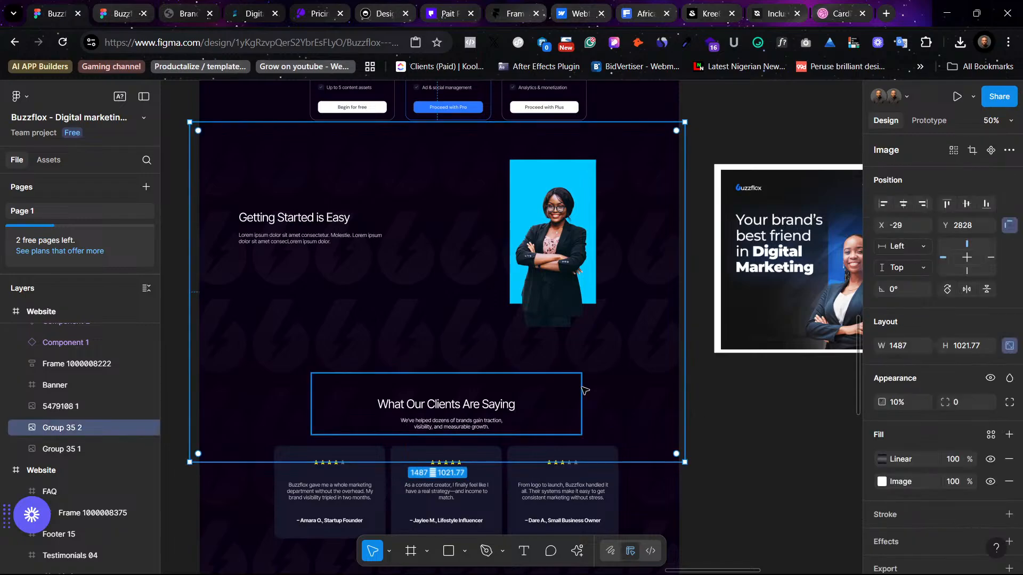
pyautogui.moveTo(625, 461); pyautogui.dragTo(622, 440)
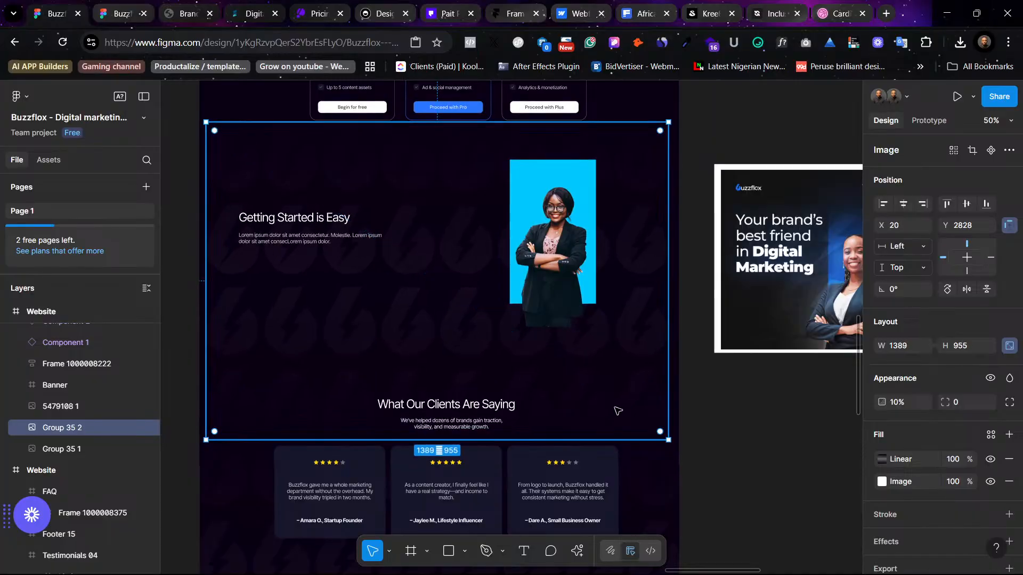
pyautogui.press('k')
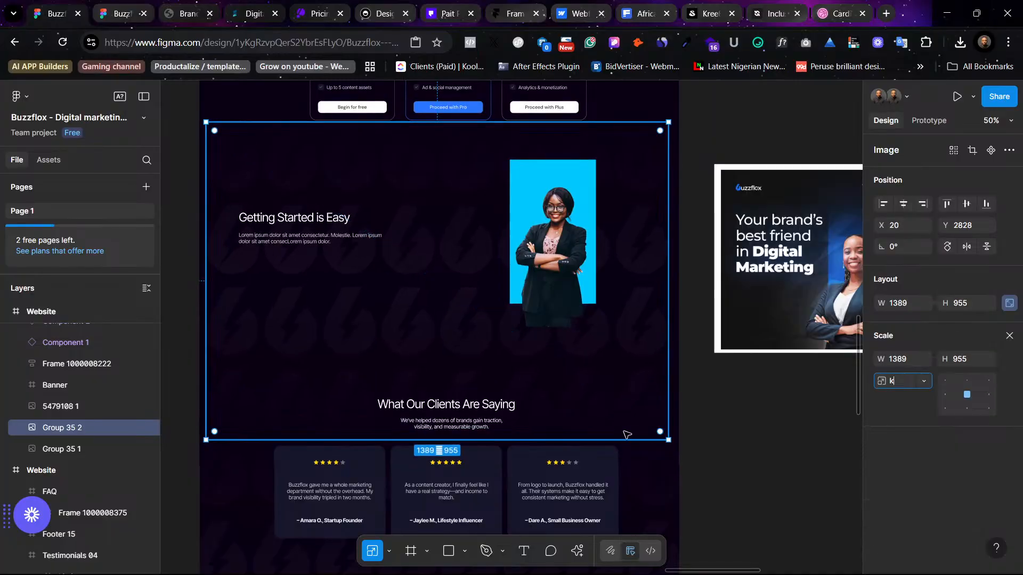
pyautogui.moveTo(624, 440)
pyautogui.mouseDown()
pyautogui.moveTo(621, 421)
pyautogui.moveTo(622, 444)
pyautogui.mouseUp()
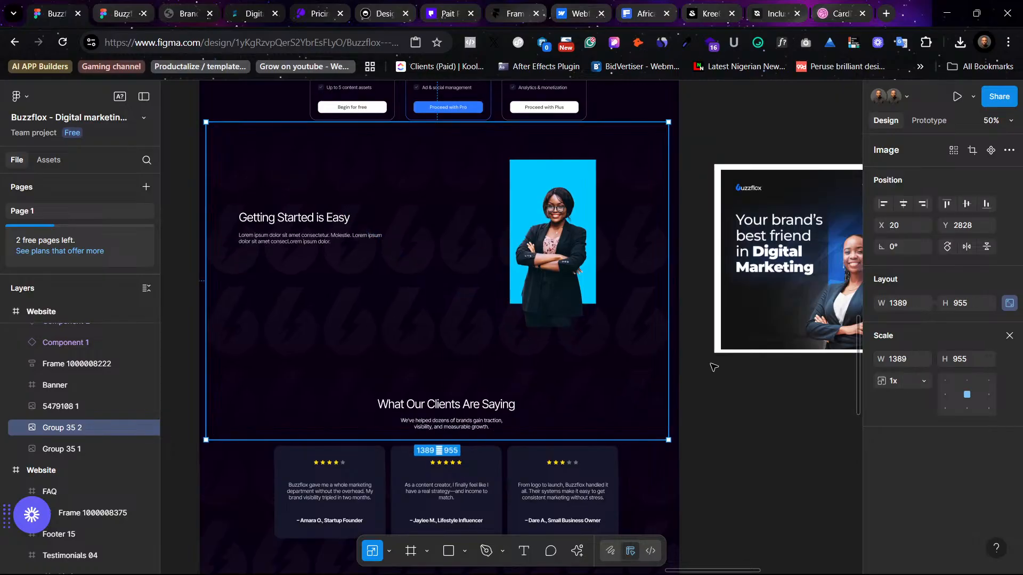
pyautogui.moveTo(714, 367); pyautogui.dragTo(565, 335)
# Step: Shorten the copied logo-pattern image to a height of about 784 at full width, and shift it to about X -35, Y 2859
pyautogui.doubleClick(660, 395)
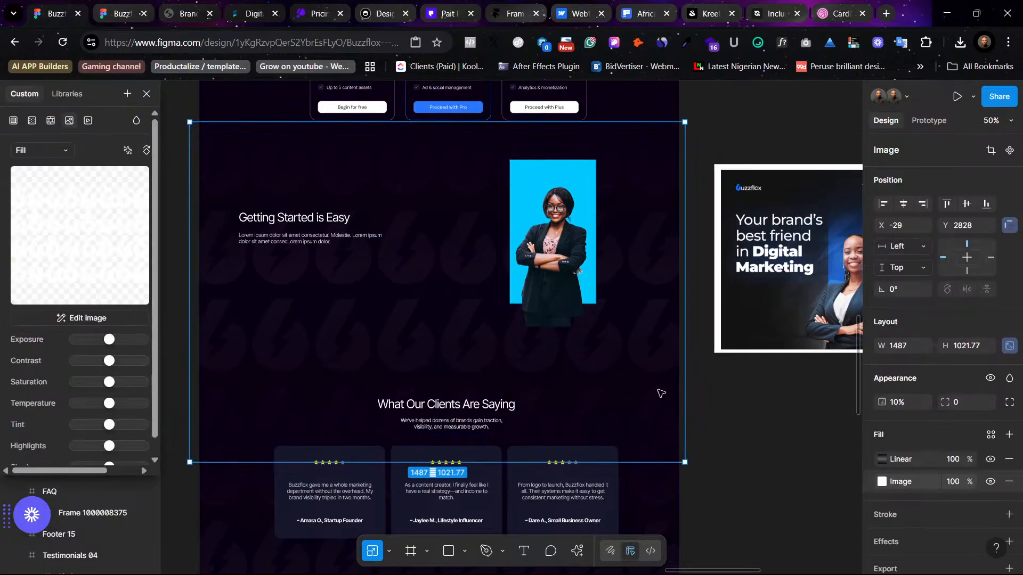
pyautogui.moveTo(633, 465); pyautogui.dragTo(646, 383)
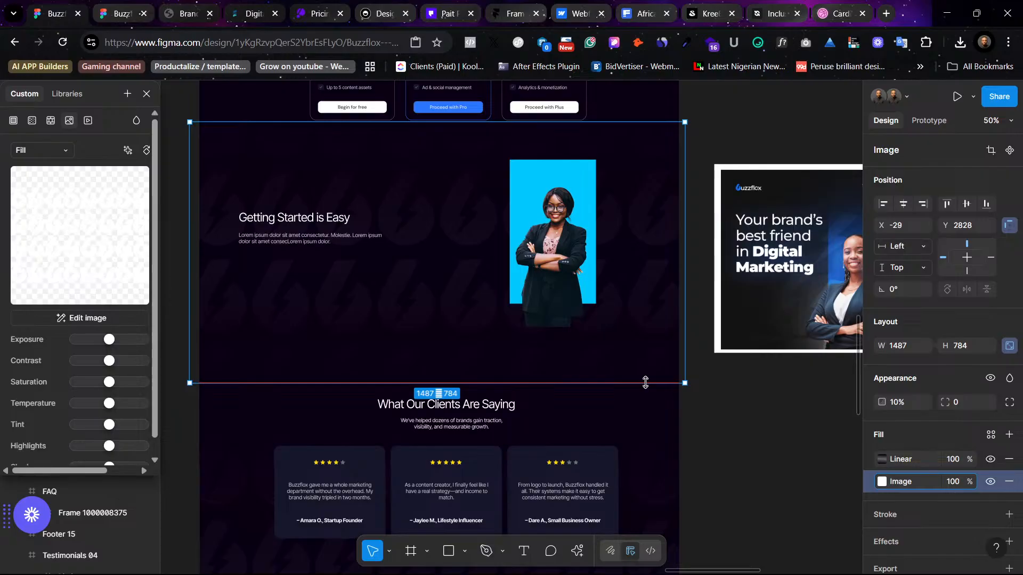
pyautogui.click(753, 444)
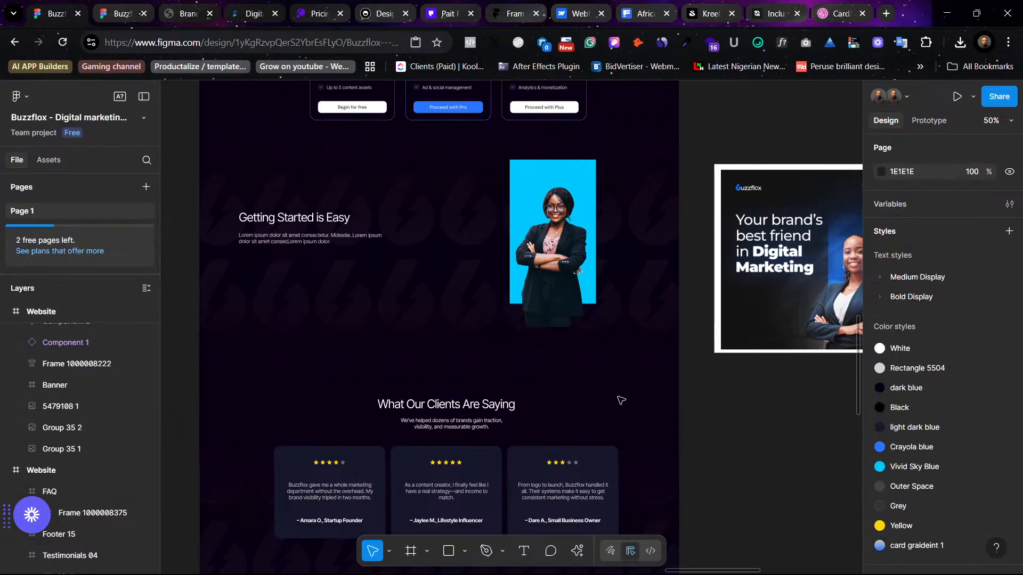
pyautogui.click(437, 269)
pyautogui.moveTo(437, 268); pyautogui.dragTo(435, 278)
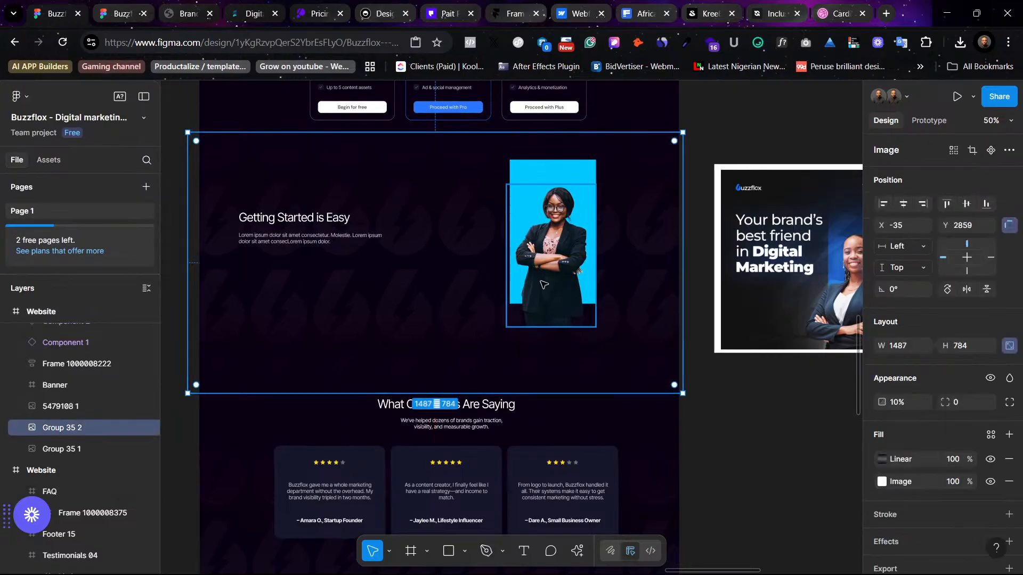
# Step: Apply the Crayola blue colour style to the rectangle behind the woman and set its opacity to 30%
pyautogui.hscroll(4, 743, 388)
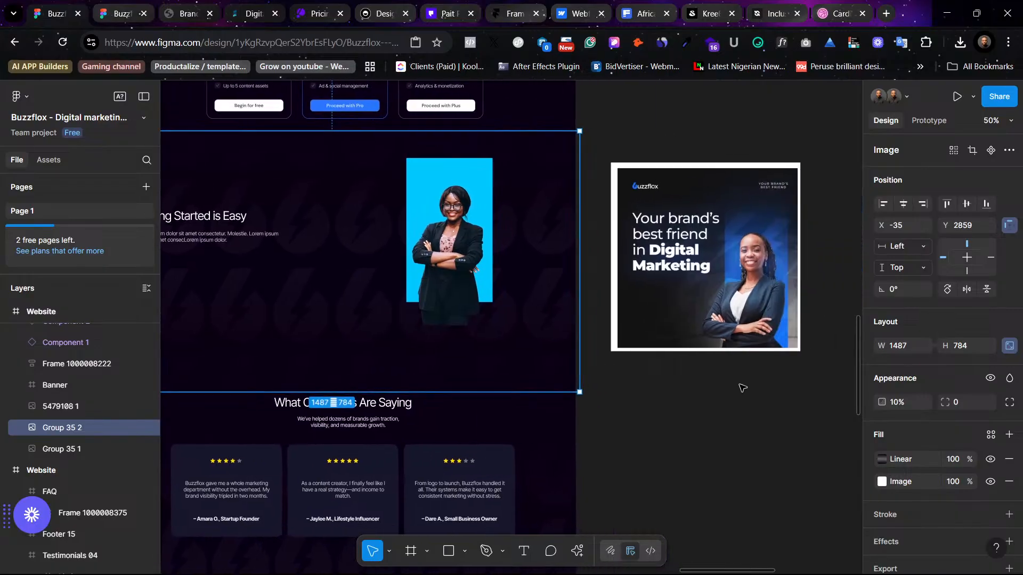
pyautogui.click(476, 170)
pyautogui.click(918, 460)
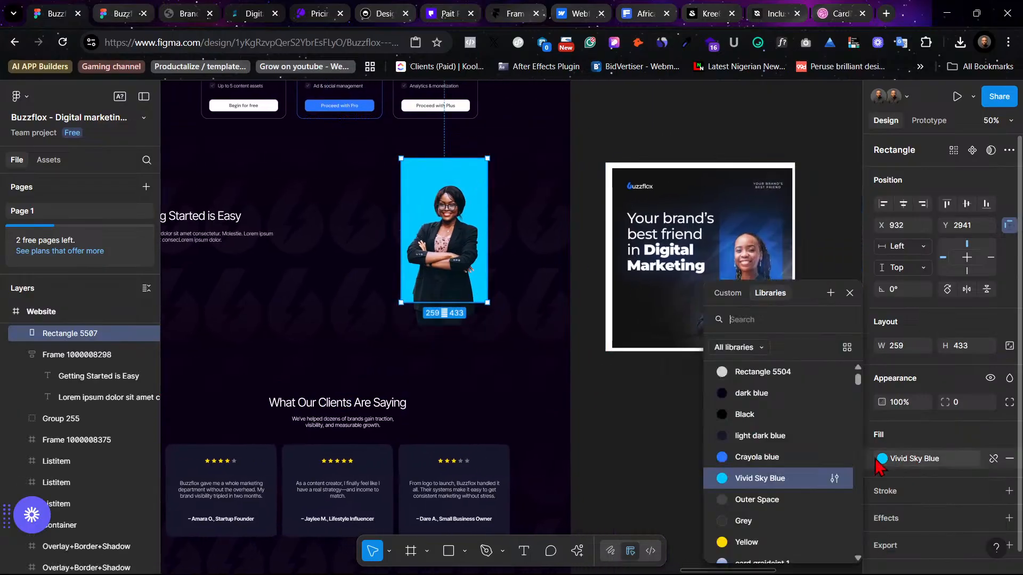
pyautogui.click(782, 457)
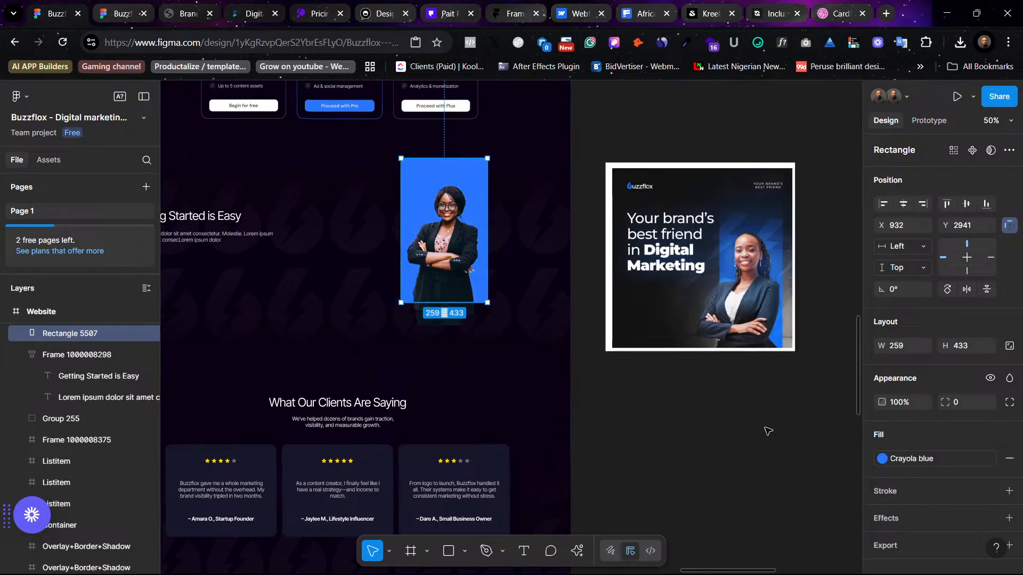
pyautogui.click(907, 406)
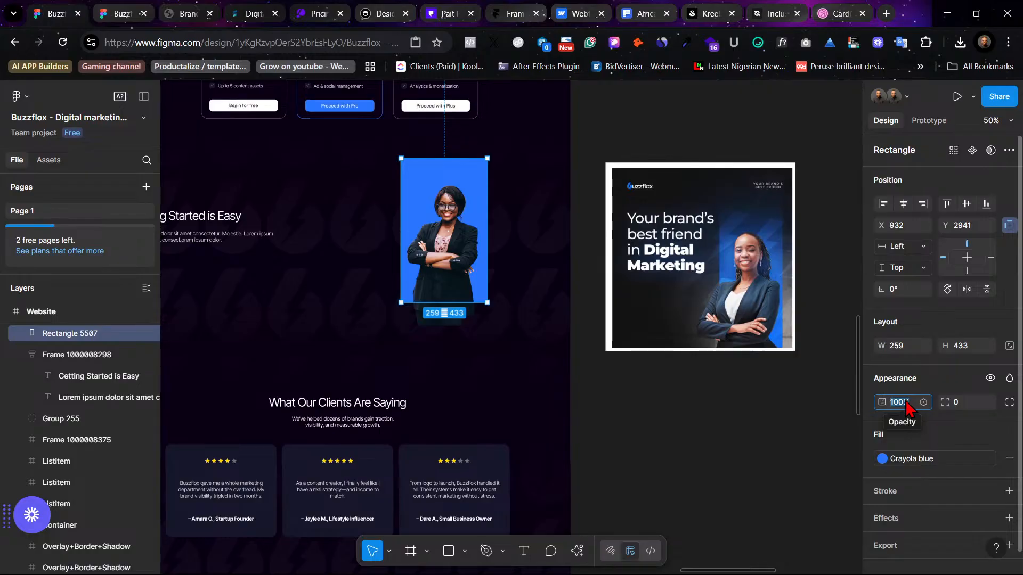
pyautogui.write('30')
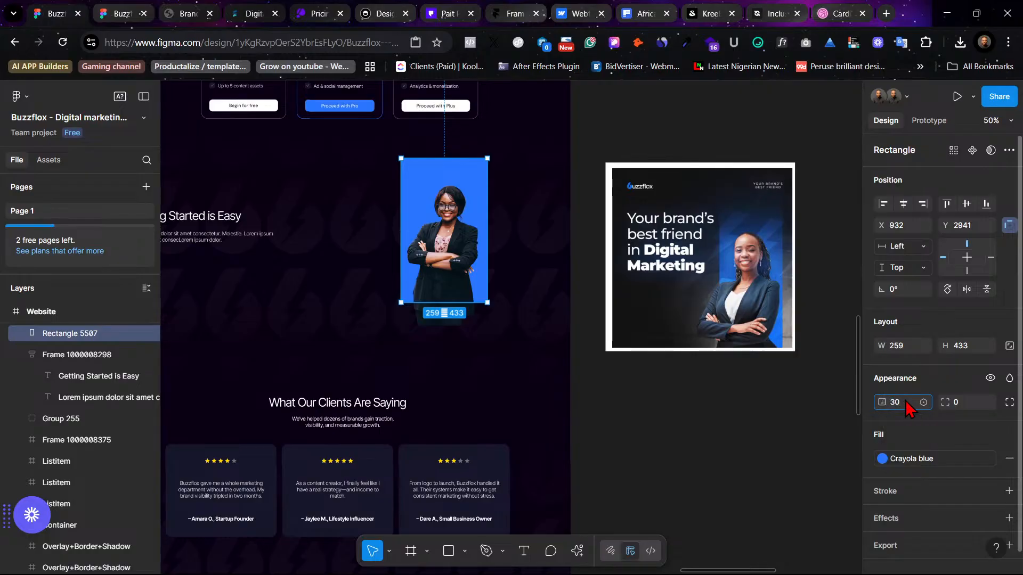
pyautogui.press('Return')
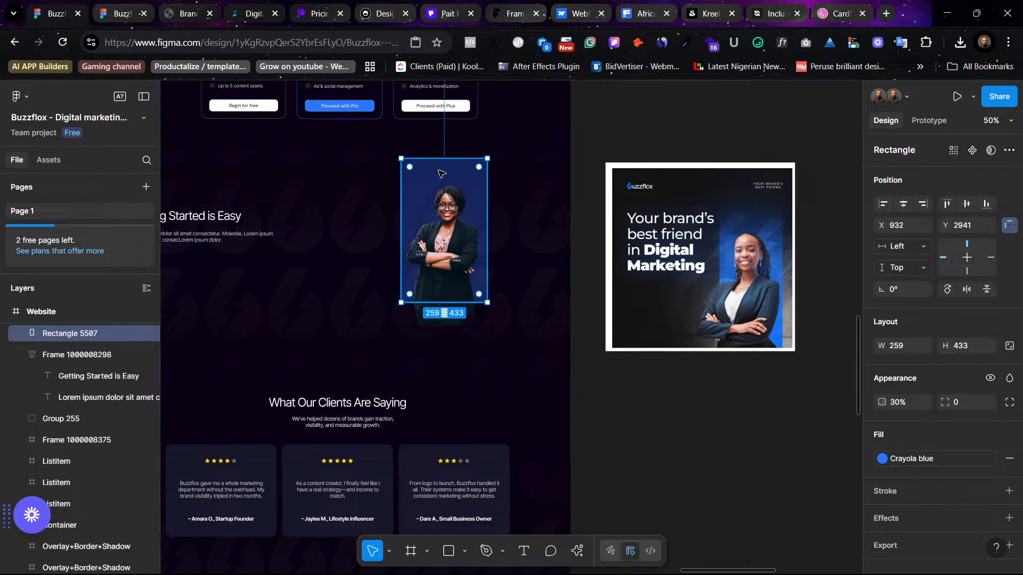
# Step: Lower the top edge of the blue rectangle behind the woman, making it about 398 high
pyautogui.moveTo(445, 162); pyautogui.dragTo(445, 174)
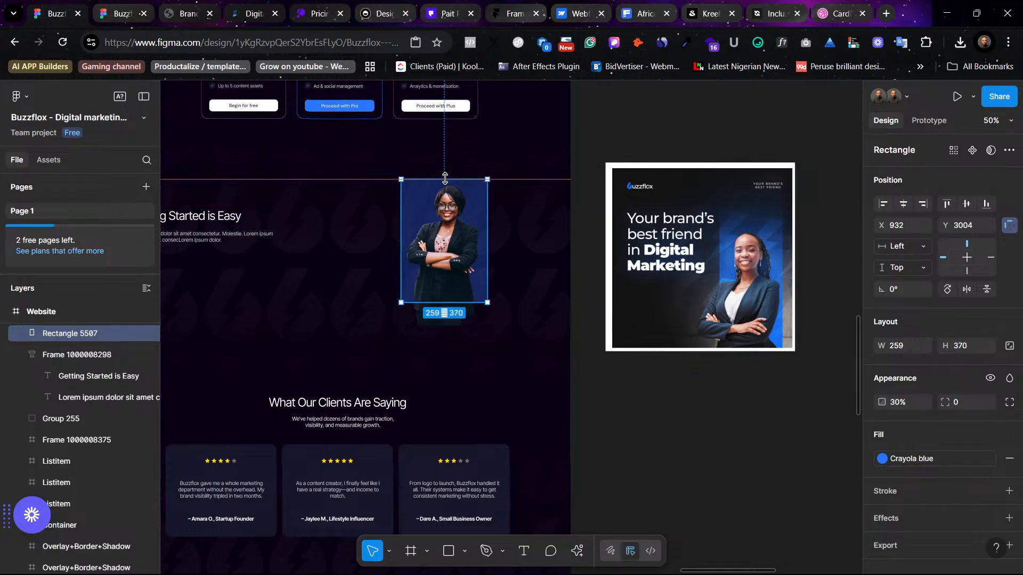
pyautogui.hscroll(-3, 588, 311)
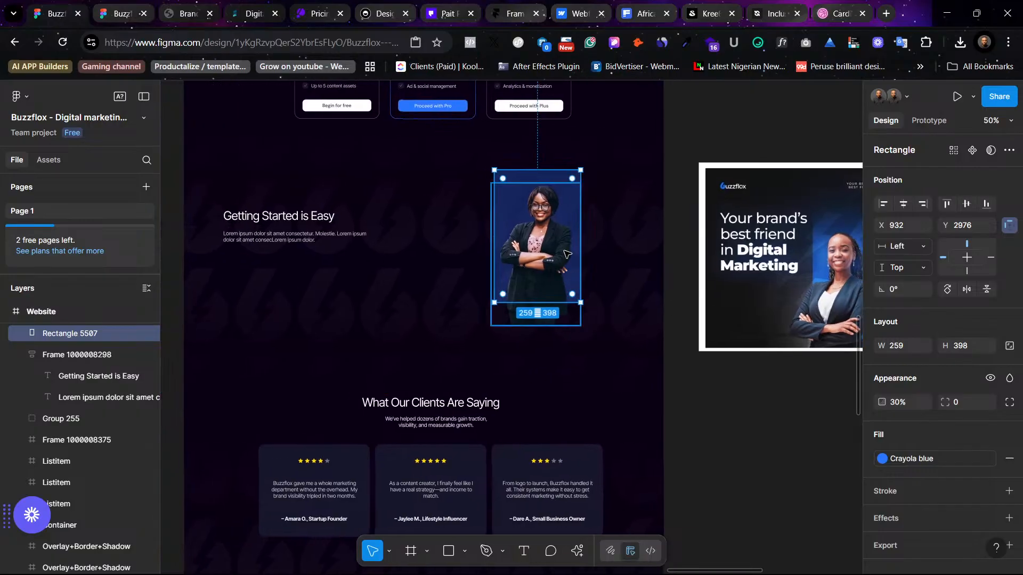
pyautogui.click(598, 252)
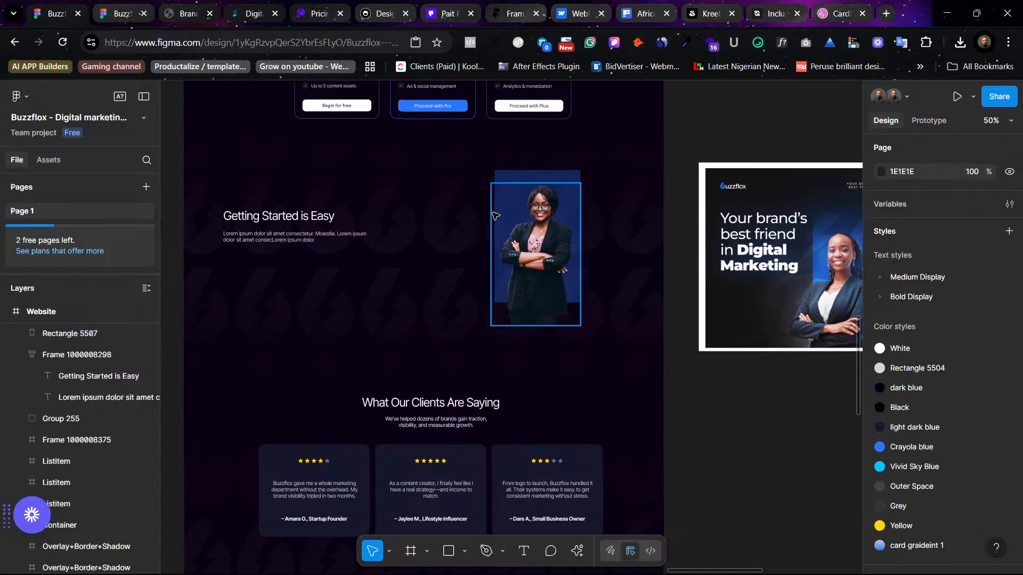
pyautogui.click(529, 214)
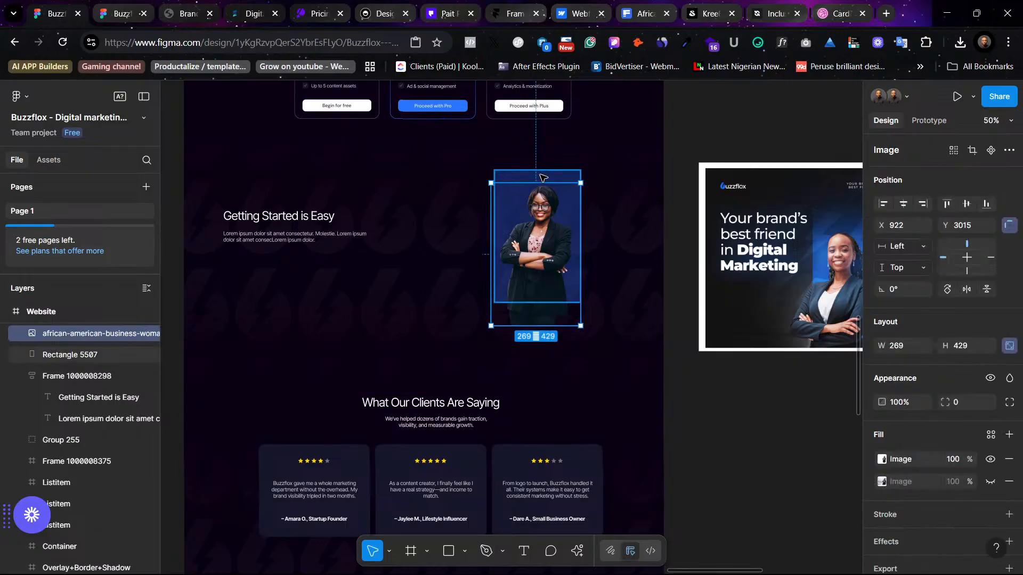
pyautogui.keyDown('shift'); pyautogui.click(540, 175); pyautogui.keyUp('shift')
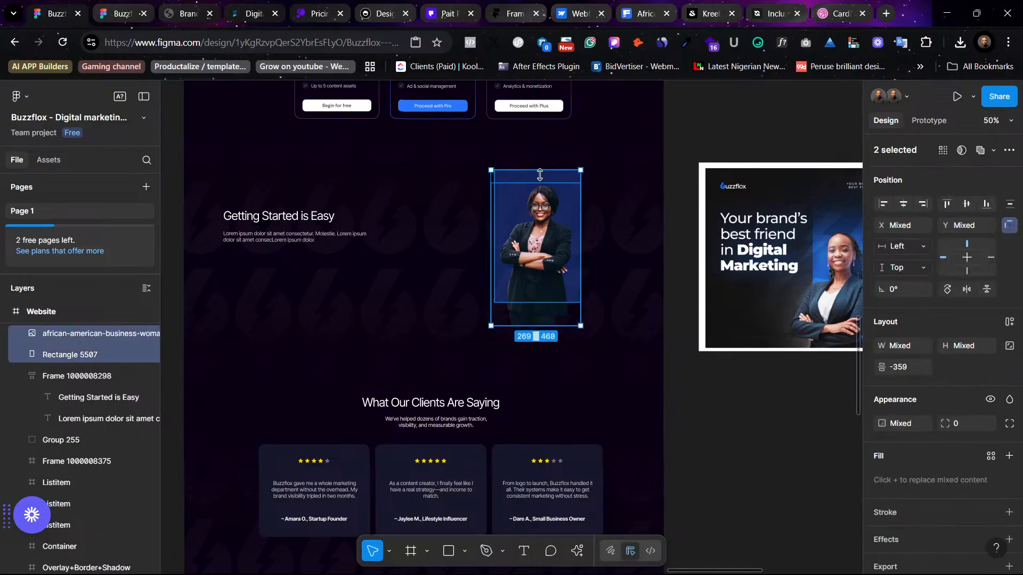
pyautogui.hotkey('shift', '2')
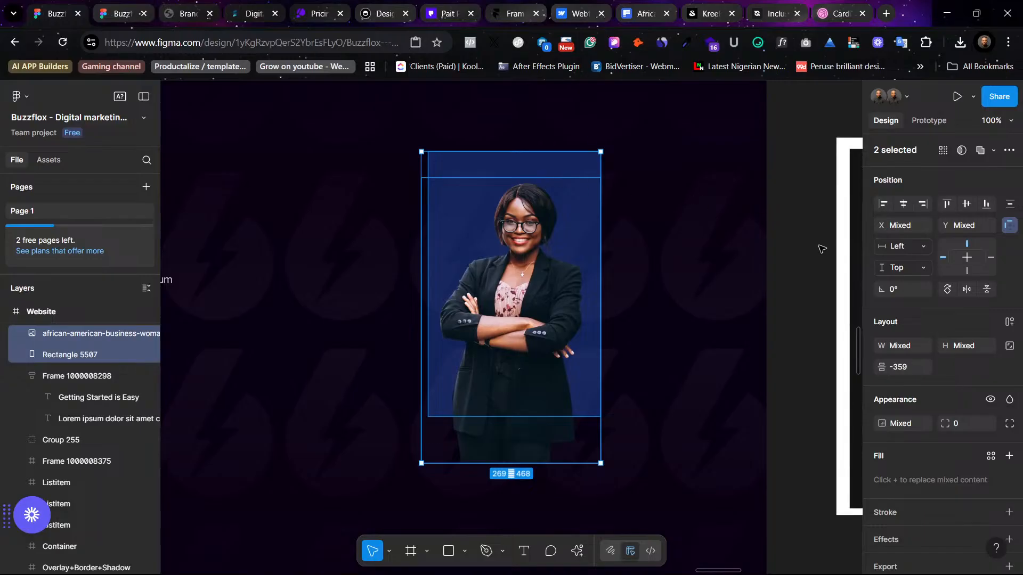
pyautogui.hscroll(5, 822, 248)
pyautogui.hscroll(-2, 618, 213)
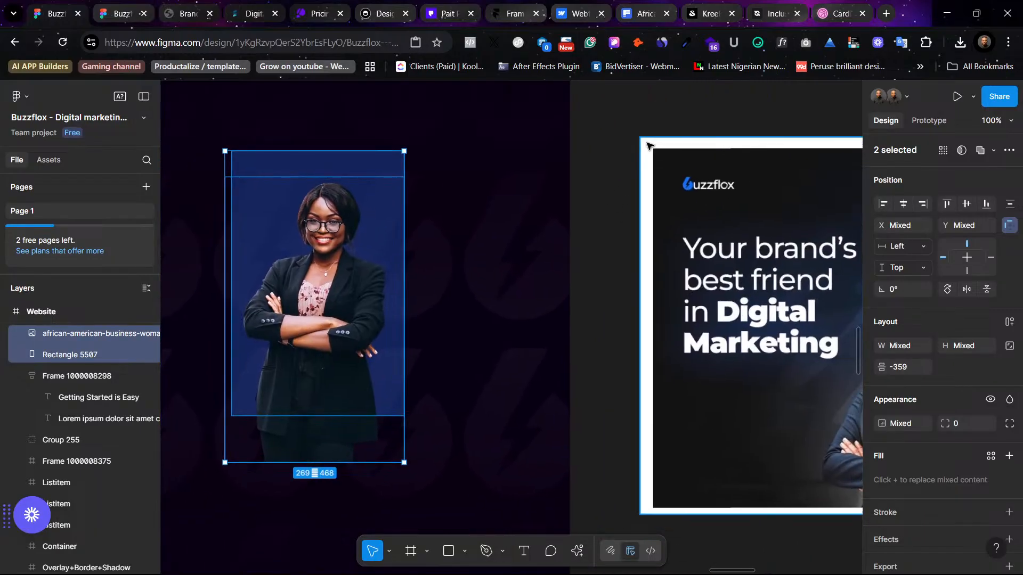
pyautogui.click(637, 116)
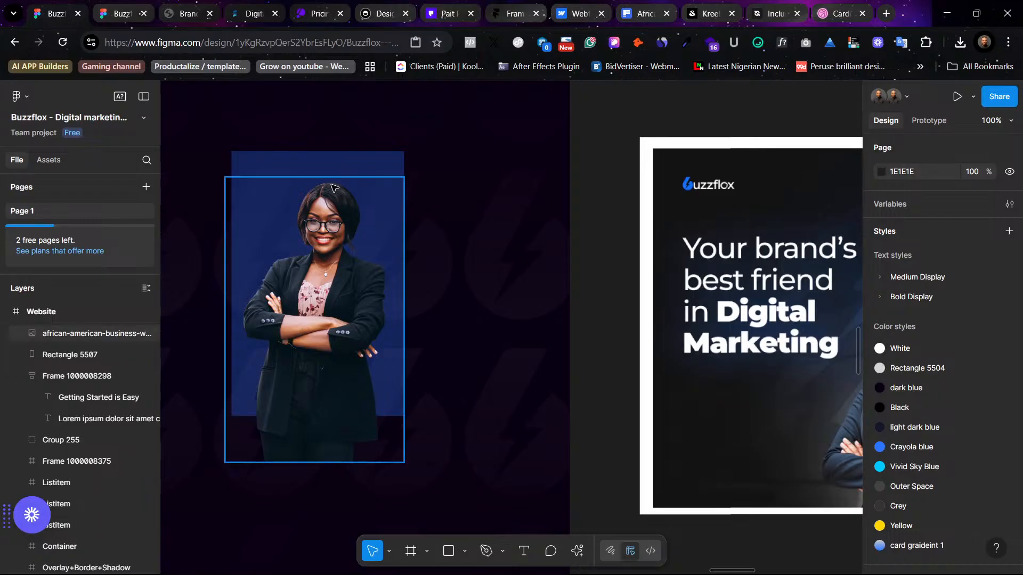
# Step: Try the Vivid Sky Blue colour style on the rectangle behind the woman and undo the colour change
pyautogui.click(352, 168)
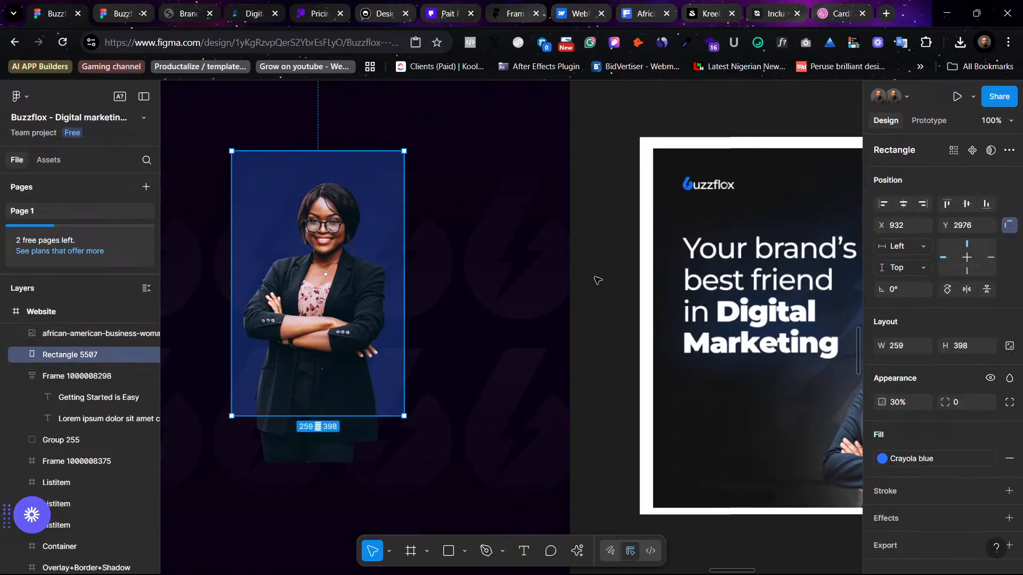
pyautogui.click(897, 465)
pyautogui.click(847, 501)
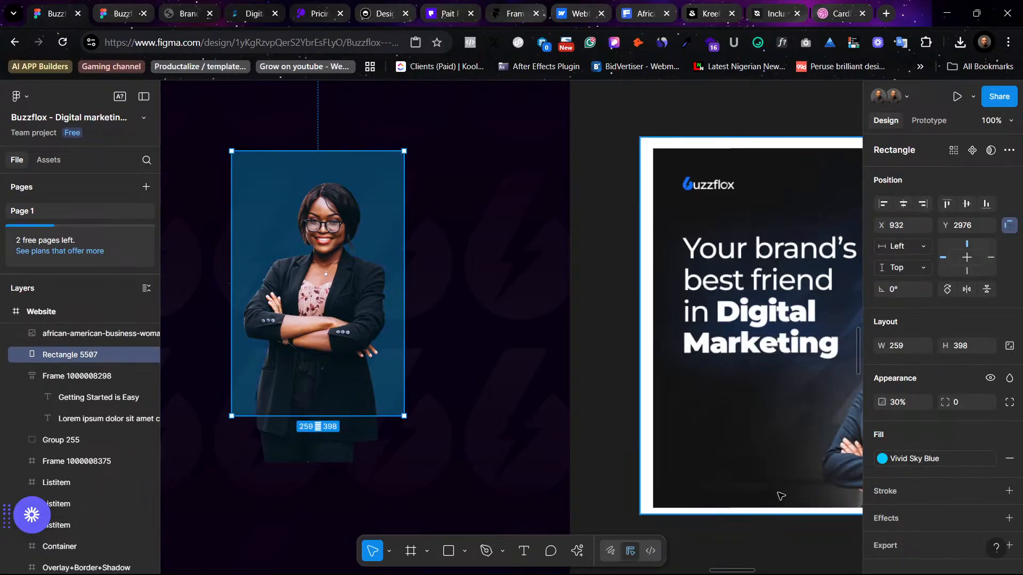
pyautogui.hotkey('ctrl', 'z')
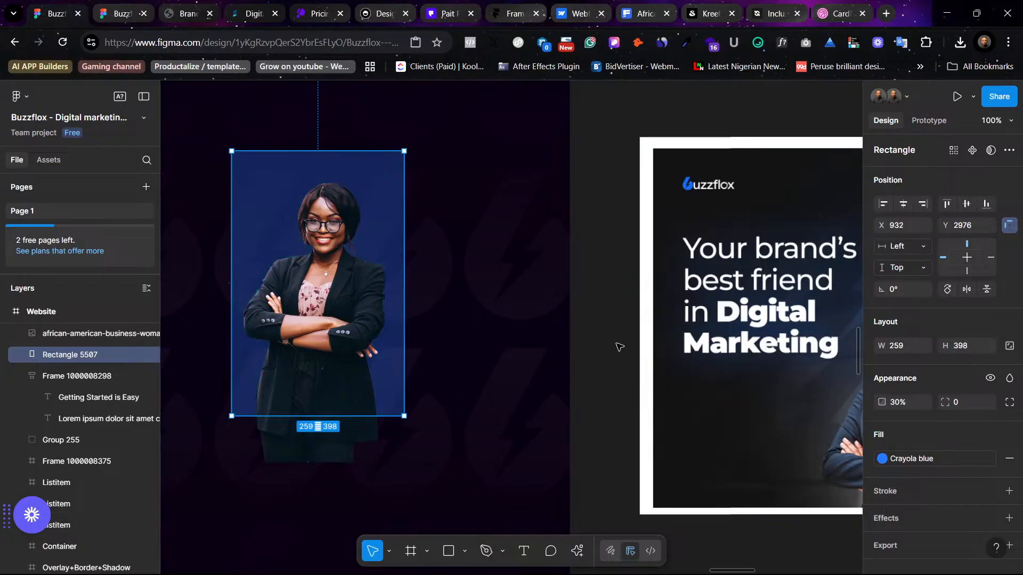
pyautogui.click(620, 341)
pyautogui.hscroll(-5, 620, 341)
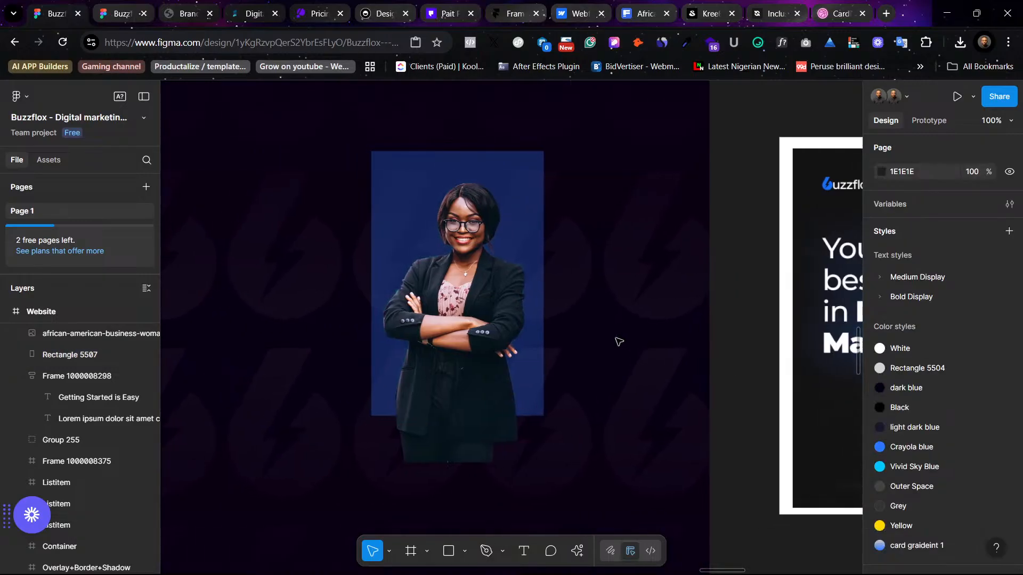
# Step: Add a solid black fill (000000) at 100% opacity over the woman's photo
pyautogui.click(534, 167)
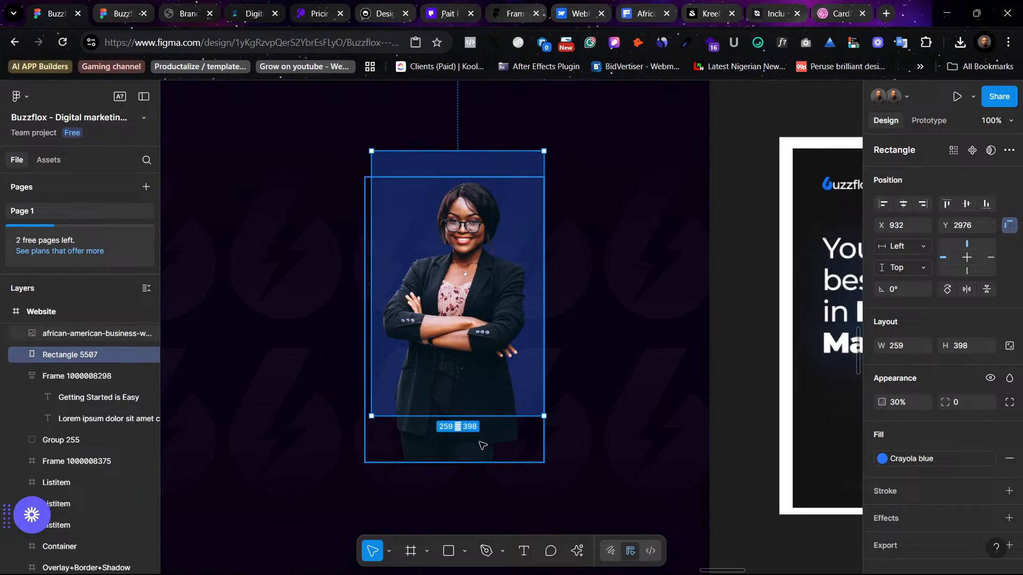
pyautogui.click(482, 445)
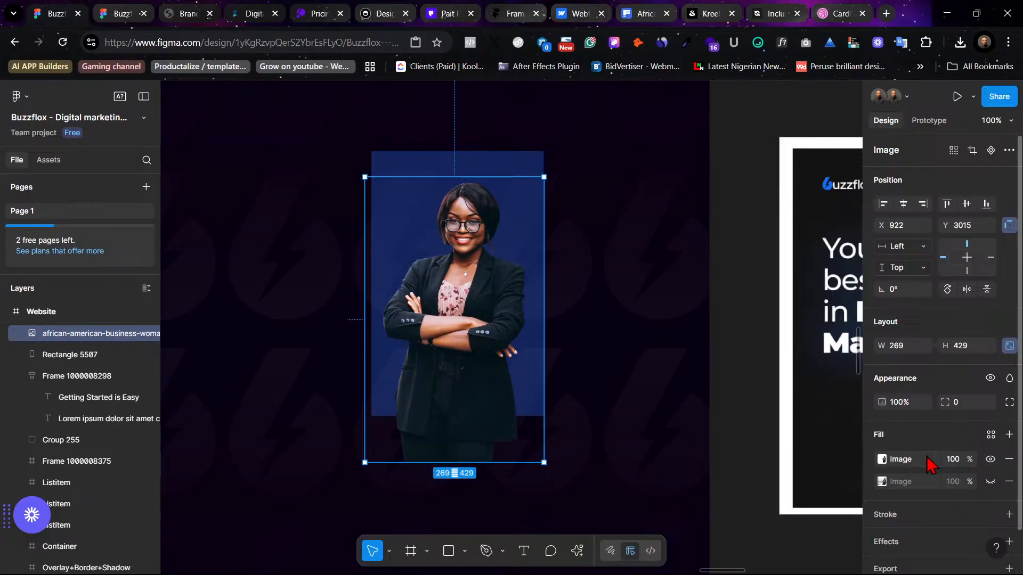
pyautogui.click(1009, 435)
pyautogui.click(881, 459)
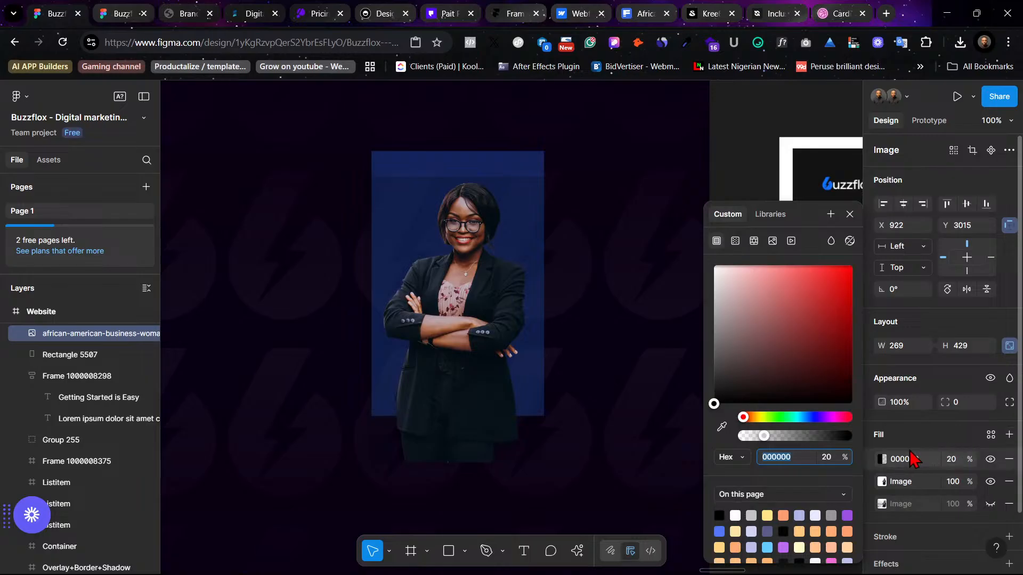
pyautogui.click(952, 461)
pyautogui.write('100')
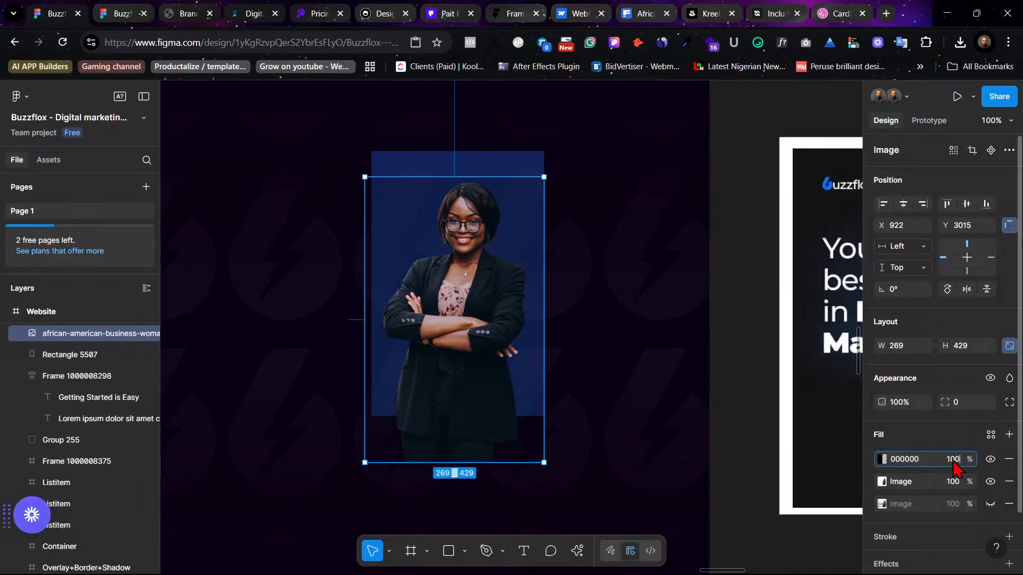
pyautogui.press('Return')
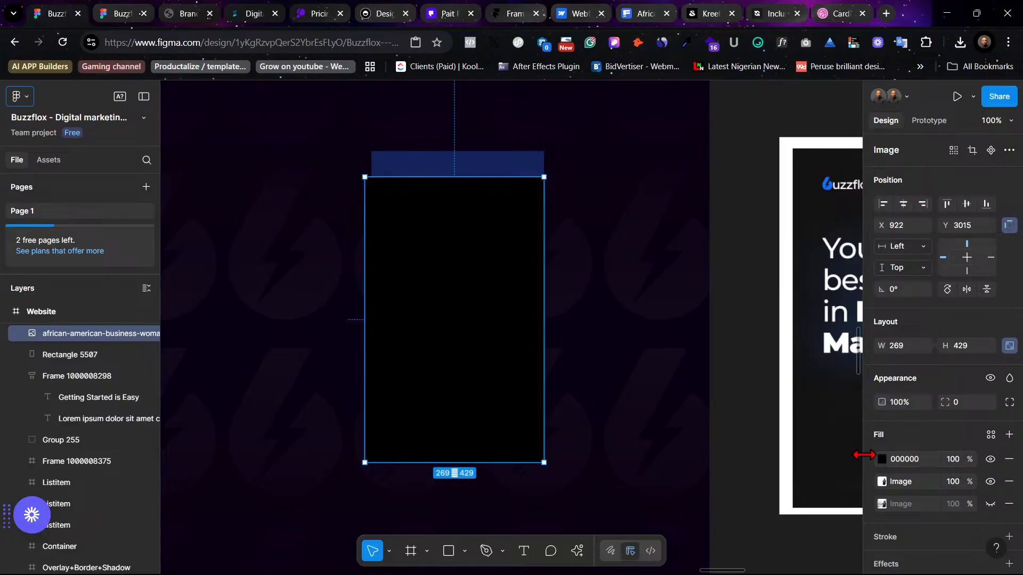
# Step: Recolour the photo's new overlay fill to 0B0316 by sampling the dark page background
pyautogui.click(880, 460)
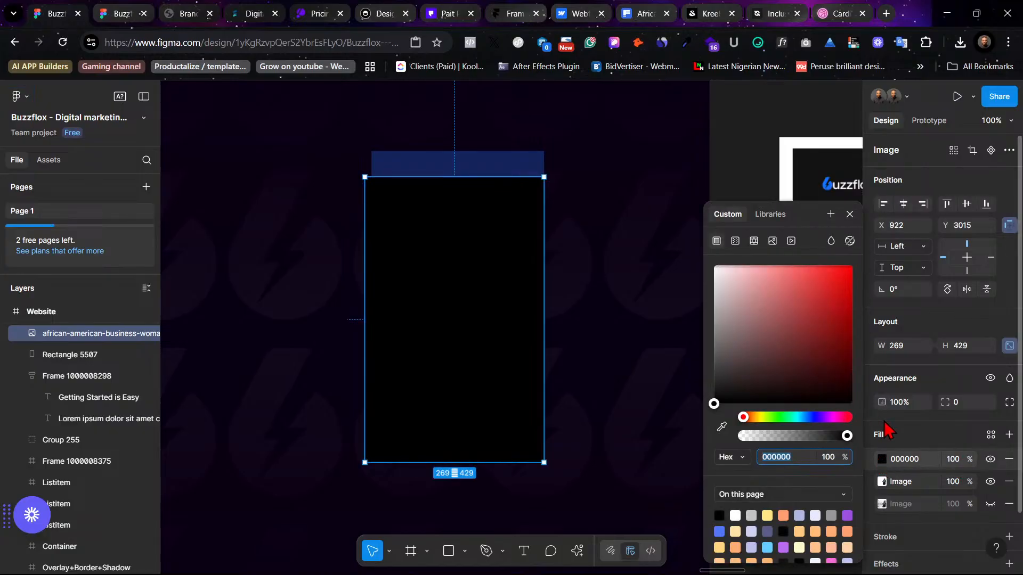
pyautogui.click(882, 460)
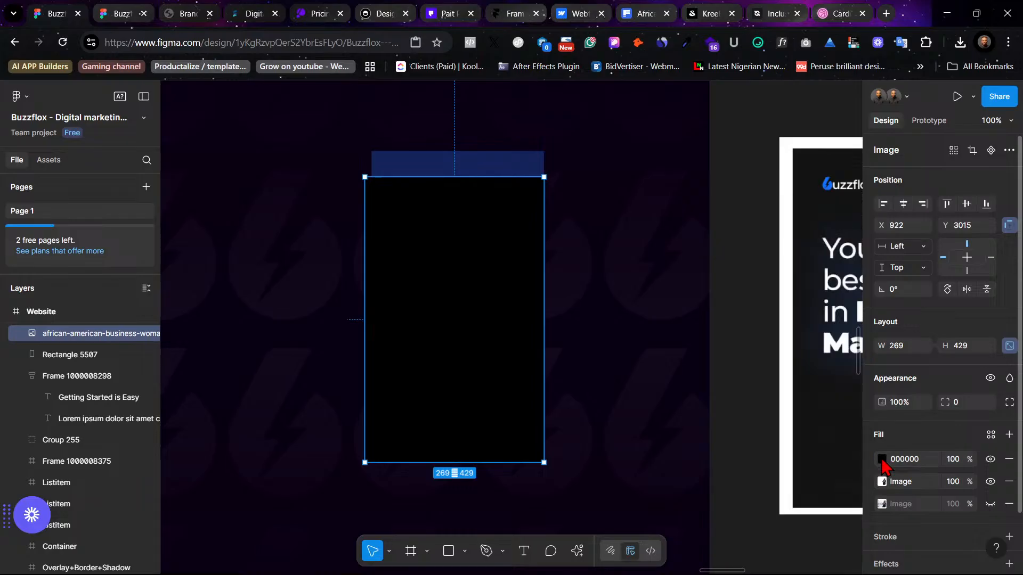
pyautogui.click(881, 460)
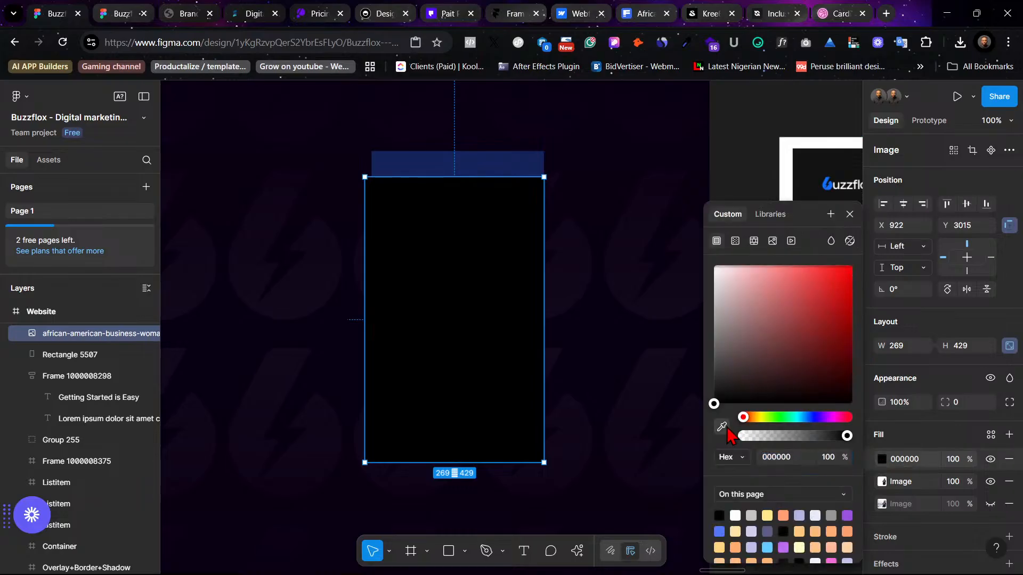
pyautogui.click(721, 427)
pyautogui.click(307, 500)
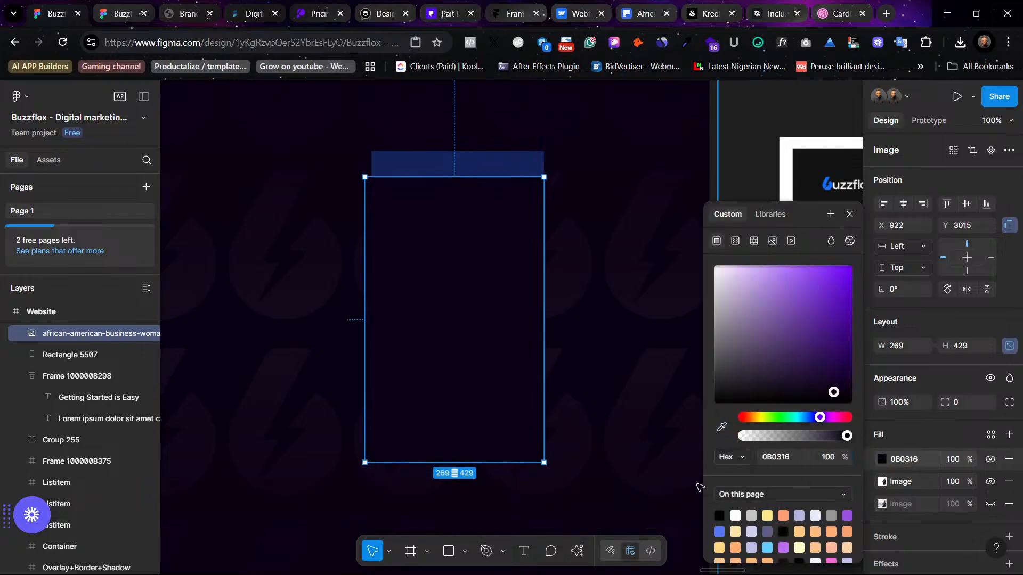
# Step: Make the photo's overlay fill a linear gradient with its transparent stop at 39% and its opaque stop at 91%
pyautogui.click(735, 242)
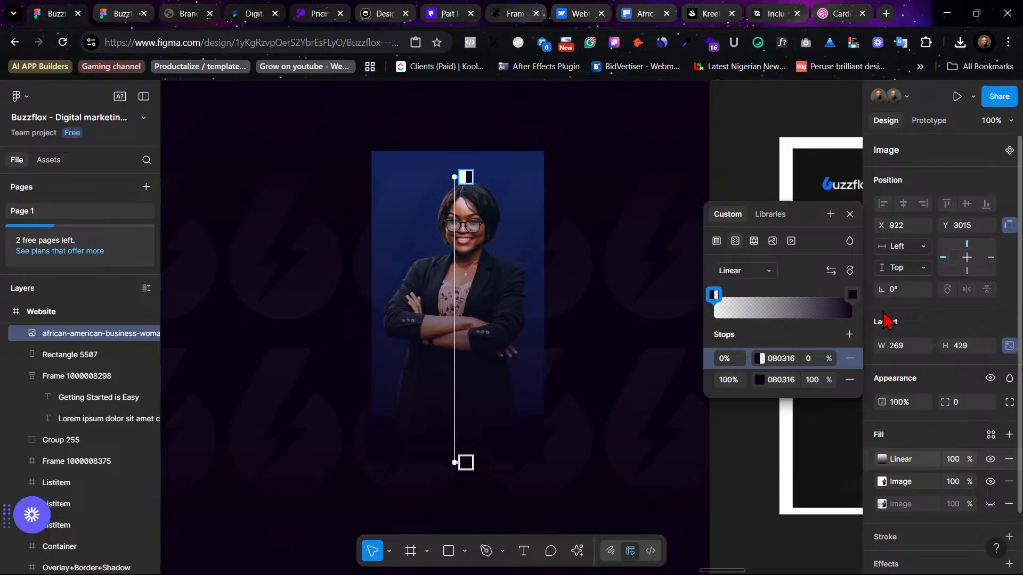
pyautogui.moveTo(852, 294); pyautogui.dragTo(829, 296)
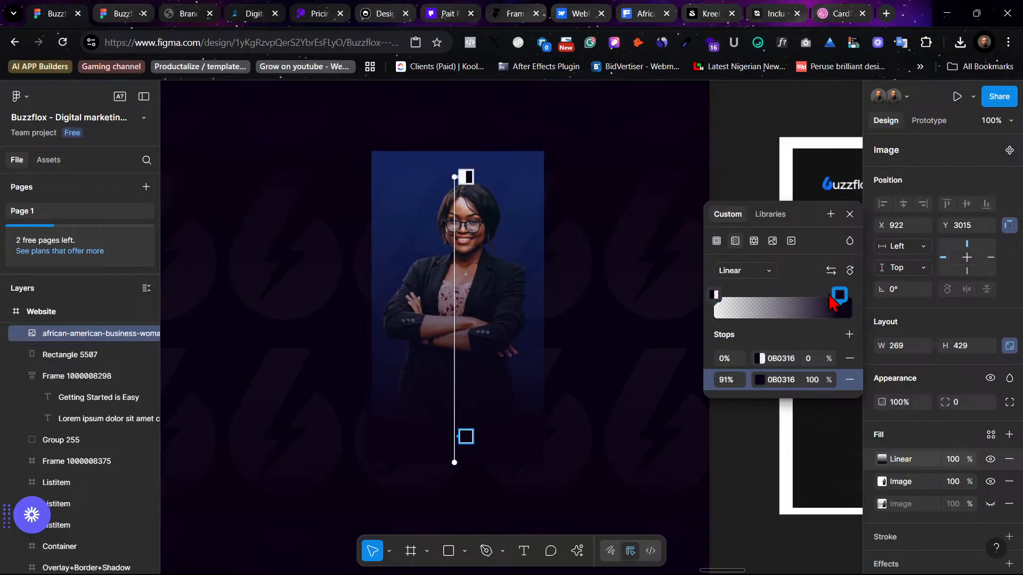
pyautogui.moveTo(717, 295); pyautogui.dragTo(771, 299)
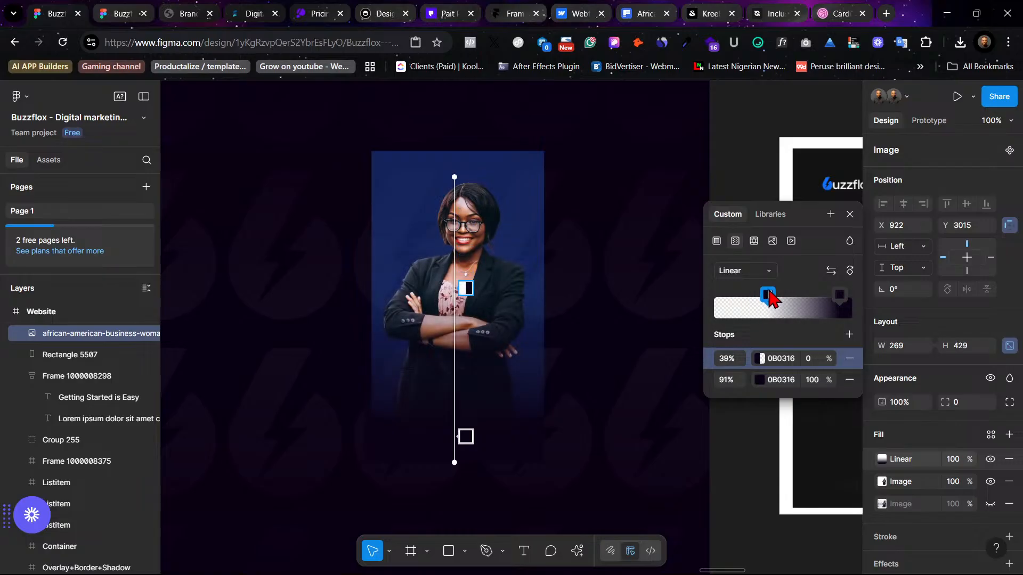
pyautogui.click(641, 218)
pyautogui.click(641, 219)
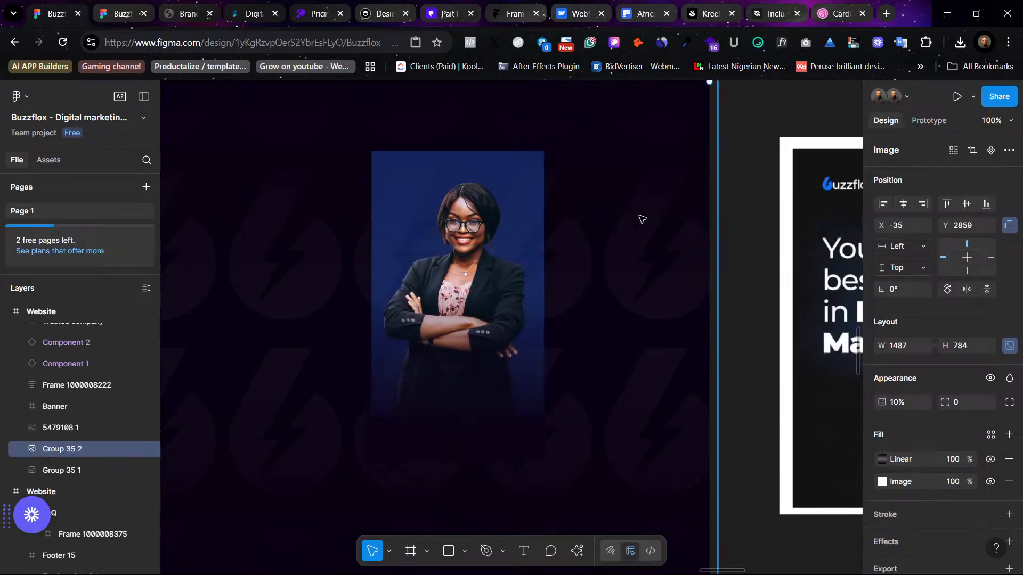
# Step: Group the woman's photo with the blue rectangle behind it
pyautogui.hotkey('shift', '2')
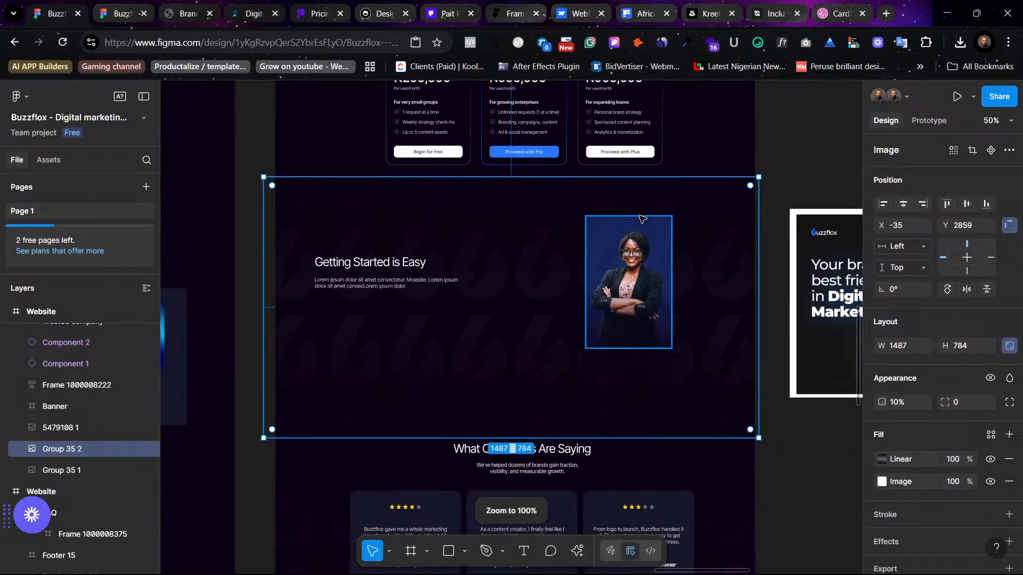
pyautogui.click(653, 317)
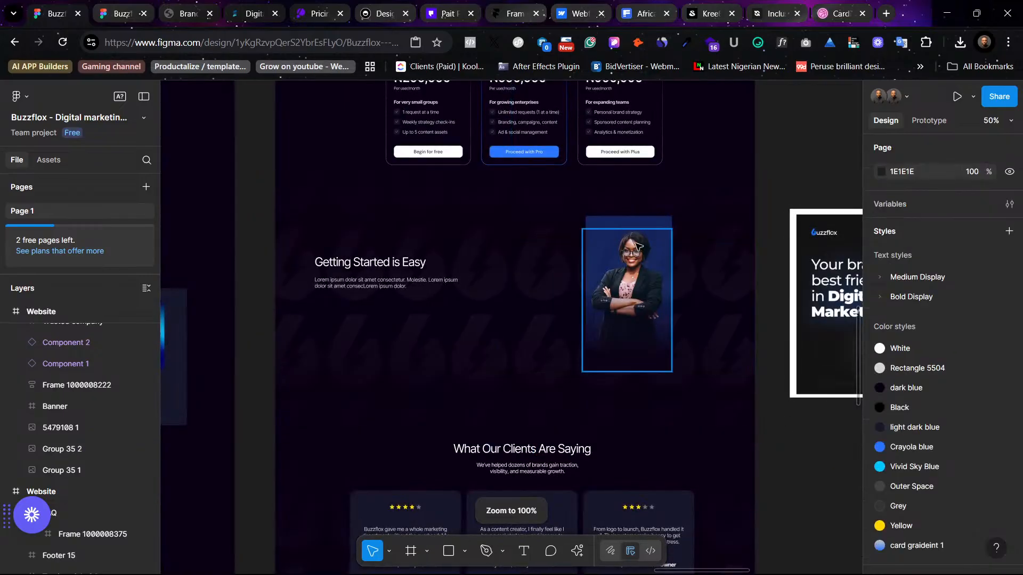
pyautogui.click(657, 221)
pyautogui.keyDown('shift'); pyautogui.click(656, 221); pyautogui.keyUp('shift')
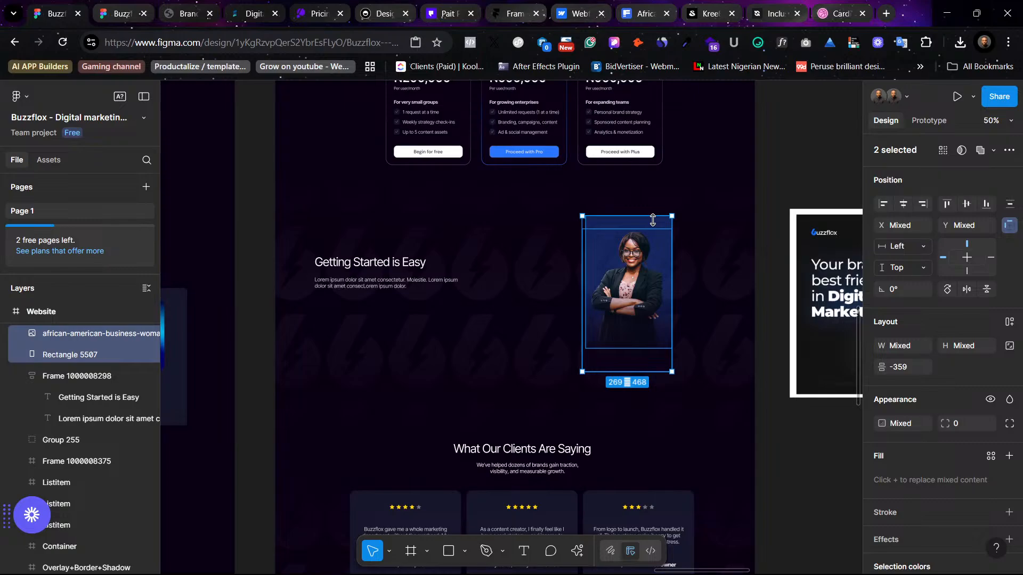
pyautogui.hotkey('ctrl', 'g')
# Step: Enlarge the grouped photo and rectangle proportionally to 1.25x with the Scale tool, making it about 336 wide
pyautogui.moveTo(671, 320); pyautogui.dragTo(689, 318)
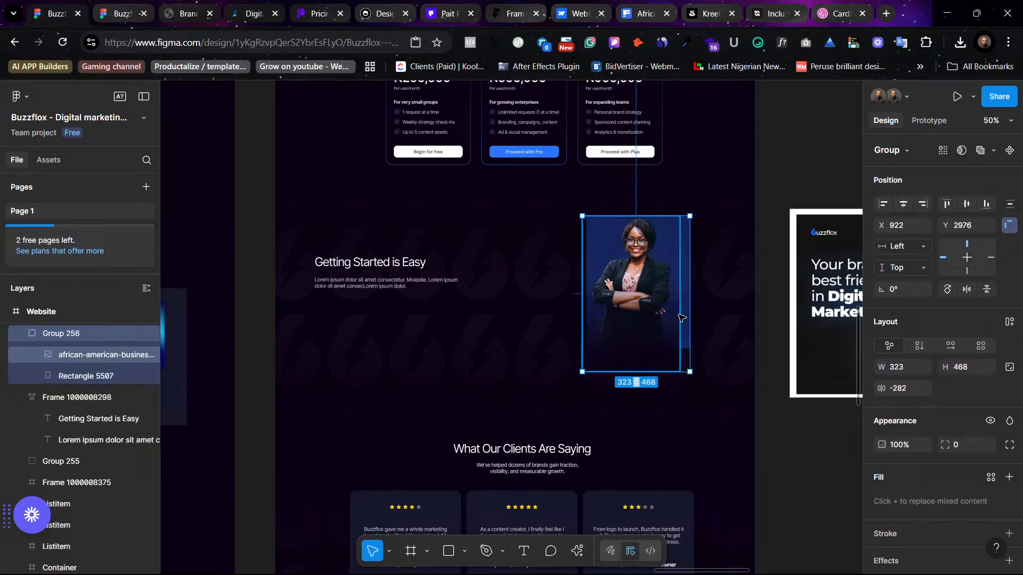
pyautogui.hotkey('ctrl', 'z')
pyautogui.press('k')
pyautogui.hotkey('ctrl', 'z')
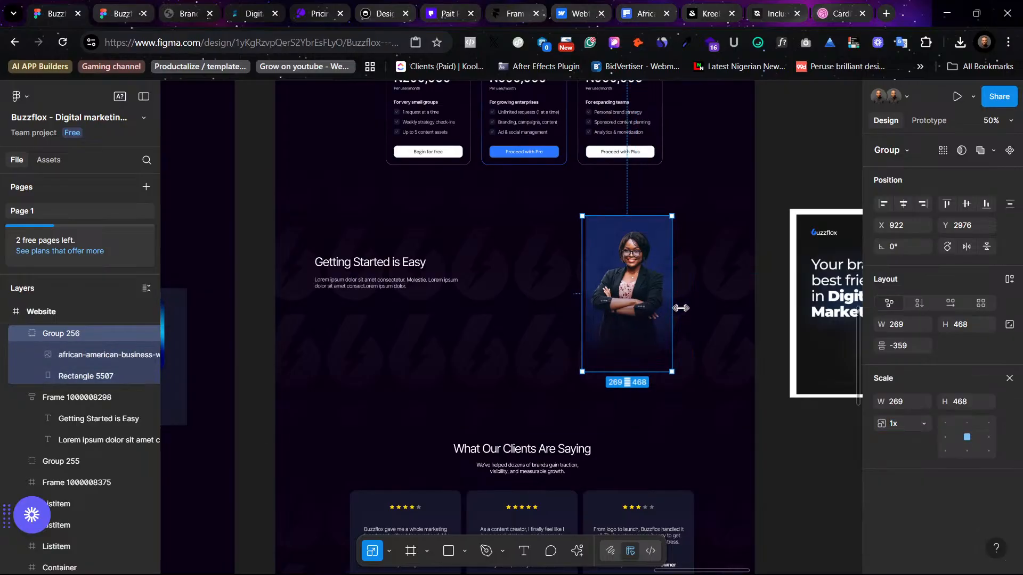
pyautogui.moveTo(681, 308); pyautogui.dragTo(661, 313)
pyautogui.hscroll(2, 741, 184)
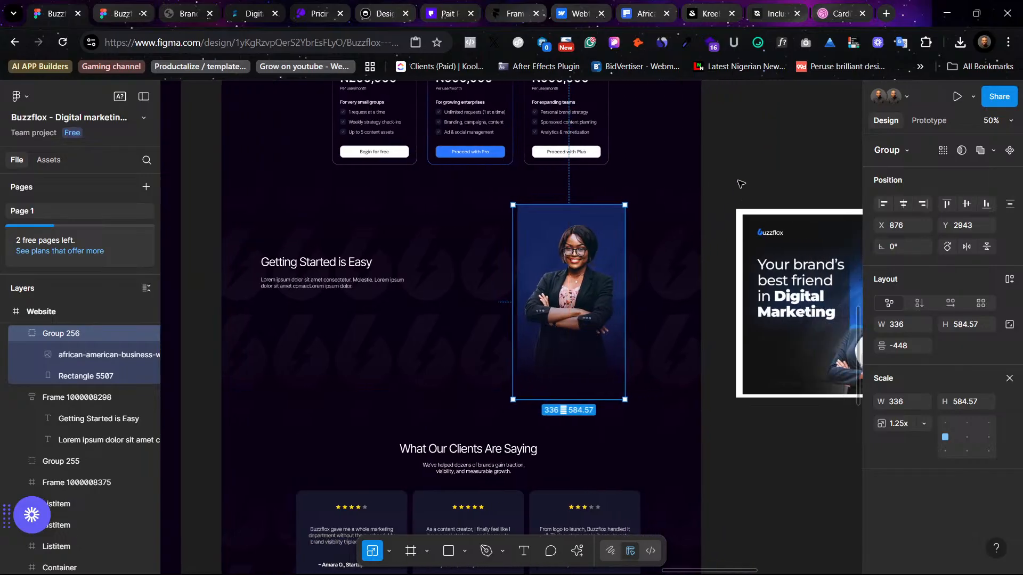
pyautogui.click(740, 183)
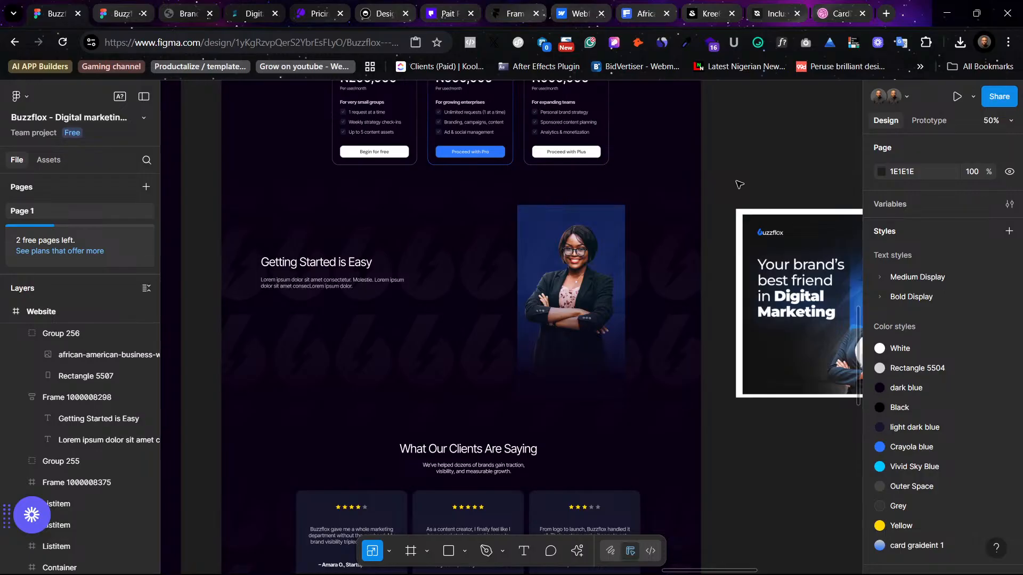
# Step: Narrow the lorem ipsum paragraph under the Getting Started is Easy heading to about 373 wide, and select the heading
pyautogui.scroll(7, 740, 184)
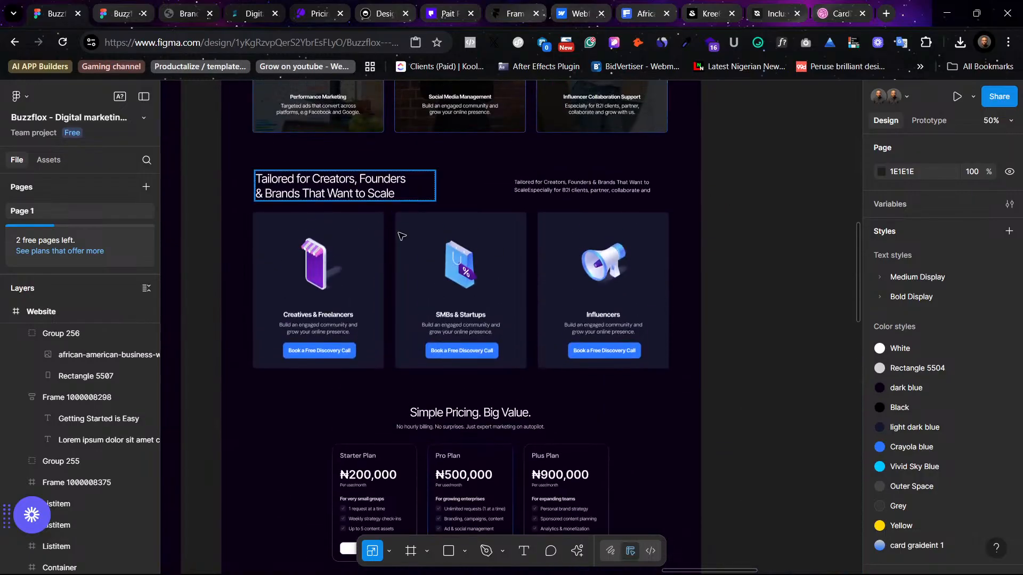
pyautogui.scroll(1, 402, 235)
pyautogui.scroll(-4, 404, 192)
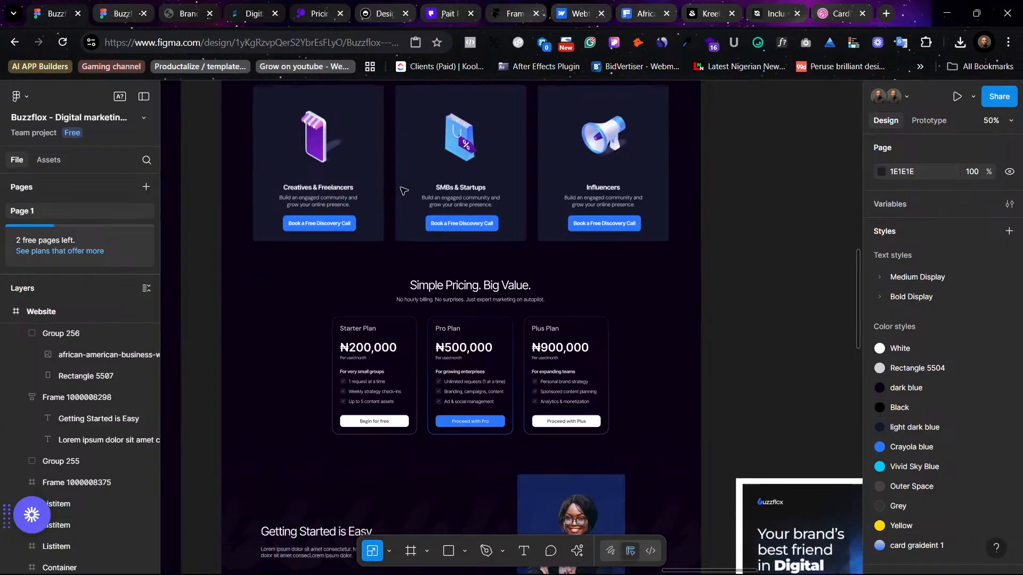
pyautogui.scroll(-3, 404, 192)
pyautogui.scroll(-2, 501, 301)
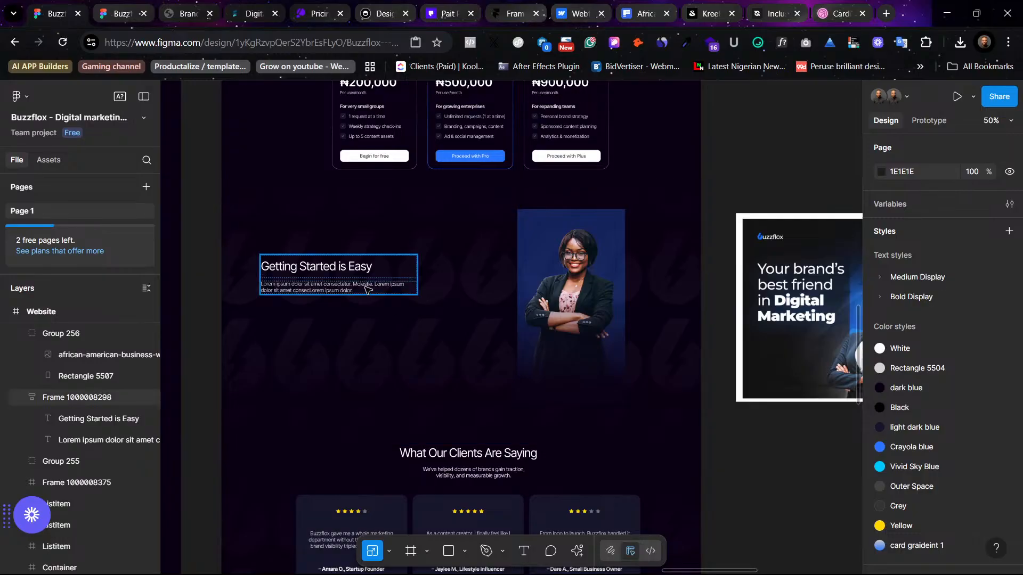
pyautogui.click(397, 288)
pyautogui.click(399, 289)
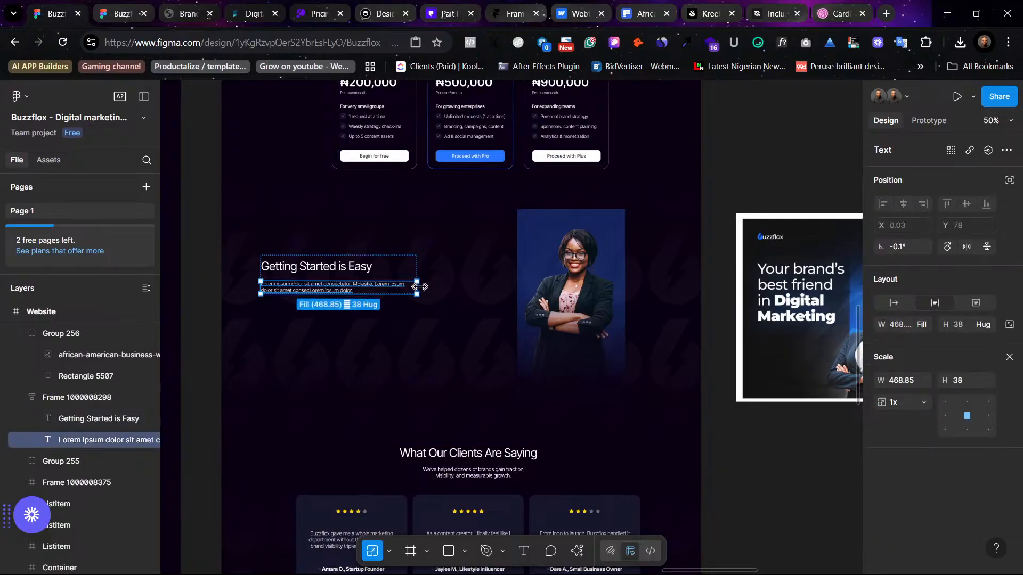
pyautogui.moveTo(416, 288); pyautogui.dragTo(401, 289)
pyautogui.press('v')
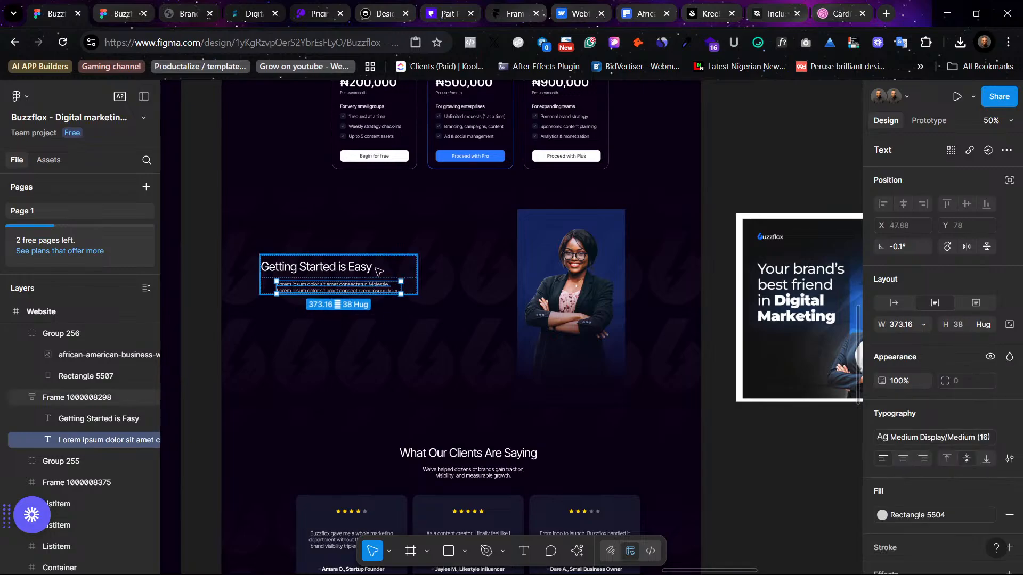
pyautogui.click(397, 267)
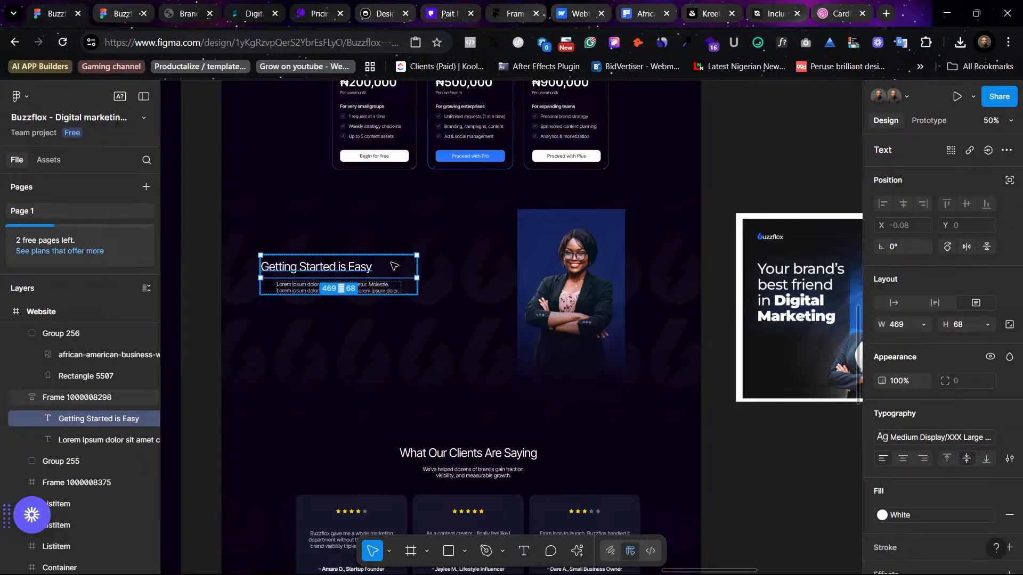
# Step: Remove auto layout from the Getting Started text frame and move the lorem ipsum paragraph to align with the heading's left edge, at about X 0, Y 68
pyautogui.click(393, 337)
pyautogui.click(330, 275)
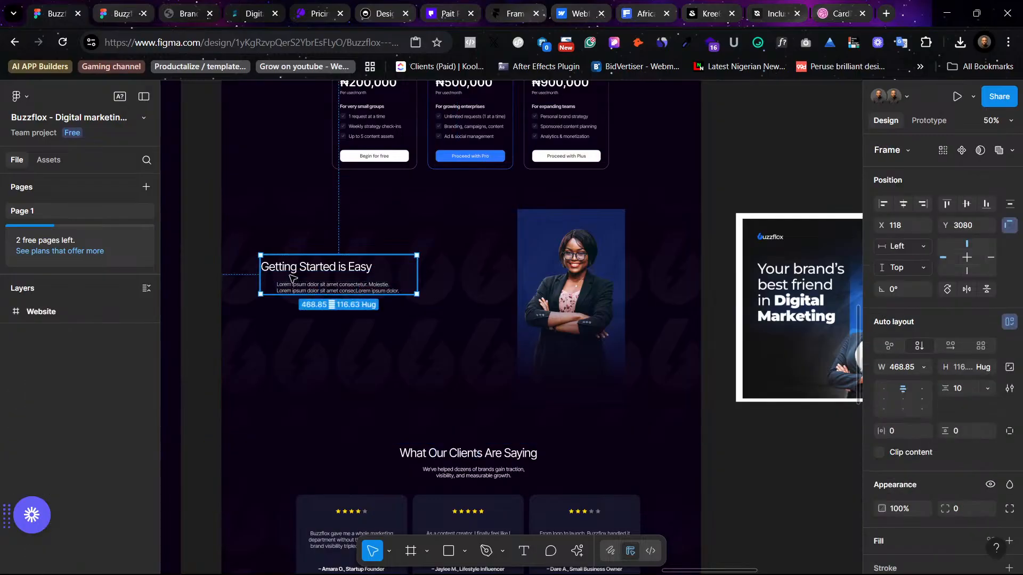
pyautogui.click(1009, 322)
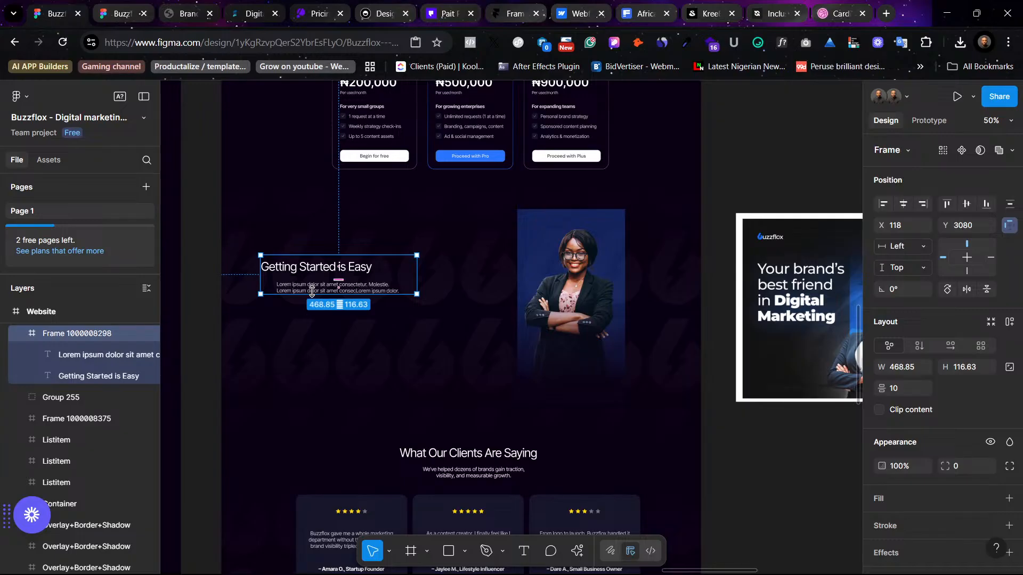
pyautogui.click(306, 288)
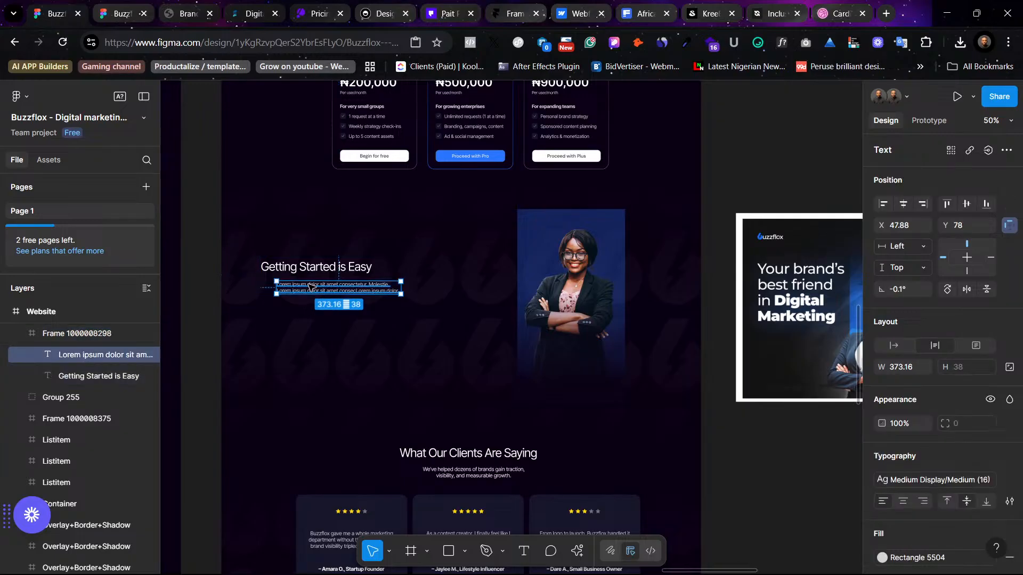
pyautogui.moveTo(302, 285); pyautogui.dragTo(297, 287)
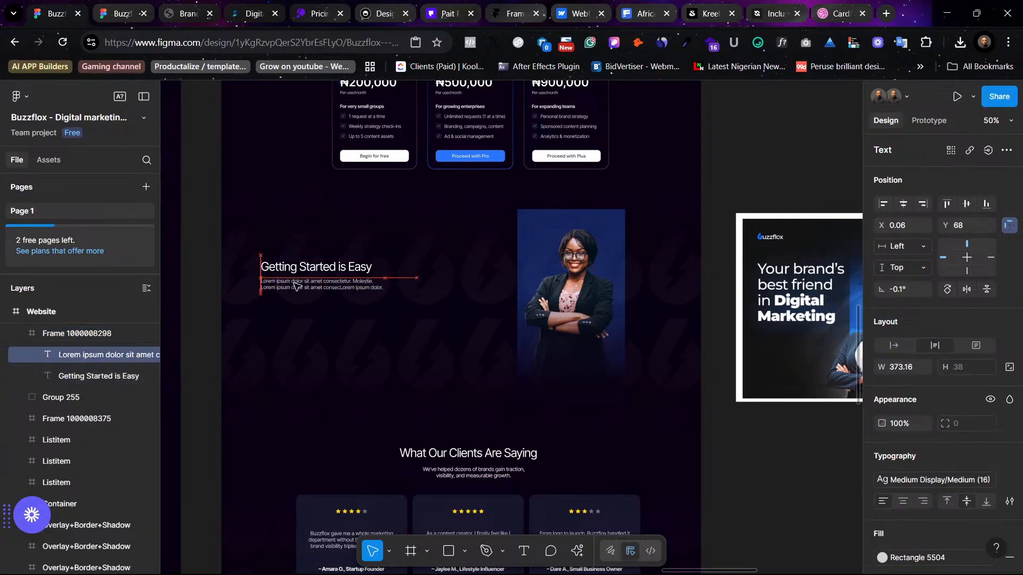
pyautogui.click(415, 331)
# Step: Move the frame holding the Getting Started heading and paragraph up to Y 3032
pyautogui.hscroll(-5, 313, 289)
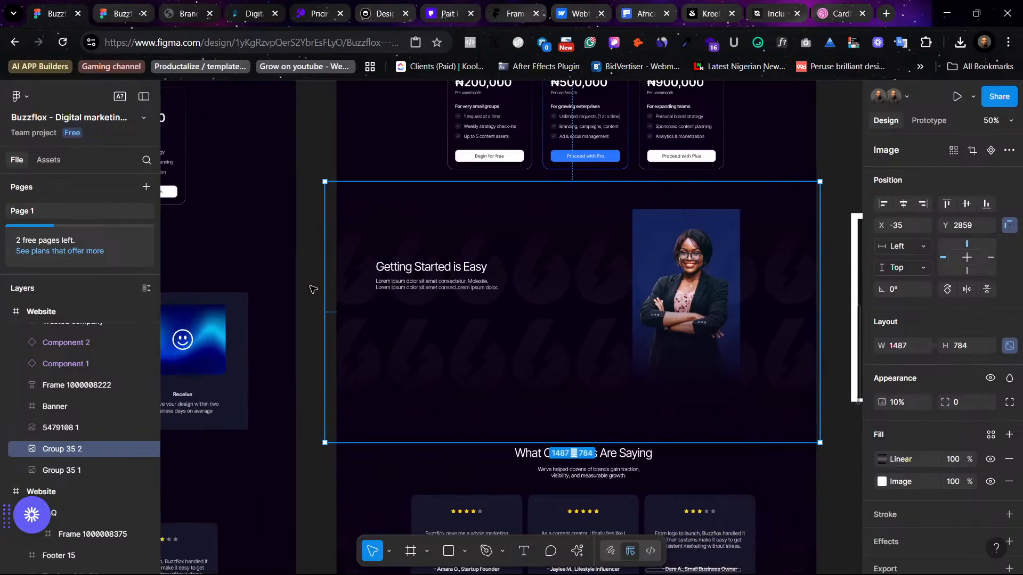
pyautogui.click(447, 275)
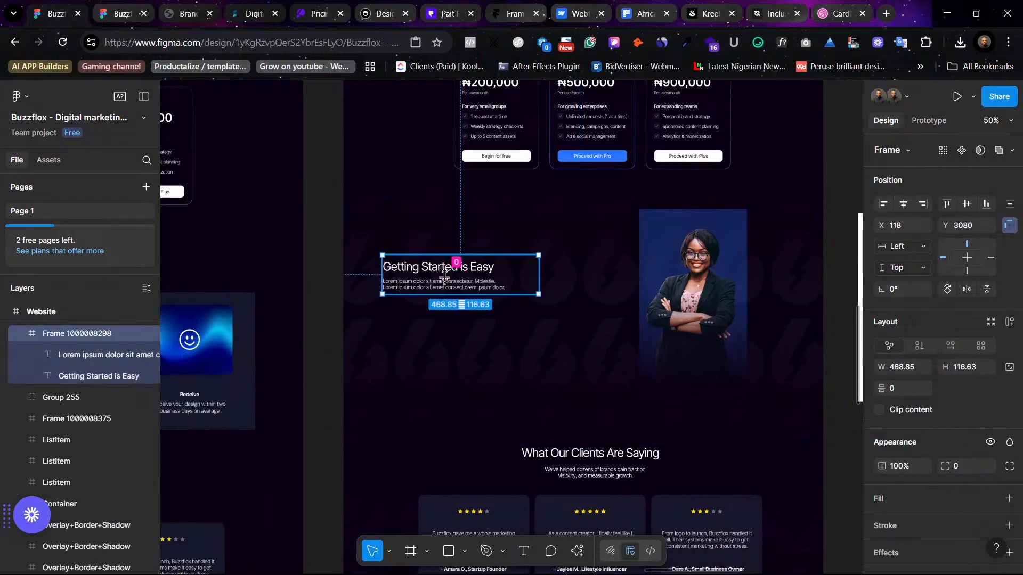
pyautogui.moveTo(414, 289); pyautogui.dragTo(413, 274)
pyautogui.scroll(-5, 479, 269)
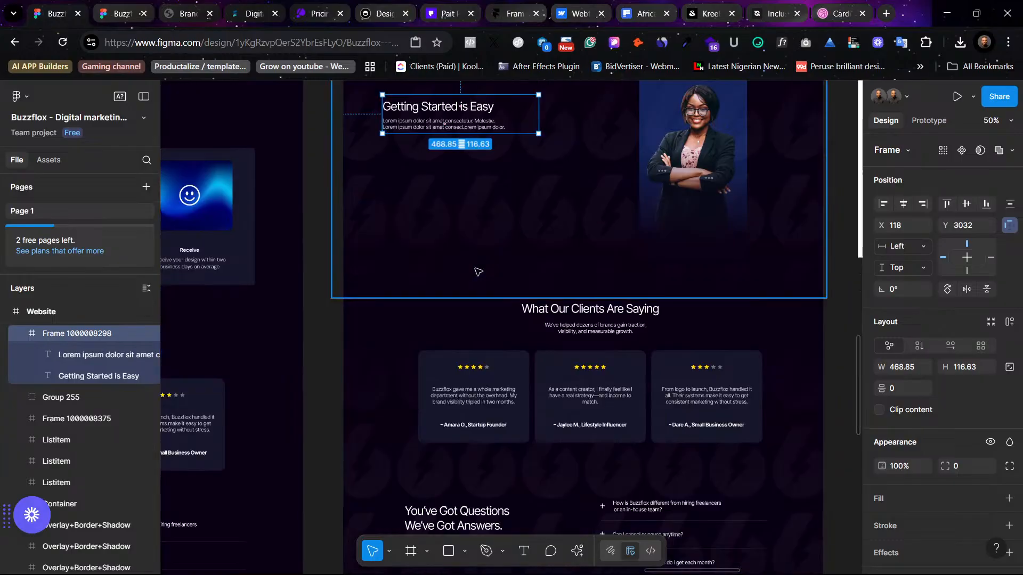
pyautogui.scroll(5, 484, 274)
pyautogui.scroll(-1, 484, 278)
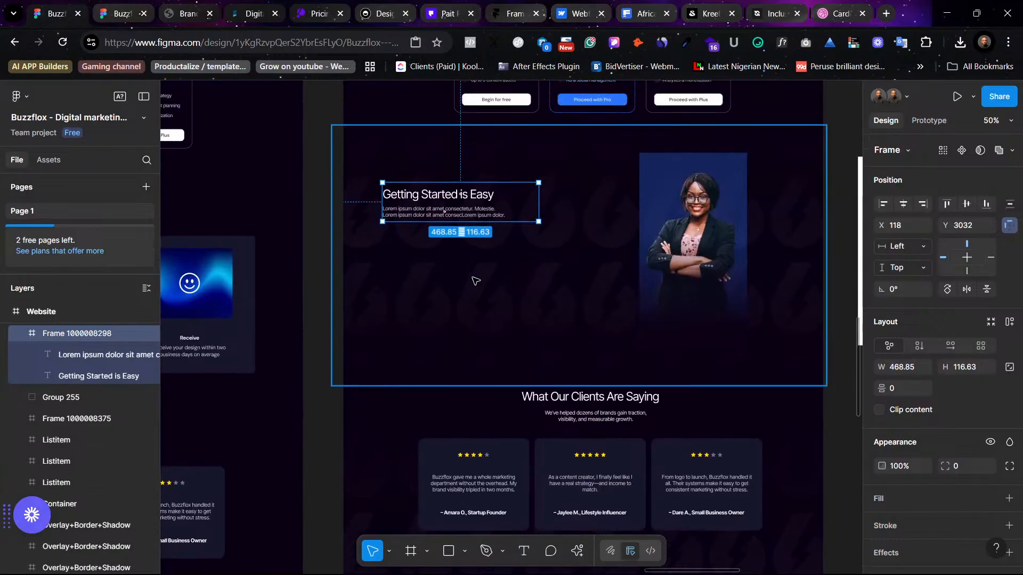
pyautogui.hscroll(-5, 475, 306)
pyautogui.hscroll(-2, 476, 308)
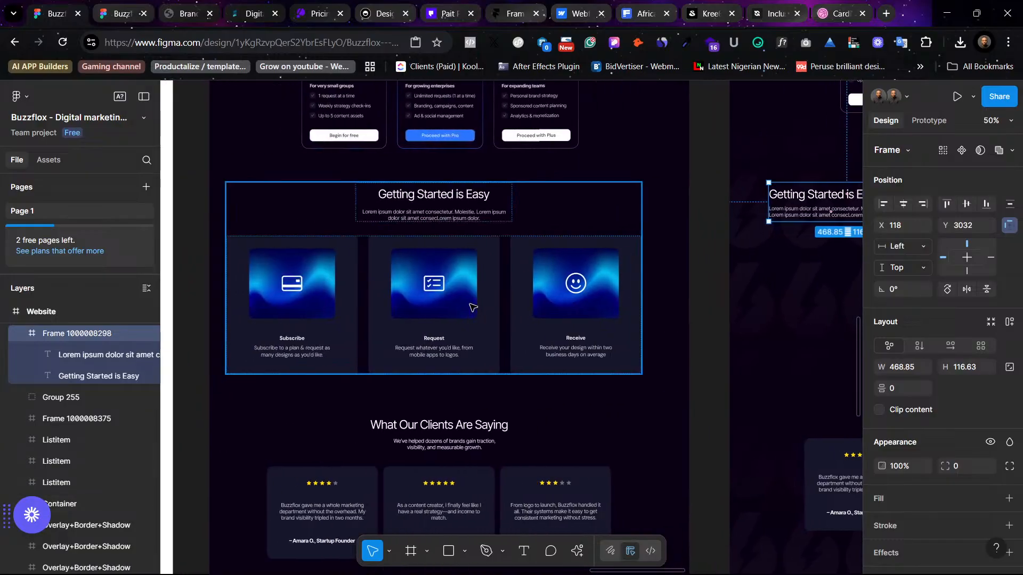
pyautogui.hscroll(7, 474, 307)
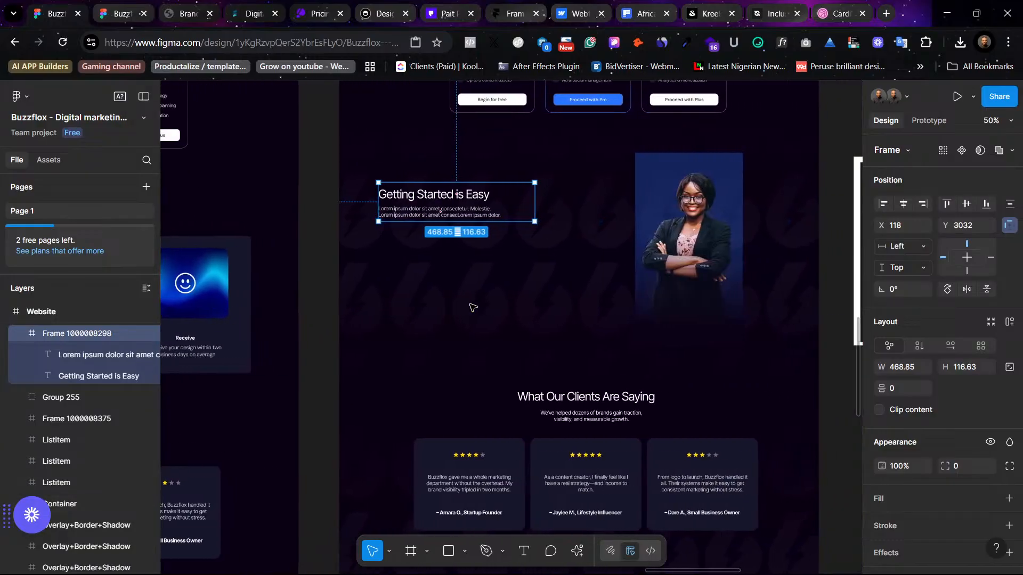
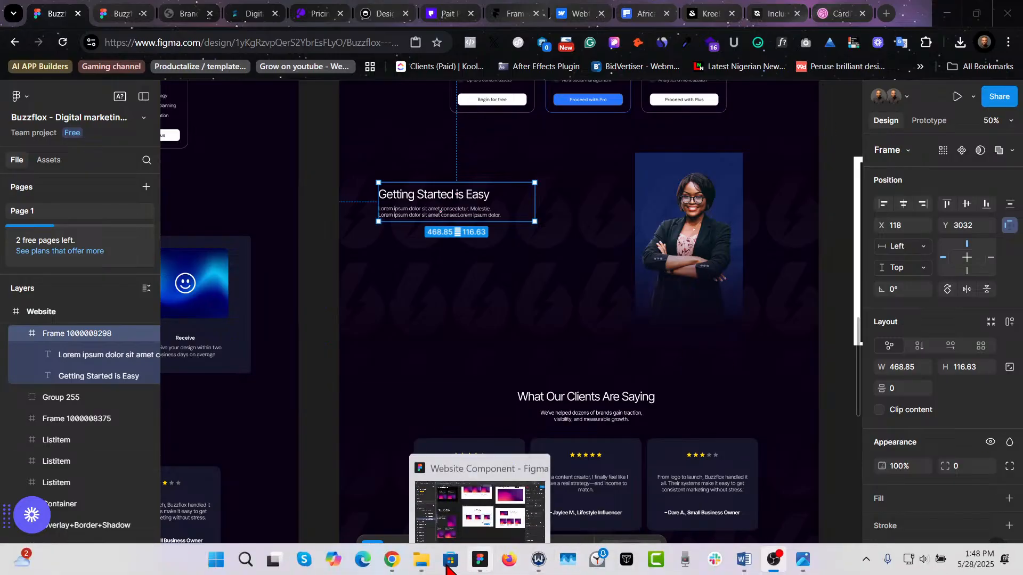
# Step: Return to the Buzzflox design window and examine the woman's photo group up close and within the whole page
pyautogui.click(397, 562)
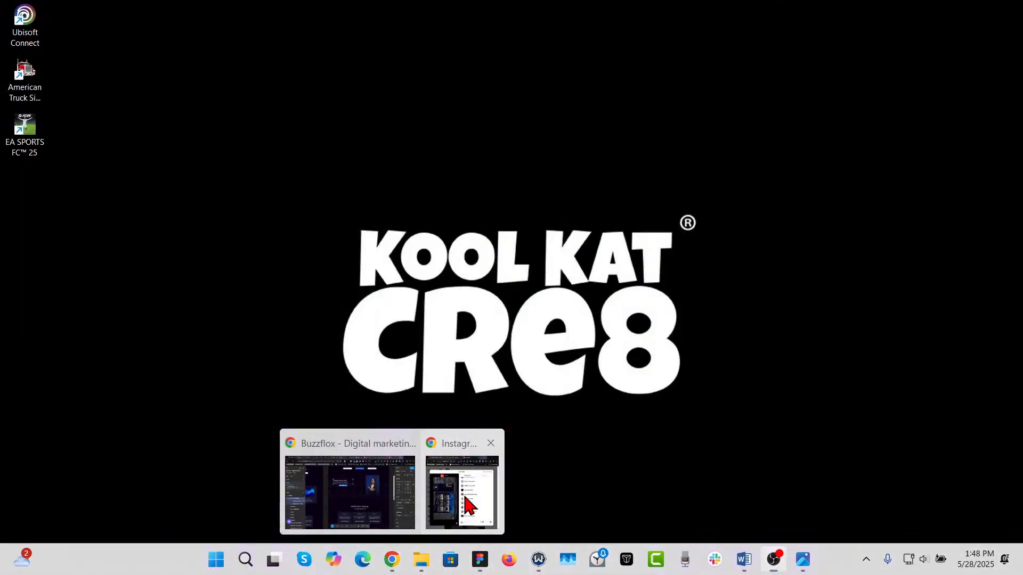
pyautogui.click(349, 490)
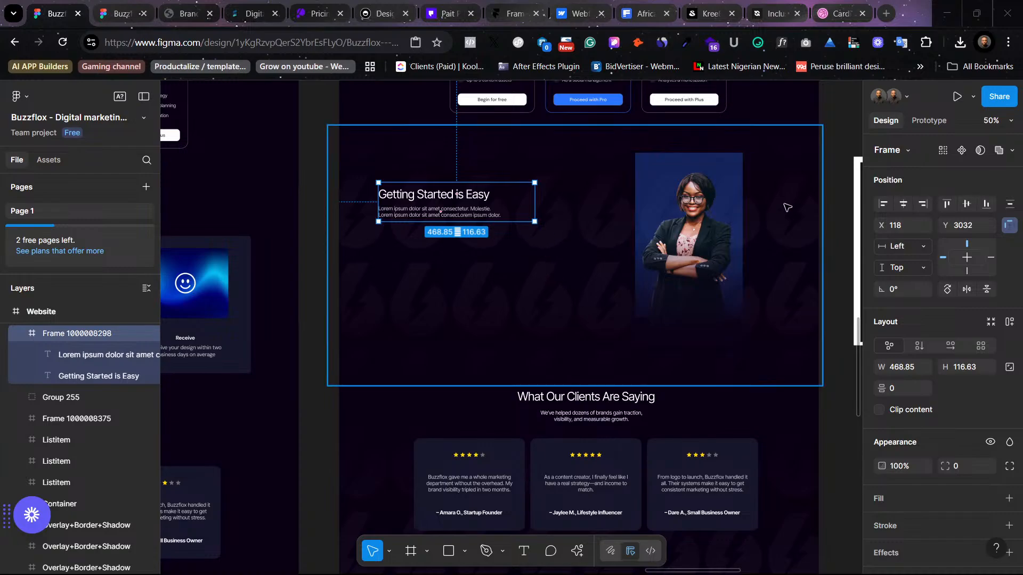
pyautogui.hscroll(3, 789, 208)
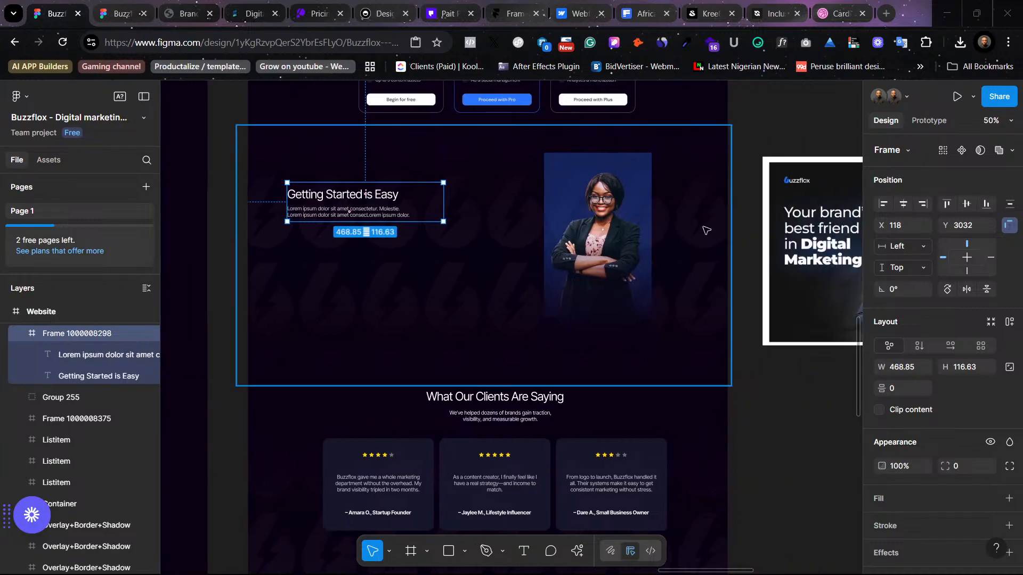
pyautogui.press('Escape')
pyautogui.click(613, 226)
pyautogui.hotkey('shift', '2')
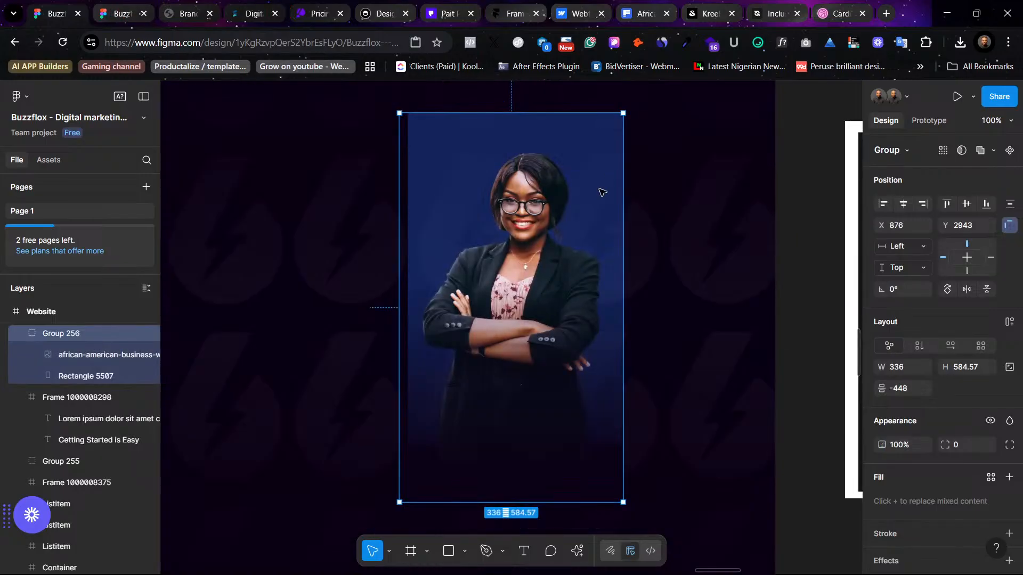
pyautogui.click(670, 221)
pyautogui.scroll(-5, 669, 221)
pyautogui.hscroll(-4, 666, 222)
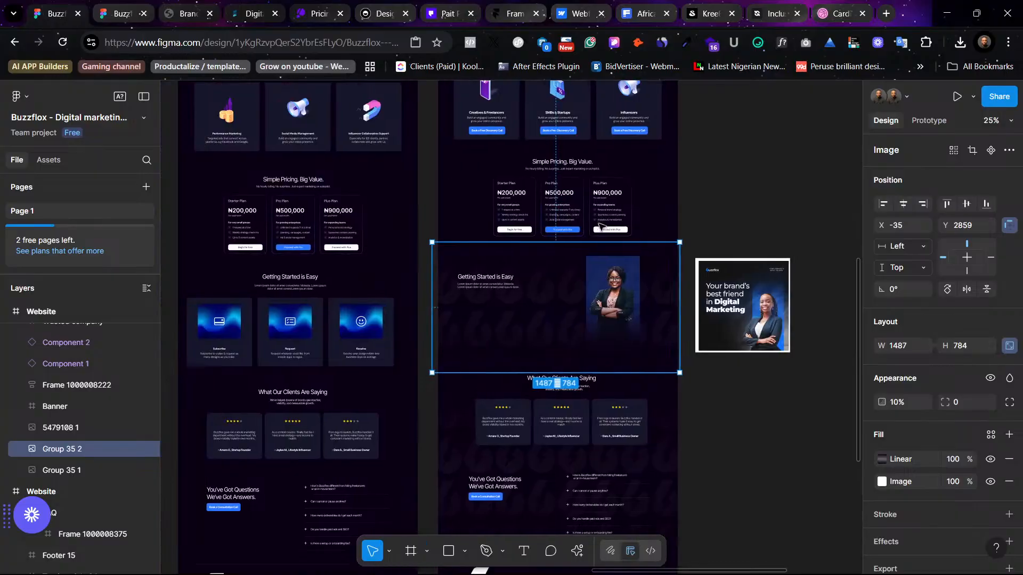
# Step: Compare the original Getting Started section's Subscribe, Request and Receive cards with the redesigned section's heading and paragraph
pyautogui.click(456, 337)
pyautogui.hotkey('shift', '2')
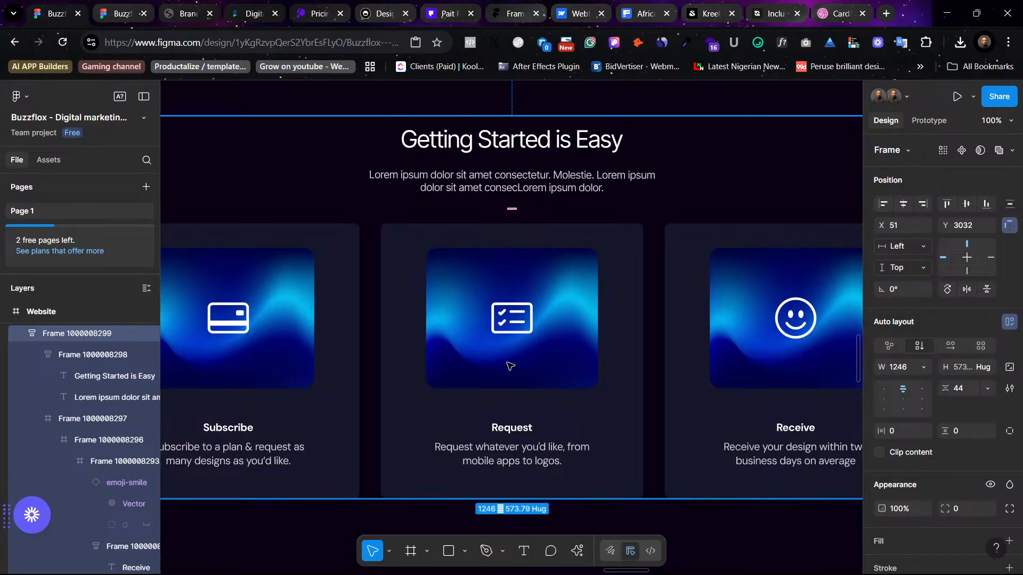
pyautogui.hscroll(1, 532, 347)
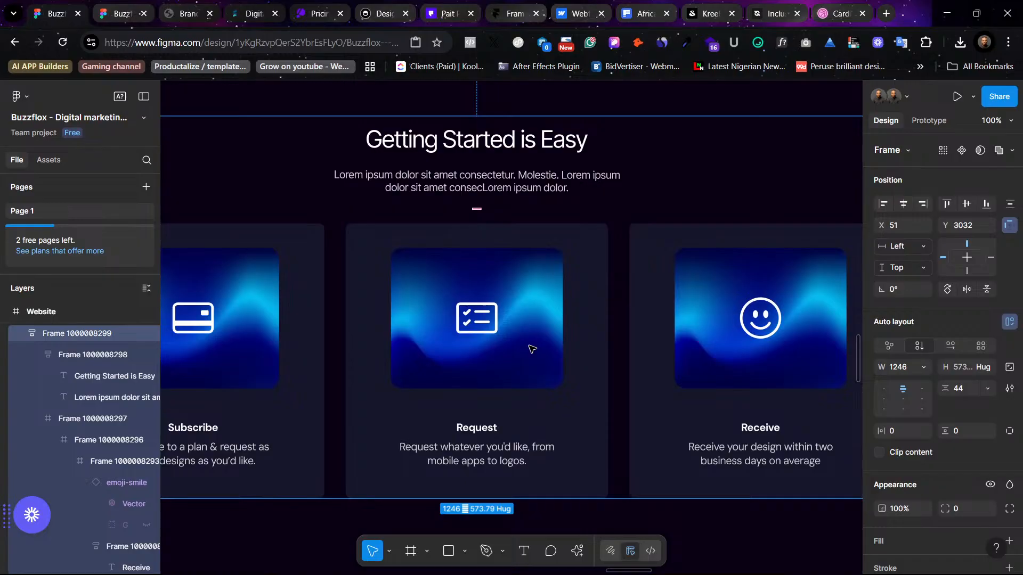
pyautogui.hscroll(10, 531, 349)
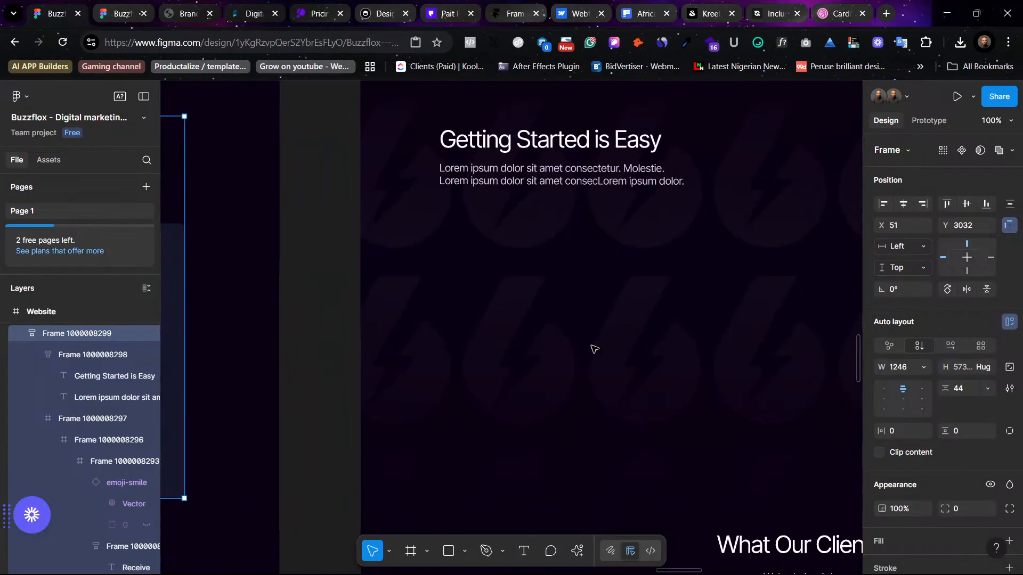
pyautogui.hscroll(10, 594, 349)
pyautogui.hscroll(-9, 588, 346)
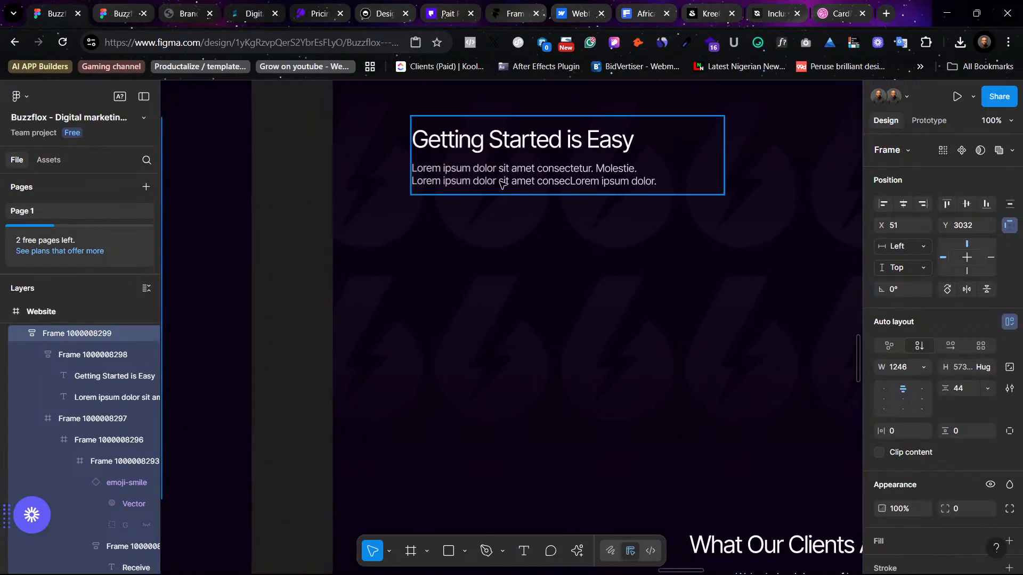
pyautogui.click(503, 182)
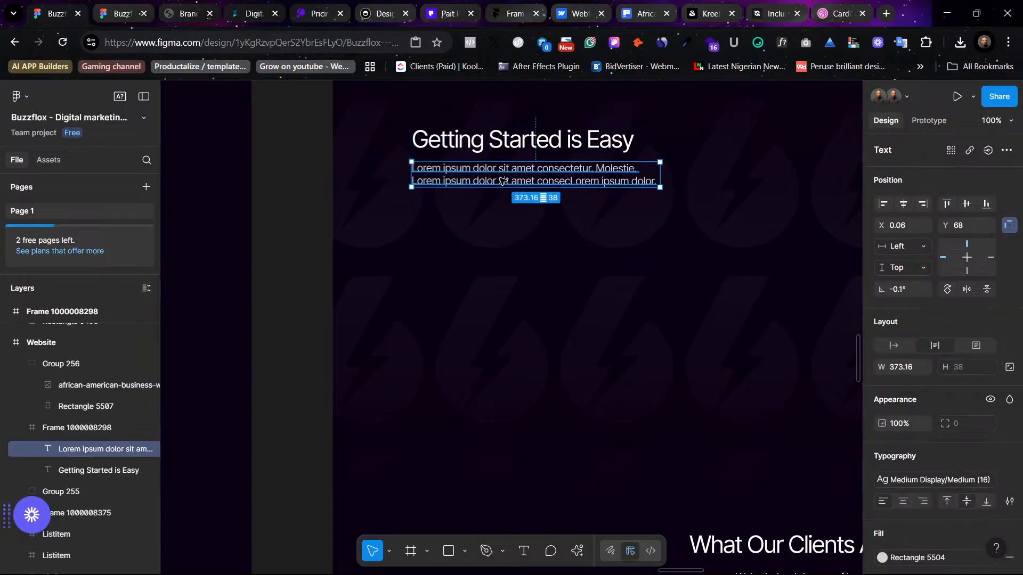
pyautogui.click(589, 315)
pyautogui.hscroll(-10, 543, 265)
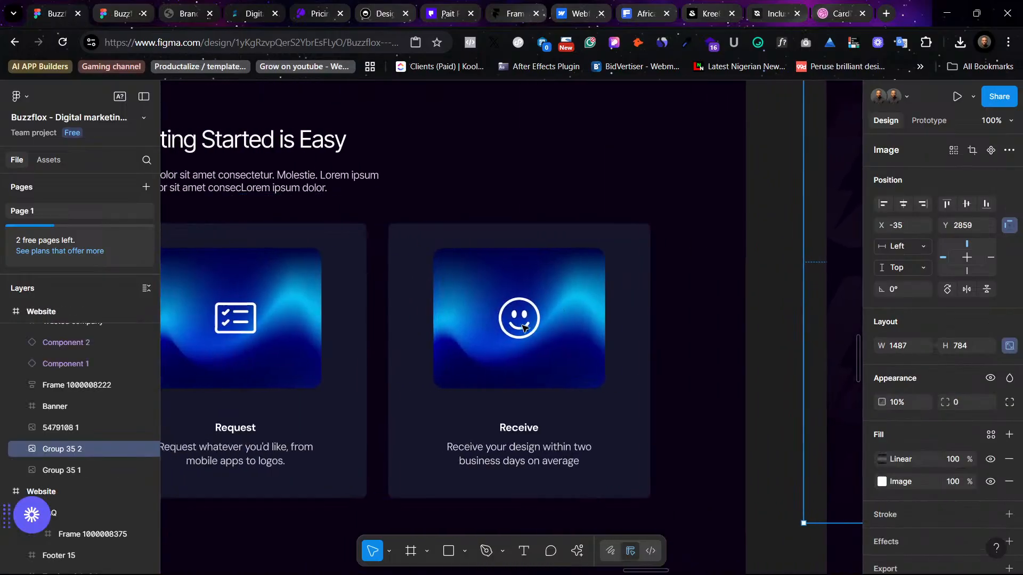
# Step: Copy the FAQ question list from the original page and place it below the redesigned Getting Started paragraph at X 113, Y 3170
pyautogui.scroll(-10, 525, 328)
pyautogui.press('Escape')
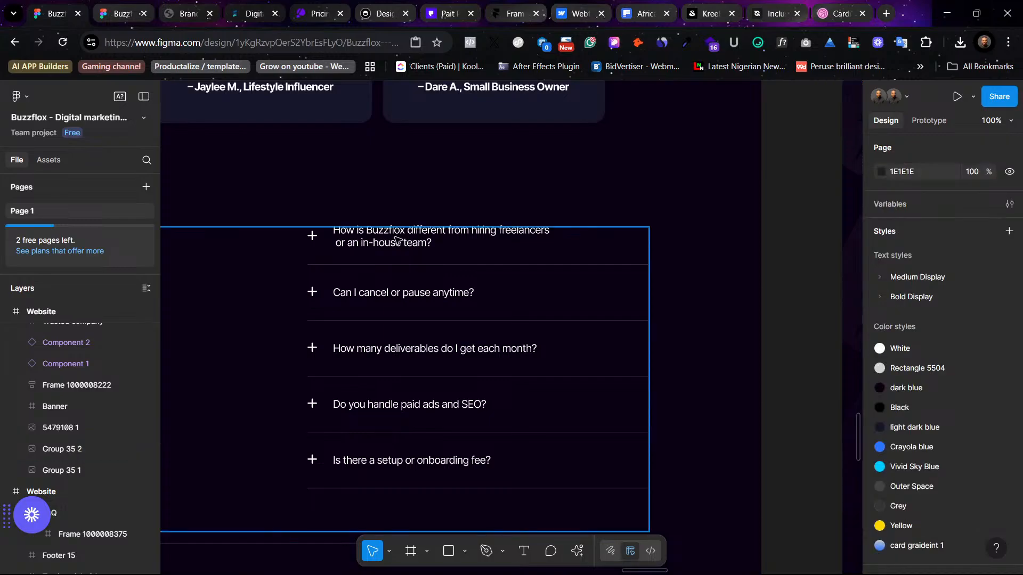
pyautogui.click(397, 239)
pyautogui.moveTo(394, 243); pyautogui.dragTo(839, 180)
pyautogui.hscroll(4, 715, 324)
pyautogui.scroll(4, 618, 309)
pyautogui.hscroll(4, 618, 309)
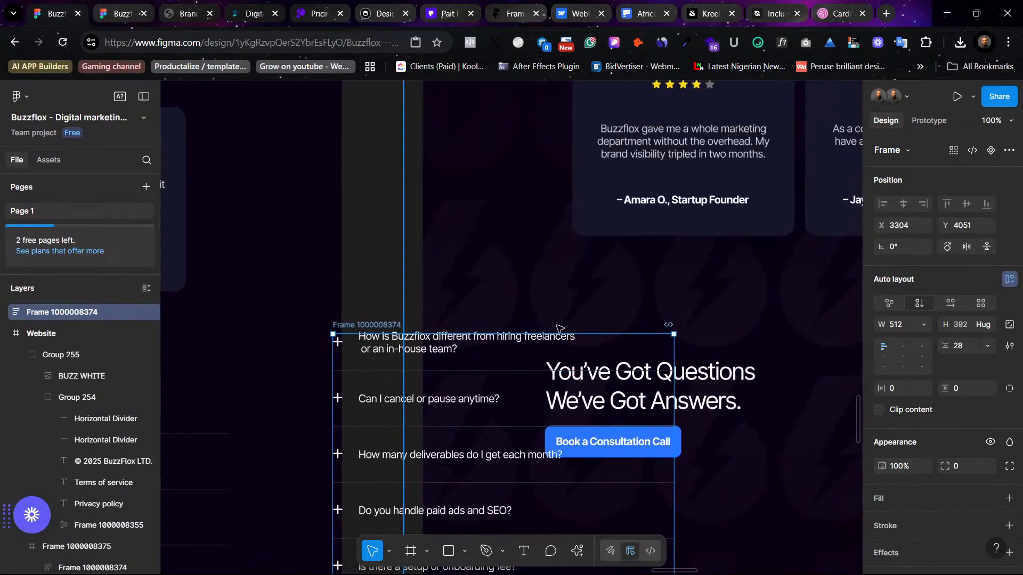
pyautogui.moveTo(376, 413); pyautogui.dragTo(542, 259)
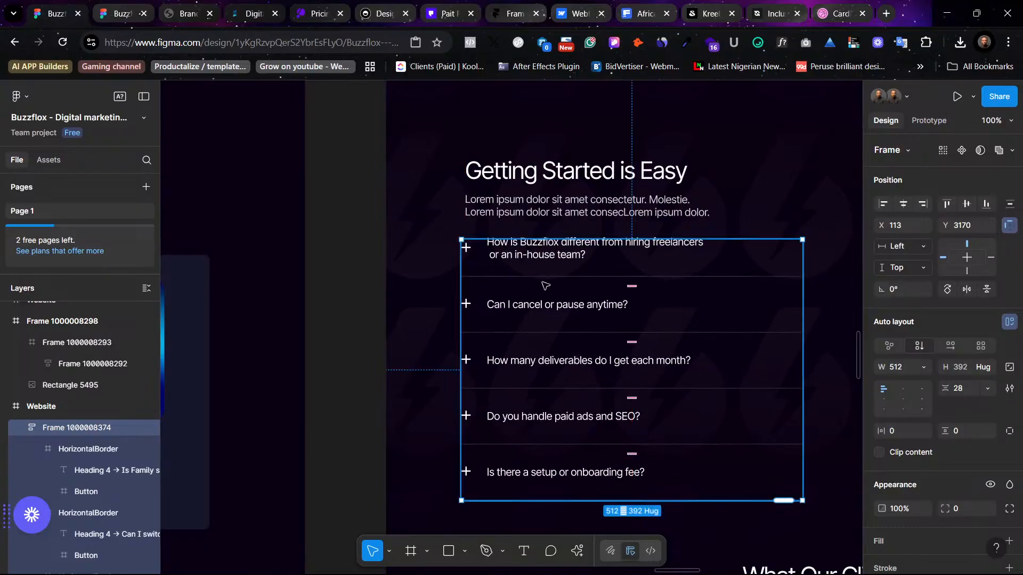
# Step: Delete the "Do you handle paid ads and SEO?" and "Is there a setup or onboarding fee?" rows from the copied list
pyautogui.click(535, 371)
pyautogui.keyDown('shift'); pyautogui.click(539, 426); pyautogui.keyUp('shift')
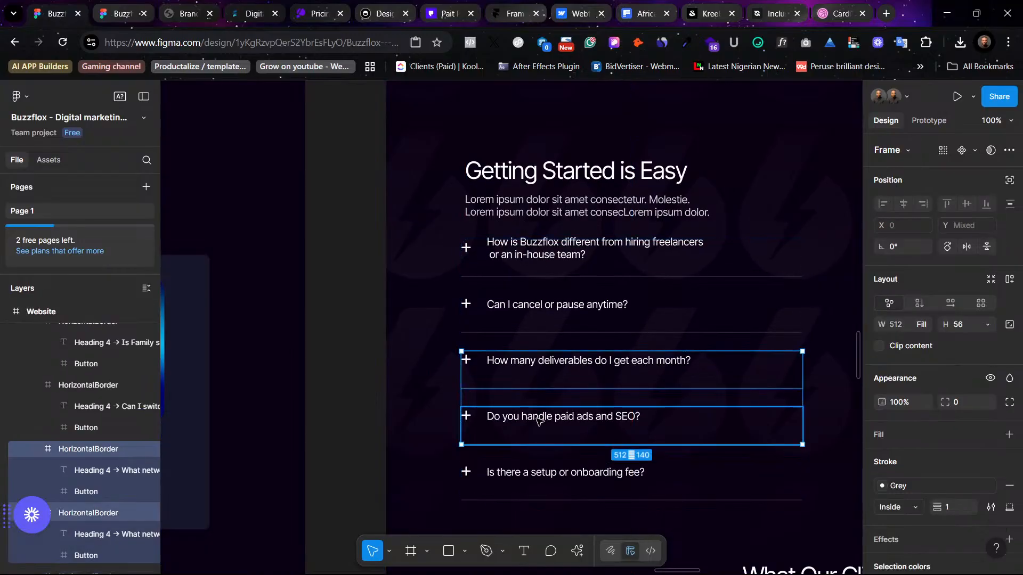
pyautogui.keyDown('shift'); pyautogui.click(542, 473); pyautogui.keyUp('shift')
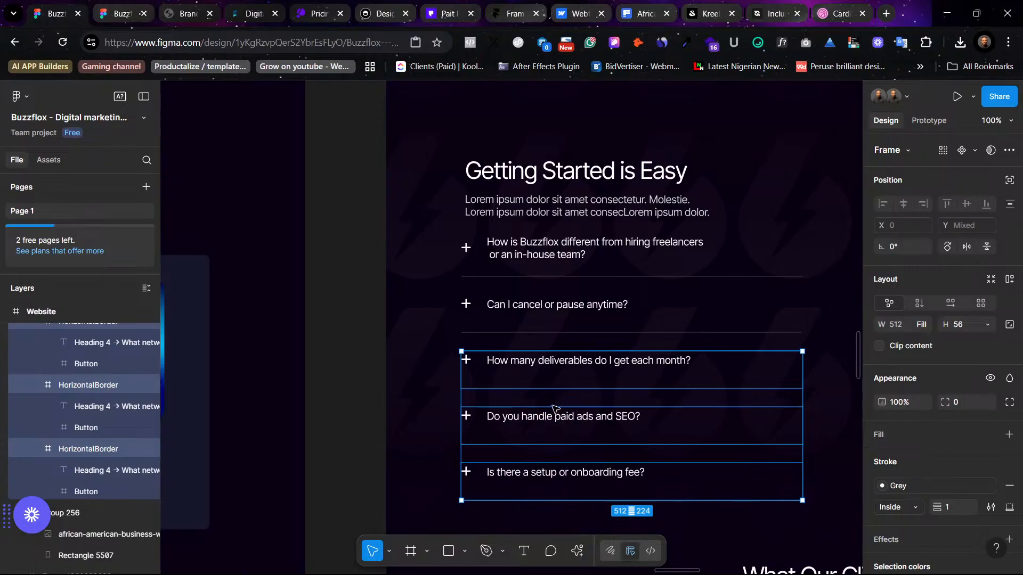
pyautogui.keyDown('shift'); pyautogui.click(554, 379); pyautogui.keyUp('shift')
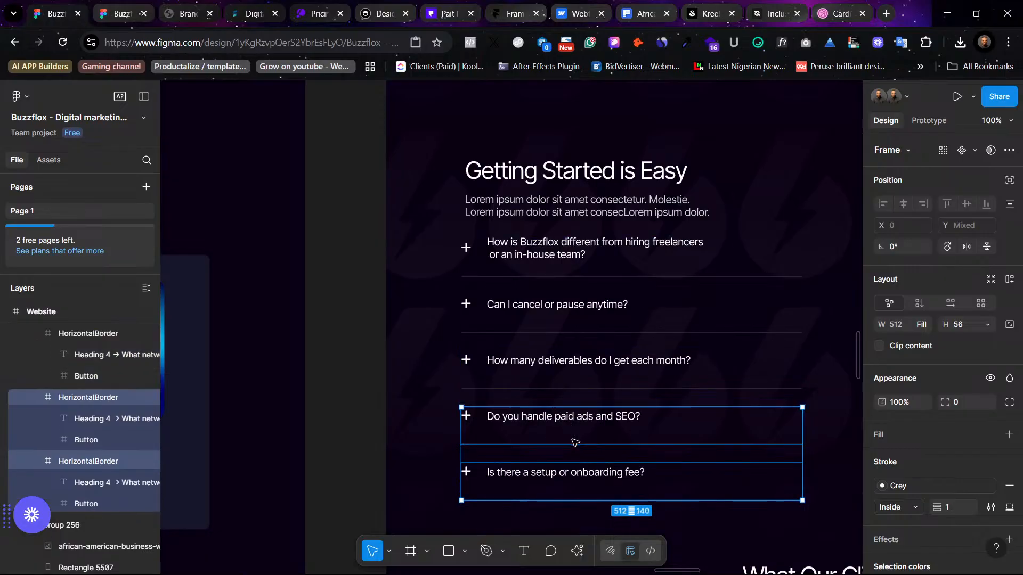
pyautogui.press('Delete')
pyautogui.hscroll(5, 573, 445)
pyautogui.click(501, 415)
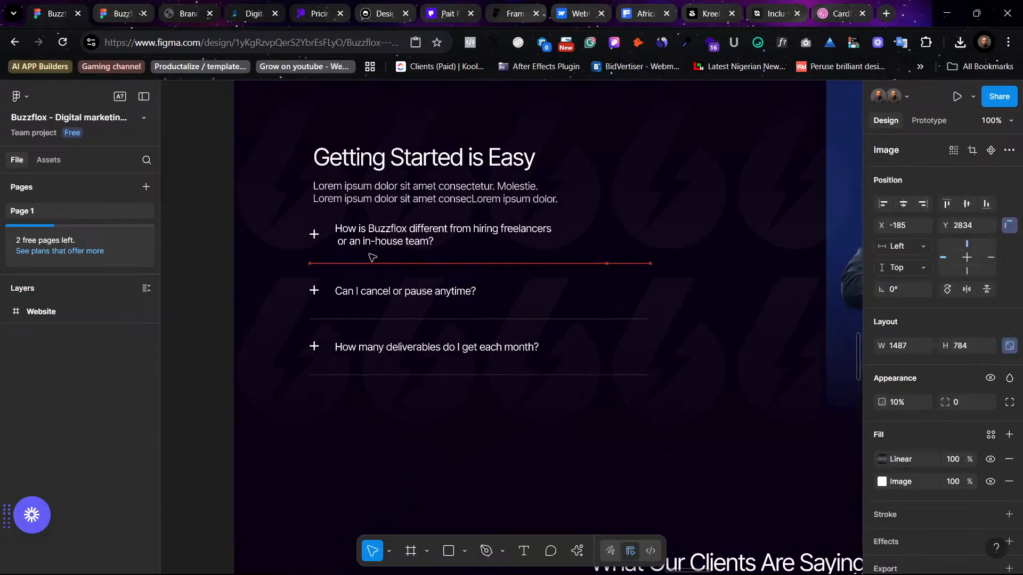
# Step: Shorten the first copied question to the single line "How is Buzzflox different from hiring freelancers"
pyautogui.click(372, 258)
pyautogui.doubleClick(426, 244)
pyautogui.press('Escape')
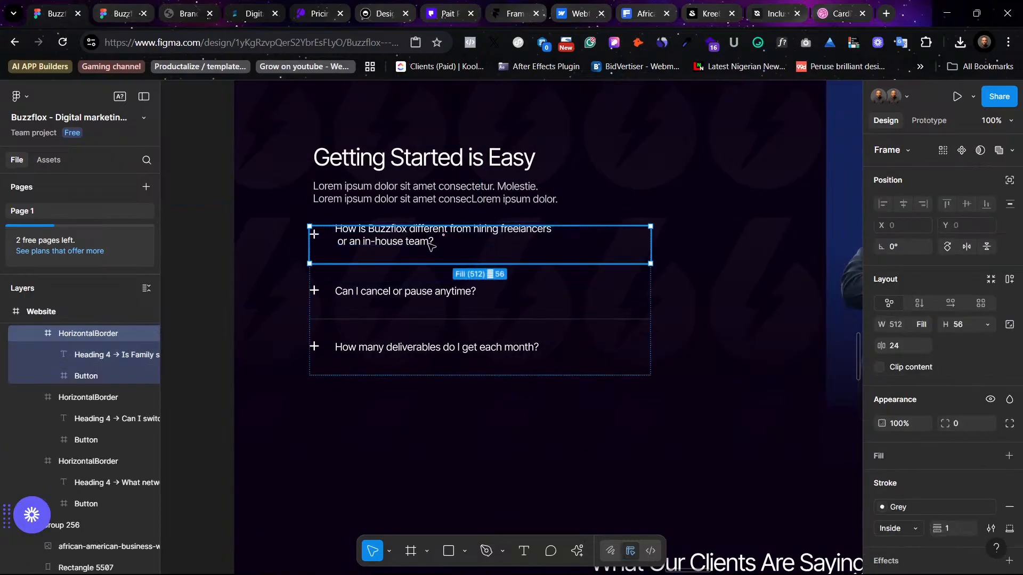
pyautogui.doubleClick(420, 246)
pyautogui.doubleClick(421, 247)
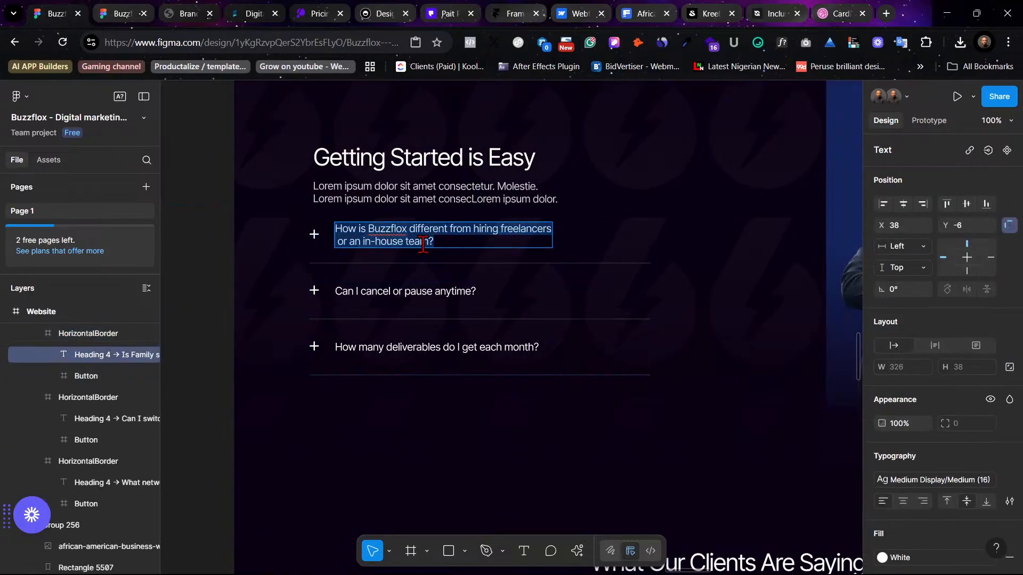
pyautogui.moveTo(448, 240); pyautogui.dragTo(323, 236)
pyautogui.press('BackSpace')
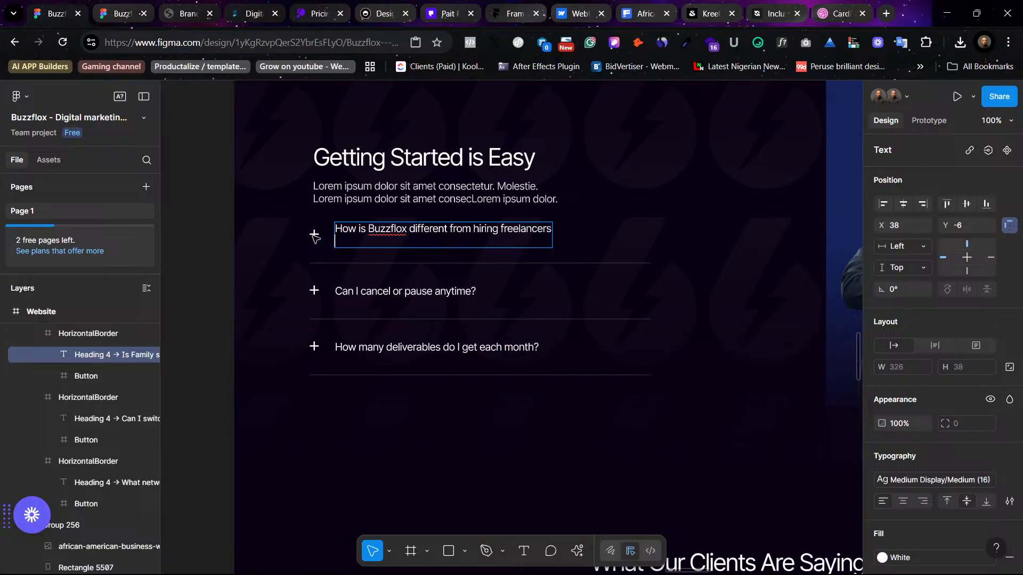
pyautogui.press('Escape')
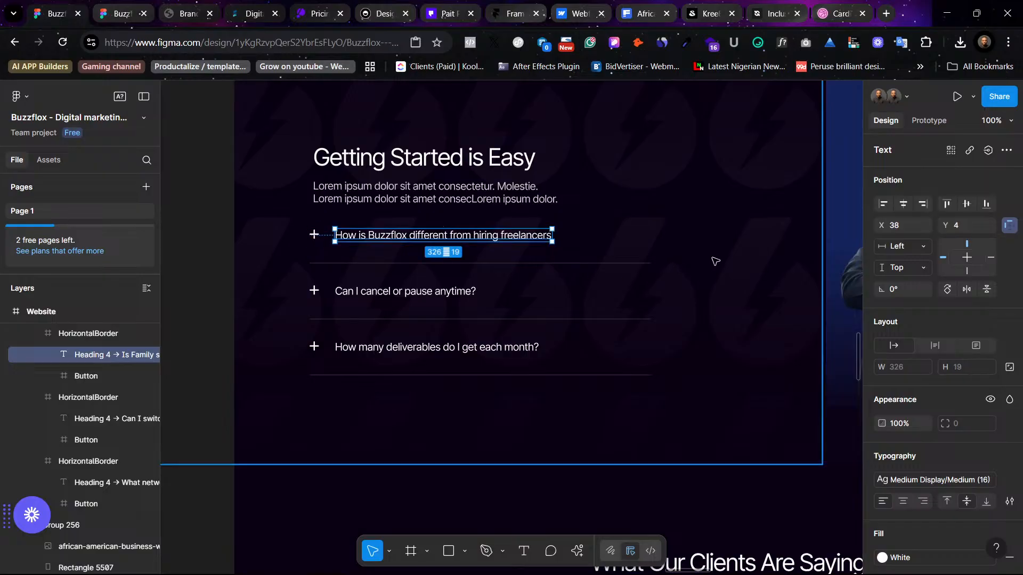
pyautogui.click(714, 261)
pyautogui.scroll(-3, 716, 261)
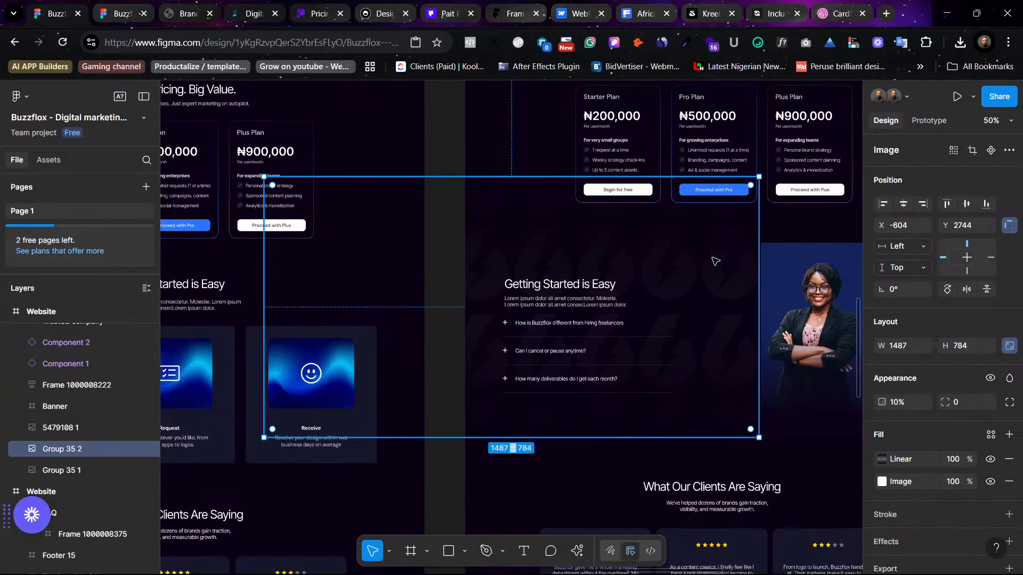
pyautogui.hscroll(4, 746, 253)
pyautogui.click(775, 248)
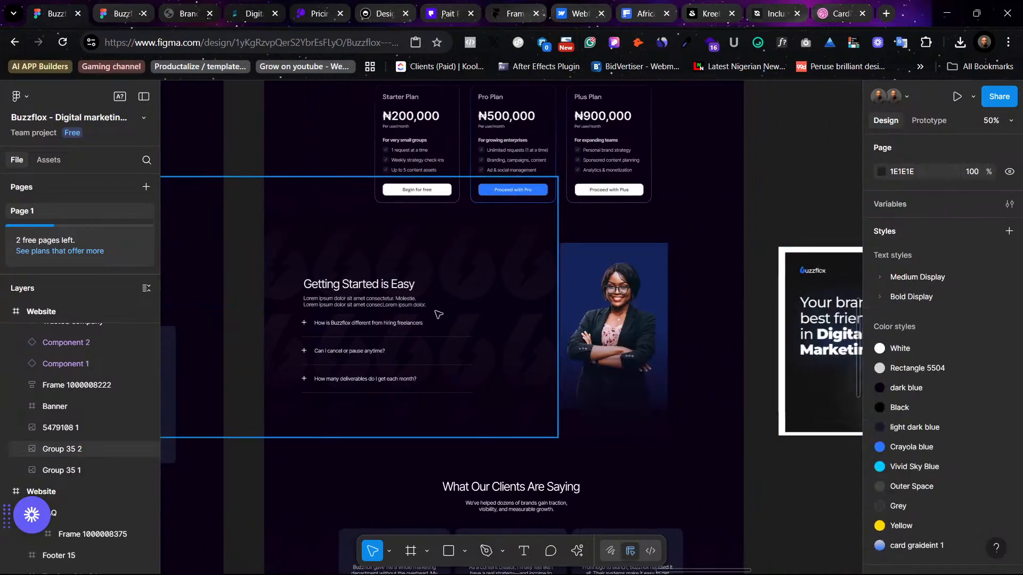
# Step: Compare the original Getting Started cards with the redesigned section's question list and woman's photo
pyautogui.hscroll(-2, 425, 353)
pyautogui.hscroll(-10, 424, 353)
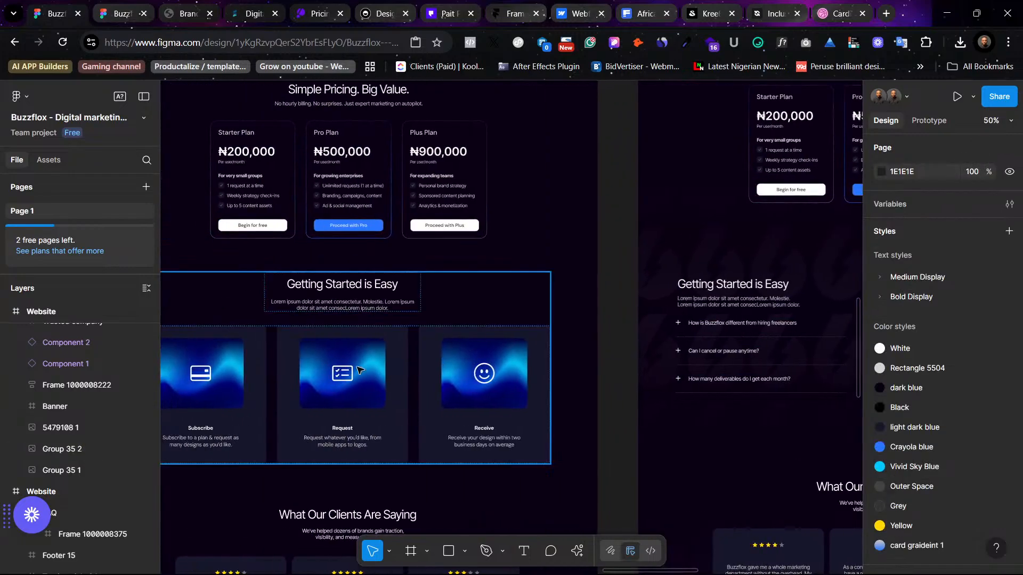
pyautogui.hscroll(9, 624, 349)
pyautogui.hscroll(2, 624, 349)
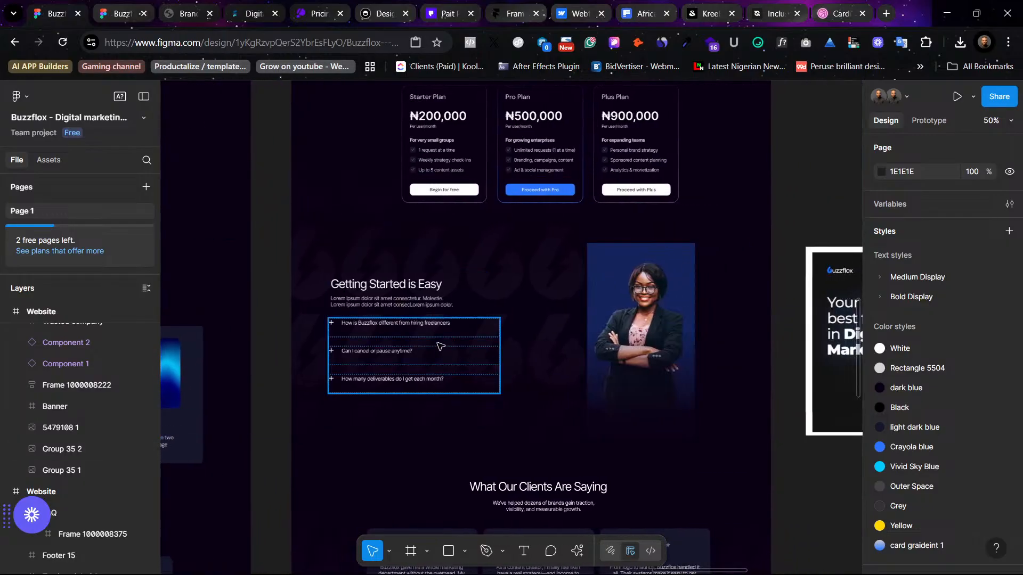
pyautogui.click(440, 349)
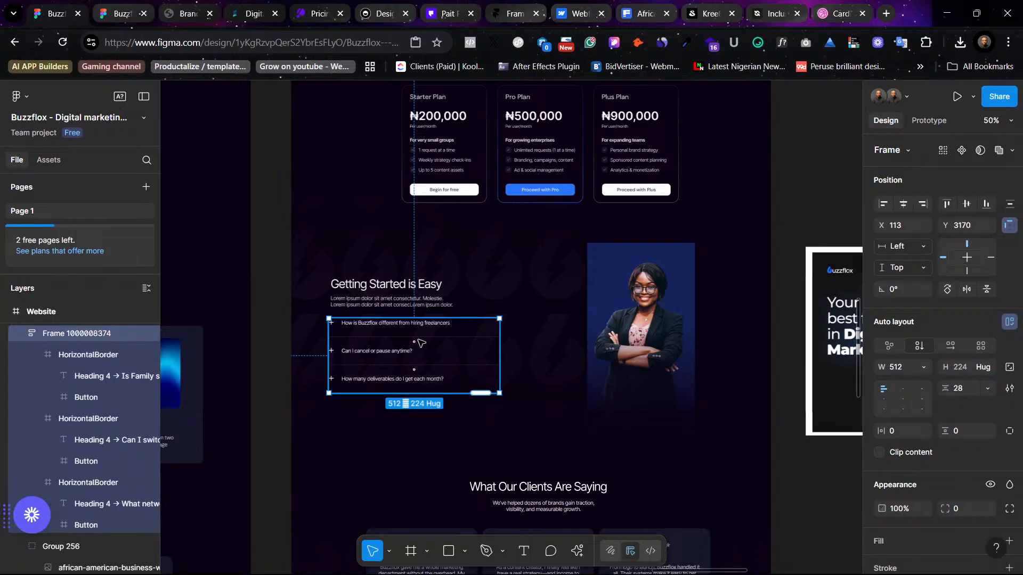
pyautogui.click(805, 221)
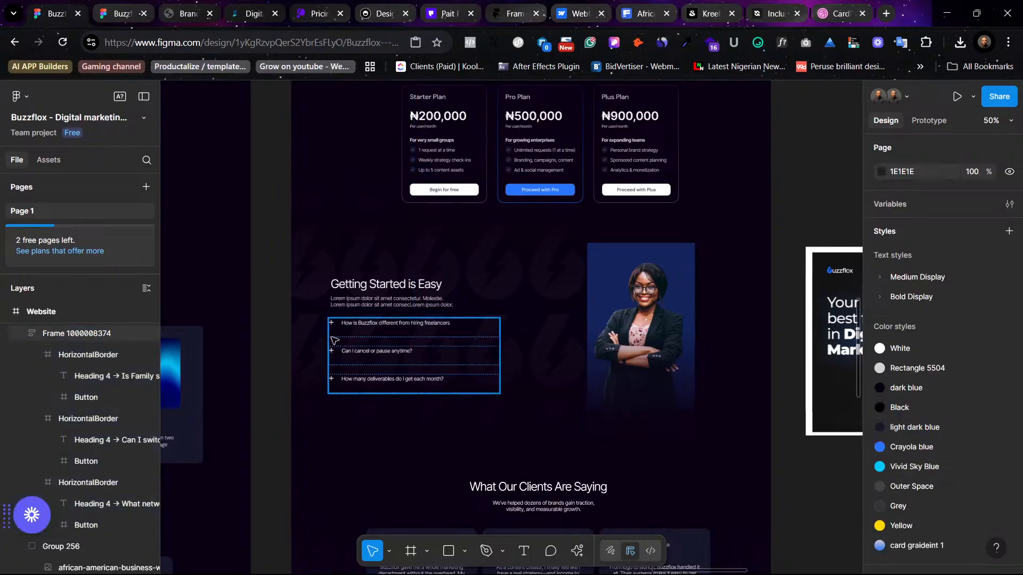
pyautogui.hscroll(-6, 308, 350)
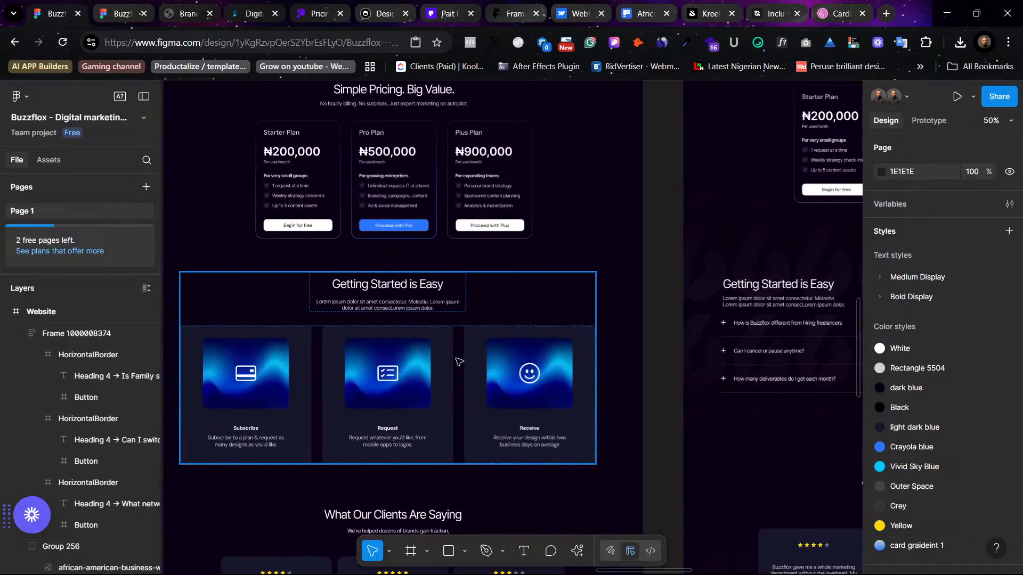
pyautogui.hscroll(8, 456, 358)
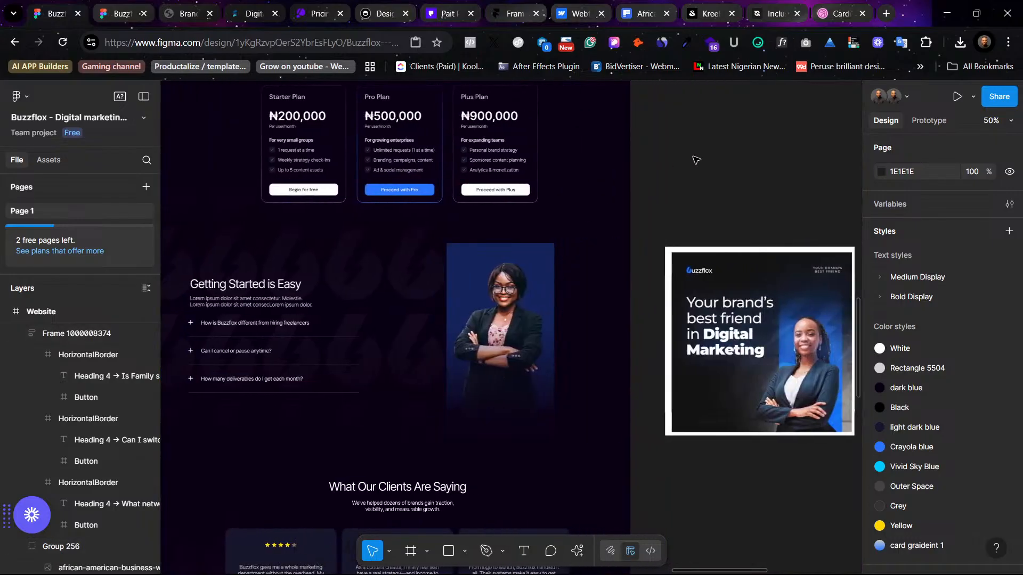
# Step: Check the redesigned Getting Started section in the prototype preview against the Brand Guidelines social media example on page 26
pyautogui.click(115, 13)
pyautogui.click(187, 14)
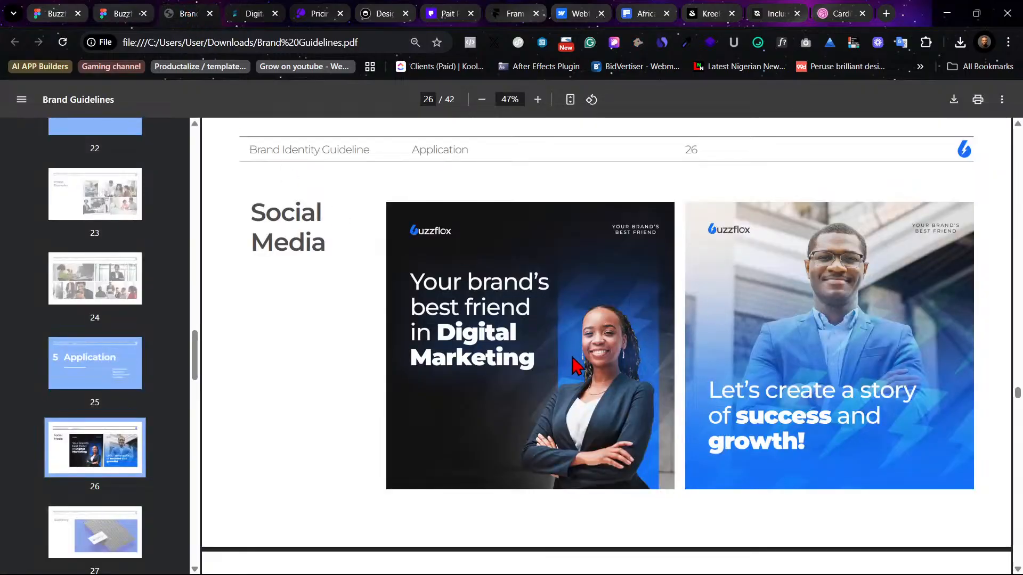
pyautogui.click(130, 11)
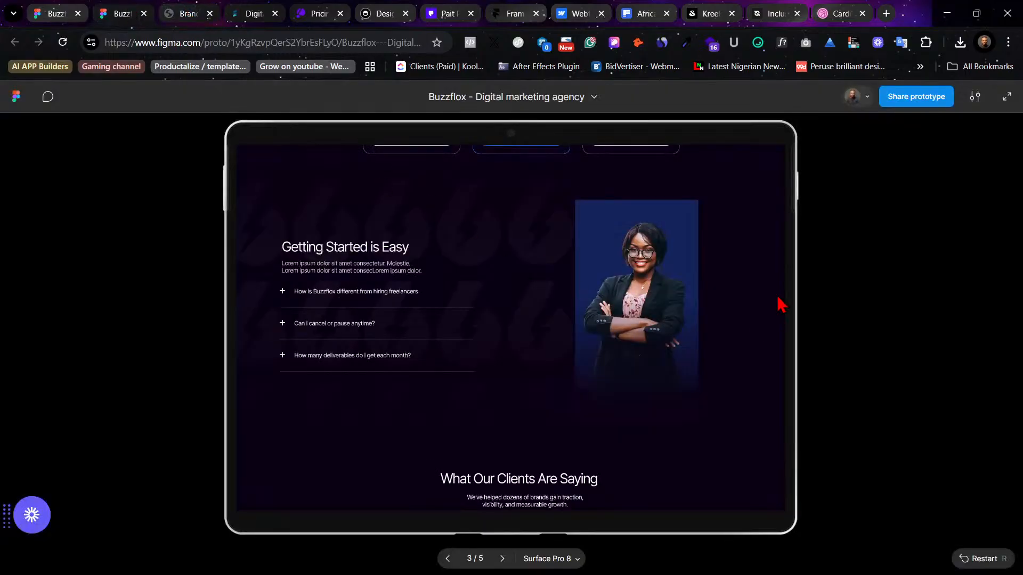
pyautogui.scroll(1, 715, 346)
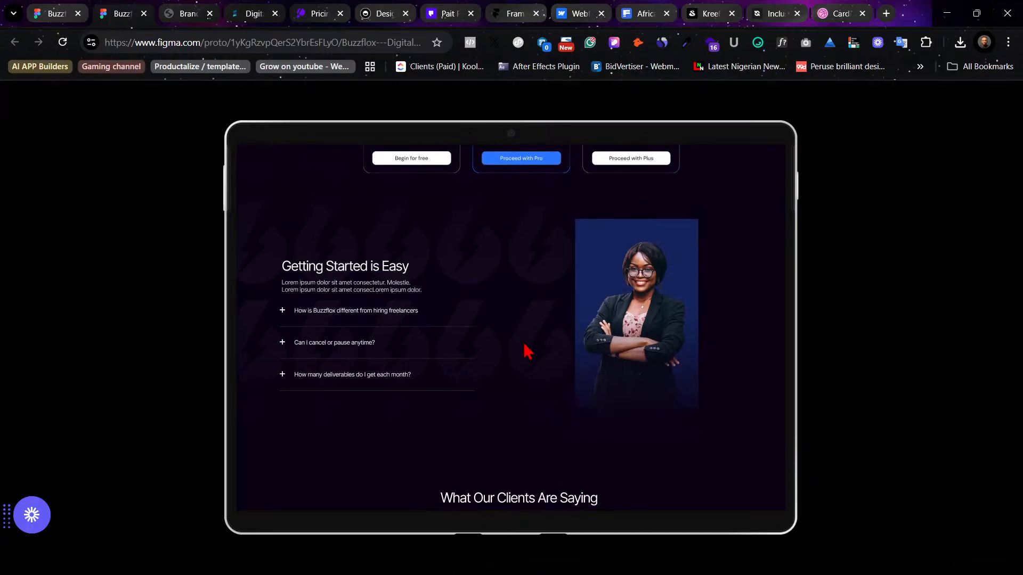
pyautogui.hotkey('ctrl', 'shift', 'Tab')
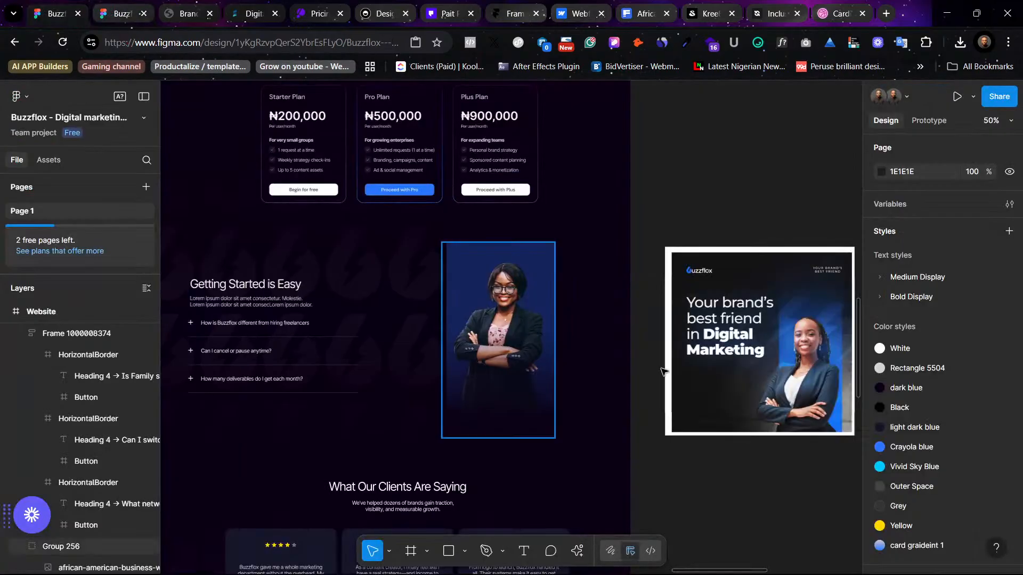
pyautogui.click(707, 417)
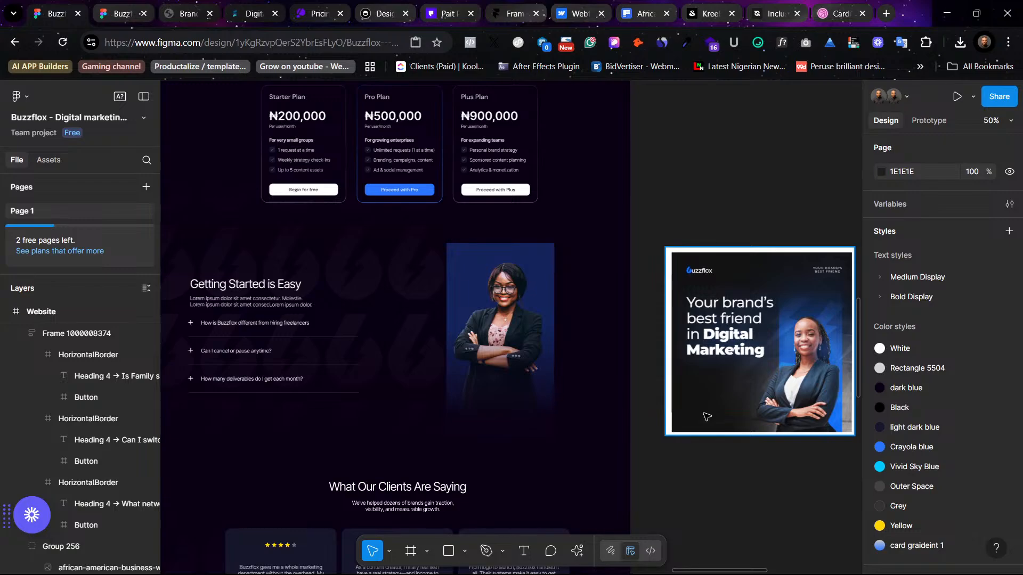
# Step: Show the layout guides and move the Getting Started heading frame and question list together so the heading sits at X 160, Y 3006
pyautogui.hscroll(-5, 484, 343)
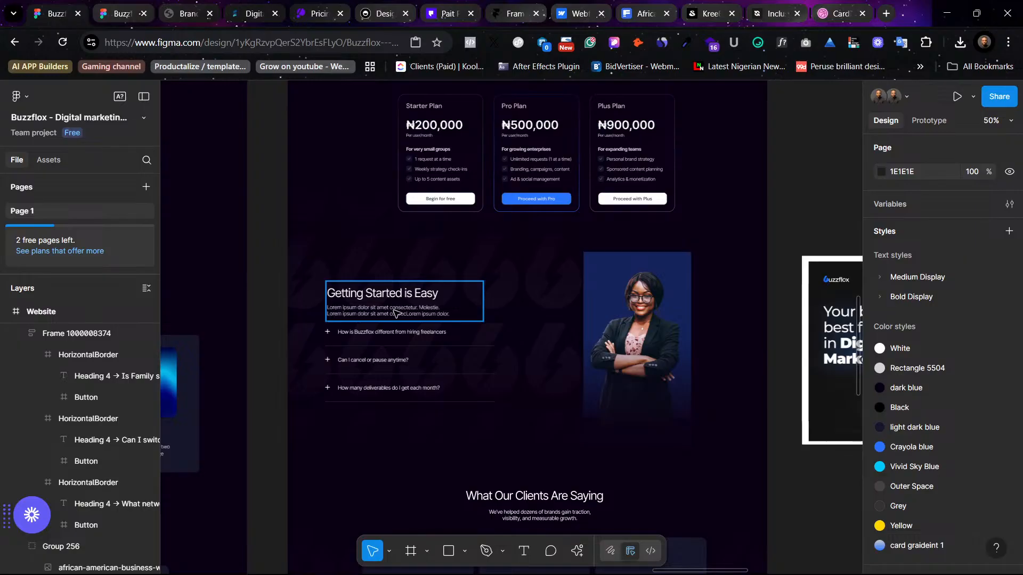
pyautogui.hotkey('shift', 'g')
pyautogui.click(396, 315)
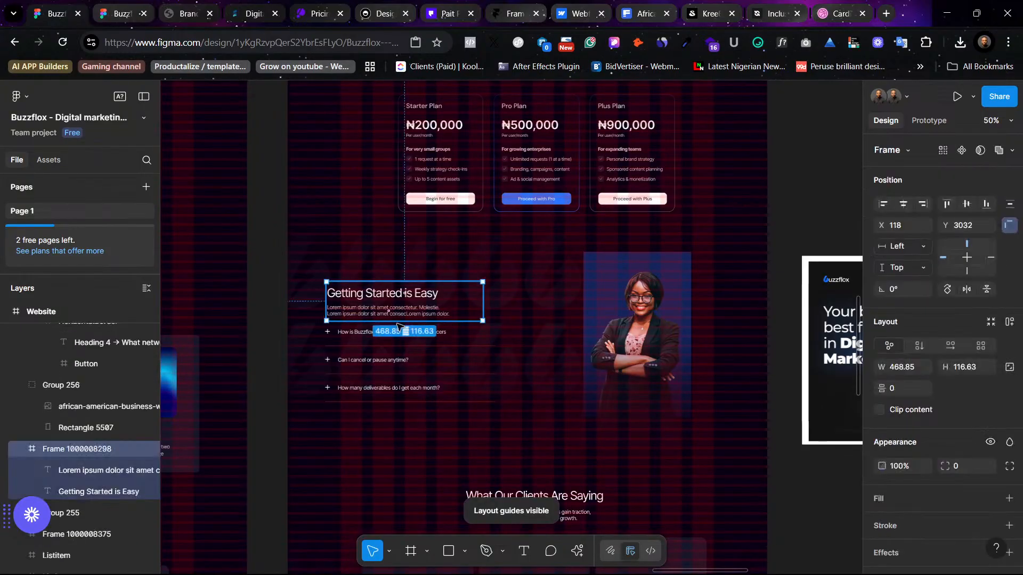
pyautogui.keyDown('shift'); pyautogui.click(397, 329); pyautogui.keyUp('shift')
pyautogui.moveTo(382, 314); pyautogui.dragTo(394, 302)
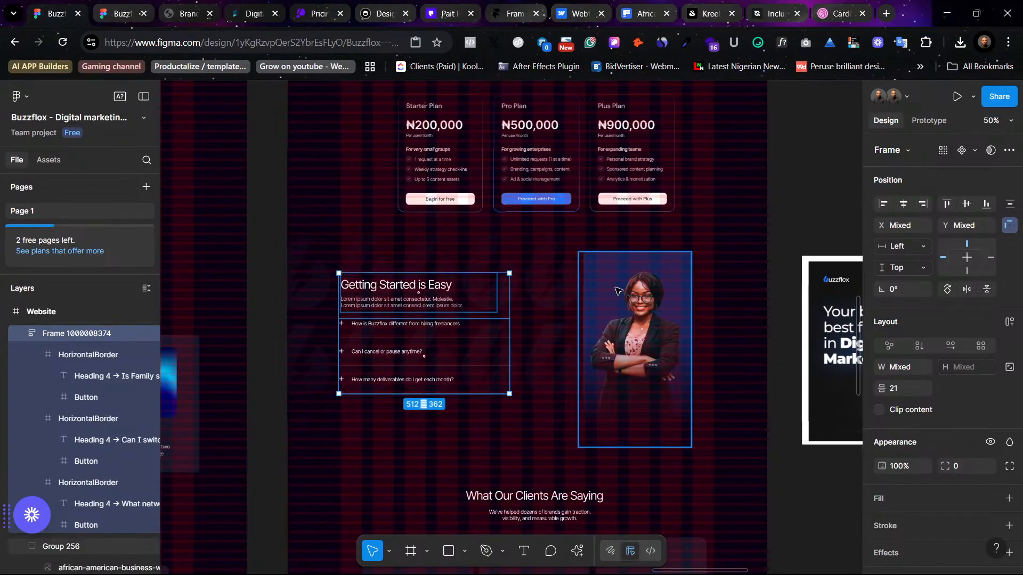
# Step: Move the woman's photo group in the Getting Started section to X 941, Y 2936
pyautogui.click(615, 290)
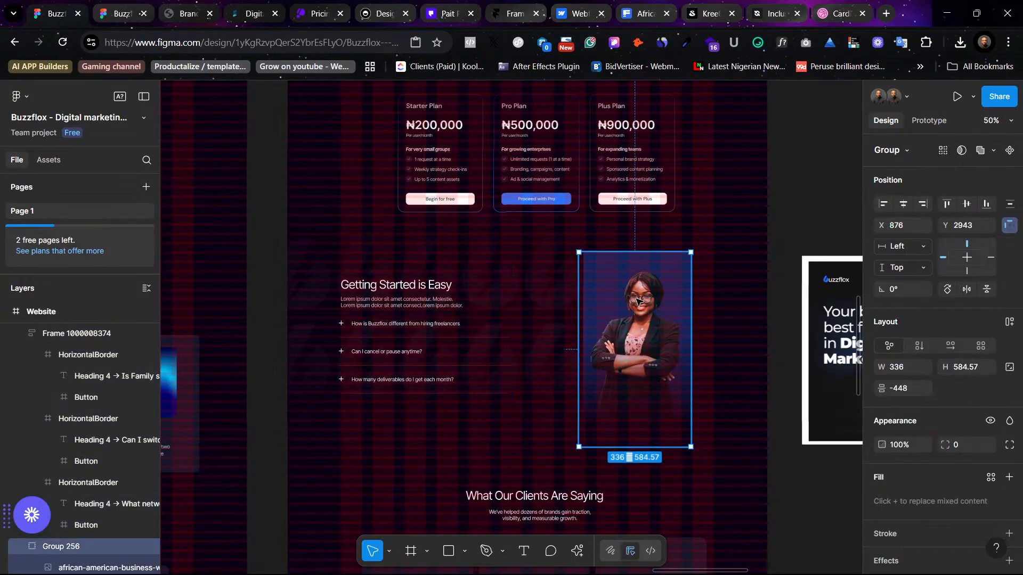
pyautogui.moveTo(626, 299); pyautogui.dragTo(651, 296)
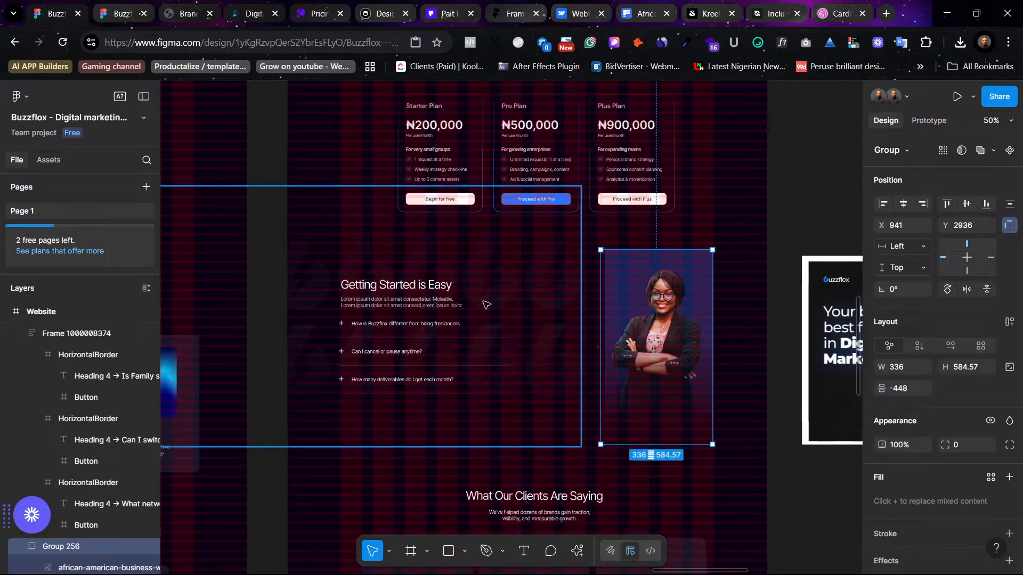
pyautogui.click(410, 302)
pyautogui.scroll(3, 600, 245)
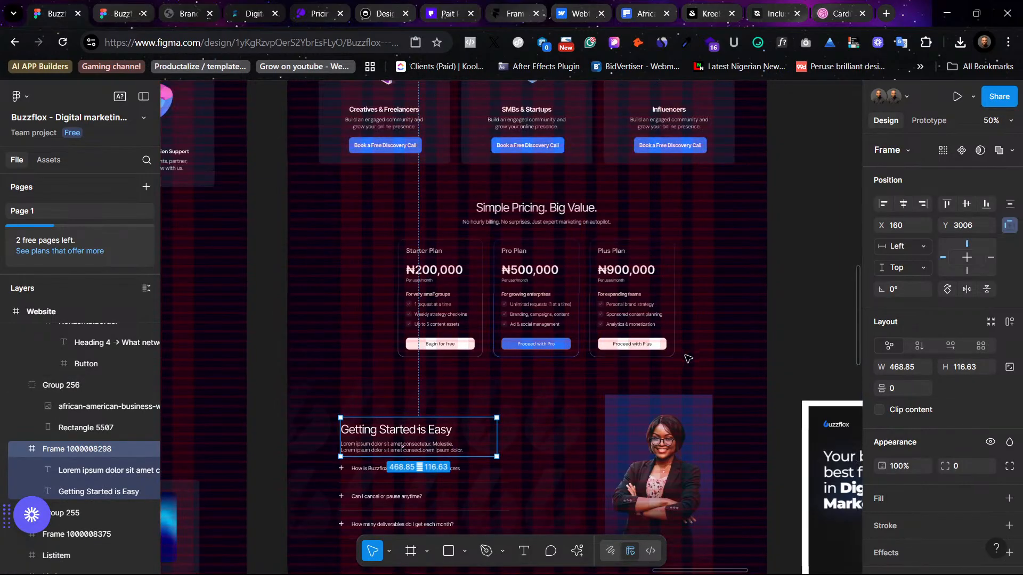
pyautogui.click(693, 369)
pyautogui.click(449, 238)
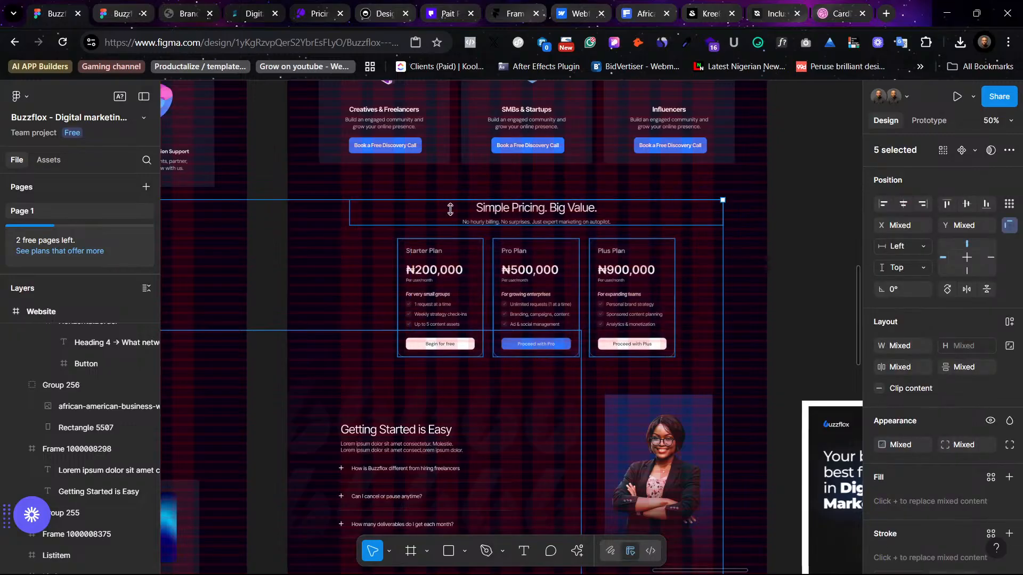
pyautogui.click(723, 308)
pyautogui.click(420, 250)
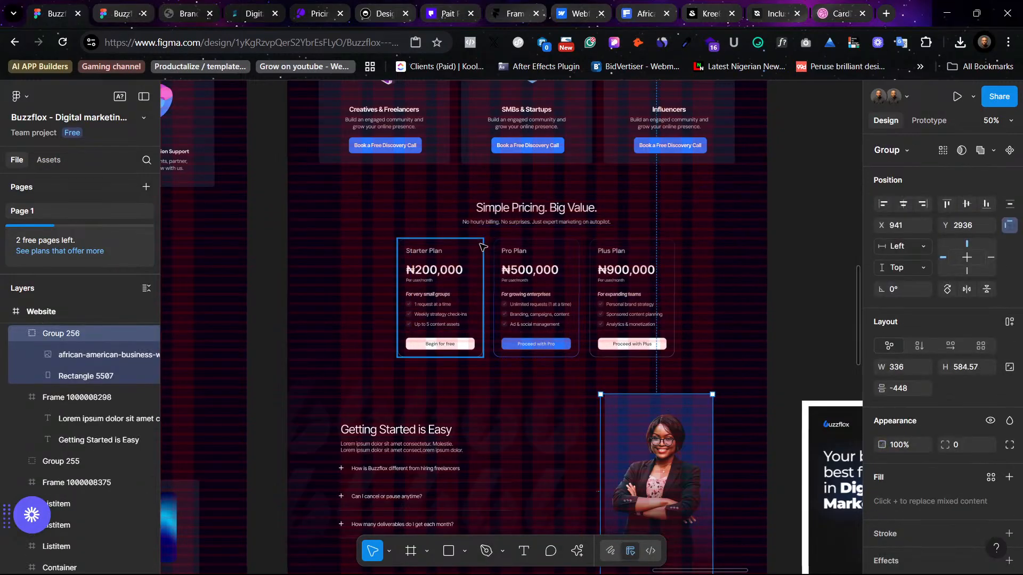
pyautogui.click(421, 251)
pyautogui.click(425, 221)
pyautogui.moveTo(339, 201); pyautogui.dragTo(448, 324)
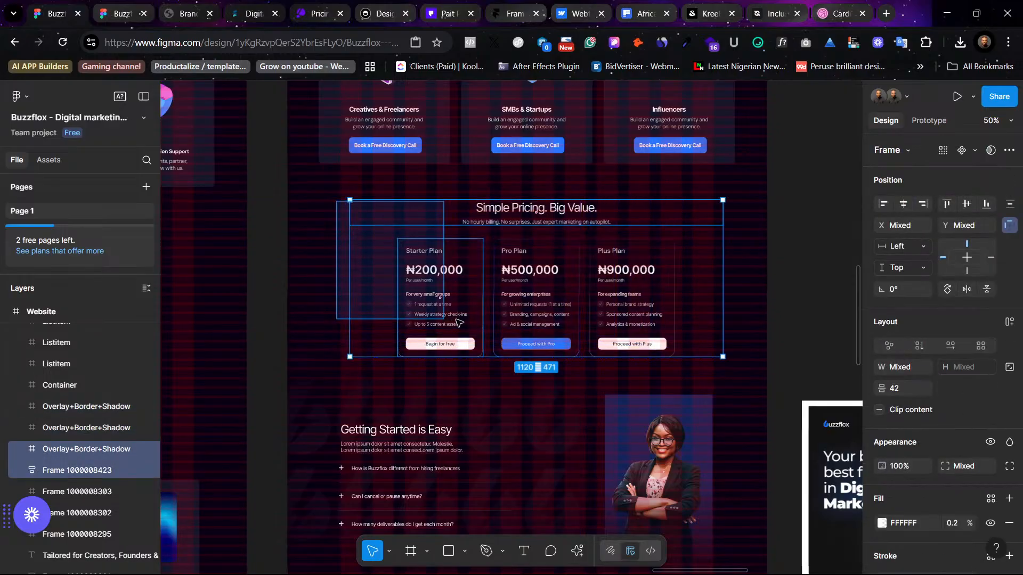
# Step: Hide and show the Group 35 2 logo-pattern image to check its effect behind the Getting Started section
pyautogui.click(569, 400)
pyautogui.scroll(-4, 569, 400)
pyautogui.hscroll(-5, 586, 394)
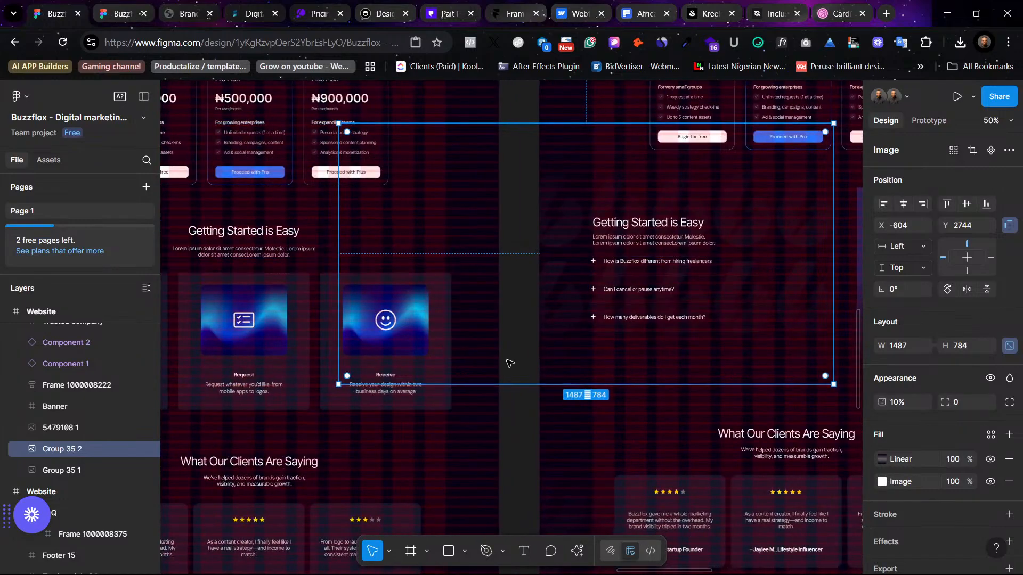
pyautogui.click(147, 449)
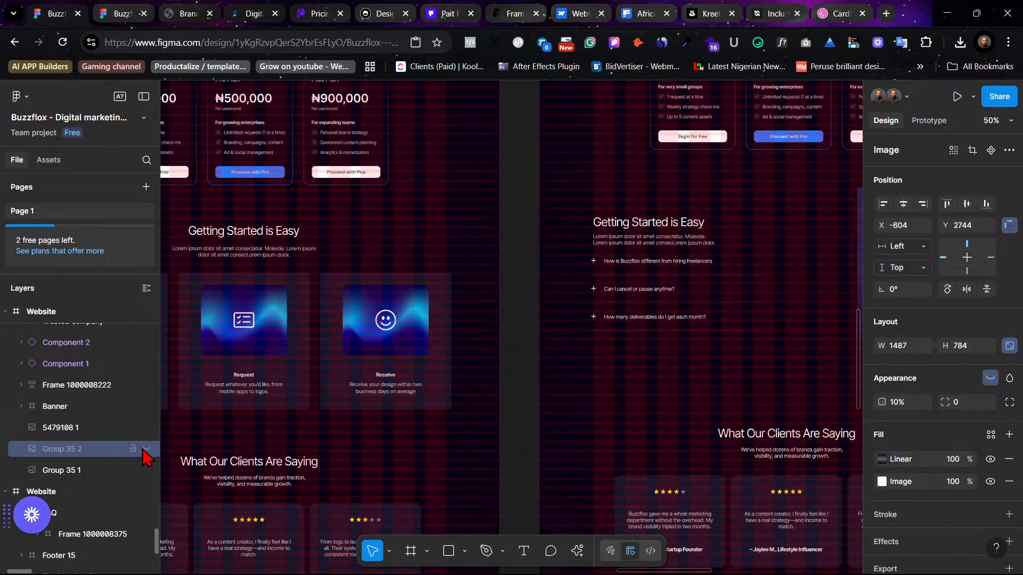
pyautogui.click(146, 450)
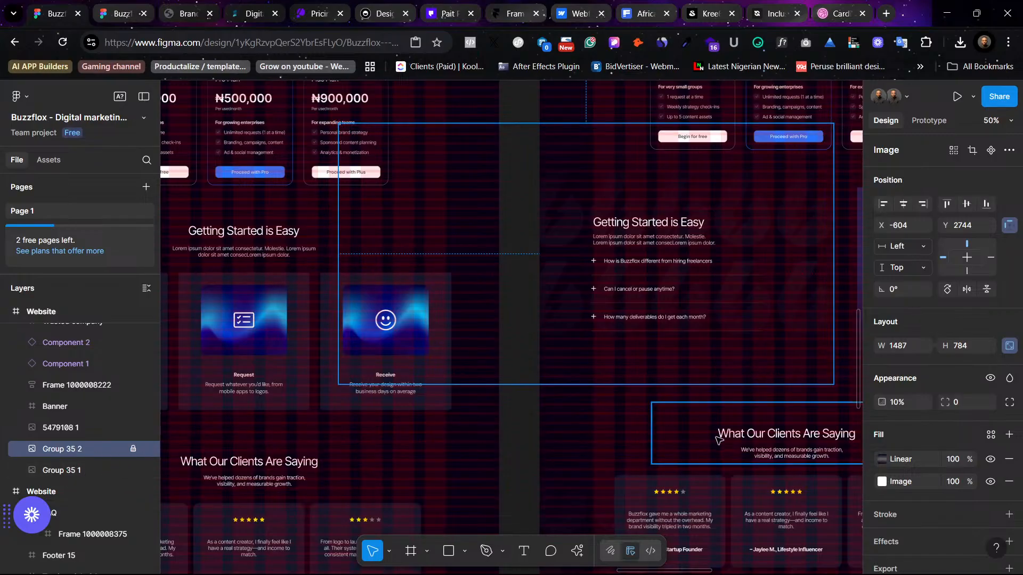
# Step: Move the Simple Pricing heading and its three plan cards together about 42 px to the left
pyautogui.click(757, 432)
pyautogui.hscroll(5, 751, 320)
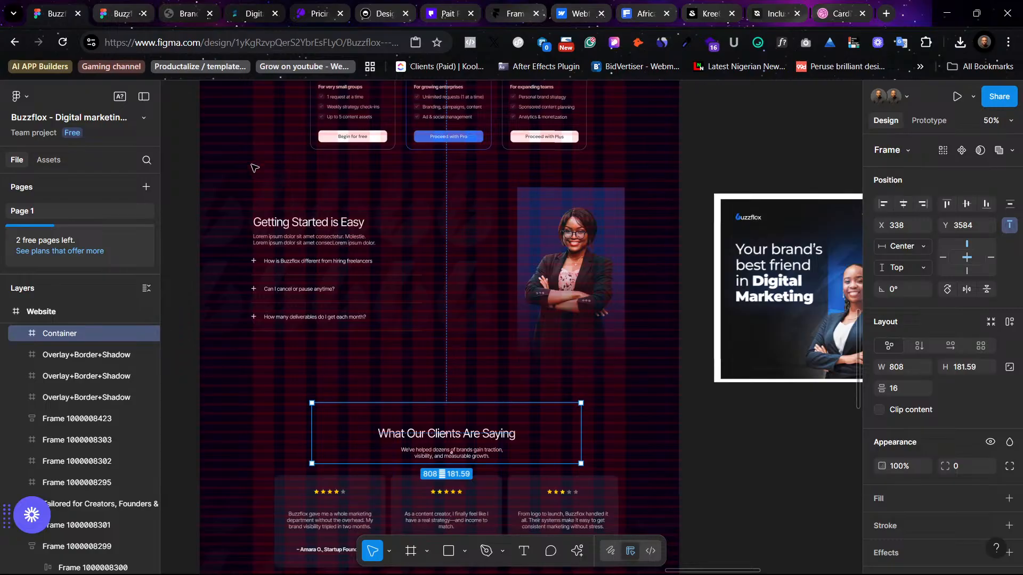
pyautogui.click(245, 185)
pyautogui.scroll(5, 580, 279)
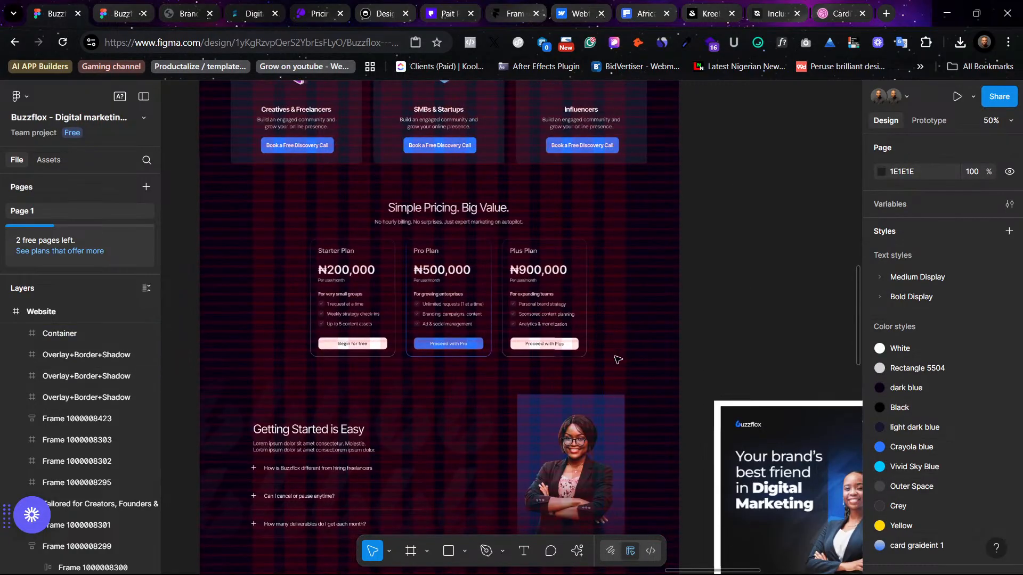
pyautogui.moveTo(617, 360); pyautogui.dragTo(298, 211)
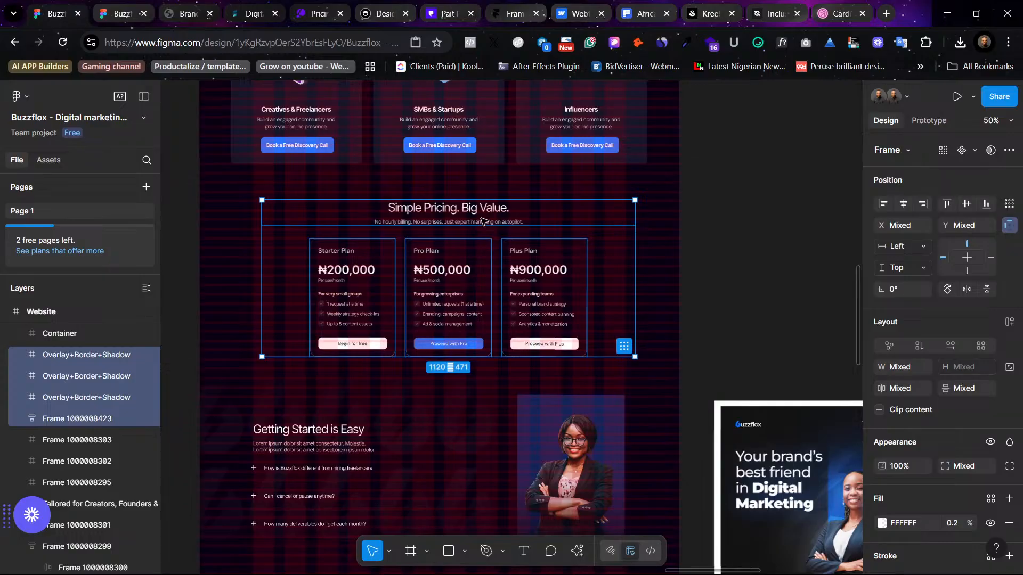
pyautogui.moveTo(481, 222); pyautogui.dragTo(469, 222)
# Step: Toggle the layout guides while checking the alignment of the pricing, audience, service and hero sections, leaving the guides hidden
pyautogui.scroll(4, 528, 269)
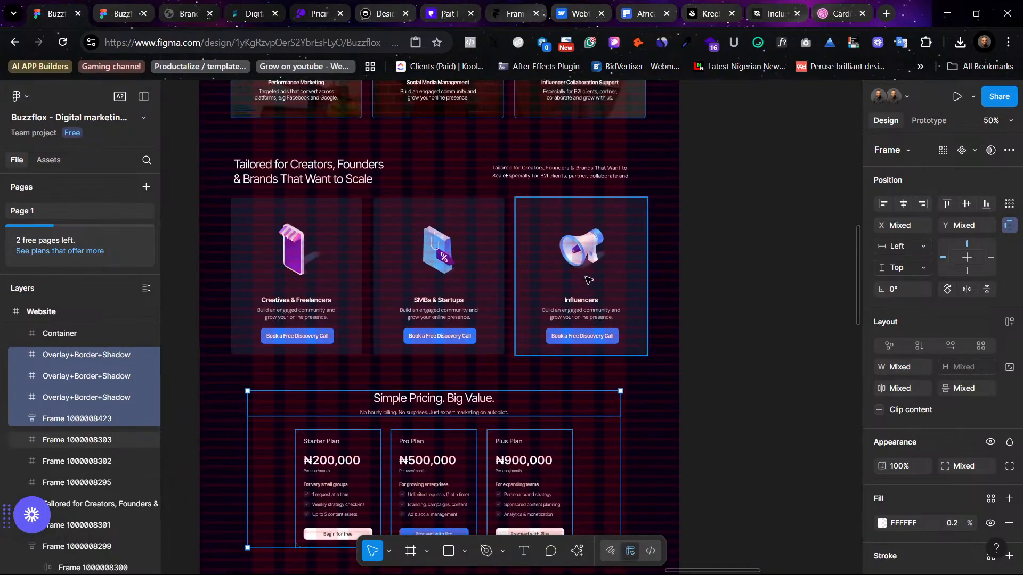
pyautogui.hotkey('ctrl', 'shift', '4')
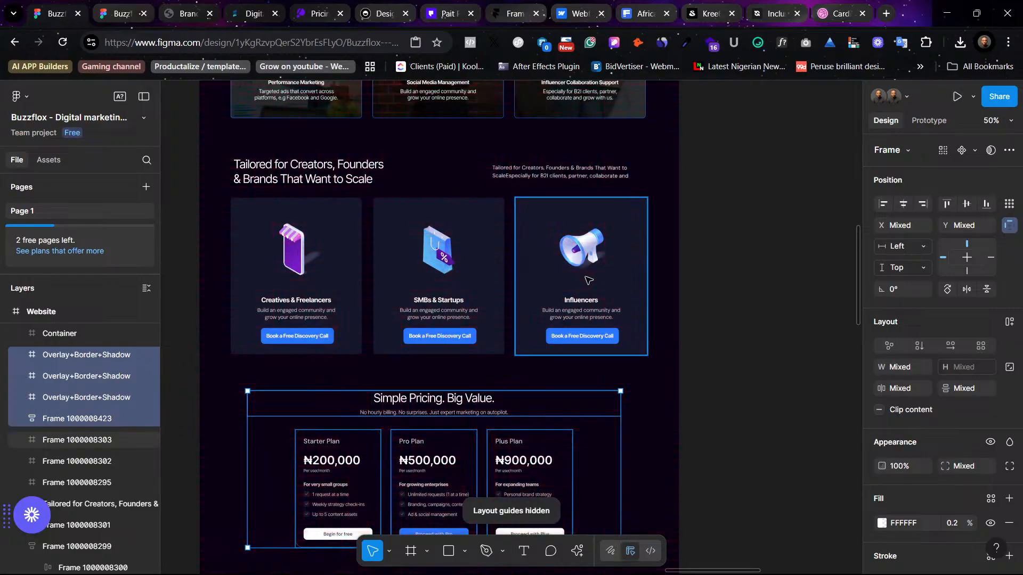
pyautogui.click(723, 245)
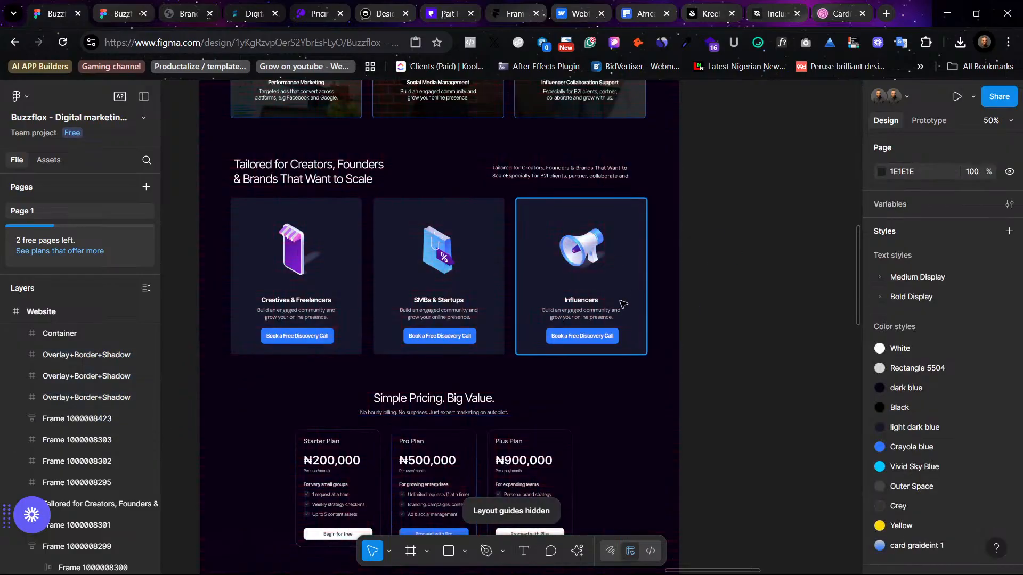
pyautogui.hotkey('ctrl', 'shift', '4')
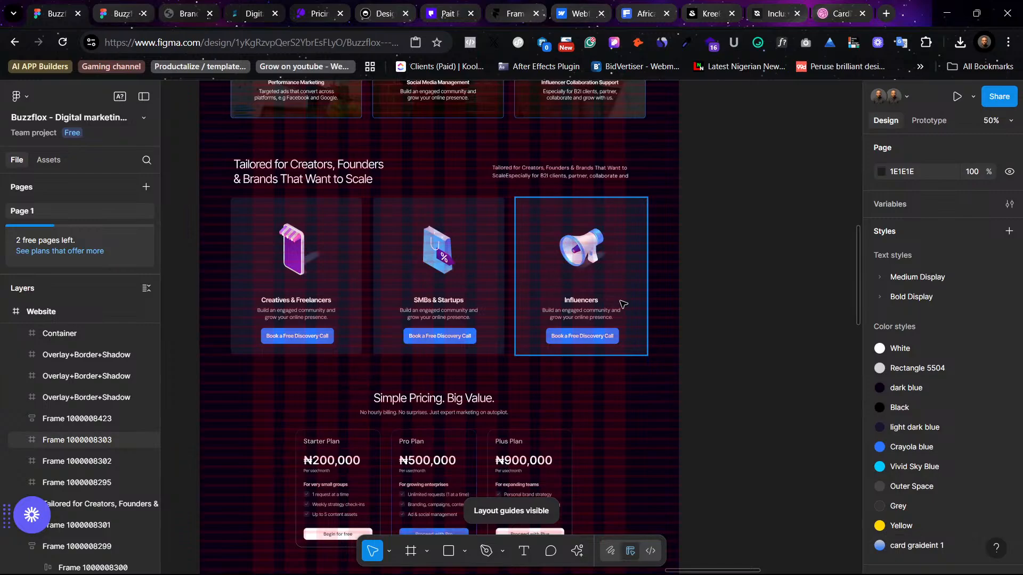
pyautogui.scroll(4, 601, 304)
pyautogui.scroll(5, 600, 304)
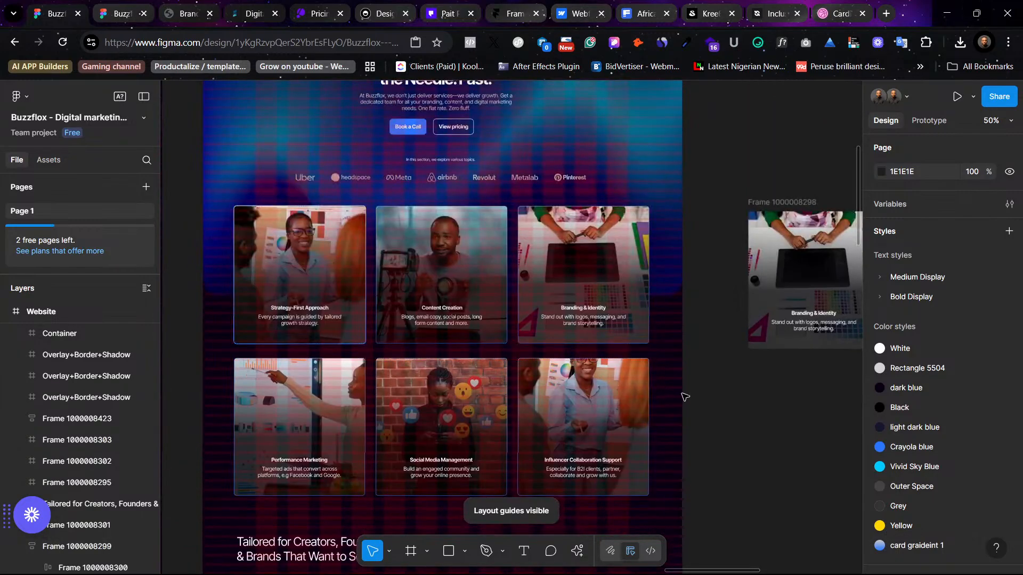
pyautogui.scroll(3, 456, 257)
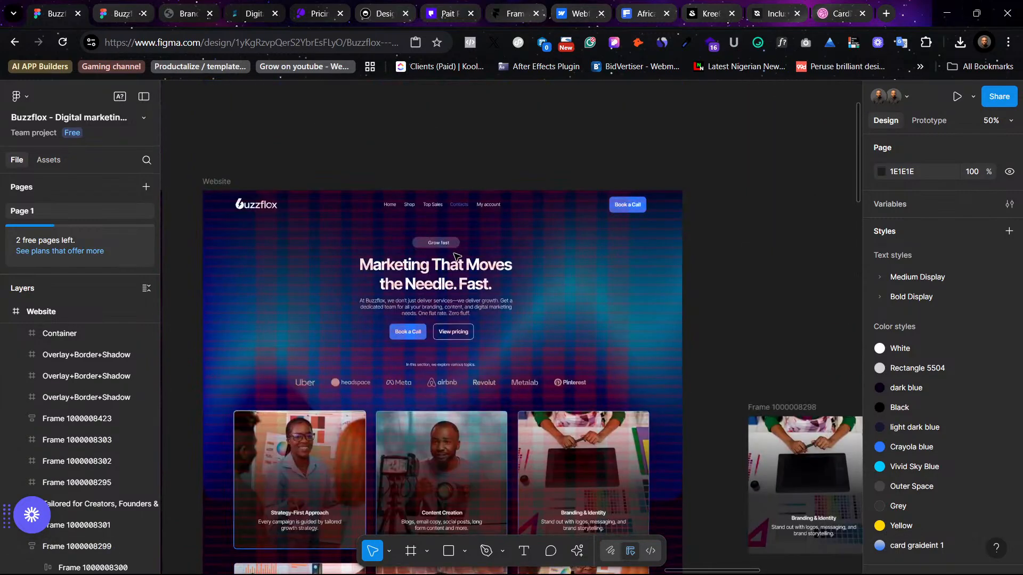
pyautogui.hotkey('ctrl', 'shift', '4')
# Step: Review the top of the page, including the hero section, in the prototype preview
pyautogui.scroll(-3, 456, 256)
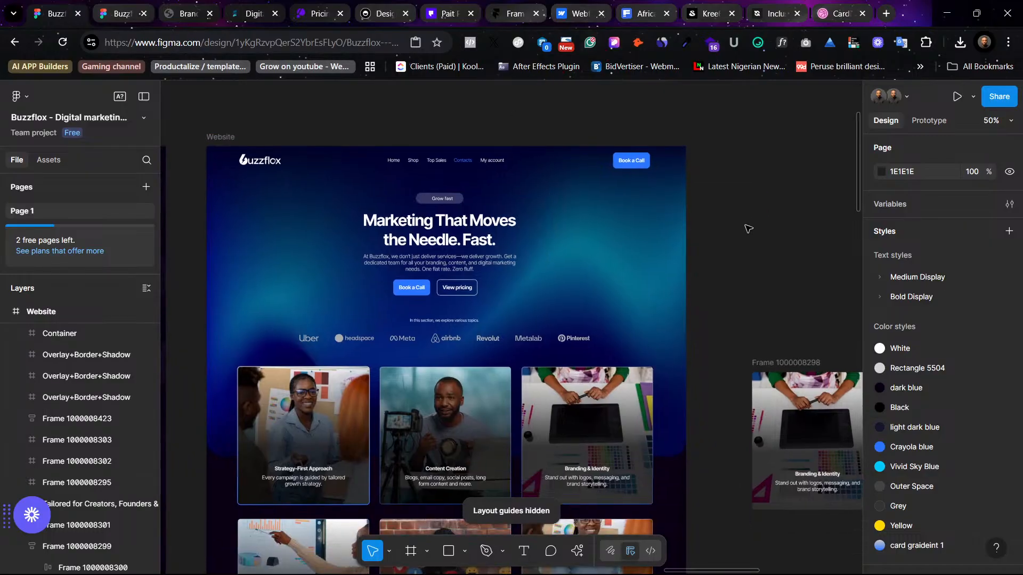
pyautogui.hotkey('ctrl', 'alt', 'Return')
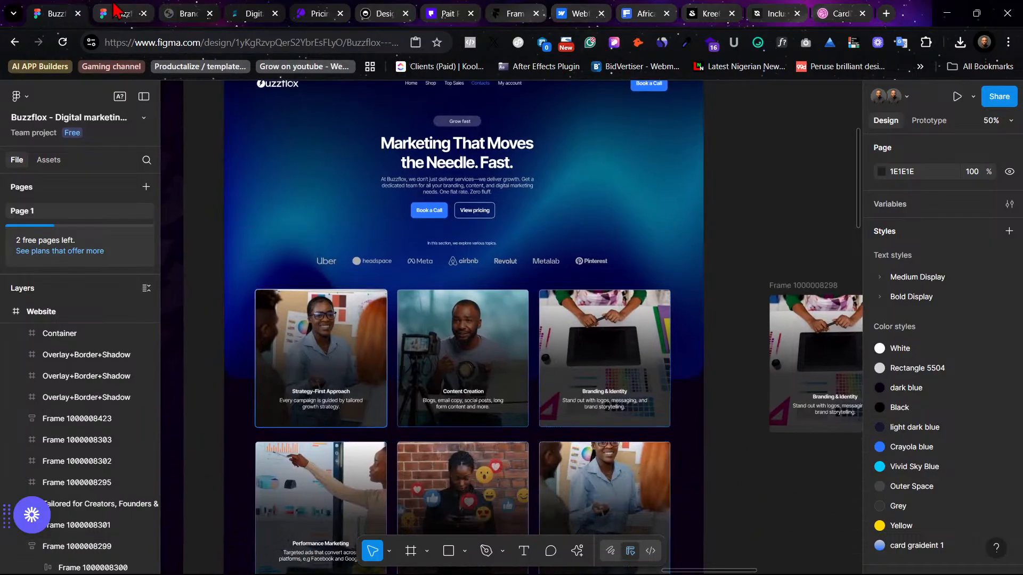
pyautogui.scroll(15, 726, 338)
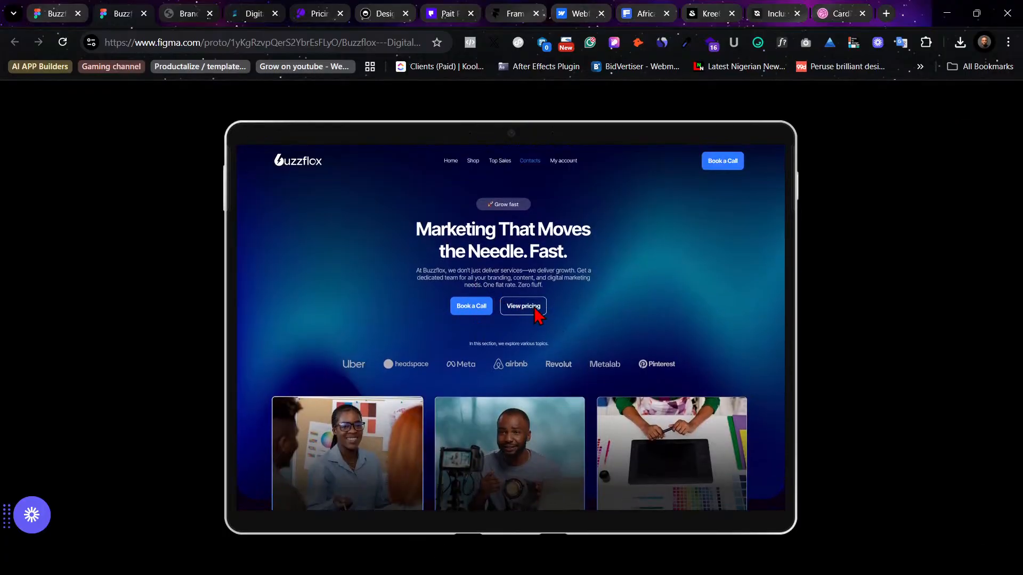
# Step: Review the service cards, audience cards, pricing plans and the start of the Getting Started section in the prototype preview
pyautogui.scroll(-2, 532, 325)
pyautogui.scroll(-3, 474, 292)
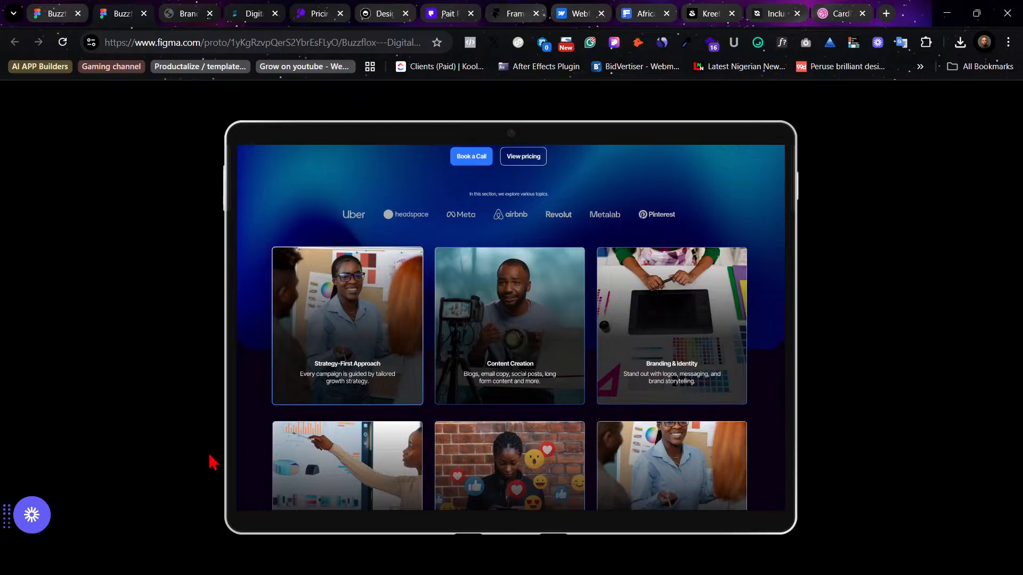
pyautogui.scroll(-2, 411, 376)
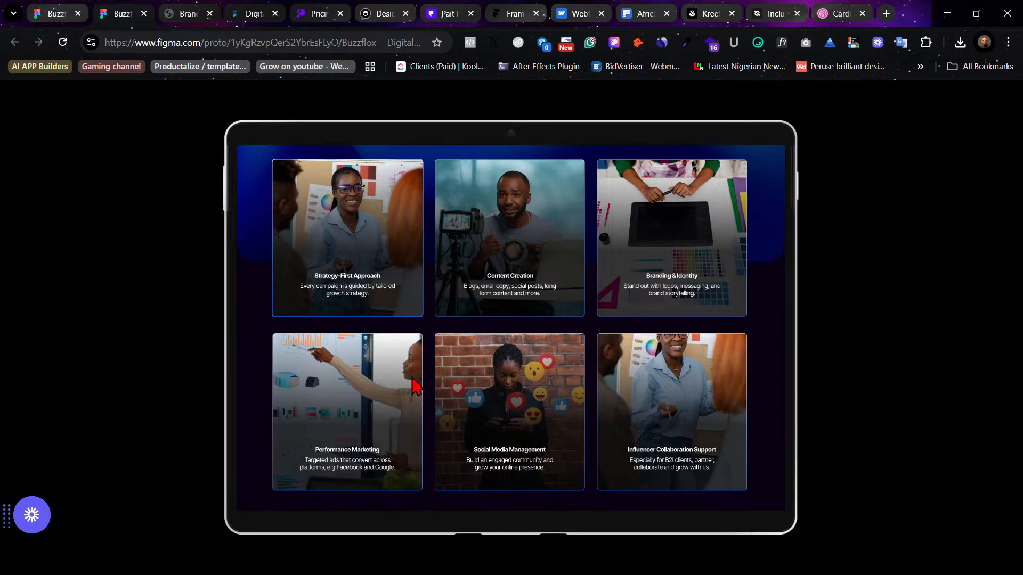
pyautogui.scroll(-4, 421, 377)
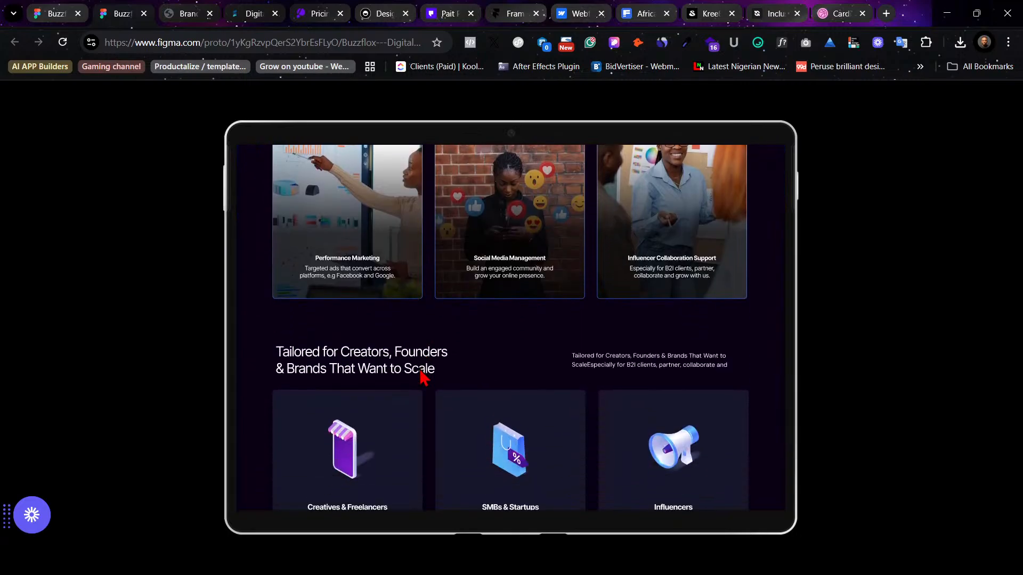
pyautogui.scroll(-2, 421, 377)
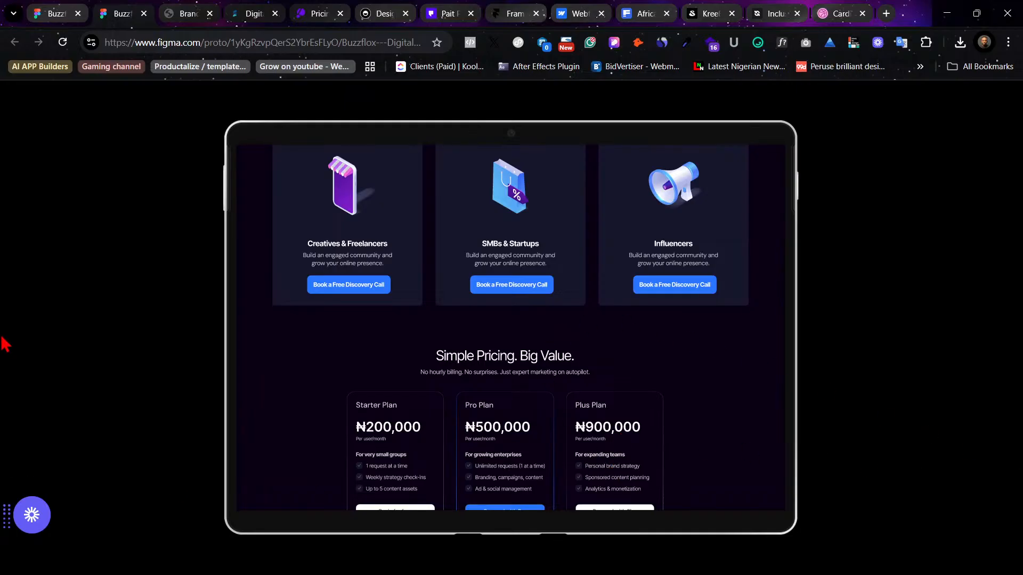
pyautogui.scroll(5, 493, 375)
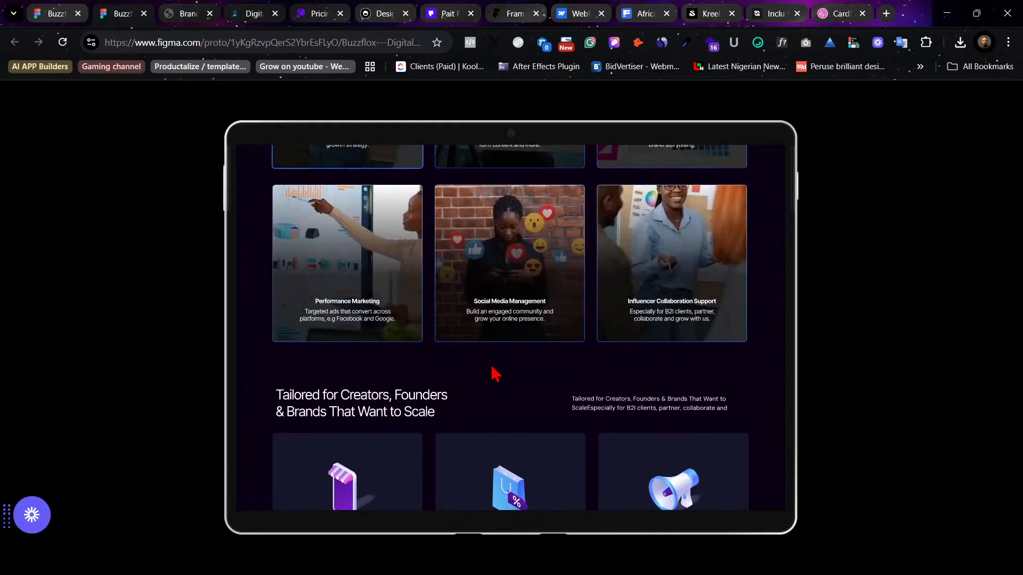
pyautogui.scroll(-11, 493, 374)
pyautogui.scroll(2, 482, 263)
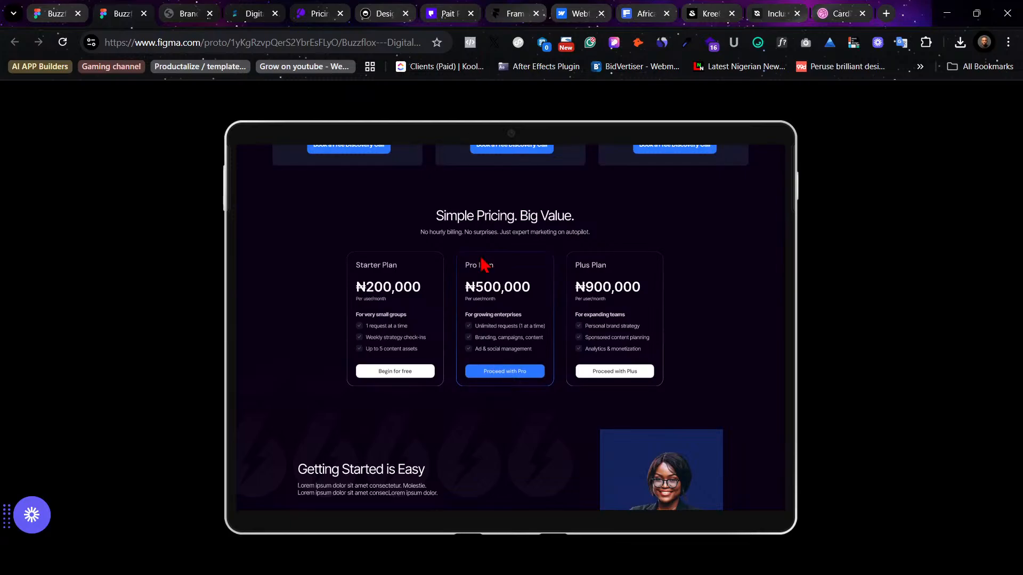
# Step: Return to the design file and examine the page's sections from the hero through pricing, testimonials and FAQ to the footer
pyautogui.click(53, 13)
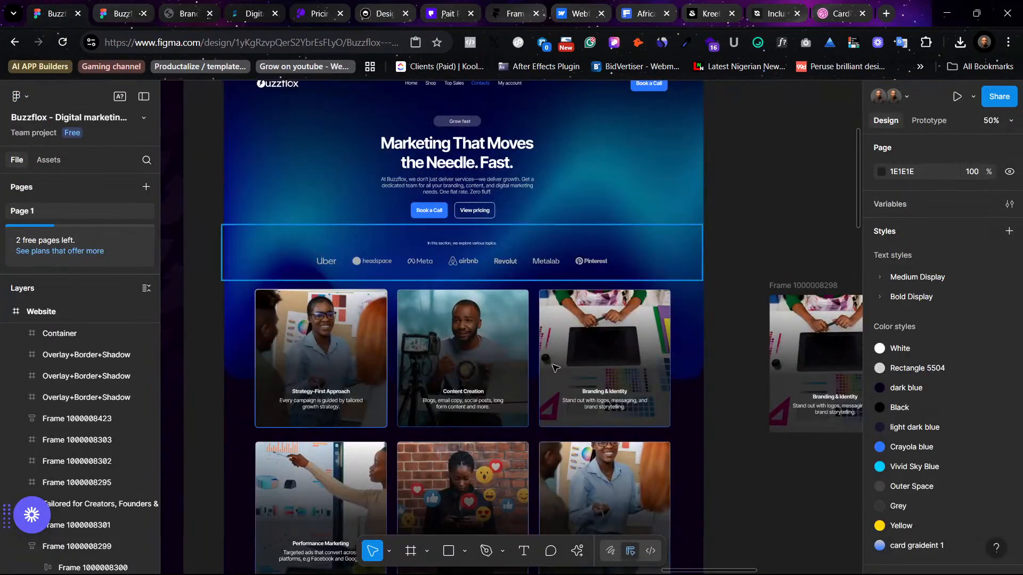
pyautogui.scroll(-6, 357, 400)
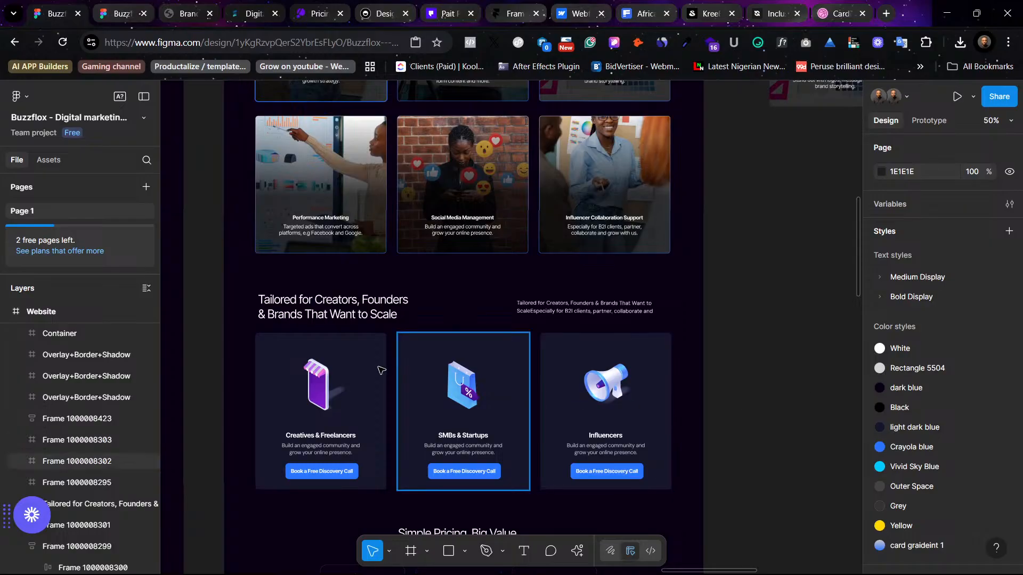
pyautogui.scroll(2, 586, 351)
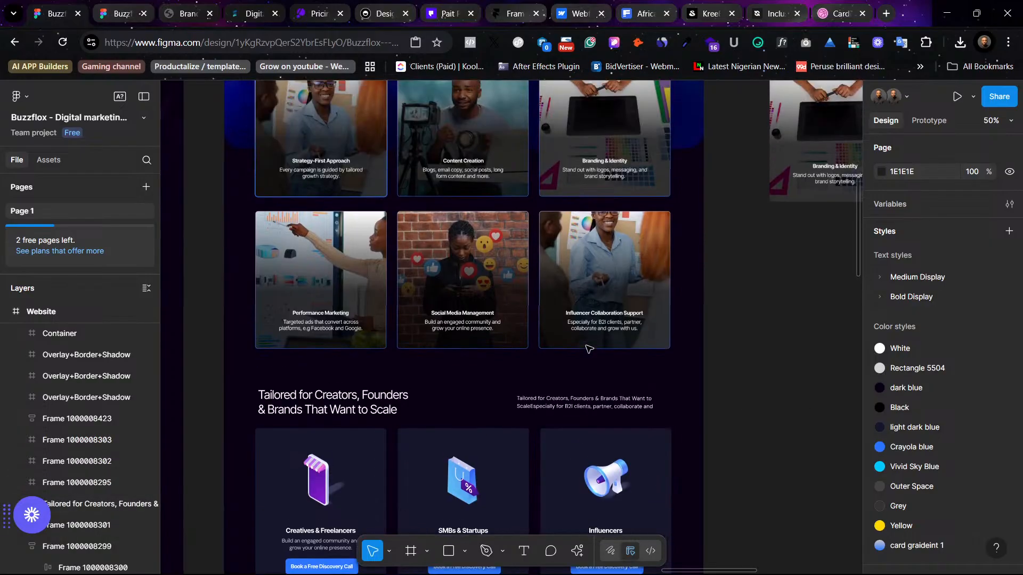
pyautogui.scroll(-6, 538, 340)
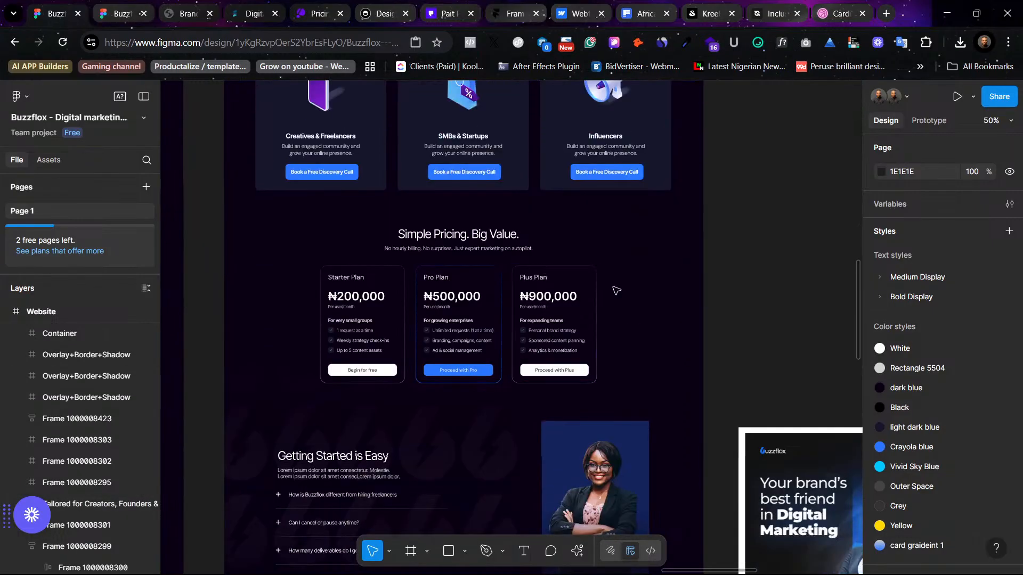
pyautogui.scroll(-3, 607, 285)
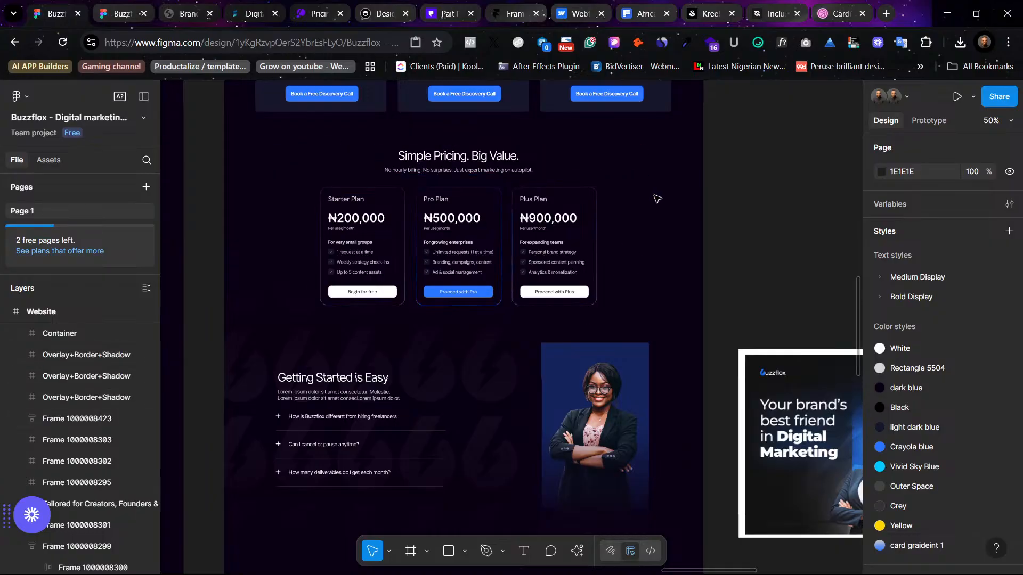
pyautogui.scroll(-1, 597, 301)
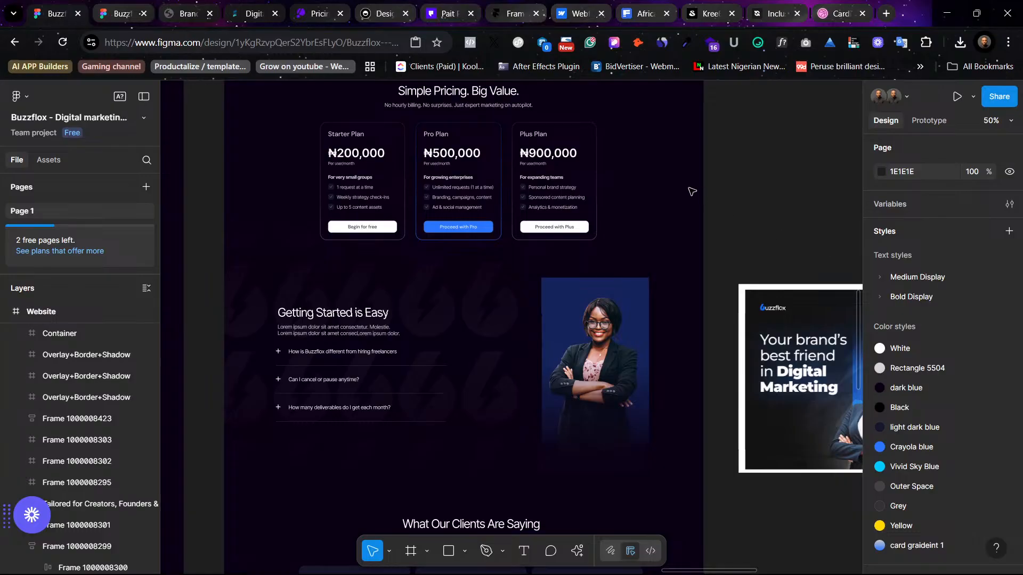
pyautogui.scroll(-5, 697, 189)
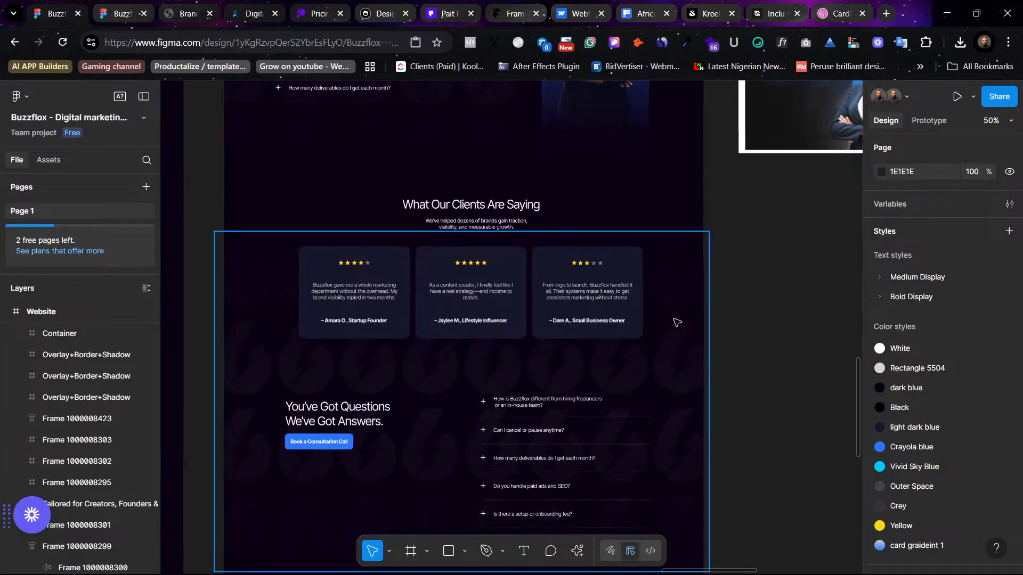
pyautogui.scroll(-2, 674, 298)
pyautogui.scroll(-1, 339, 328)
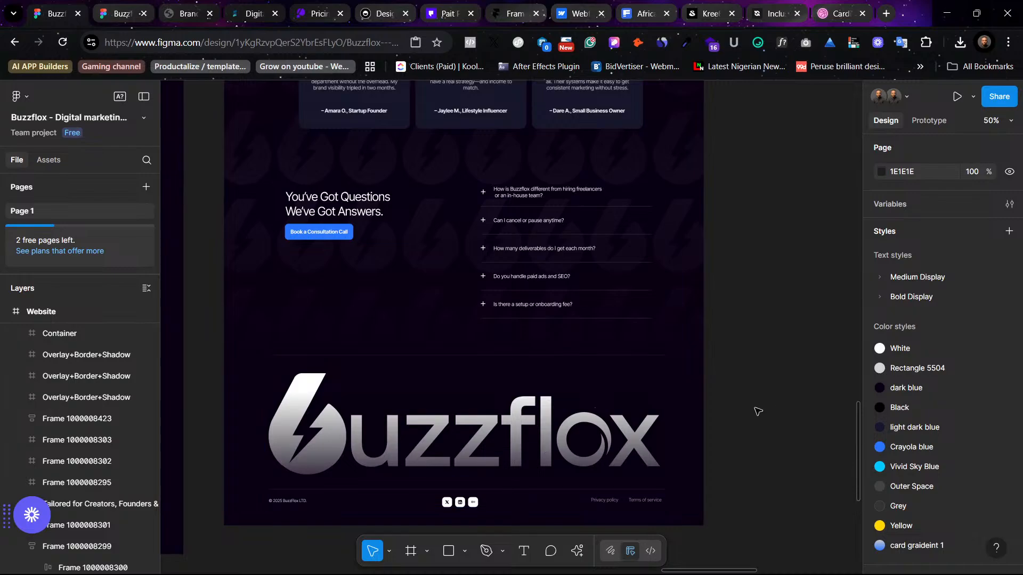
pyautogui.scroll(6, 758, 411)
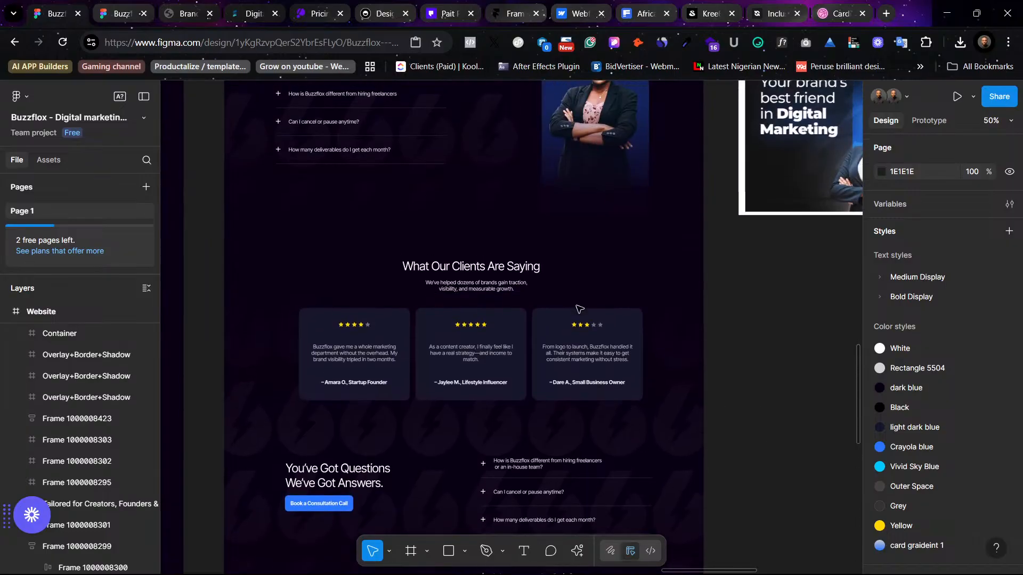
pyautogui.scroll(2, 762, 430)
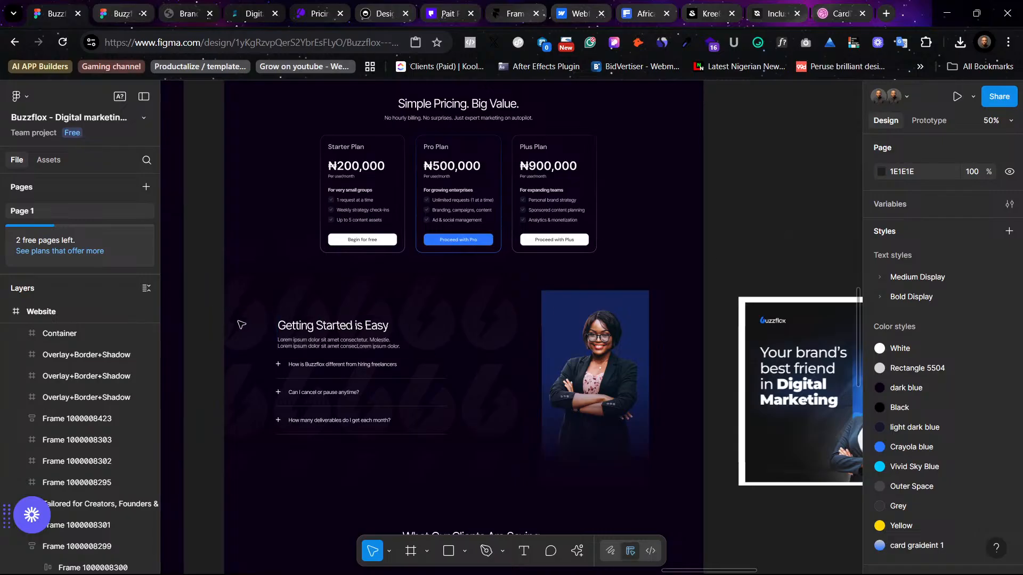
# Step: Move the Group 35 2 logo pattern horizontally to X -24 so it spans the Getting Started section, and lock it
pyautogui.hscroll(-3, 278, 324)
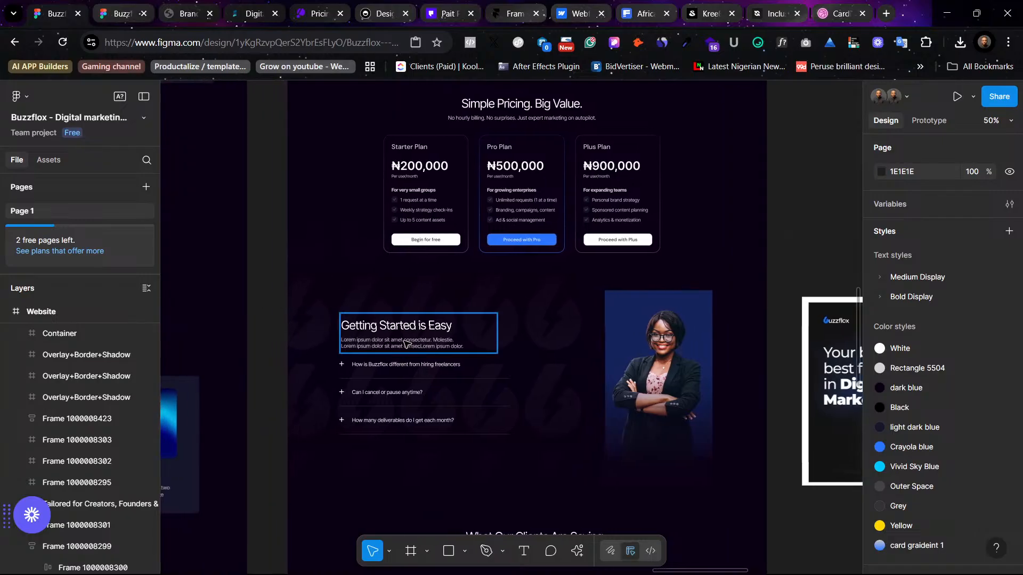
pyautogui.click(421, 343)
pyautogui.scroll(4, 88, 375)
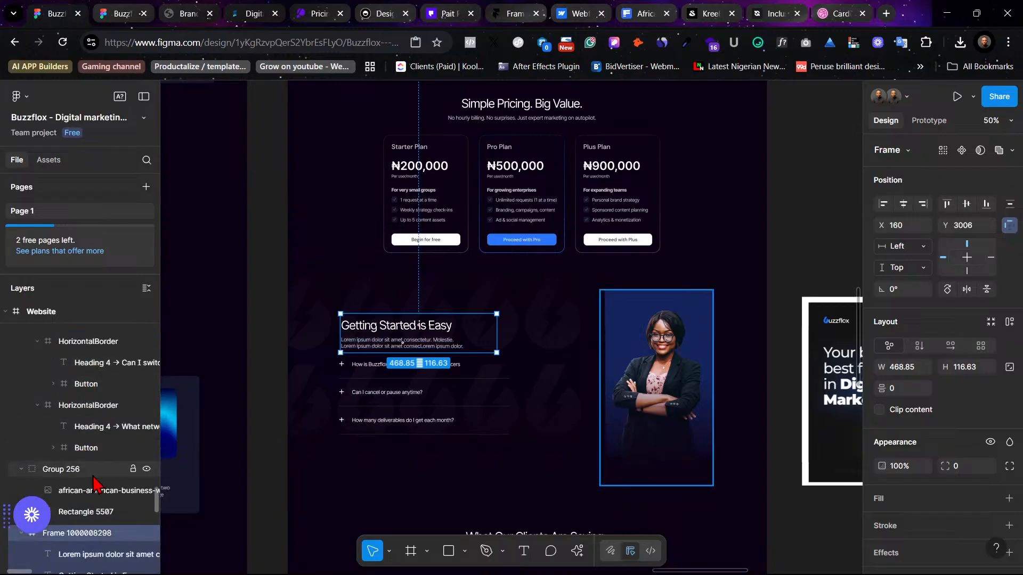
pyautogui.scroll(3, 88, 467)
pyautogui.scroll(5, 80, 459)
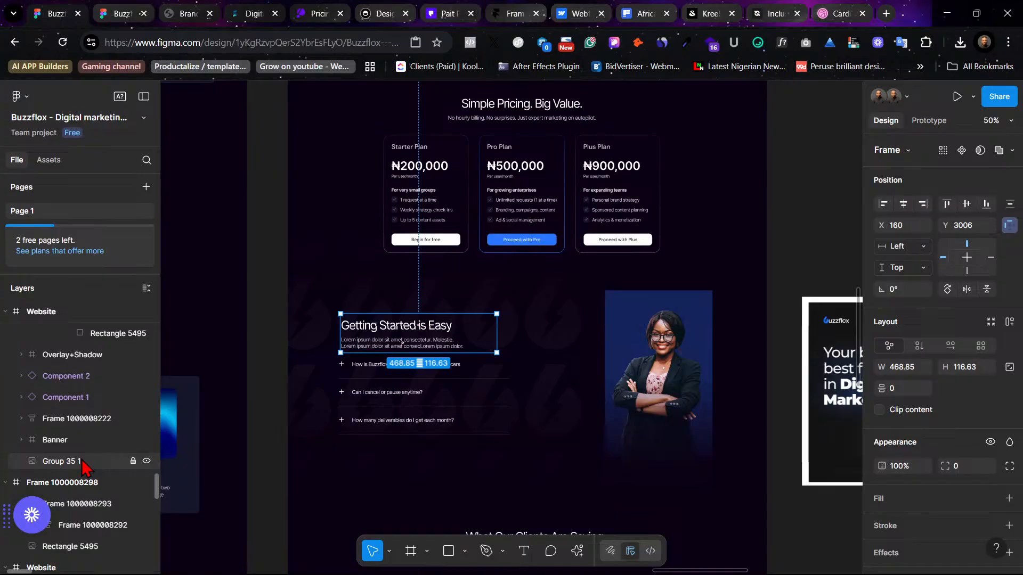
pyautogui.click(74, 461)
pyautogui.scroll(3, 84, 453)
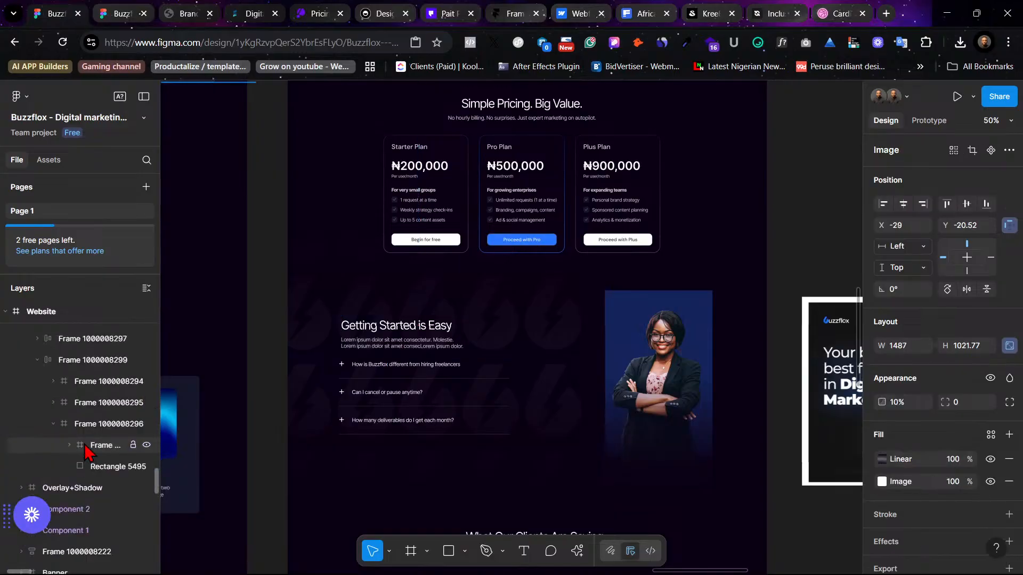
pyautogui.scroll(5, 85, 447)
pyautogui.scroll(-10, 88, 455)
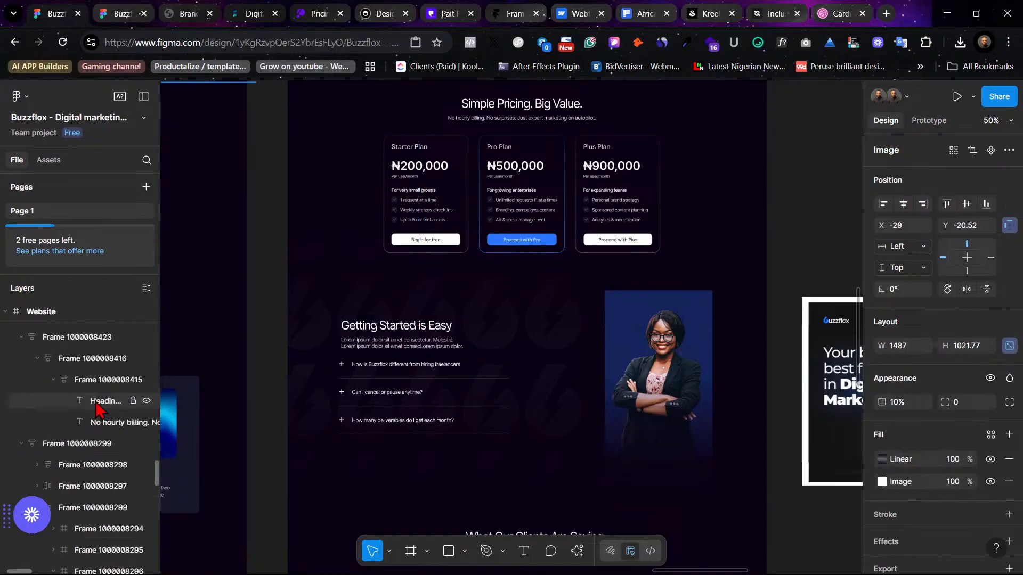
pyautogui.scroll(-10, 102, 411)
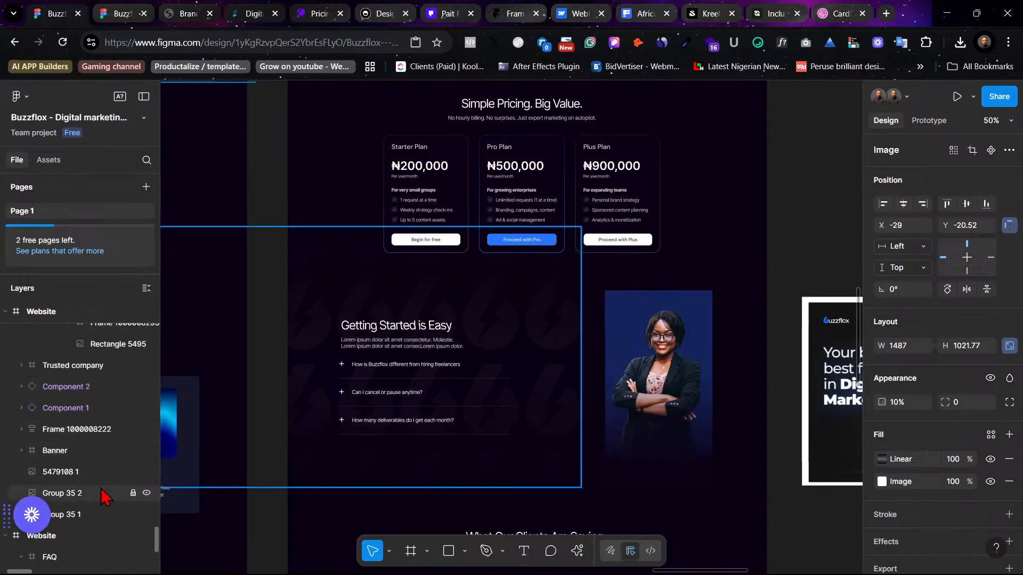
pyautogui.click(112, 491)
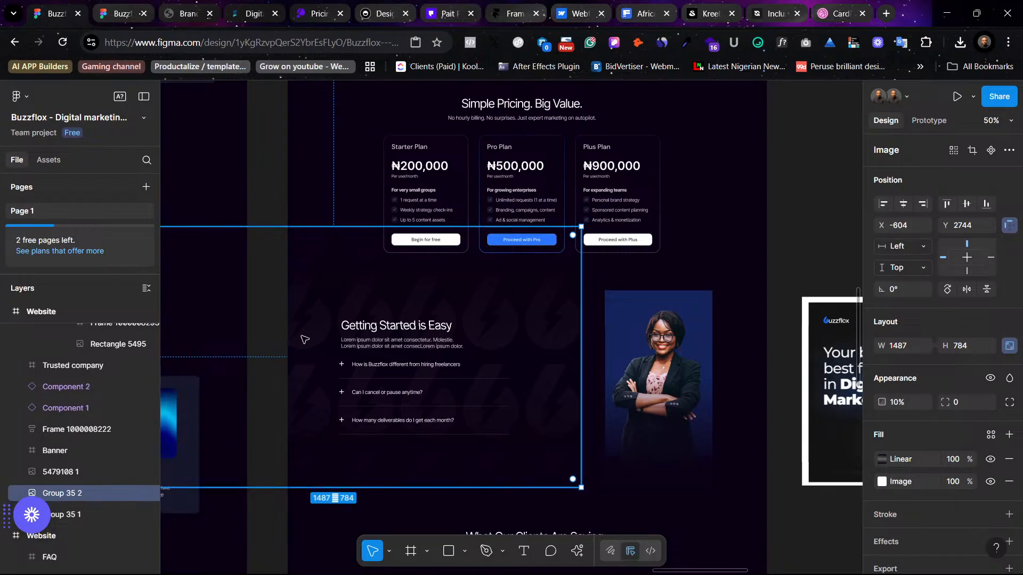
pyautogui.moveTo(309, 328); pyautogui.dragTo(501, 331)
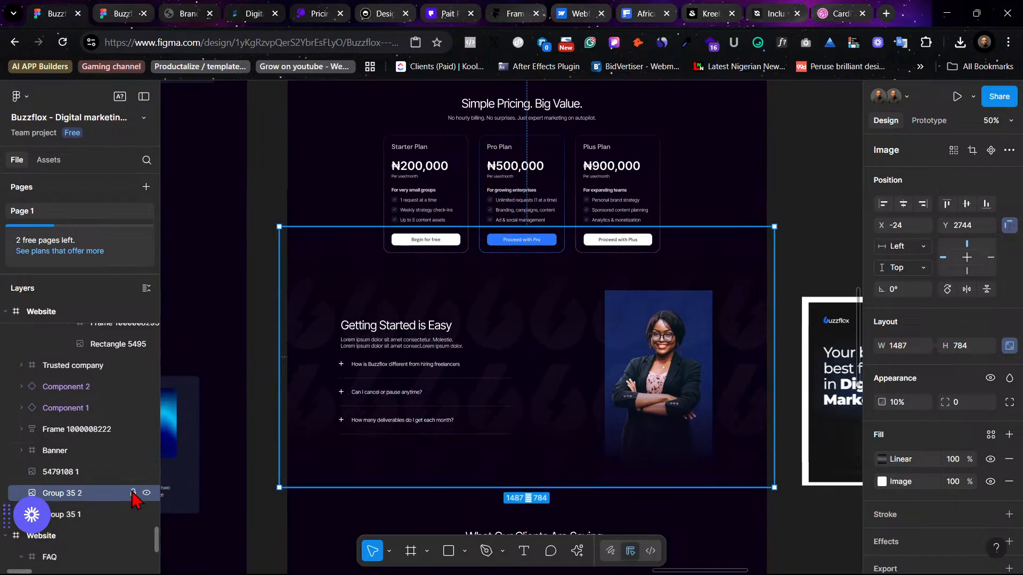
pyautogui.click(133, 493)
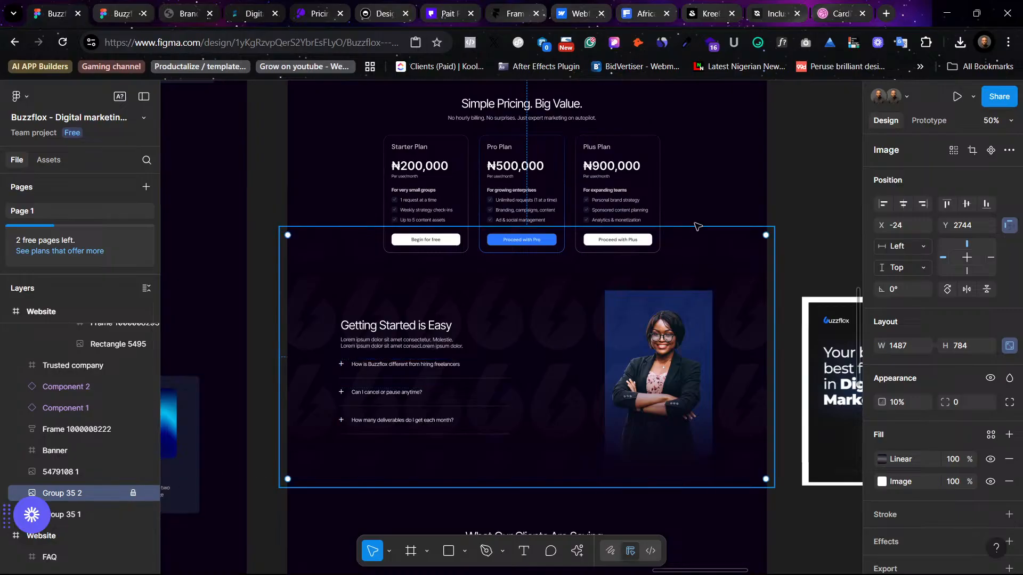
pyautogui.click(716, 223)
# Step: Lock the Group 35 1 logo-pattern image behind the testimonials and FAQ sections
pyautogui.scroll(-4, 689, 250)
pyautogui.scroll(-3, 770, 342)
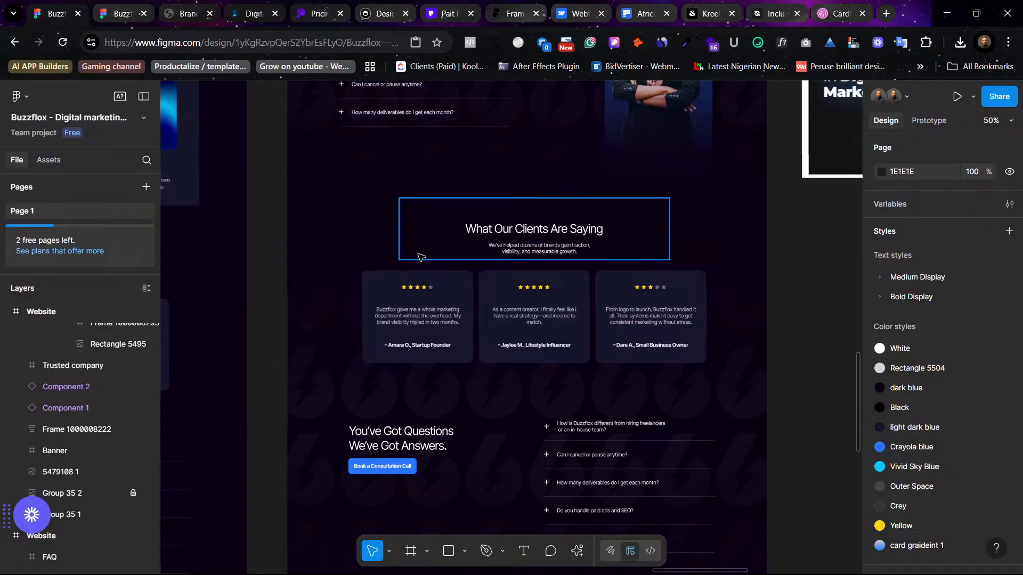
pyautogui.hotkey('ctrl', 'a')
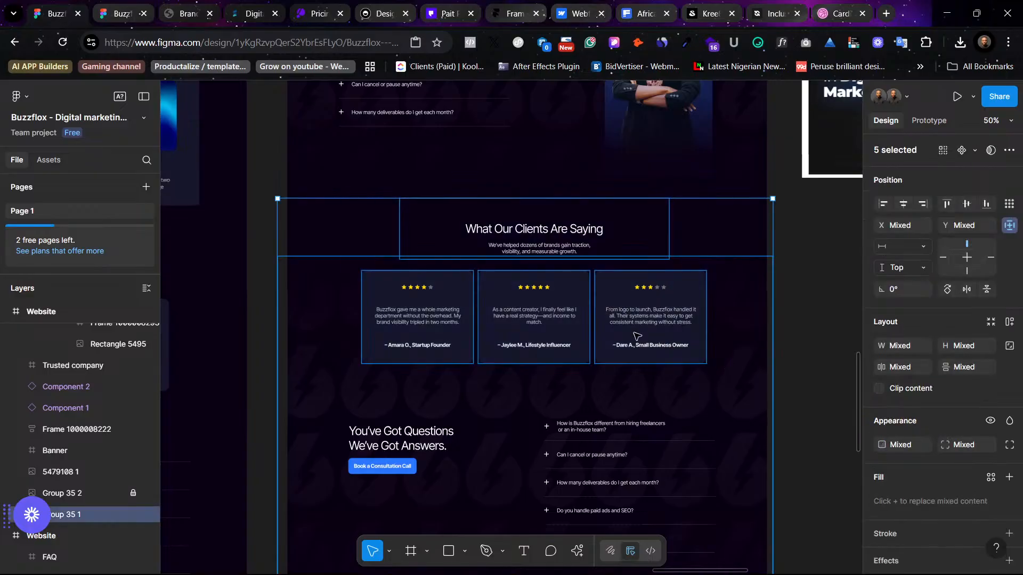
pyautogui.click(743, 299)
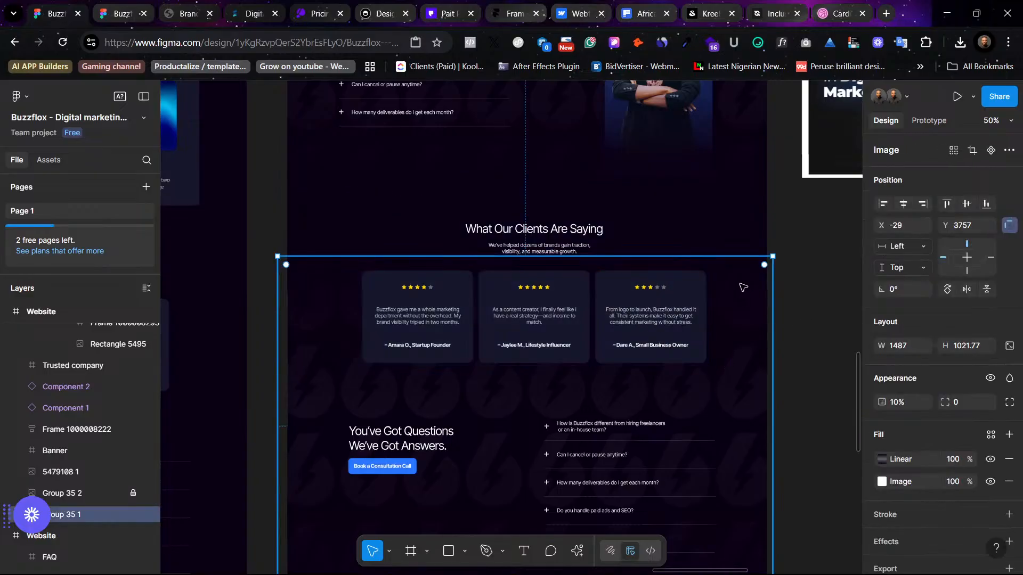
pyautogui.click(134, 514)
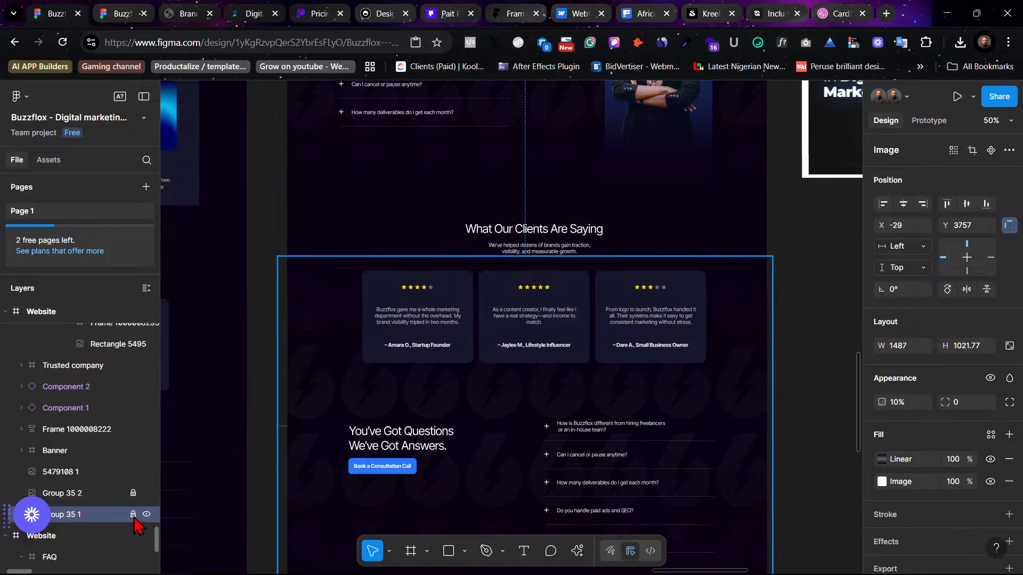
# Step: Move the What Our Clients Are Saying heading and its three testimonial cards together slightly upward
pyautogui.moveTo(383, 211); pyautogui.dragTo(681, 373)
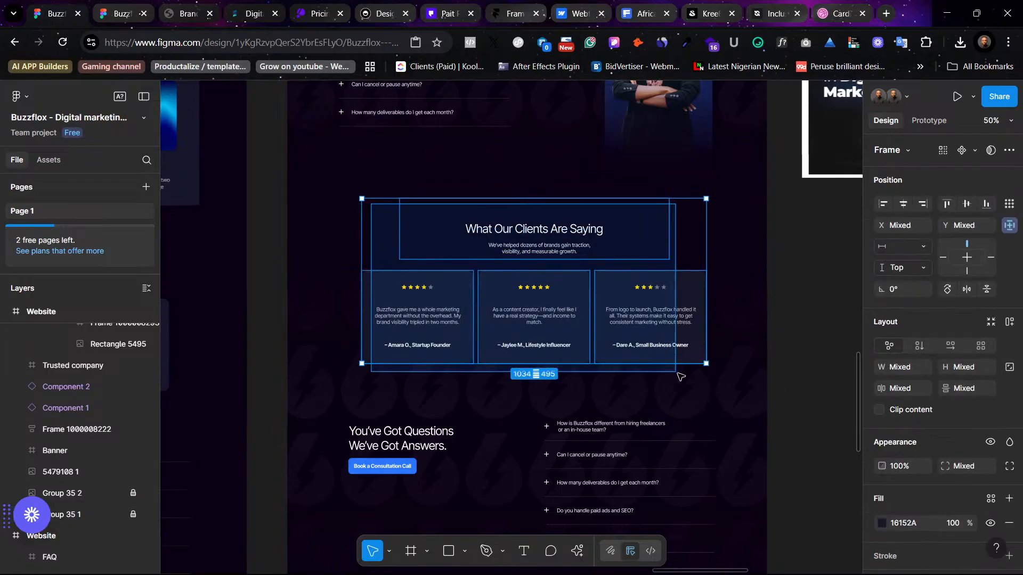
pyautogui.moveTo(669, 325); pyautogui.dragTo(669, 304)
pyautogui.click(781, 275)
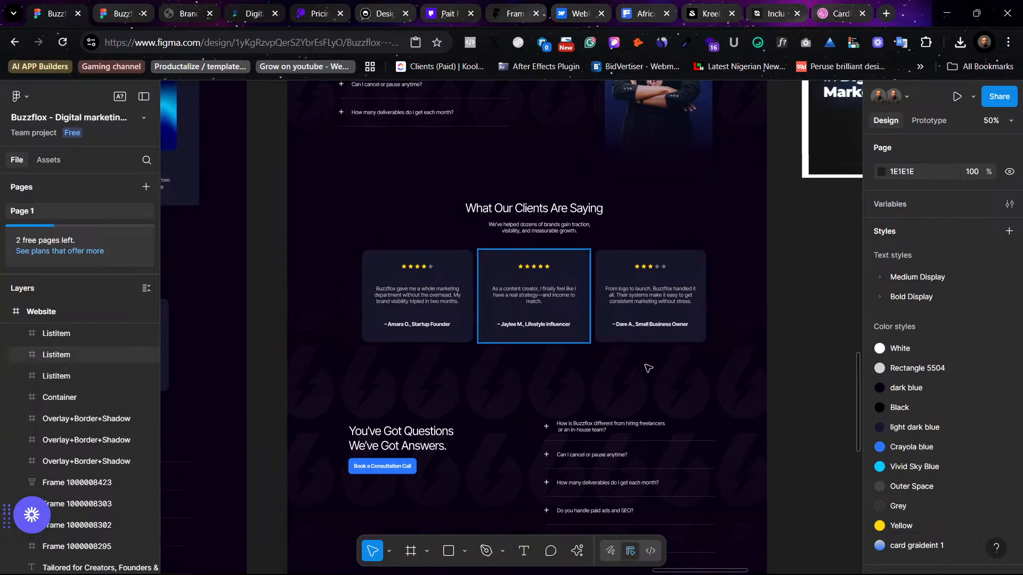
# Step: Check the spacing of the testimonials, FAQ and footer, and compare it with the Getting Started and pricing sections
pyautogui.scroll(-3, 734, 376)
pyautogui.scroll(-3, 725, 376)
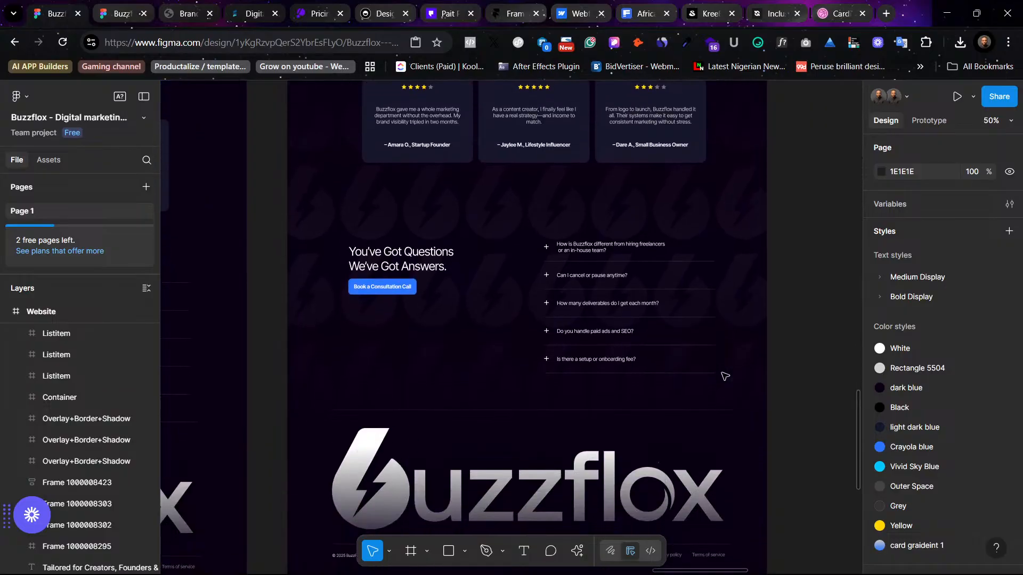
pyautogui.scroll(-6, 725, 376)
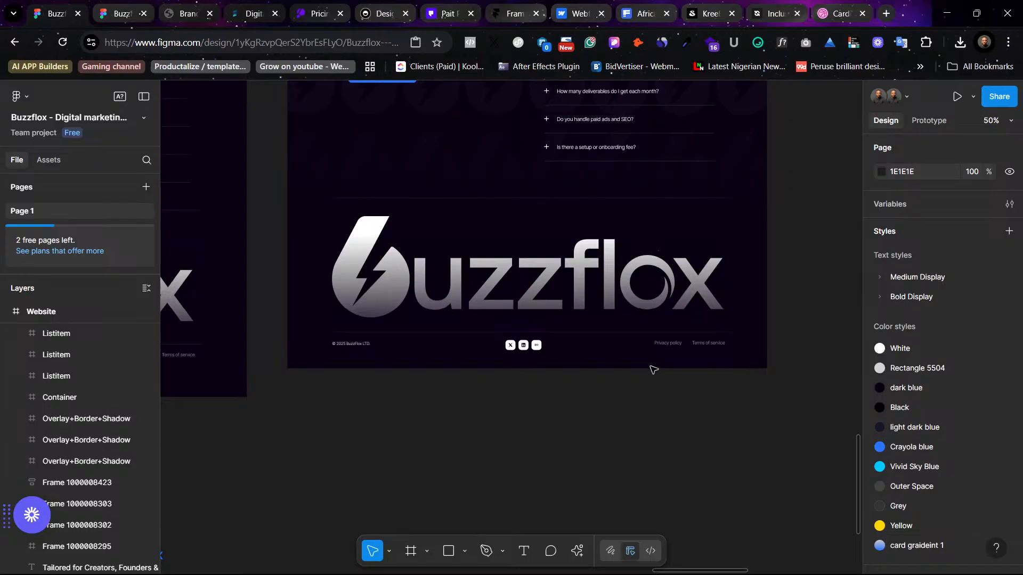
pyautogui.scroll(6, 654, 369)
pyautogui.scroll(12, 708, 303)
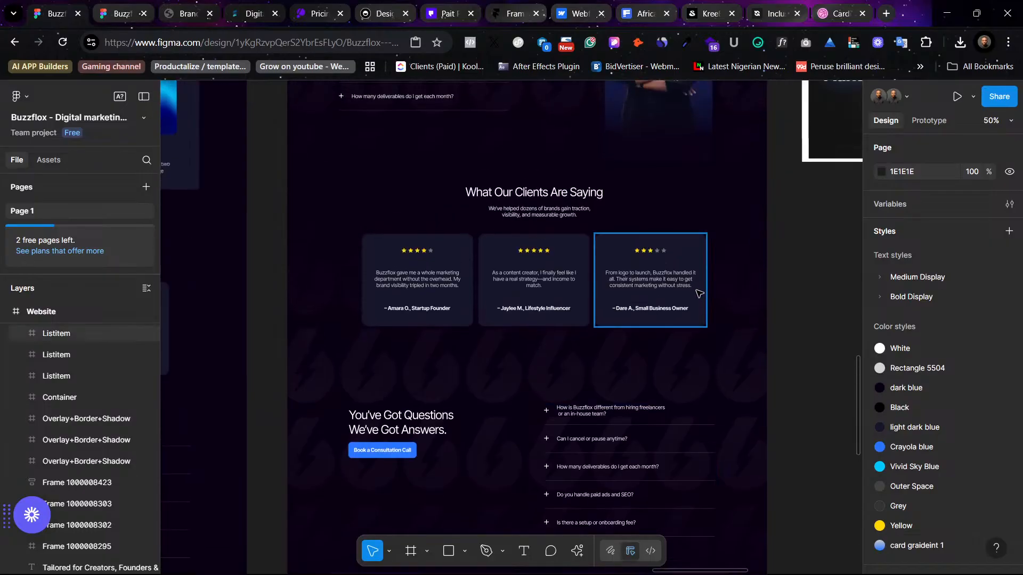
pyautogui.scroll(3, 666, 340)
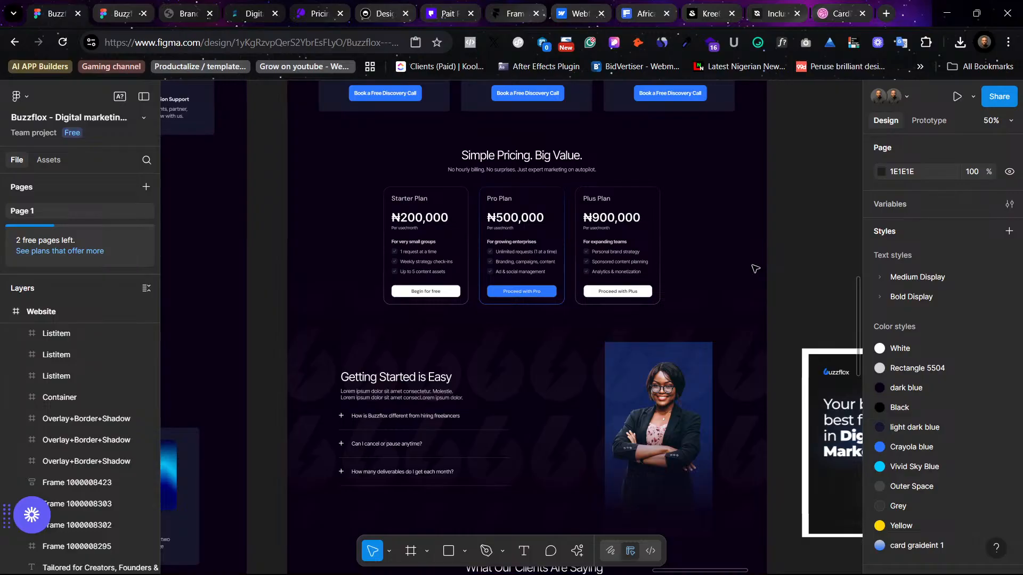
# Step: Check the upper page sections in the design, then review the prototype preview from pricing to the footer and back to the hero
pyautogui.scroll(4, 694, 272)
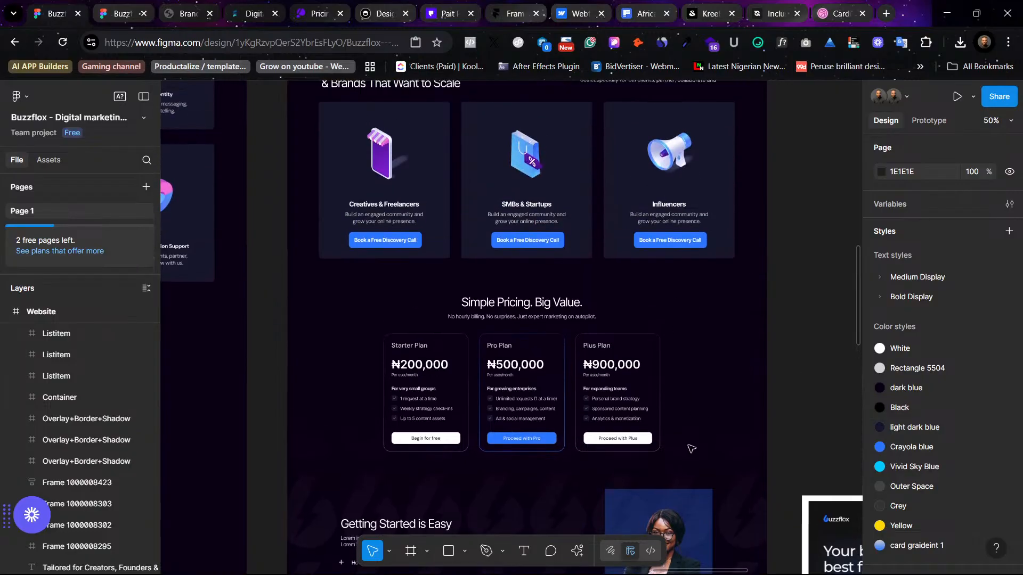
pyautogui.scroll(9, 753, 286)
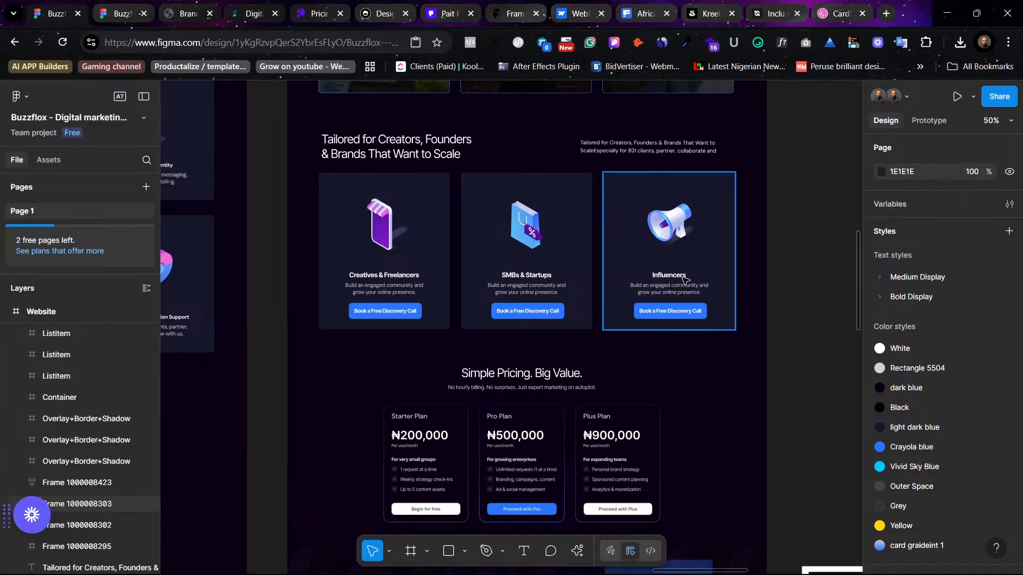
pyautogui.scroll(8, 752, 286)
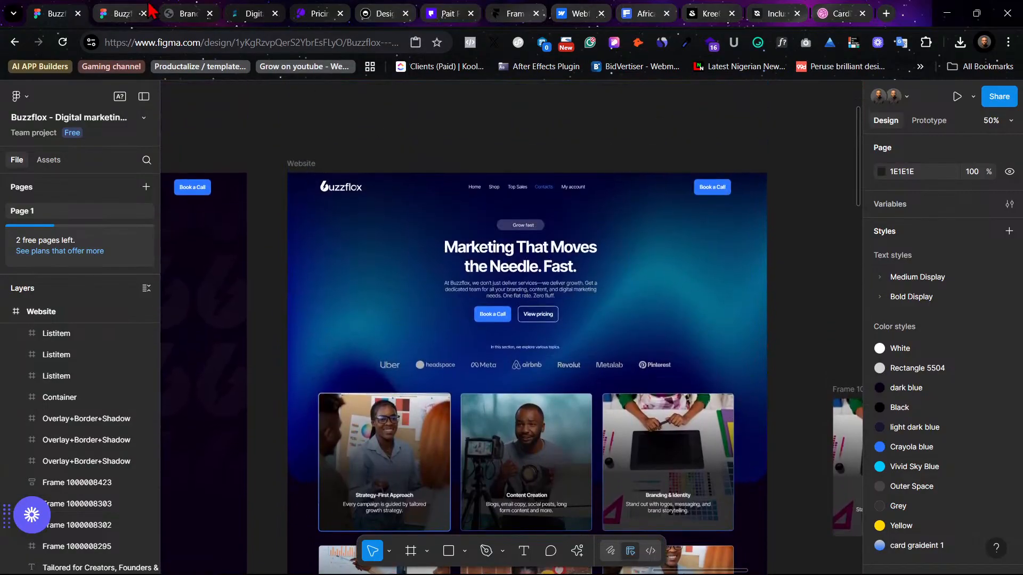
pyautogui.click(123, 13)
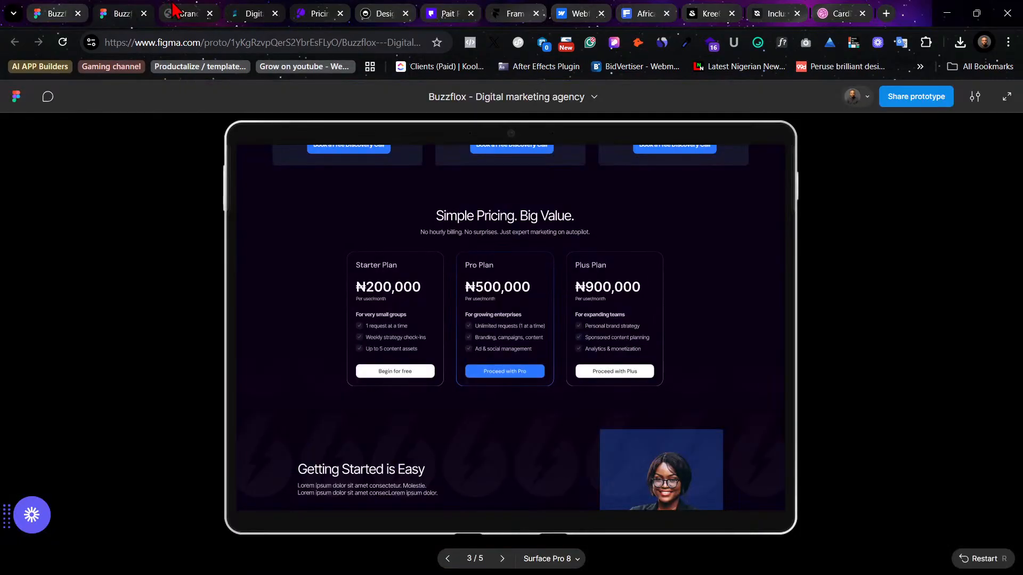
pyautogui.scroll(-9, 669, 388)
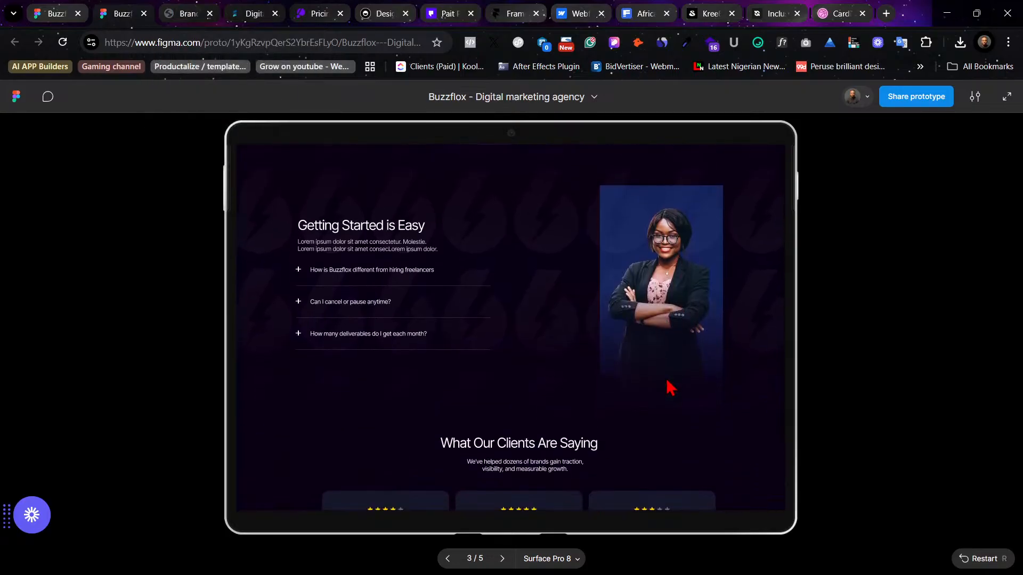
pyautogui.scroll(-8, 669, 388)
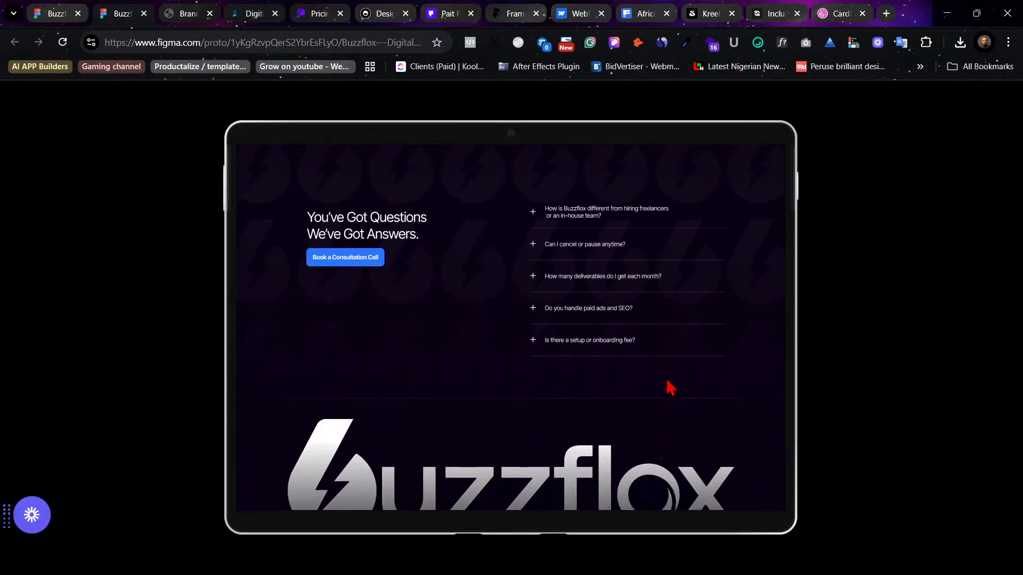
pyautogui.scroll(10, 670, 388)
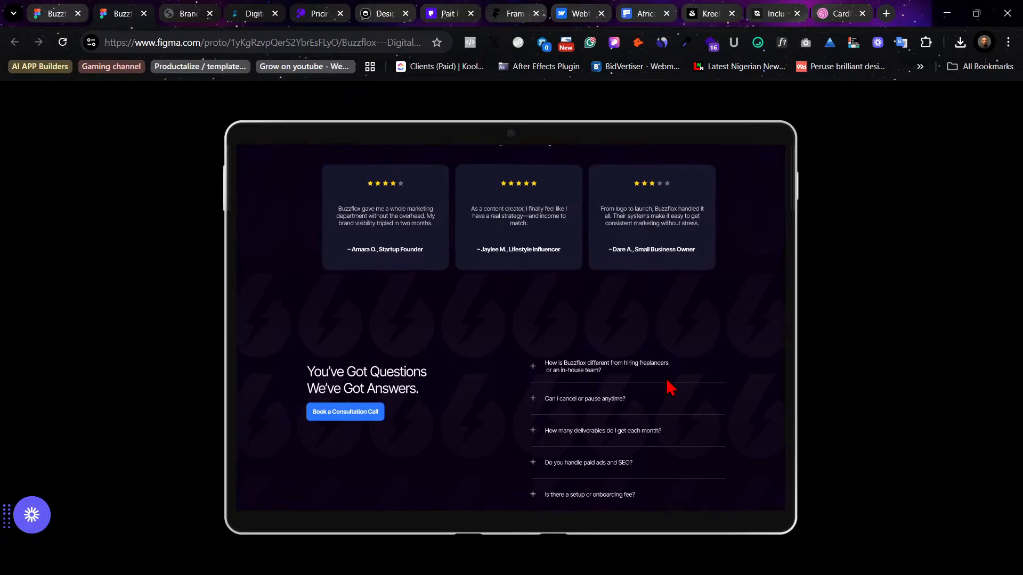
pyautogui.scroll(8, 671, 388)
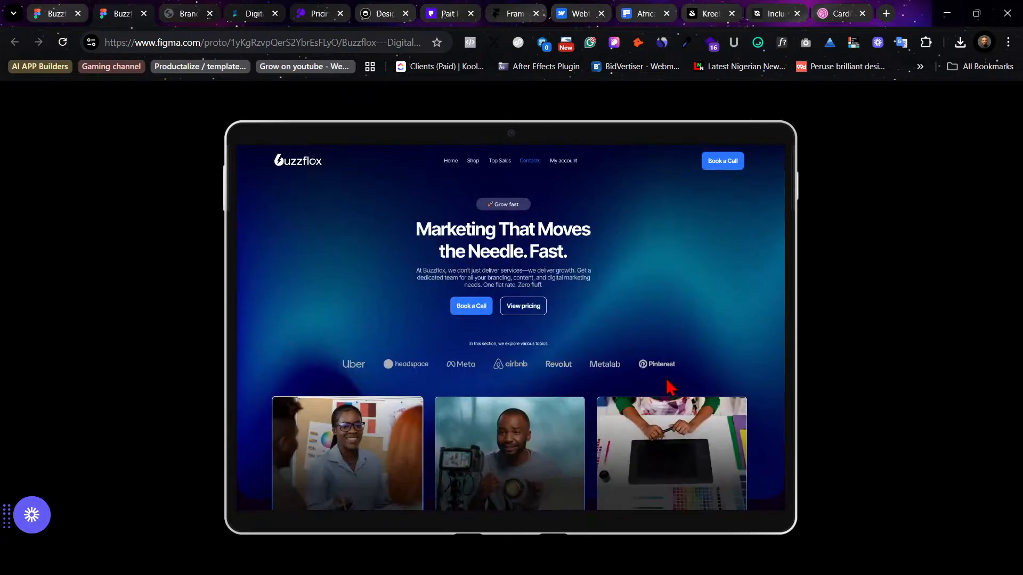
# Step: Review the whole page in the prototype preview, from the hero and service cards through pricing and testimonials to the footer
pyautogui.scroll(-3, 672, 381)
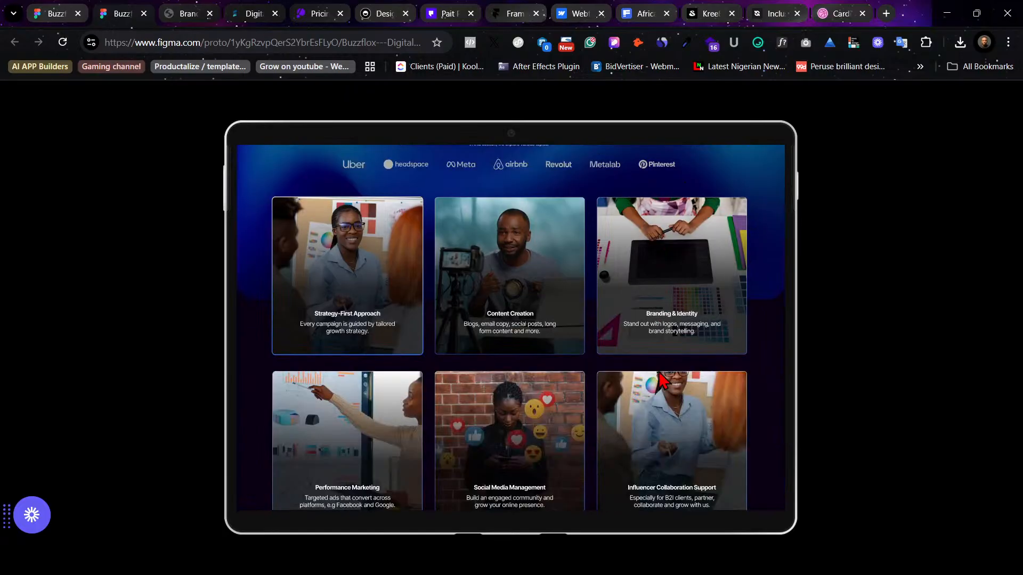
pyautogui.scroll(-3, 663, 382)
pyautogui.scroll(4, 660, 379)
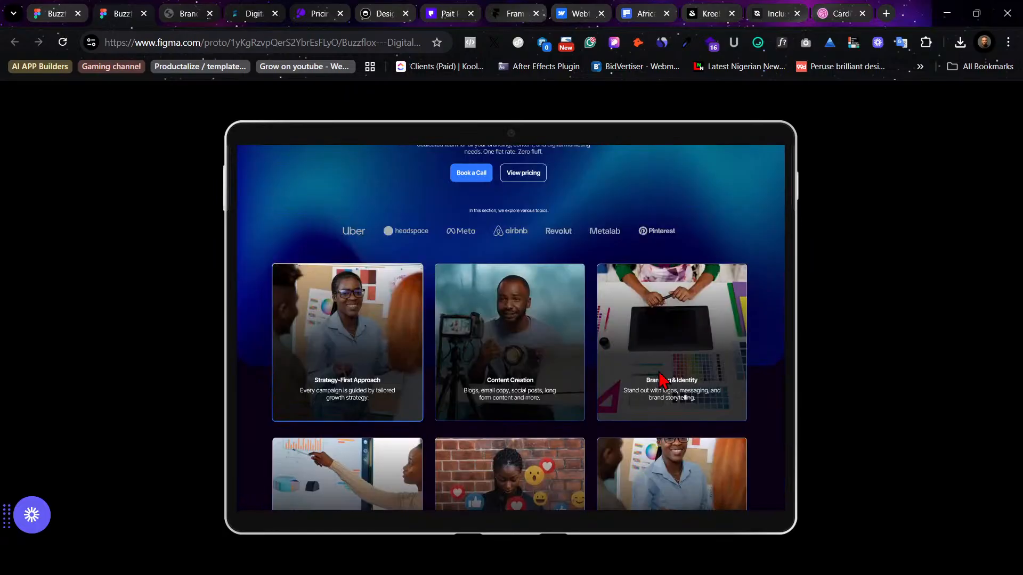
pyautogui.scroll(-7, 663, 381)
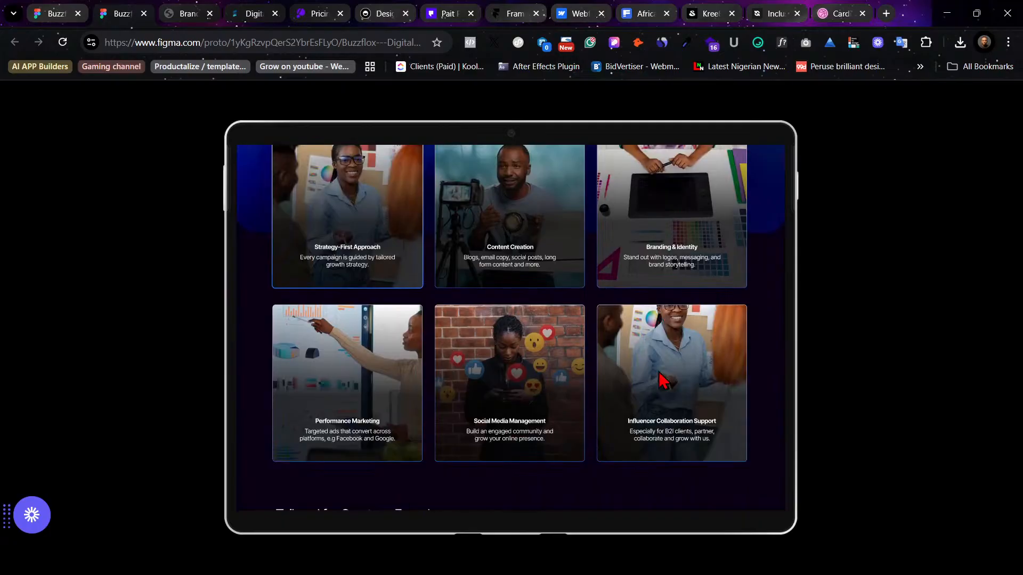
pyautogui.scroll(-8, 663, 382)
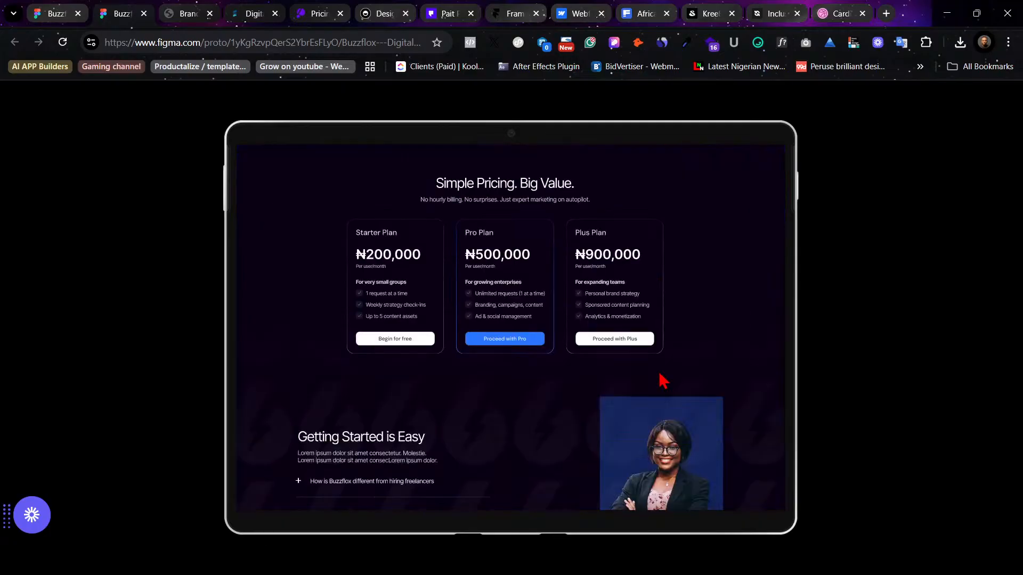
pyautogui.scroll(-7, 663, 381)
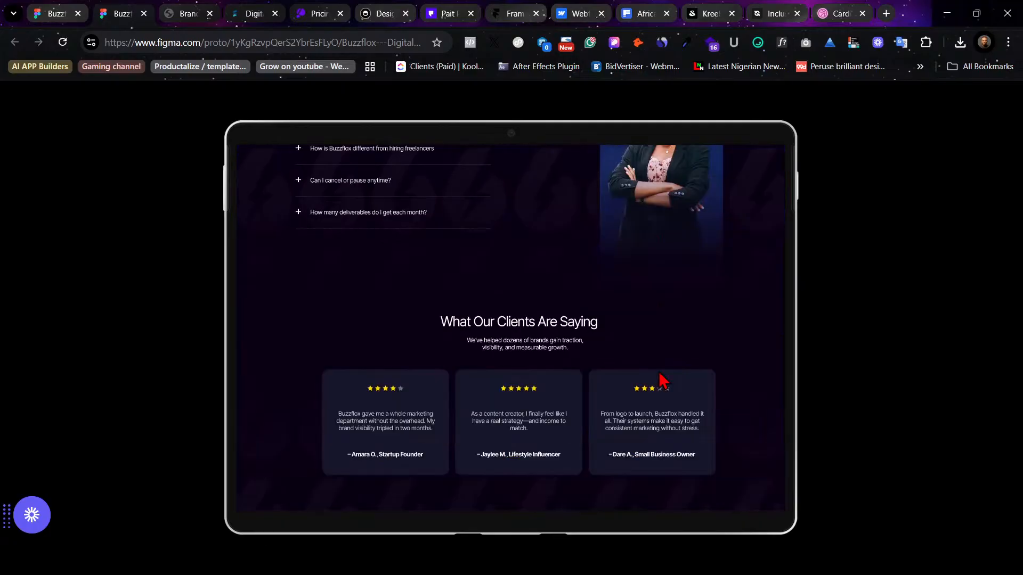
pyautogui.scroll(-1, 662, 382)
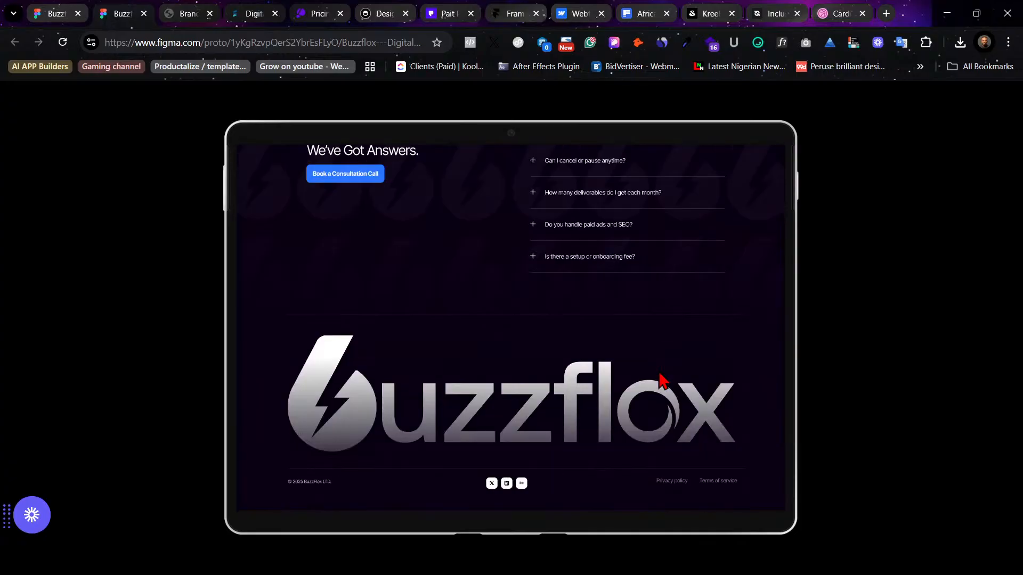
pyautogui.scroll(2, 663, 382)
pyautogui.scroll(-2, 663, 381)
pyautogui.scroll(4, 663, 382)
pyautogui.scroll(15, 662, 381)
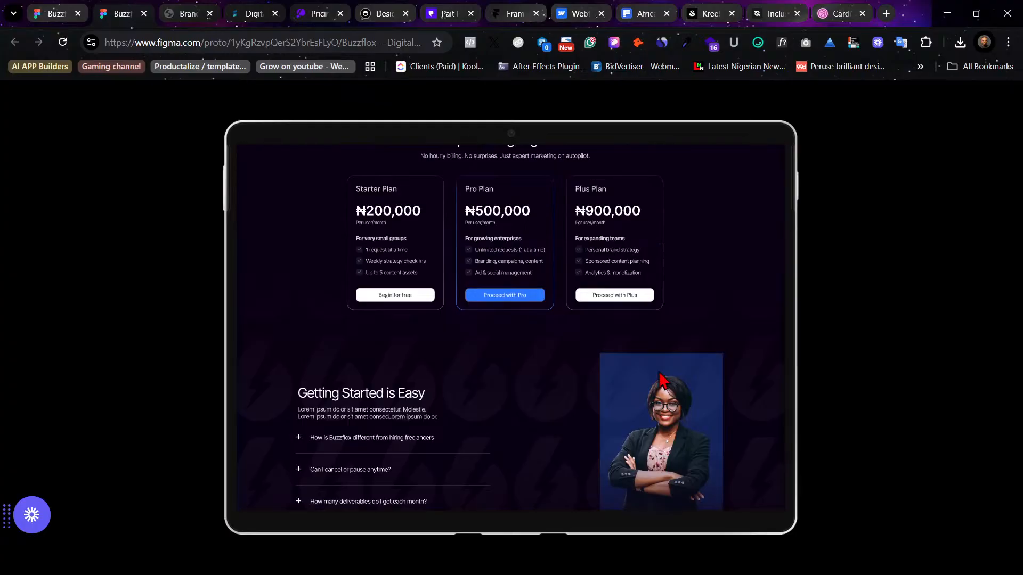
pyautogui.scroll(6, 663, 381)
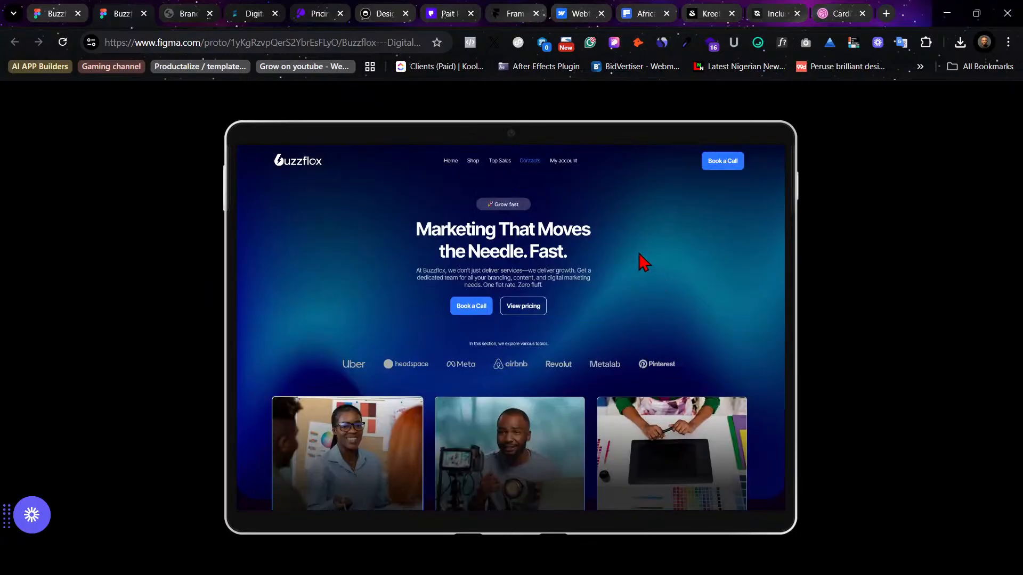
# Step: Return to the design file and compare the header and hero of the dark Website frame with the blue-gradient version
pyautogui.click(183, 13)
pyautogui.click(56, 14)
pyautogui.click(120, 14)
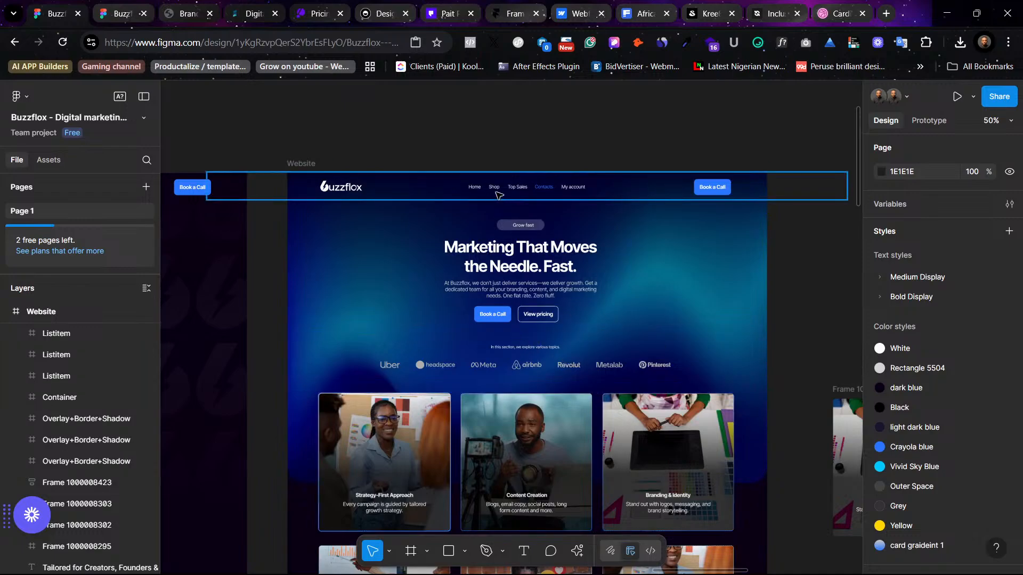
pyautogui.hscroll(-5, 534, 263)
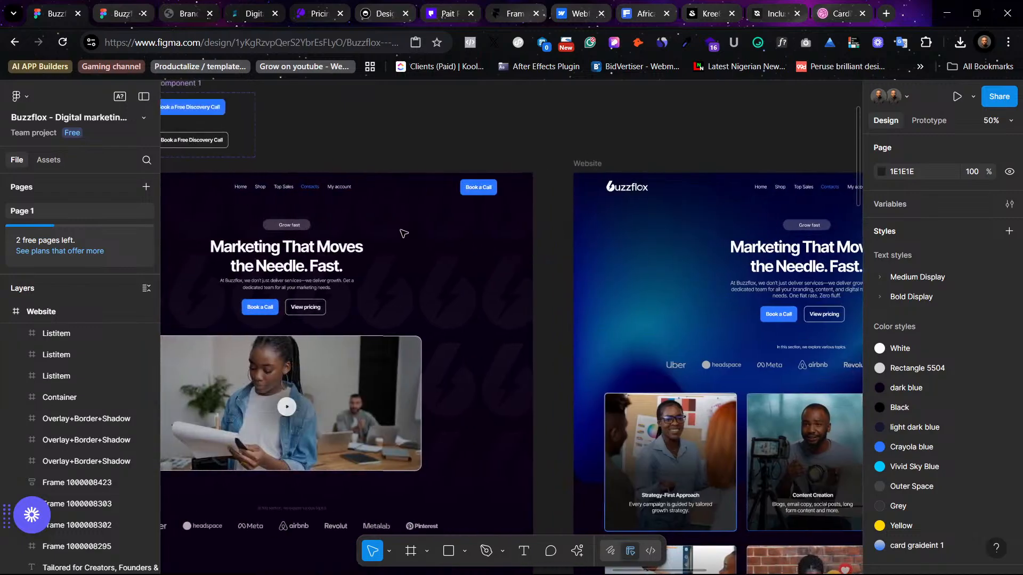
pyautogui.scroll(-3, 491, 313)
pyautogui.scroll(4, 533, 299)
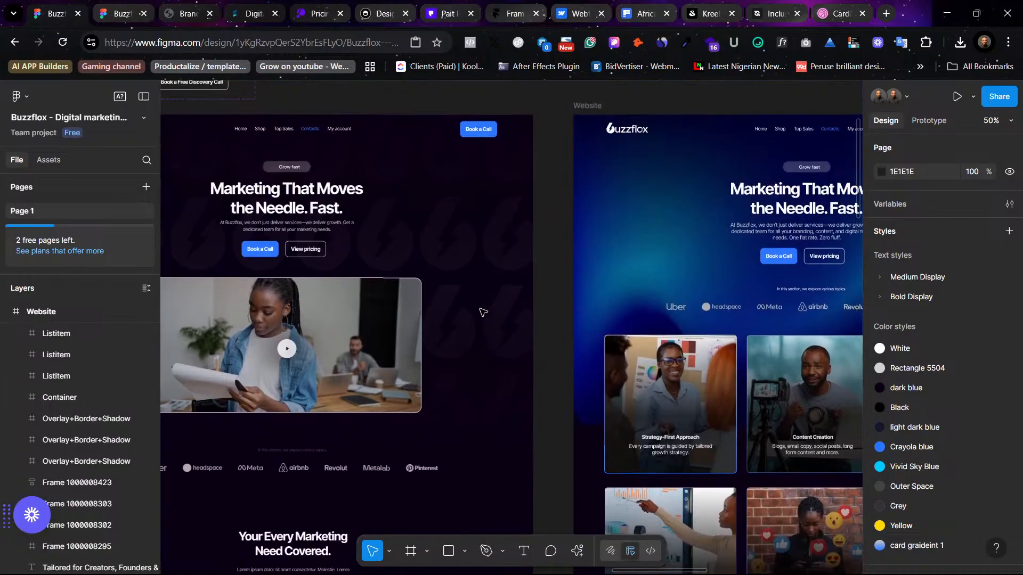
pyautogui.hscroll(3, 586, 286)
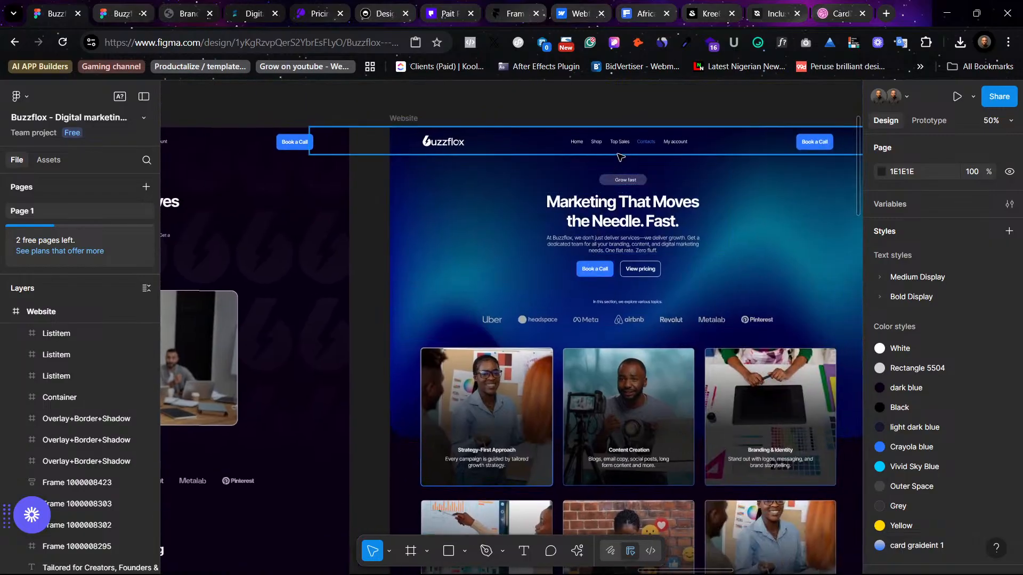
# Step: Rename the Shop link in the dark Website frame's navigation as Services, following the light reference layout
pyautogui.hscroll(-5, 618, 151)
pyautogui.hscroll(-2, 493, 169)
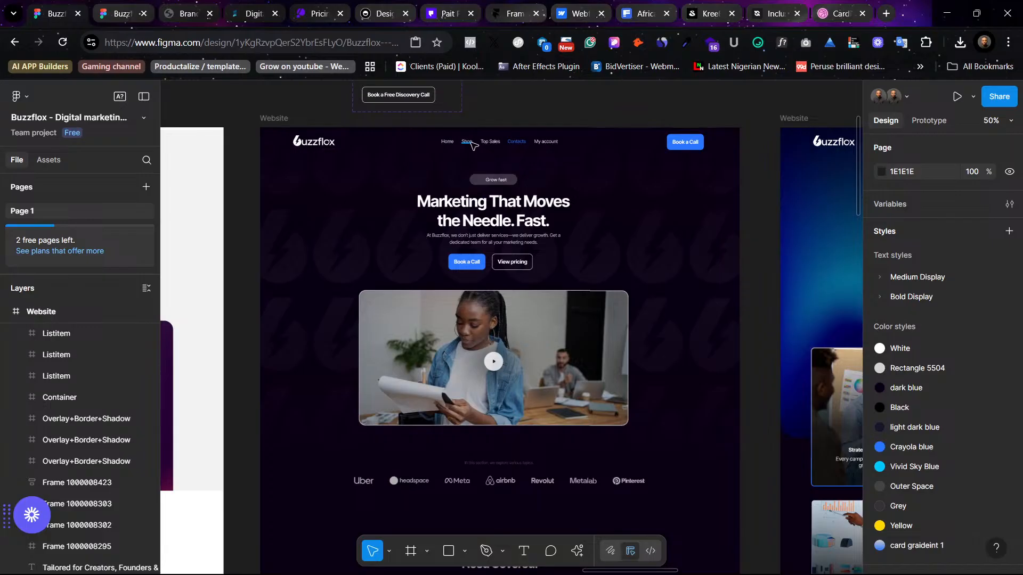
pyautogui.doubleClick(467, 141)
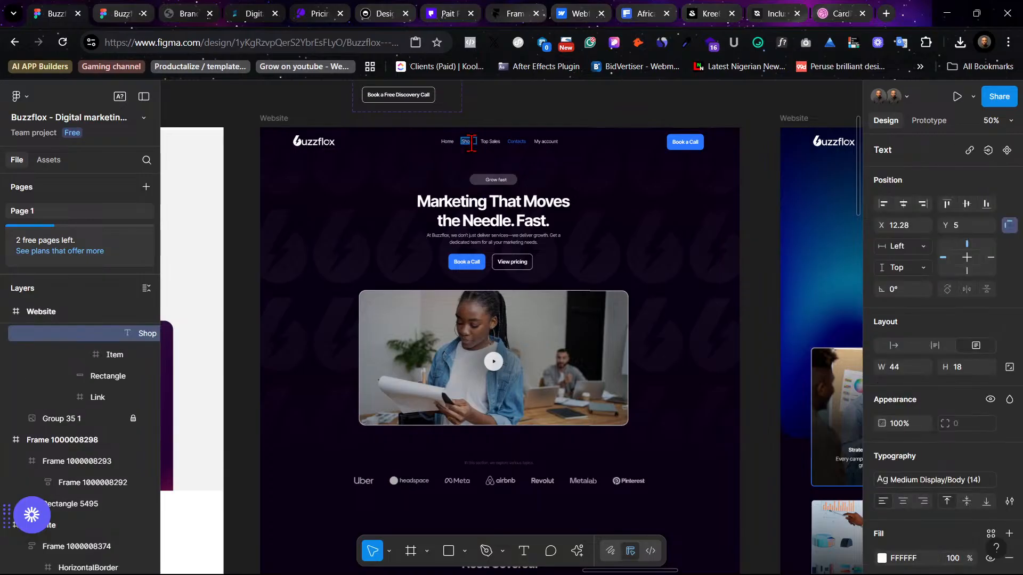
pyautogui.hscroll(-6, 471, 144)
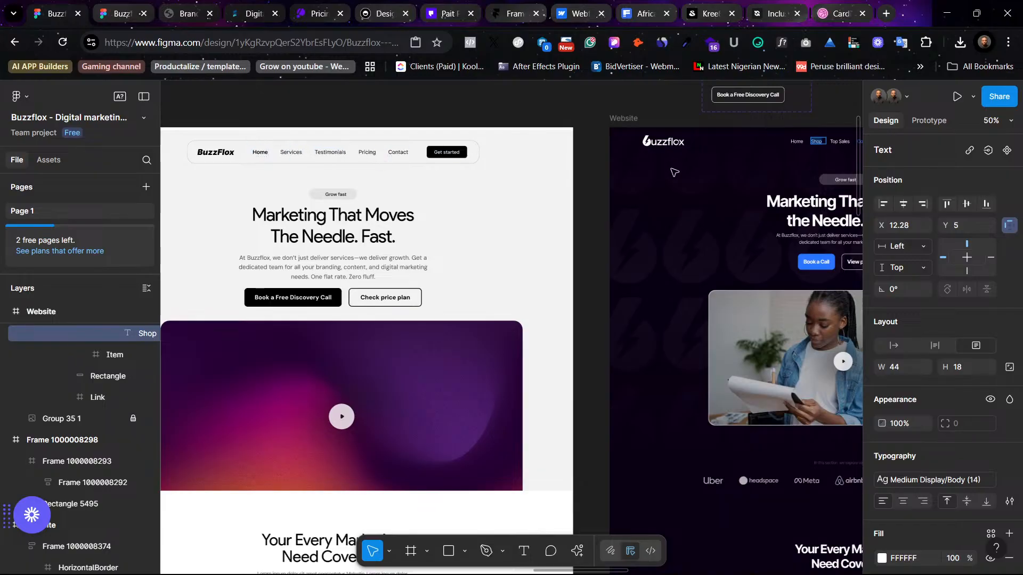
pyautogui.hscroll(1, 687, 170)
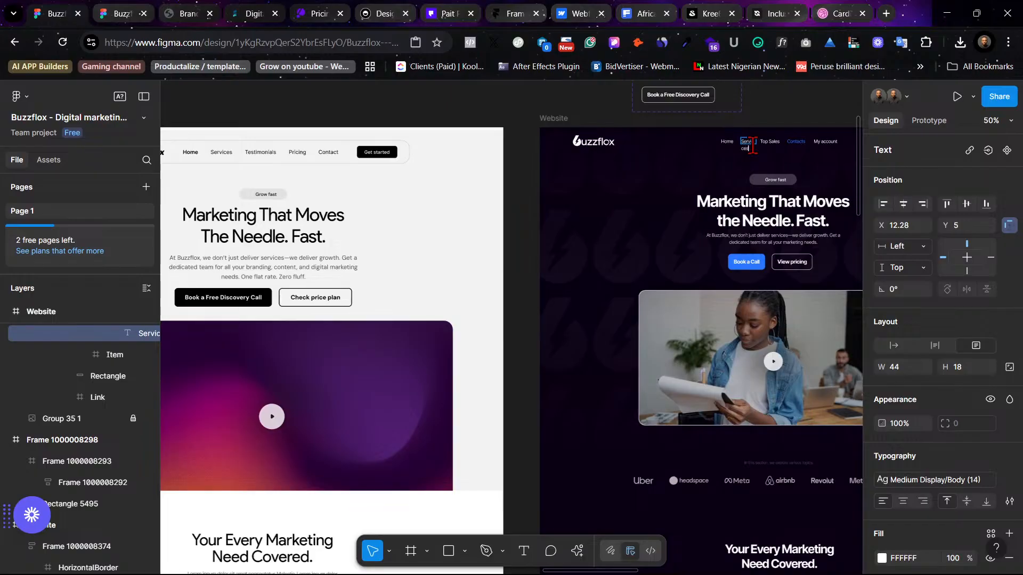
# Step: Rename the Top Sales navigation link as Testimonials and the Contacts link as Pricing in the dark Website frame
pyautogui.click(768, 143)
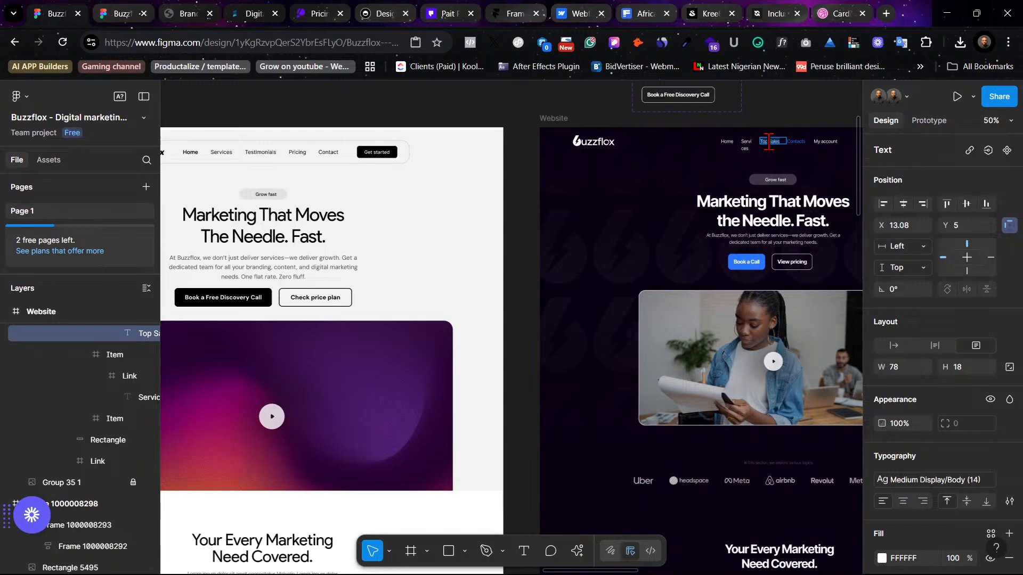
pyautogui.write('Testimoni')
pyautogui.doubleClick(797, 142)
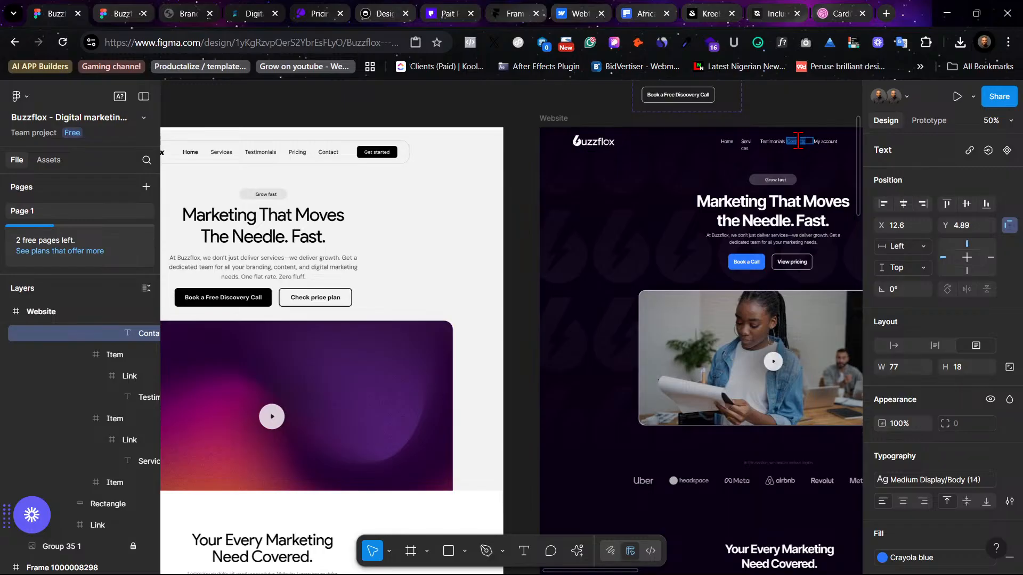
pyautogui.write('Pricing')
# Step: Replace the My account navigation link with Contact, correcting its misspelling with the suggested word
pyautogui.click(829, 143)
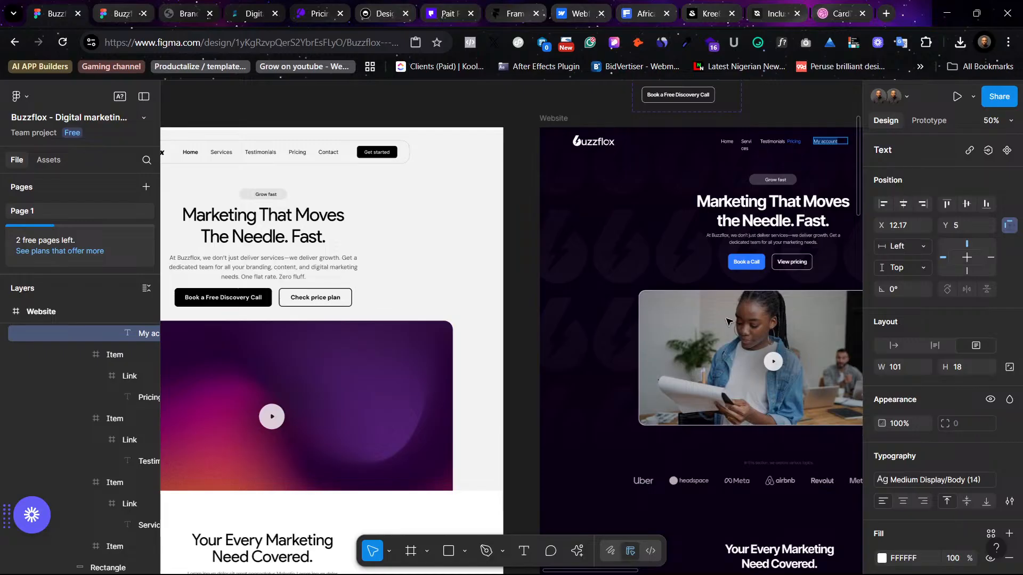
pyautogui.write('Contat')
pyautogui.hscroll(5, 727, 322)
pyautogui.rightClick(554, 141)
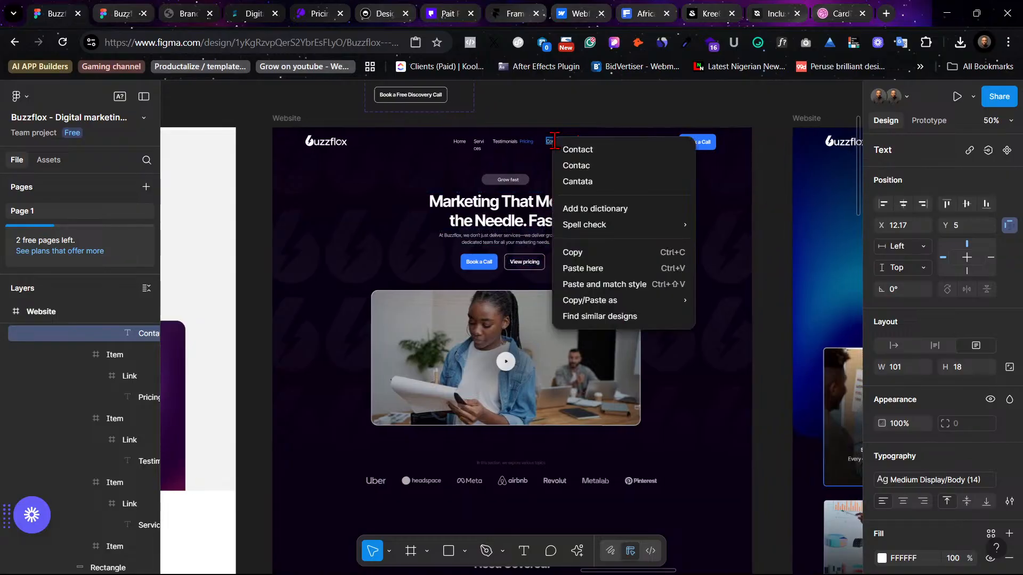
pyautogui.click(578, 149)
# Step: Widen the five navigation link text boxes together, with Home about 81 px, Services about 70 px and Contact about 161 px wide
pyautogui.hotkey('ctrl', '=')
pyautogui.hotkey('ctrl', '=')
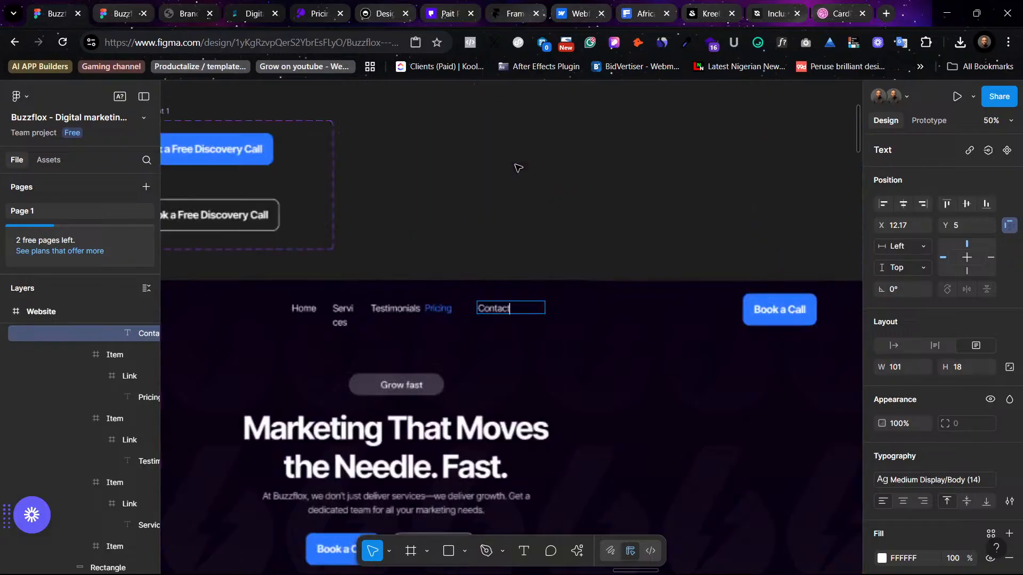
pyautogui.hscroll(-5, 539, 179)
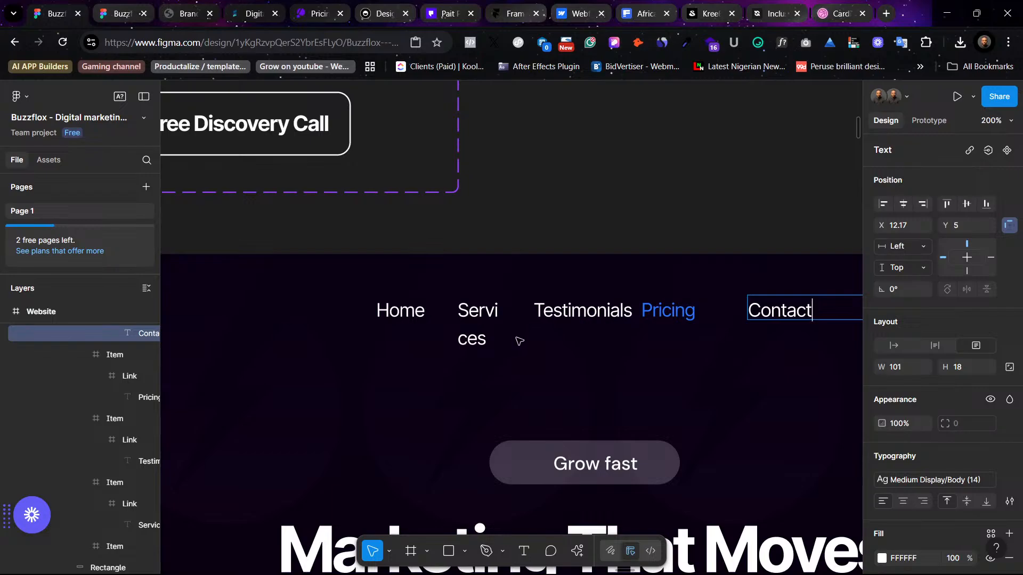
pyautogui.click(440, 314)
pyautogui.keyDown('shift'); pyautogui.click(477, 312); pyautogui.keyUp('shift')
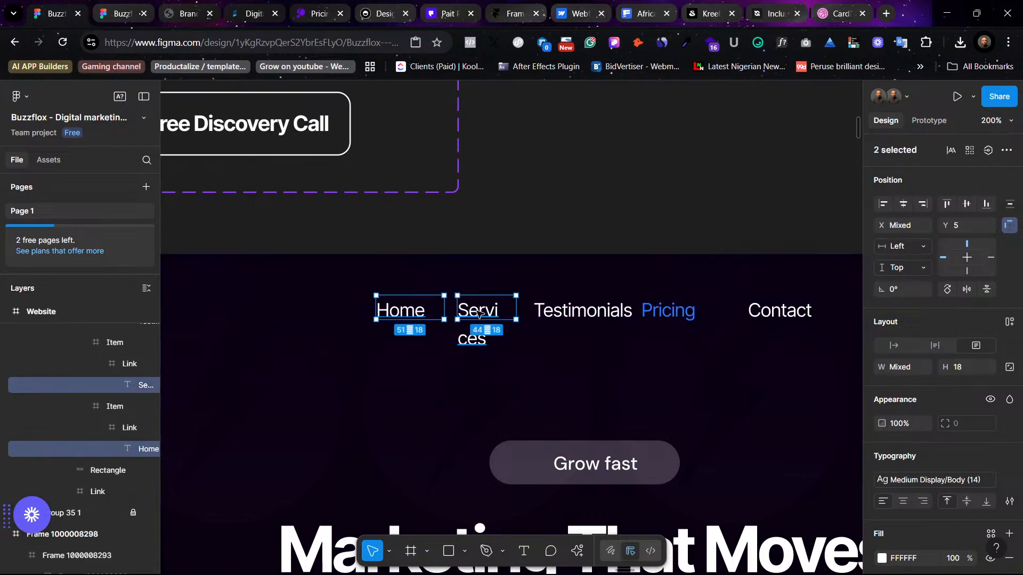
pyautogui.keyDown('shift'); pyautogui.click(575, 312); pyautogui.keyUp('shift')
pyautogui.keyDown('shift'); pyautogui.click(676, 311); pyautogui.keyUp('shift')
pyautogui.keyDown('shift'); pyautogui.click(767, 311); pyautogui.keyUp('shift')
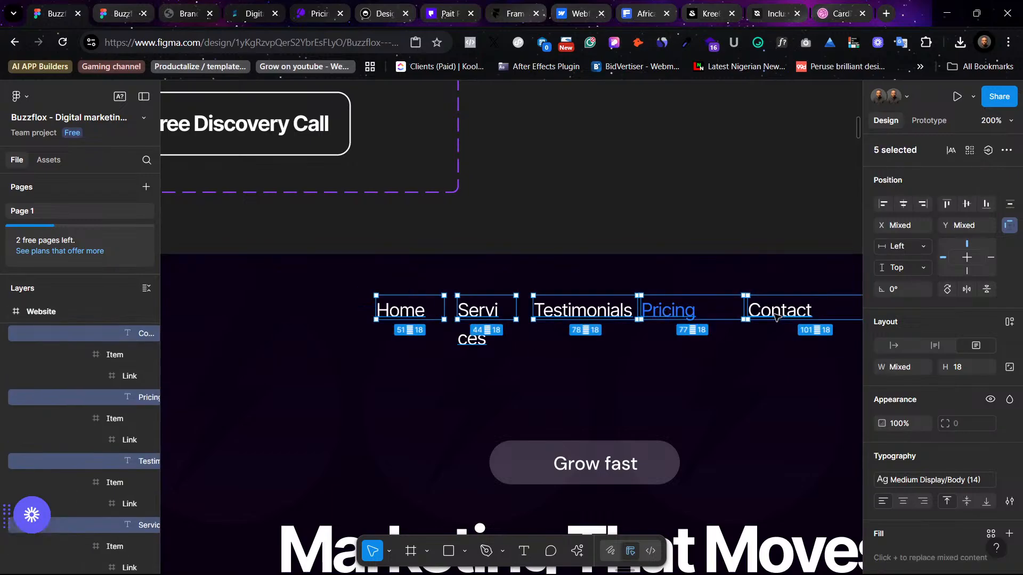
pyautogui.hscroll(5, 692, 330)
pyautogui.moveTo(700, 310); pyautogui.dragTo(778, 302)
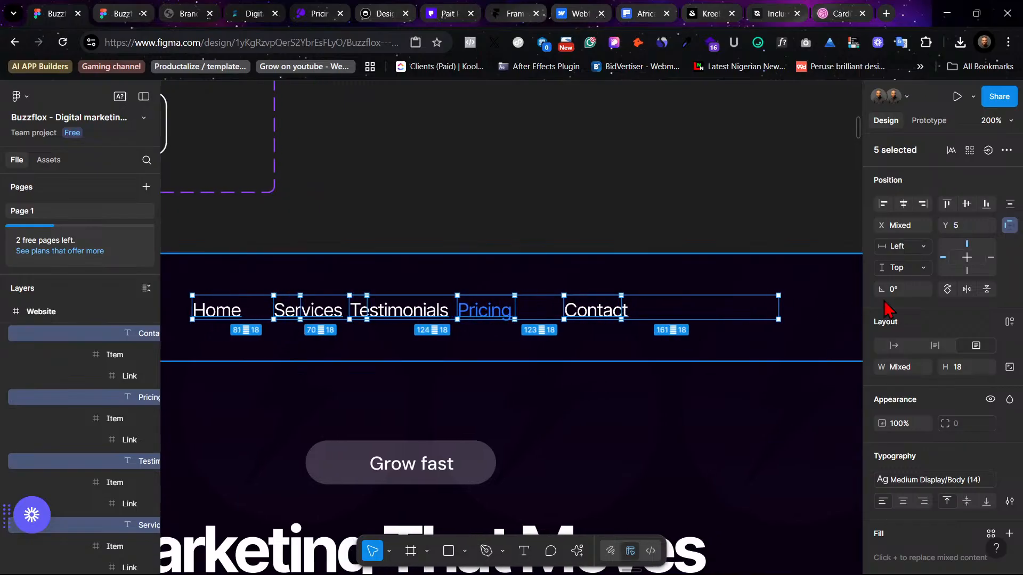
pyautogui.click(612, 362)
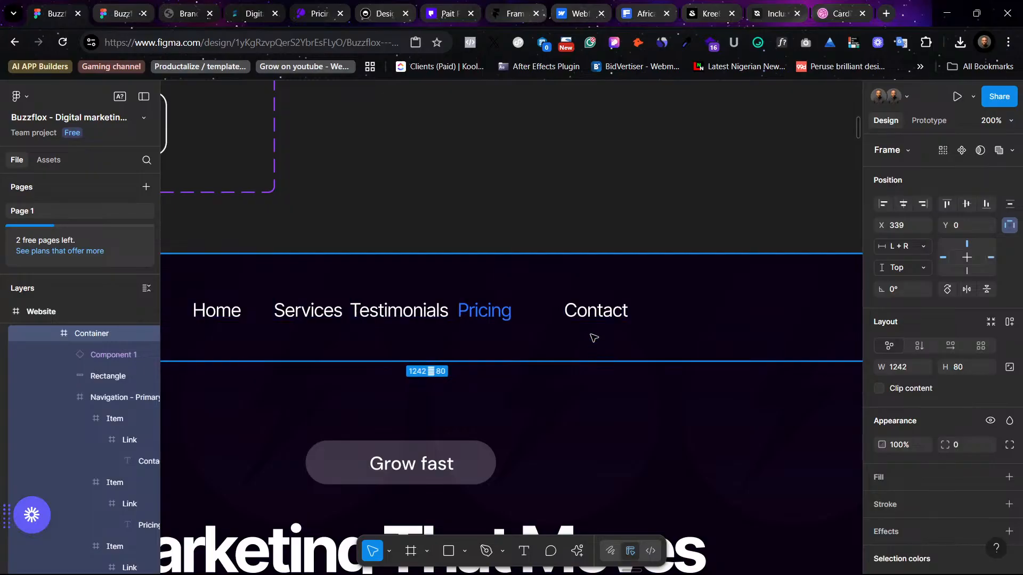
pyautogui.click(591, 312)
pyautogui.keyDown('shift'); pyautogui.click(484, 312); pyautogui.keyUp('shift')
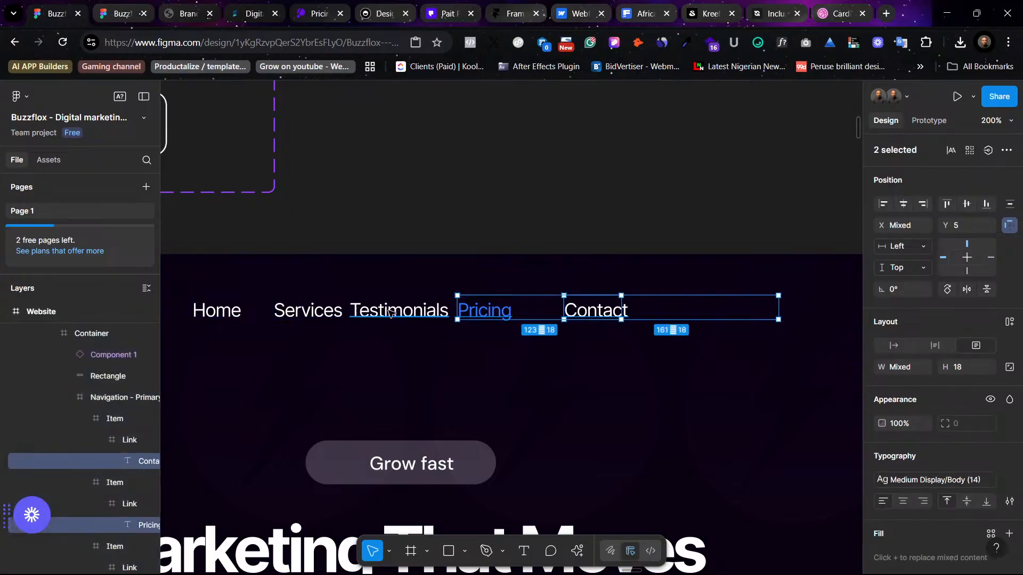
pyautogui.keyDown('shift'); pyautogui.click(390, 314); pyautogui.keyUp('shift')
pyautogui.click(568, 337)
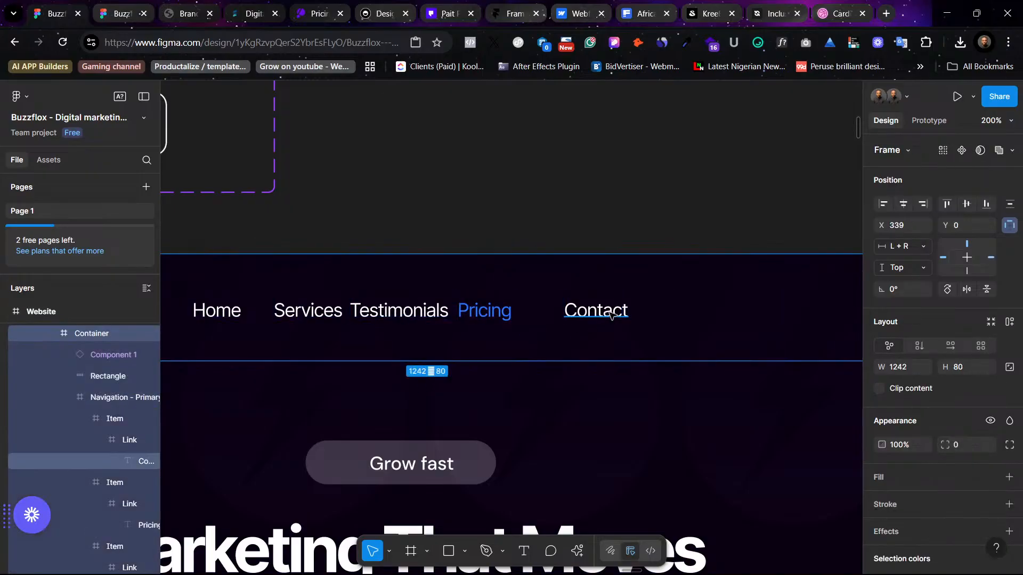
# Step: Narrow the navigation text boxes to fit their words: Home about 38 px, Services 54 px, Testimonials 75 px, Pricing 45 px, Contact 52 px wide
pyautogui.click(613, 315)
pyautogui.moveTo(663, 314); pyautogui.dragTo(449, 303)
pyautogui.click(528, 318)
pyautogui.click(509, 311)
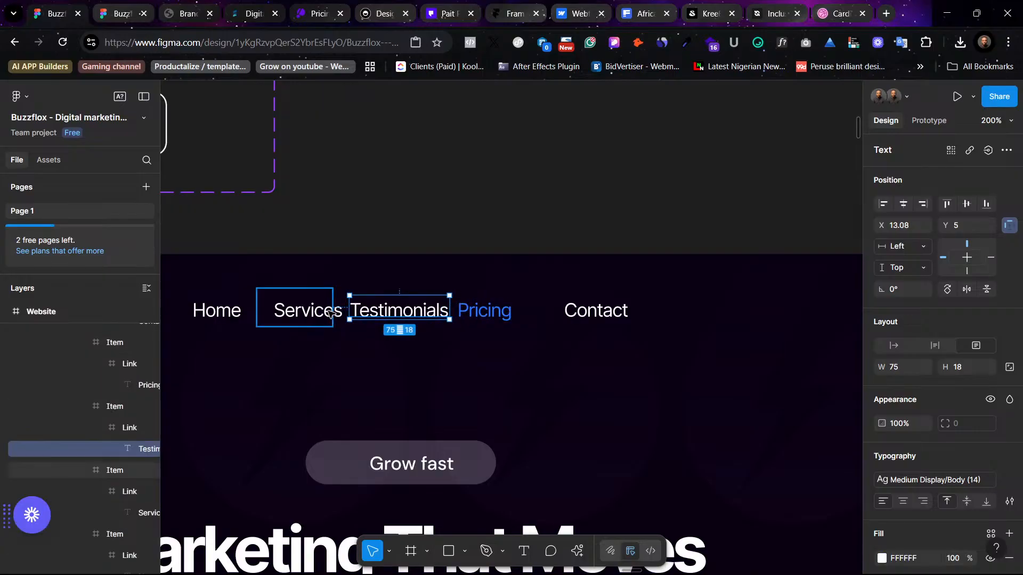
pyautogui.click(313, 310)
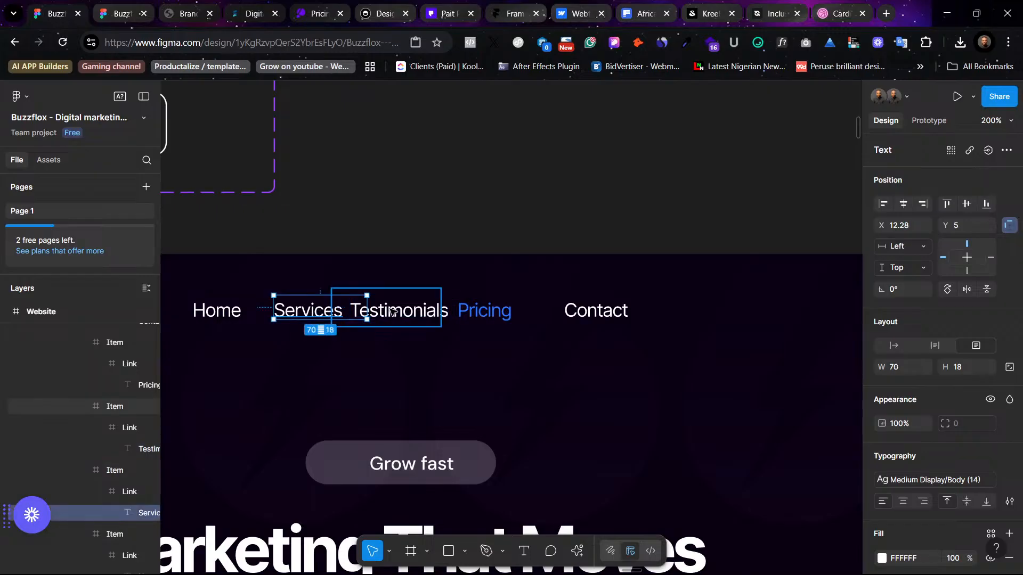
pyautogui.moveTo(366, 309)
pyautogui.mouseDown()
pyautogui.moveTo(337, 309)
pyautogui.moveTo(345, 309)
pyautogui.mouseUp()
pyautogui.click(224, 312)
pyautogui.moveTo(264, 309)
pyautogui.mouseDown()
pyautogui.moveTo(296, 309)
pyautogui.moveTo(245, 307)
pyautogui.mouseUp()
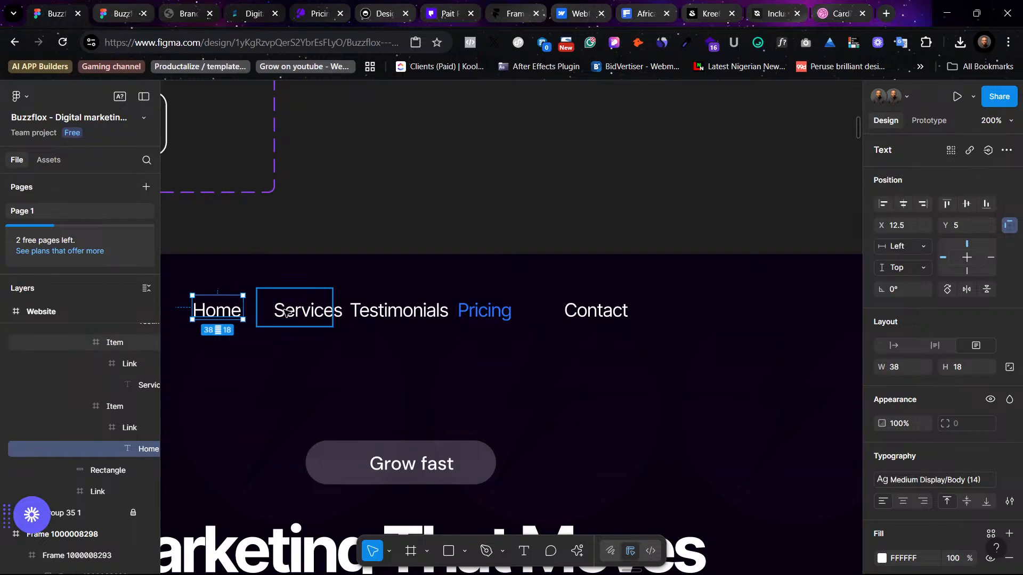
pyautogui.keyDown('shift'); pyautogui.click(291, 312); pyautogui.keyUp('shift')
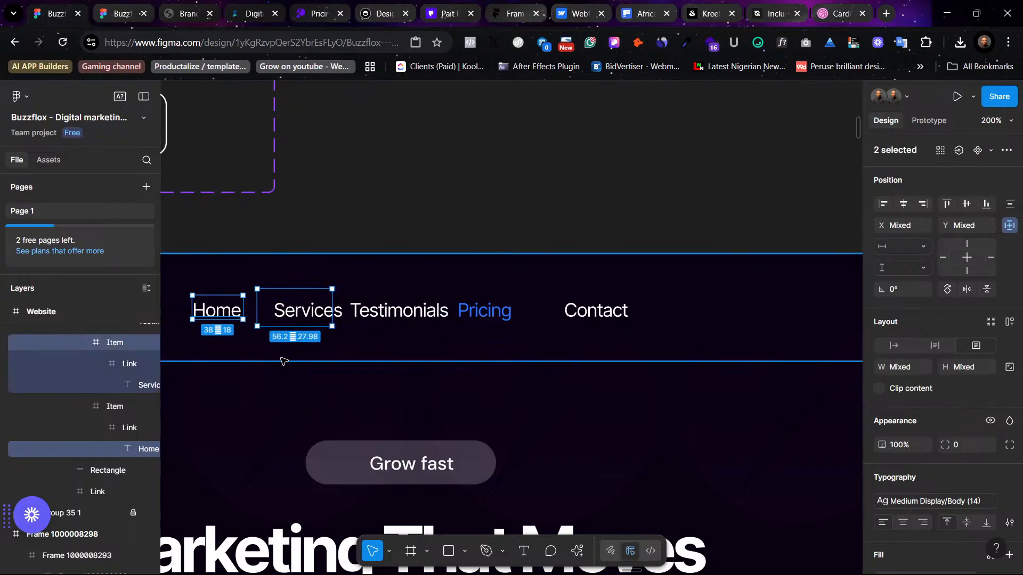
pyautogui.click(271, 307)
pyautogui.keyDown('ctrl'); pyautogui.click(287, 316); pyautogui.keyUp('ctrl')
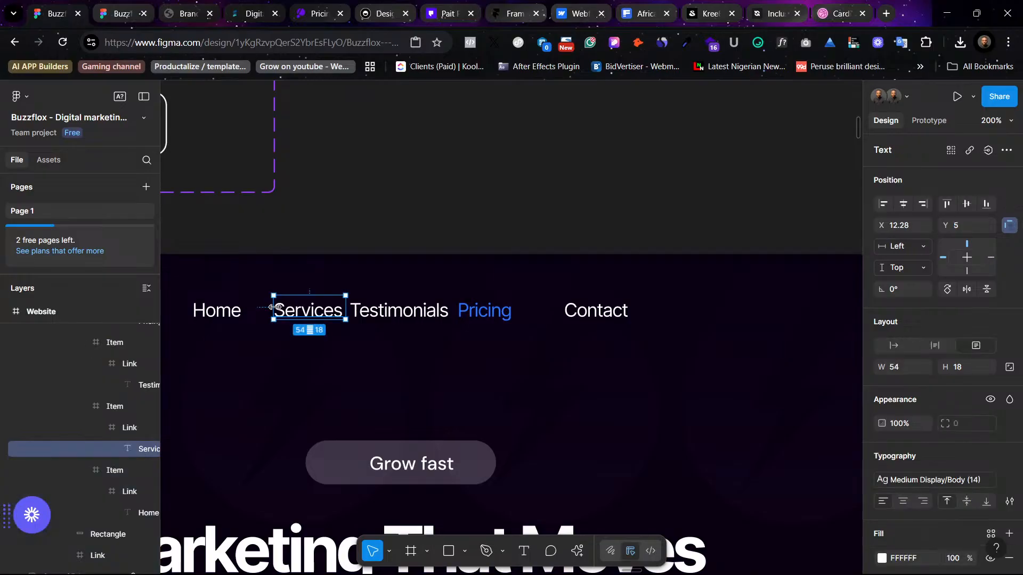
pyautogui.hotkey('shift', 'Tab')
pyautogui.click(284, 309)
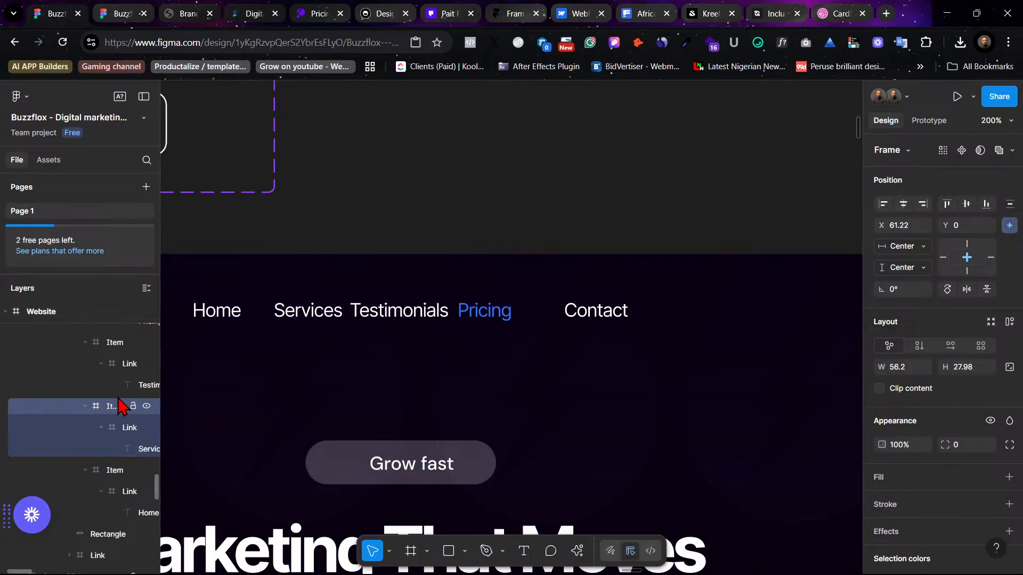
# Step: Move the Services text out of its nested Item and Link frames into the primary navigation frame and delete the emptied Item
pyautogui.click(136, 449)
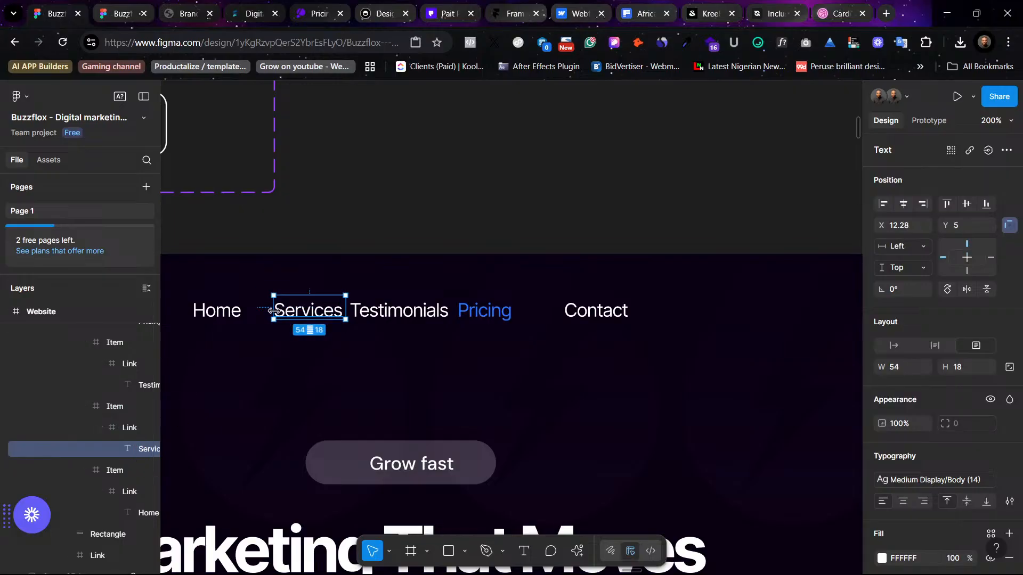
pyautogui.moveTo(149, 452); pyautogui.dragTo(109, 406)
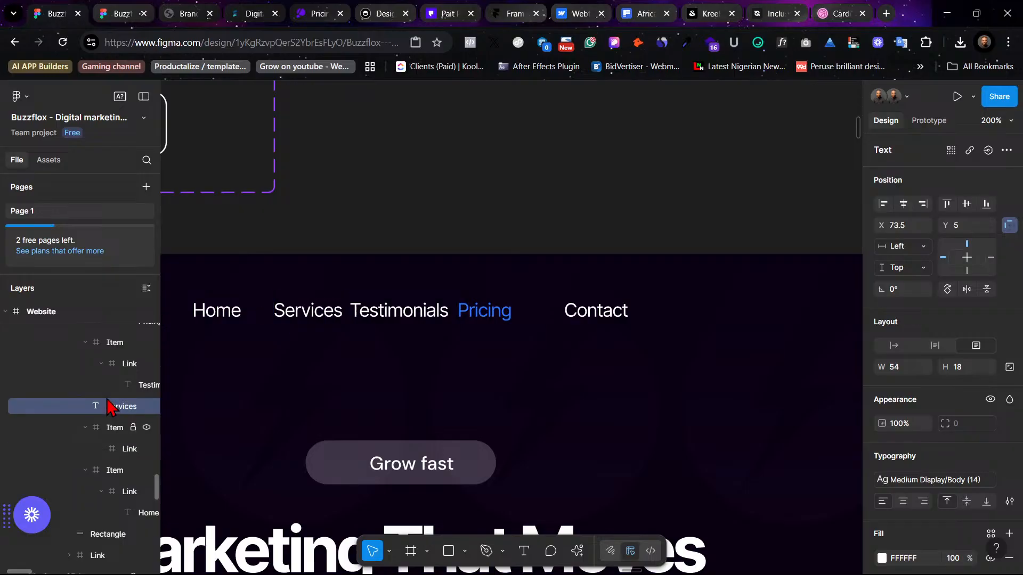
pyautogui.click(103, 433)
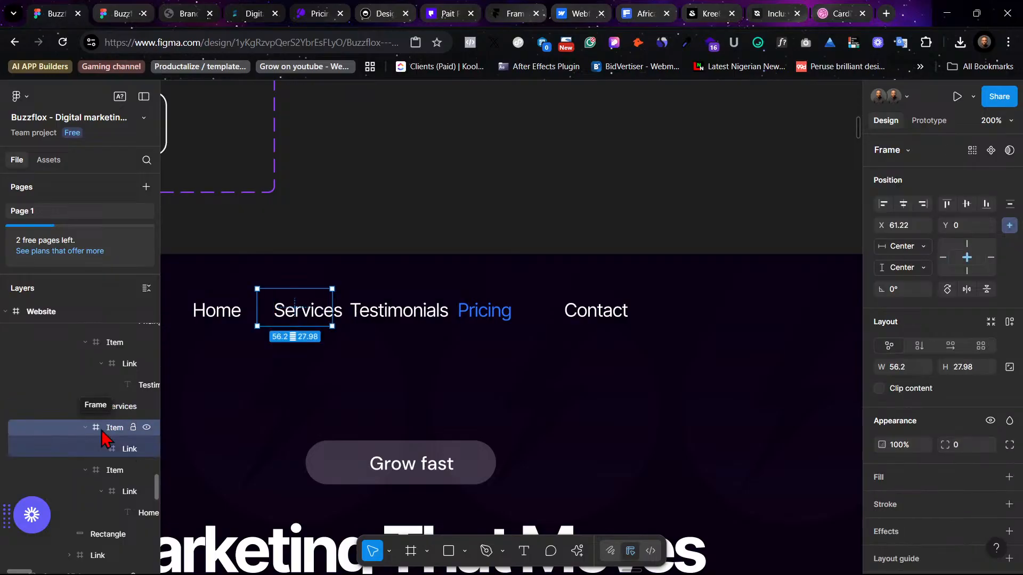
pyautogui.press('Delete')
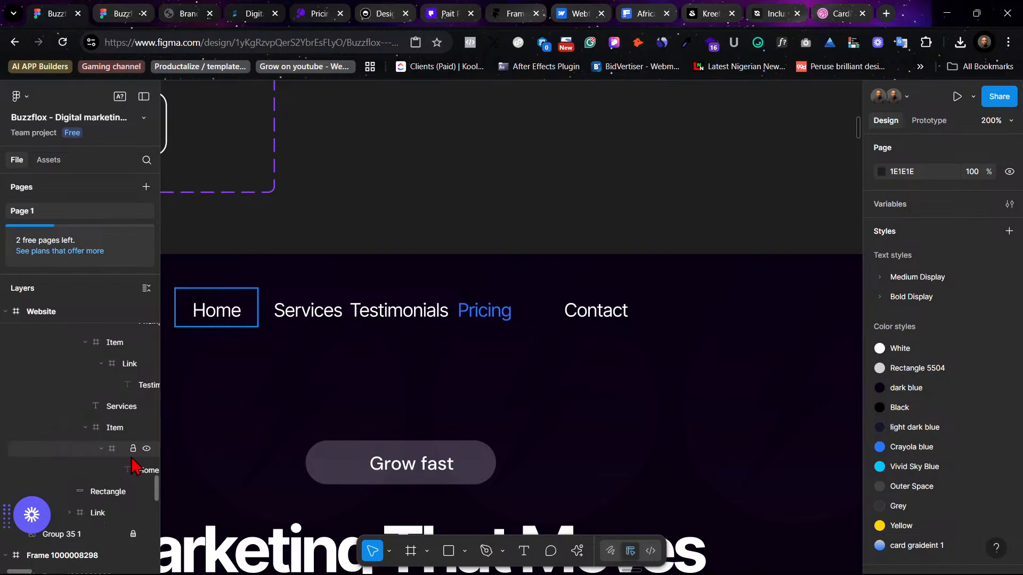
# Step: Move the Home text out of its Item and Link frames into the primary navigation frame and delete its emptied Item
pyautogui.click(141, 470)
pyautogui.press('Escape')
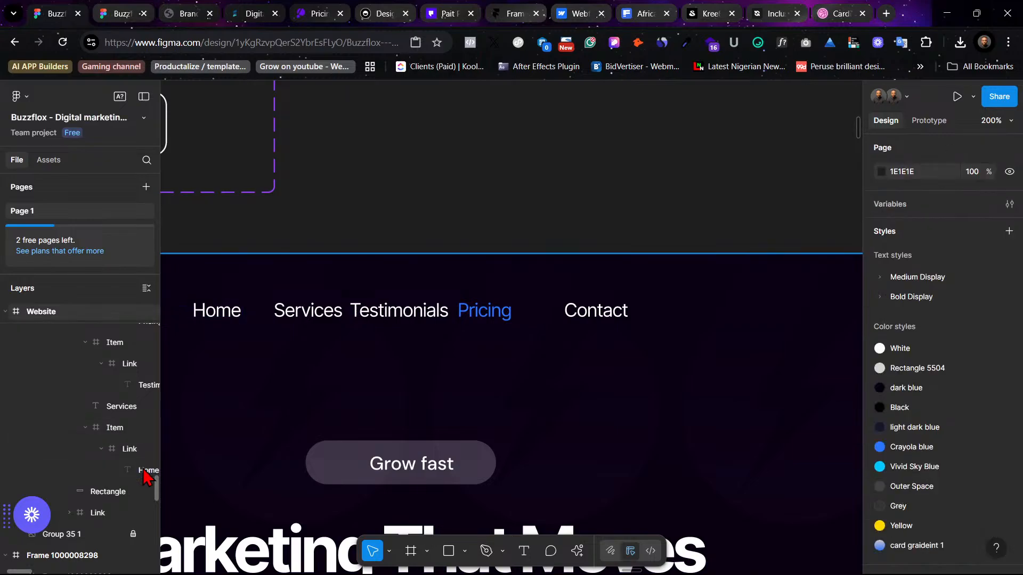
pyautogui.moveTo(145, 475); pyautogui.dragTo(106, 433)
pyautogui.click(114, 450)
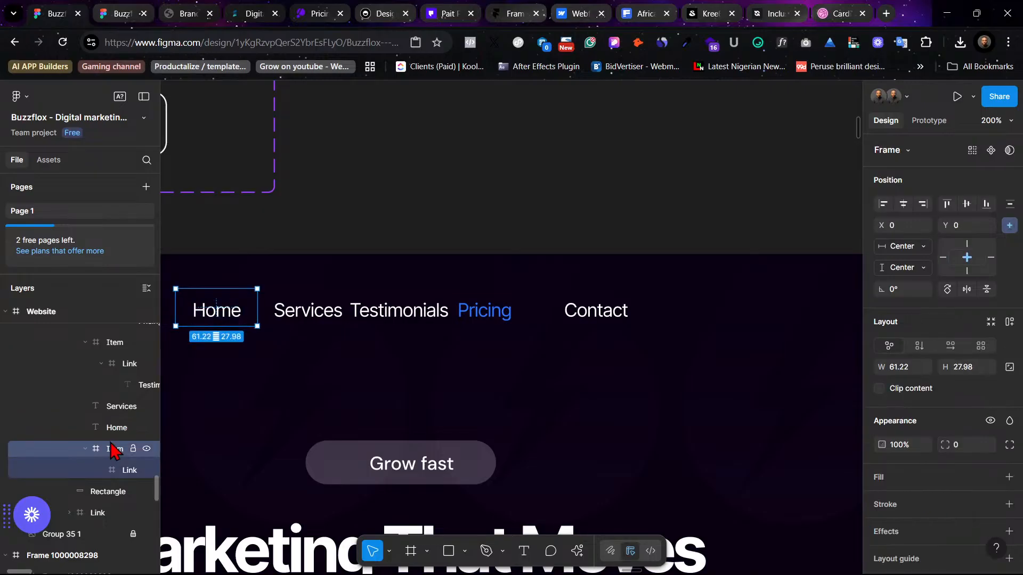
pyautogui.press('Delete')
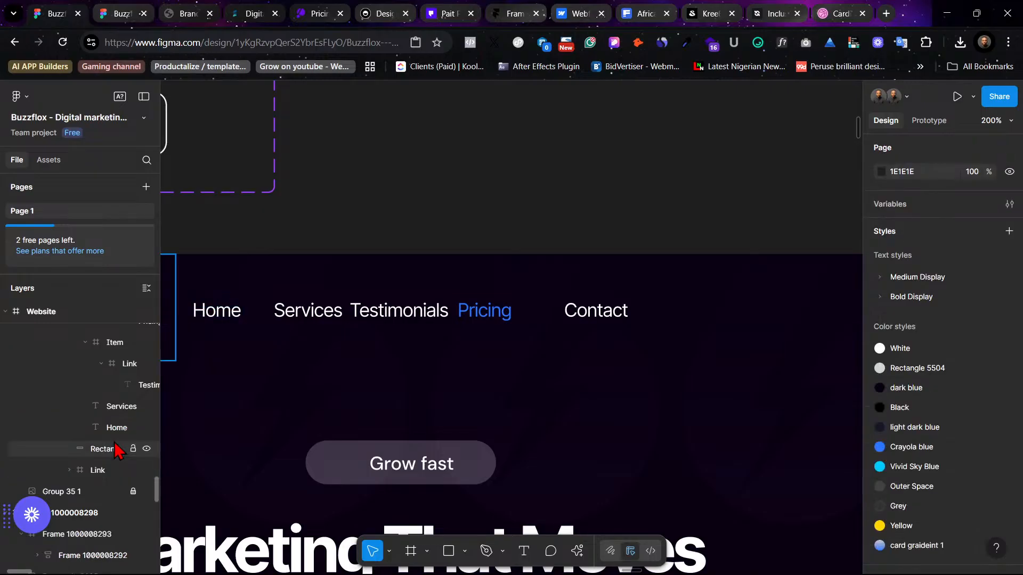
# Step: Take the Testimonials text out of its Item and Link frames, directly into the primary navigation frame, and delete the emptied Item
pyautogui.click(414, 317)
pyautogui.scroll(2, 130, 414)
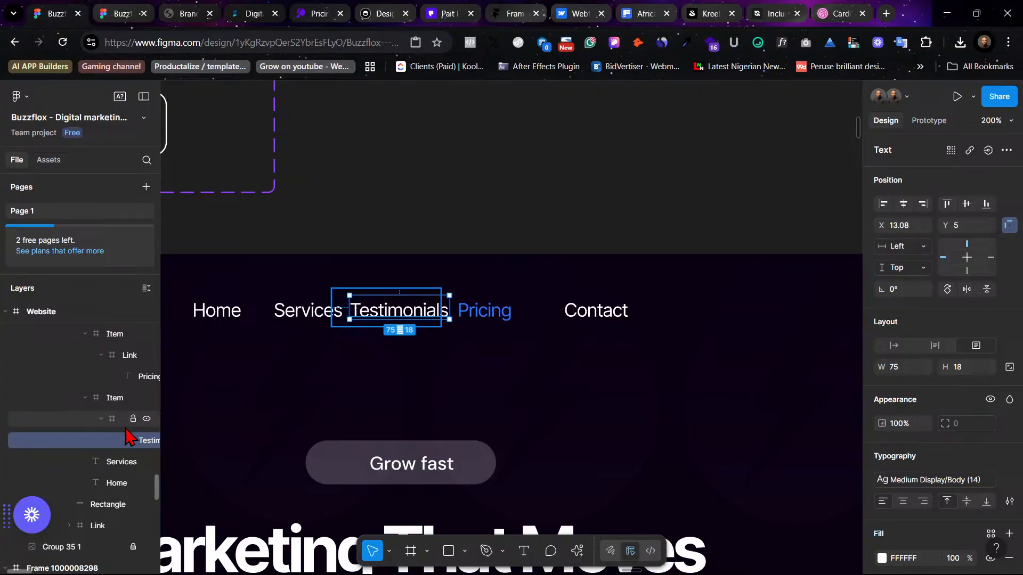
pyautogui.moveTo(134, 445); pyautogui.dragTo(85, 398)
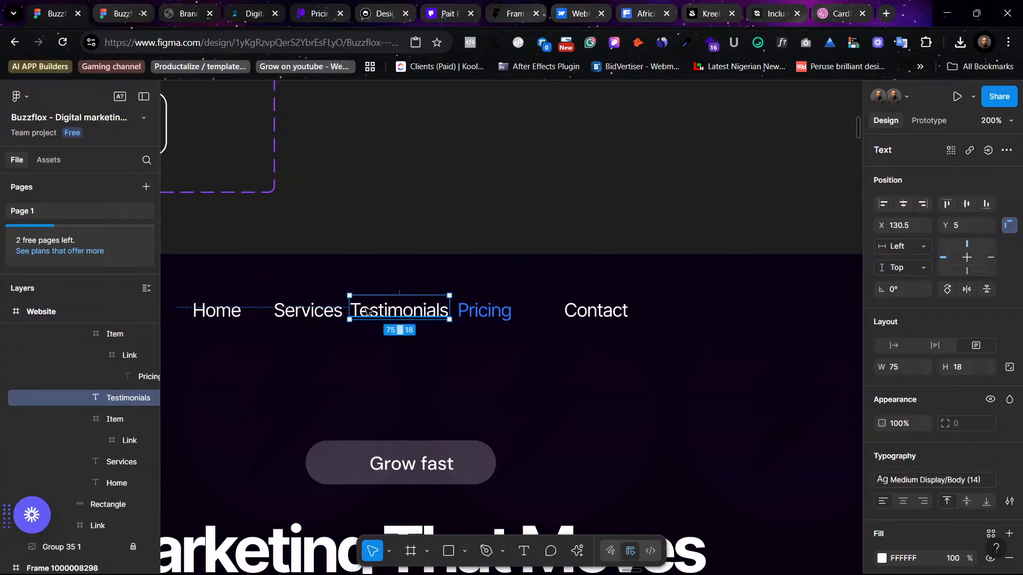
pyautogui.click(136, 418)
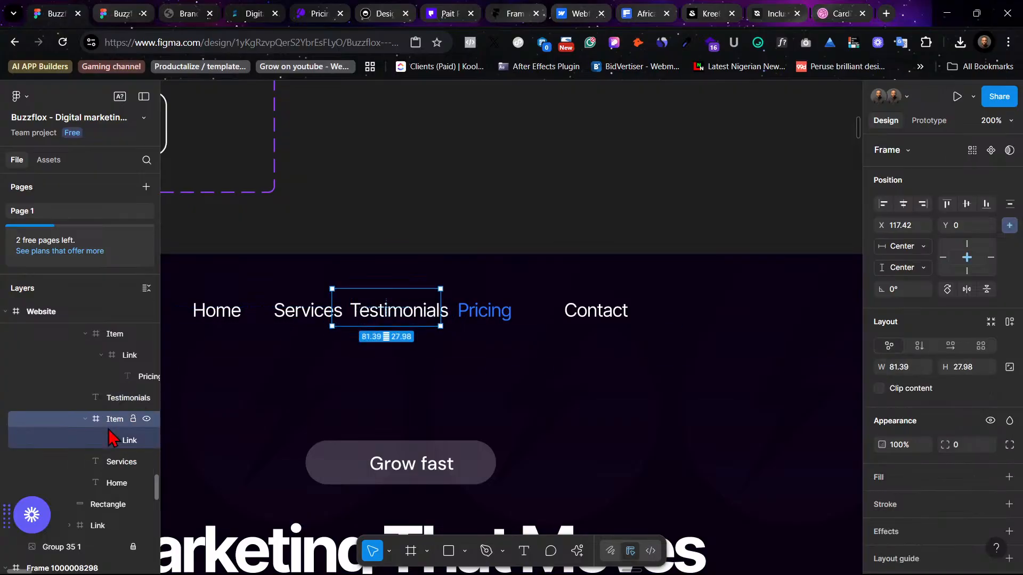
pyautogui.press('Escape')
# Step: Take the blue Pricing text out of its Item and Link frames, directly into the primary navigation frame, and delete the emptied Item
pyautogui.click(484, 318)
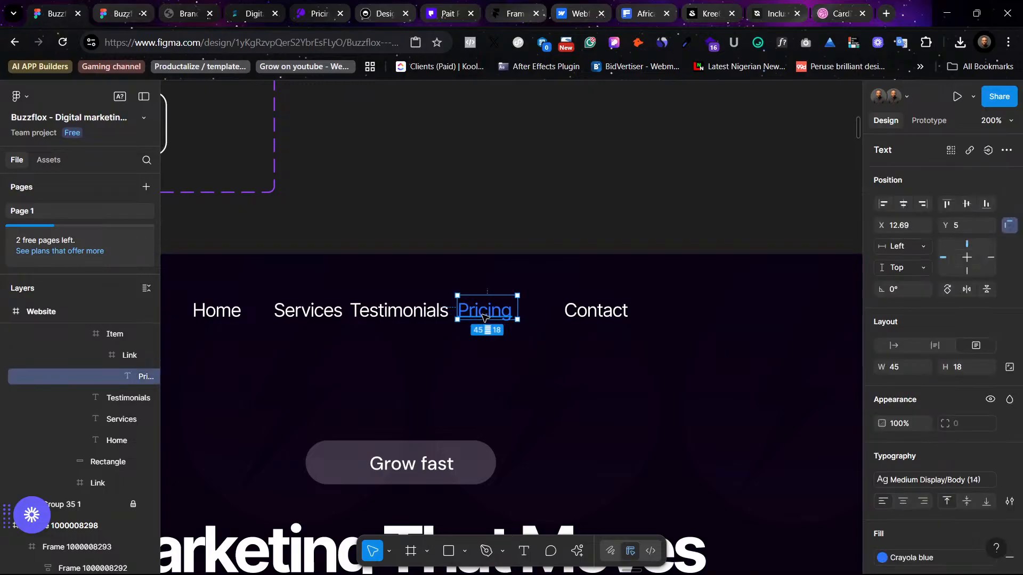
pyautogui.scroll(1, 140, 379)
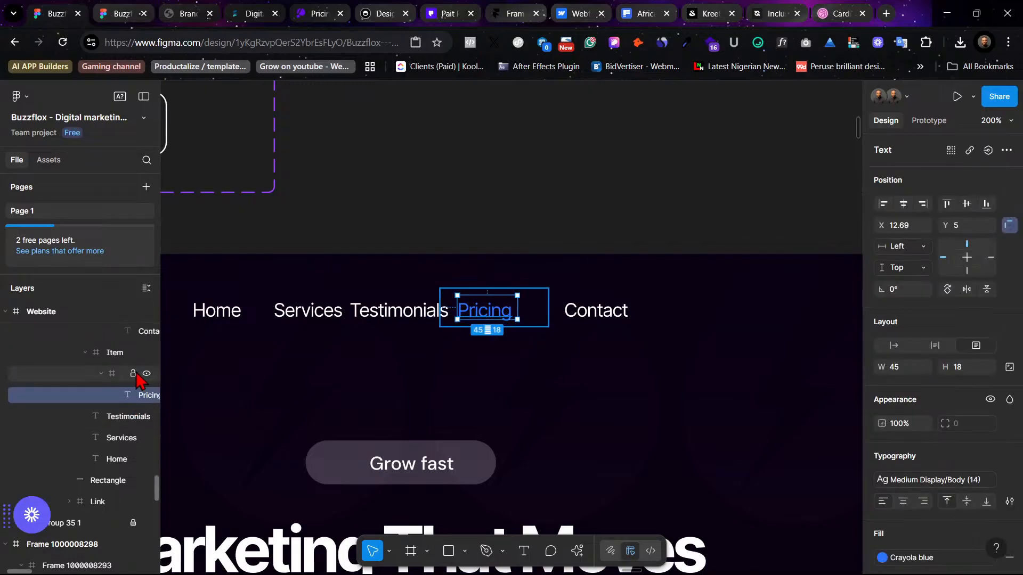
pyautogui.scroll(5, 139, 380)
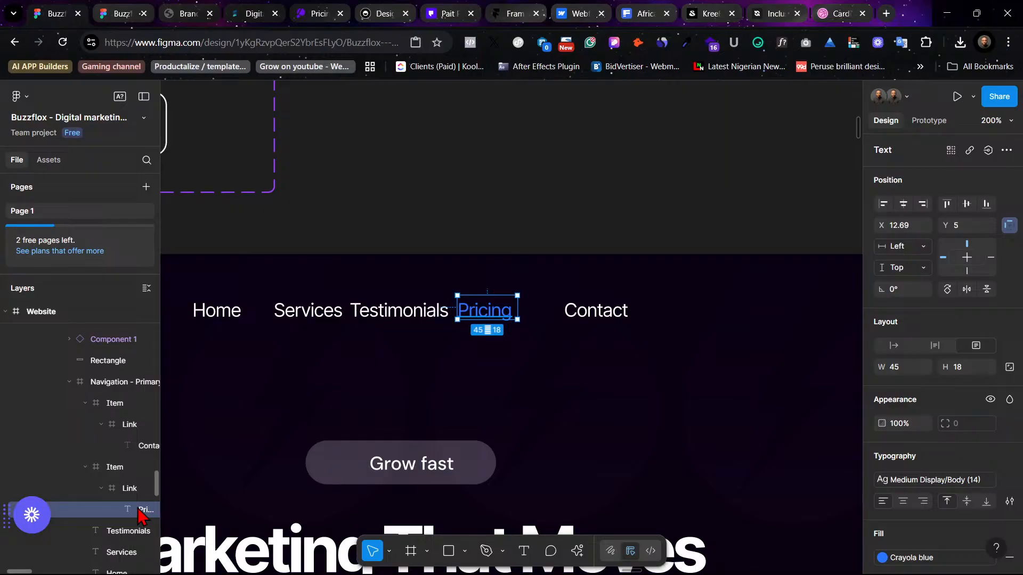
pyautogui.moveTo(142, 513); pyautogui.dragTo(106, 468)
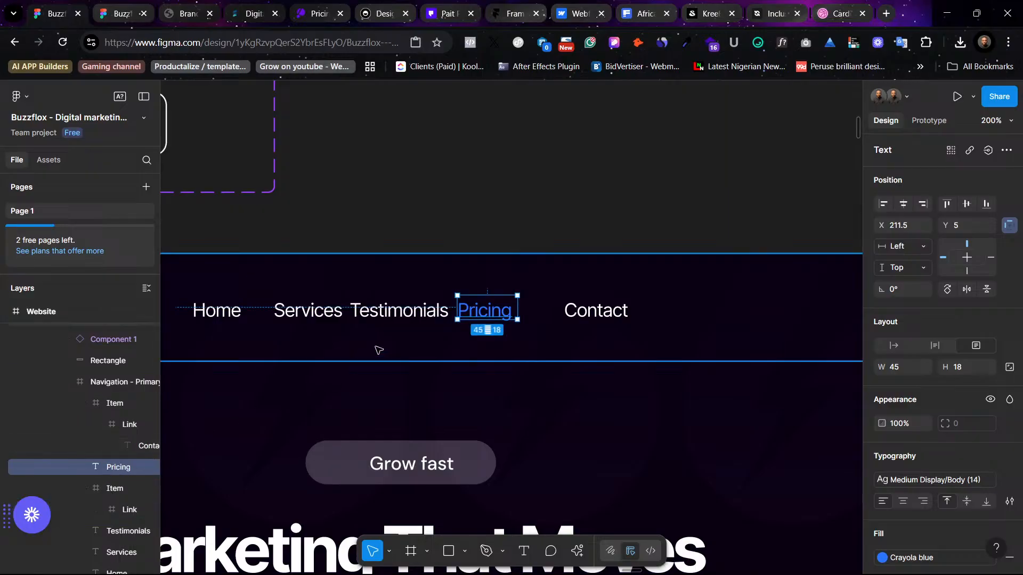
pyautogui.click(112, 488)
pyautogui.press('Delete')
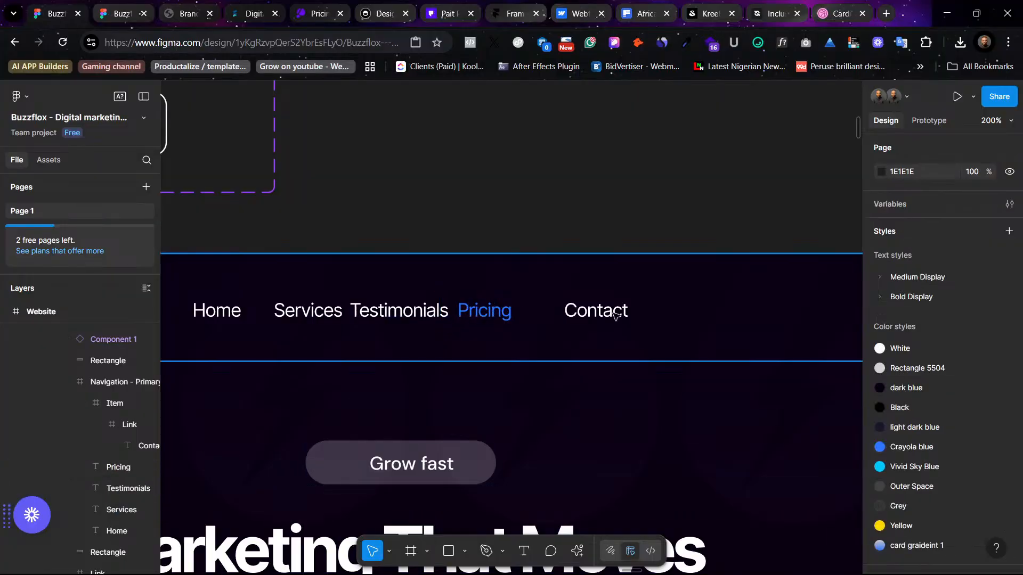
# Step: Place the Contact text directly in the primary navigation frame above Pricing and delete its emptied Item frame
pyautogui.click(612, 311)
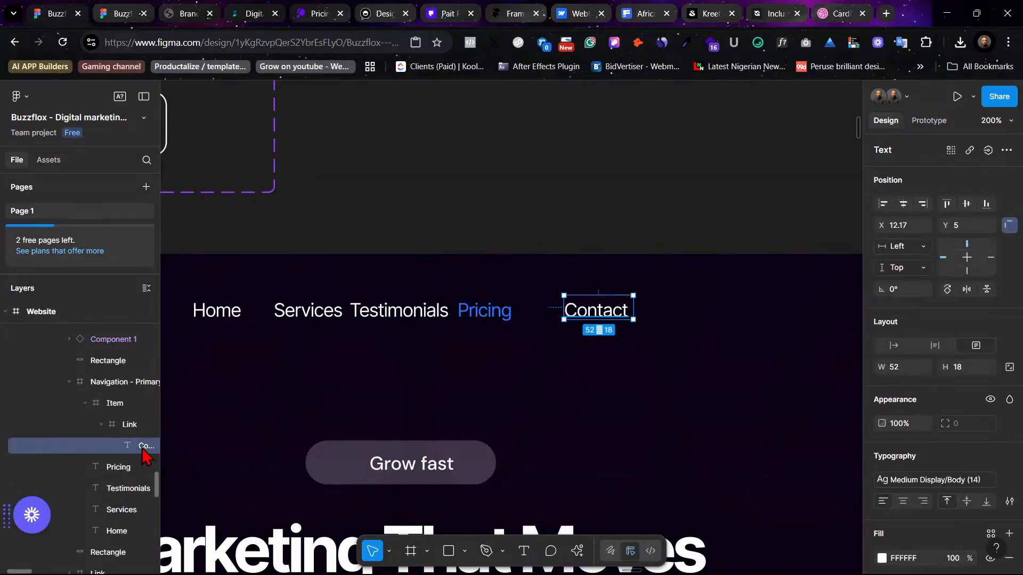
pyautogui.moveTo(143, 450); pyautogui.dragTo(85, 388)
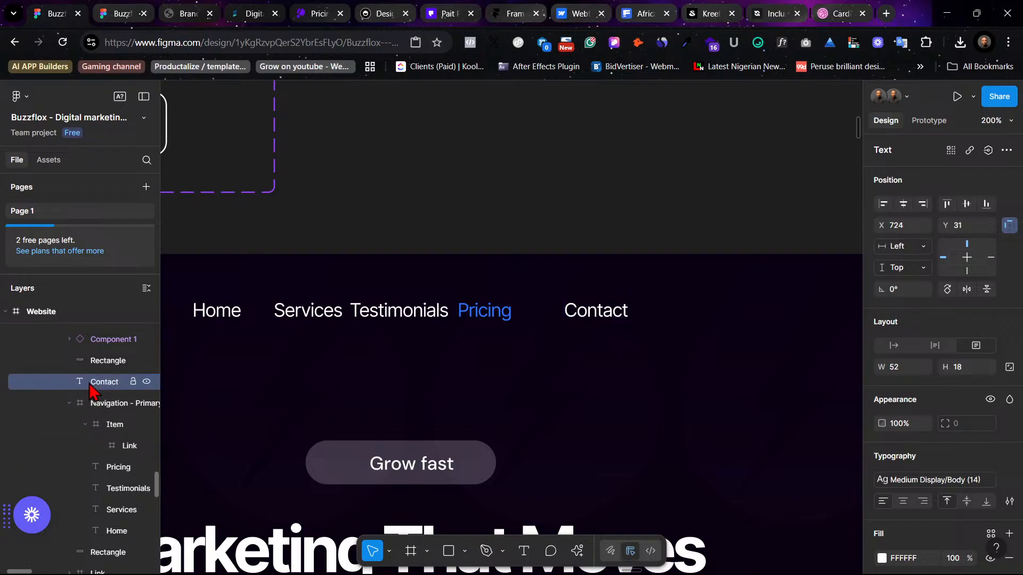
pyautogui.click(84, 403)
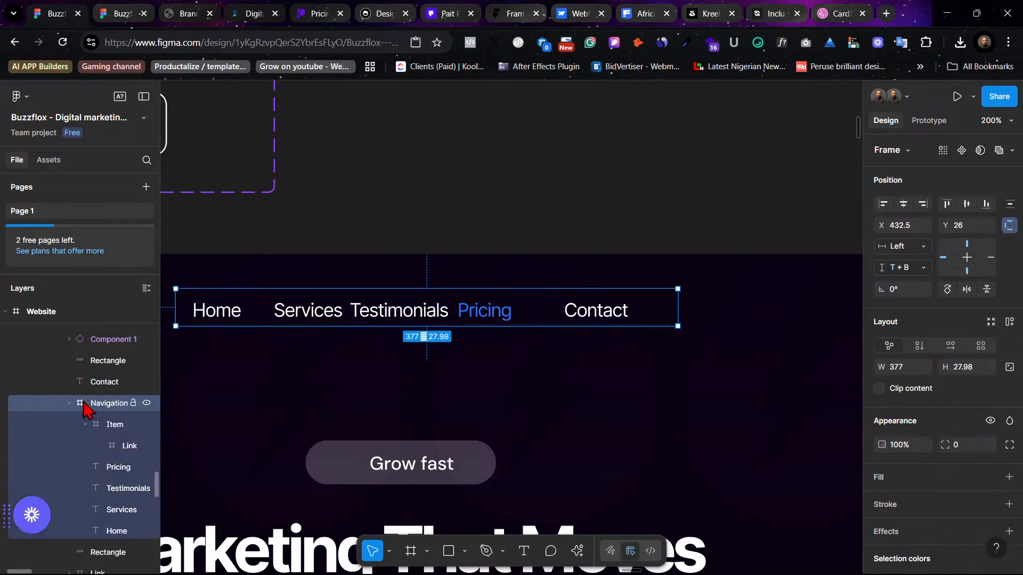
pyautogui.moveTo(120, 382); pyautogui.dragTo(90, 427)
pyautogui.click(114, 425)
pyautogui.press('Delete')
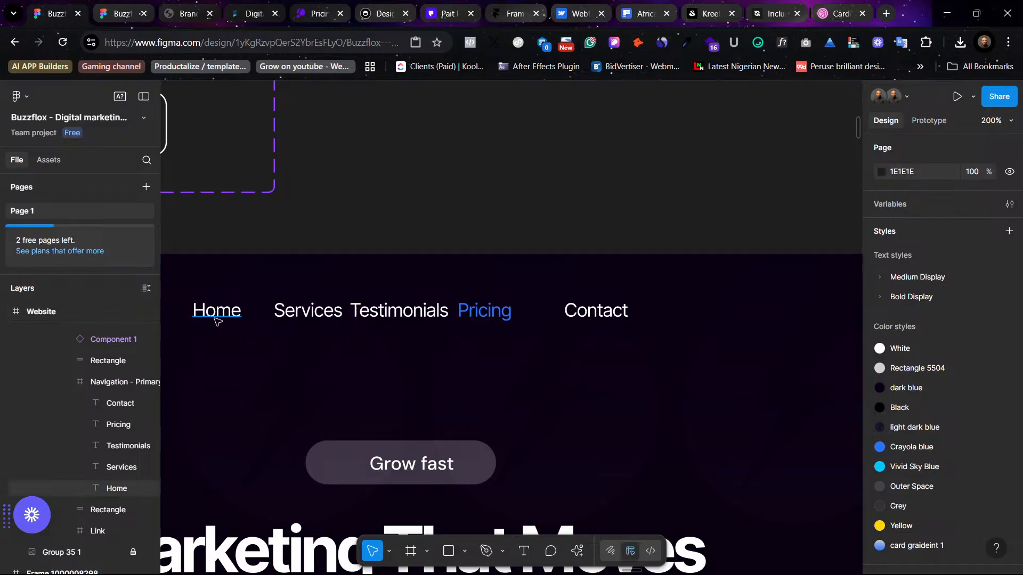
# Step: Distribute the Home, Services, Testimonials, Pricing and Contact links with equal horizontal spacing in the header
pyautogui.click(217, 318)
pyautogui.keyDown('shift'); pyautogui.click(283, 318); pyautogui.keyUp('shift')
pyautogui.keyDown('shift'); pyautogui.click(435, 312); pyautogui.keyUp('shift')
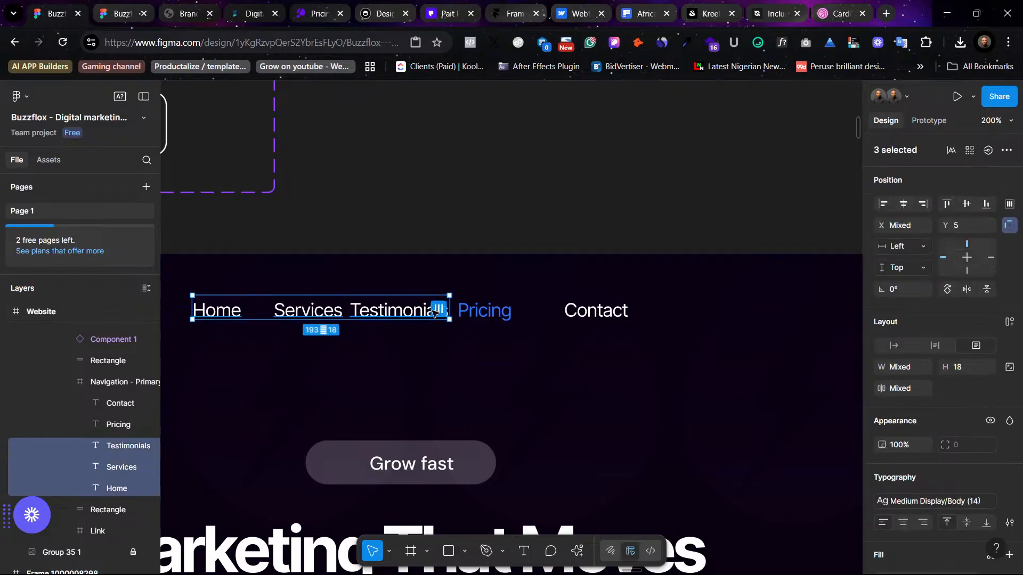
pyautogui.keyDown('shift'); pyautogui.click(485, 310); pyautogui.keyUp('shift')
pyautogui.keyDown('shift'); pyautogui.click(595, 311); pyautogui.keyUp('shift')
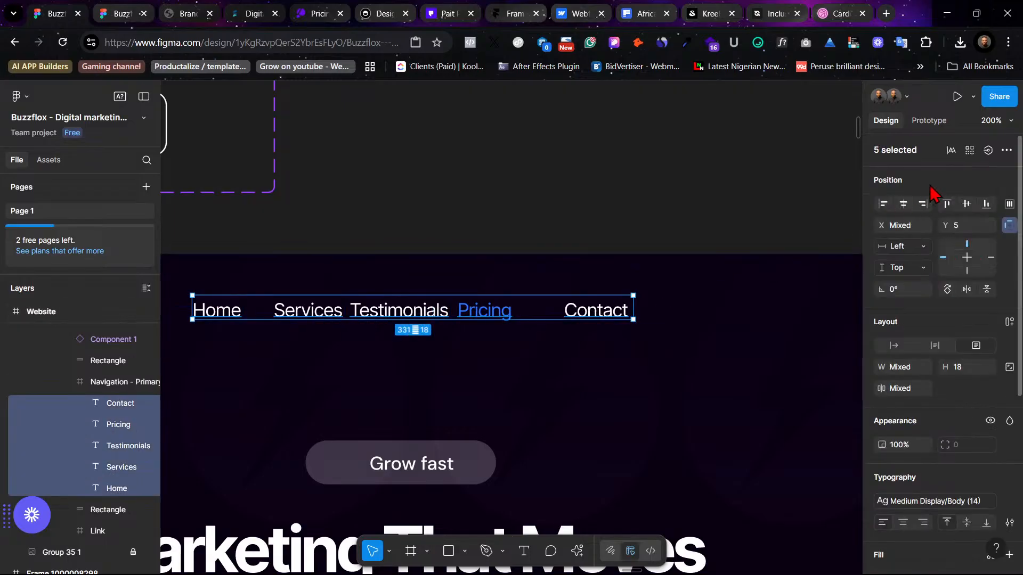
pyautogui.click(1010, 204)
pyautogui.click(831, 229)
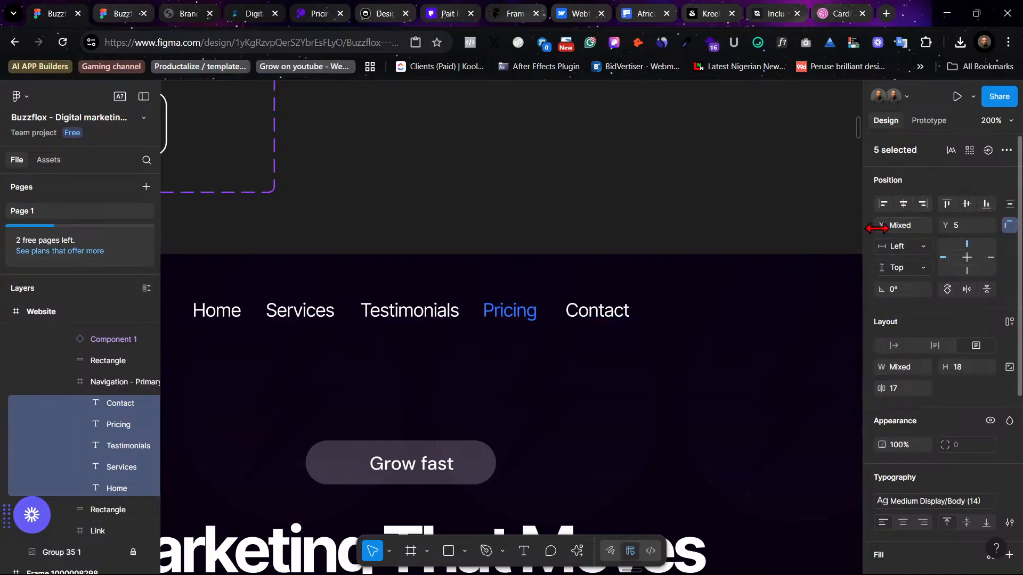
pyautogui.hotkey('shift', '0')
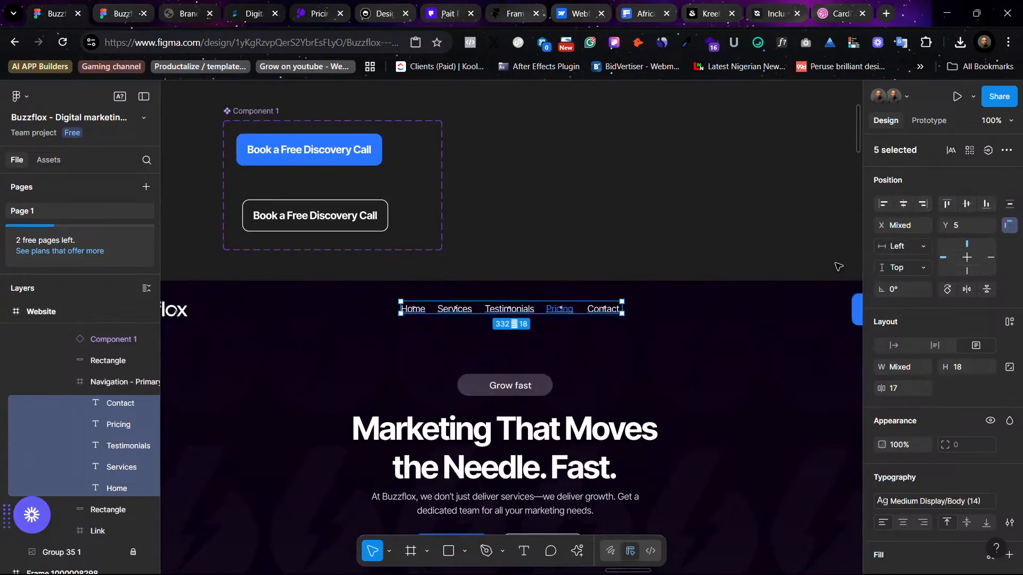
pyautogui.hscroll(3, 839, 266)
pyautogui.hscroll(-5, 575, 330)
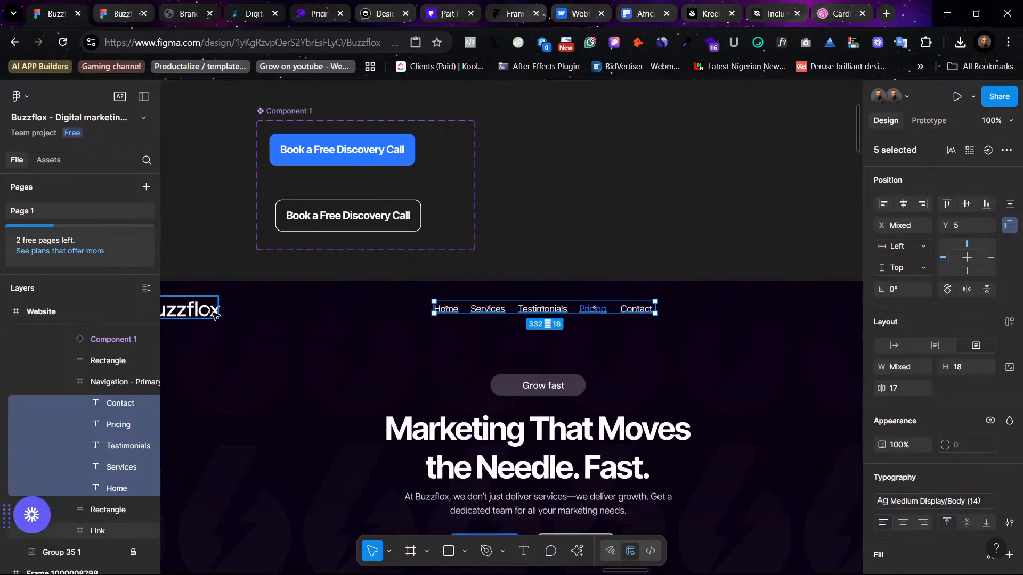
pyautogui.hscroll(10, 586, 320)
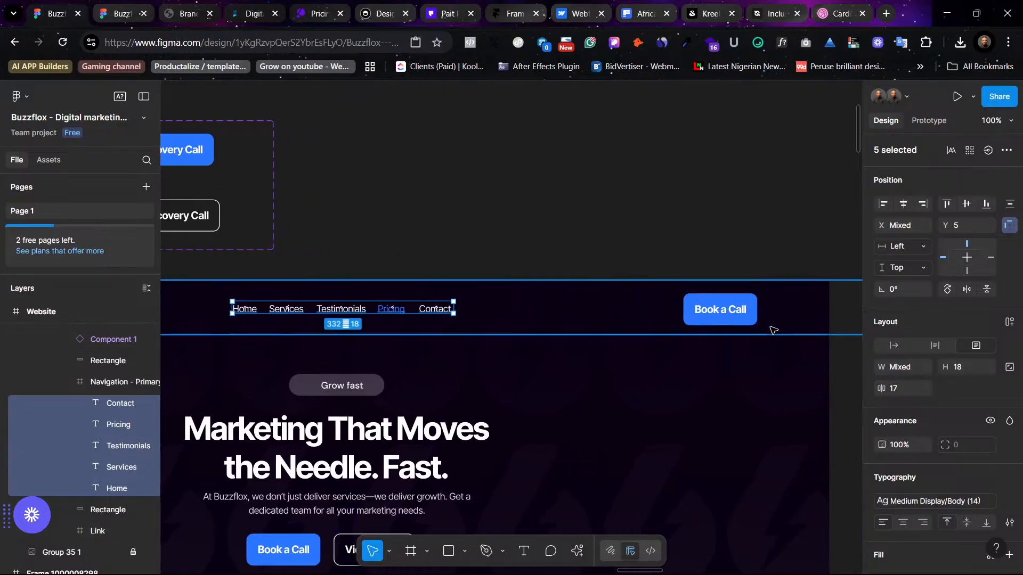
pyautogui.hscroll(-5, 391, 311)
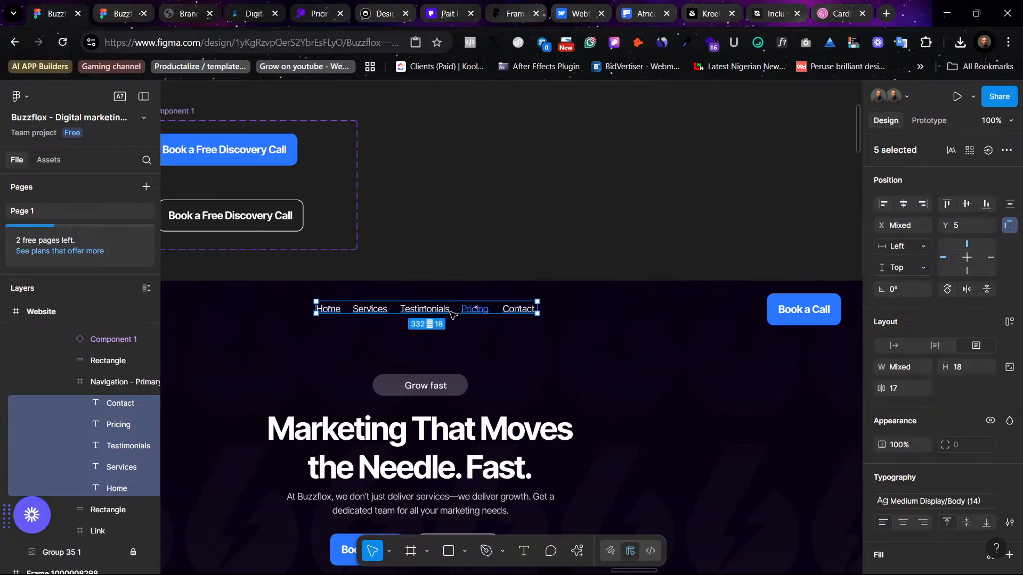
# Step: Move the five navigation link texts out of the primary navigation frame into the header's Container and delete the emptied navigation frame
pyautogui.moveTo(456, 317); pyautogui.dragTo(455, 318)
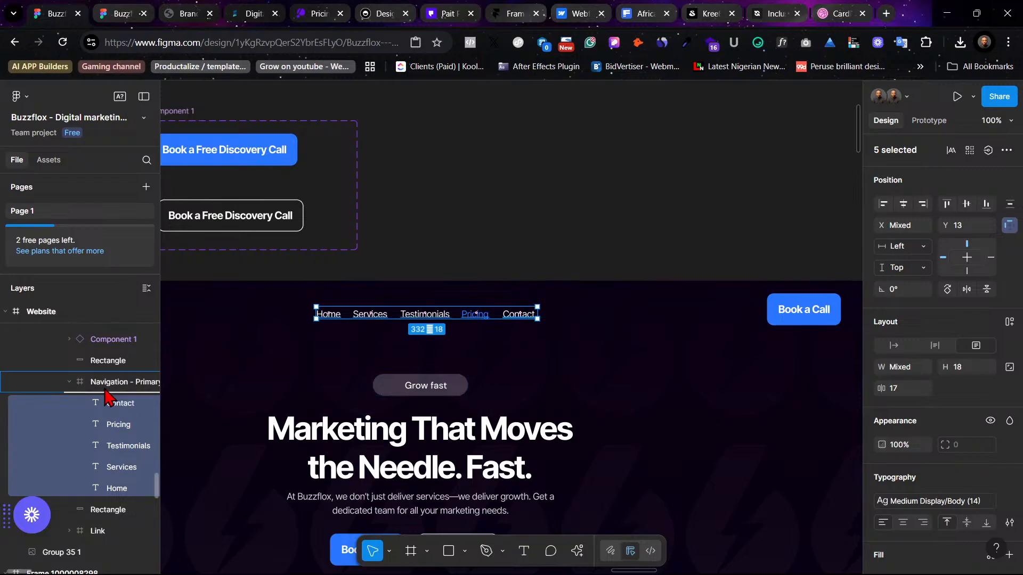
pyautogui.moveTo(105, 400); pyautogui.dragTo(103, 386)
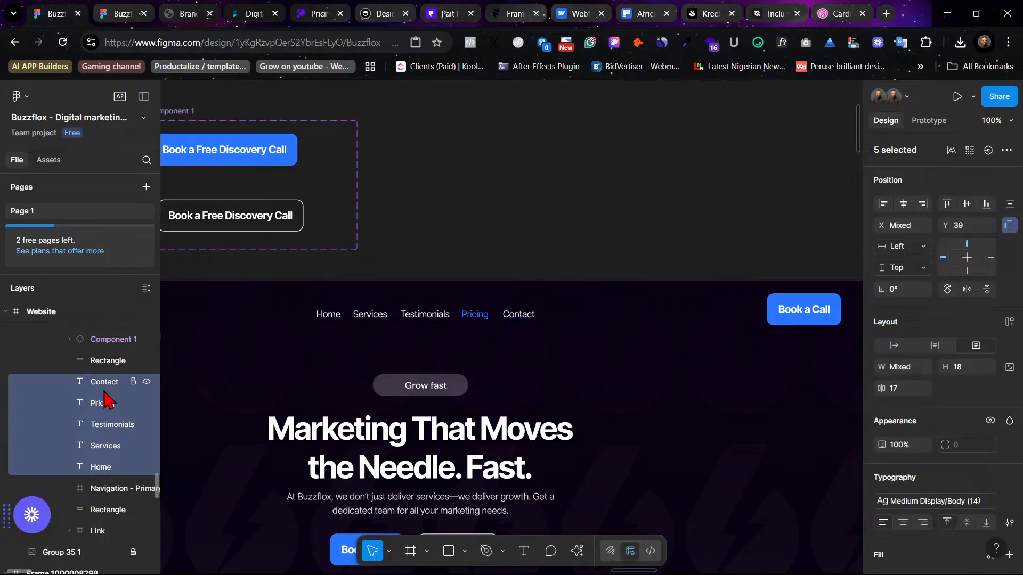
pyautogui.click(108, 488)
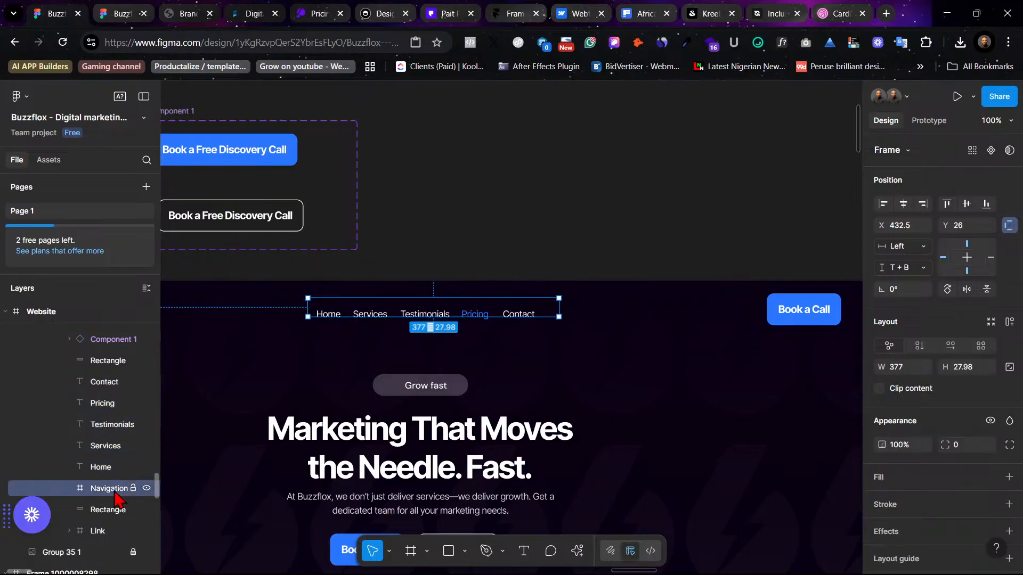
pyautogui.press('Delete')
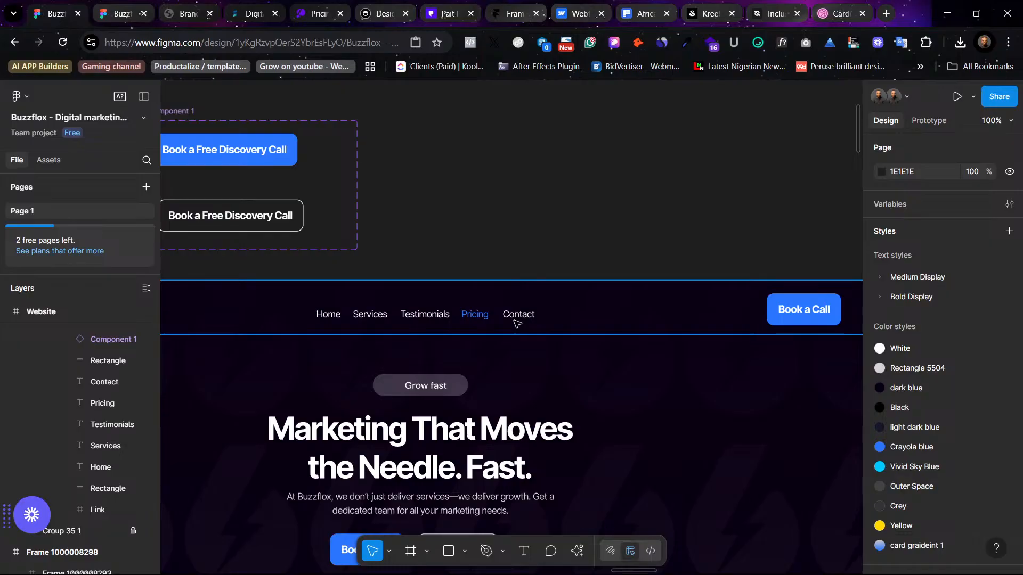
# Step: Move the header's Book a Call button up slightly to Y 15
pyautogui.hscroll(-2, 517, 323)
pyautogui.hscroll(-8, 310, 350)
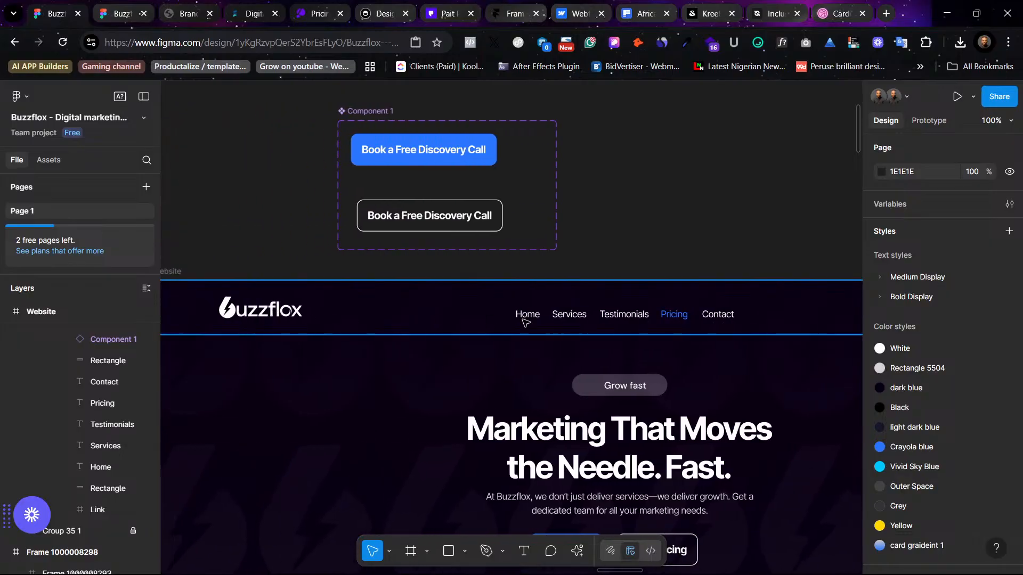
pyautogui.hscroll(9, 686, 319)
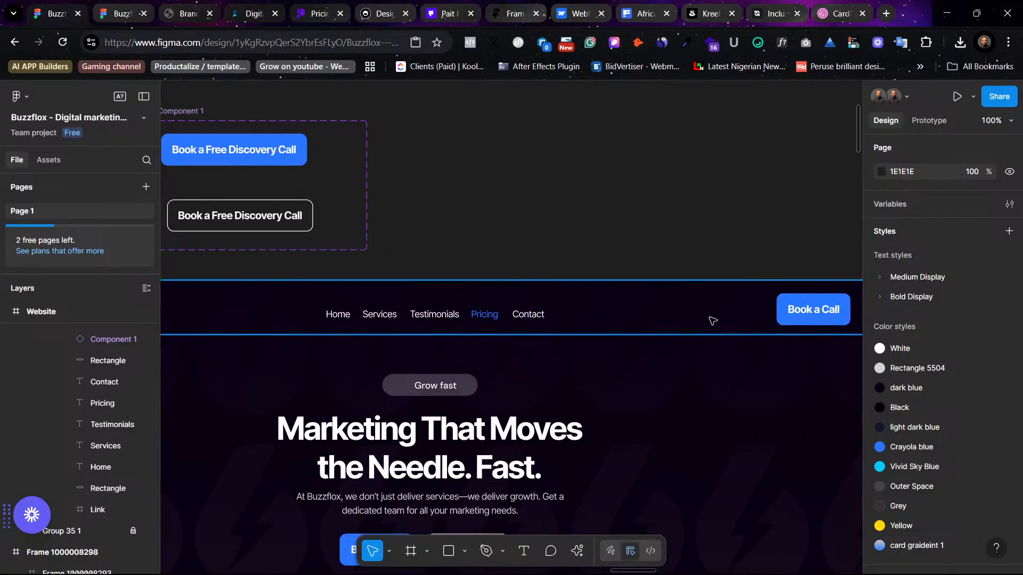
pyautogui.click(821, 318)
pyautogui.doubleClick(820, 318)
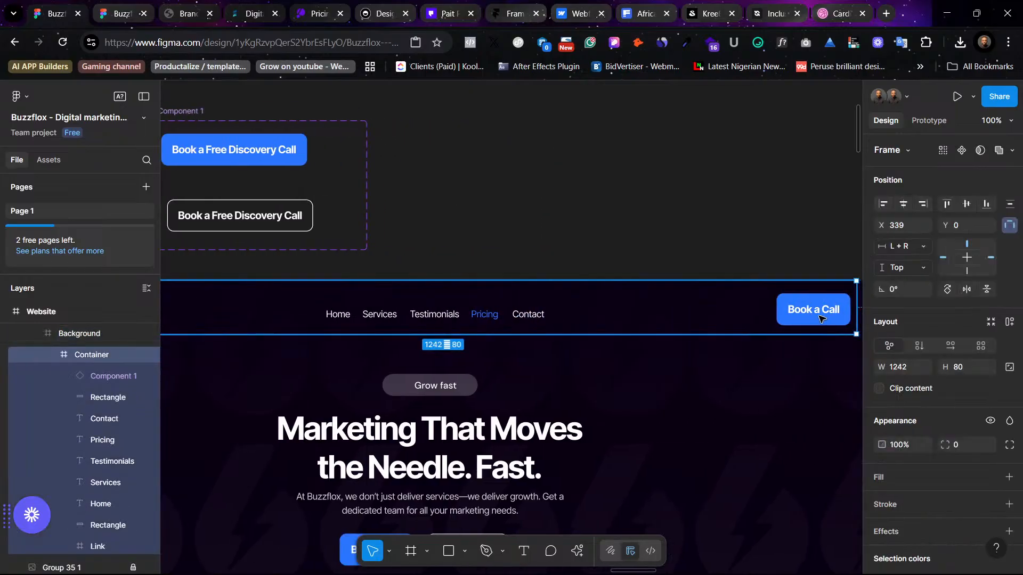
pyautogui.doubleClick(820, 318)
pyautogui.moveTo(820, 318); pyautogui.dragTo(821, 316)
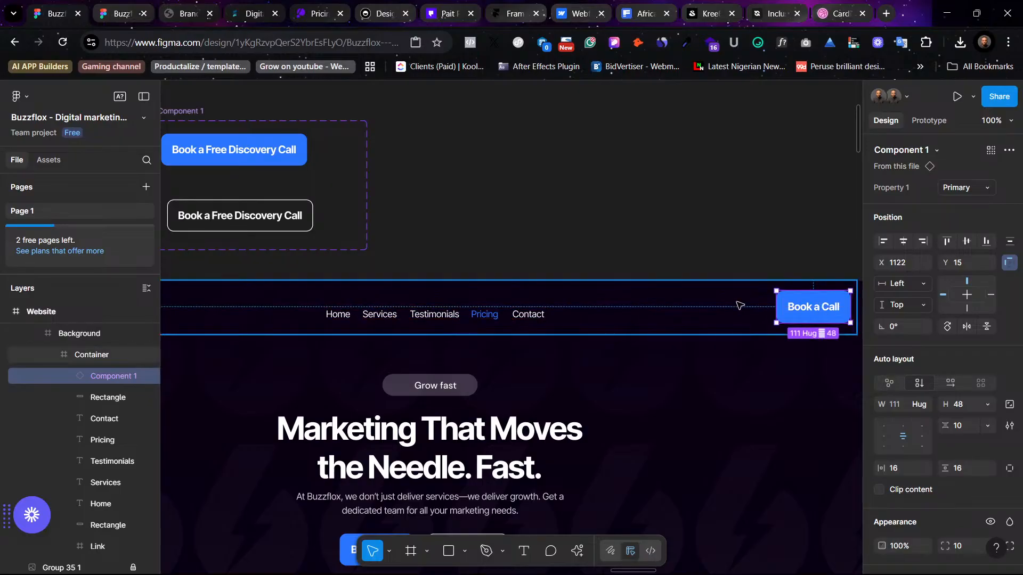
# Step: Move the Home, Services, Testimonials, Pricing and Contact links up together to Y 31 in the header
pyautogui.click(526, 315)
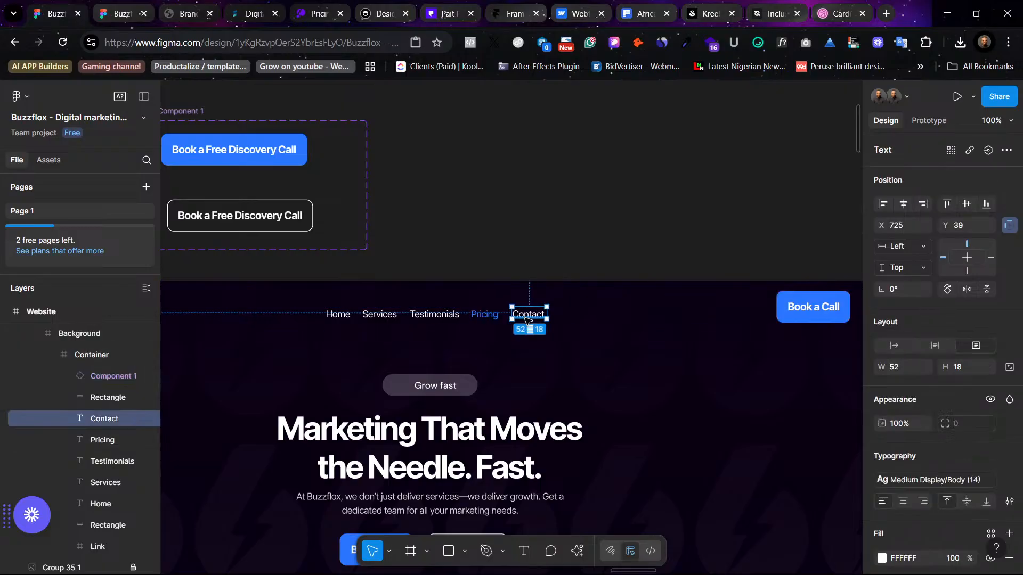
pyautogui.press('Escape')
pyautogui.click(446, 319)
pyautogui.keyDown('shift'); pyautogui.click(349, 317); pyautogui.keyUp('shift')
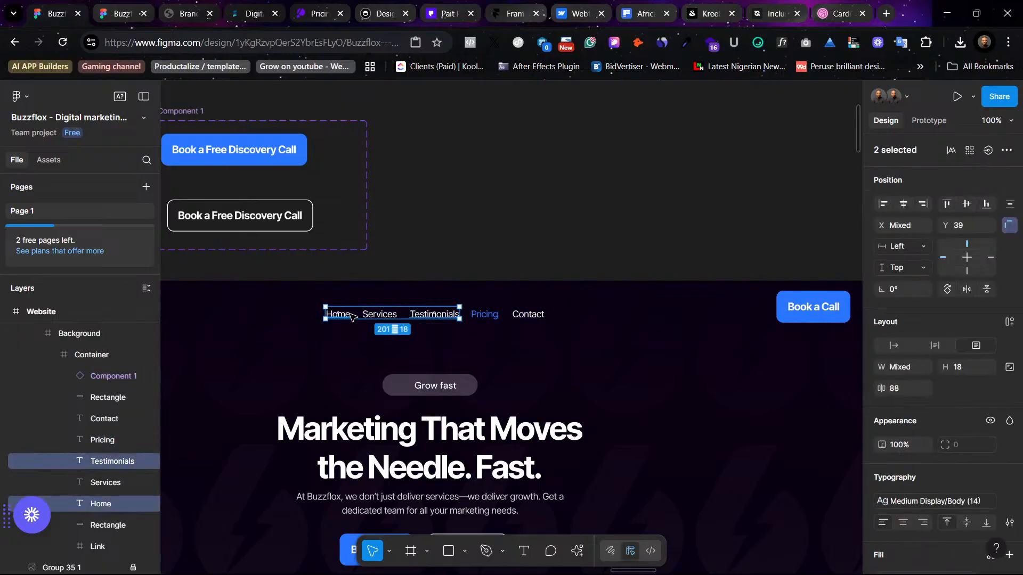
pyautogui.keyDown('shift'); pyautogui.click(373, 318); pyautogui.keyUp('shift')
pyautogui.keyDown('shift'); pyautogui.click(494, 314); pyautogui.keyUp('shift')
pyautogui.keyDown('shift'); pyautogui.click(527, 314); pyautogui.keyUp('shift')
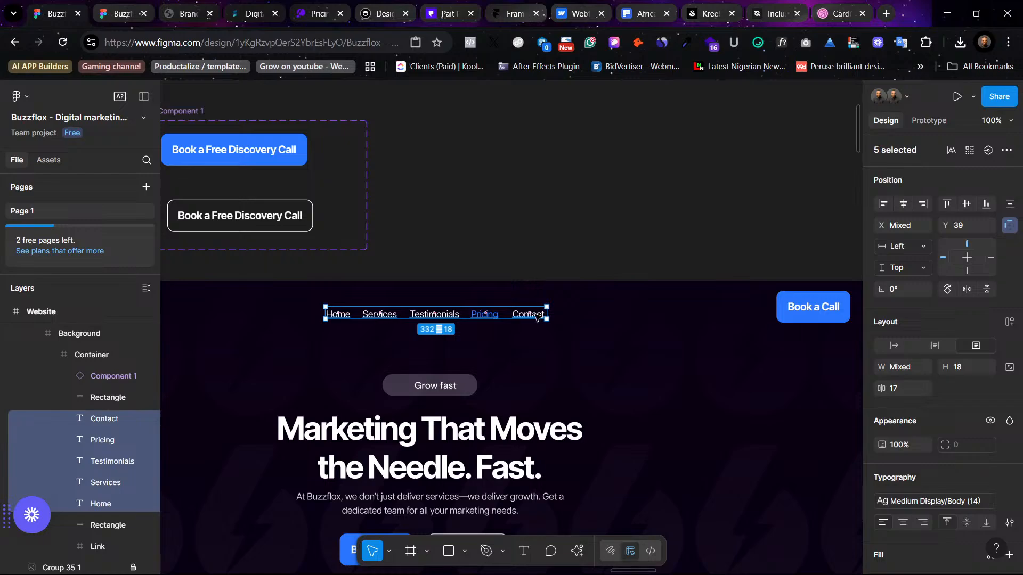
pyautogui.moveTo(527, 315); pyautogui.dragTo(530, 309)
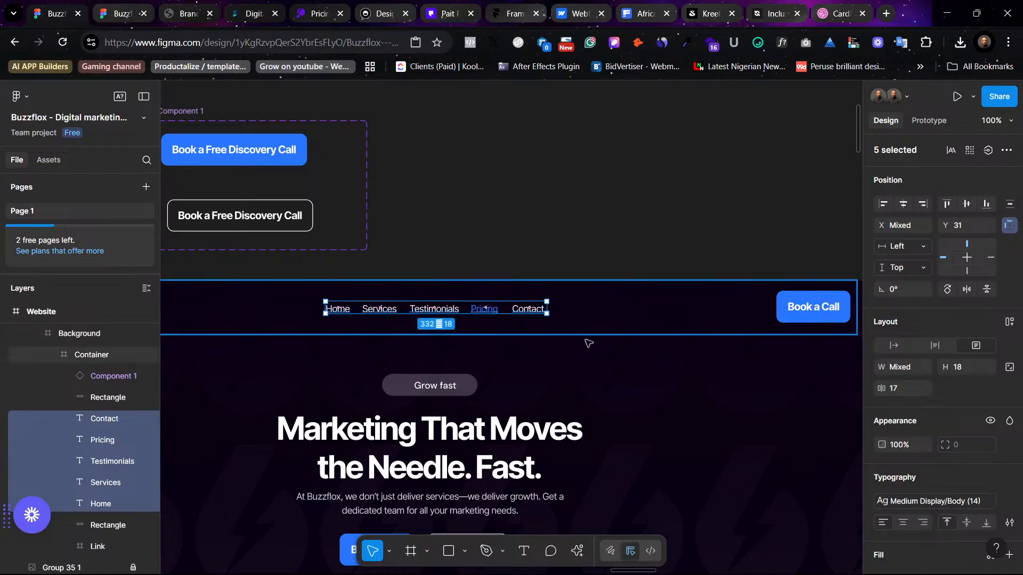
pyautogui.hscroll(-5, 587, 343)
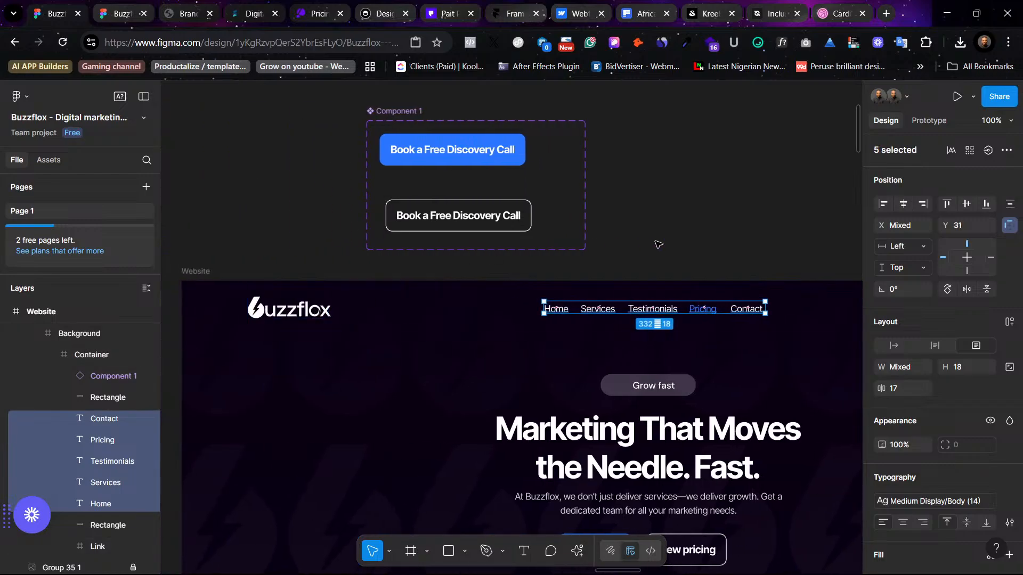
pyautogui.click(688, 251)
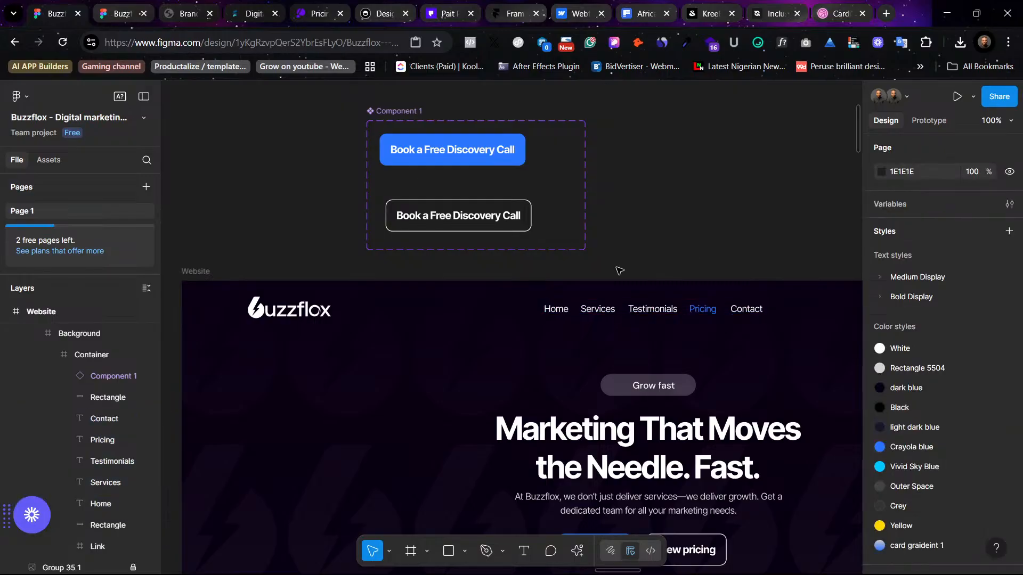
# Step: Copy the finished header Banner and paste it in place of the old Banner on the blue-gradient Website page
pyautogui.click(182, 318)
pyautogui.hscroll(4, 243, 314)
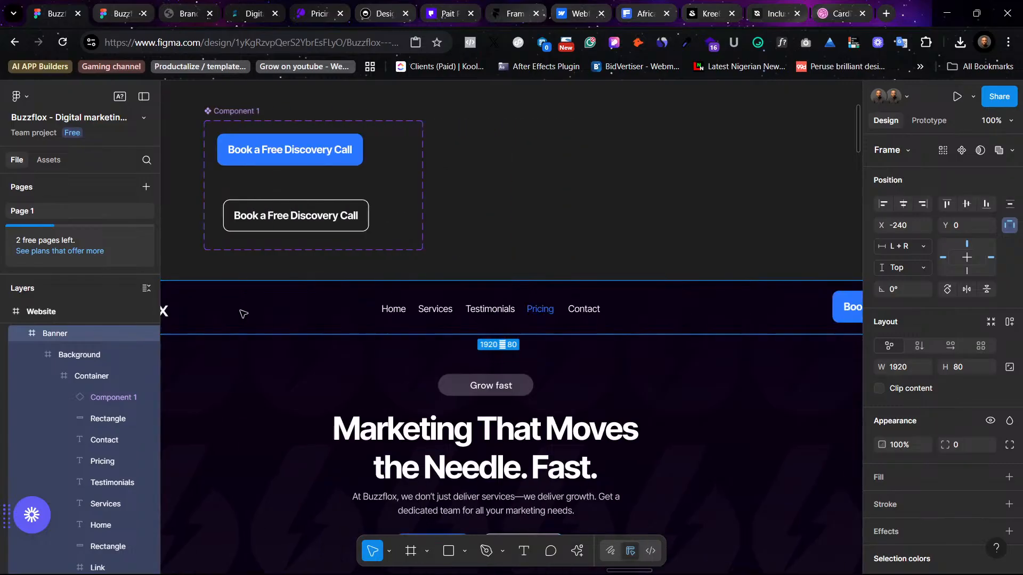
pyautogui.hscroll(15, 243, 314)
pyautogui.click(487, 319)
pyautogui.rightClick(462, 320)
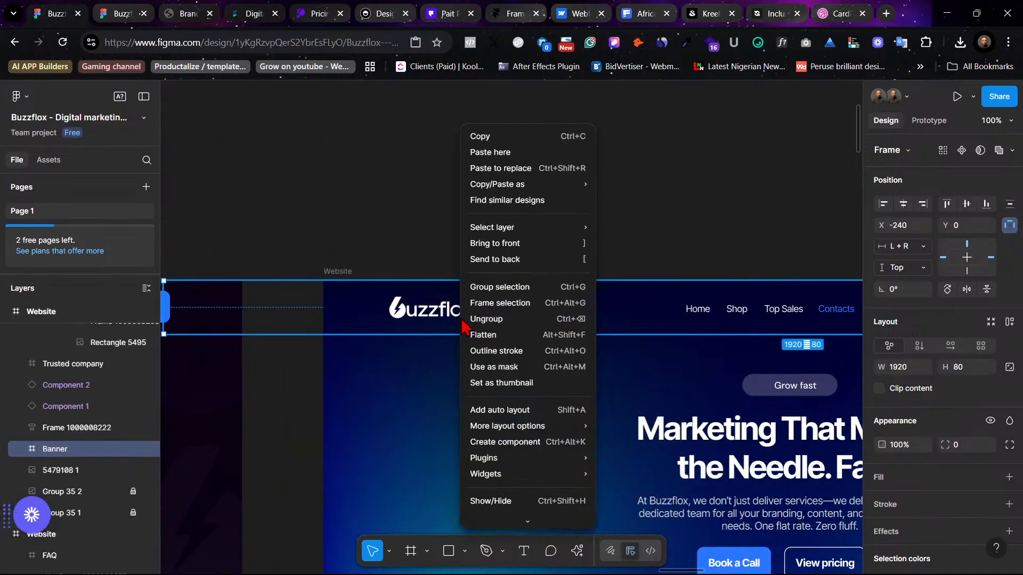
pyautogui.click(548, 167)
pyautogui.click(628, 225)
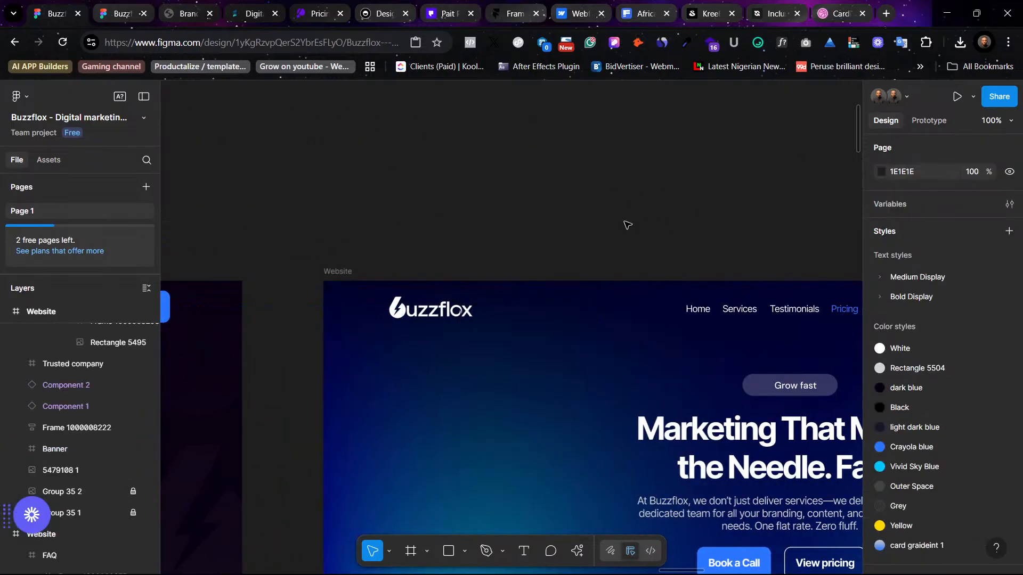
# Step: Add a 1 px inside stroke with the White color style to the Creatives & Freelancers card's background rectangle
pyautogui.hscroll(7, 628, 225)
pyautogui.press('-')
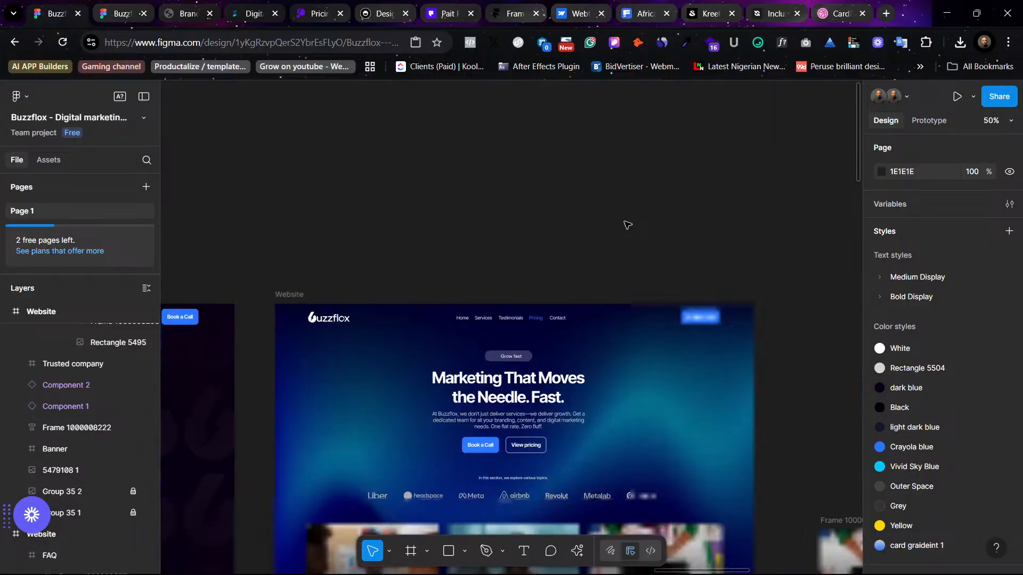
pyautogui.scroll(-5, 628, 225)
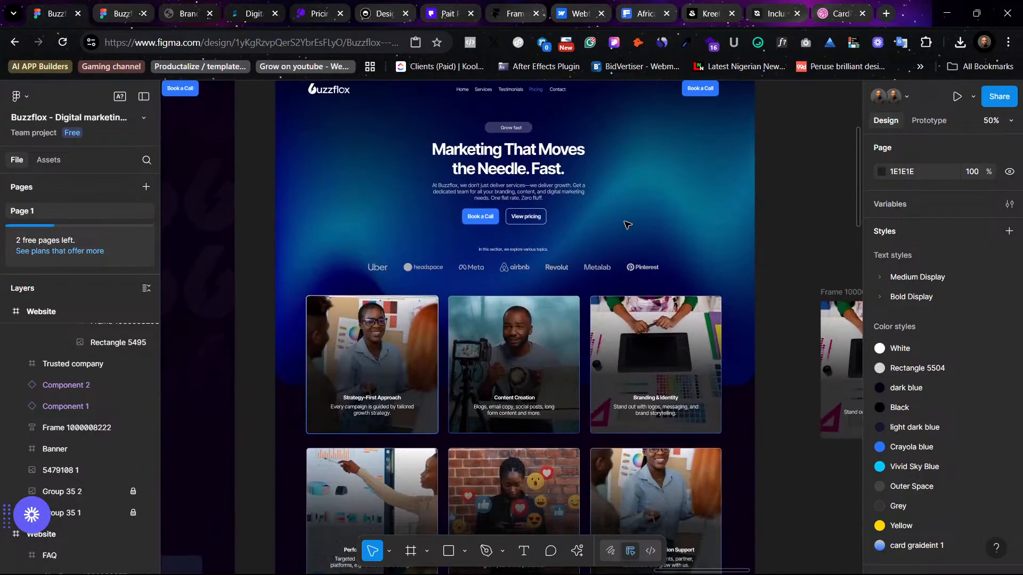
pyautogui.scroll(-5, 628, 225)
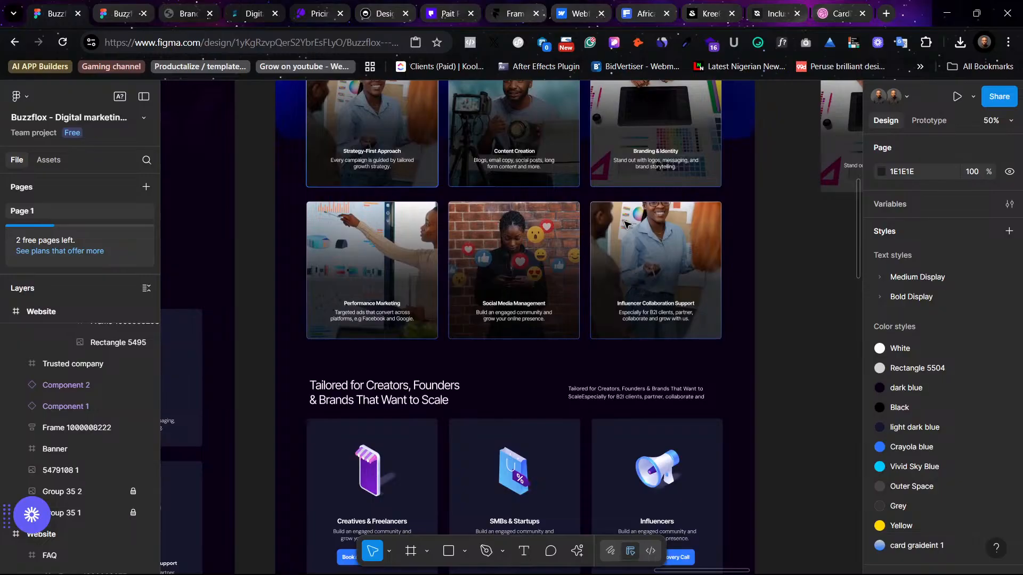
pyautogui.scroll(-6, 625, 224)
pyautogui.scroll(-1, 626, 224)
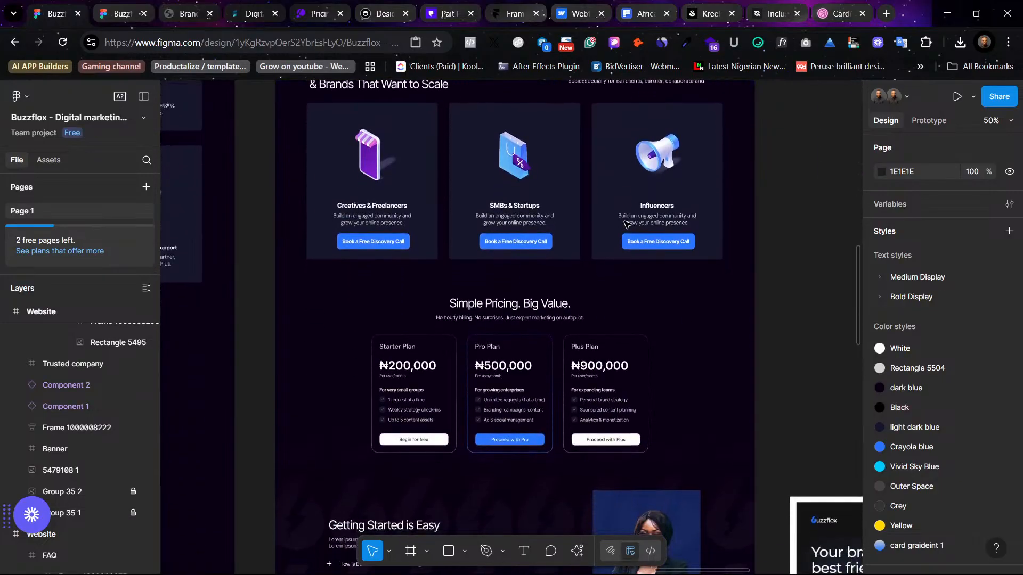
pyautogui.scroll(2, 627, 225)
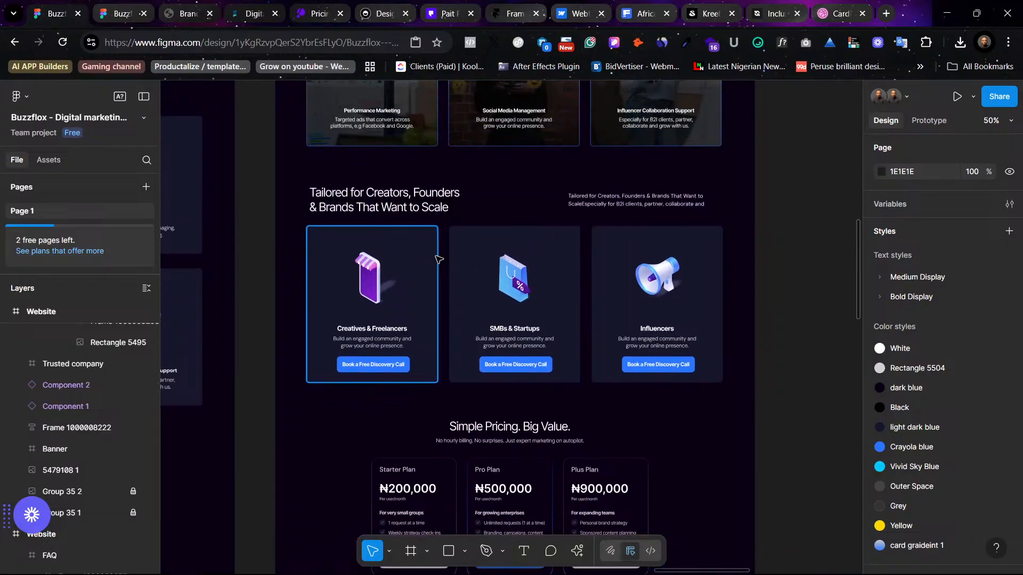
pyautogui.click(435, 259)
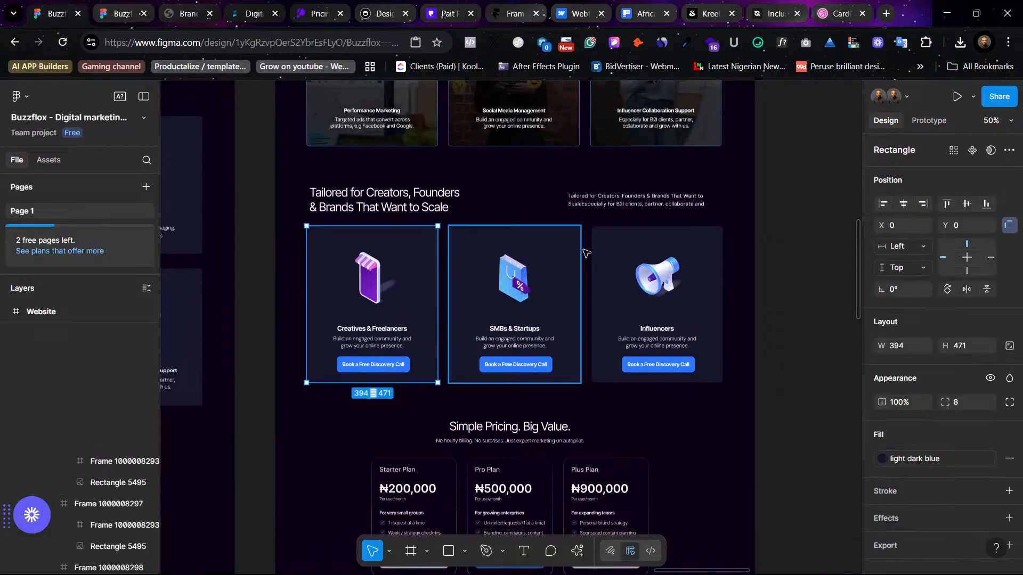
pyautogui.click(1009, 490)
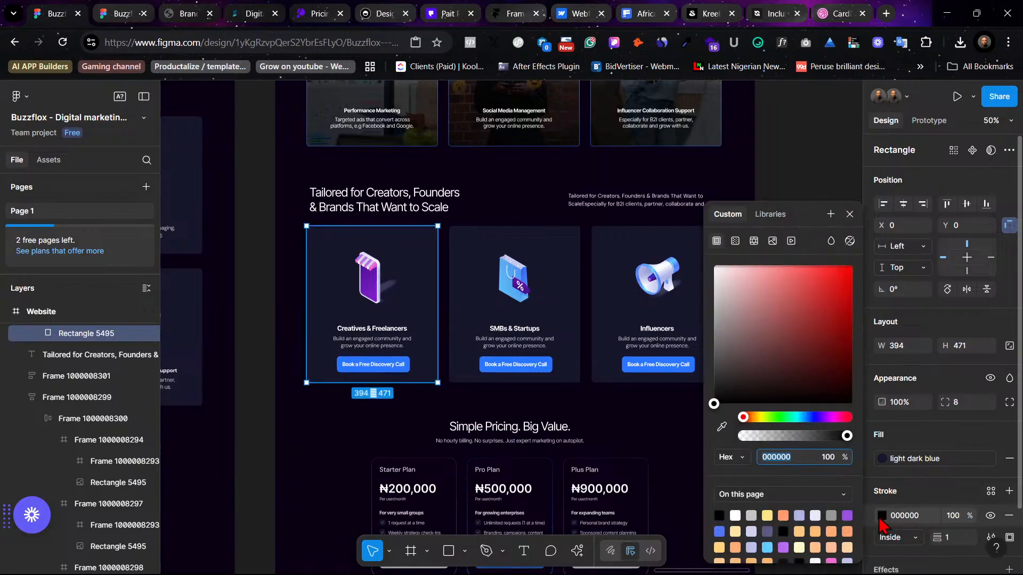
pyautogui.click(991, 490)
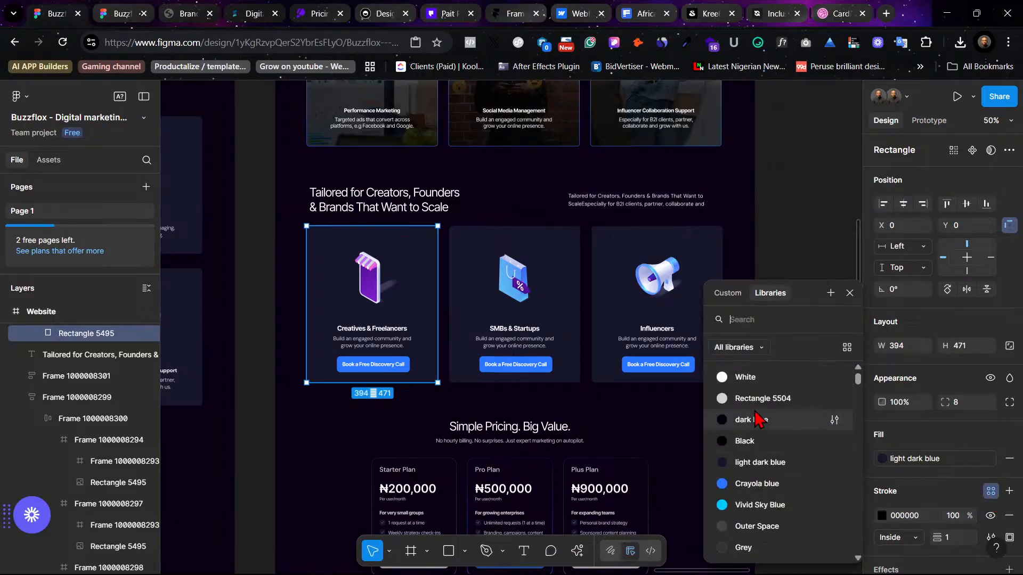
pyautogui.click(746, 379)
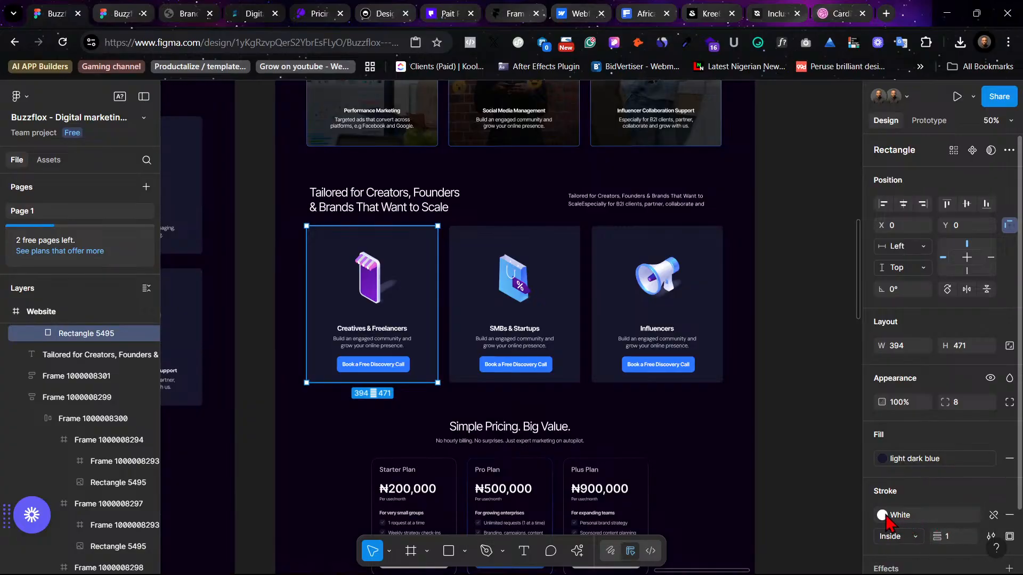
# Step: Detach the White style from the Creatives & Freelancers card's stroke and set the stroke's opacity to 20%
pyautogui.click(993, 514)
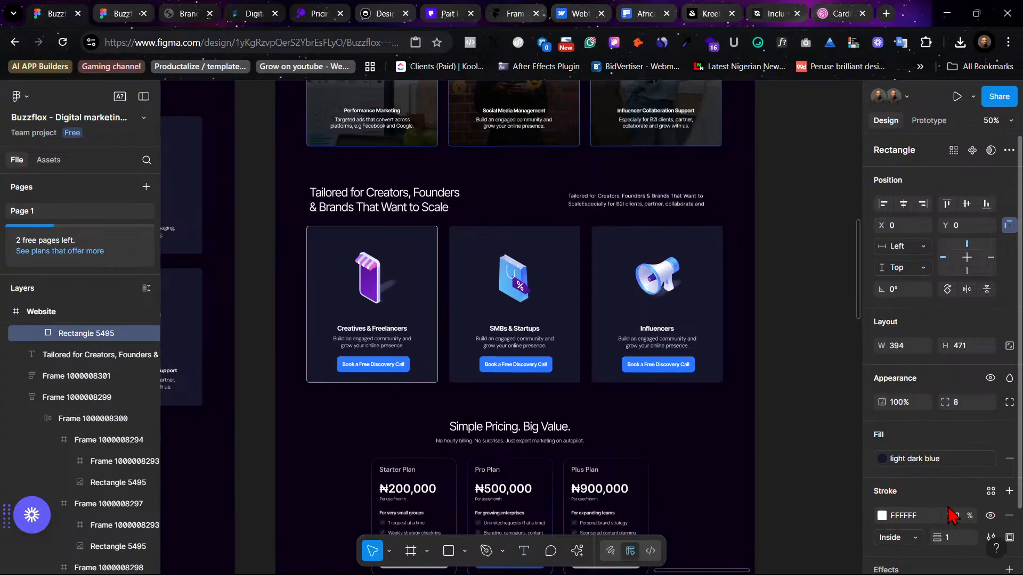
pyautogui.click(953, 515)
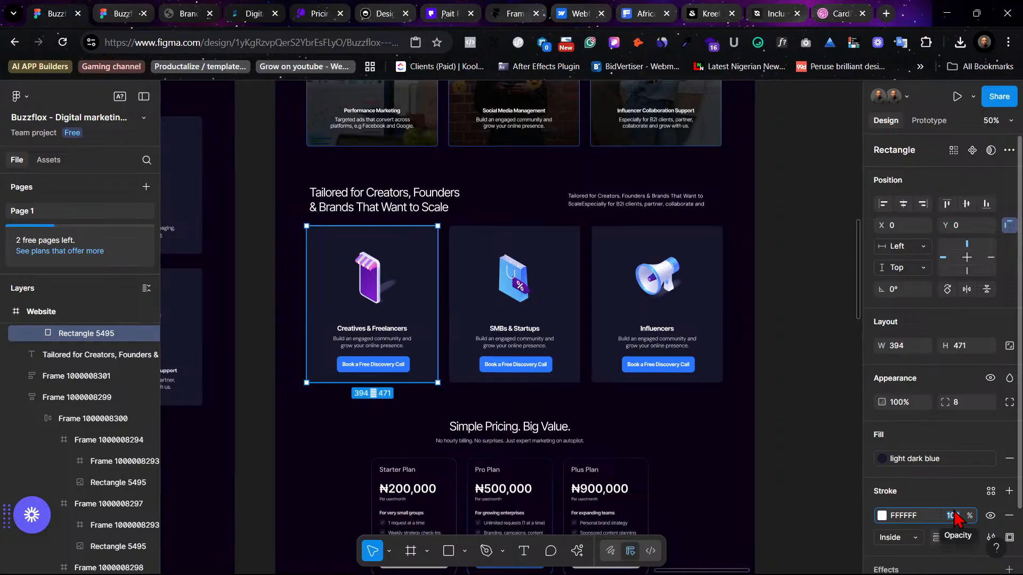
pyautogui.press('Escape')
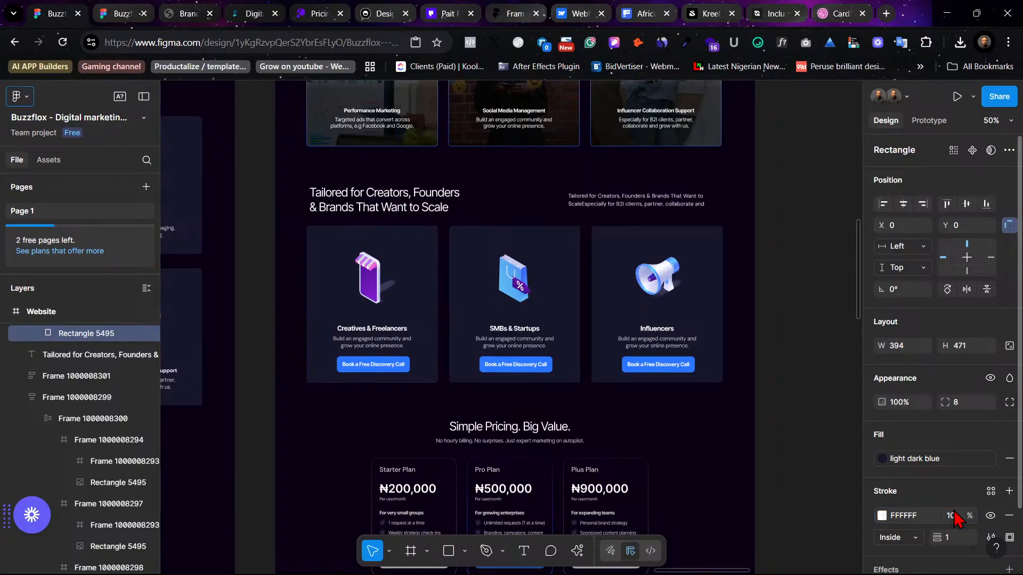
pyautogui.click(956, 516)
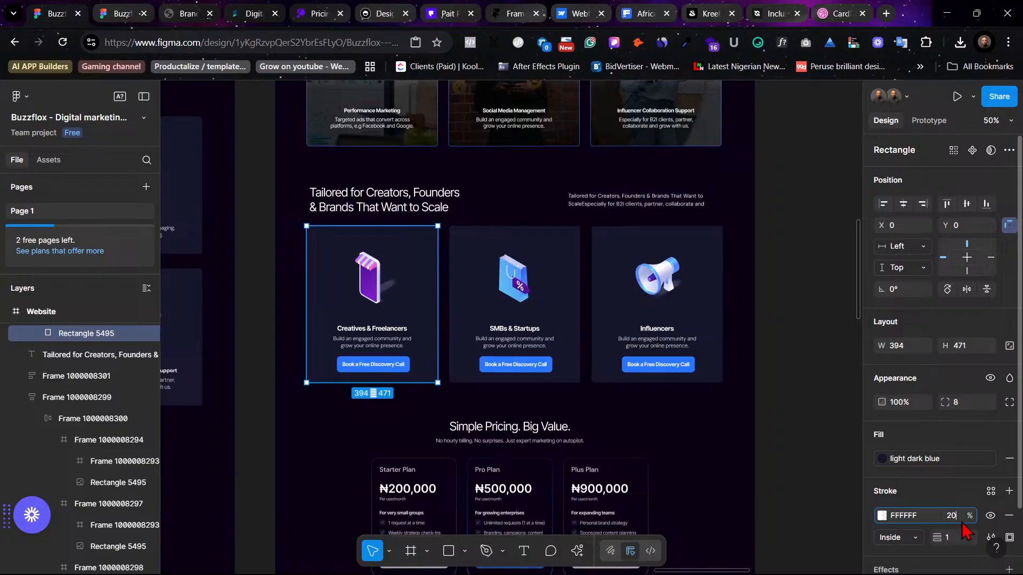
pyautogui.press('Escape')
pyautogui.click(959, 521)
pyautogui.write('20')
pyautogui.press('Return')
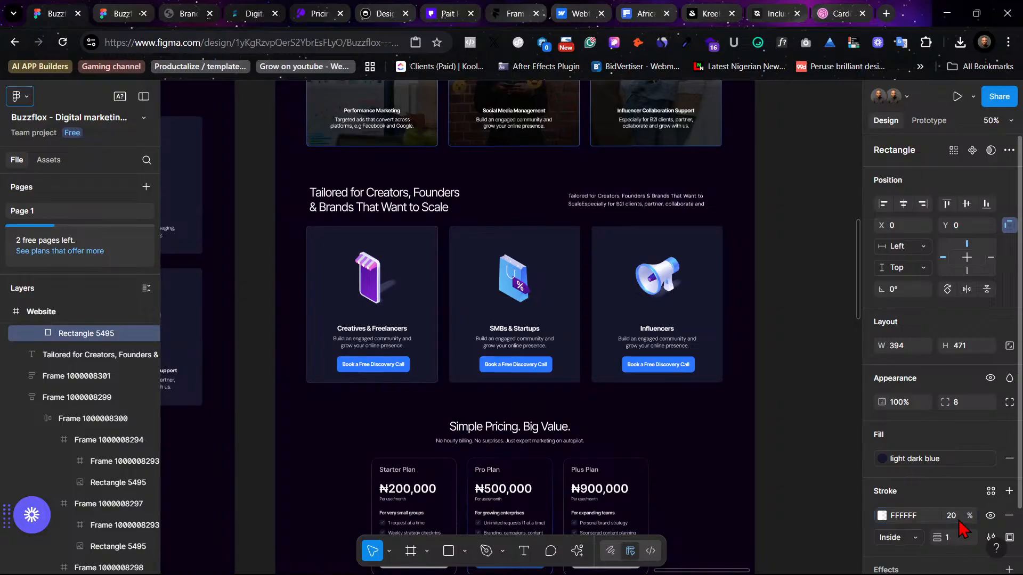
pyautogui.click(823, 469)
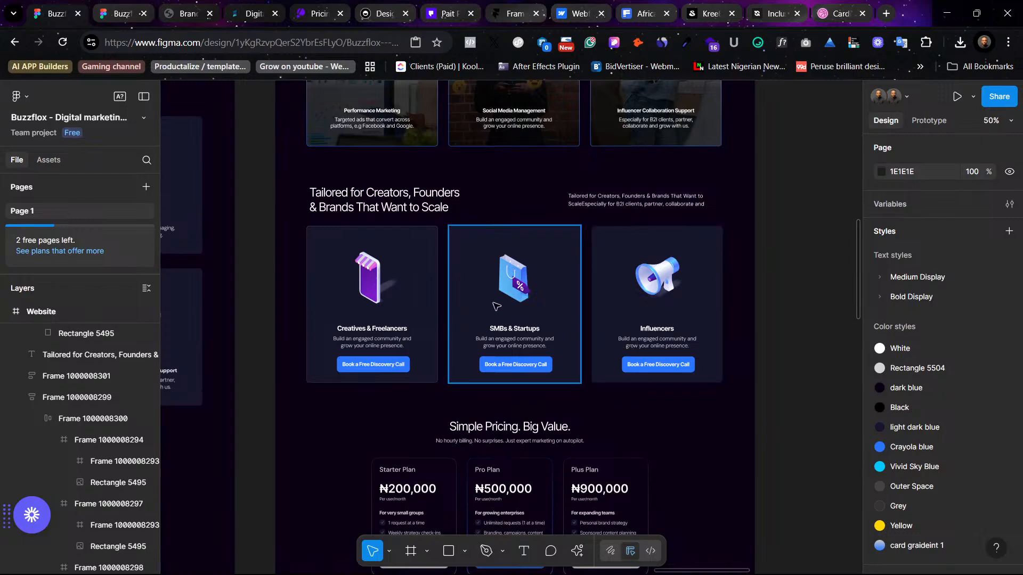
# Step: Copy the properties of the Creatives & Freelancers card's background rectangle and paste them onto the SMBs & Startups card's rectangle
pyautogui.click(420, 298)
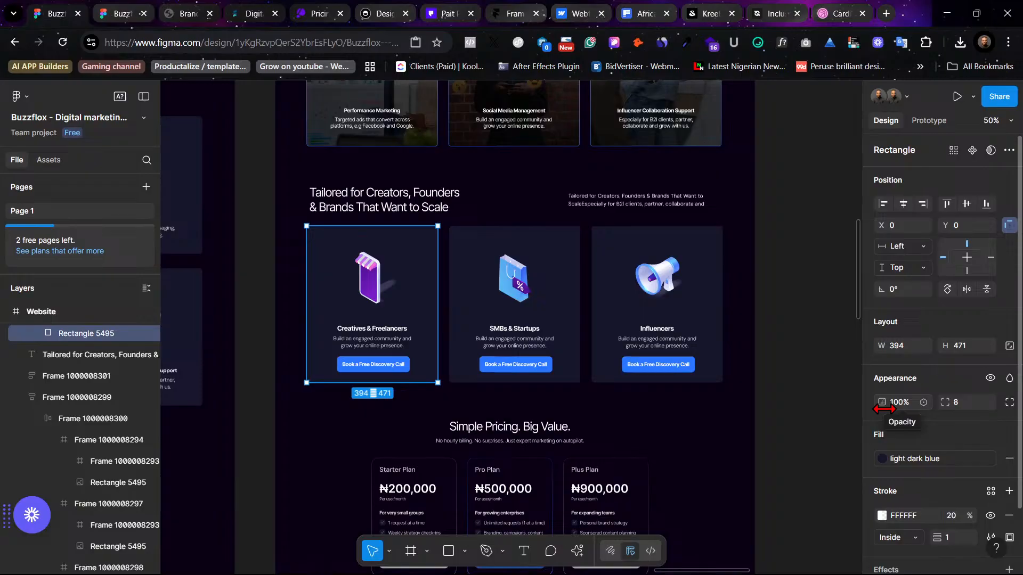
pyautogui.click(556, 283)
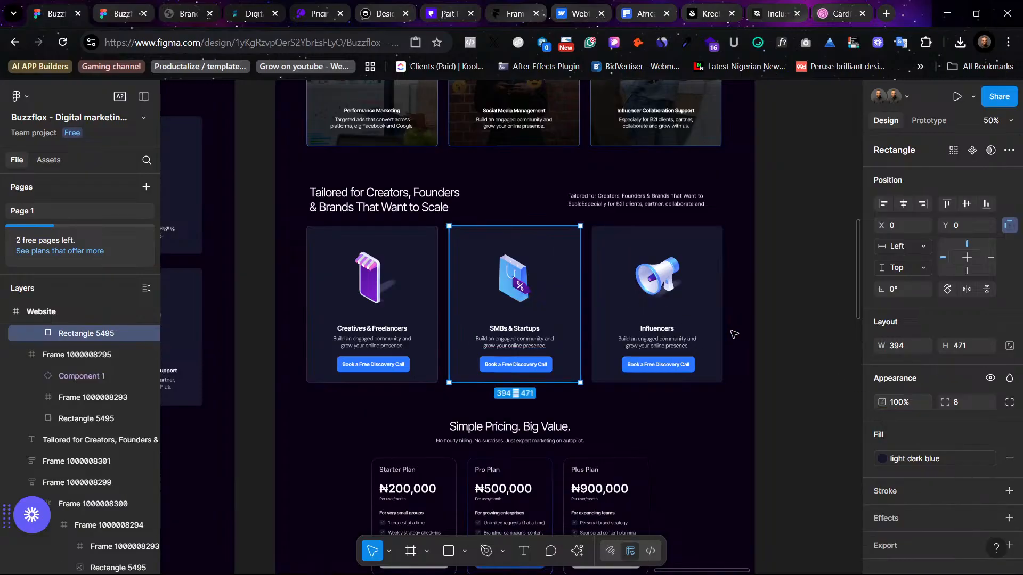
pyautogui.click(397, 266)
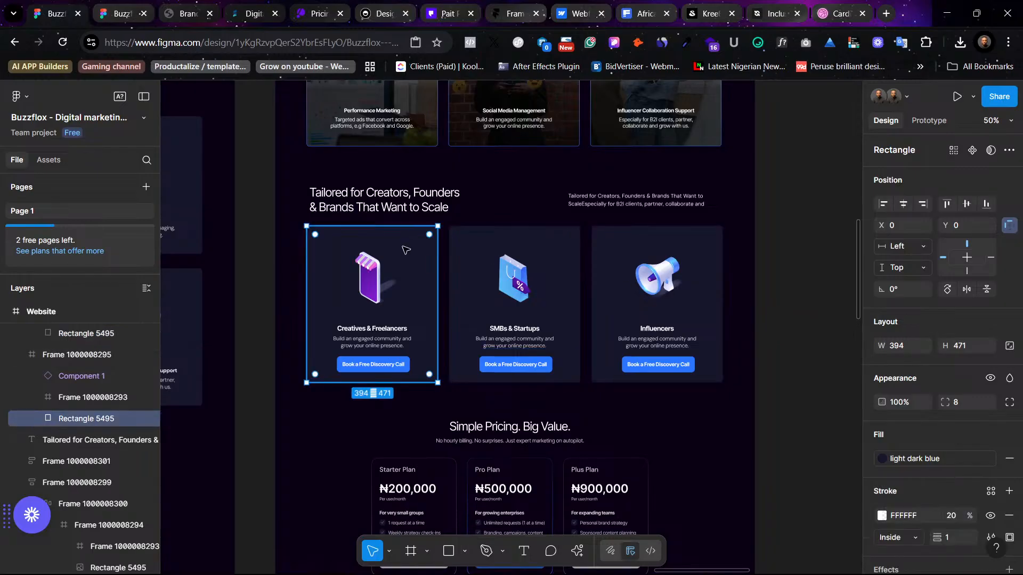
pyautogui.rightClick(440, 254)
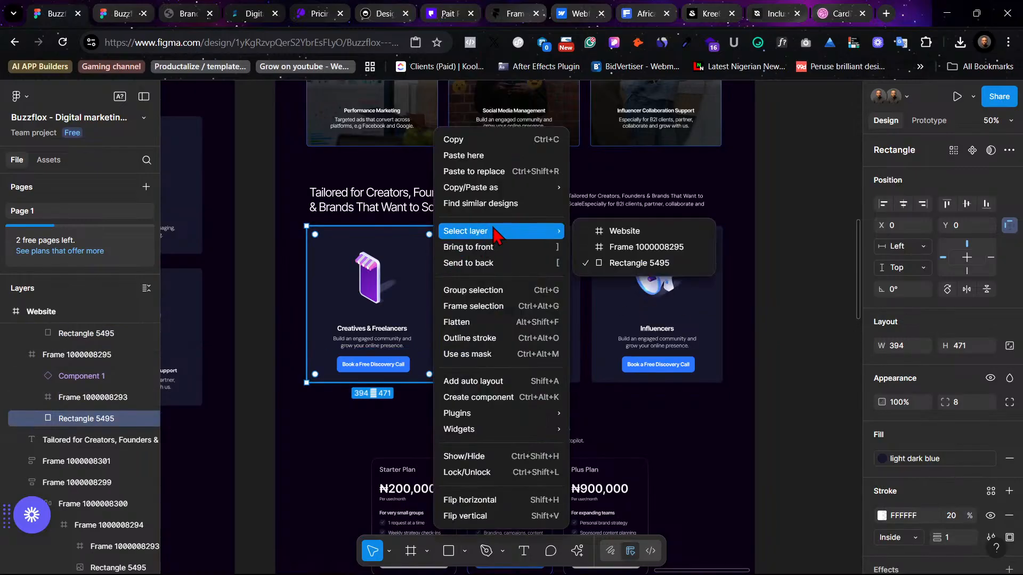
pyautogui.moveTo(525, 189)
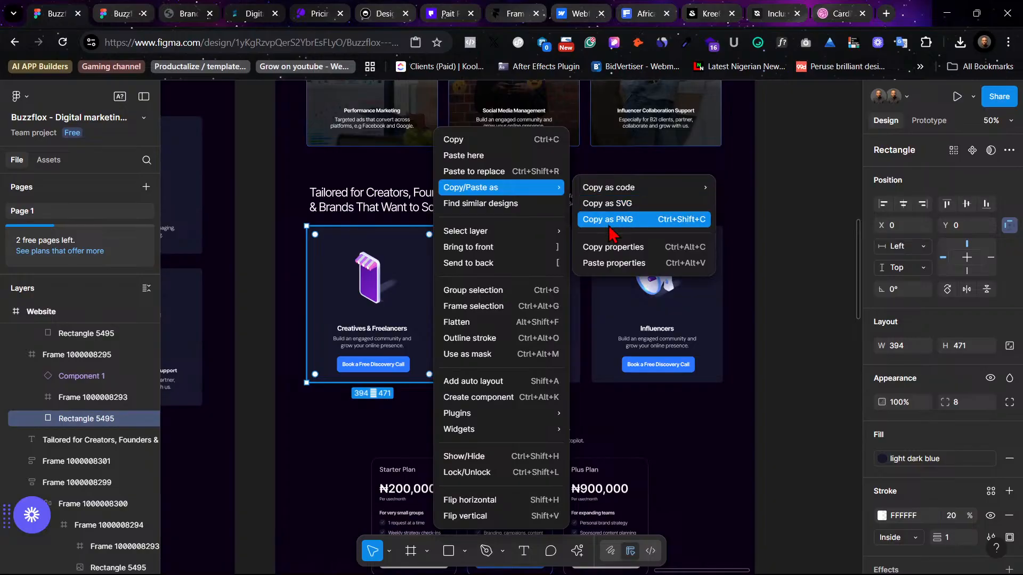
pyautogui.click(613, 249)
pyautogui.click(552, 280)
pyautogui.rightClick(569, 272)
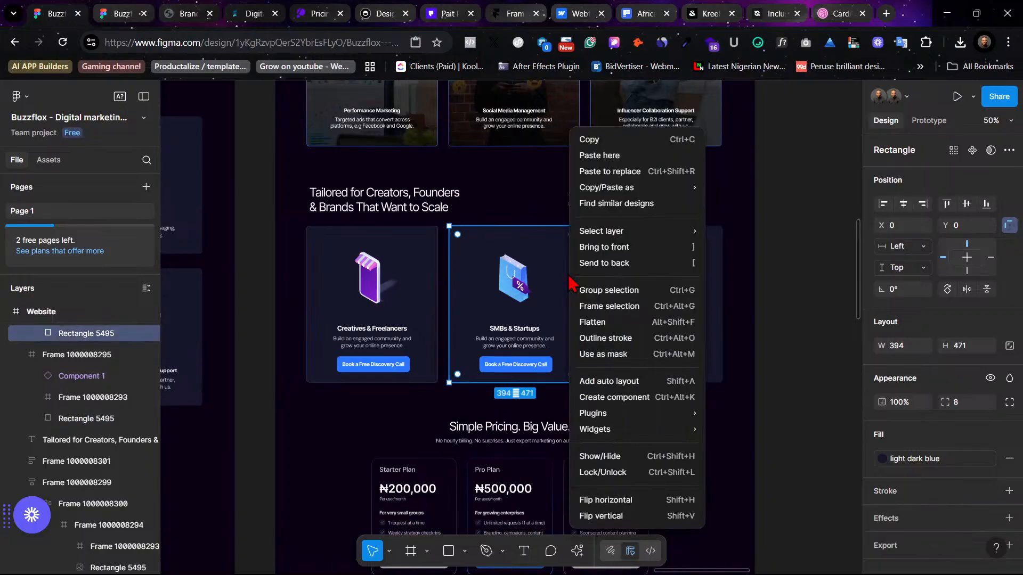
pyautogui.moveTo(661, 187)
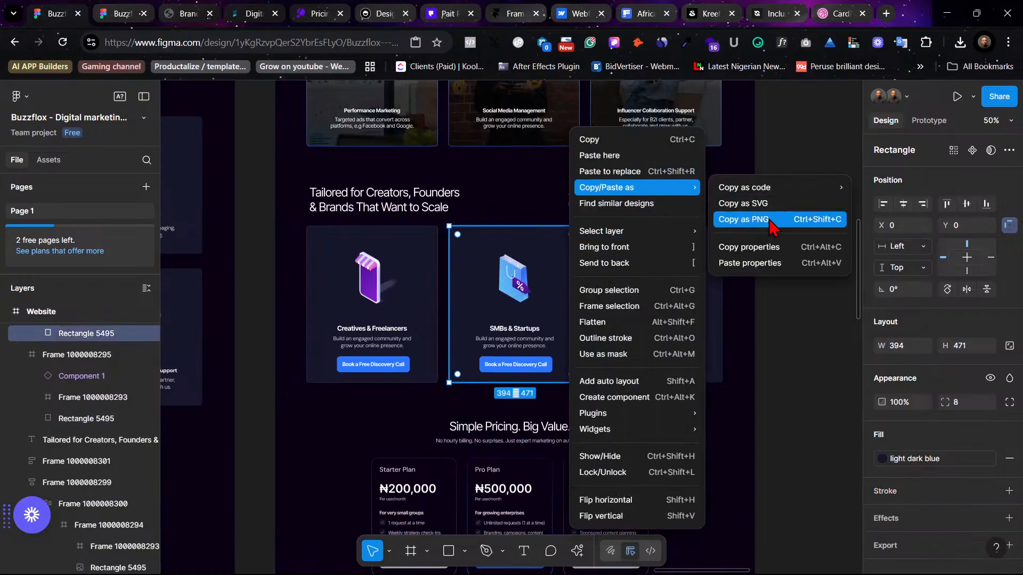
pyautogui.click(760, 264)
# Step: Paste the copied stroke properties onto the Influencers card's background rectangle
pyautogui.click(702, 258)
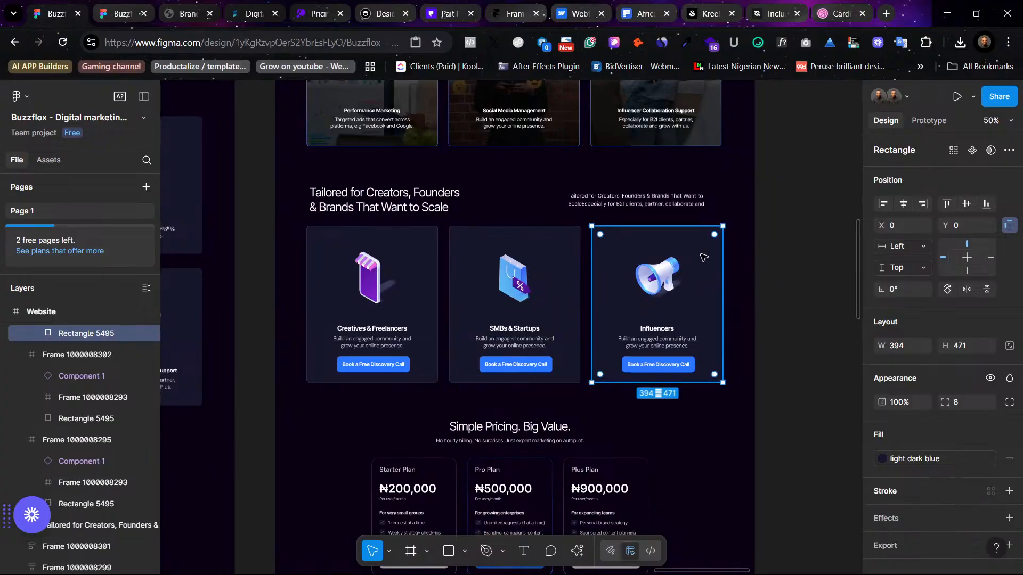
pyautogui.rightClick(702, 261)
pyautogui.click(599, 236)
pyautogui.keyDown('ctrl'); pyautogui.rightClick(711, 264); pyautogui.keyUp('ctrl')
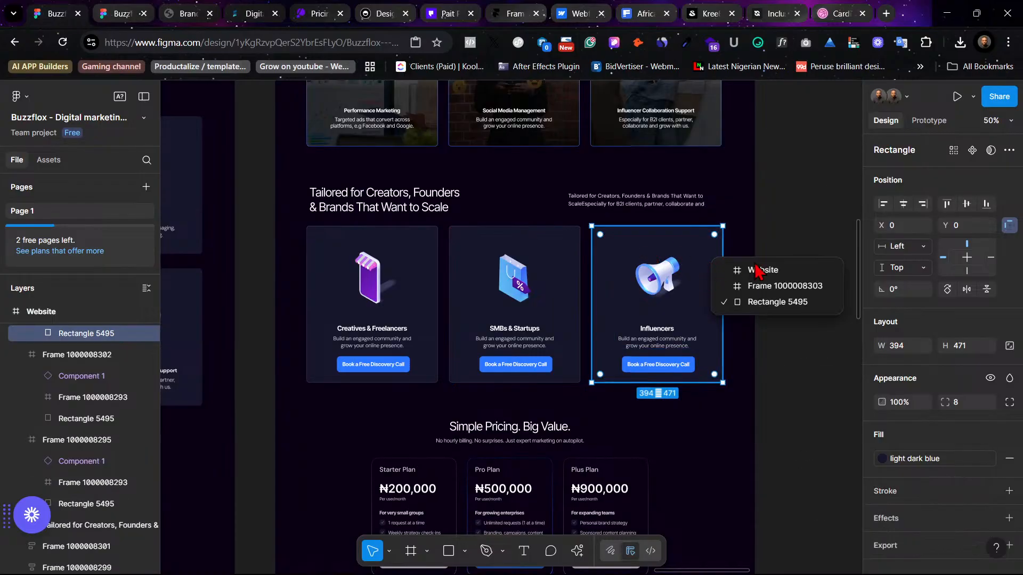
pyautogui.press('Escape')
pyautogui.rightClick(709, 250)
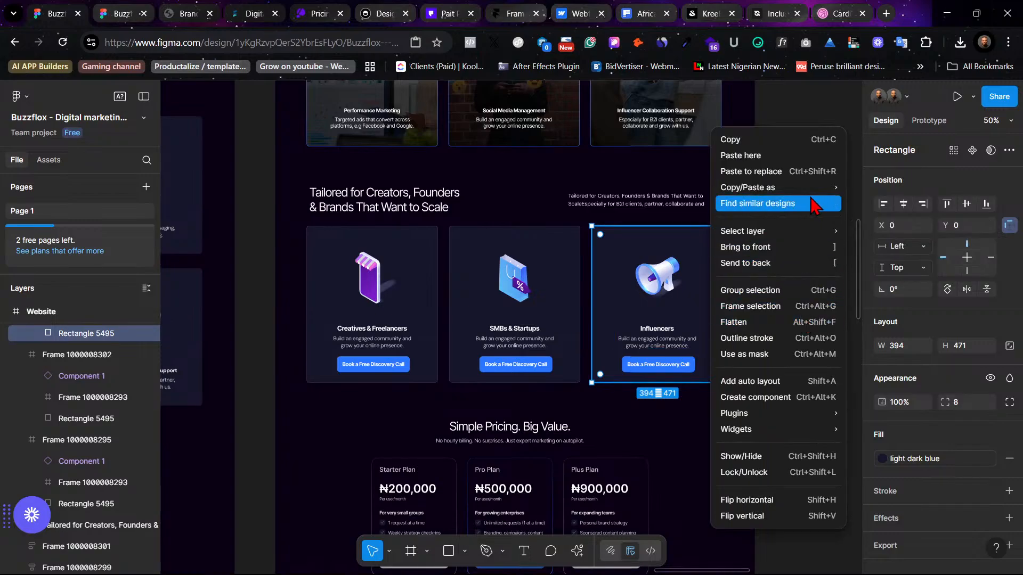
pyautogui.moveTo(831, 188)
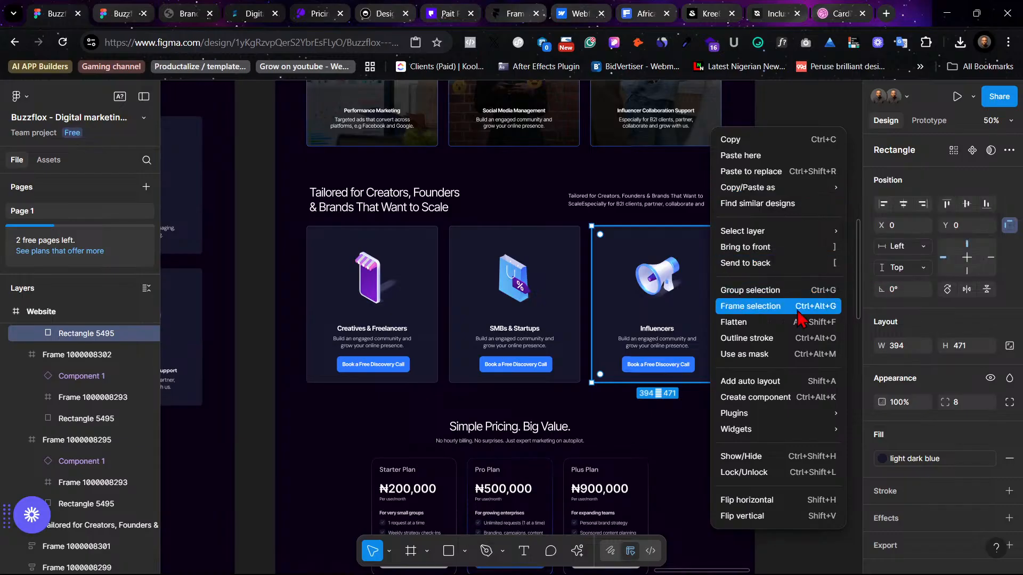
pyautogui.click(687, 434)
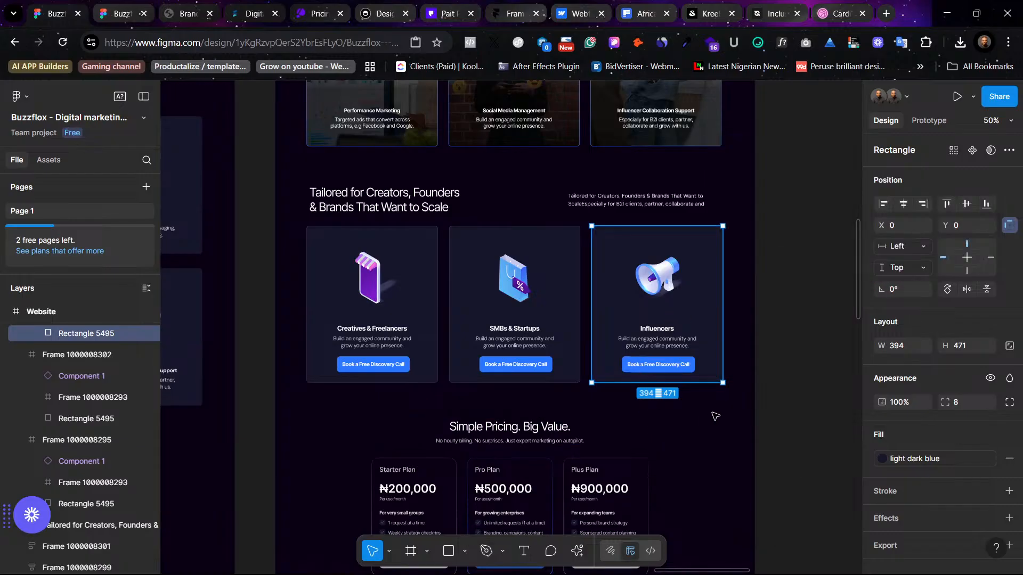
pyautogui.click(793, 409)
pyautogui.rightClick(719, 281)
pyautogui.moveTo(797, 187)
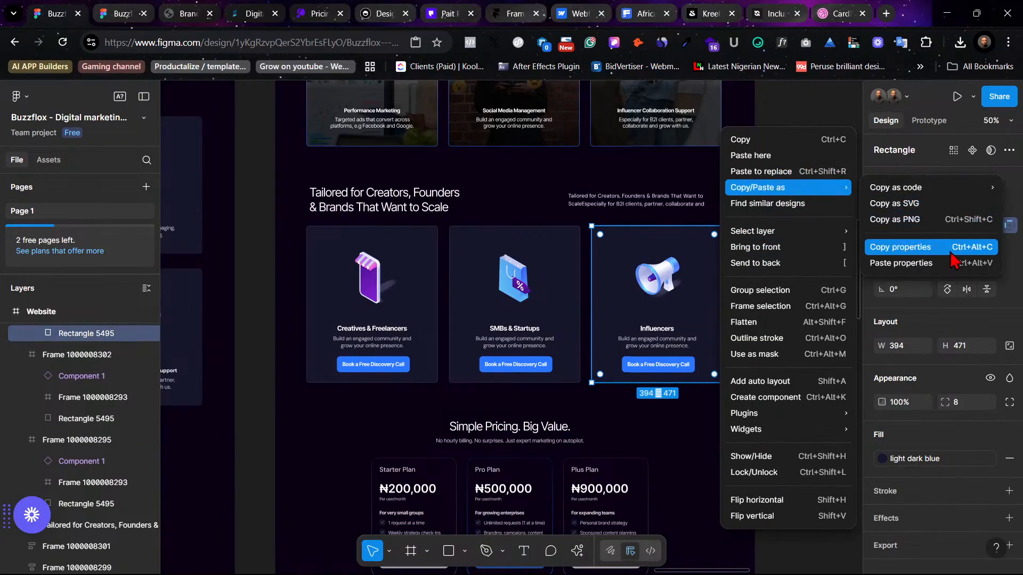
pyautogui.click(934, 262)
pyautogui.click(795, 272)
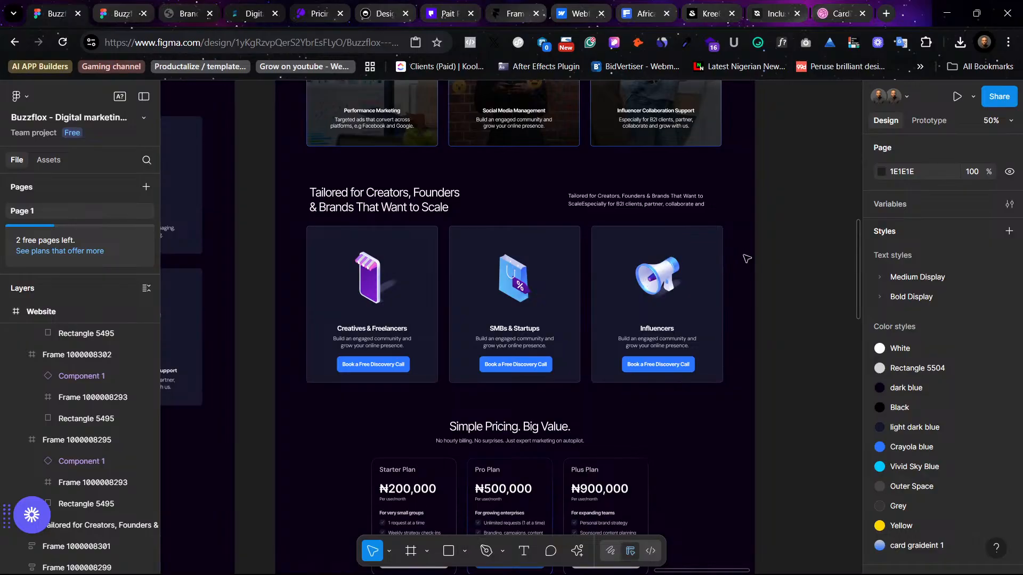
# Step: Try the secondry variant on the SMBs & Startups card's Book a Free Discovery Call button, and undo it
pyautogui.scroll(-1, 812, 307)
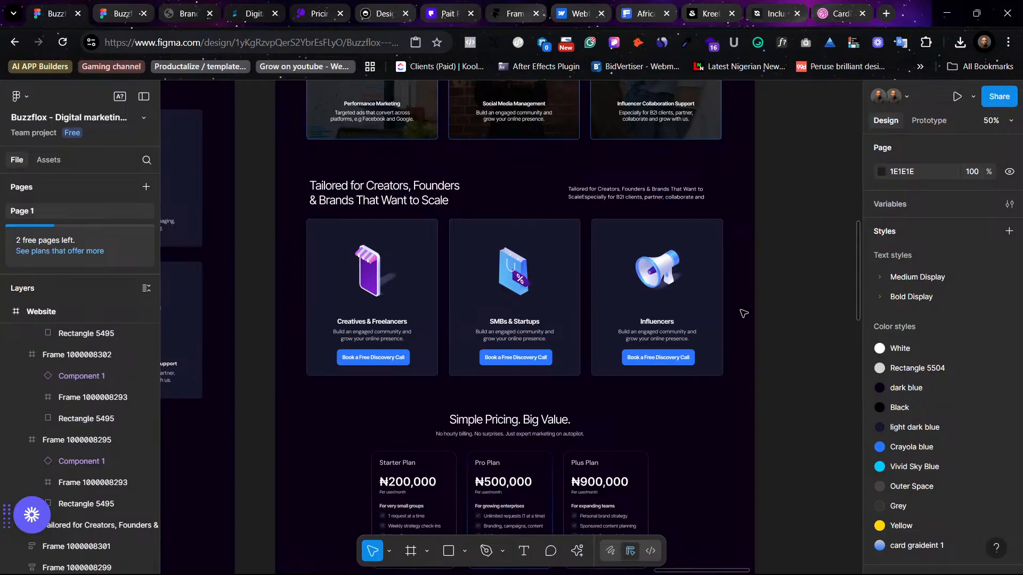
pyautogui.click(516, 358)
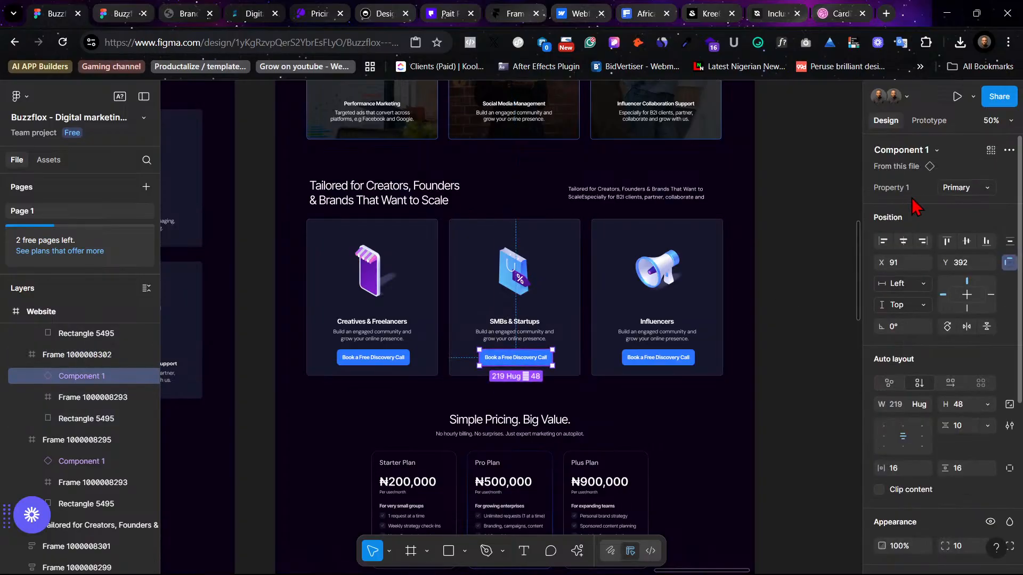
pyautogui.click(985, 188)
pyautogui.click(957, 205)
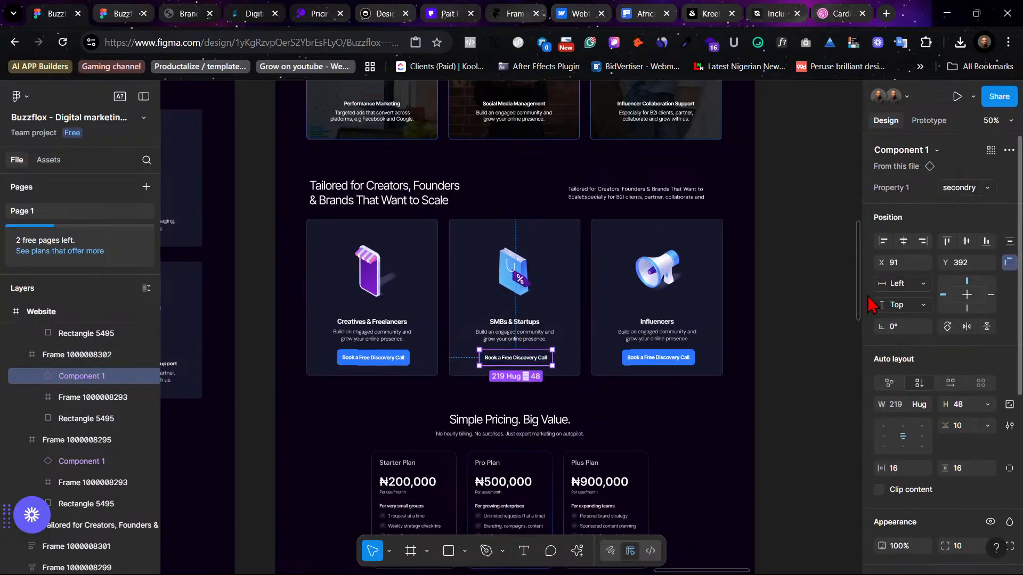
pyautogui.click(793, 357)
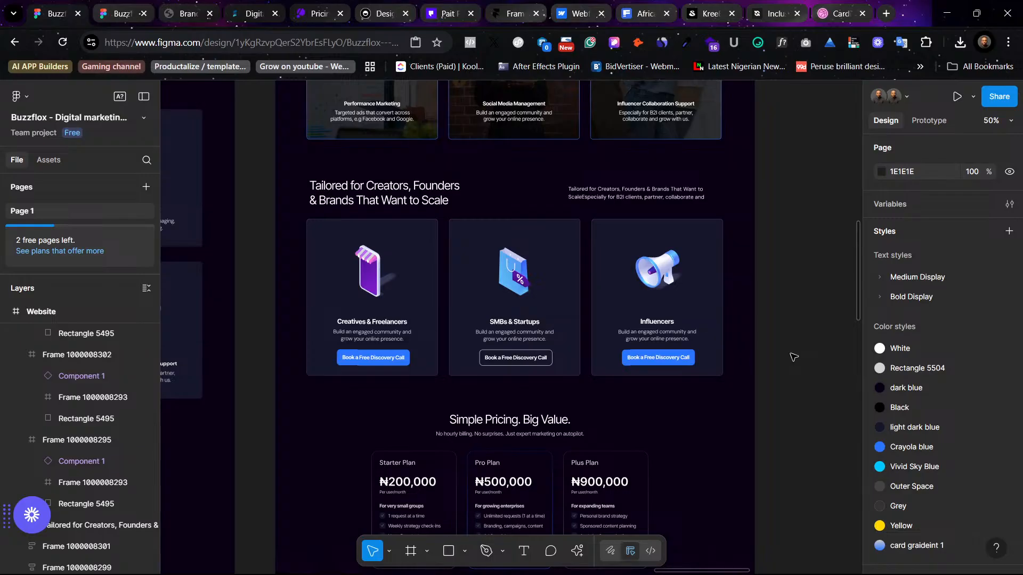
pyautogui.hotkey('ctrl', 'z')
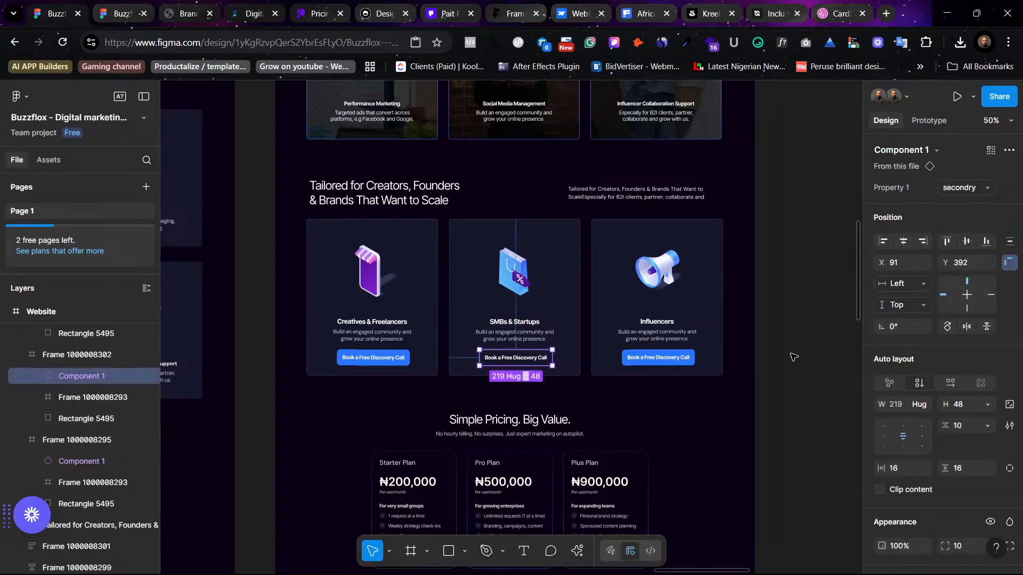
pyautogui.hotkey('ctrl', 'z')
pyautogui.click(794, 331)
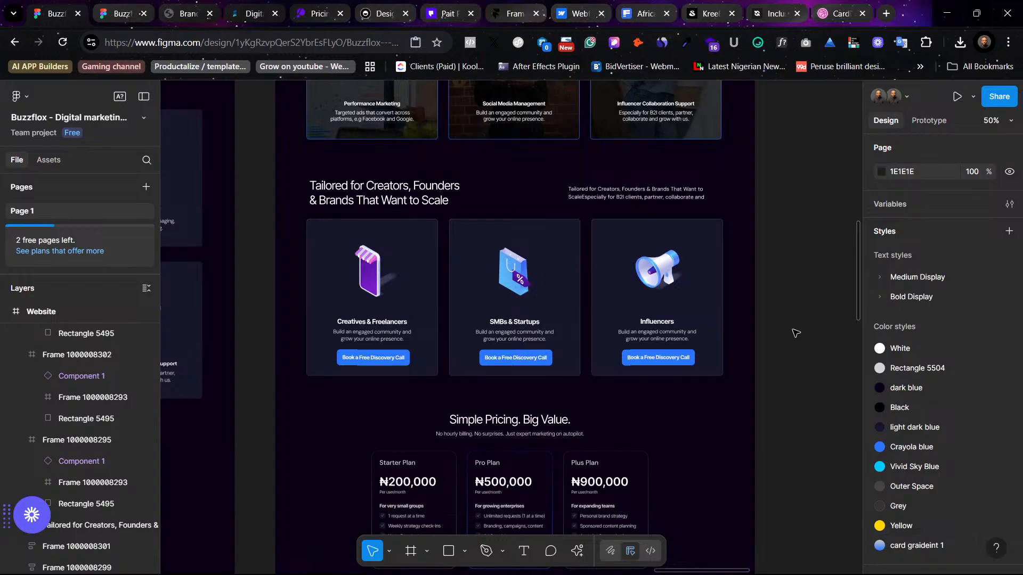
# Step: Try the dark blue color style as the fill of the SMBs & Startups card's button, and undo it
pyautogui.doubleClick(524, 361)
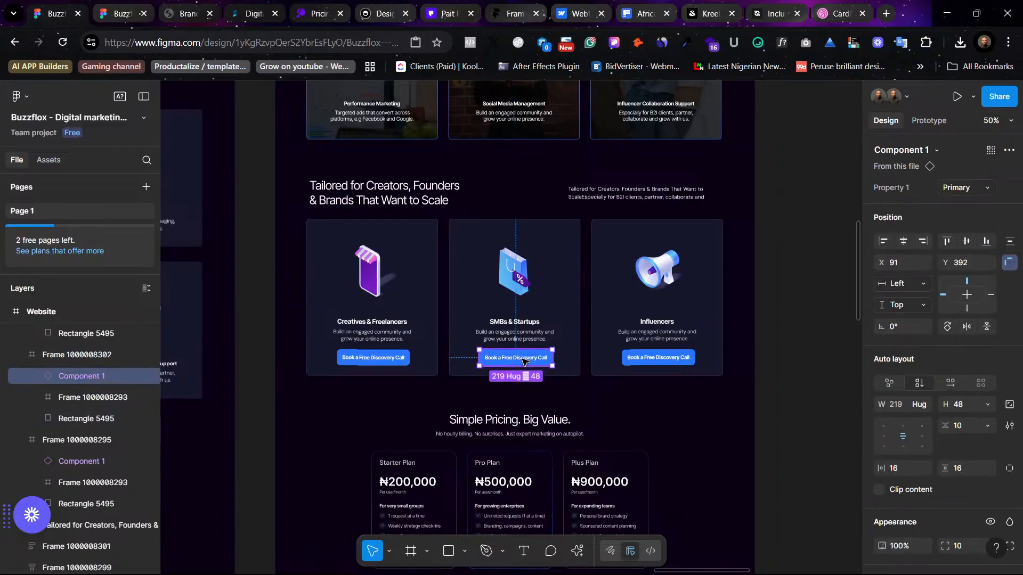
pyautogui.scroll(-4, 938, 496)
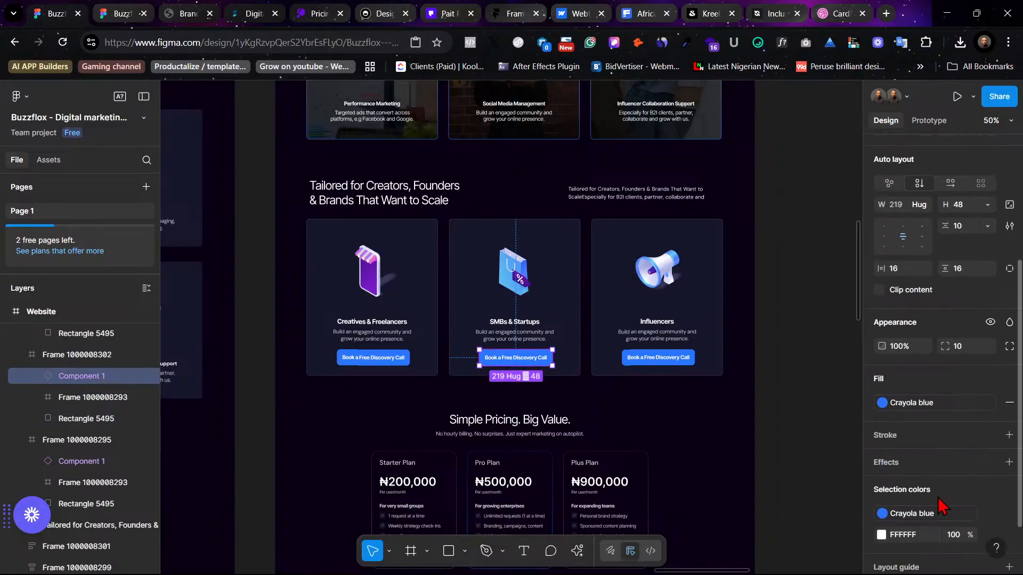
pyautogui.click(943, 403)
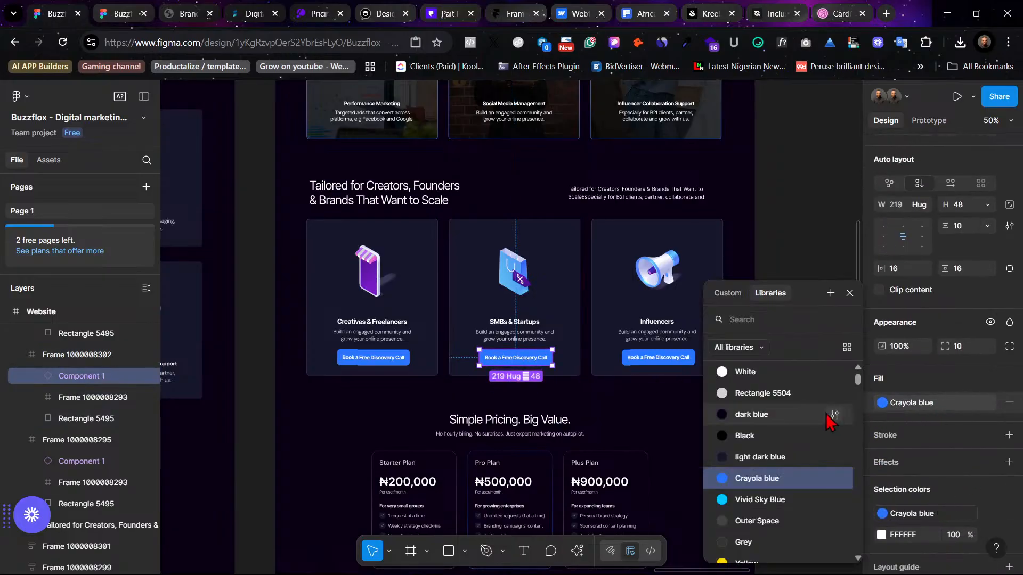
pyautogui.click(797, 418)
pyautogui.click(791, 395)
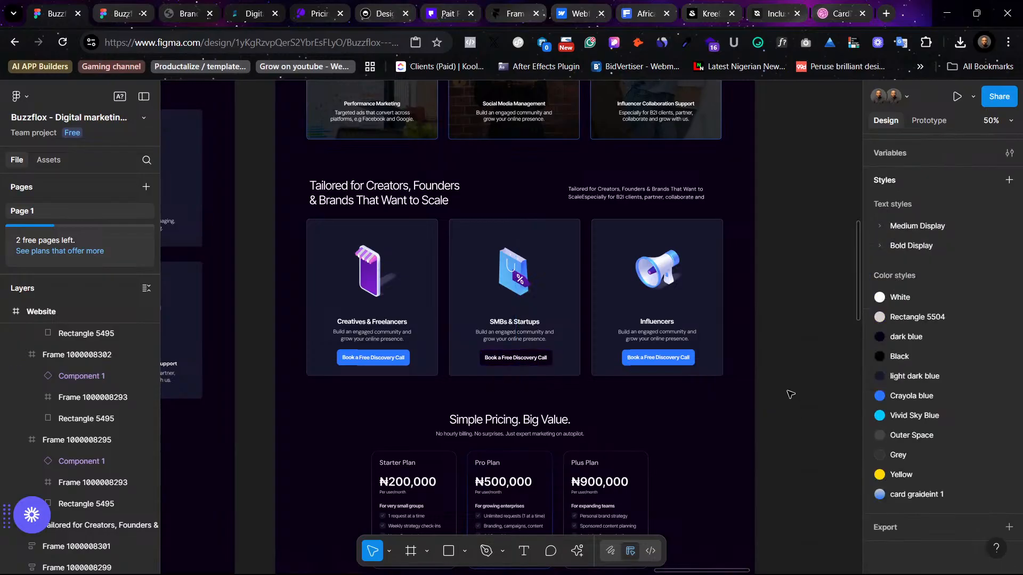
pyautogui.hotkey('ctrl', 'z')
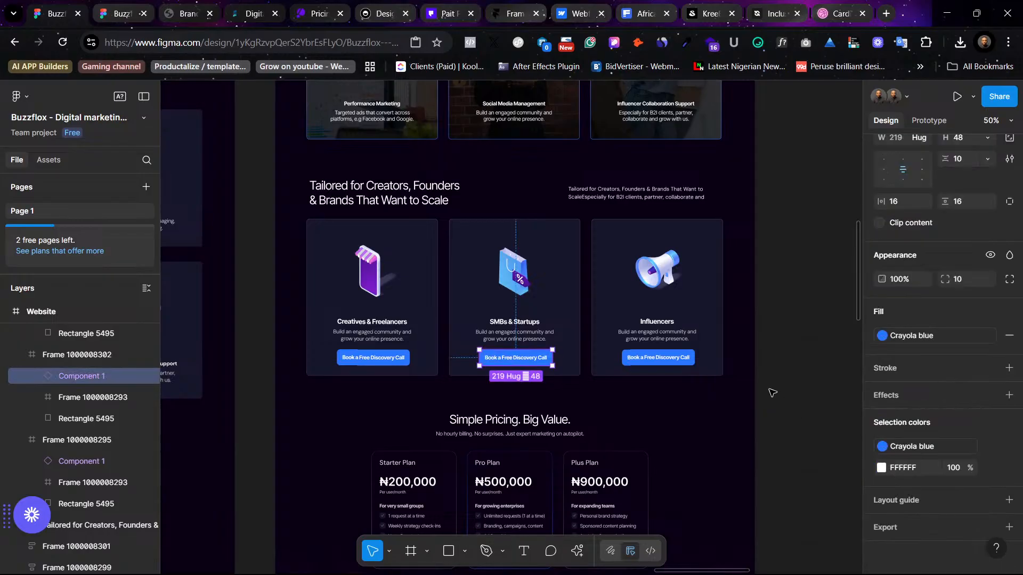
pyautogui.click(776, 393)
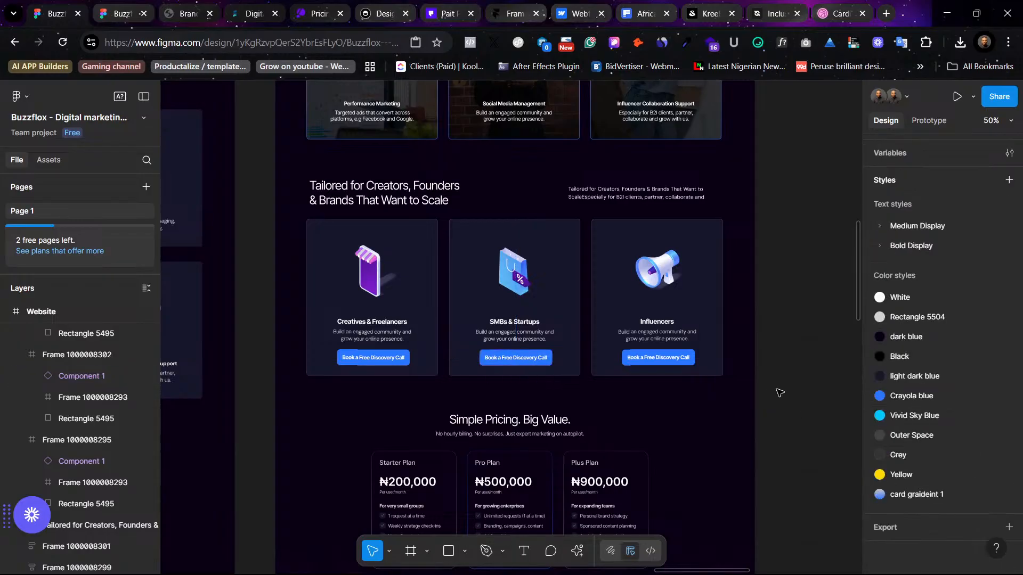
# Step: Try the Black color style on the label of the Creatives & Freelancers card's button, and undo it
pyautogui.click(399, 360)
pyautogui.click(399, 360)
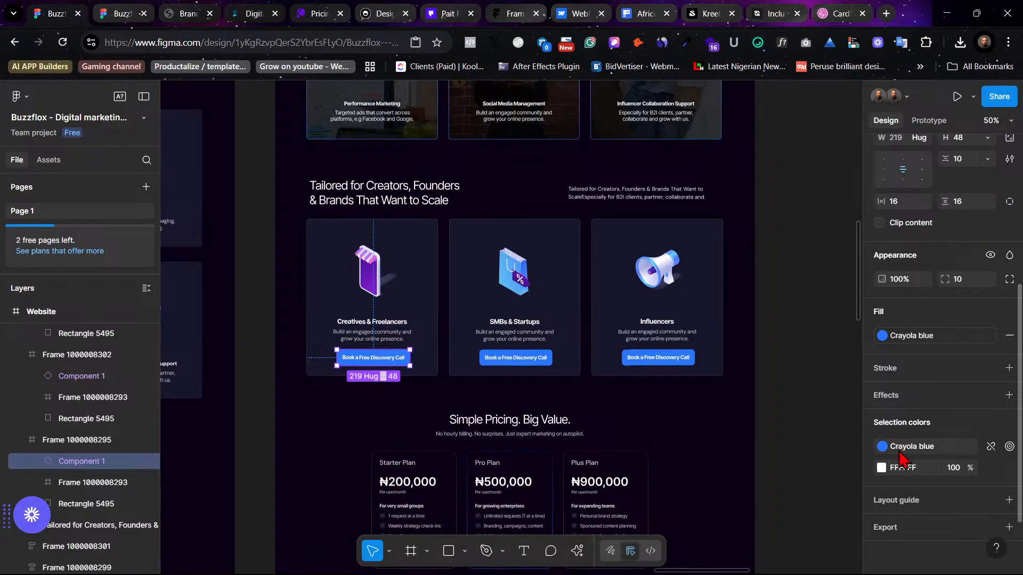
pyautogui.click(990, 467)
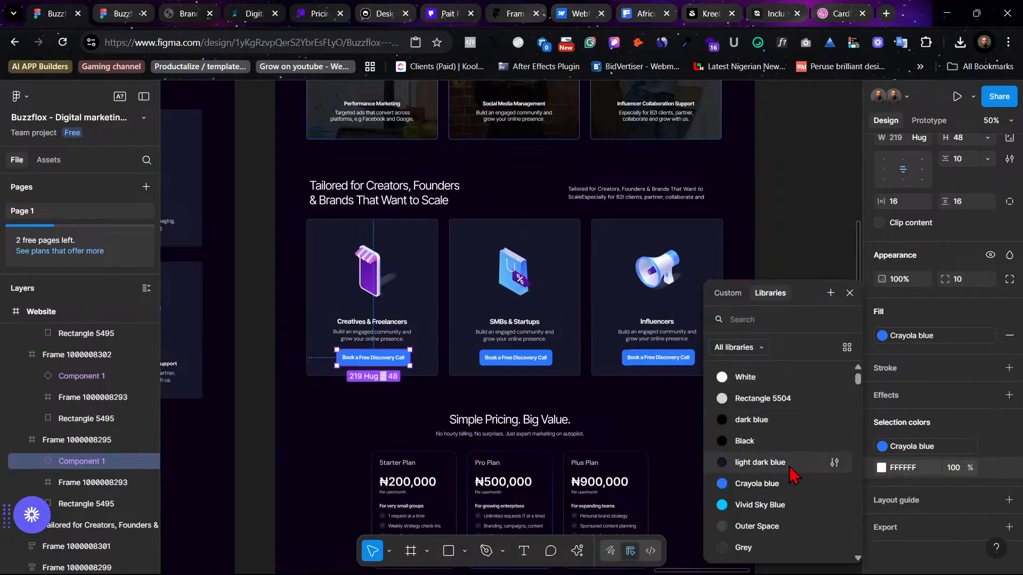
pyautogui.click(782, 442)
pyautogui.click(799, 349)
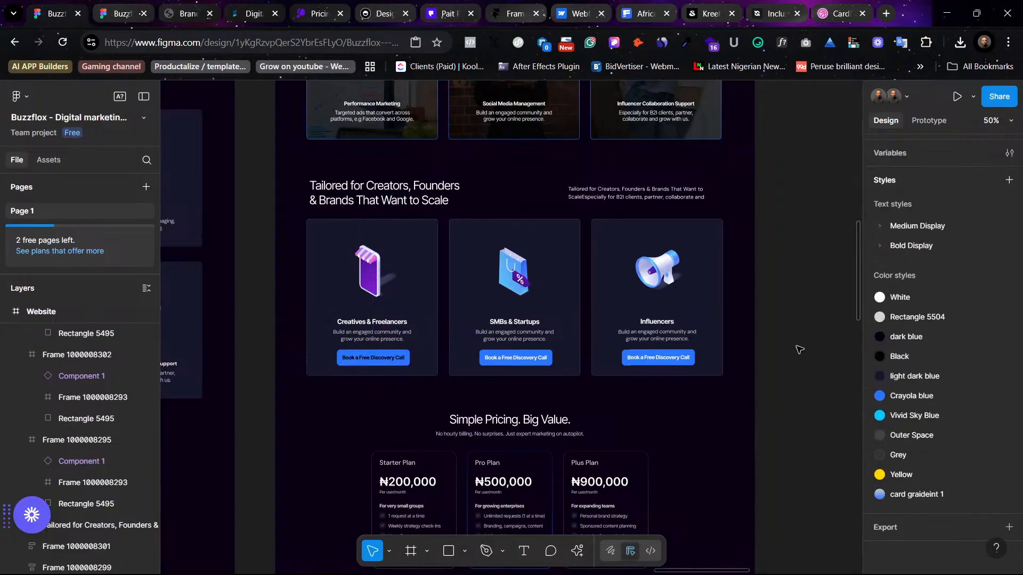
pyautogui.hotkey('ctrl', 'z')
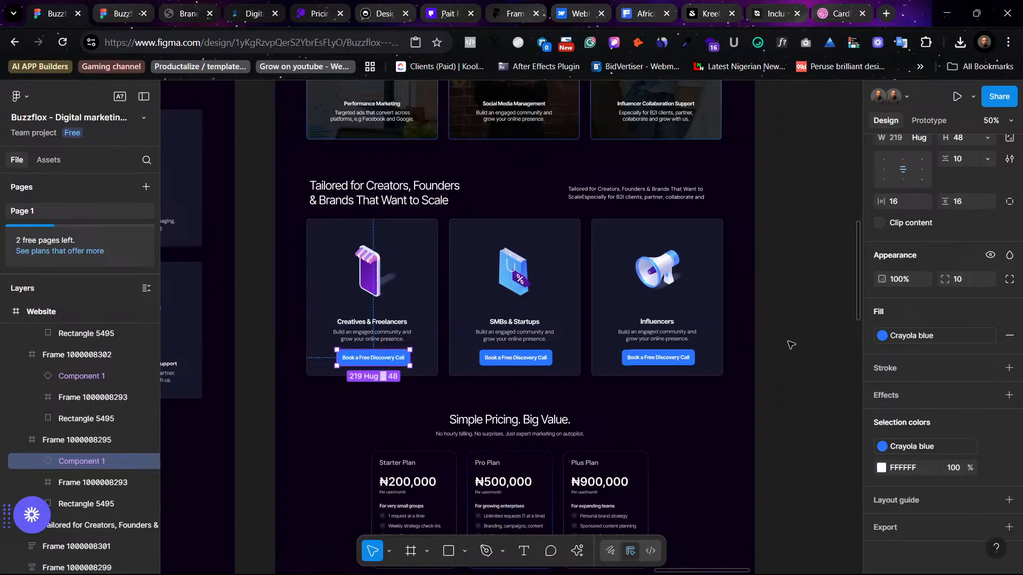
pyautogui.click(791, 344)
# Step: Review the Website page's pricing, Getting Started, testimonials, questions and footer sections
pyautogui.scroll(-5, 791, 341)
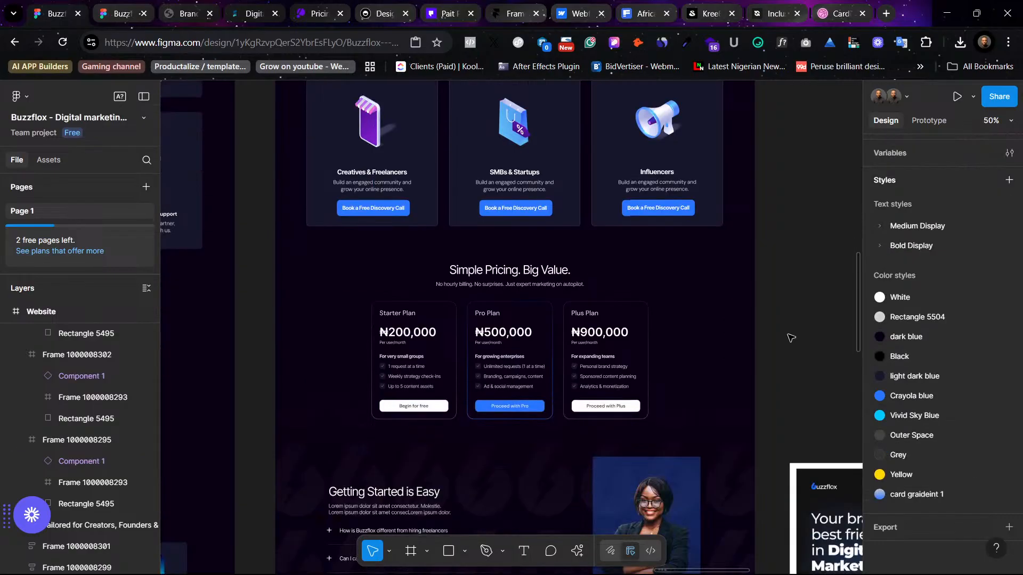
pyautogui.scroll(-1, 791, 338)
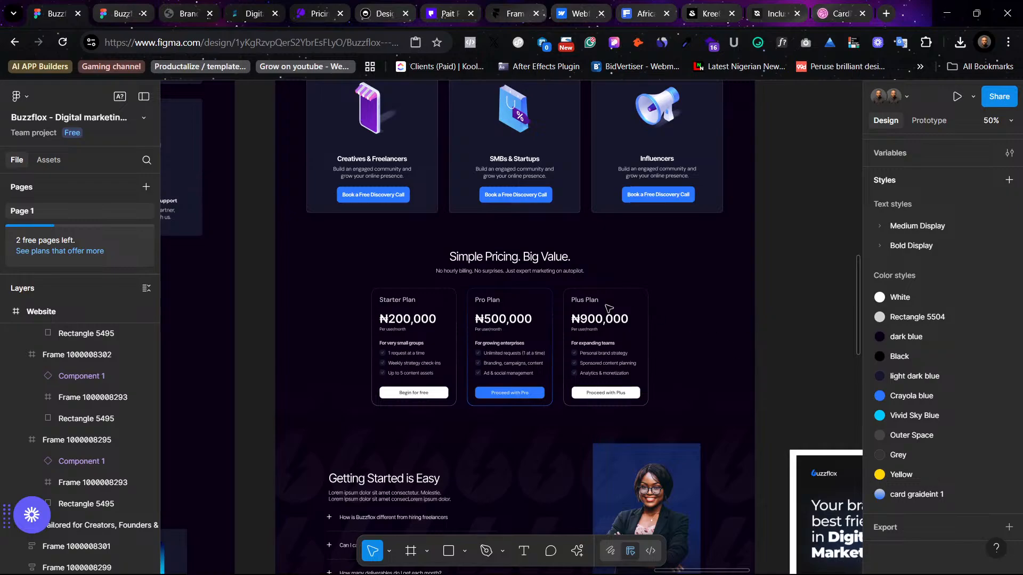
pyautogui.scroll(-5, 544, 401)
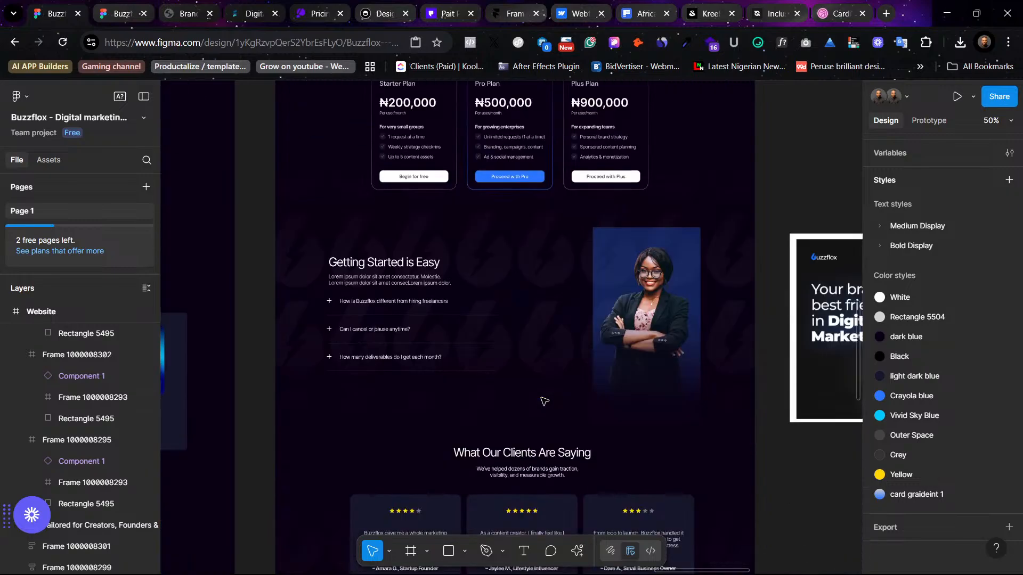
pyautogui.scroll(-10, 544, 401)
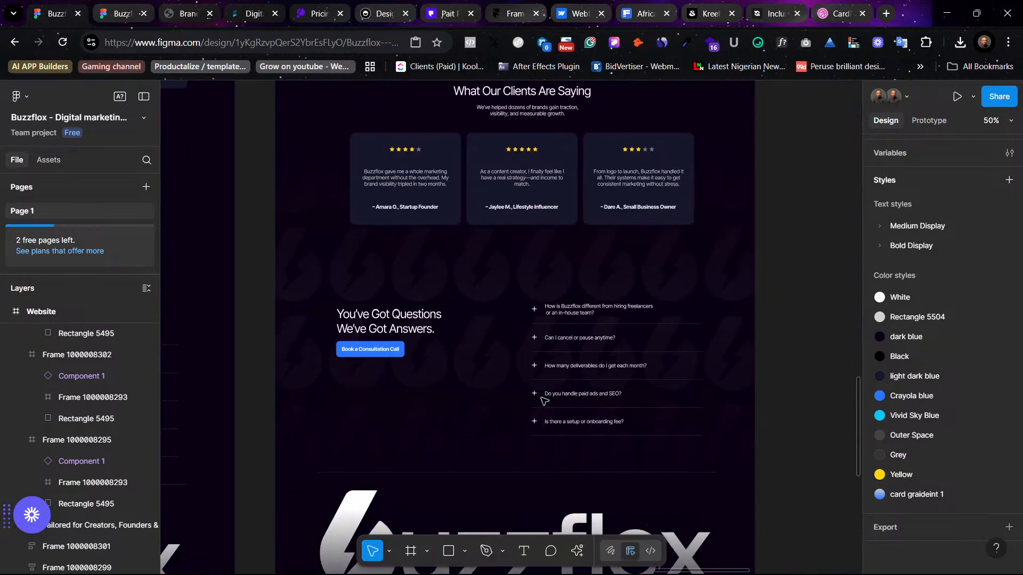
pyautogui.scroll(-3, 544, 401)
pyautogui.scroll(6, 544, 400)
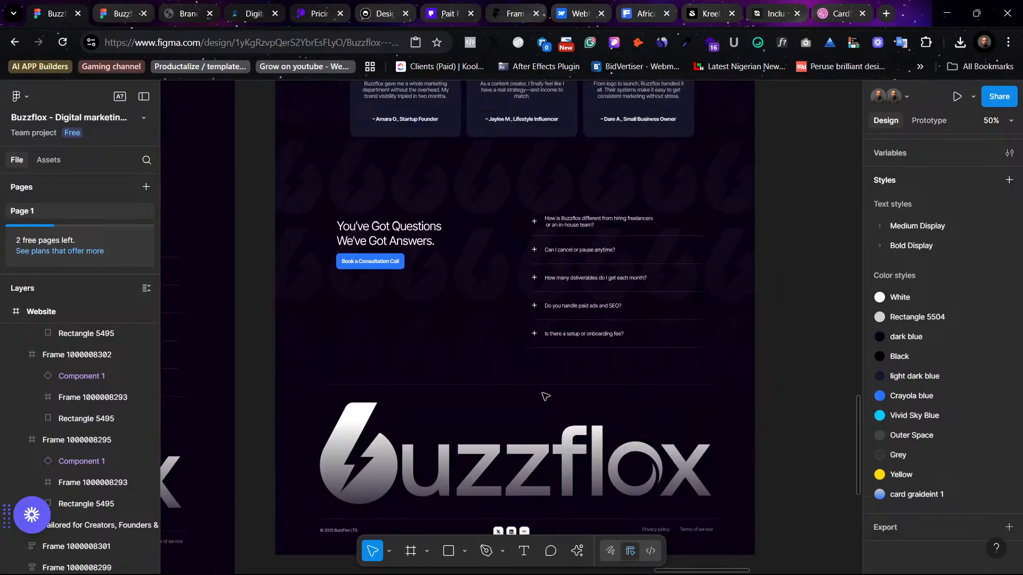
# Step: Review the full Website page, from the hero and service cards through pricing, Getting Started, testimonials and questions
pyautogui.scroll(5, 543, 394)
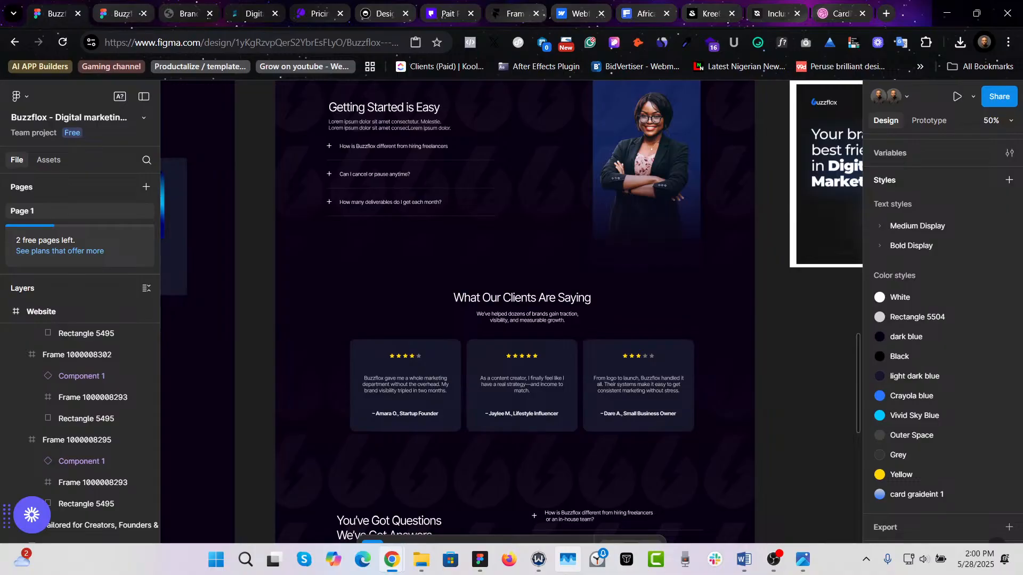
pyautogui.scroll(10, 506, 466)
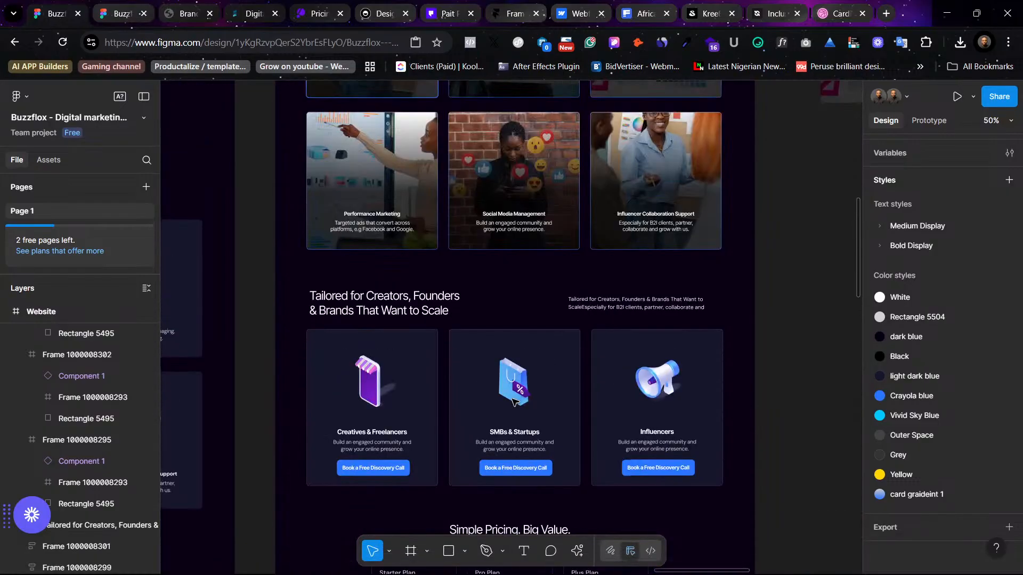
pyautogui.scroll(6, 513, 401)
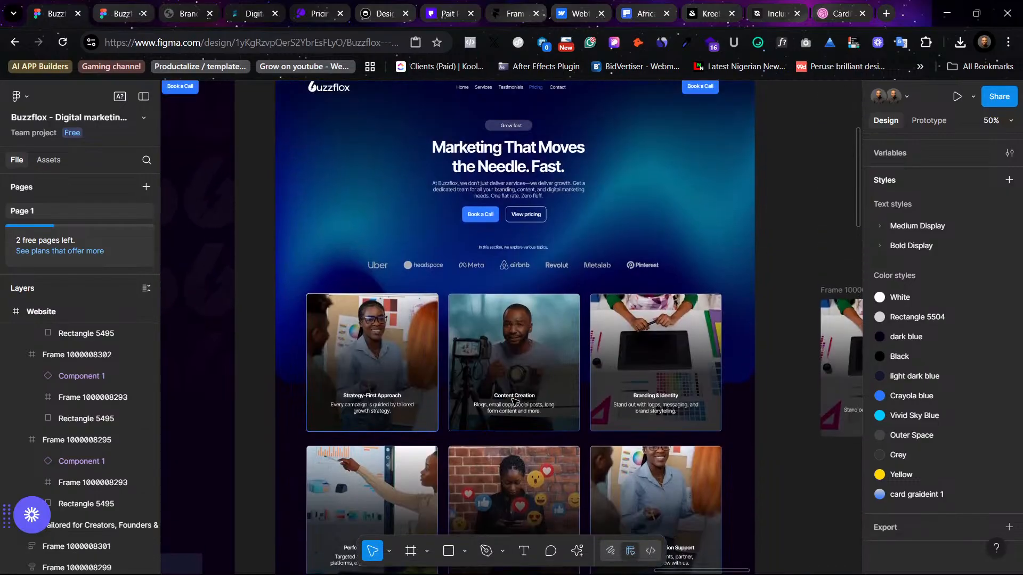
pyautogui.scroll(3, 513, 401)
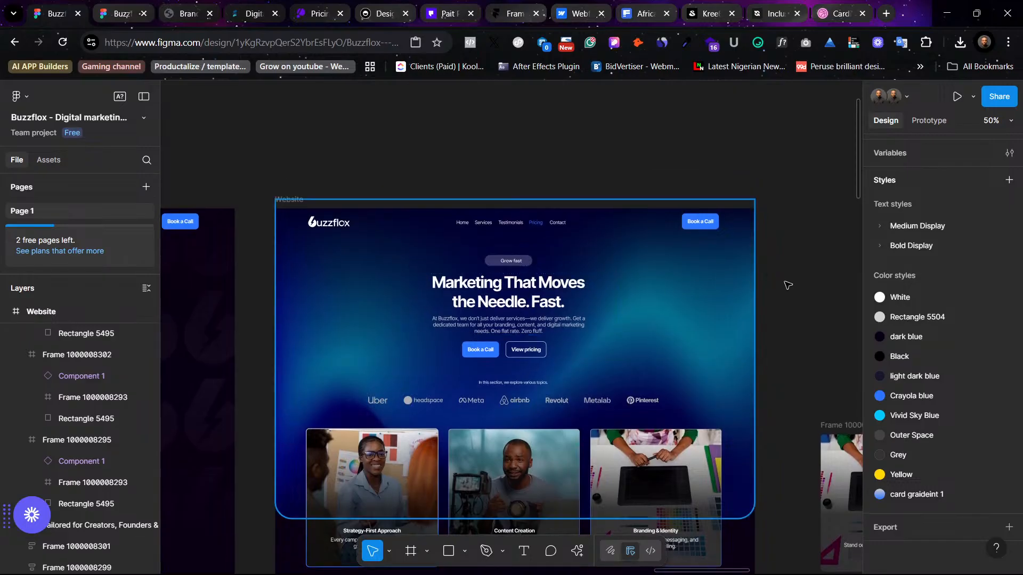
pyautogui.scroll(-9, 721, 372)
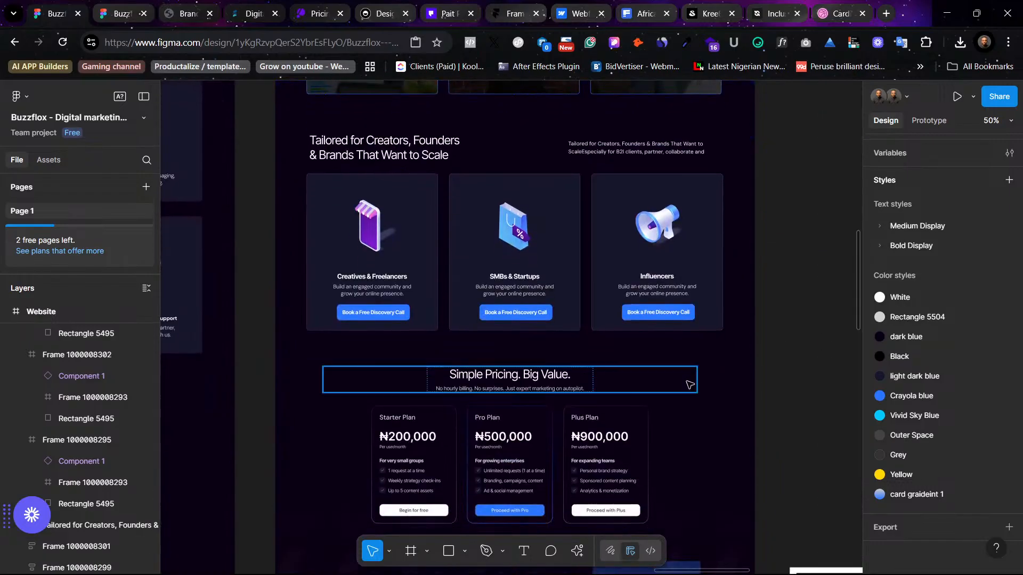
pyautogui.scroll(-5, 690, 385)
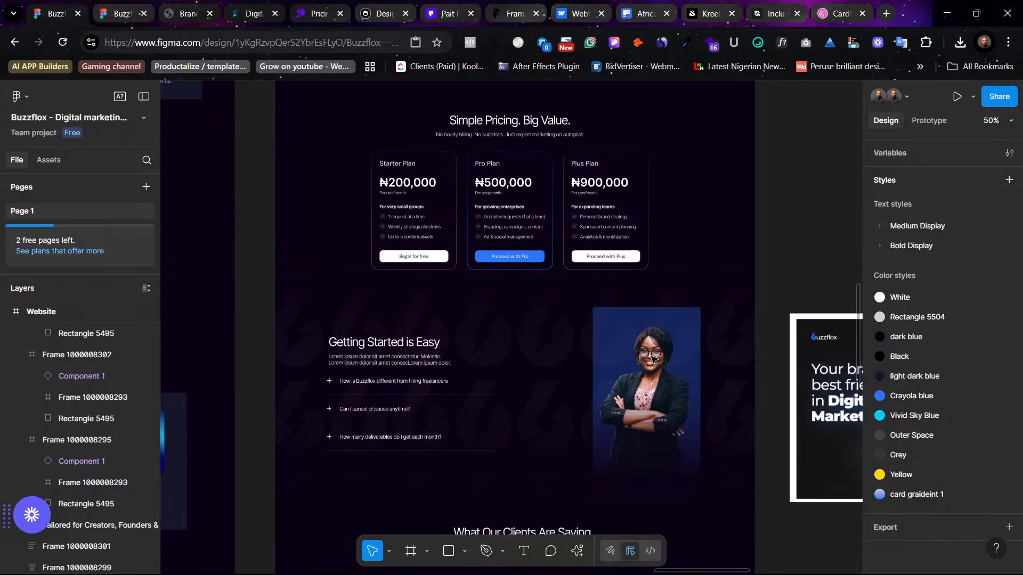
pyautogui.scroll(-3, 653, 359)
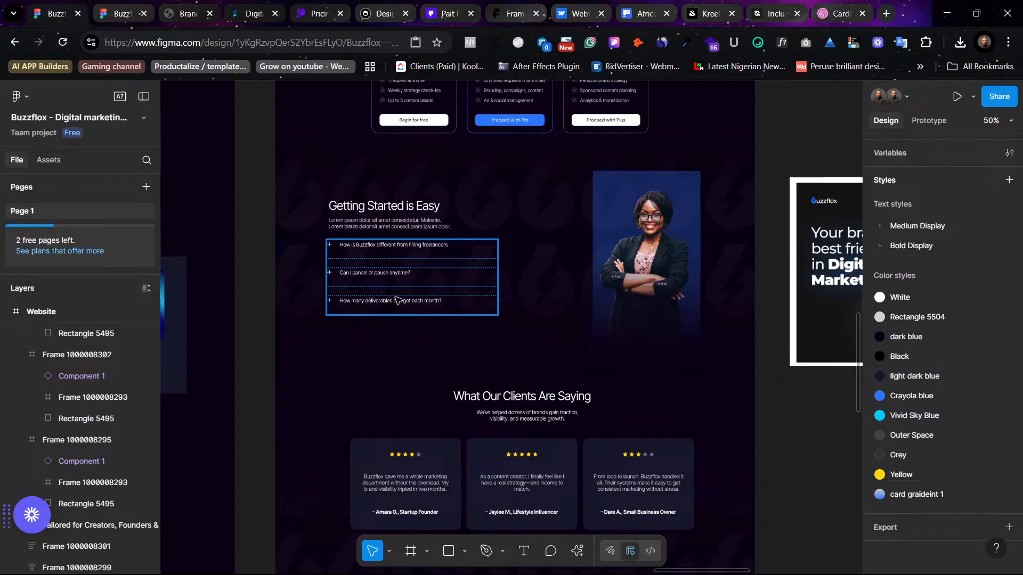
pyautogui.scroll(-5, 701, 396)
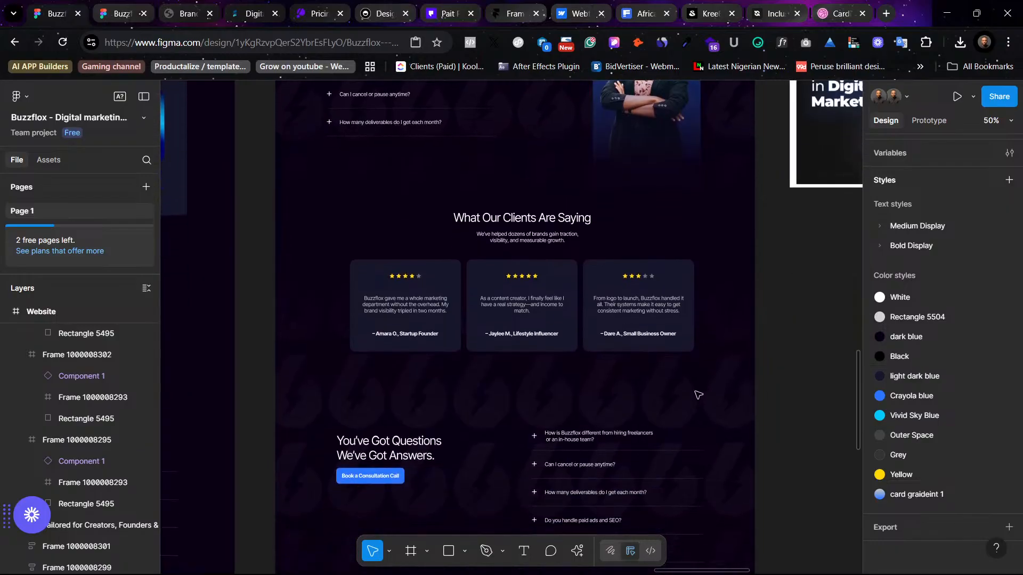
# Step: Examine the Website page's pricing, audience and service cards, the Tailored for Creators description text, and the hero beside the neighbouring page
pyautogui.scroll(5, 698, 395)
pyautogui.scroll(5, 689, 392)
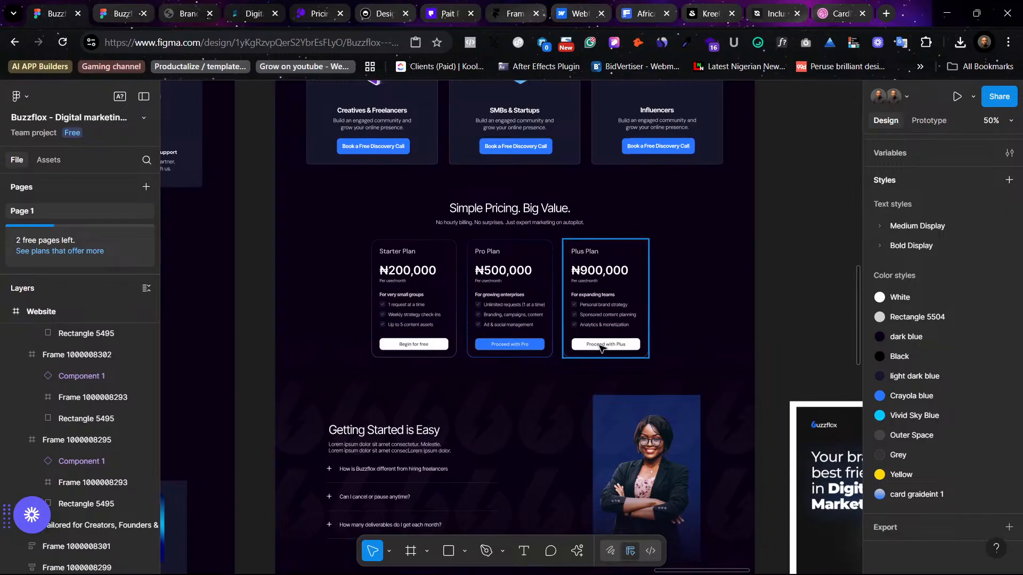
pyautogui.scroll(10, 601, 347)
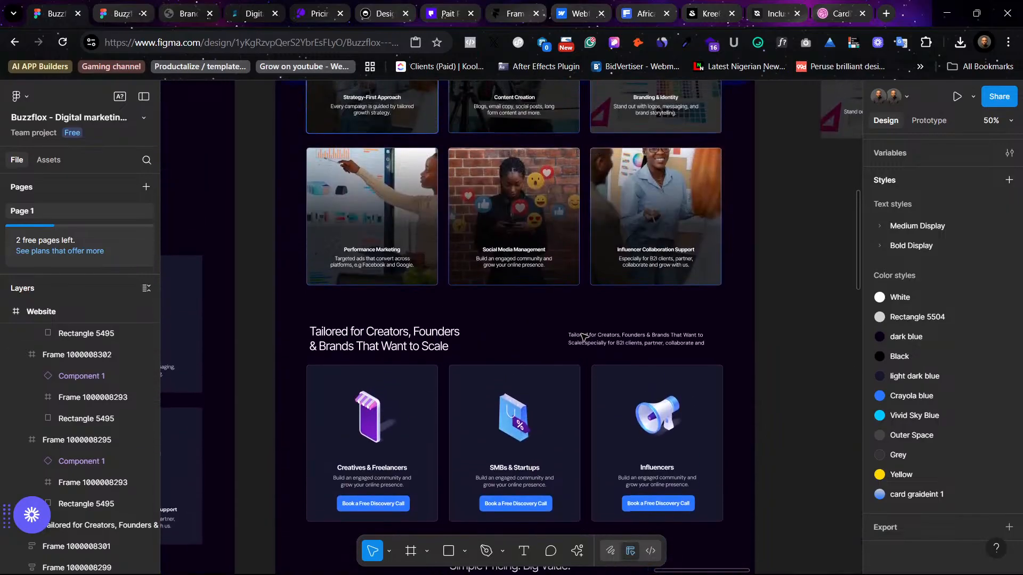
pyautogui.click(583, 337)
pyautogui.scroll(2, 584, 337)
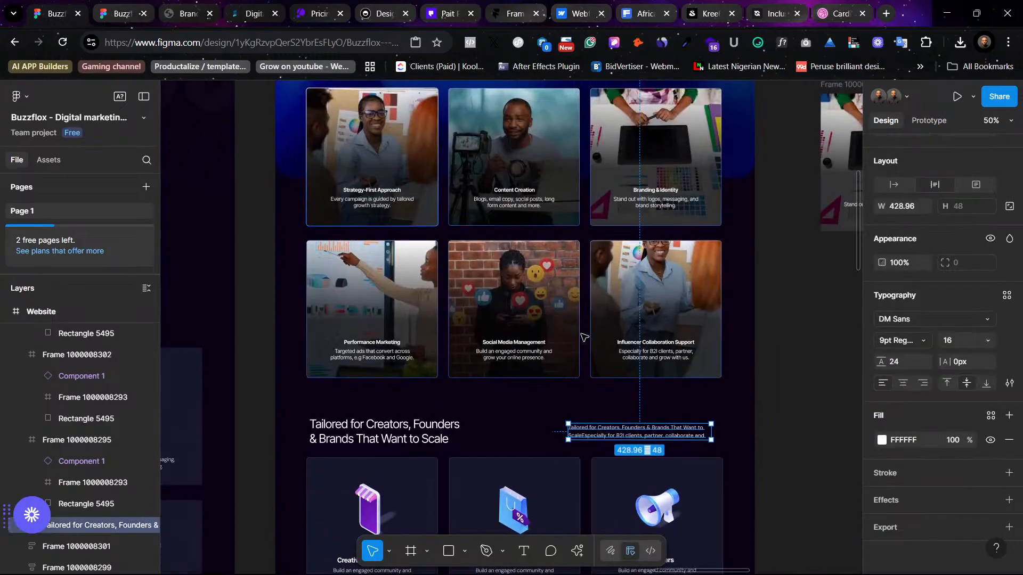
pyautogui.scroll(4, 584, 337)
pyautogui.scroll(3, 584, 336)
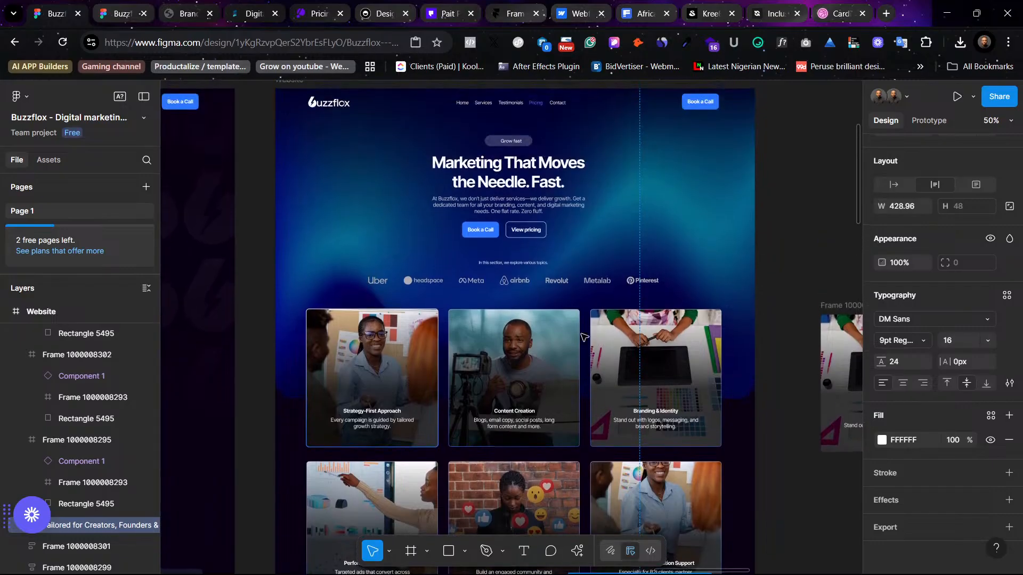
pyautogui.hscroll(-3, 571, 284)
pyautogui.hscroll(-1, 571, 284)
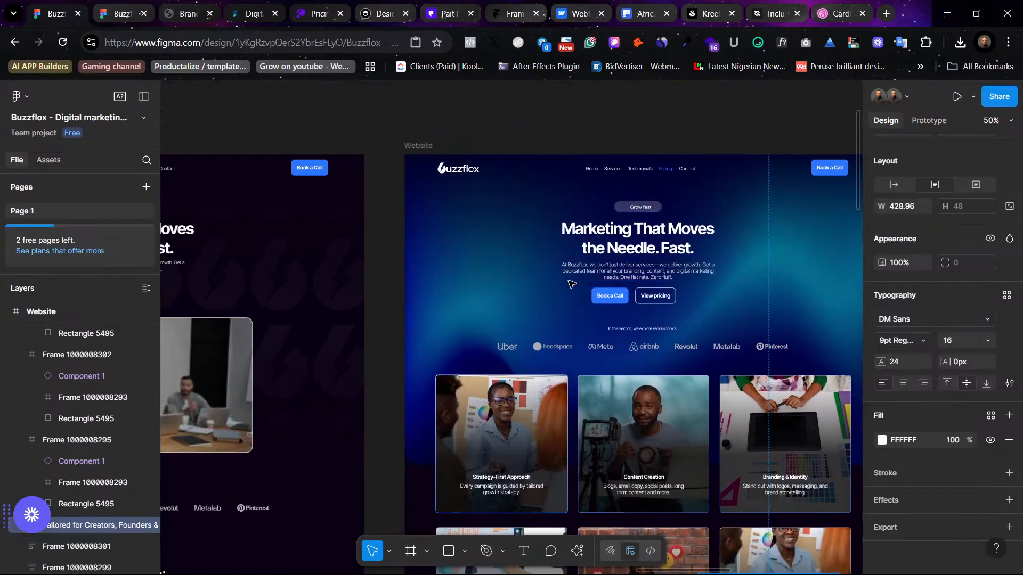